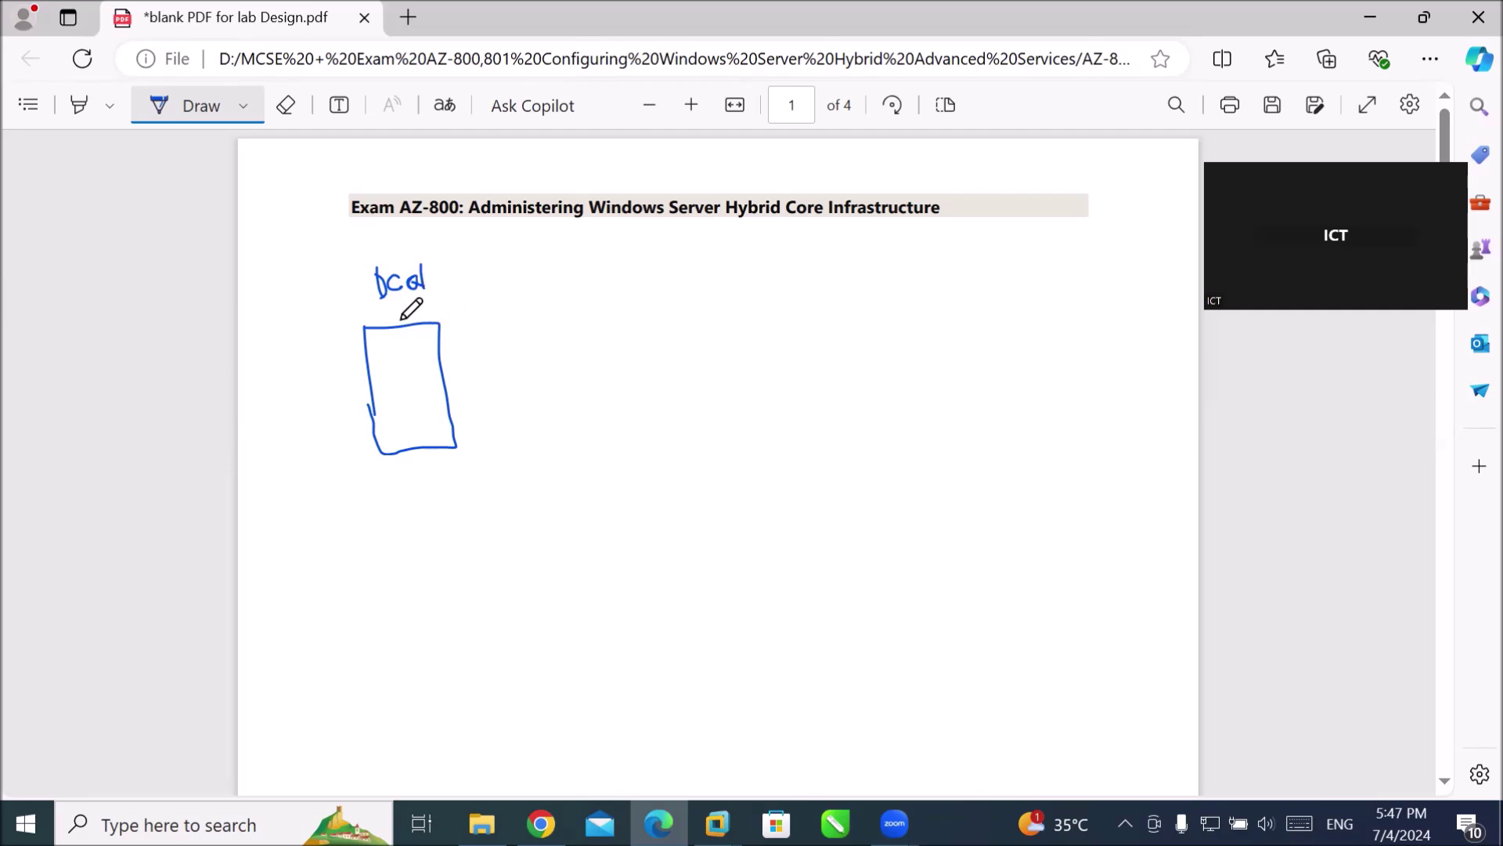
Underline the DC01 label, write 192.168.10.10, add circled 1 ADDS and circled 2, and draw the network line.
drag(379, 308, 581, 297)
mouse_move(593, 278)
mouse_down()
mouse_move(594, 294)
mouse_move(618, 284)
mouse_move(637, 299)
mouse_move(655, 281)
mouse_up()
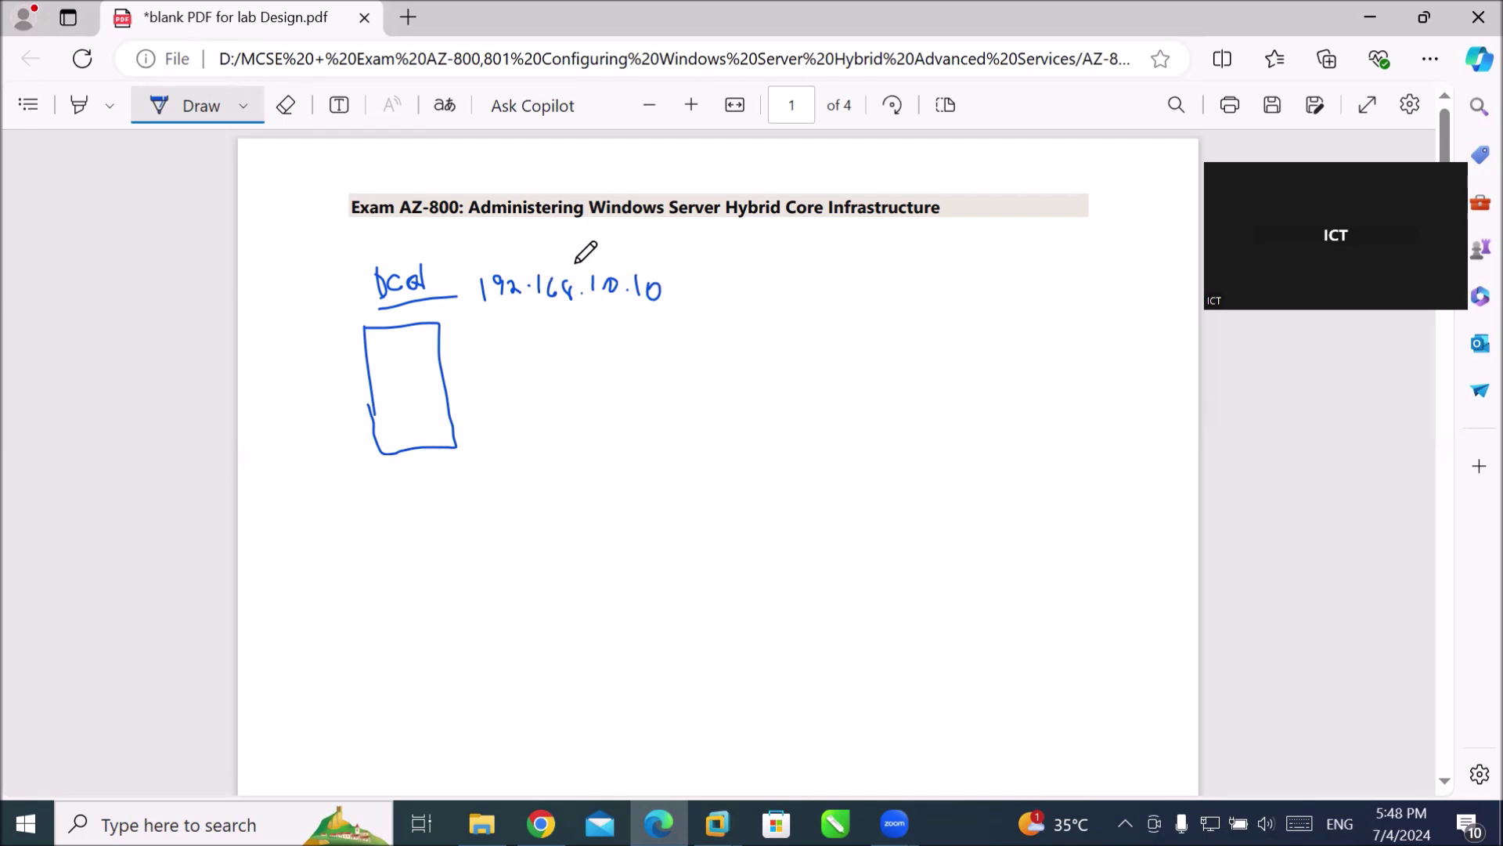
drag(713, 283, 712, 300)
mouse_move(709, 281)
mouse_down()
mouse_move(786, 307)
mouse_move(805, 296)
mouse_move(797, 309)
mouse_up()
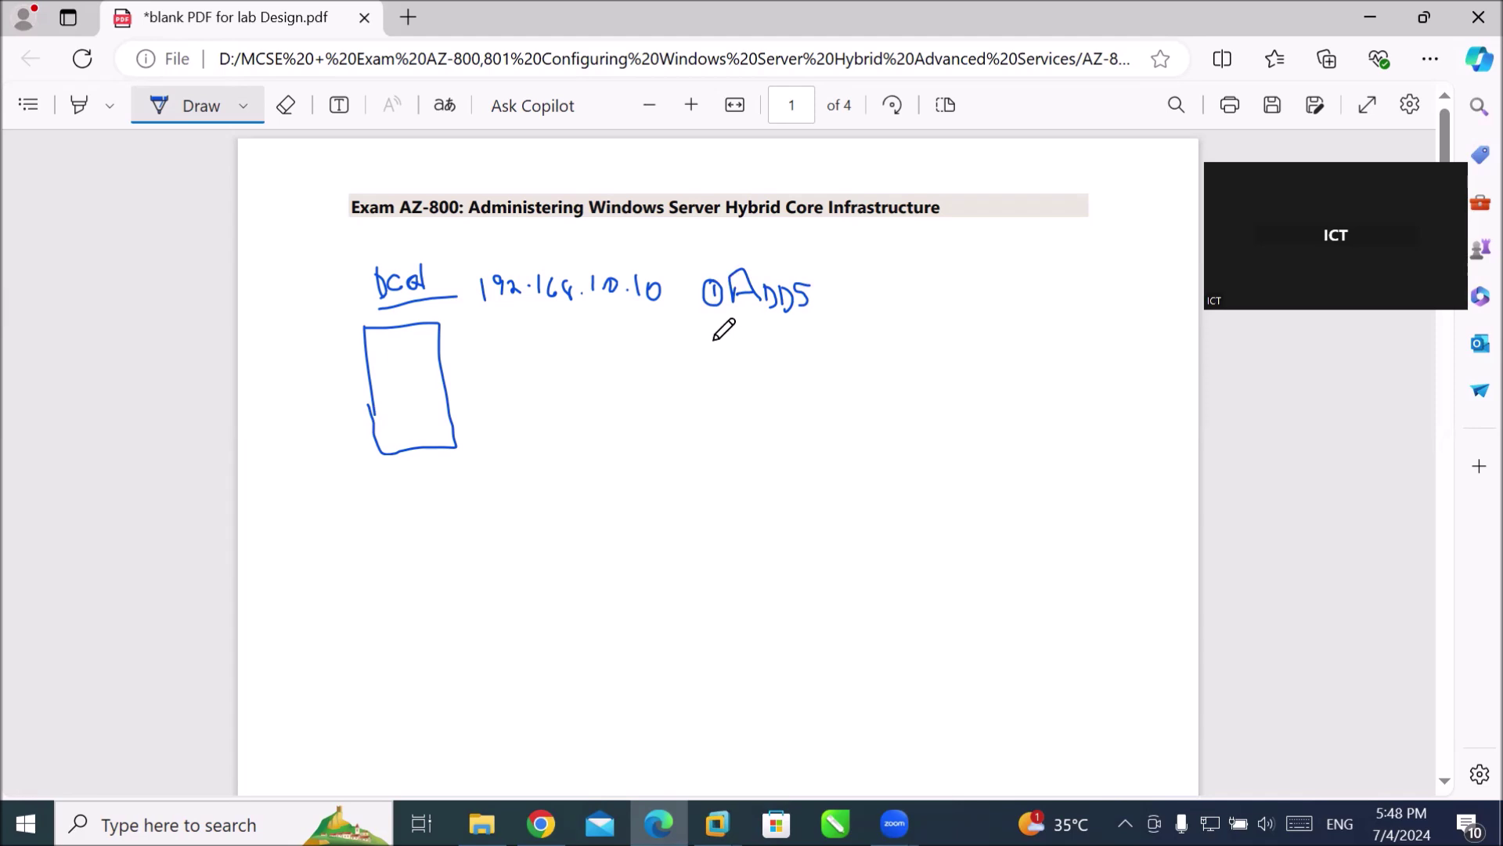
mouse_move(707, 338)
mouse_down()
mouse_move(721, 368)
mouse_move(688, 357)
mouse_move(730, 347)
mouse_move(713, 329)
mouse_up()
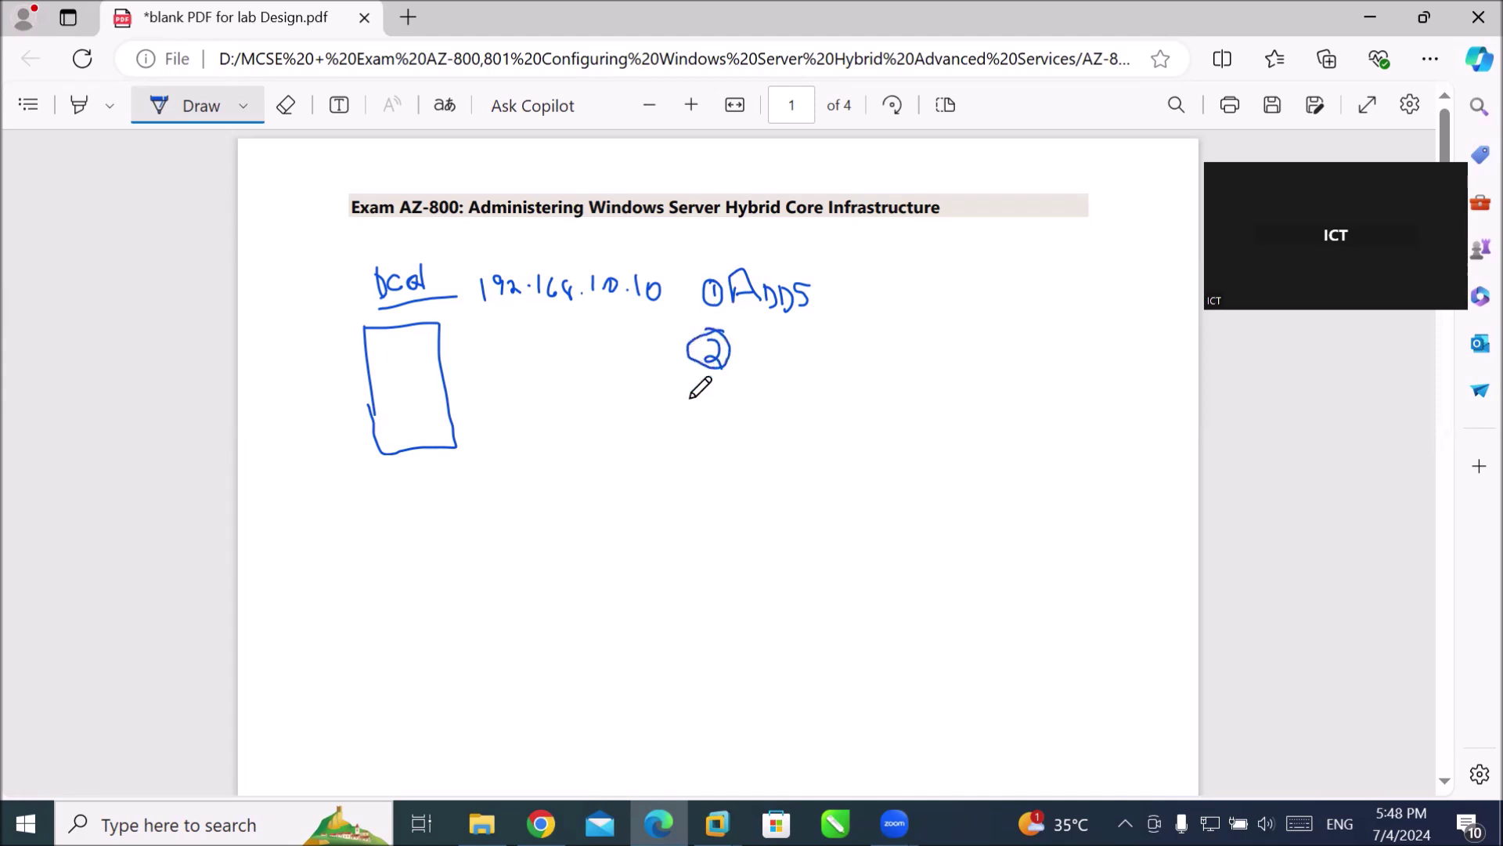
drag(525, 356, 533, 572)
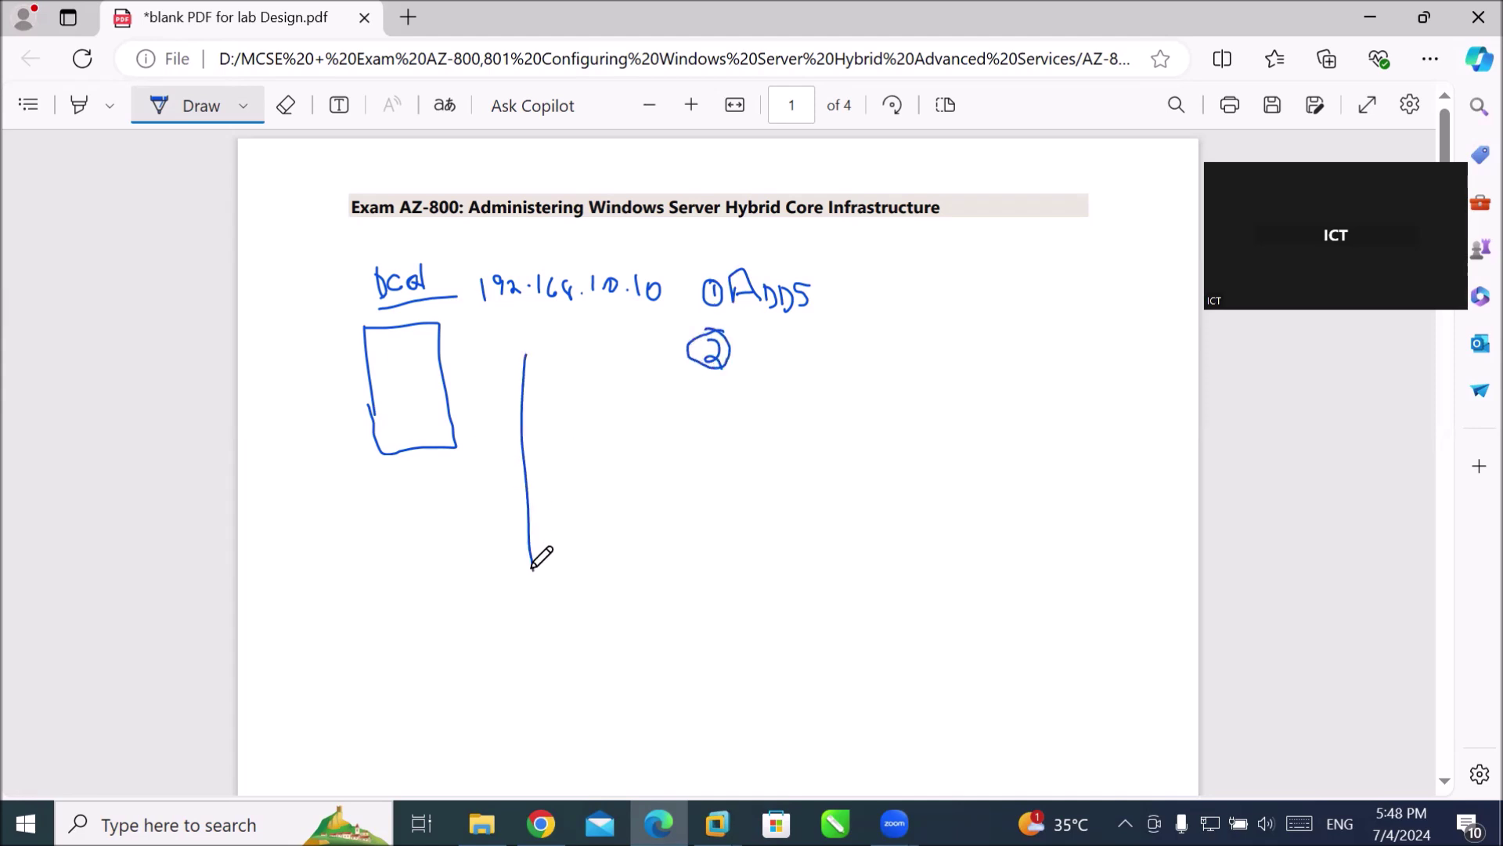
Connect the server box to the network line, add client boxes labelled A and S, and draw a second server box.
drag(521, 392, 448, 398)
mouse_move(526, 486)
mouse_down()
mouse_move(593, 469)
mouse_move(583, 499)
mouse_move(558, 503)
mouse_up()
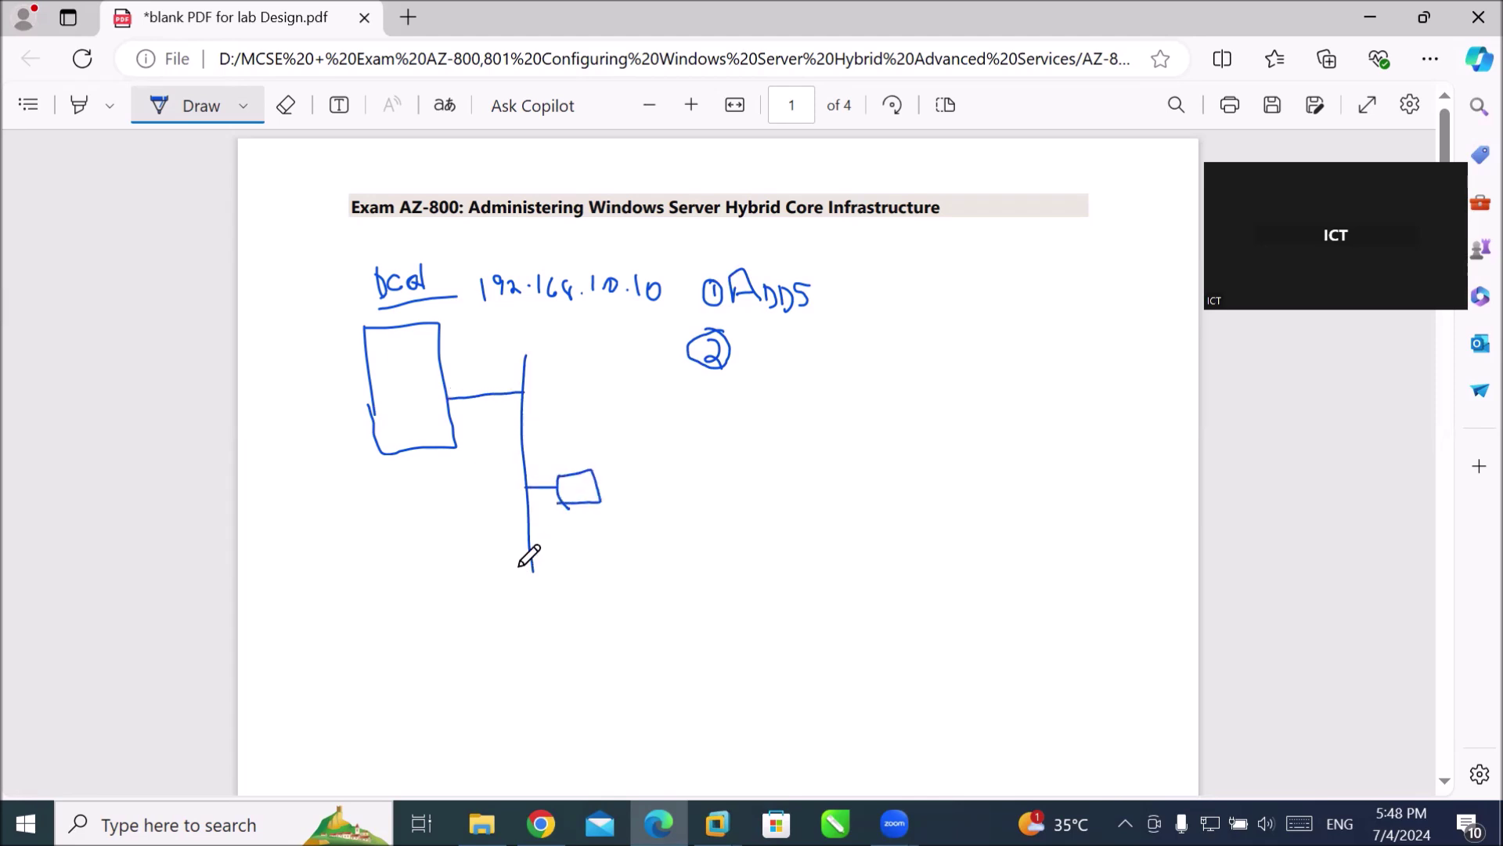
mouse_move(533, 563)
mouse_down()
mouse_move(568, 563)
mouse_move(561, 540)
mouse_move(602, 531)
mouse_move(571, 567)
mouse_up()
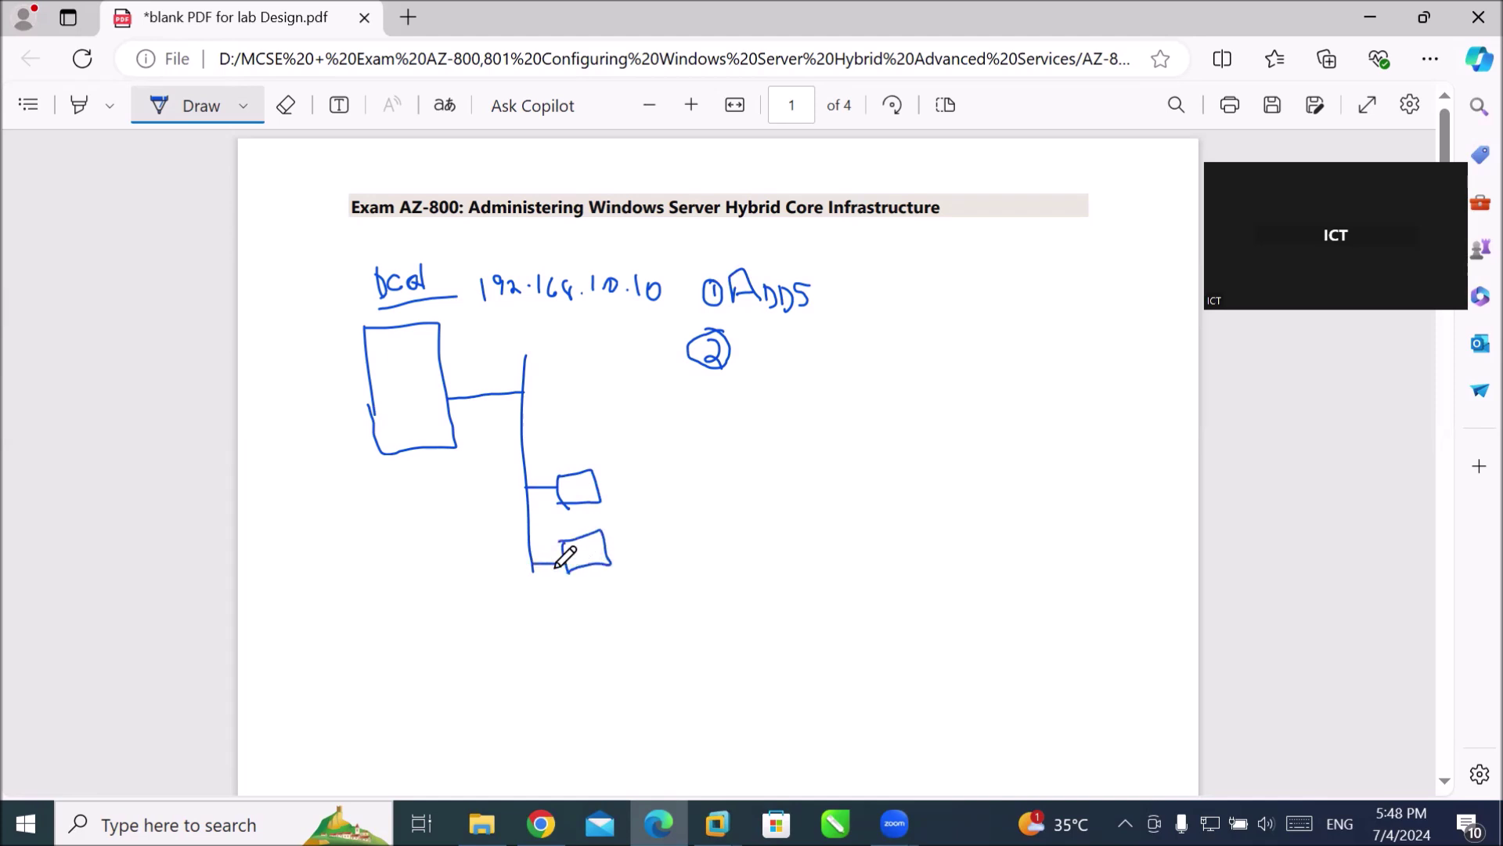
drag(603, 465, 623, 473)
drag(635, 534, 625, 549)
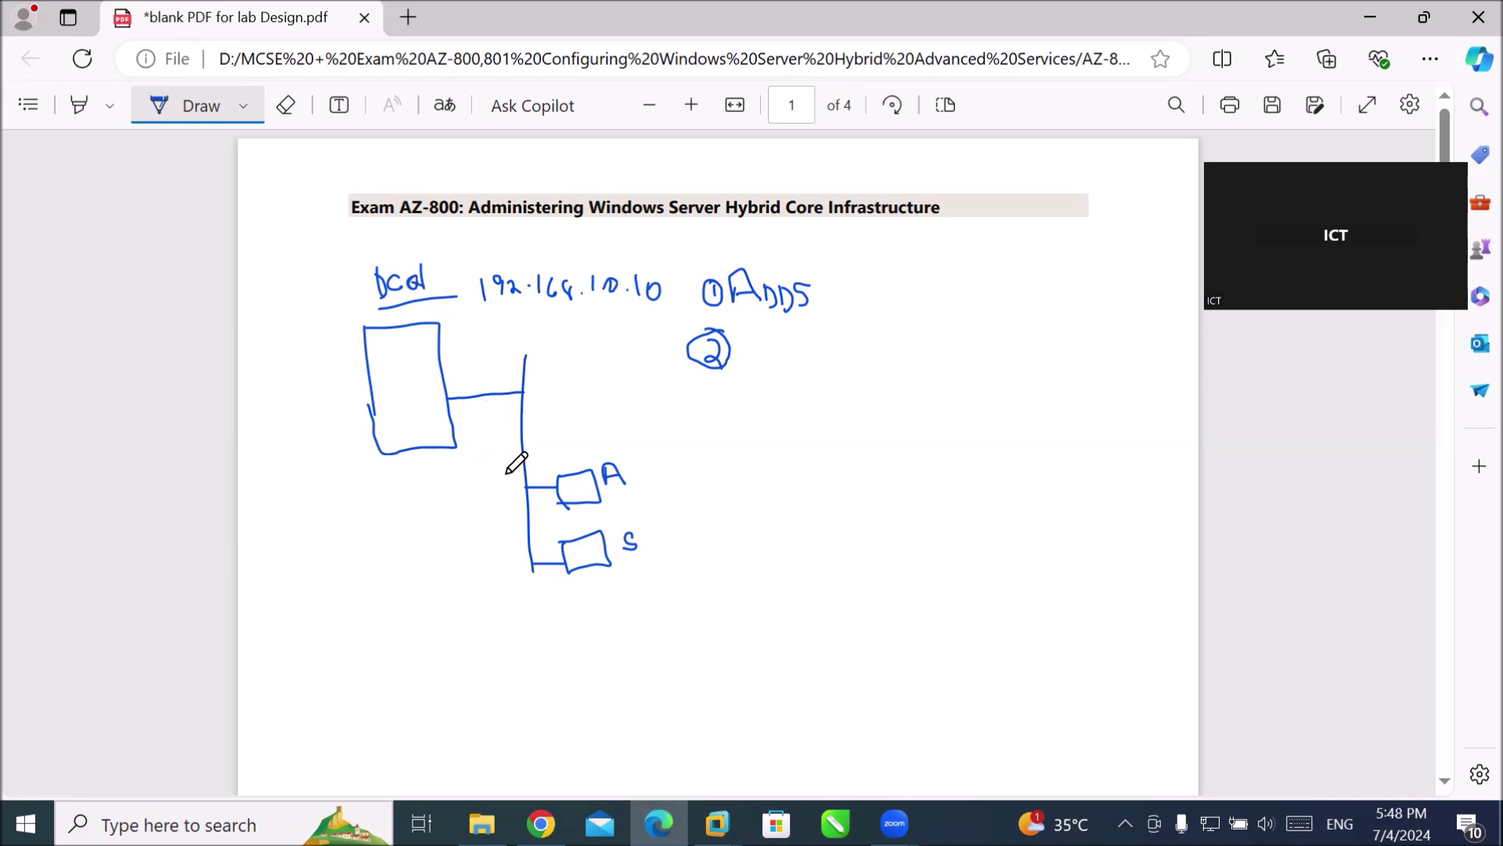
mouse_move(525, 478)
mouse_down()
mouse_move(460, 491)
mouse_move(417, 547)
mouse_up()
mouse_move(404, 479)
mouse_down()
mouse_move(440, 473)
mouse_move(487, 560)
mouse_move(436, 587)
mouse_move(427, 520)
mouse_up()
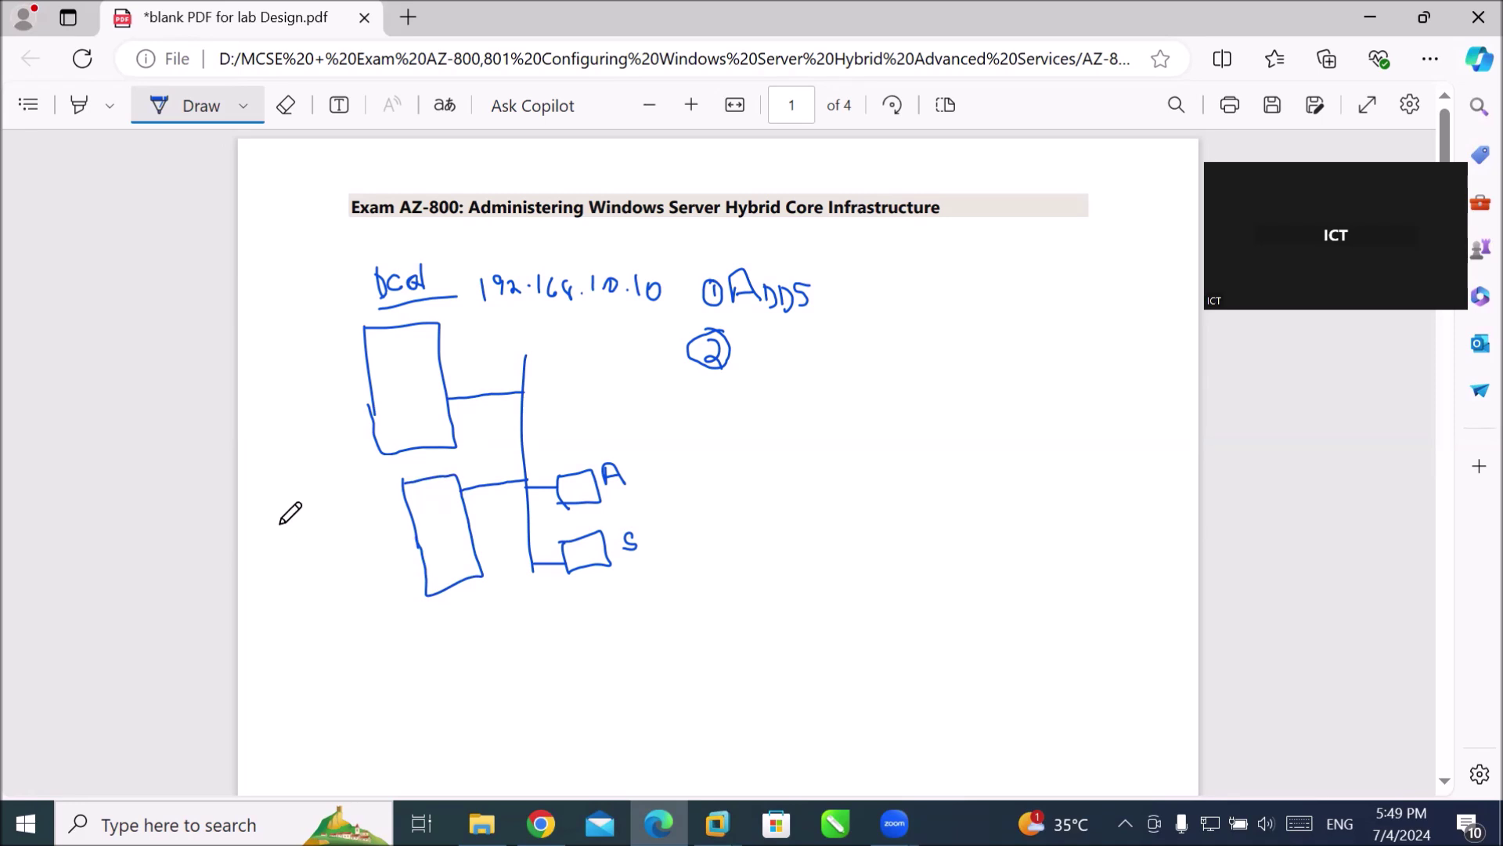
Write and underline 'webServer' beside the lower box, noting 'Windows 2016 (OS)' and 'Web Server (Role)' beneath.
drag(268, 525, 357, 517)
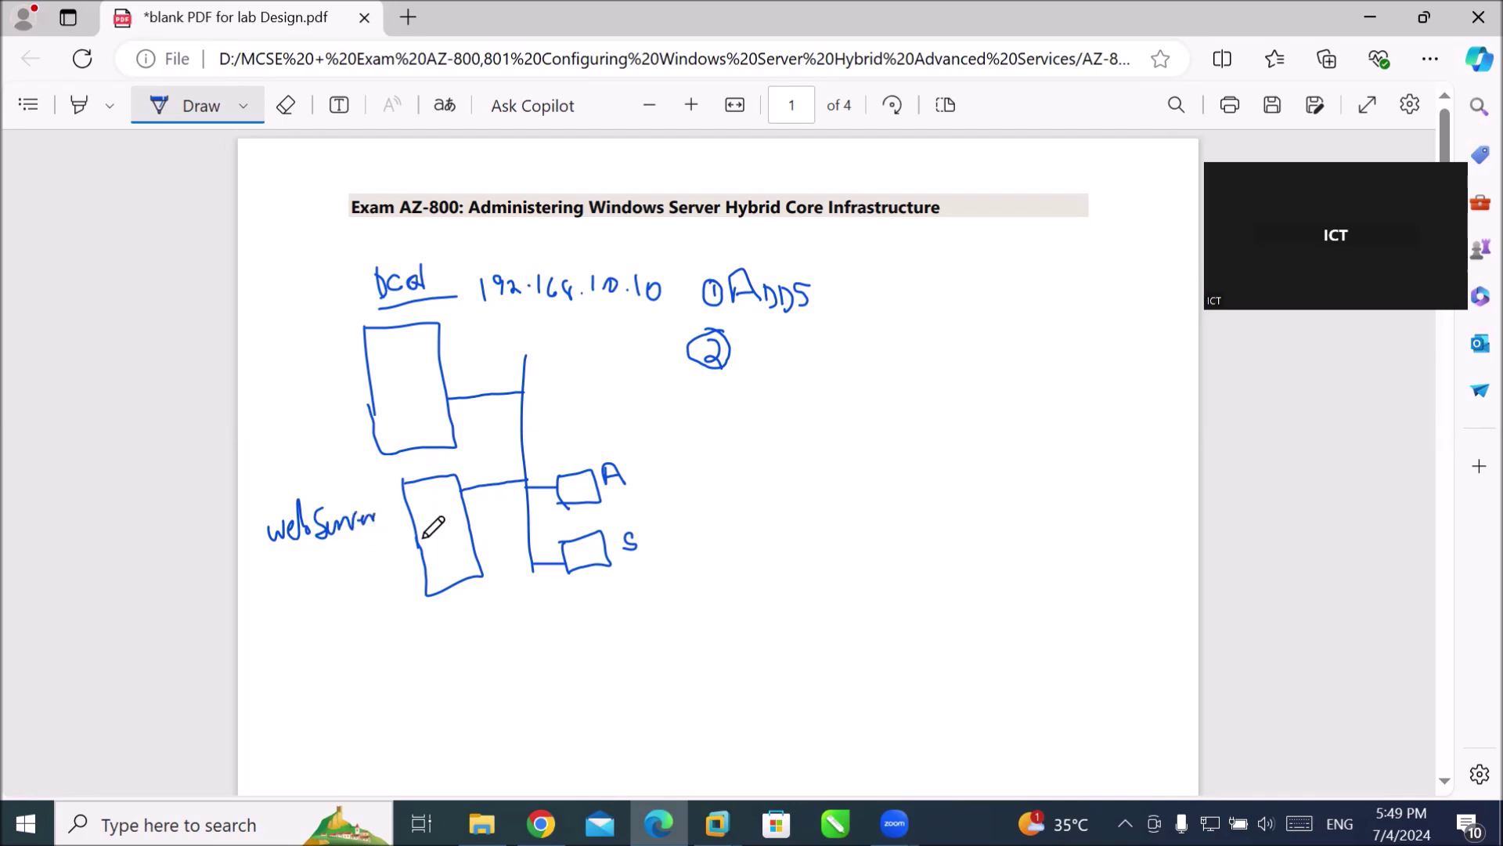
drag(271, 558, 391, 554)
mouse_move(283, 577)
mouse_down()
mouse_move(305, 592)
mouse_move(401, 586)
mouse_up()
mouse_move(305, 607)
mouse_down()
mouse_move(303, 628)
mouse_move(327, 618)
mouse_move(329, 638)
mouse_up()
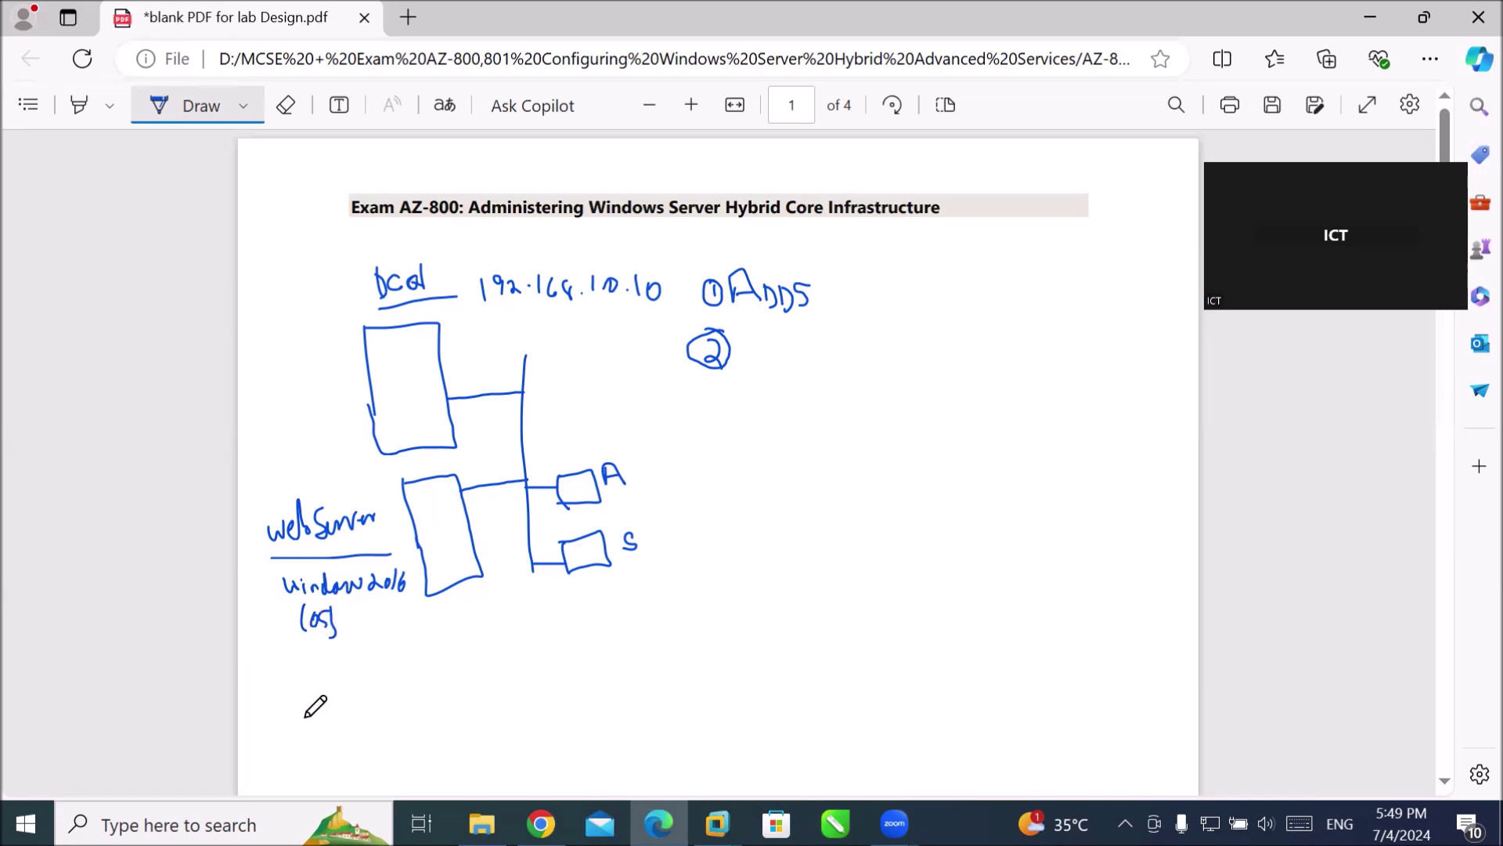
mouse_move(290, 660)
mouse_down()
mouse_move(338, 676)
mouse_move(438, 659)
mouse_move(470, 691)
mouse_move(526, 660)
mouse_move(530, 686)
mouse_up()
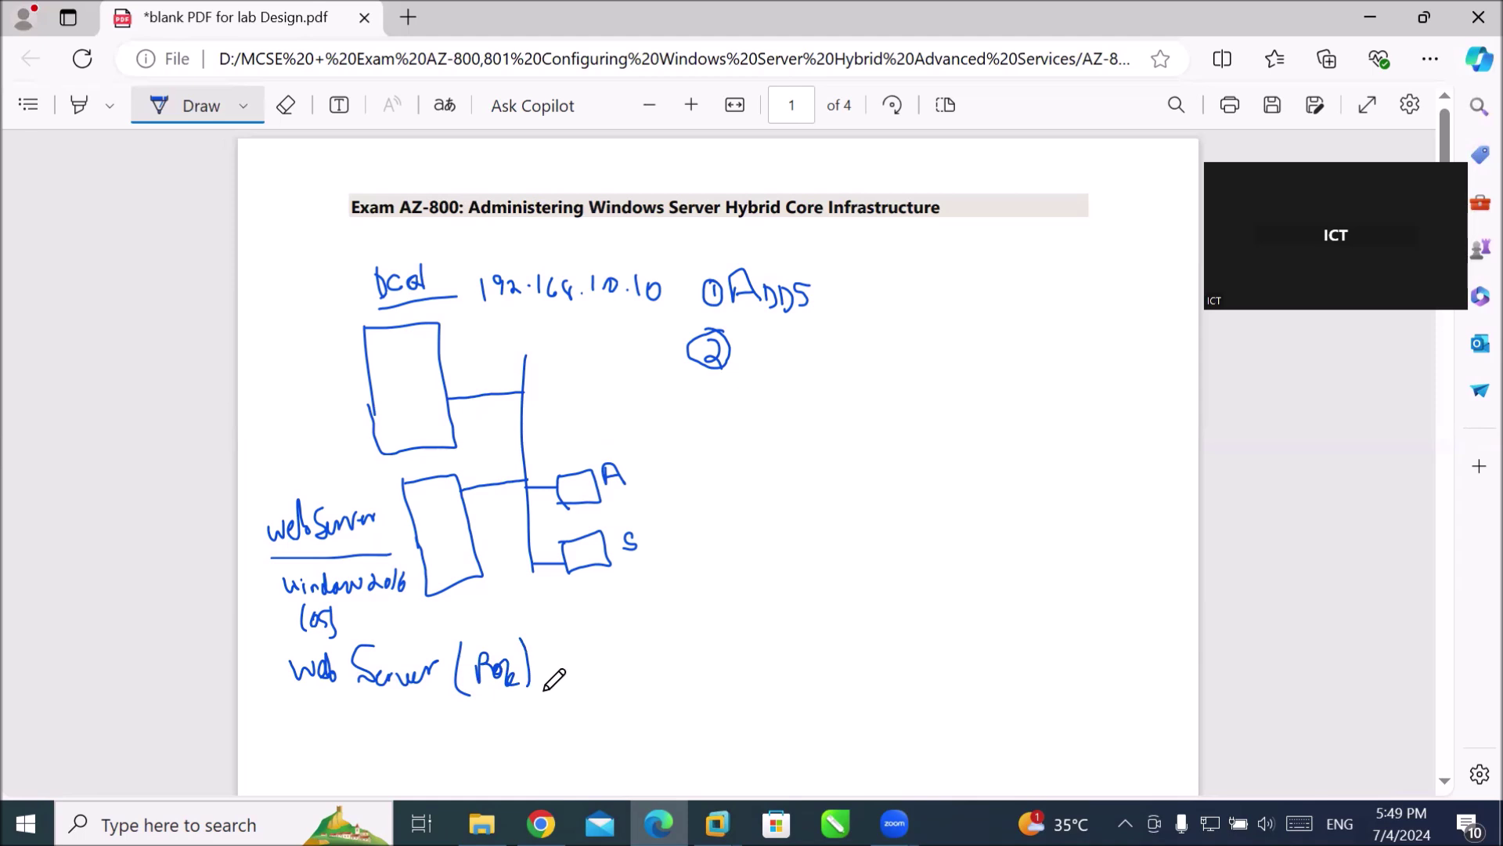
Write WWW with a bracketed page icon beneath the web server notes.
scroll(555, 679, down, 2)
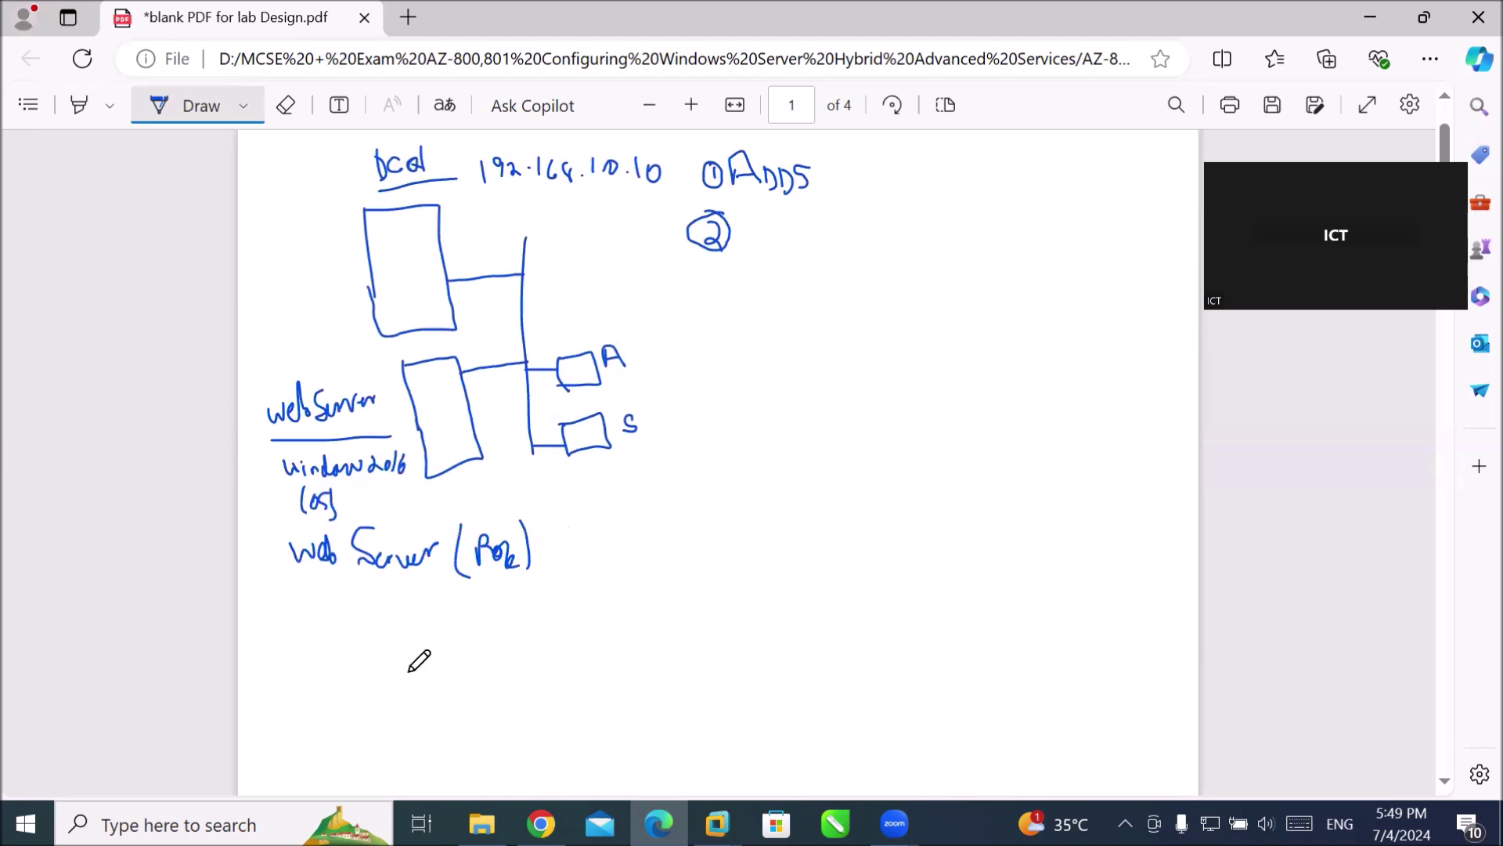
mouse_move(371, 613)
mouse_down()
mouse_move(401, 627)
mouse_move(411, 606)
mouse_move(448, 612)
mouse_move(483, 591)
mouse_up()
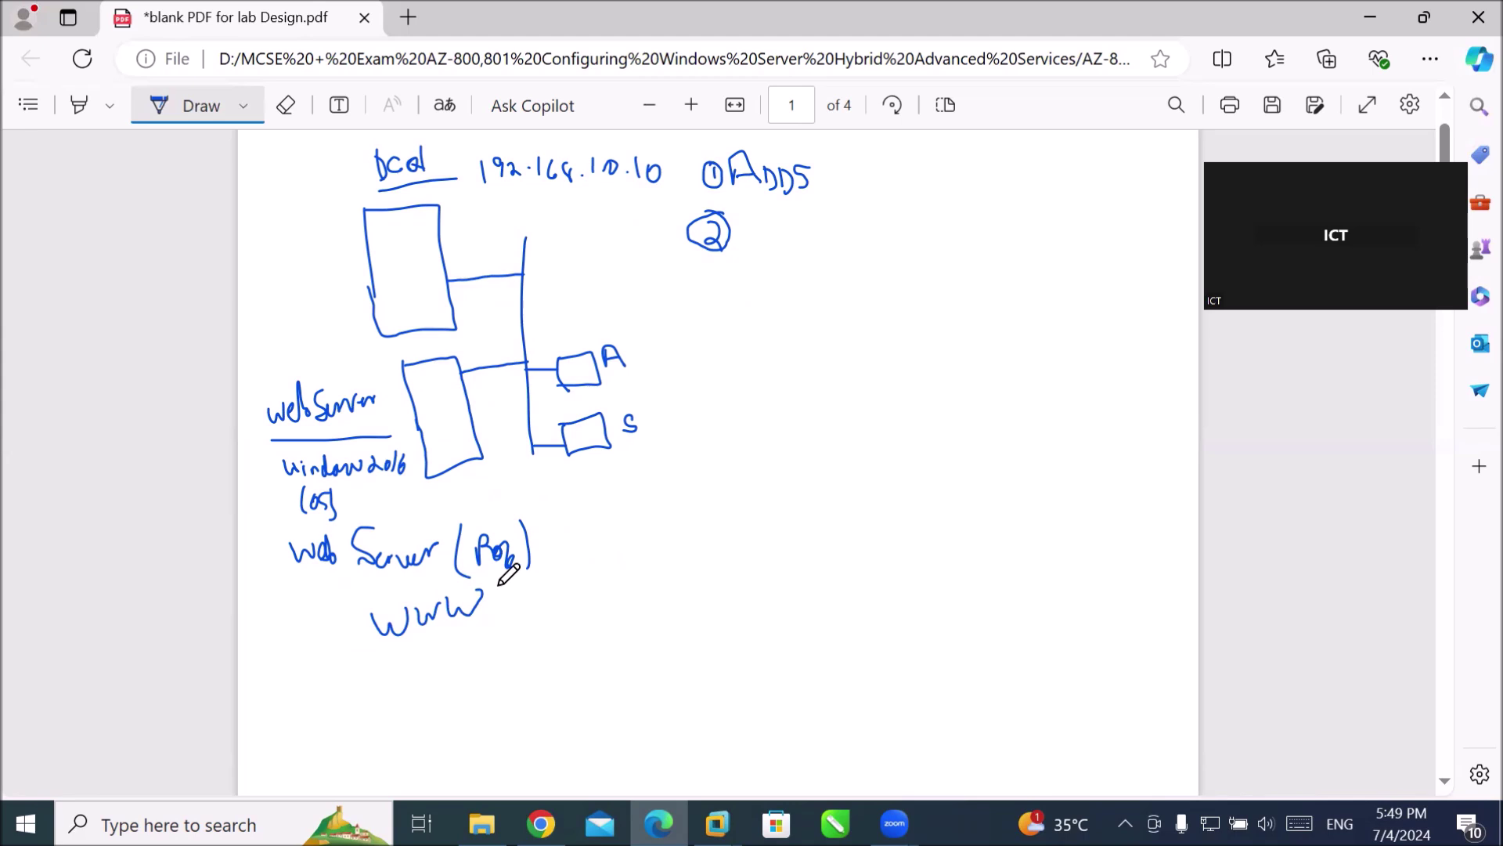
mouse_move(505, 585)
mouse_down()
mouse_move(500, 630)
mouse_move(518, 646)
mouse_up()
mouse_move(510, 597)
mouse_down()
mouse_move(537, 594)
mouse_move(545, 640)
mouse_up()
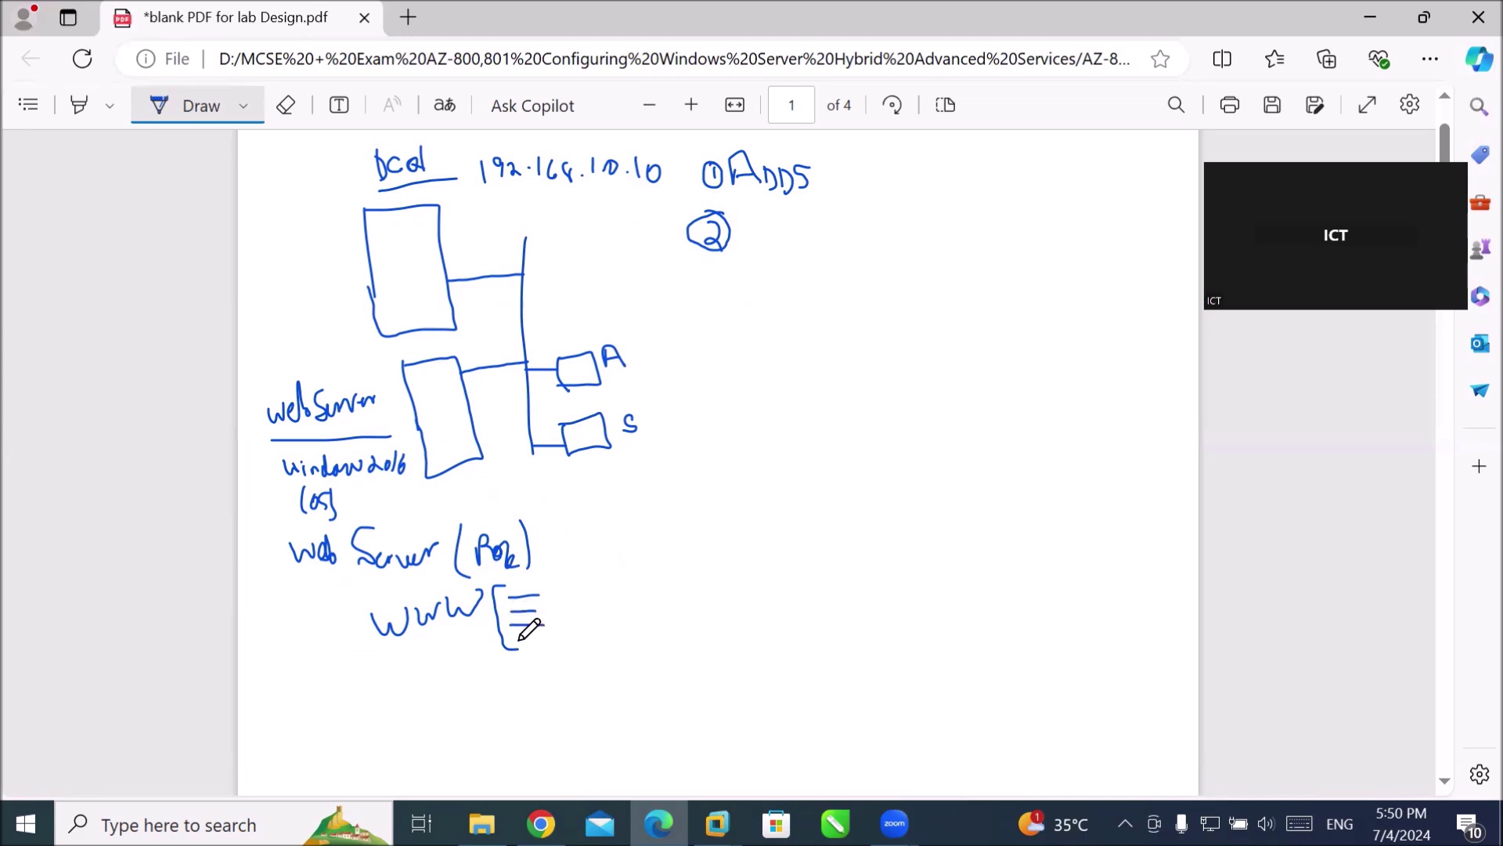
mouse_move(561, 578)
mouse_down()
mouse_move(578, 626)
mouse_move(559, 644)
mouse_up()
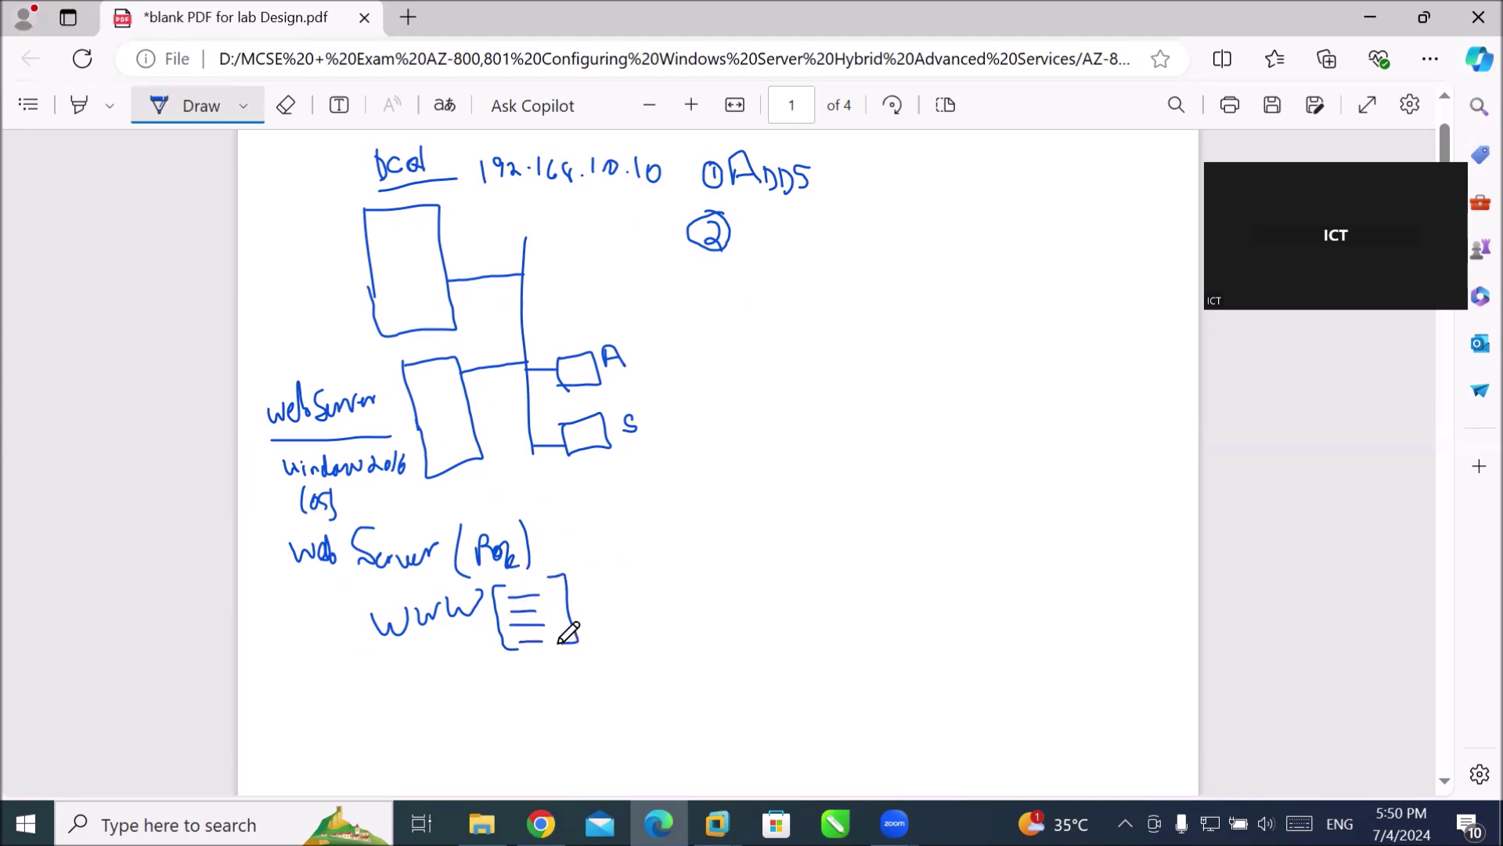
Write 'index.html' below the page icon and mark a dash inside box A.
drag(534, 689, 535, 696)
click(528, 680)
mouse_move(547, 694)
mouse_down()
mouse_move(584, 672)
mouse_move(621, 692)
mouse_up()
click(625, 679)
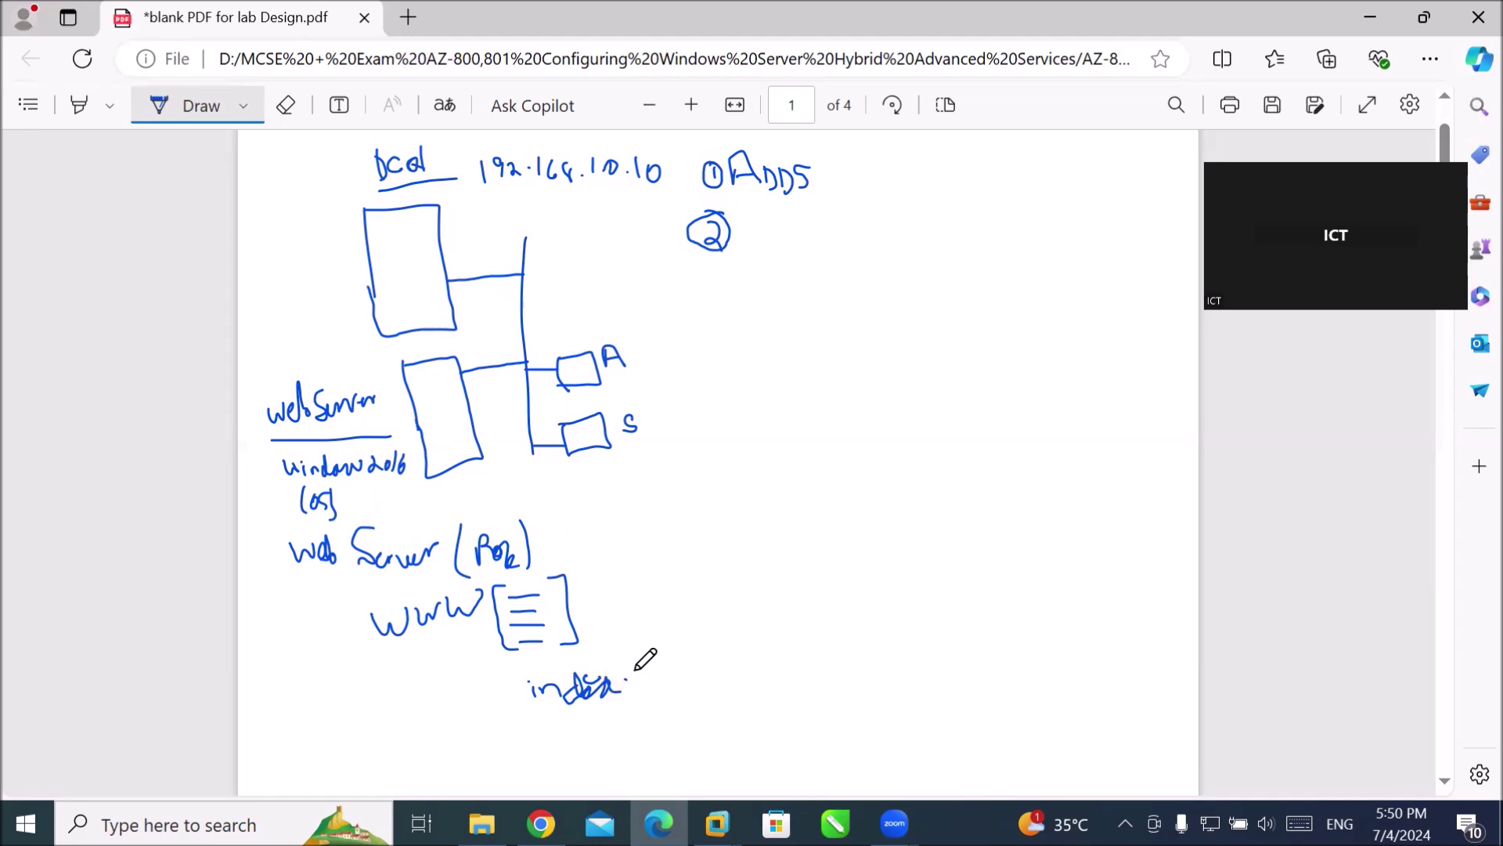
mouse_move(632, 660)
mouse_down()
mouse_move(647, 685)
mouse_move(706, 675)
mouse_up()
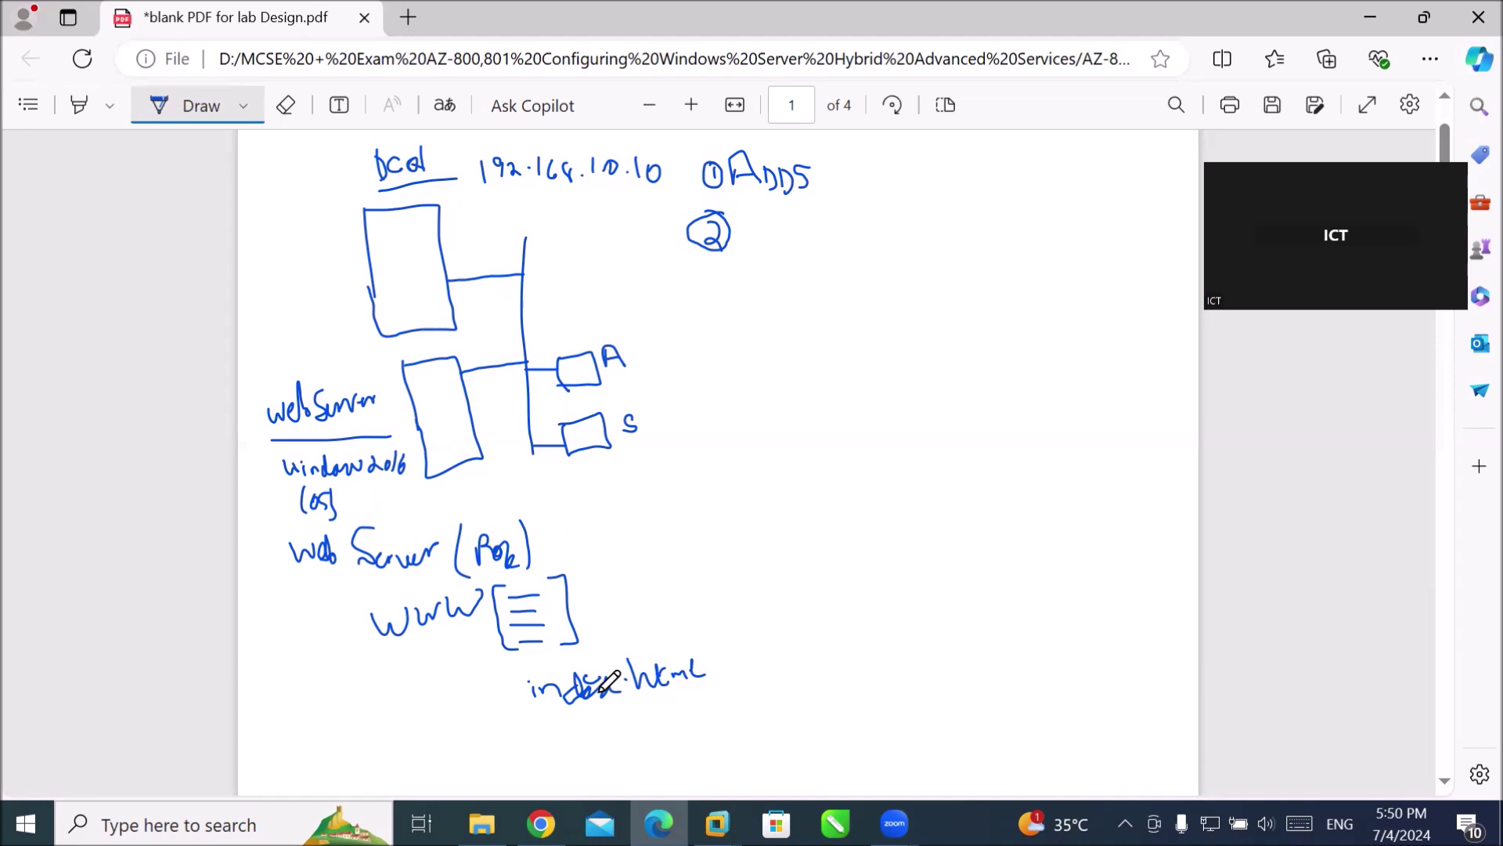
mouse_move(600, 690)
mouse_down()
mouse_move(627, 662)
mouse_move(630, 690)
mouse_up()
drag(566, 366, 580, 366)
drag(554, 337, 614, 321)
click(611, 332)
click(632, 312)
mouse_move(650, 317)
mouse_down()
mouse_move(644, 327)
mouse_move(662, 327)
mouse_move(739, 292)
mouse_move(735, 311)
mouse_move(746, 285)
mouse_up()
click(678, 316)
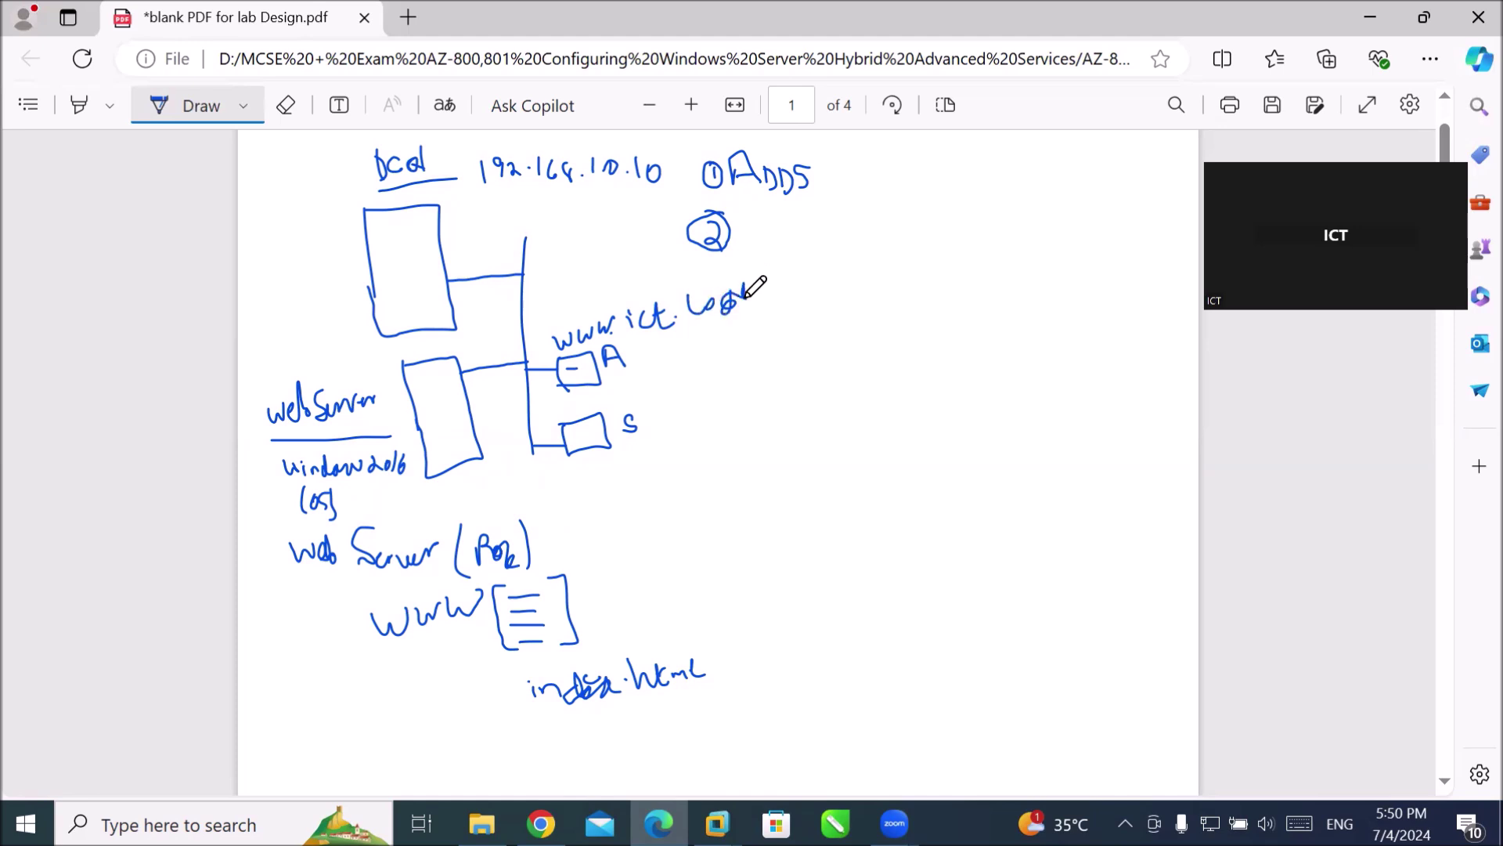
Underline A and S, thicken the webServer underline, cross out its link, and write 'Web' after circled 2.
drag(609, 379, 642, 372)
drag(622, 453, 646, 451)
drag(282, 435, 392, 437)
mouse_move(458, 358)
mouse_down()
mouse_move(494, 390)
mouse_move(461, 408)
mouse_up()
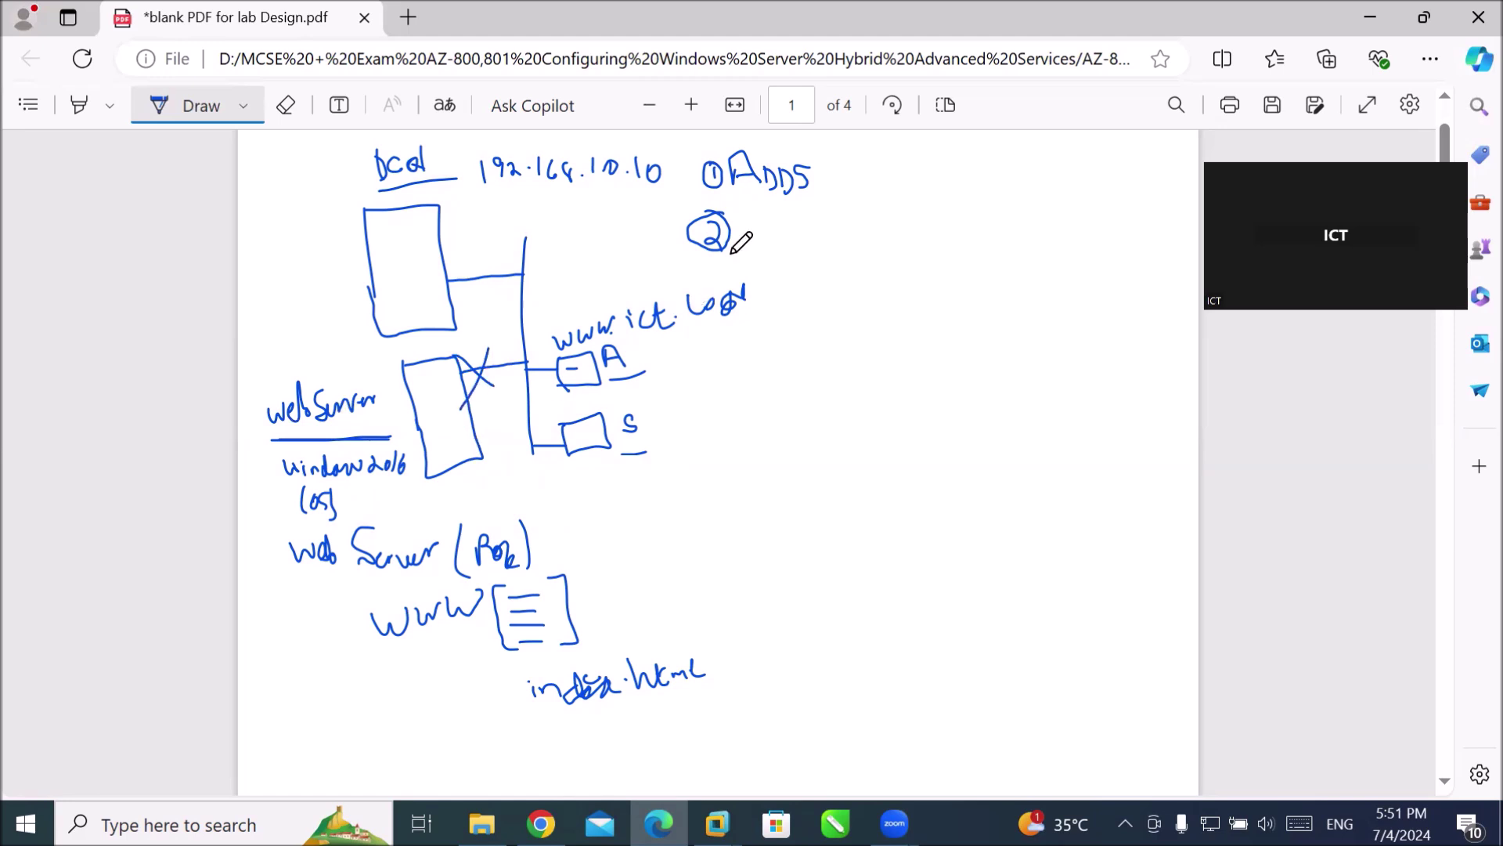
mouse_move(746, 216)
mouse_down()
mouse_move(761, 228)
mouse_move(785, 212)
mouse_up()
mouse_move(796, 204)
mouse_down()
mouse_move(831, 232)
mouse_move(867, 233)
mouse_move(880, 213)
mouse_up()
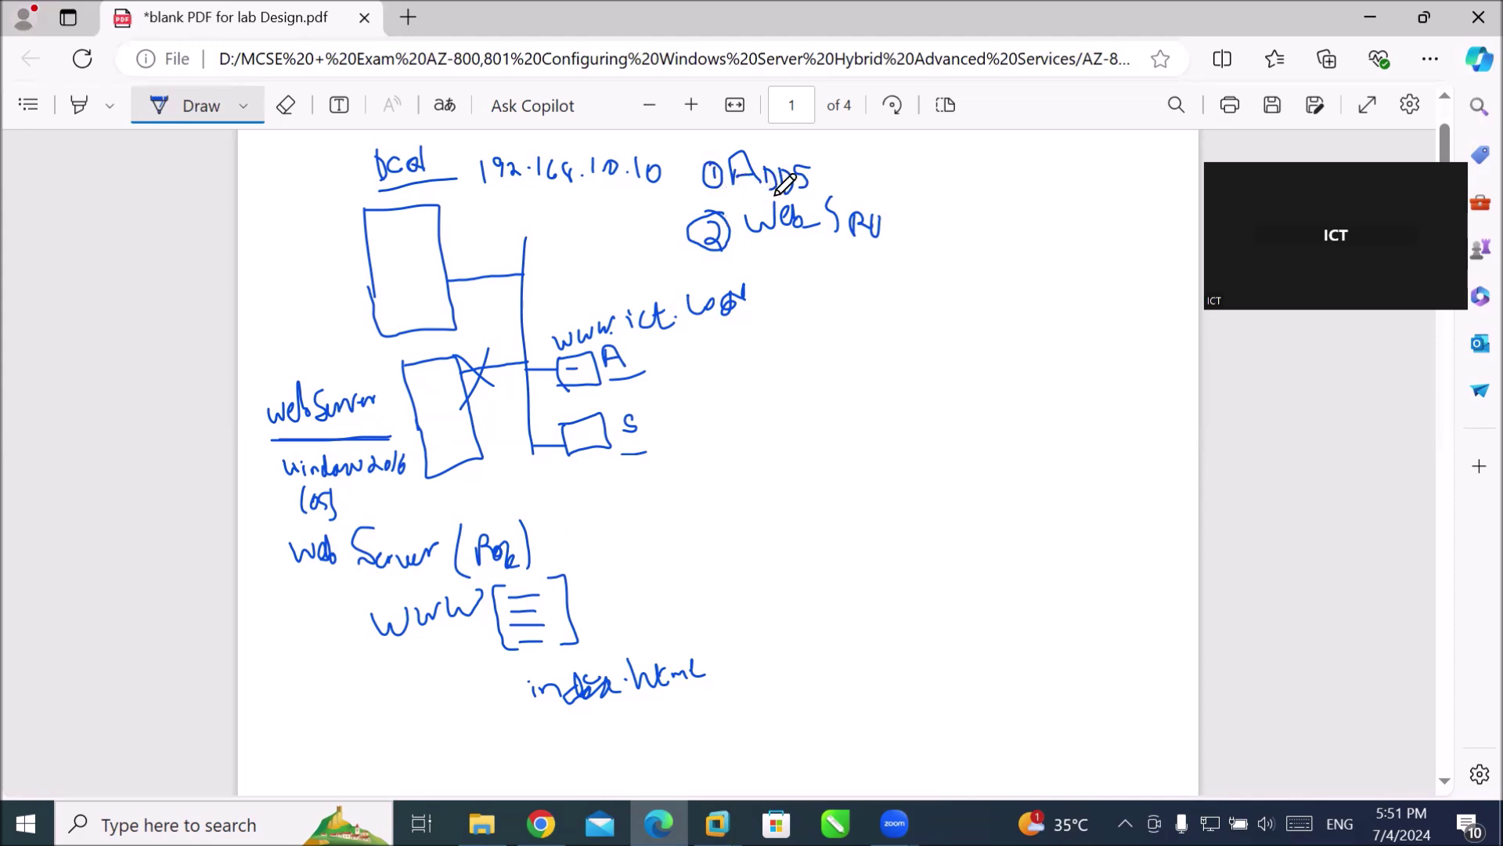
Extend role 1 to read 'ADDS + DNS + DHCP'.
mouse_move(835, 161)
mouse_down()
mouse_move(853, 178)
mouse_move(874, 164)
mouse_move(855, 180)
mouse_move(872, 152)
mouse_move(884, 175)
mouse_up()
mouse_move(884, 175)
mouse_down()
mouse_move(887, 154)
mouse_move(890, 181)
mouse_up()
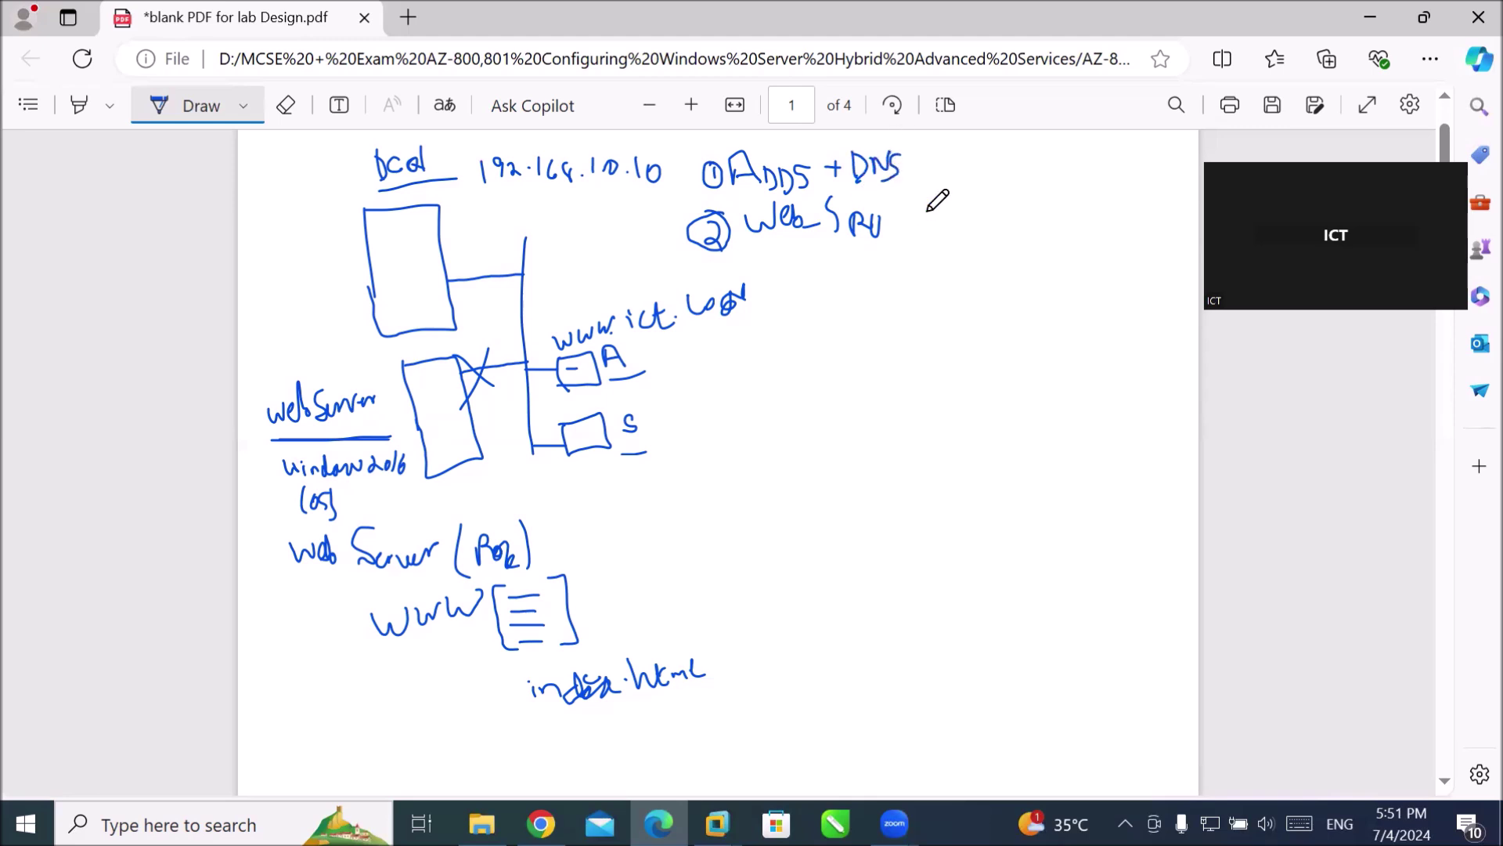
drag(906, 169, 922, 169)
mouse_move(914, 161)
mouse_down()
mouse_move(940, 186)
mouse_move(1004, 174)
mouse_up()
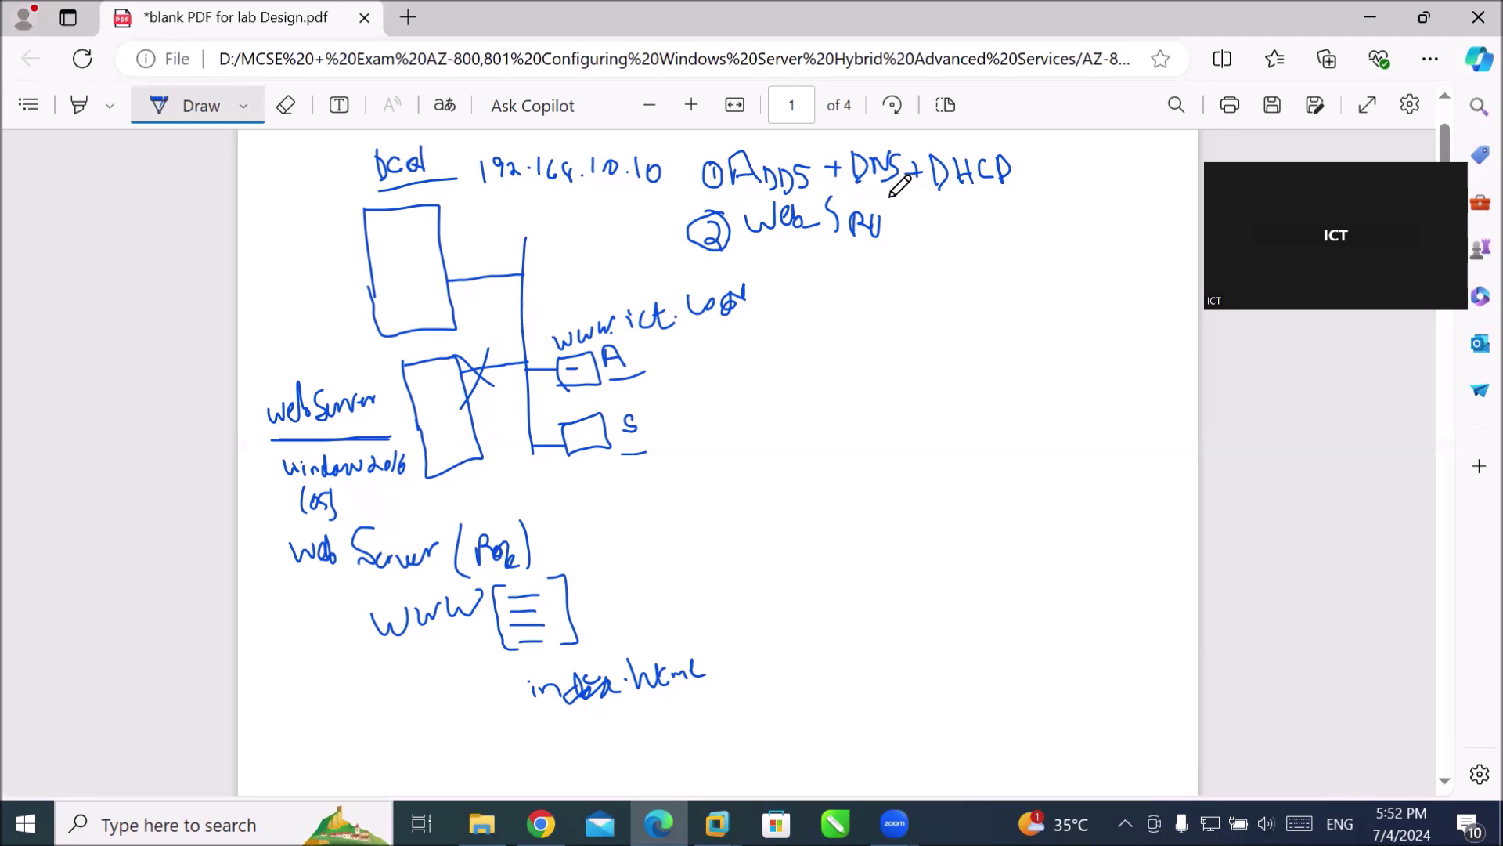
Underline DNS and ADDS, finish 'Web Srv' for role 2, and tick client boxes A and S.
drag(853, 188, 999, 202)
drag(736, 192, 805, 188)
drag(891, 233, 900, 223)
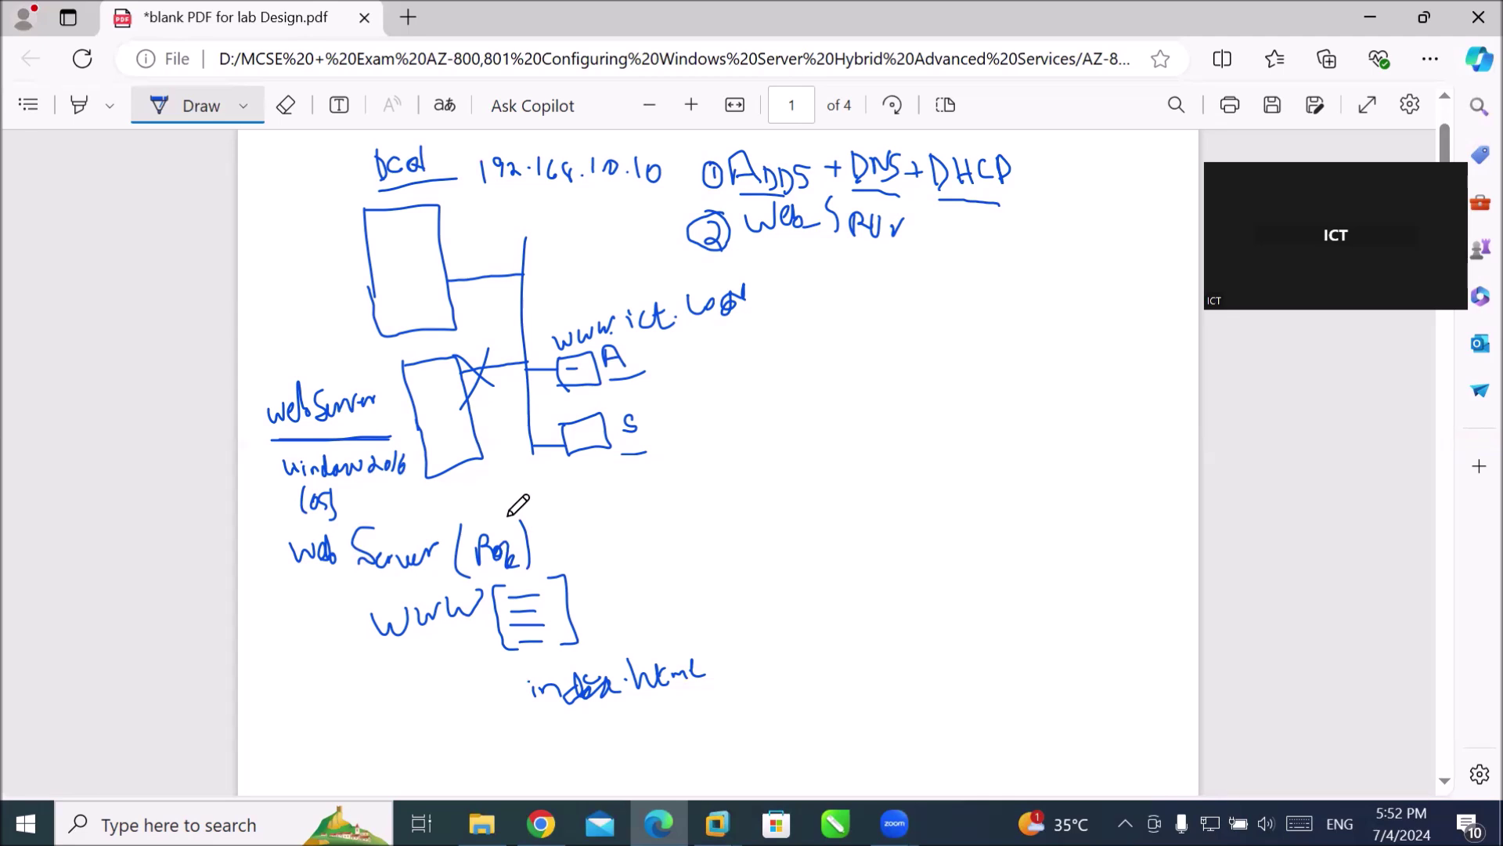
drag(625, 347, 644, 345)
drag(639, 402, 657, 381)
Underline DHCP, DNS, Web and ADDS in the role list.
drag(948, 187, 1006, 186)
drag(854, 200, 901, 198)
drag(776, 250, 840, 248)
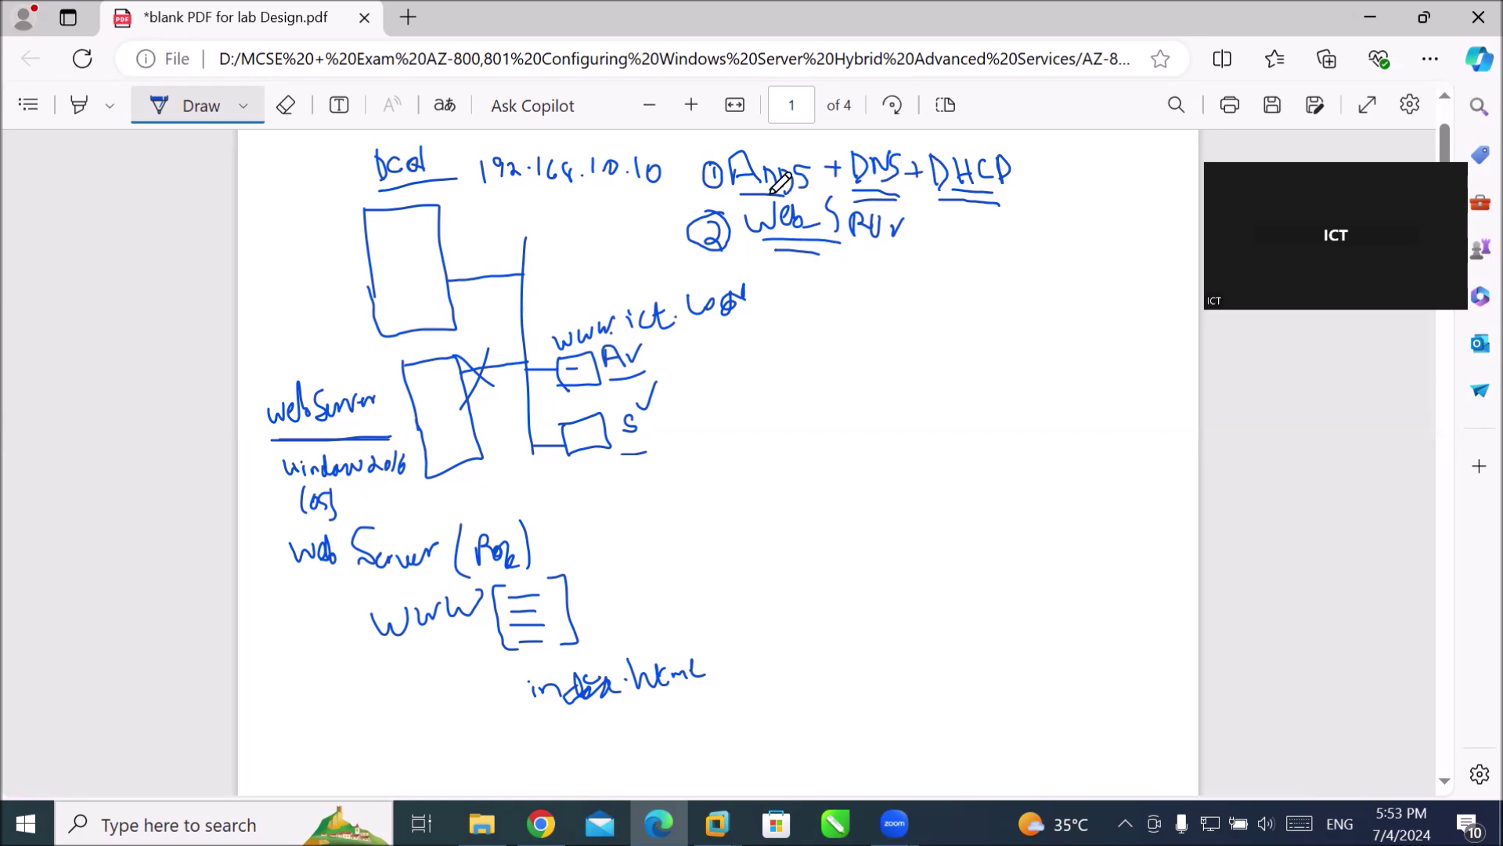
drag(739, 200, 782, 198)
Draw a new server box labelled ADC connected to the network line.
mouse_move(524, 251)
mouse_down()
mouse_move(580, 249)
mouse_move(599, 273)
mouse_up()
mouse_move(577, 212)
mouse_down()
mouse_move(625, 210)
mouse_move(600, 271)
mouse_up()
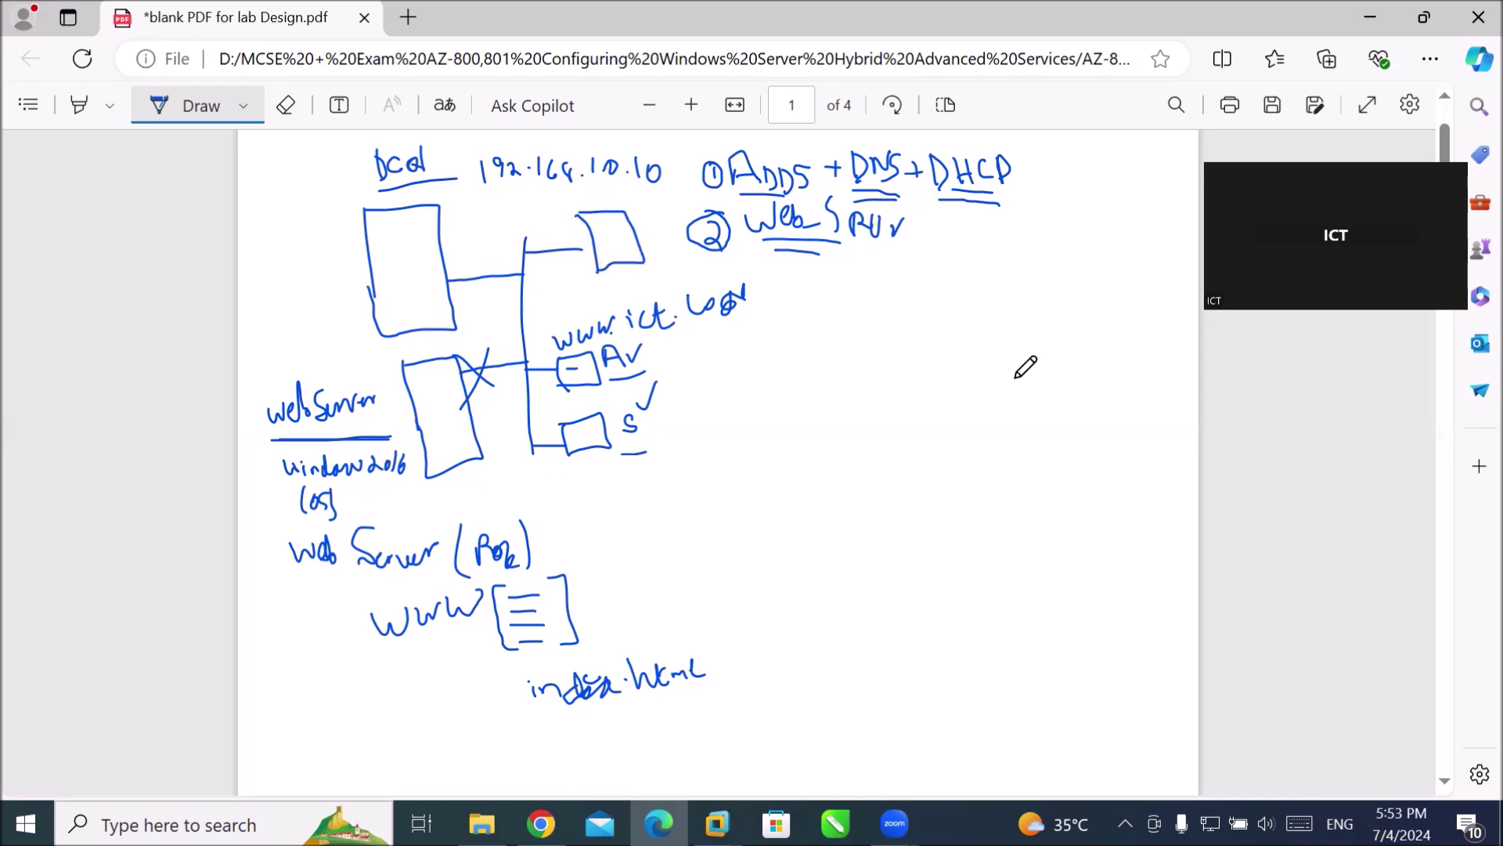
mouse_move(550, 217)
mouse_down()
mouse_move(559, 196)
mouse_move(567, 215)
mouse_move(580, 194)
mouse_move(579, 215)
mouse_move(597, 212)
mouse_up()
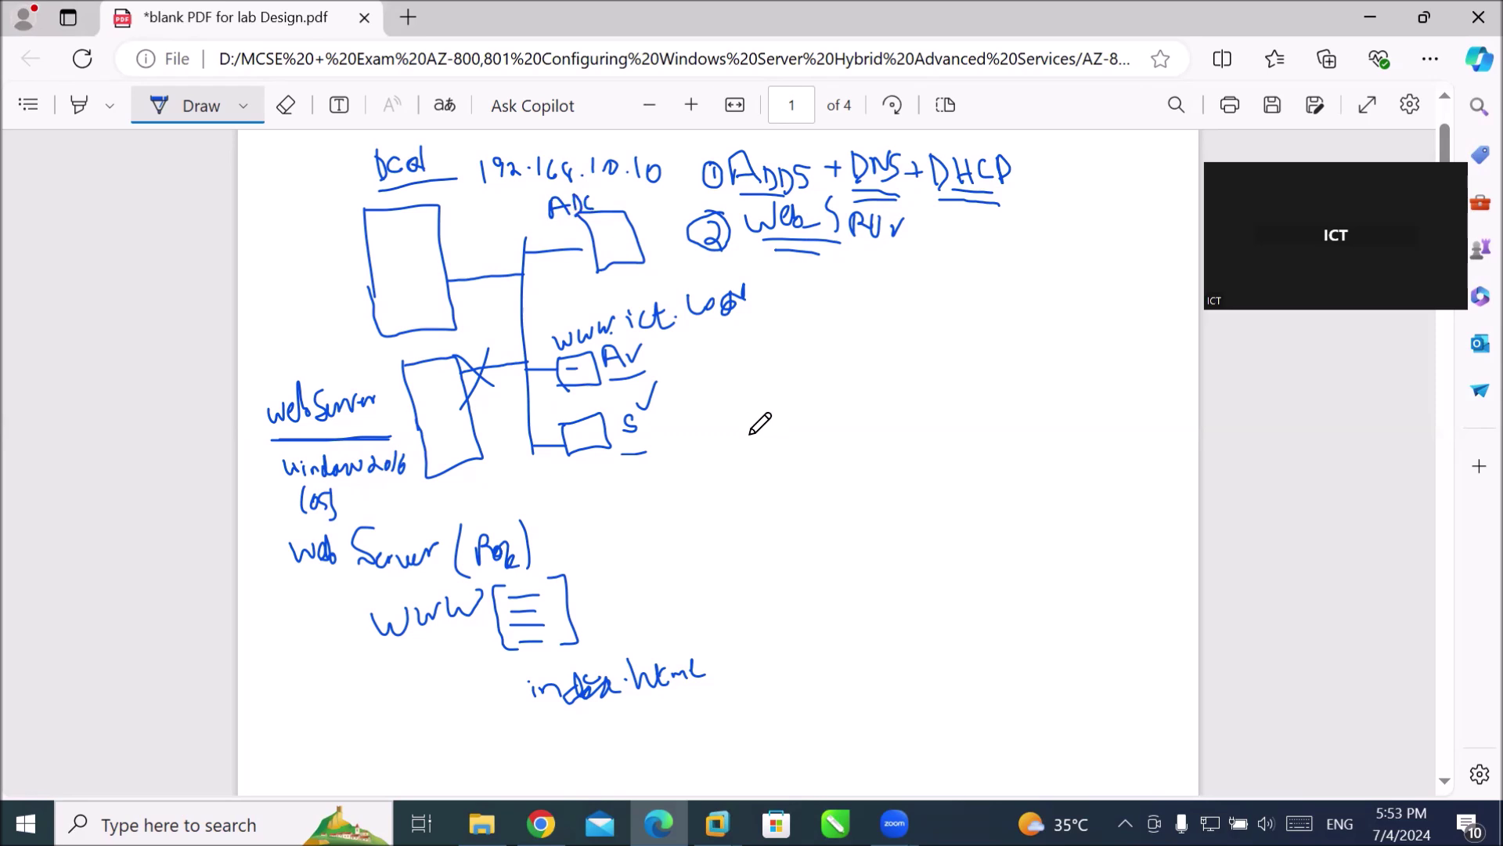
Start a dashed list beside box S with the word 'Fail'.
mouse_move(721, 443)
mouse_down()
mouse_move(741, 444)
mouse_move(742, 485)
mouse_up()
mouse_move(767, 410)
mouse_down()
mouse_move(774, 436)
mouse_move(775, 410)
mouse_move(781, 425)
mouse_up()
drag(789, 429, 905, 408)
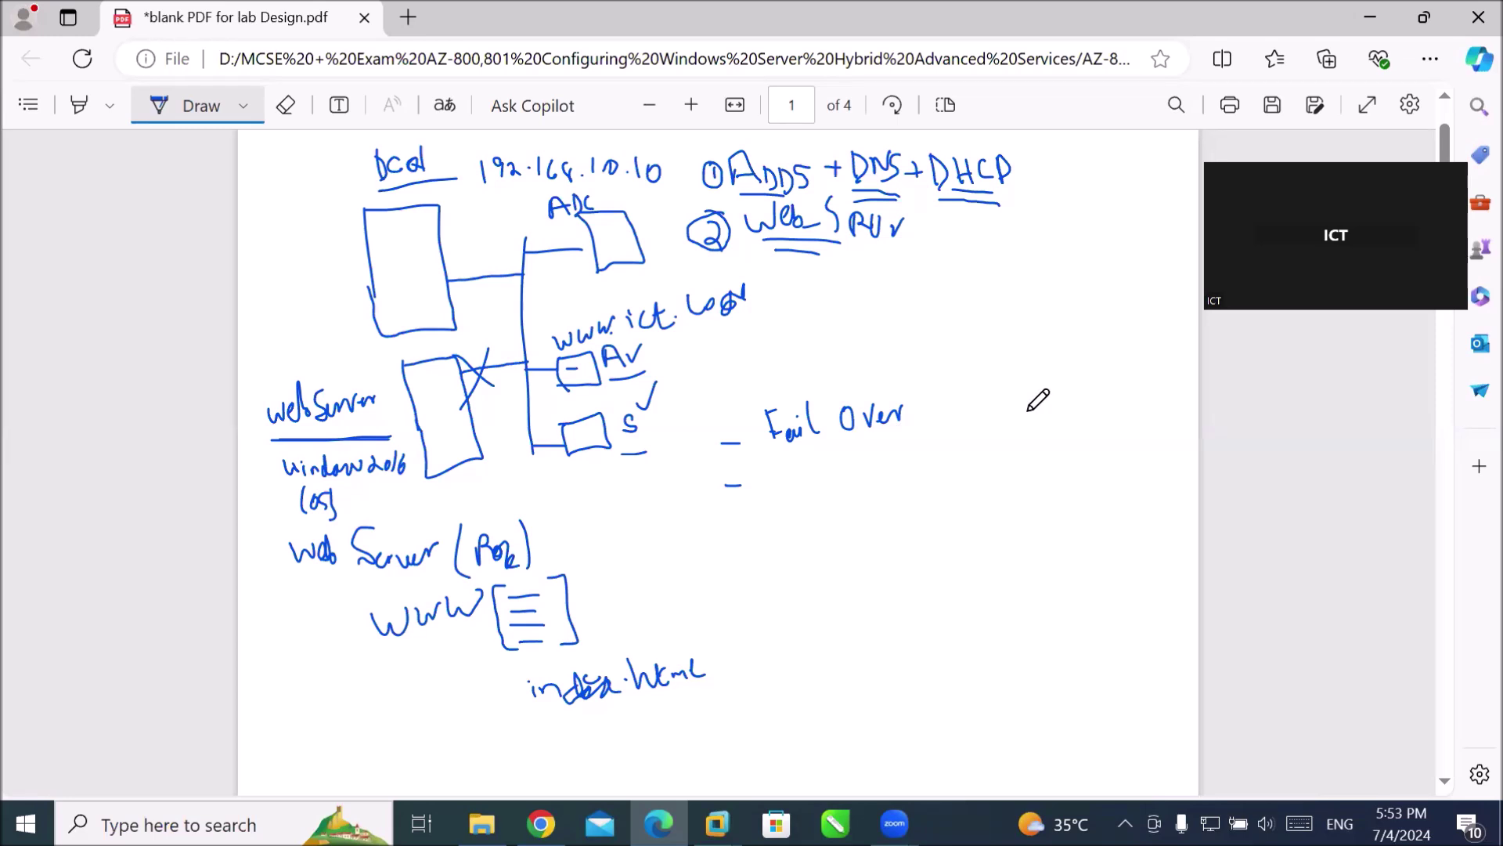
Add '(Fault Tolerance)' after Fail Over.
mouse_move(945, 378)
mouse_down()
mouse_move(954, 450)
mouse_move(996, 383)
mouse_move(993, 408)
mouse_move(1031, 409)
mouse_move(1112, 359)
mouse_up()
mouse_move(1100, 365)
mouse_down()
mouse_move(1110, 396)
mouse_move(1150, 364)
mouse_up()
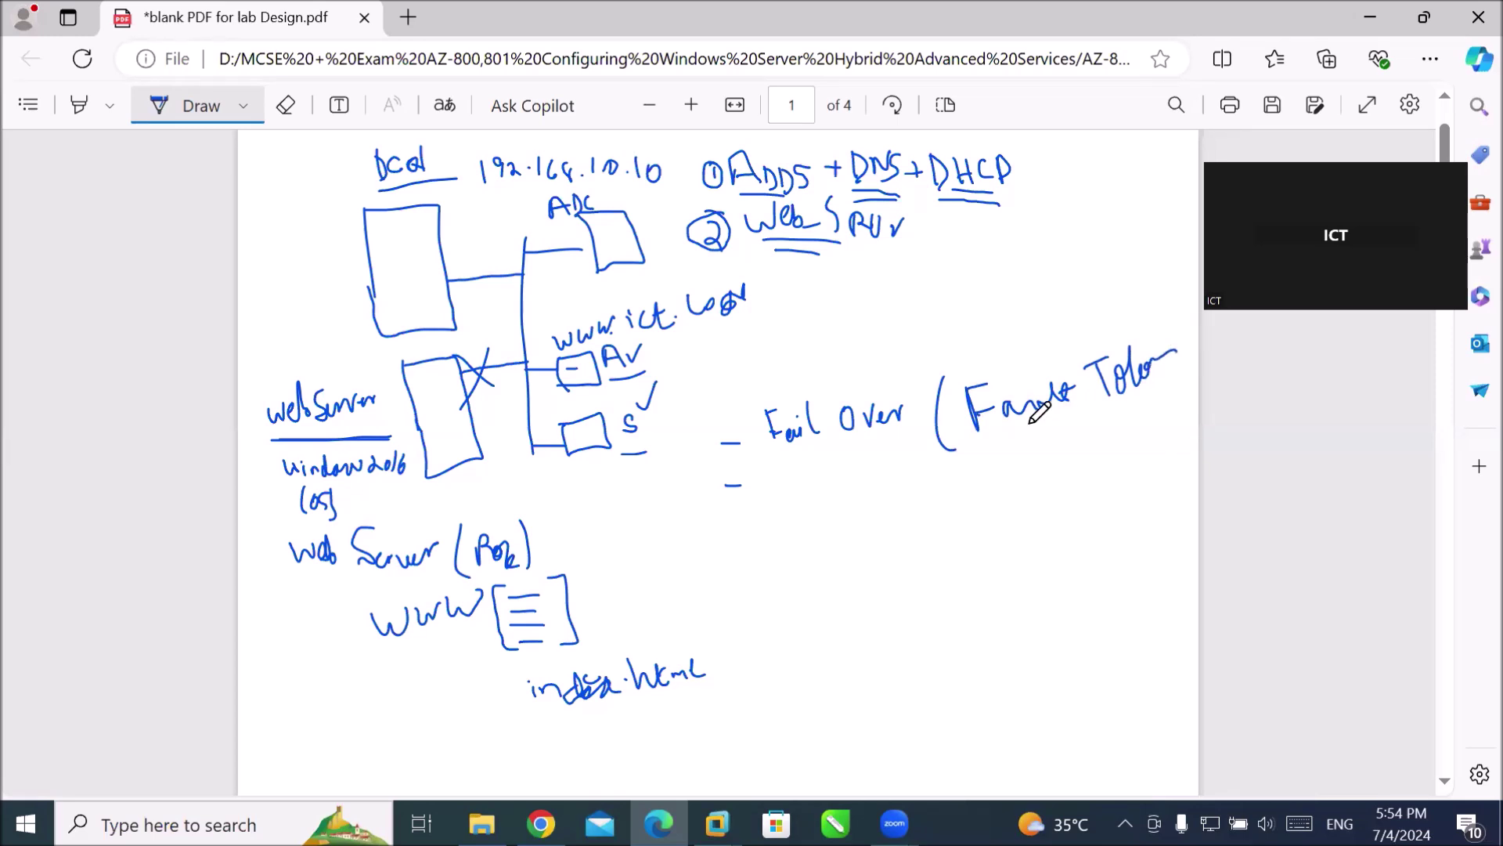
drag(1179, 330, 1186, 384)
Write a 'Load Bal' bullet and begin '24/7 Business' beneath it.
mouse_move(773, 470)
mouse_down()
mouse_move(775, 499)
mouse_move(832, 490)
mouse_move(840, 473)
mouse_move(968, 505)
mouse_up()
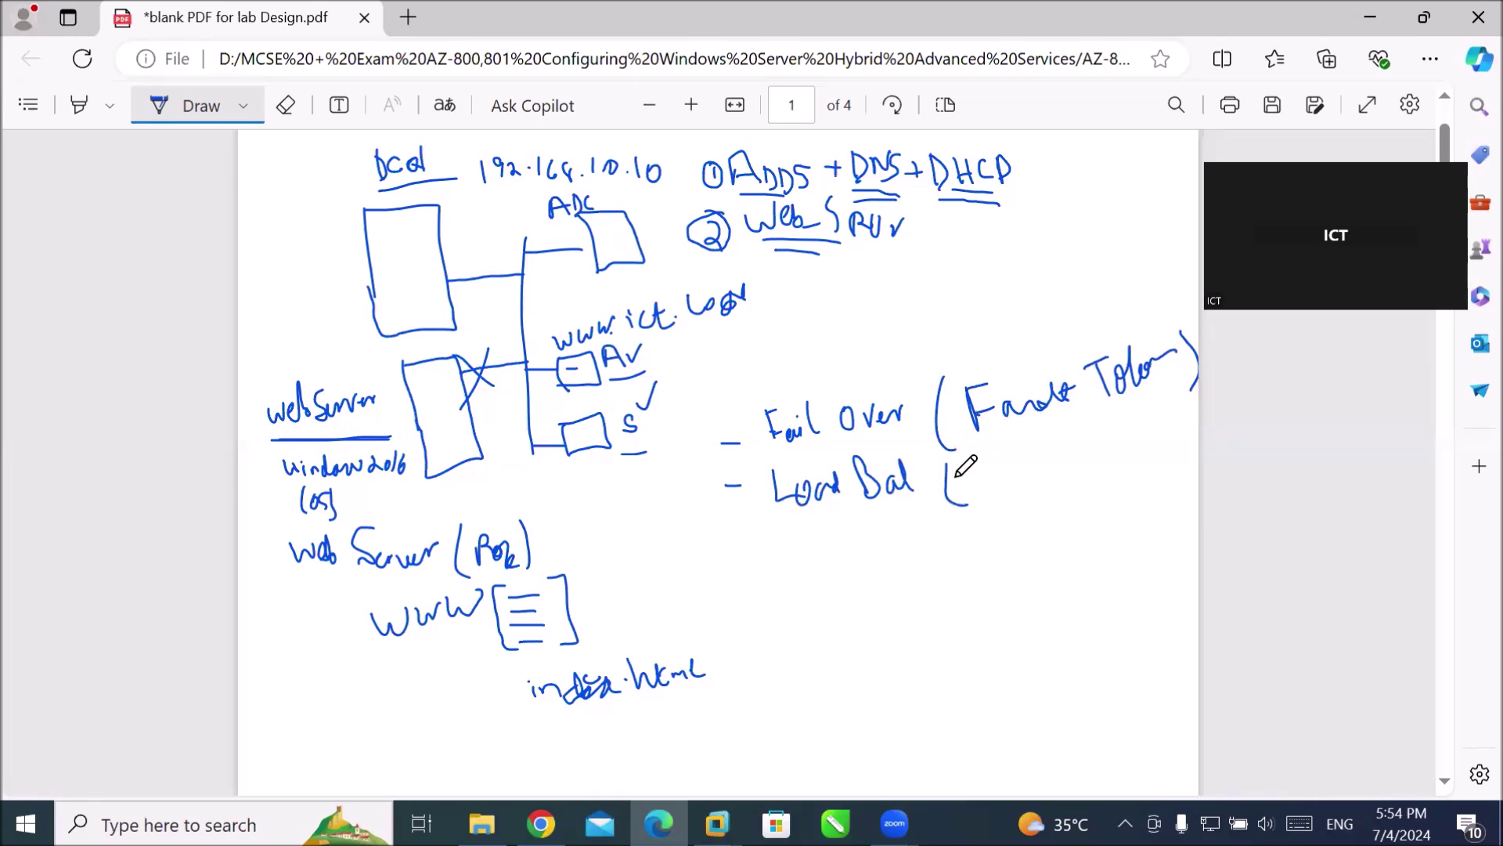
drag(1077, 438, 1082, 466)
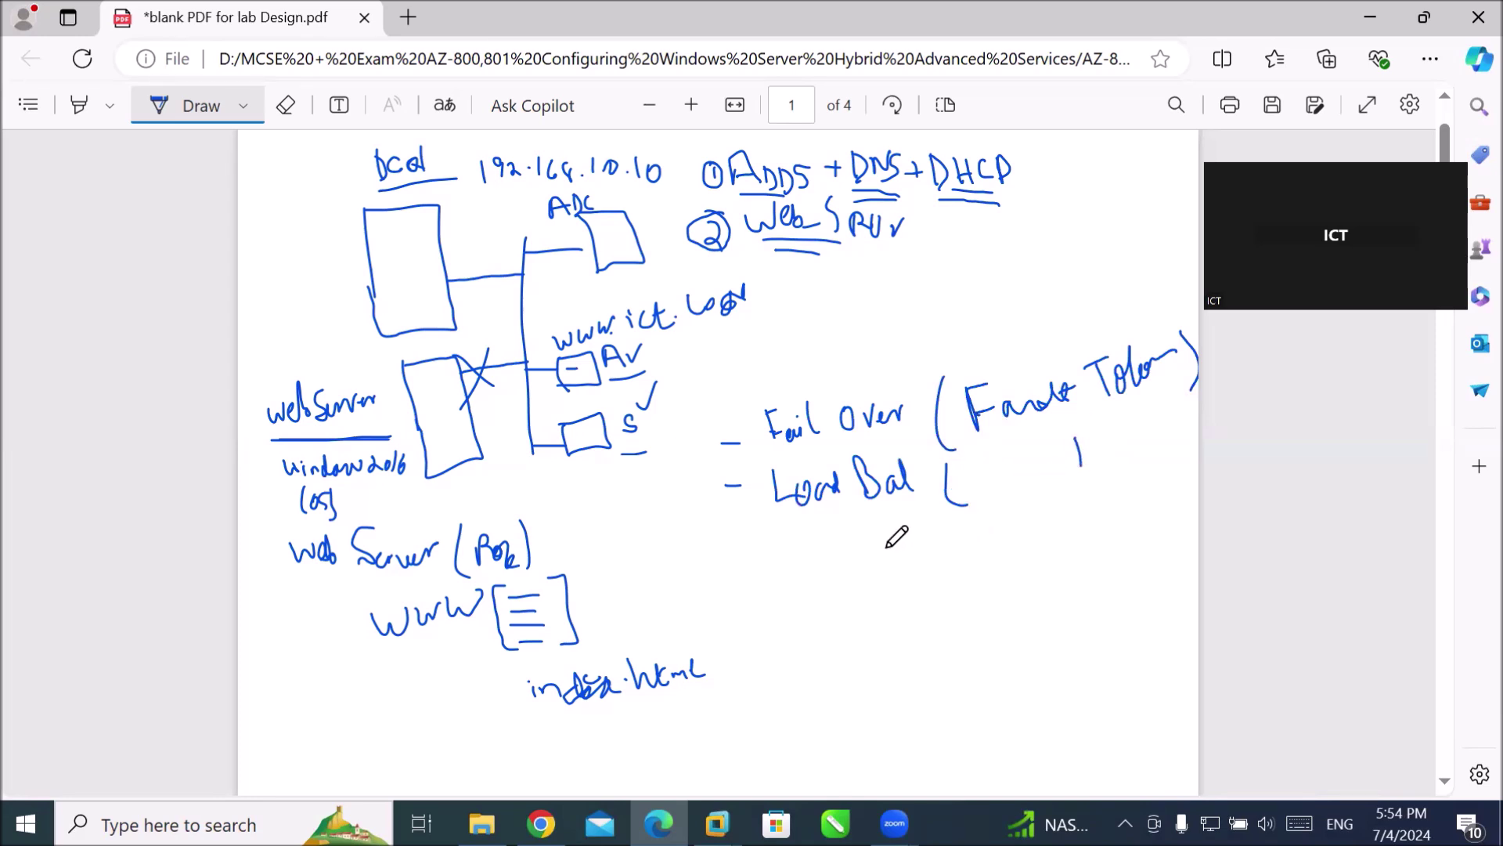
mouse_move(785, 554)
mouse_down()
mouse_move(797, 575)
mouse_move(832, 578)
mouse_up()
mouse_move(883, 530)
mouse_down()
mouse_move(918, 562)
mouse_move(935, 543)
mouse_move(960, 551)
mouse_move(1107, 493)
mouse_up()
click(949, 527)
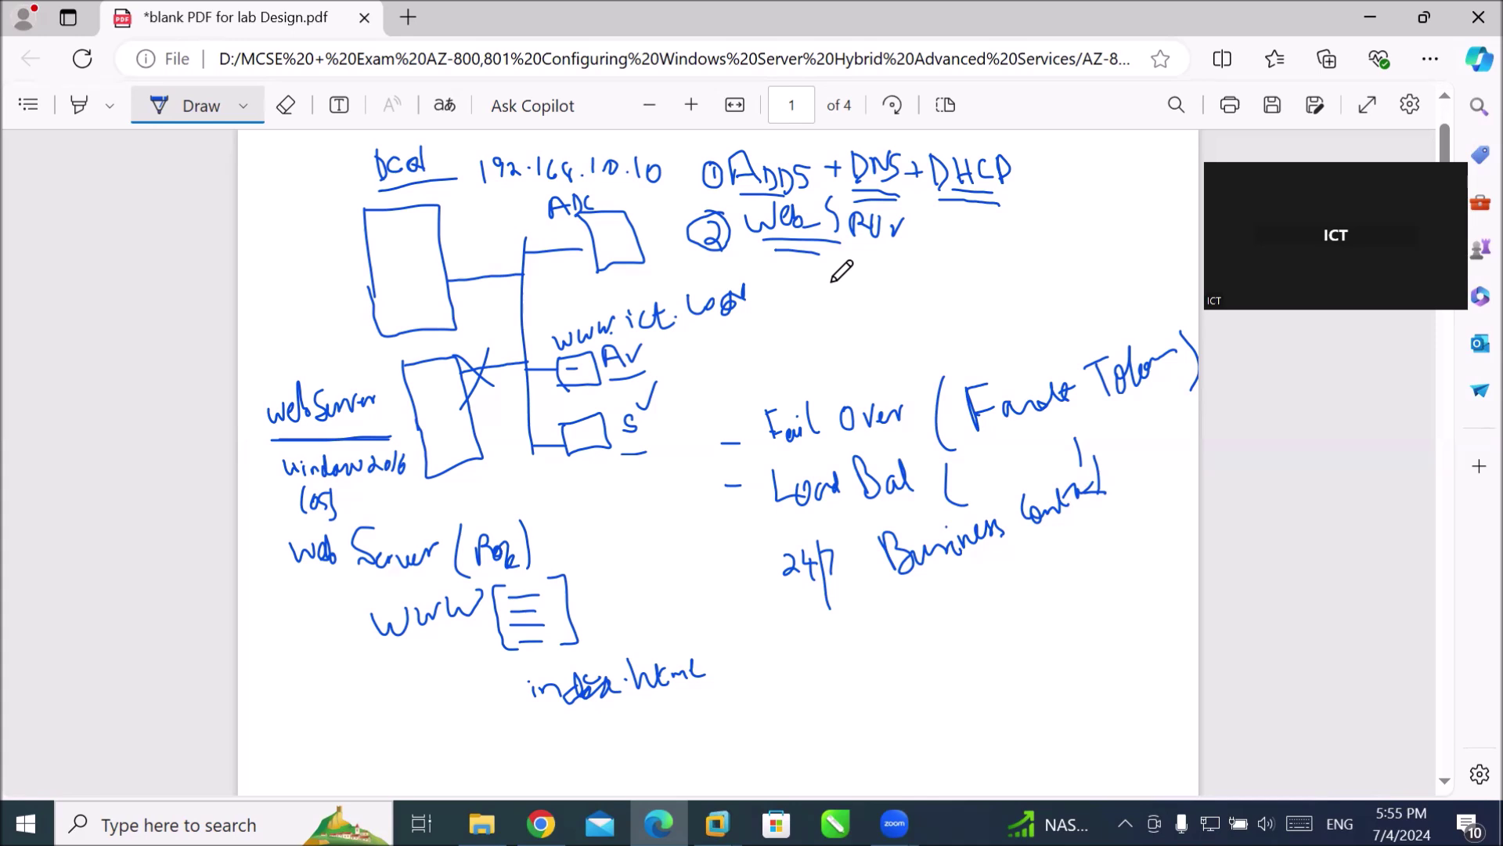
drag(554, 353, 734, 337)
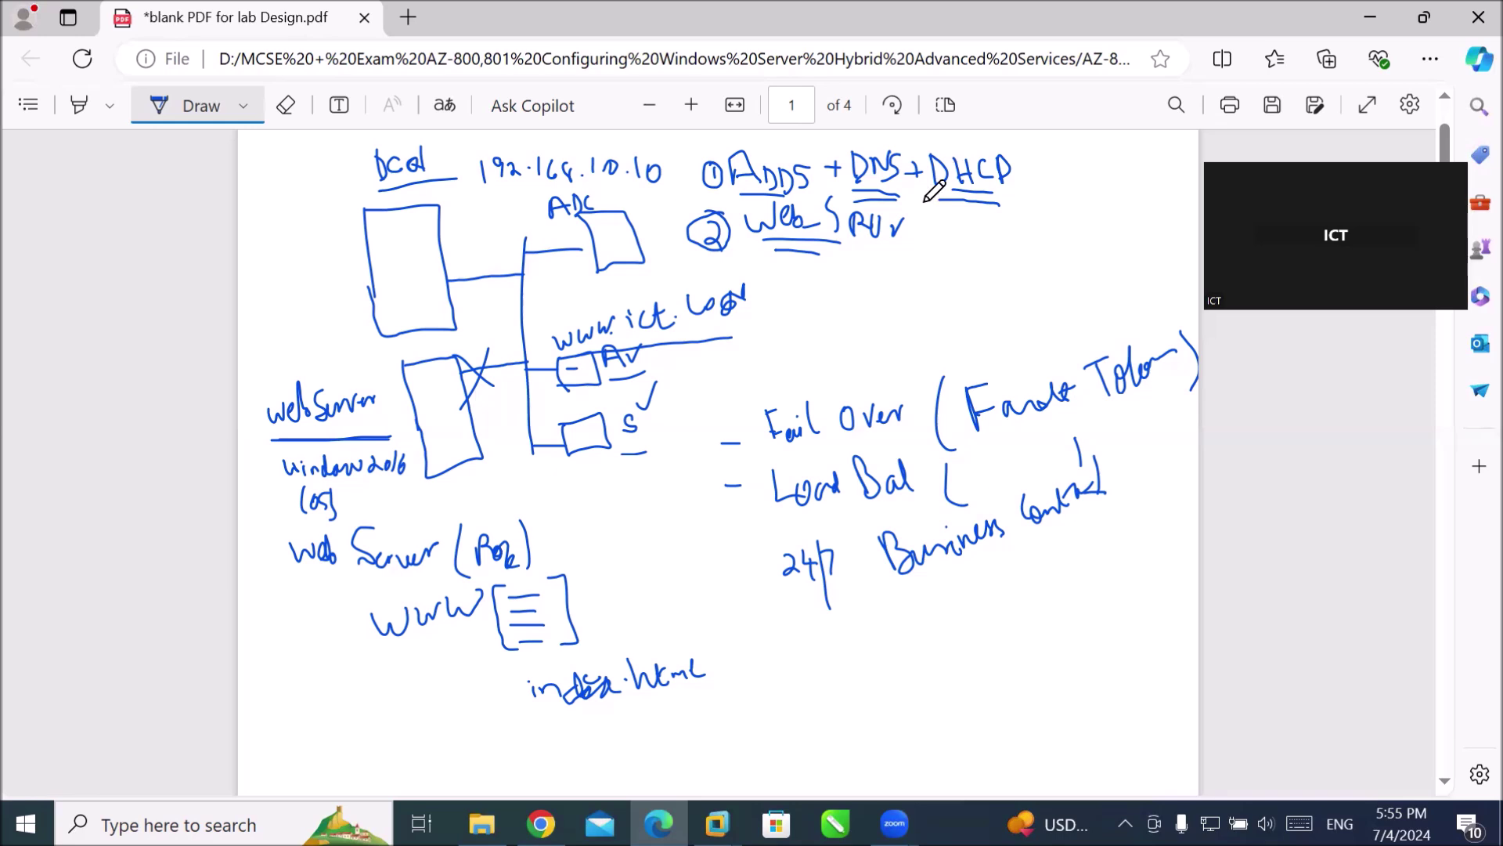
mouse_move(922, 236)
mouse_down()
mouse_move(956, 258)
mouse_move(974, 219)
mouse_move(968, 238)
mouse_move(988, 228)
mouse_move(979, 252)
mouse_move(996, 240)
mouse_up()
Write '(File Server)' after FTP, underline it, strike through FTP, and tick File Server twice.
mouse_move(1033, 226)
mouse_down()
mouse_move(1040, 264)
mouse_move(1068, 216)
mouse_move(1065, 241)
mouse_move(1072, 216)
mouse_move(1105, 241)
mouse_move(1179, 201)
mouse_move(1171, 238)
mouse_up()
drag(1059, 253, 1151, 244)
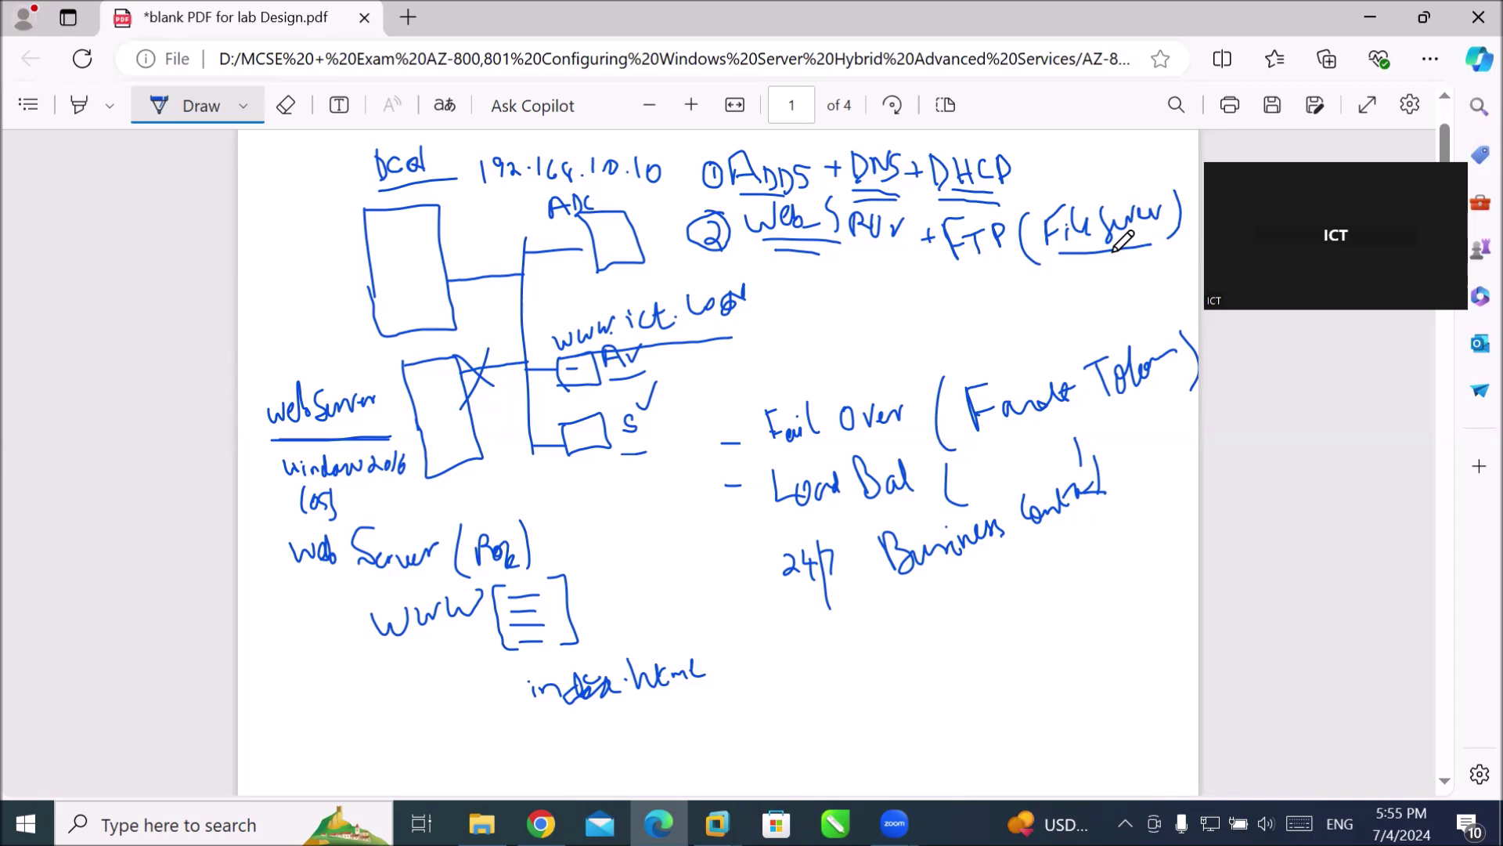
mouse_move(943, 220)
mouse_down()
mouse_move(993, 255)
mouse_move(935, 279)
mouse_up()
drag(1074, 186, 1096, 174)
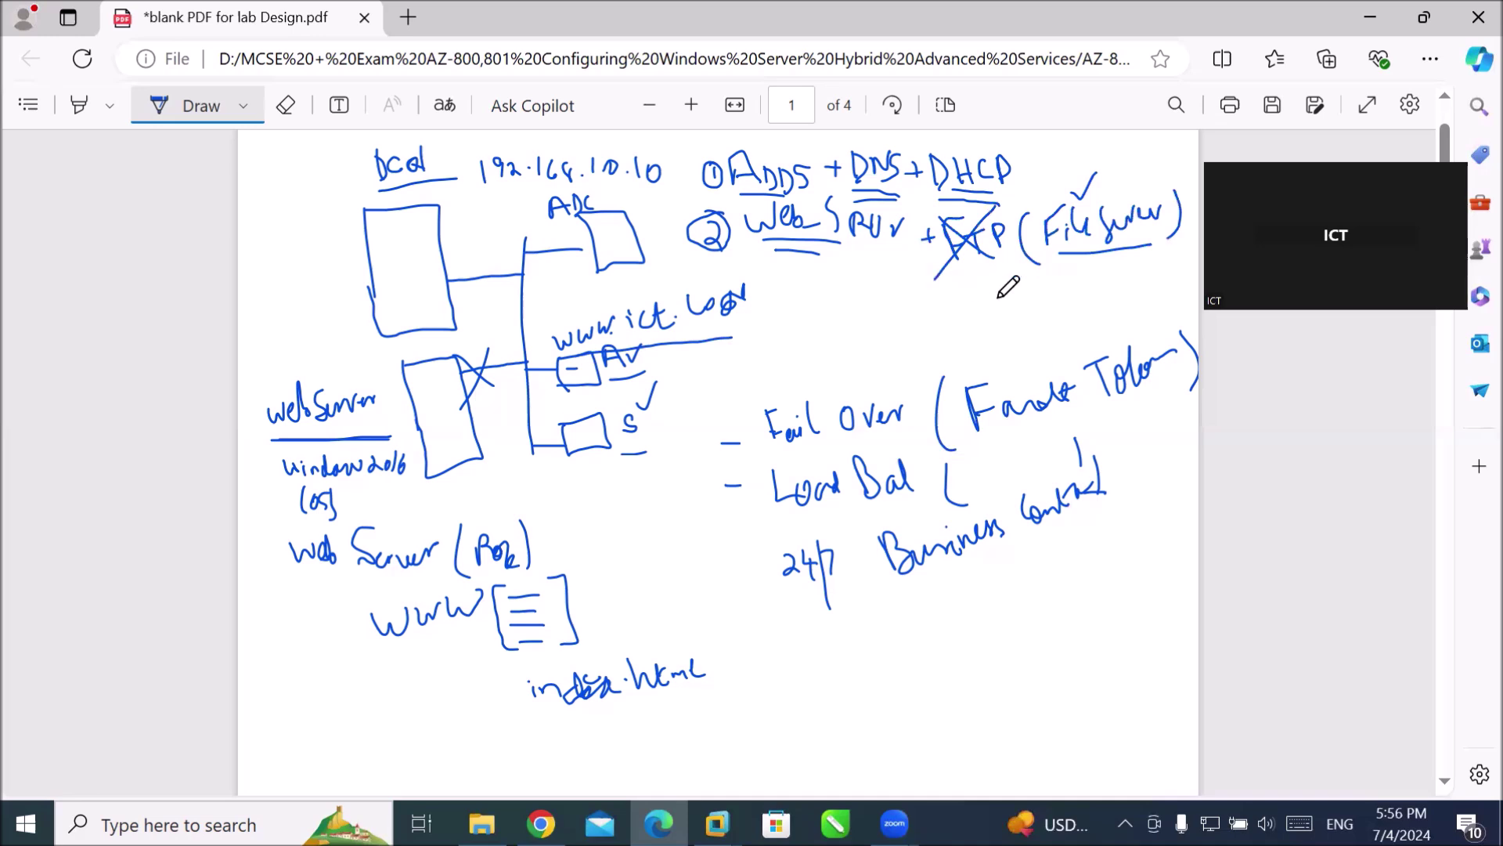
drag(1116, 182, 1139, 170)
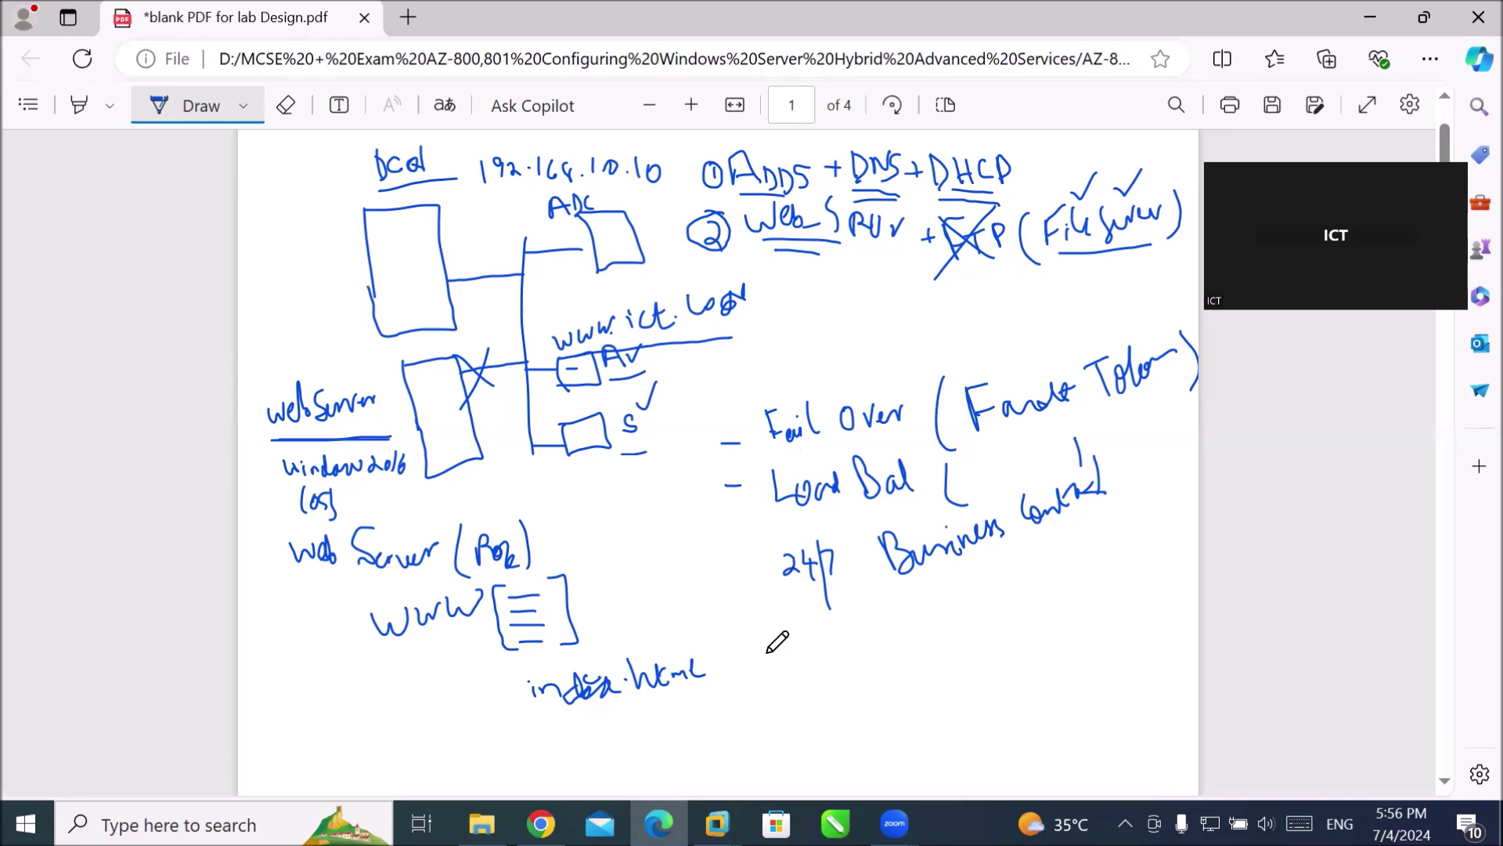
click(716, 824)
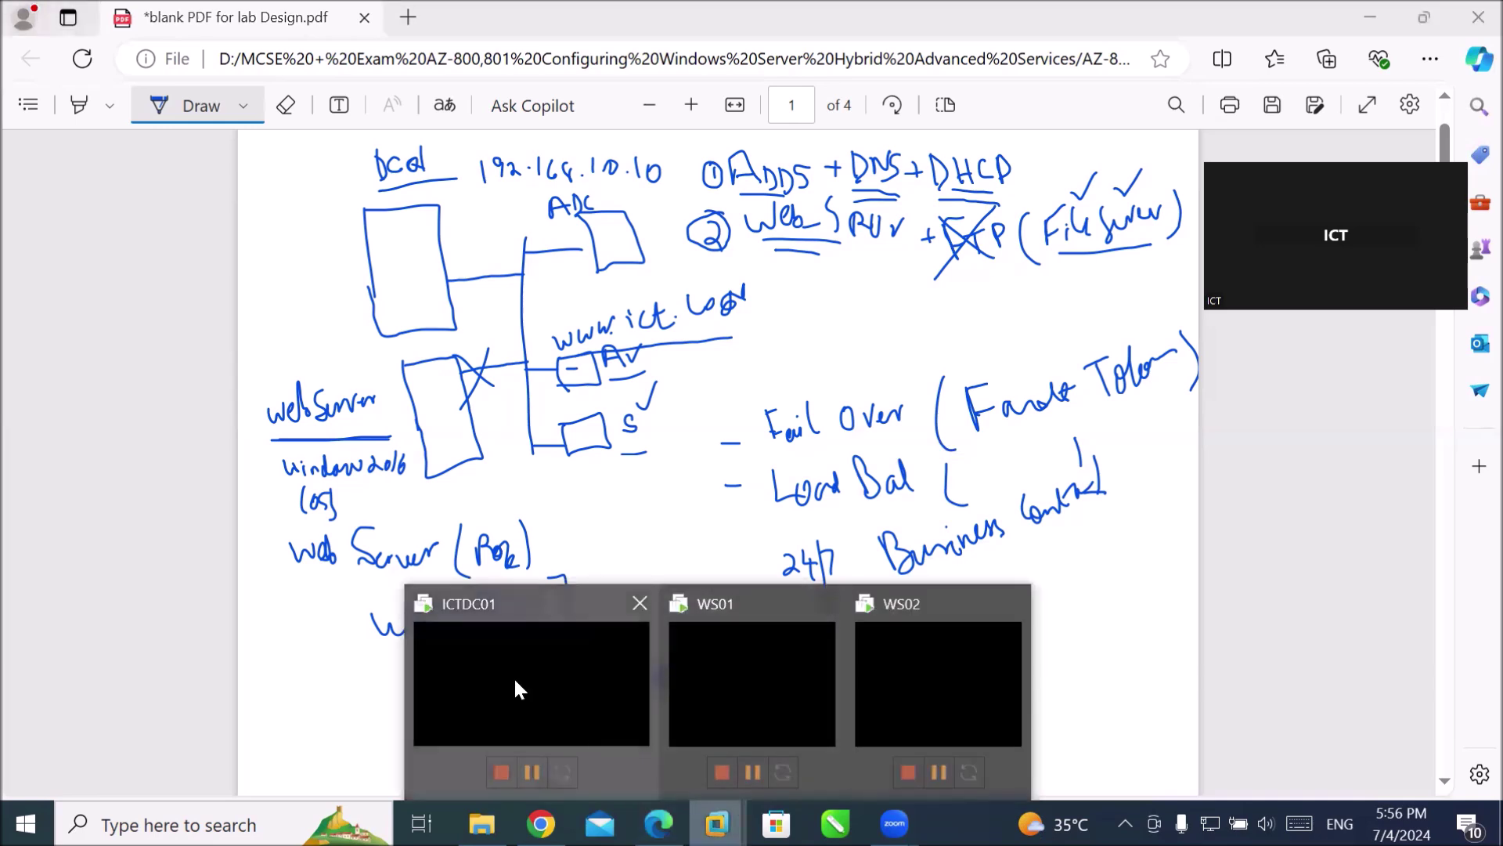
Switch to the ICTDC01 VM and sign in as the domain administrator using the account password.
click(515, 680)
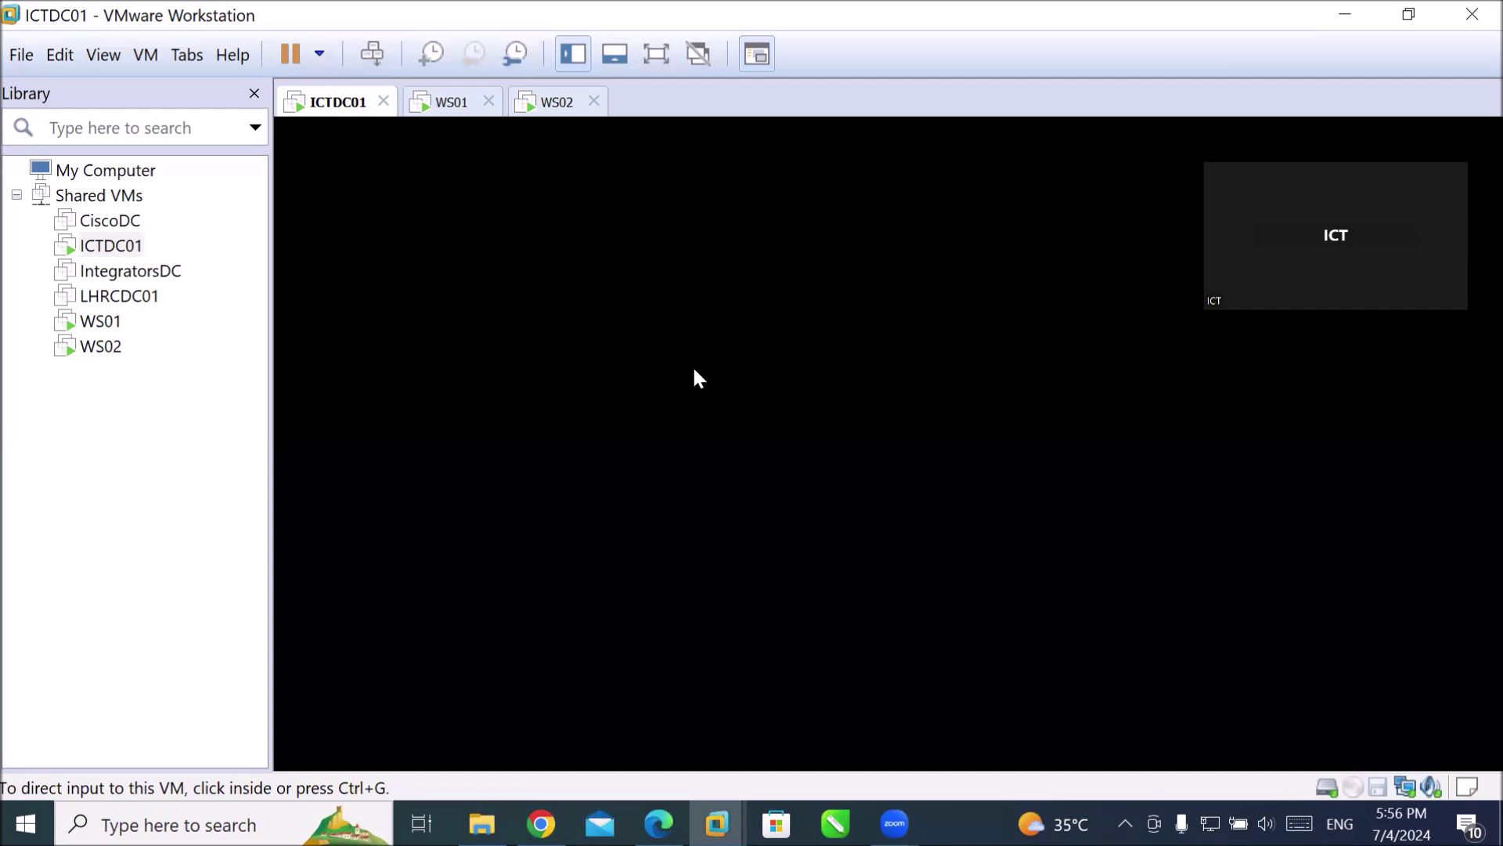
click(370, 54)
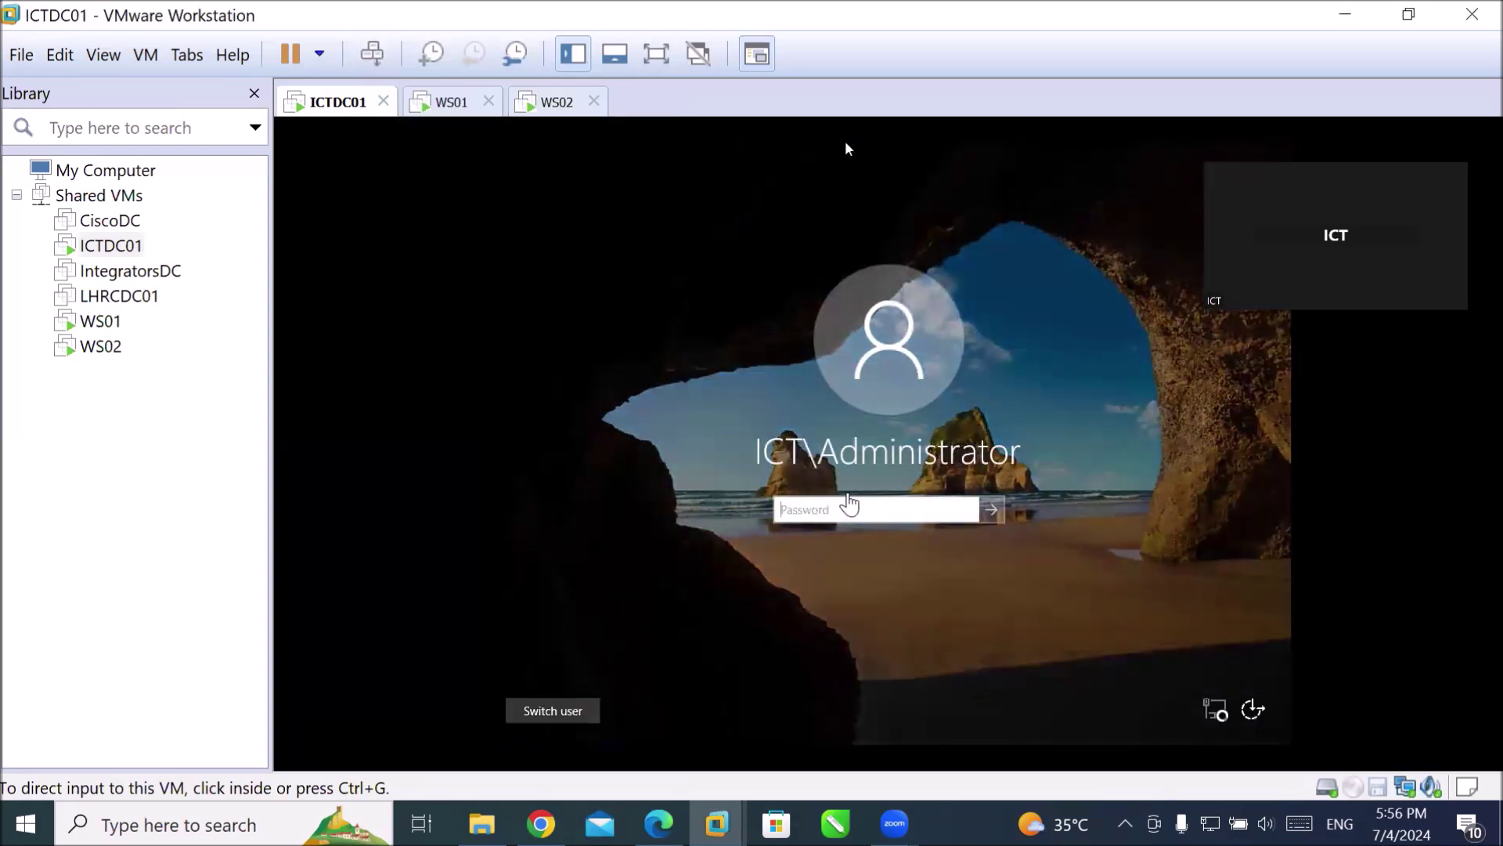
click(850, 508)
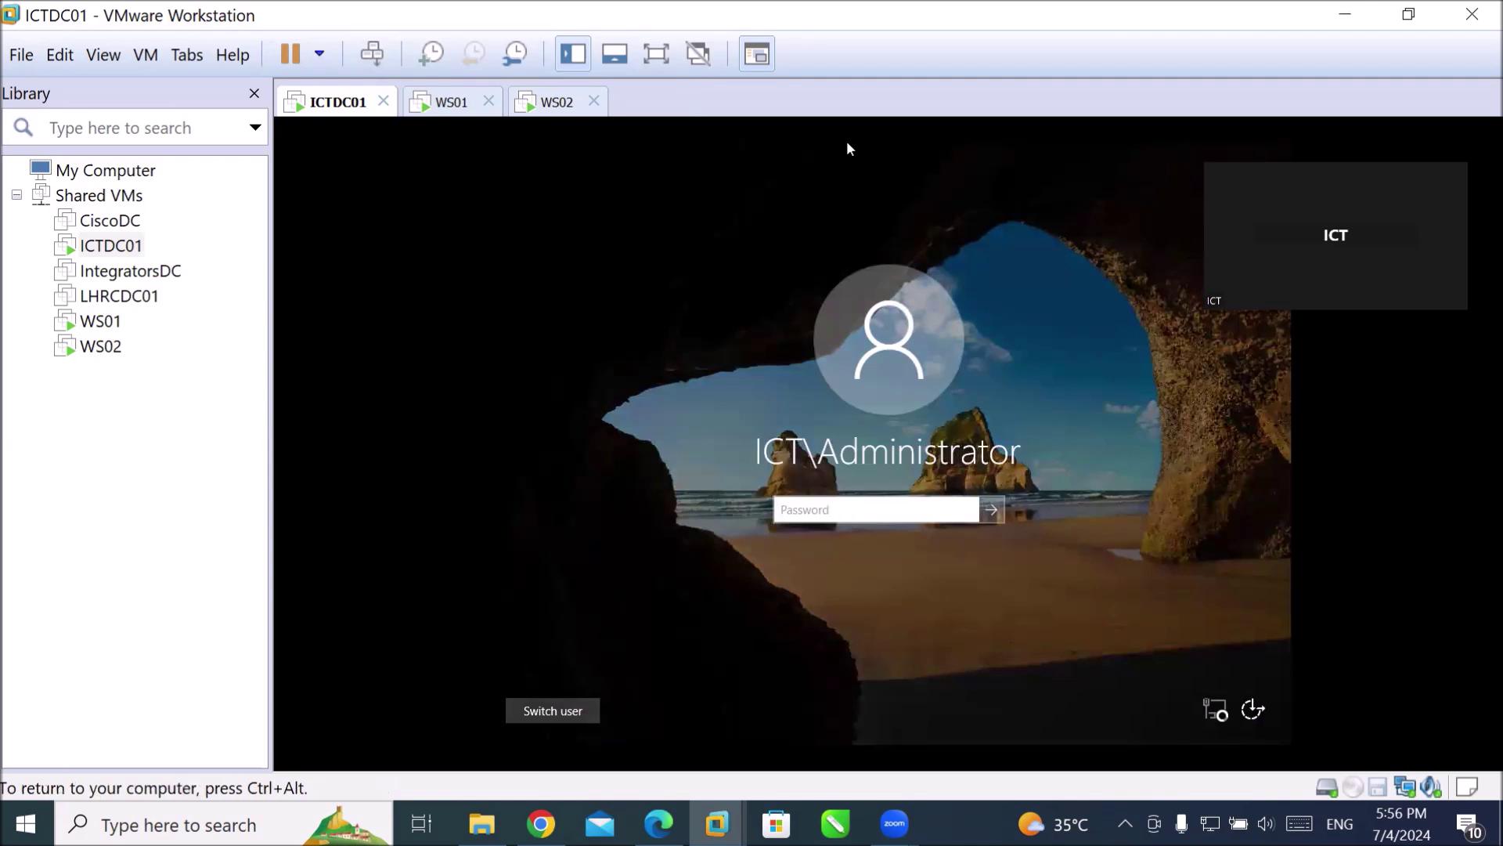
text(•••••••)
key(Return)
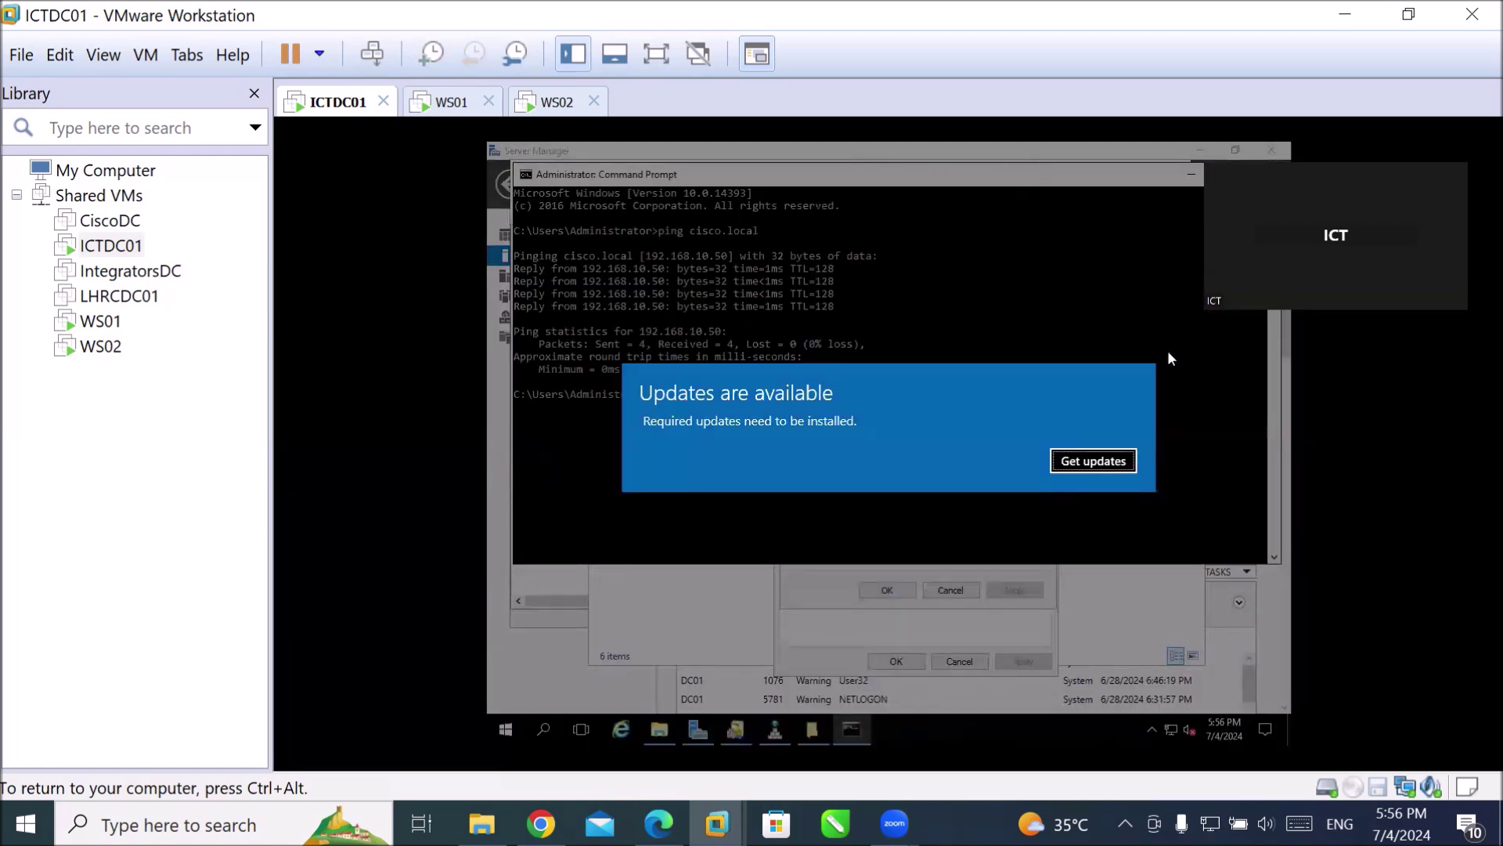
Dismiss the pending Windows updates prompt and bring Active Directory Domains and Trusts forward.
click(1073, 462)
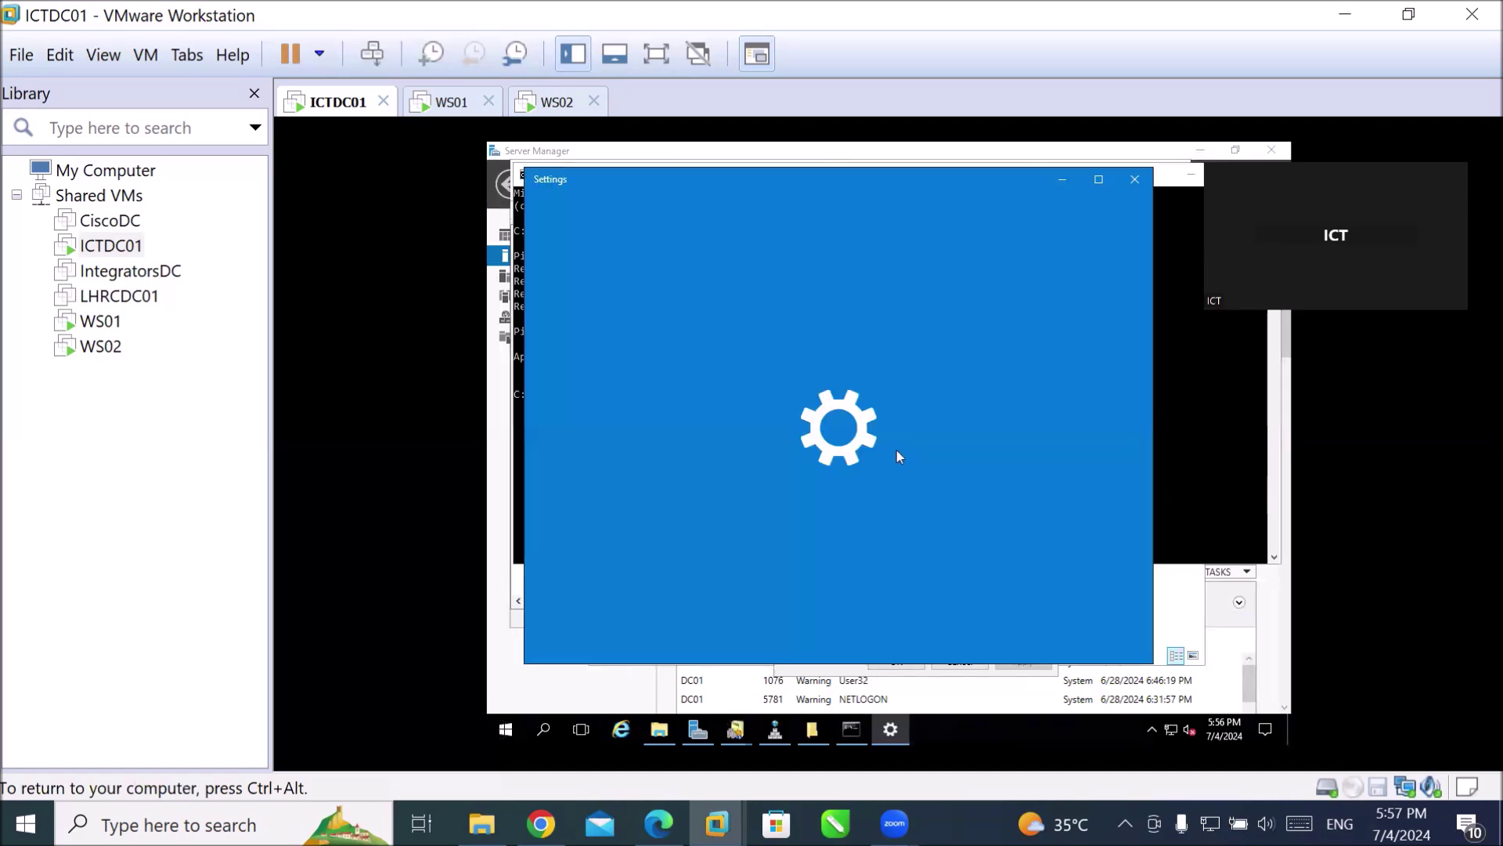
click(1131, 187)
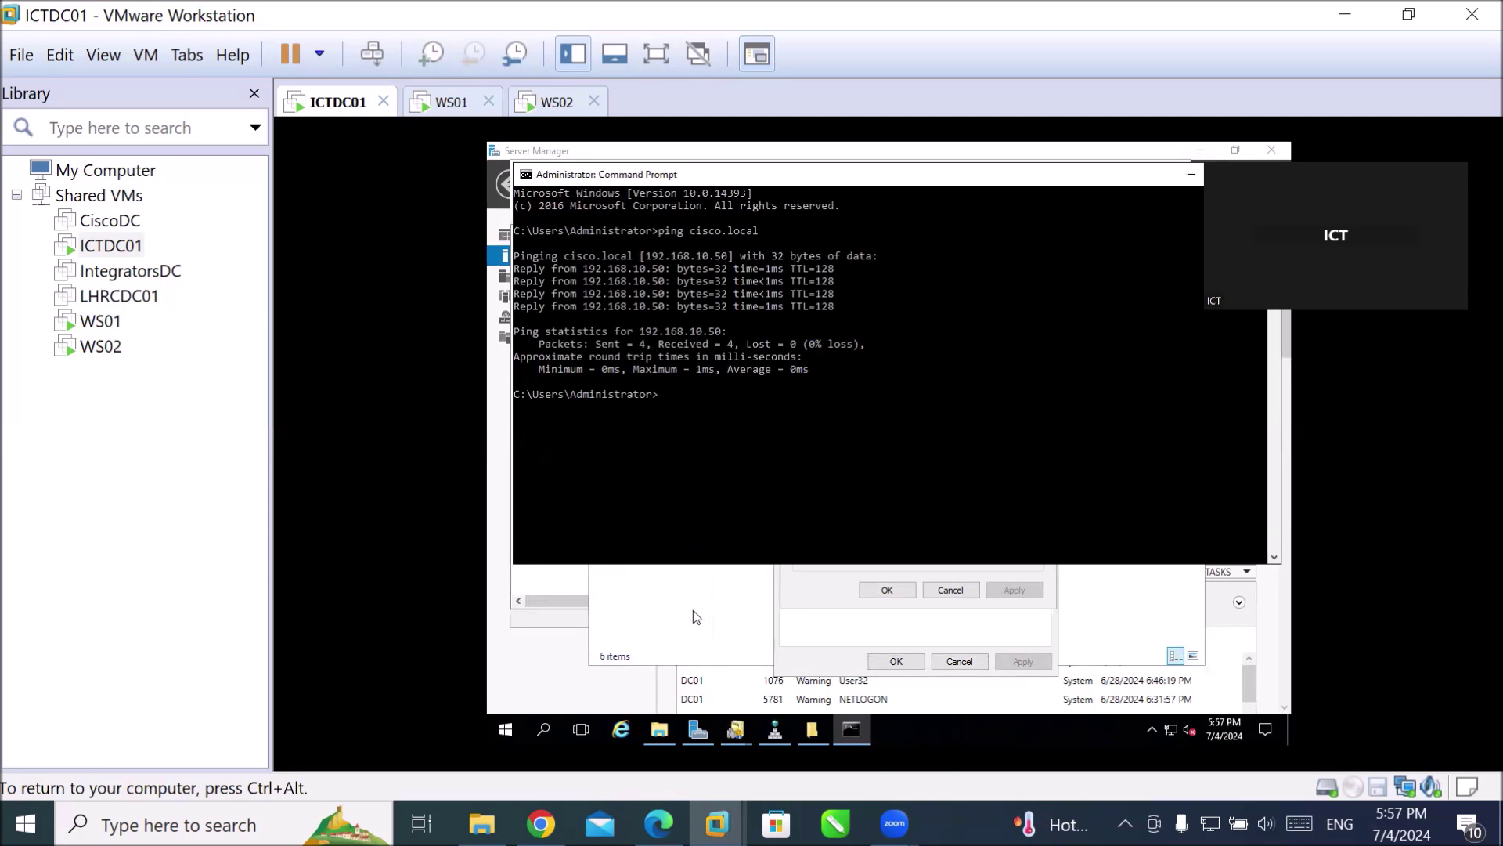
click(576, 585)
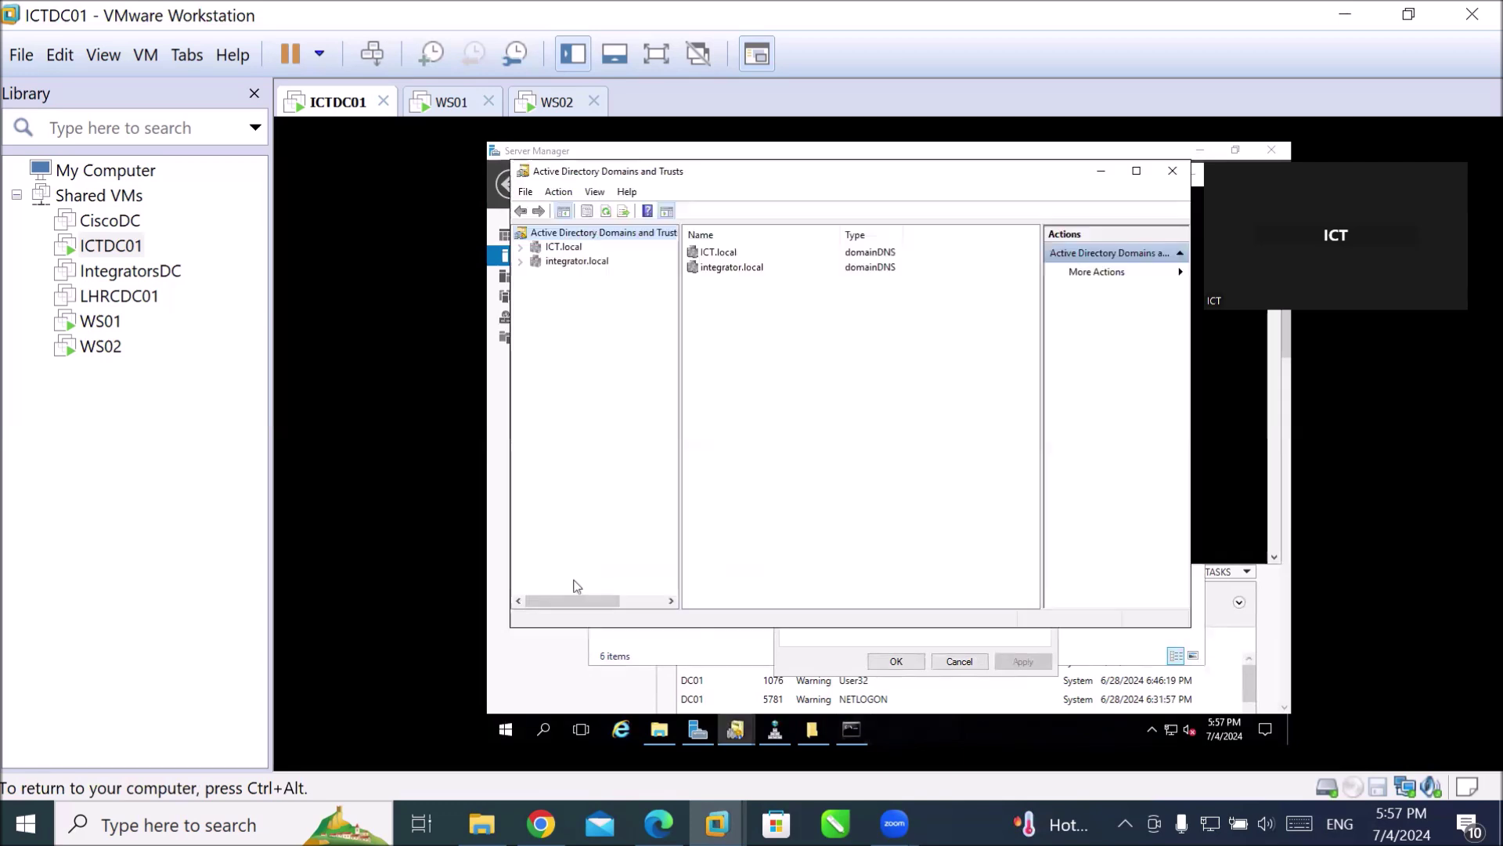
In Server Manager, look through the AD DS, DNS and File and Storage Services pages, returning to DNS.
click(496, 401)
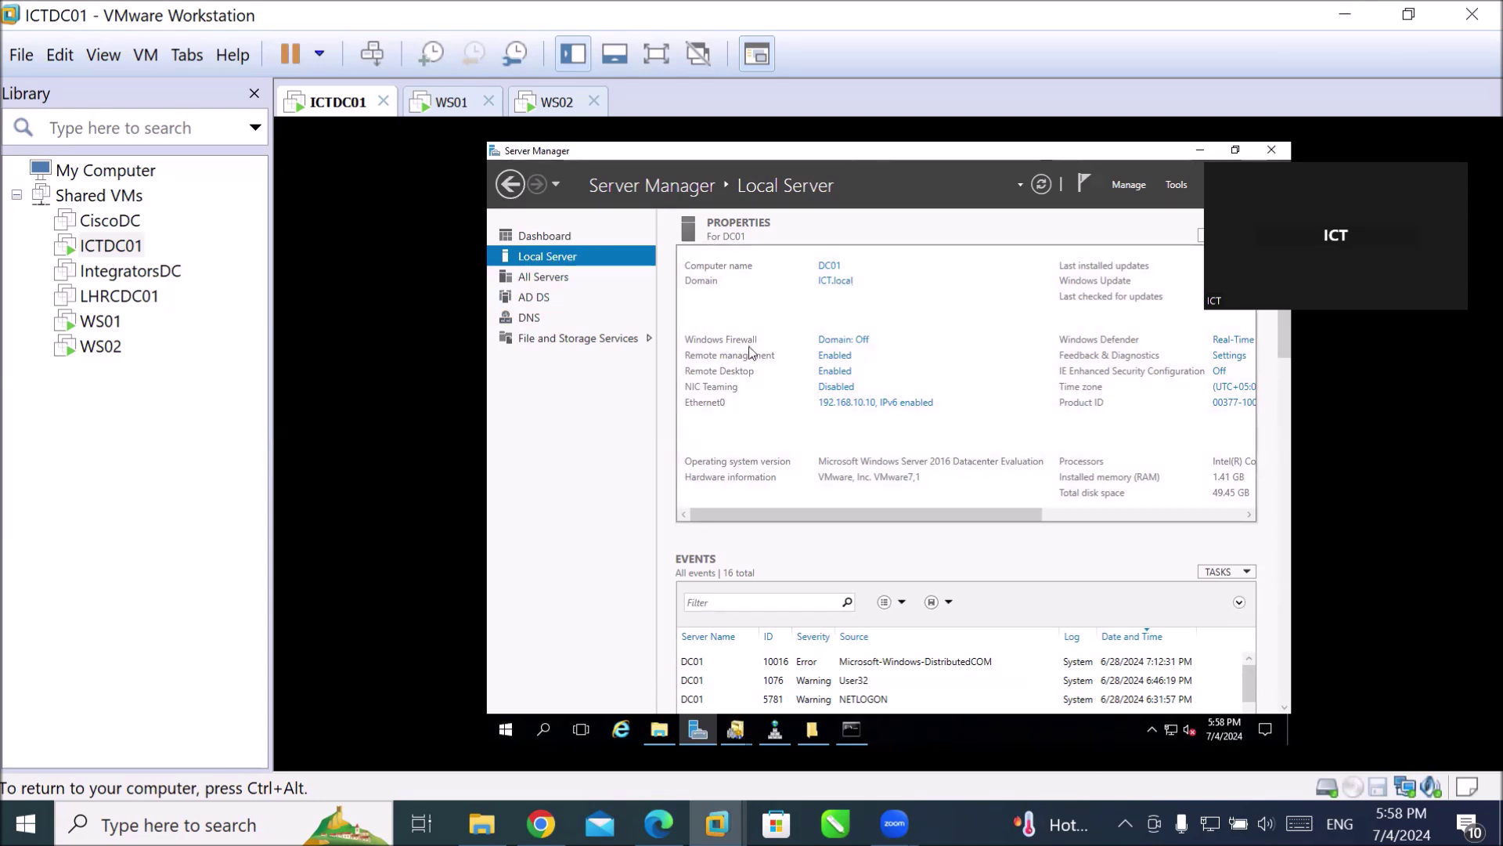
click(537, 303)
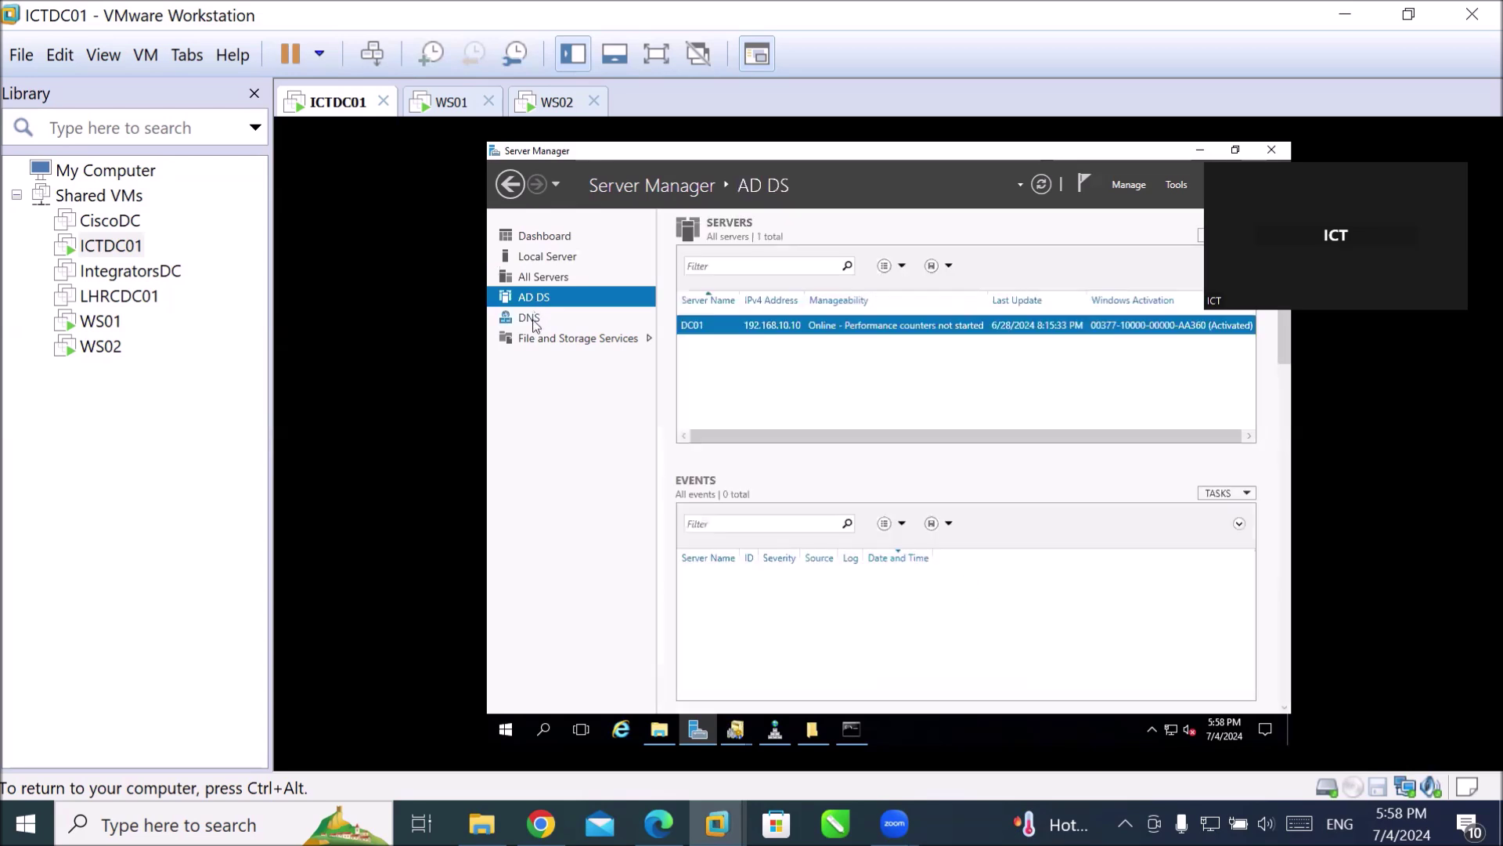
click(536, 324)
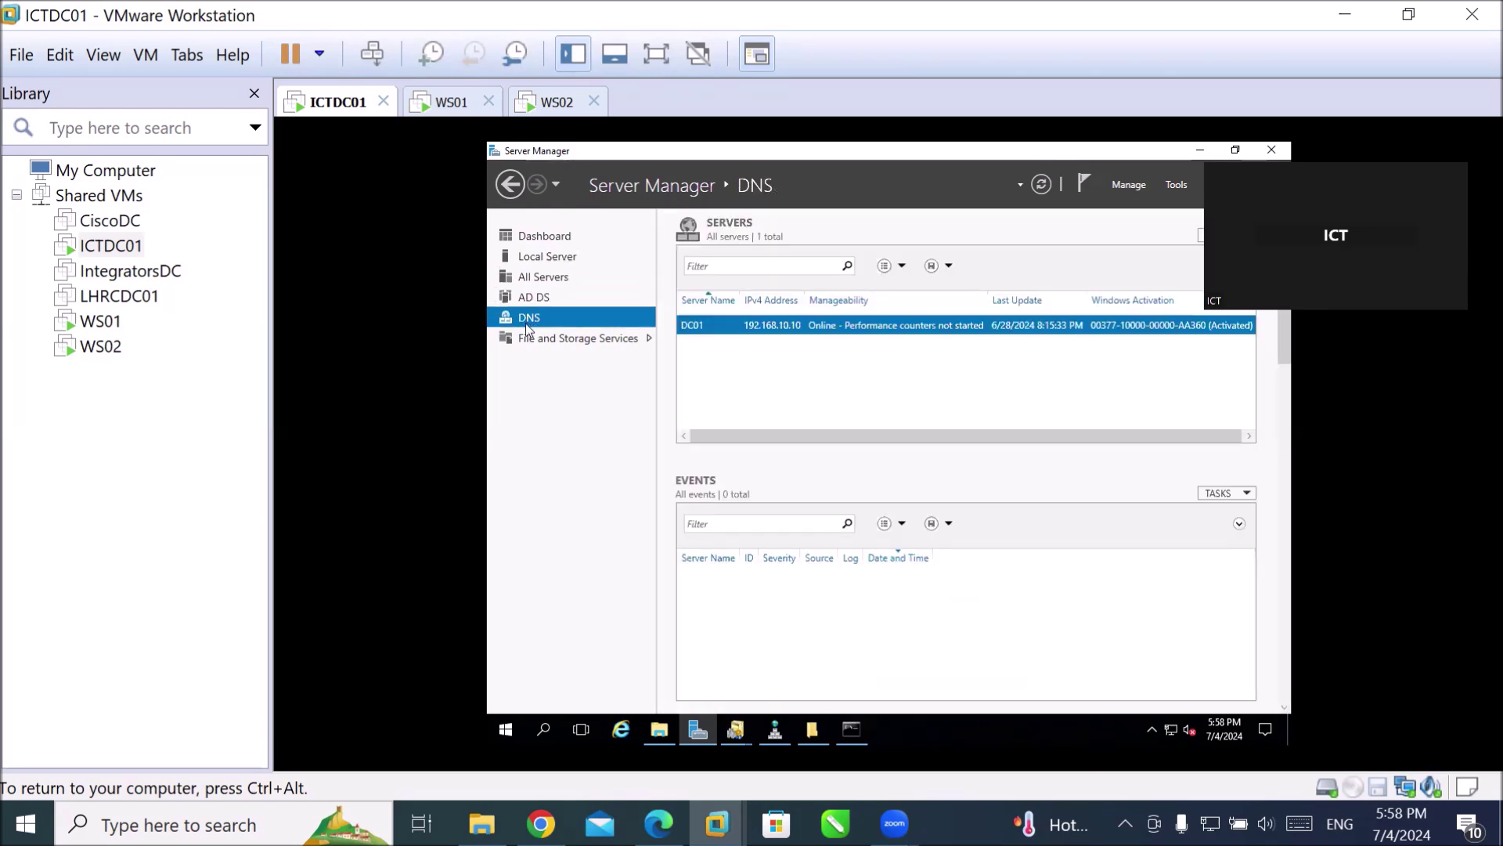
click(648, 343)
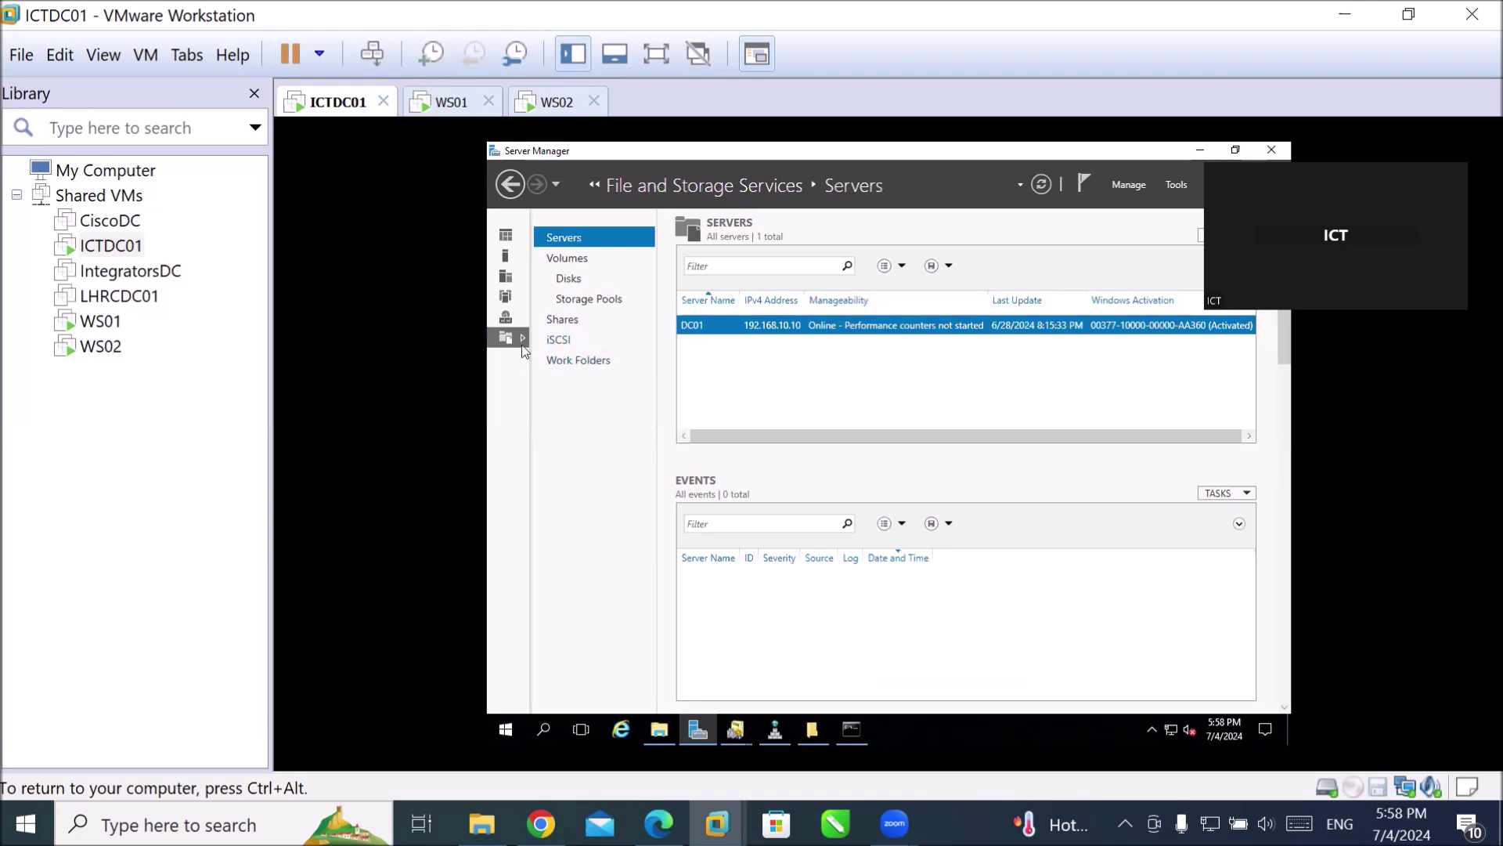
click(509, 188)
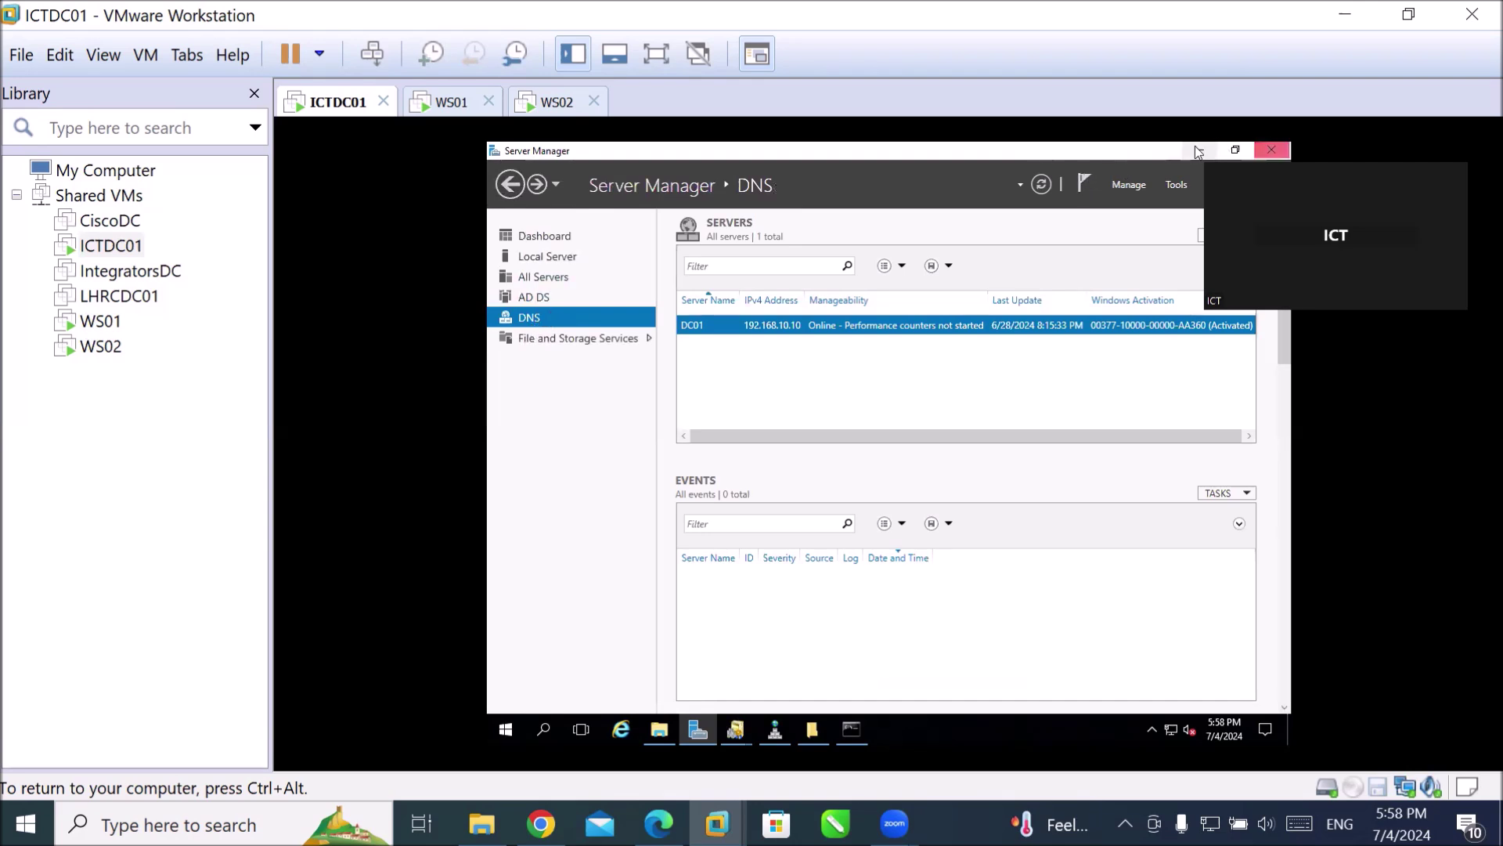
Open File Explorer on the server's Local Disk (C:).
key(ctrl+alt)
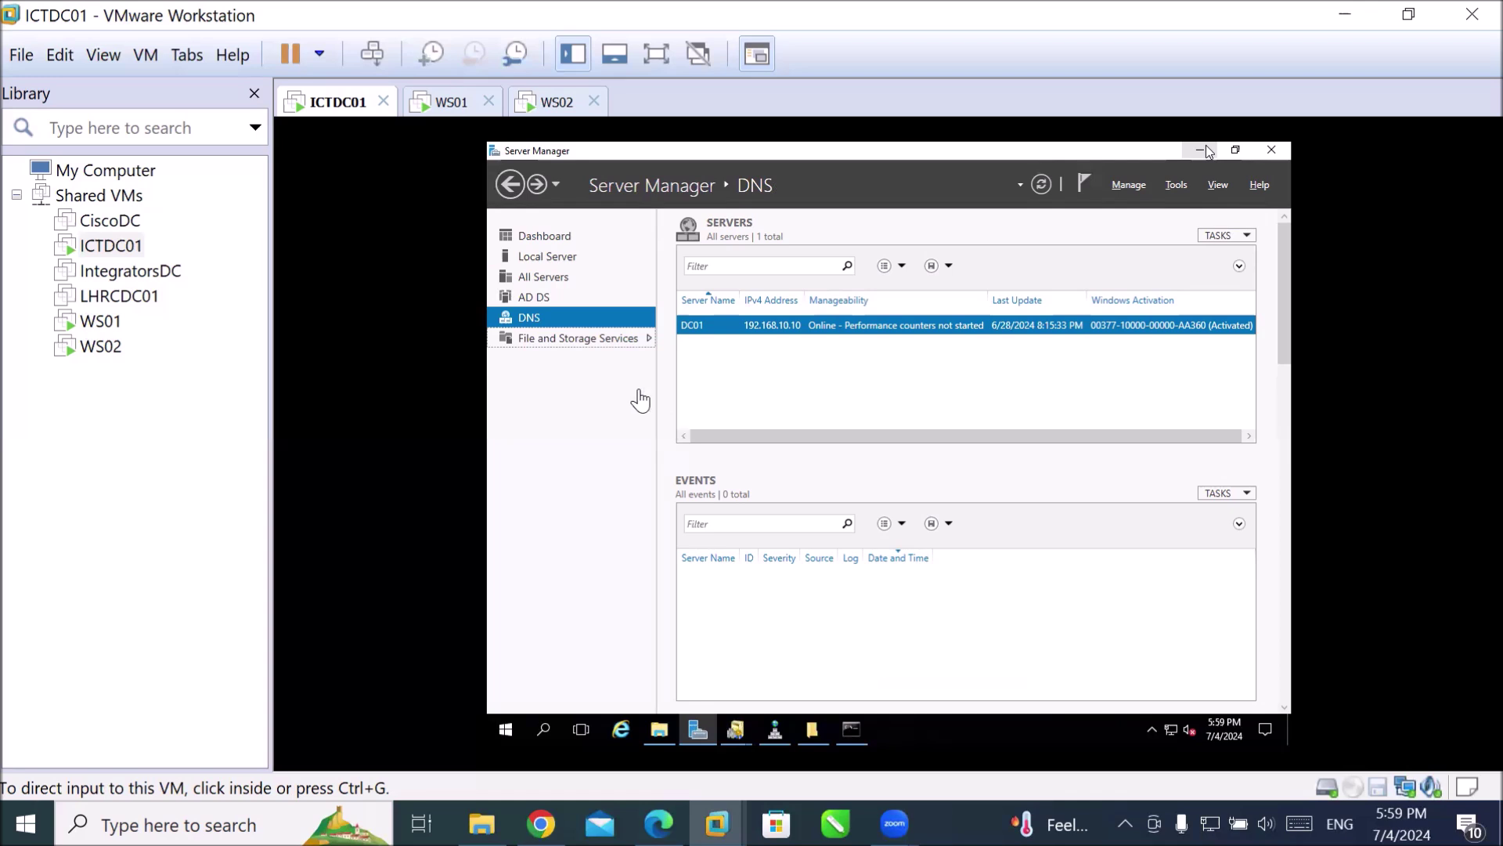
click(540, 321)
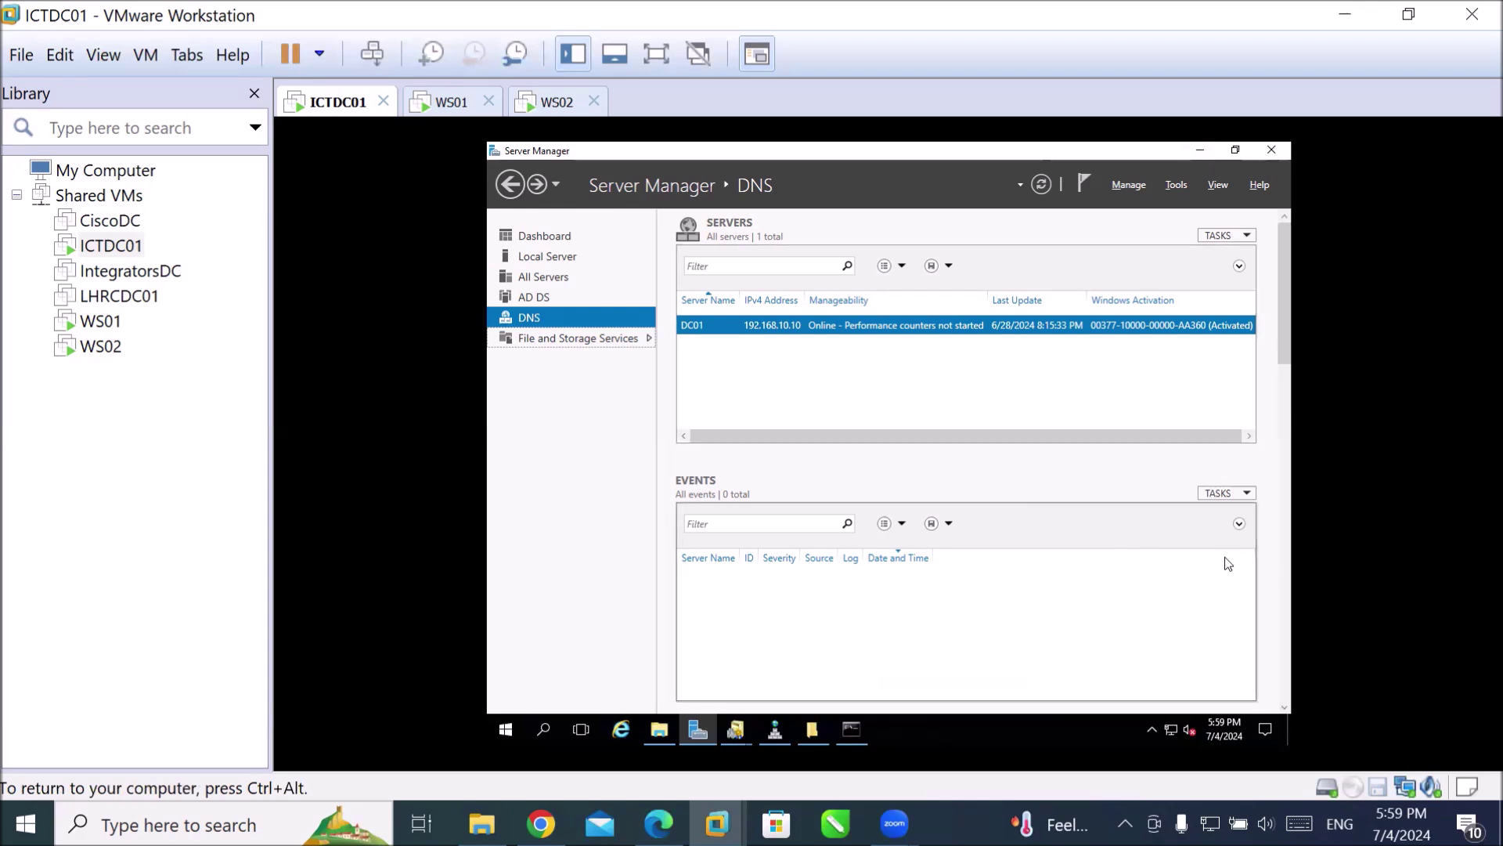
key(ctrl+alt)
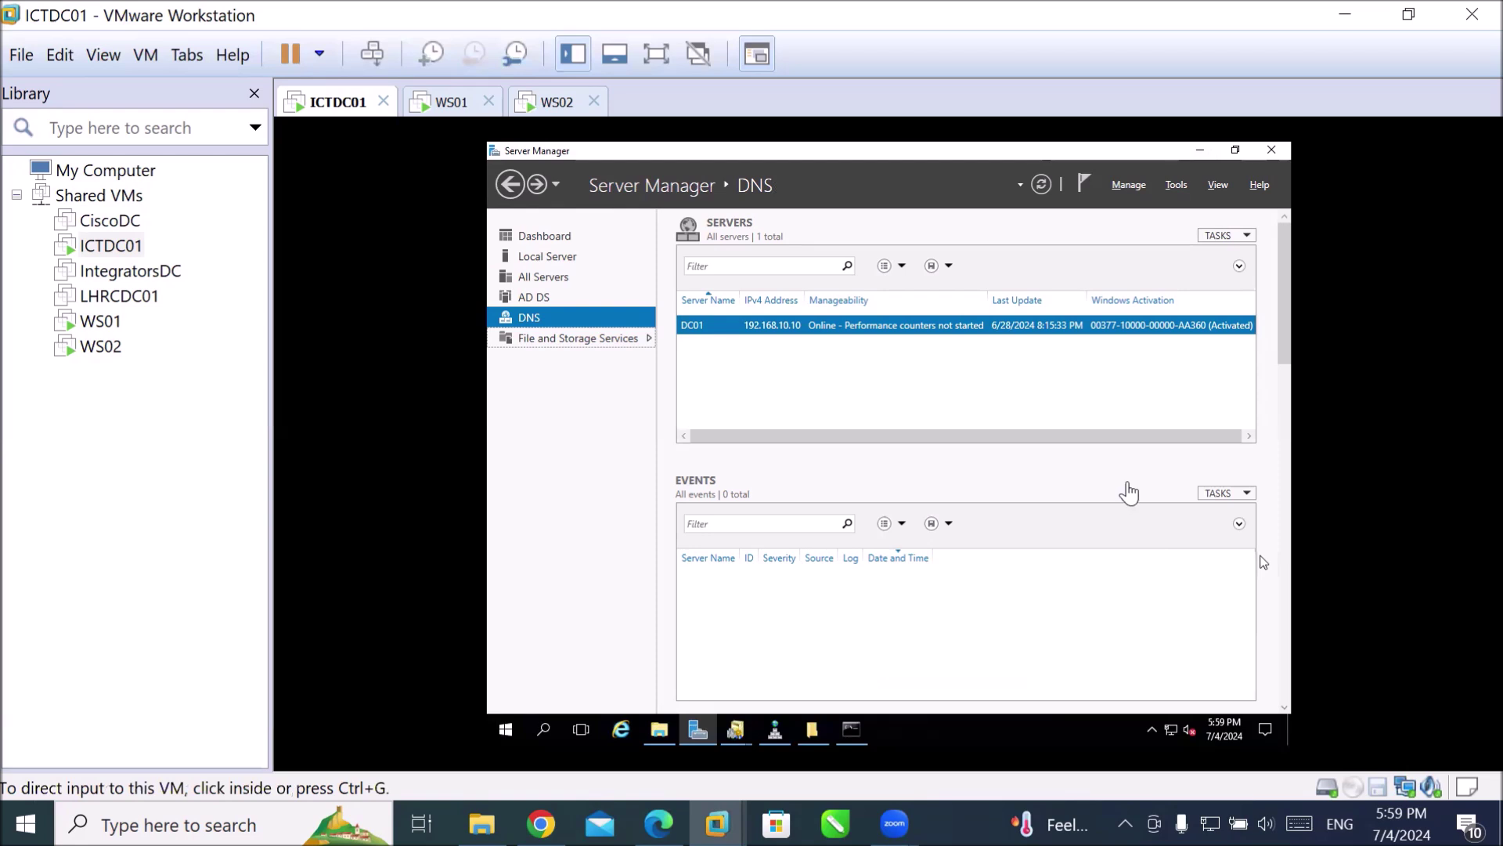
click(660, 734)
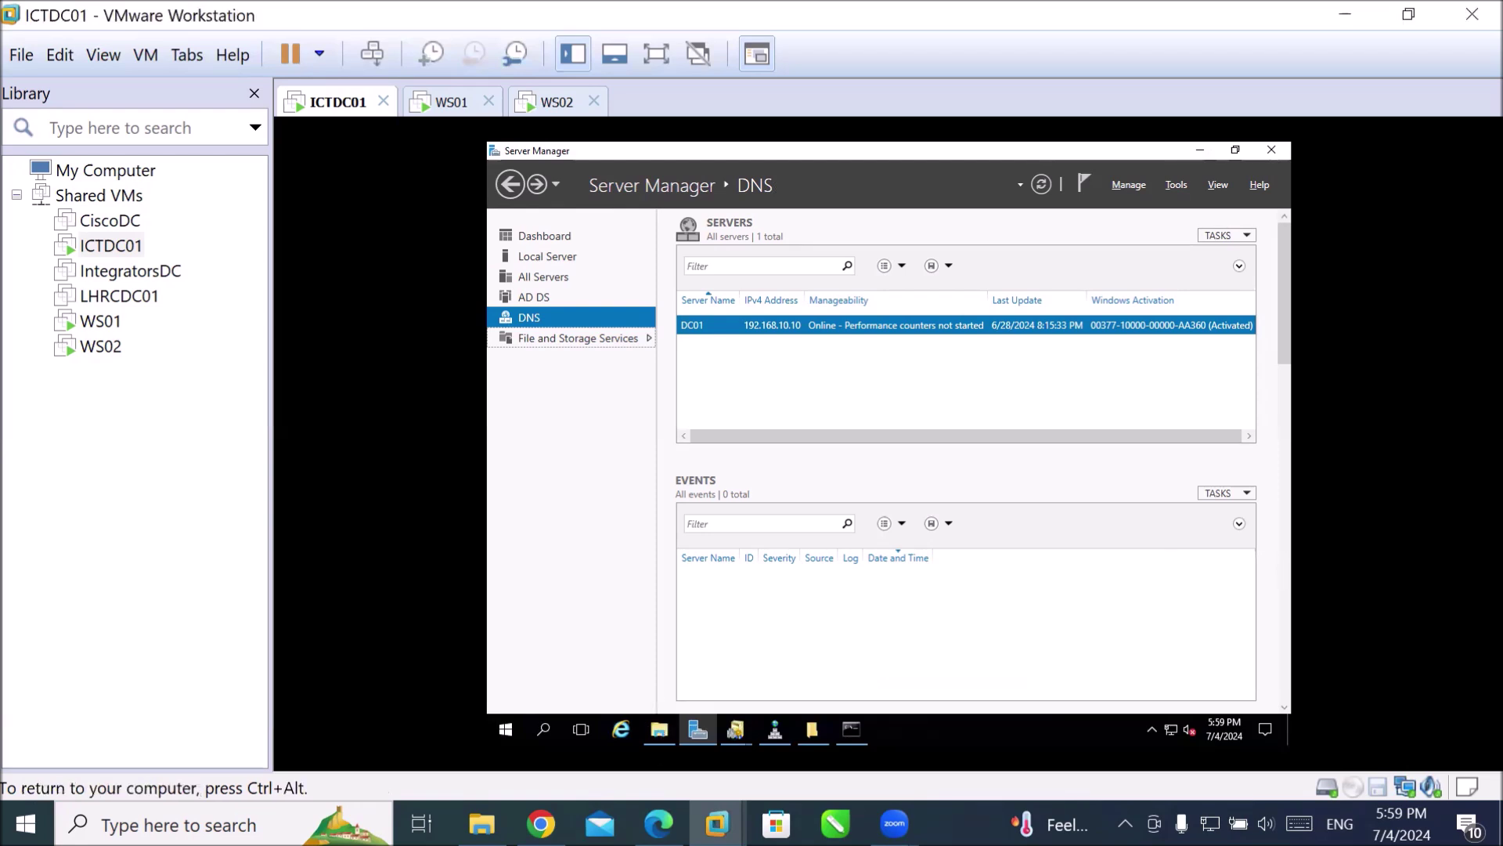
click(660, 729)
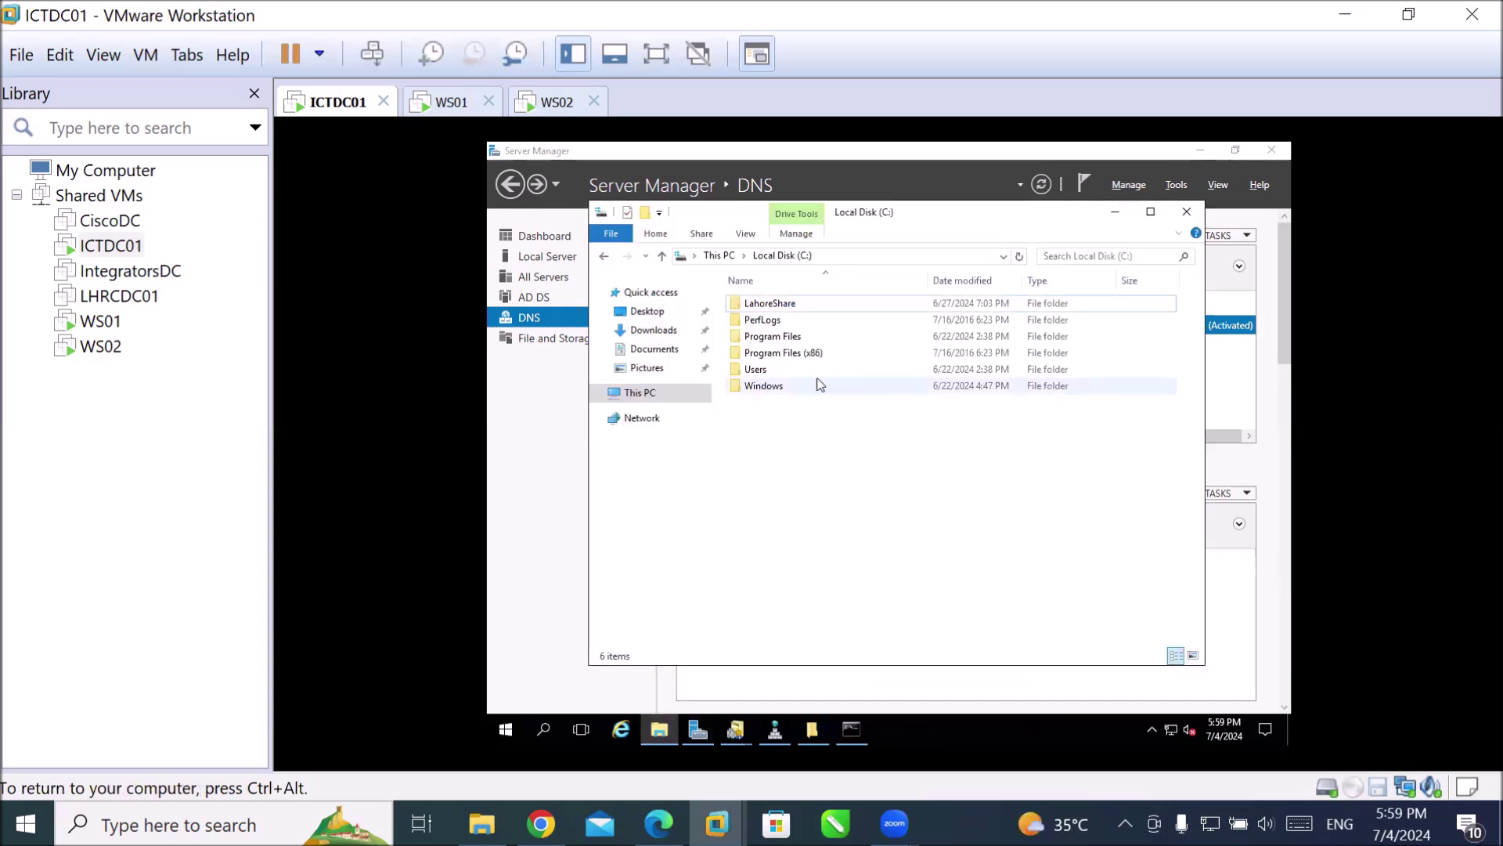
Browse This PC and Local Disk (C:), then show the Server Manager Dashboard.
click(626, 395)
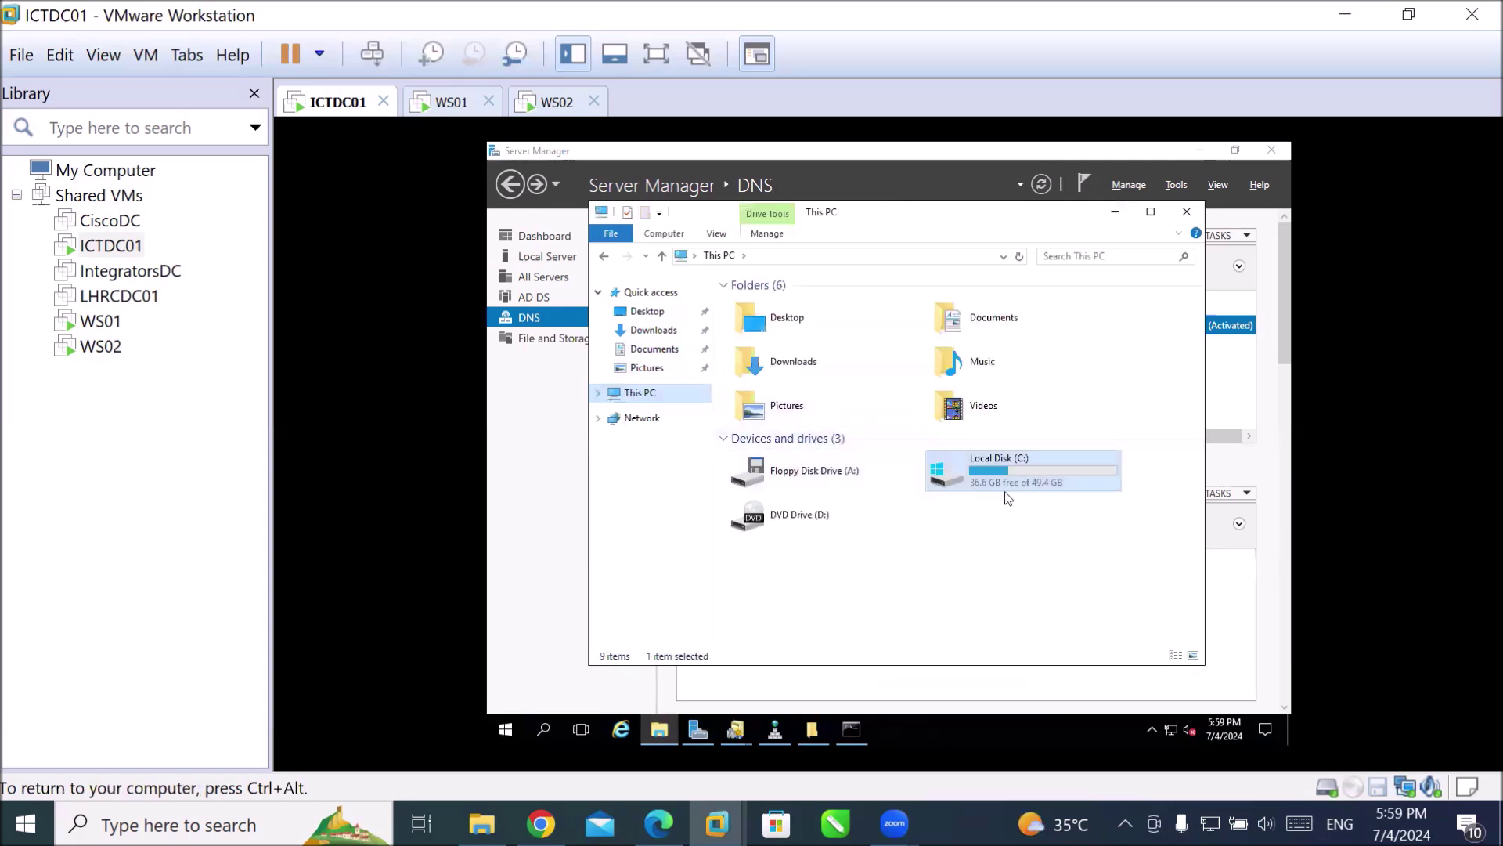
double_click(1028, 487)
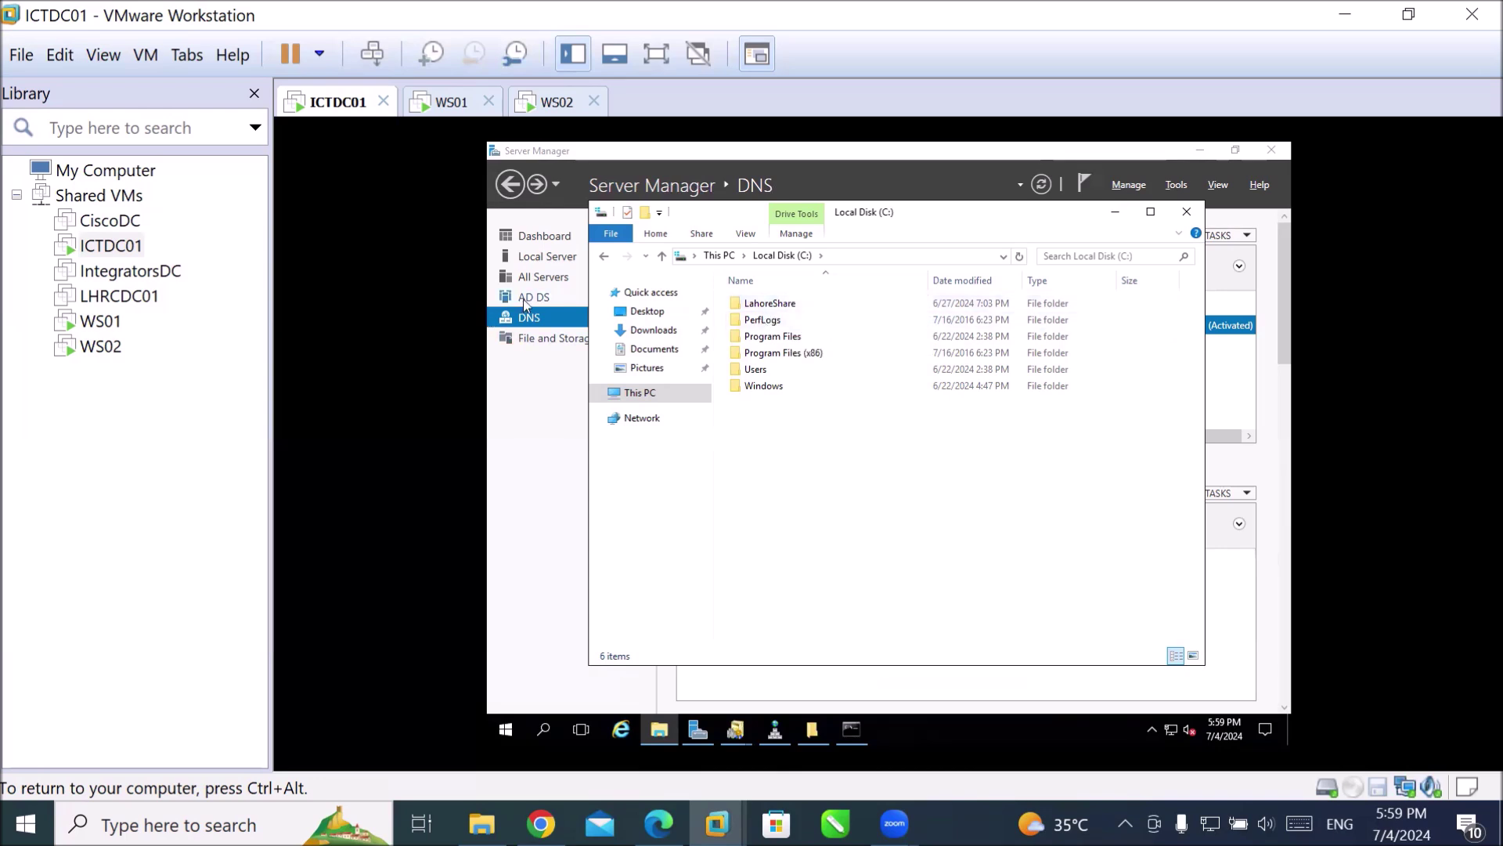
click(546, 240)
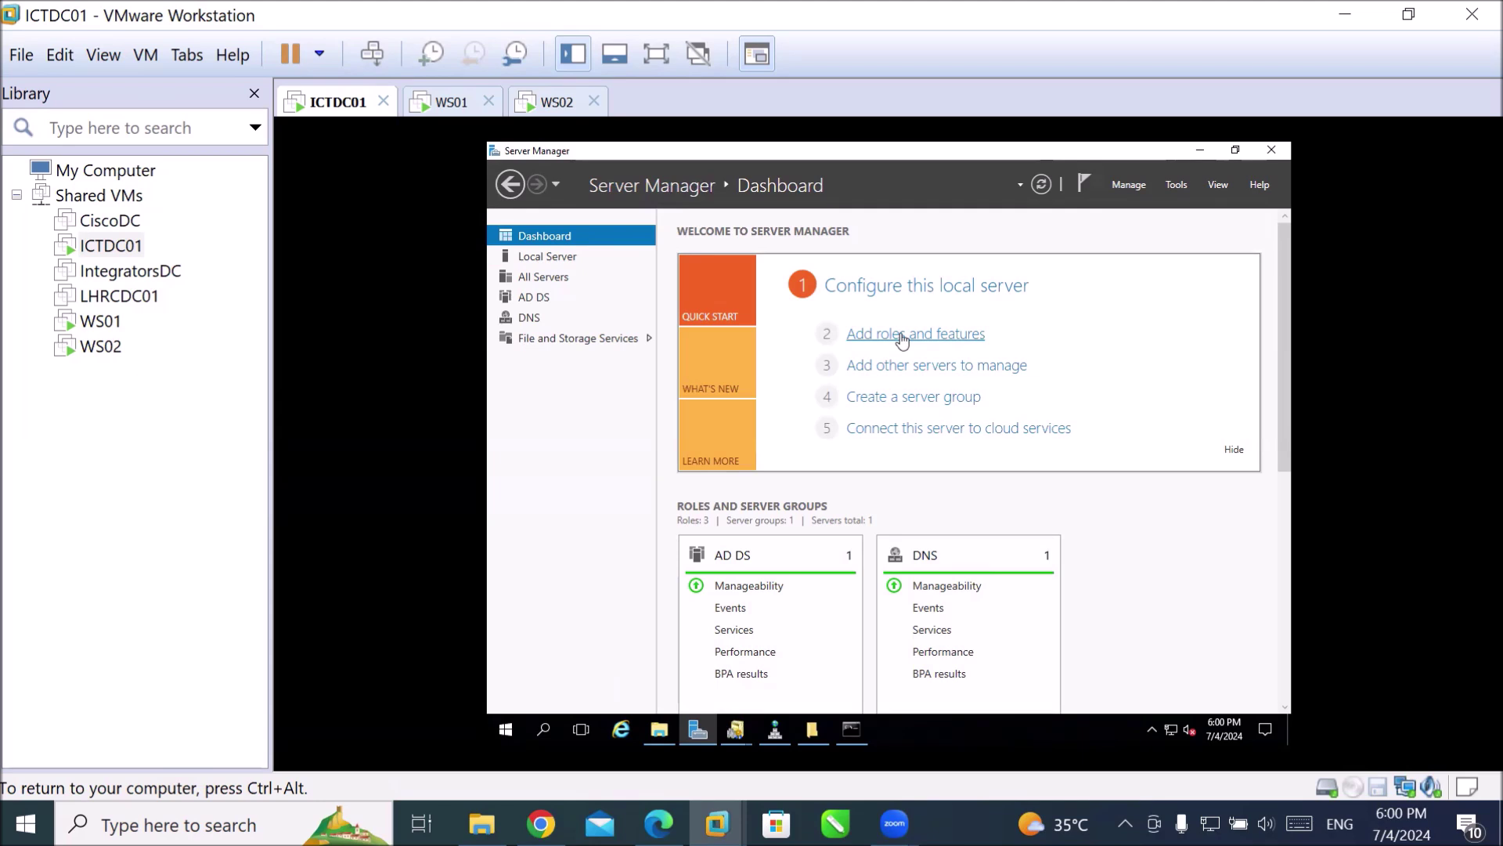
Start Add Roles and Features with role-based install on this server and tick Web Server (IIS).
click(902, 337)
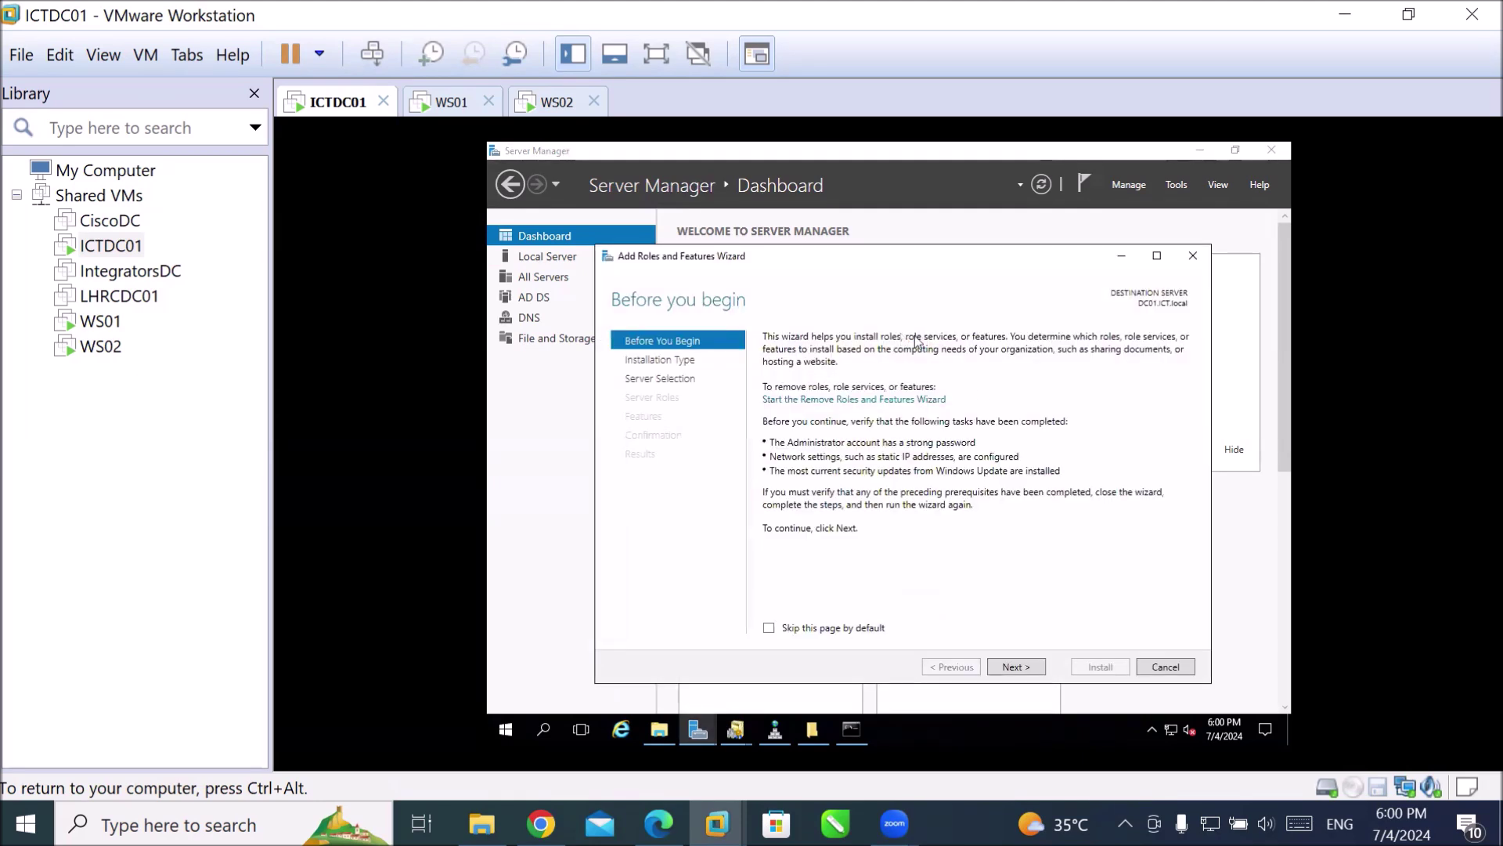
click(1018, 669)
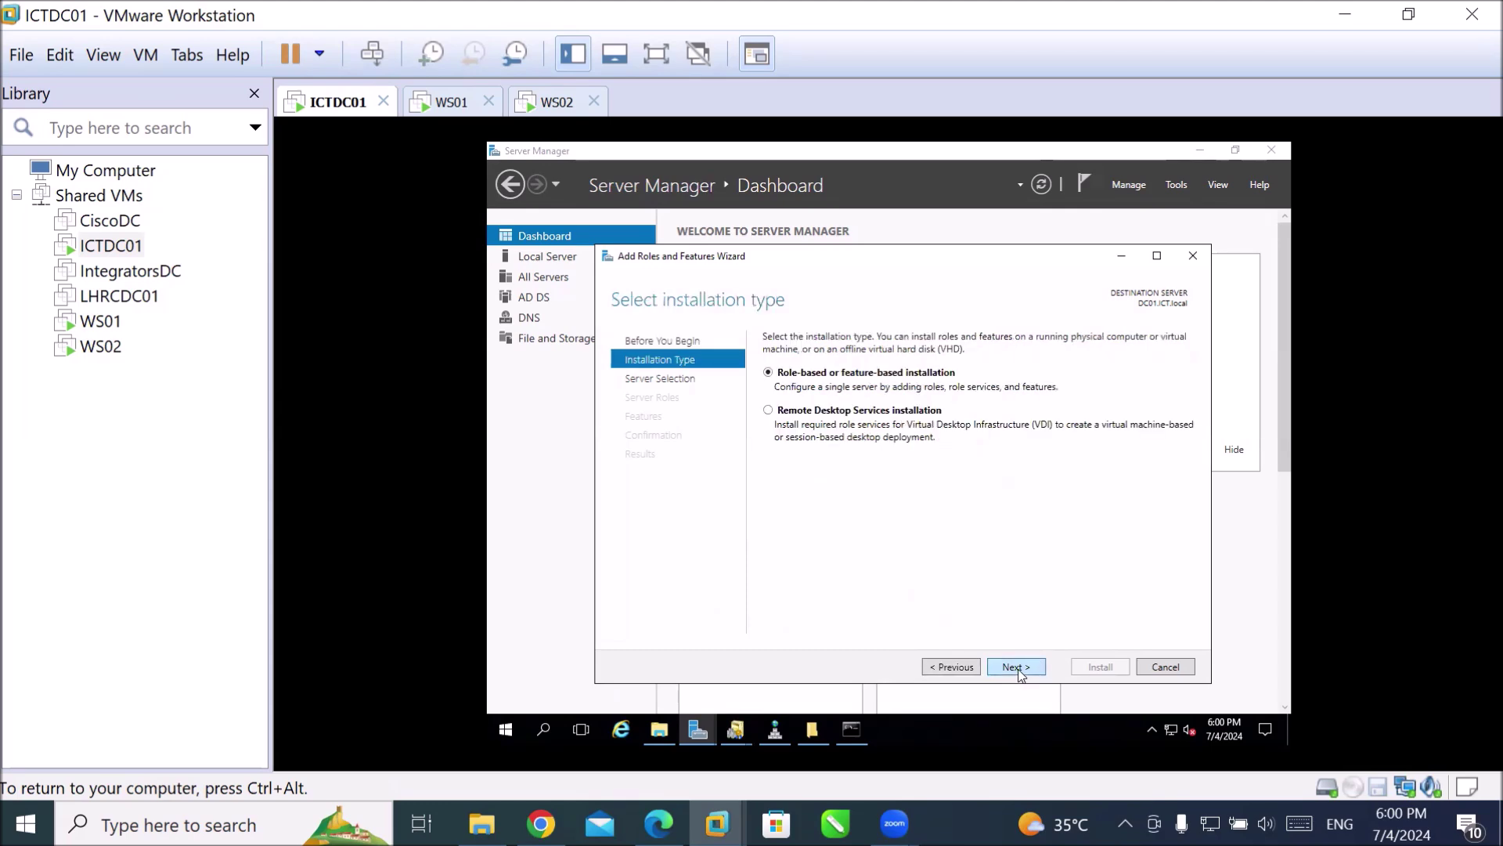
click(1018, 670)
click(1018, 669)
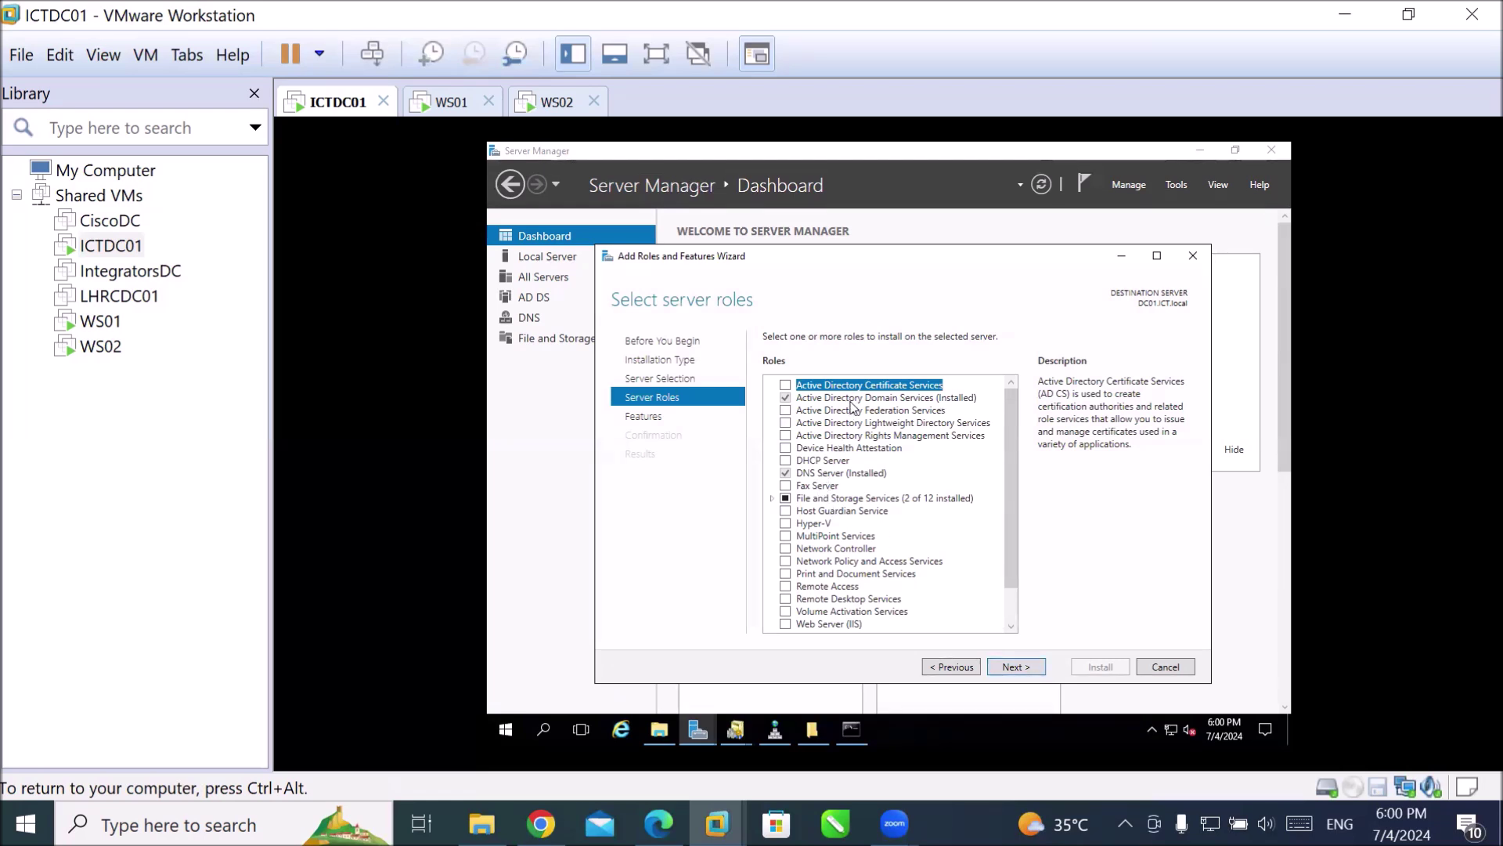
scroll(1015, 581, down, 1)
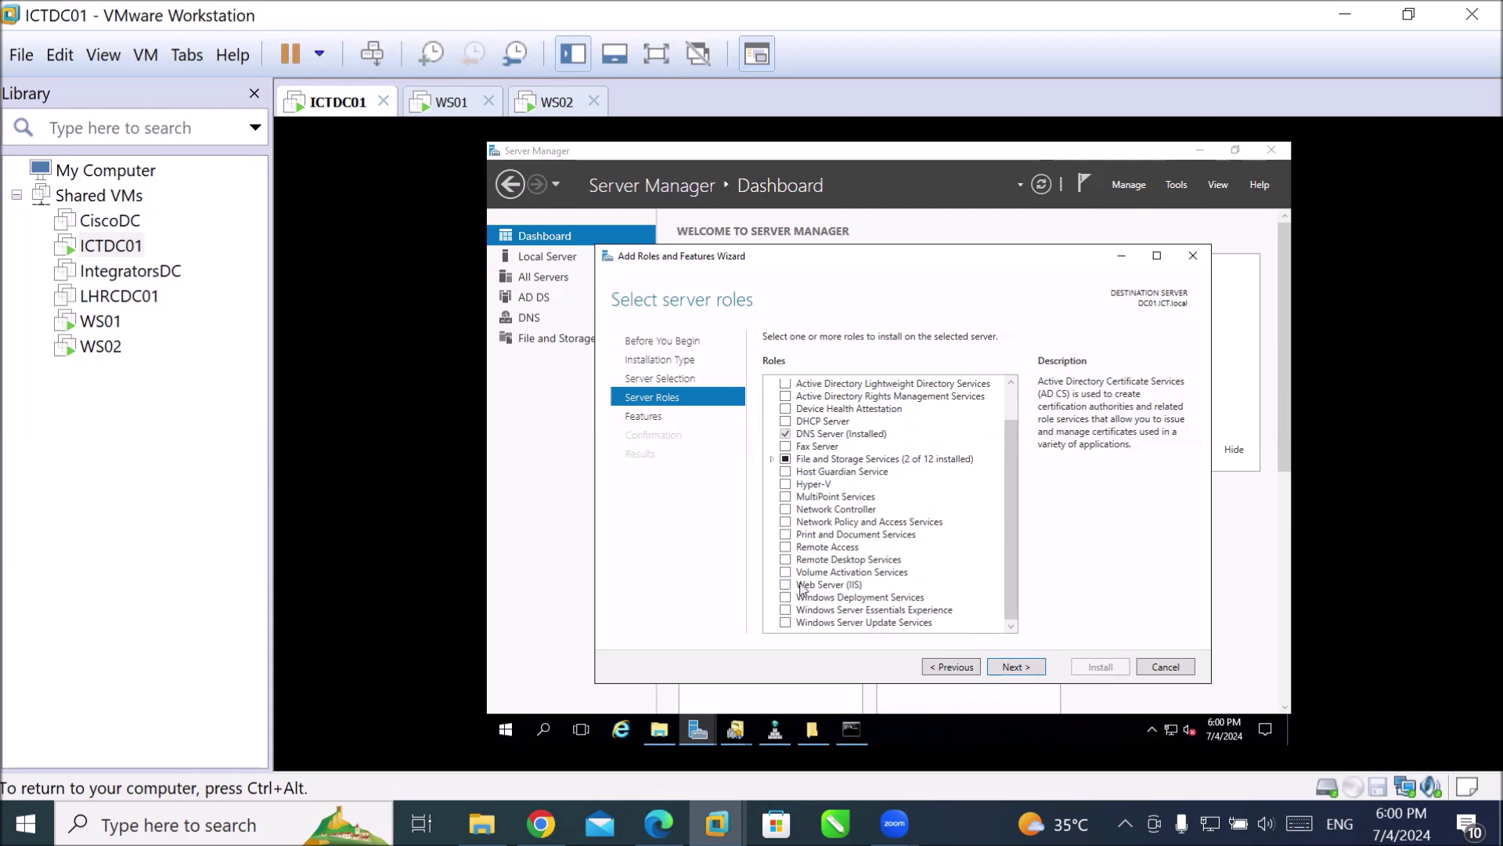
click(786, 587)
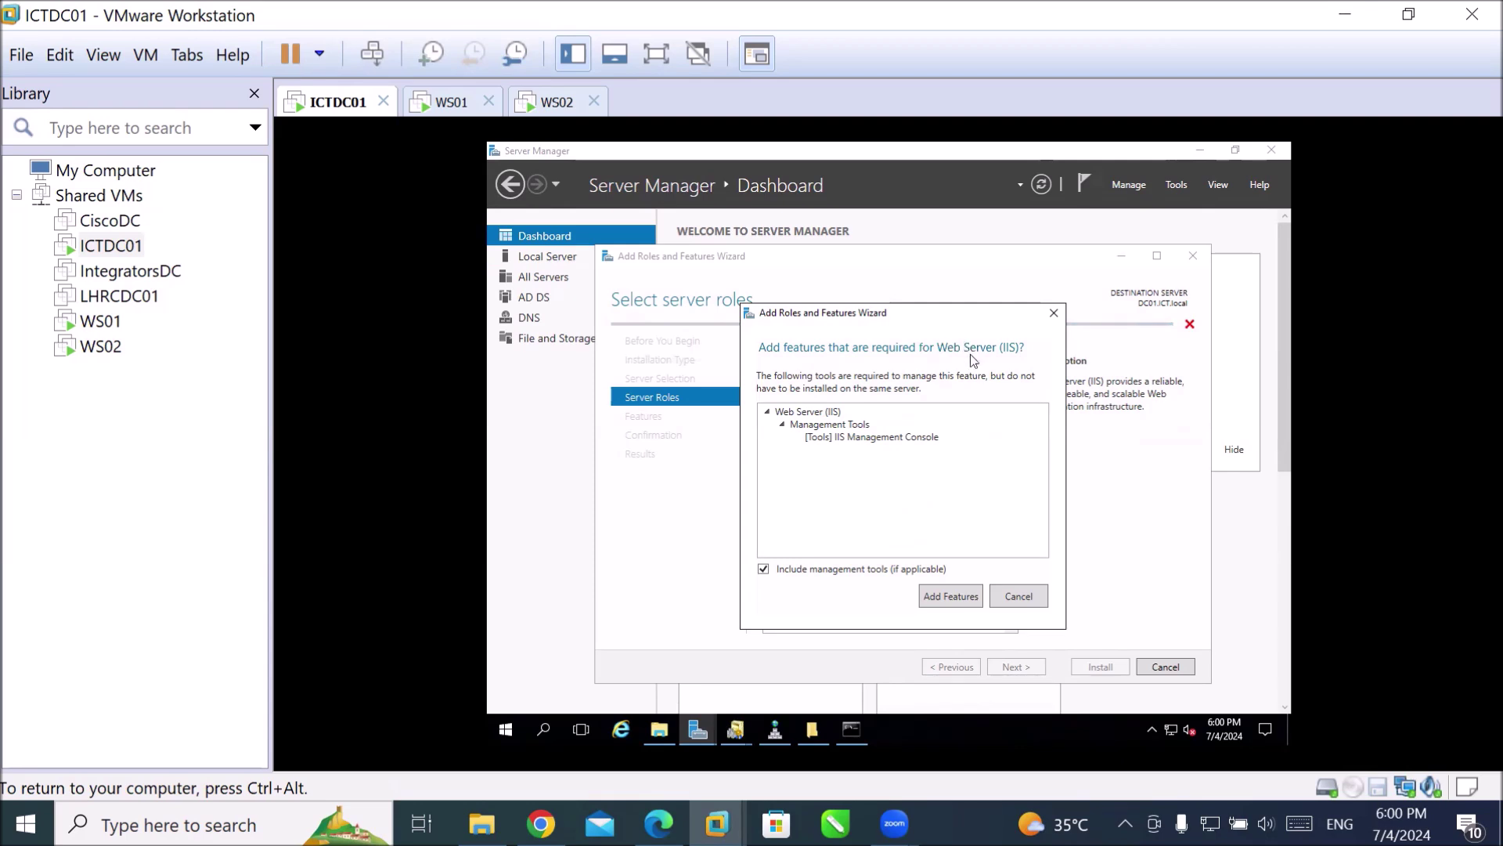
Add the required IIS management tools so Web Server (IIS) stays ticked.
click(931, 594)
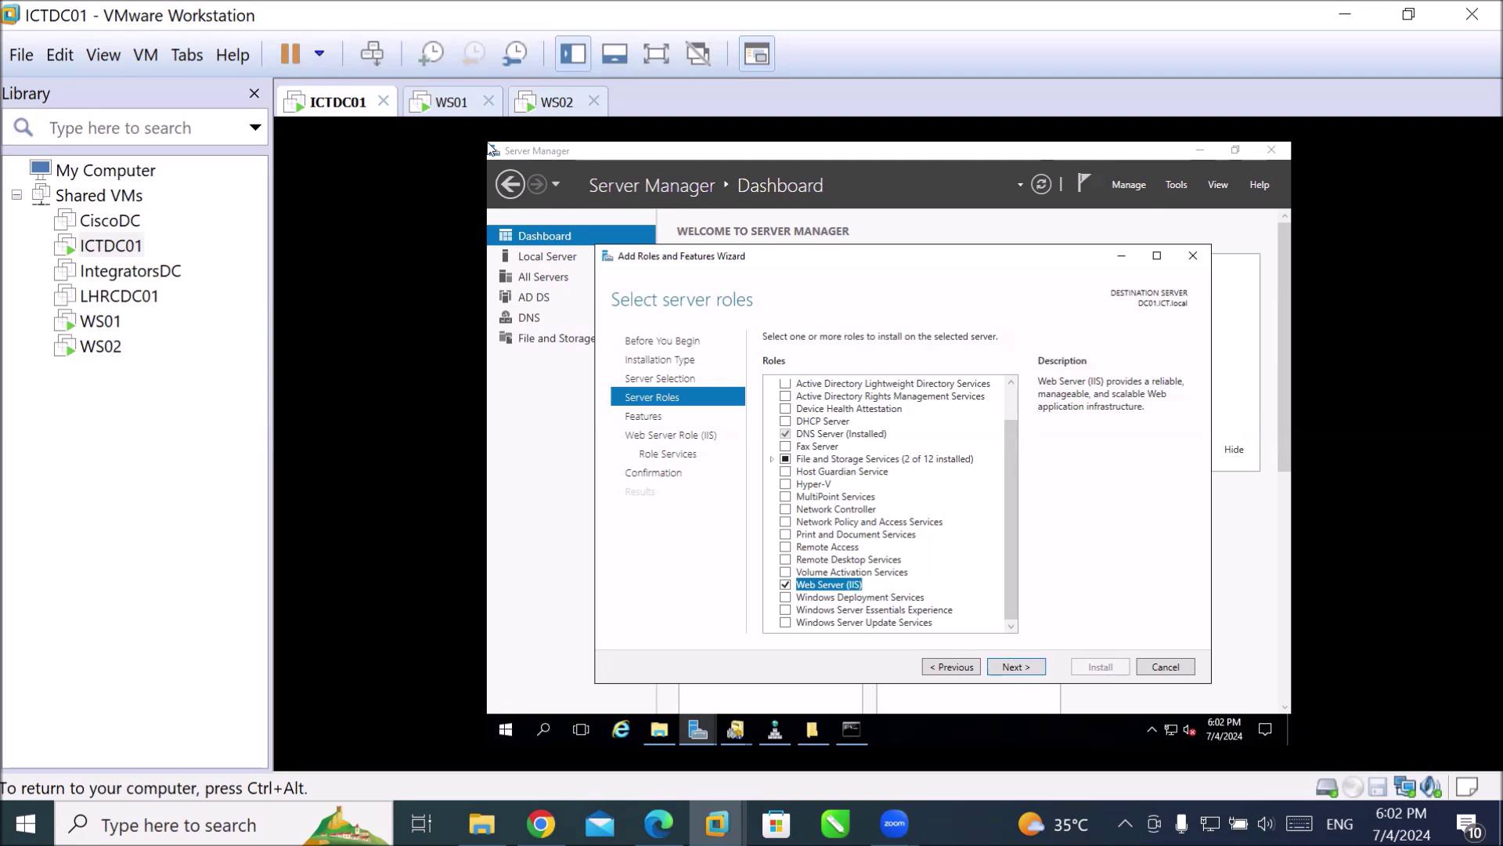
click(255, 808)
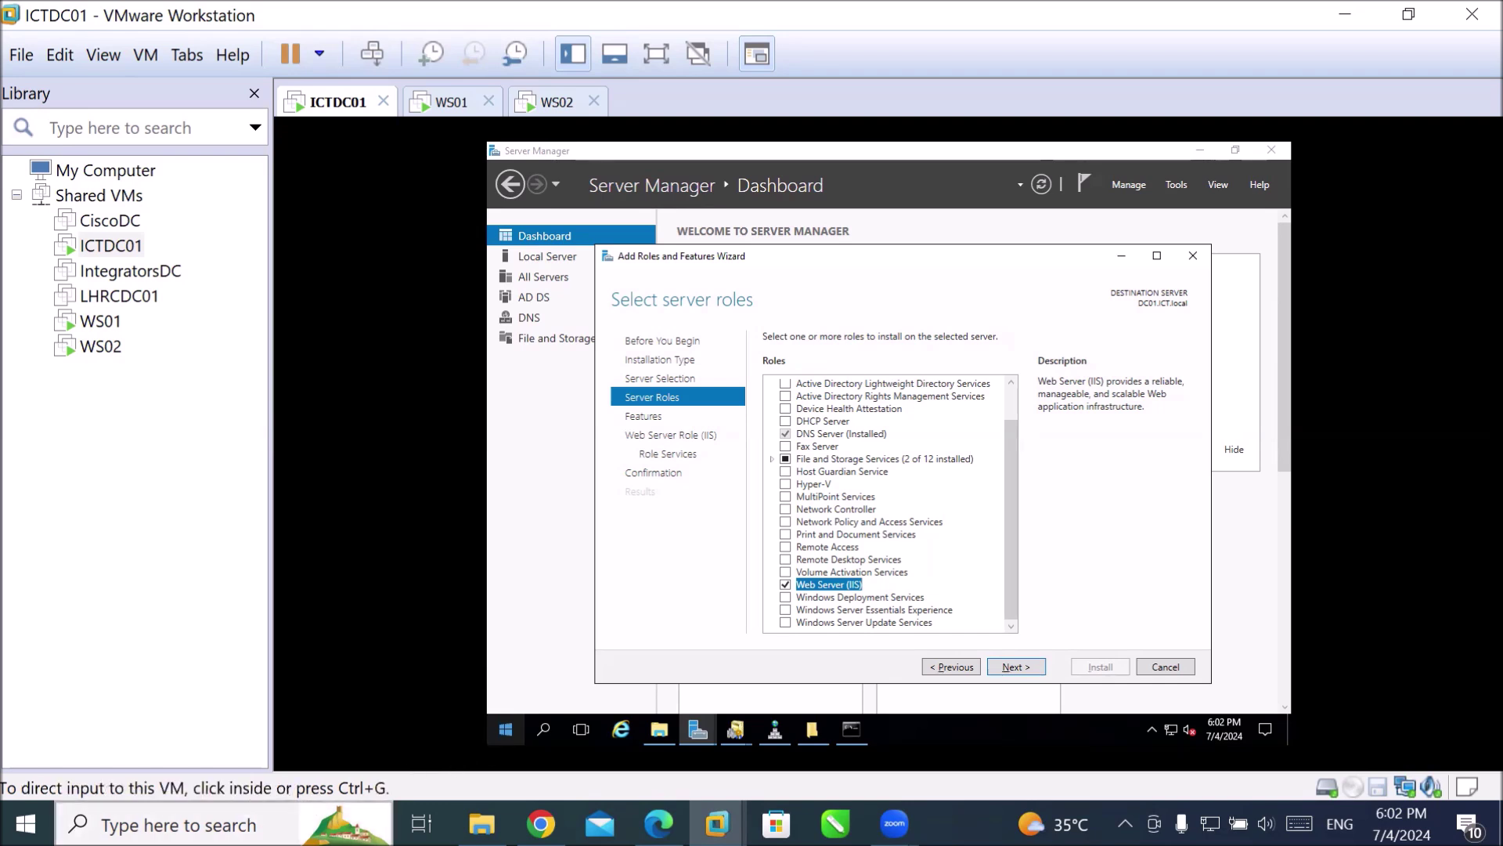
Dismiss the host search panel and advance the wizard to Select features.
click(1060, 492)
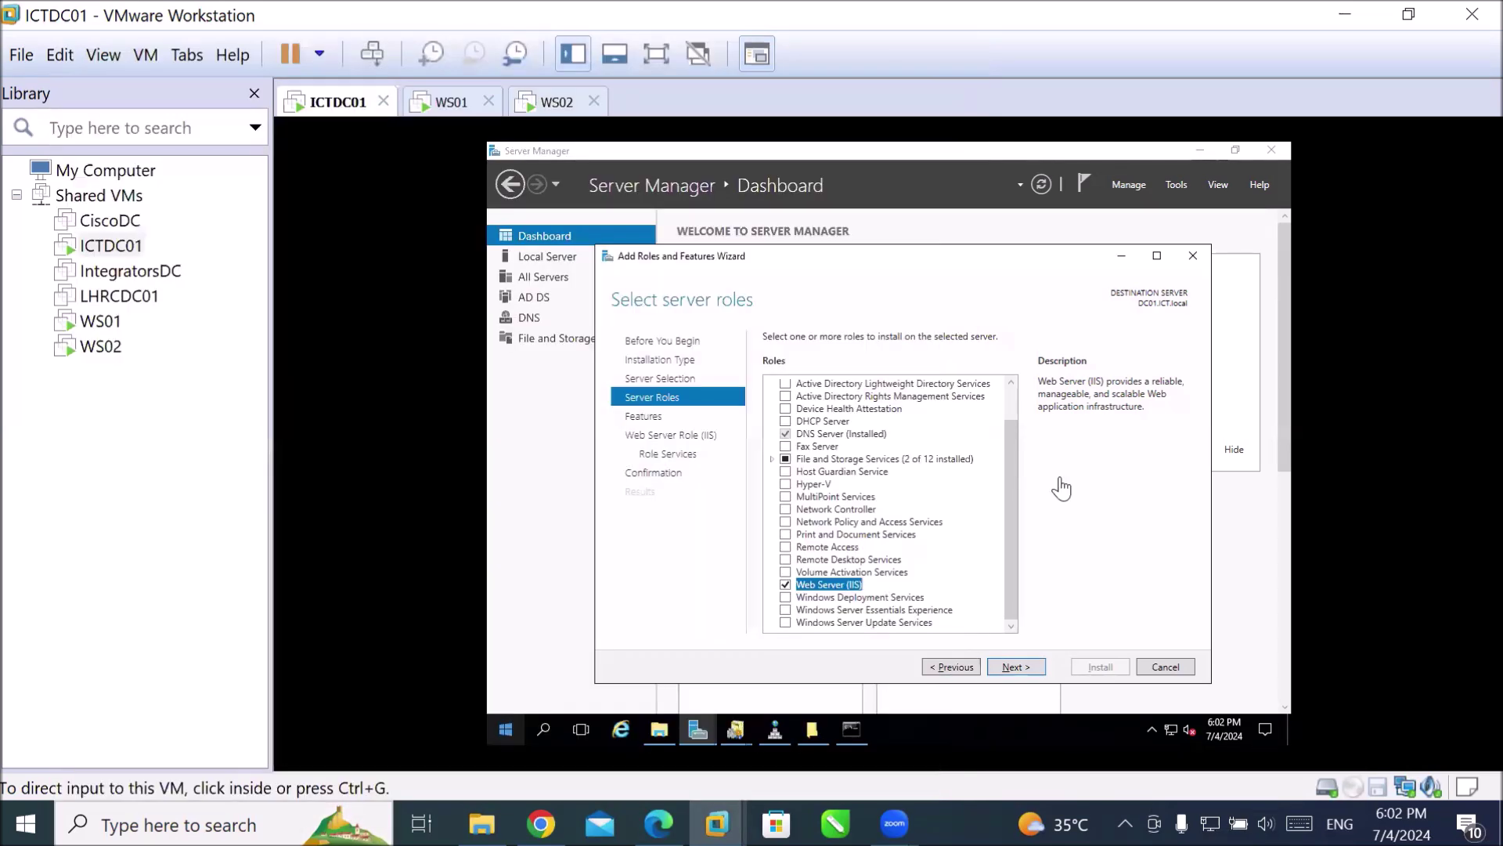
click(1040, 507)
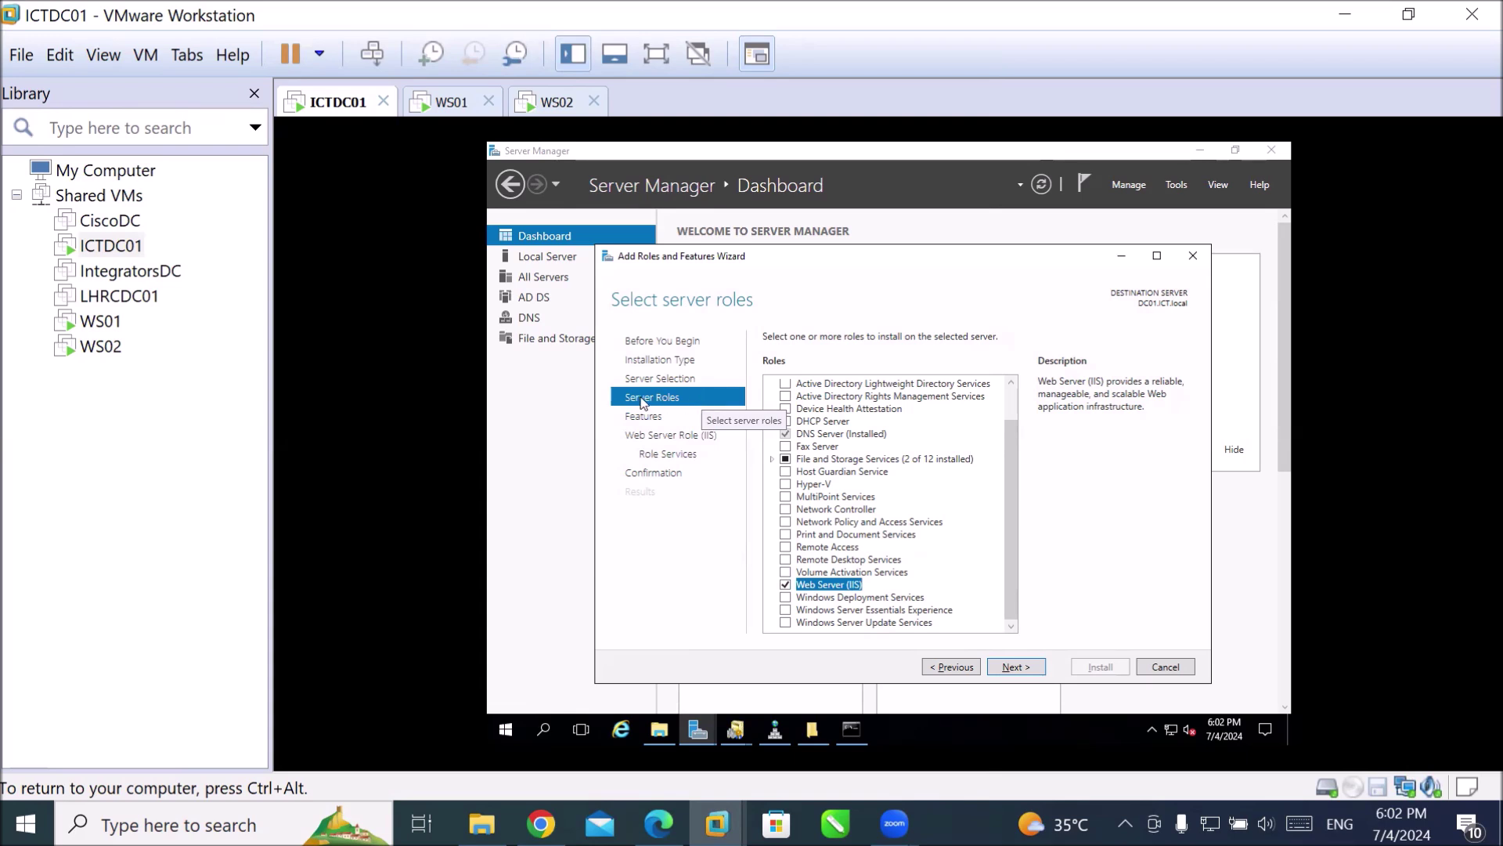
click(1036, 668)
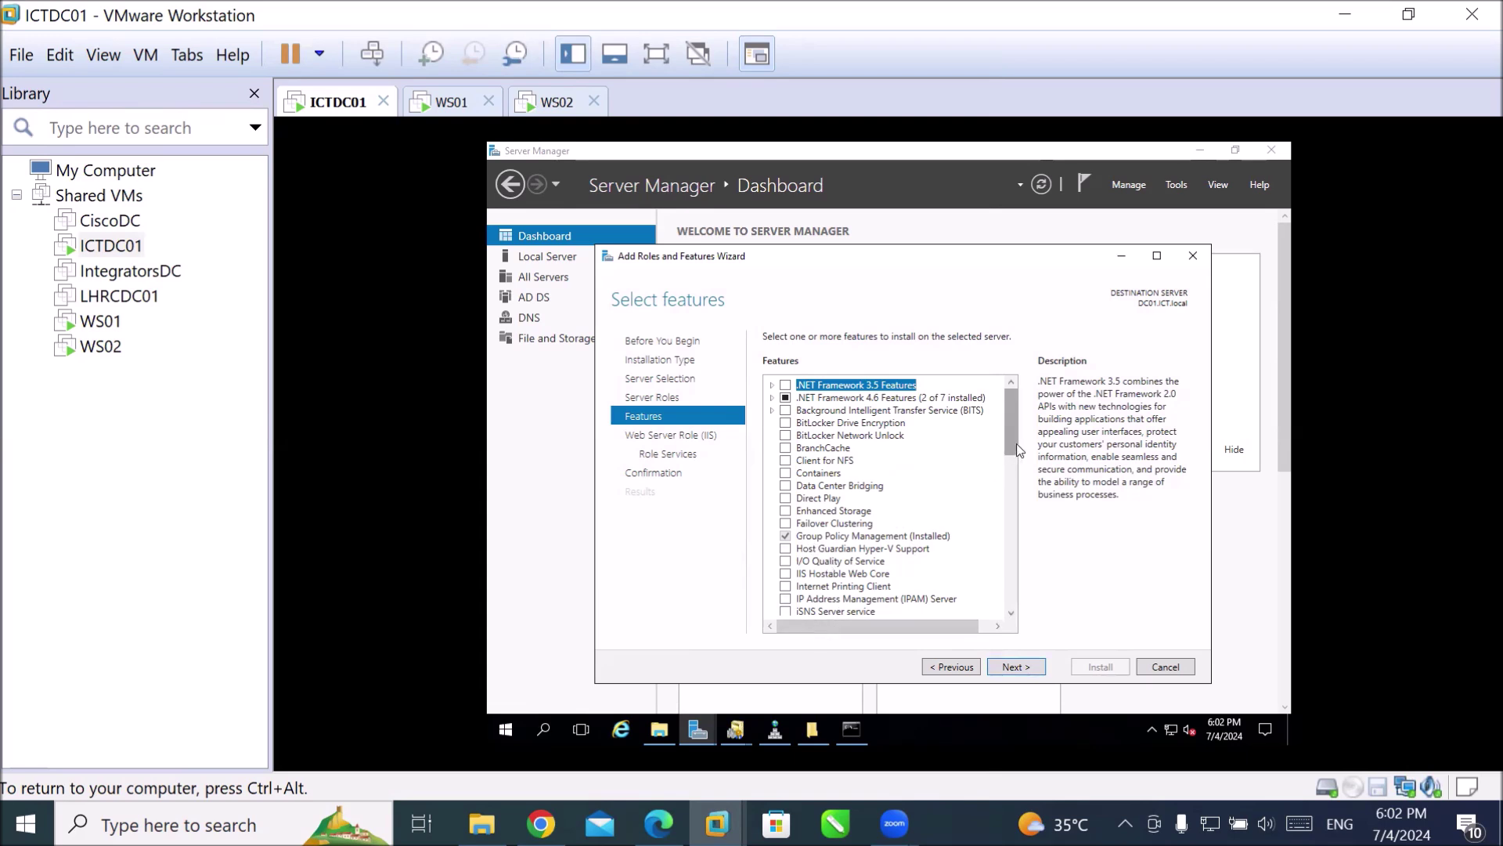
Review the features list without selecting anything and continue to the Web Server Role (IIS) page.
drag(1016, 443, 1007, 479)
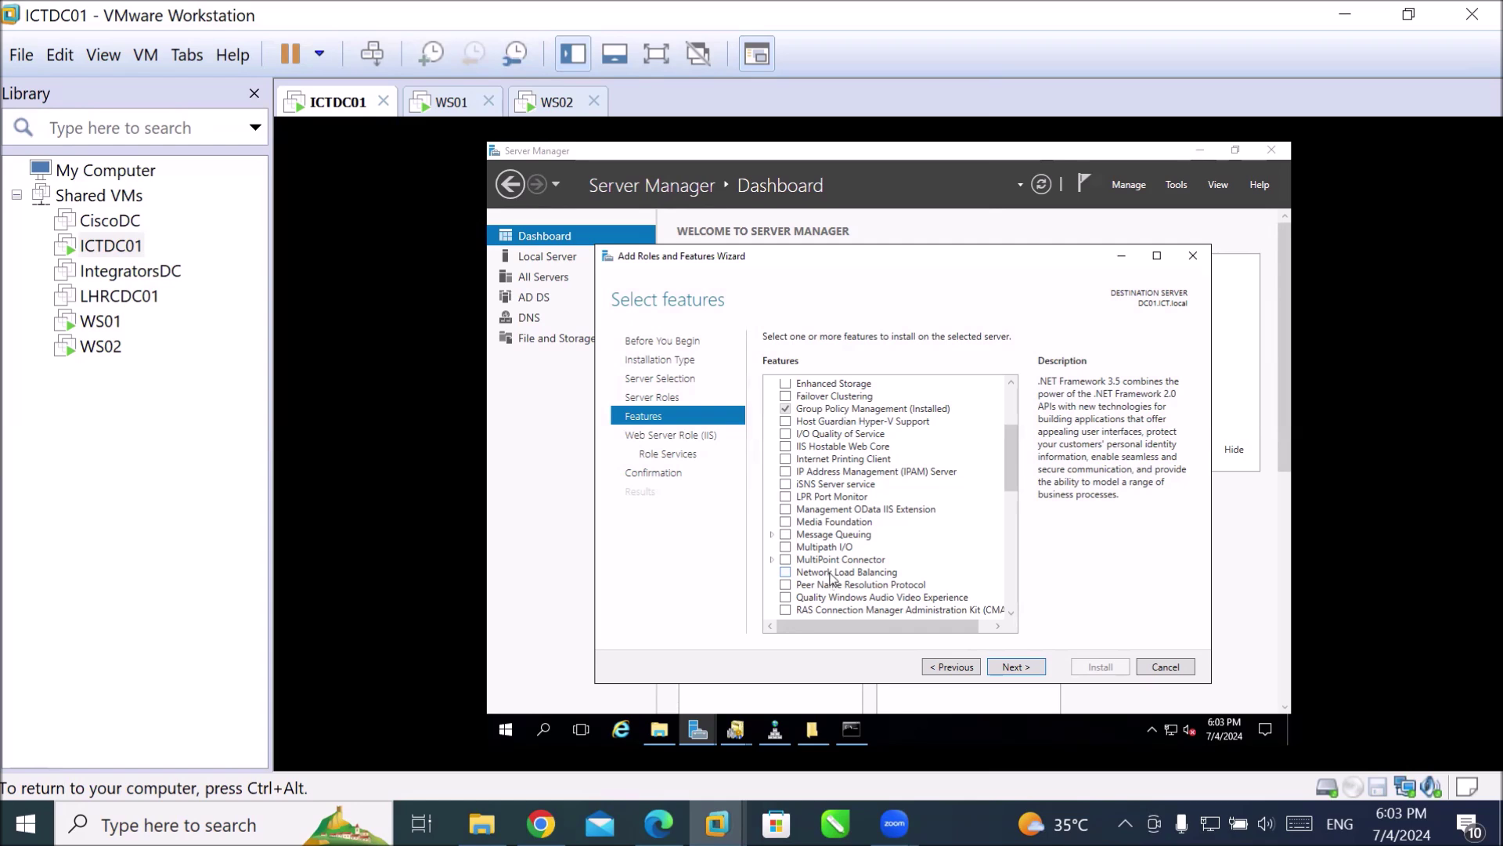
scroll(832, 579, down, 2)
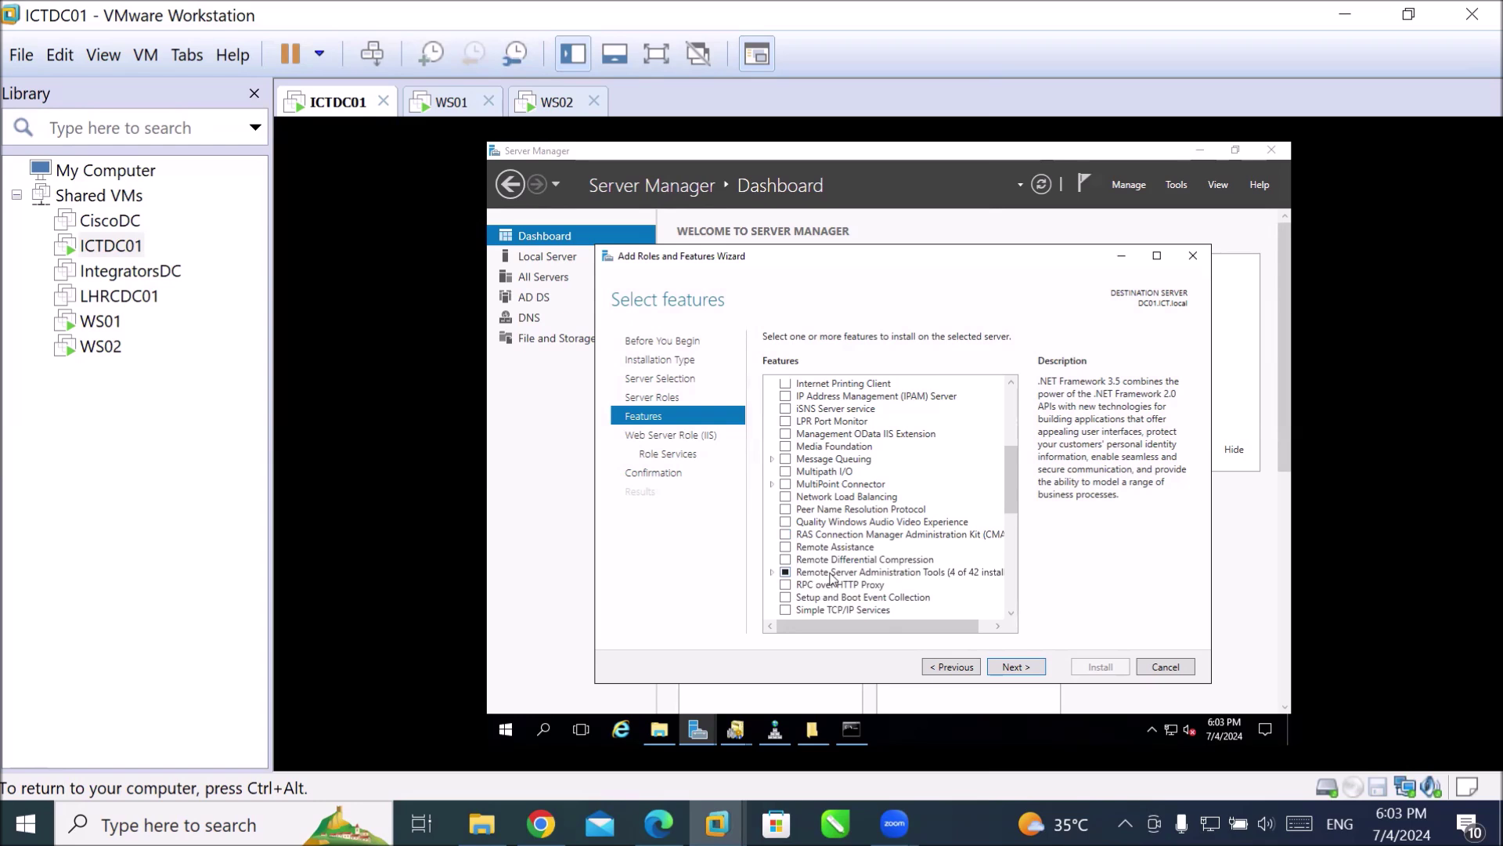
scroll(831, 579, down, 5)
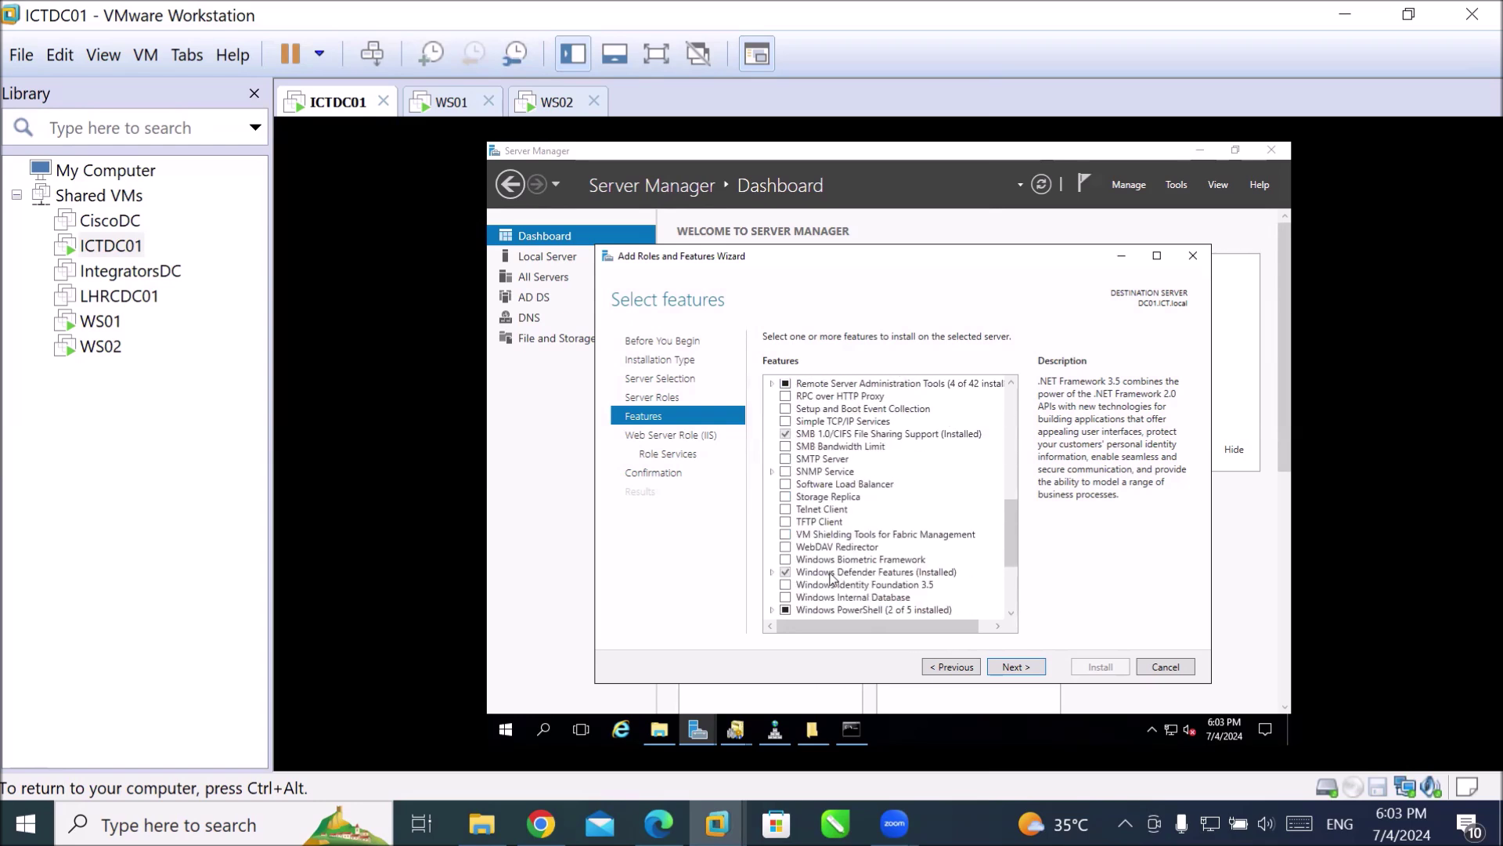
scroll(832, 579, down, 3)
scroll(833, 579, down, 1)
scroll(832, 579, up, 3)
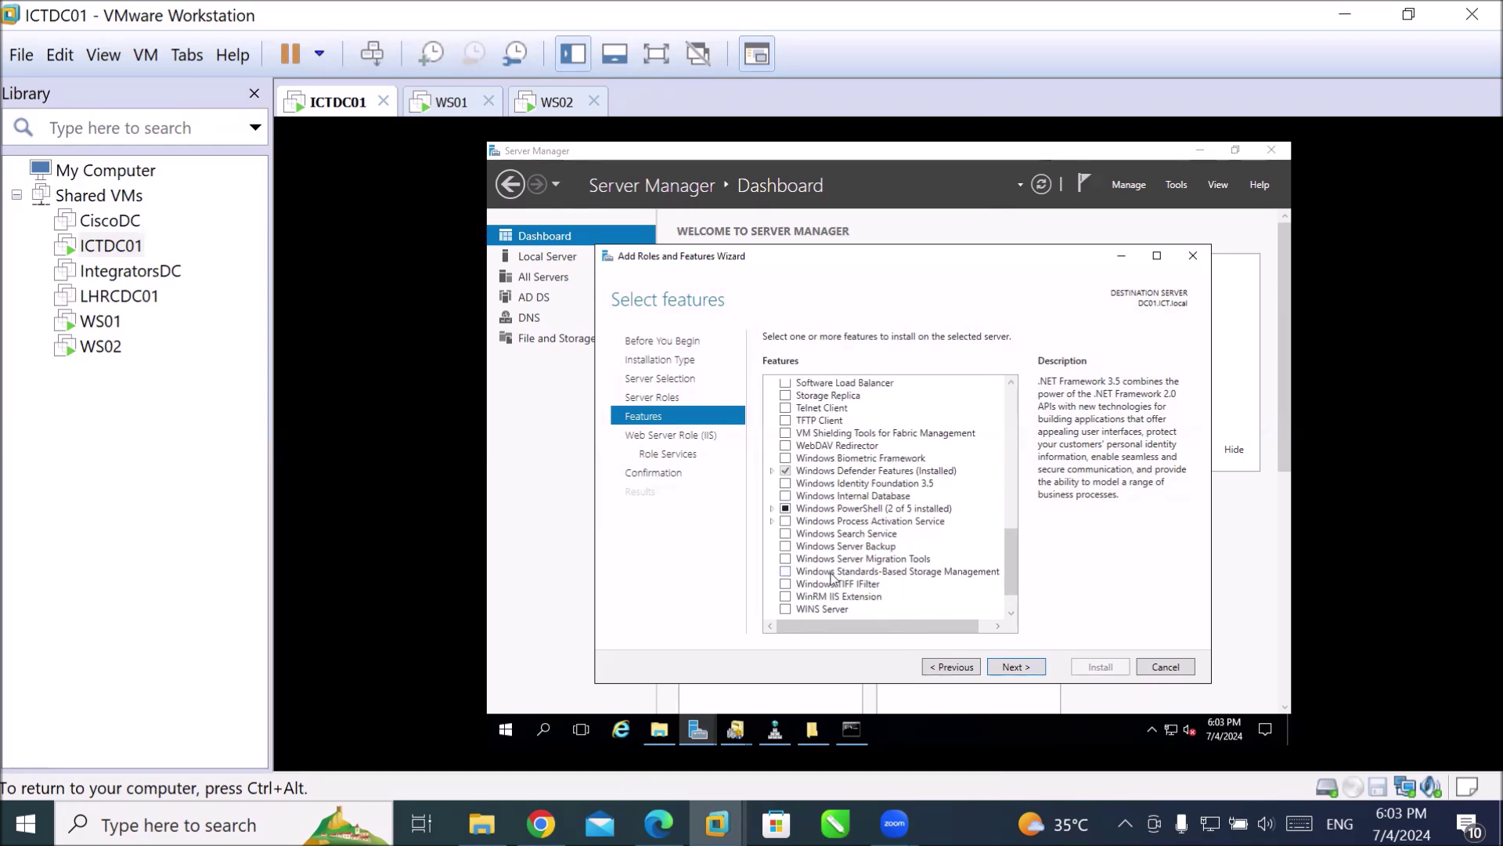
scroll(832, 578, up, 4)
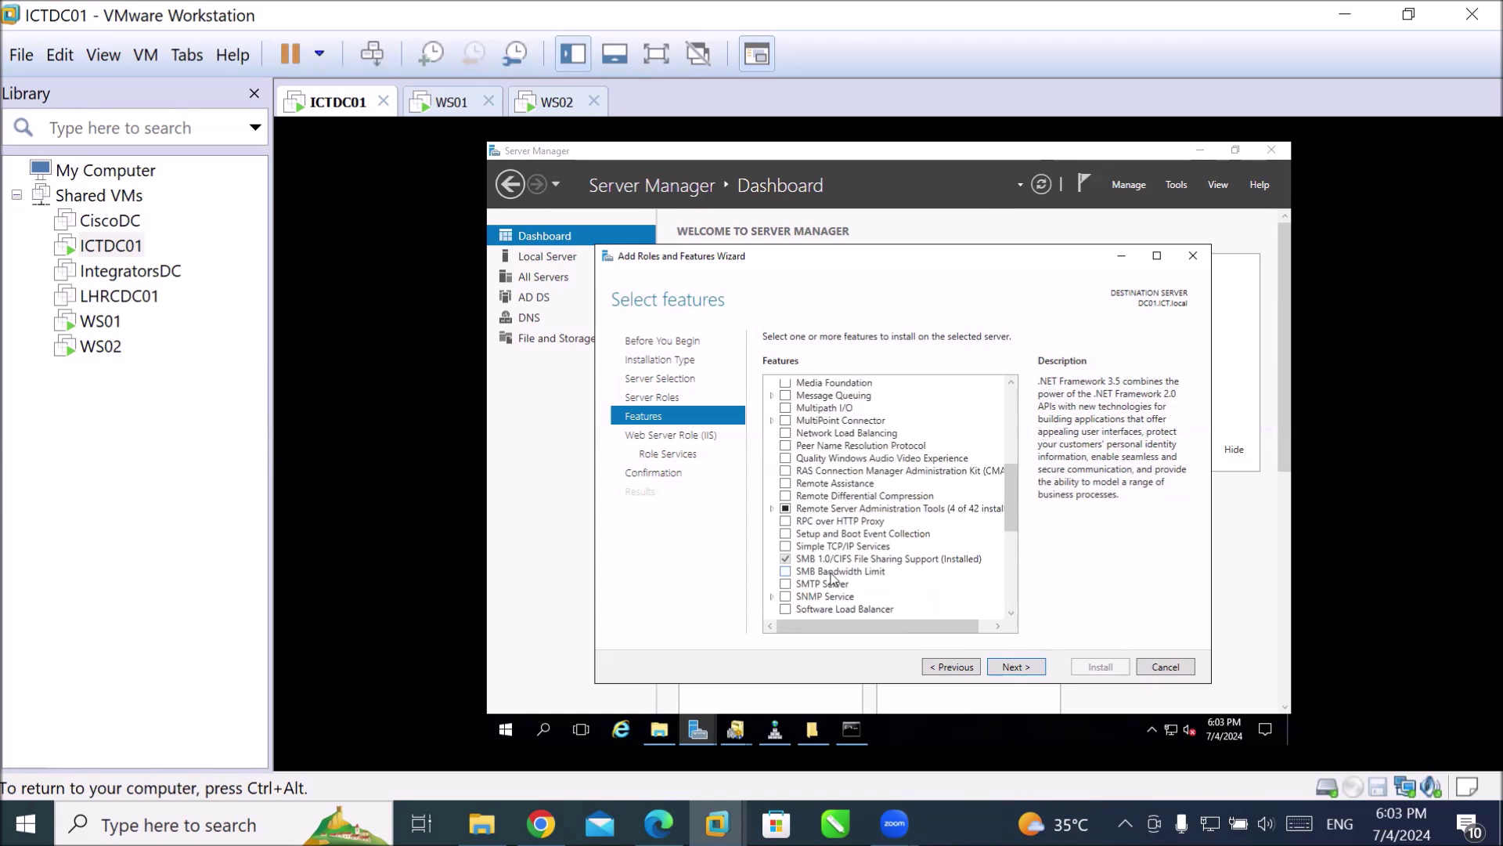
scroll(833, 579, up, 1)
scroll(831, 579, up, 6)
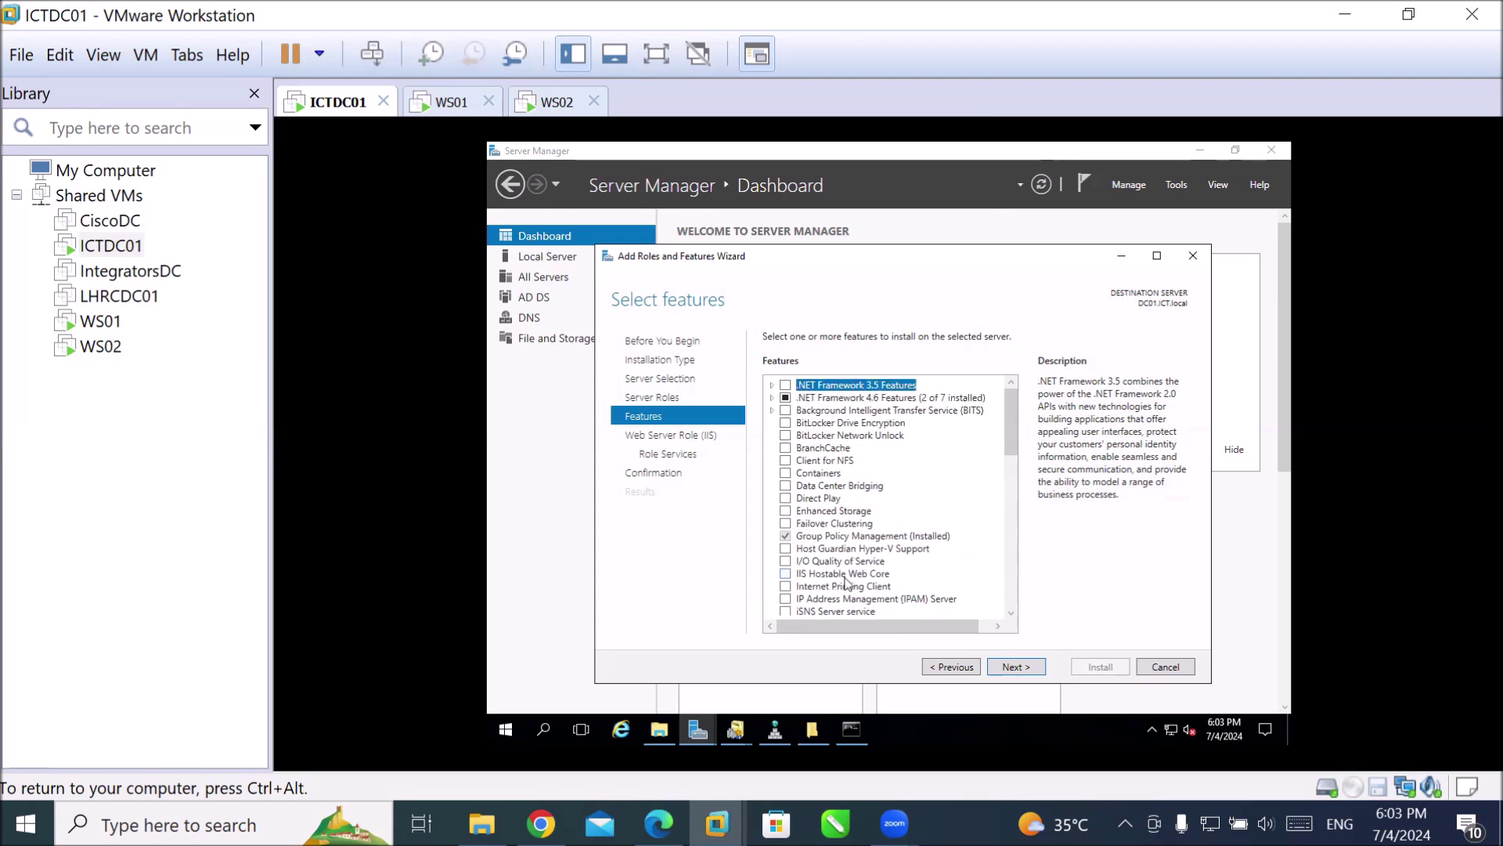
click(1018, 672)
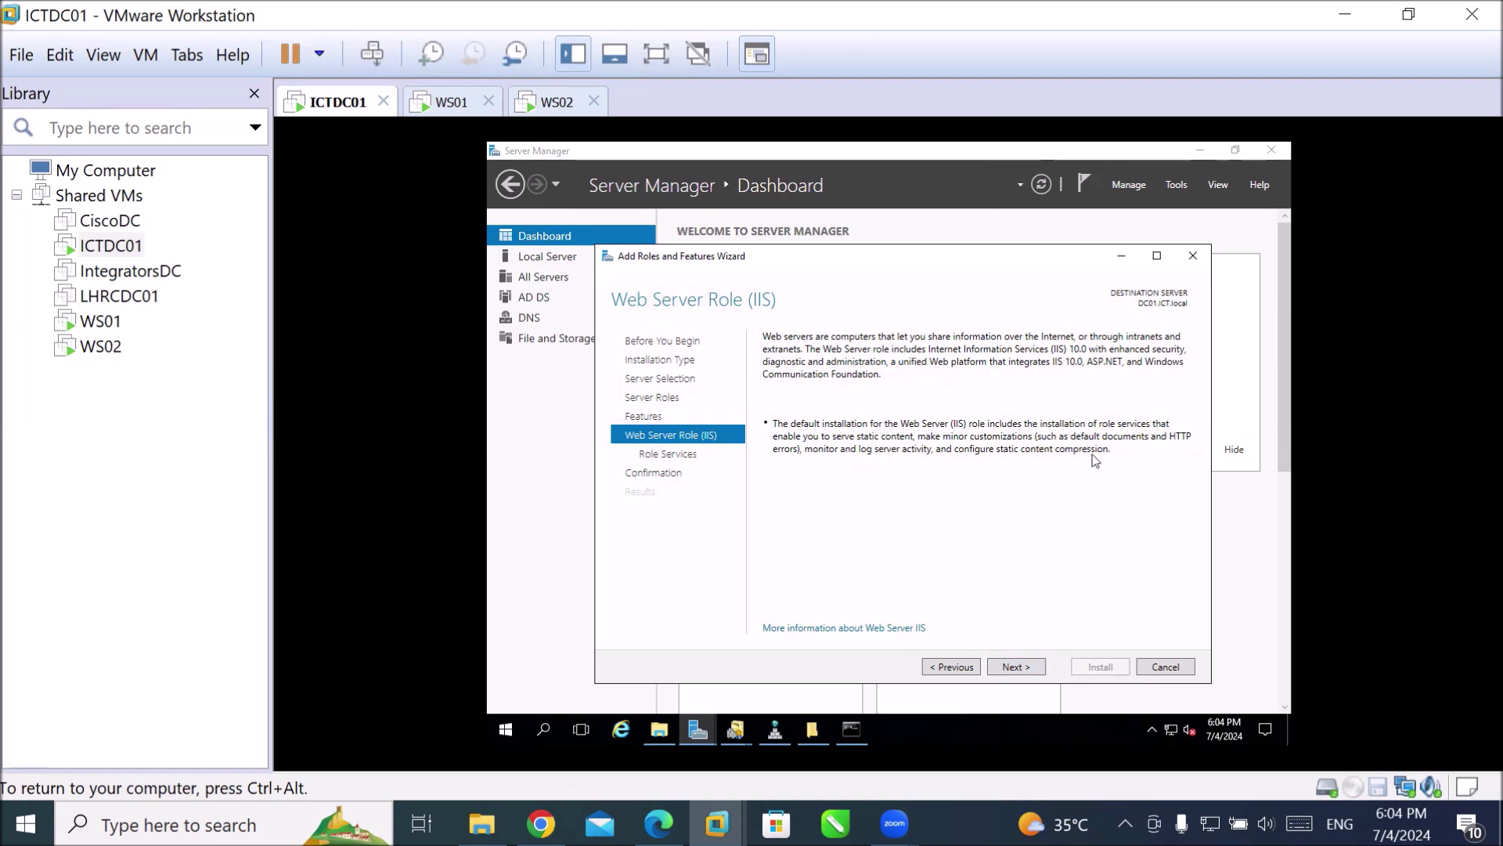
Advance to Select role services and scroll the list down to FTP Server.
click(1022, 666)
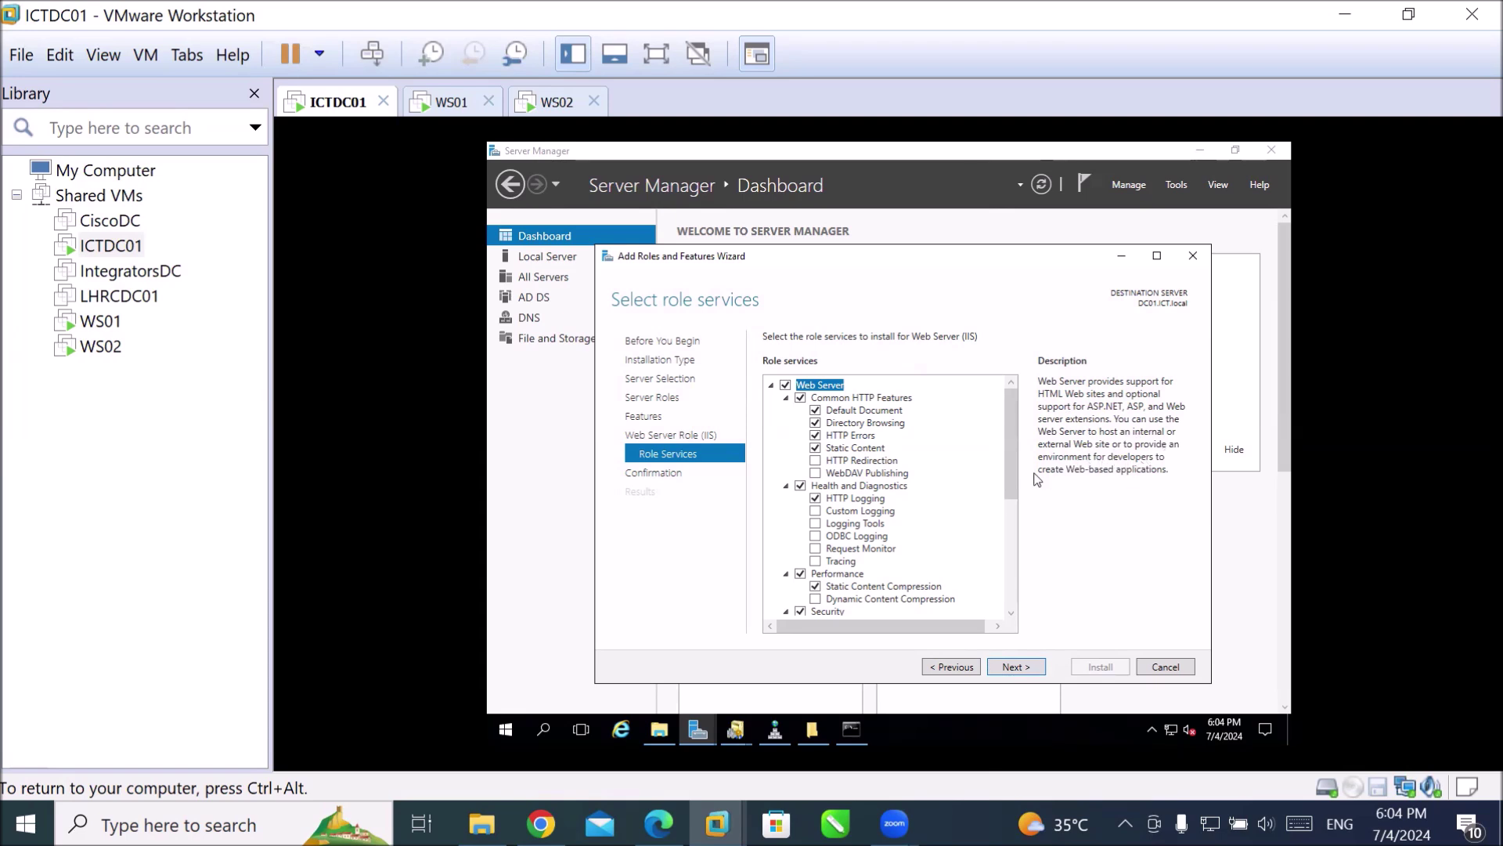
drag(1010, 477, 1033, 613)
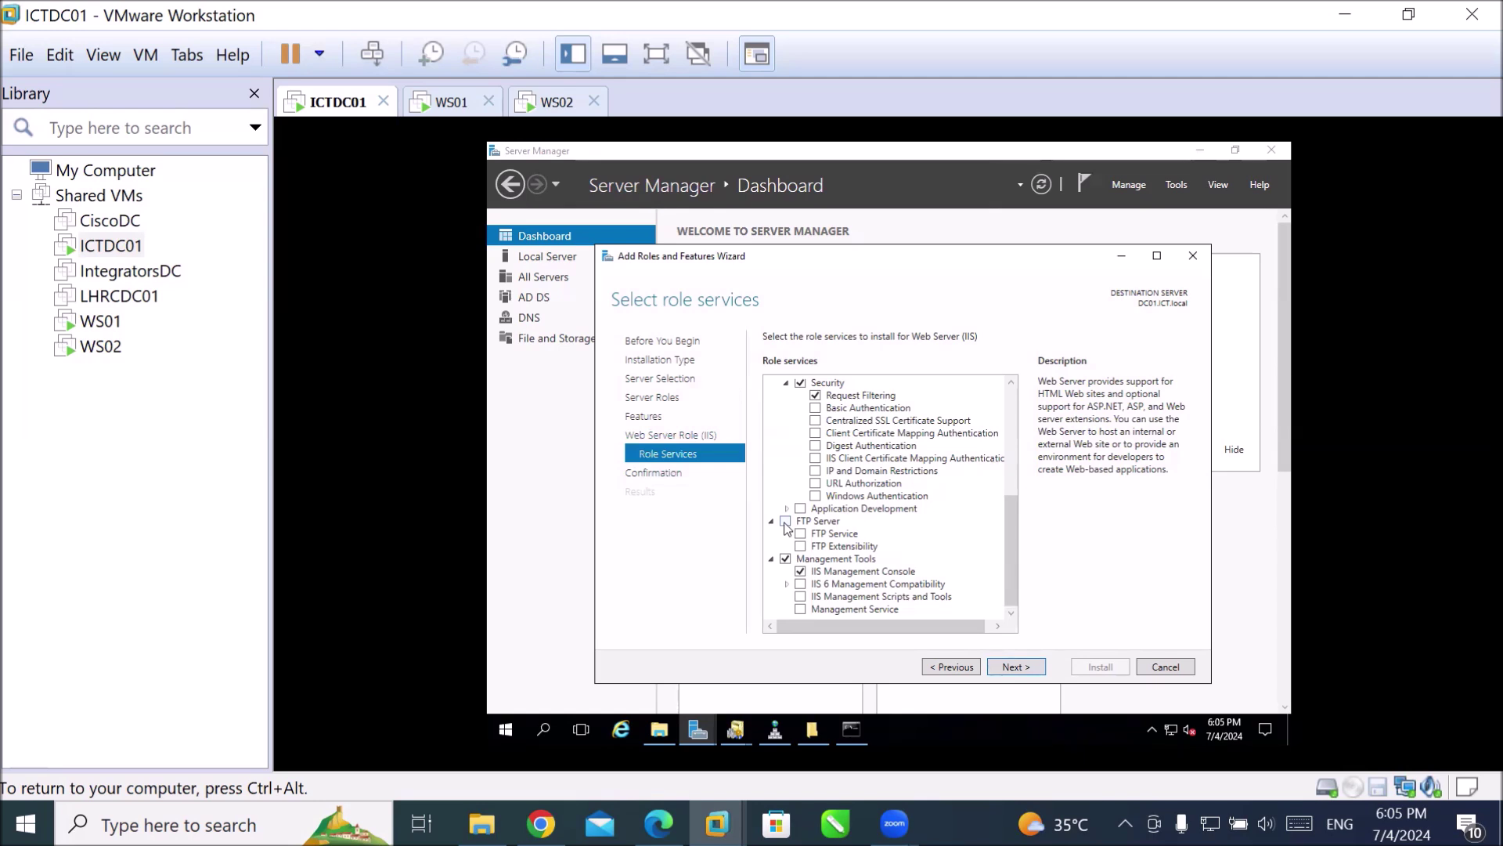
Tick FTP Server with FTP Service and continue to Confirm installation selections.
click(786, 522)
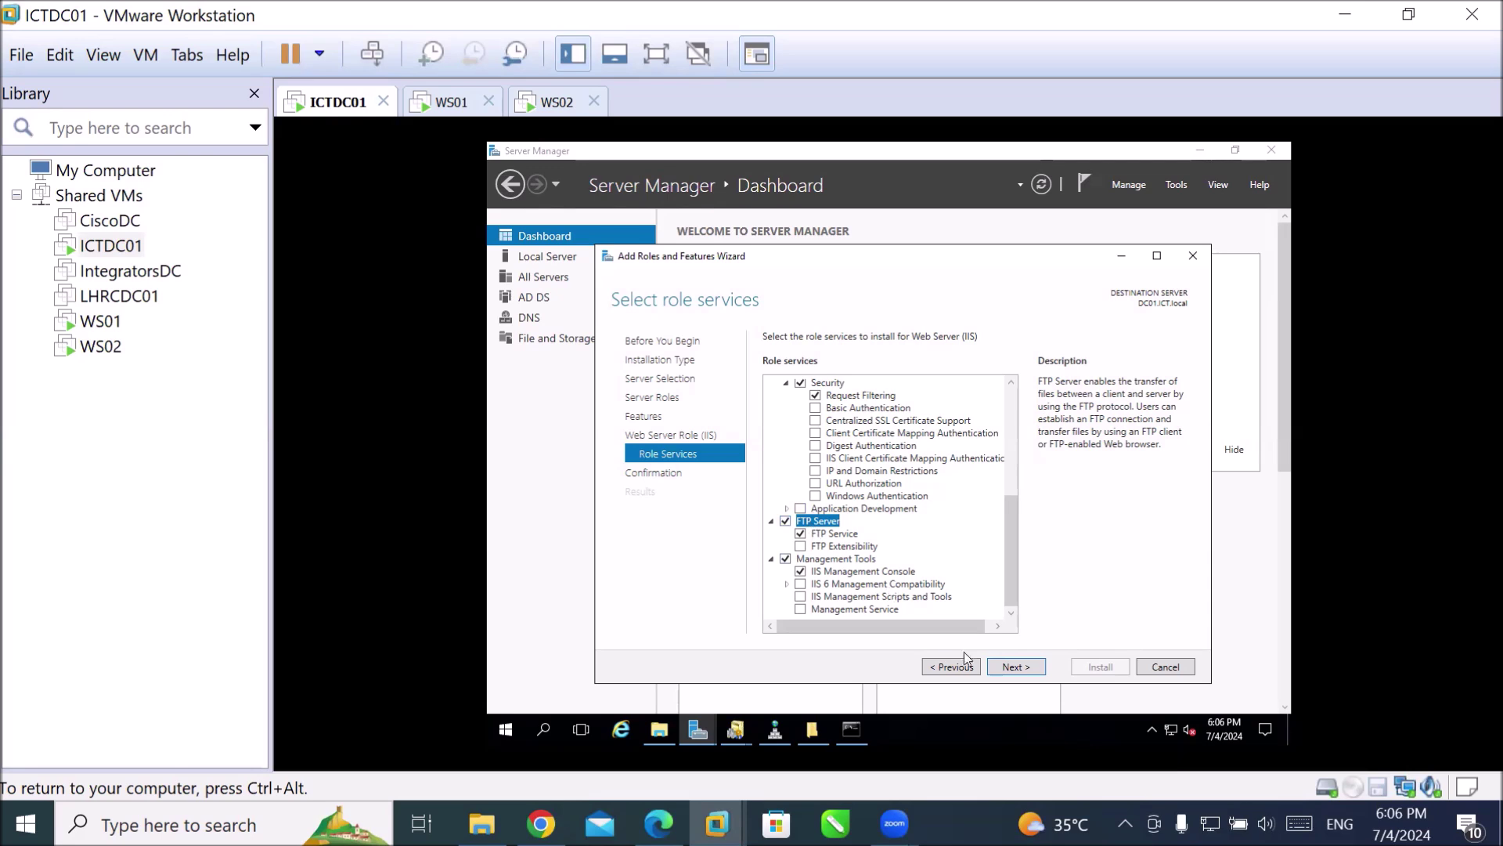
click(1008, 667)
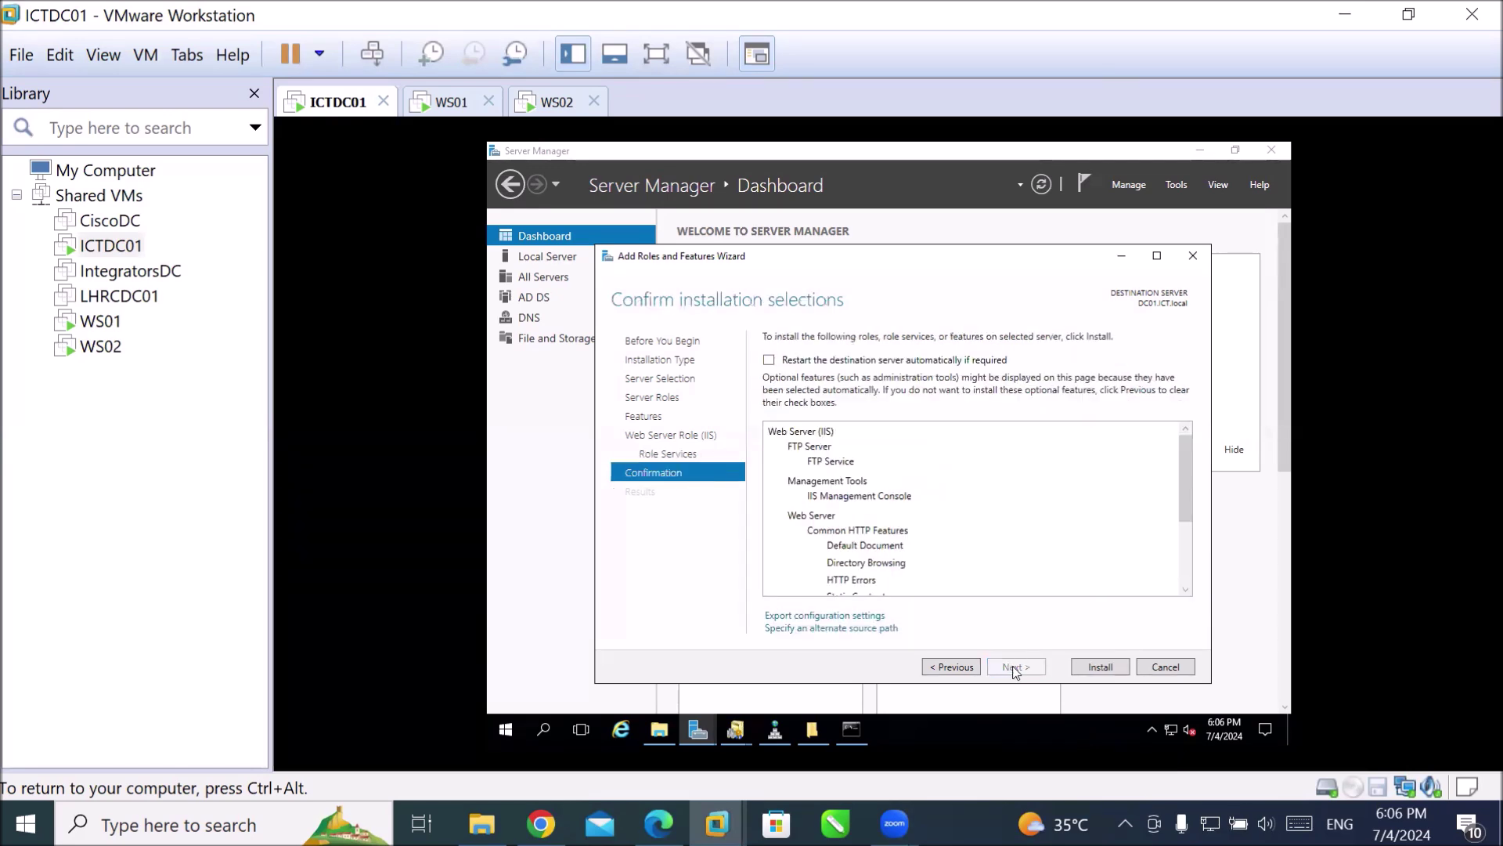
Enable automatic restart and install Web Server (IIS) with FTP Service and IIS Management Console.
click(797, 361)
click(949, 495)
click(1091, 673)
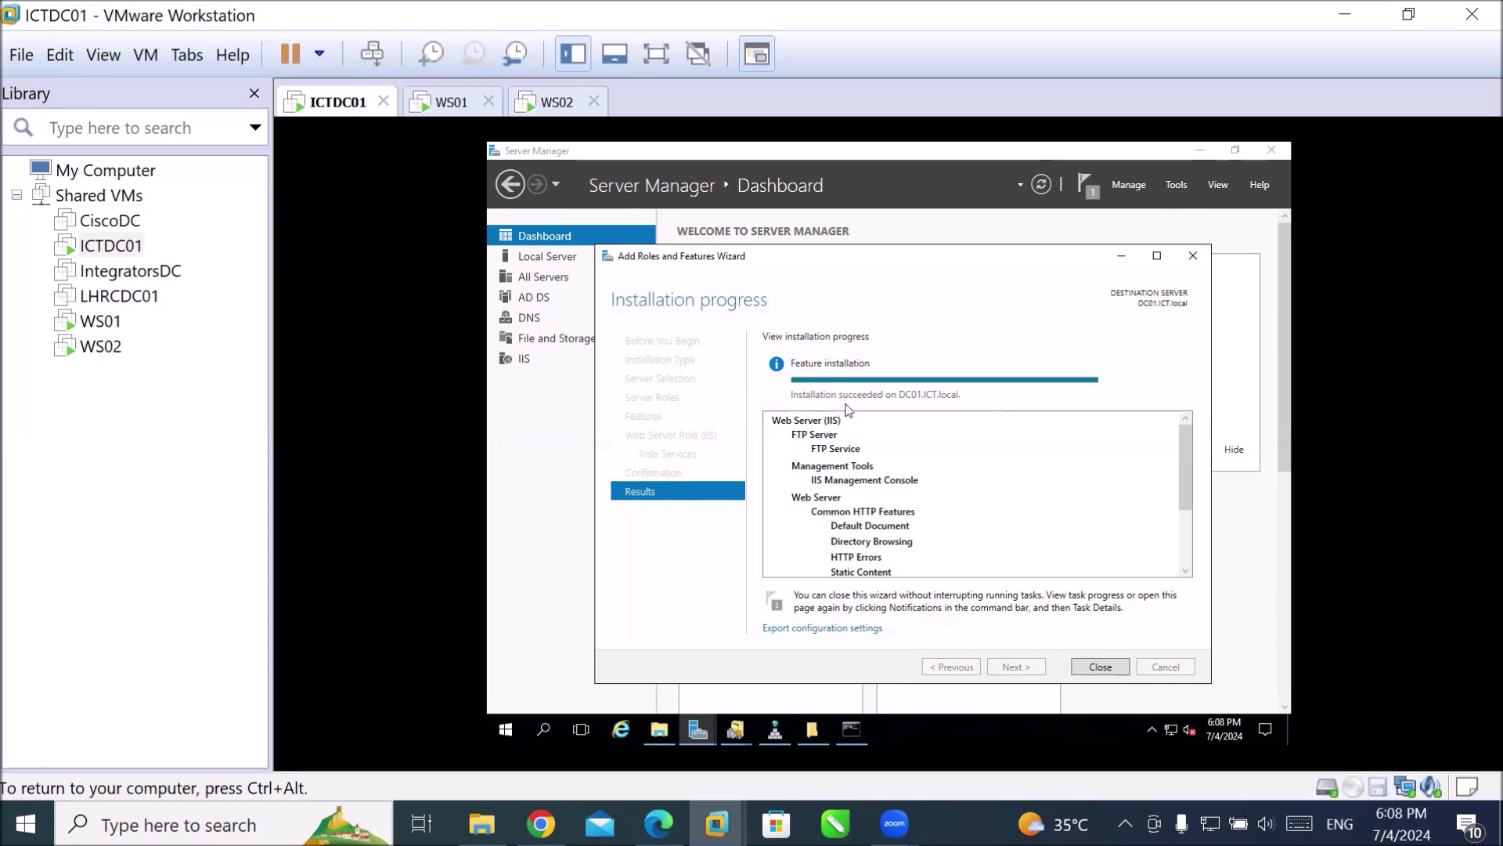
Close the finished installation wizard and open the C:\inetpub folder.
click(1100, 666)
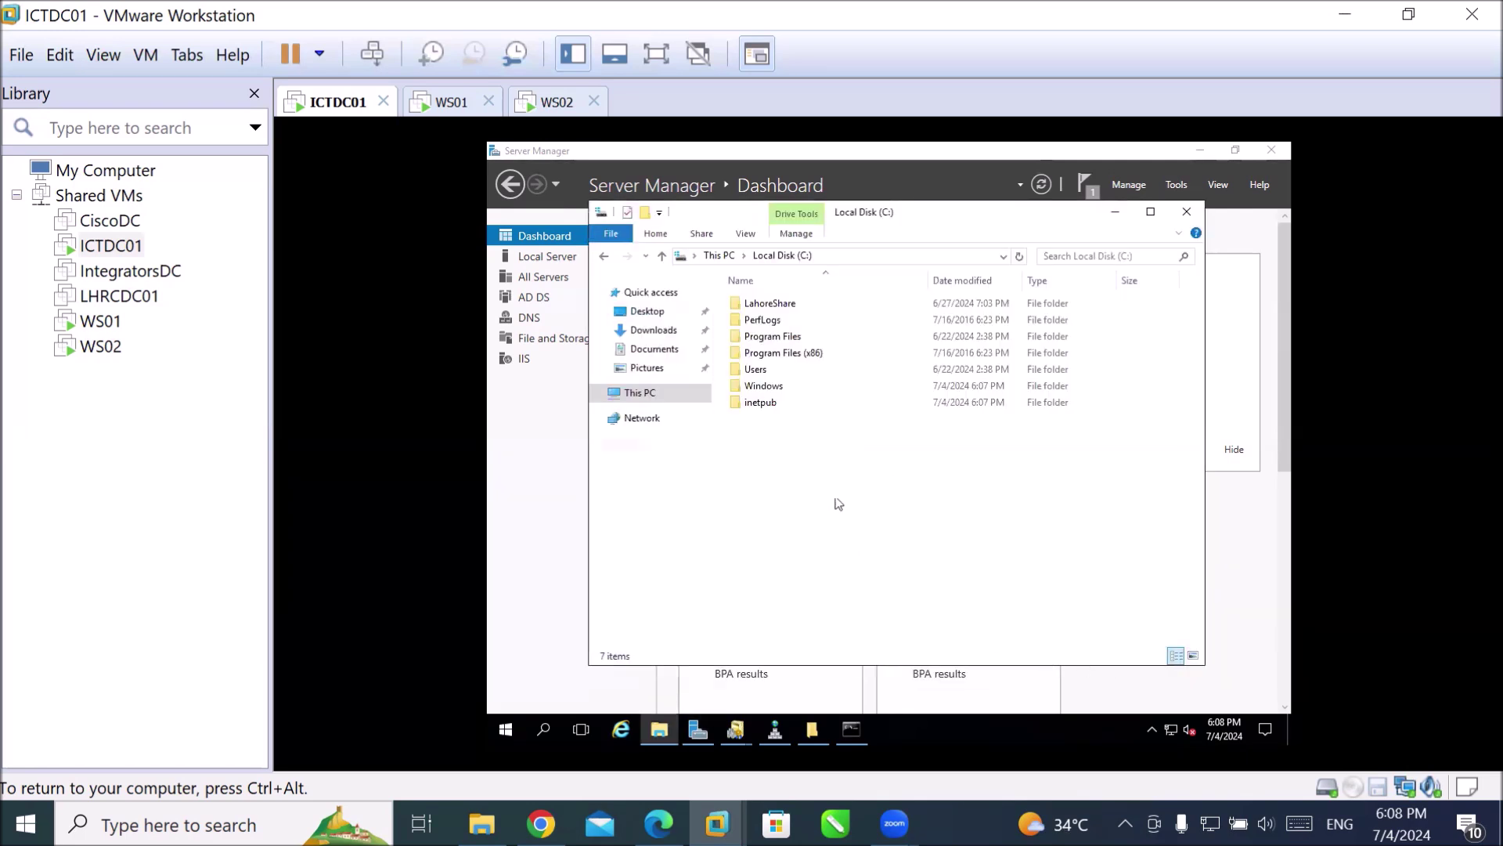
click(763, 408)
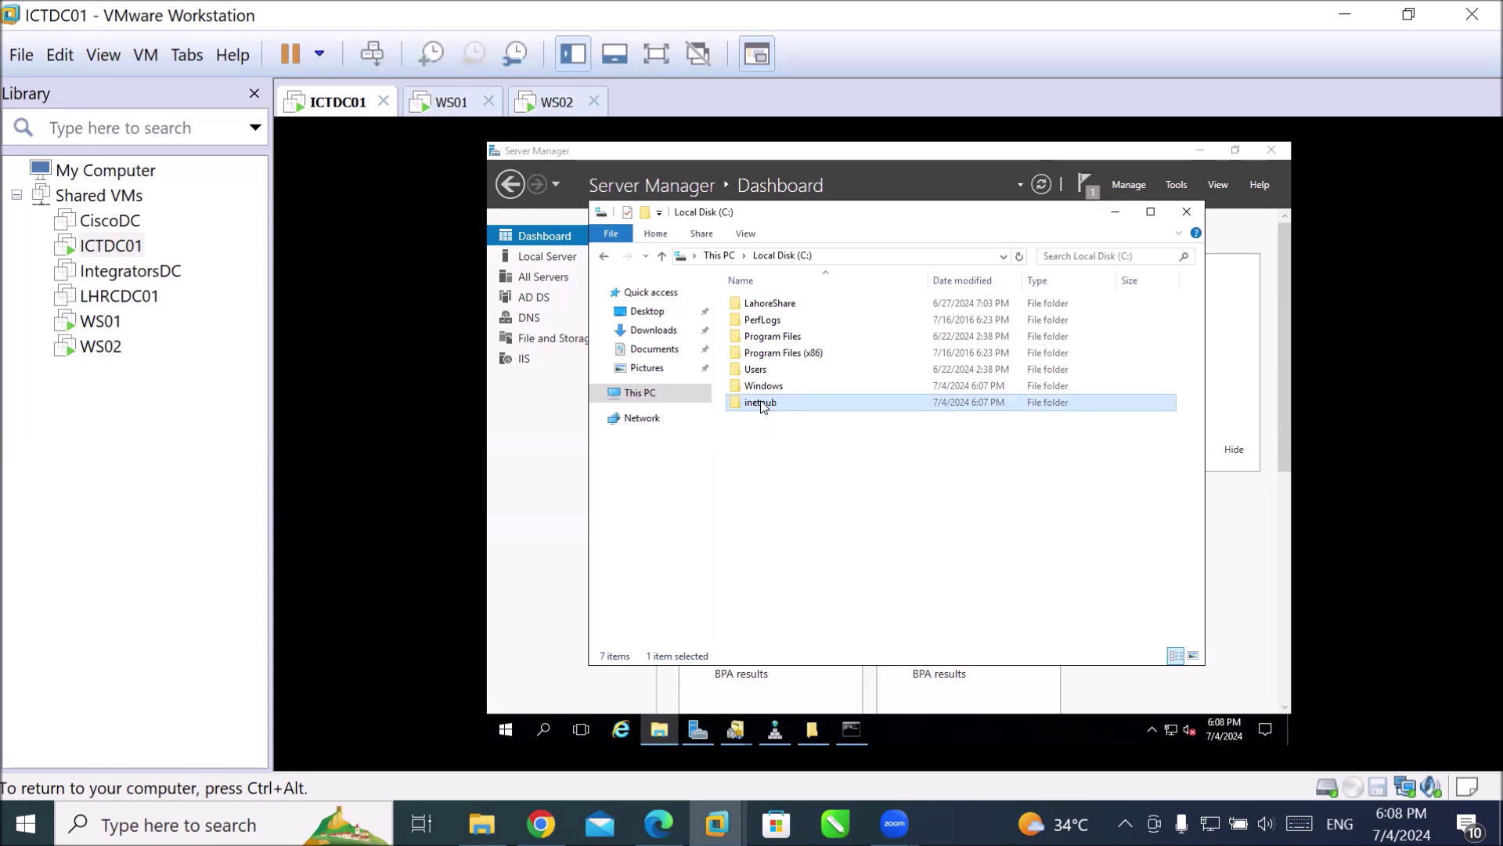
mouse_move(773, 413)
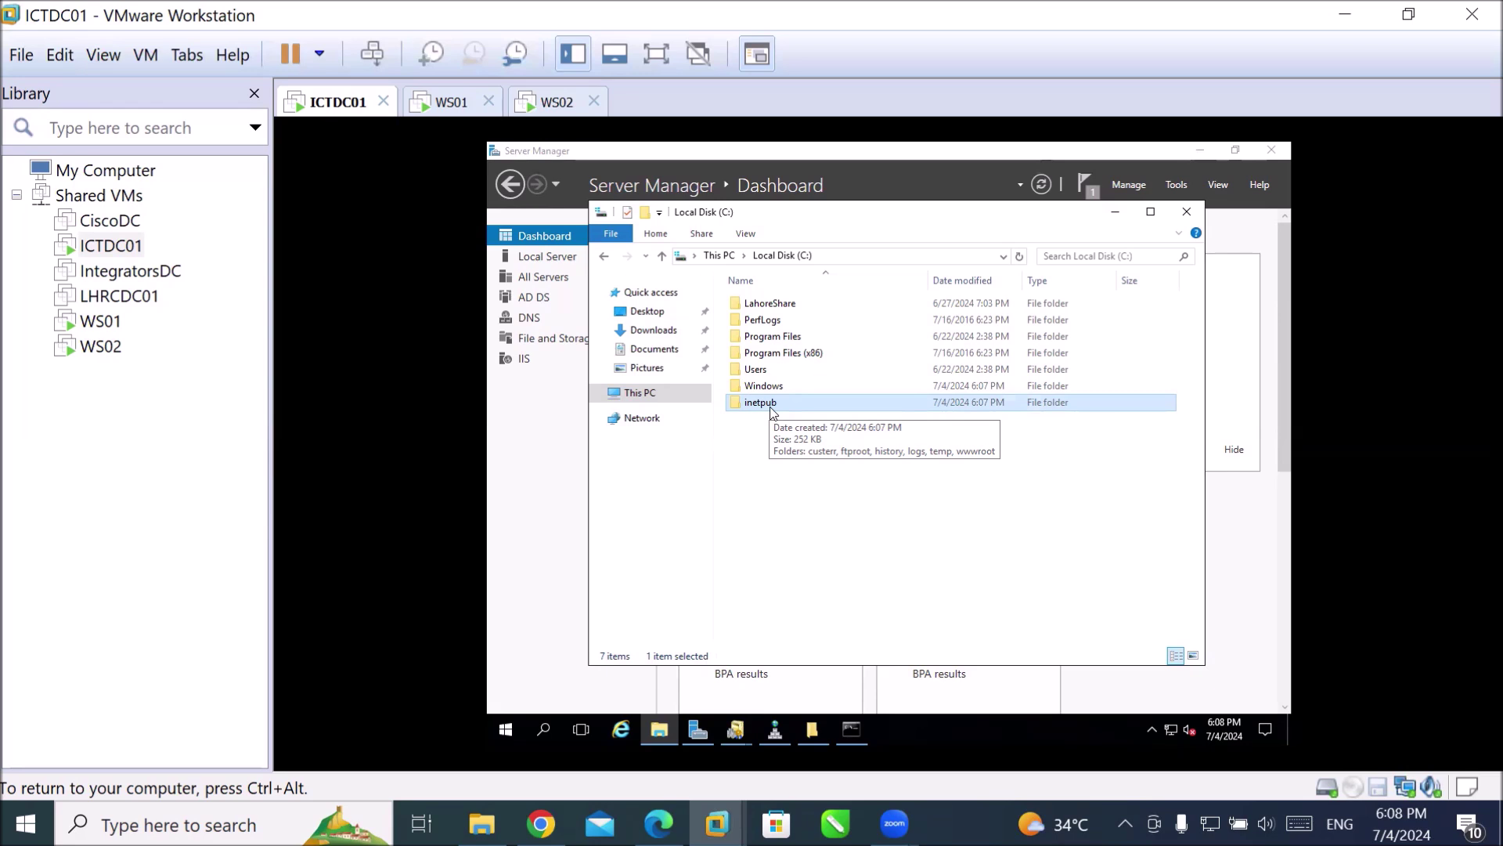
double_click(772, 409)
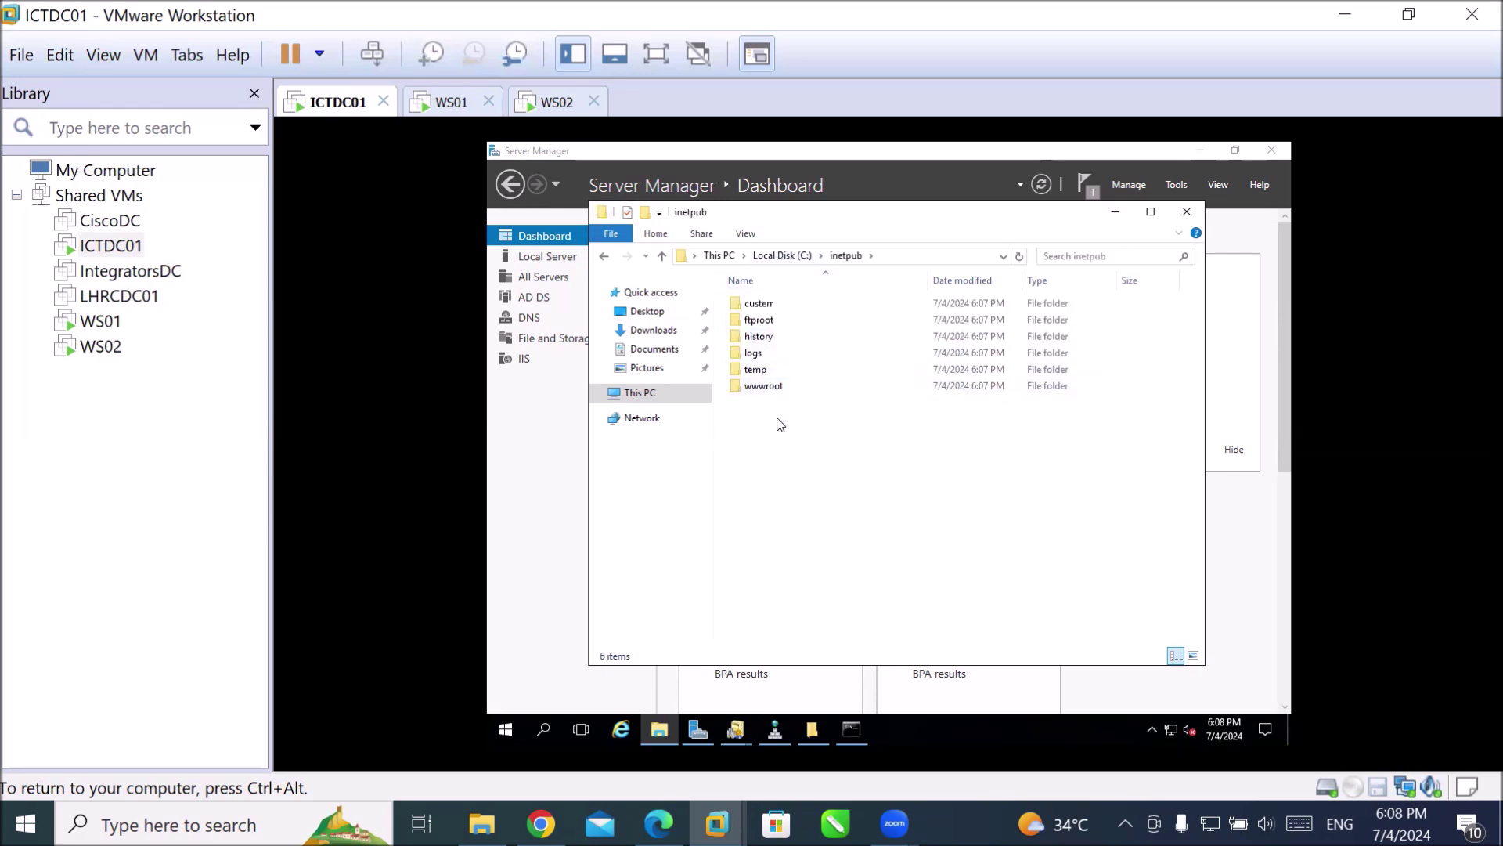
Confirm ftproot is empty, then open wwwroot to see the two iisstart files.
double_click(757, 321)
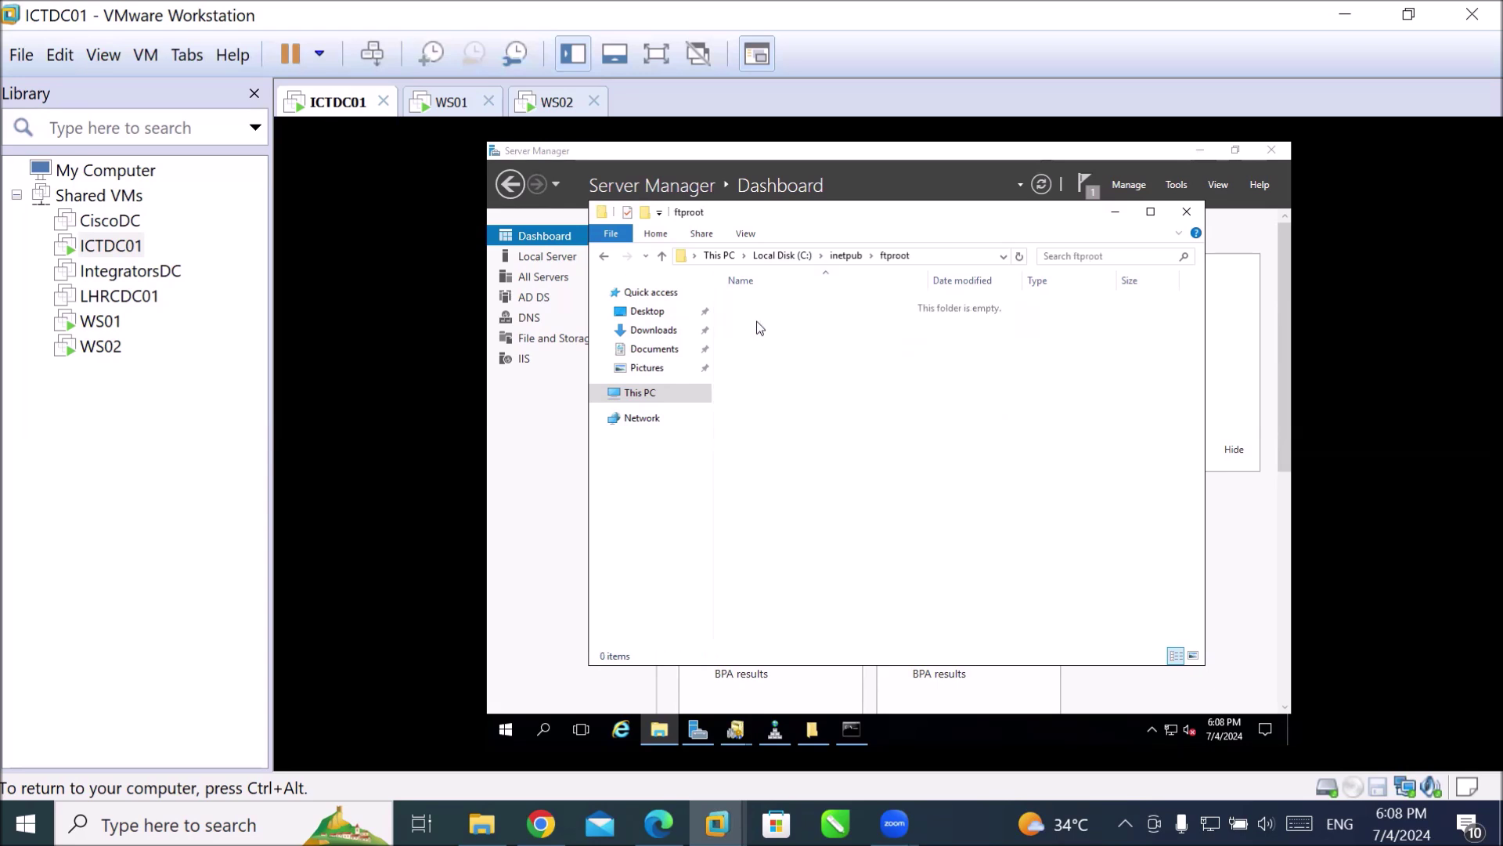
click(846, 257)
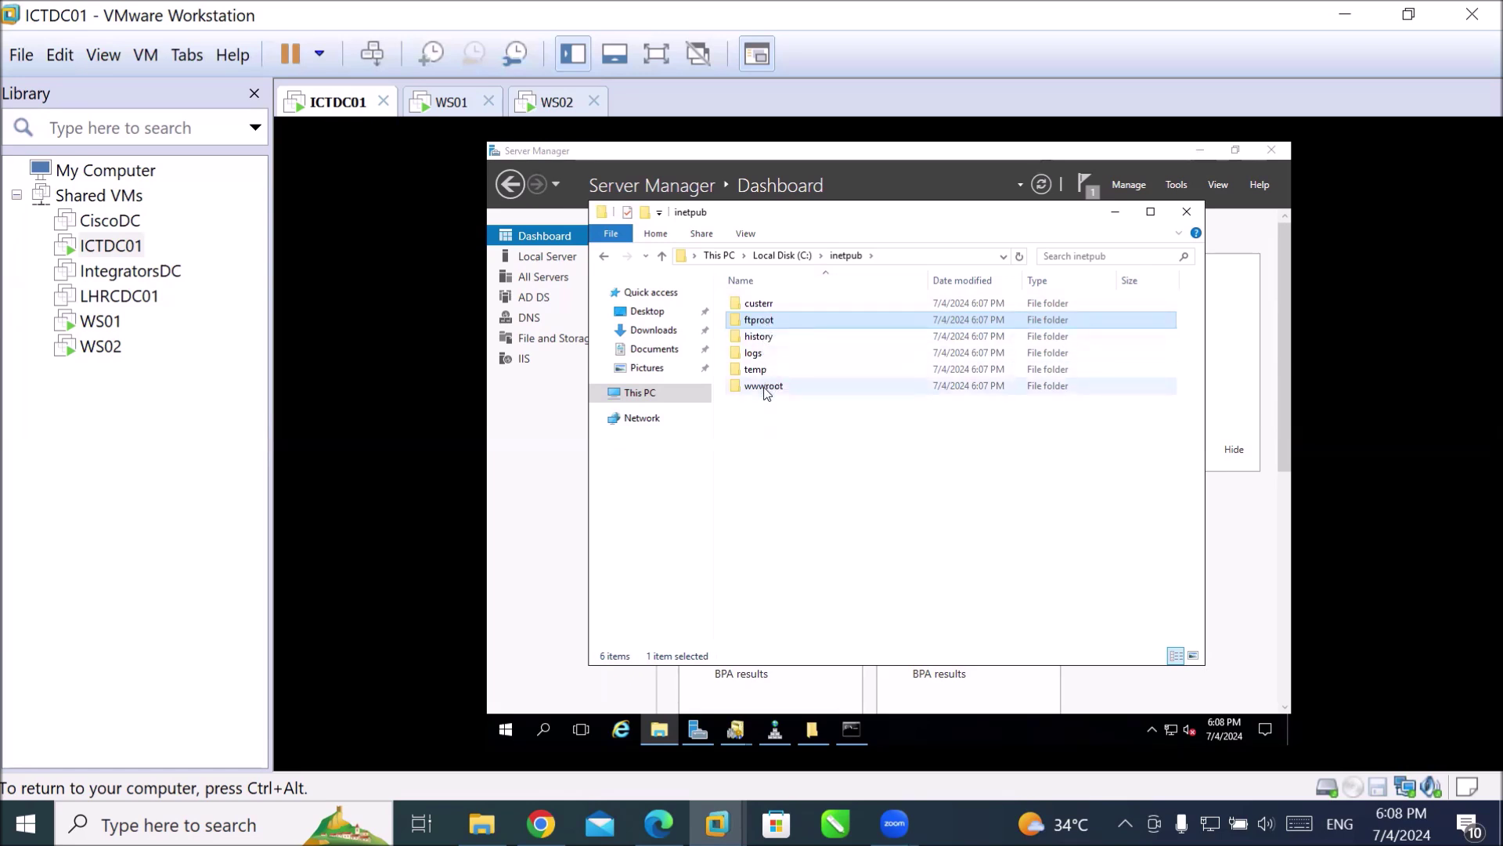
double_click(765, 386)
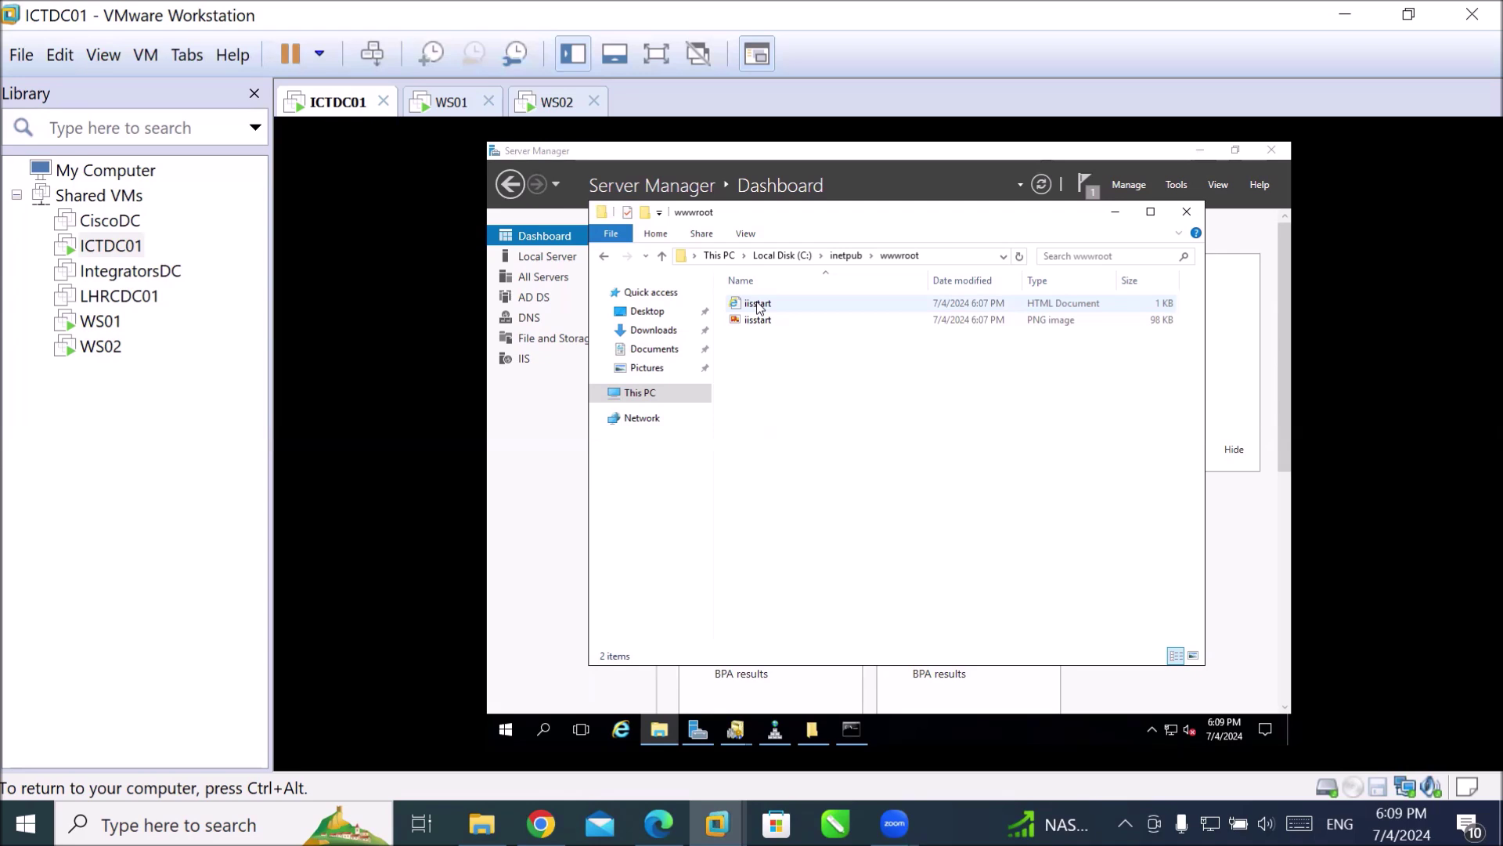
Open iisstart.htm in Internet Explorer with recommended settings, showing the maximized IIS Windows Server page.
double_click(758, 304)
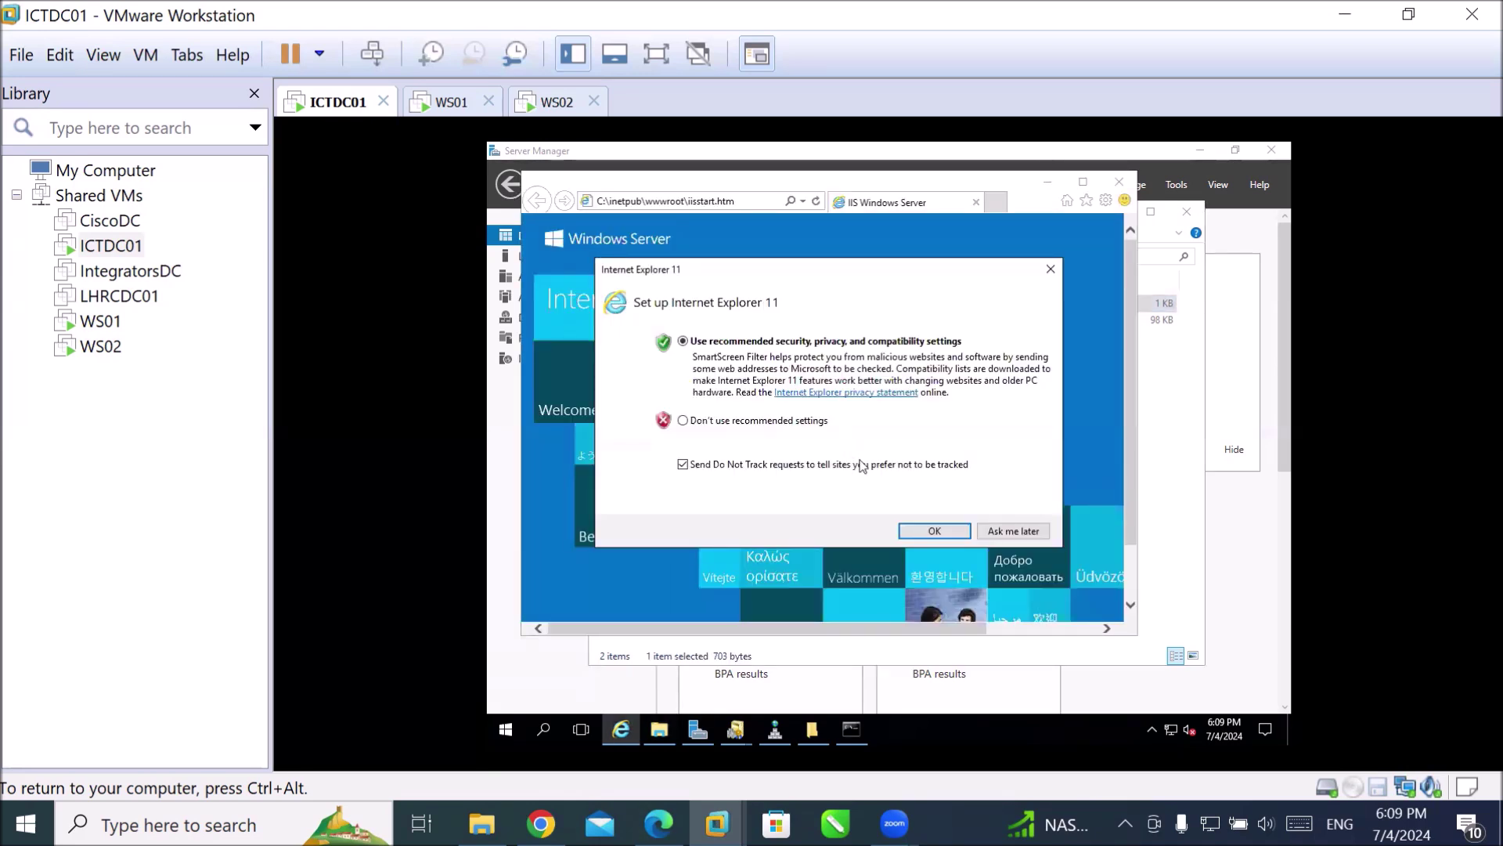
click(936, 530)
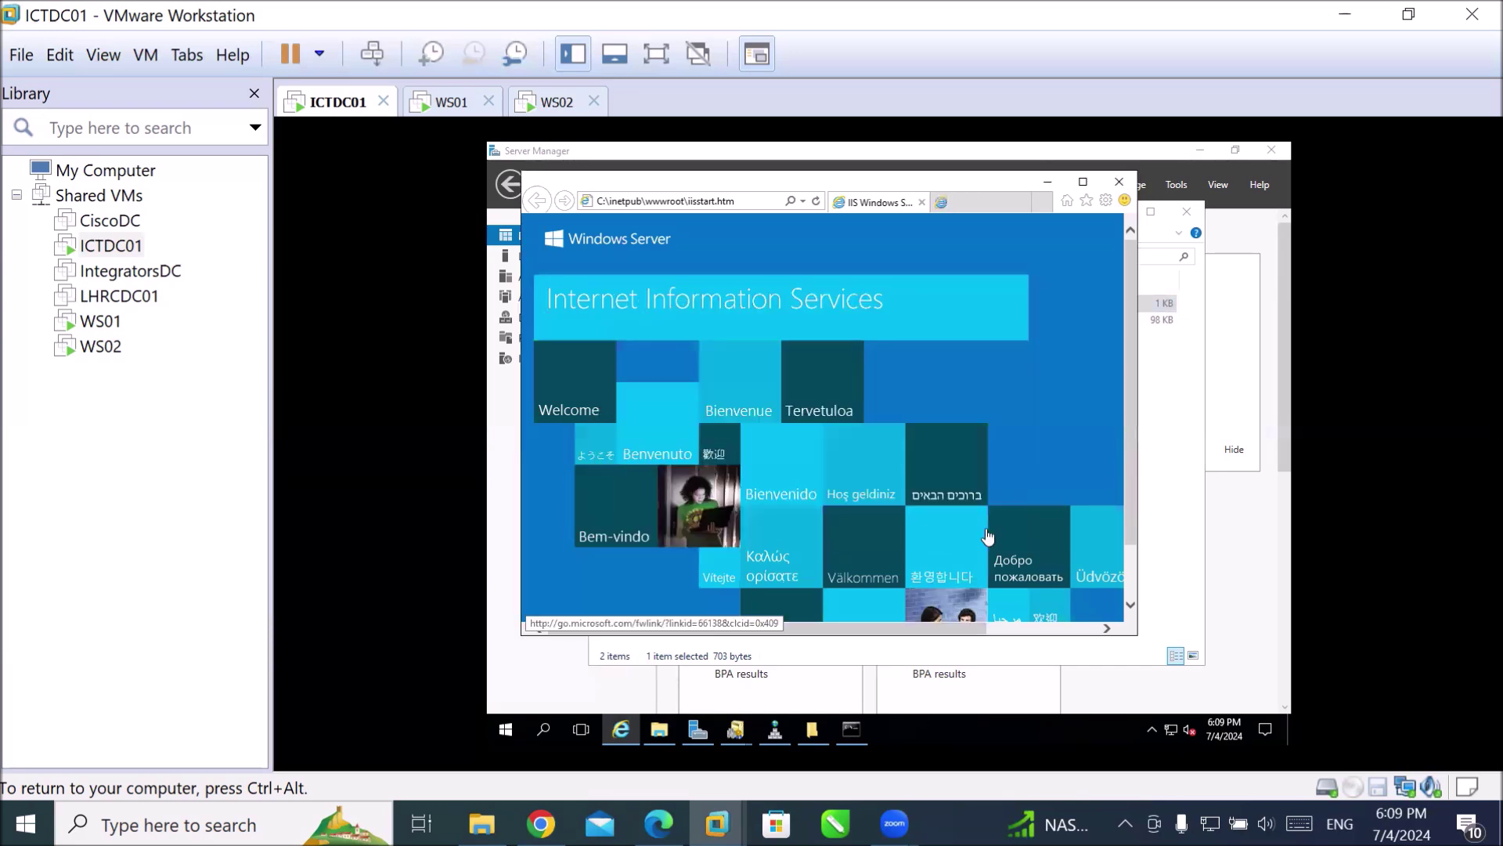
click(897, 271)
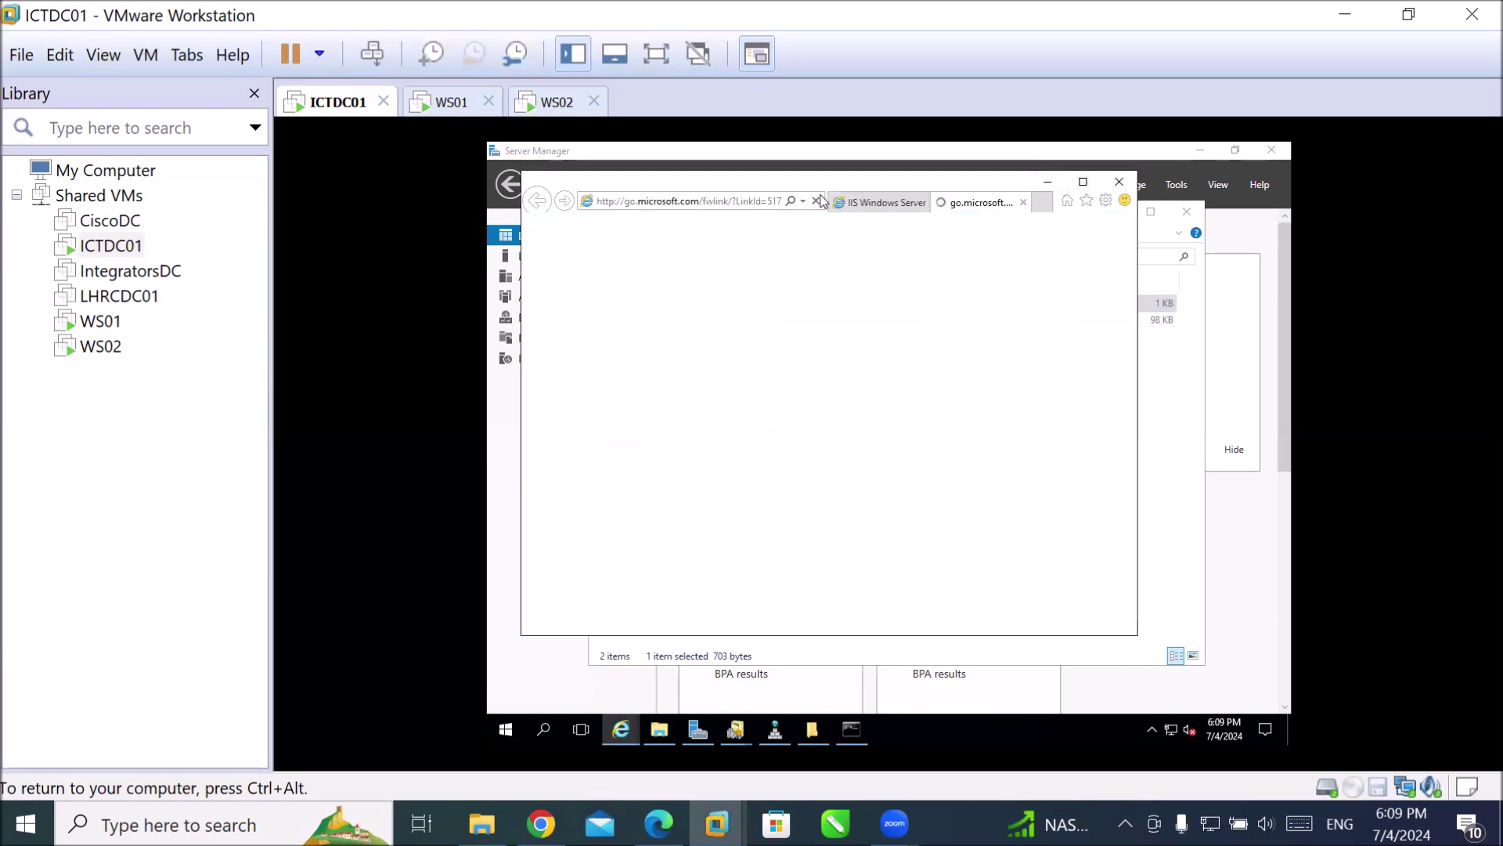
click(715, 202)
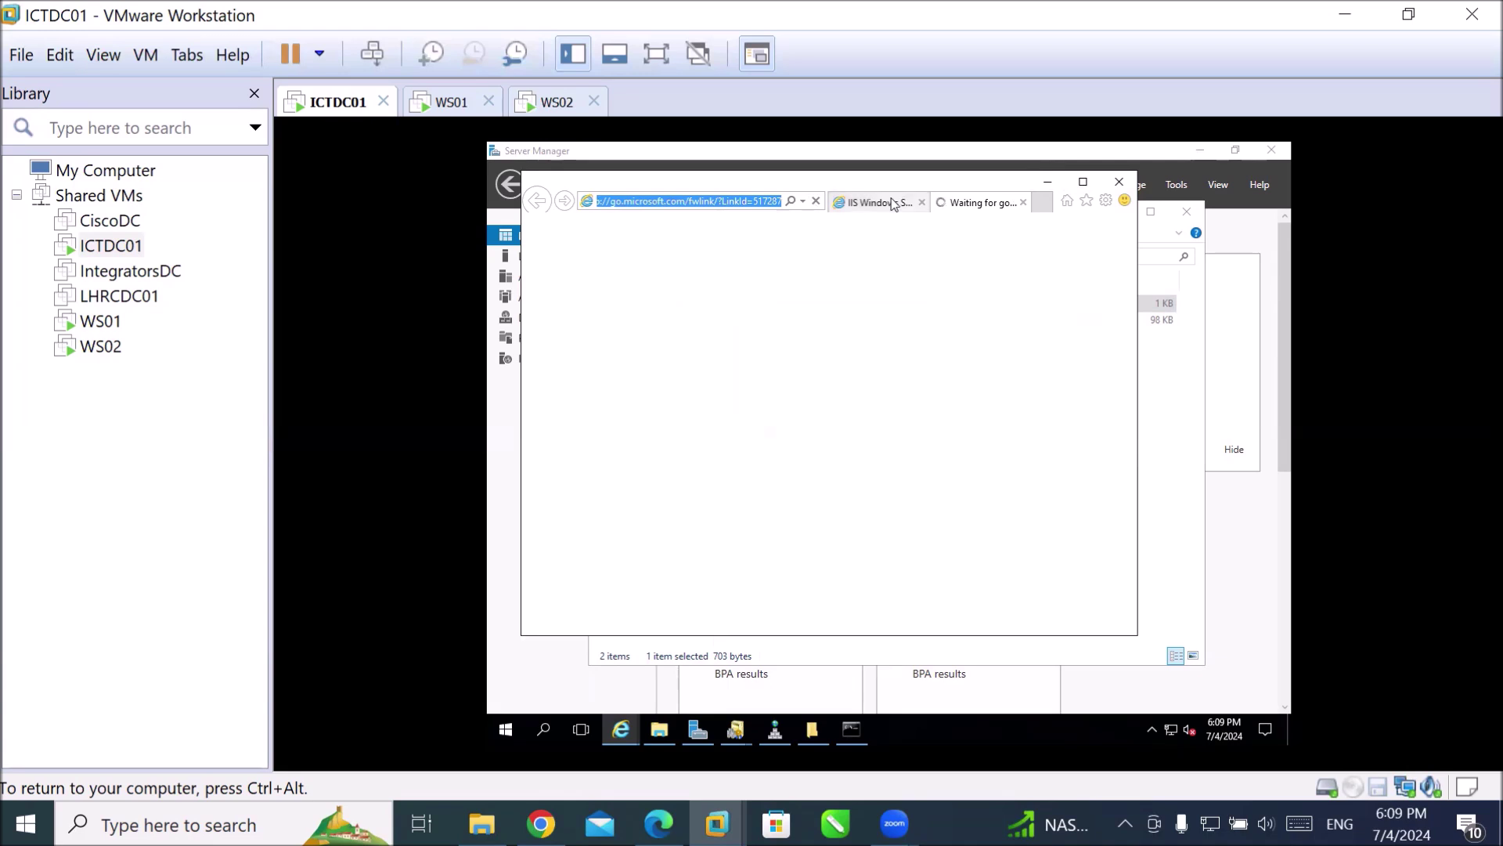
click(889, 203)
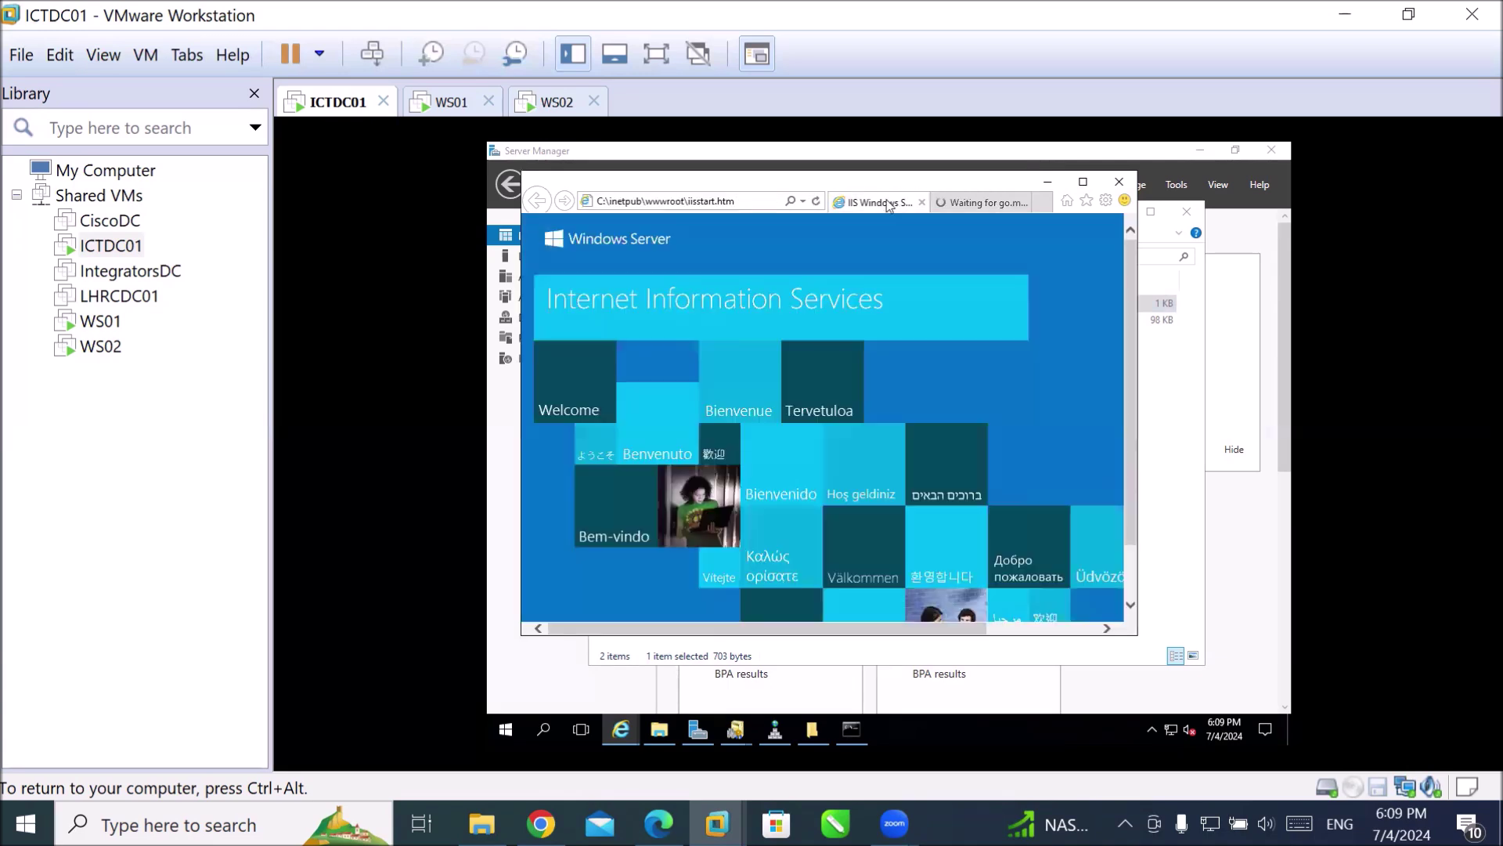
click(1083, 183)
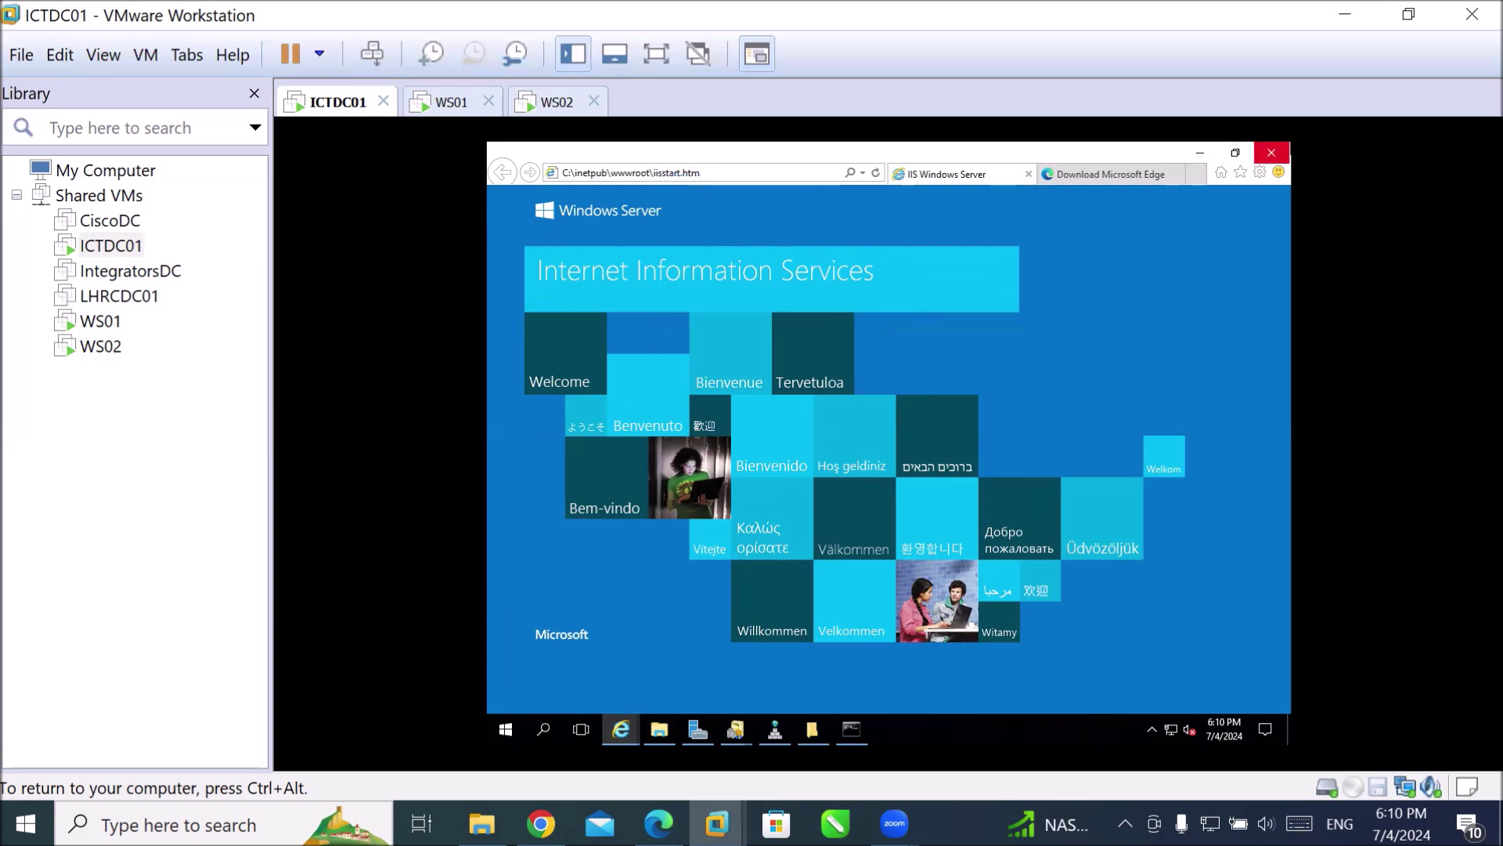
Close Internet Explorer along with all its open tabs.
click(1270, 154)
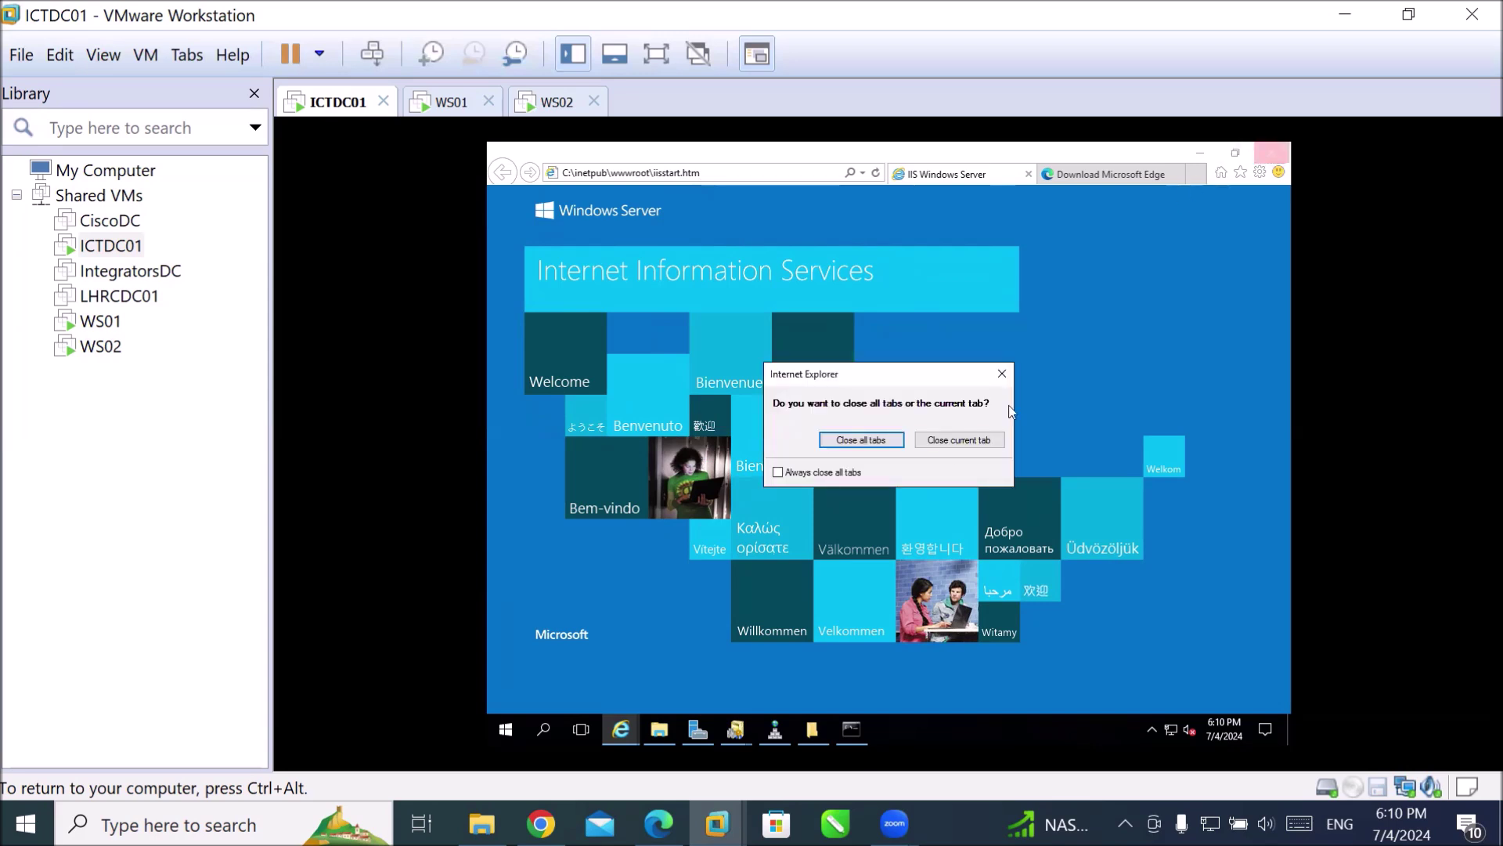
click(861, 440)
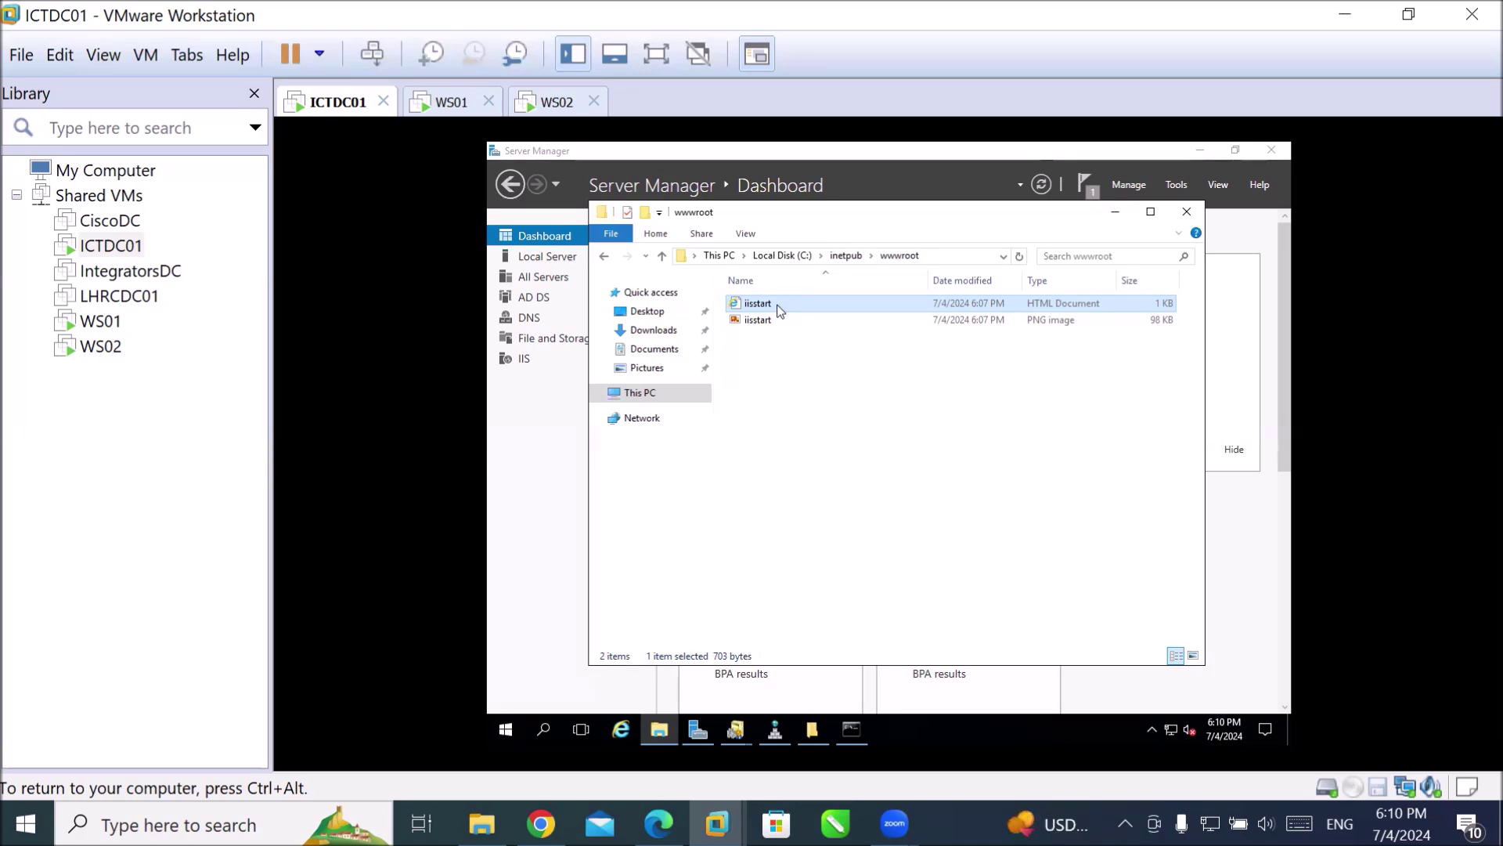
Return to the Server Manager Dashboard in front of File Explorer.
click(560, 245)
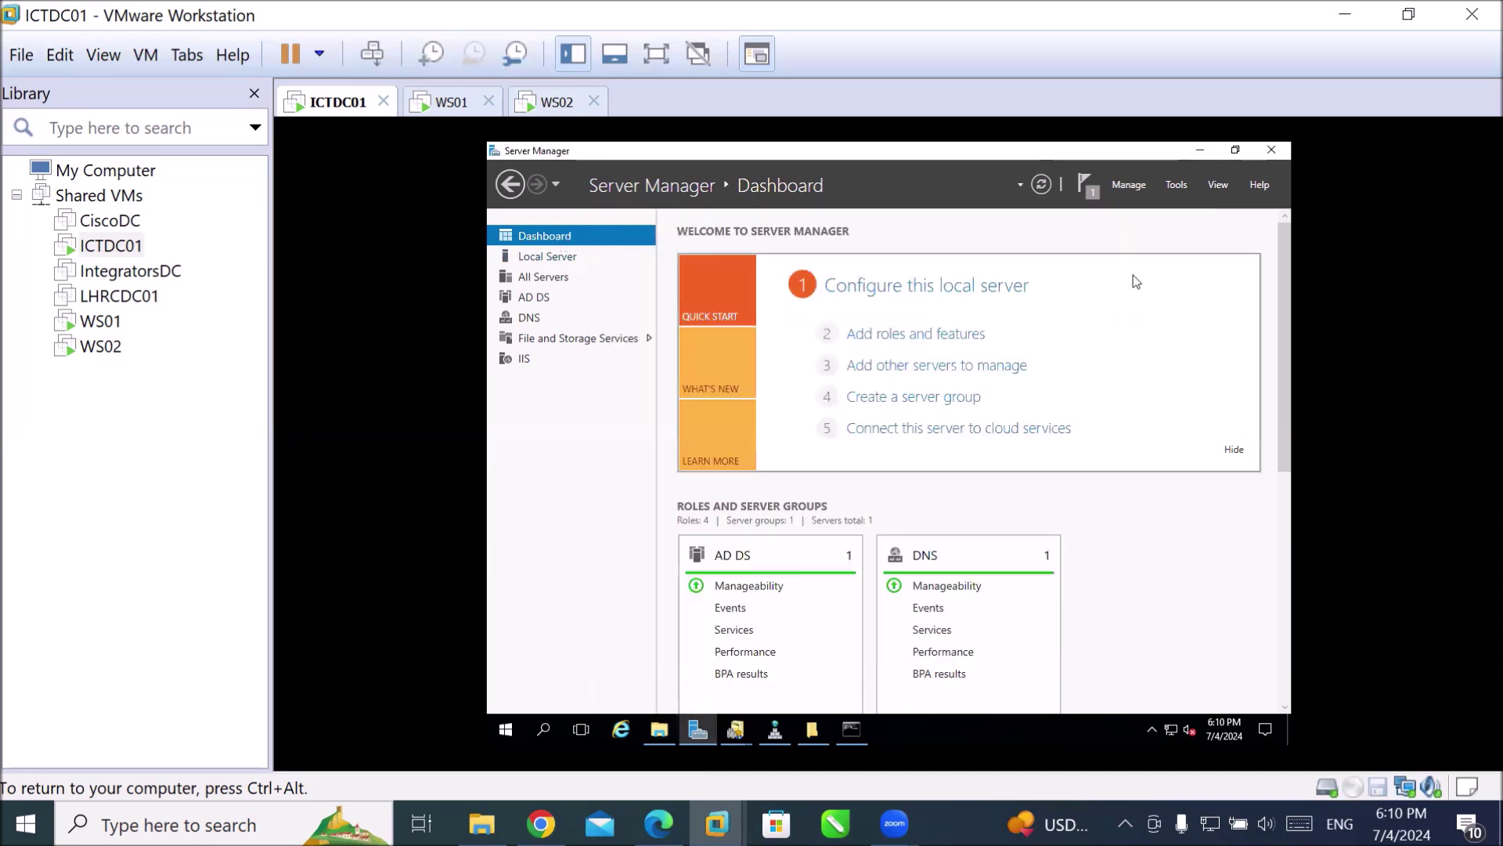
Launch Internet Information Services (IIS) Manager from Server Manager's Tools, maximize it, and expand DC01.
click(1180, 185)
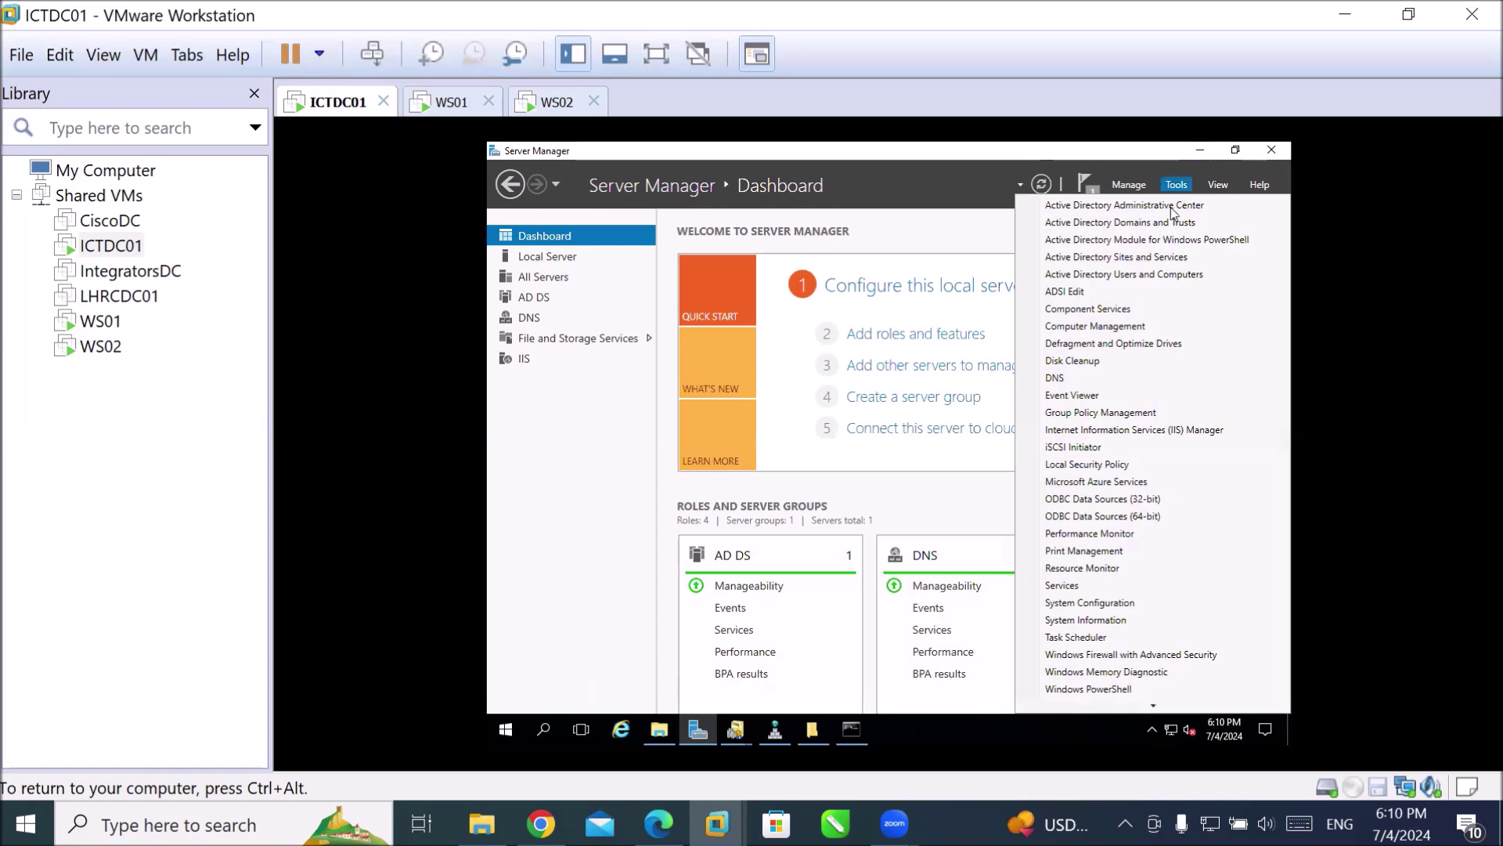
click(1233, 431)
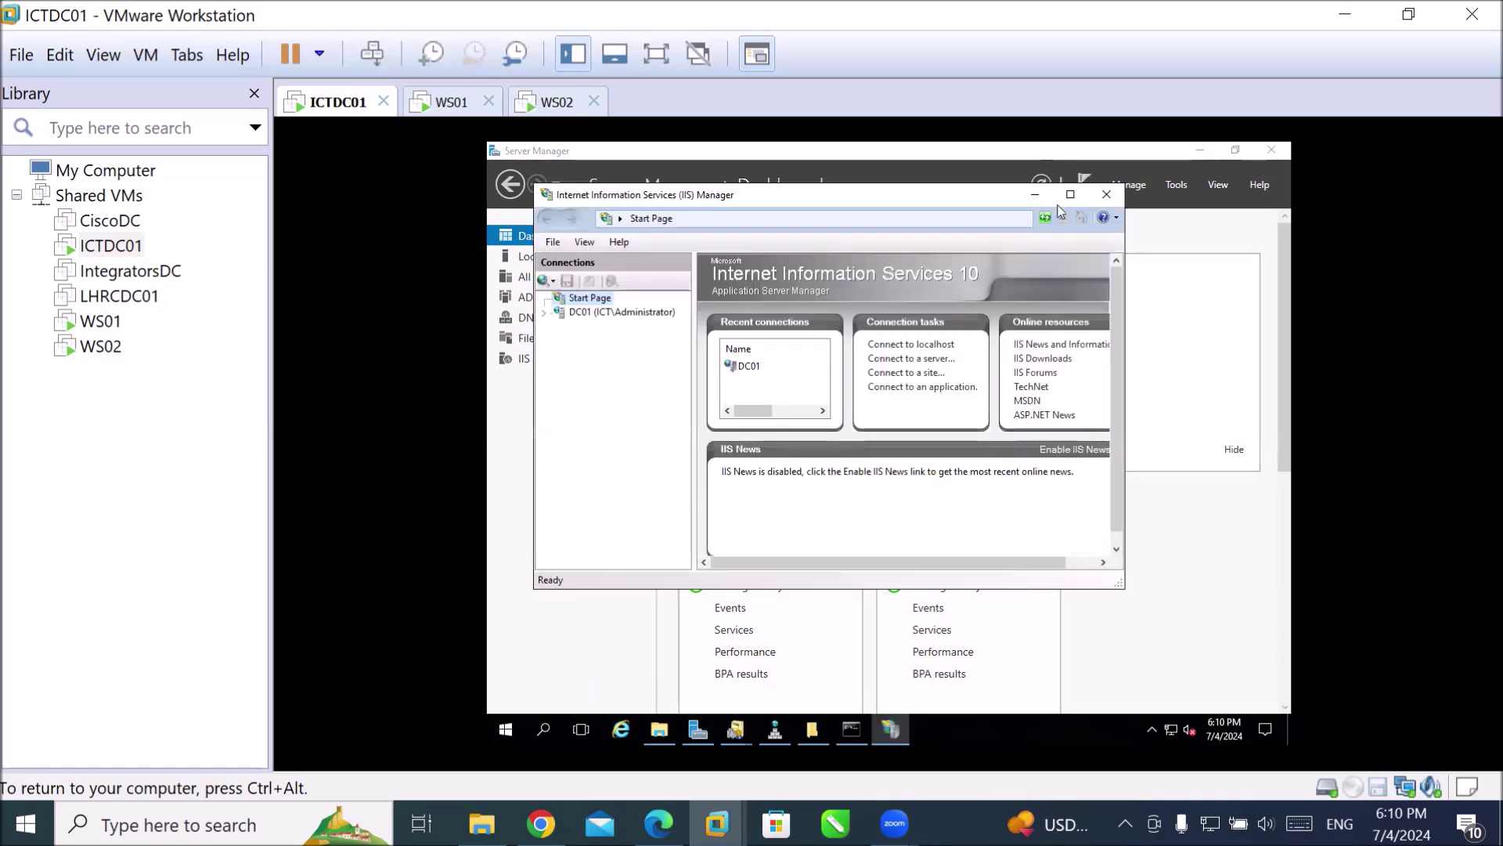
click(1071, 194)
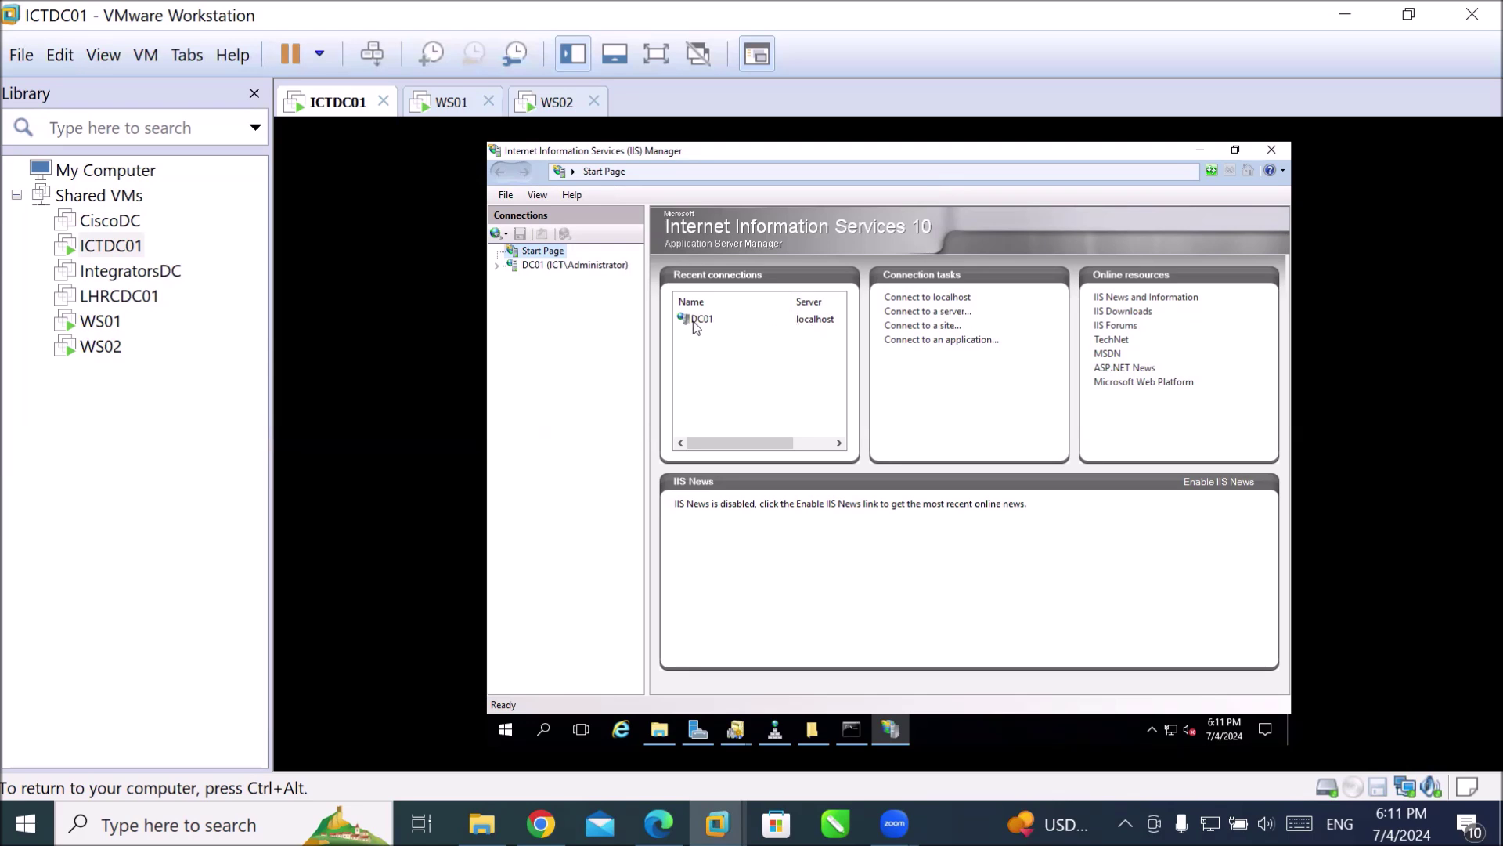
click(498, 266)
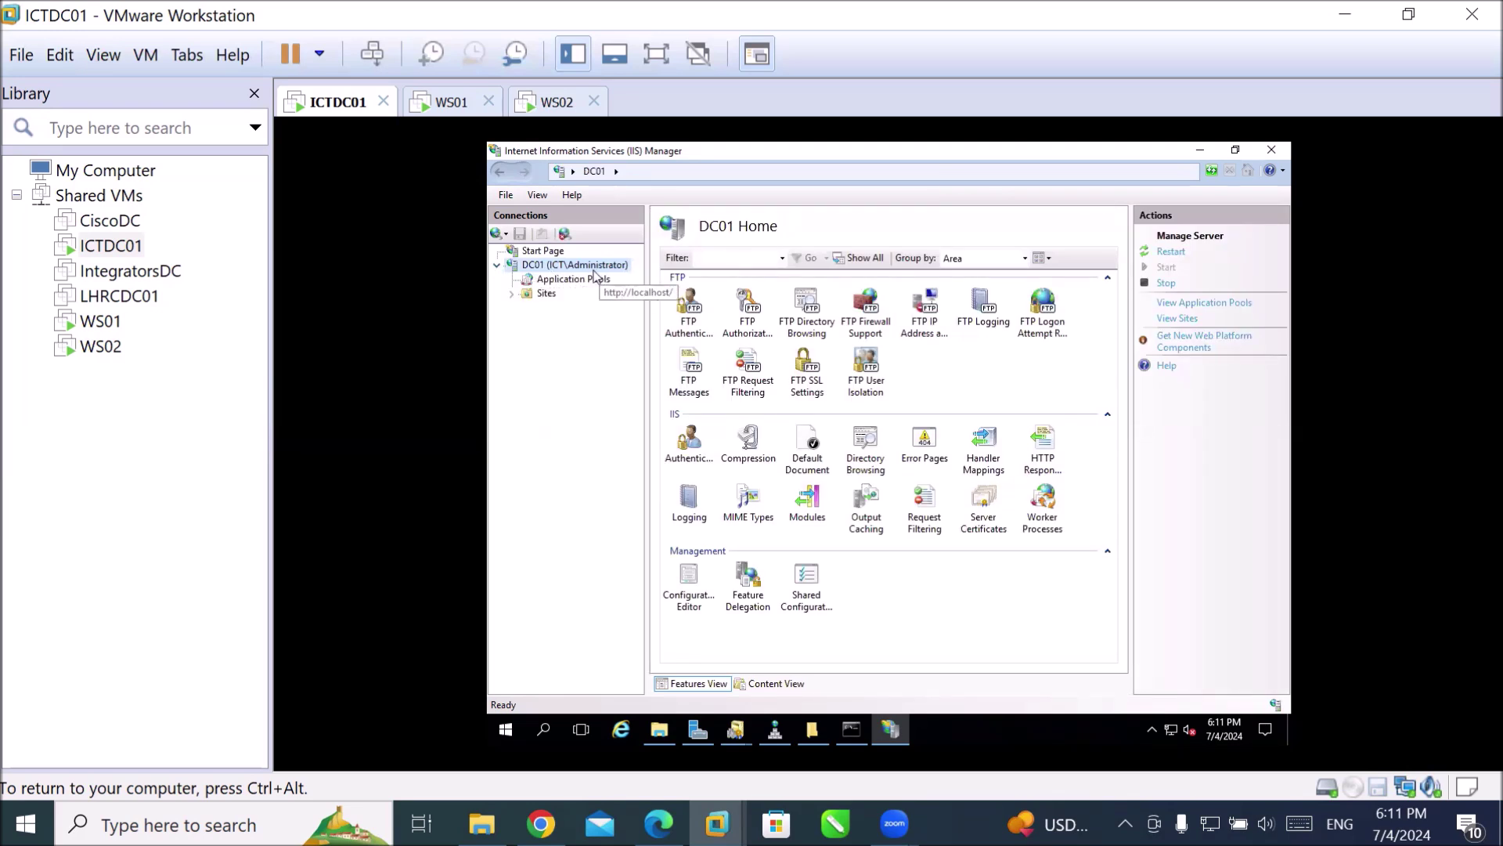
Select Application Pools under DC01 to list the DefaultAppPool.
click(551, 280)
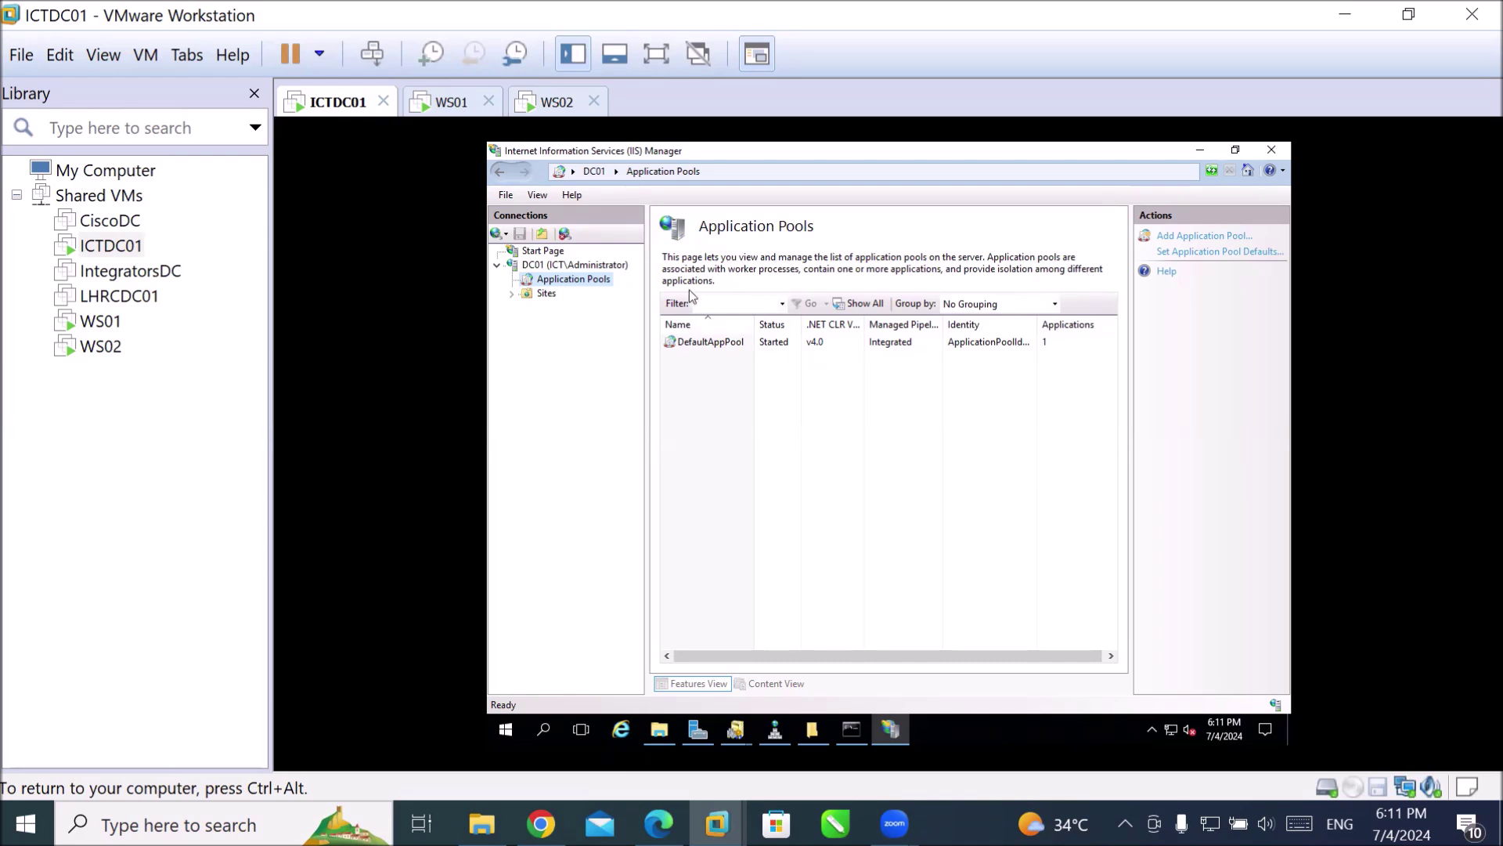
click(731, 341)
right_click(730, 342)
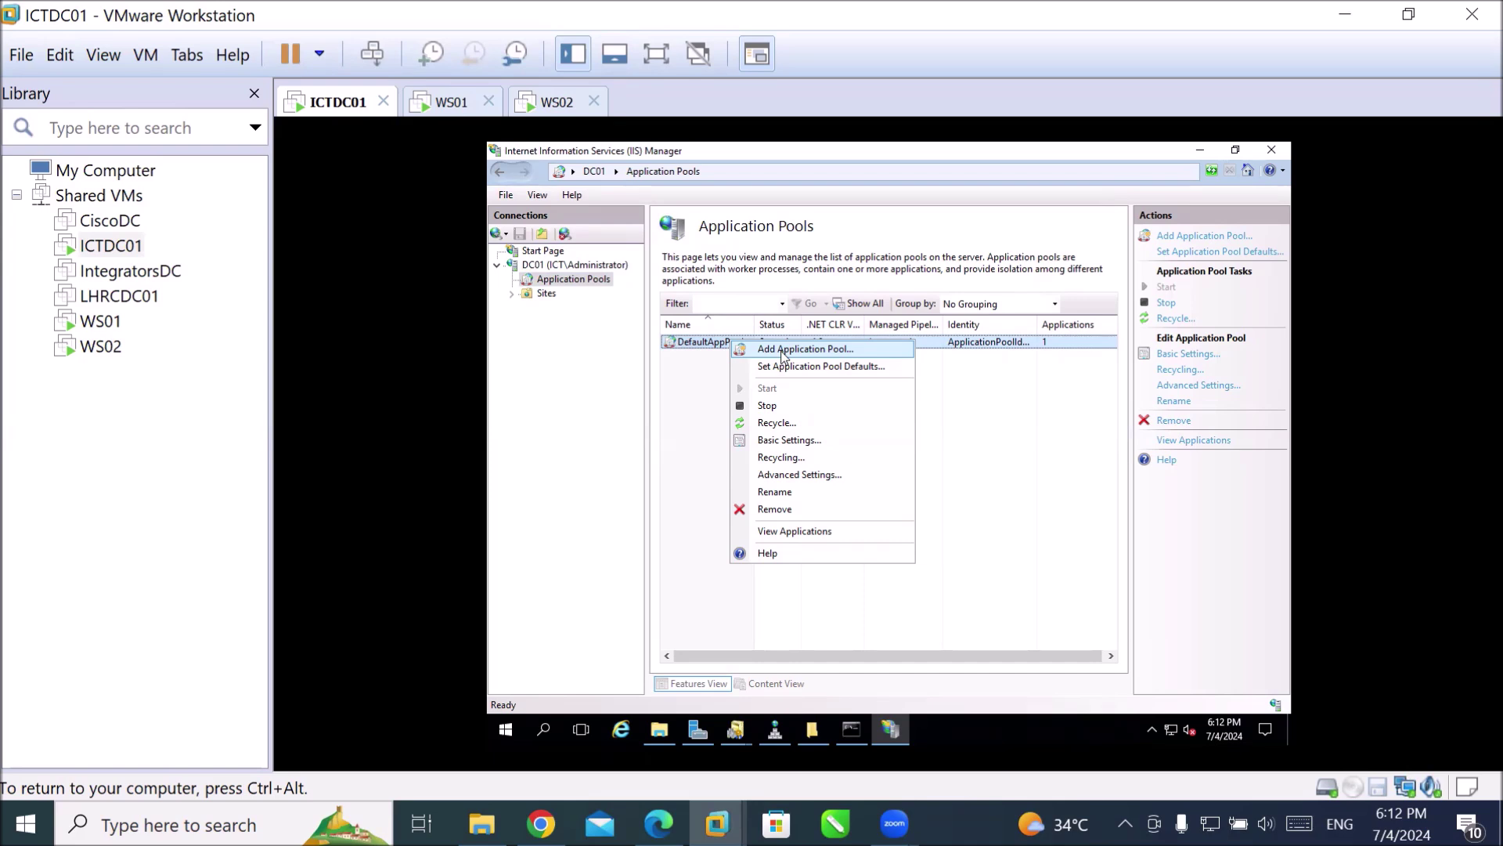
click(783, 349)
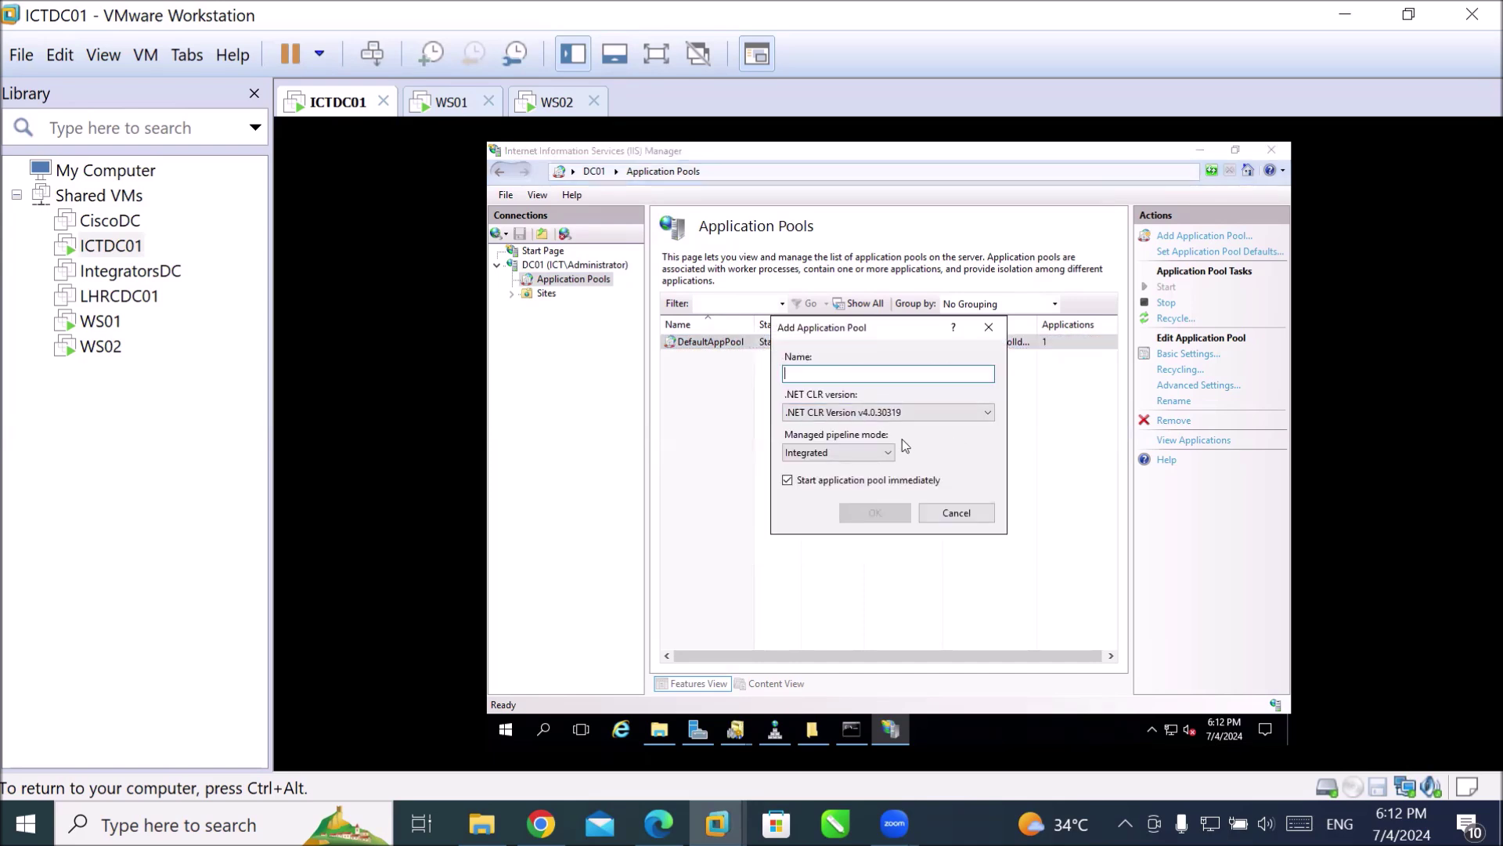
click(919, 417)
click(919, 416)
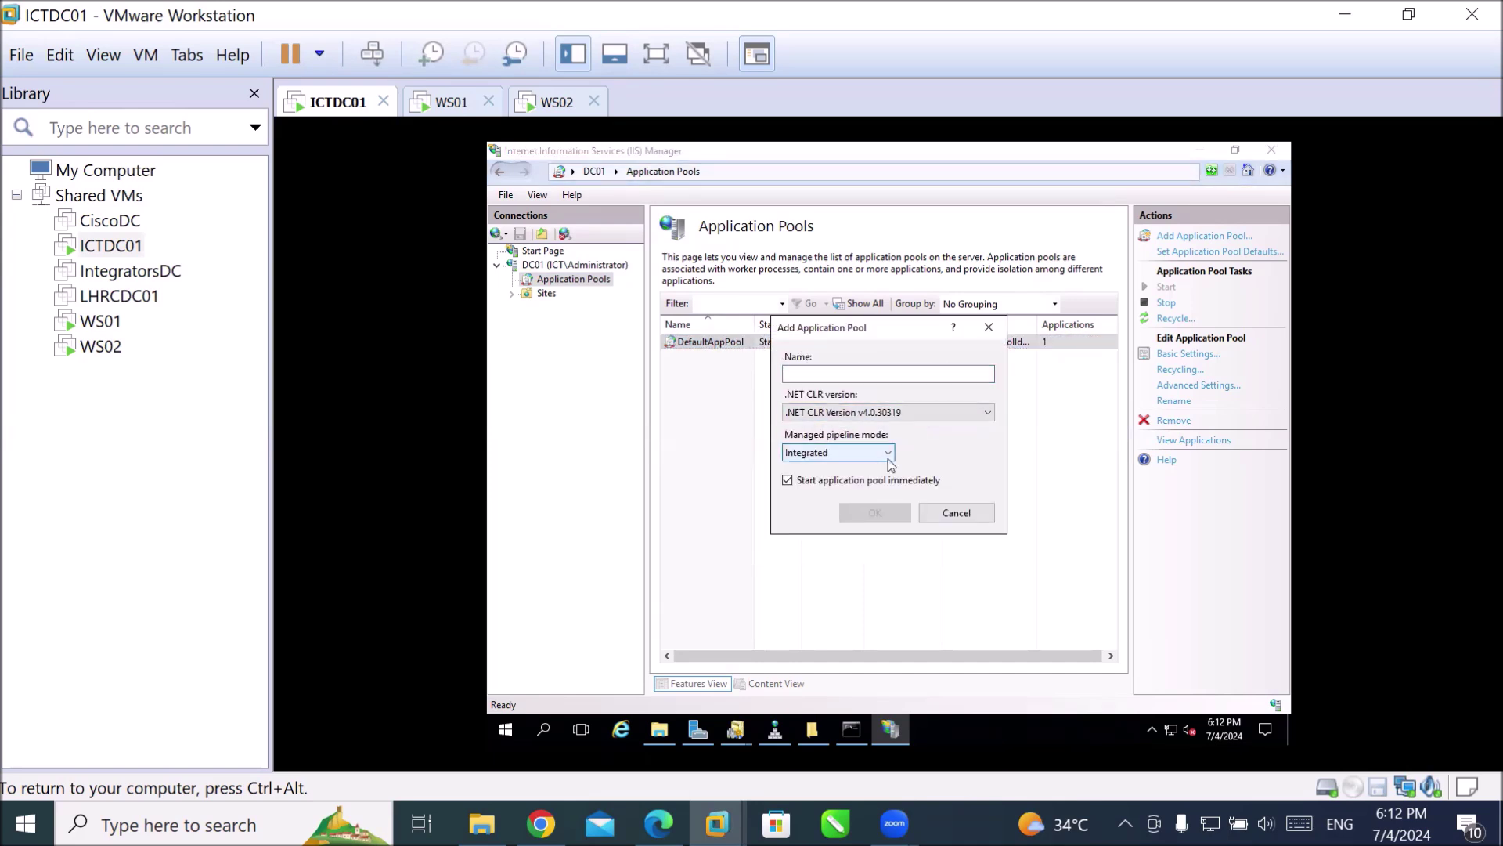
click(877, 454)
click(877, 456)
click(946, 513)
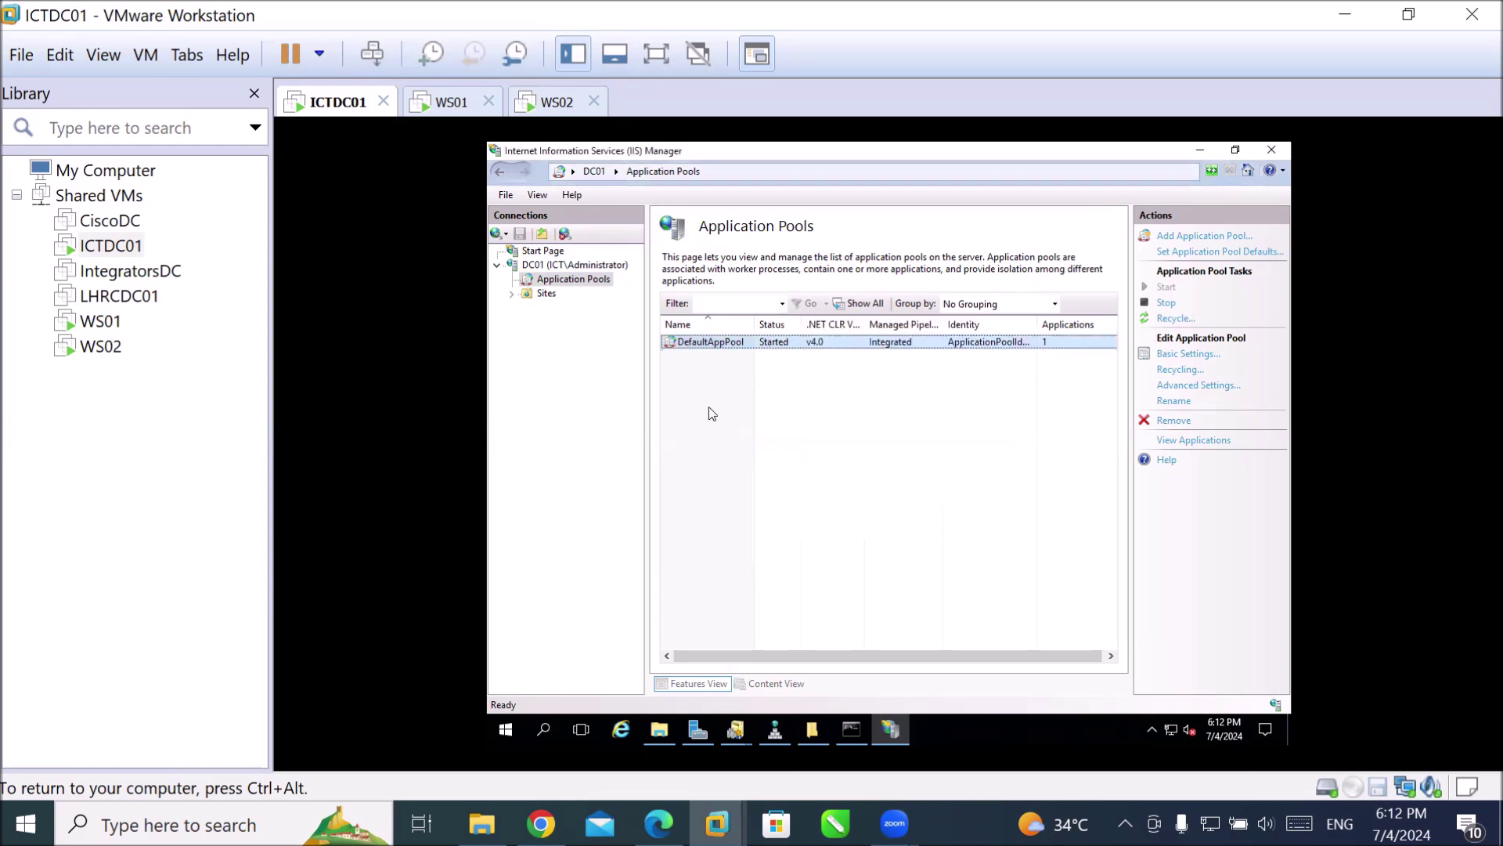
Expand Sites, select Default Web Site, and choose its Default Document feature.
click(538, 296)
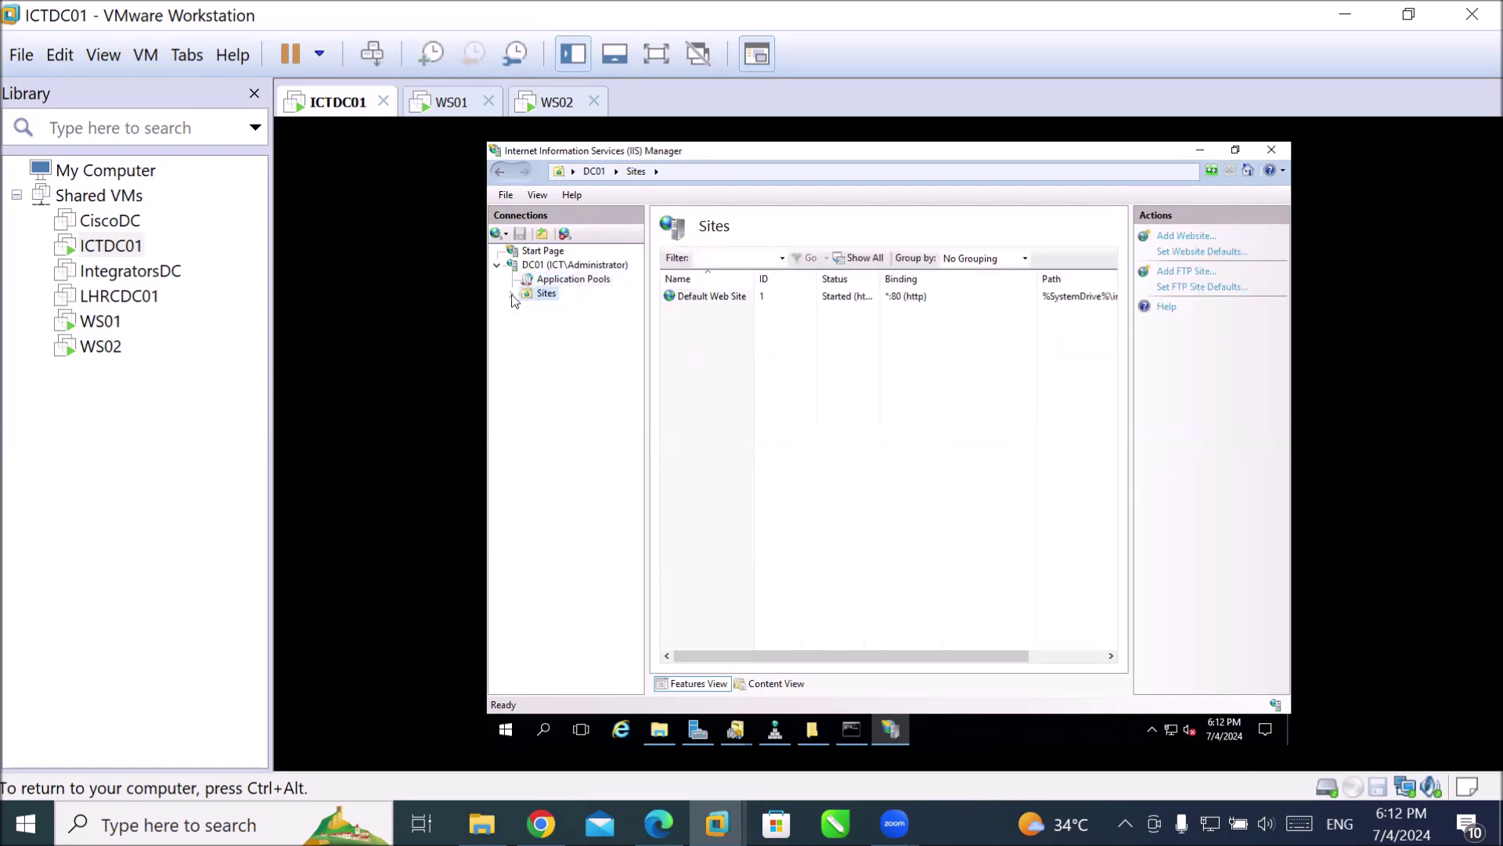
click(513, 294)
click(569, 311)
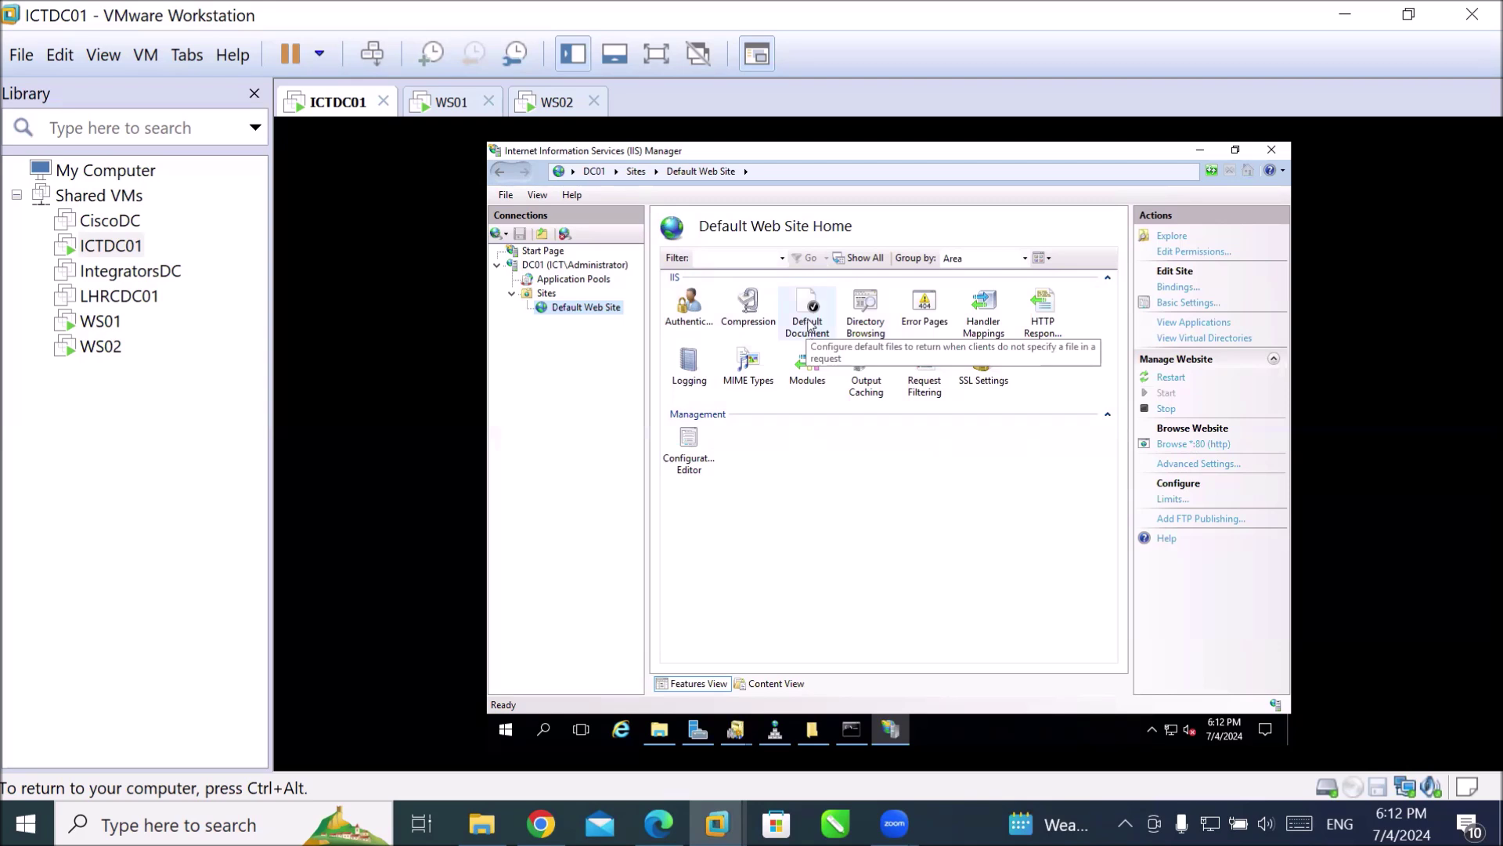
click(810, 327)
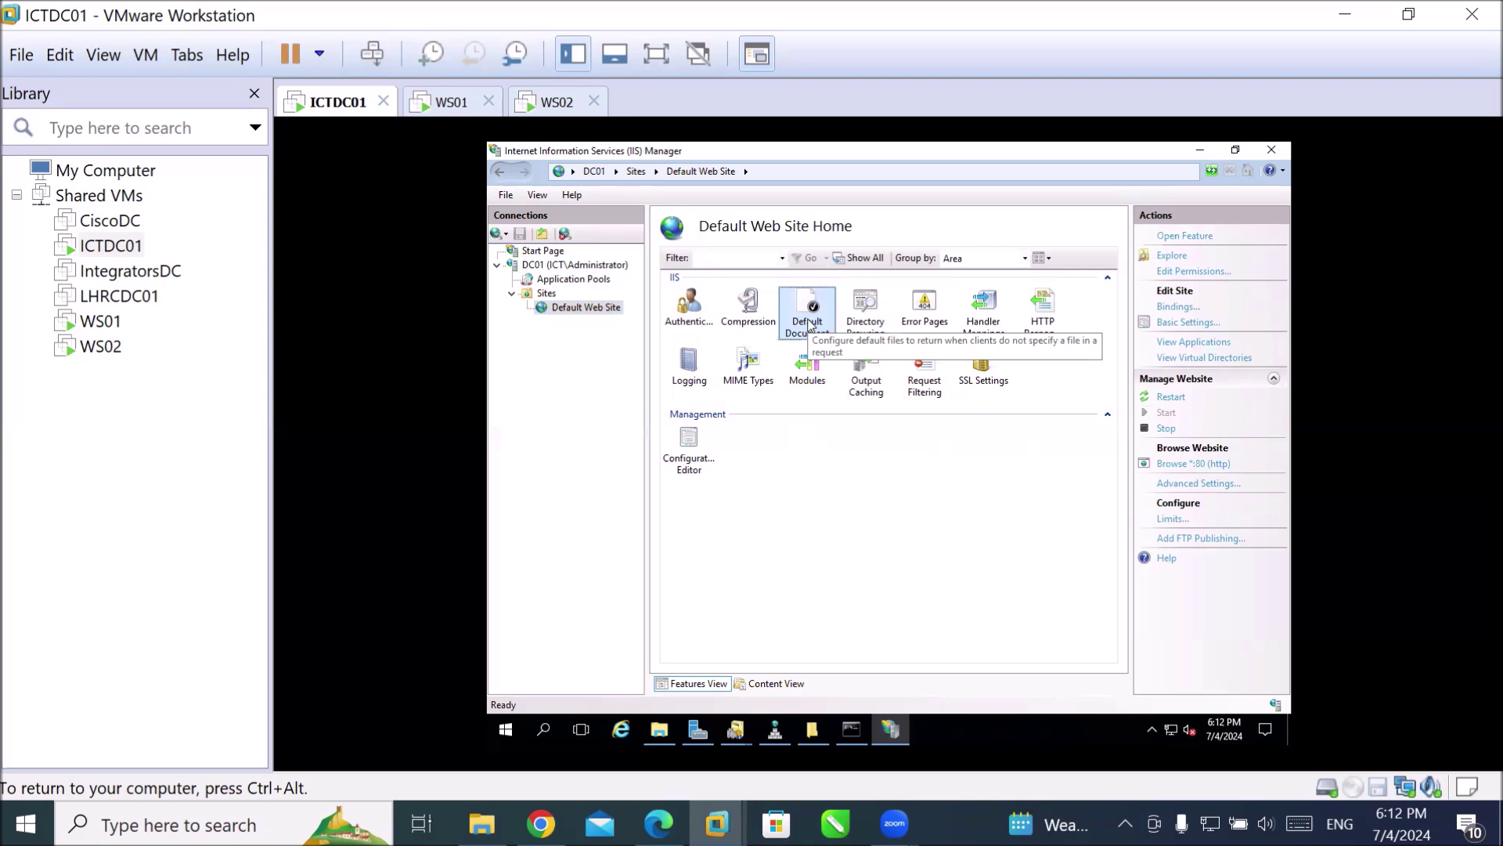
double_click(809, 325)
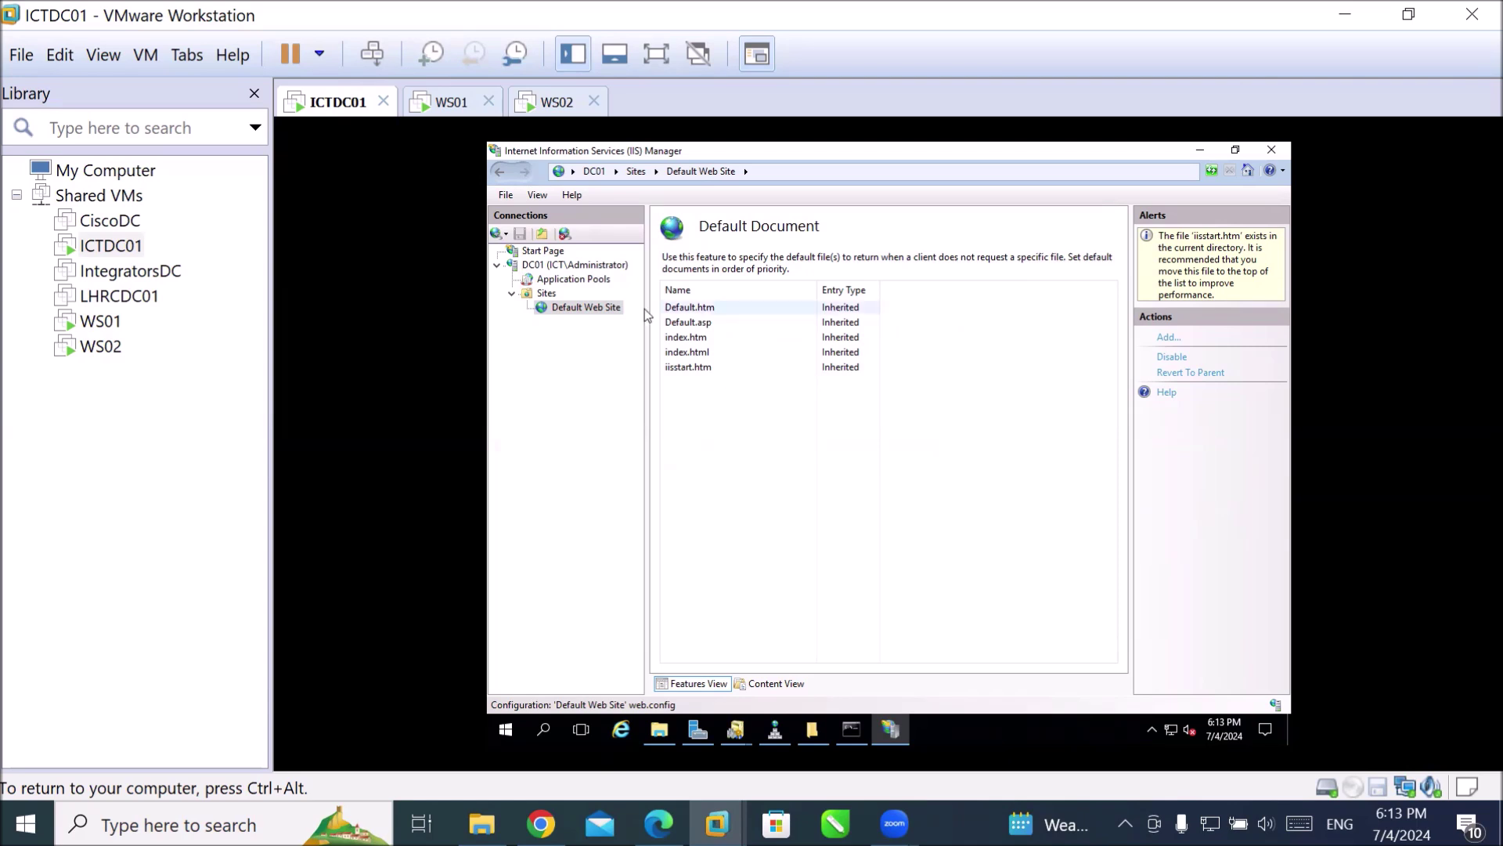
click(679, 312)
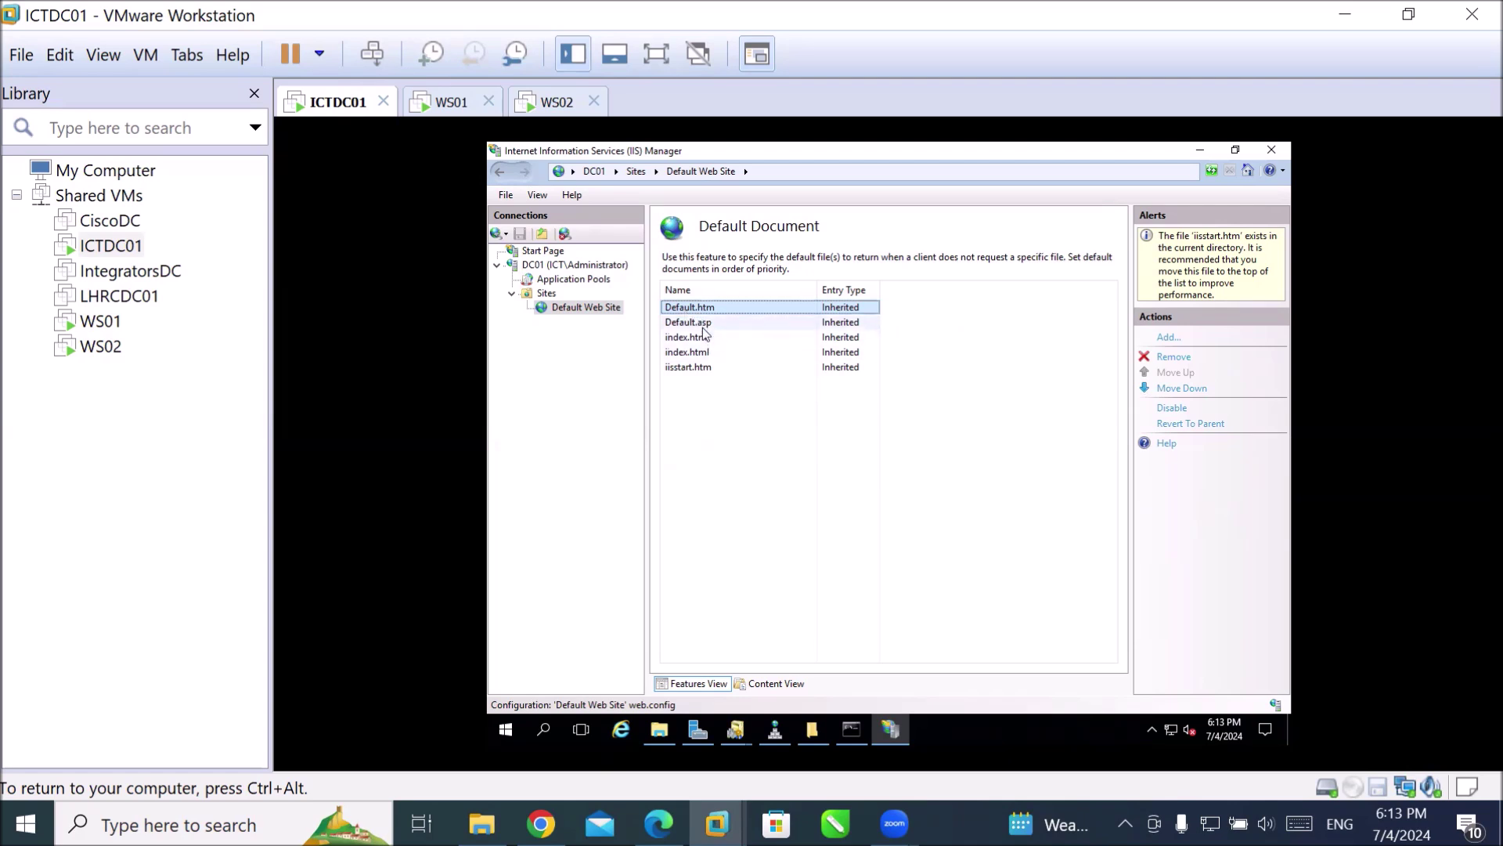
click(704, 328)
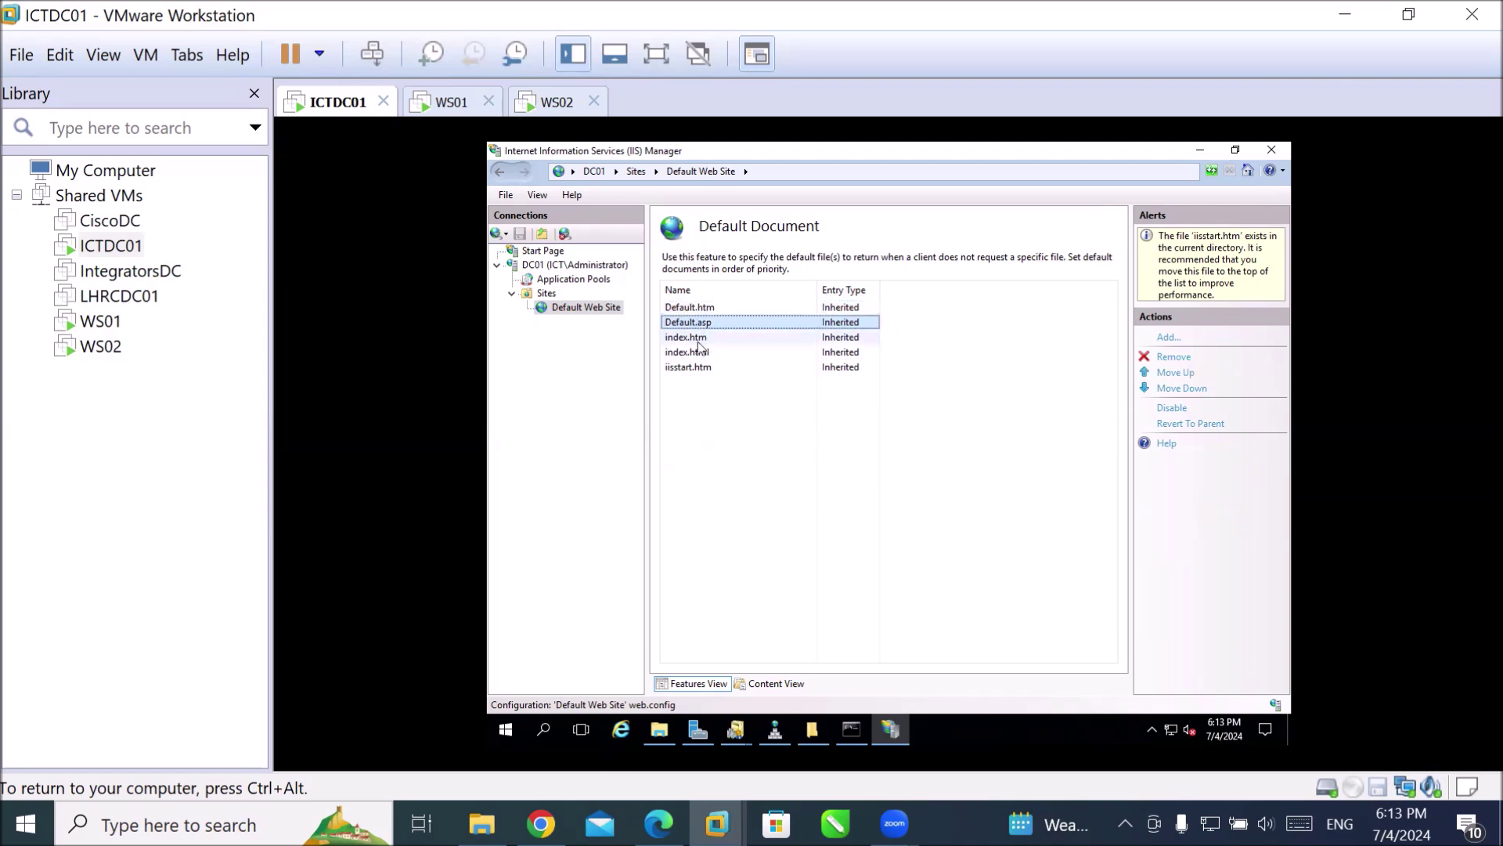
click(691, 342)
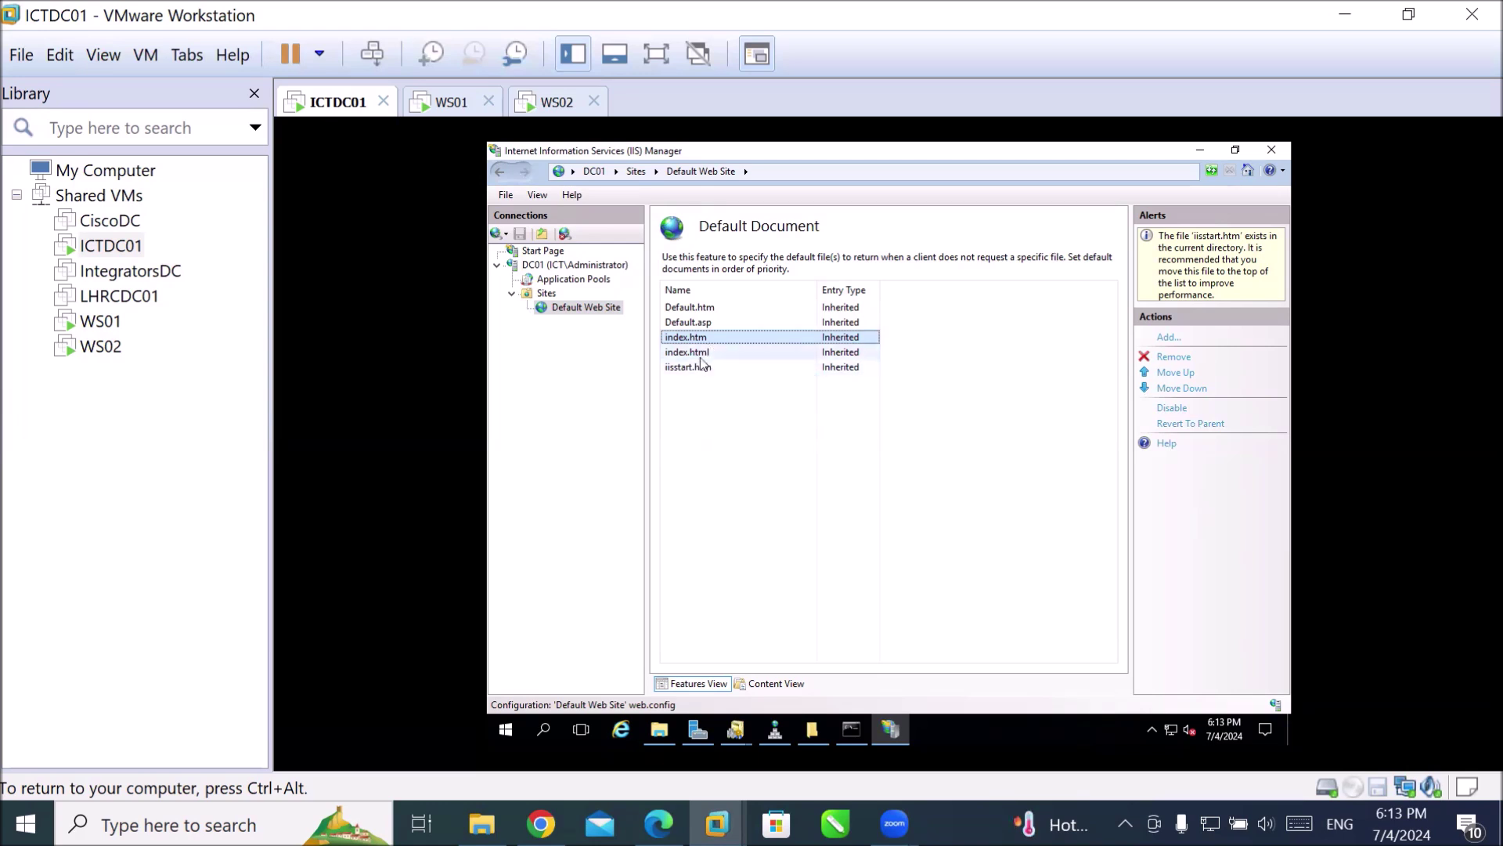
click(703, 353)
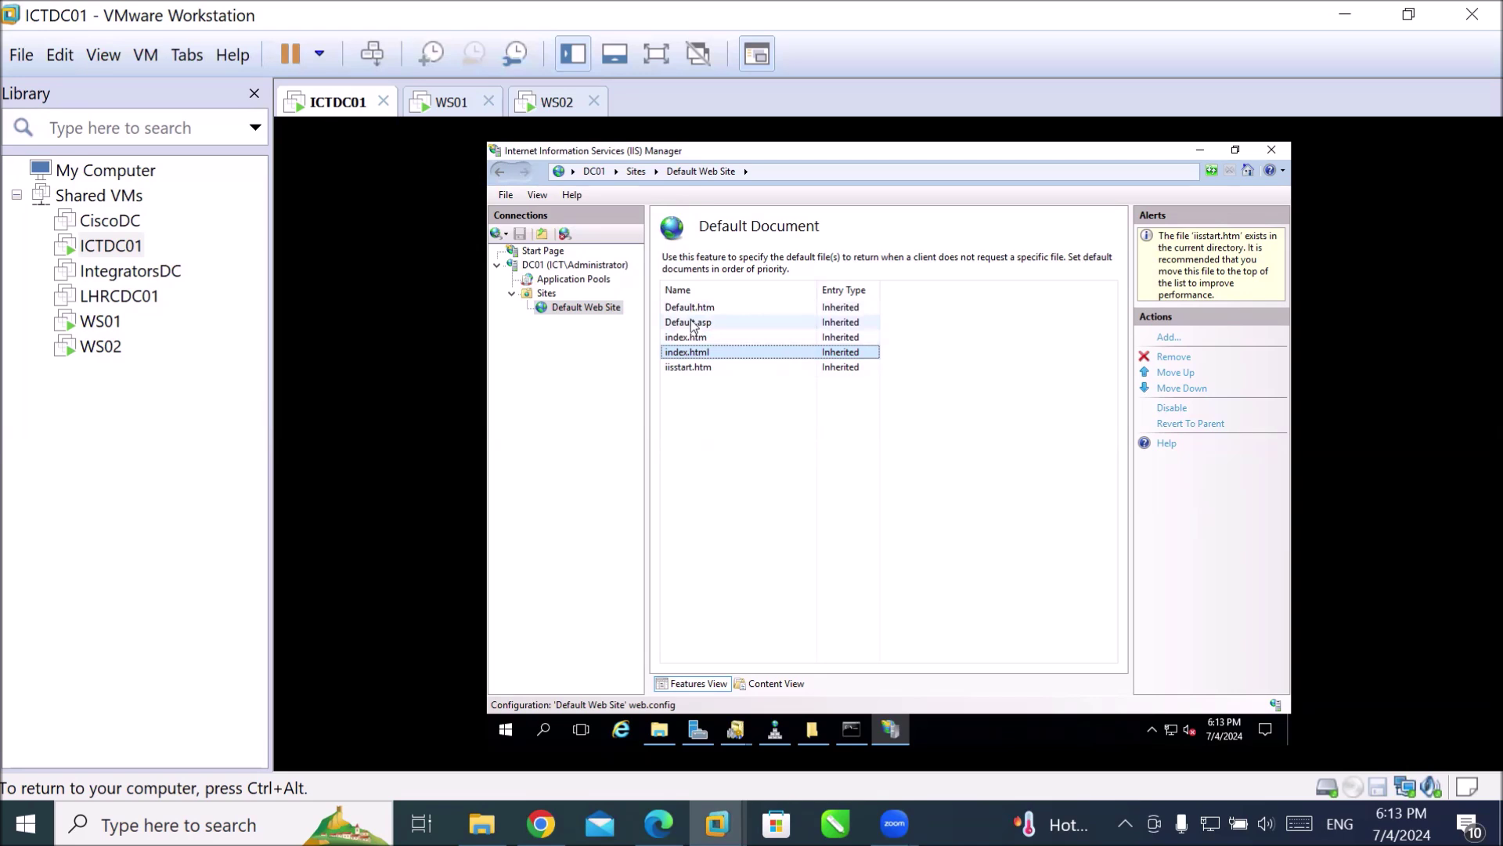
click(686, 367)
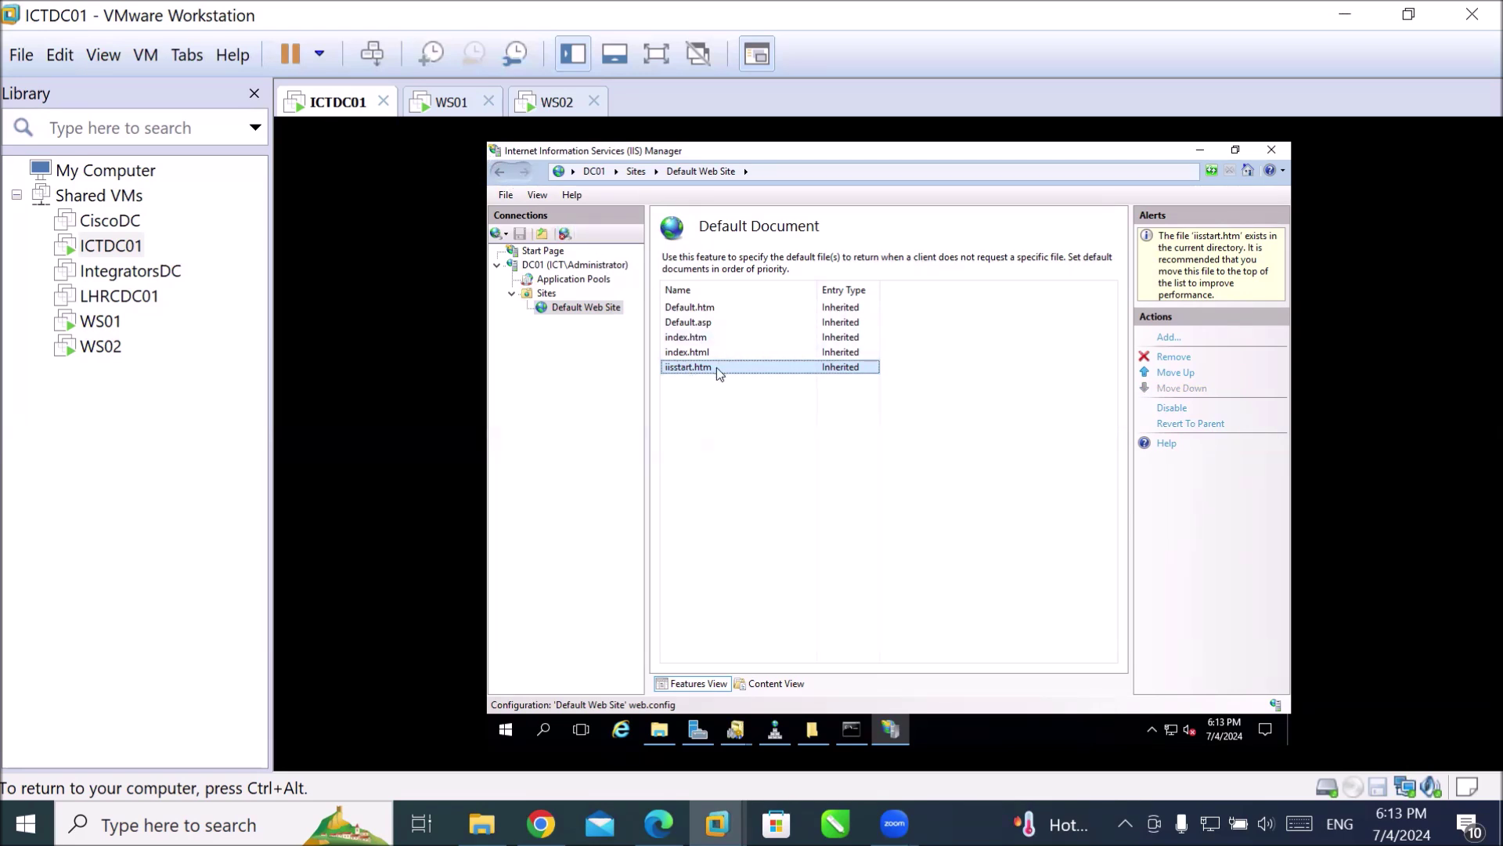
click(584, 310)
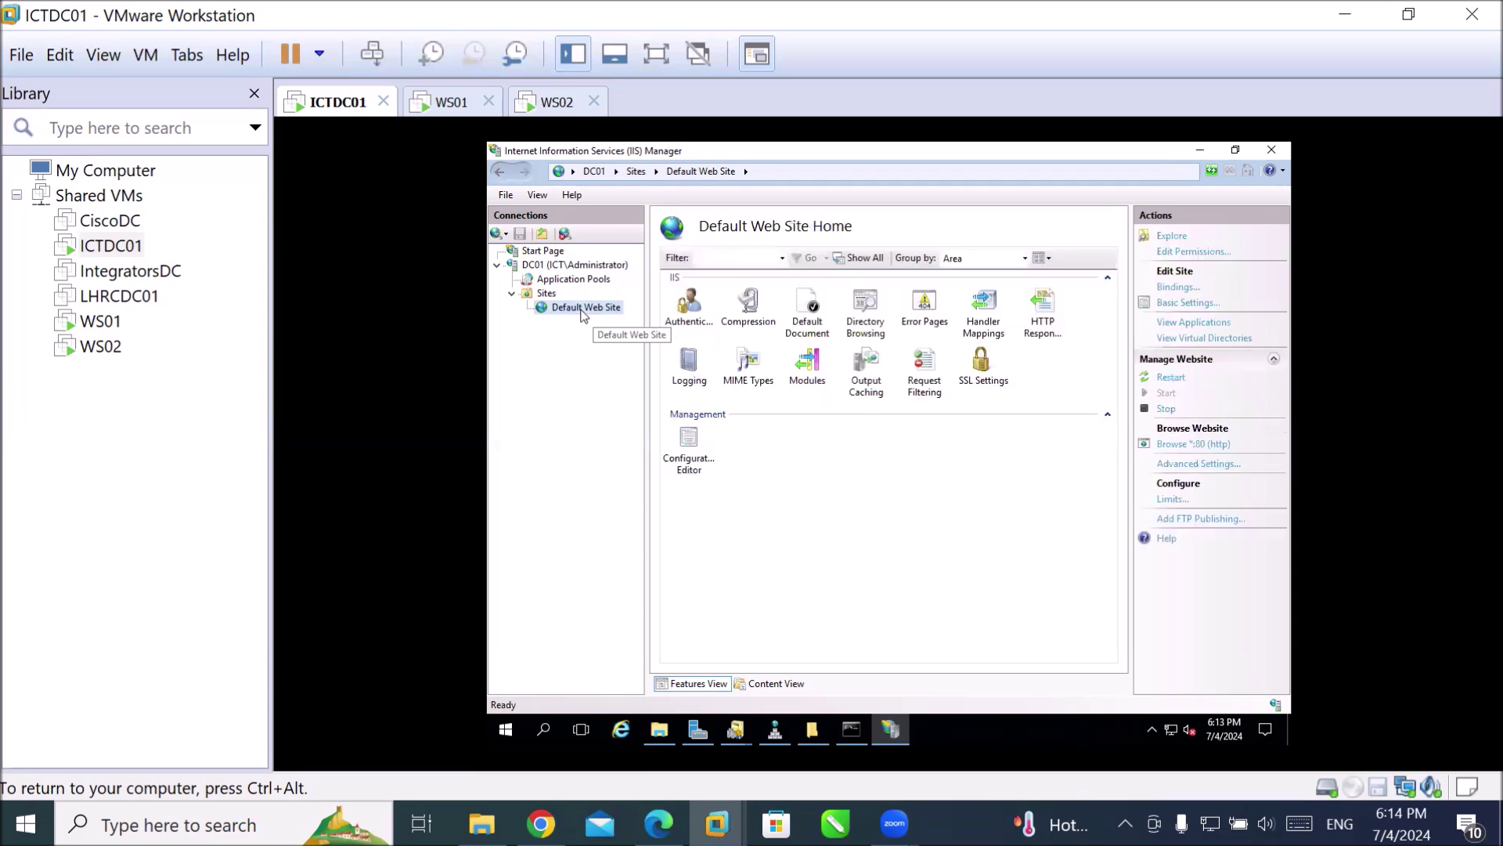
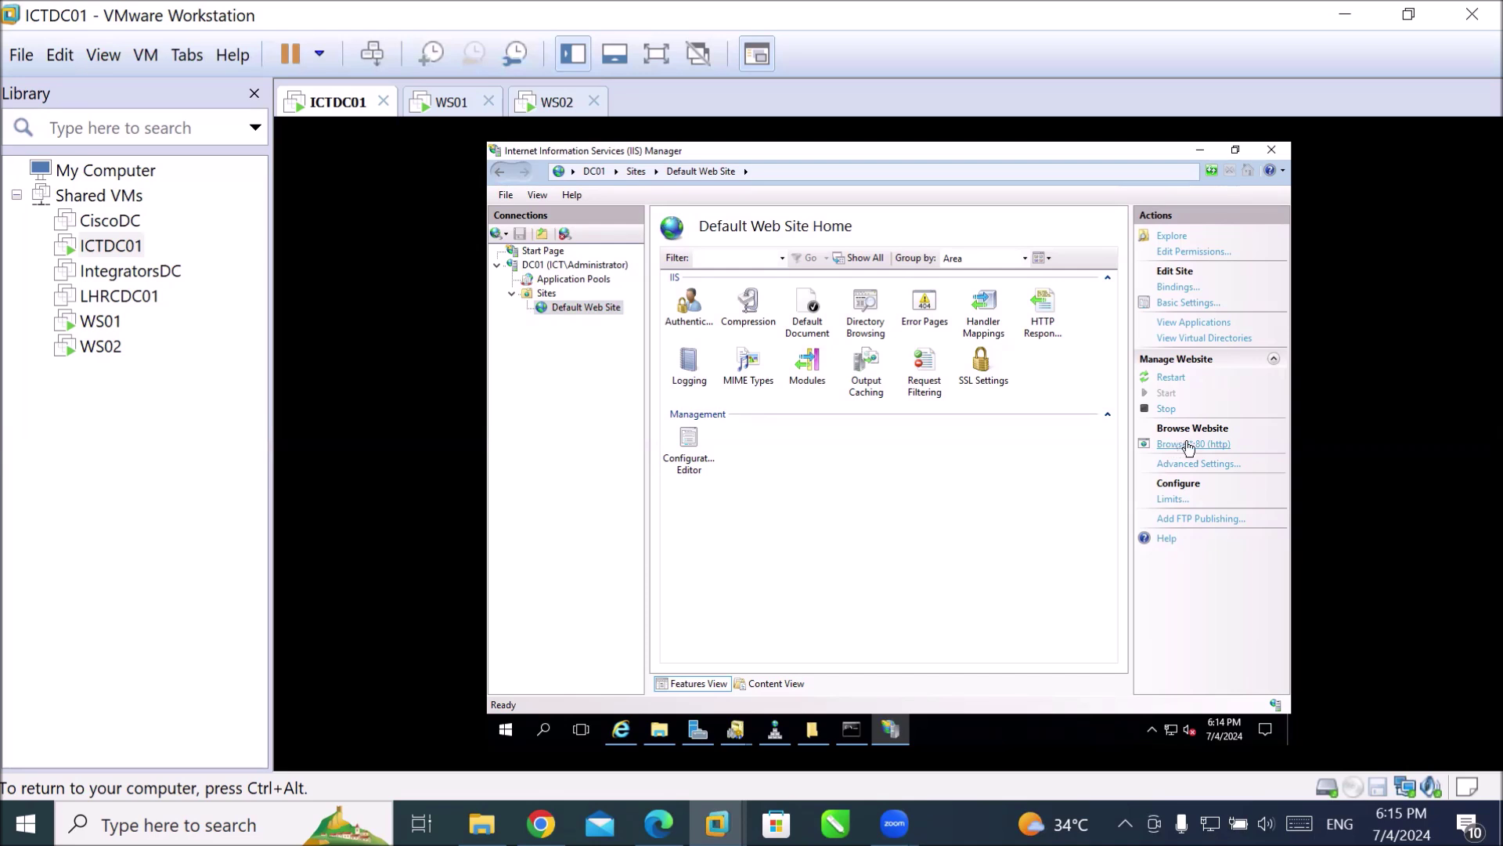
Browse the default website on port 80, then close the browser with all its tabs.
click(1190, 446)
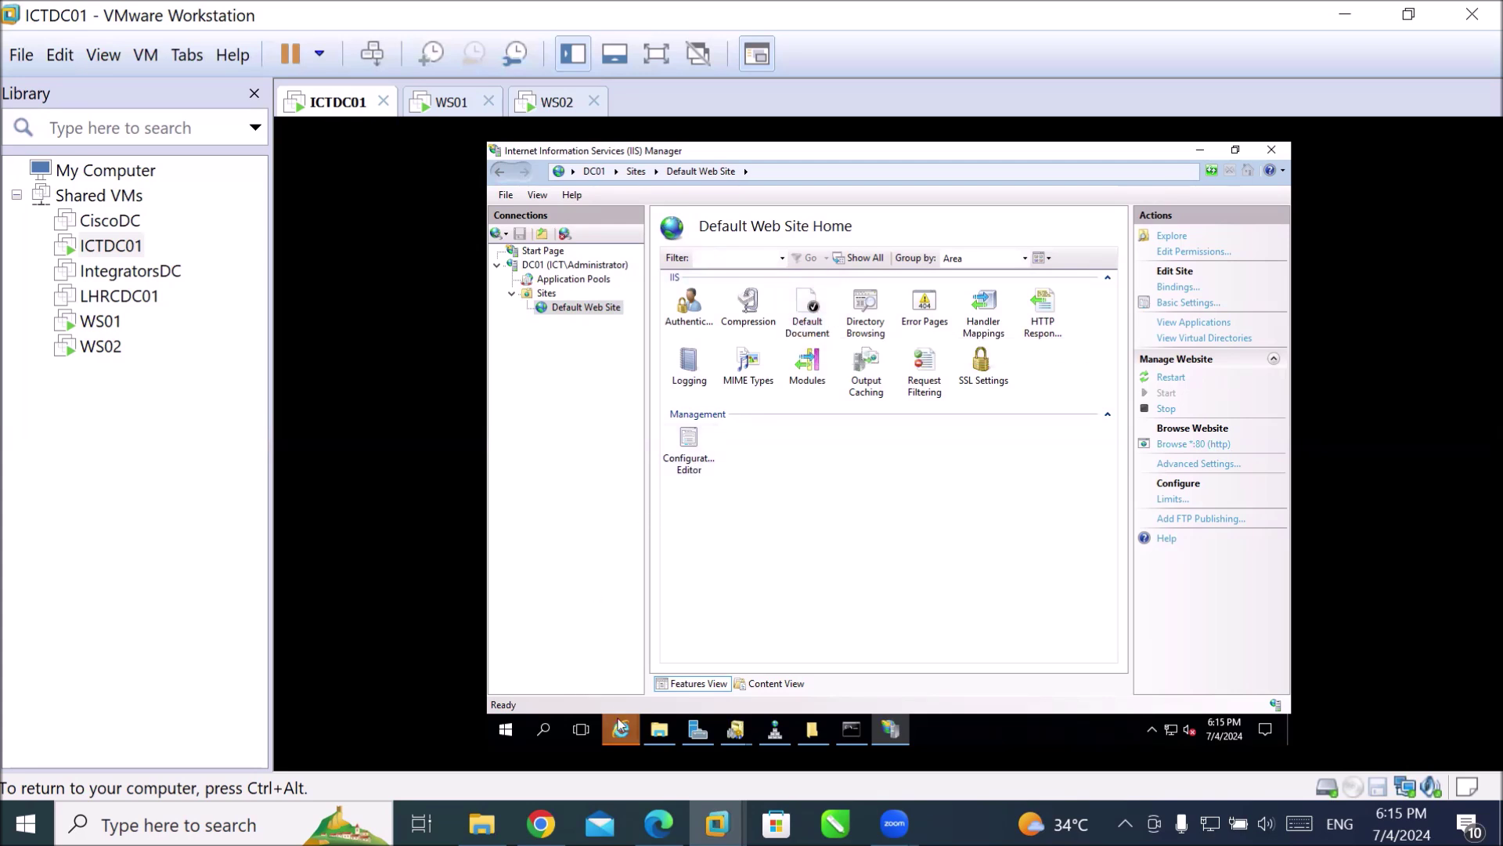
mouse_move(623, 732)
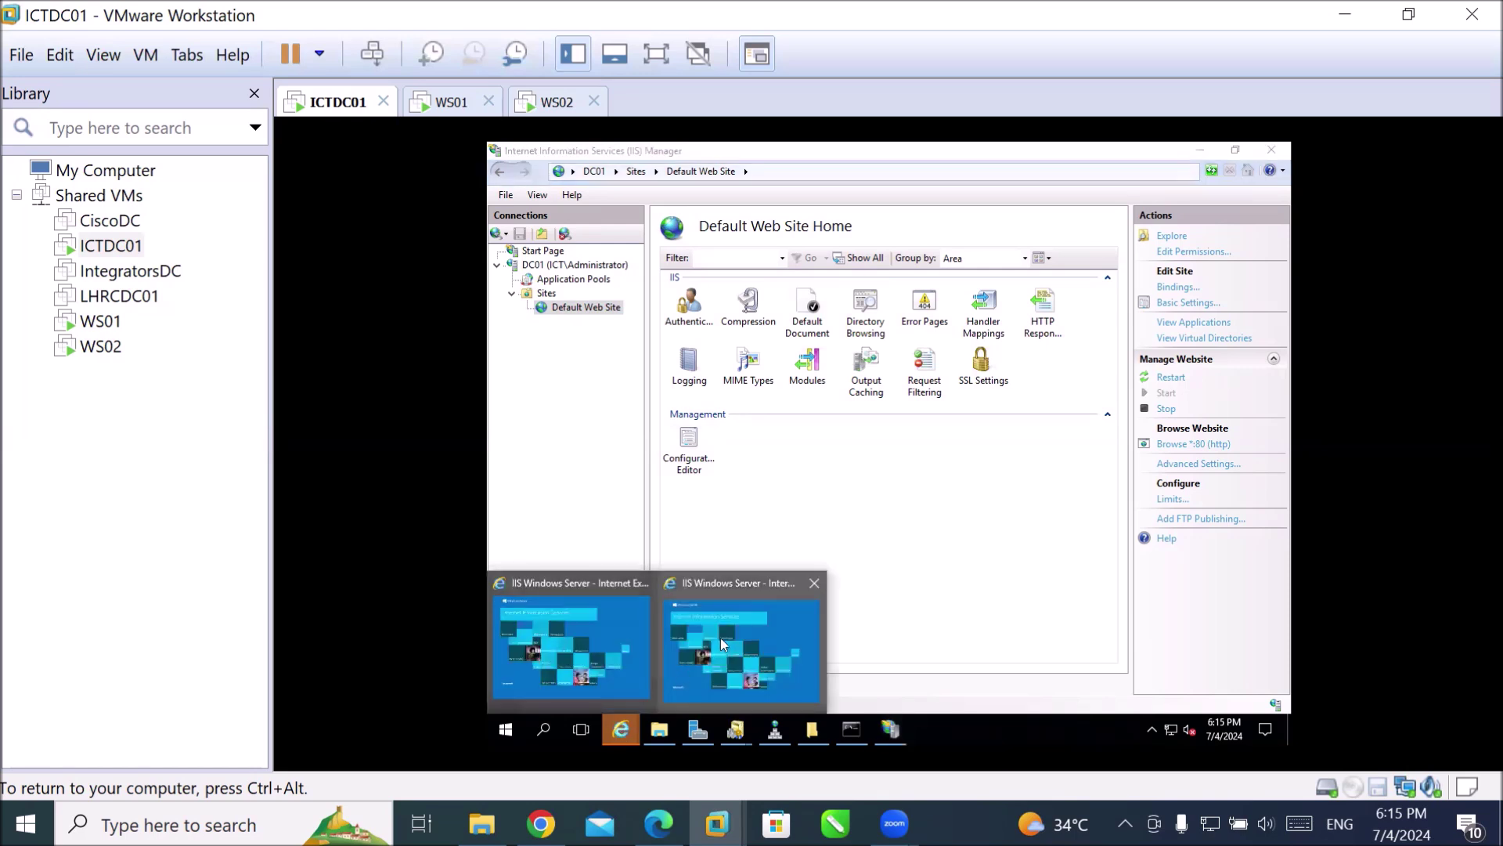
click(725, 644)
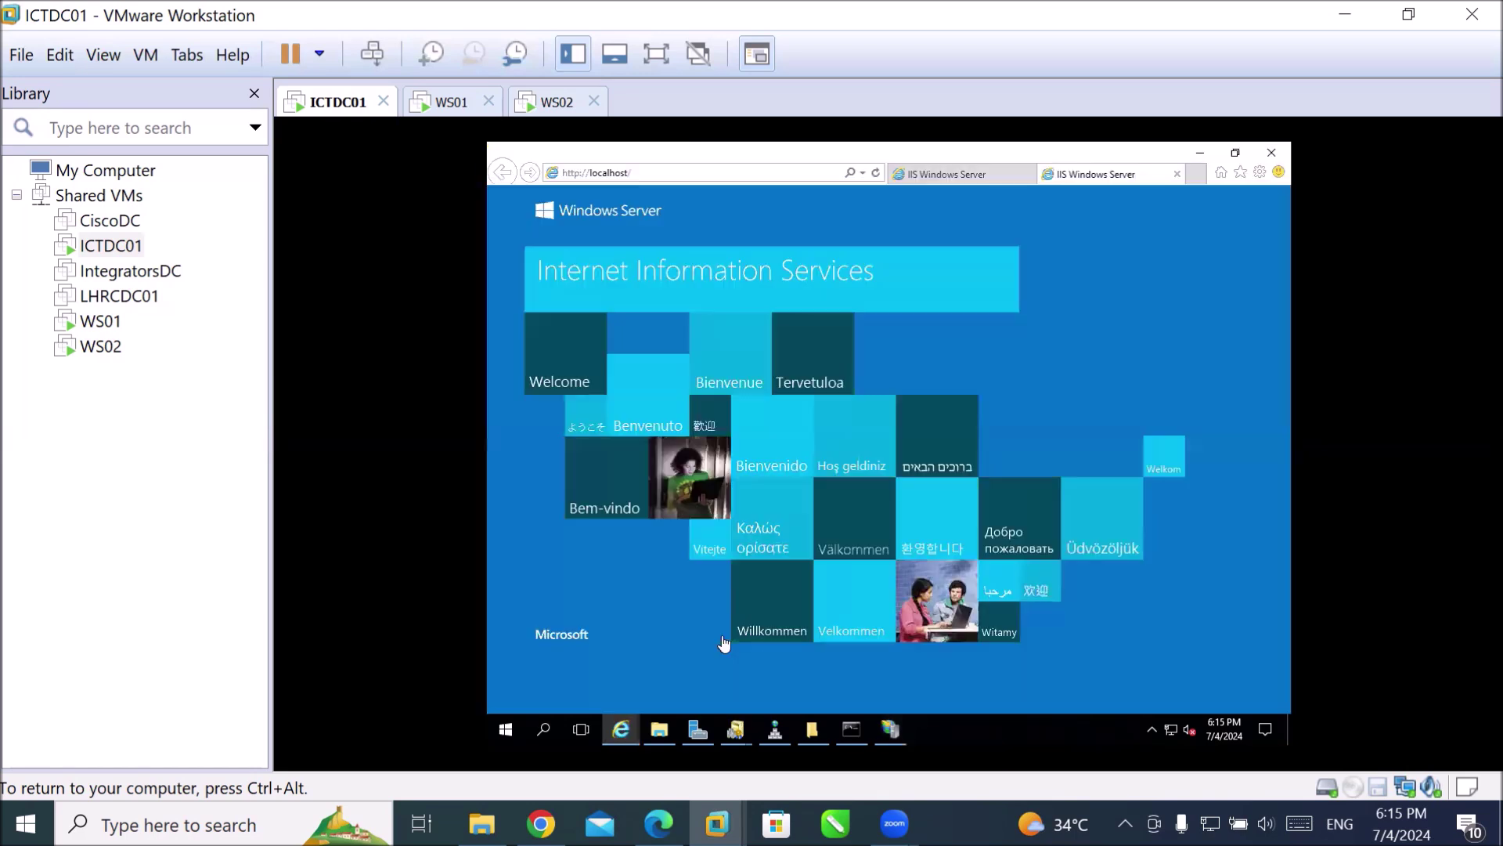
click(1272, 157)
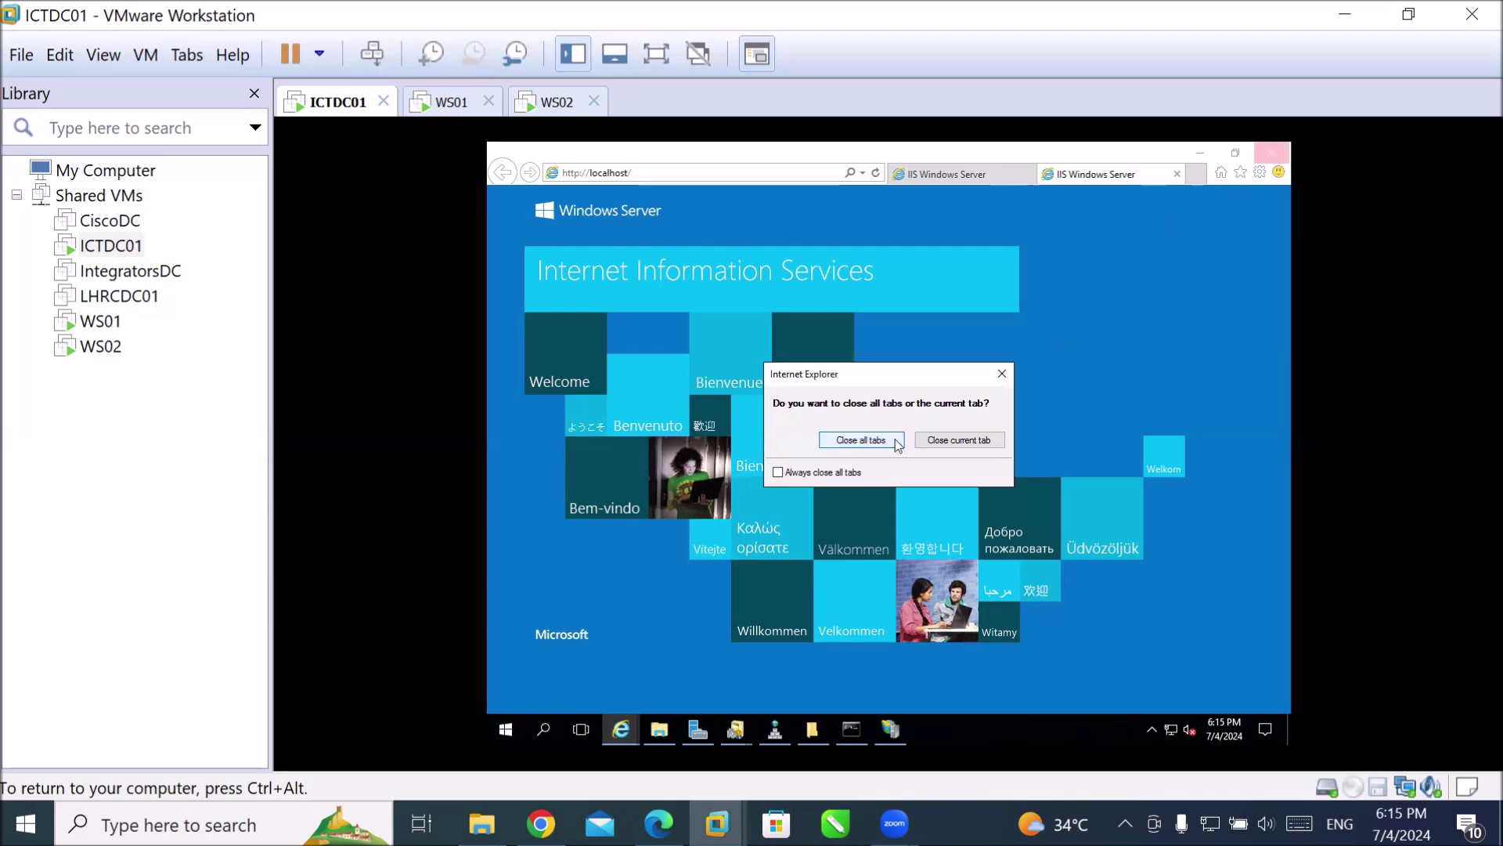
click(893, 444)
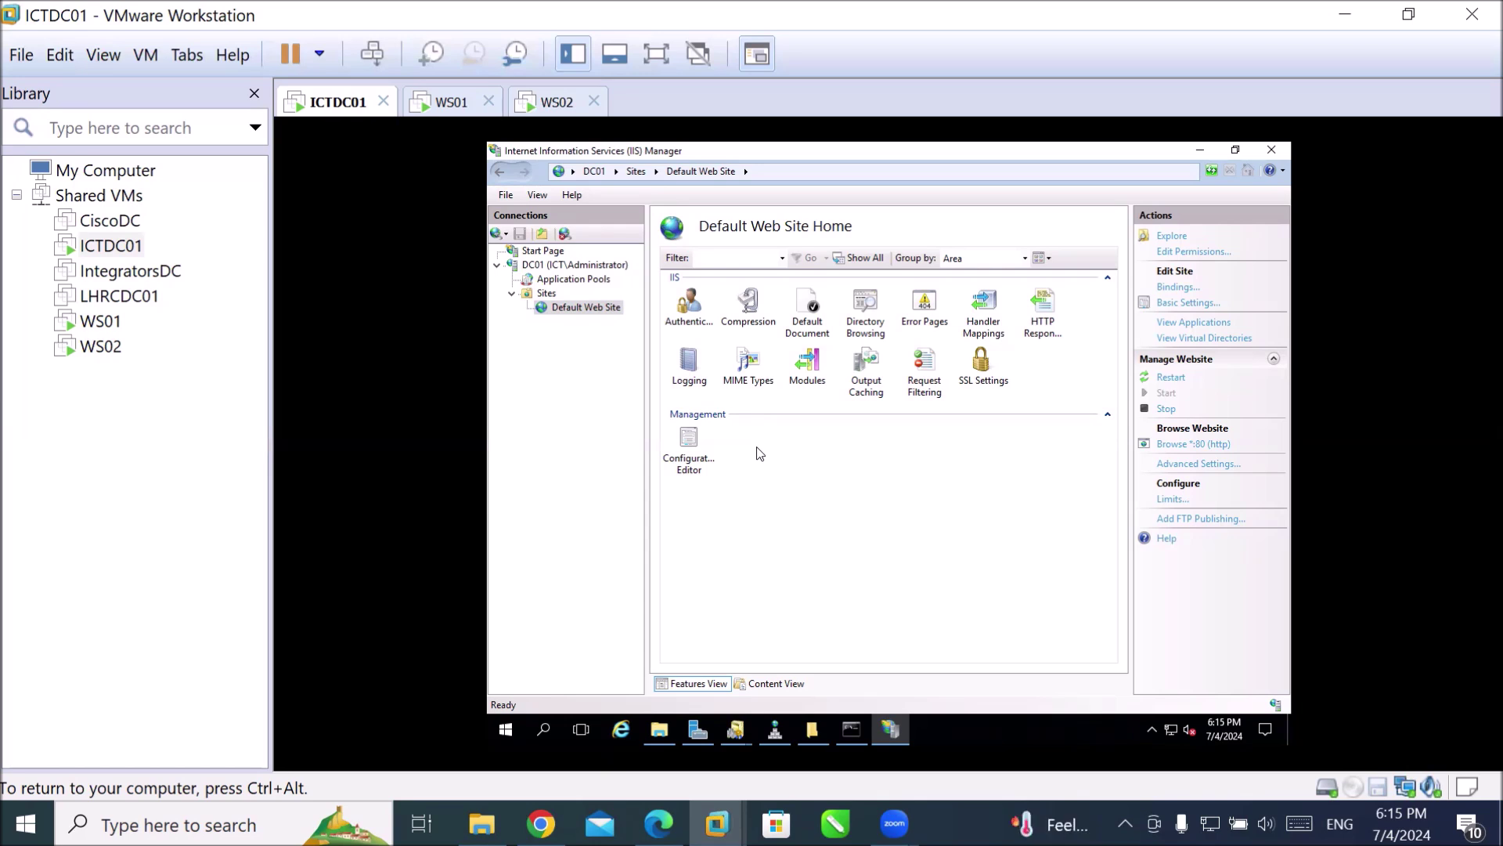
Open Default Document and review the Default.htm, Default.asp, index.htm and index.html entries.
double_click(798, 313)
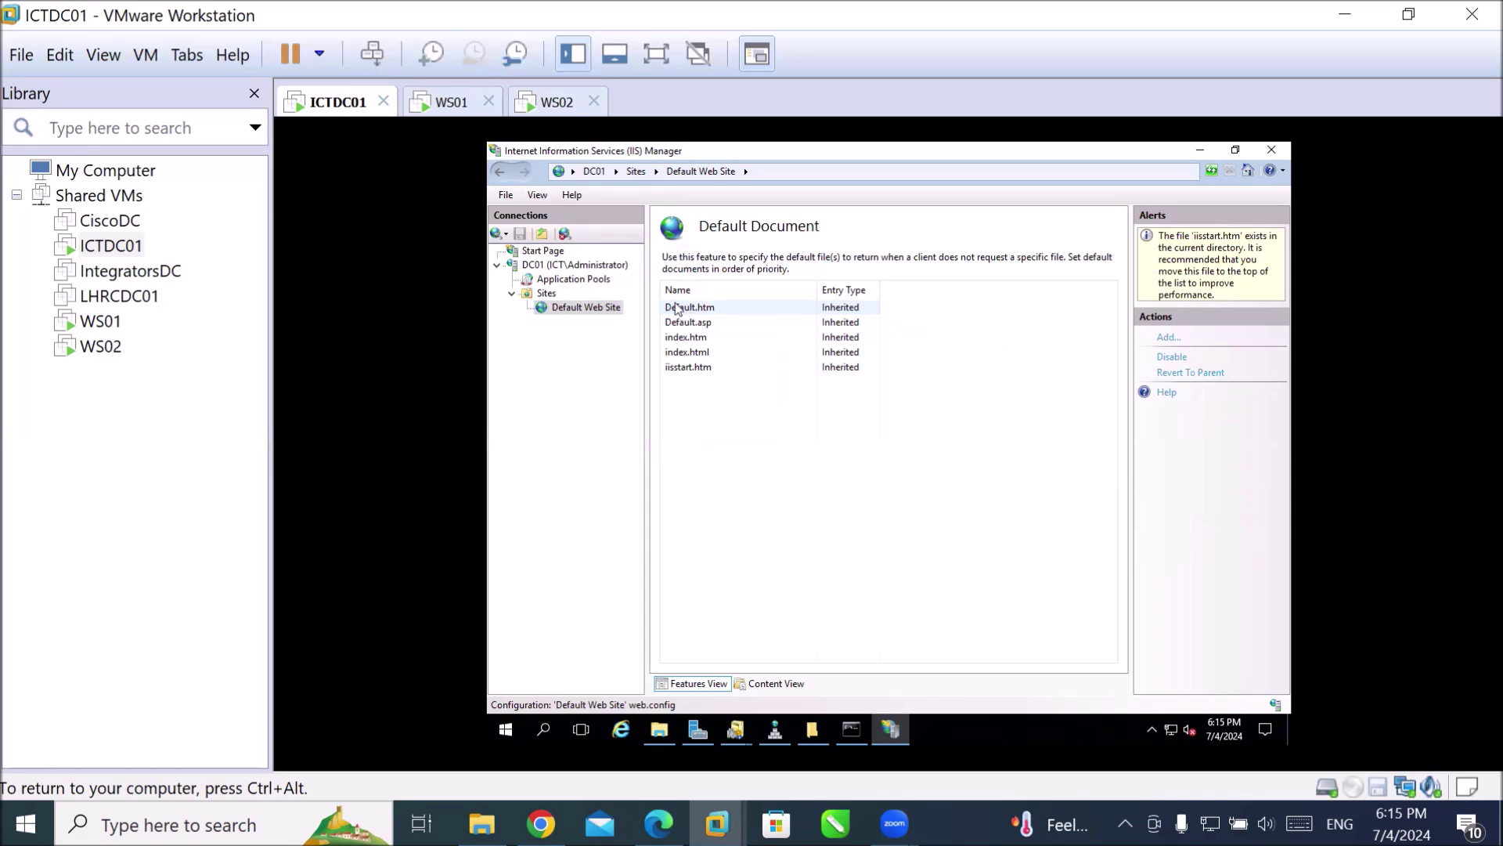
click(678, 309)
click(689, 324)
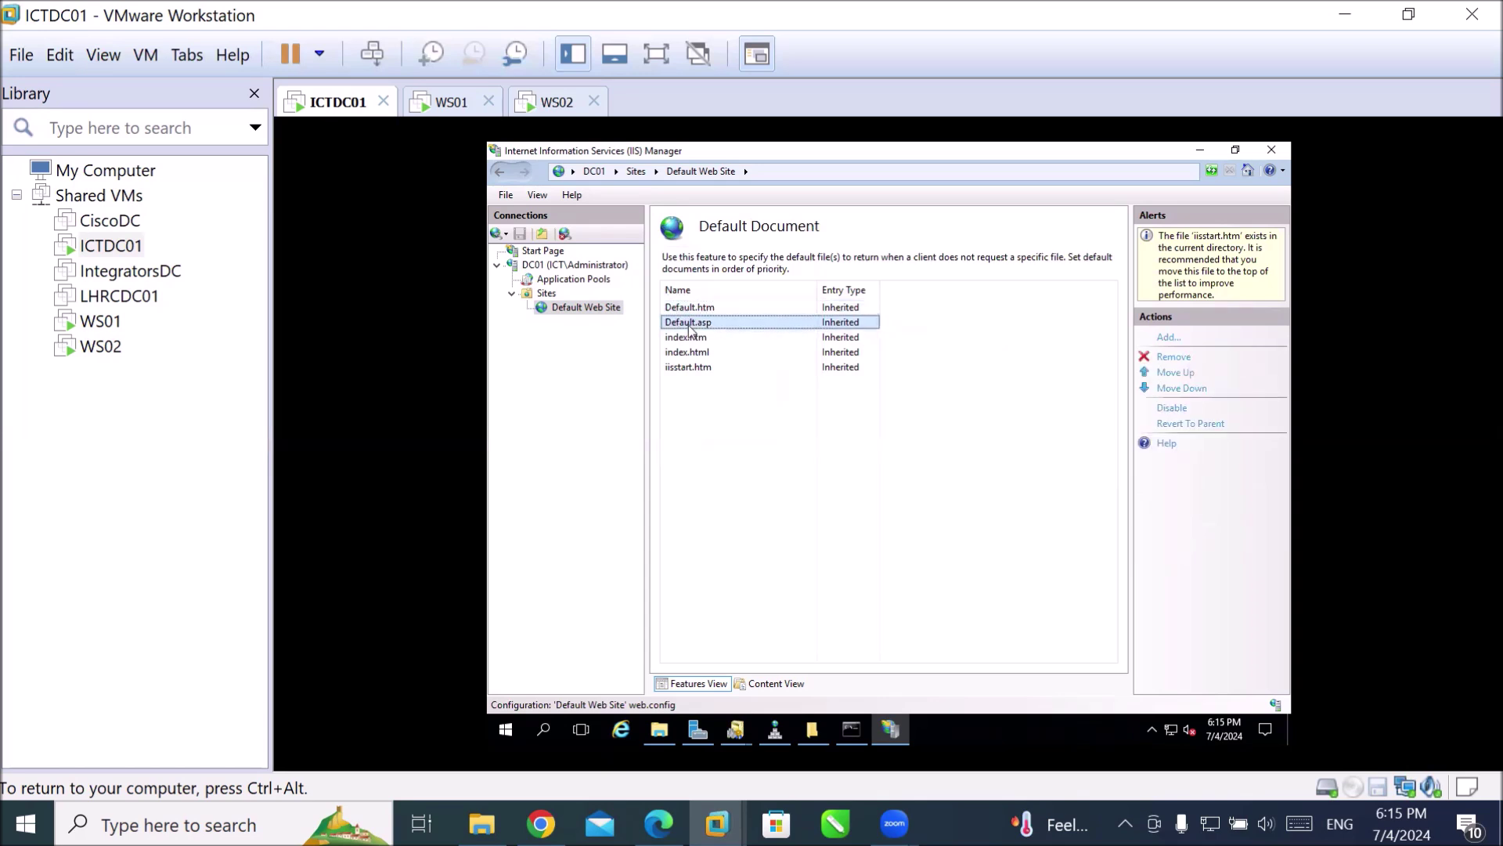
click(693, 338)
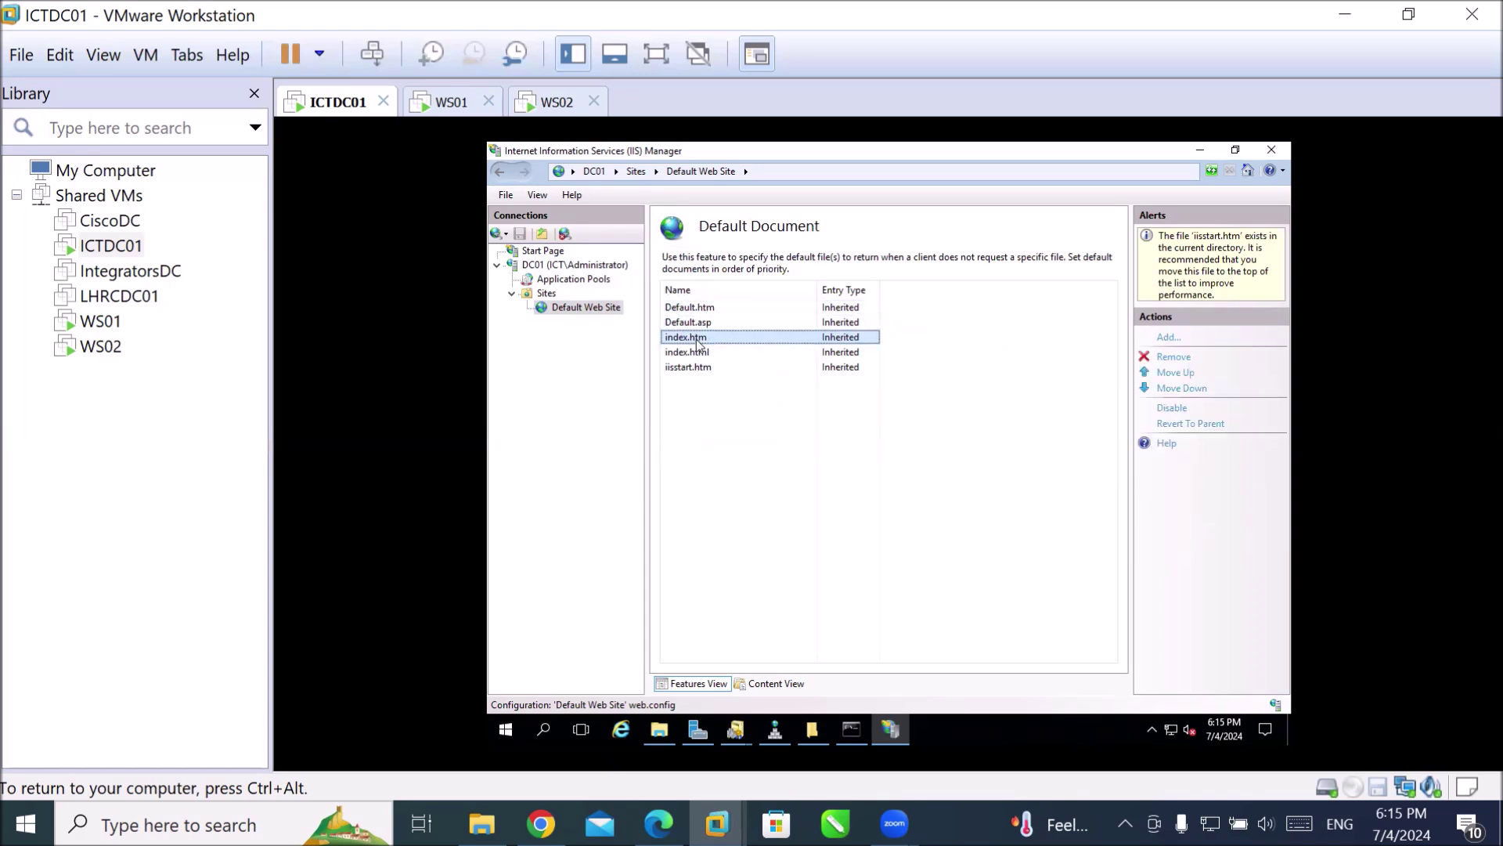
click(691, 354)
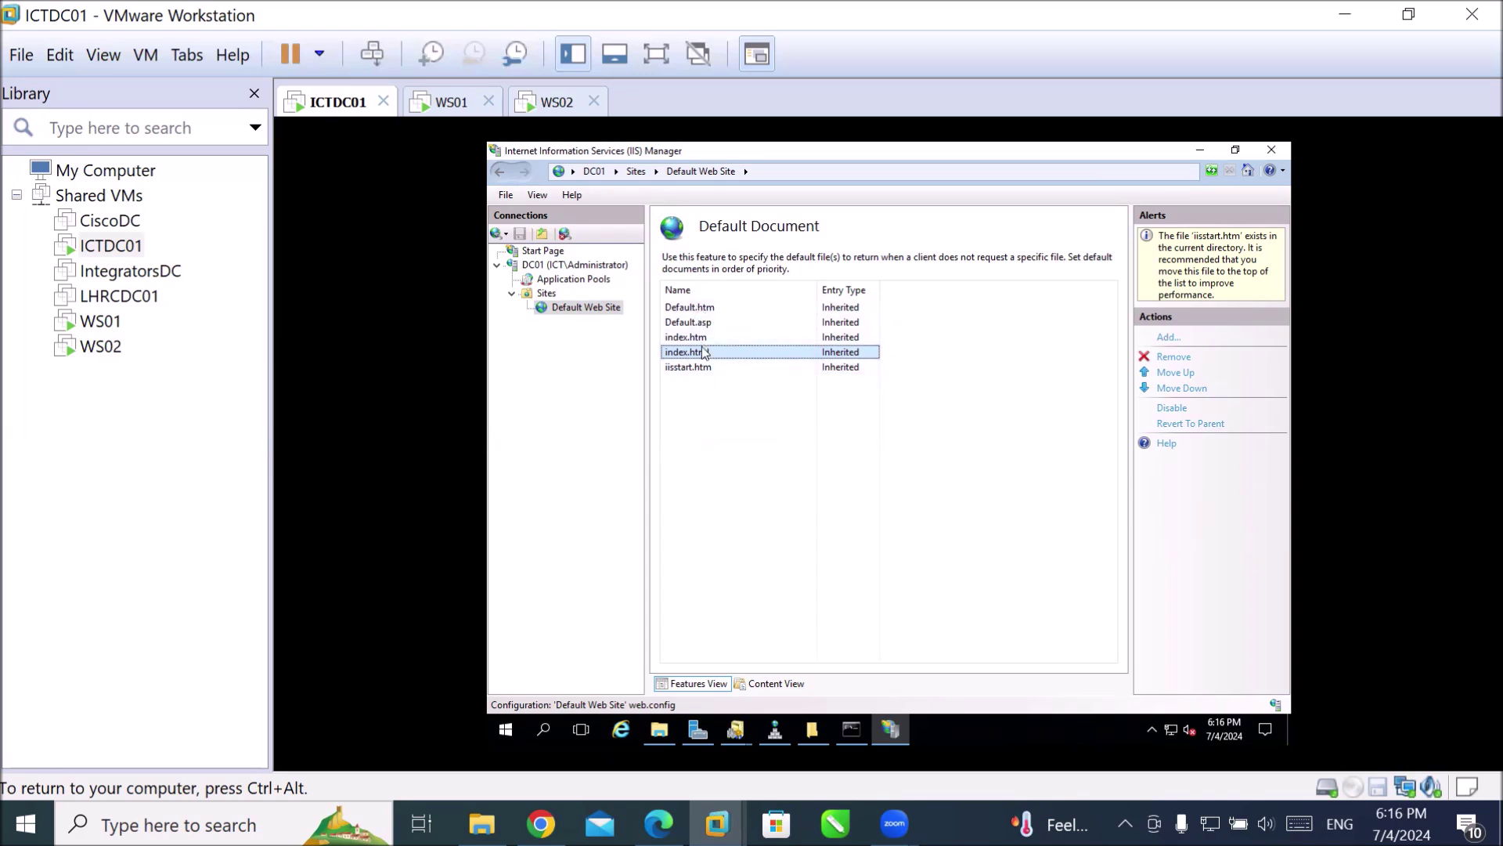
Add ict.html as a new default document at the top of the list.
click(1168, 339)
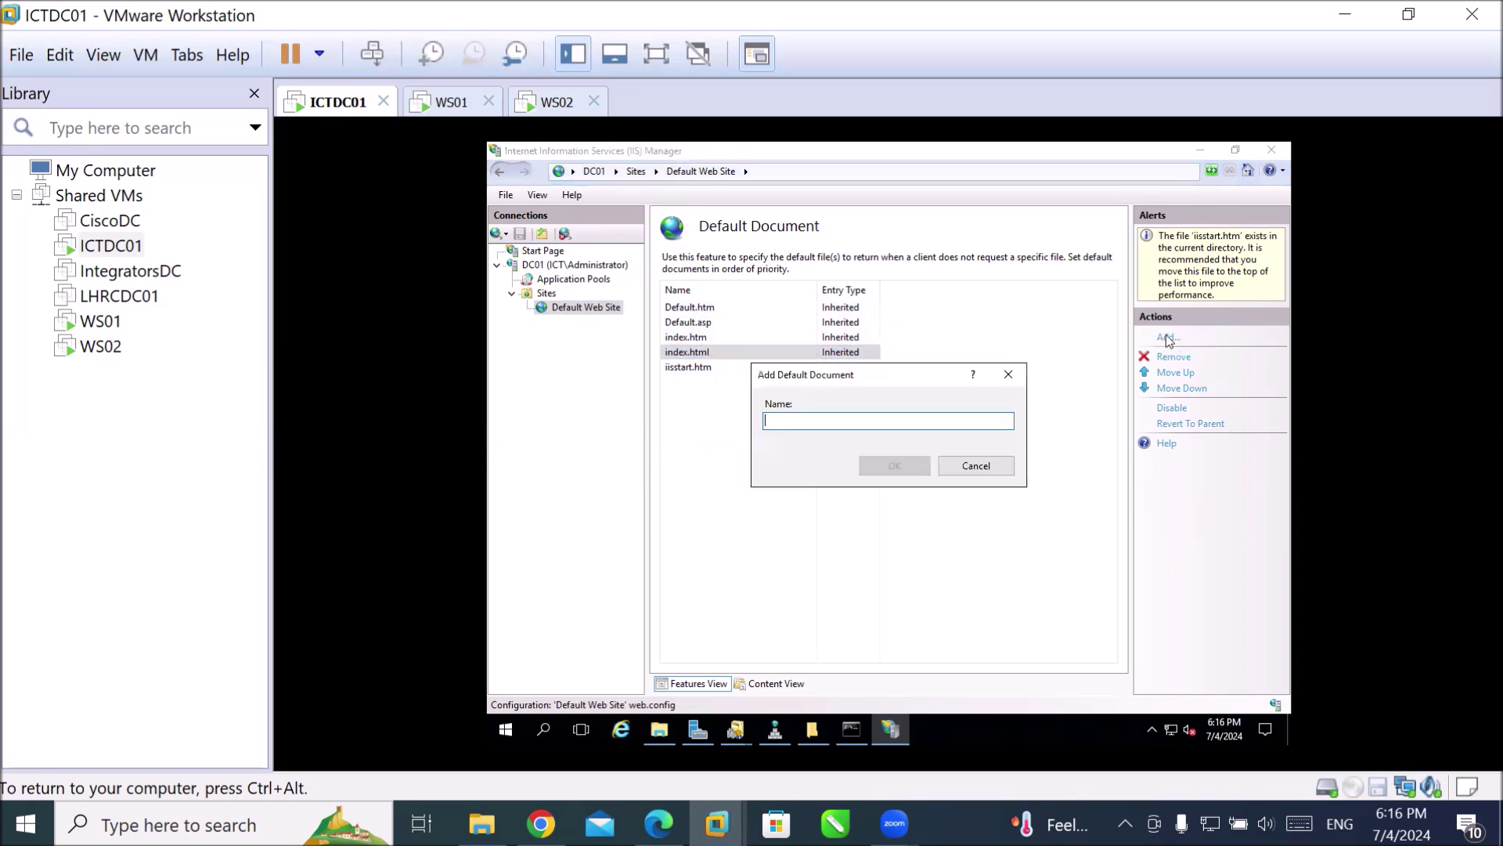
text(ict.html)
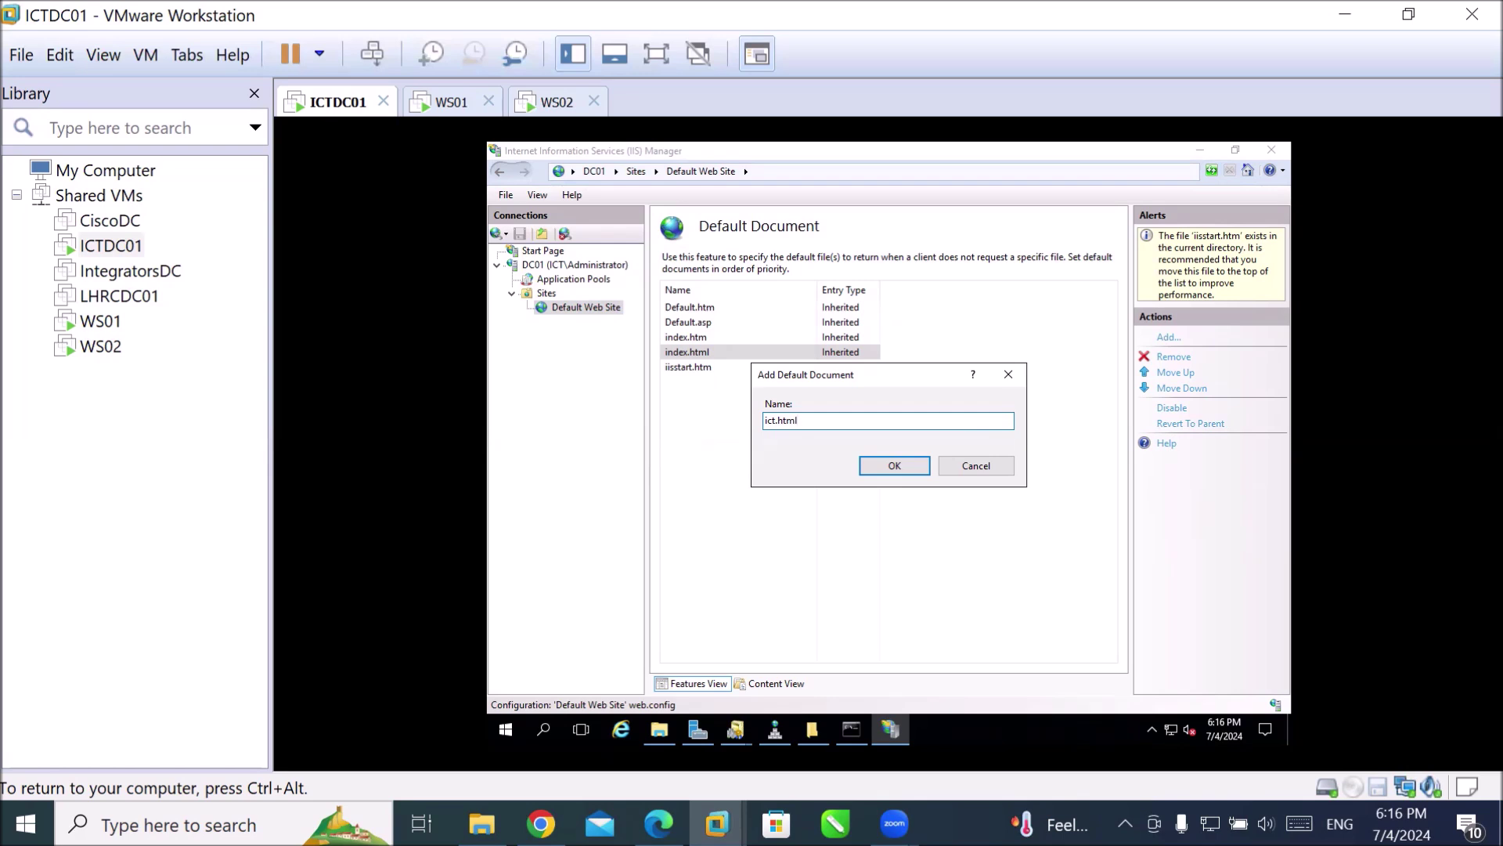
key(Return)
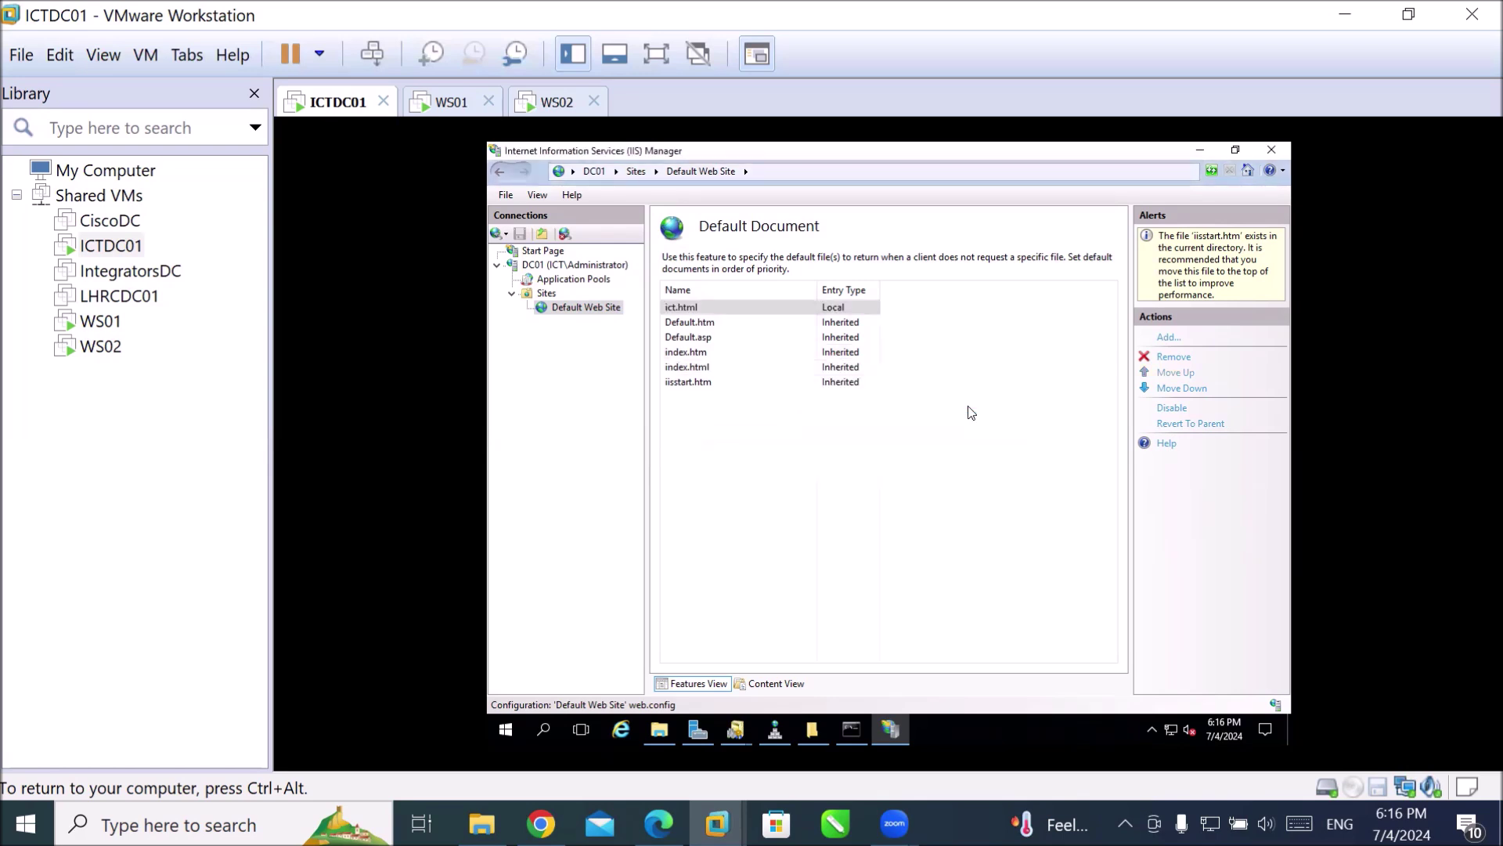
click(683, 308)
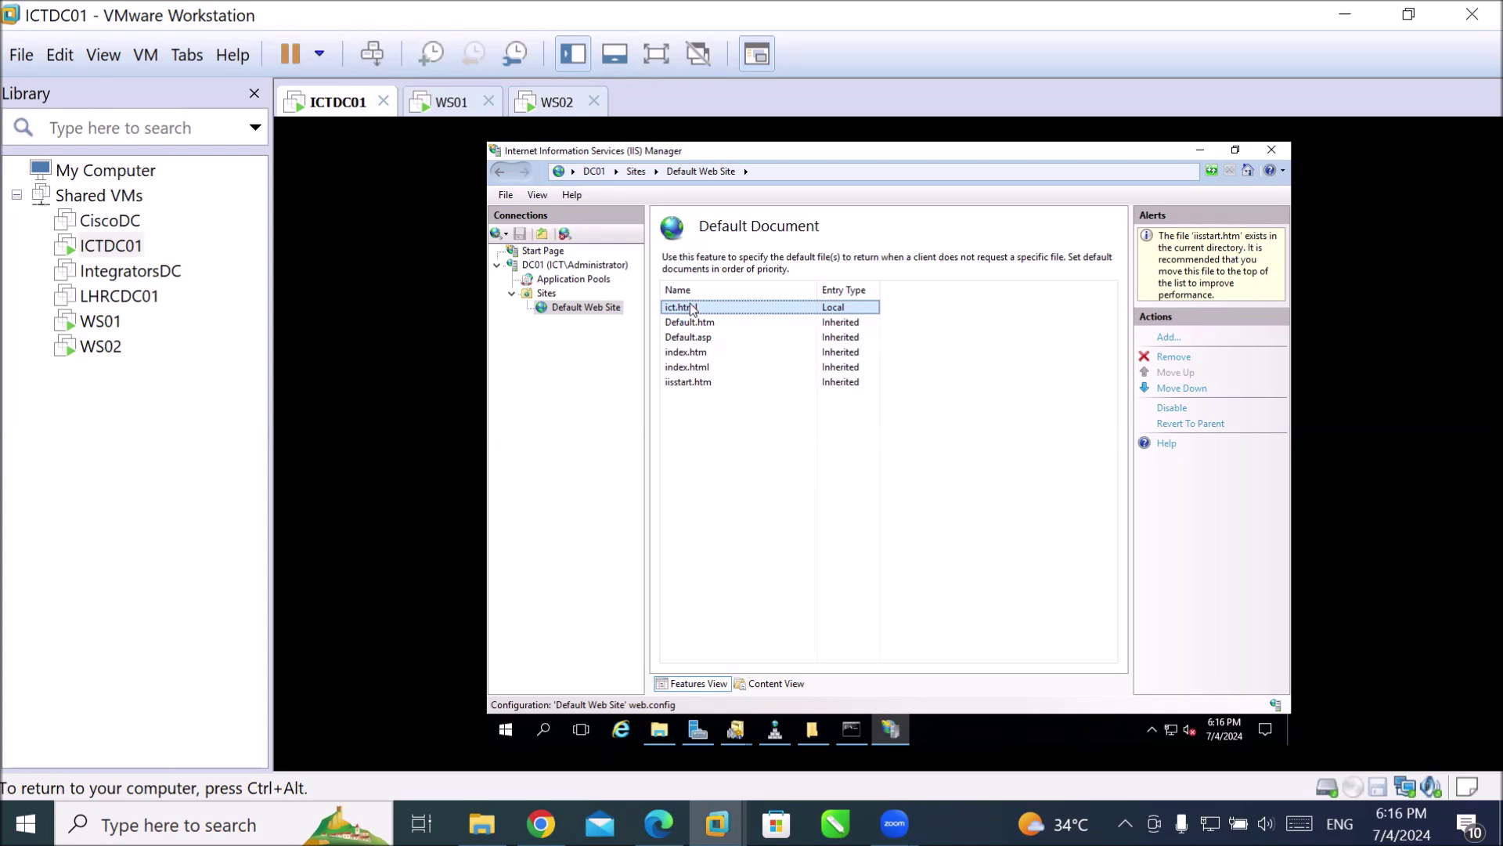
click(687, 370)
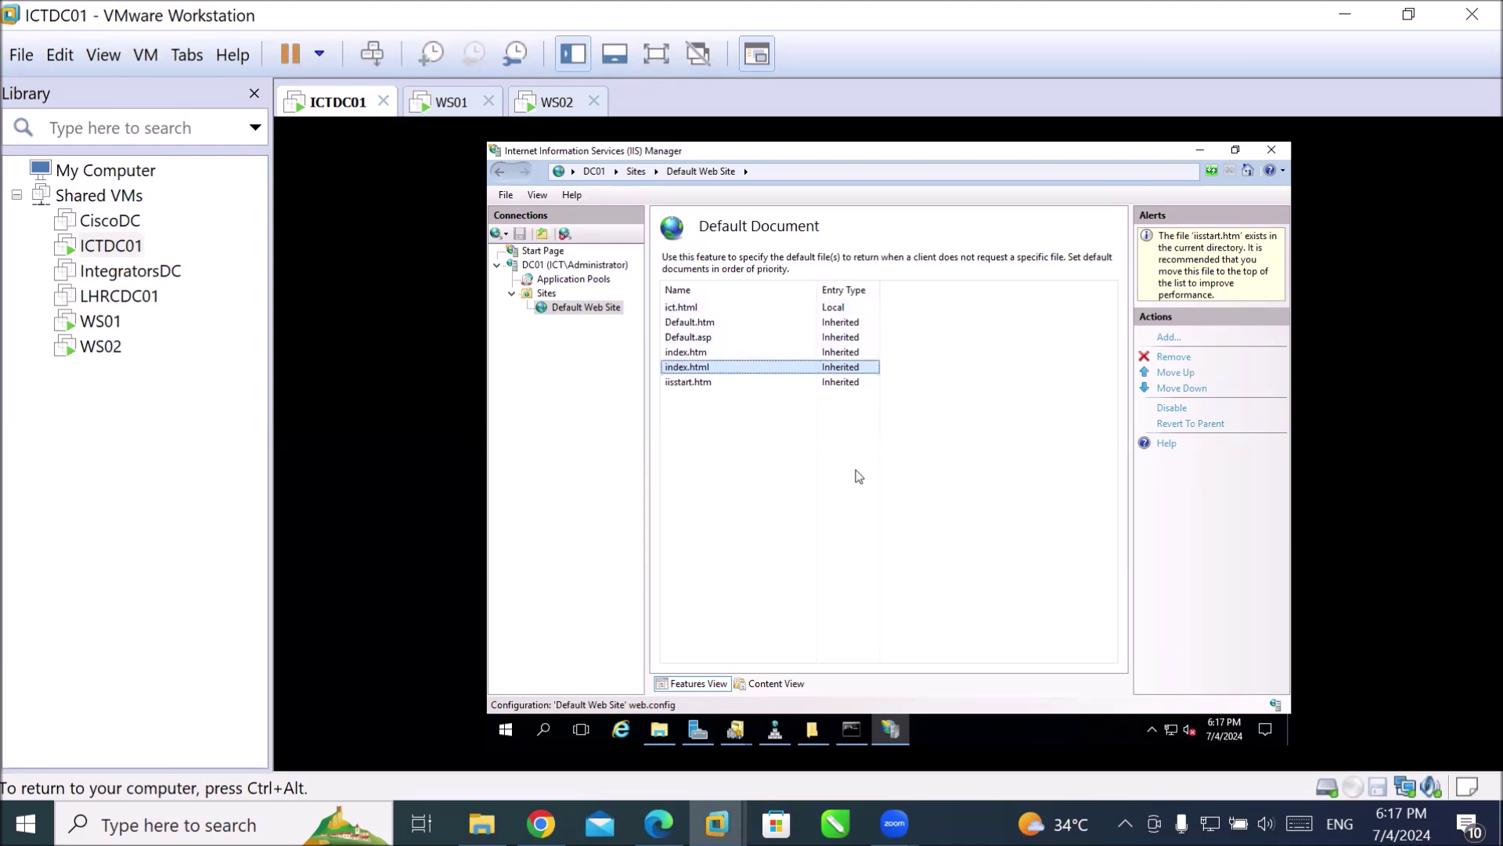
Move index.html up to the top of the default document list, accepting the order change.
click(1175, 373)
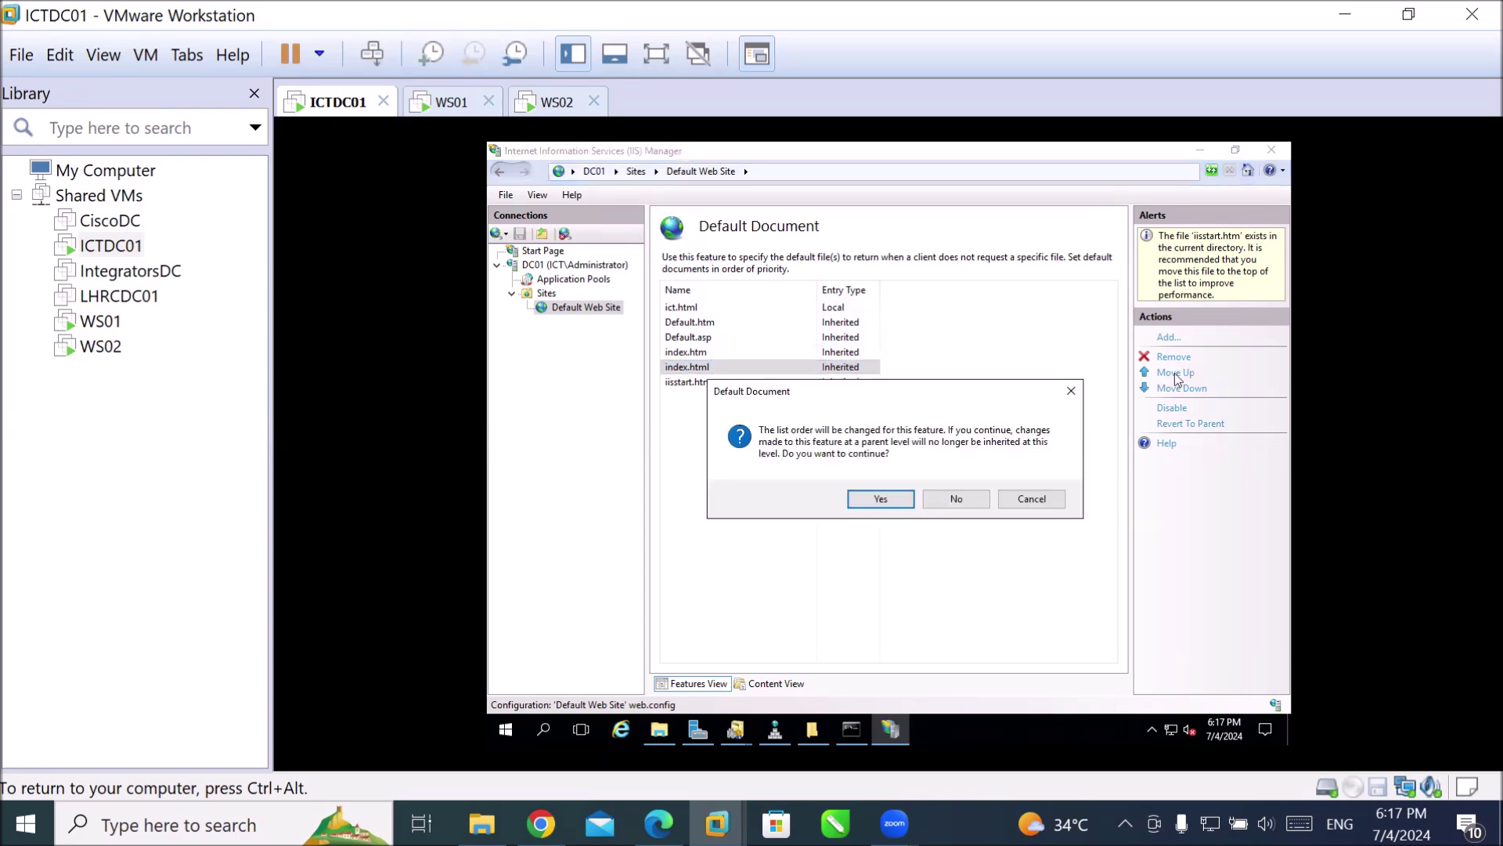
click(879, 500)
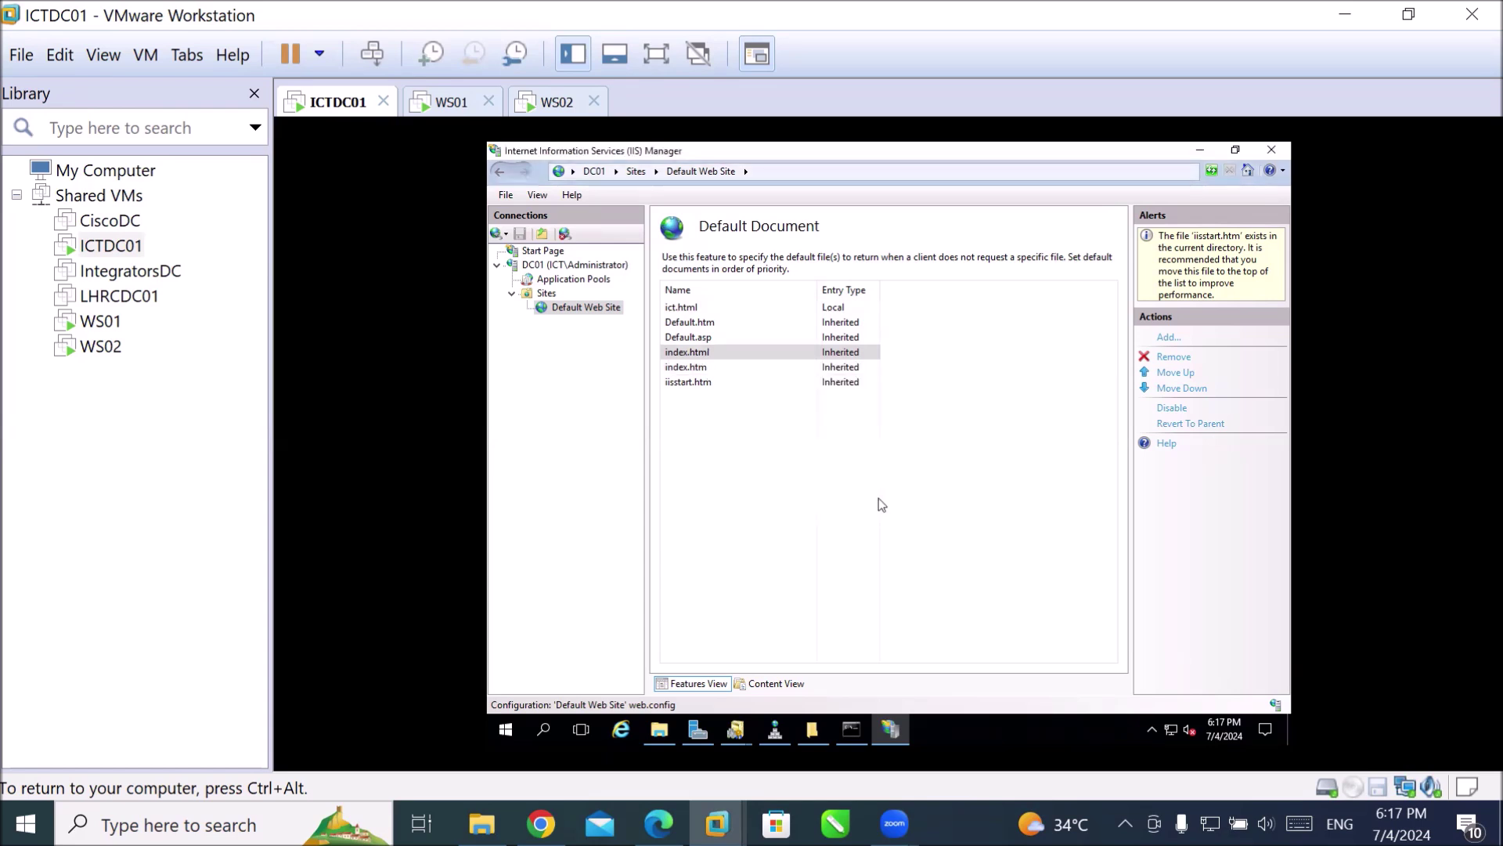
click(1163, 376)
click(1163, 376)
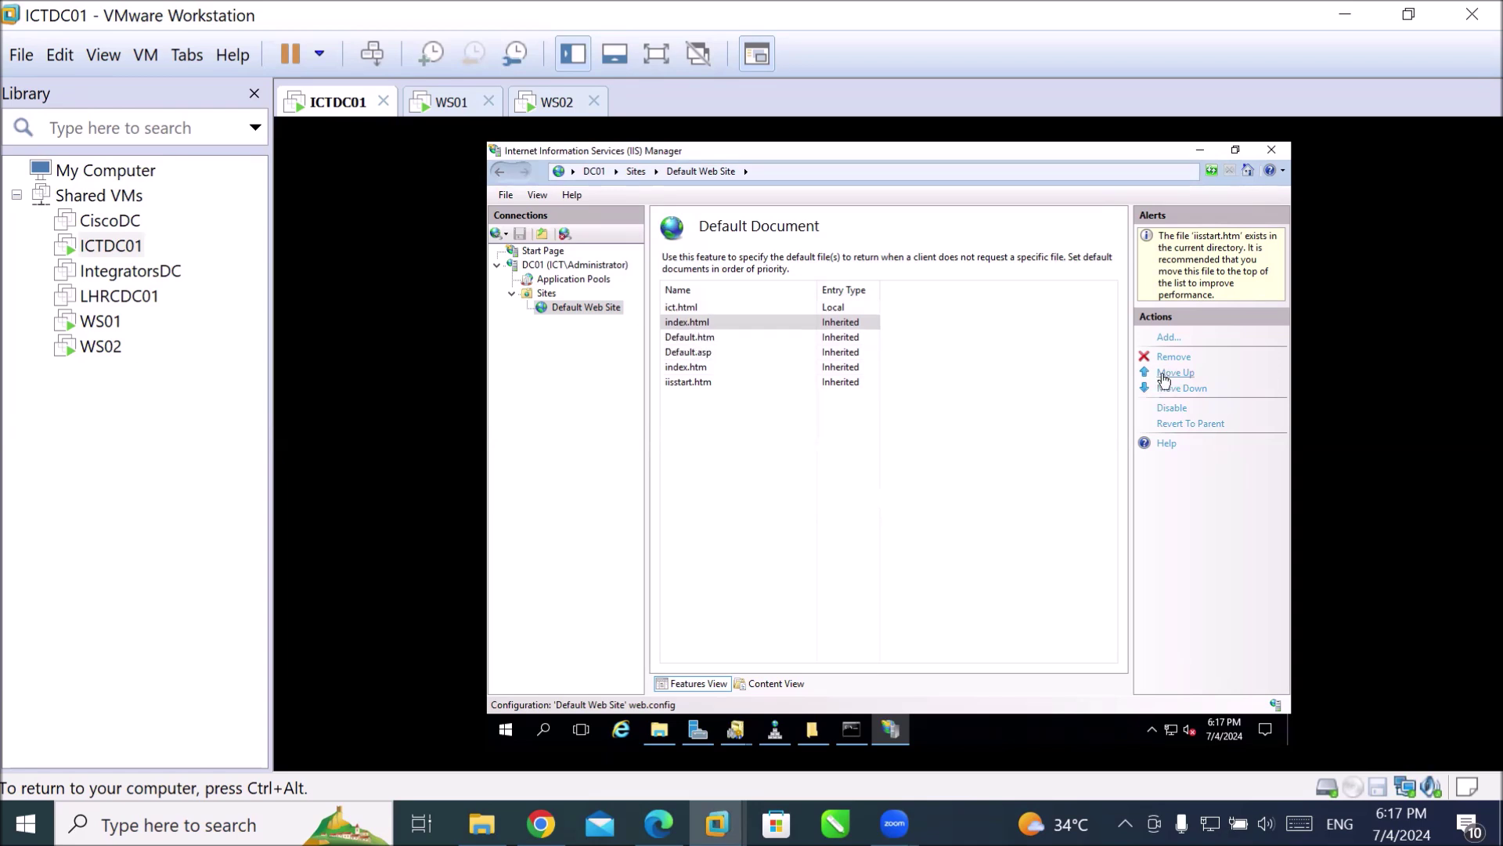
click(1164, 375)
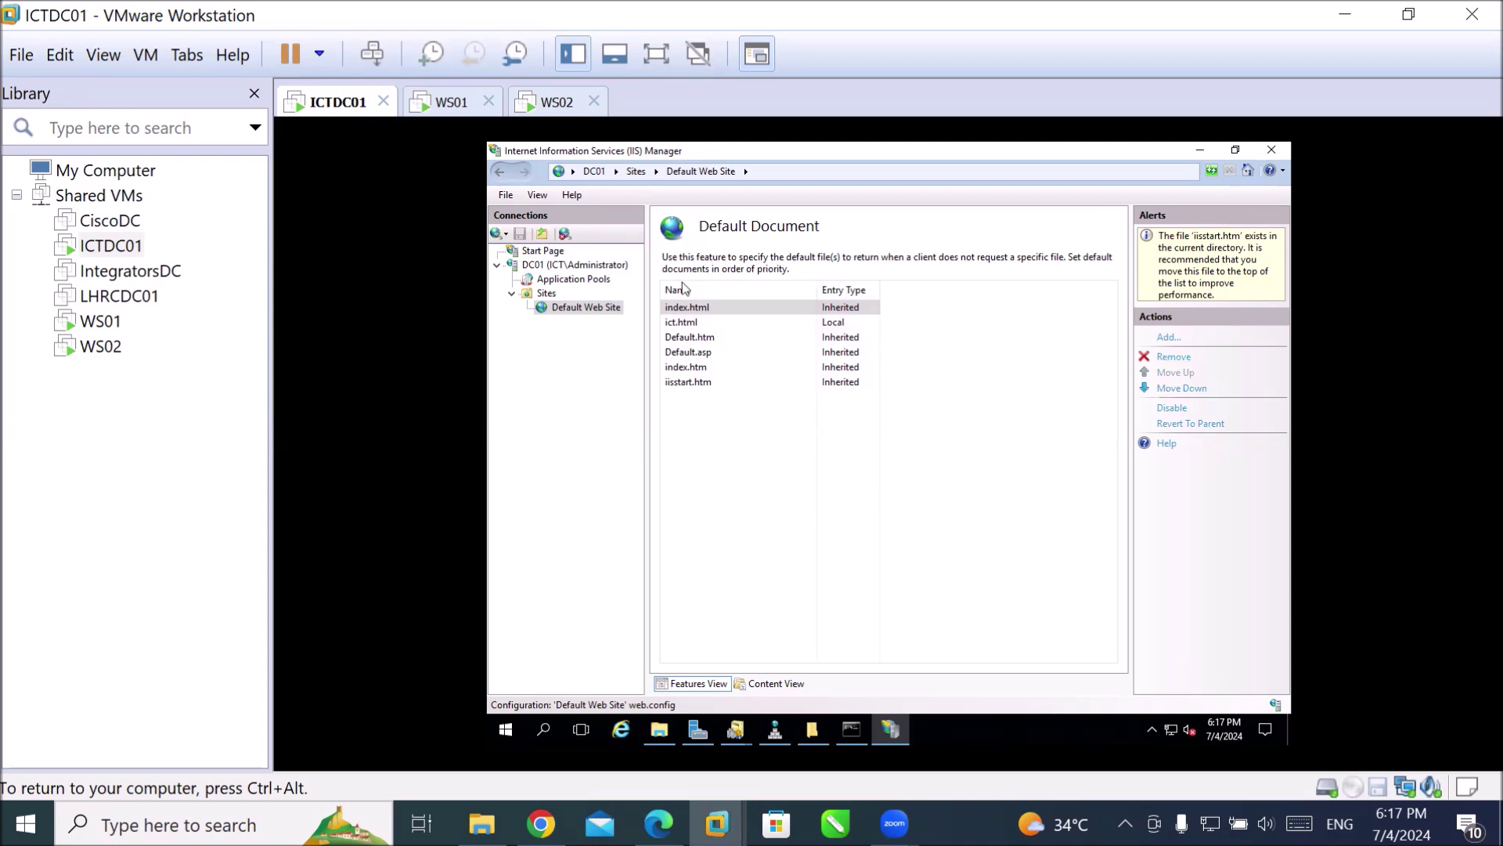
Remove the ict.html entry, leaving index.html first.
click(678, 327)
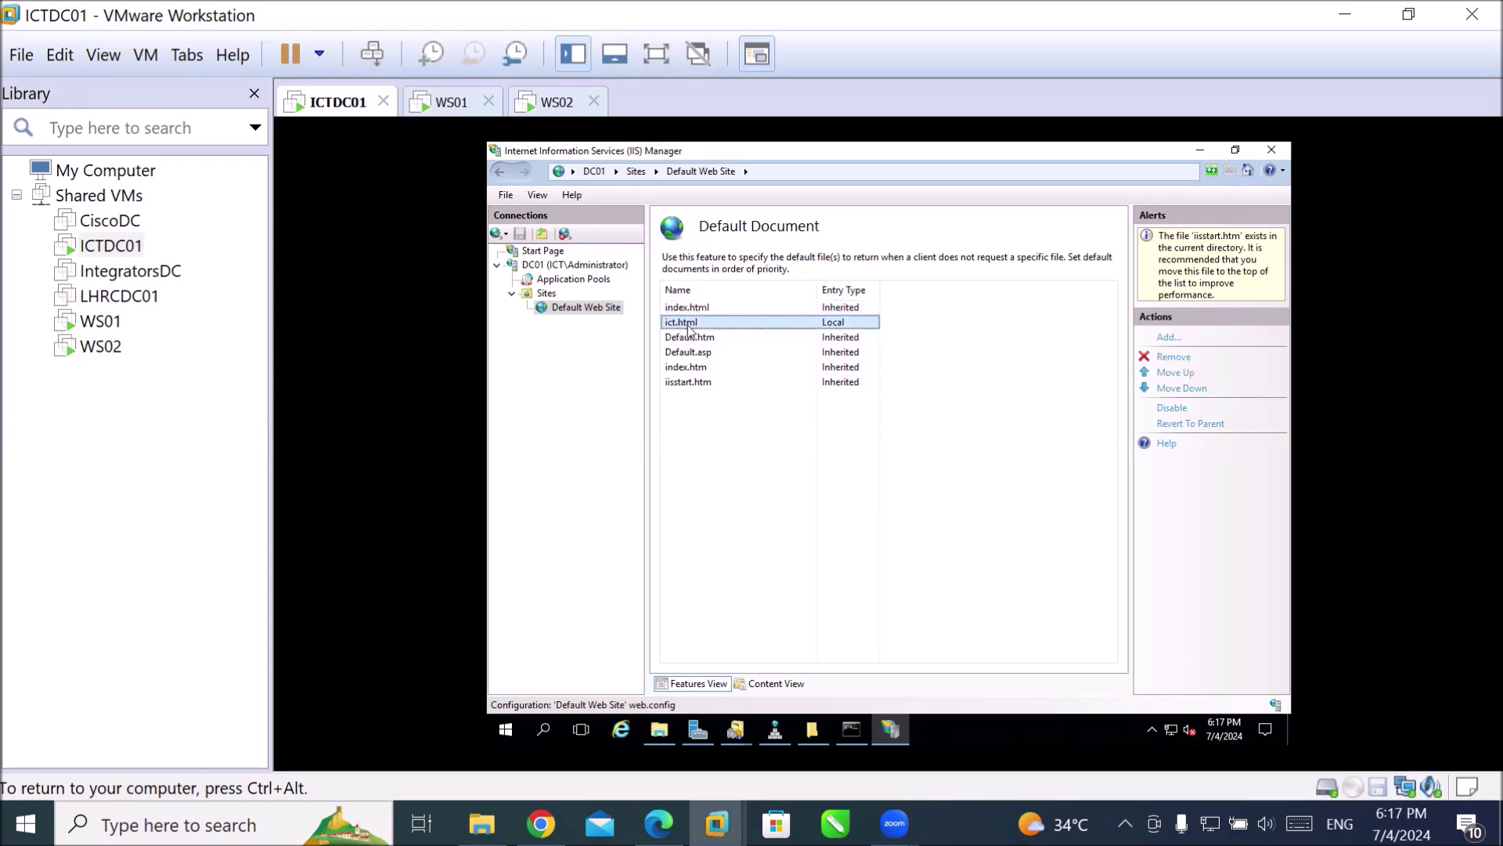
click(1161, 359)
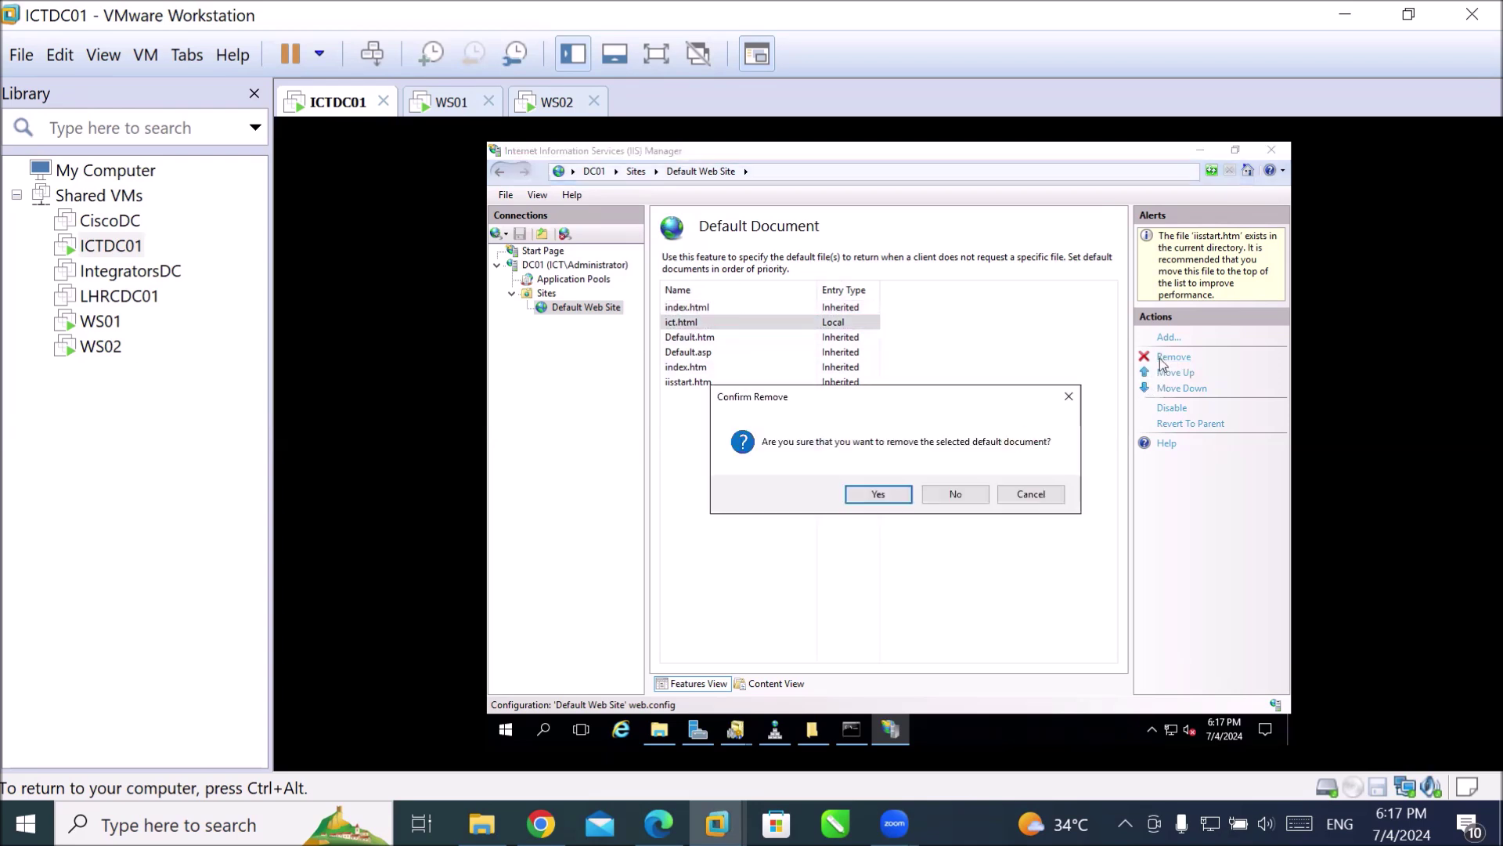
click(876, 495)
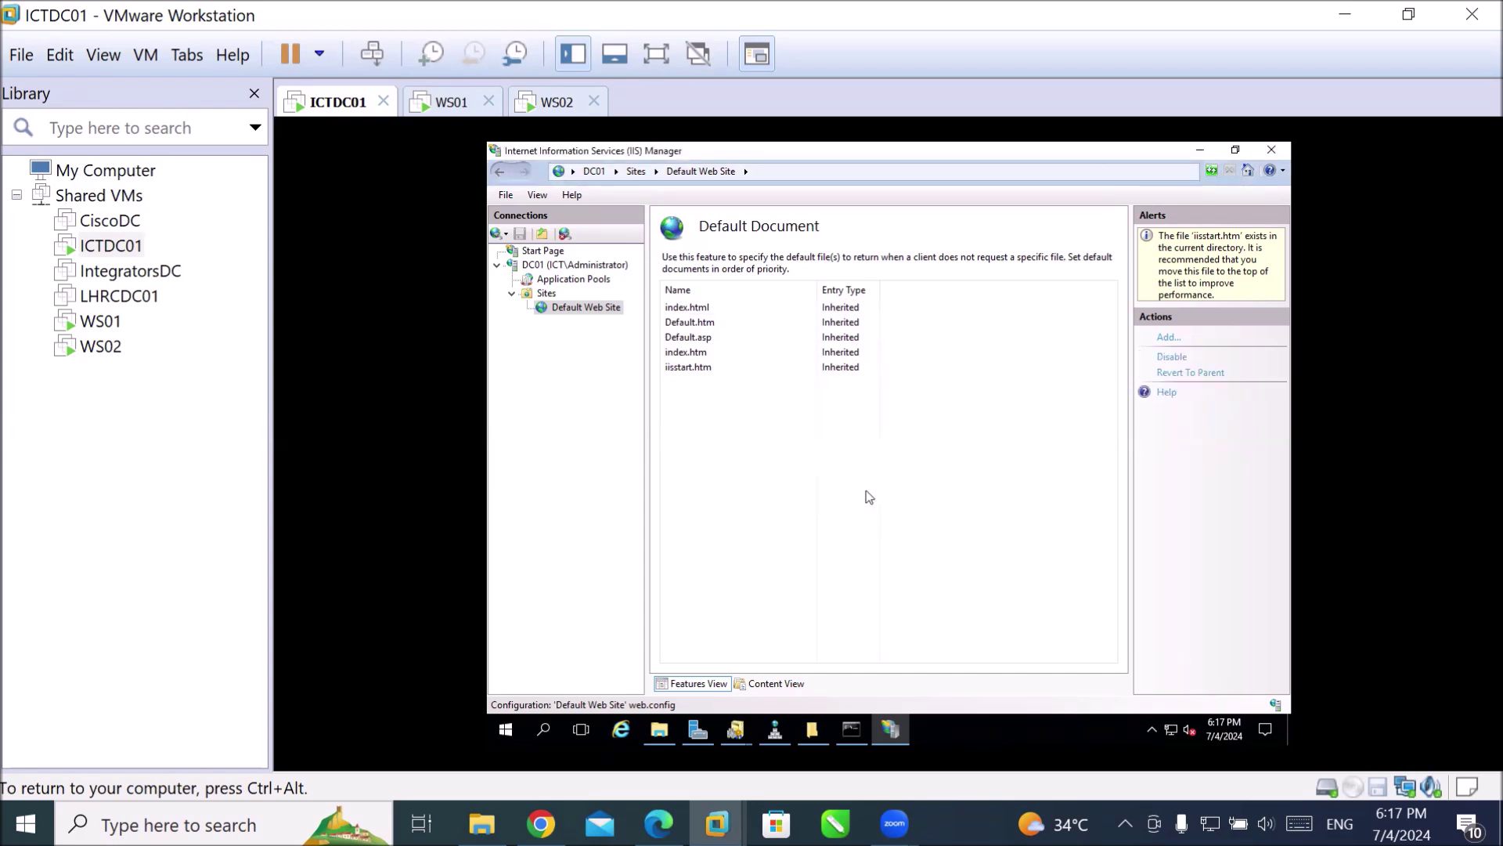
click(681, 309)
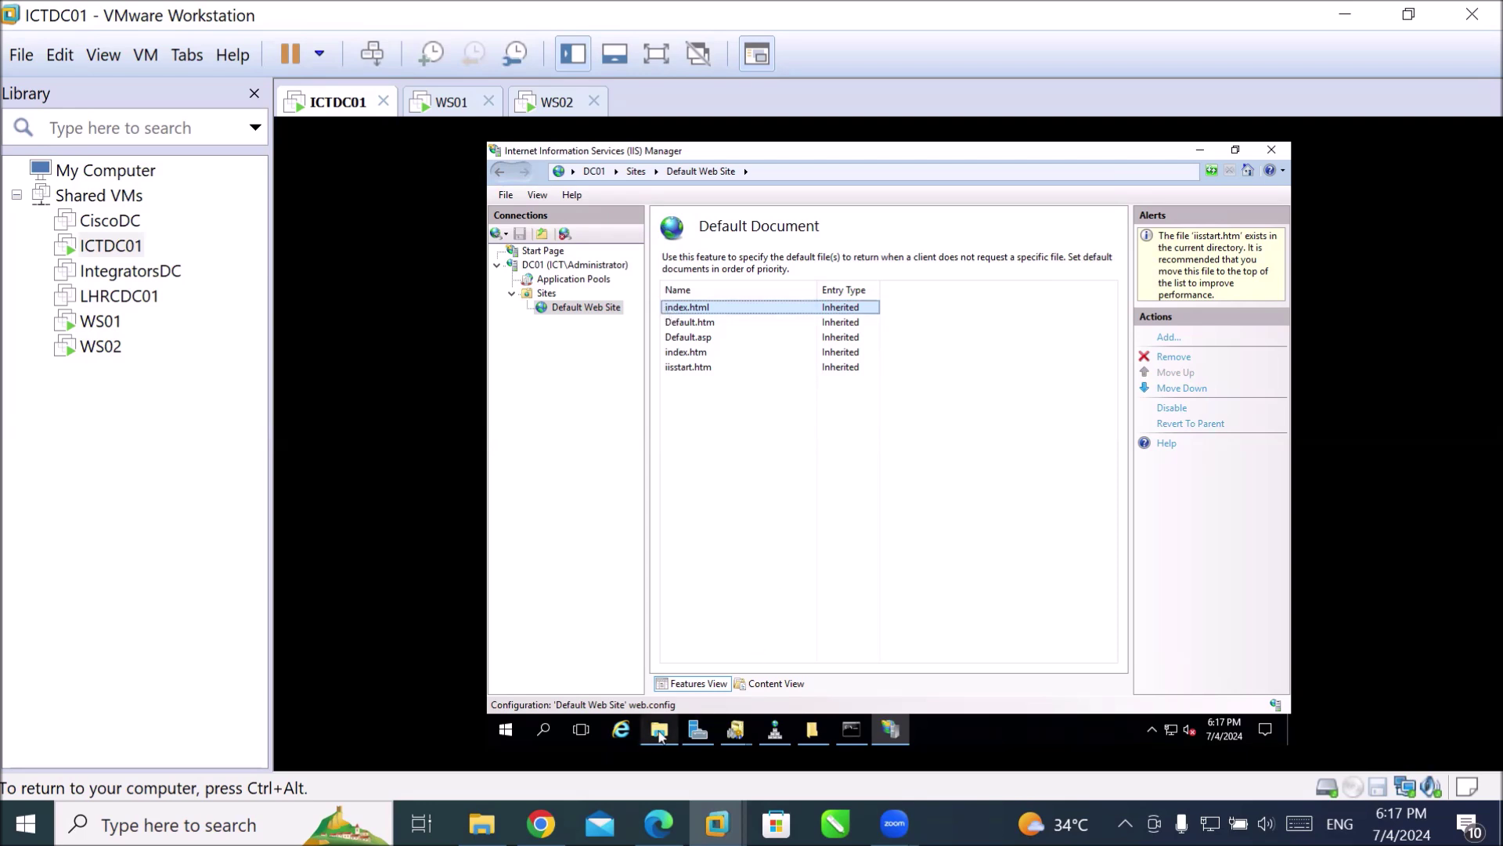
Create a new text document named index in wwwroot and open it in Notepad.
mouse_move(662, 734)
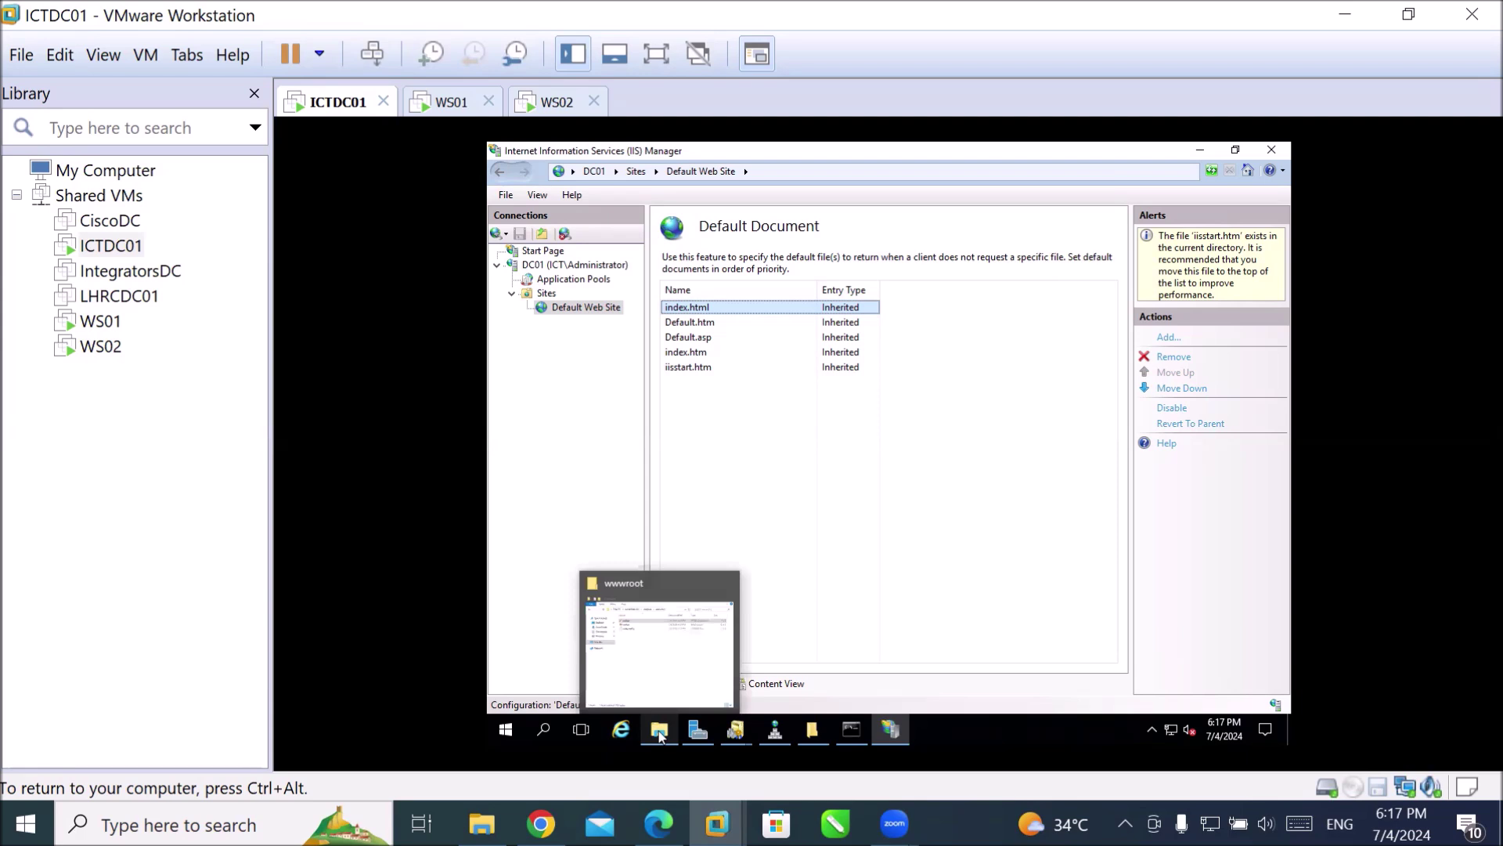
click(662, 735)
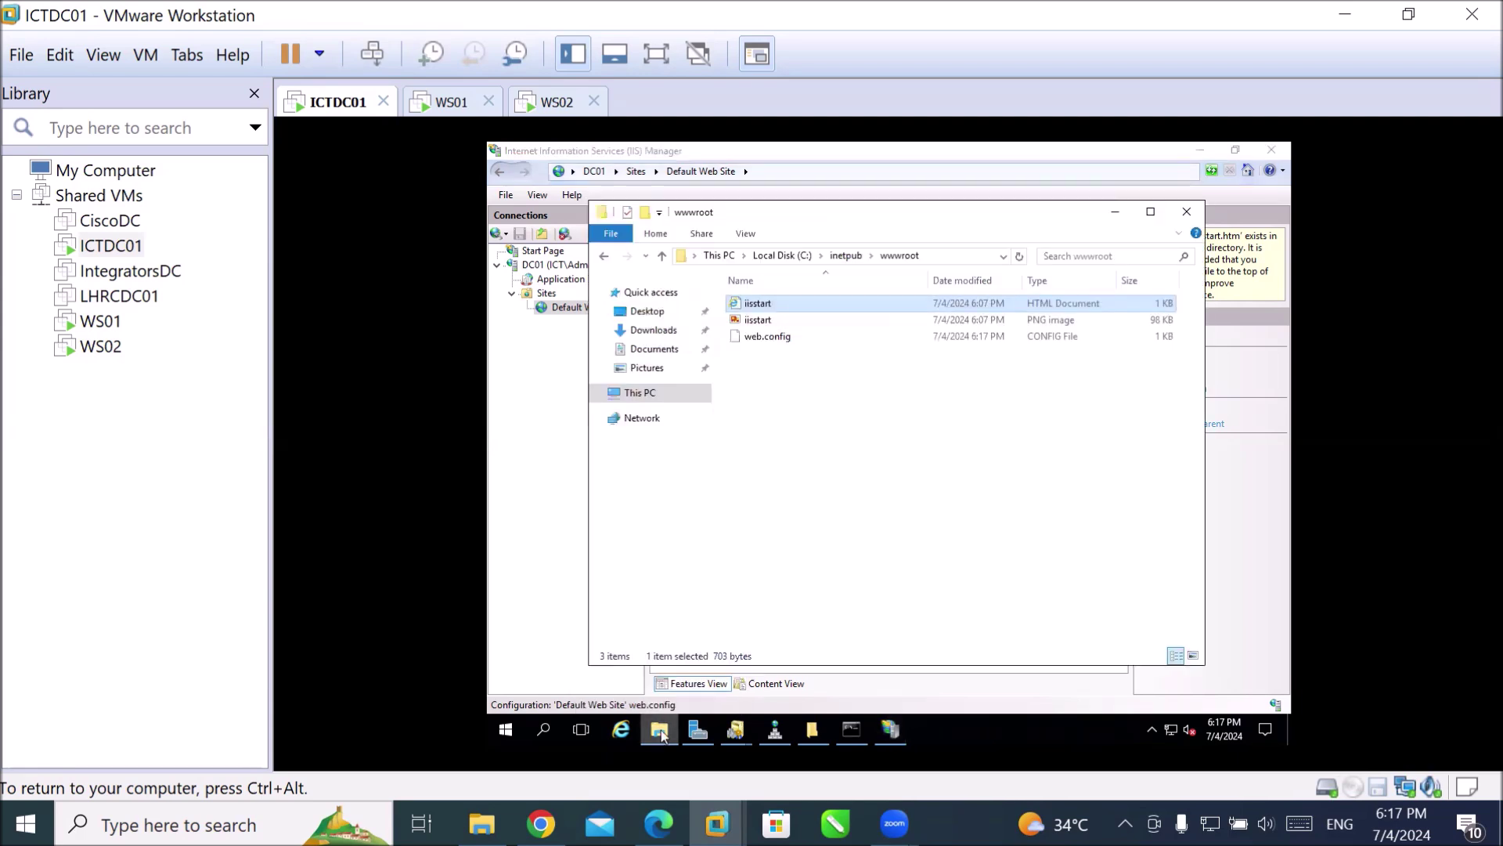
right_click(792, 381)
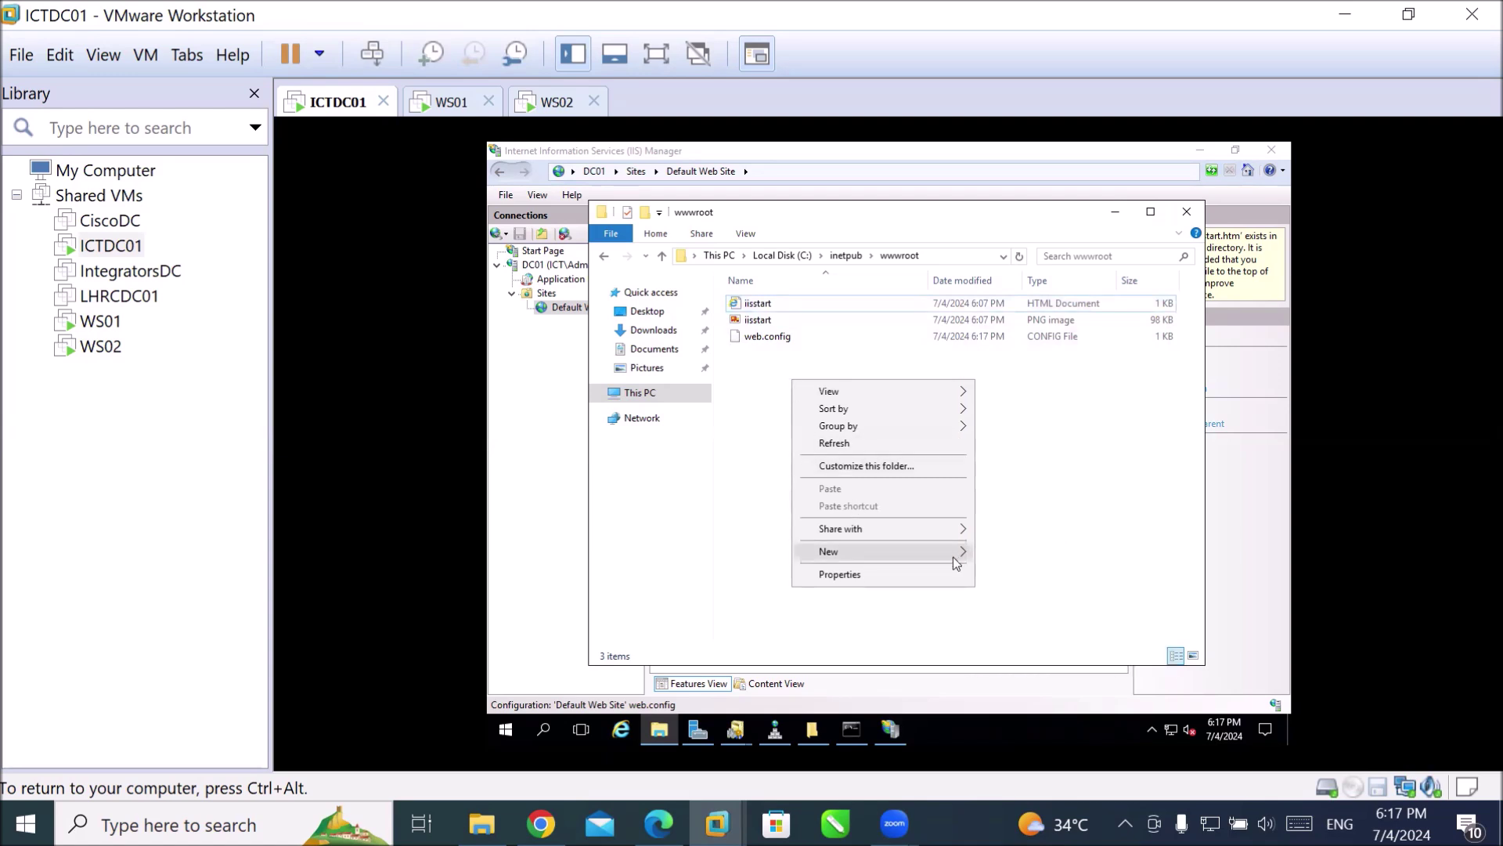
mouse_move(952, 556)
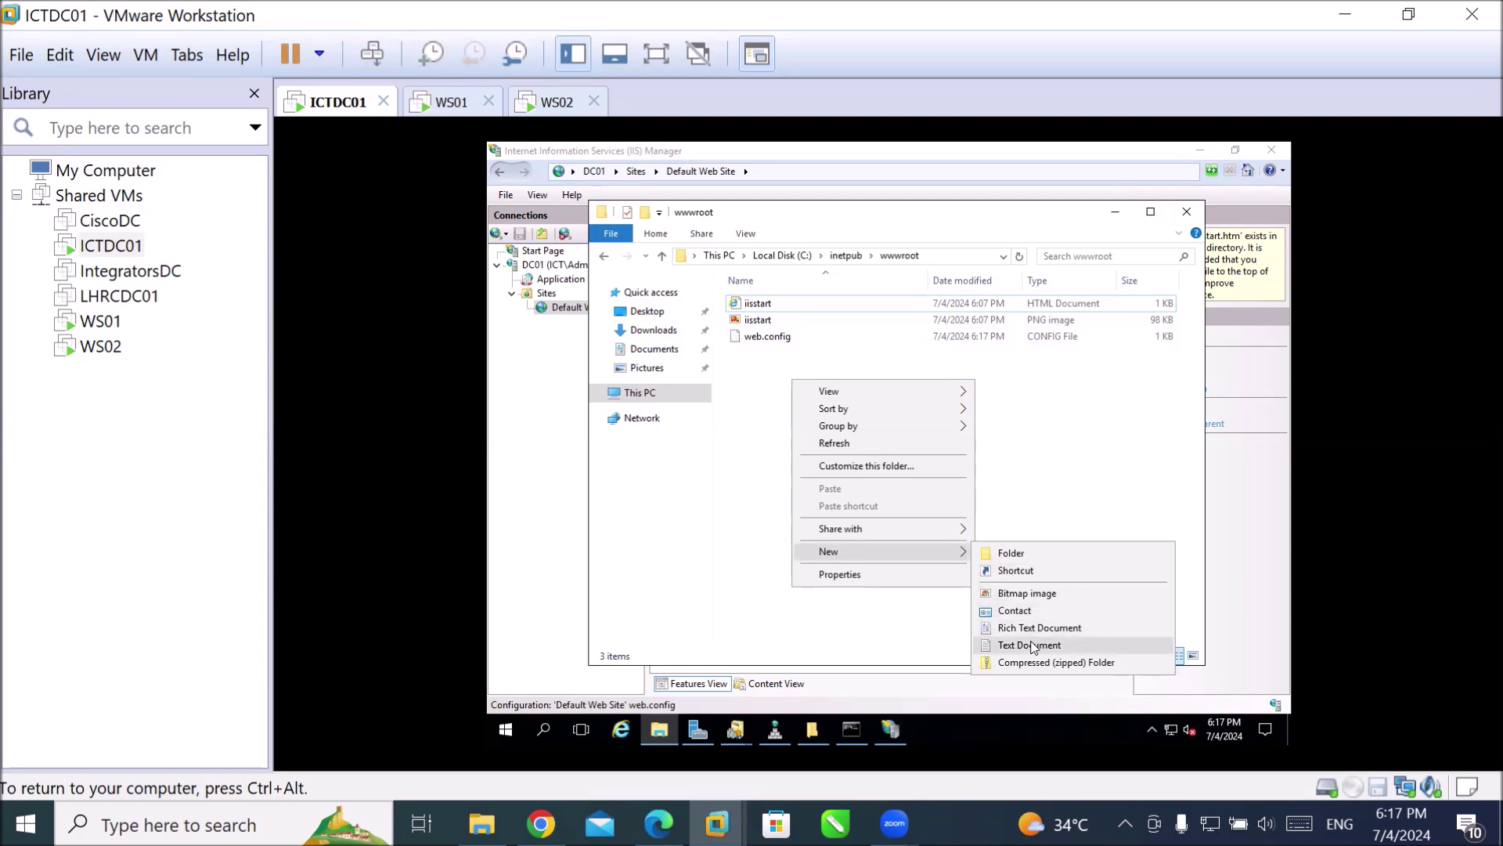
click(1029, 645)
text(index)
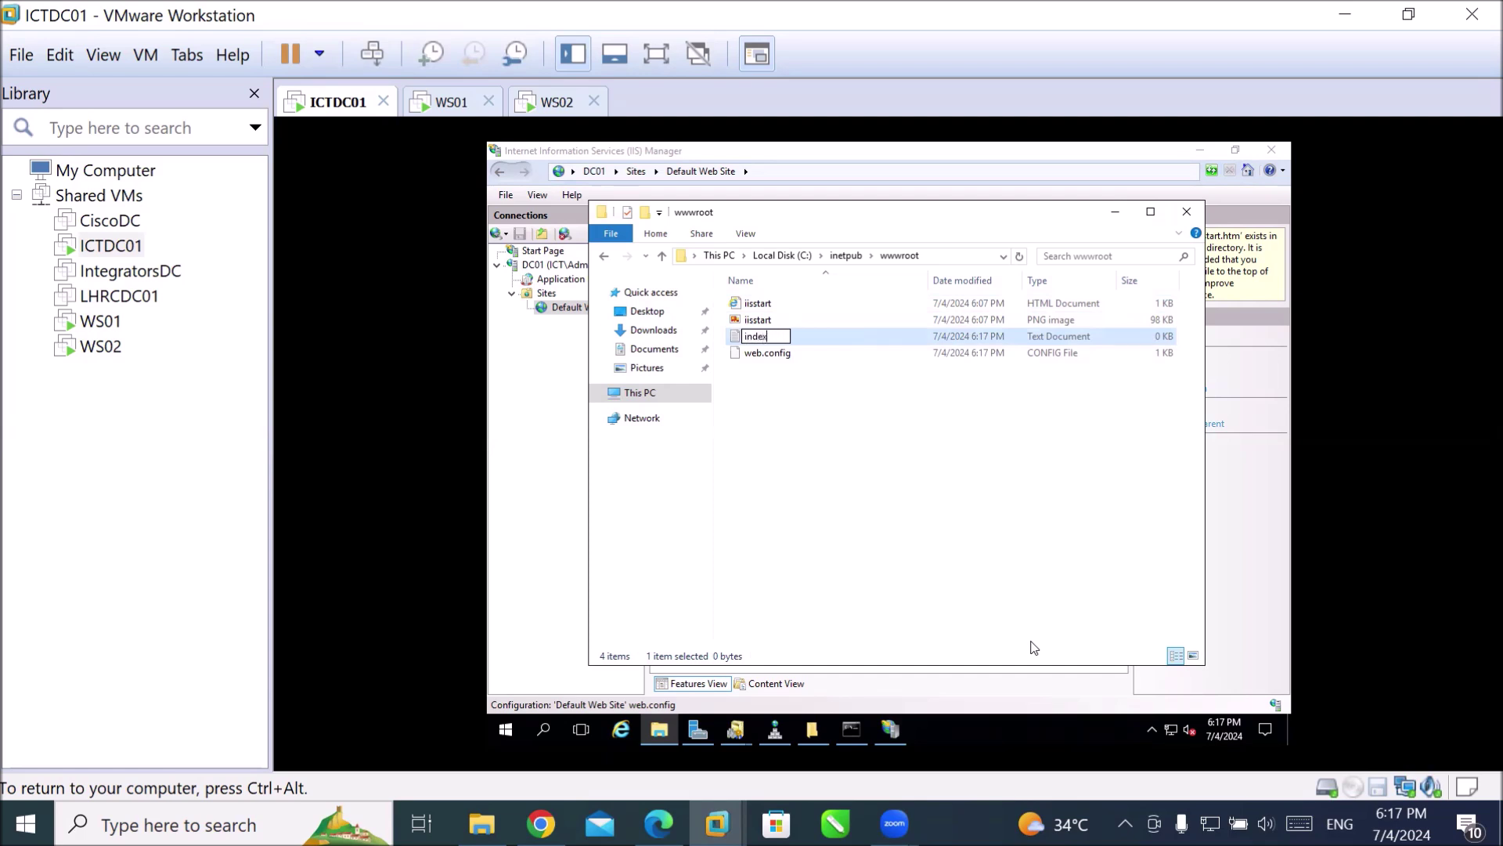
key(Return)
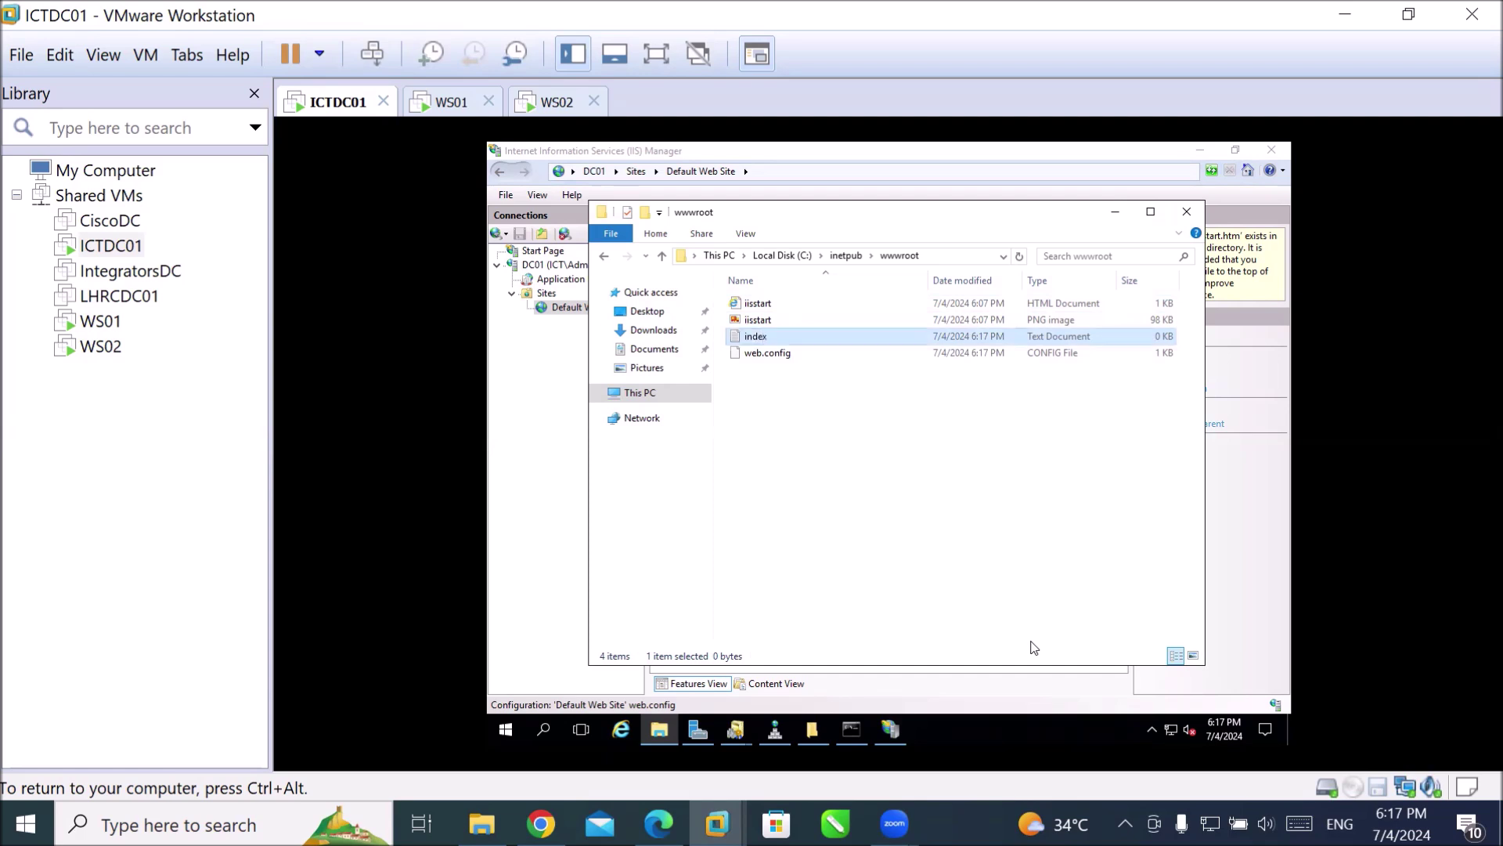
key(Return)
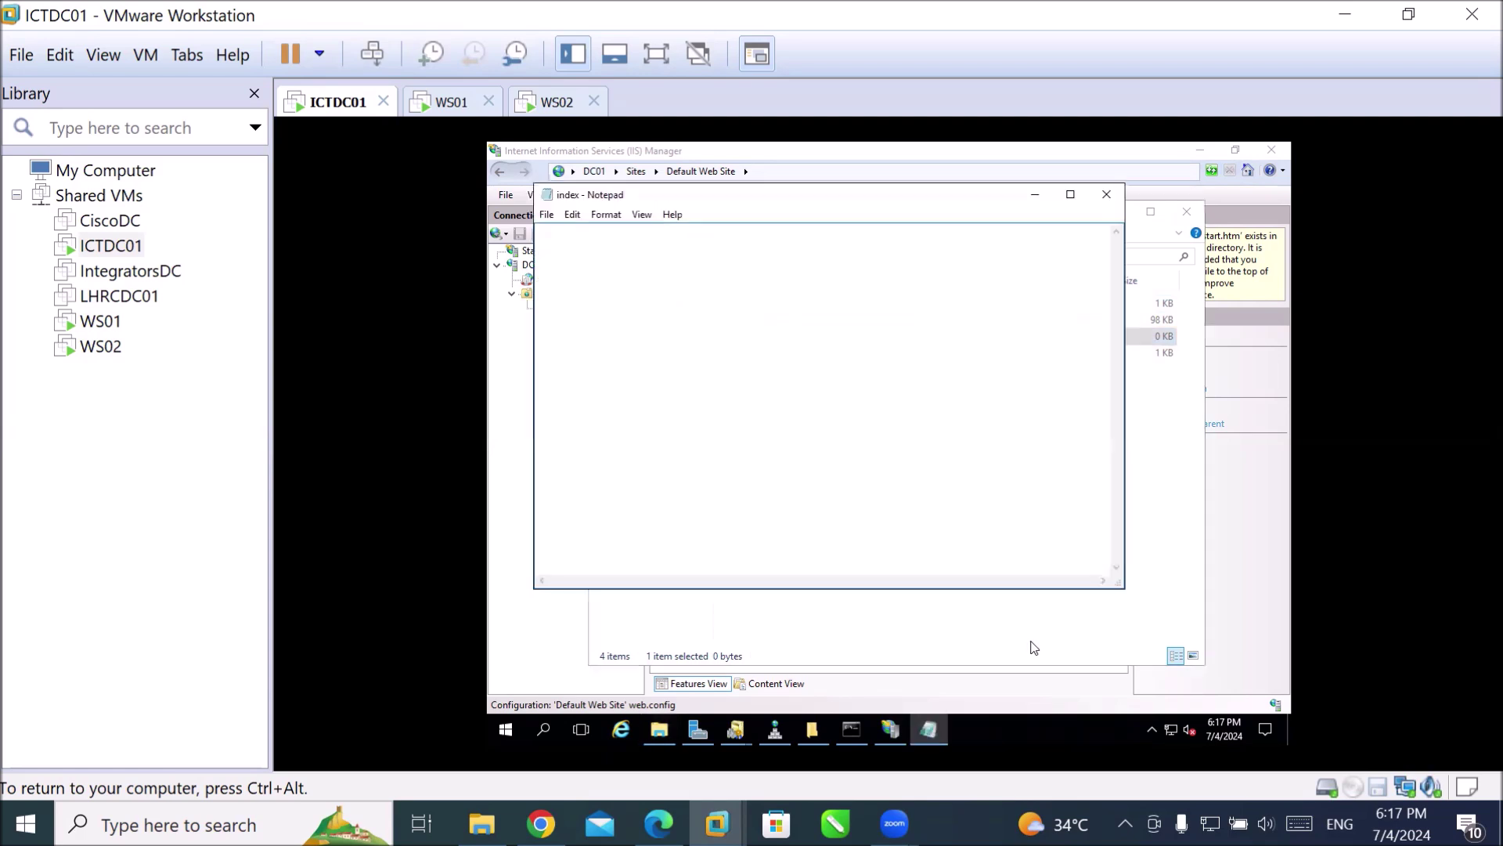
text(<>)
text(html)
Type the HTML skeleton with html, head and body tags.
key(End)
key(Return)
key(Return)
key(Return)
text(</html>)
key(Up)
key(Up)
text(<)
text(boyd)
key(BackSpace)
key(BackSpace)
text(dy>)
key(Return)
key(Return)
text(</body>)
key(Up)
key(Up)
key(Up)
key(Return)
key(Return)
key(Up)
text(<>)
key(BackSpace)
text(head></head>)
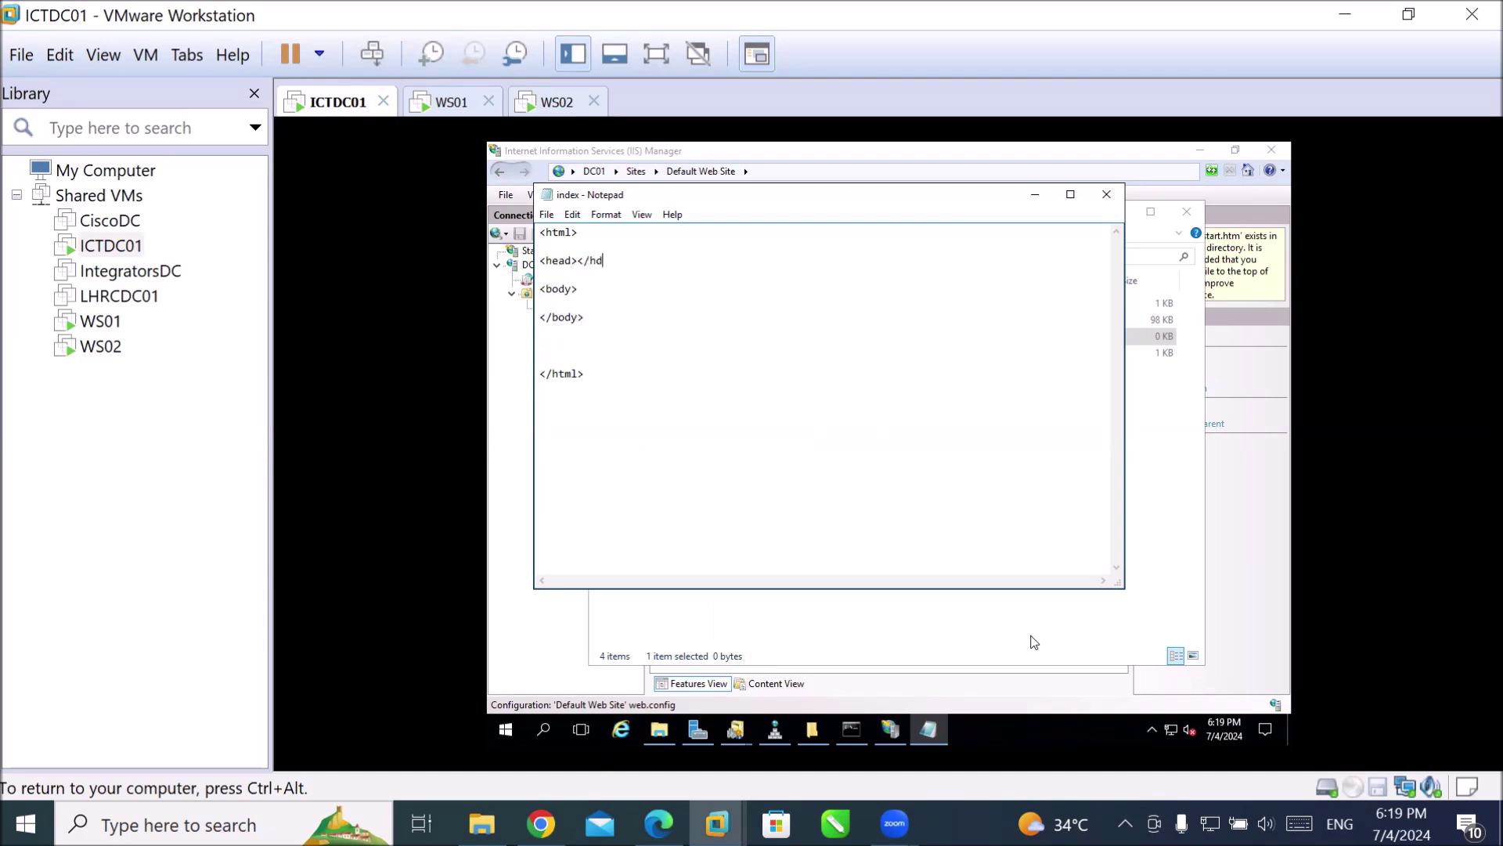
key(Left)
key(Left)
key(Left)
key(Left)
key(Left)
key(Left)
key(Left)
key(Return)
key(Return)
key(Return)
Add the page title 'ICT trainings' inside the head.
click(1059, 685)
click(928, 729)
key(Up)
key(Up)
text(<)
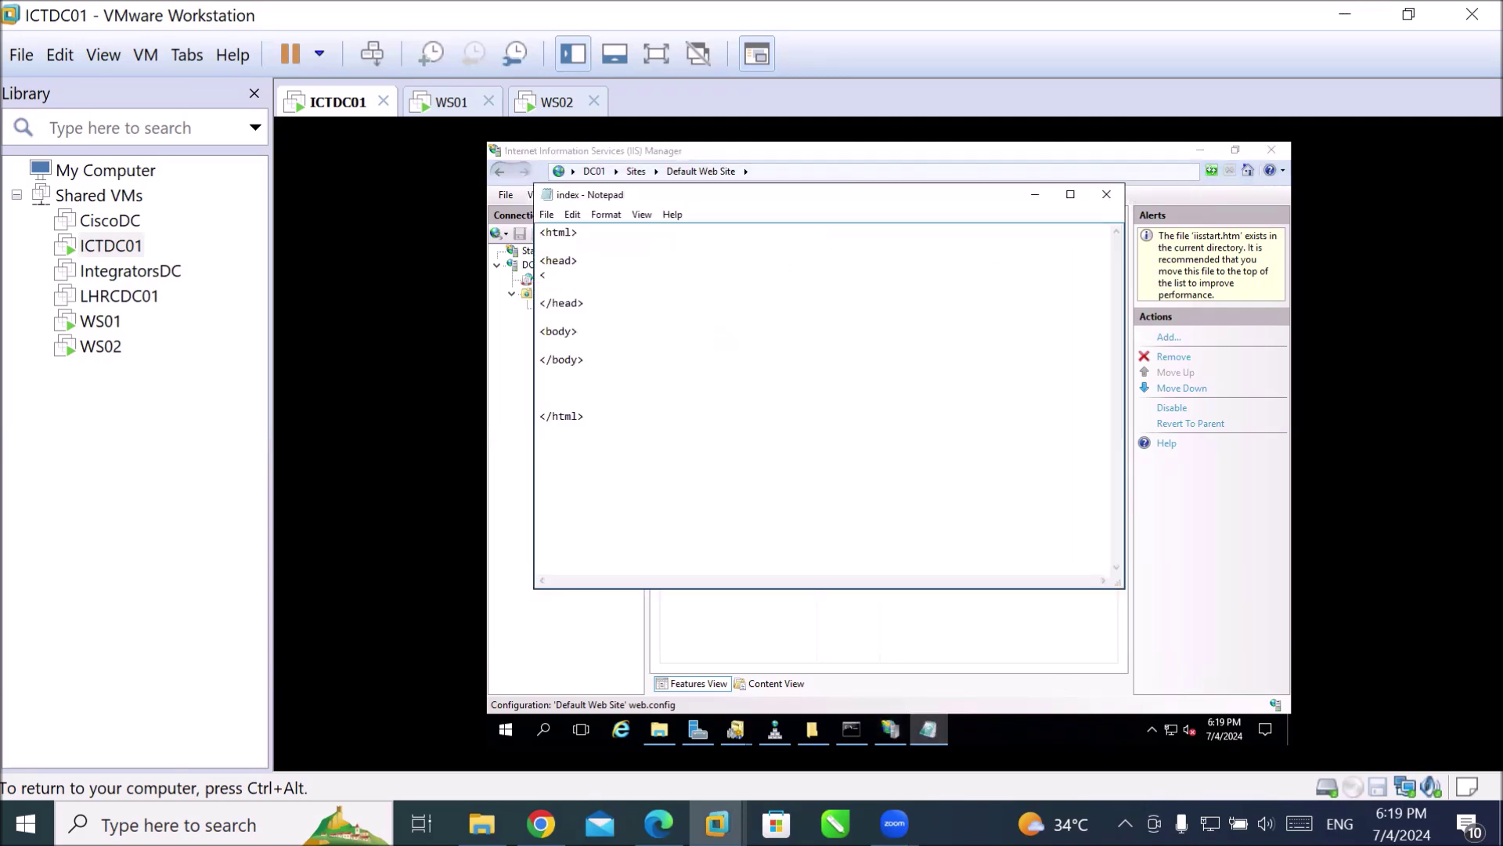
text(title> ICT trainings </title> </title)
click(585, 275)
text(ICT trainings </title>)
Add an h1 'Welcome to ICT trainings' and an h2 'Johar Town lahore' in the body.
click(578, 345)
text(<h1> Welcome to ICT trainings</h1>)
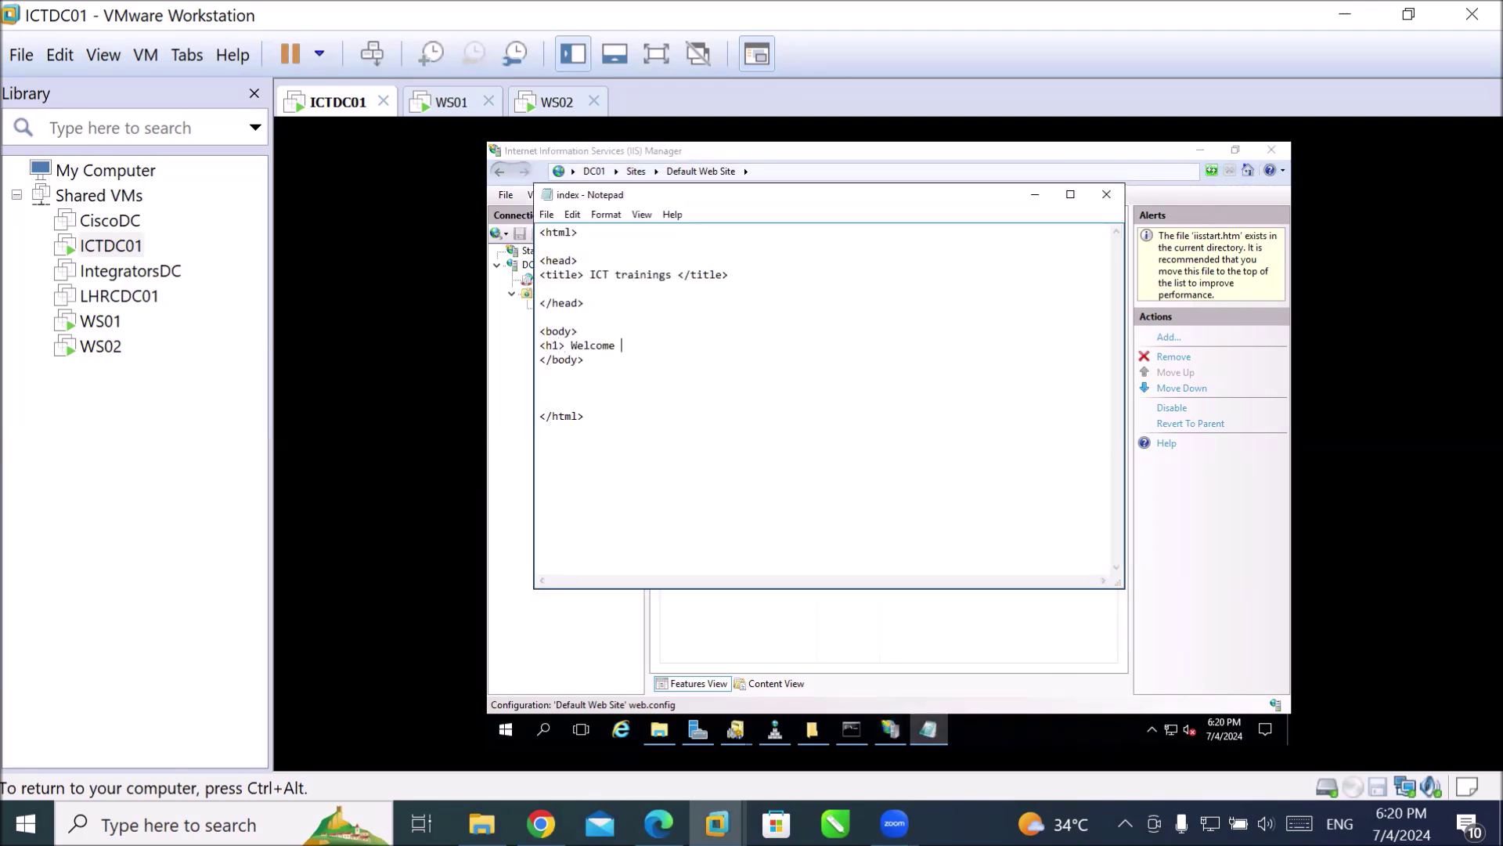
key(Return)
key(Return)
key(Up)
text(<>)
key(Left)
text(h2)
key(Right)
text(Johar Town lahore</h2>)
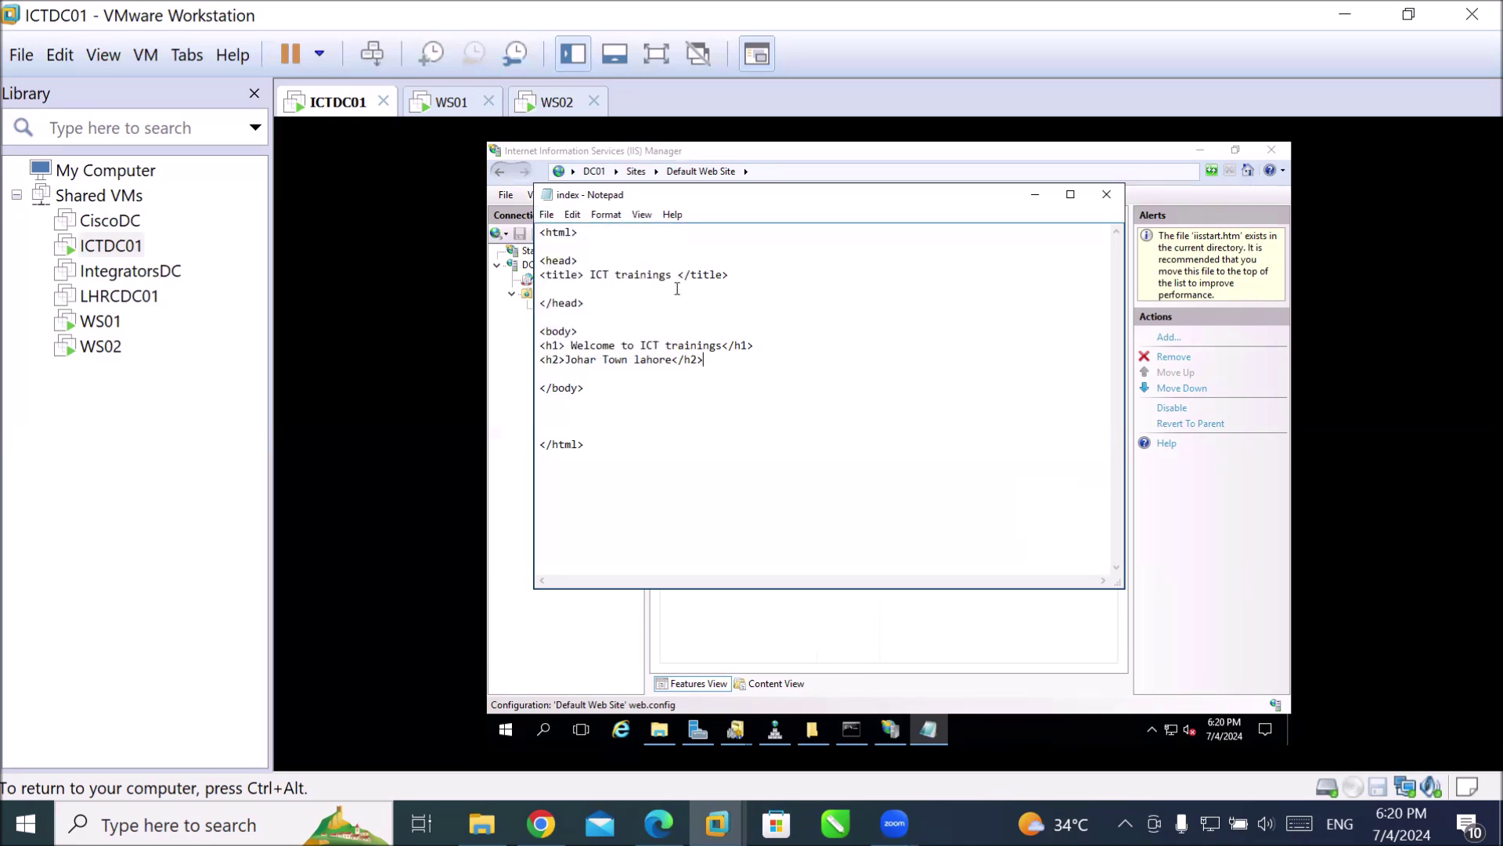
key(alt+f)
key(Down)
key(Down)
key(Down)
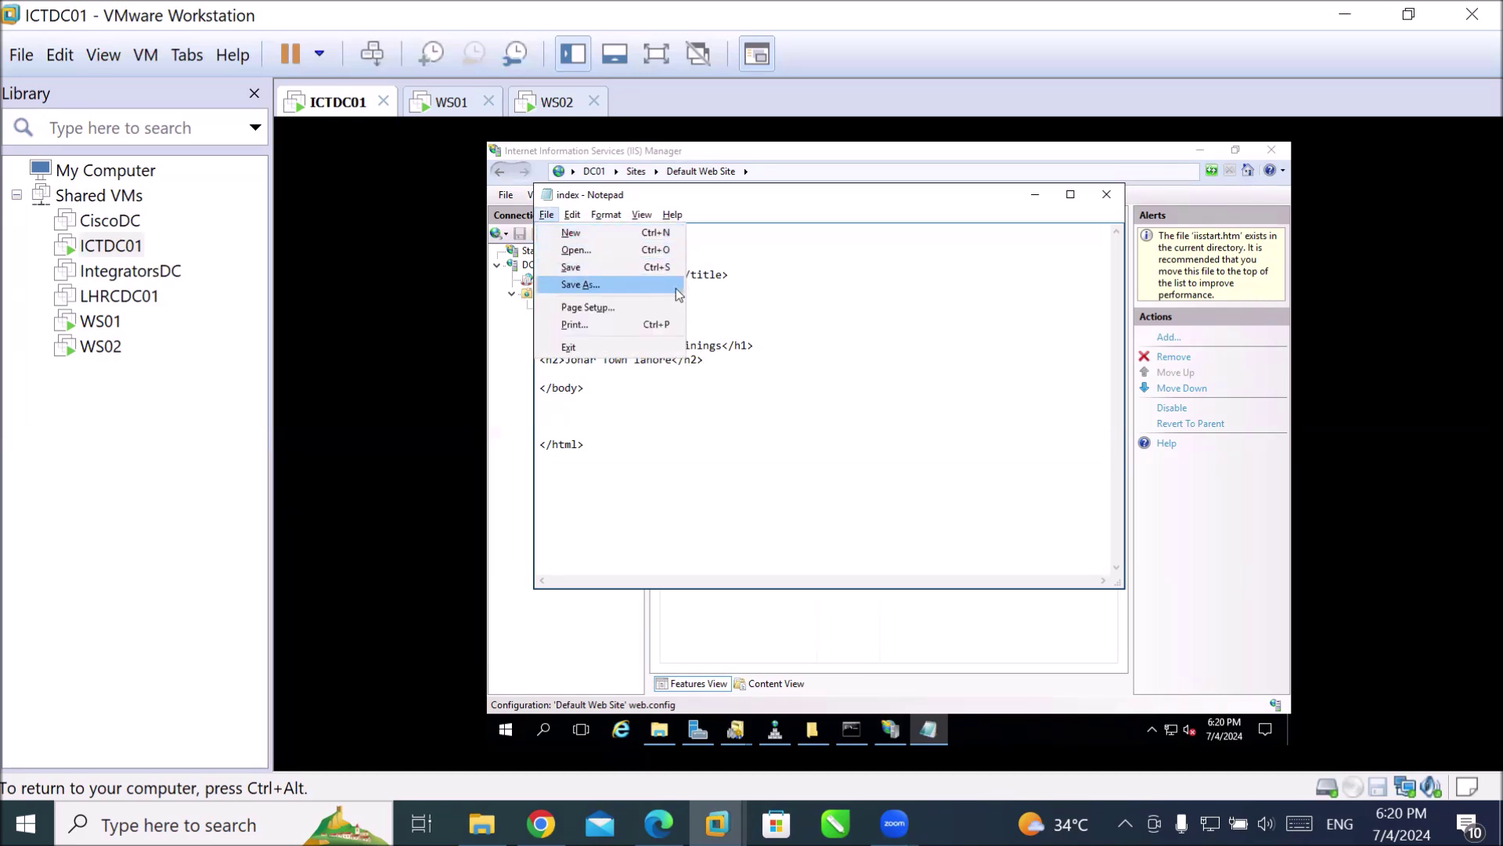
Save the page as index.html with type All Files in wwwroot, then close Notepad.
key(Return)
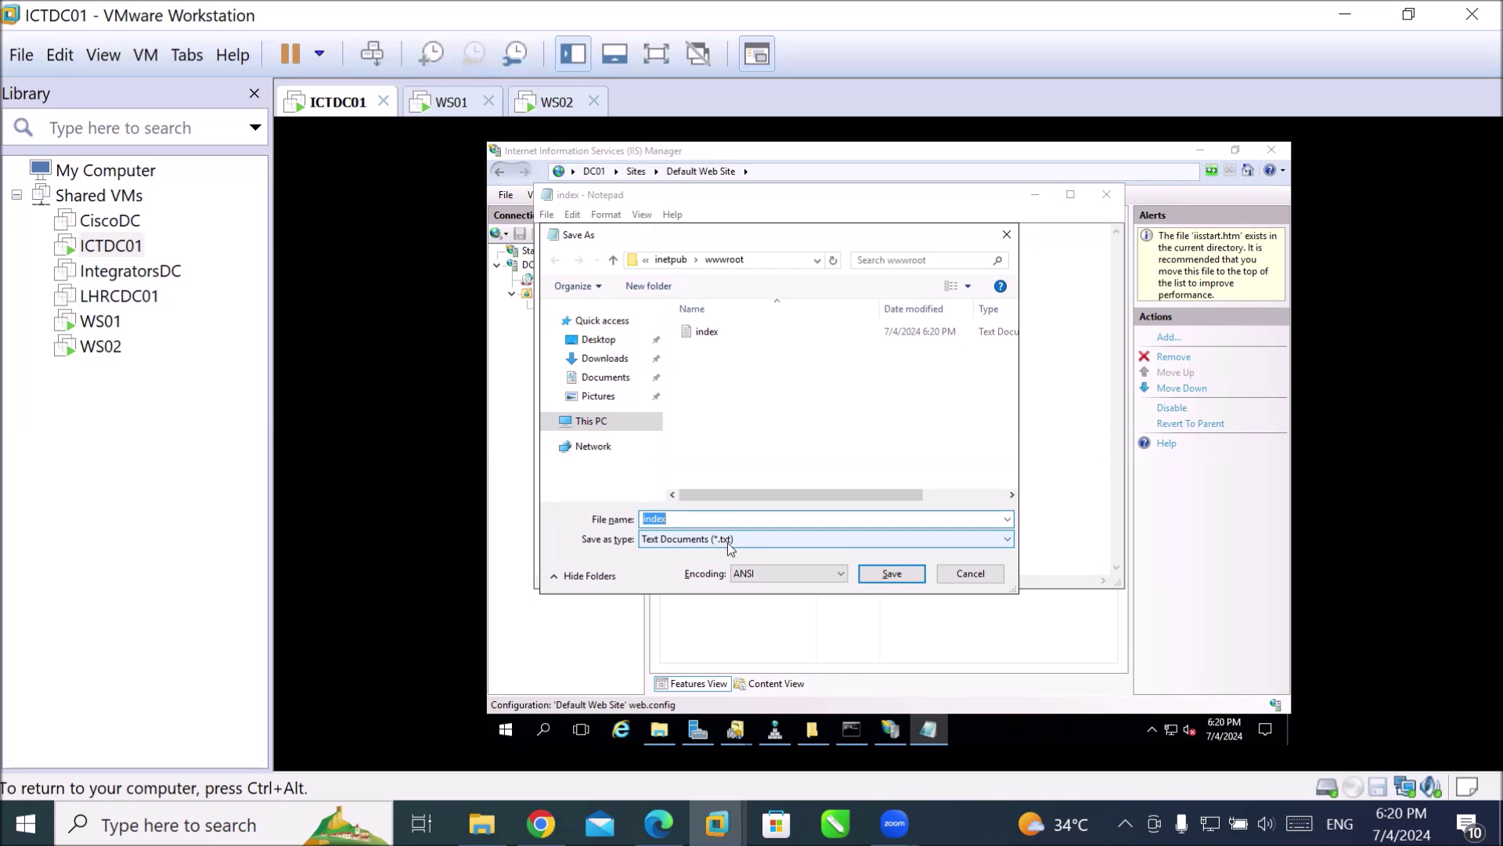
click(729, 539)
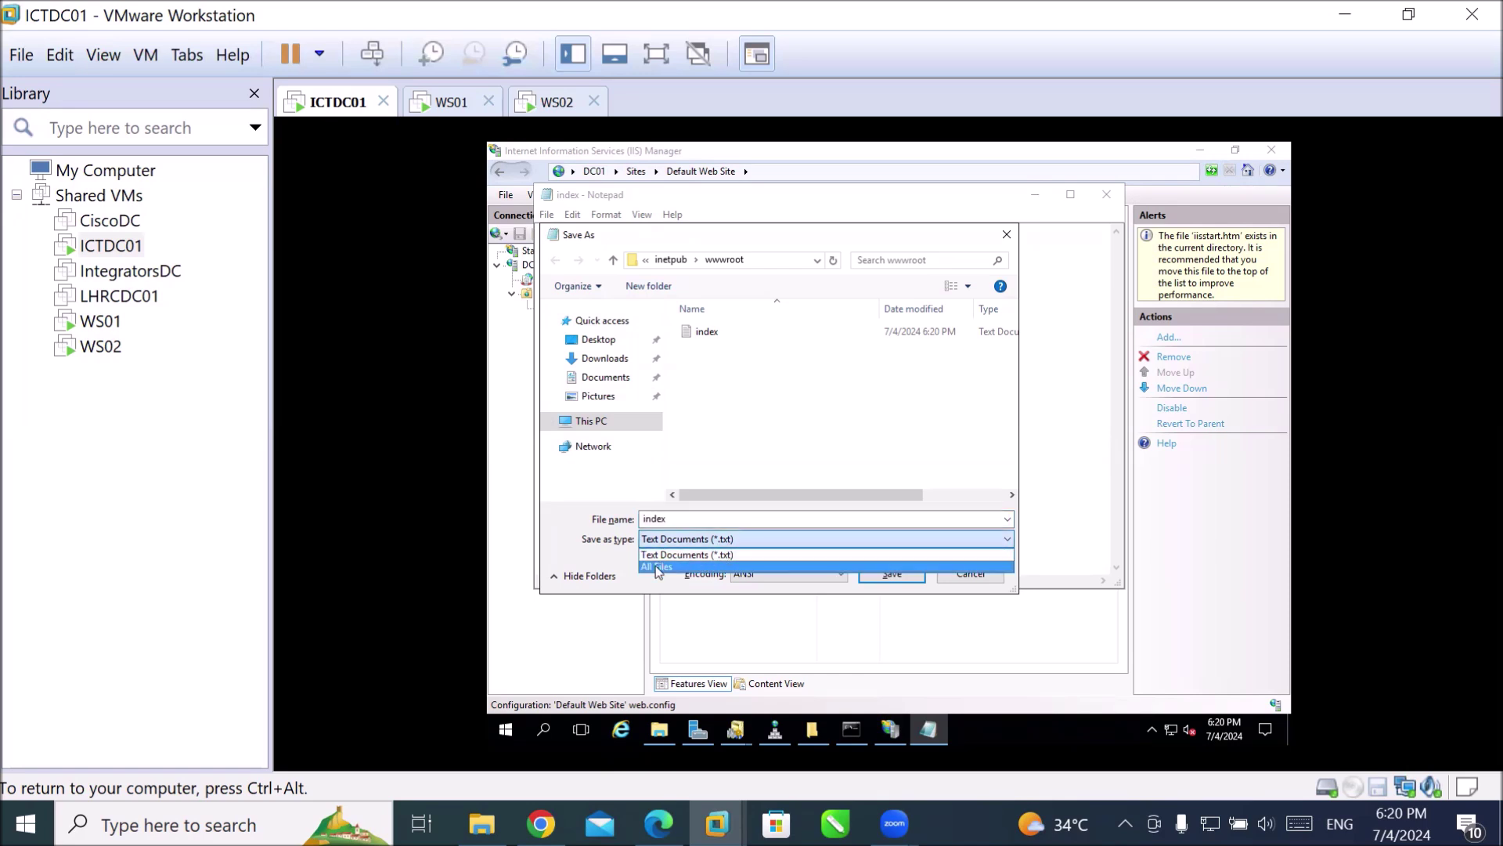
click(654, 567)
click(696, 520)
text(.html)
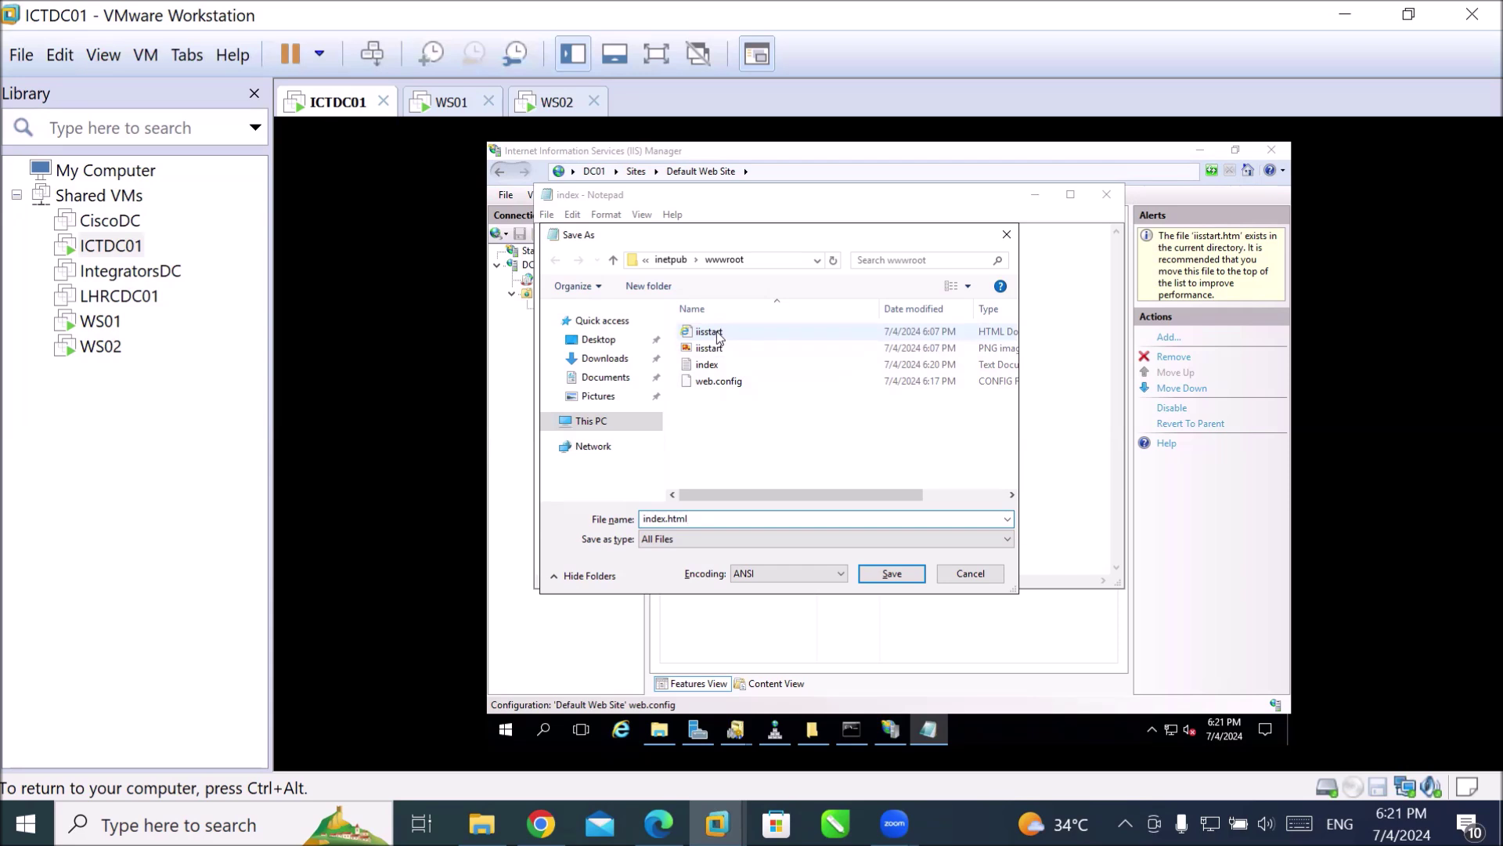
click(897, 577)
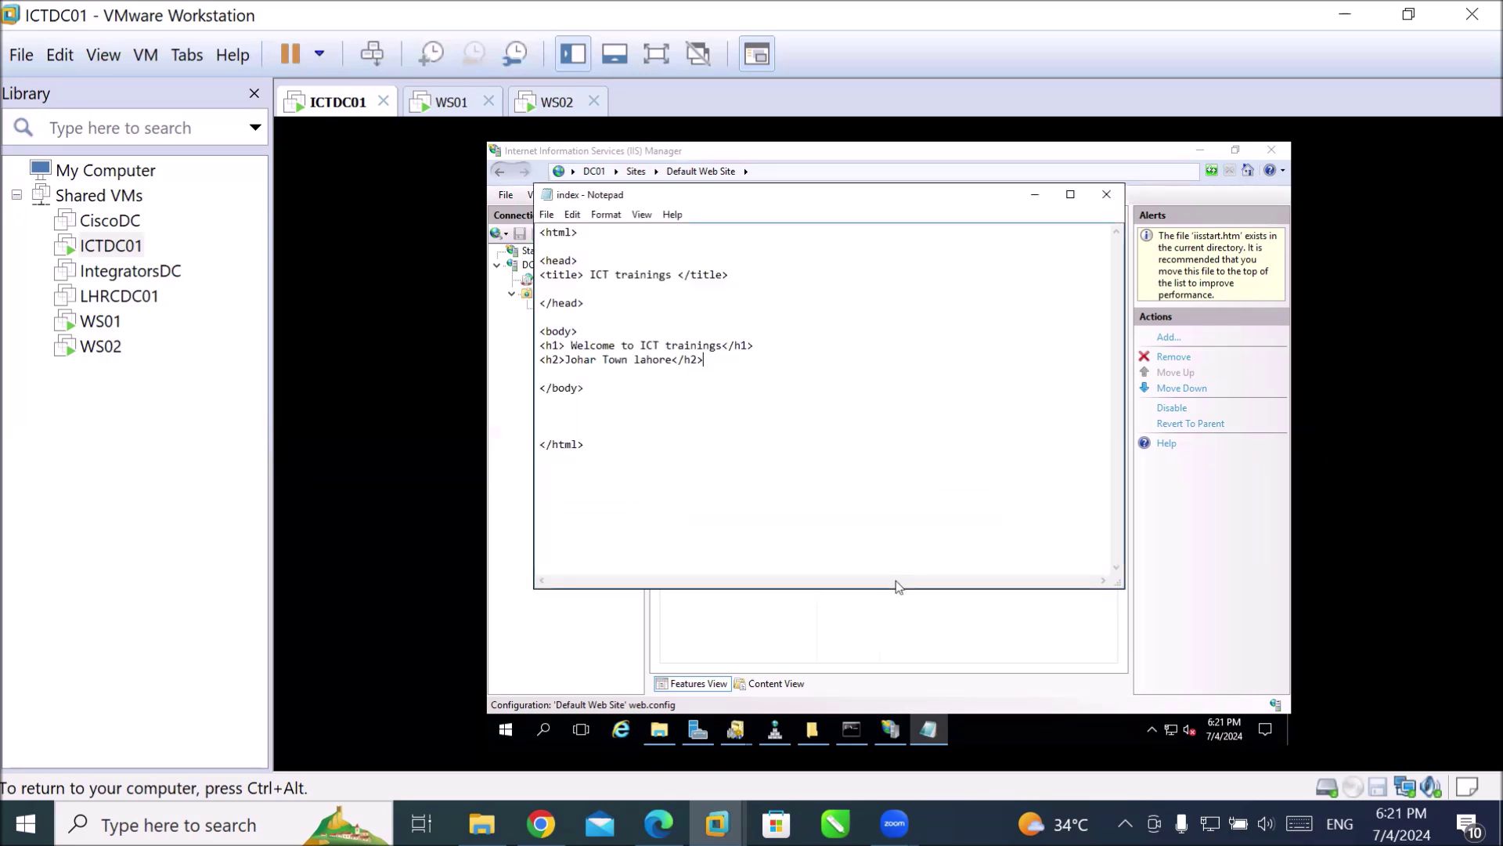
click(1104, 192)
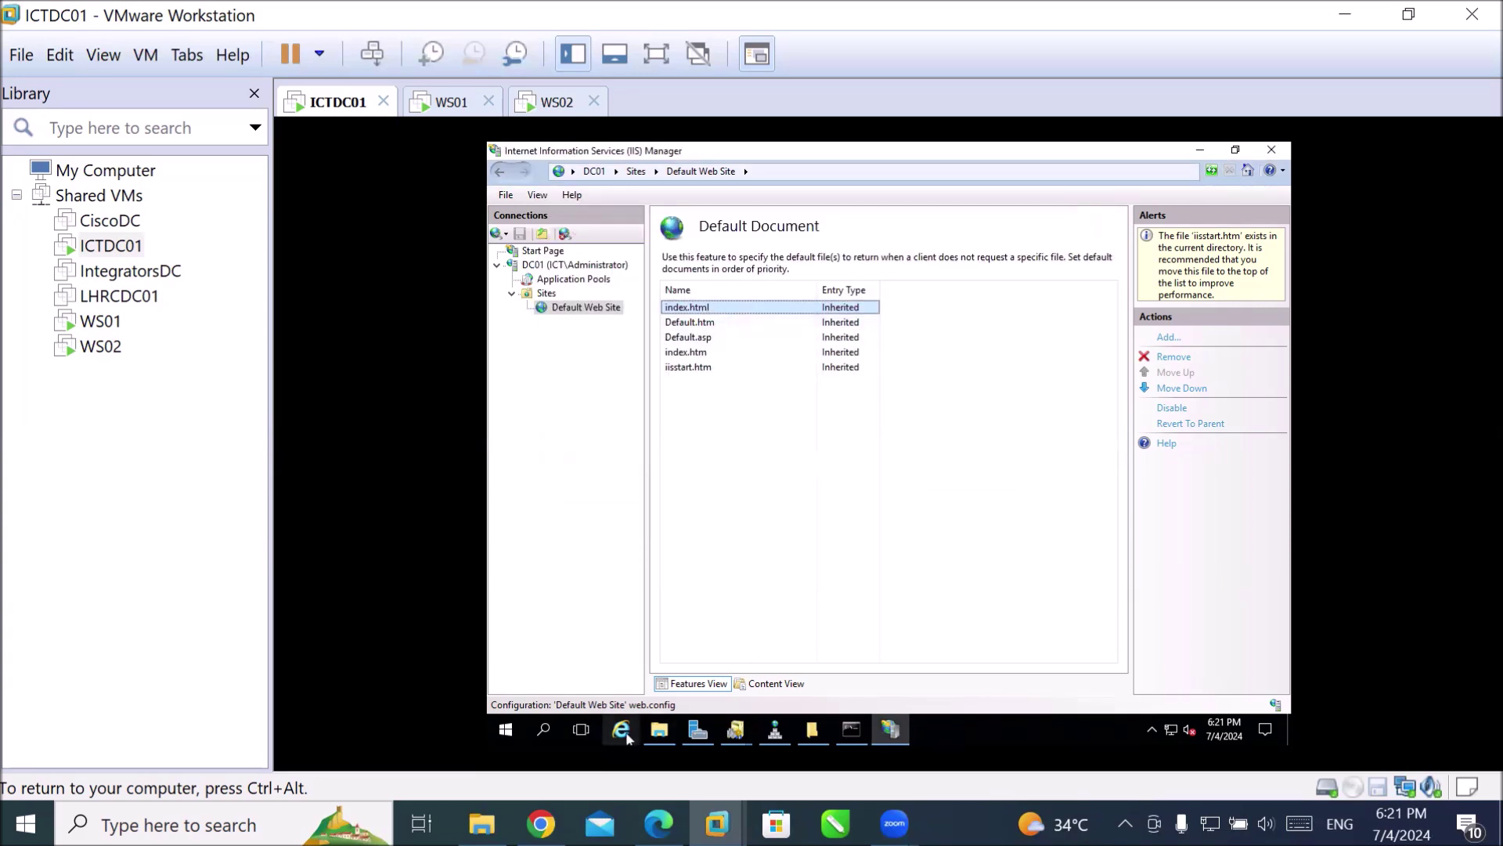
Check index.html in wwwroot and confirm it tops the Default Document list.
click(659, 729)
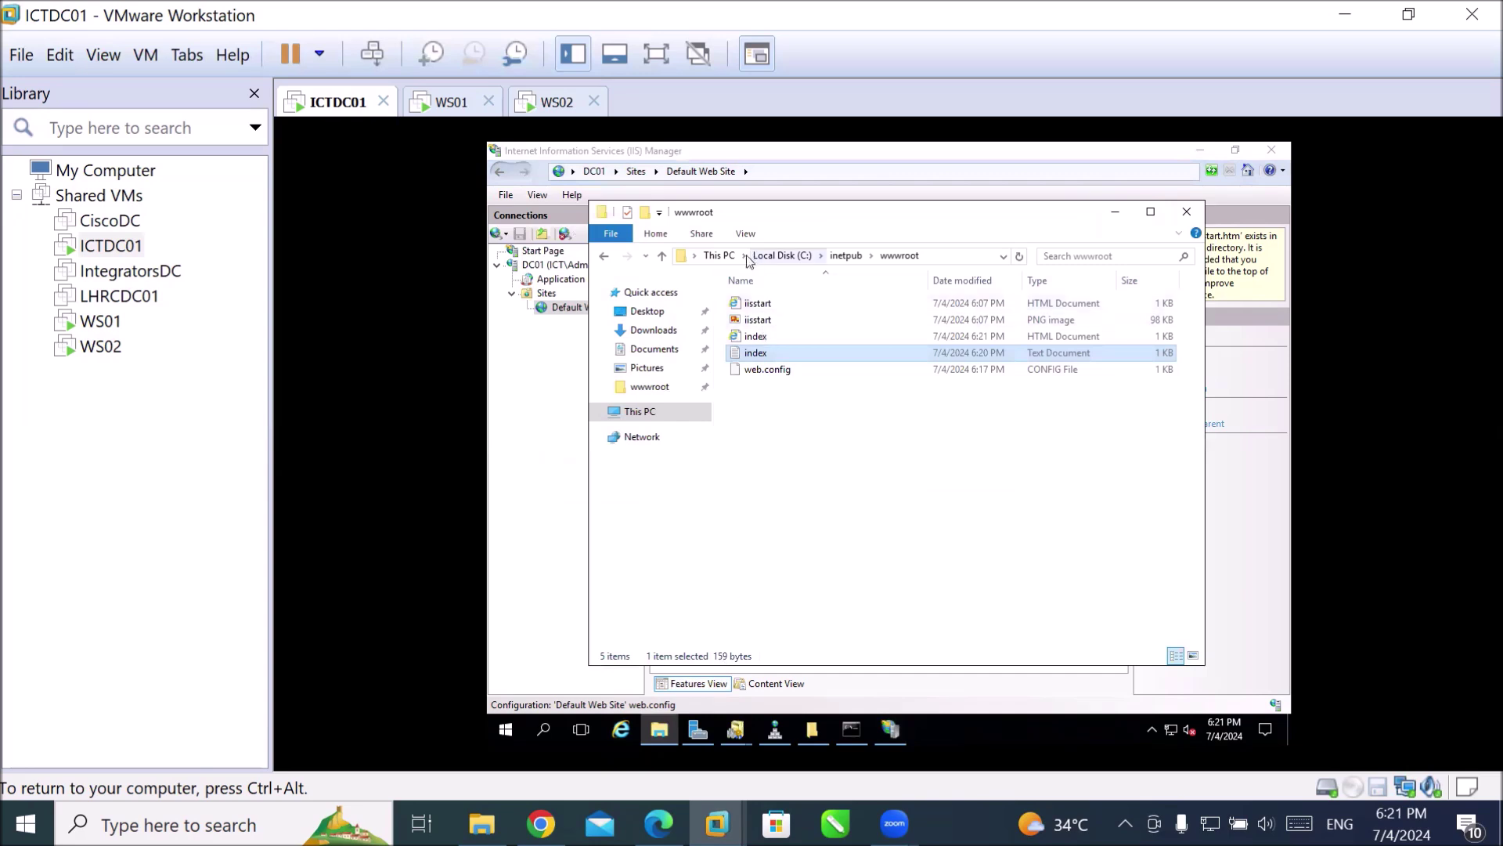
click(794, 335)
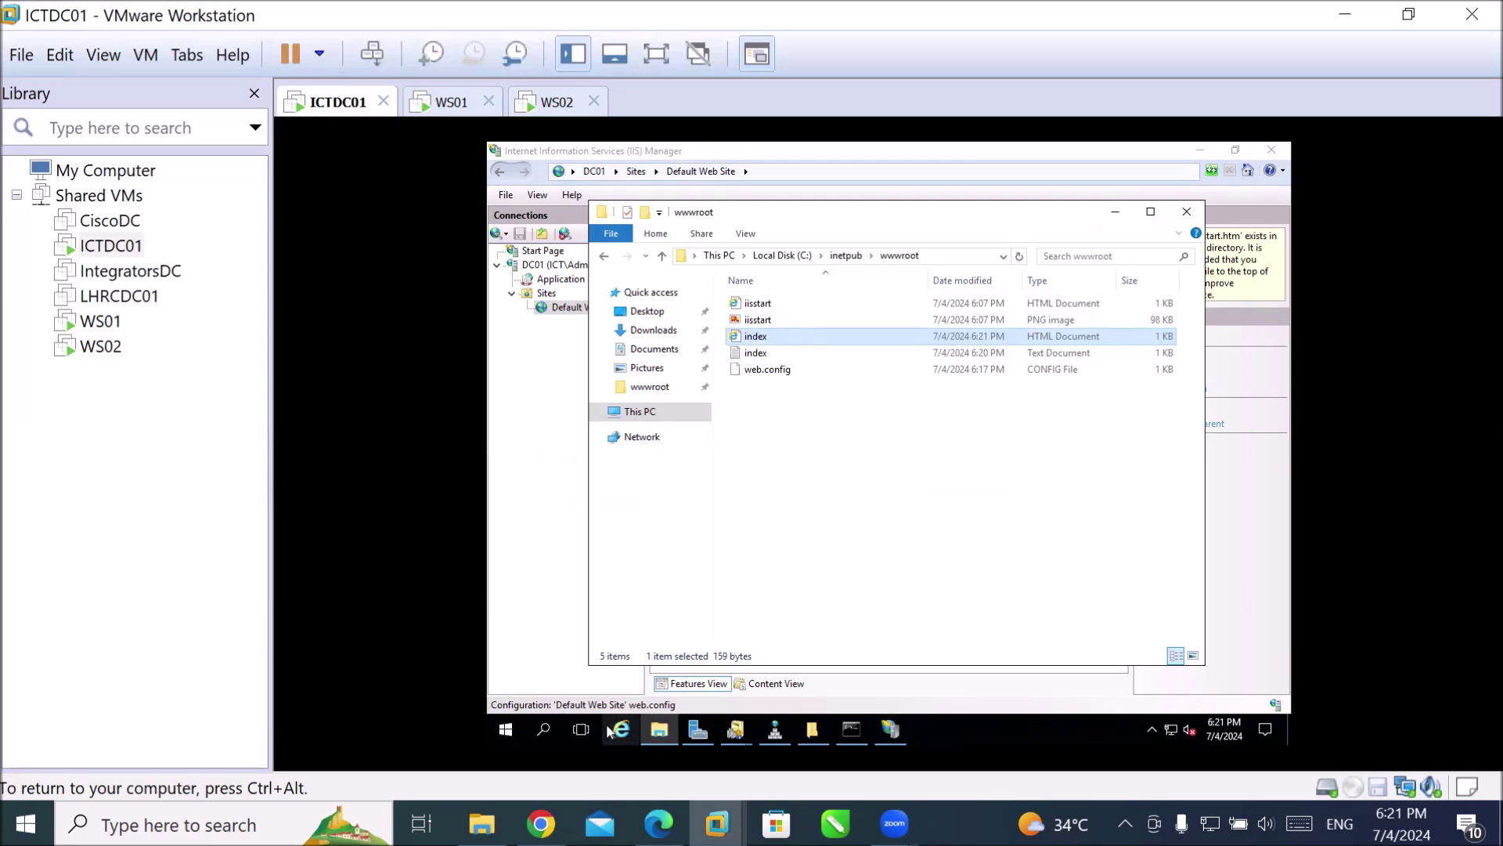
click(558, 308)
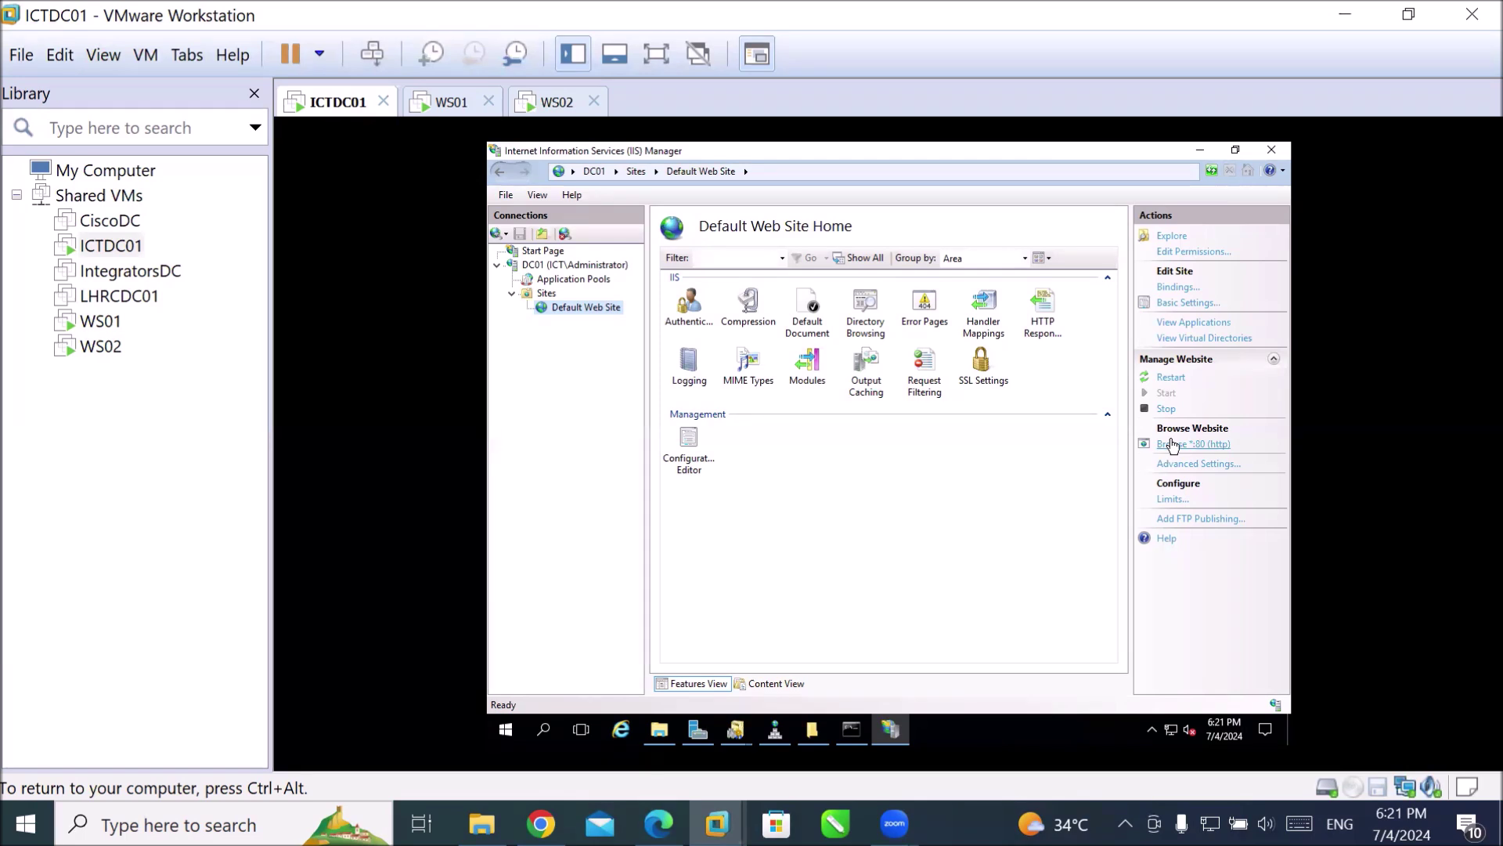
click(815, 321)
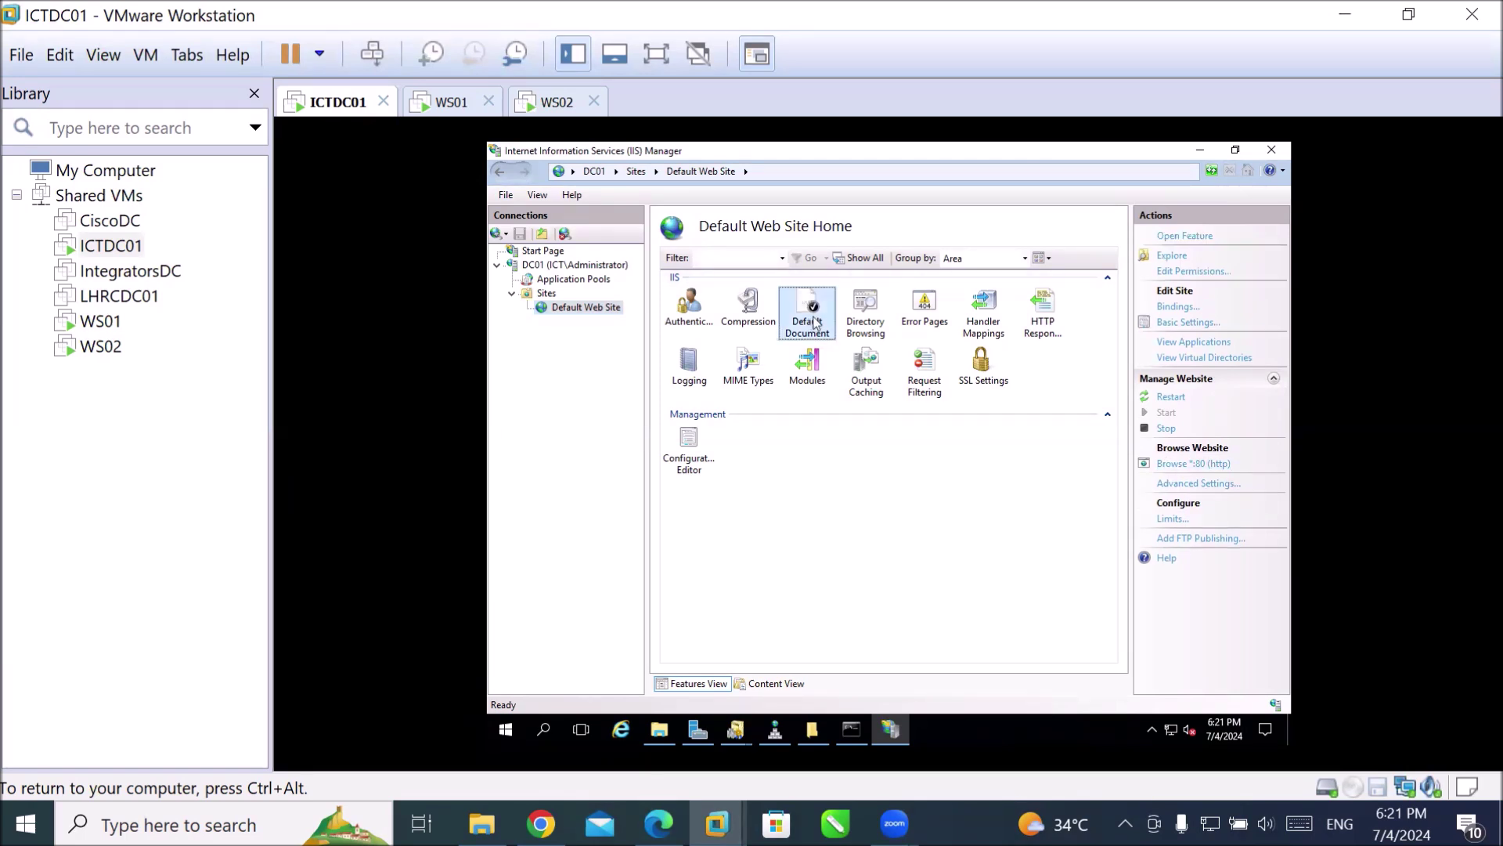
double_click(817, 321)
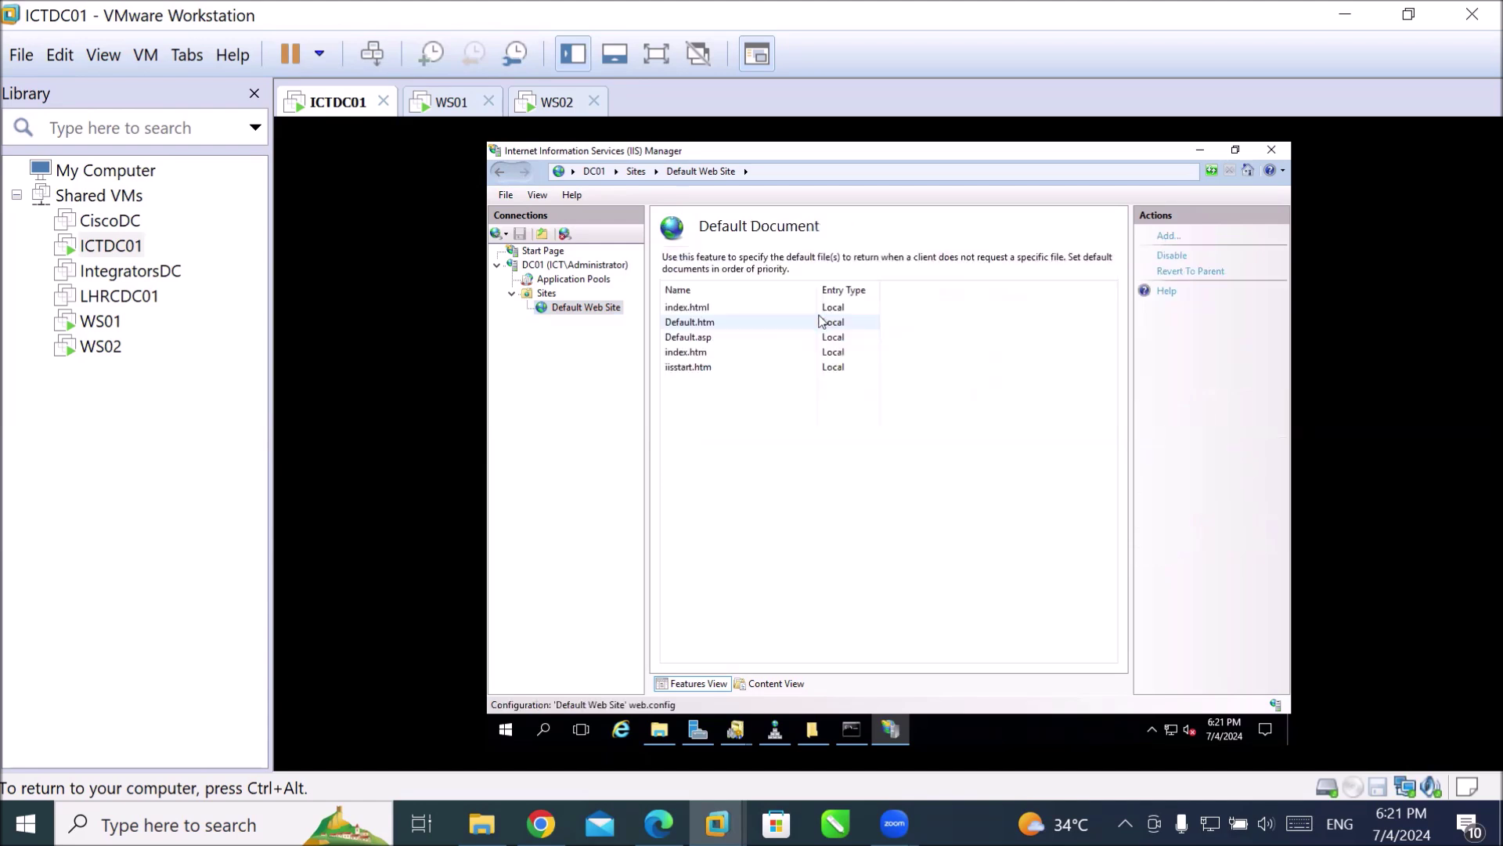
click(716, 308)
click(702, 365)
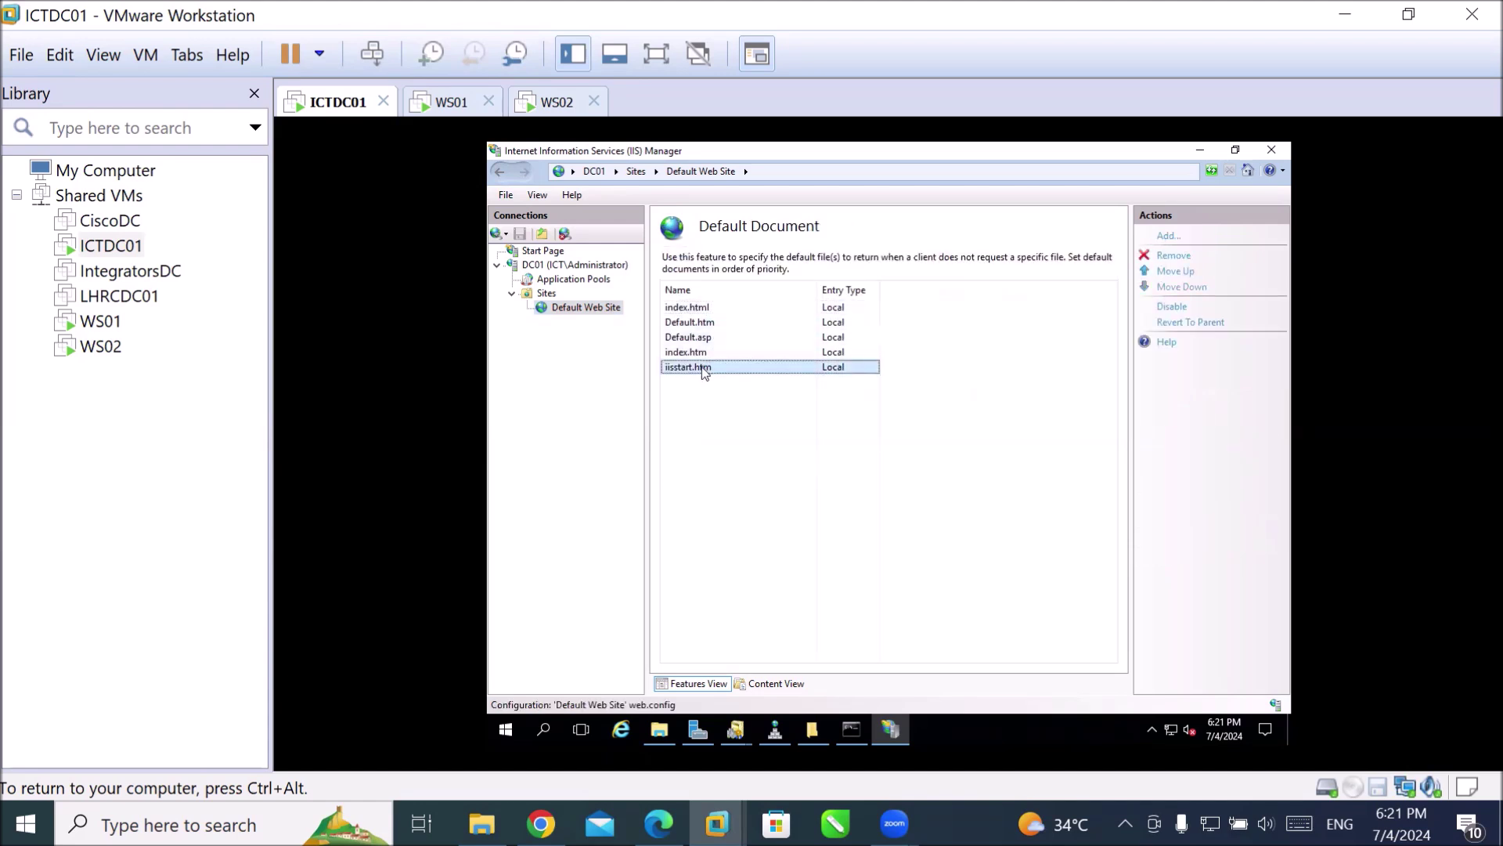
click(709, 310)
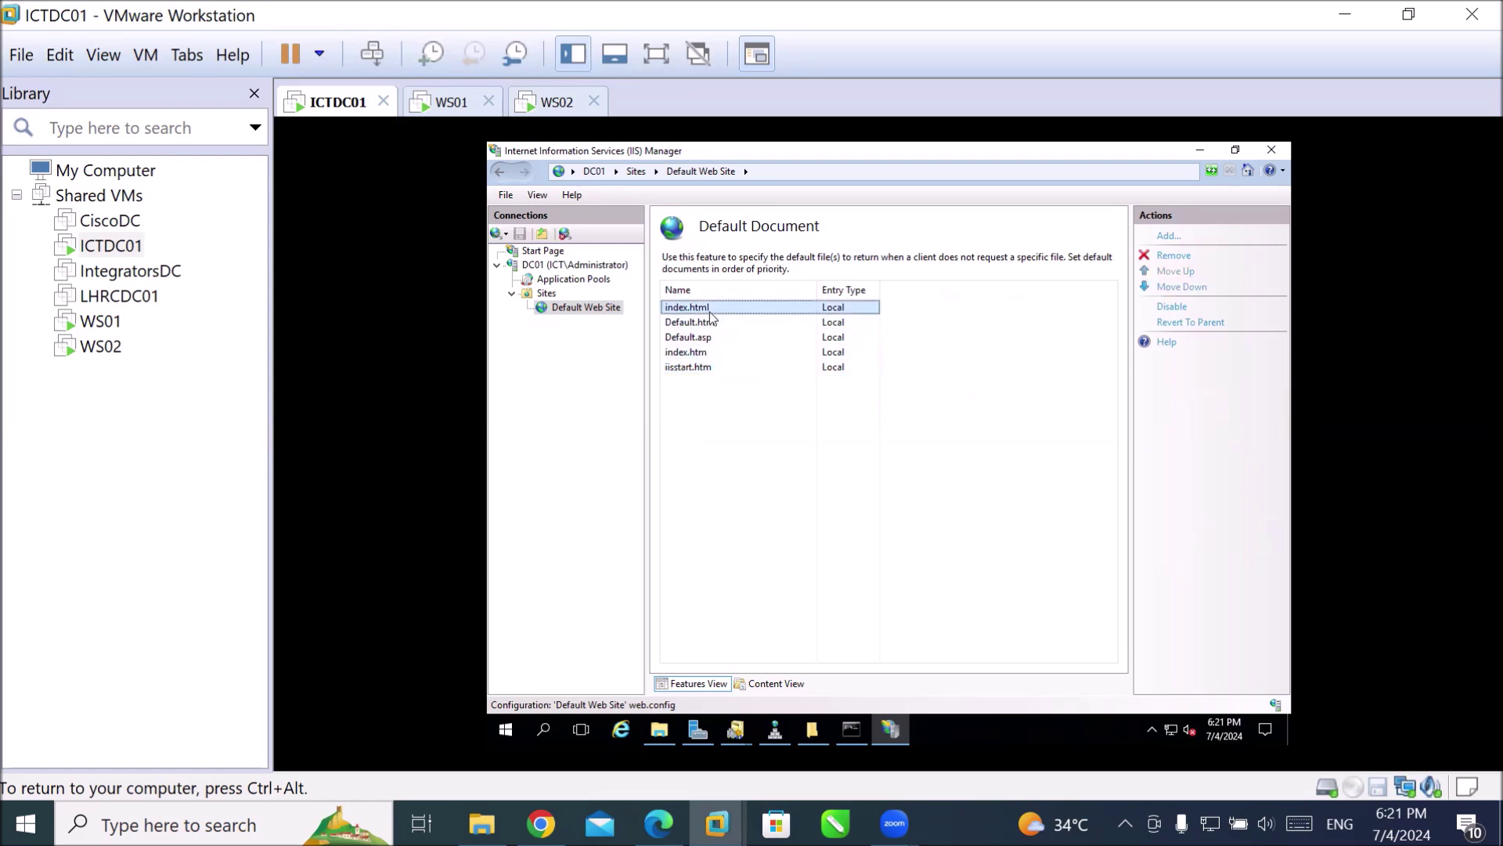
Close IIS Manager and open Server Manager's Tools menu.
click(1274, 157)
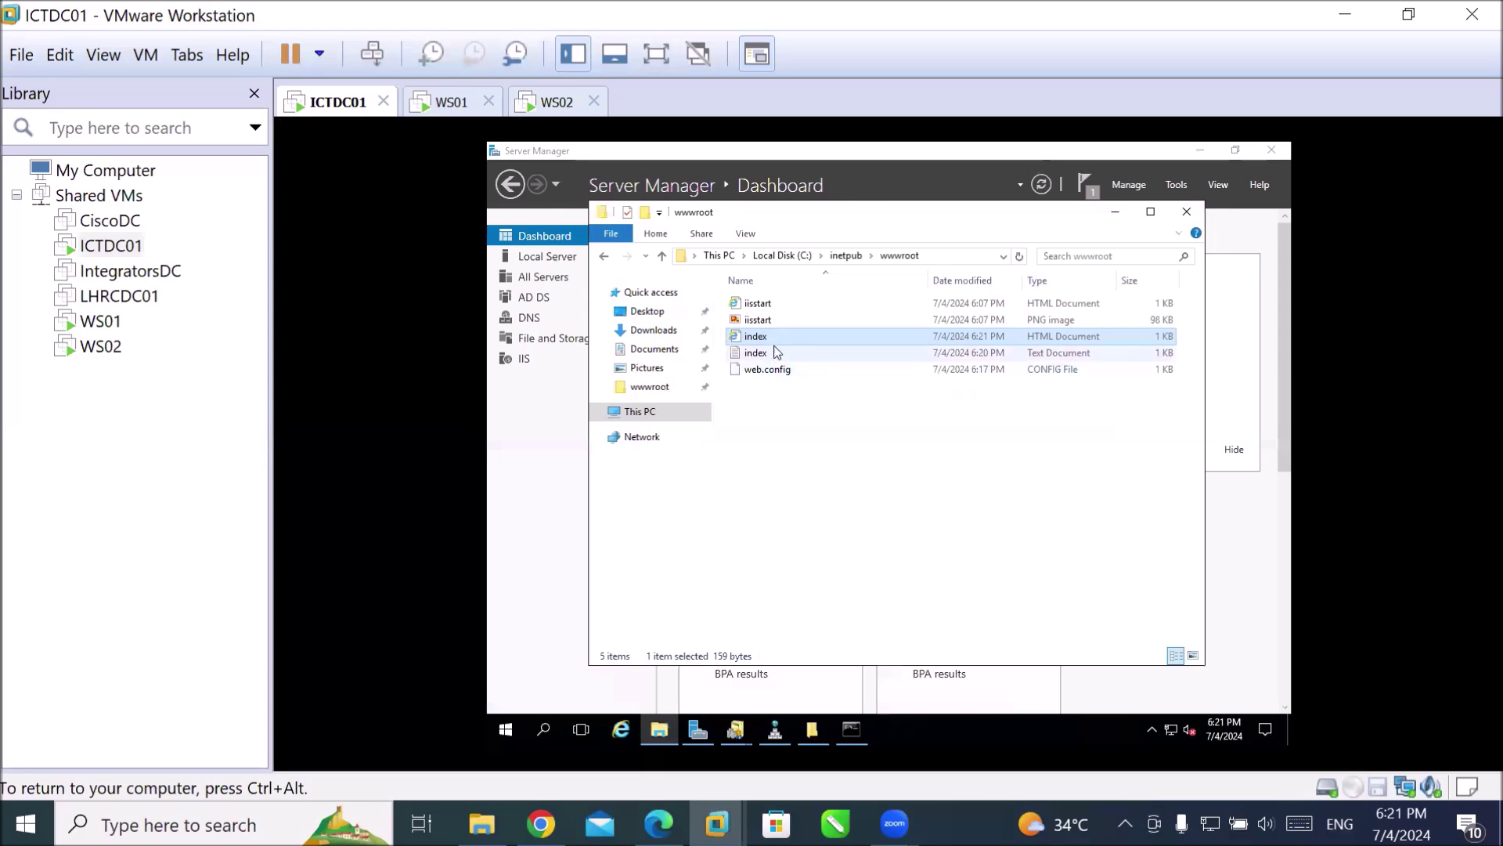
click(574, 479)
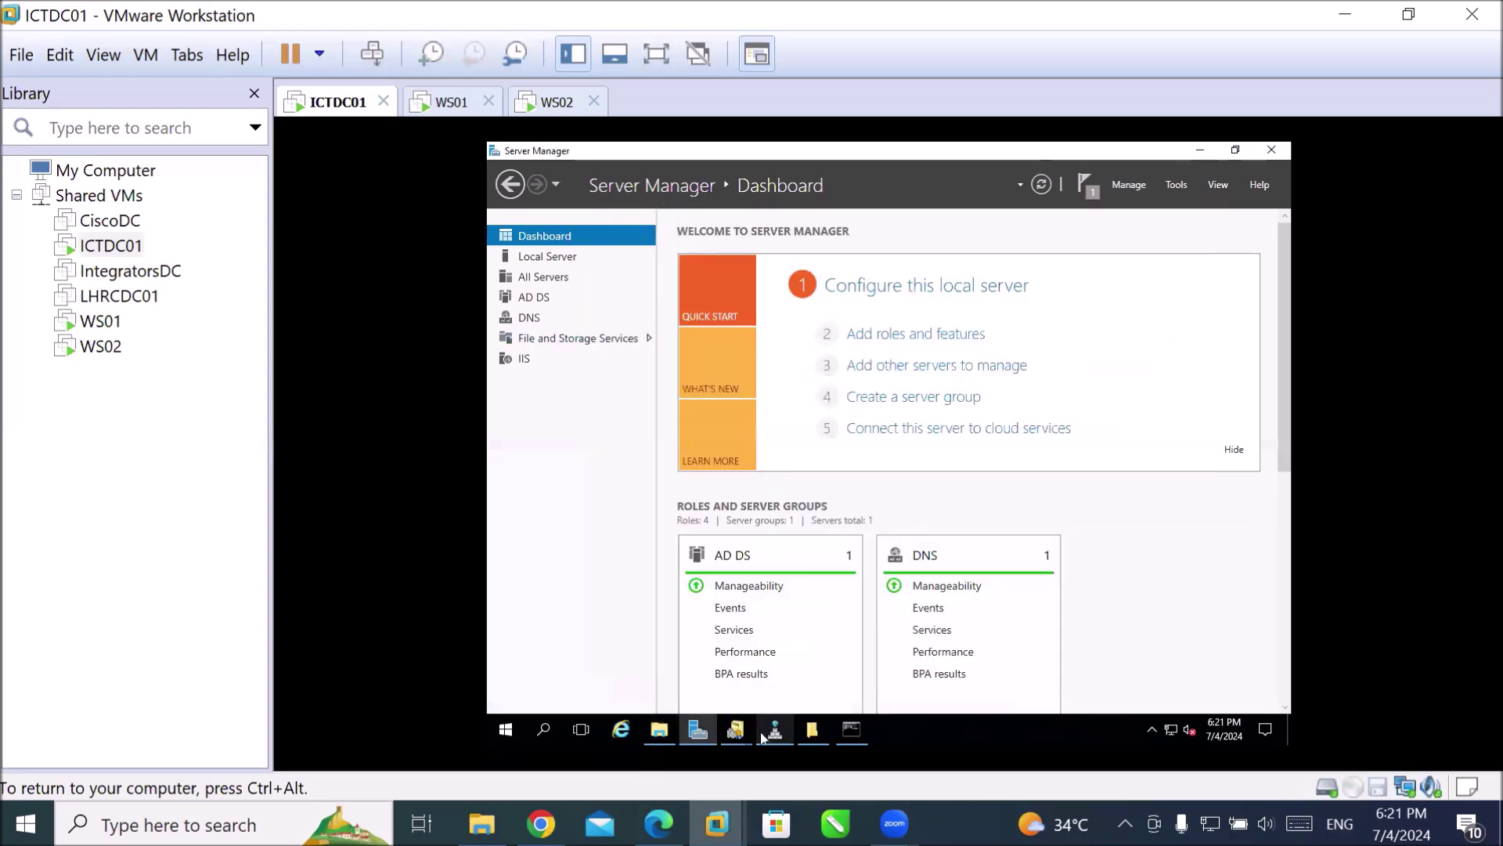
click(725, 739)
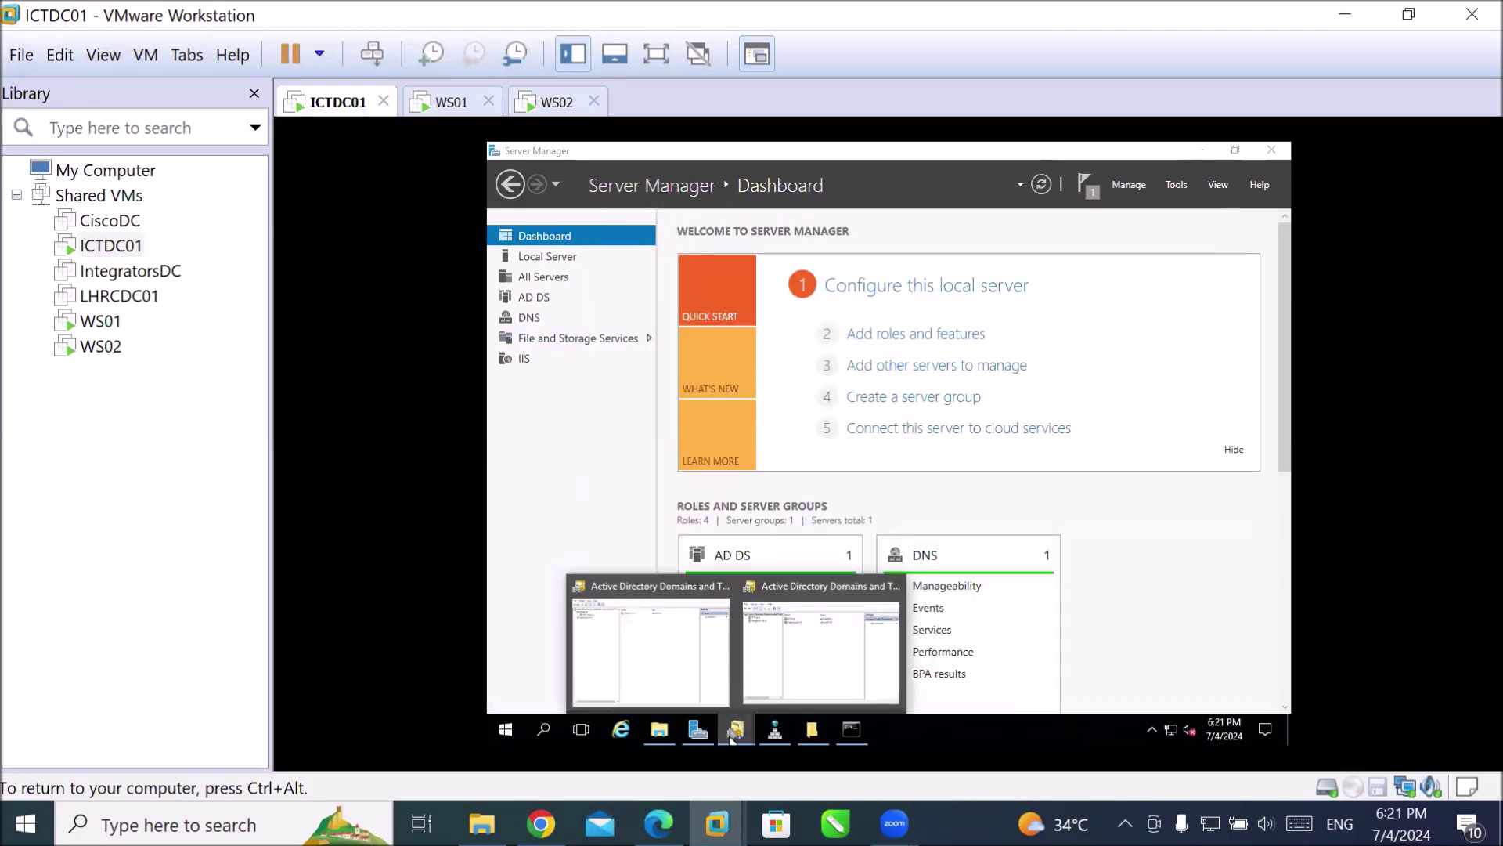
click(698, 735)
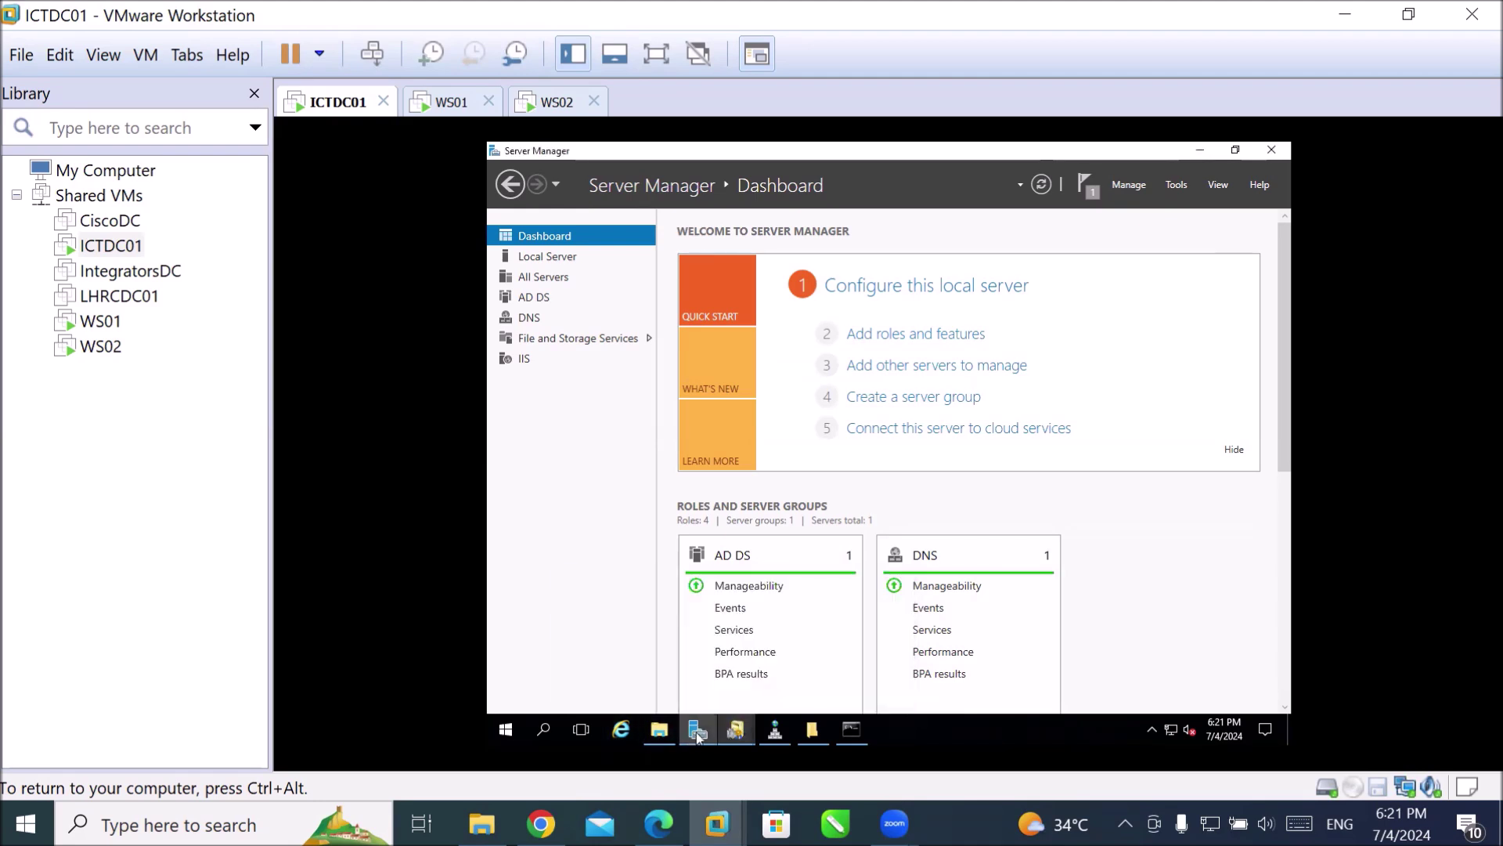
click(1186, 185)
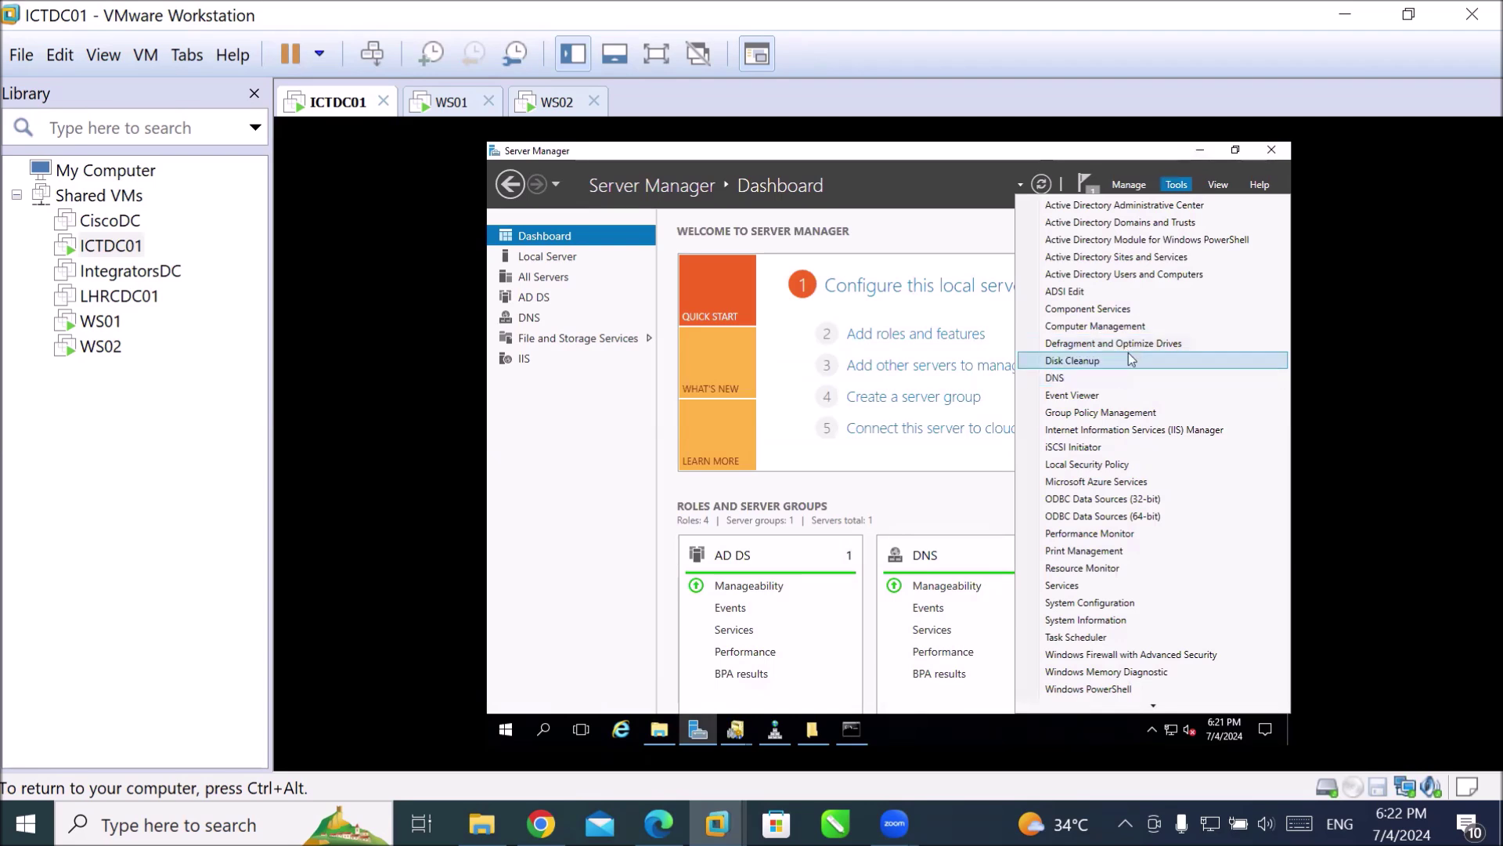
Launch IIS Manager, select Default Web Site, and browse *:80 to show the Welcome to ICT trainings page.
click(1128, 430)
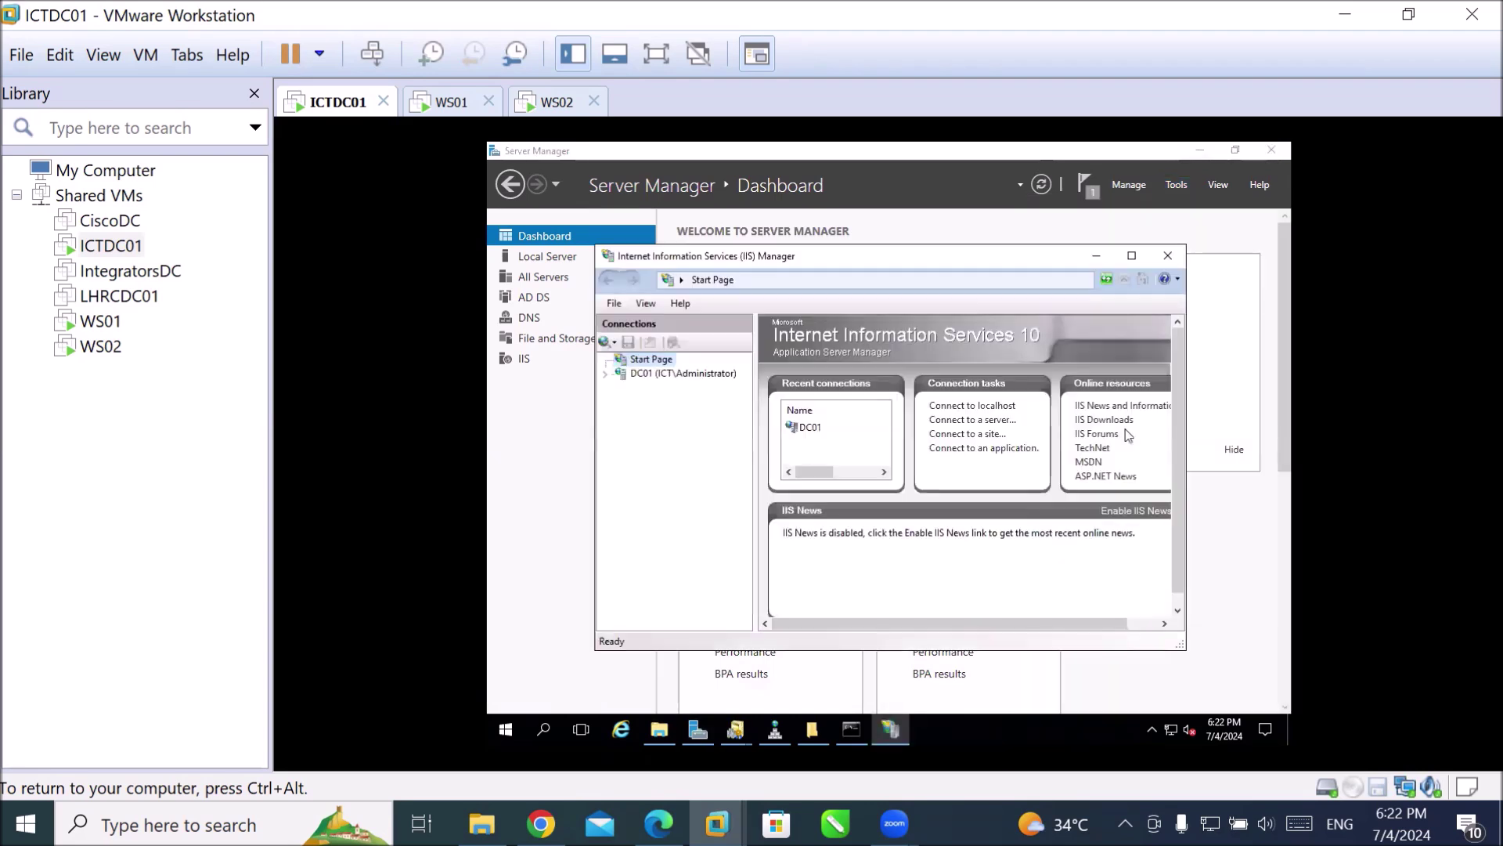
click(524, 359)
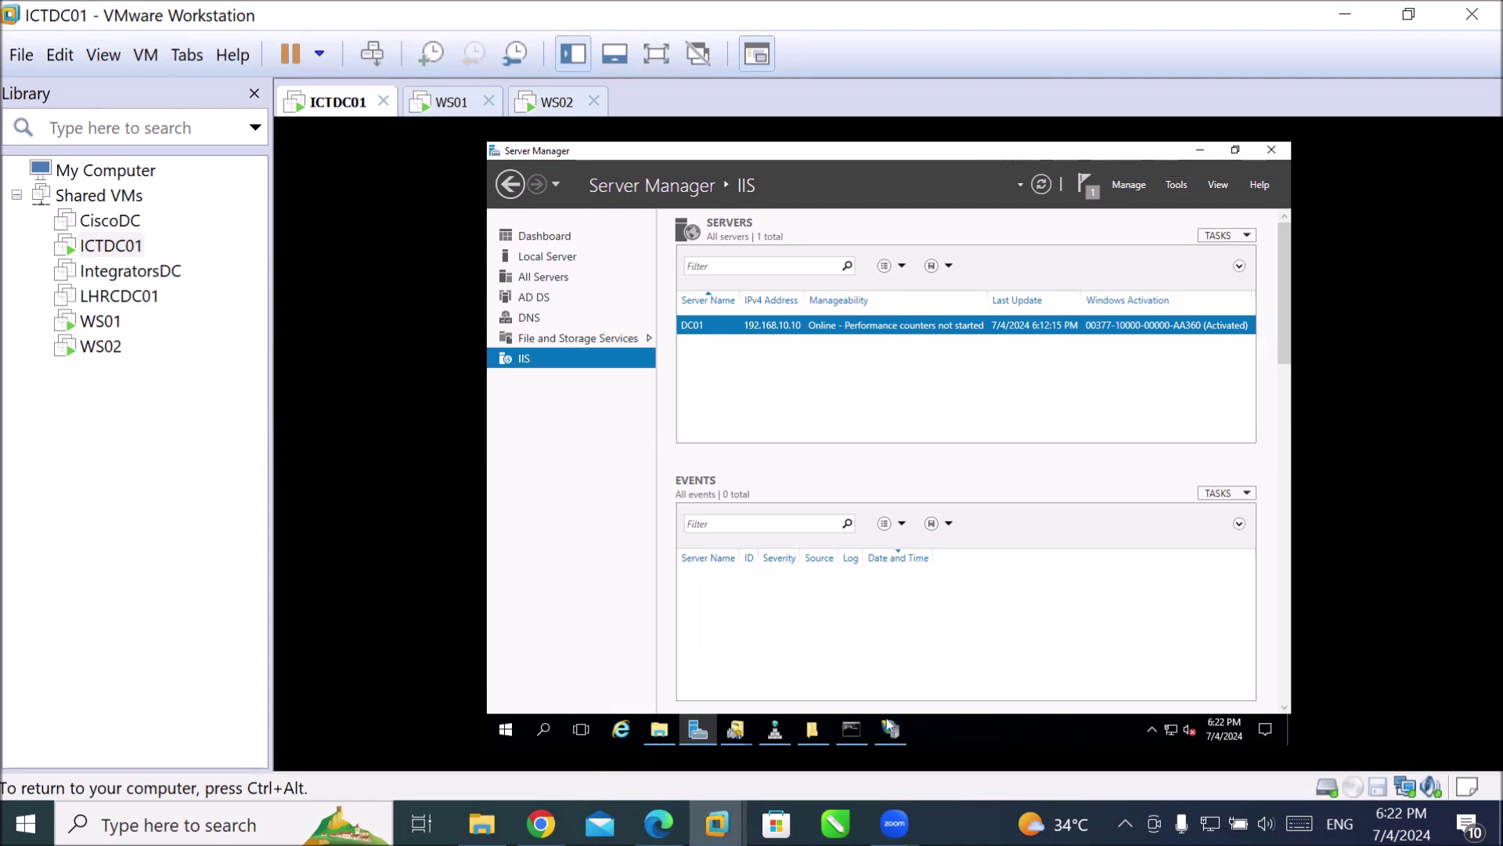
click(890, 730)
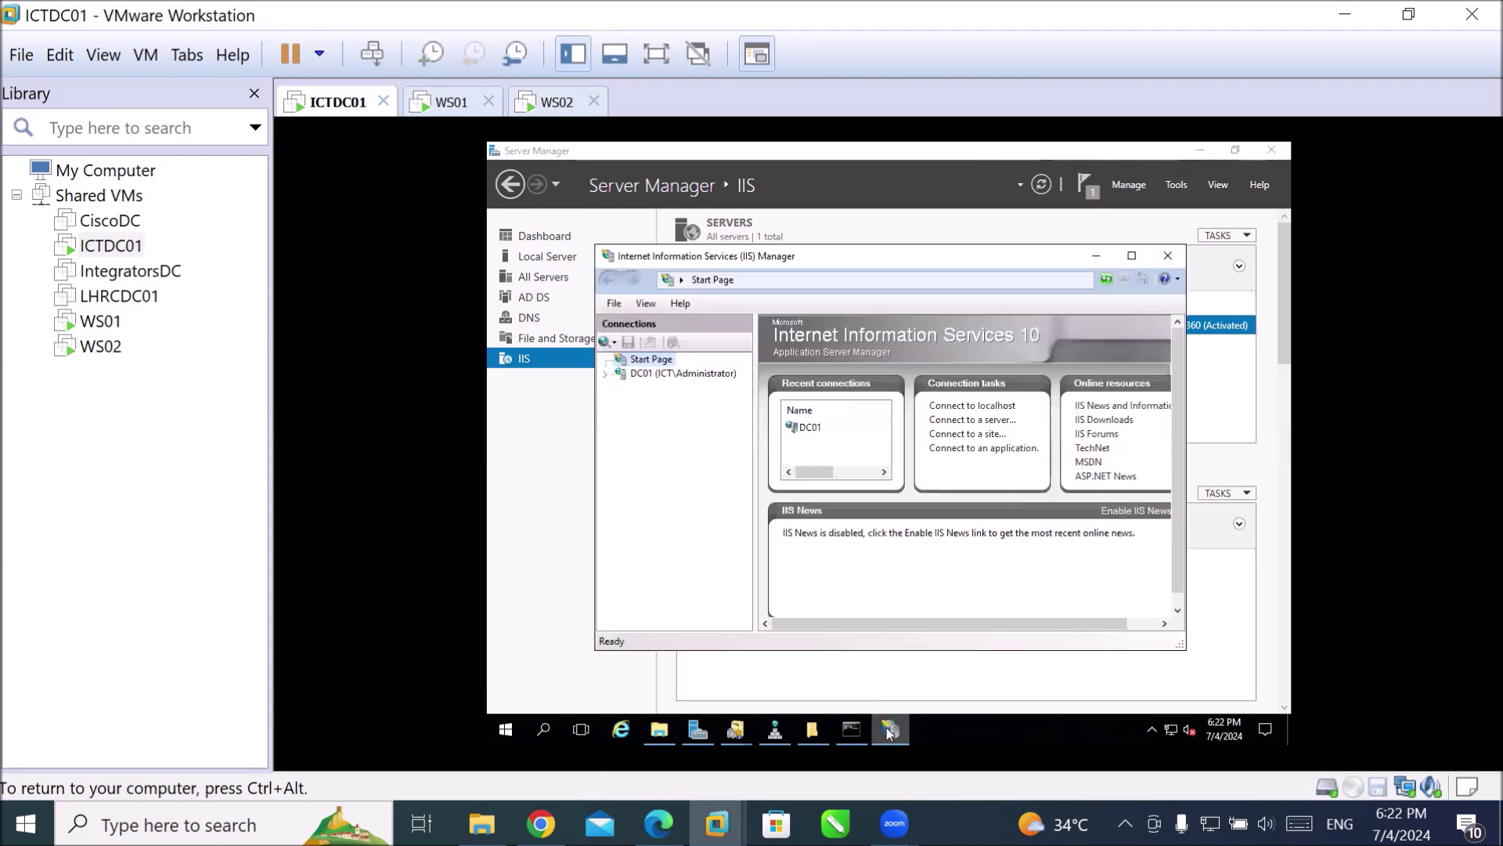
click(615, 373)
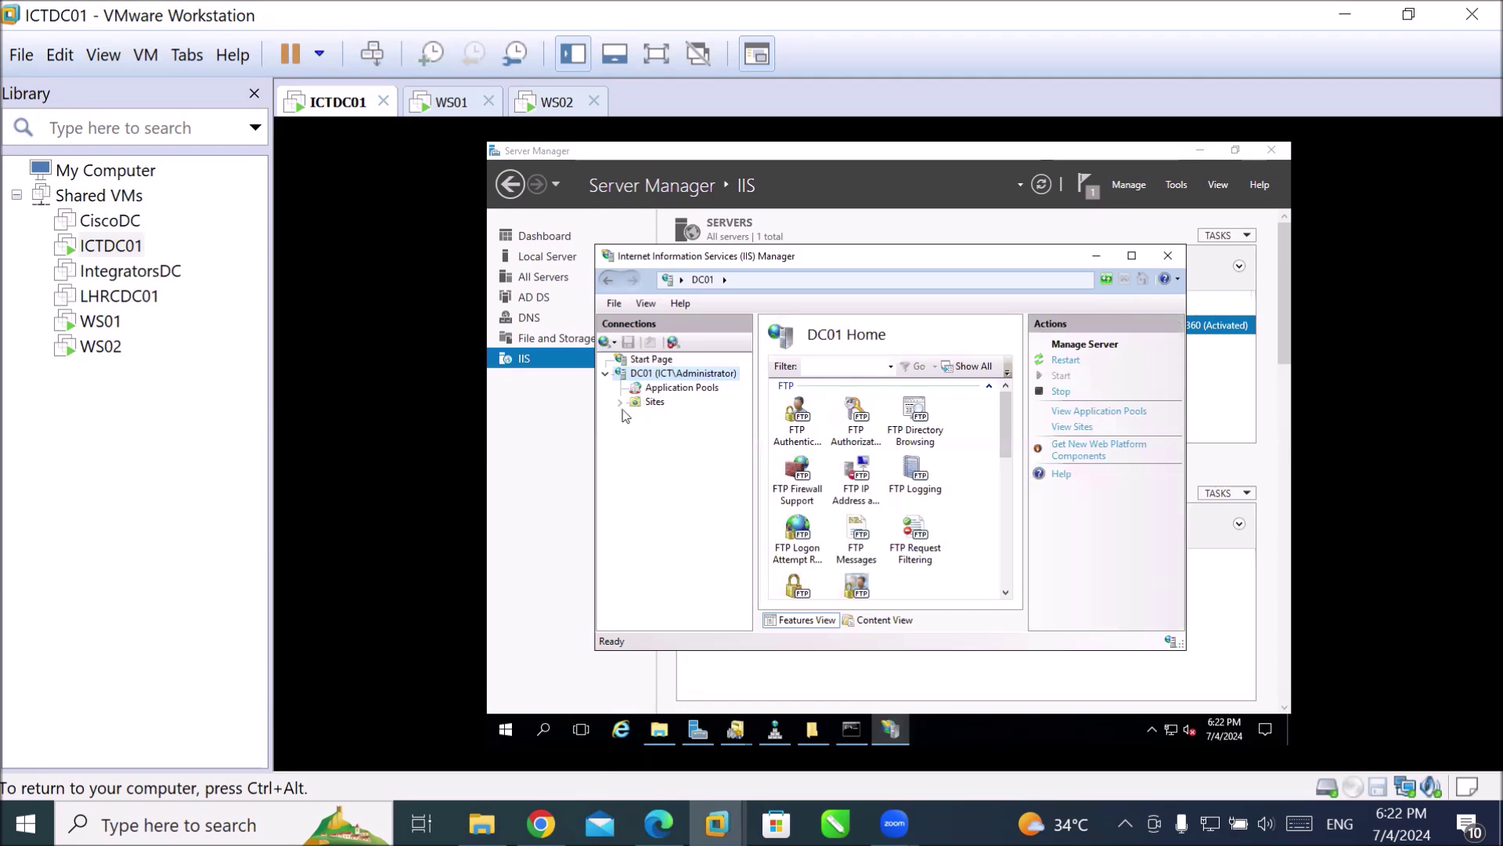
click(620, 403)
click(693, 416)
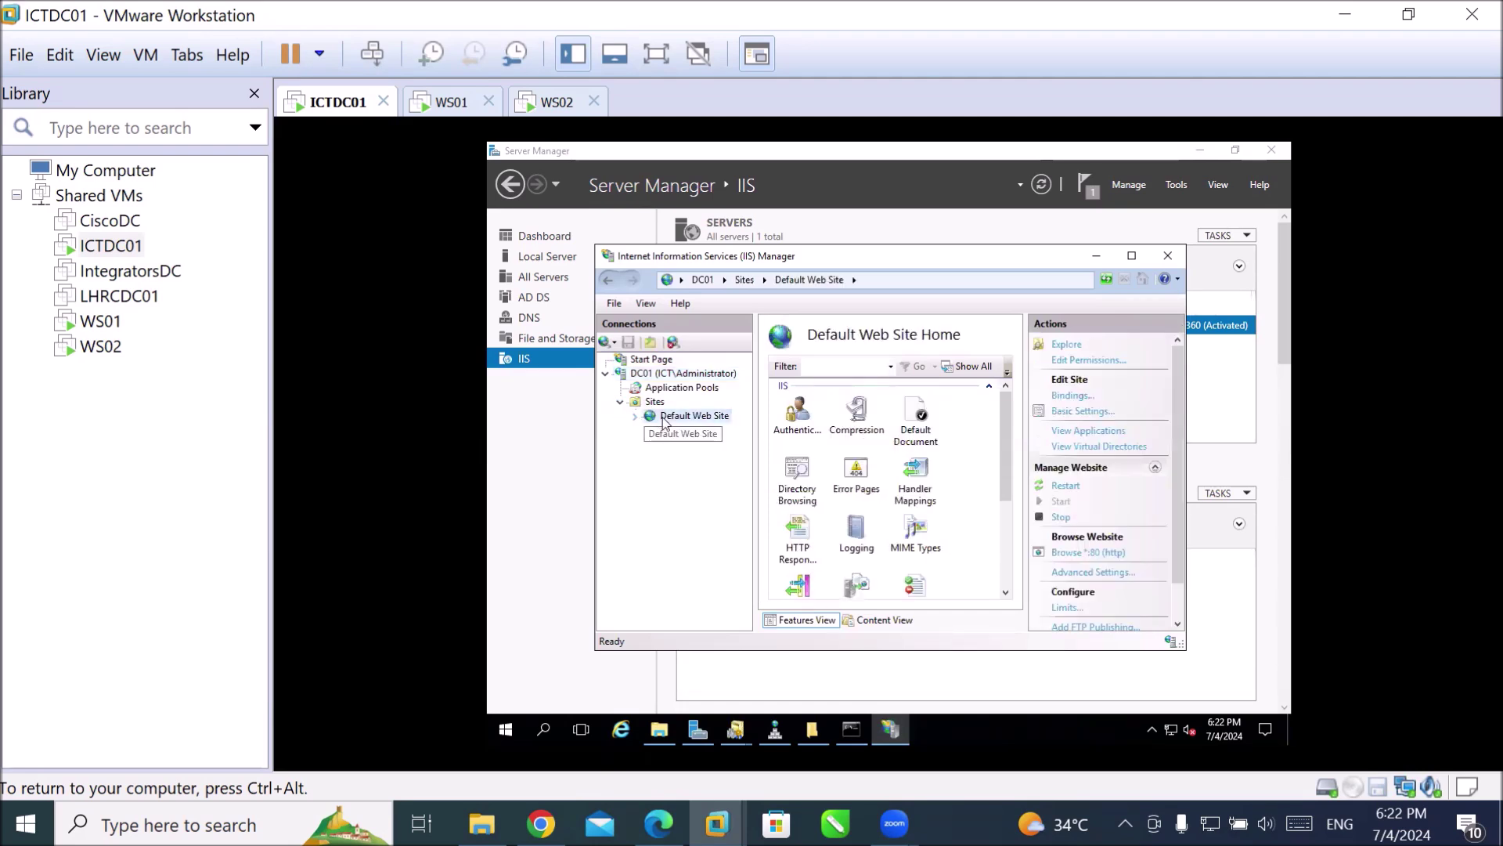
click(1088, 553)
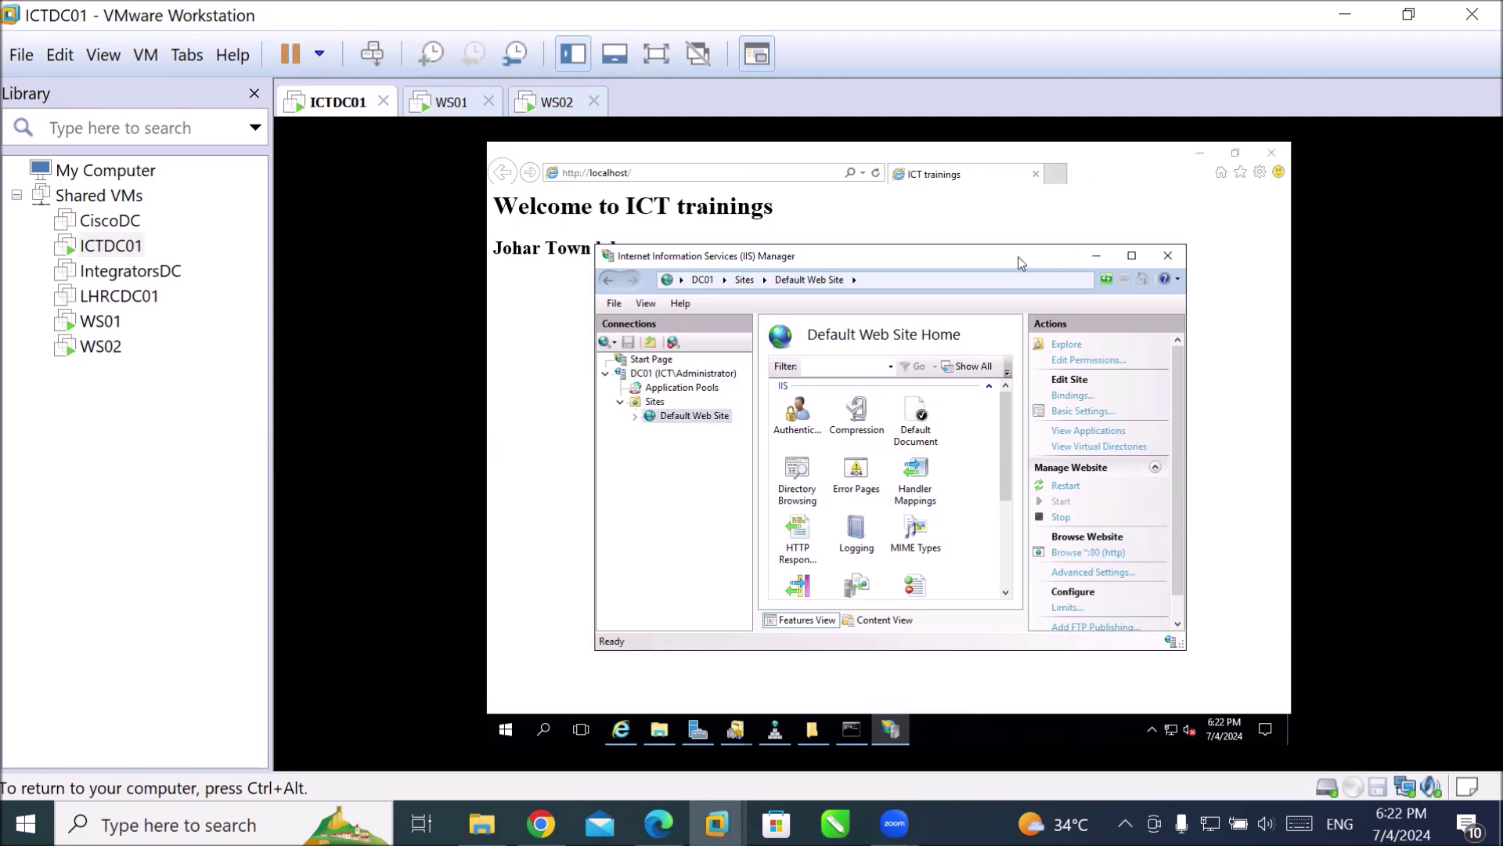
Move IIS Manager aside to reveal the page, then close IIS Manager.
drag(1021, 381, 1019, 387)
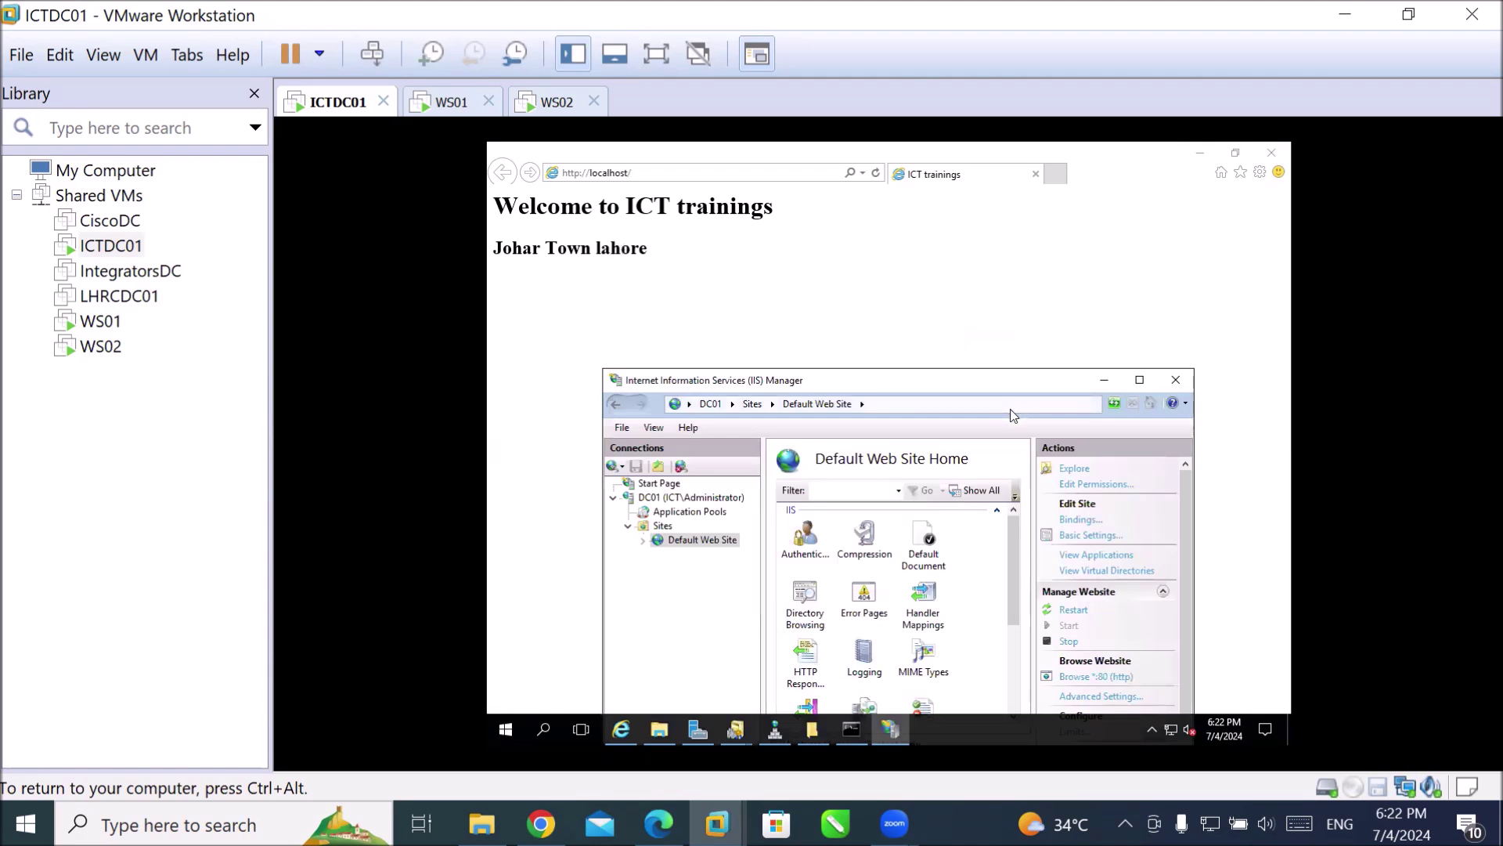
drag(959, 385, 1001, 260)
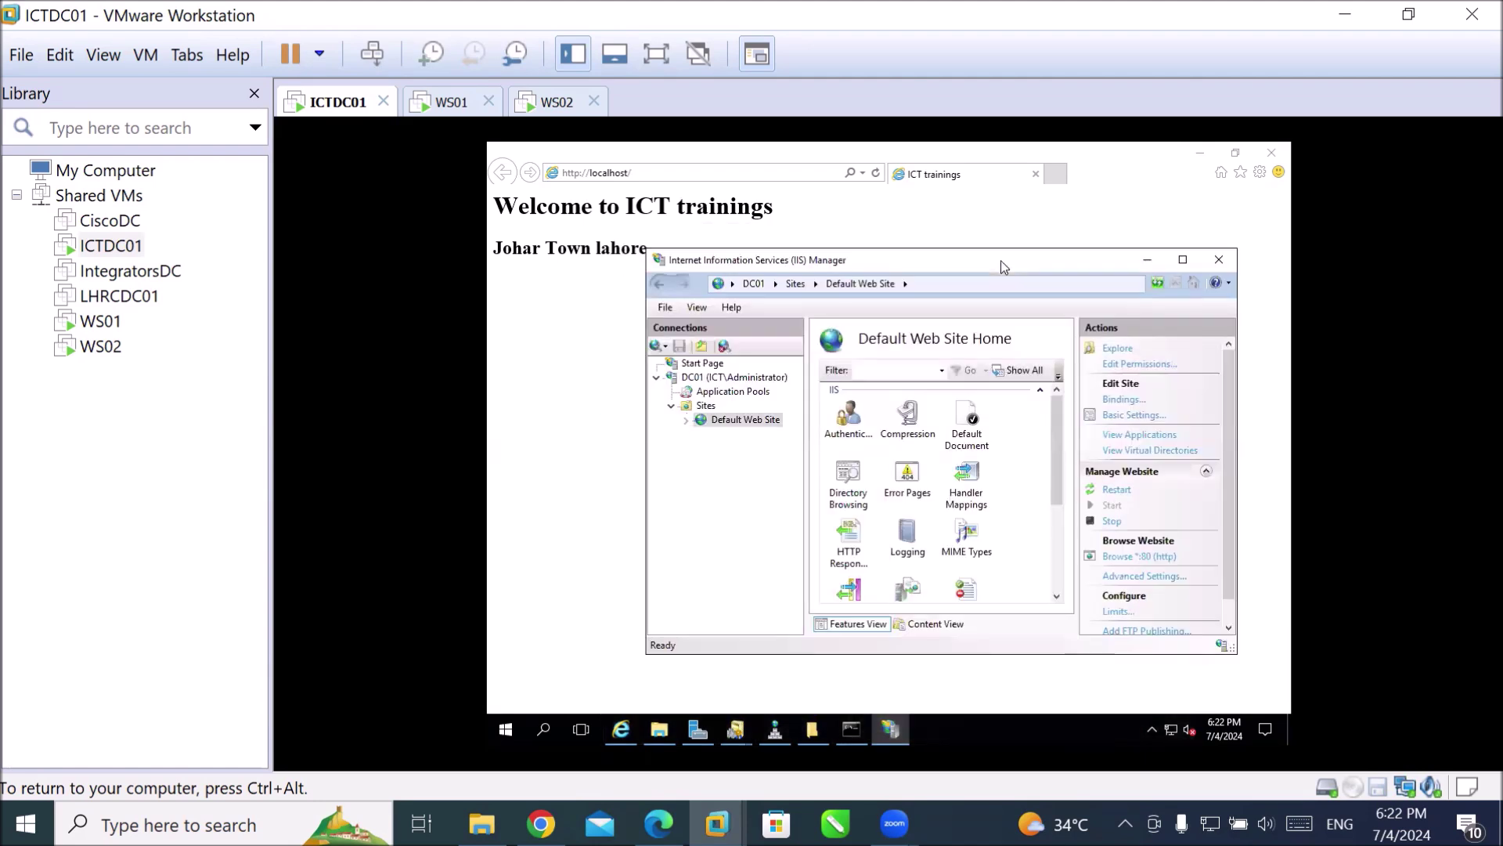
click(1219, 260)
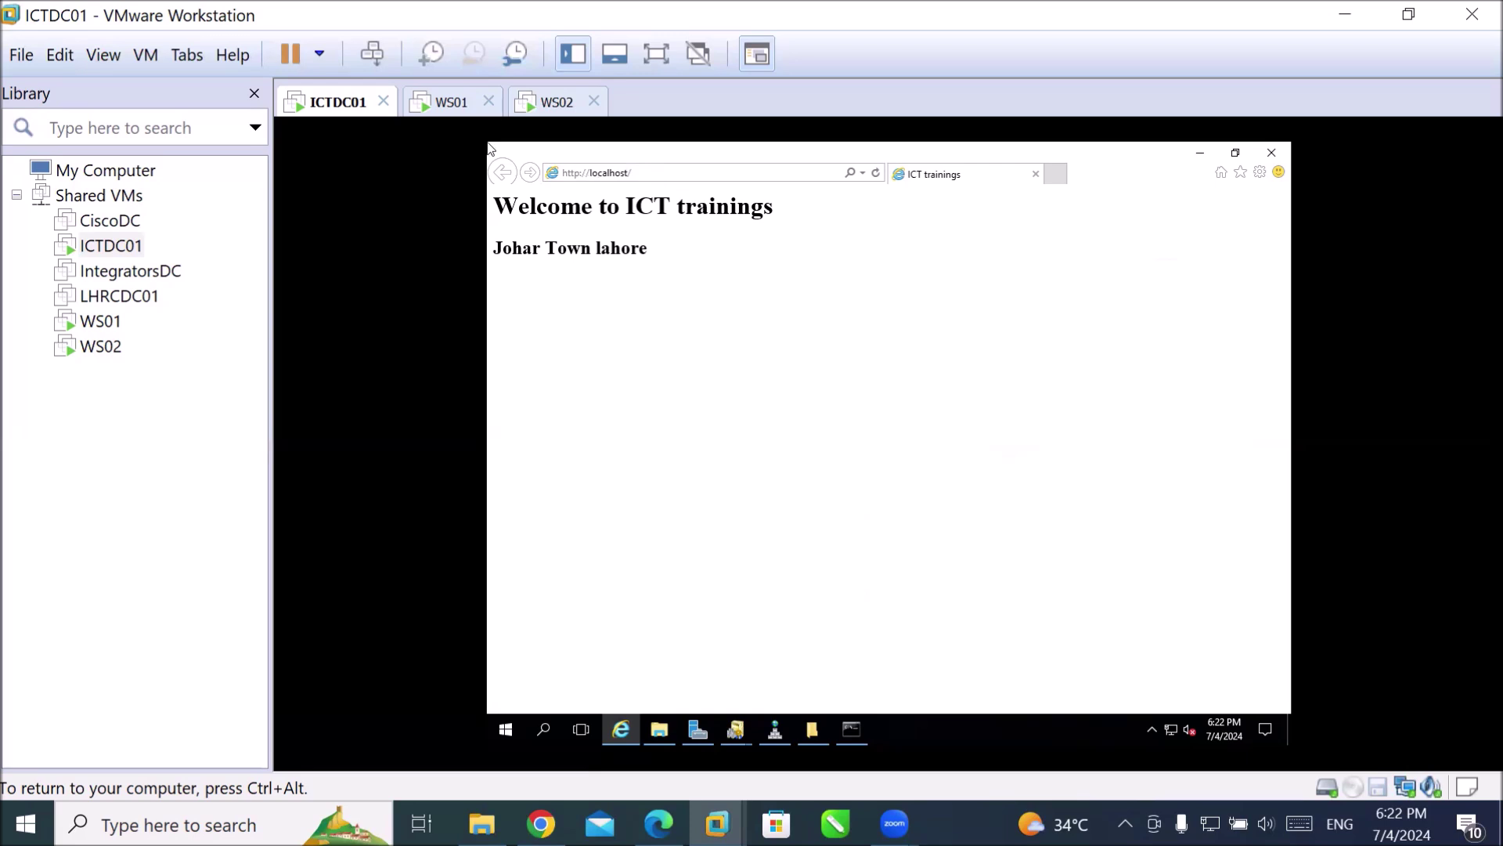
click(438, 106)
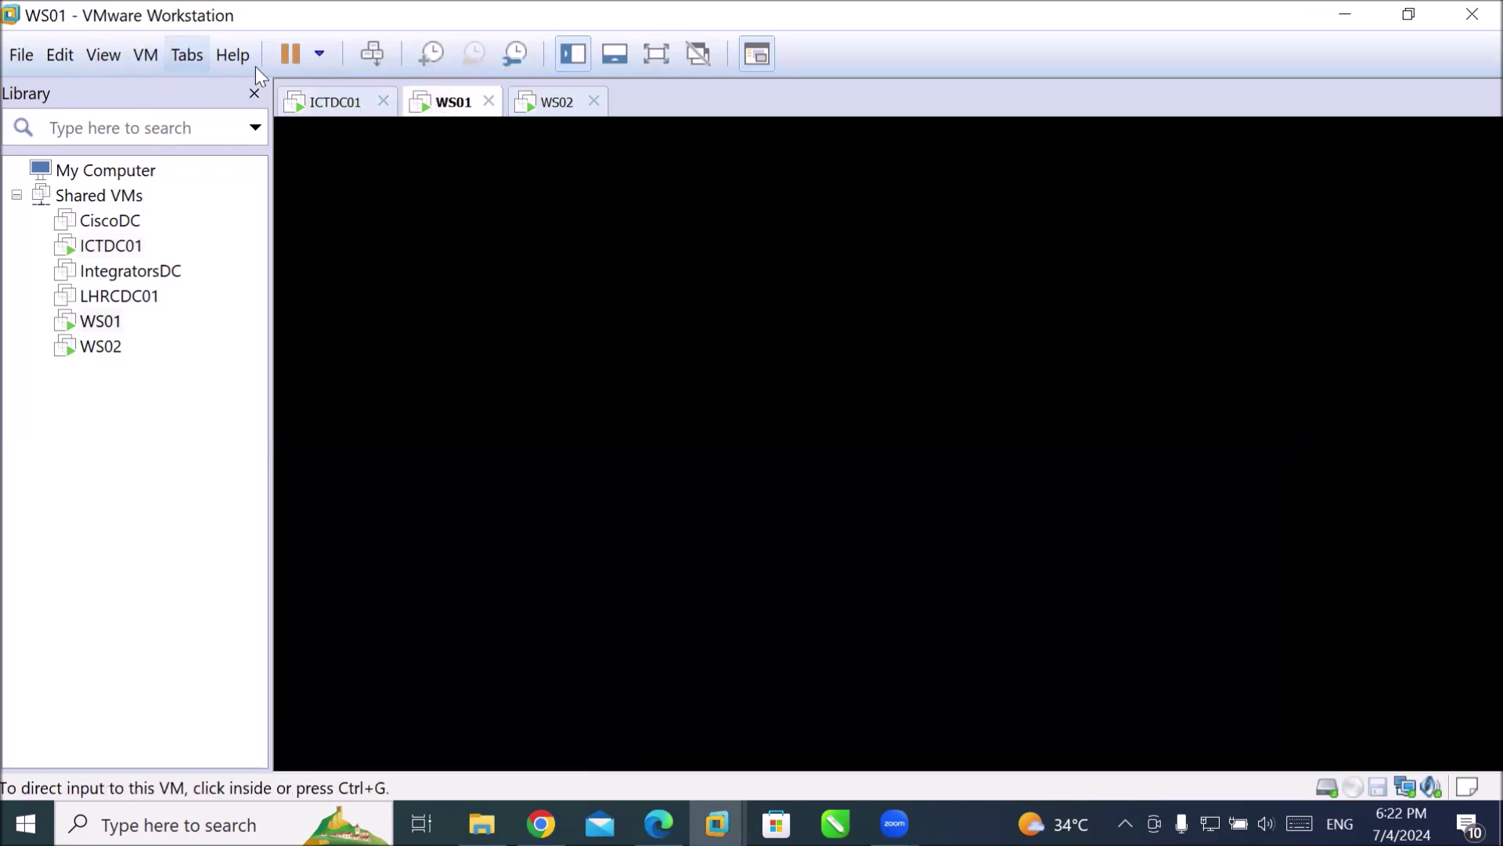
Sign in to WS01 with the account password and release input to the host.
click(369, 55)
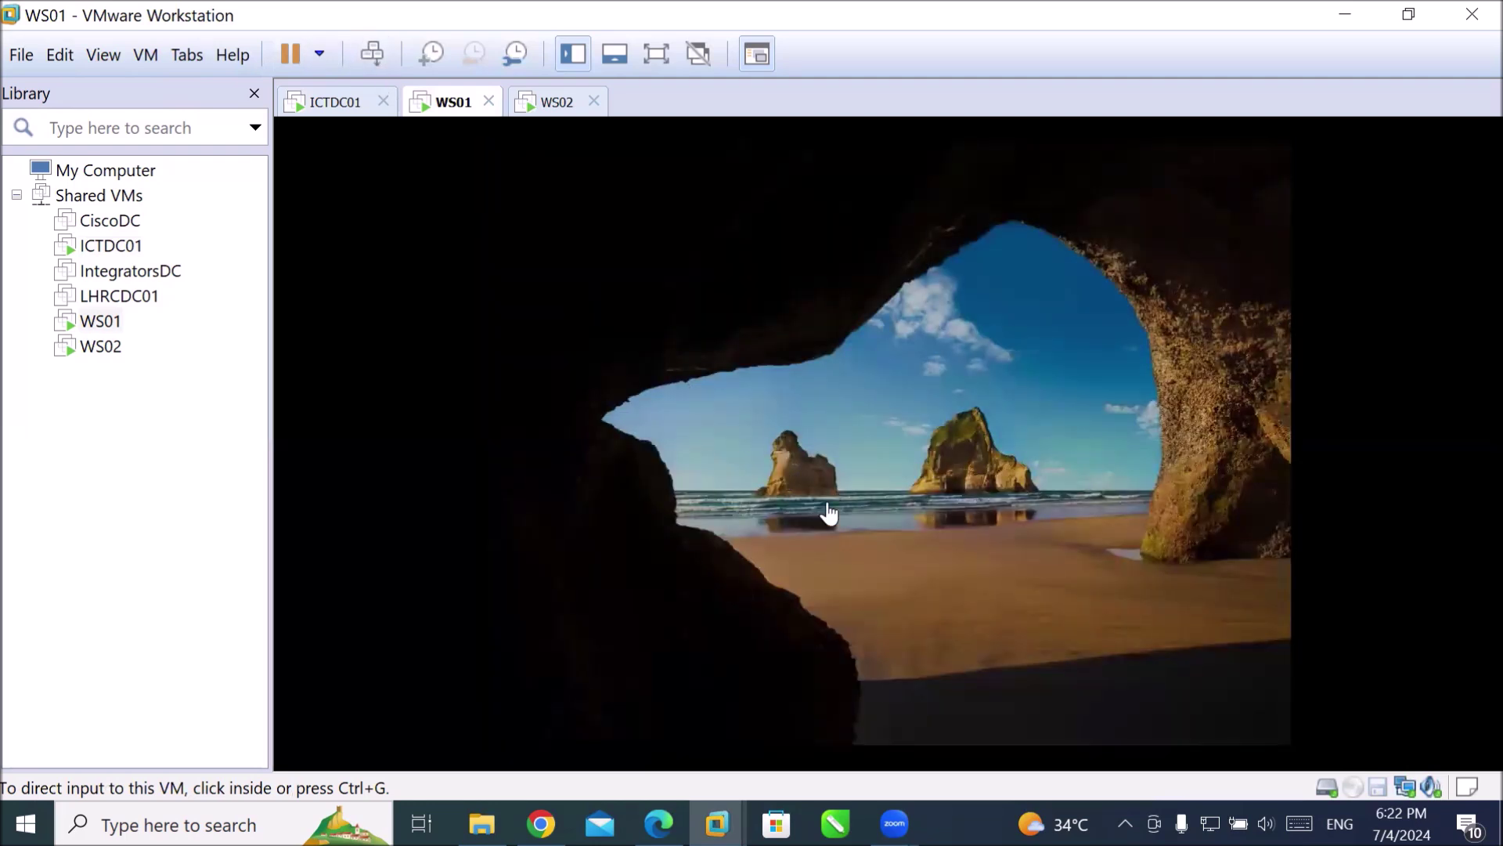
click(834, 512)
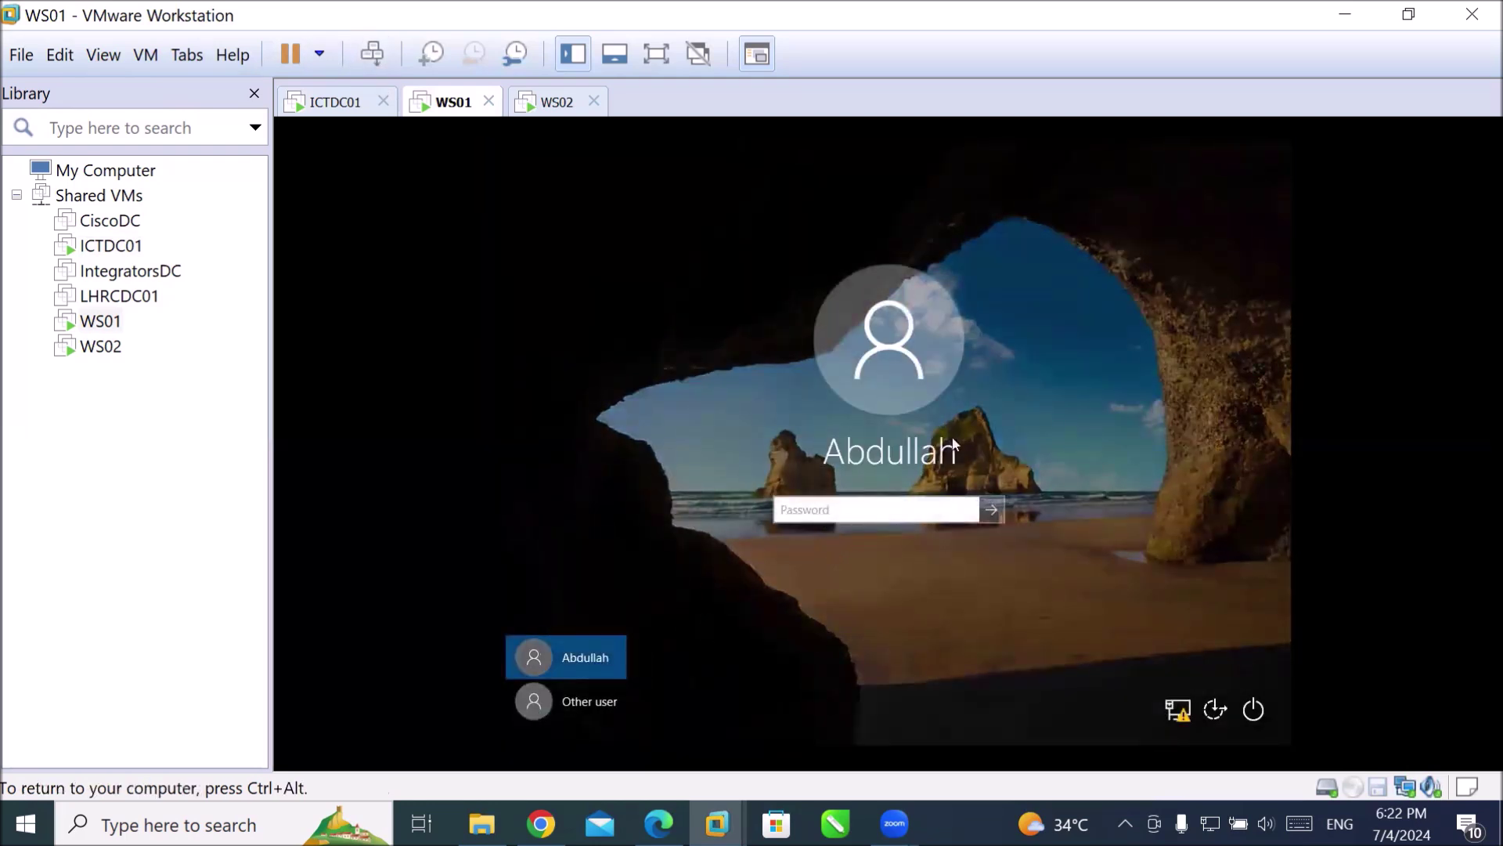
text(••••••)
key(Return)
key(ctrl+alt)
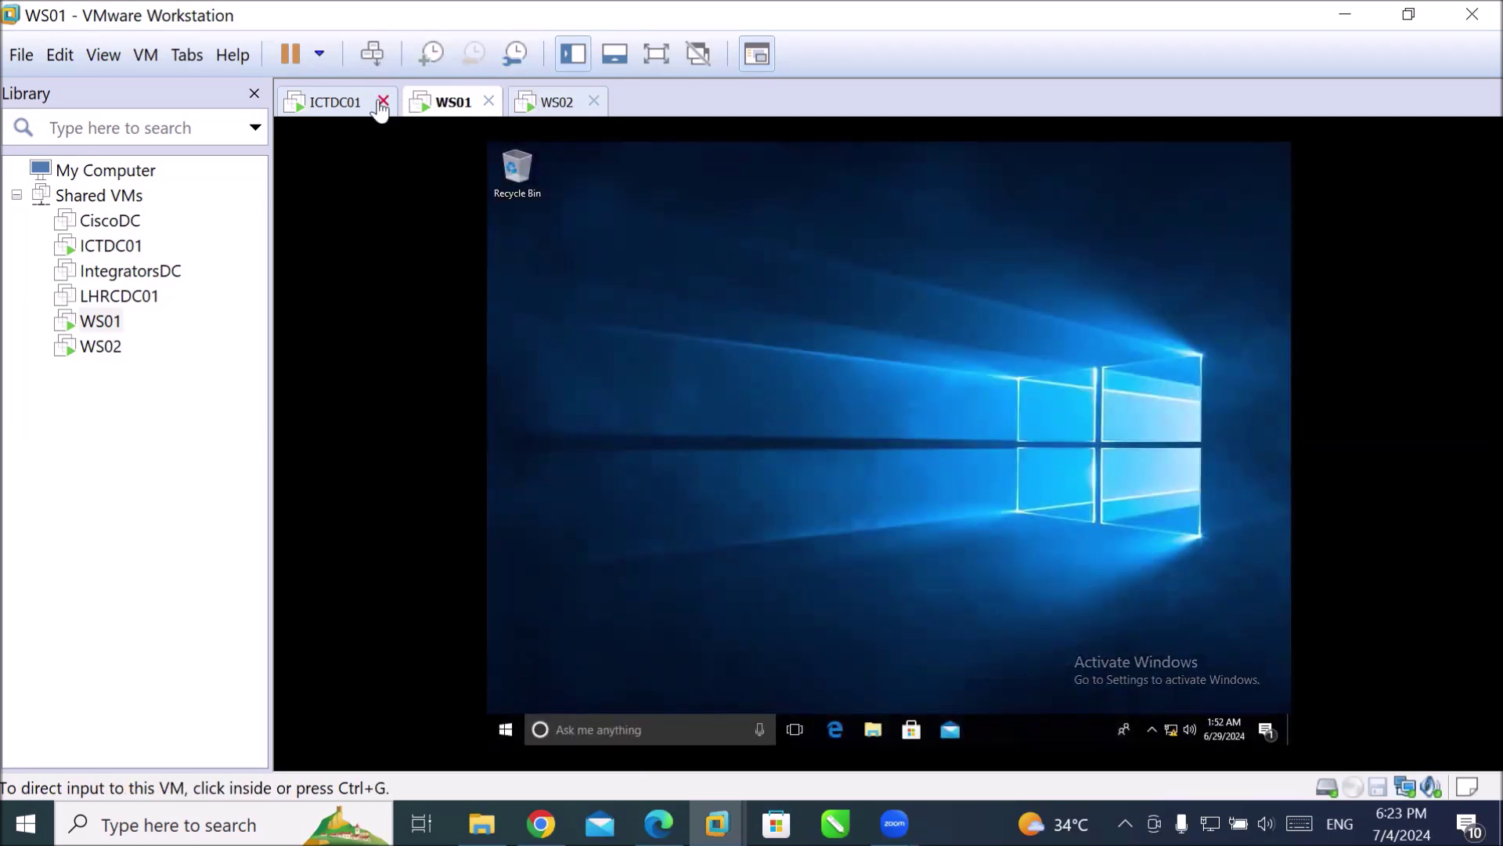
Switch back to ICTDC01 and close Internet Explorer.
click(350, 106)
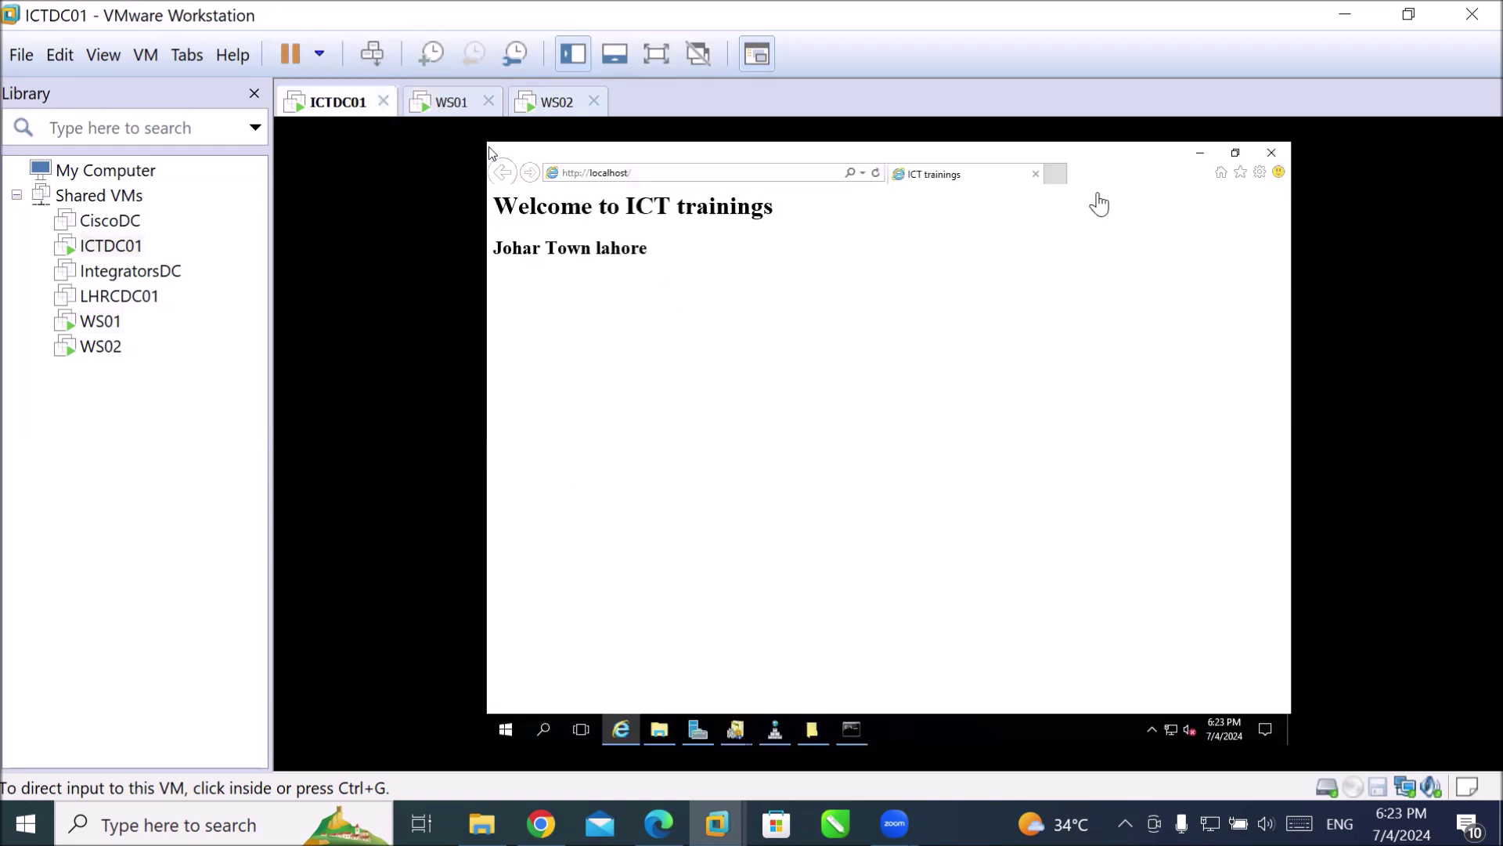
click(1145, 241)
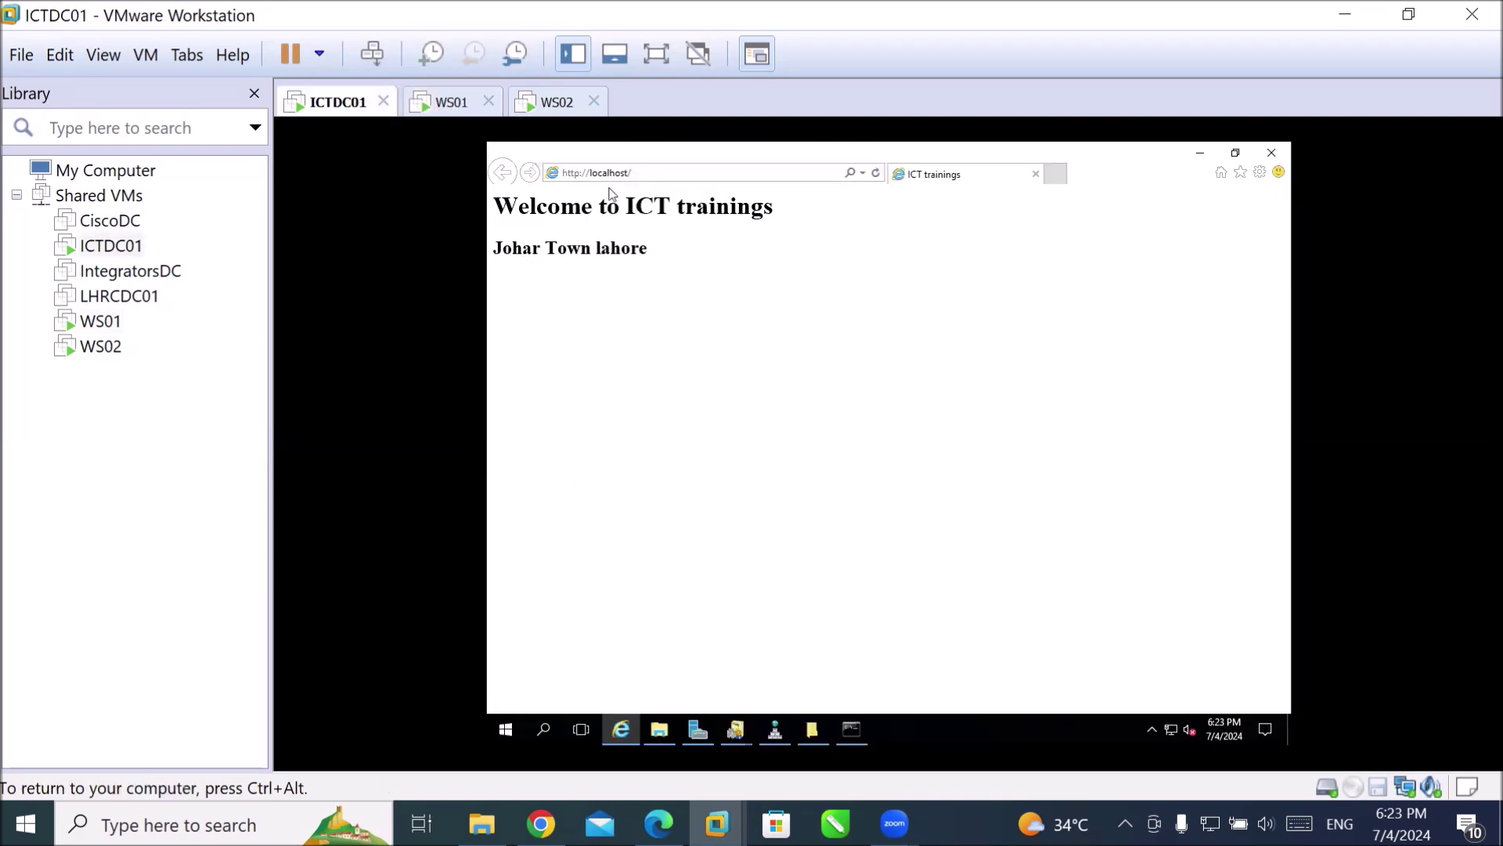
click(1272, 151)
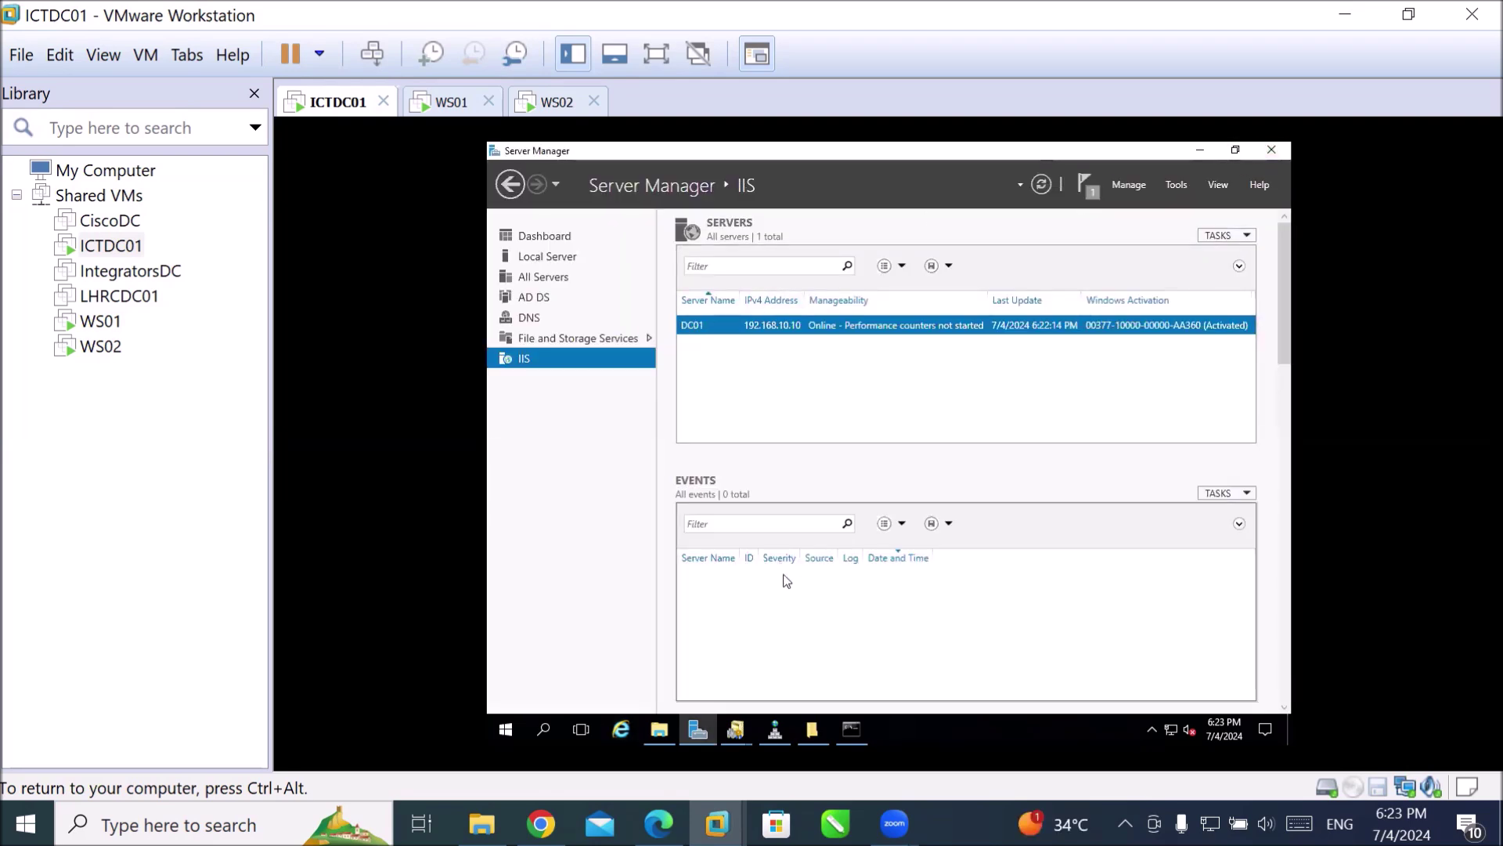
In DNS Manager, expand Forward Lookup Zones to ICT.local and start a new alias (CNAME) record.
click(779, 732)
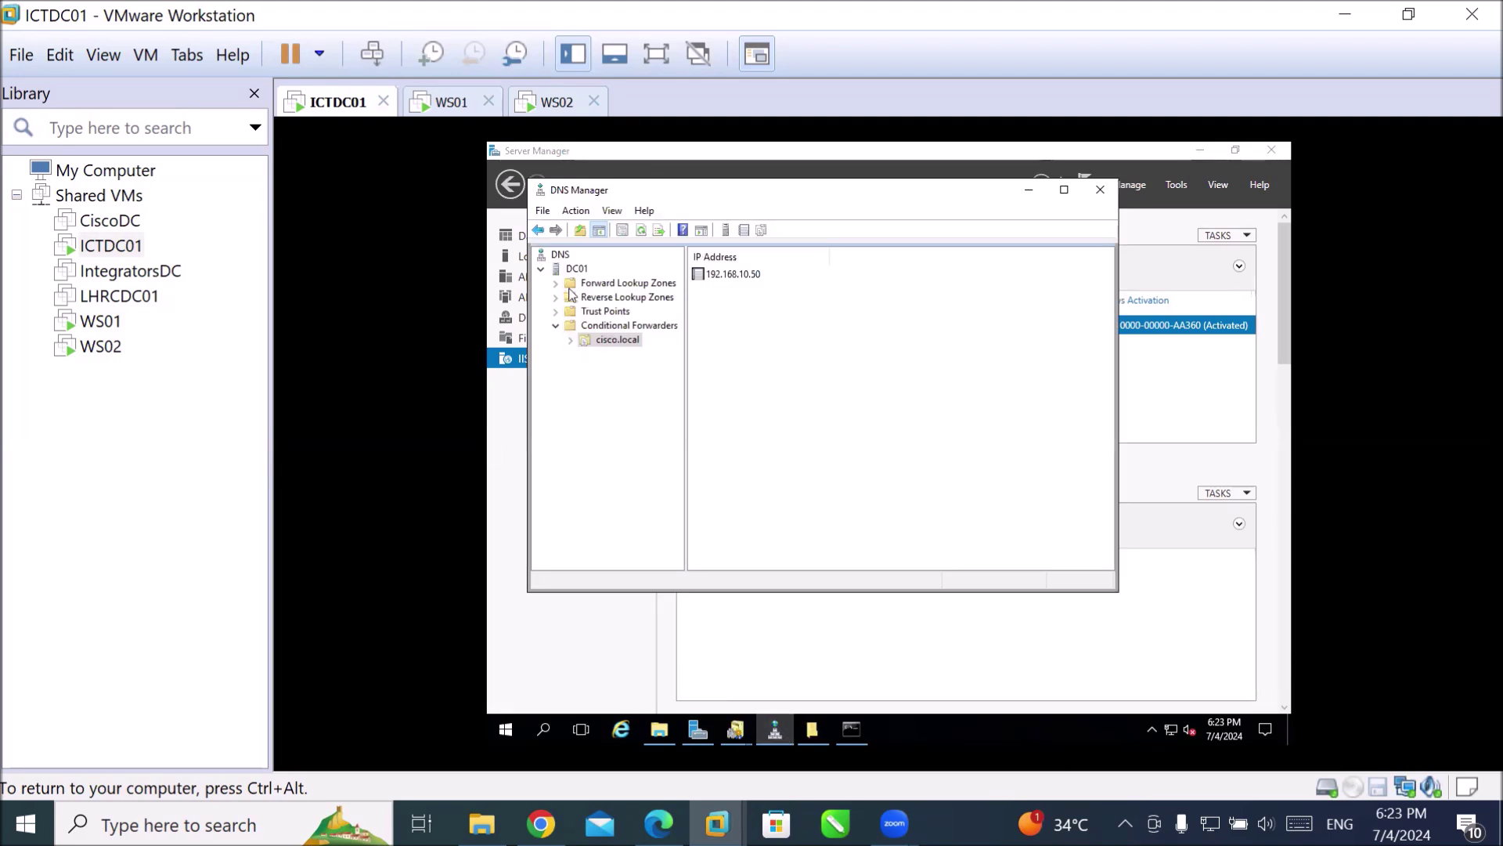
click(555, 285)
click(584, 314)
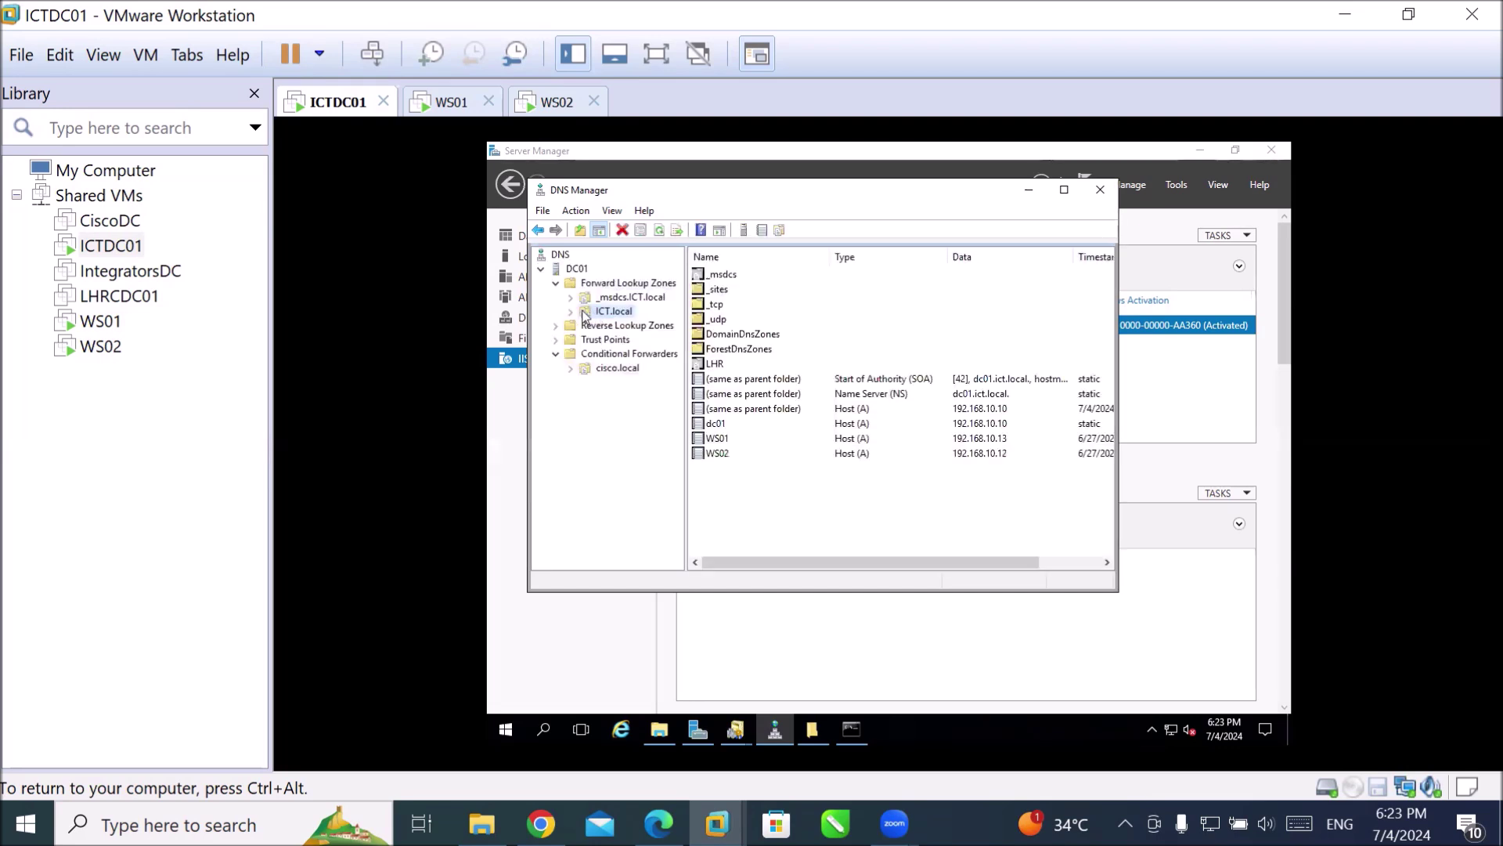
click(571, 311)
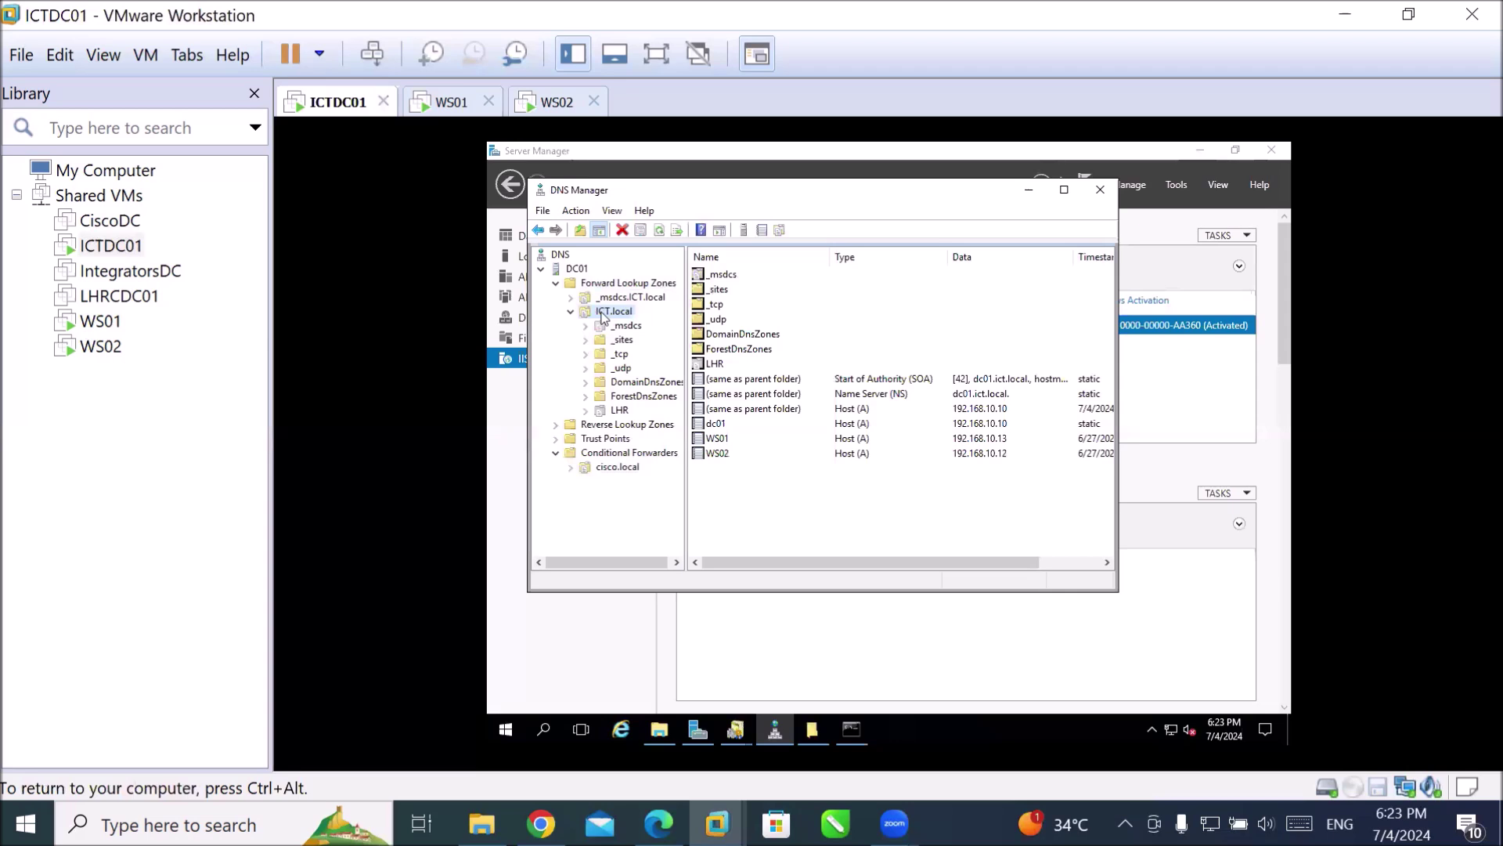
right_click(603, 317)
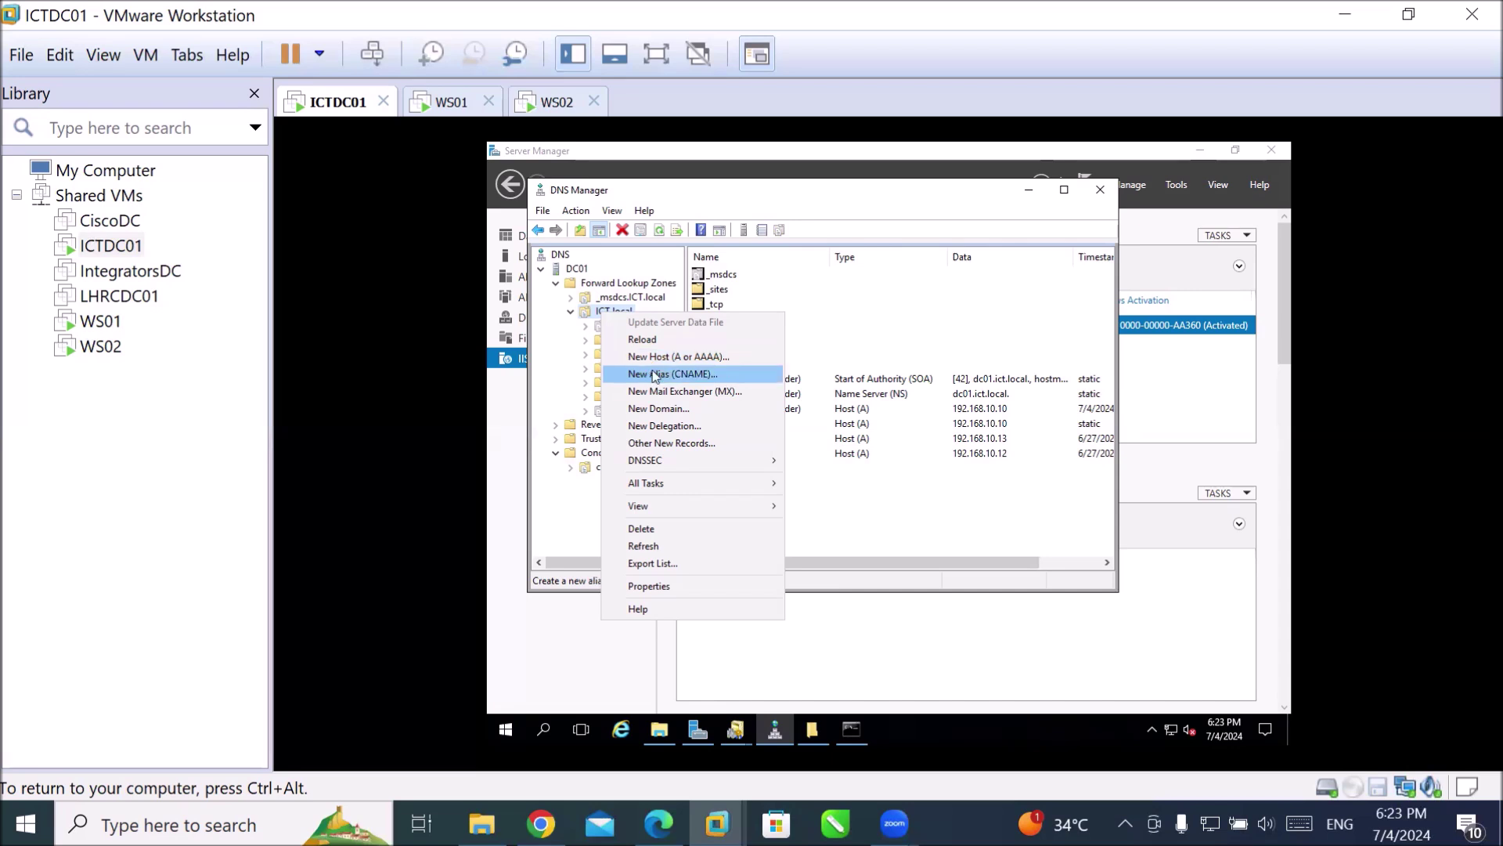
click(654, 375)
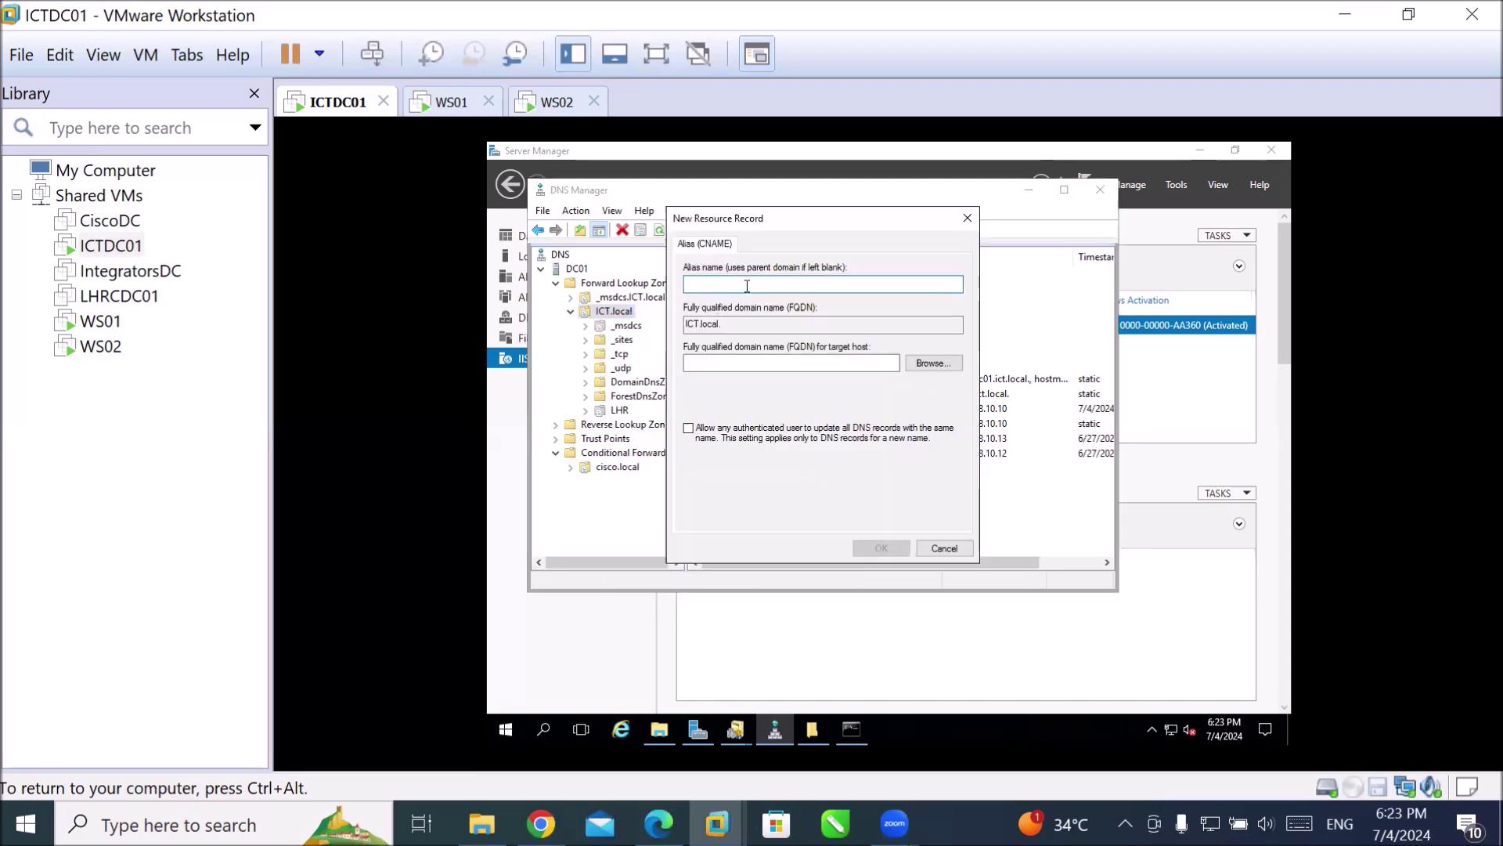
Name a new alias www and browse into the ICT.local zone for its target.
text(www)
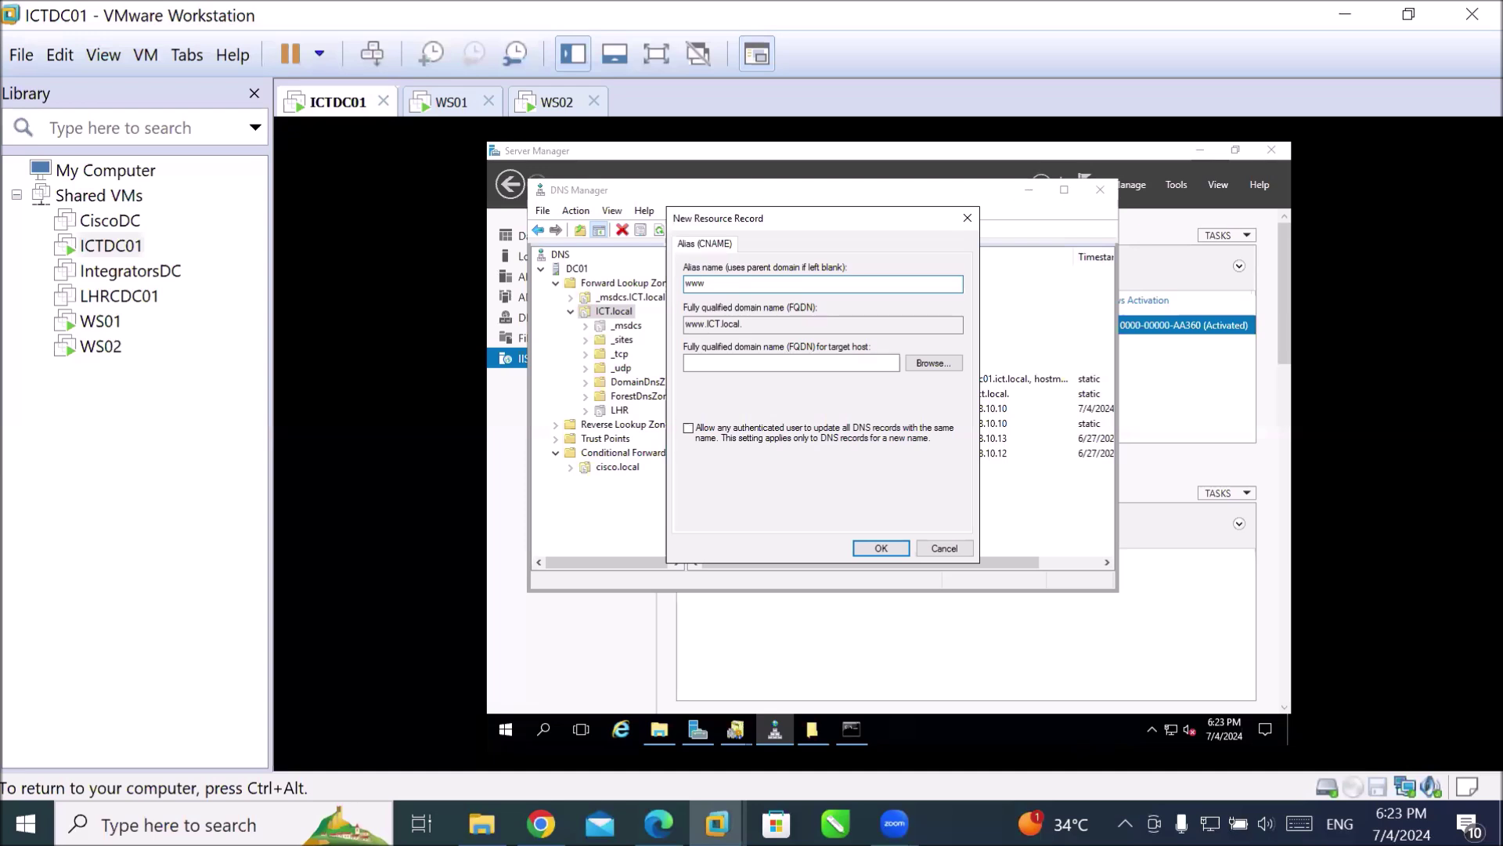
click(936, 363)
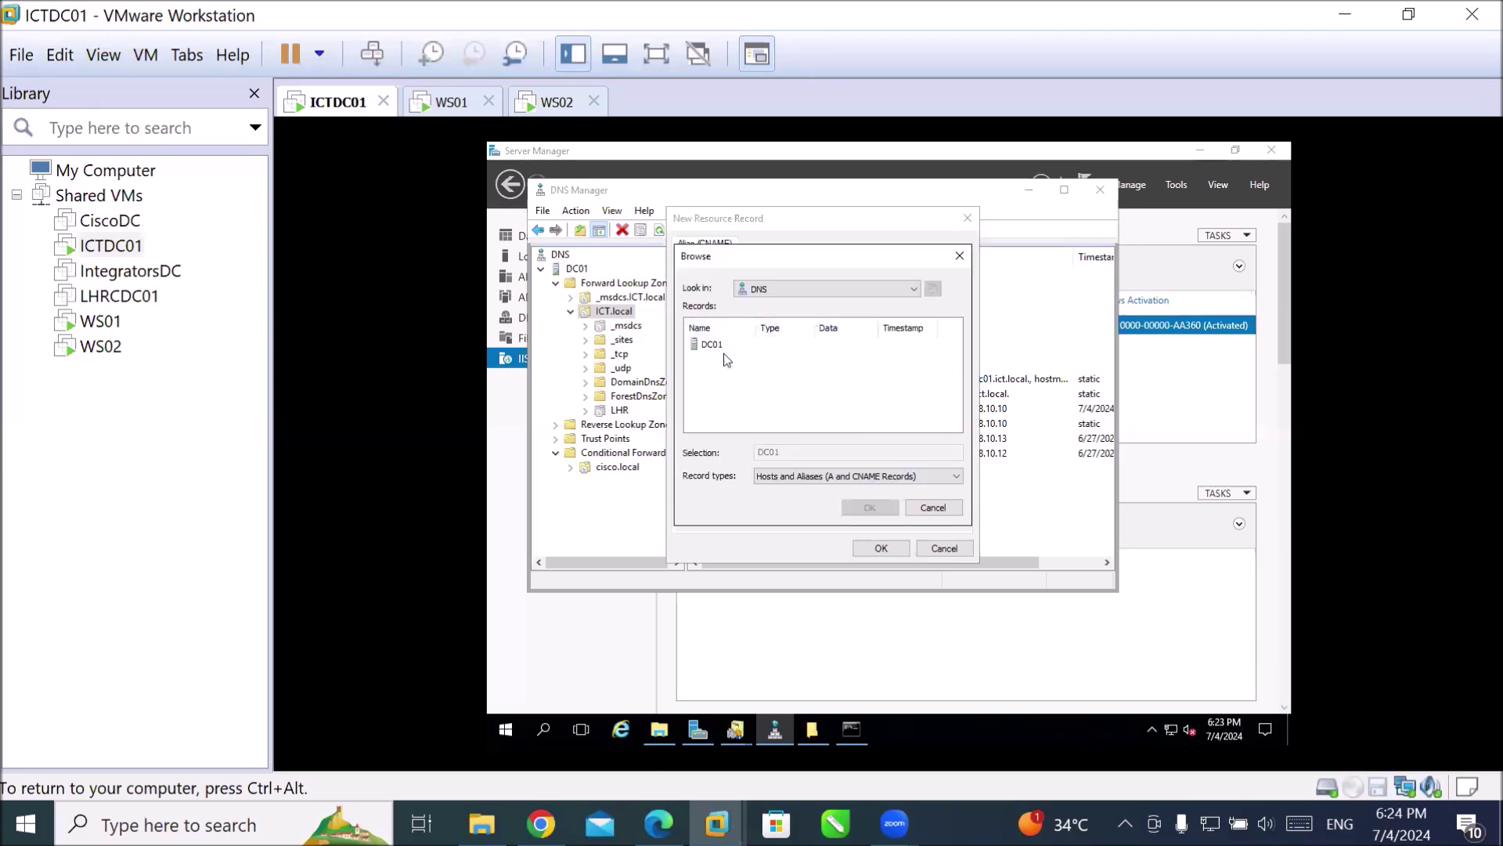
double_click(706, 344)
double_click(717, 346)
double_click(722, 359)
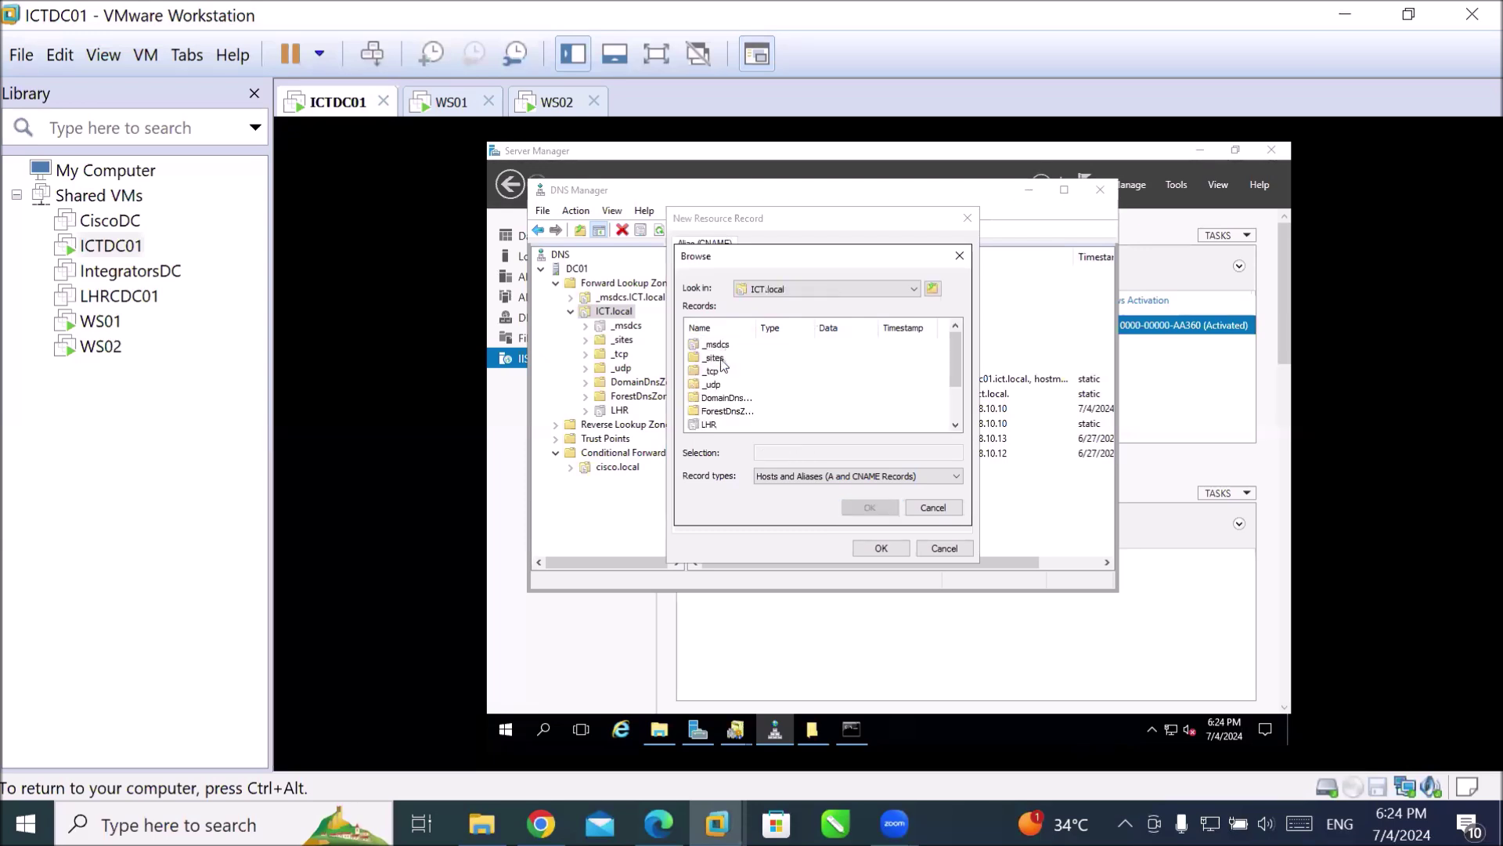
scroll(727, 424, down, 2)
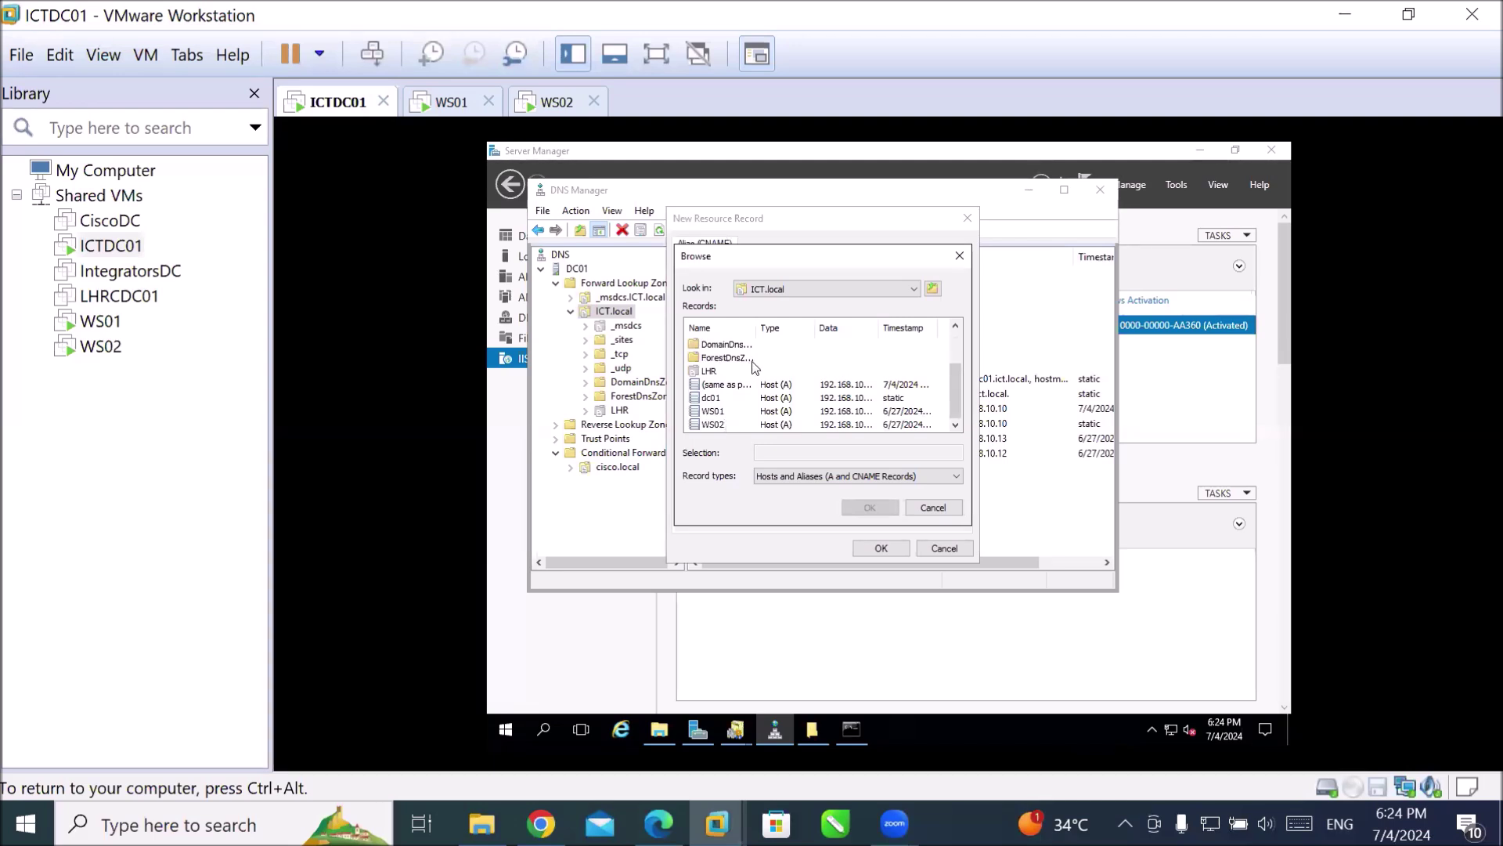
Open _sites > Default-First-Site-Name > _tcp, then cancel the browse and alias dialogs.
click(895, 484)
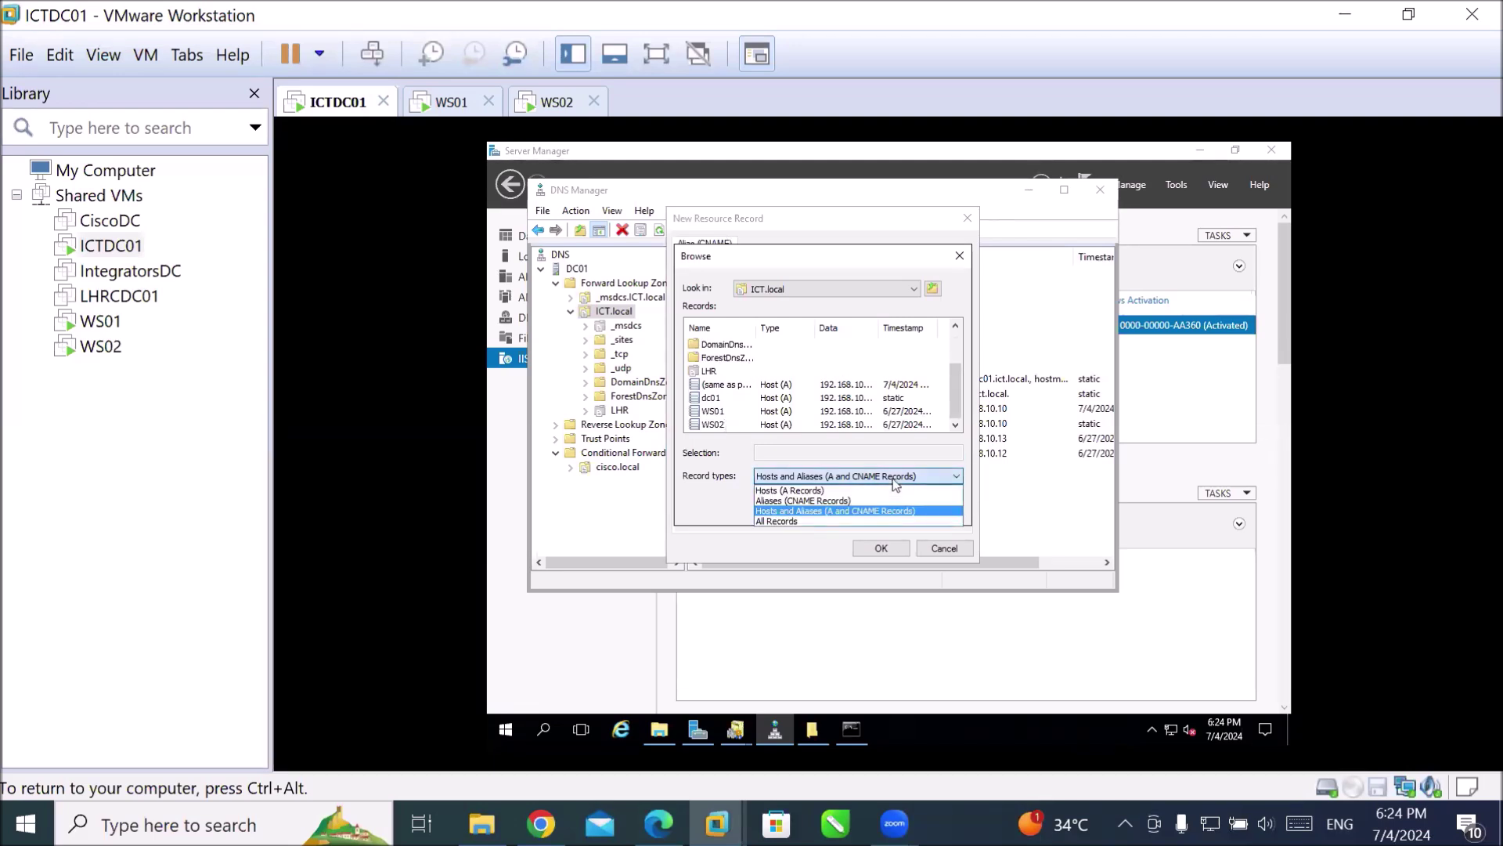
click(895, 483)
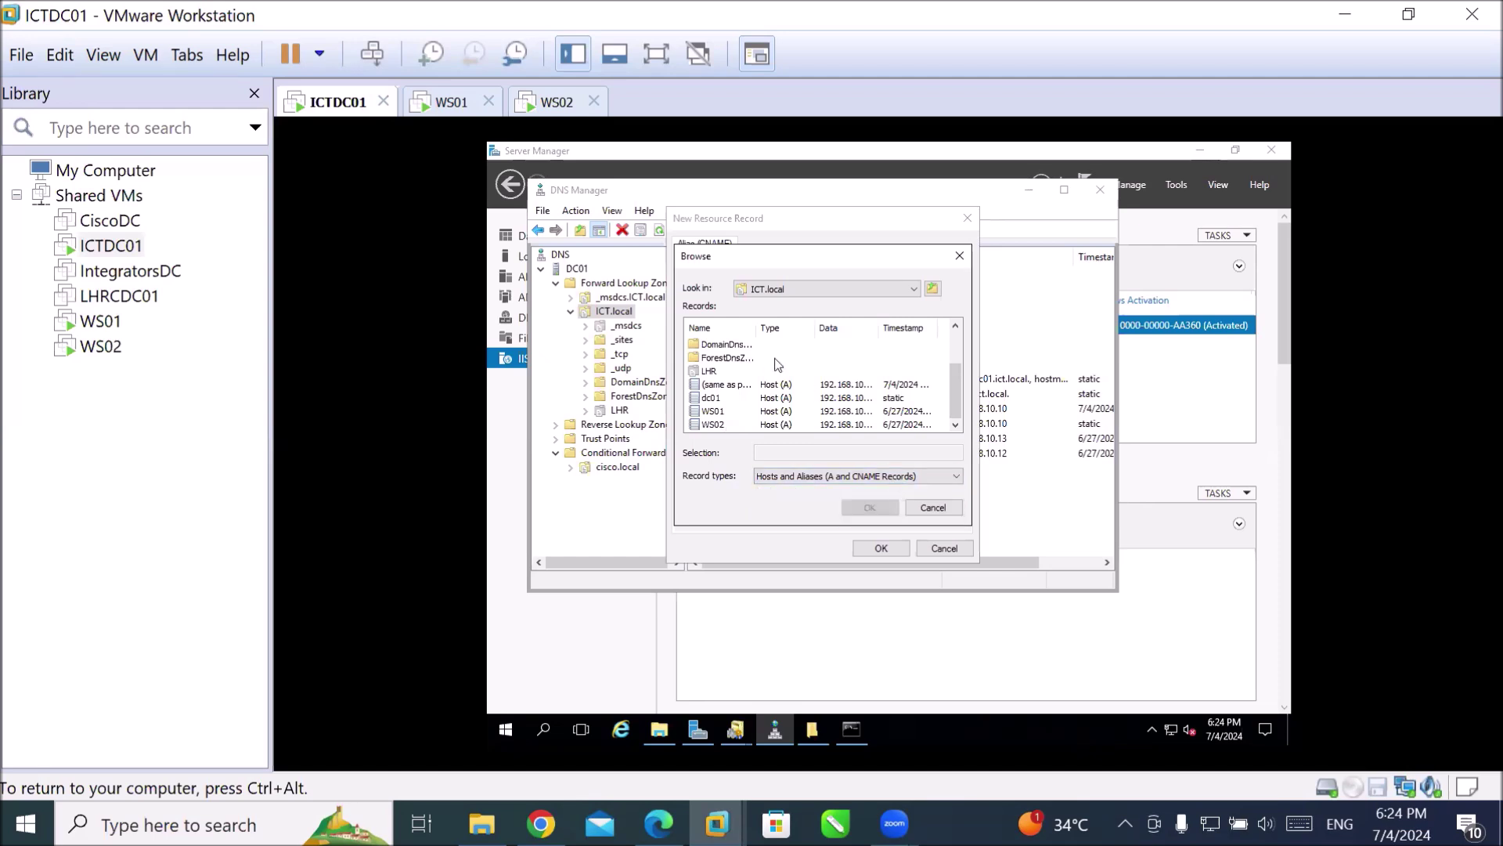
scroll(778, 362, up, 2)
double_click(709, 357)
double_click(720, 344)
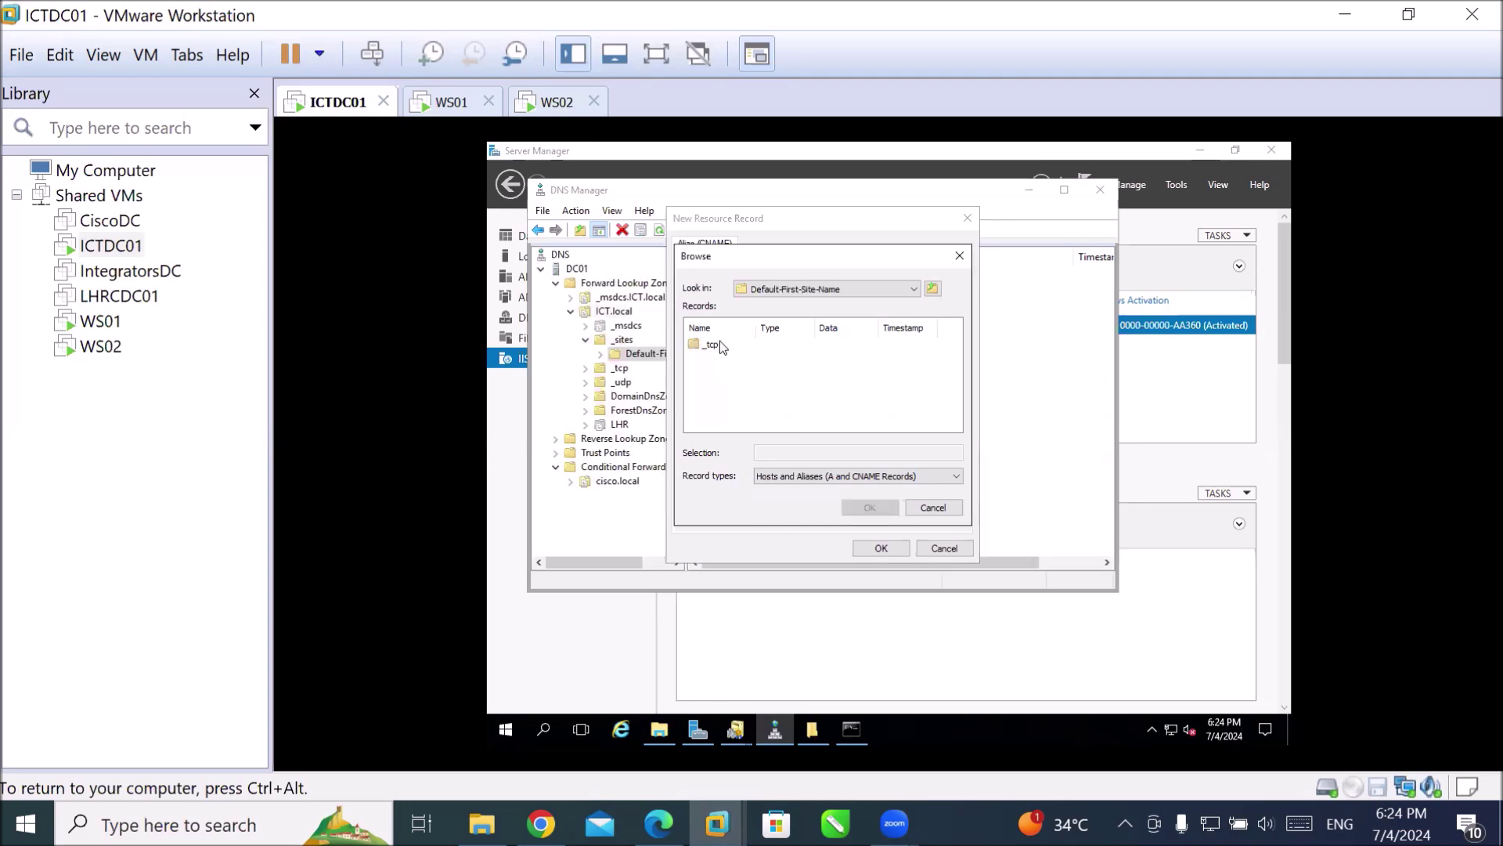
double_click(715, 346)
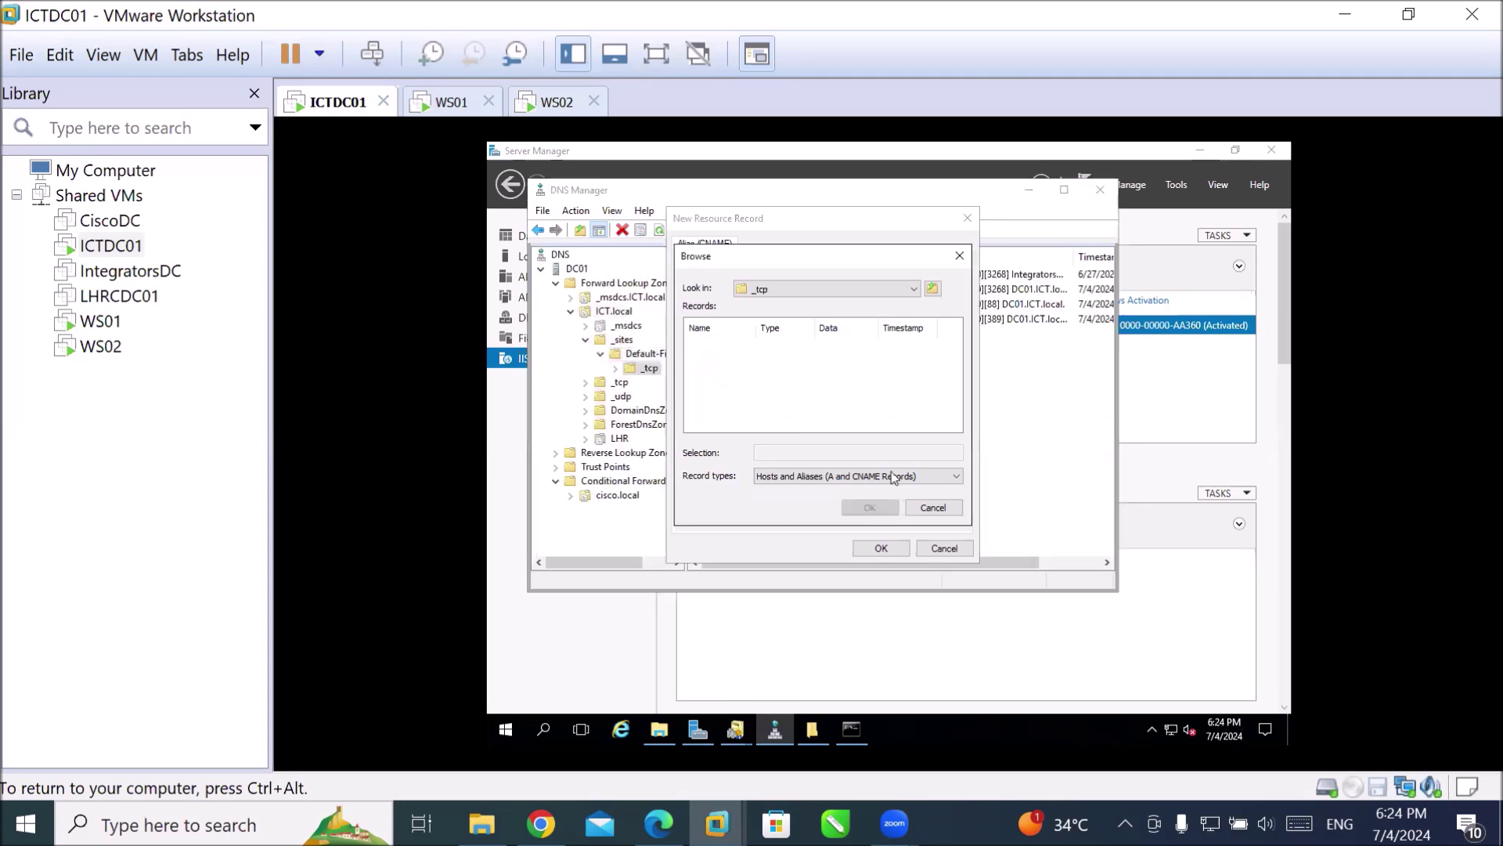
click(932, 506)
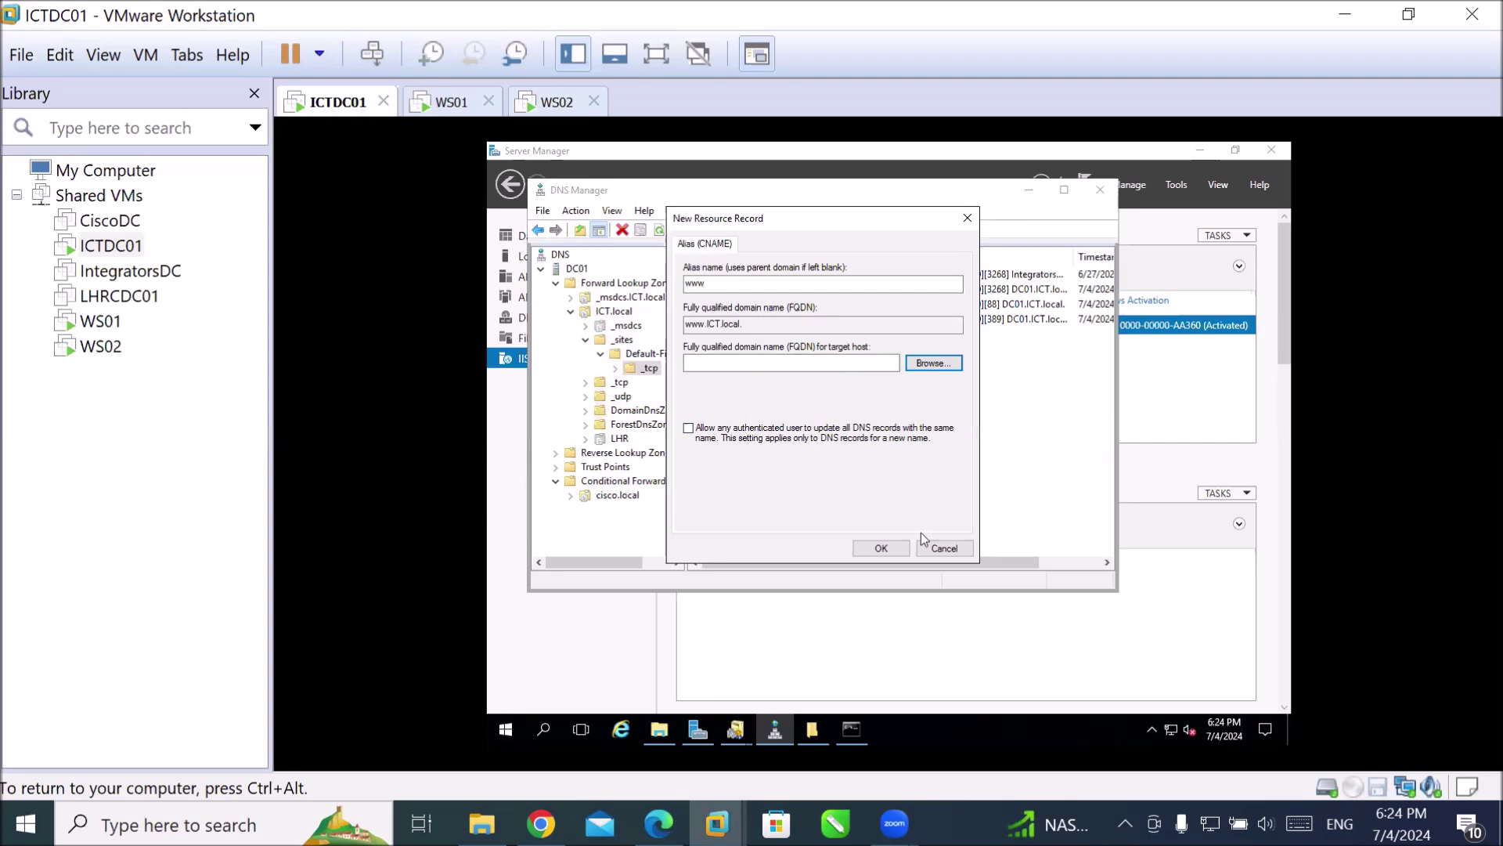
click(886, 550)
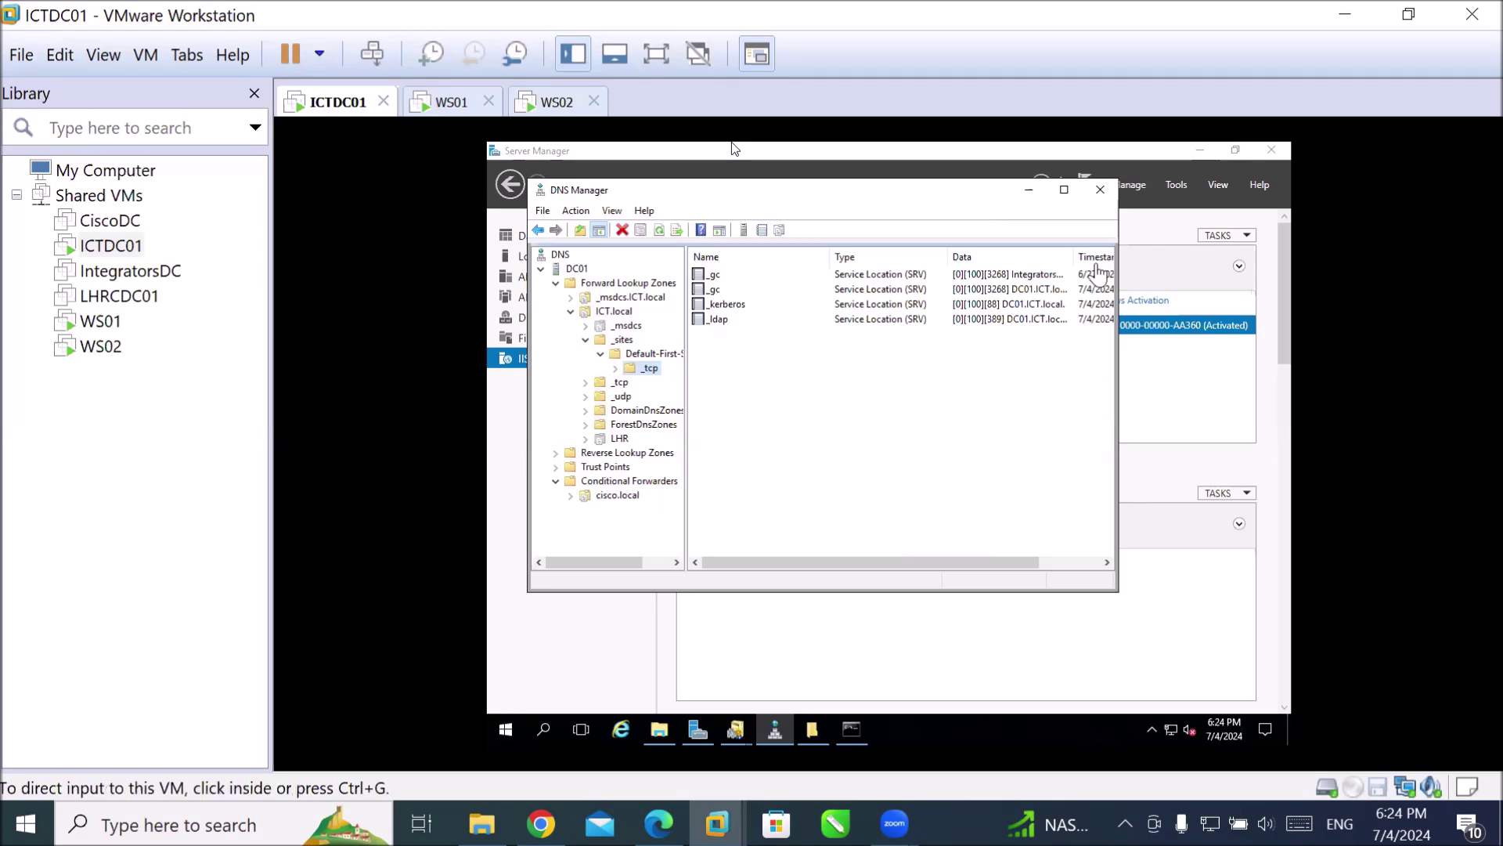
Launch Edge on WS01, then release input and return to the ICTDC01 machine.
click(427, 106)
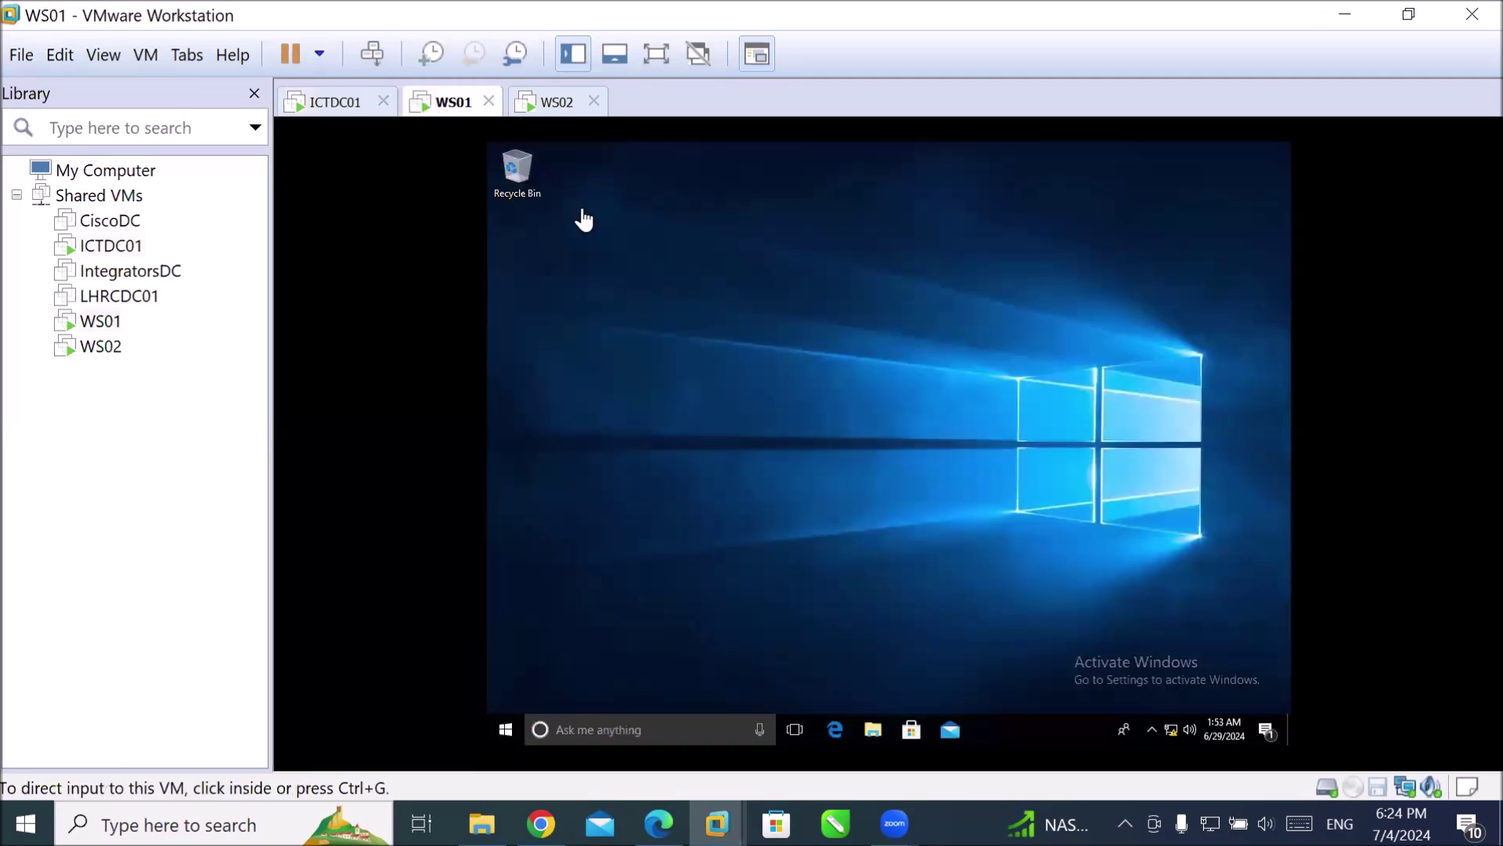
click(787, 552)
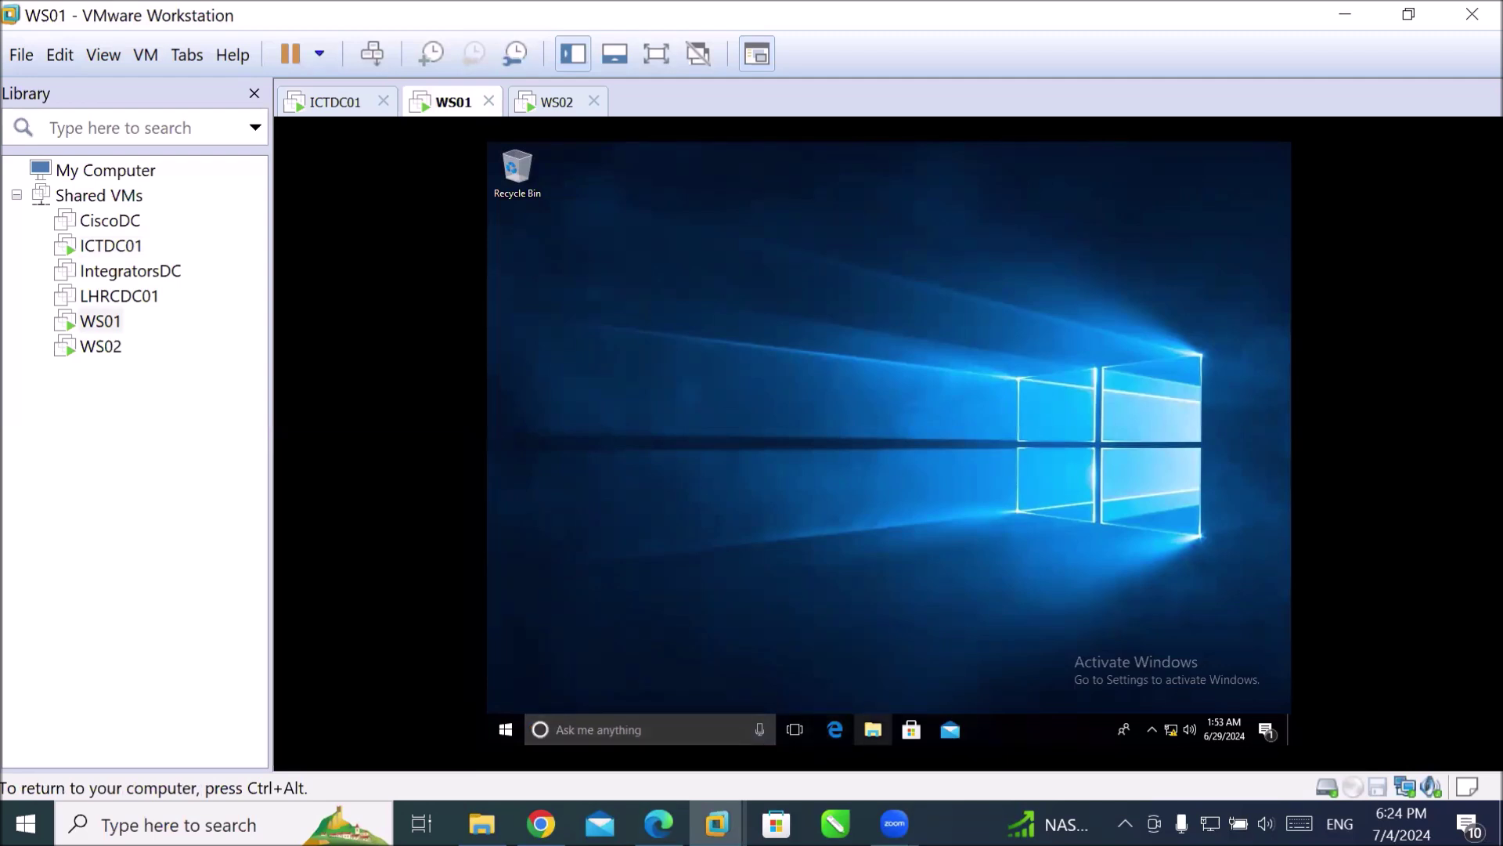
click(836, 730)
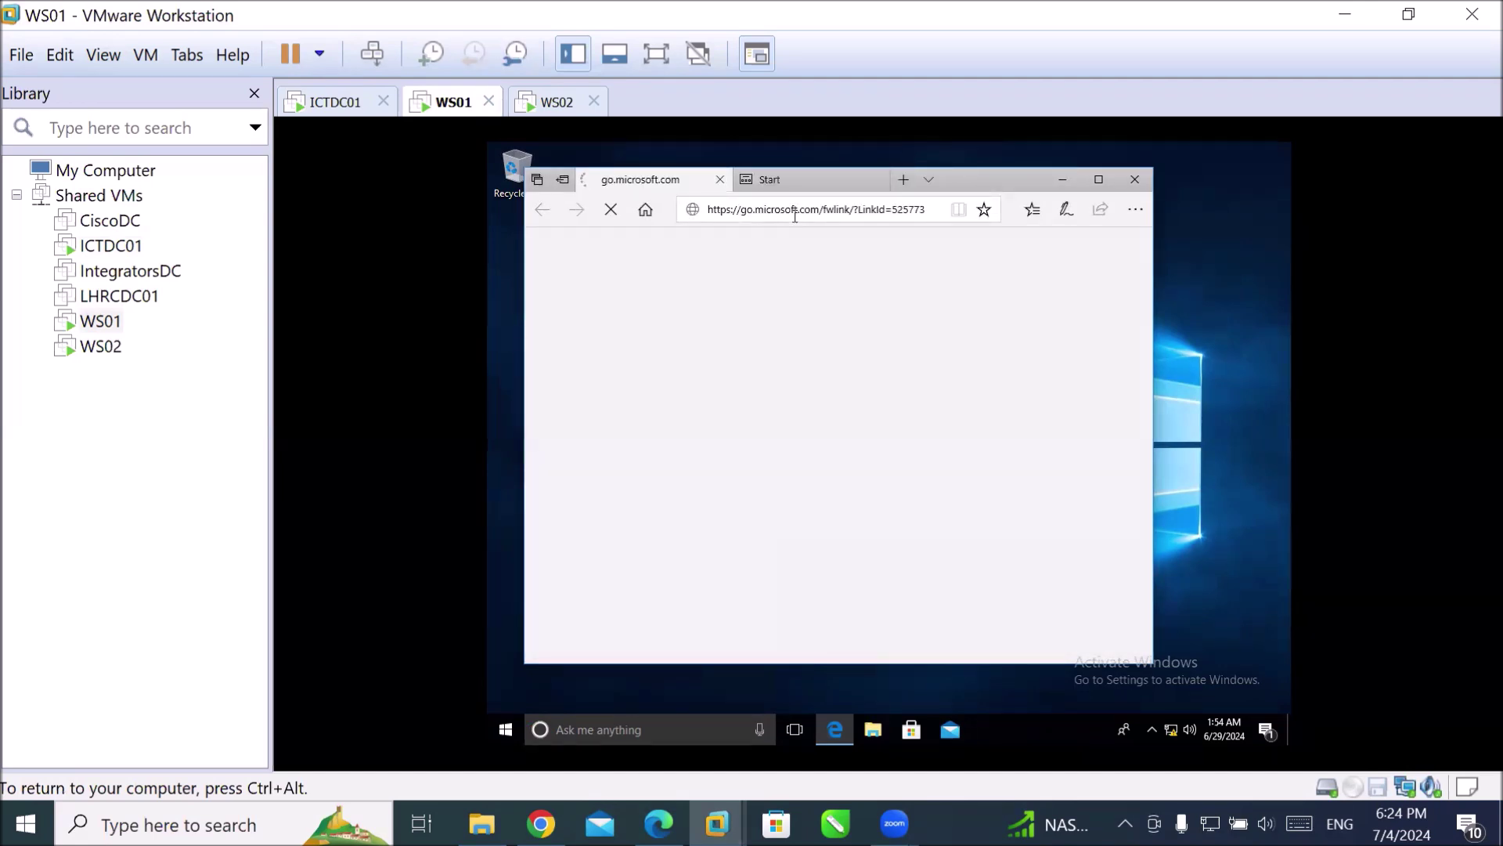
key(ctrl+alt)
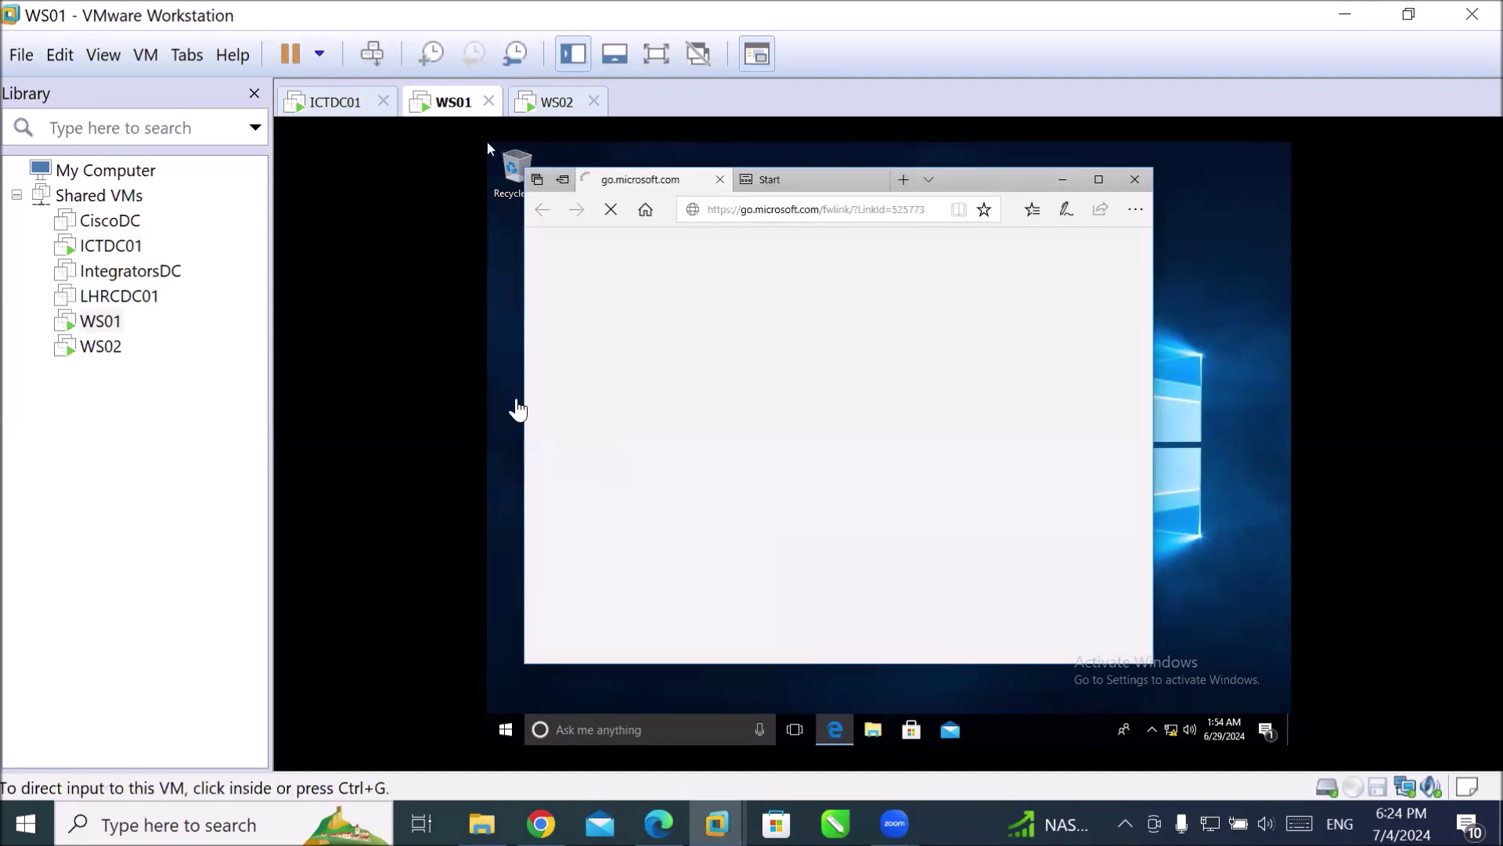
click(303, 95)
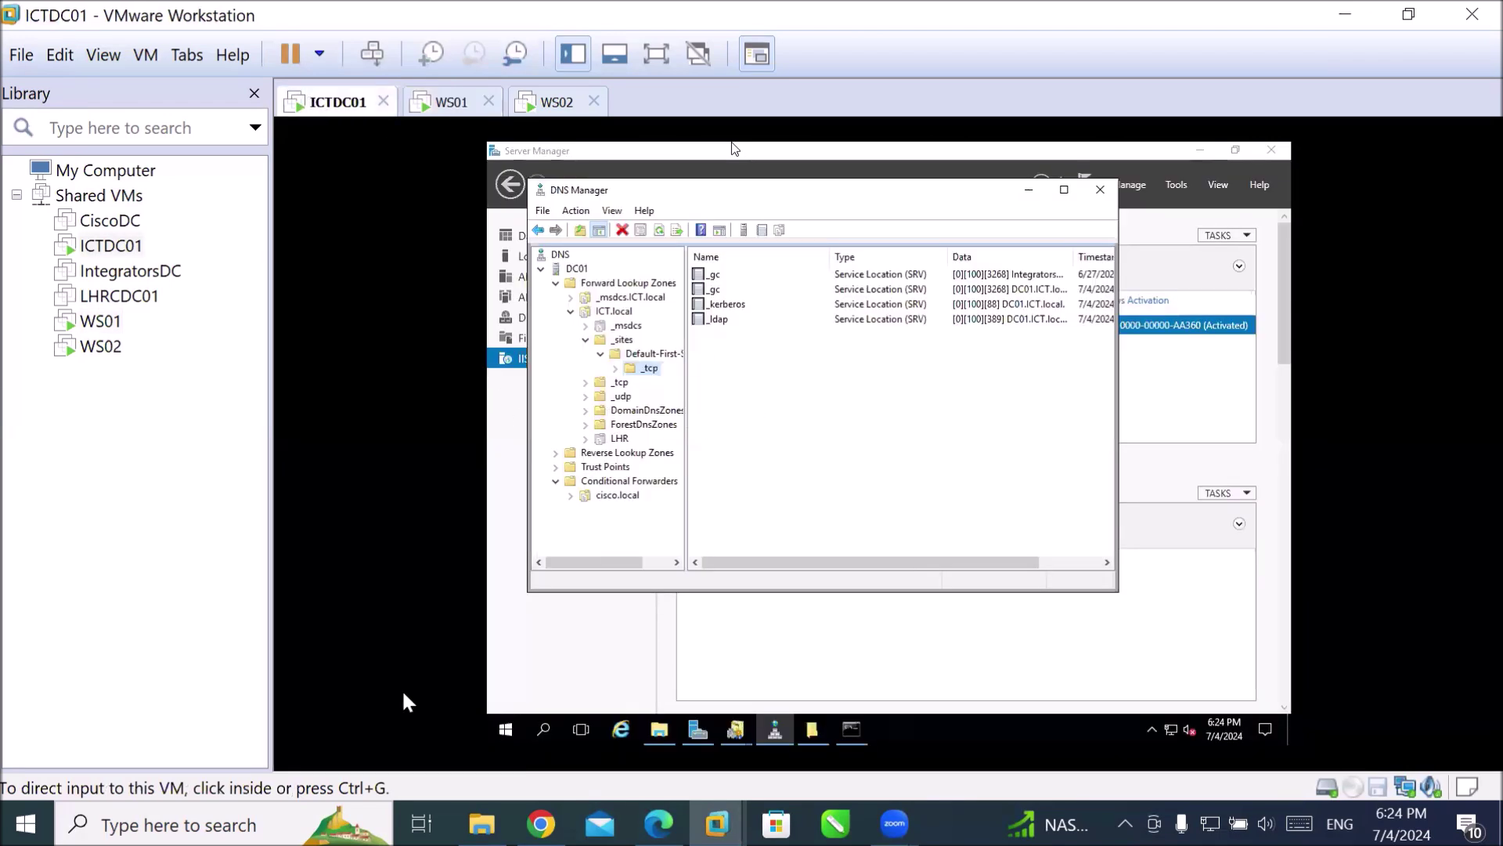
Launch IIS Manager from Server Manager Tools and select Default Web Site under DC01 > Sites.
click(495, 673)
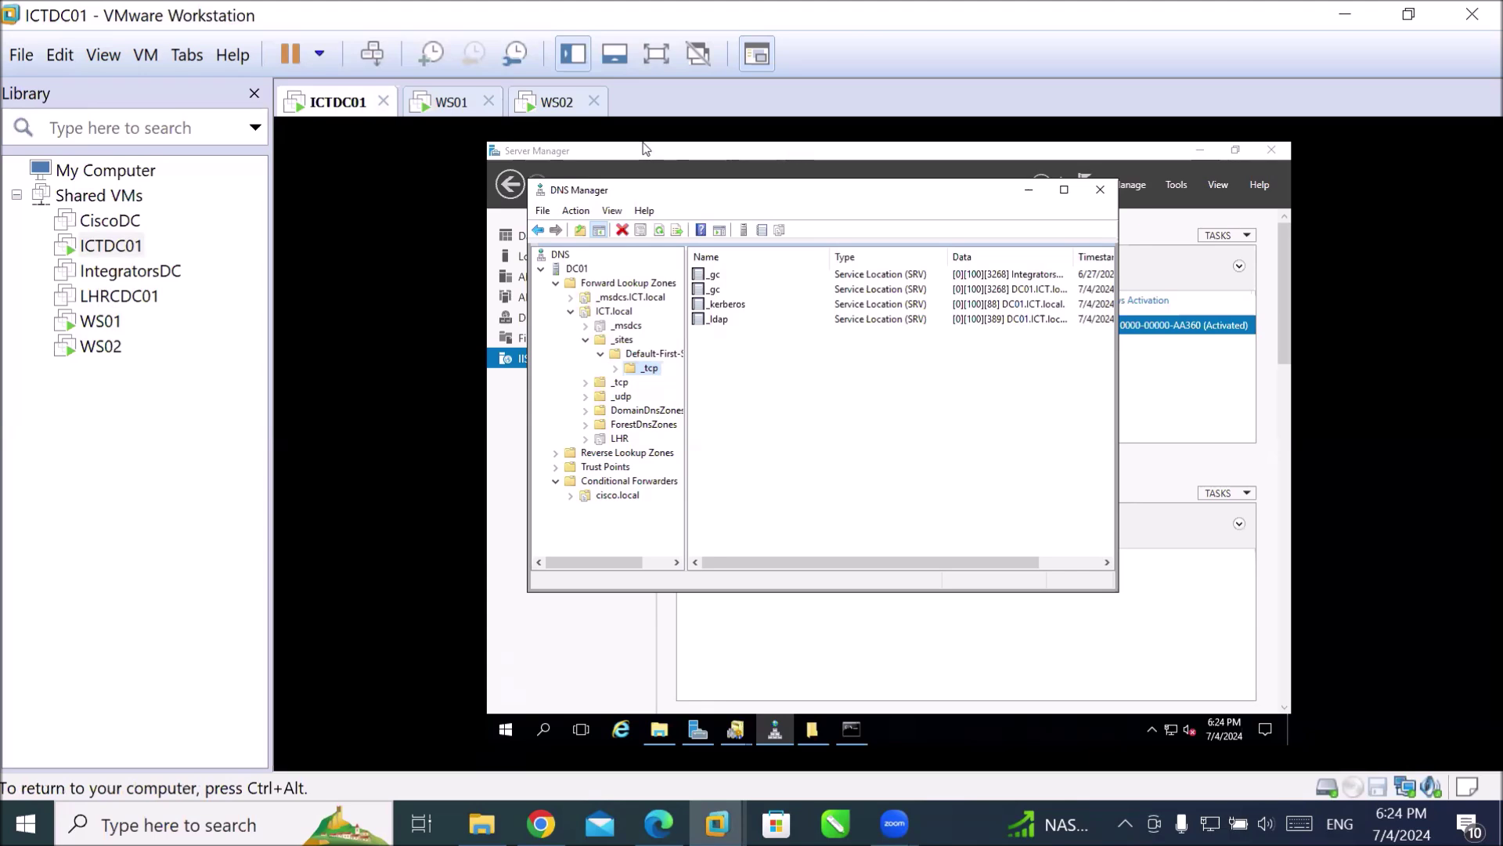
click(596, 622)
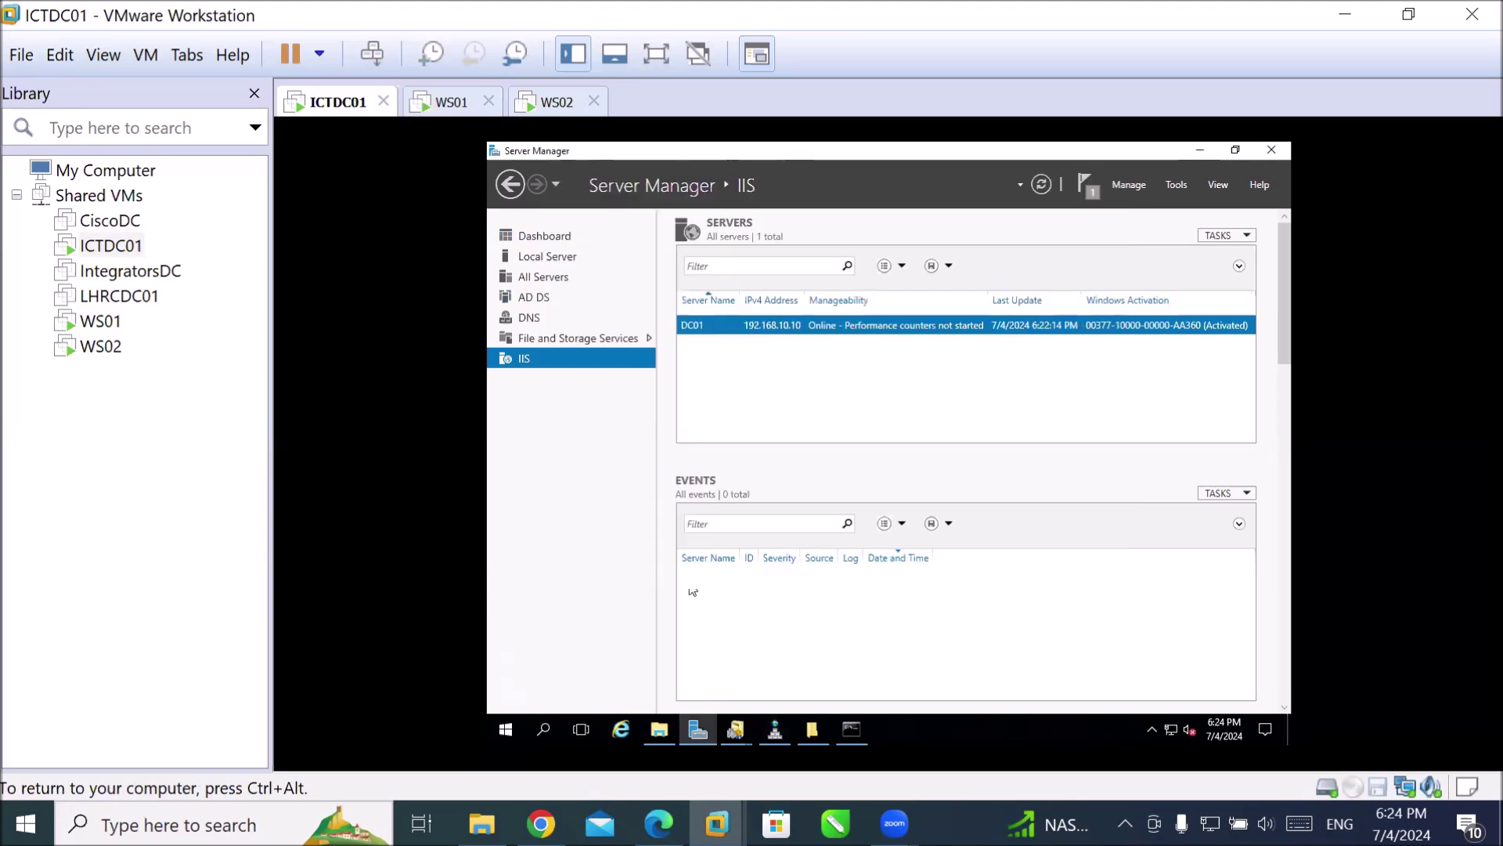
click(1178, 185)
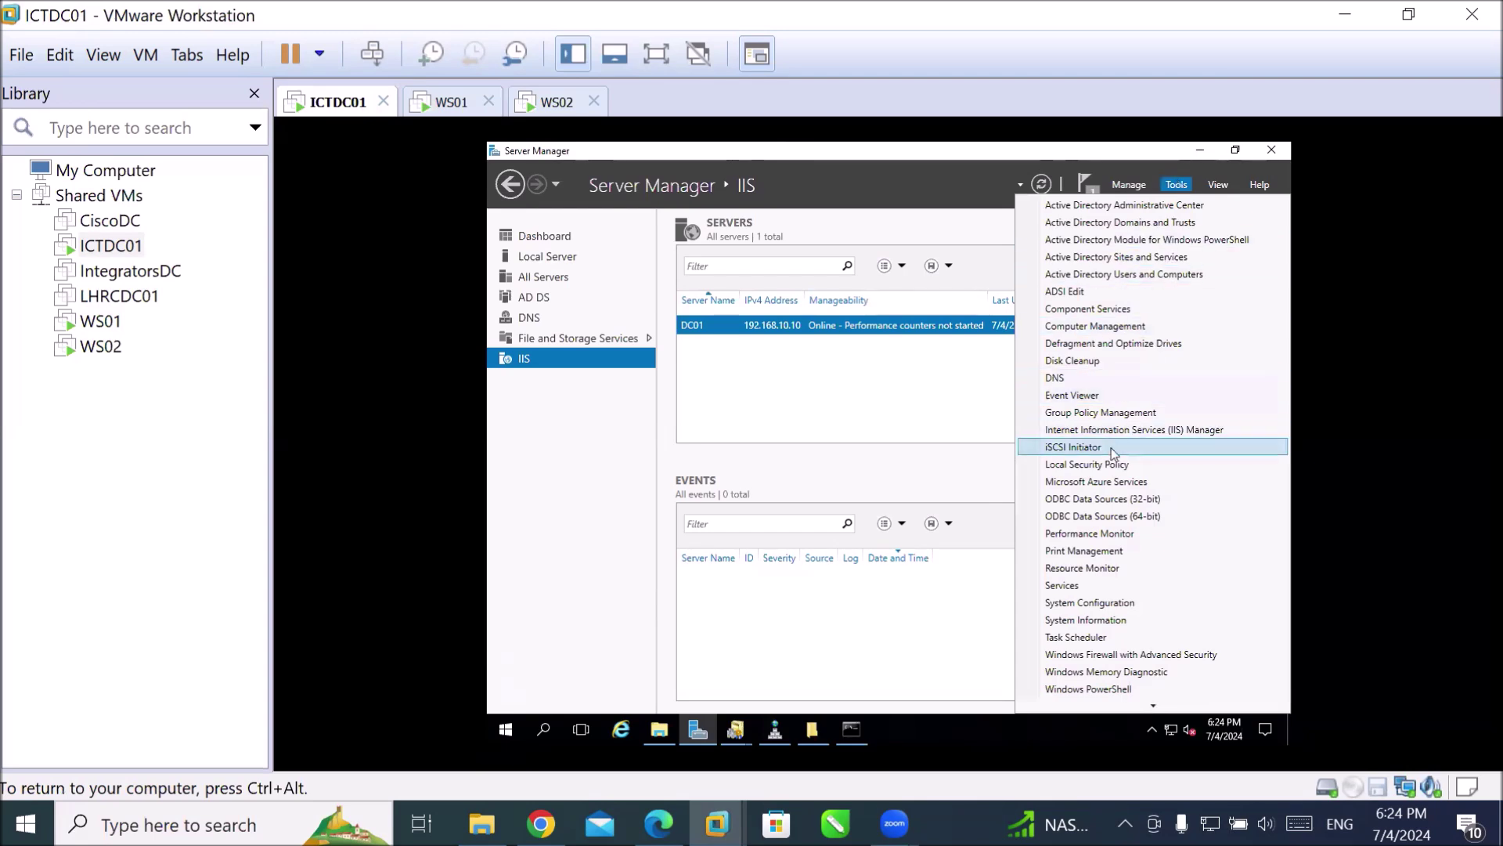
click(1124, 430)
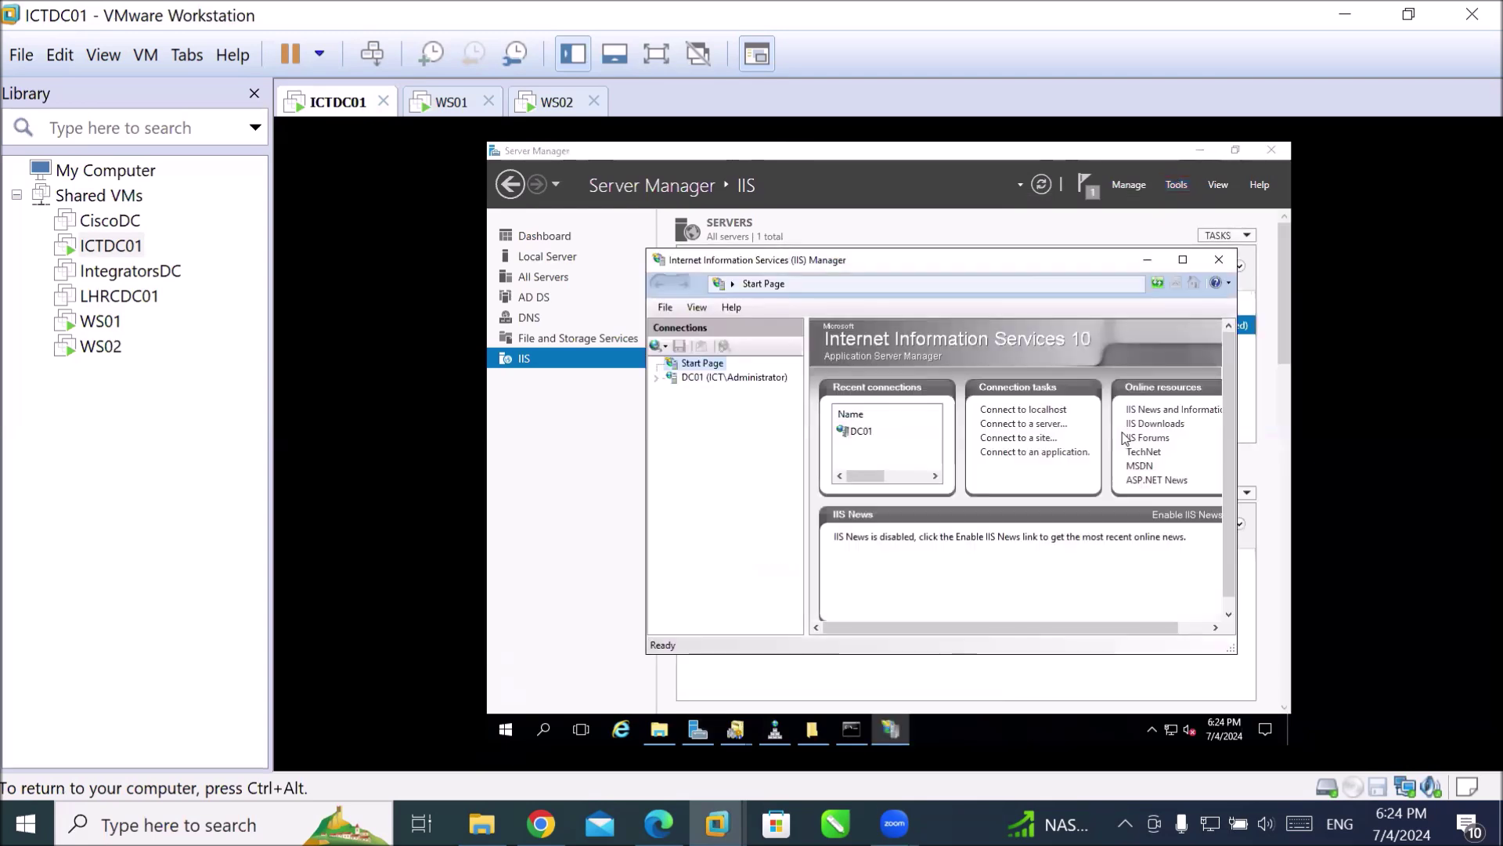
click(668, 378)
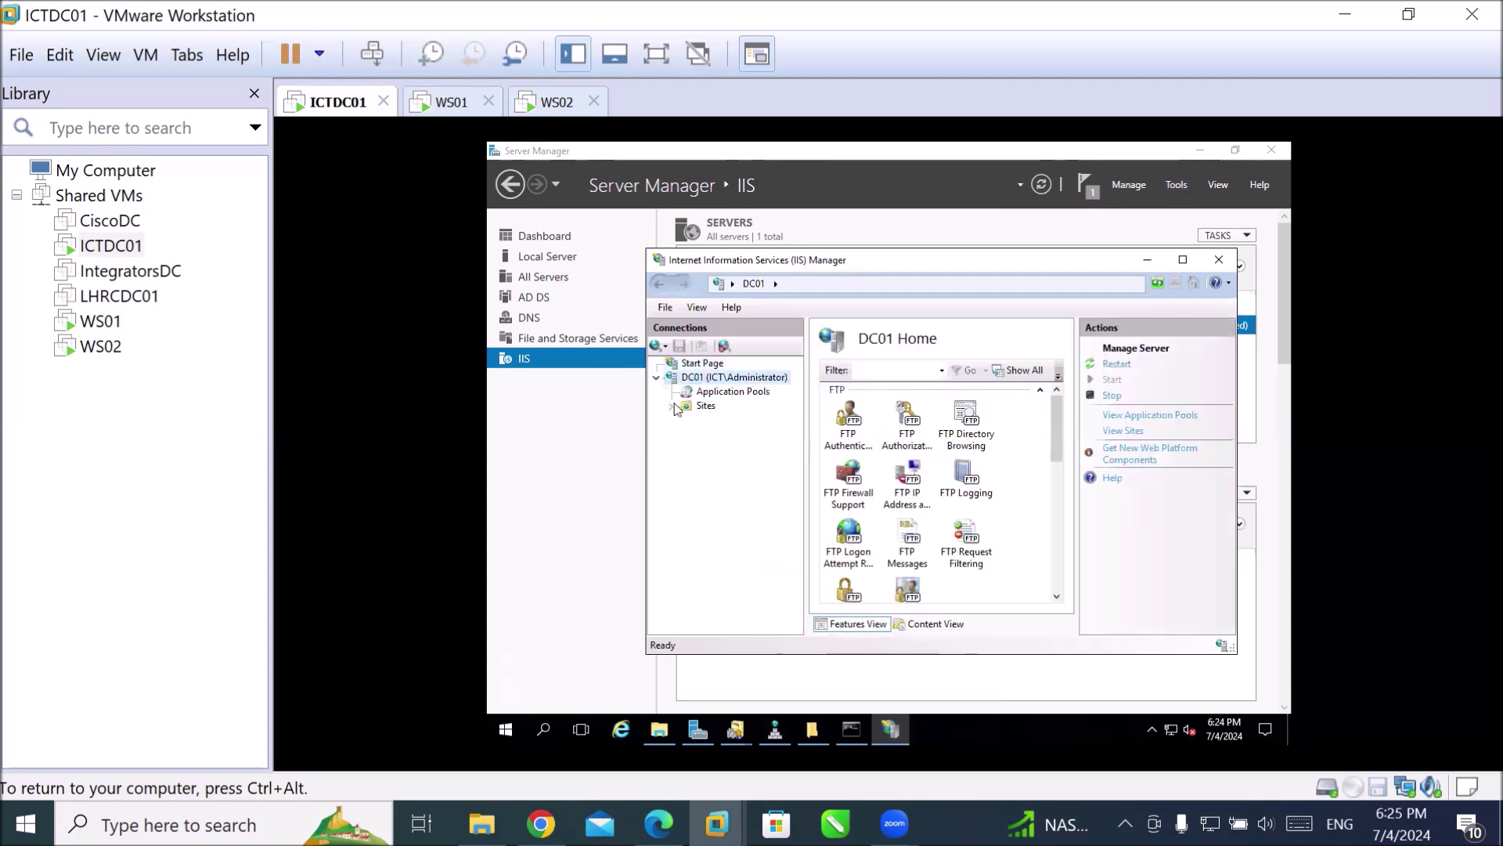
click(673, 406)
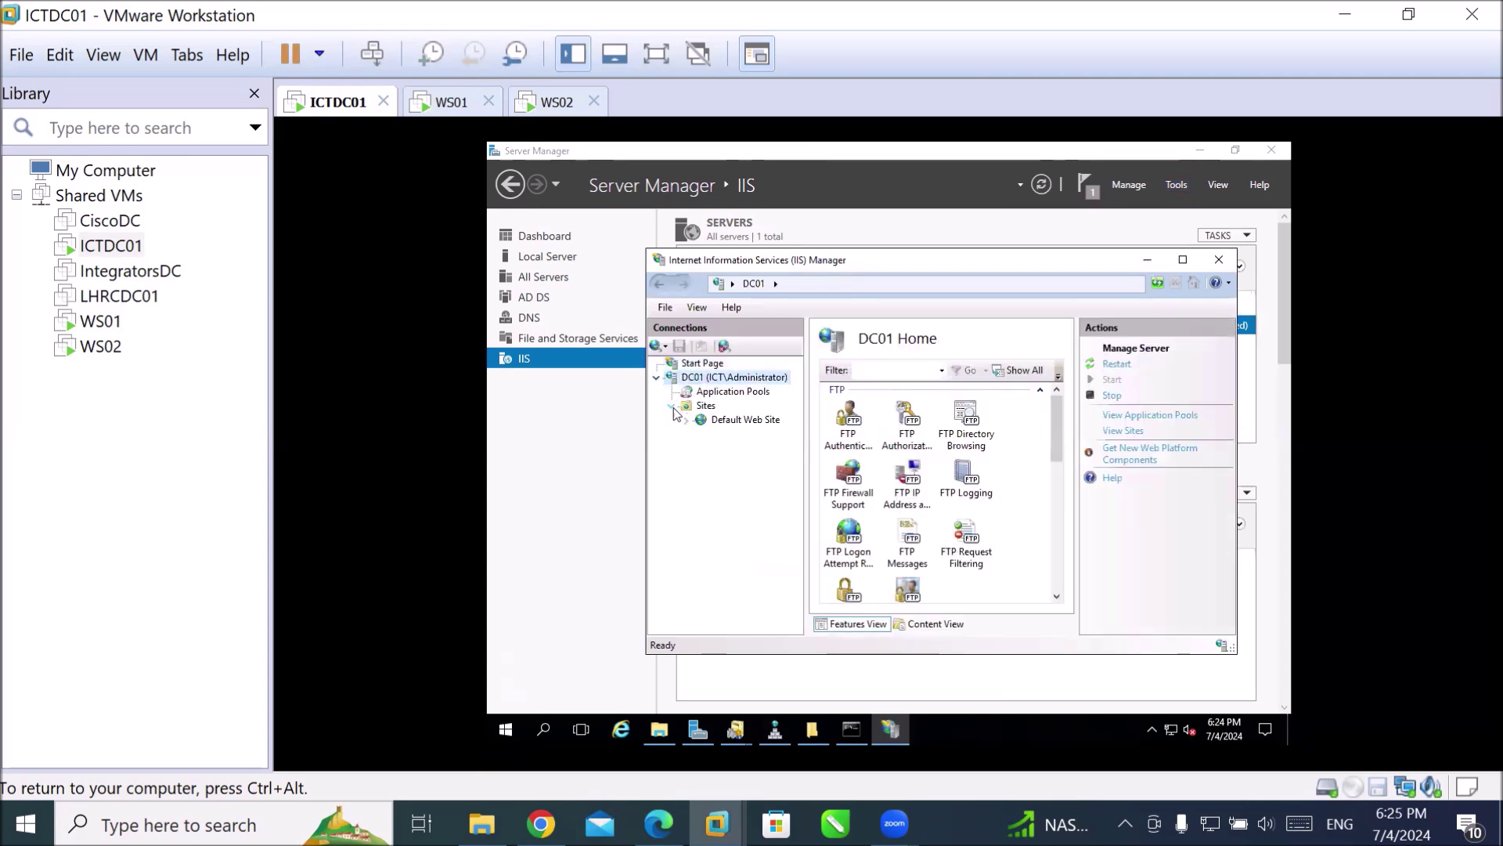
click(722, 421)
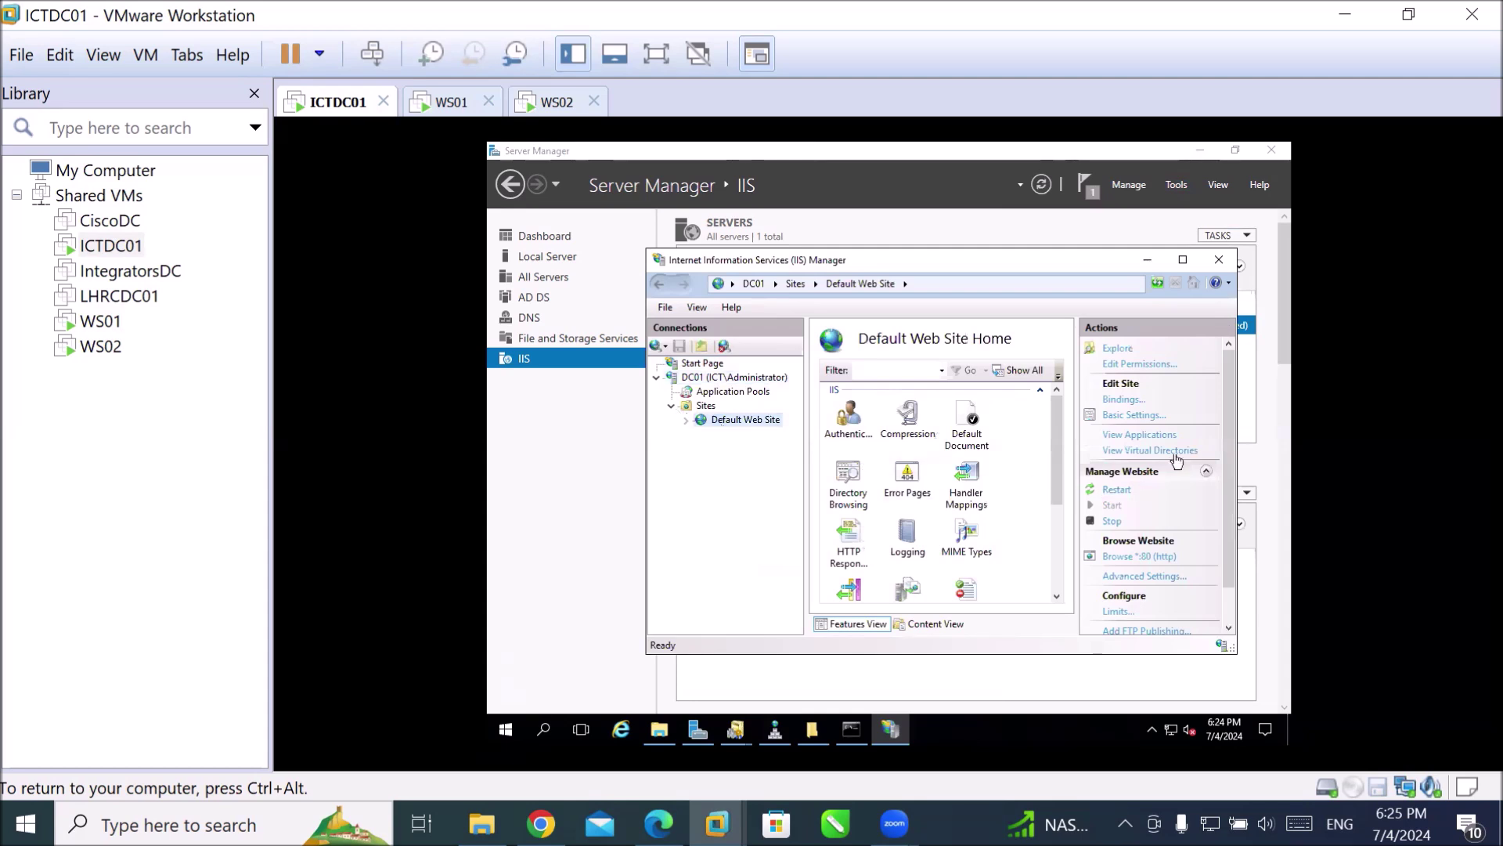
click(1117, 402)
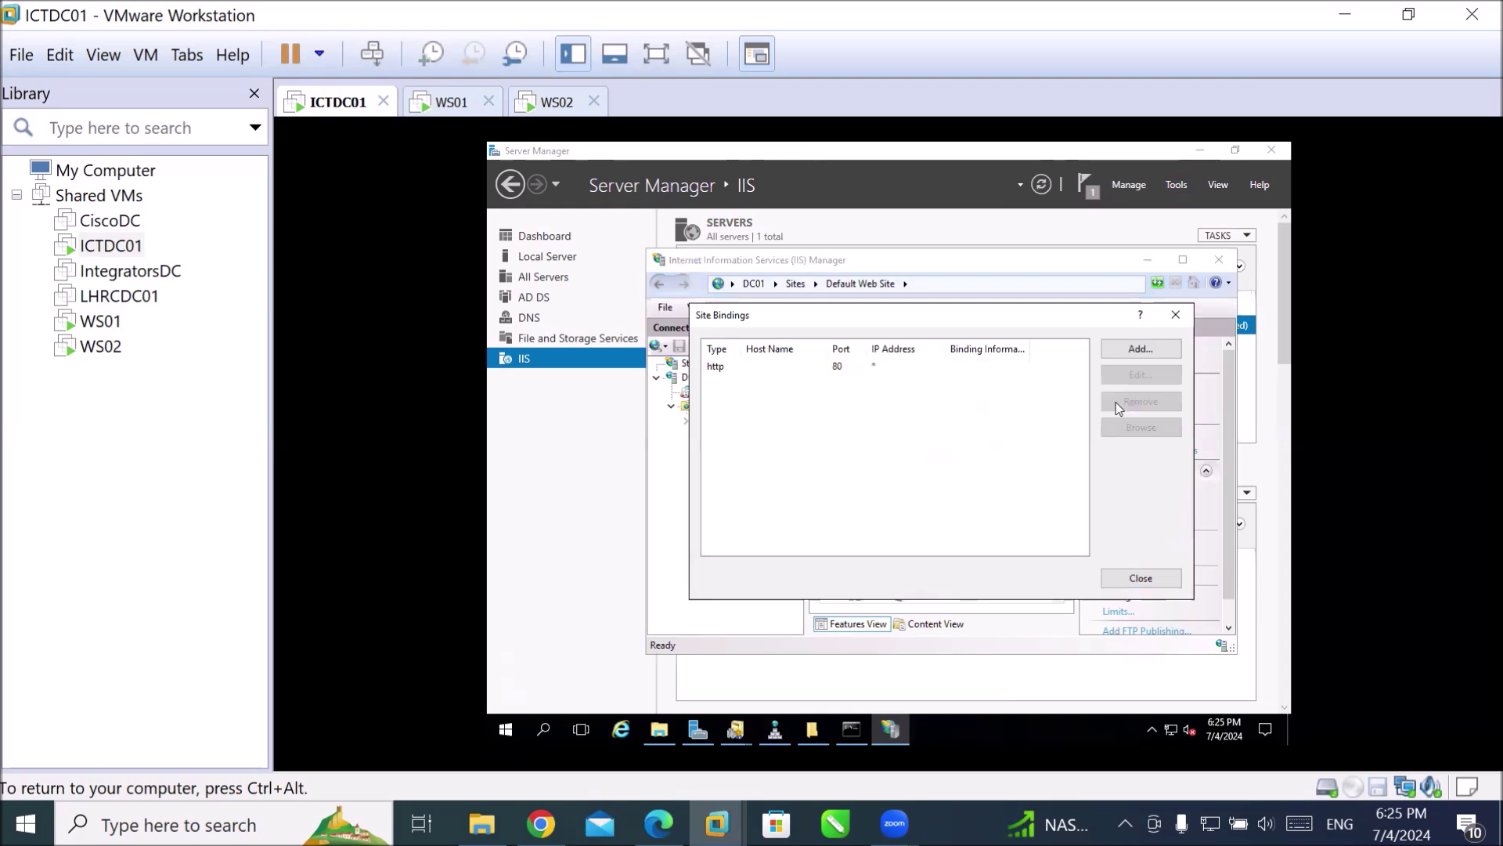
click(840, 368)
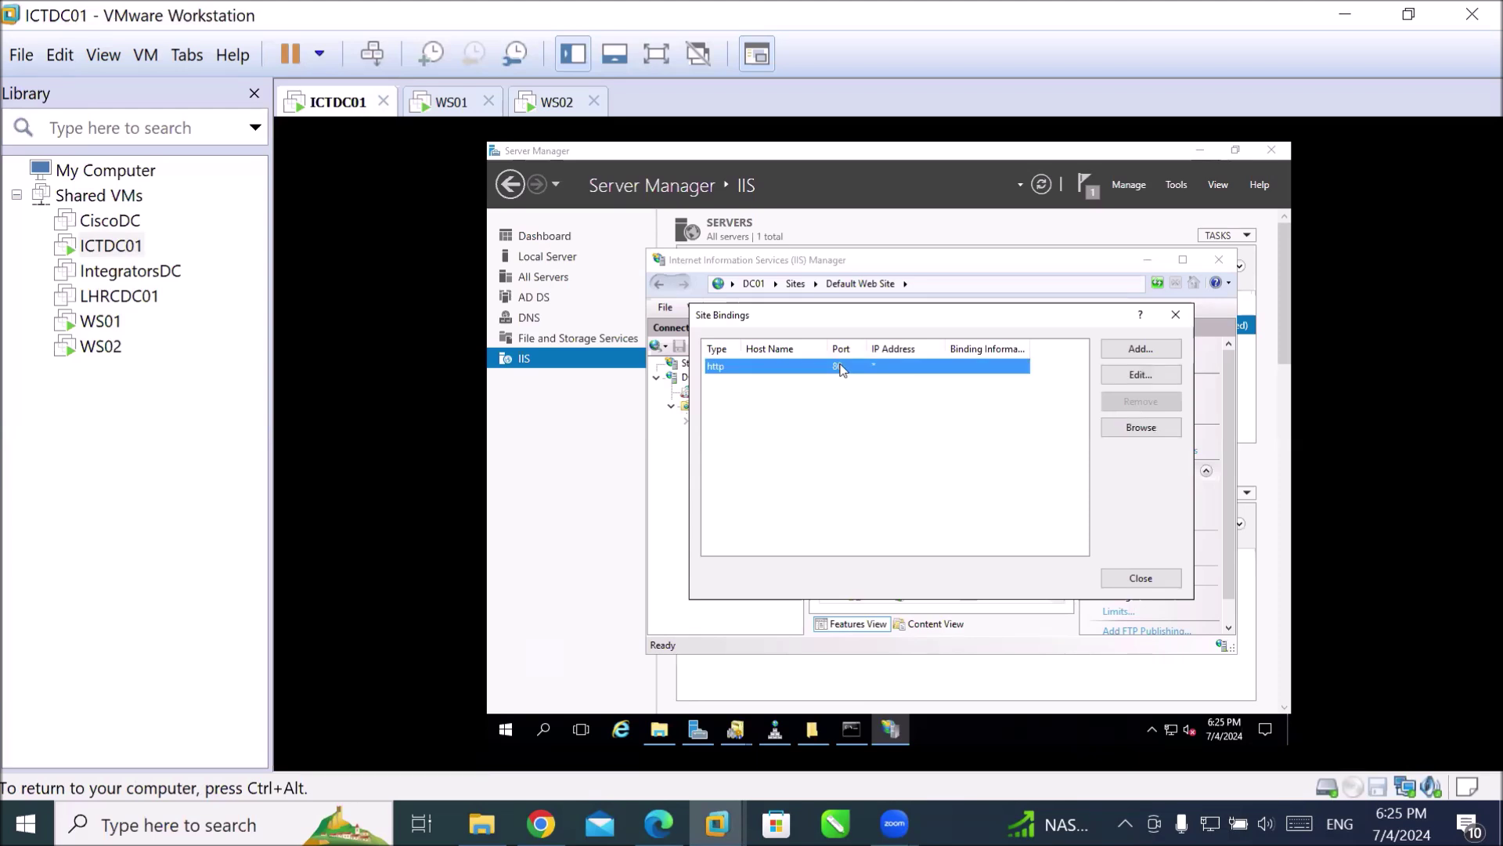
click(1118, 375)
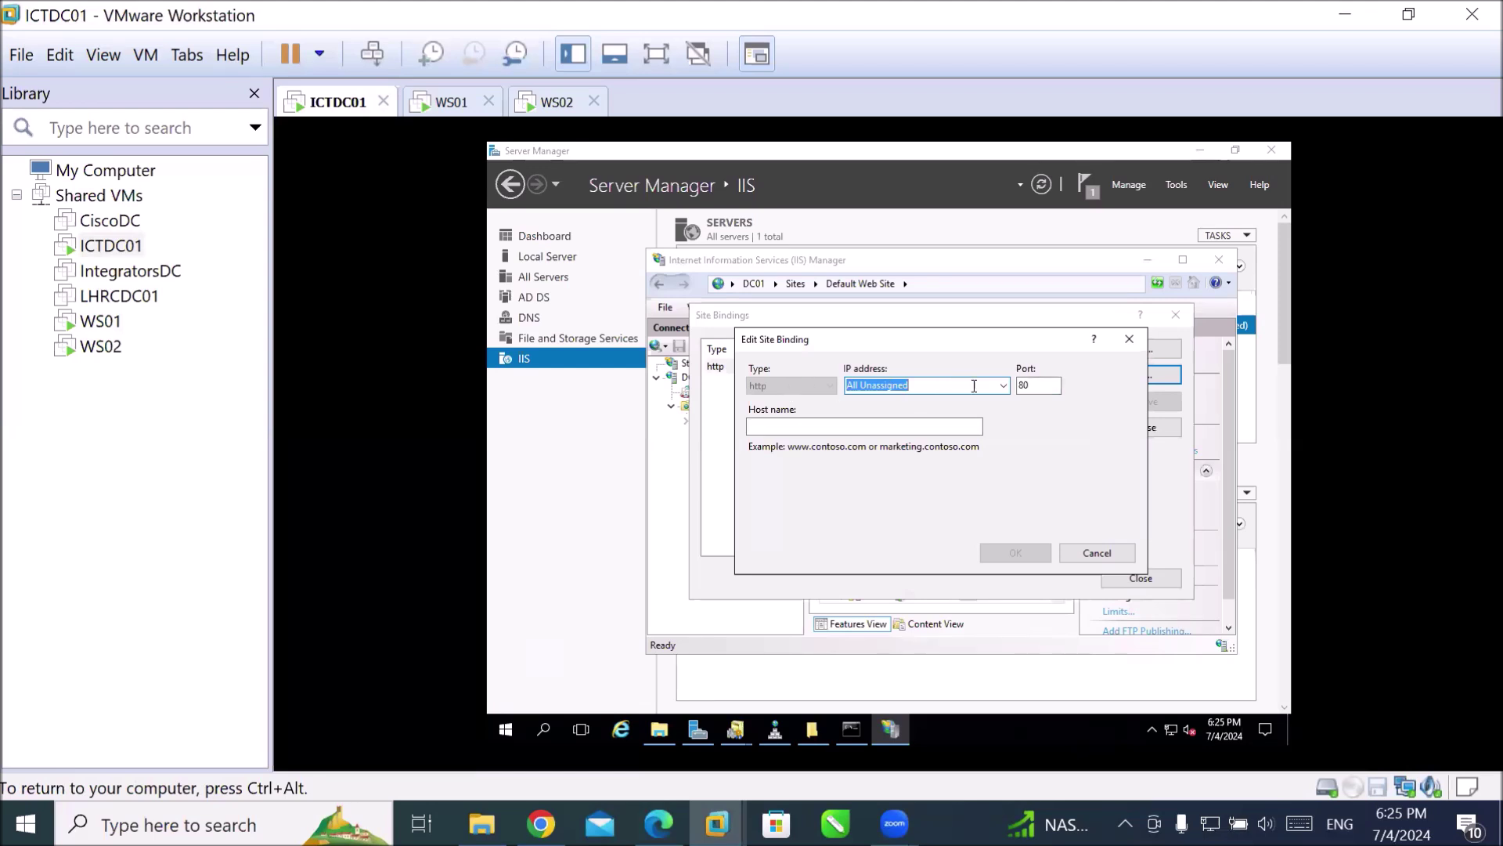
click(1005, 386)
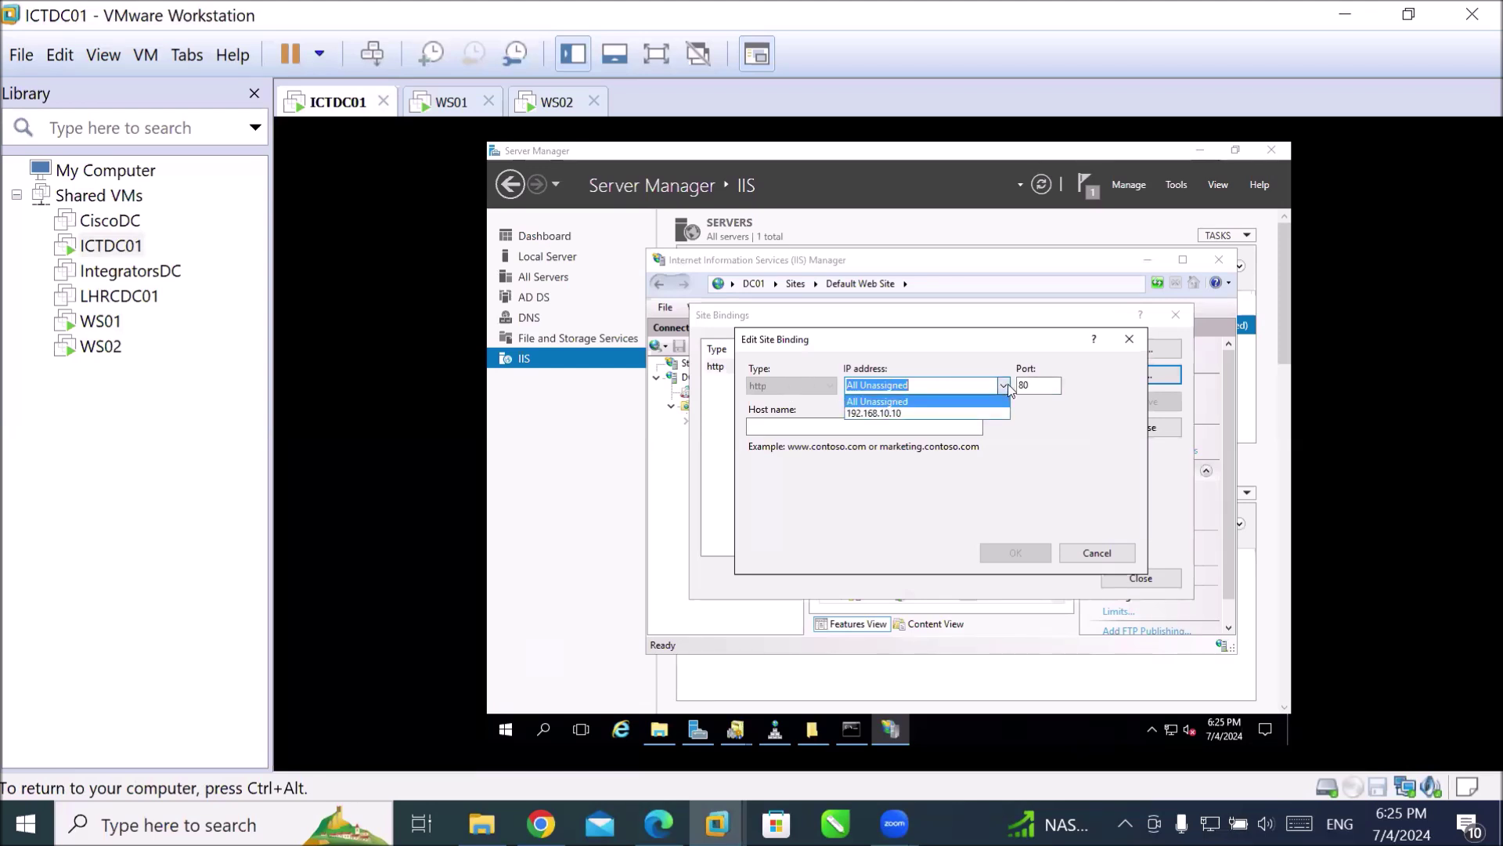
click(903, 412)
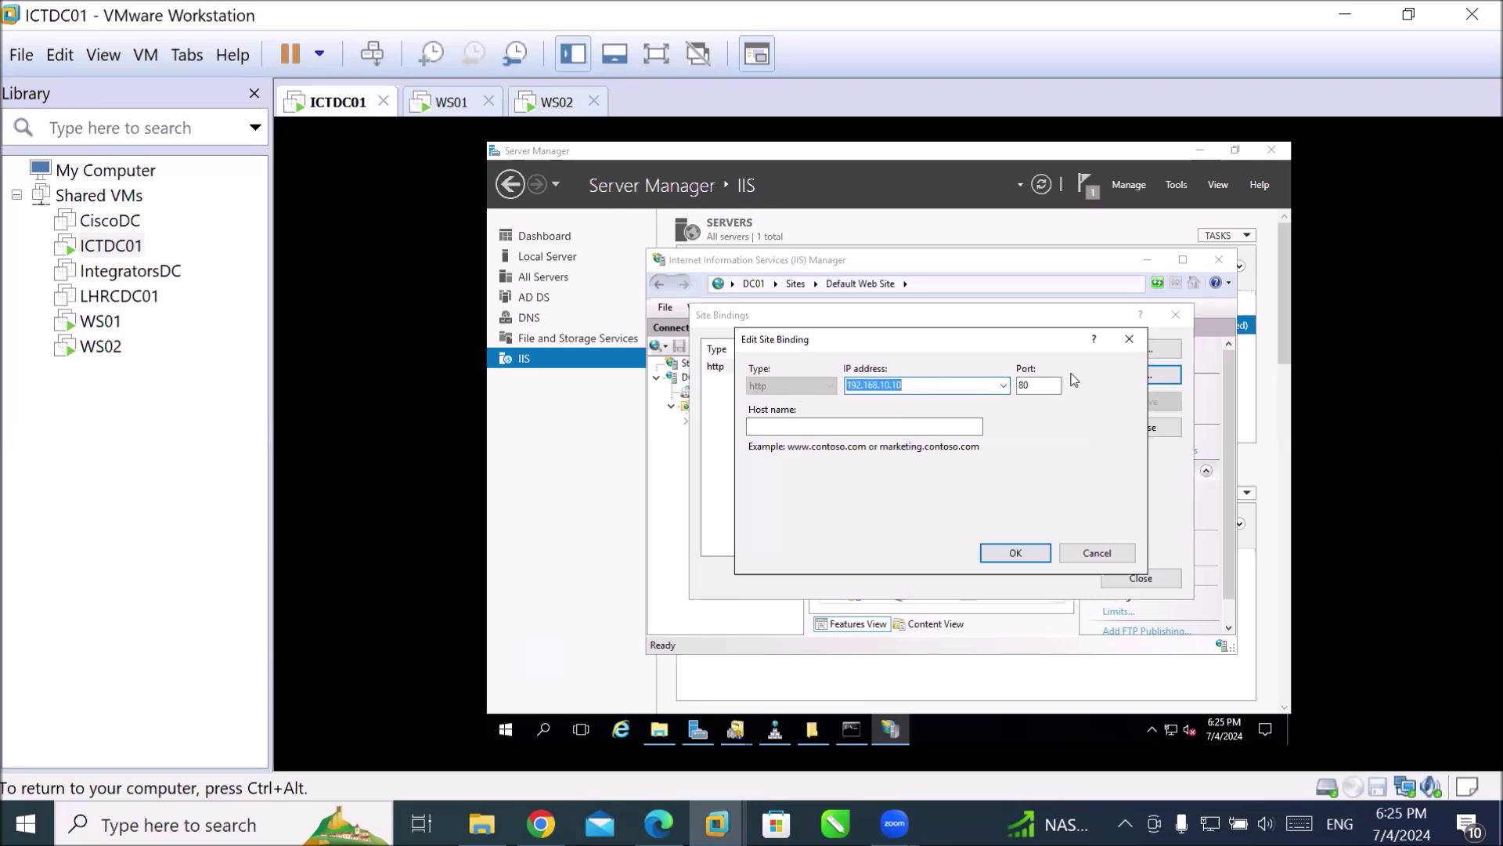
click(810, 429)
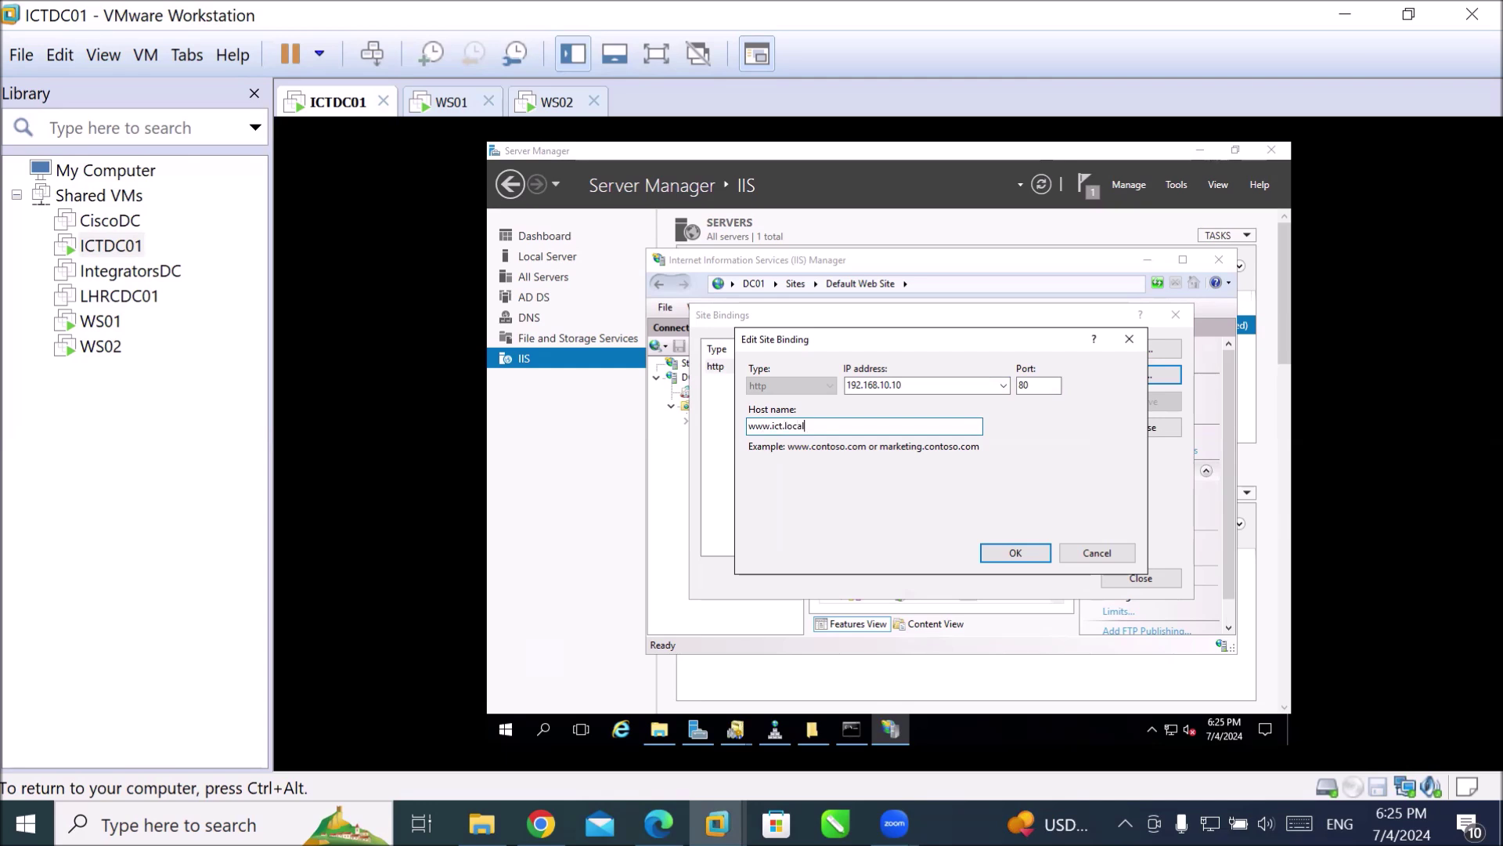
key(Return)
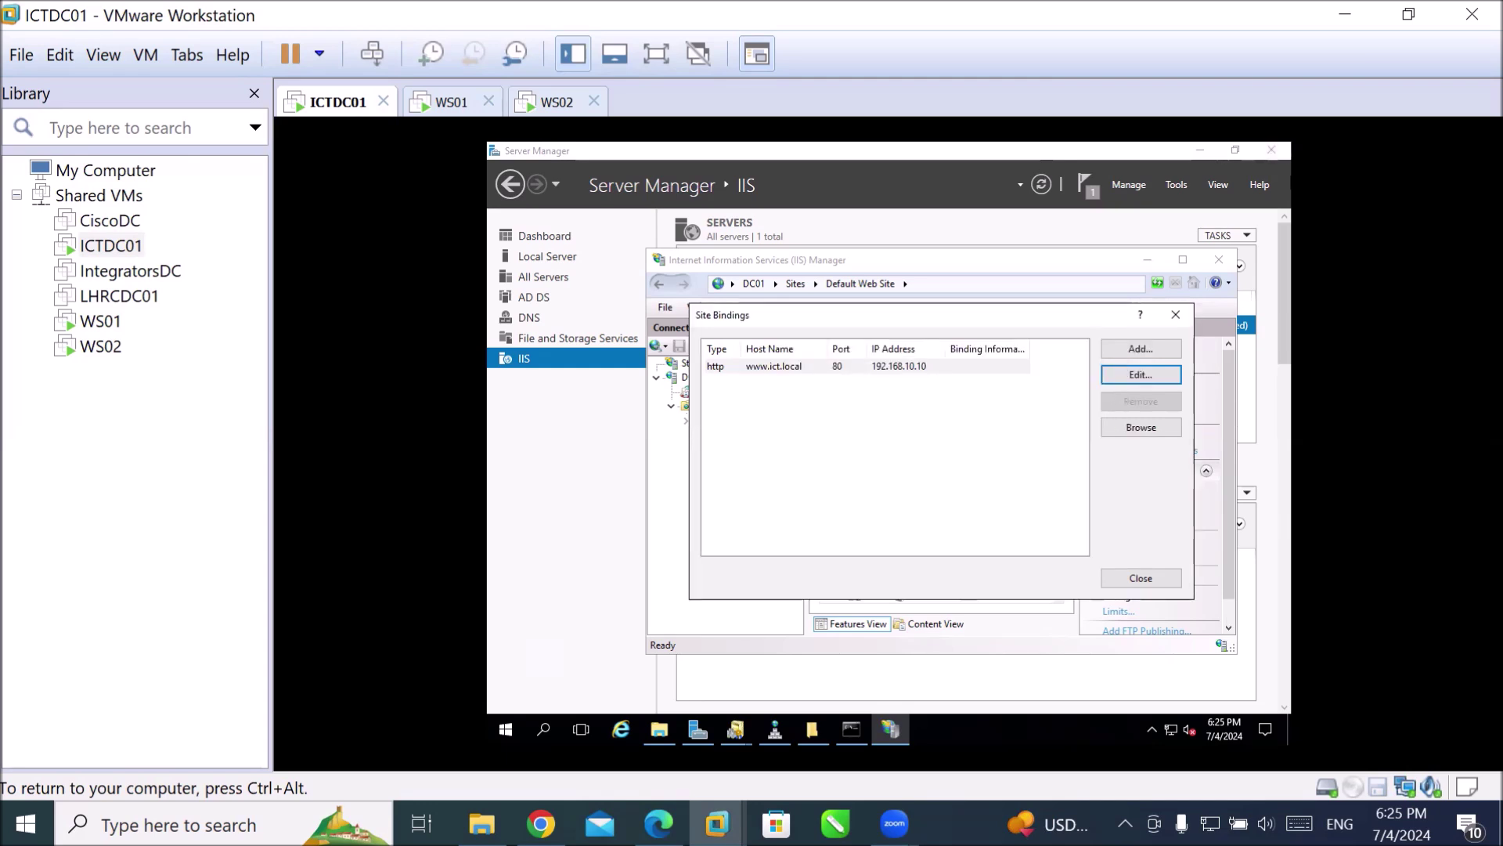
click(1163, 579)
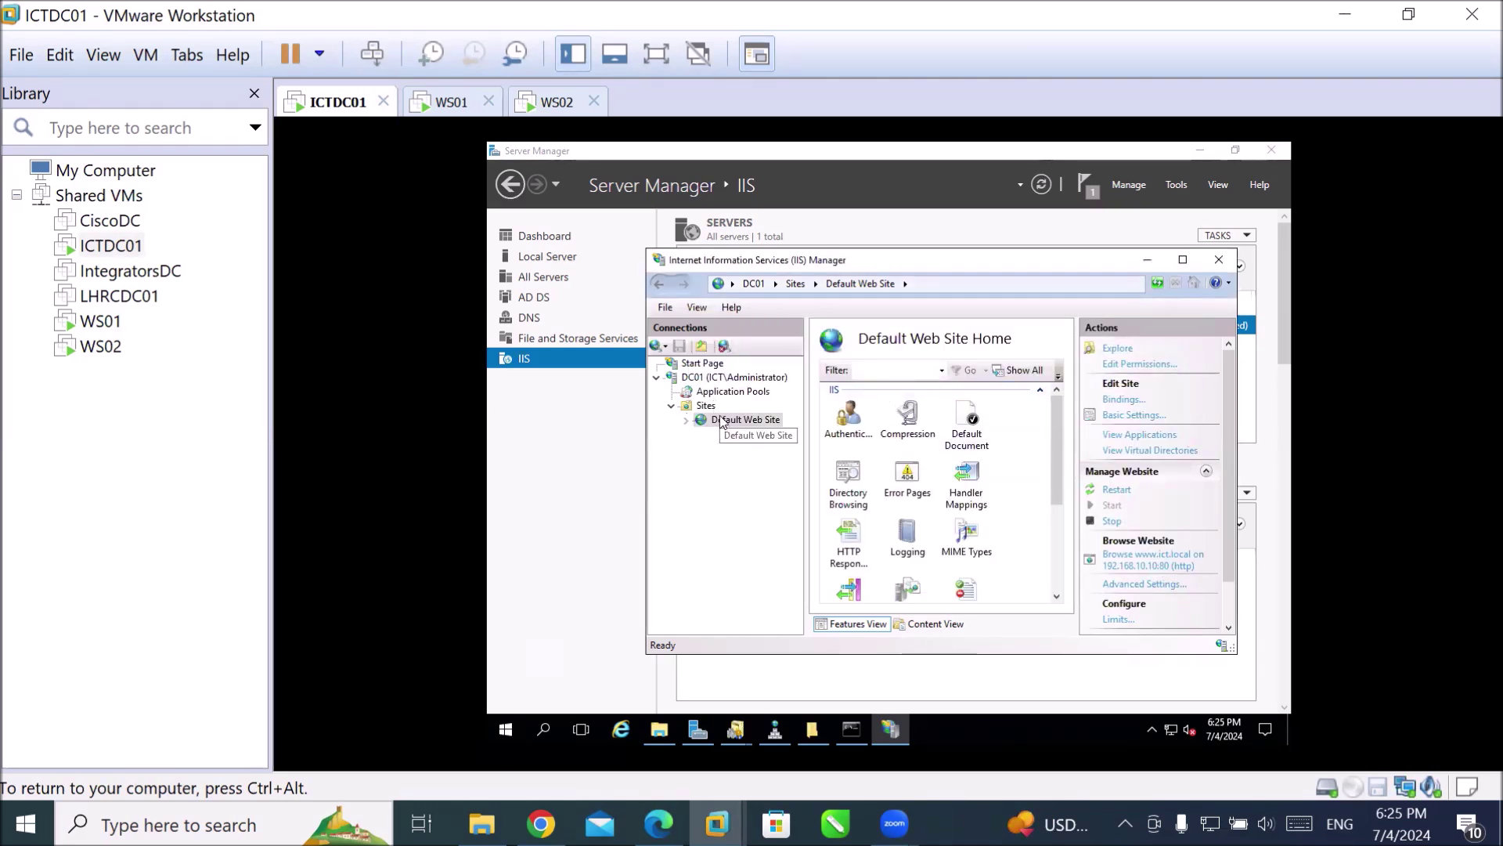
Restart the Default Web Site via Manage Website.
right_click(722, 421)
mouse_move(799, 530)
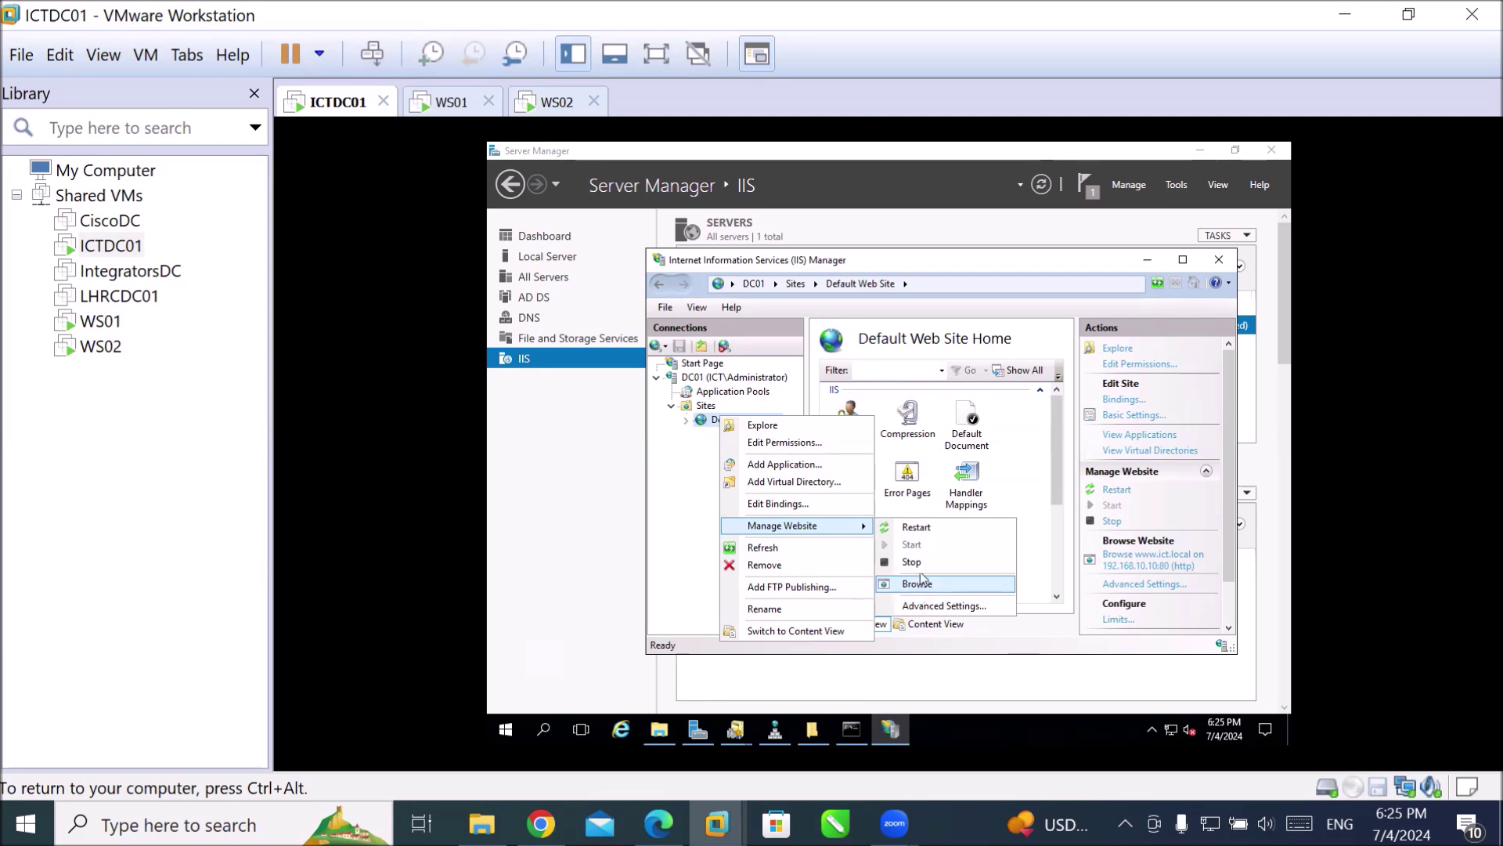
click(923, 530)
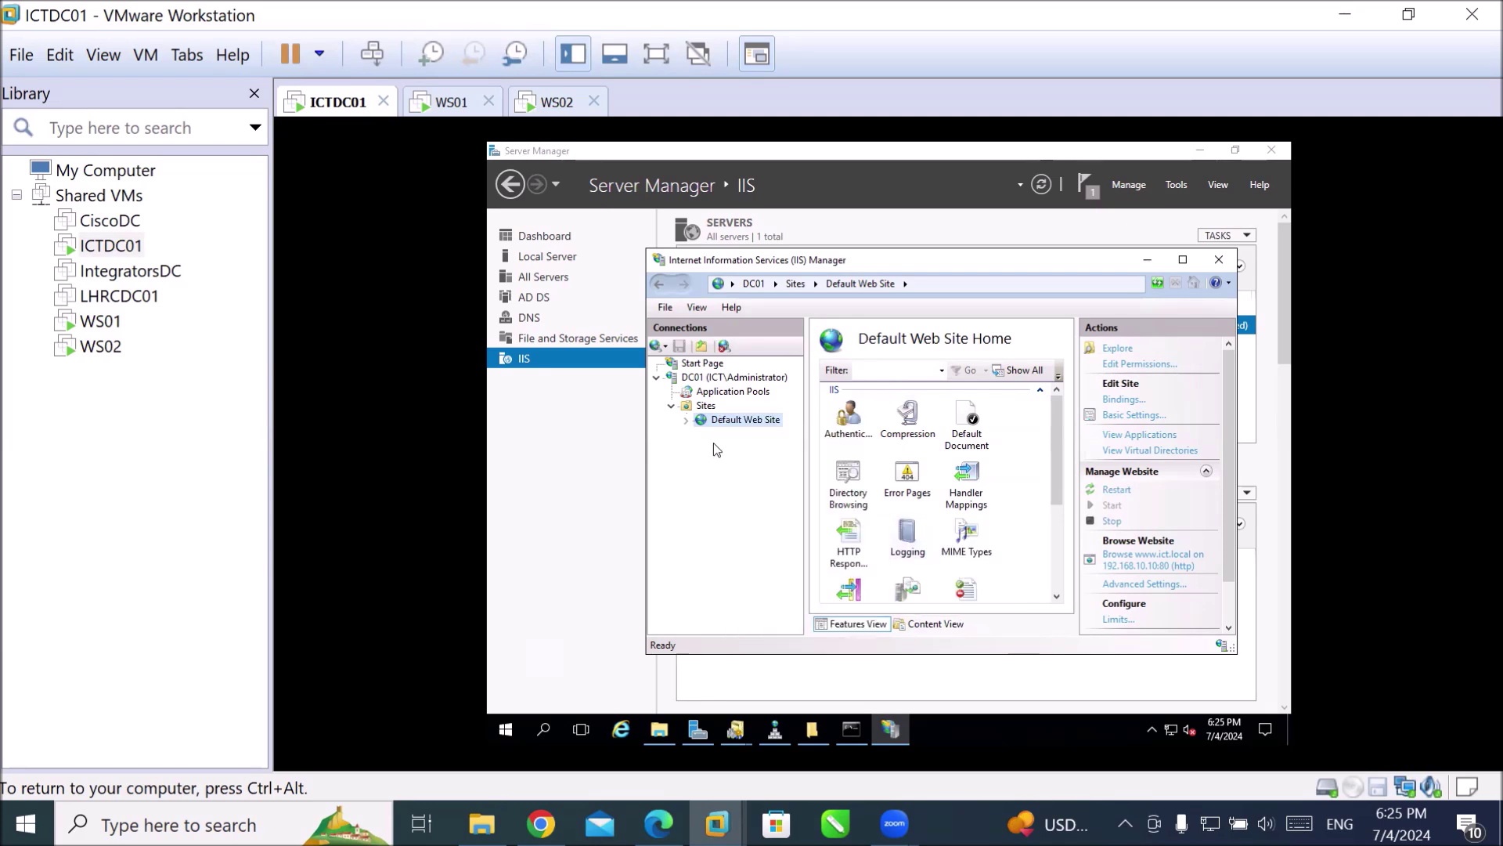
right_click(711, 421)
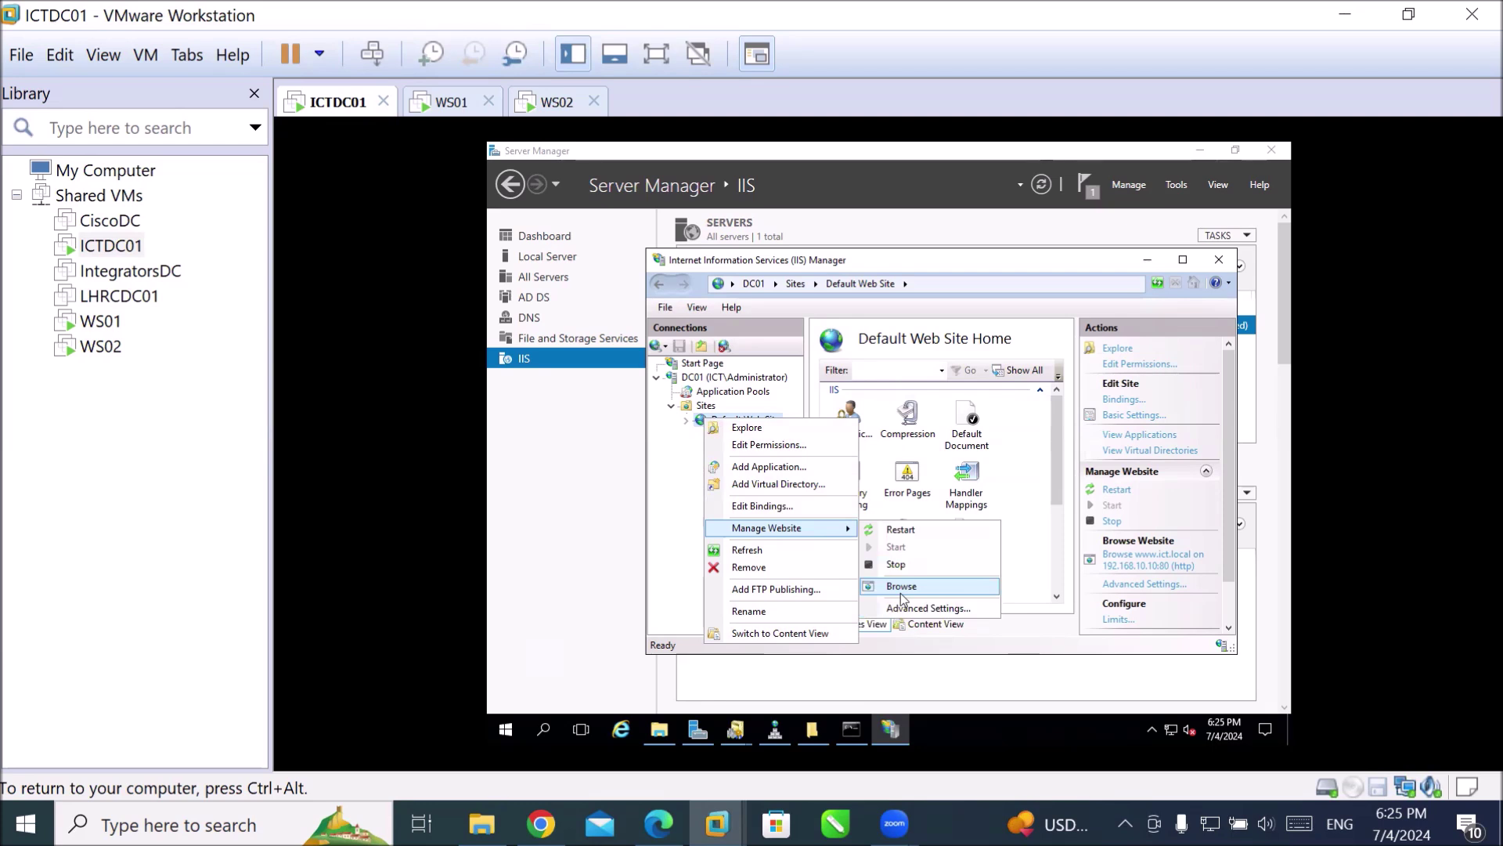
click(902, 593)
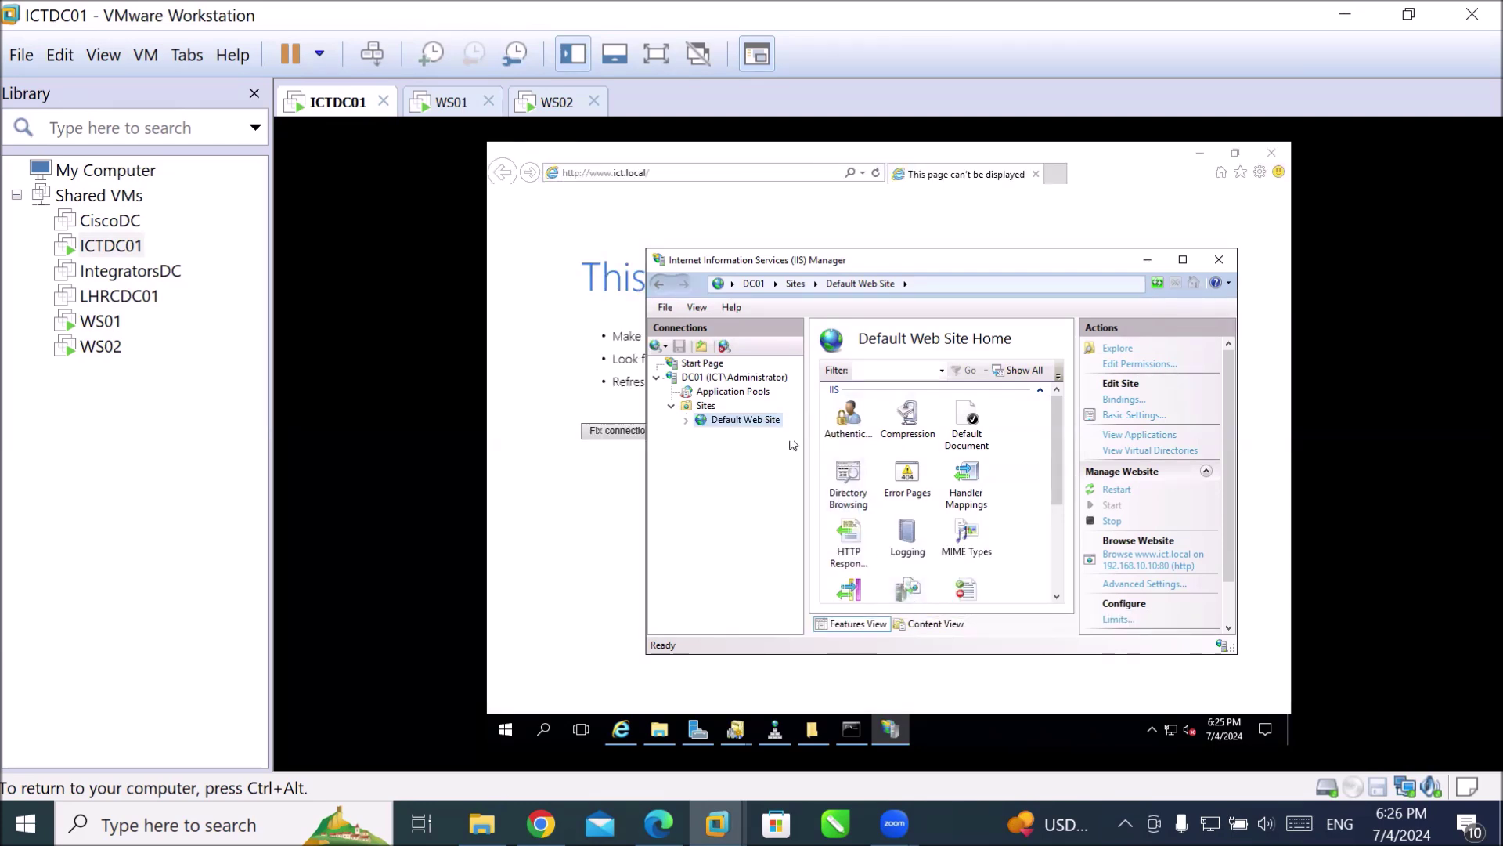
click(678, 173)
click(675, 172)
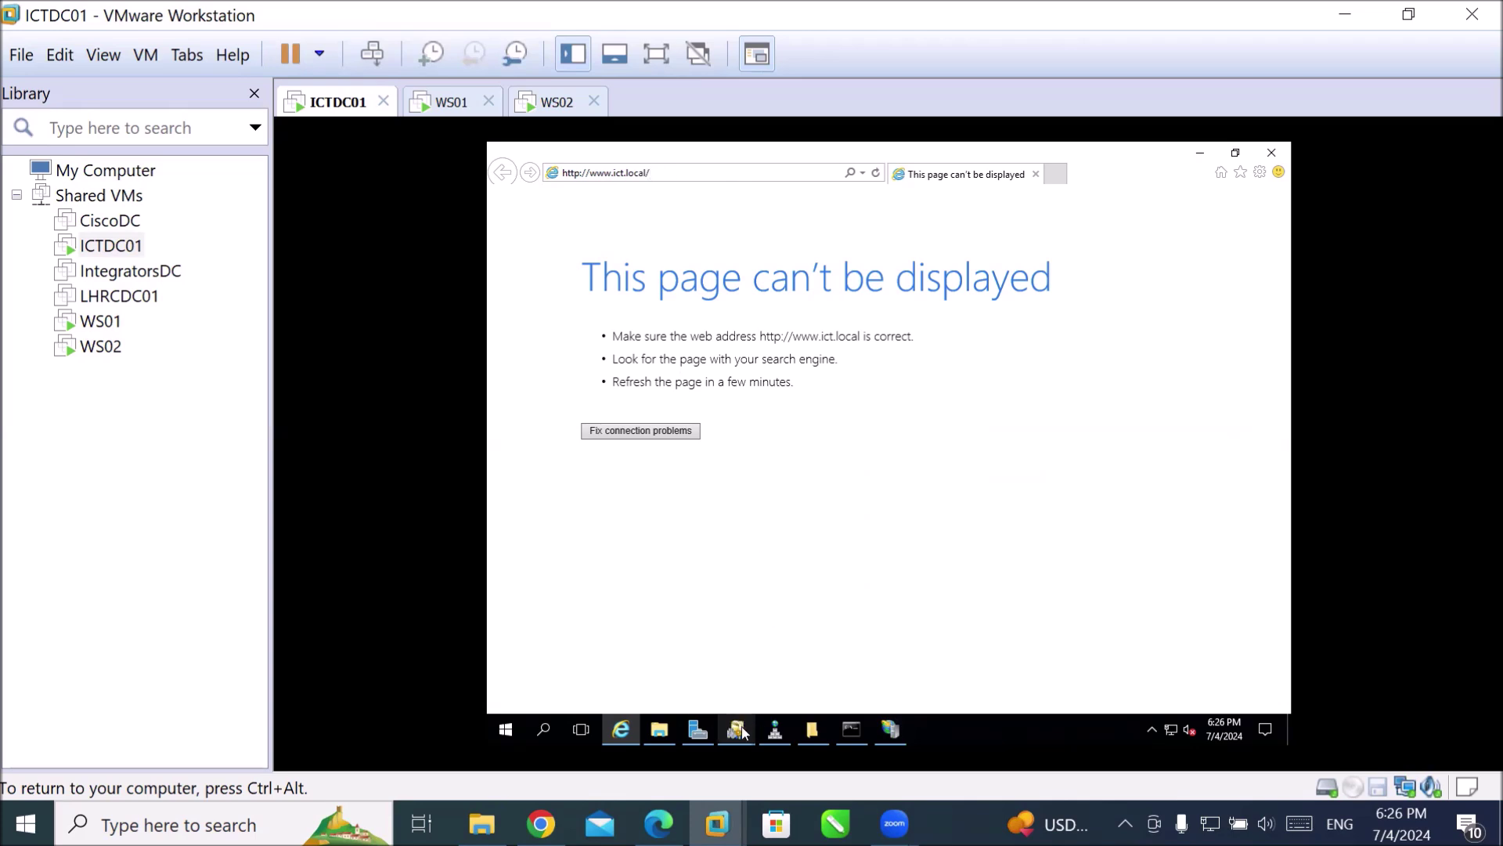
click(774, 732)
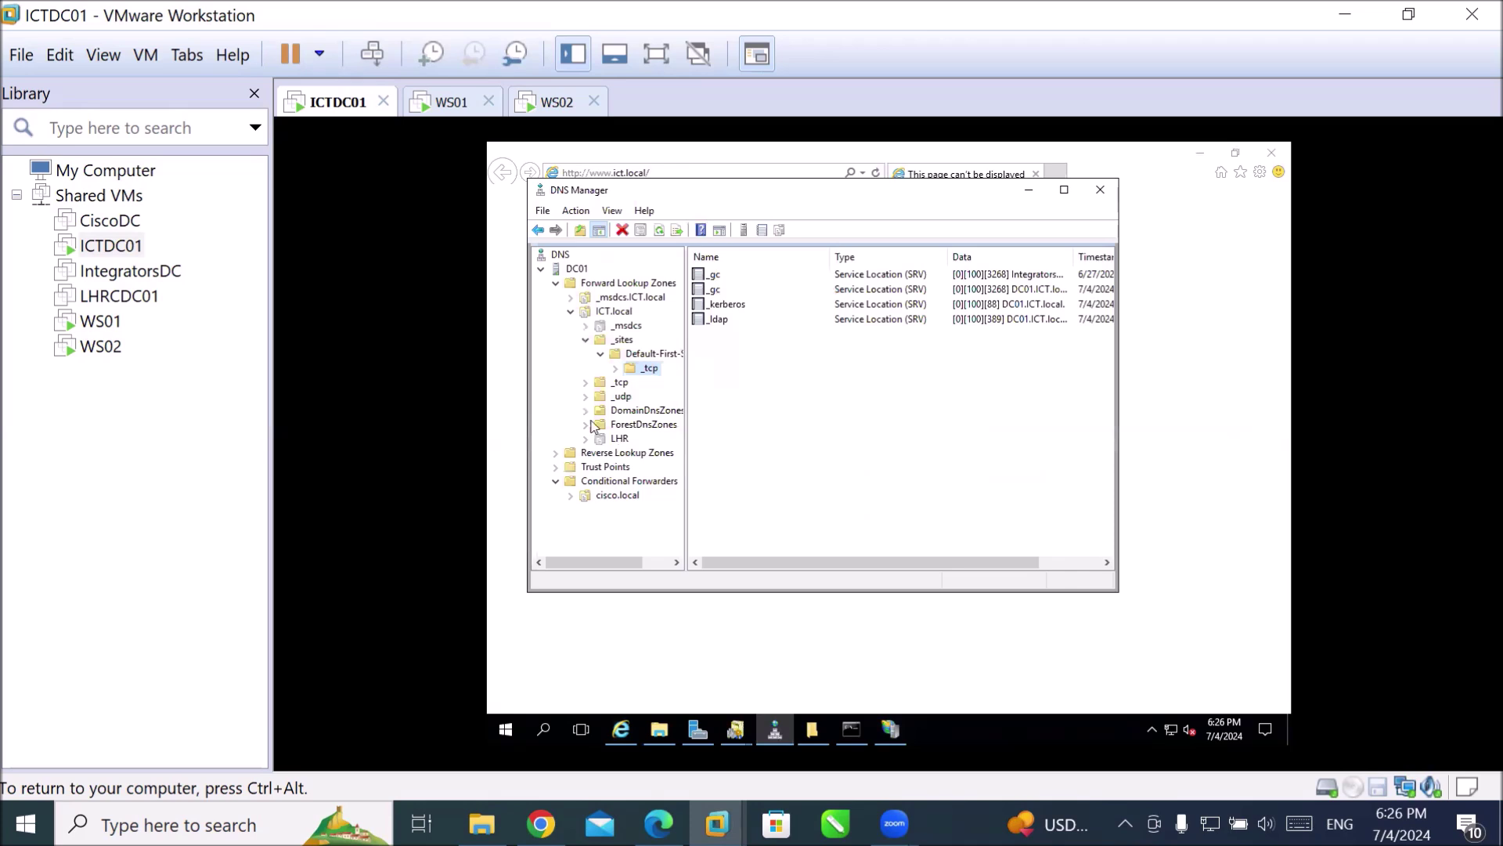
Start a new host record named www in ICT.local, then dismiss the dialog.
click(610, 313)
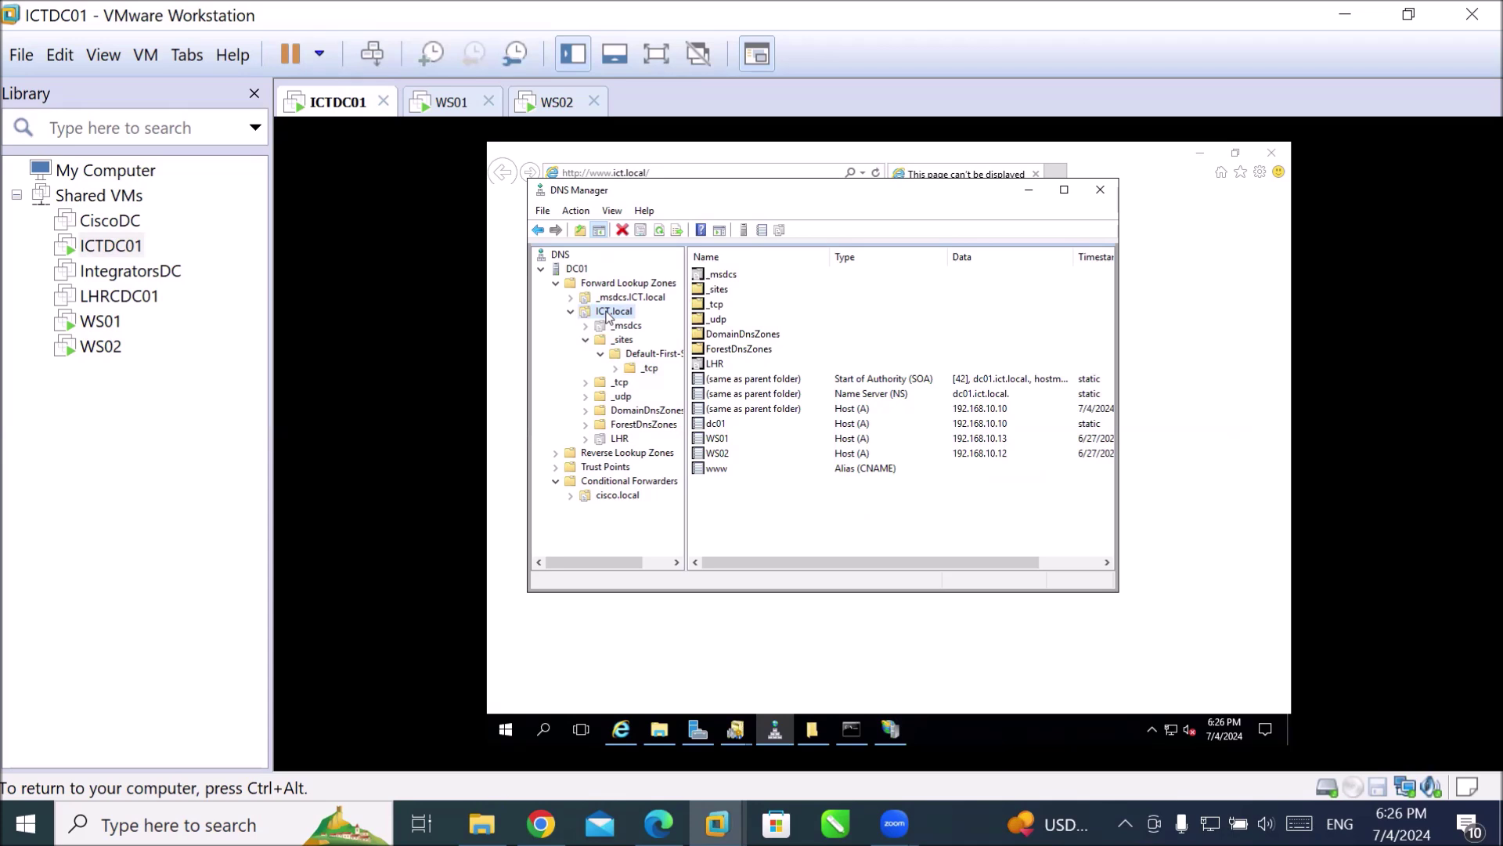
right_click(609, 316)
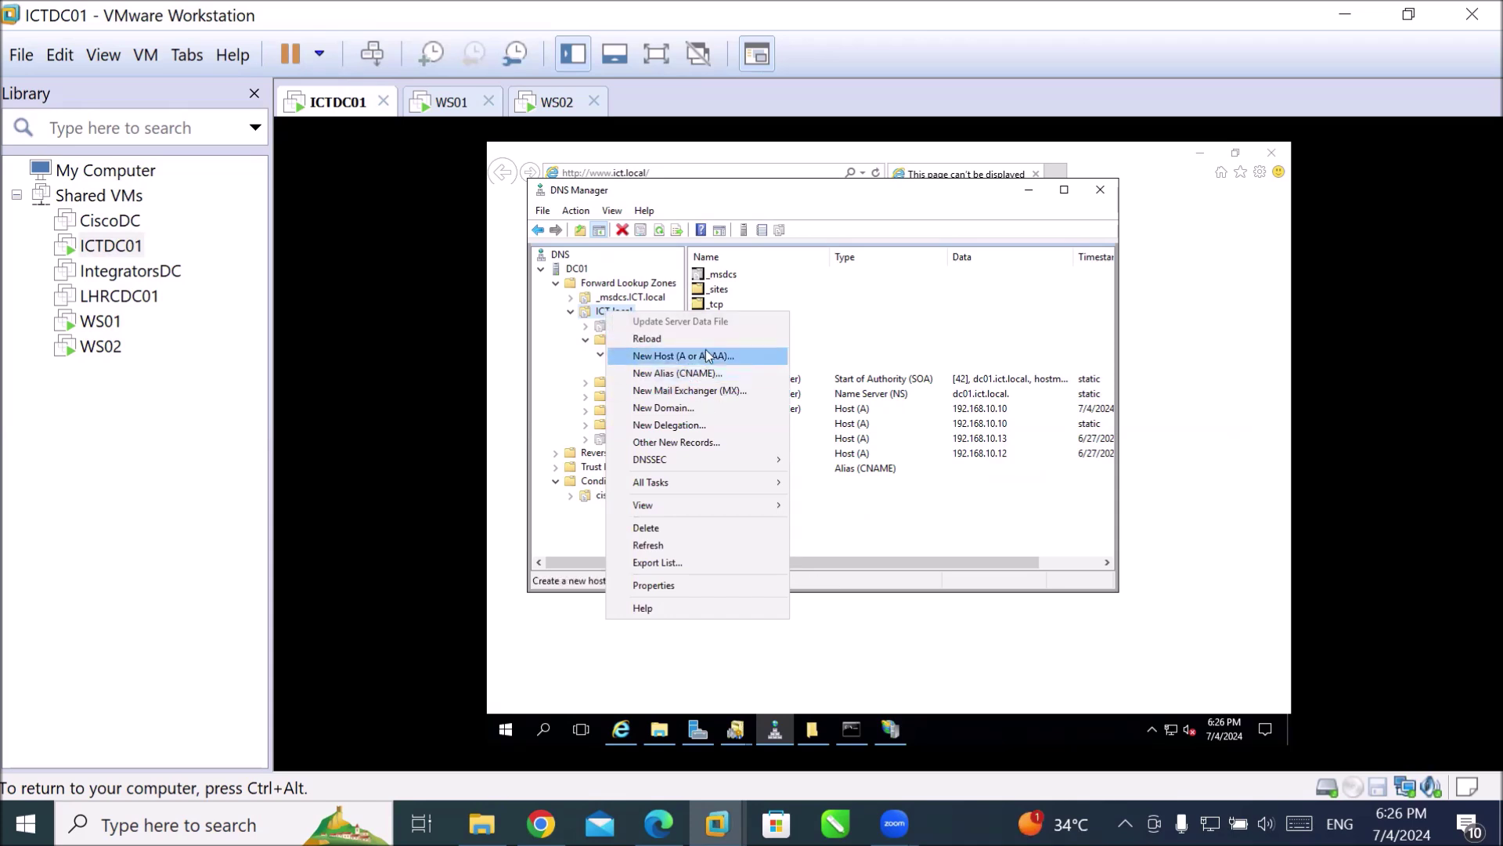
click(706, 354)
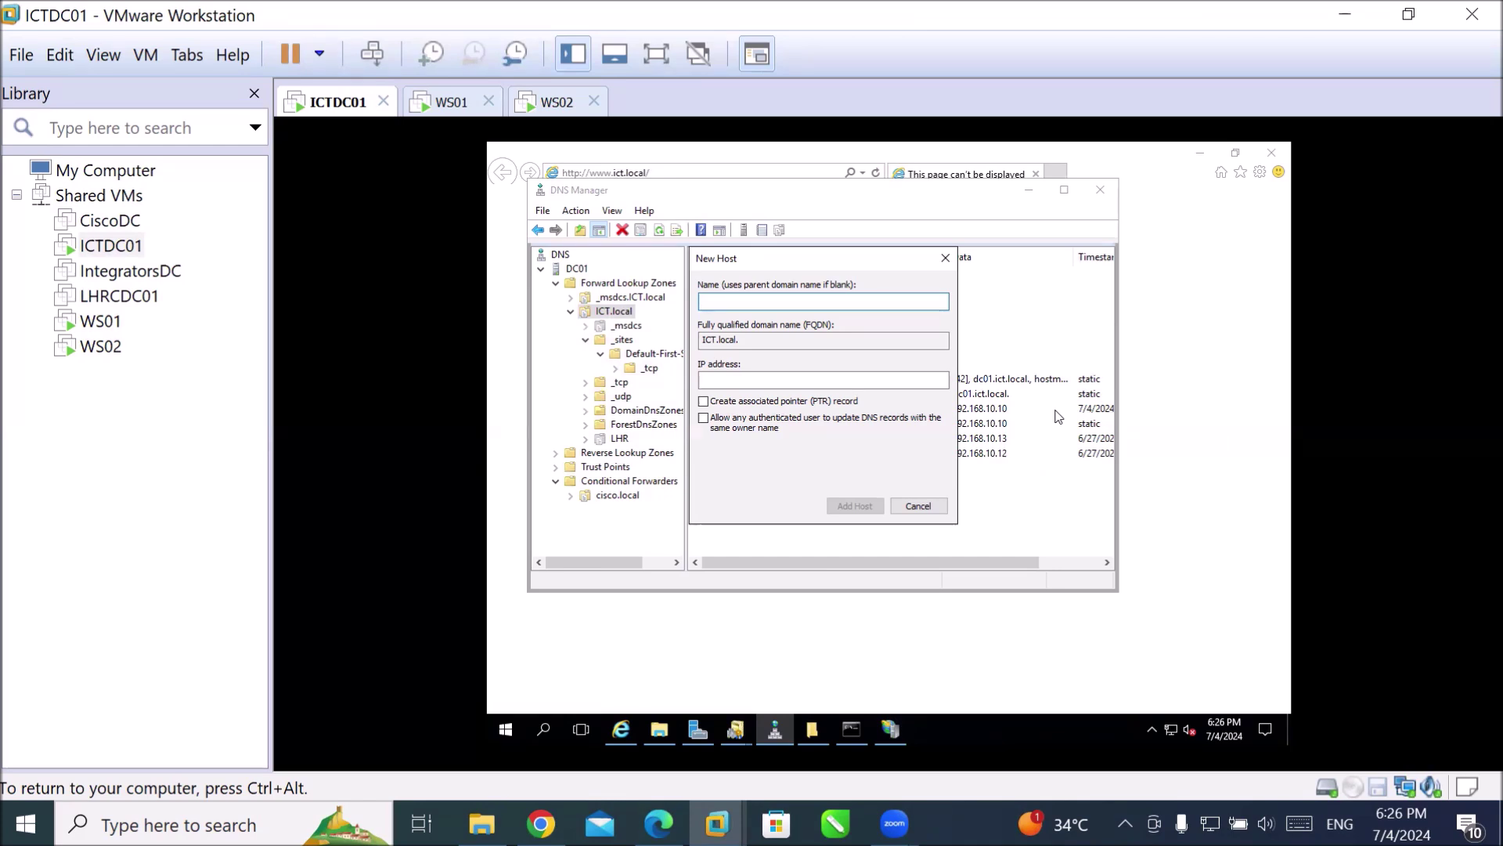
text(www)
key(Escape)
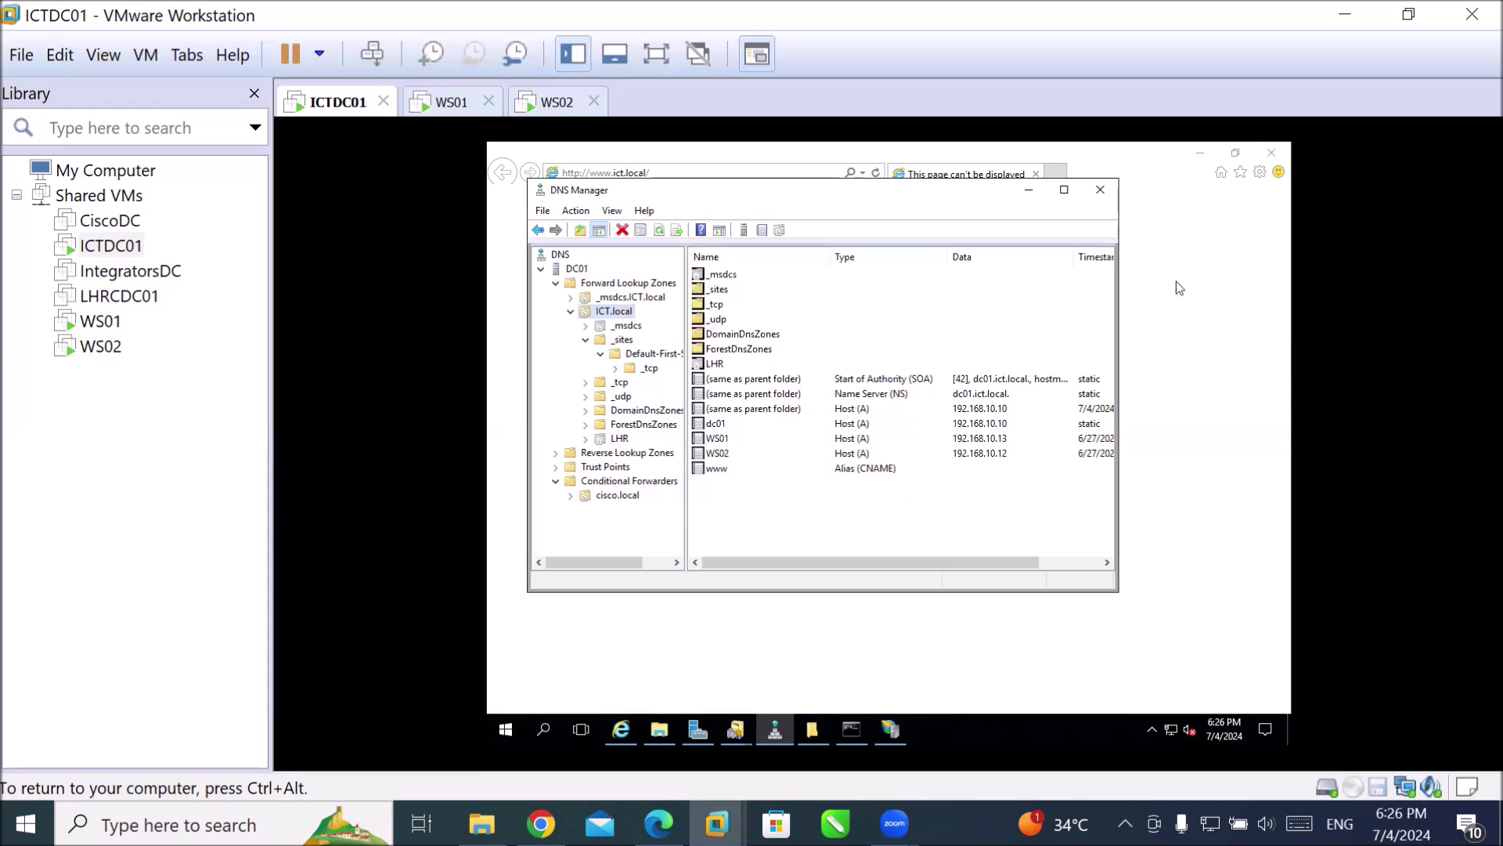
Delete the www alias (CNAME) record and confirm the deletion.
click(712, 470)
right_click(708, 469)
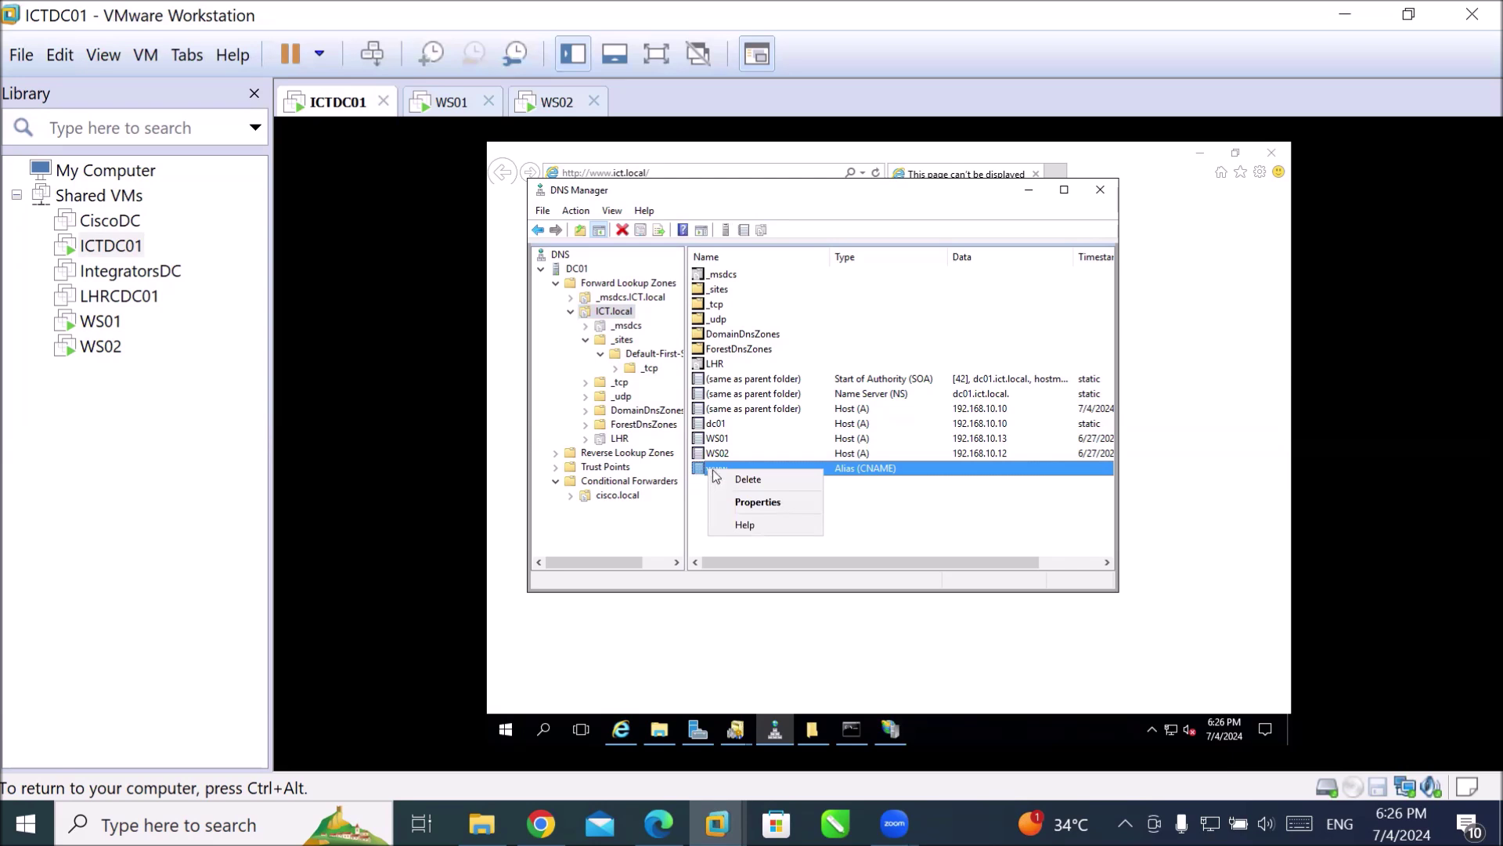
click(769, 479)
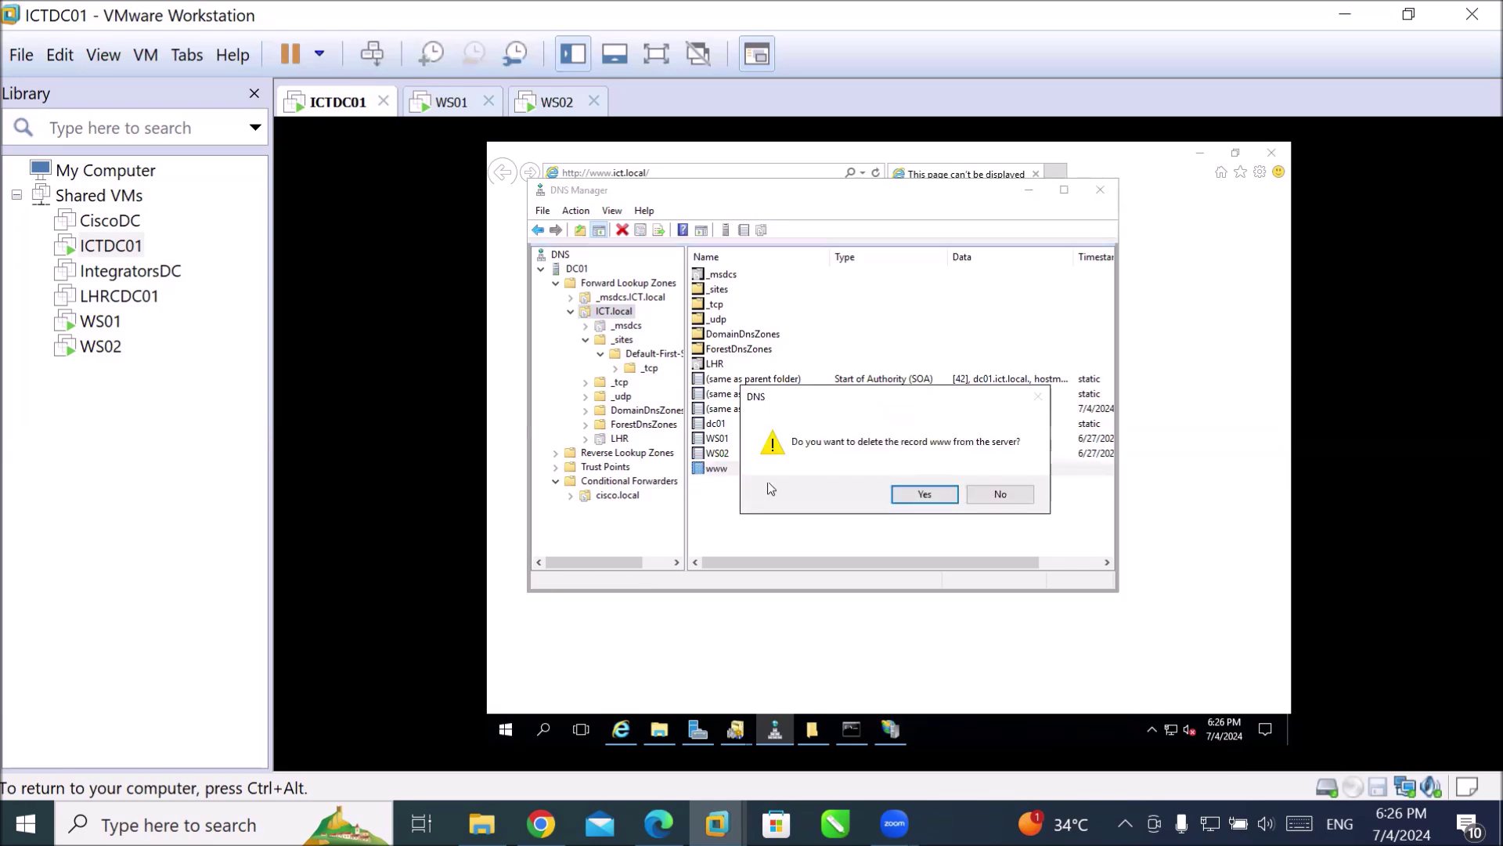
click(942, 495)
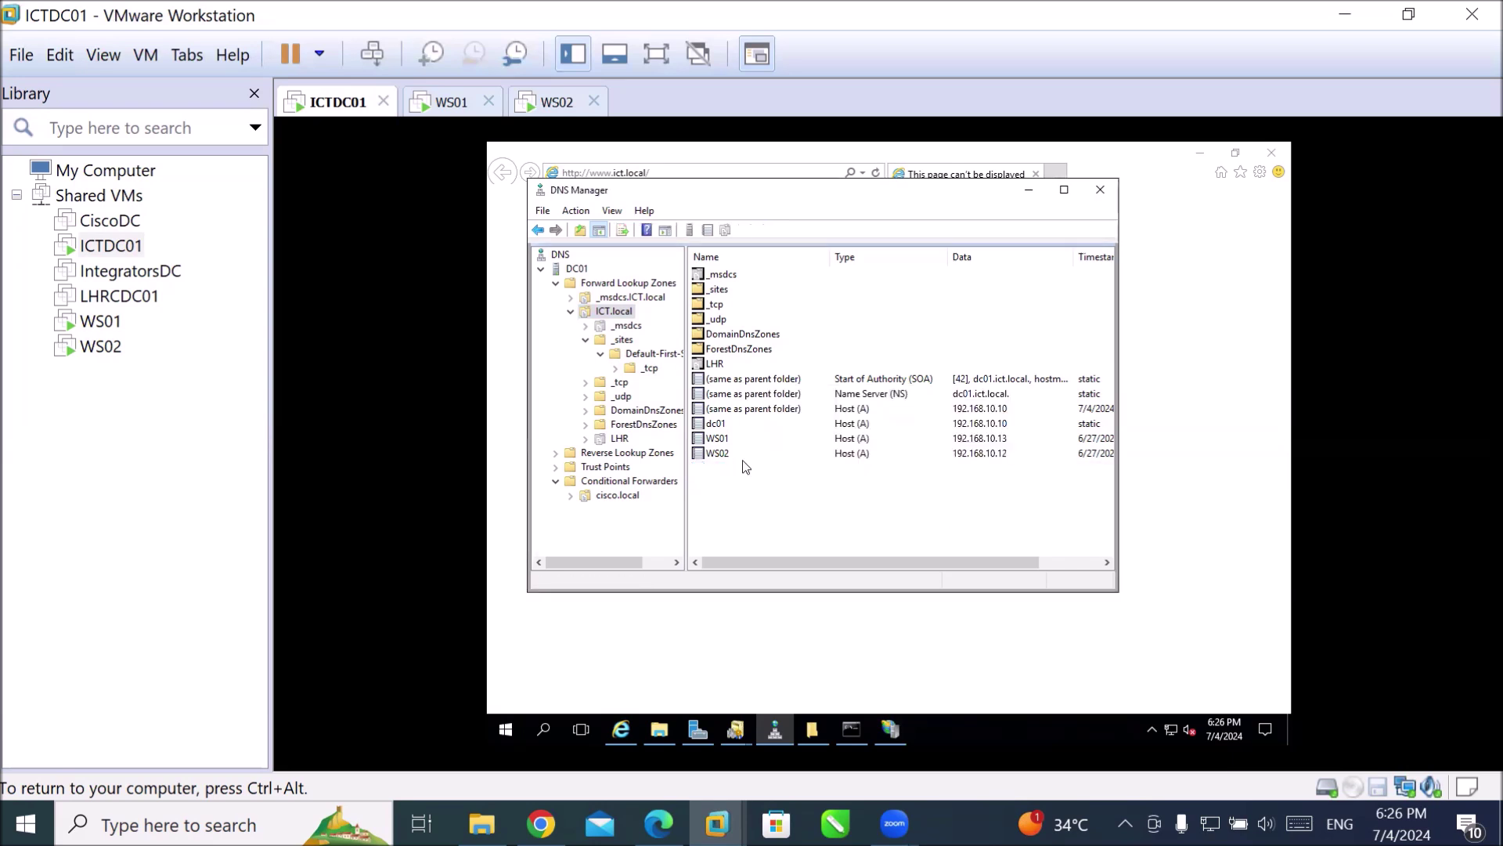
Add host www with IP 192.168.10.10 via New Host, then finish with OK and Done.
right_click(615, 315)
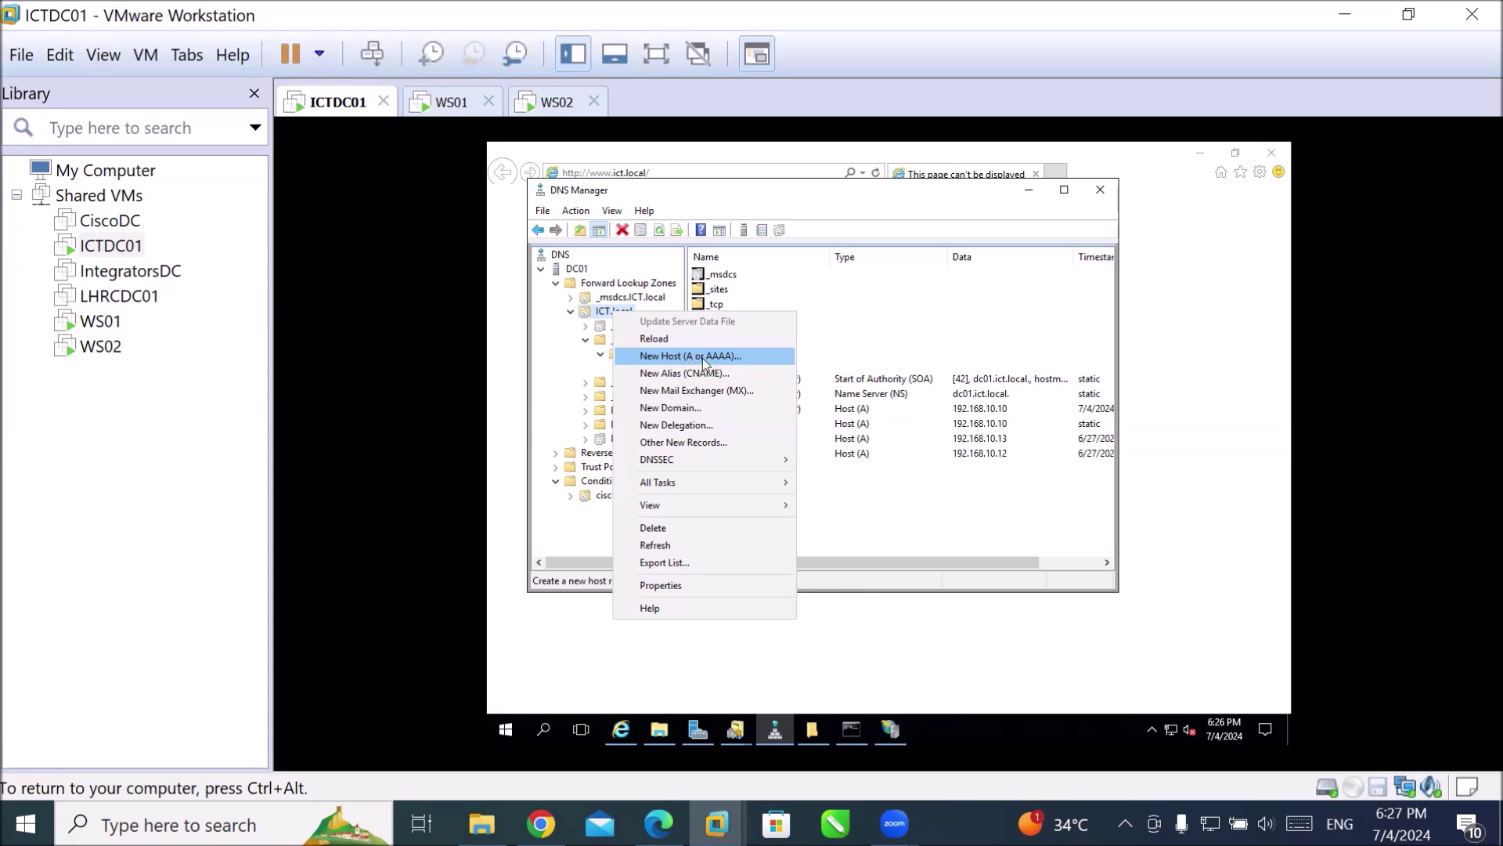
click(672, 358)
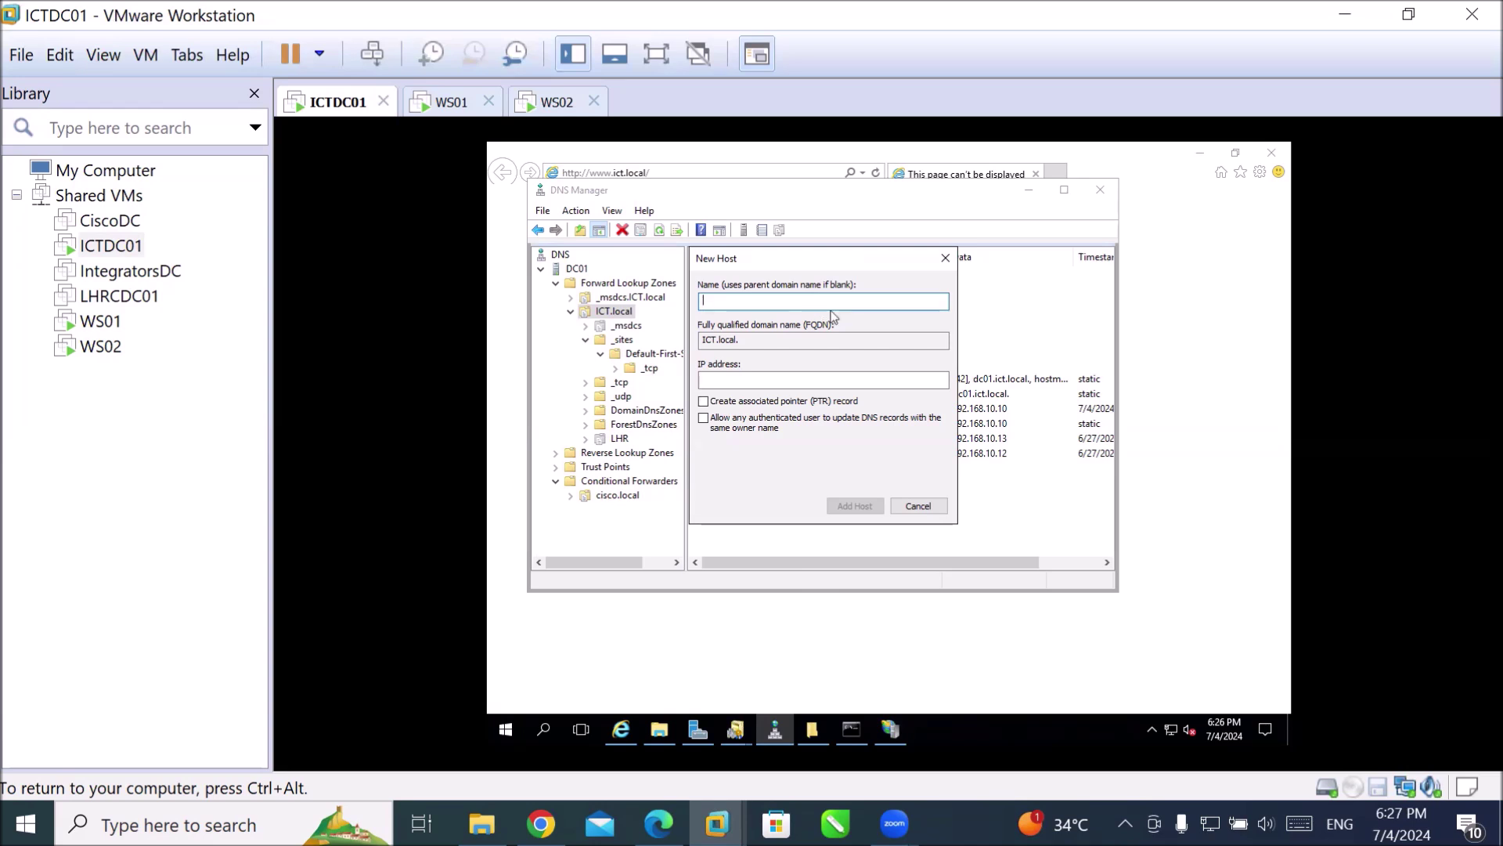
text(www)
click(765, 377)
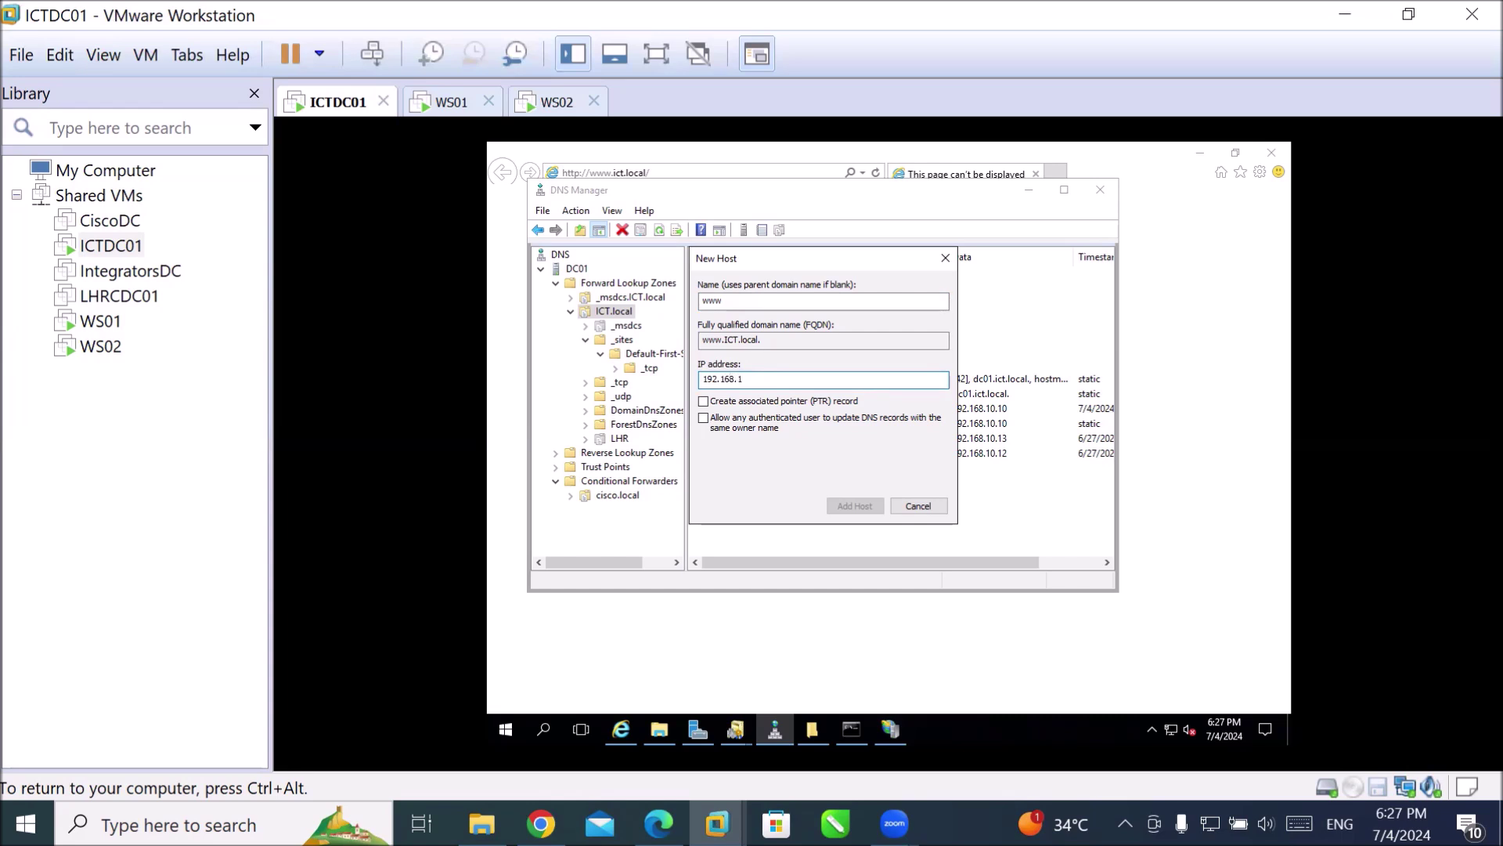
text(10)
click(848, 508)
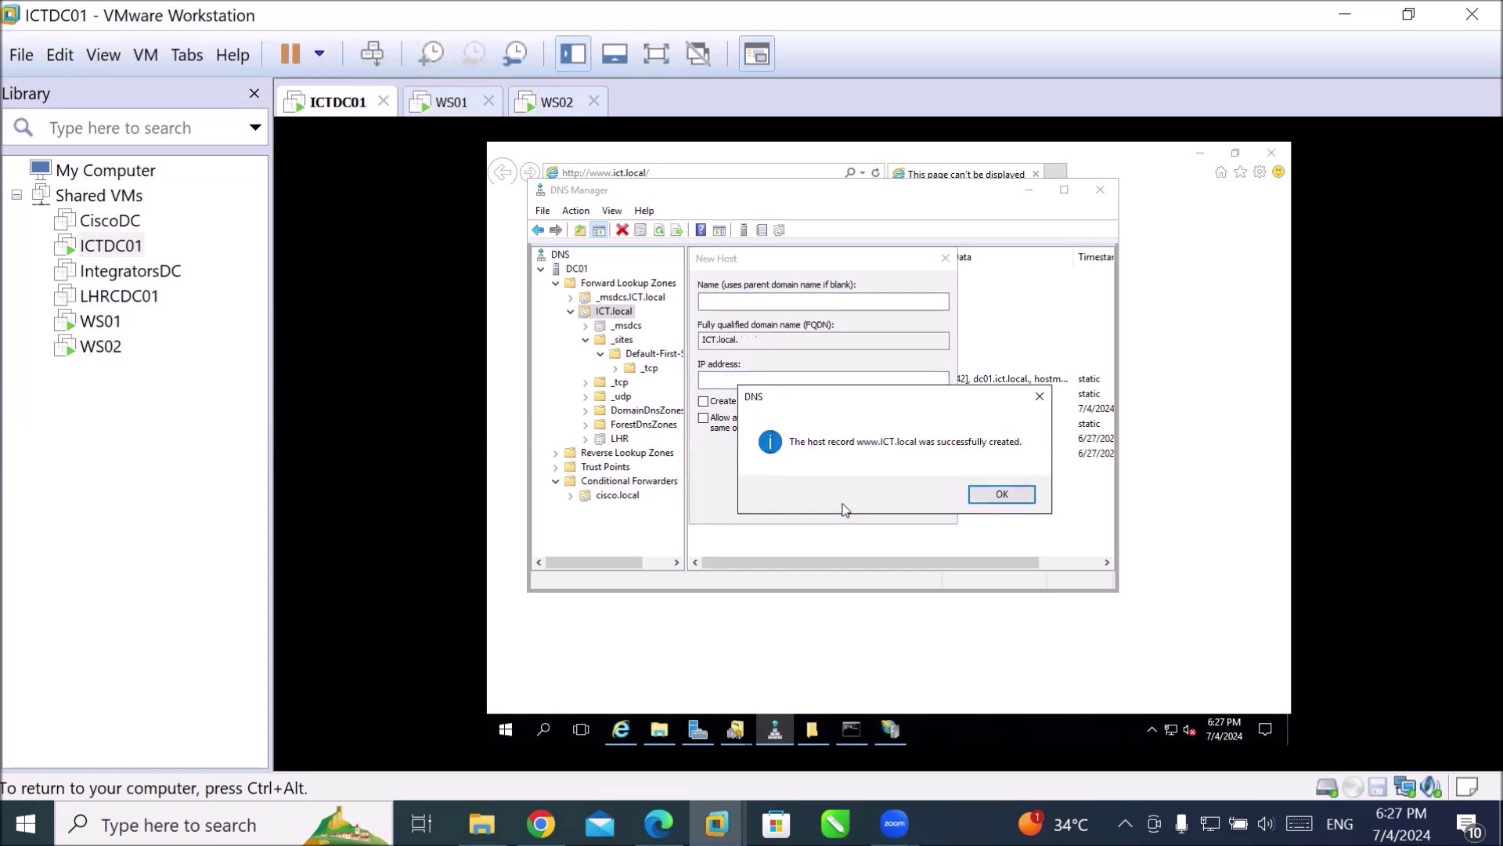
click(996, 496)
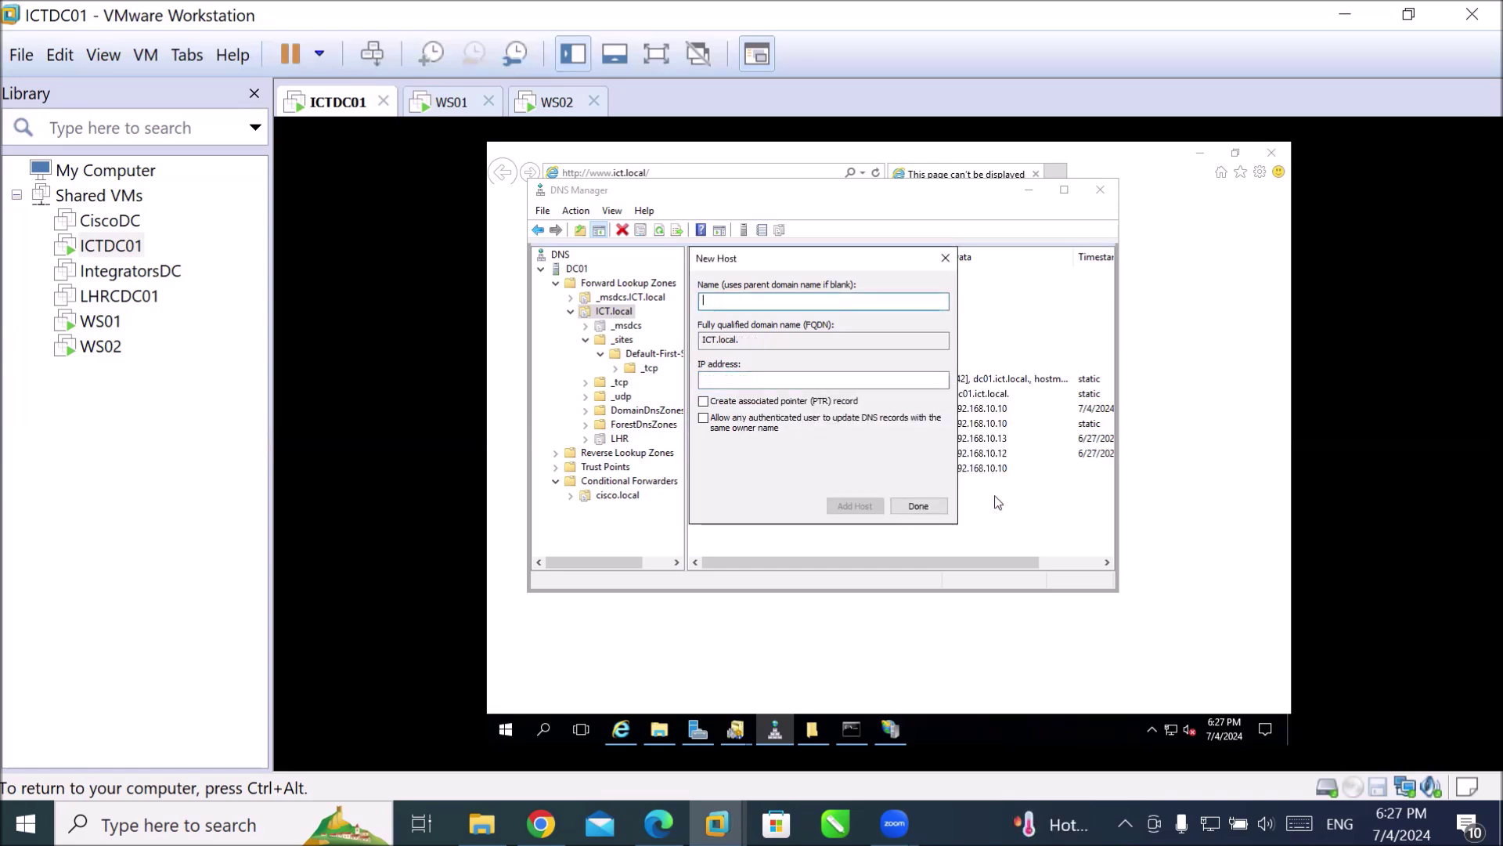
click(933, 509)
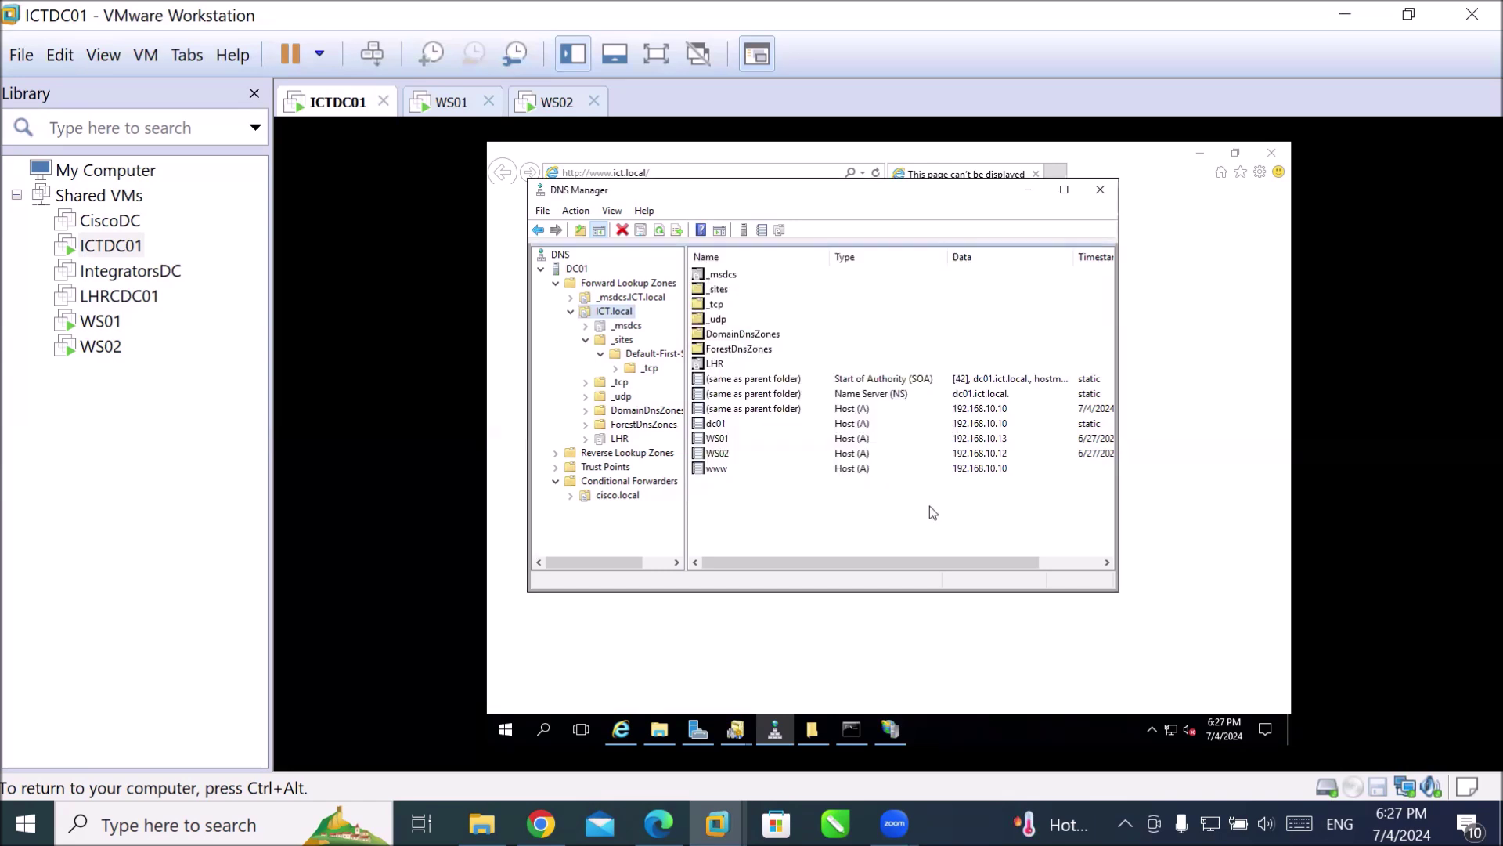
click(585, 154)
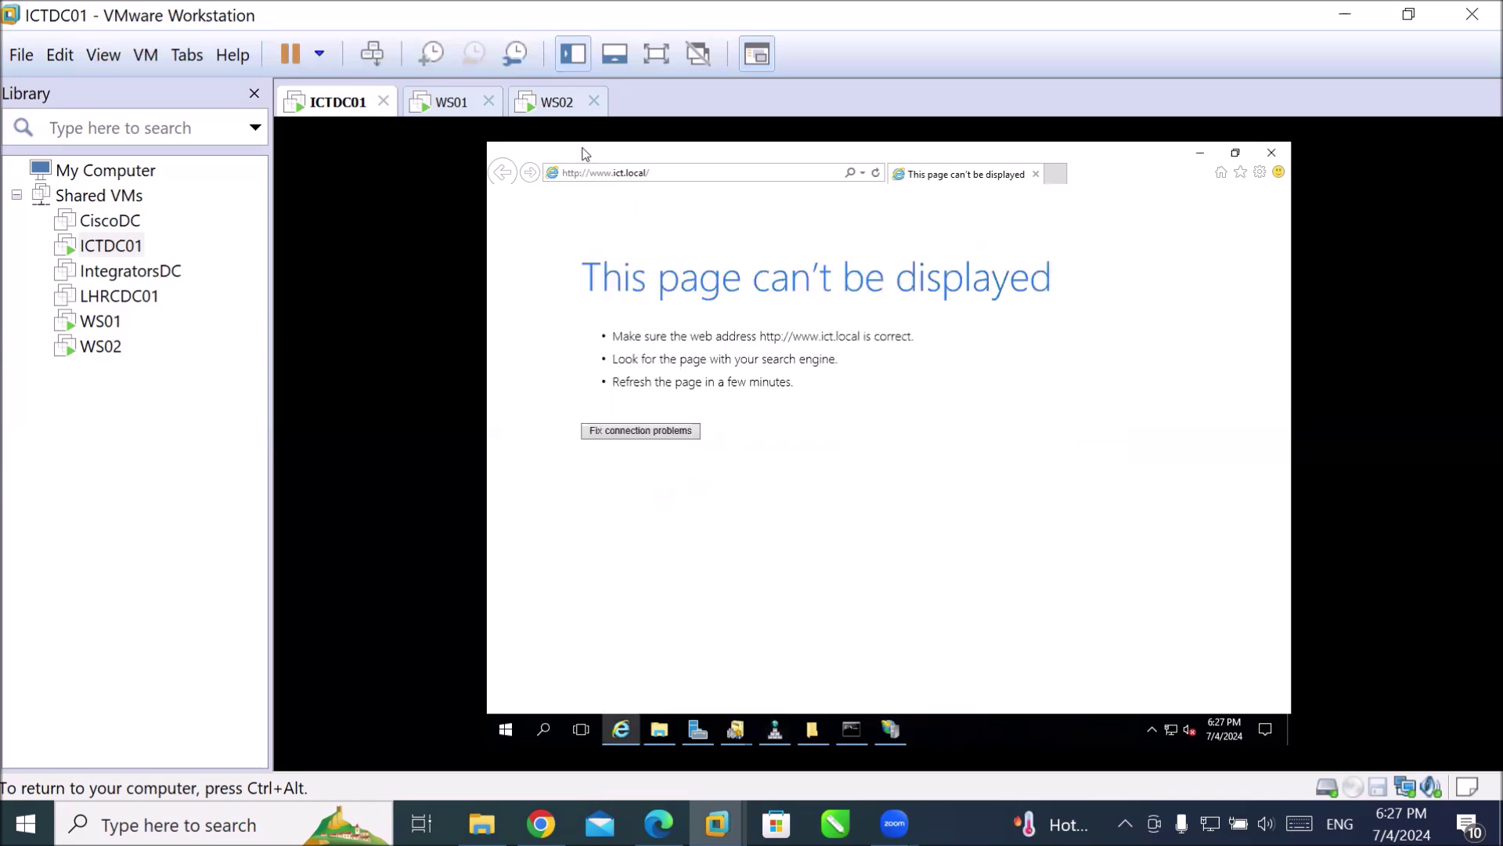
click(876, 175)
click(1268, 152)
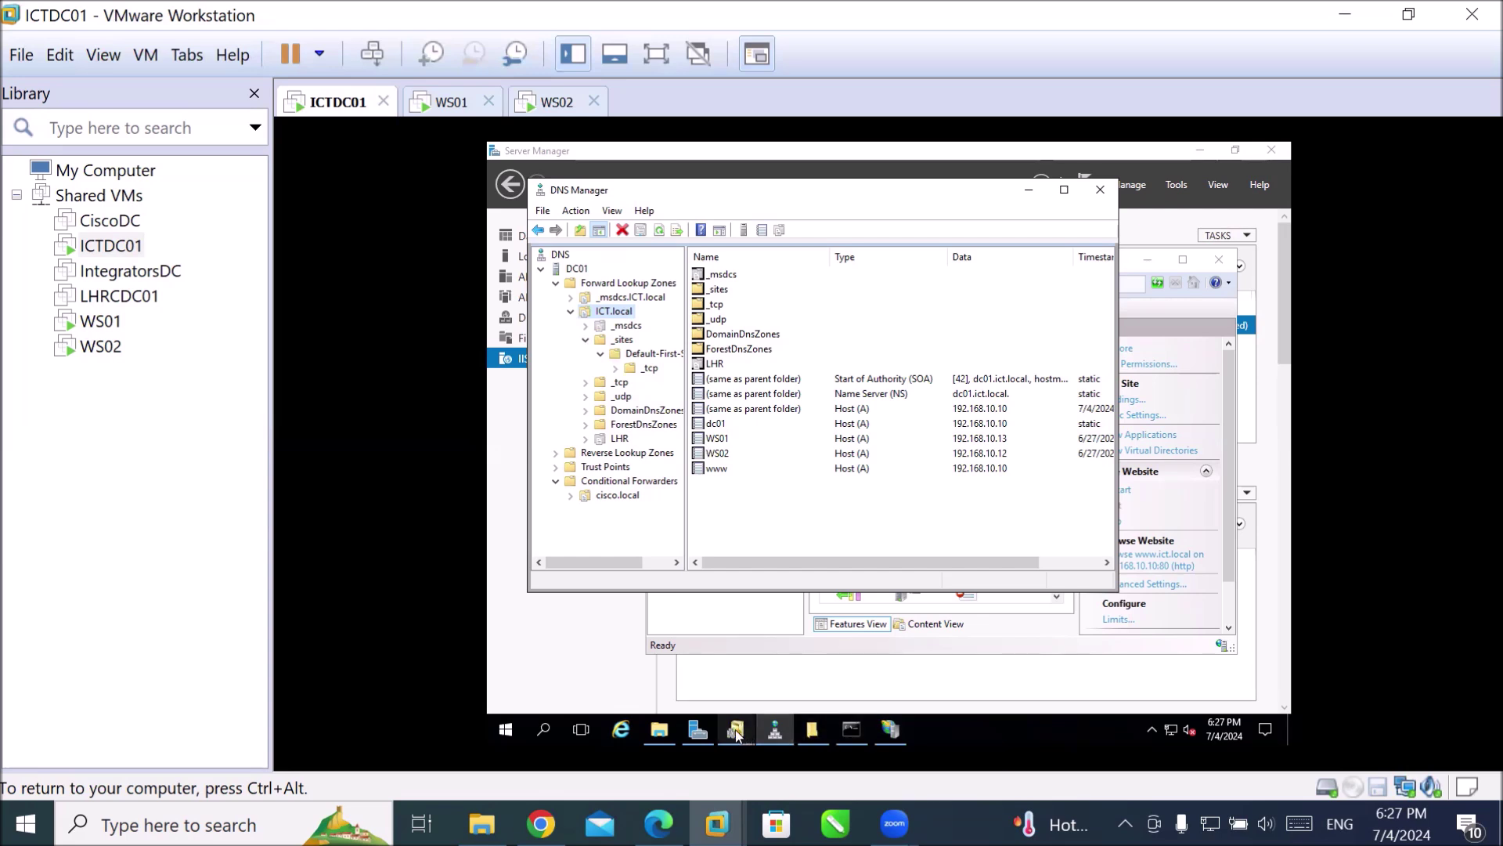
click(891, 729)
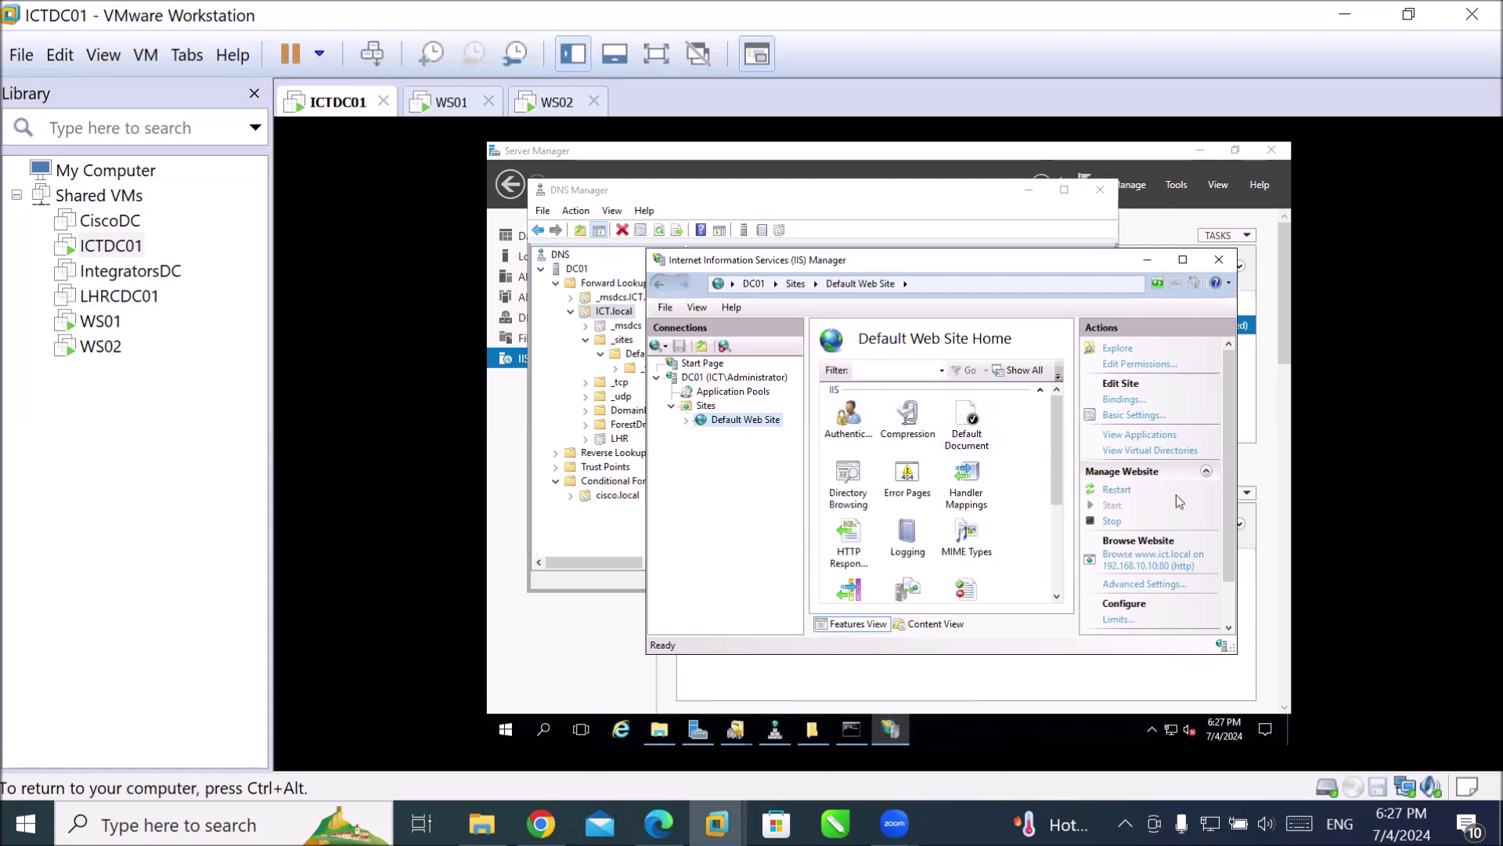
click(1112, 491)
click(1145, 558)
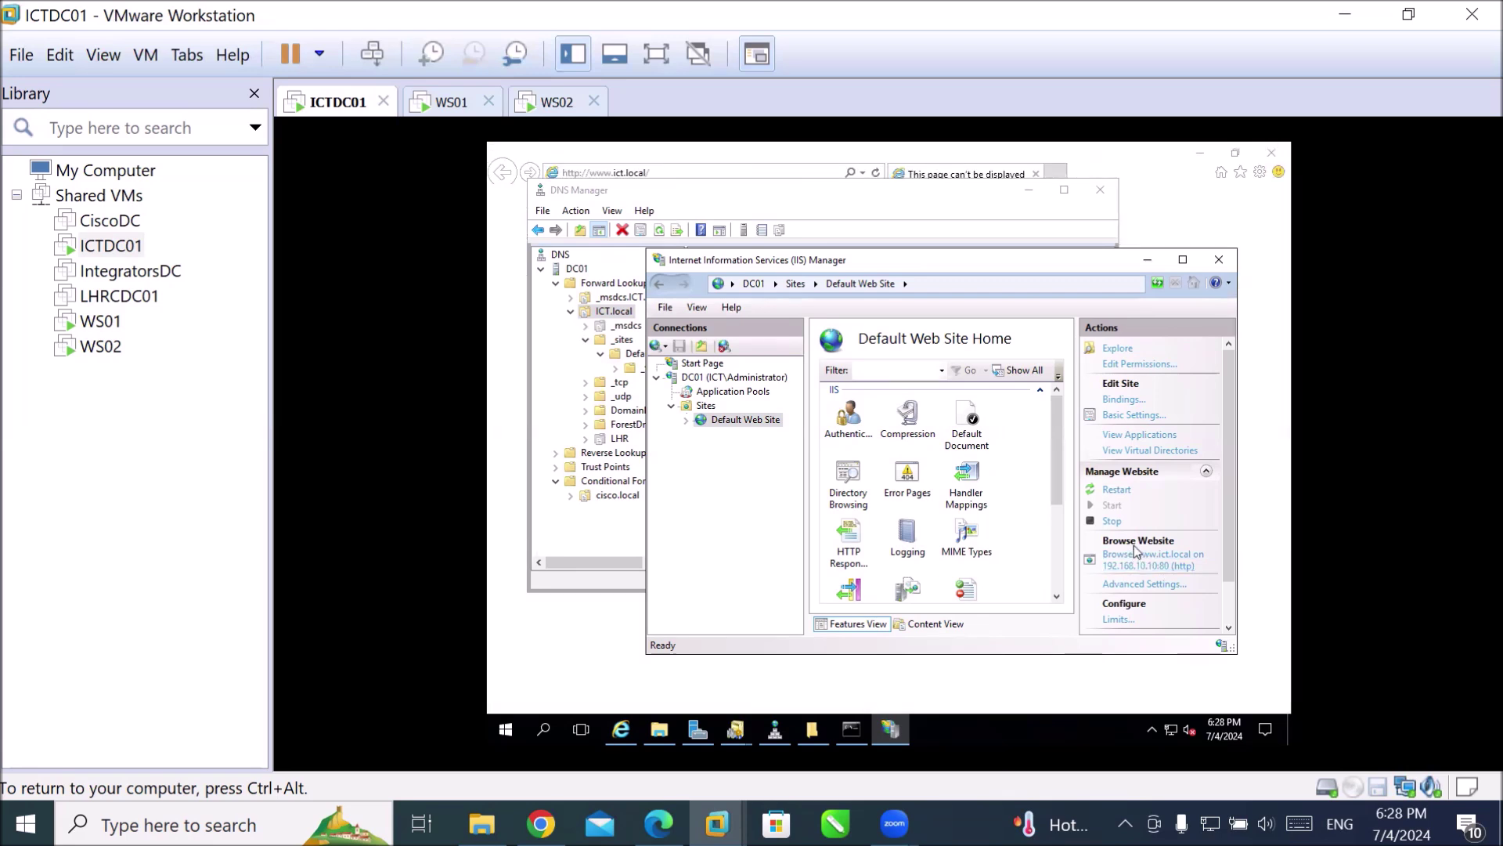
click(701, 154)
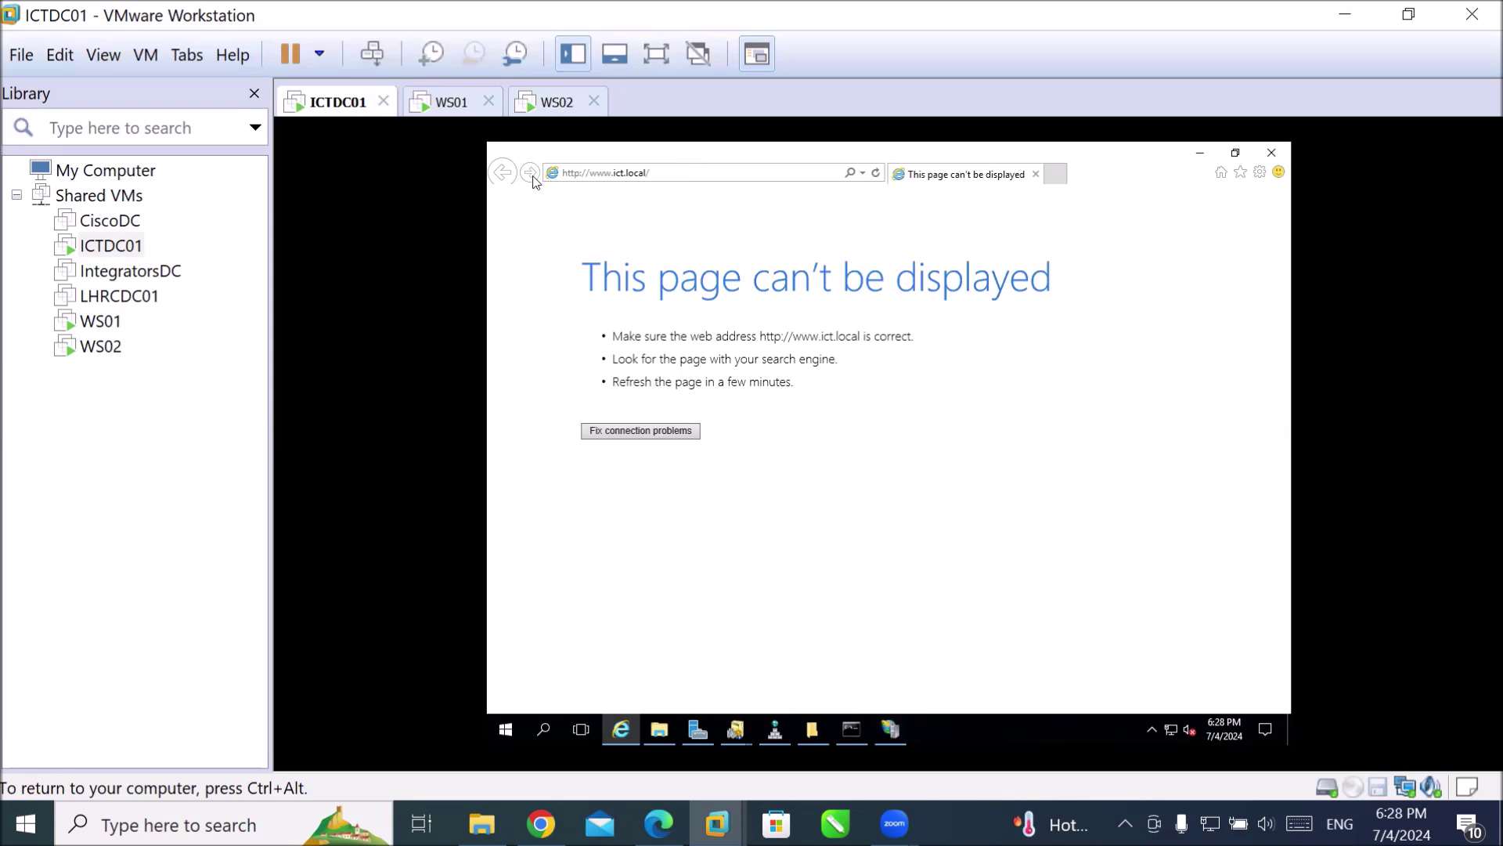
click(877, 174)
click(1271, 154)
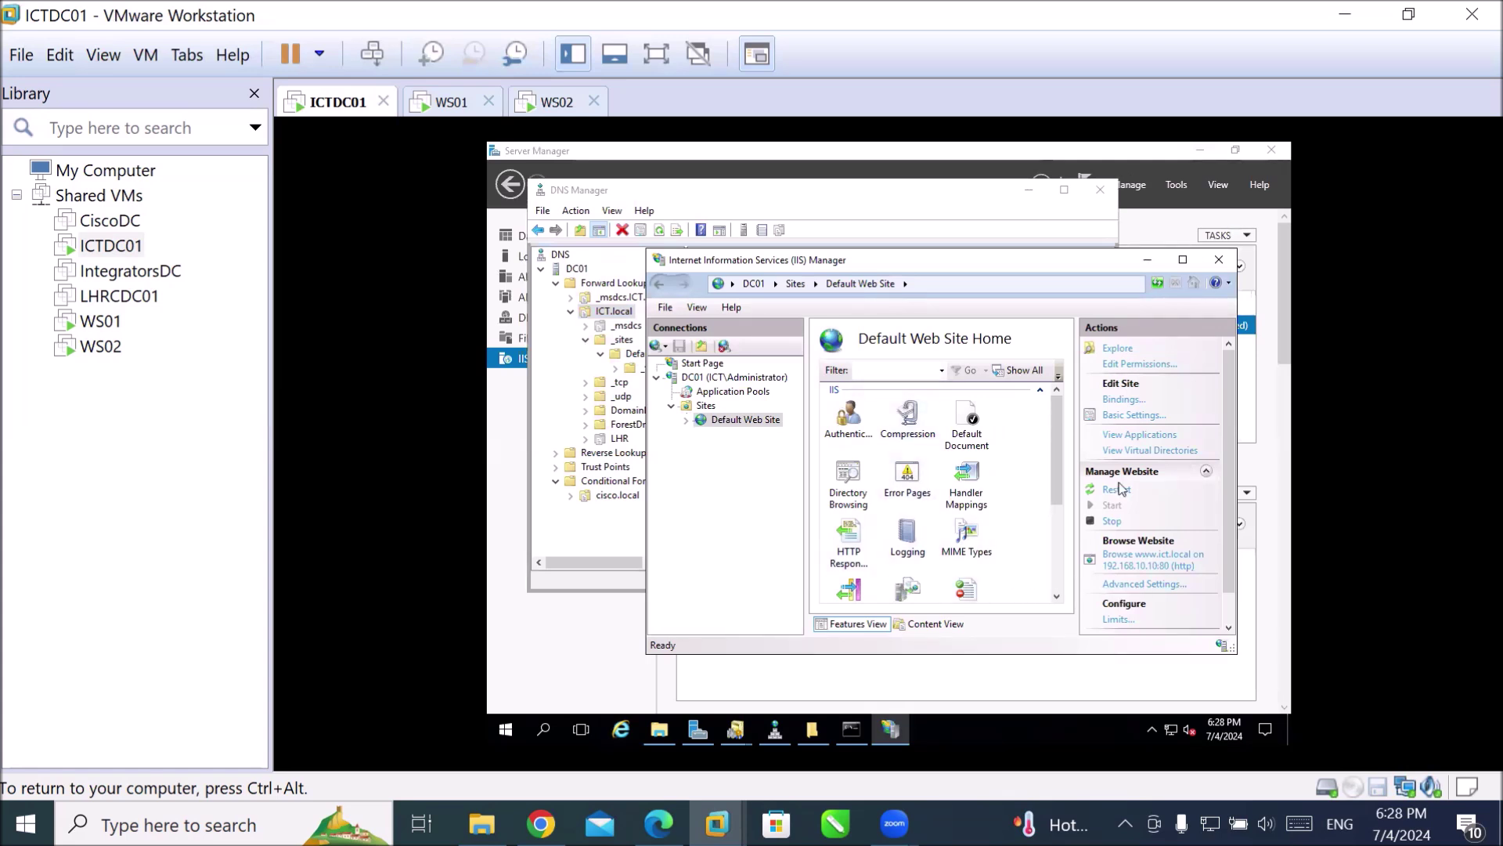
click(1122, 400)
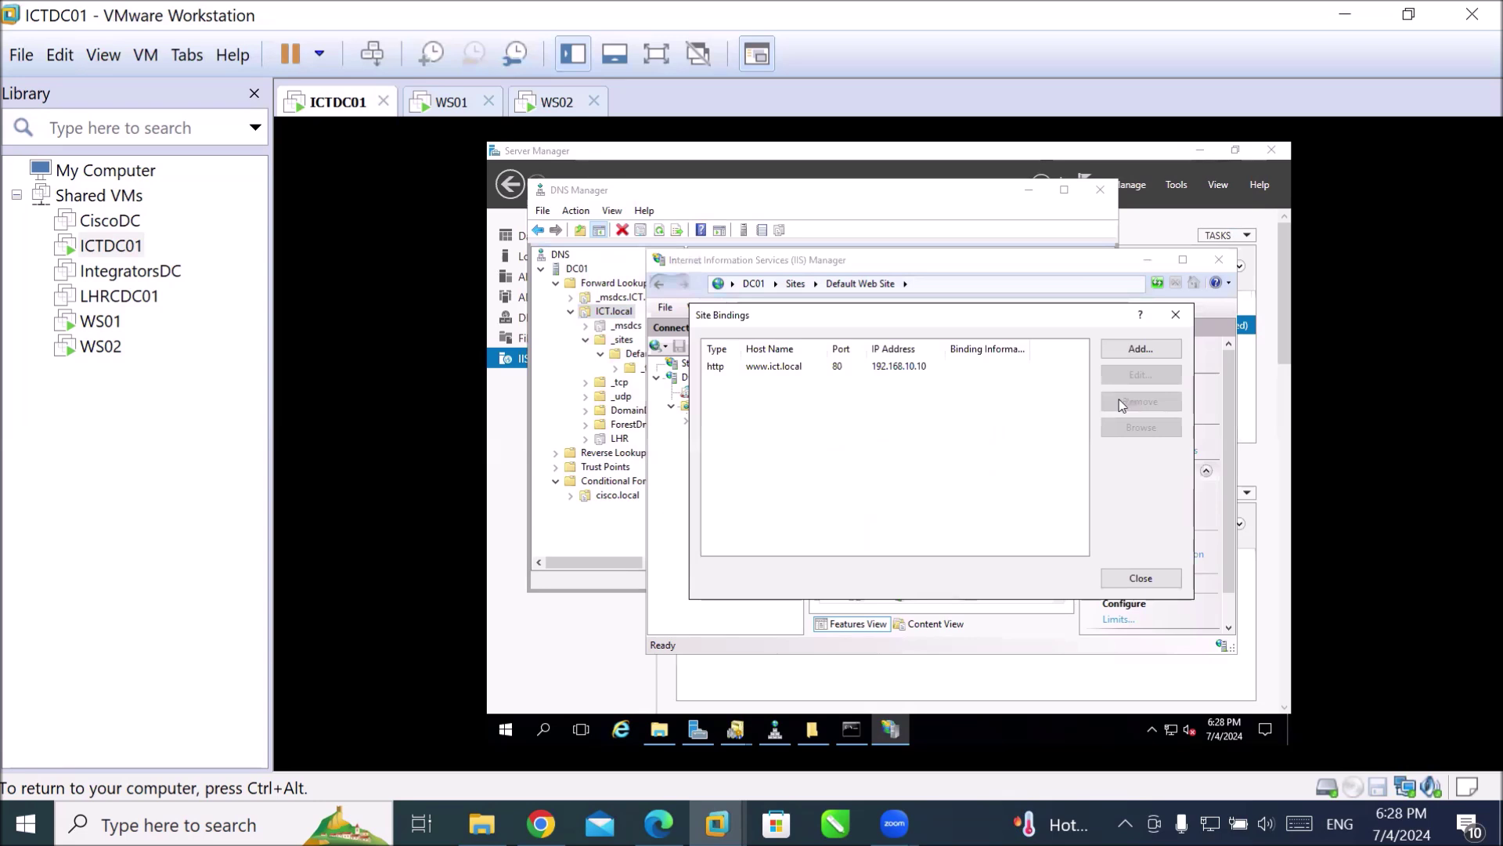
click(800, 366)
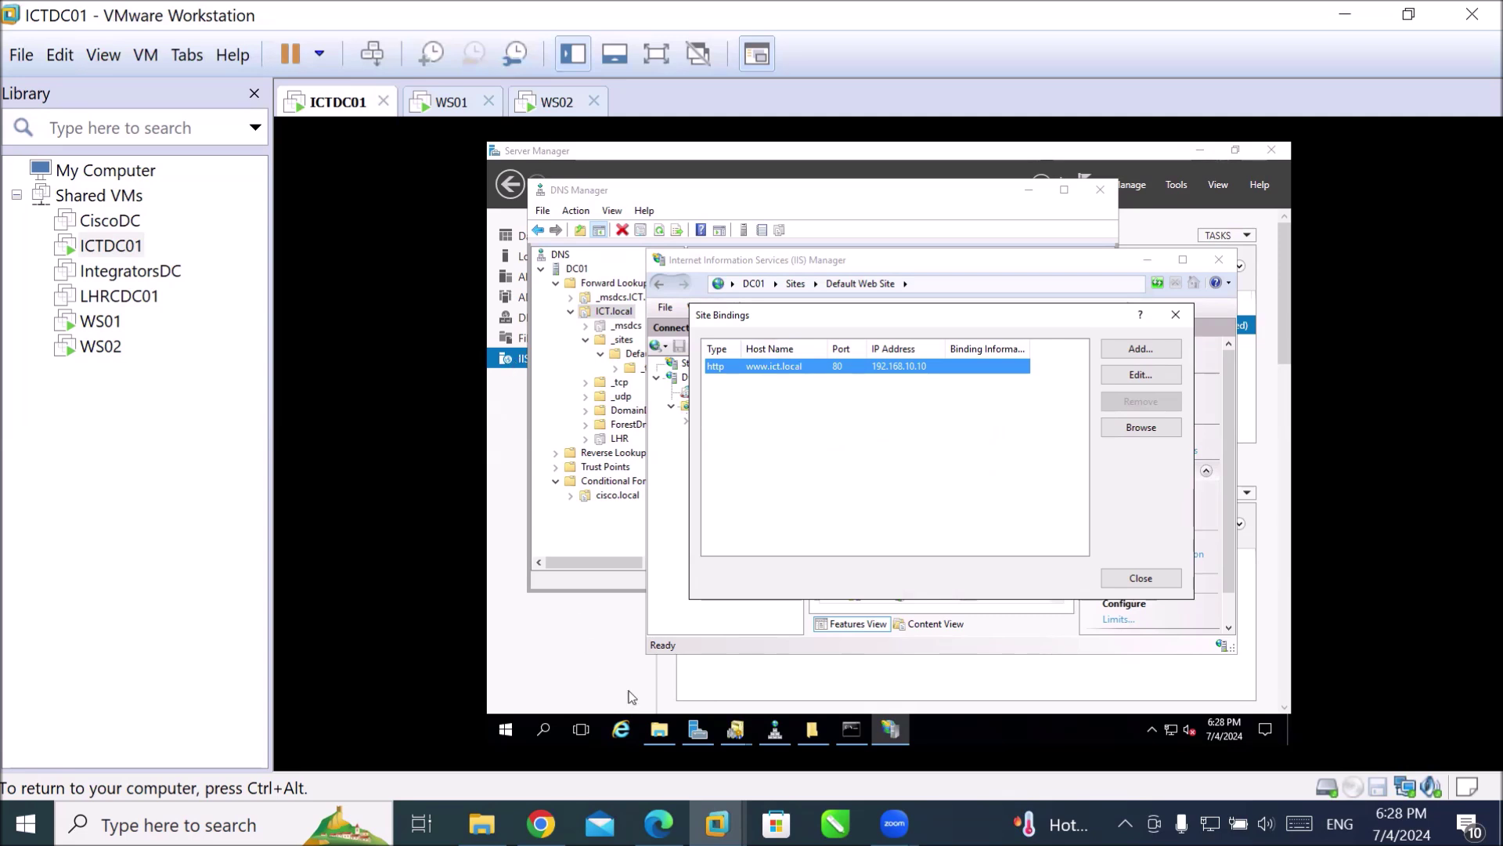
click(694, 736)
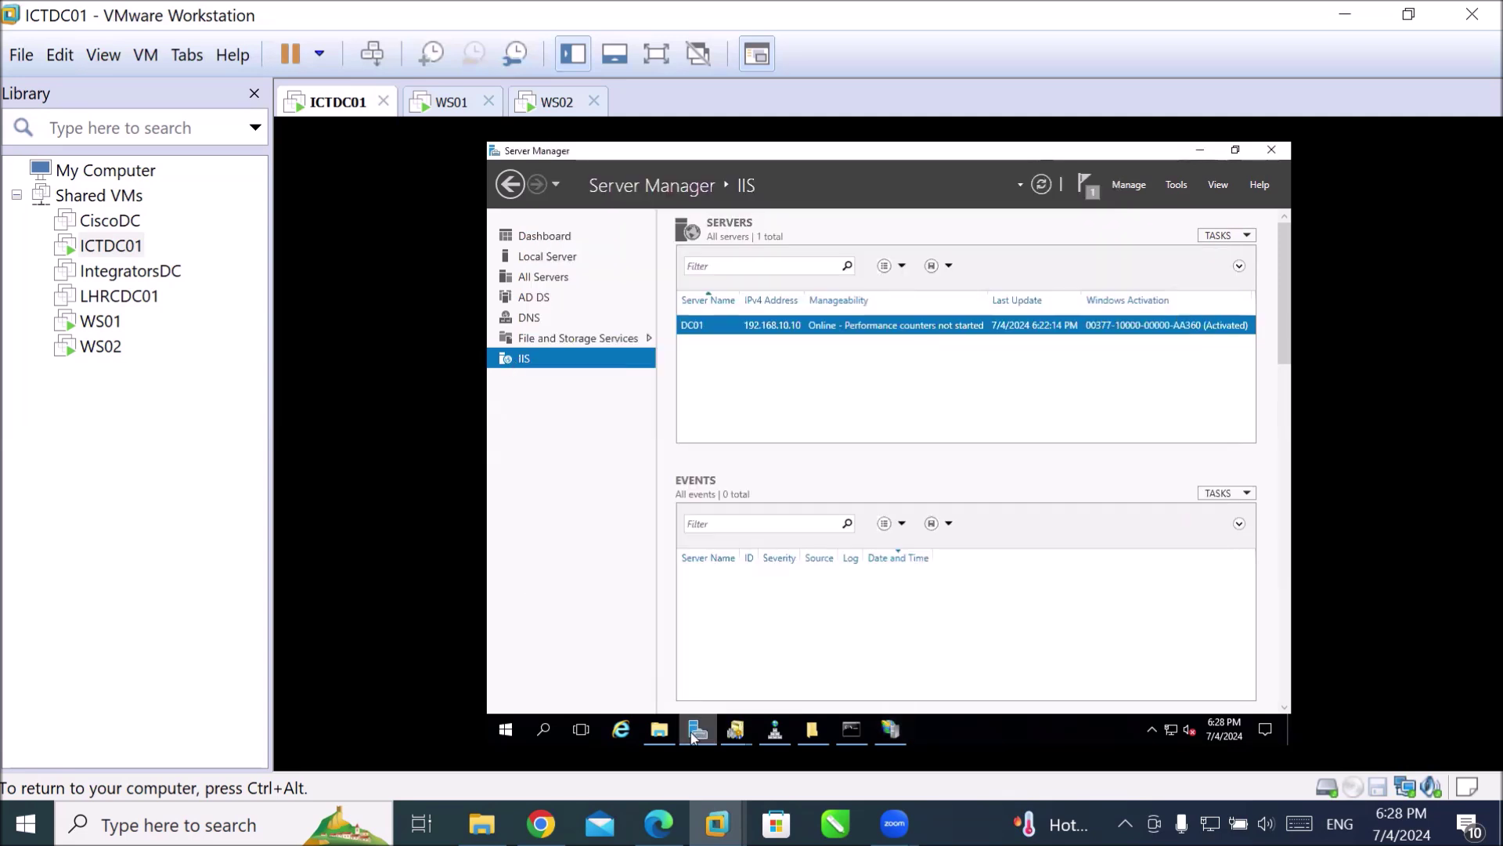
Review Ethernet0's IPv4 address and DNS (192.168.10.10) from Local Server, then switch to WS01.
click(534, 238)
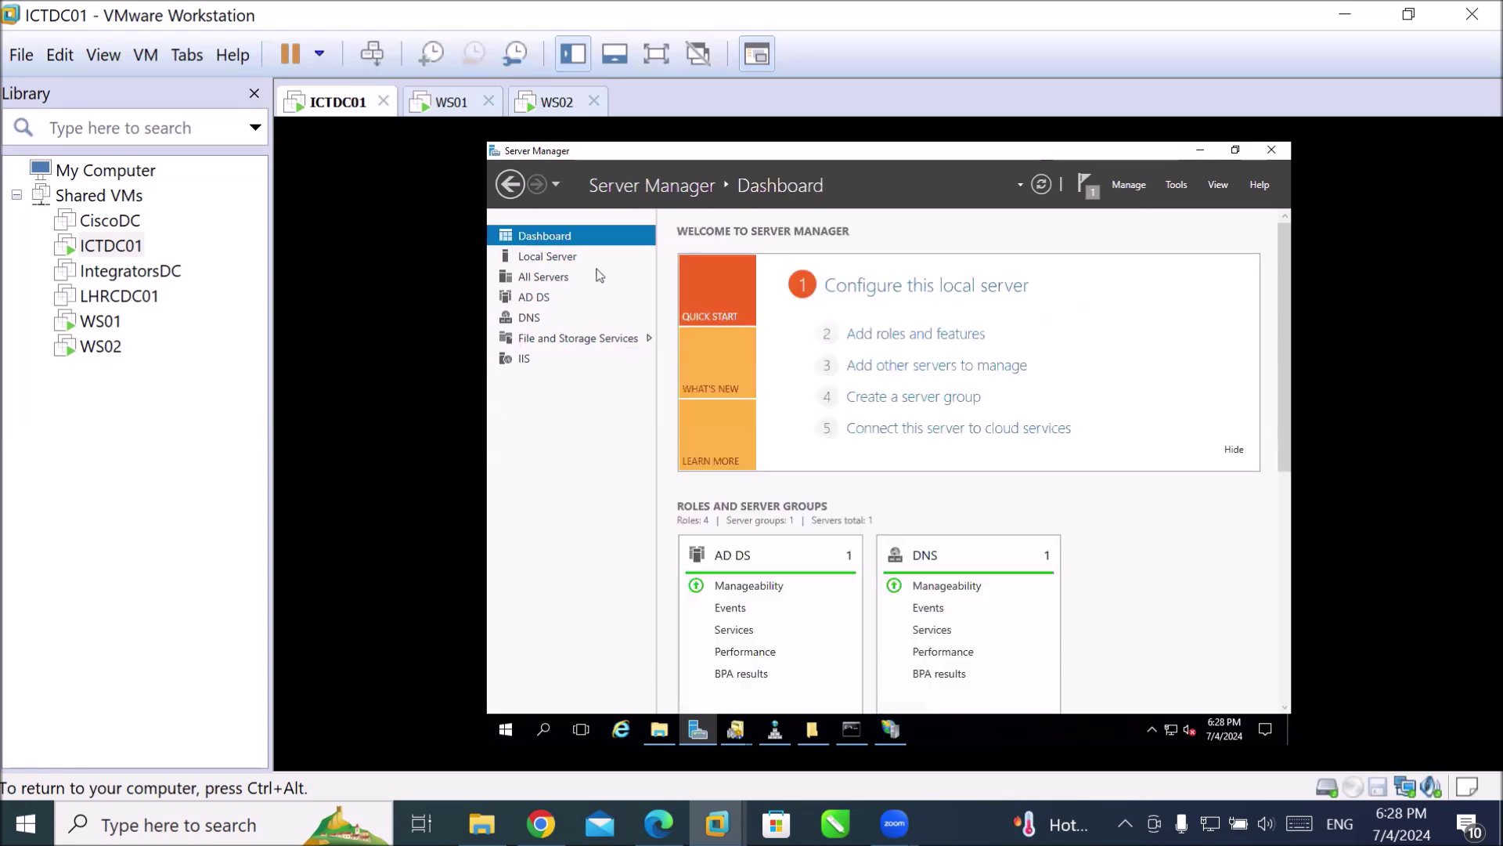
click(554, 257)
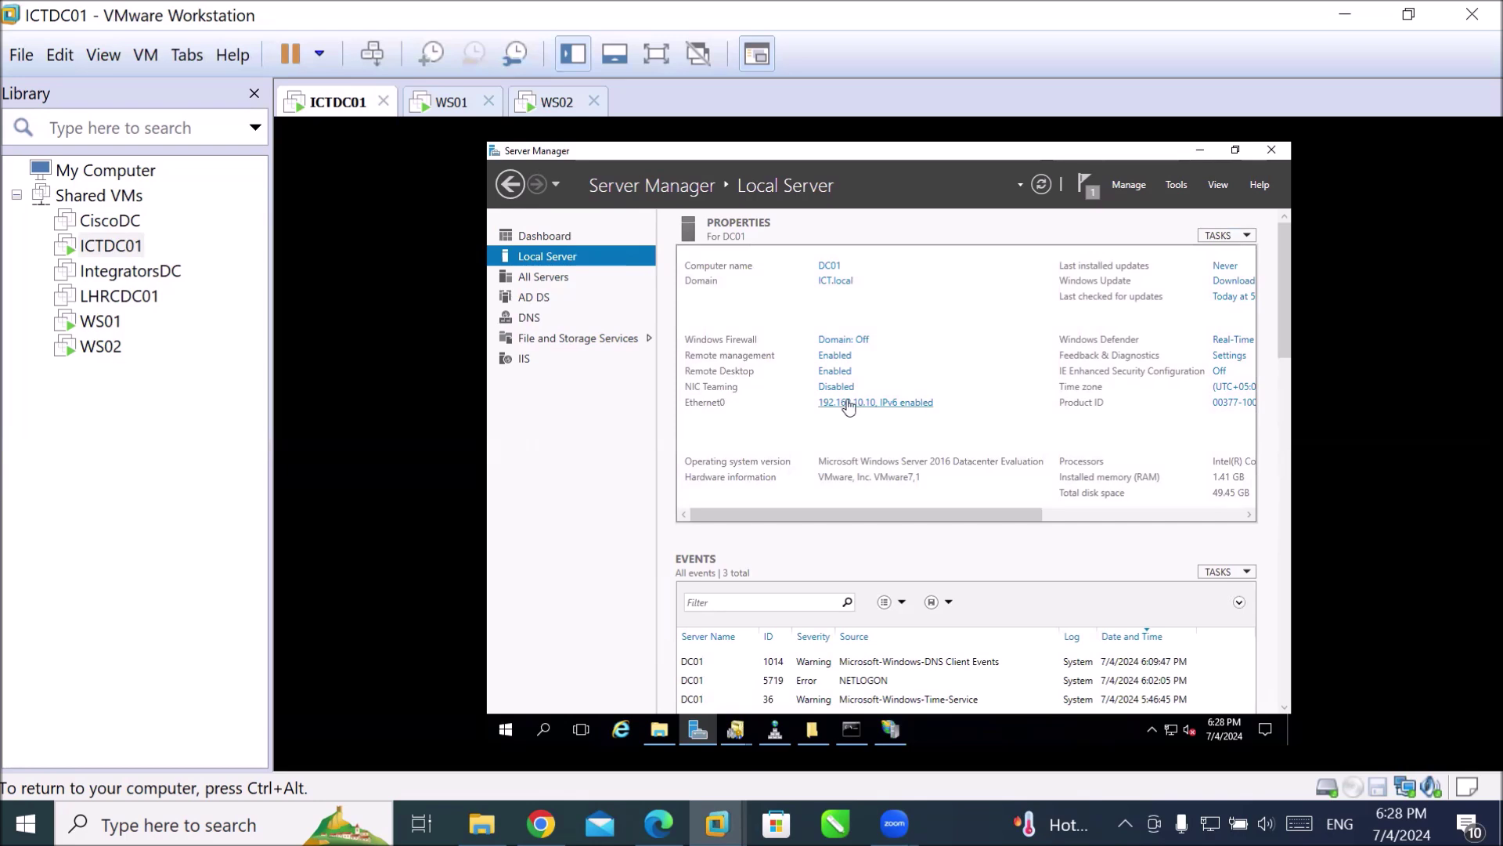
click(843, 404)
double_click(756, 349)
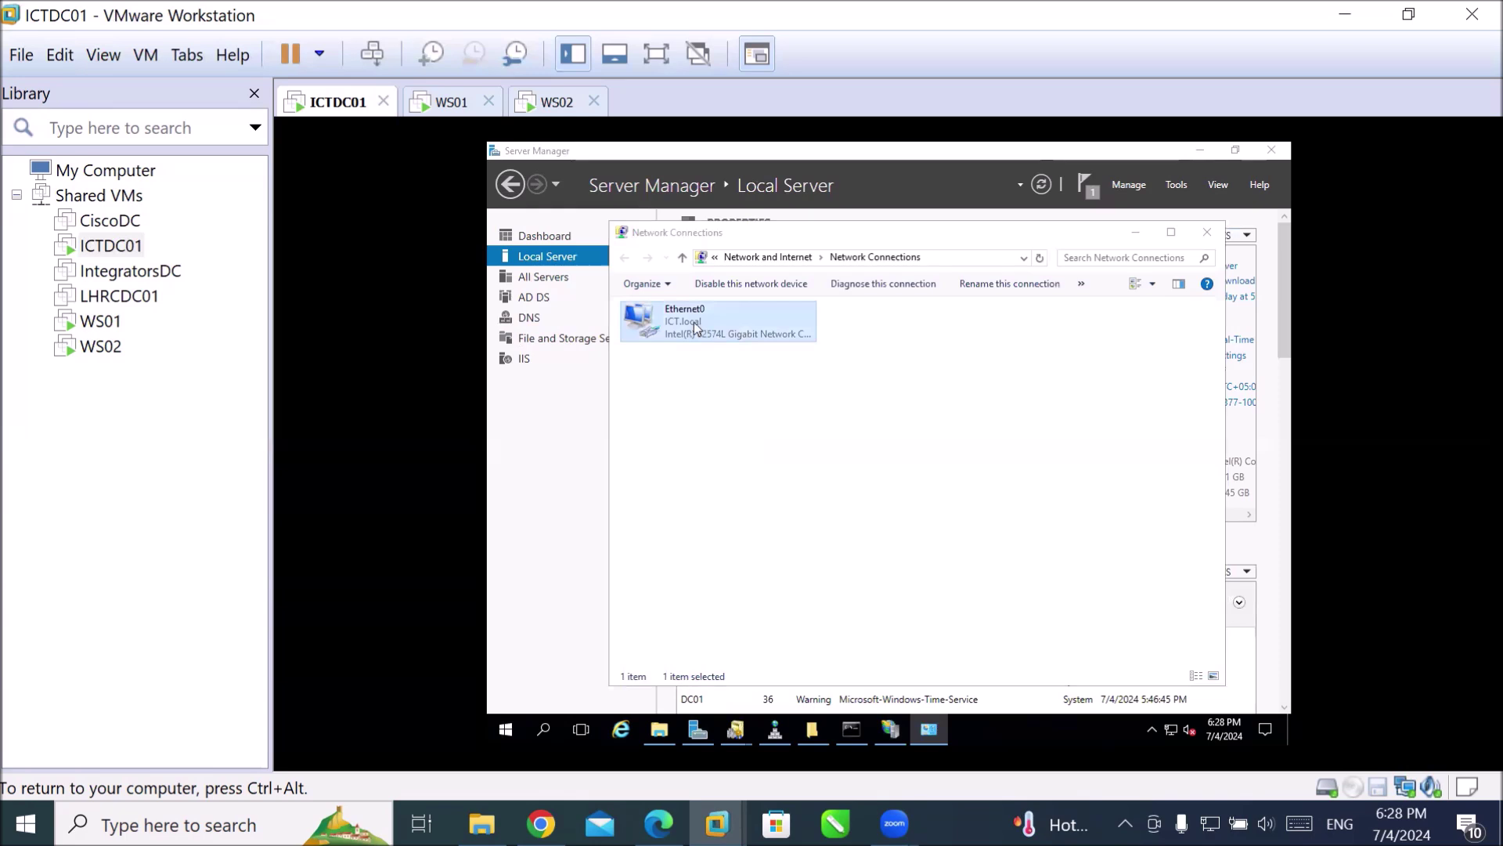
click(800, 565)
double_click(927, 456)
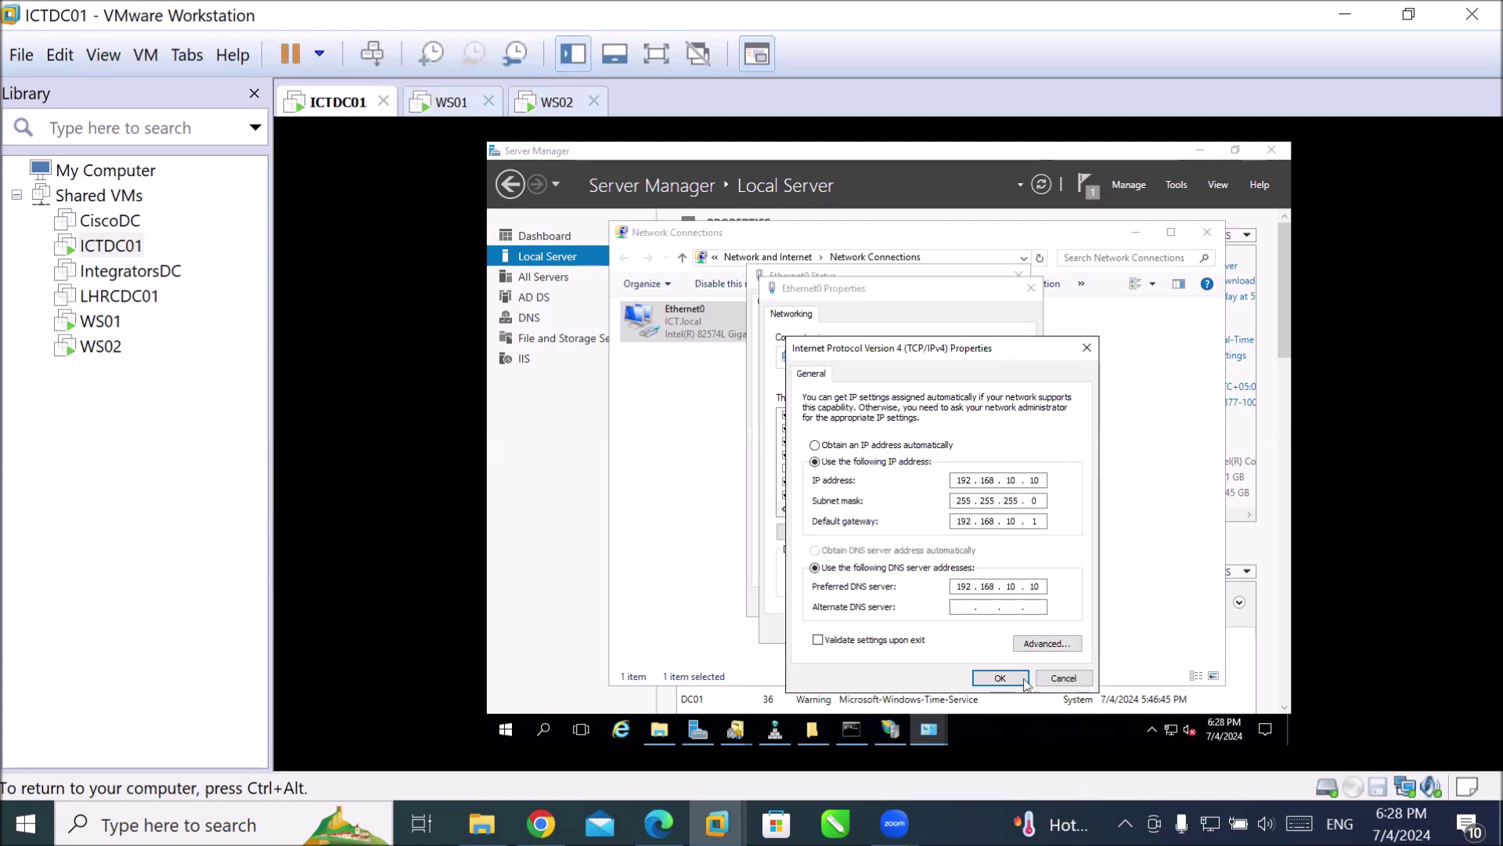
click(1002, 680)
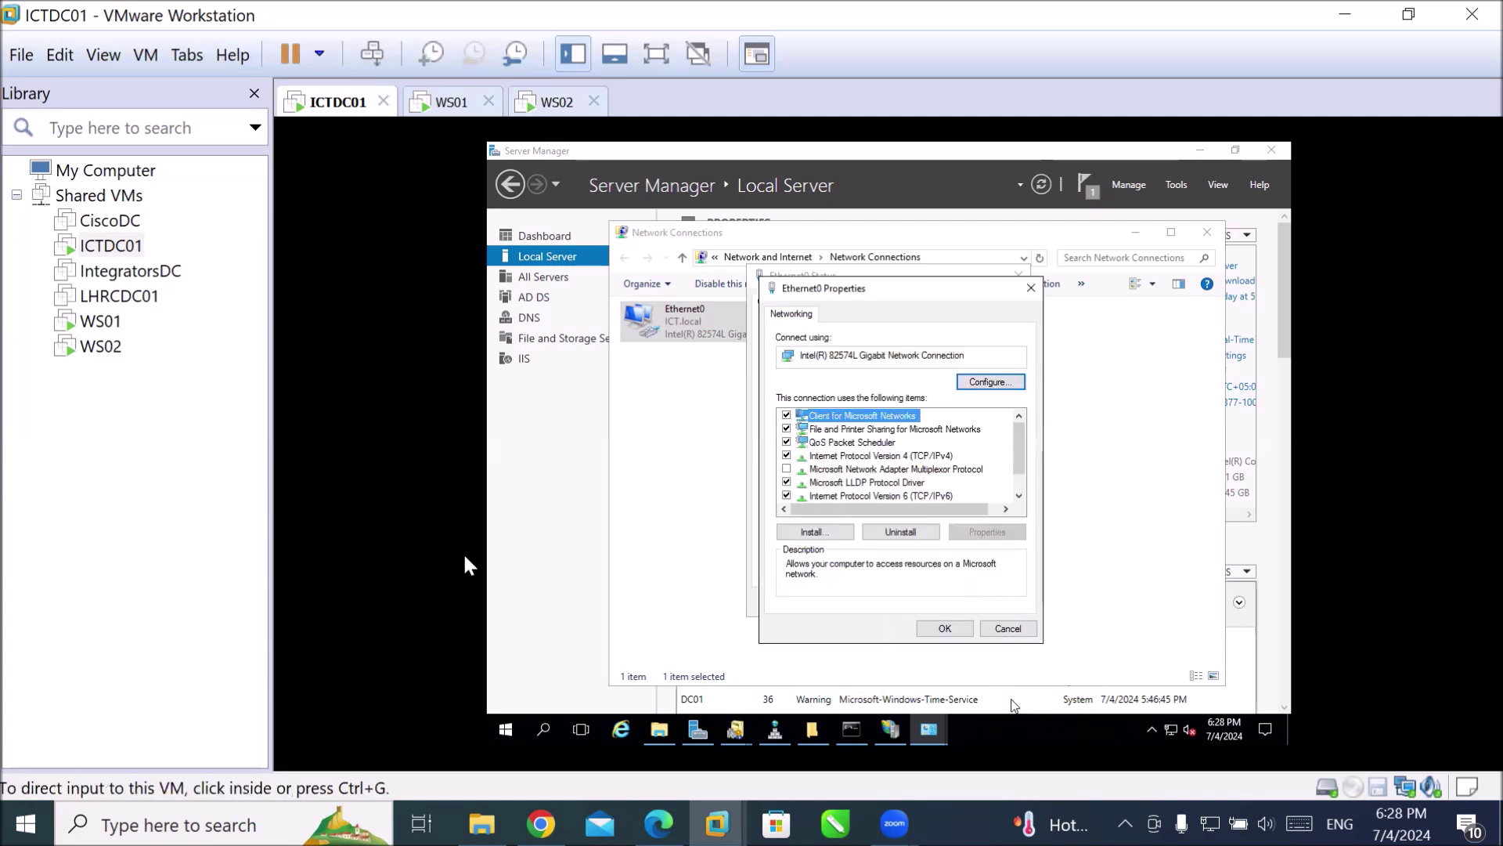
click(440, 102)
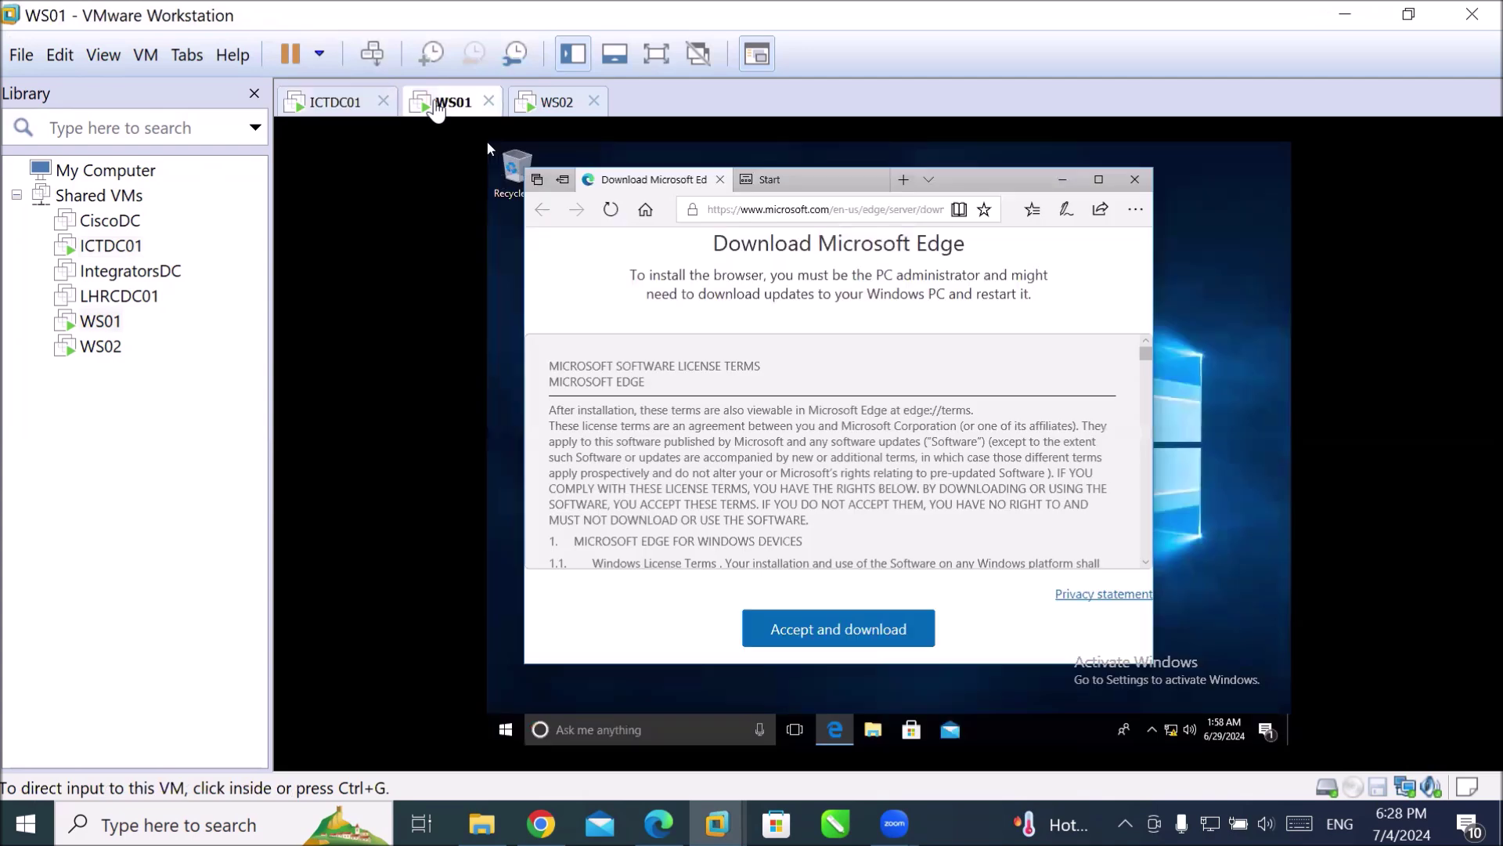
click(487, 143)
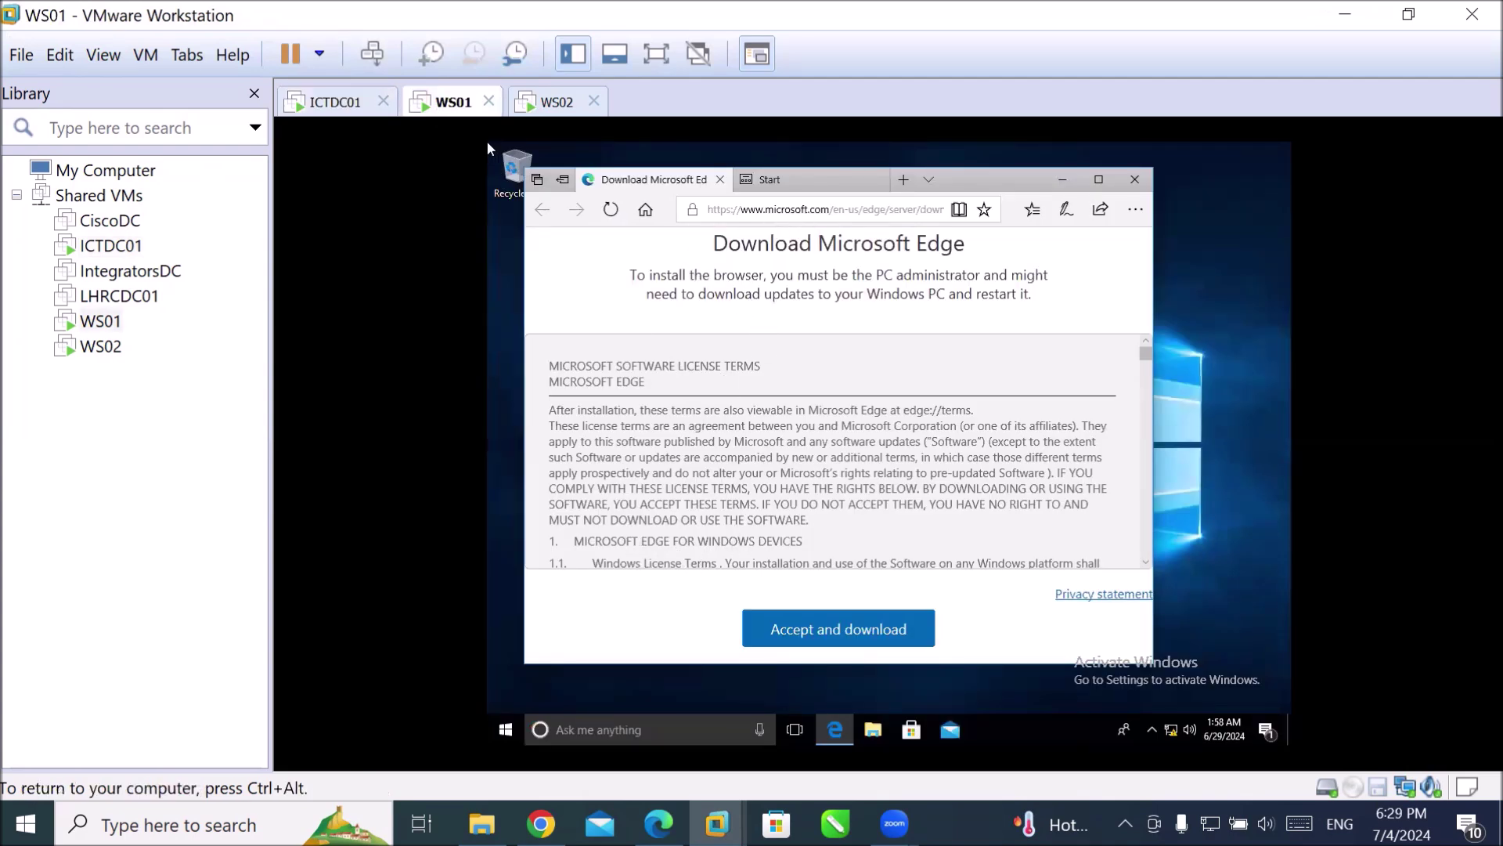
click(825, 210)
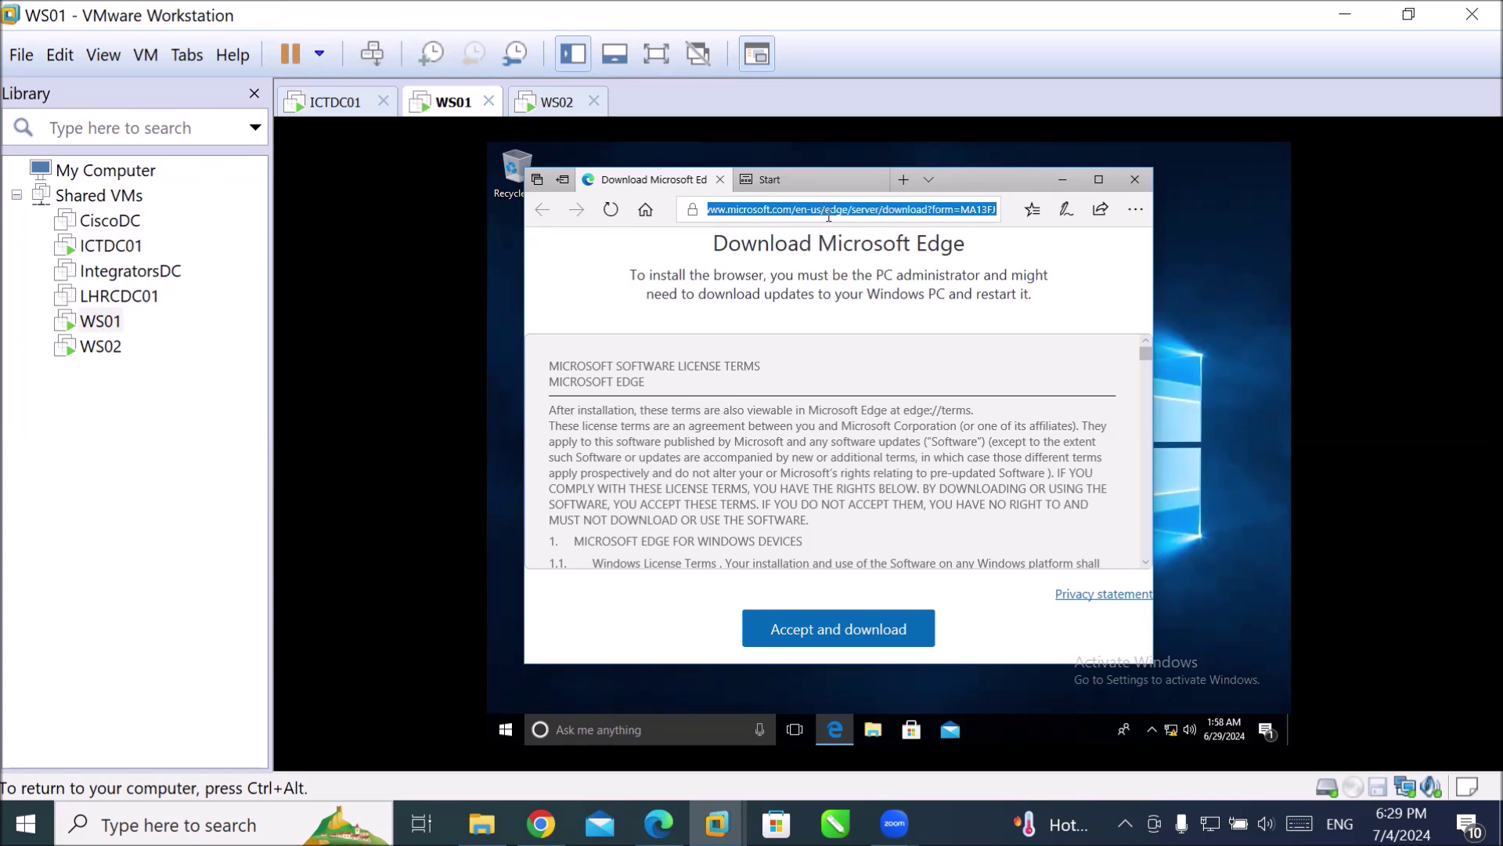
text(www.ict.local)
key(Return)
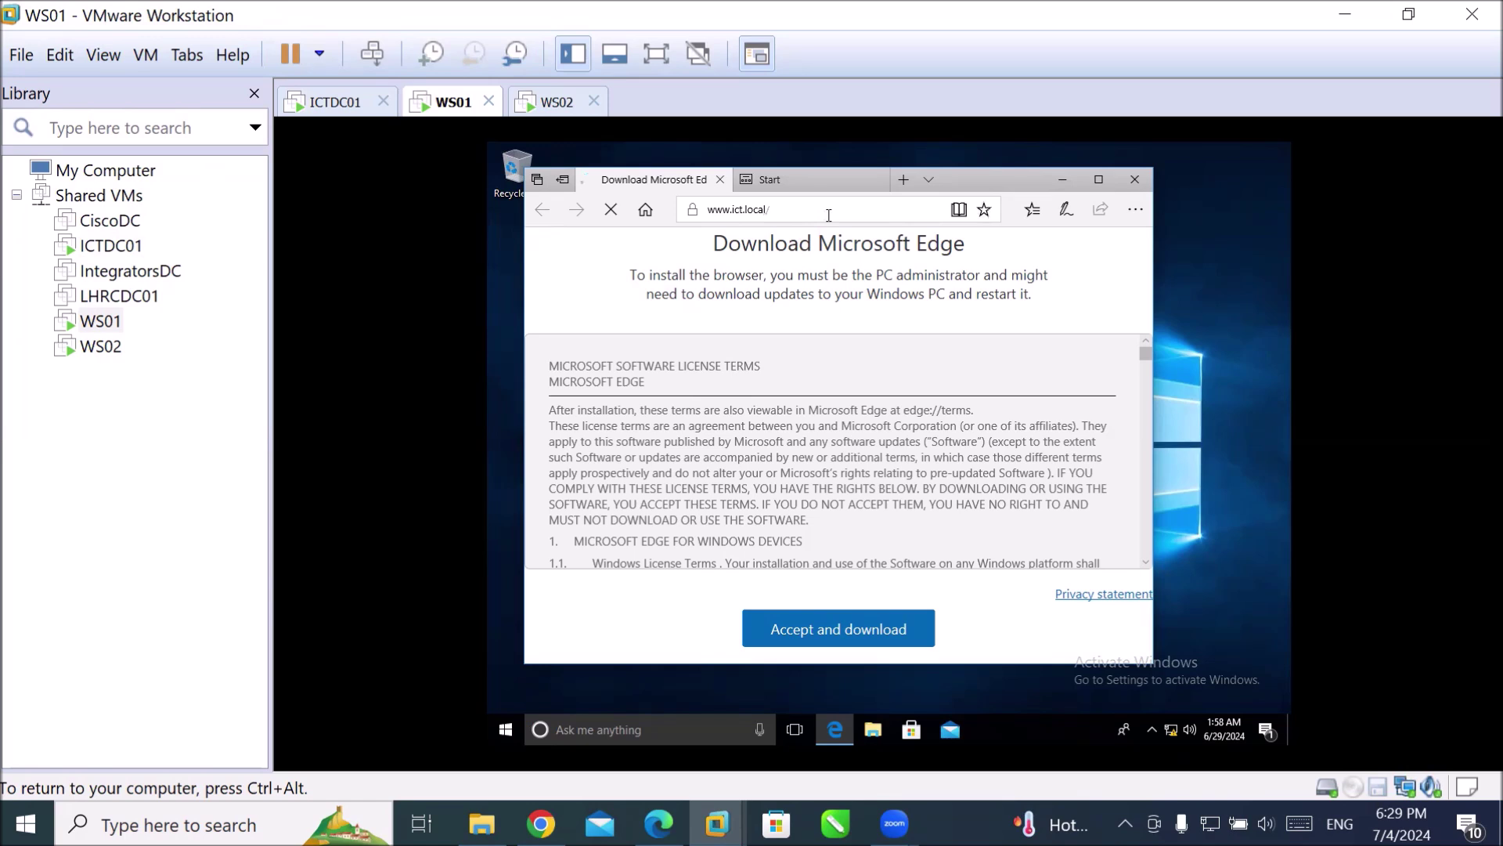
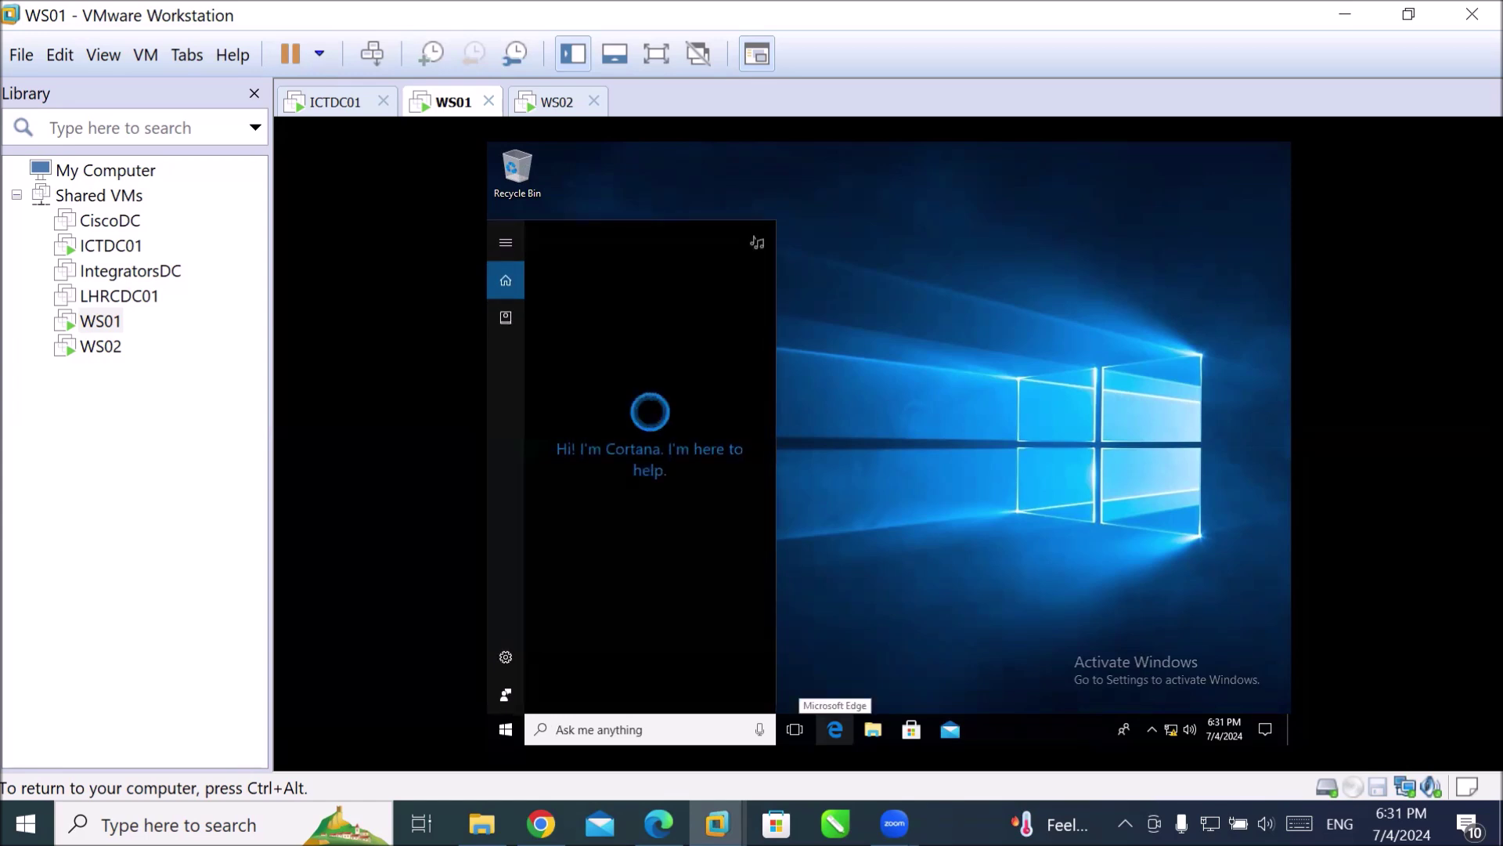
Run ncpa.cpl from the WS01 search box to list the Ethernet0 connection.
text(n)
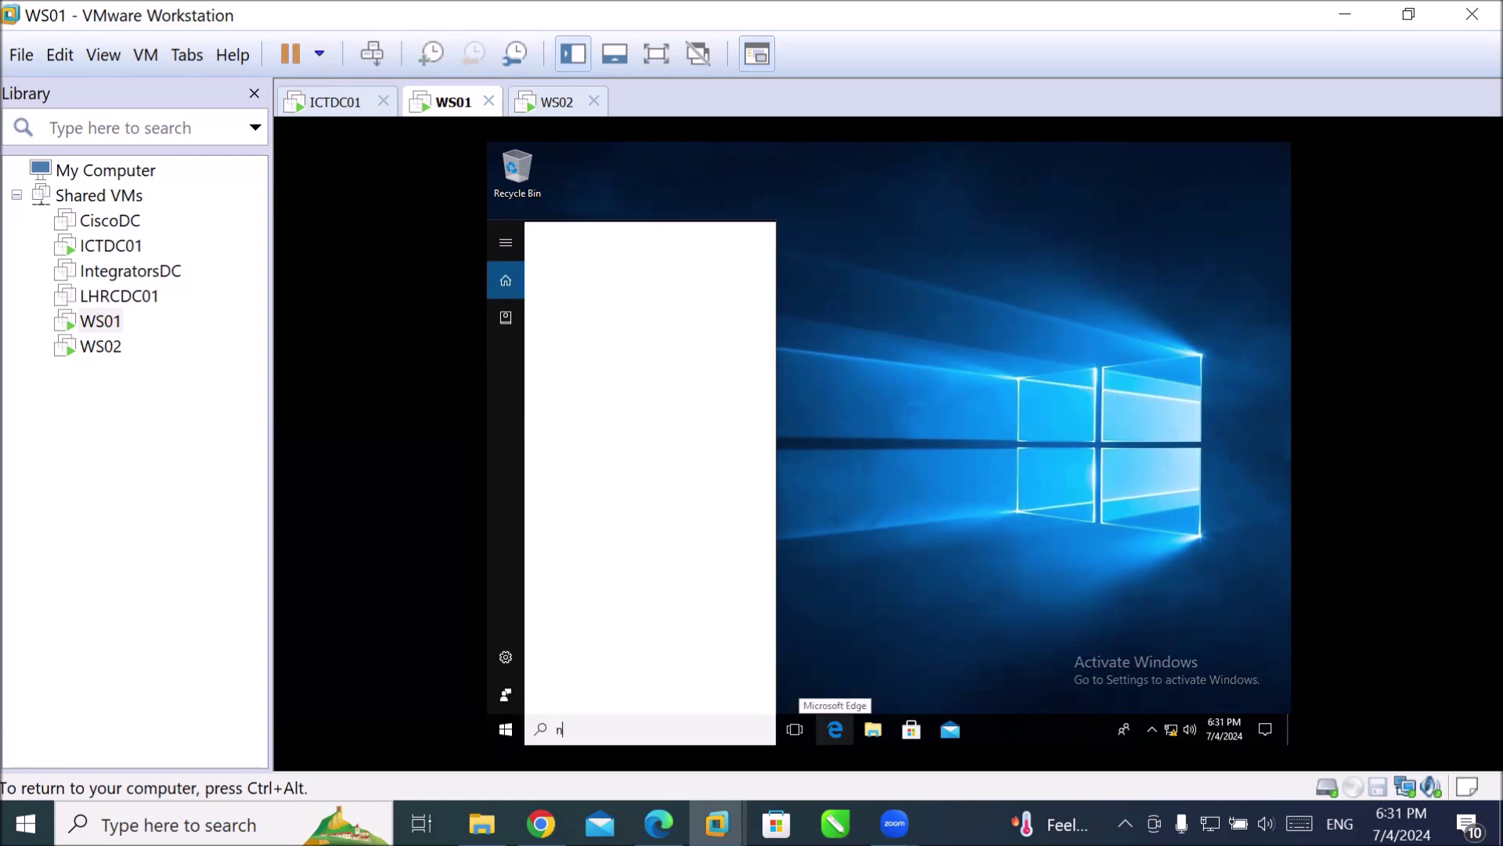
text(cpa.cpl)
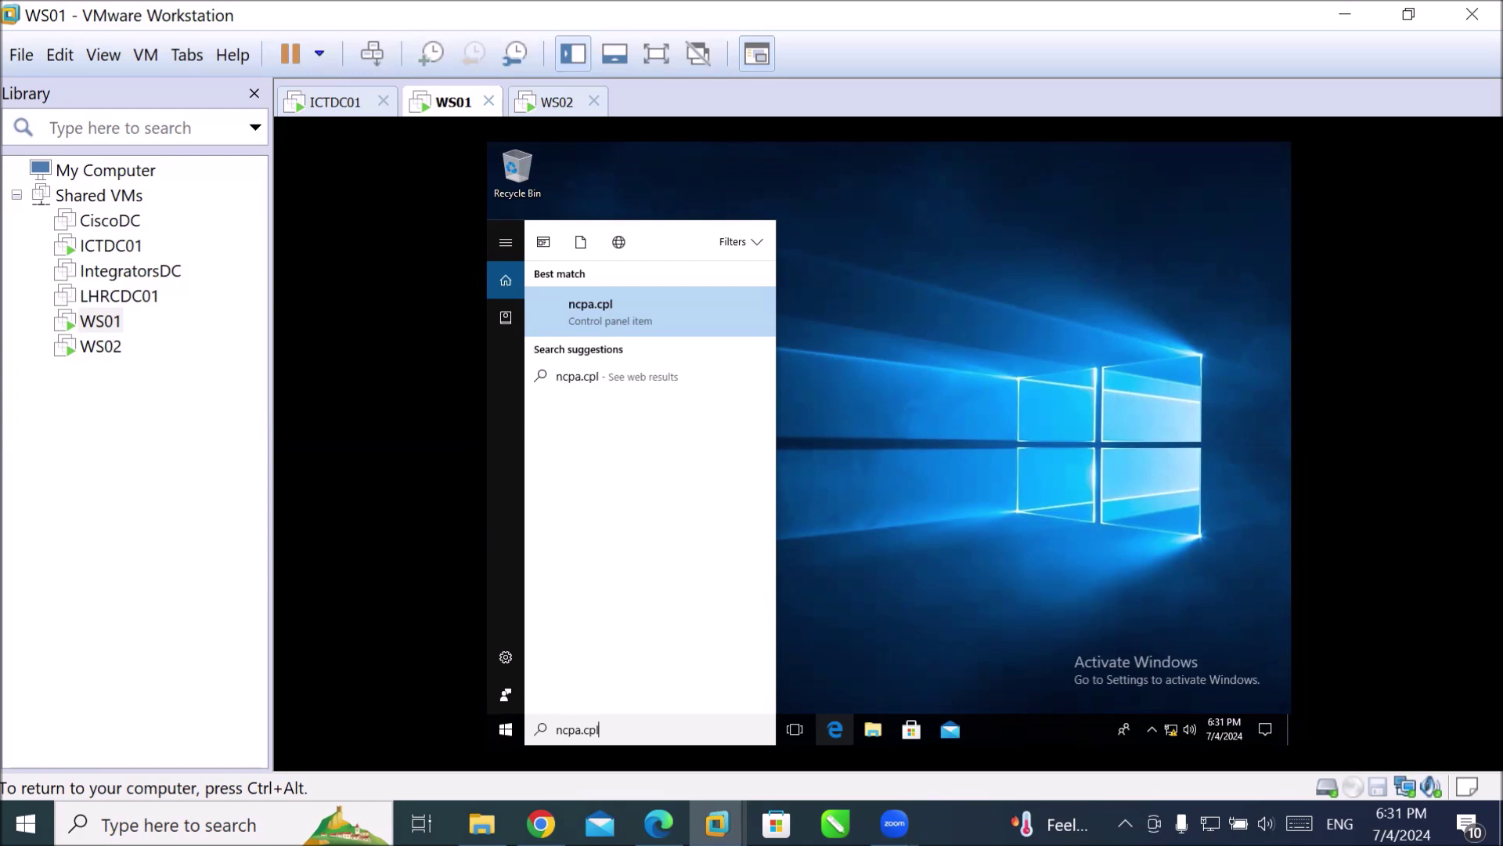
key(Return)
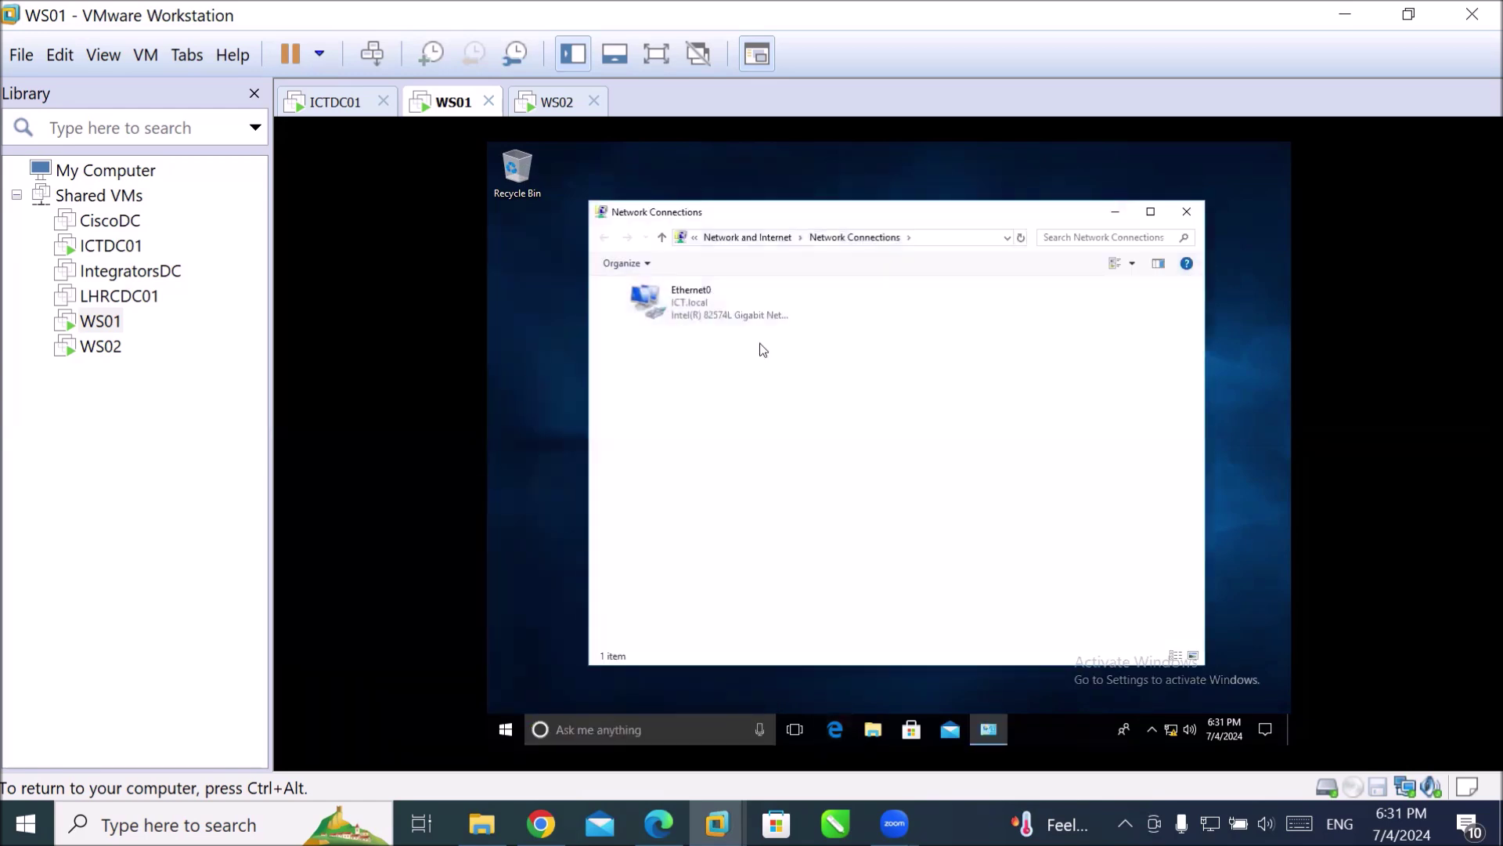
Open Ethernet0's status and Properties, approving elevation with the administrator account and its password.
double_click(692, 312)
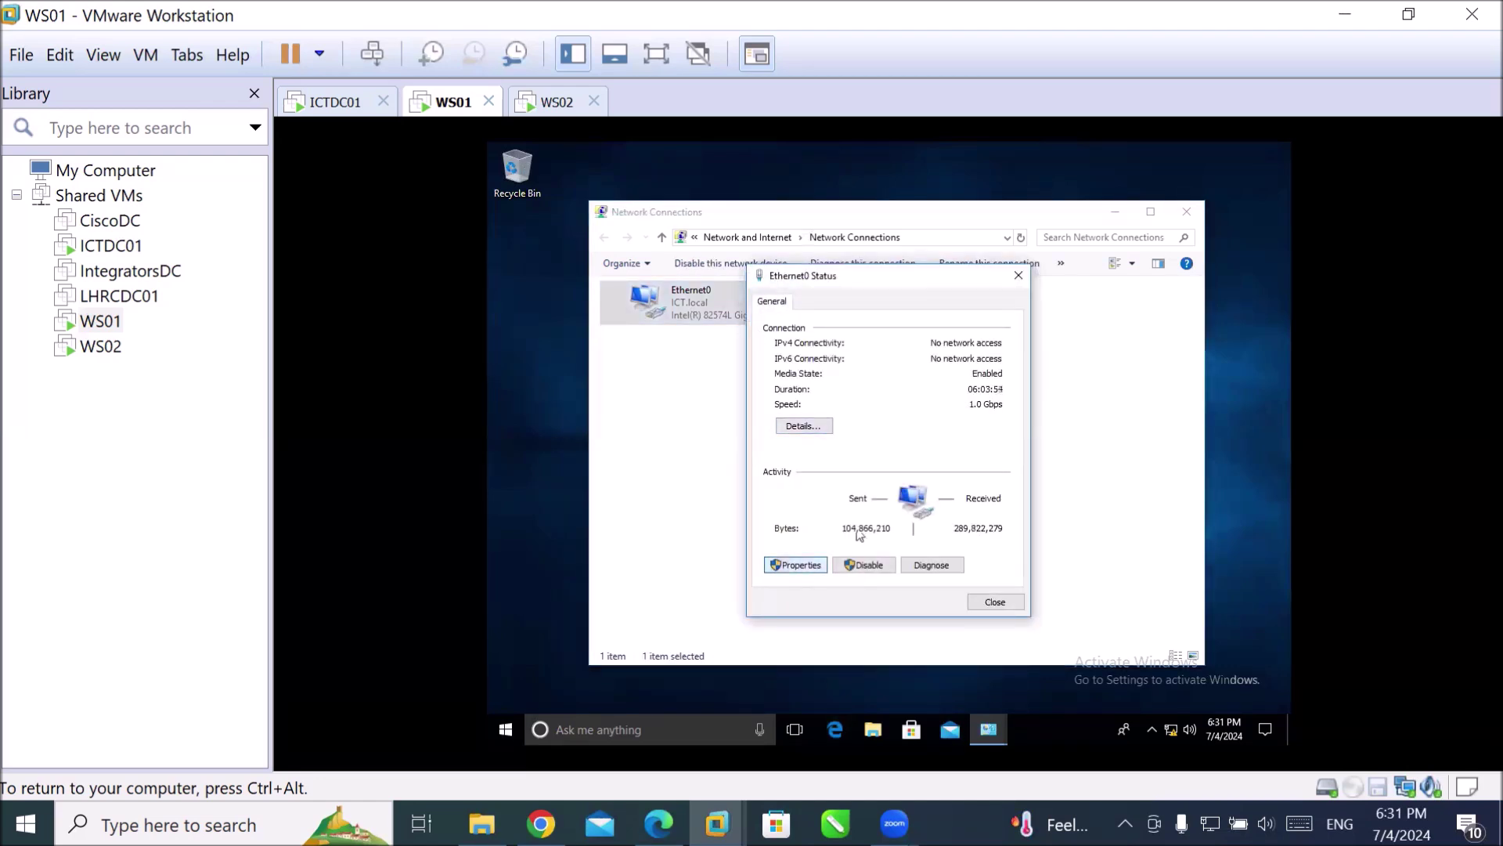
click(795, 564)
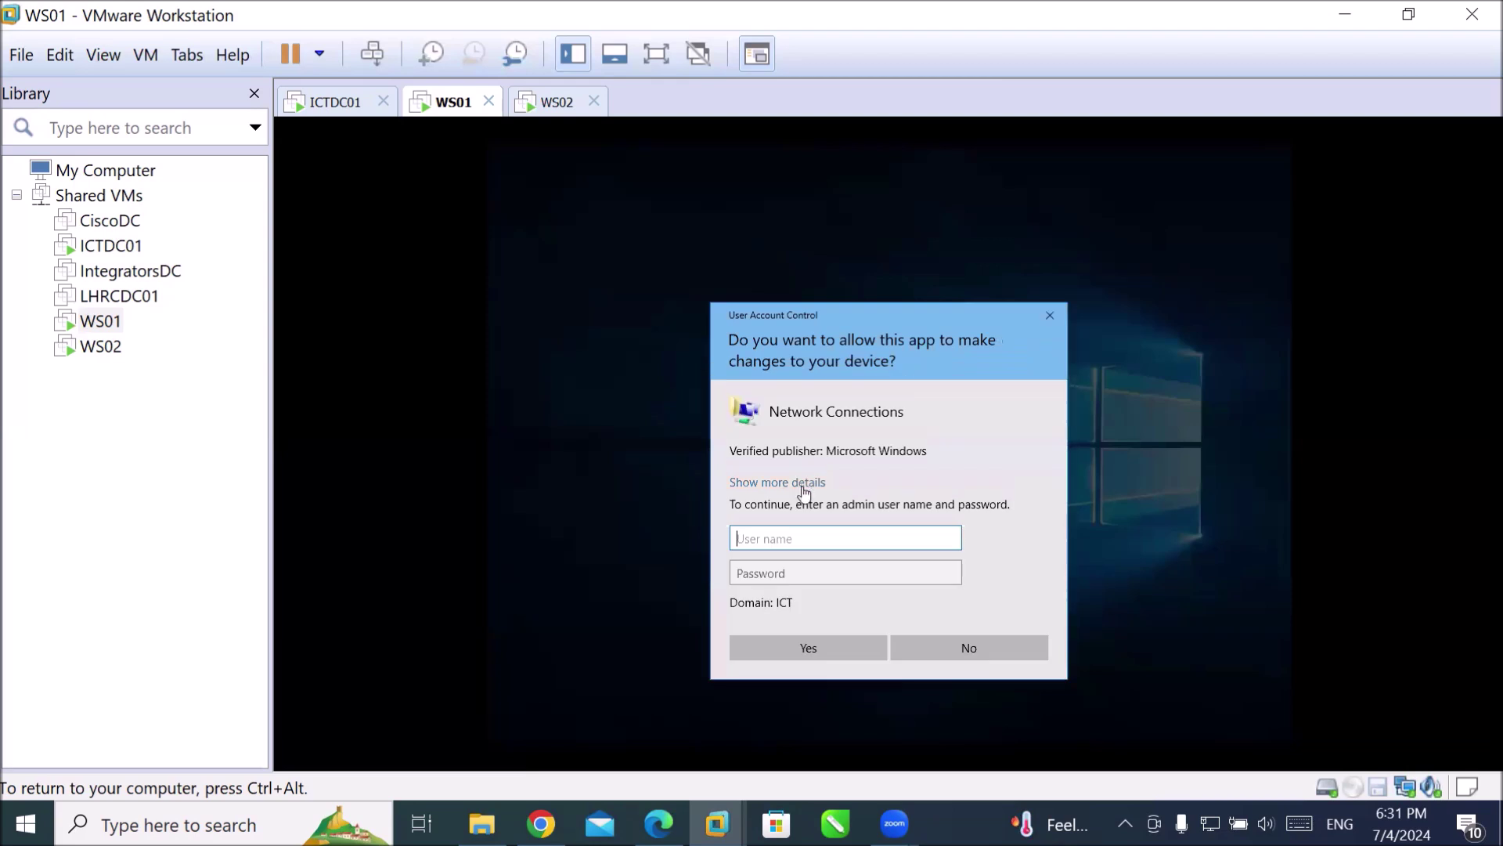
text(administrator)
key(Tab)
text(********)
key(Return)
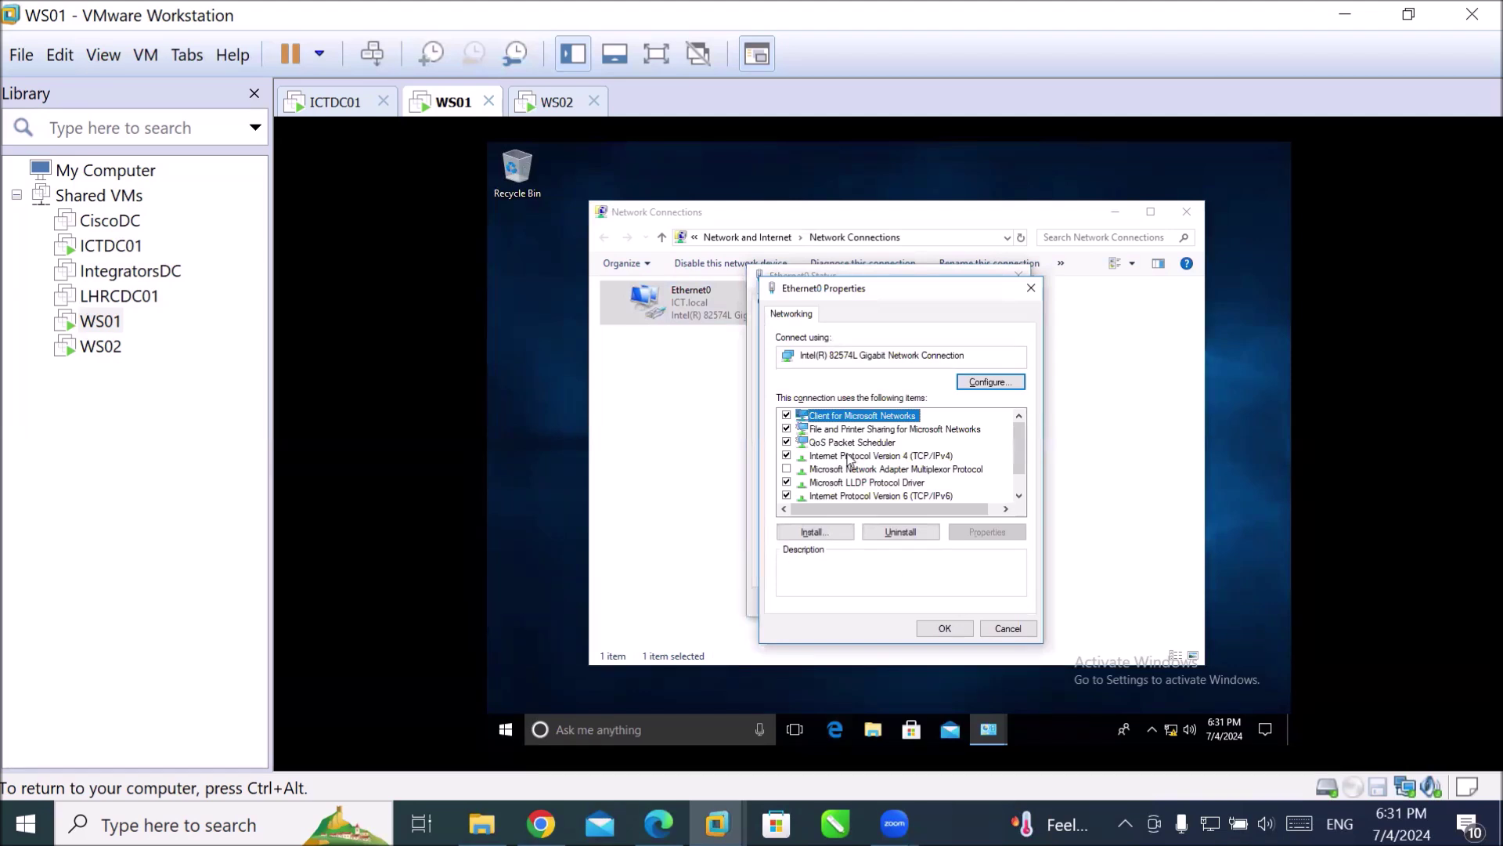
Open Ethernet0's IPv4 settings and review mask, gateway 192.168.10.1, DNS 192.168.10.10 and empty alternate DNS.
double_click(850, 456)
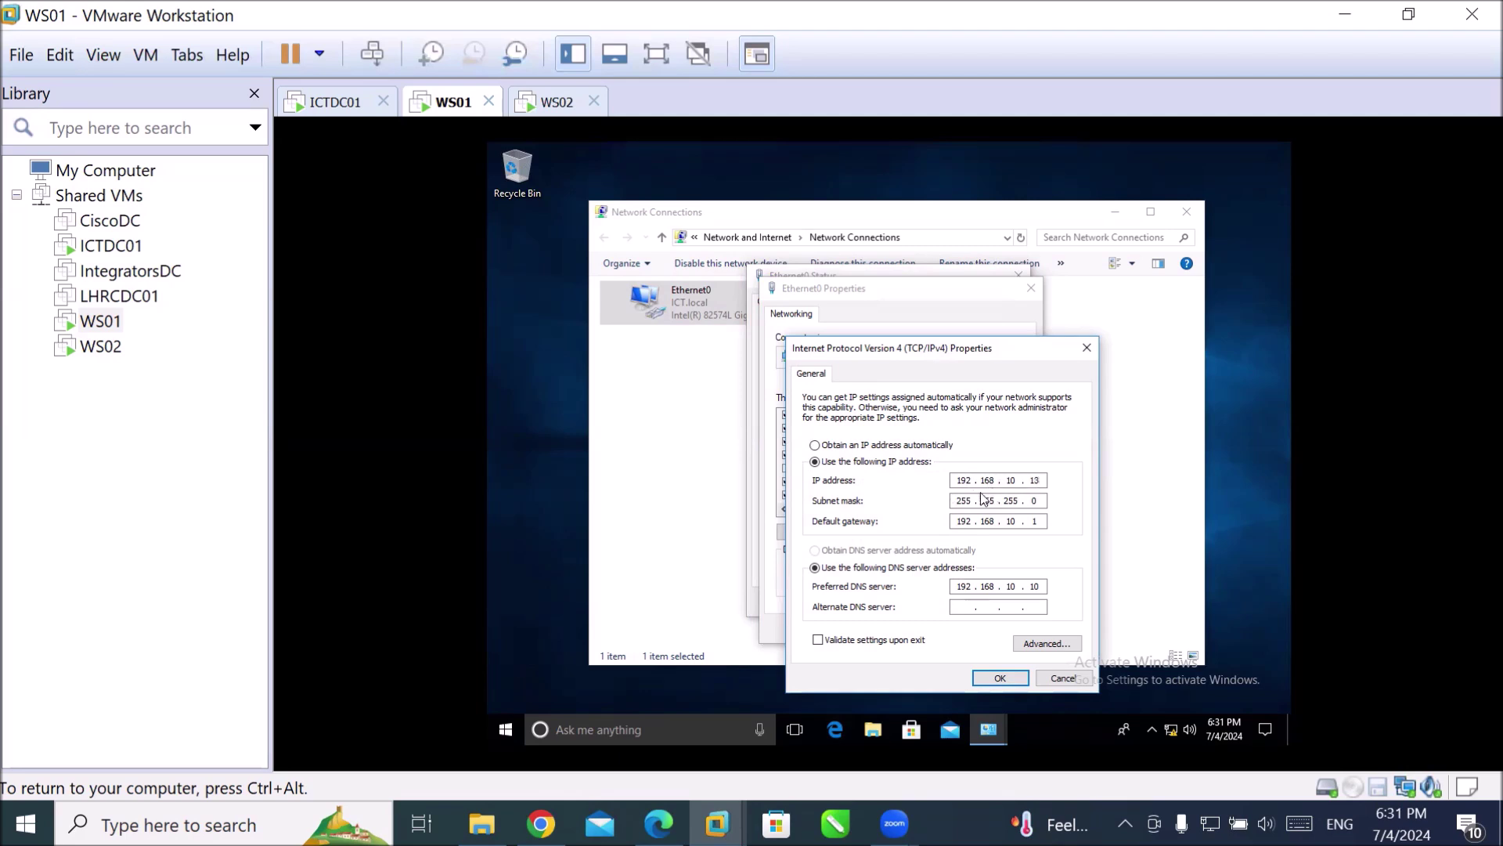
double_click(958, 501)
double_click(963, 521)
double_click(961, 589)
click(954, 607)
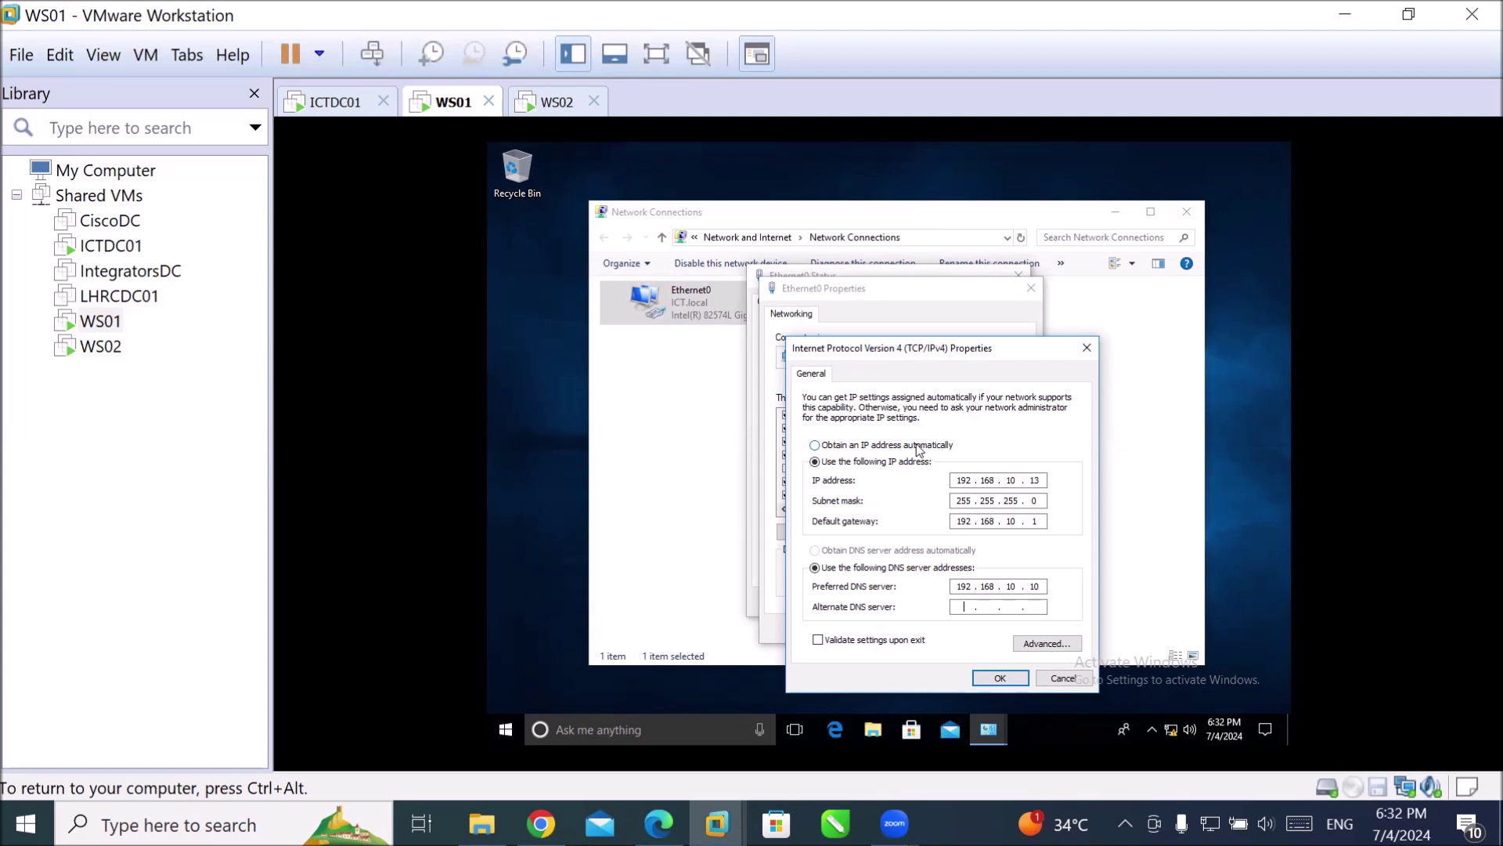
Go over the mask, gateway and DNS octets again, then close the IPv4, Properties and Status dialogs.
double_click(965, 500)
double_click(1034, 500)
double_click(1032, 522)
double_click(1033, 586)
click(999, 679)
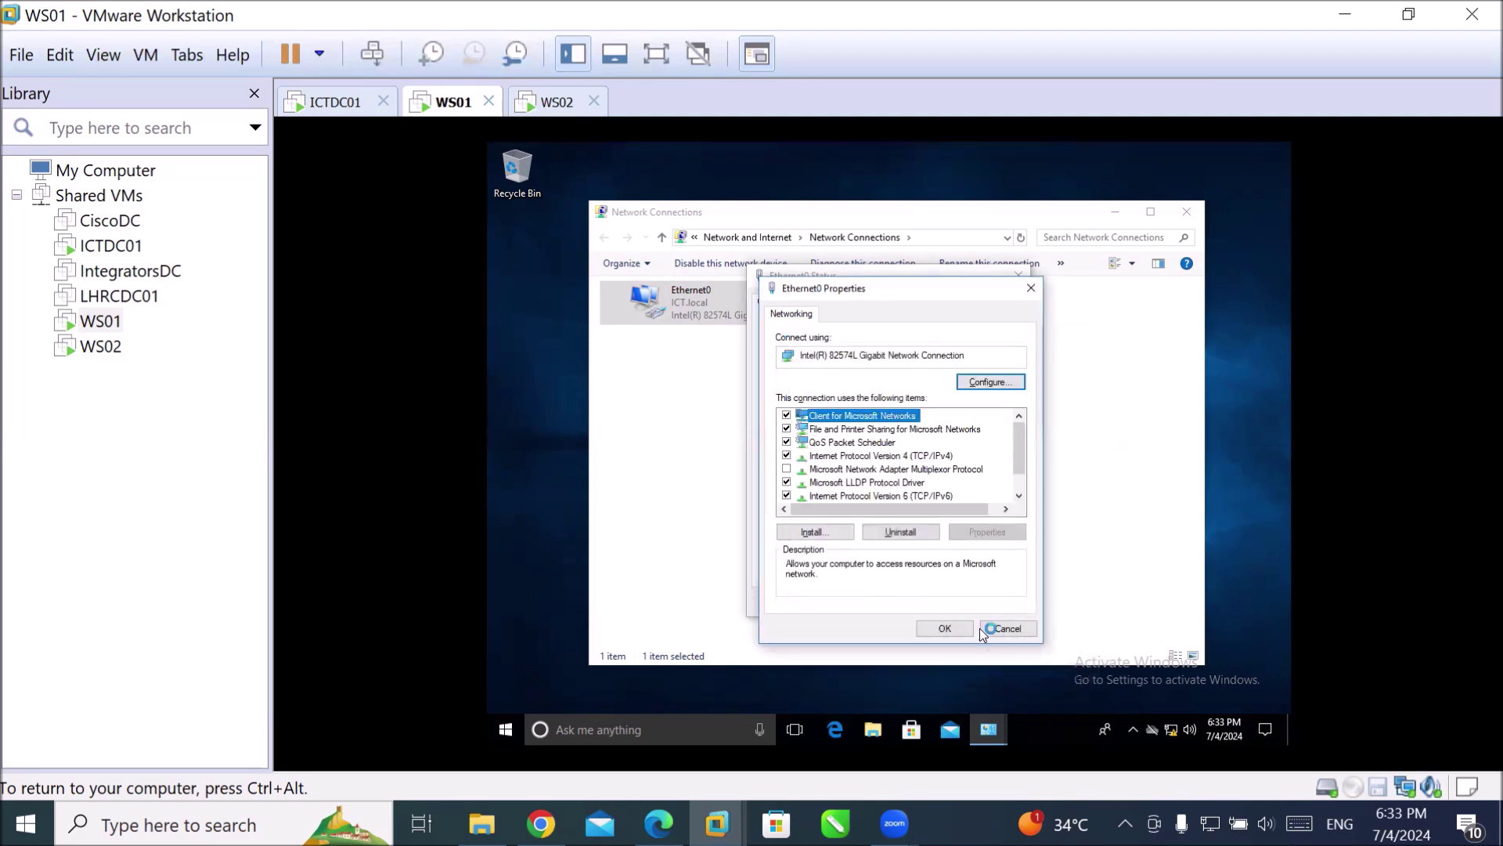
click(954, 631)
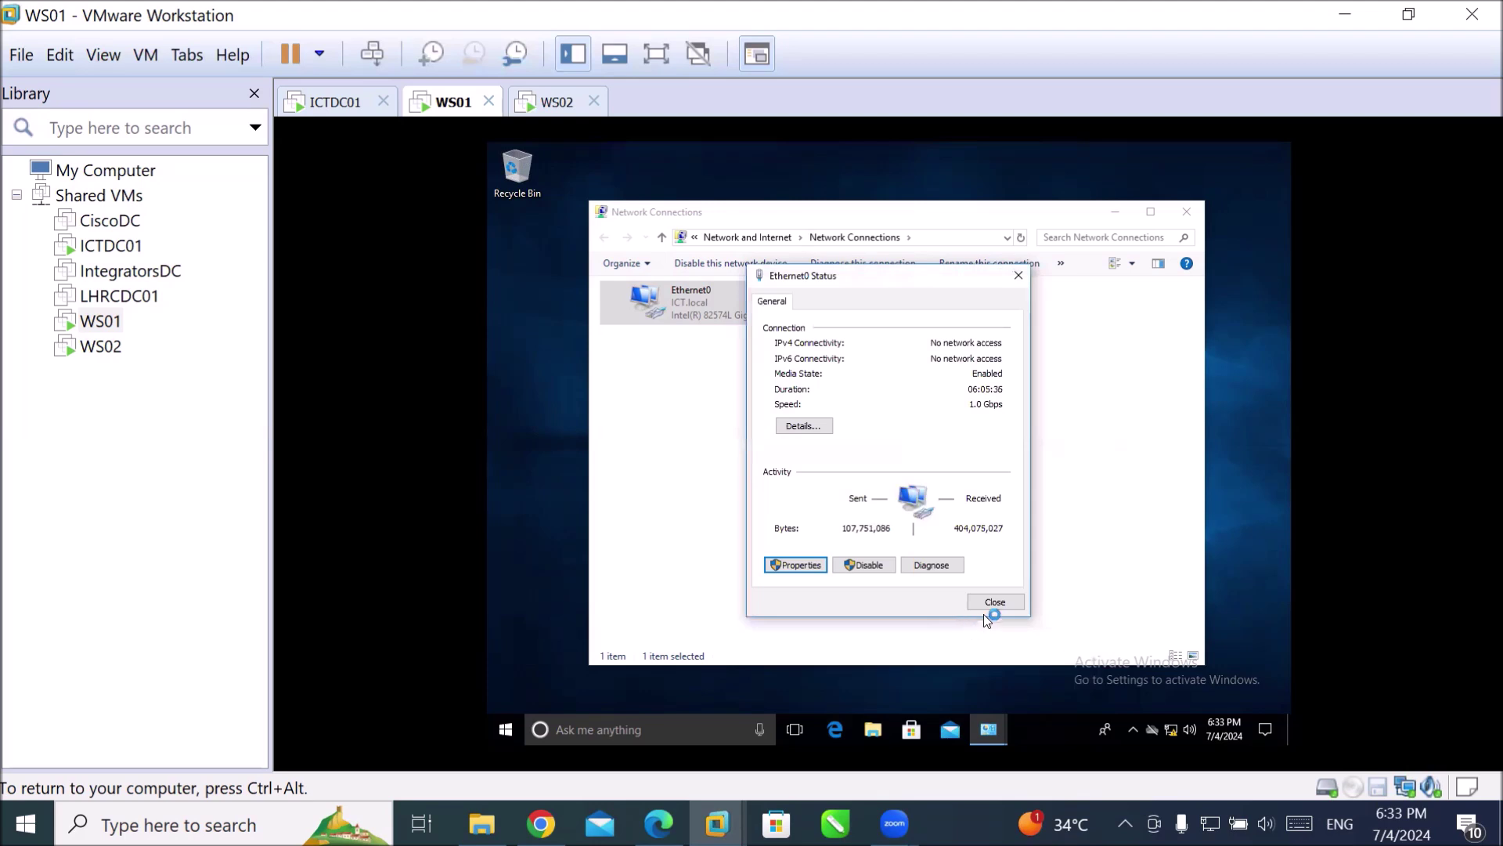
click(996, 601)
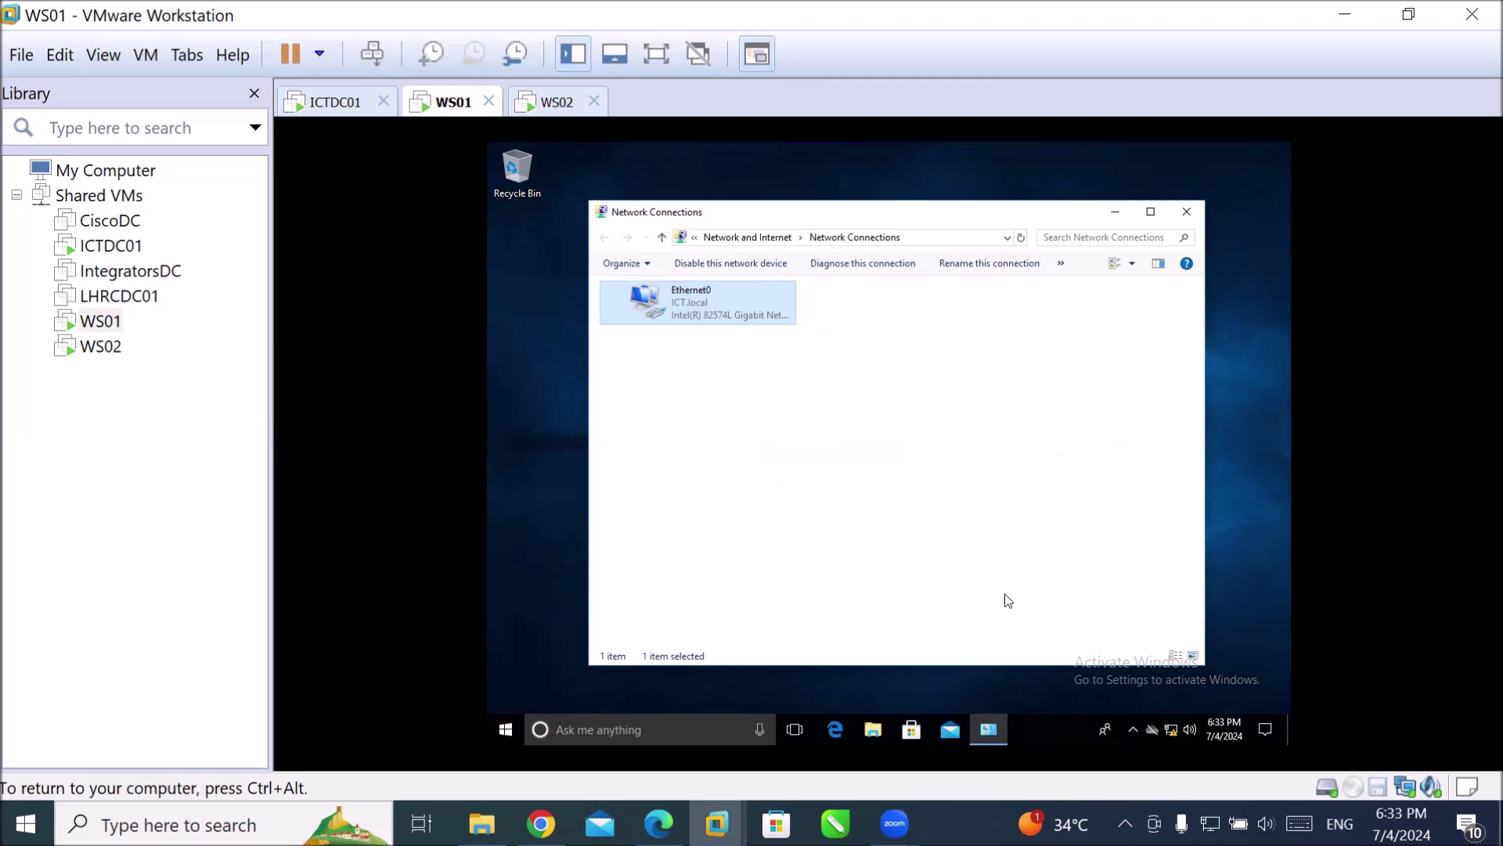
Open a Command Prompt on WS01 by searching for cmd.
click(651, 726)
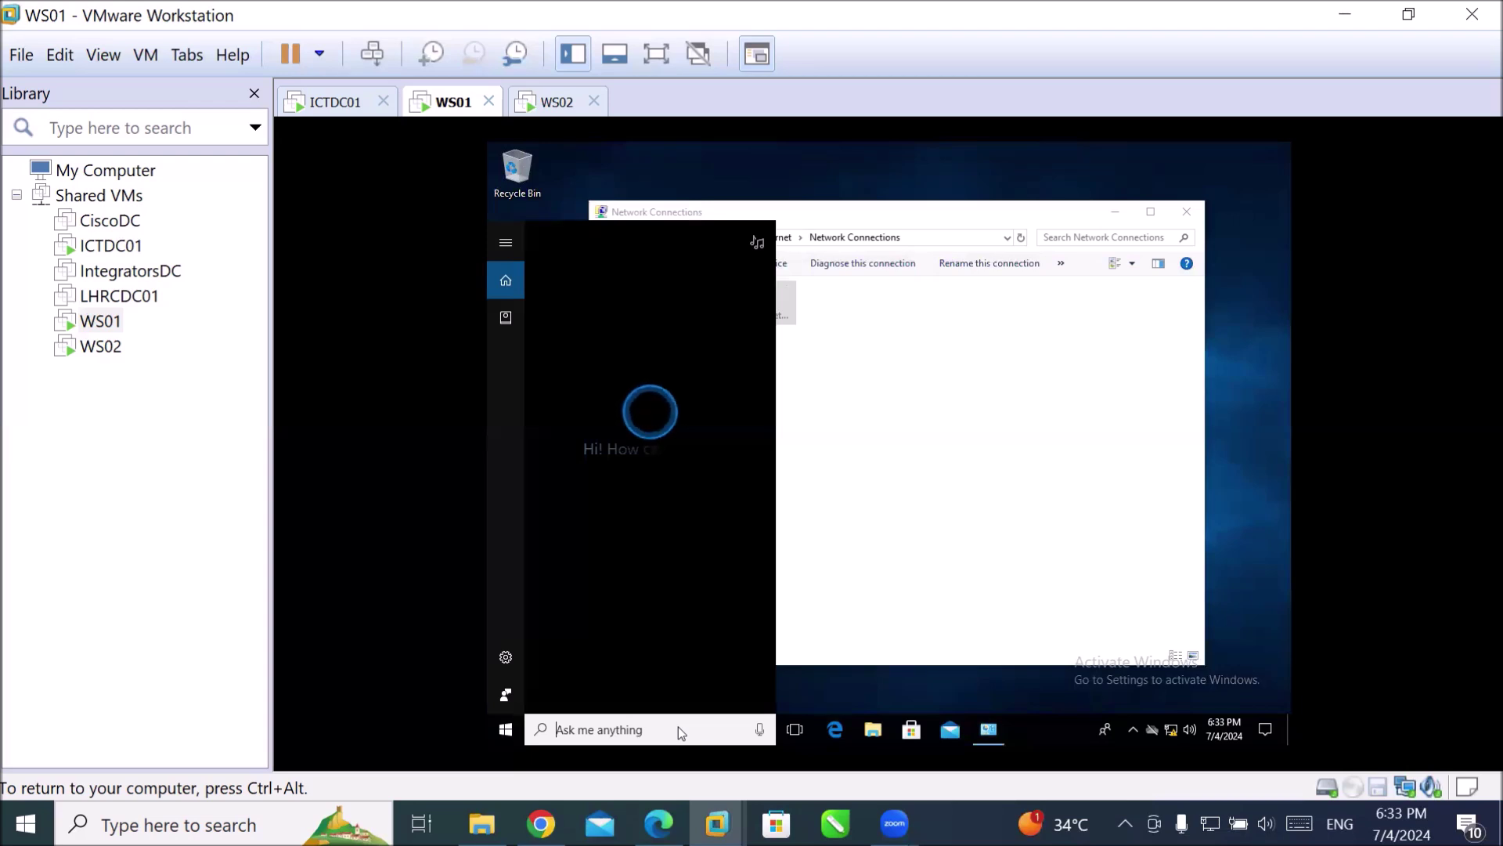
text(c)
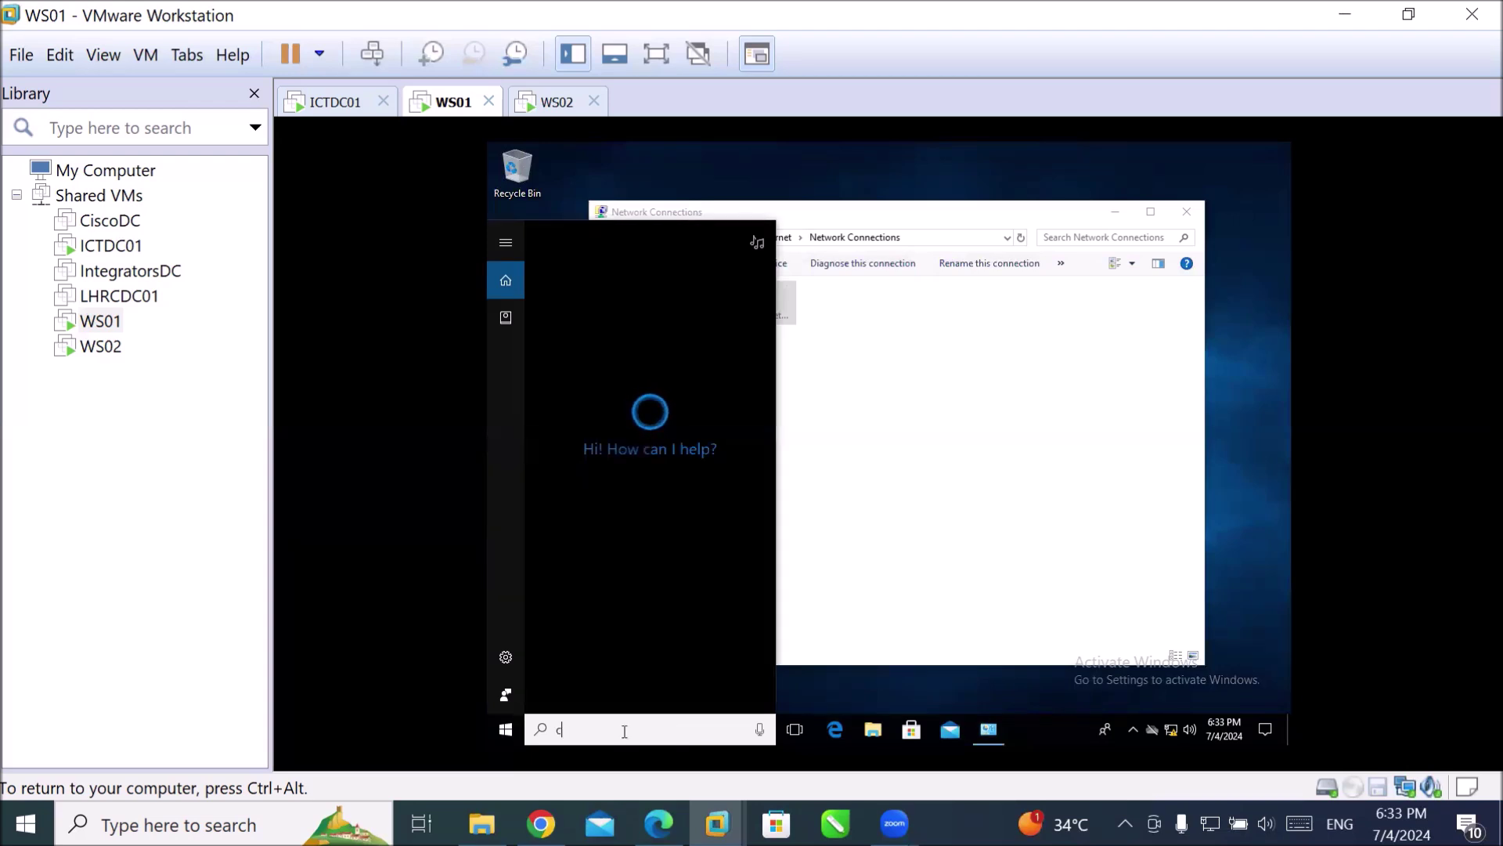
text(md)
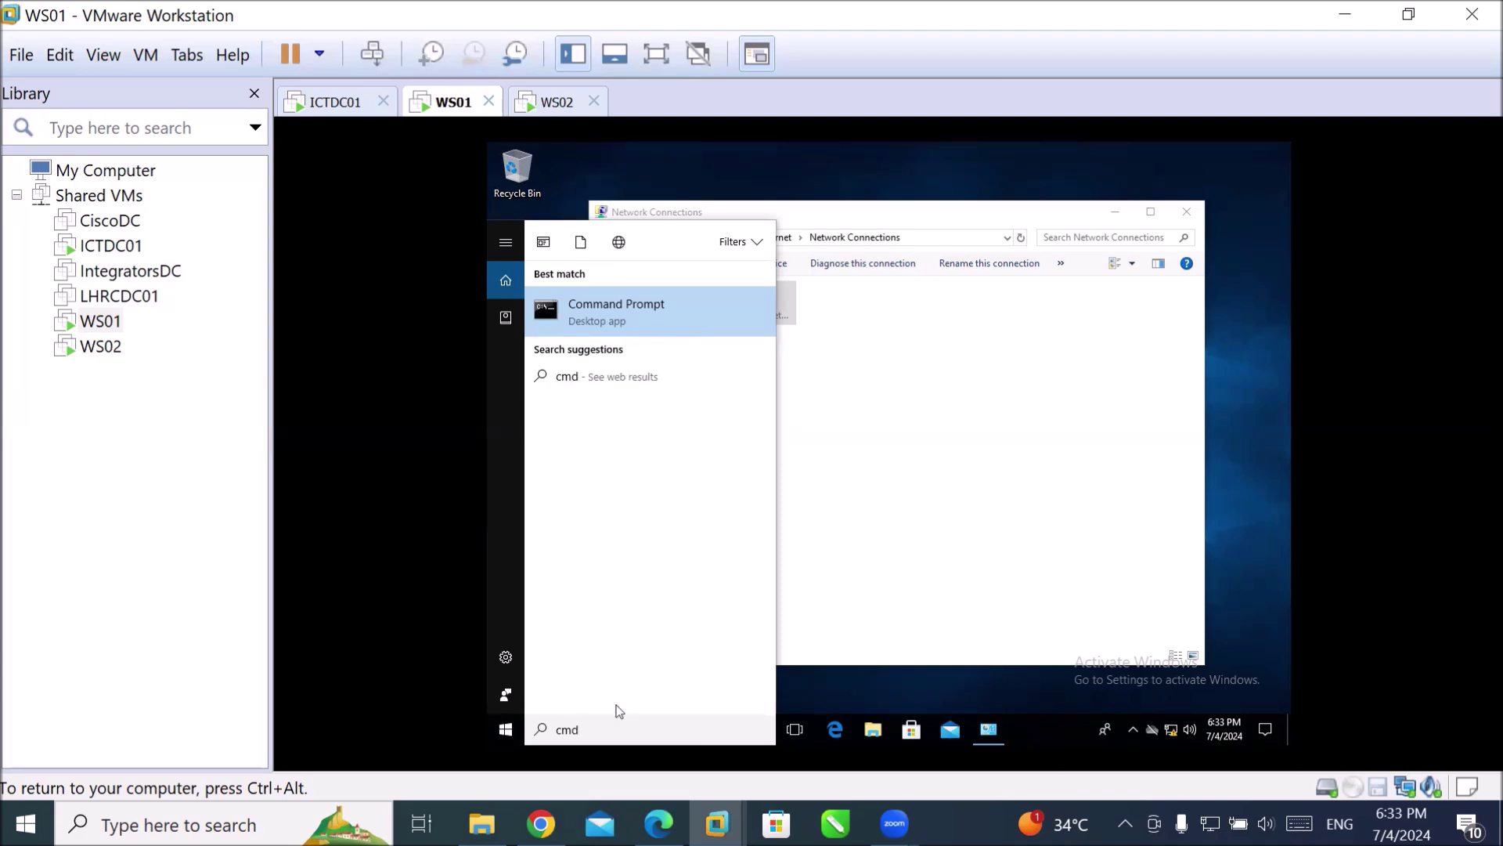
key(Return)
Run ipconfig /? and scroll through its usage, options and examples.
text(ip)
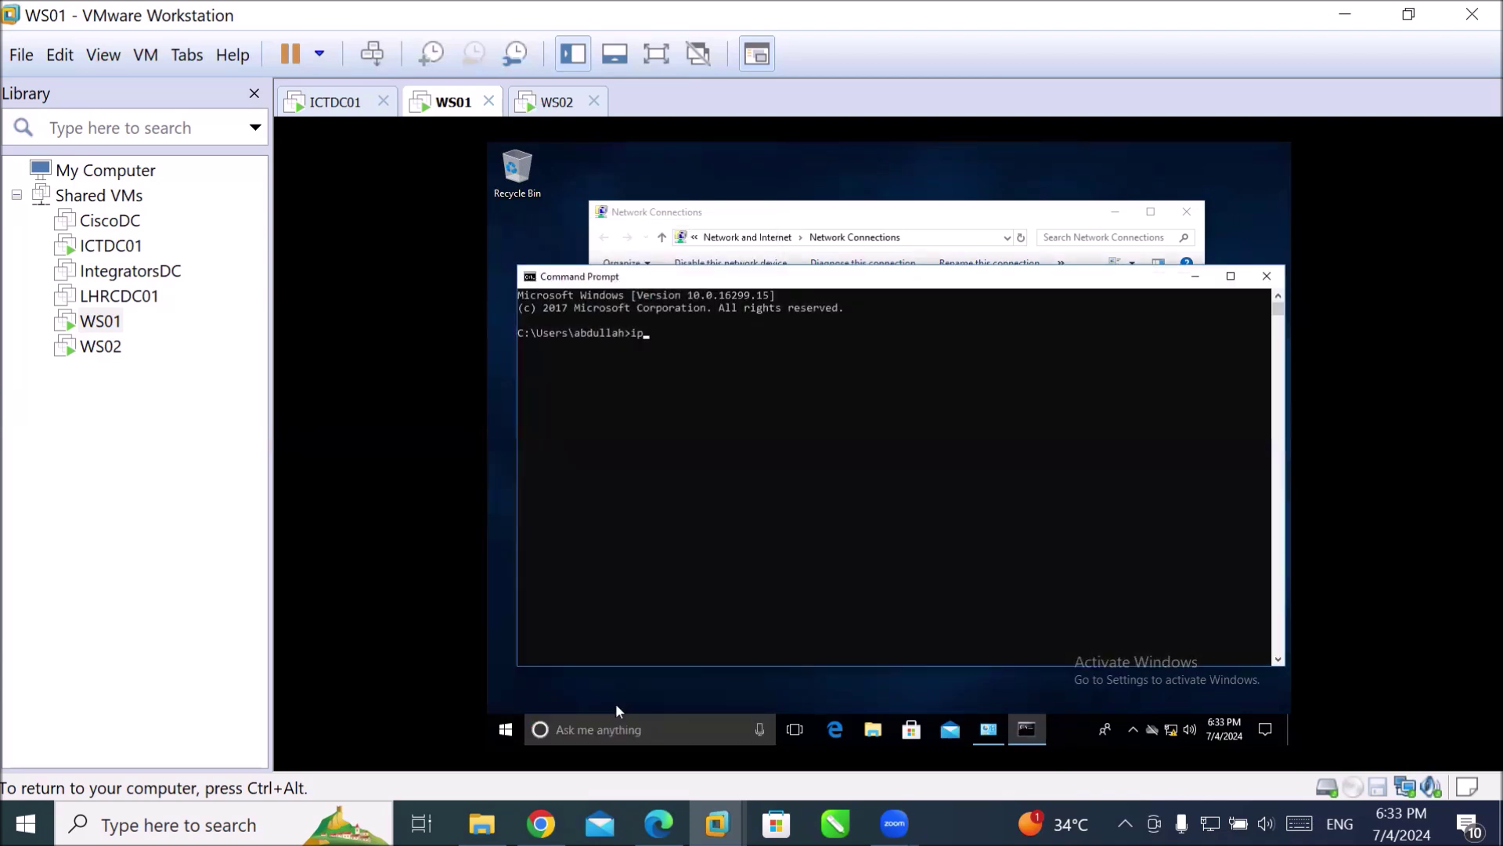
text(config /?)
key(Return)
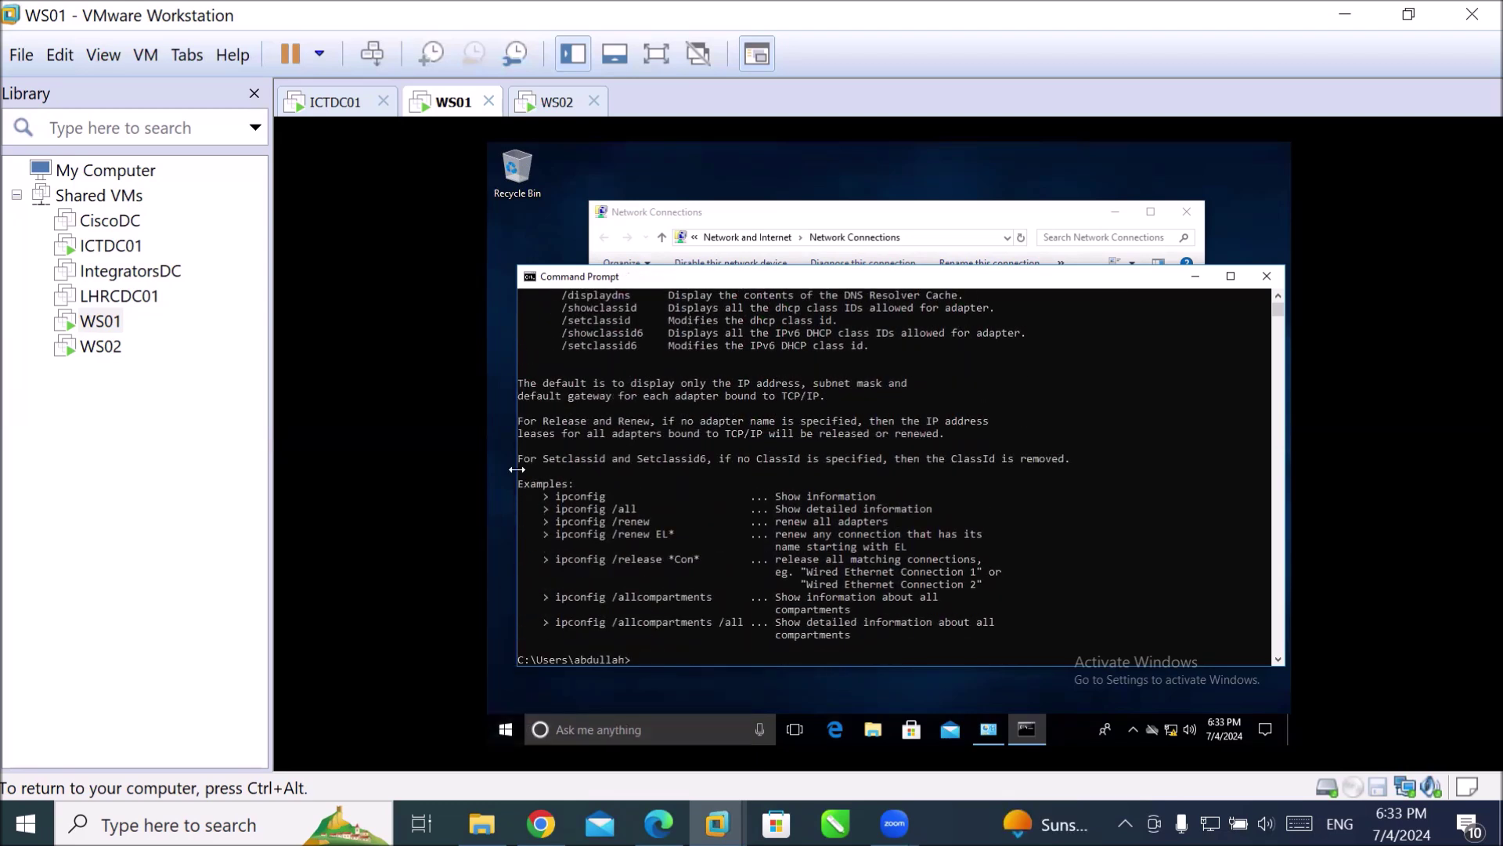
scroll(603, 425, up, 4)
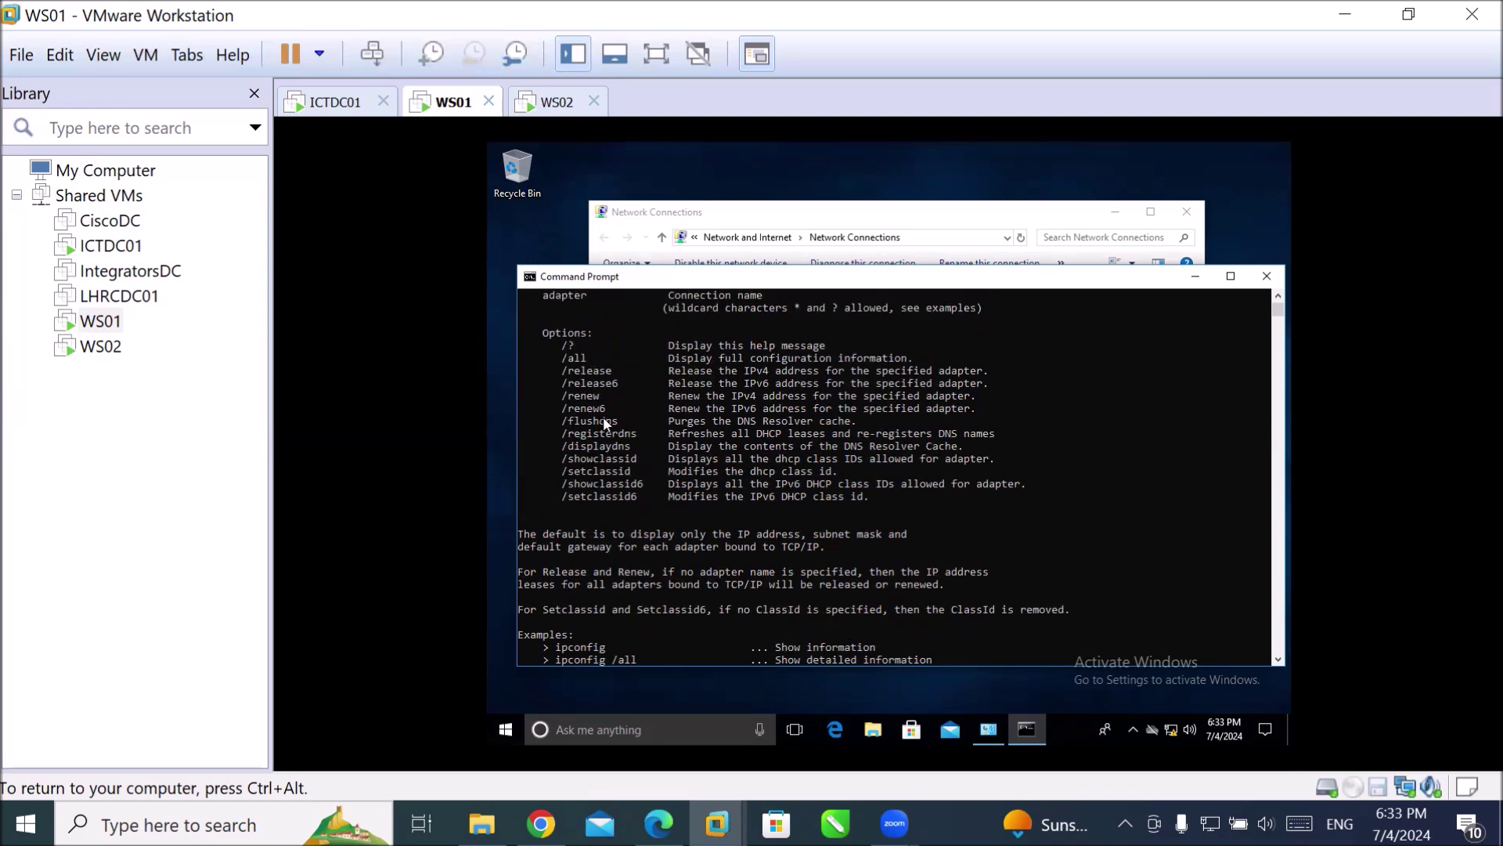
scroll(575, 365, up, 1)
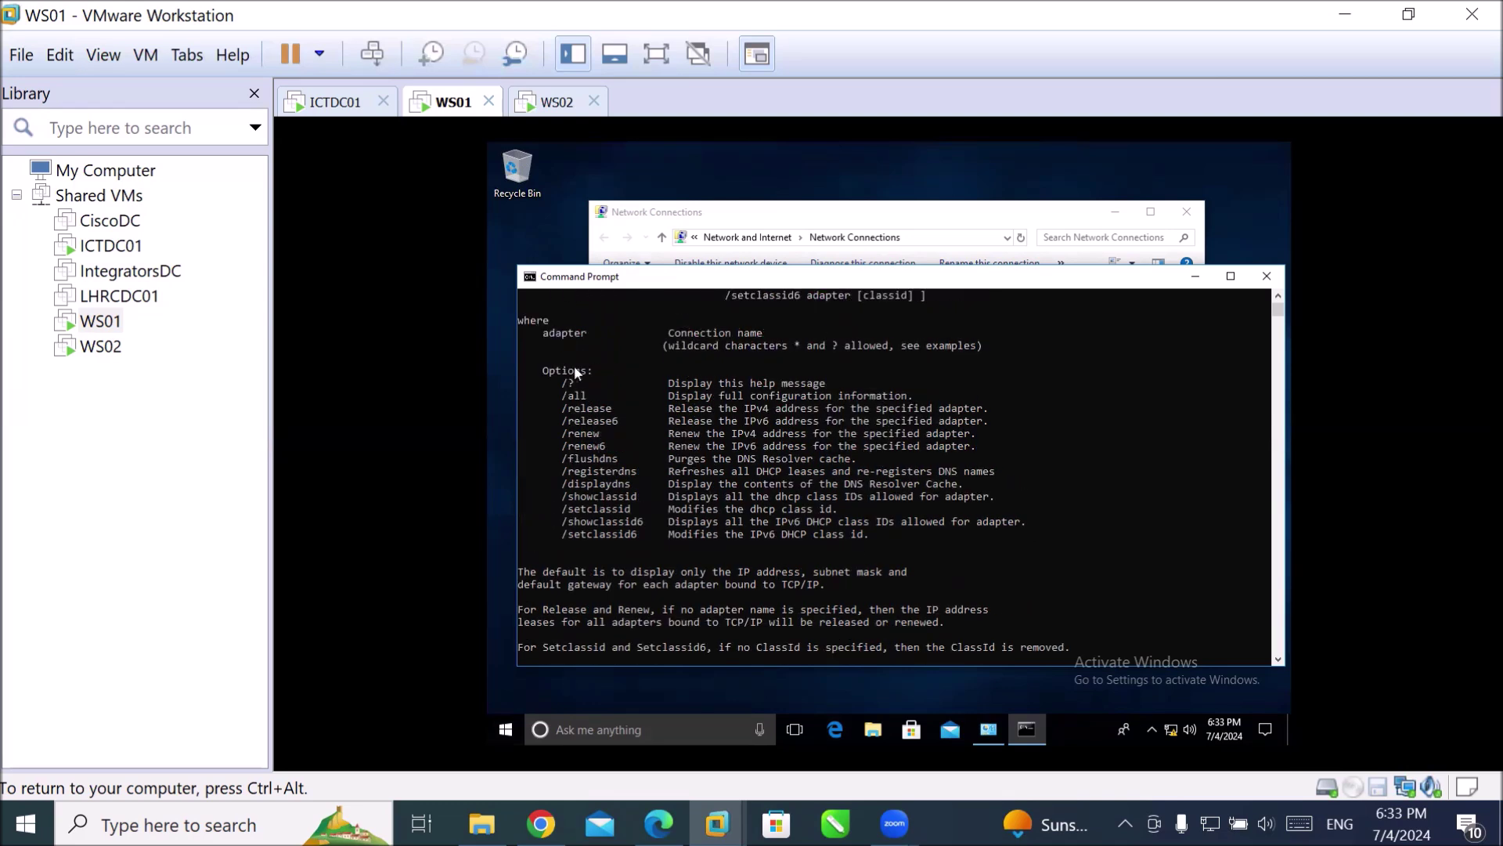
scroll(606, 403, up, 4)
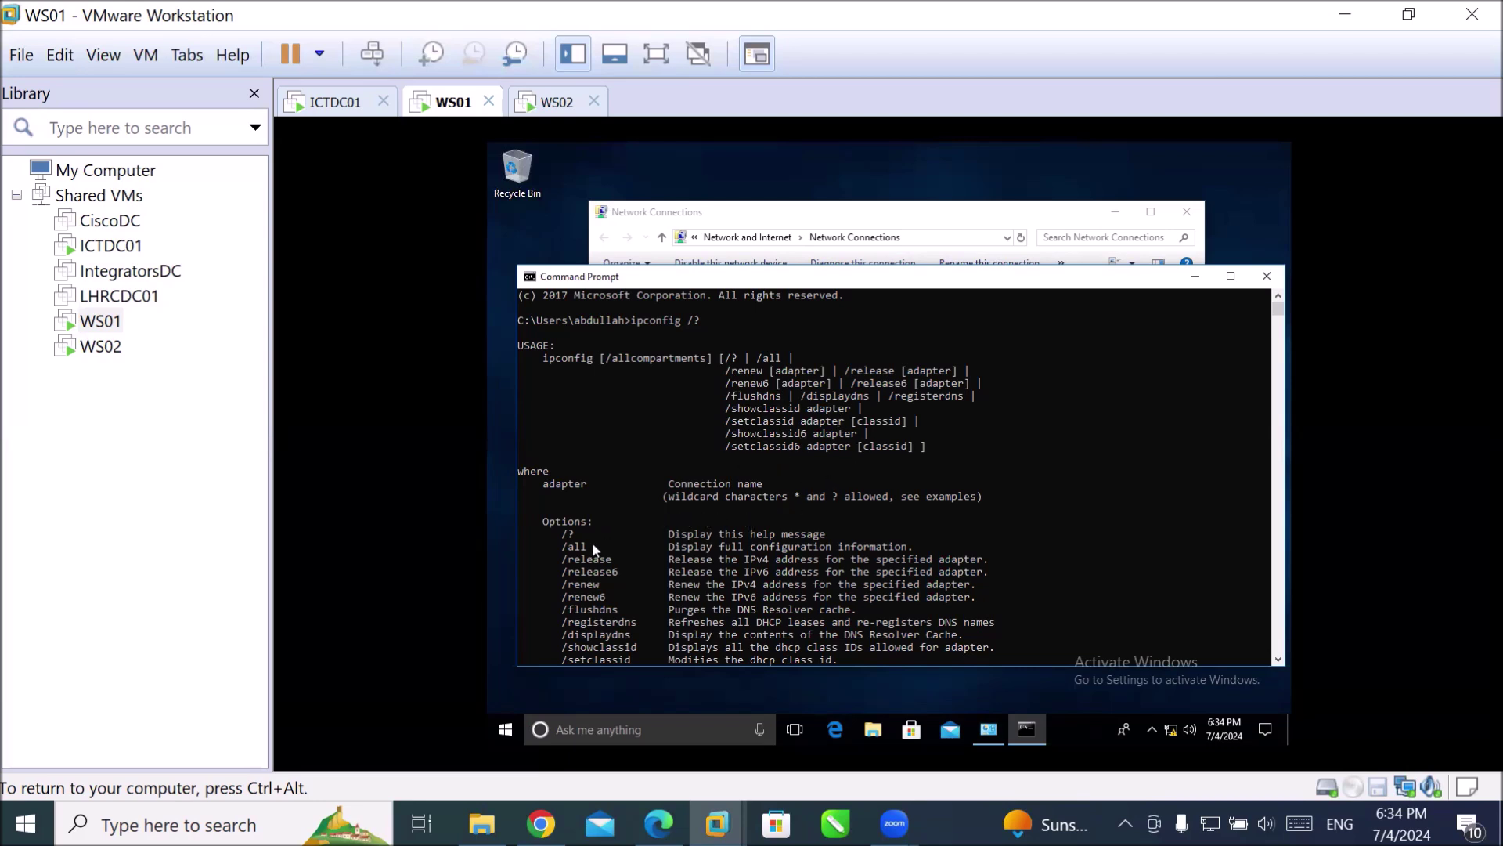
scroll(640, 549, down, 1)
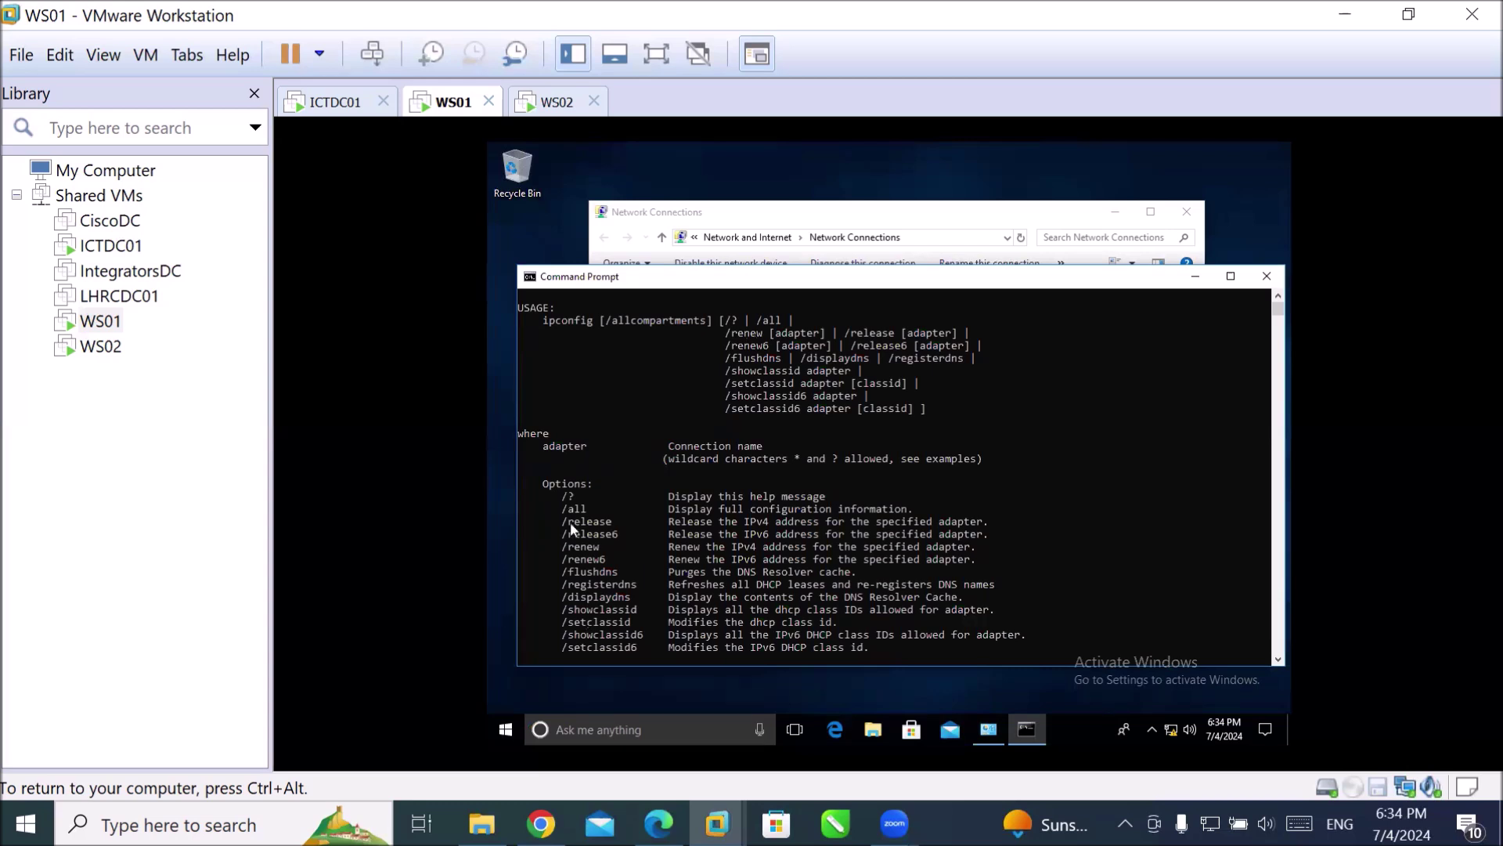
scroll(567, 520, down, 2)
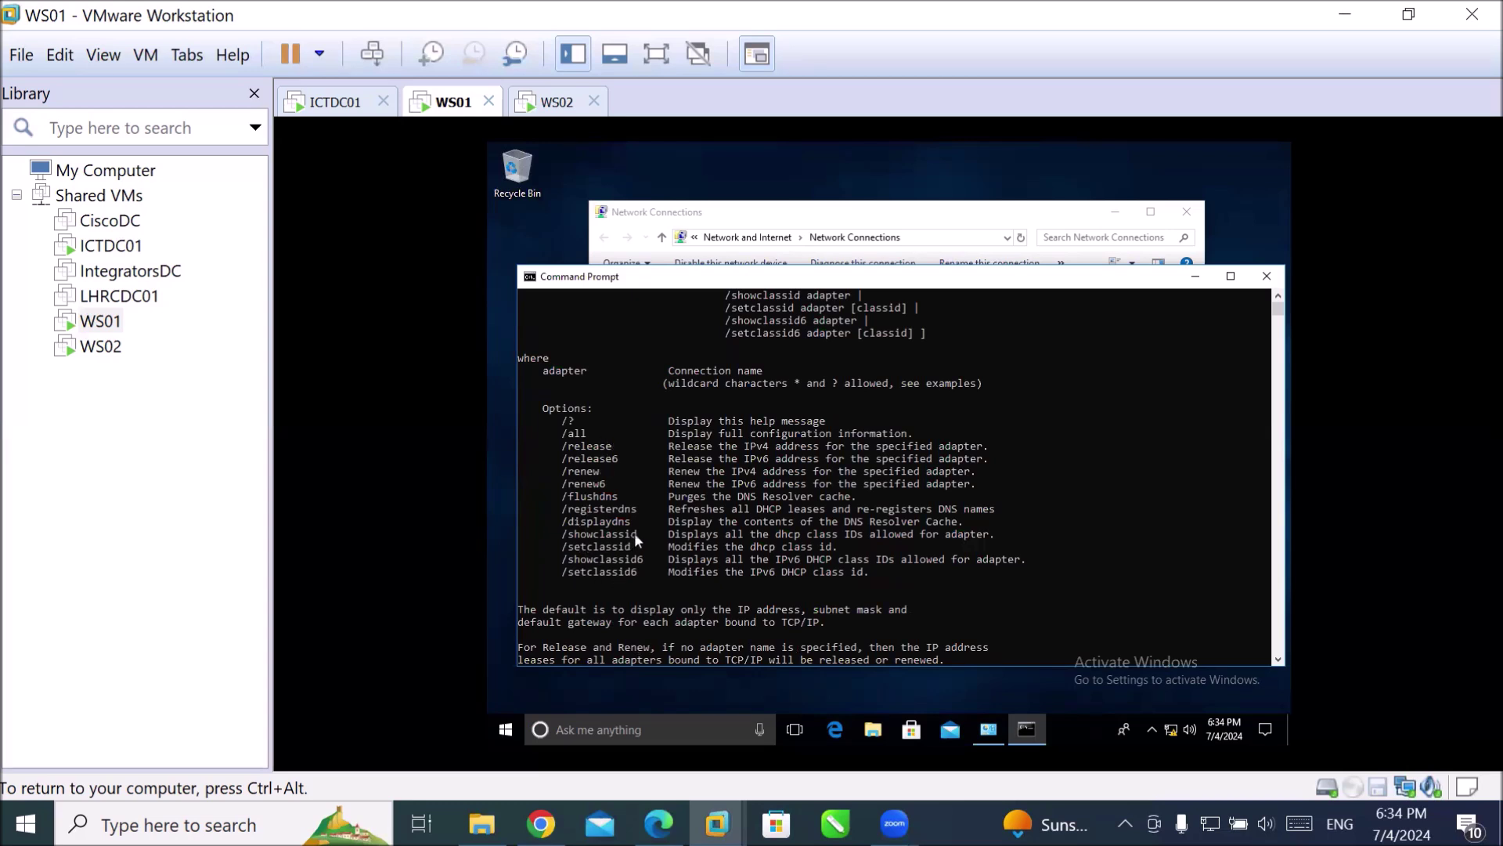
scroll(796, 519, down, 7)
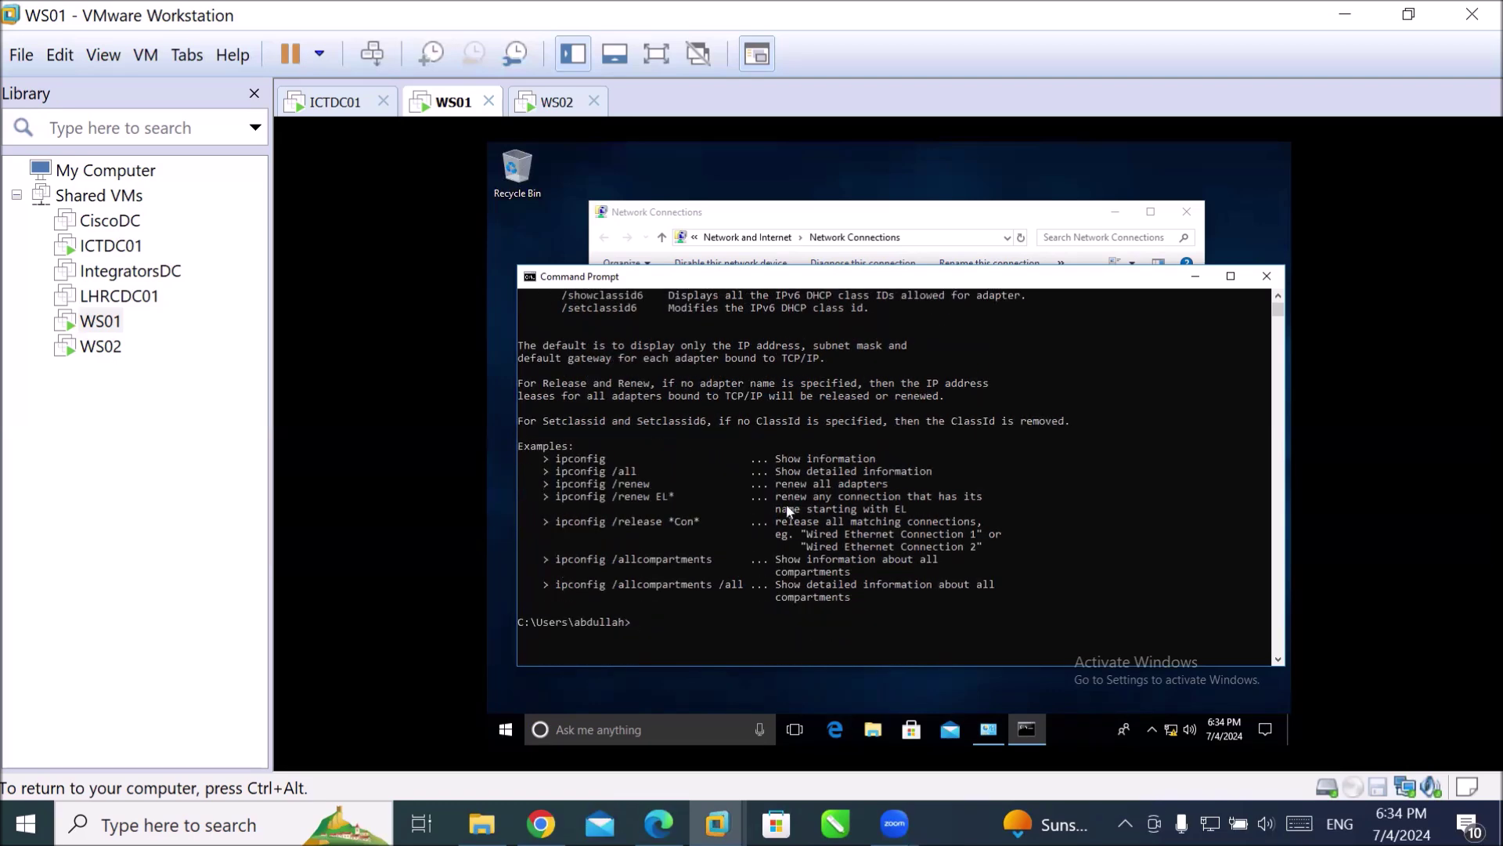
Highlight the ipconfig /all example in the help, then run ipconfig /all.
drag(771, 470, 932, 493)
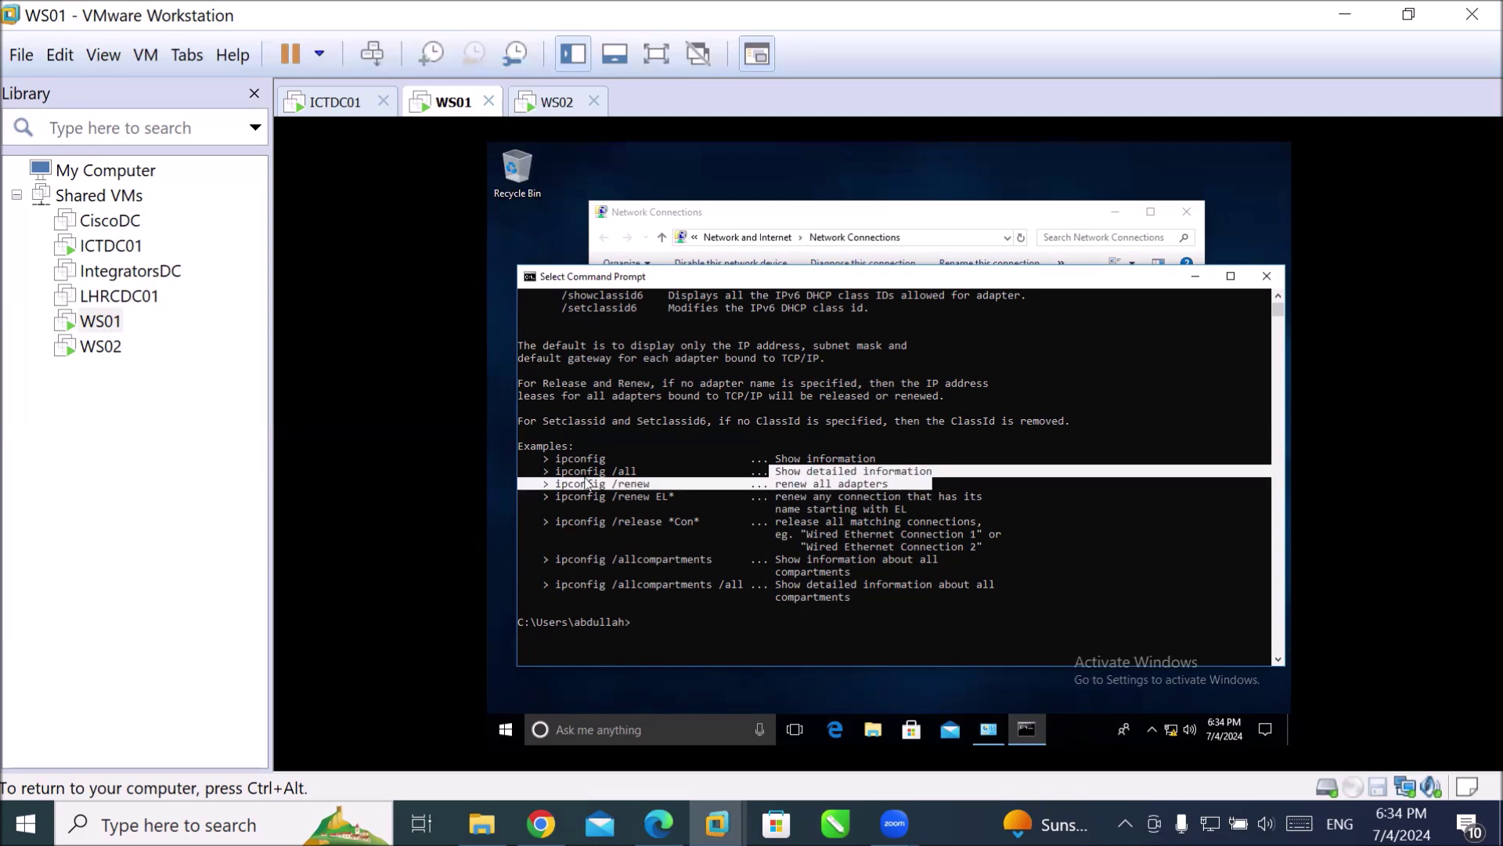
drag(557, 471, 950, 475)
click(721, 644)
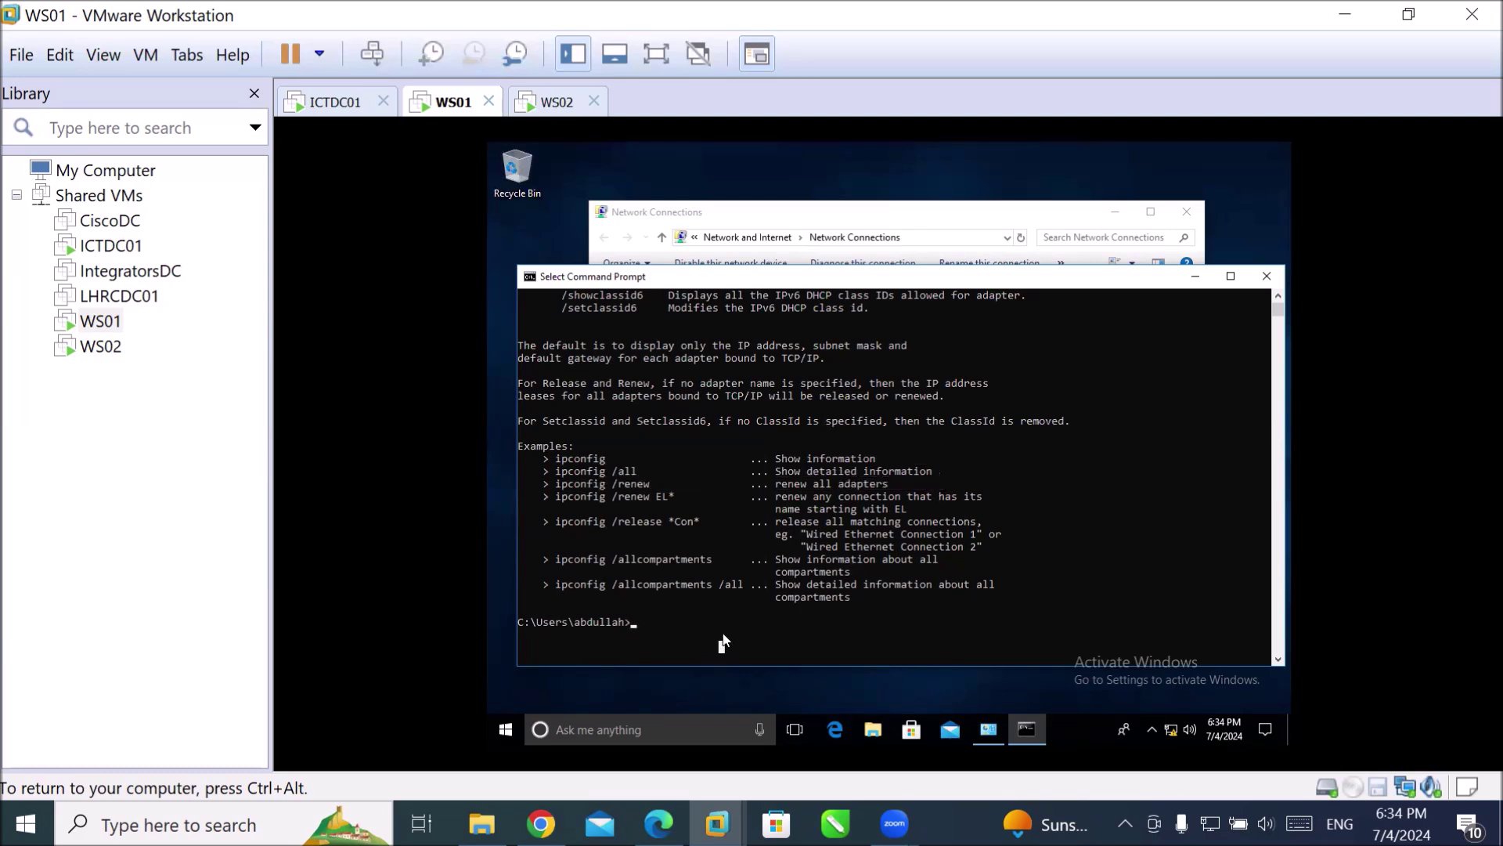
text(ip)
text(config /all)
key(Return)
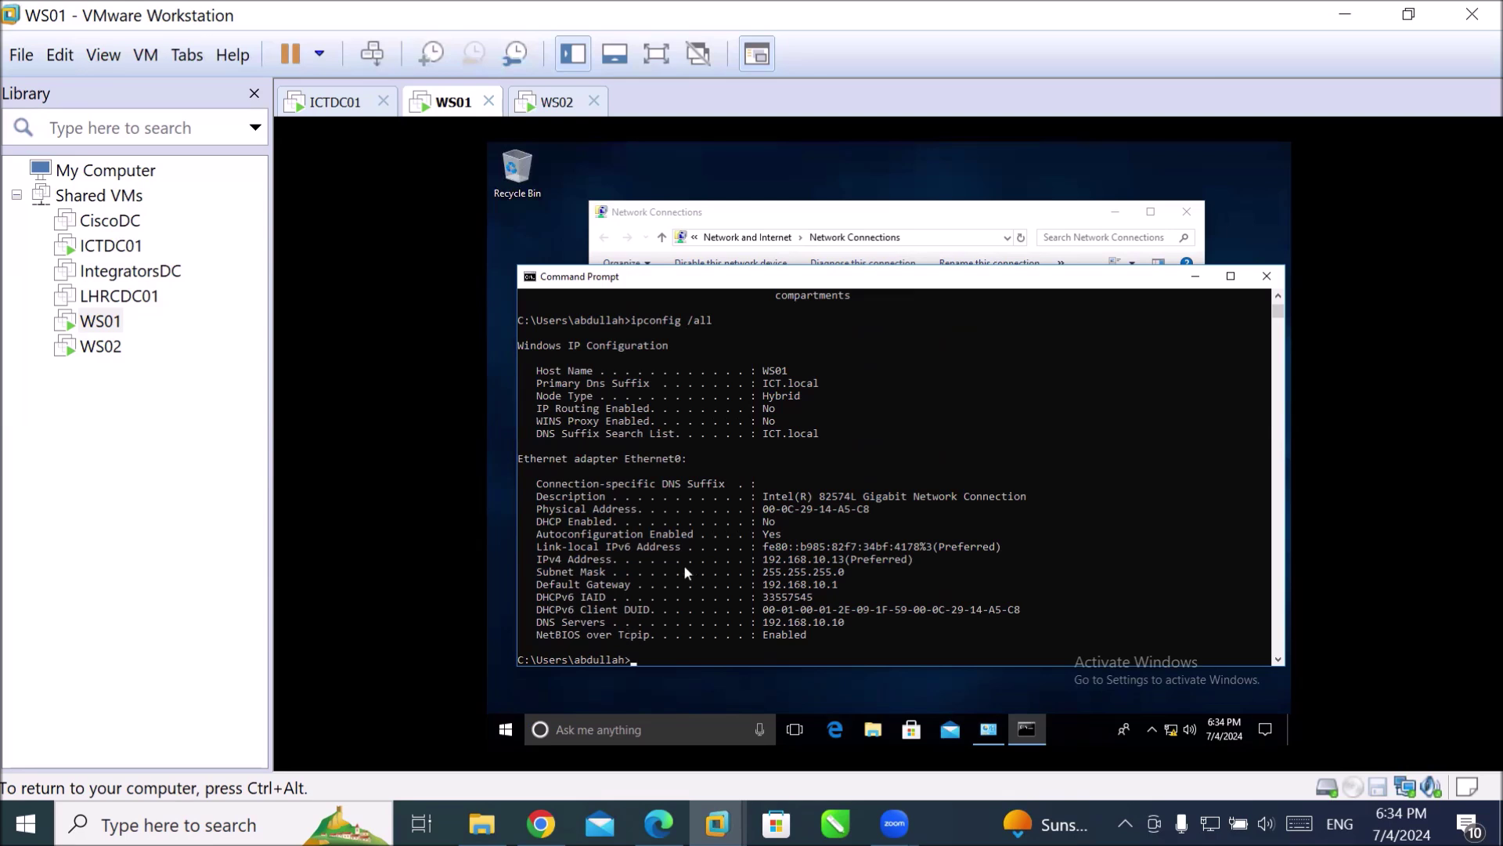
Copy the IPv4 address through DNS server lines, then type ncpa.cpl at the prompt.
drag(759, 558, 872, 626)
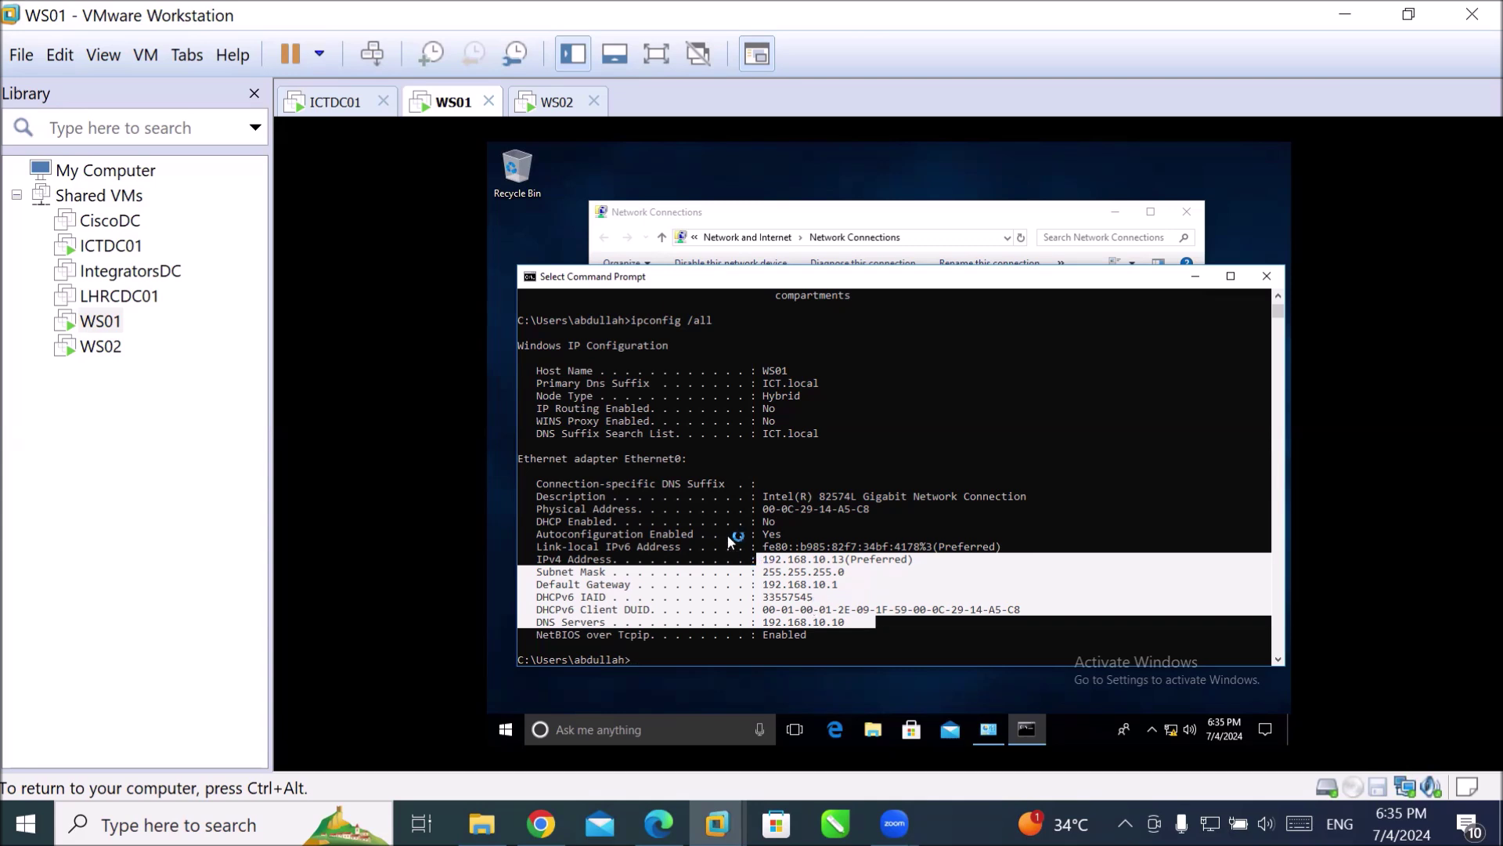
scroll(701, 487, down, 2)
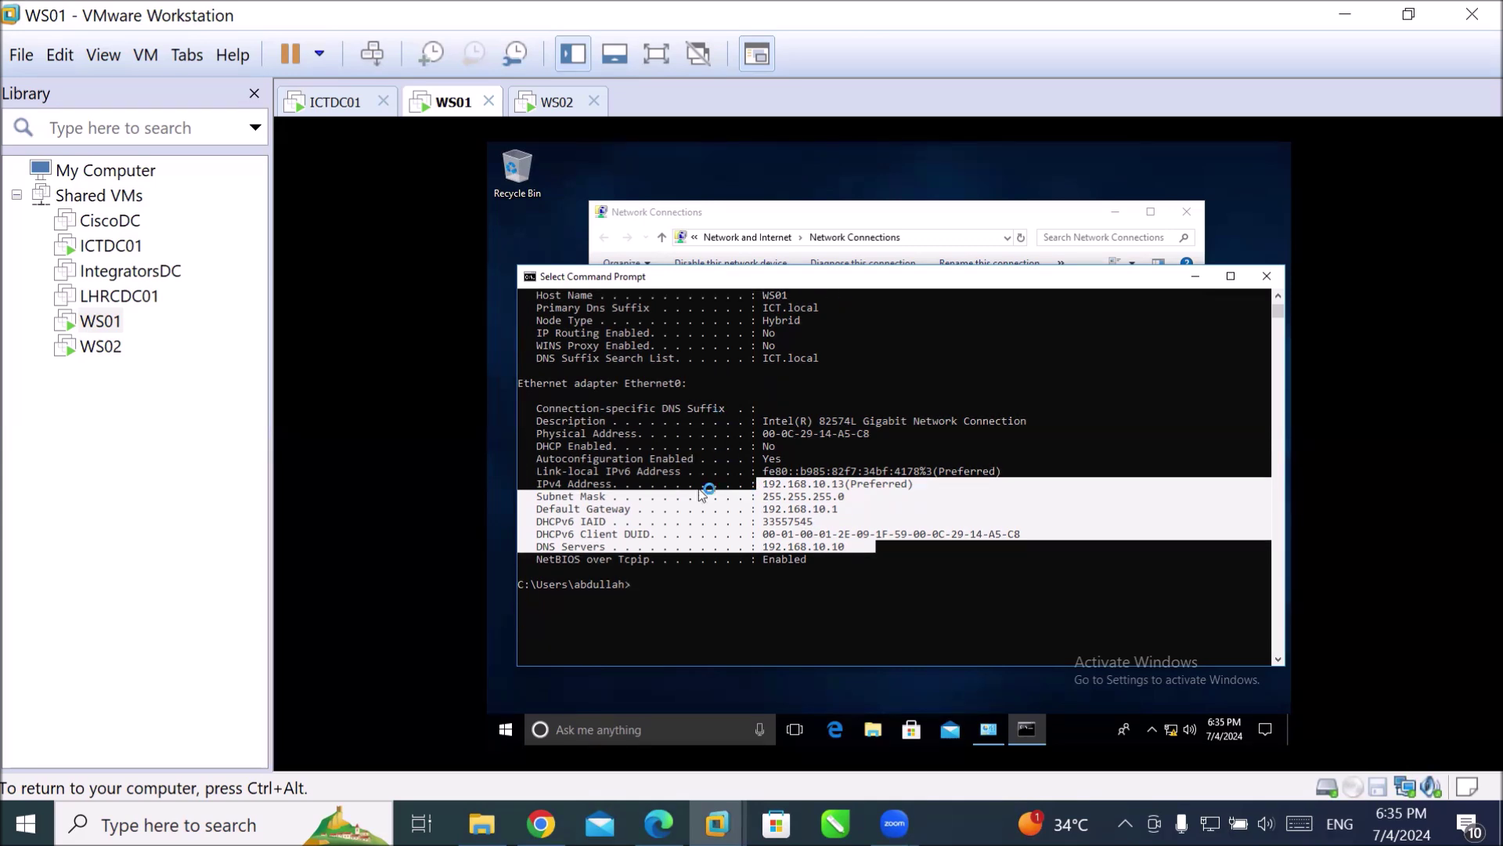
right_click(648, 556)
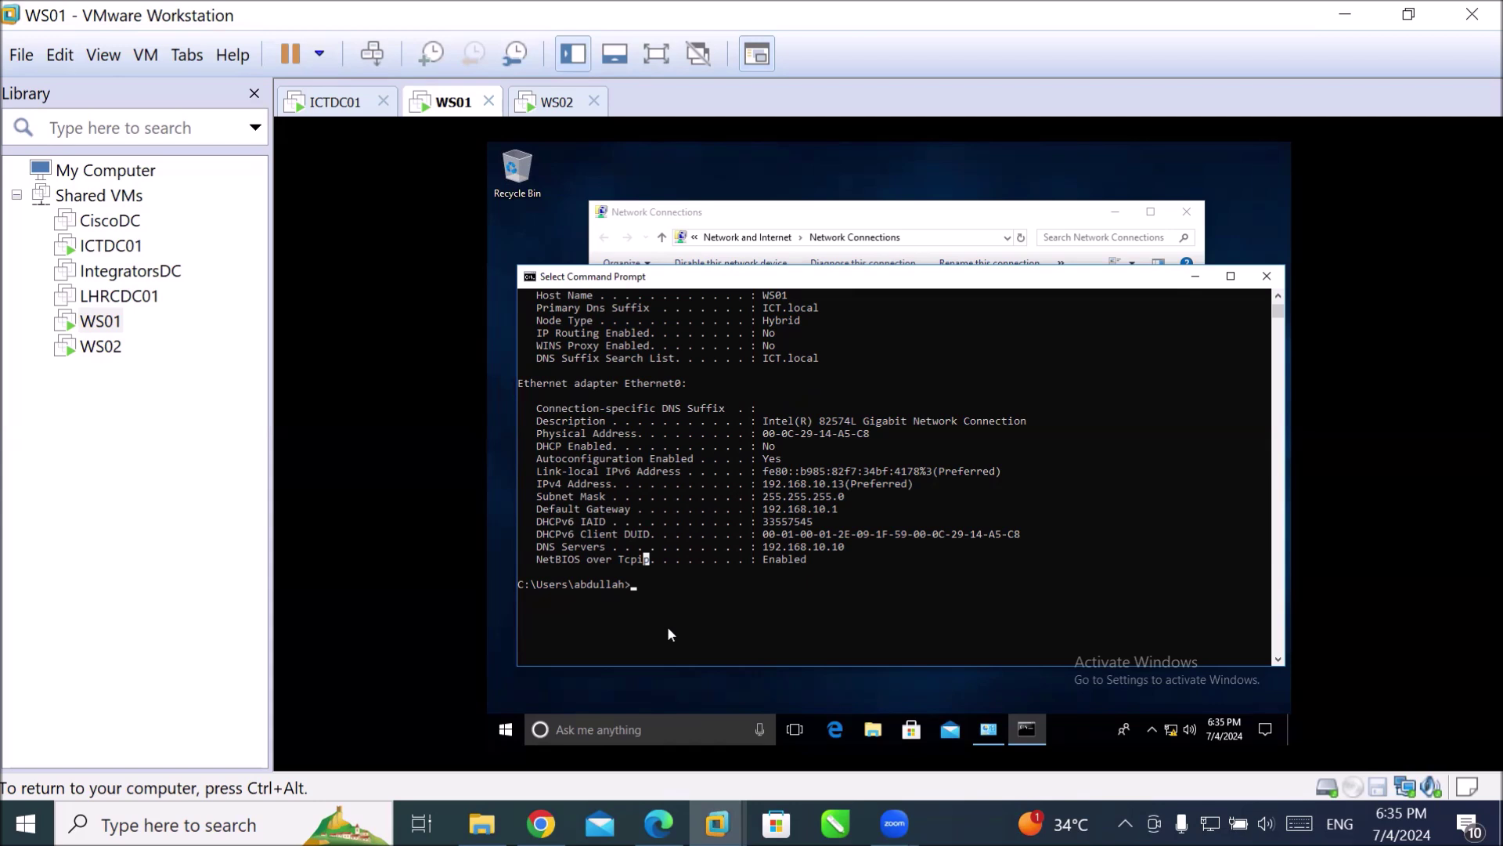
drag(674, 594, 675, 595)
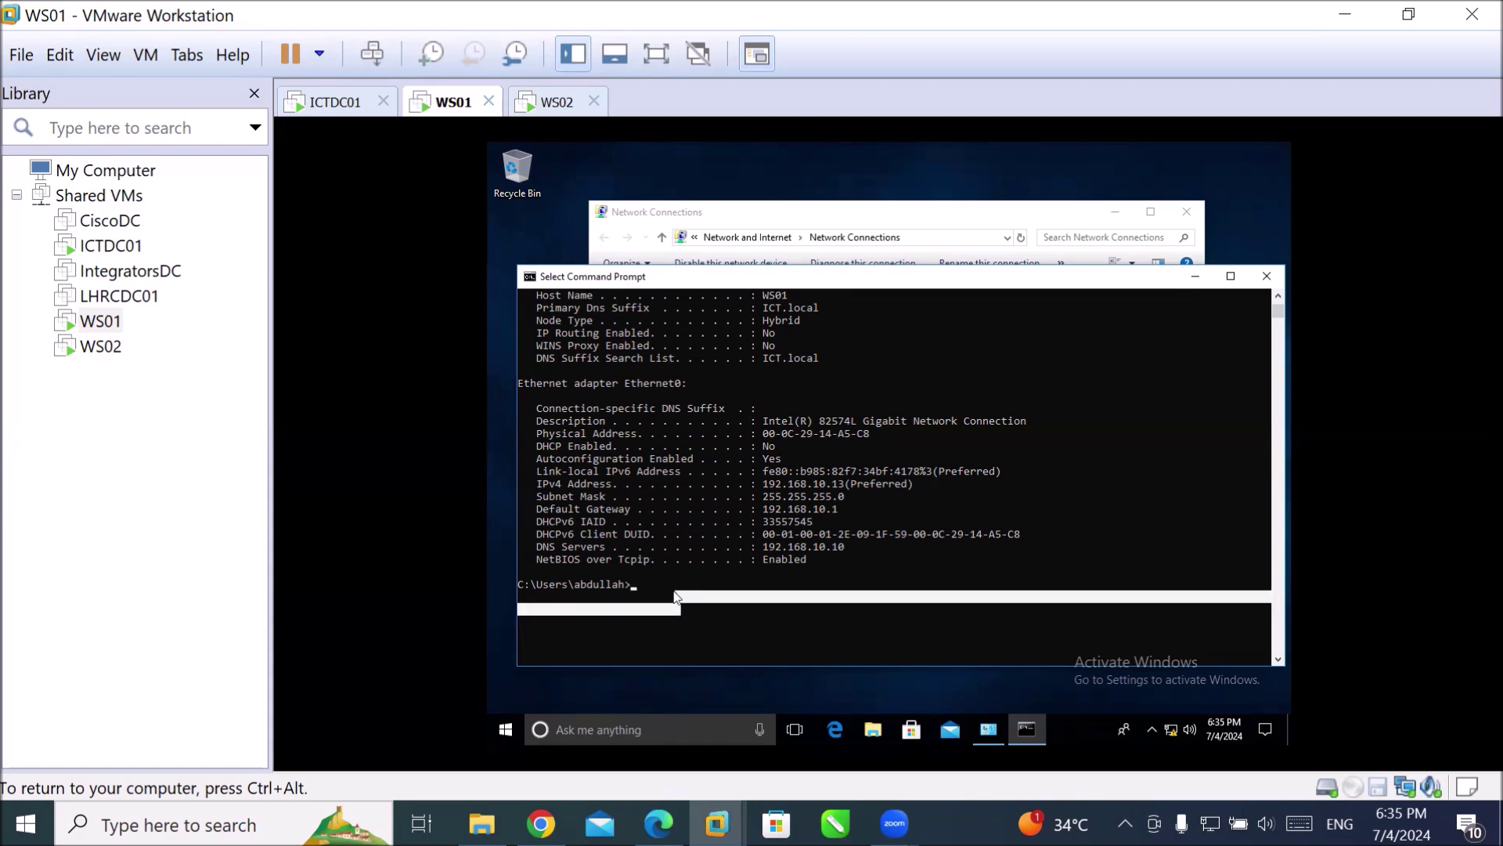
text(ncpa.cpl)
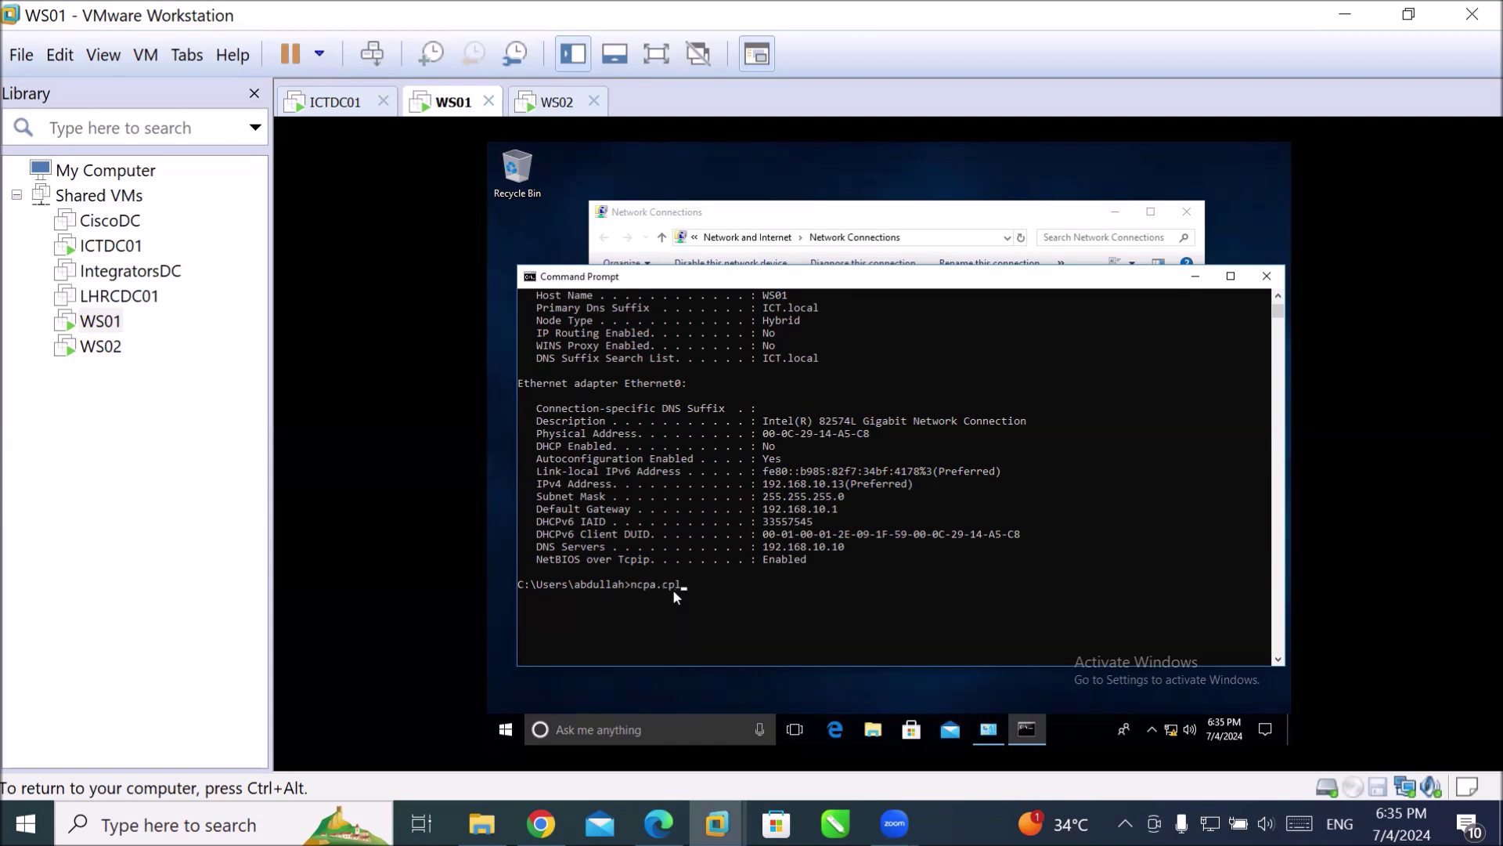
Run ncpa.cpl, open Ethernet0's status and Properties, and approve elevation as administrator.
key(Return)
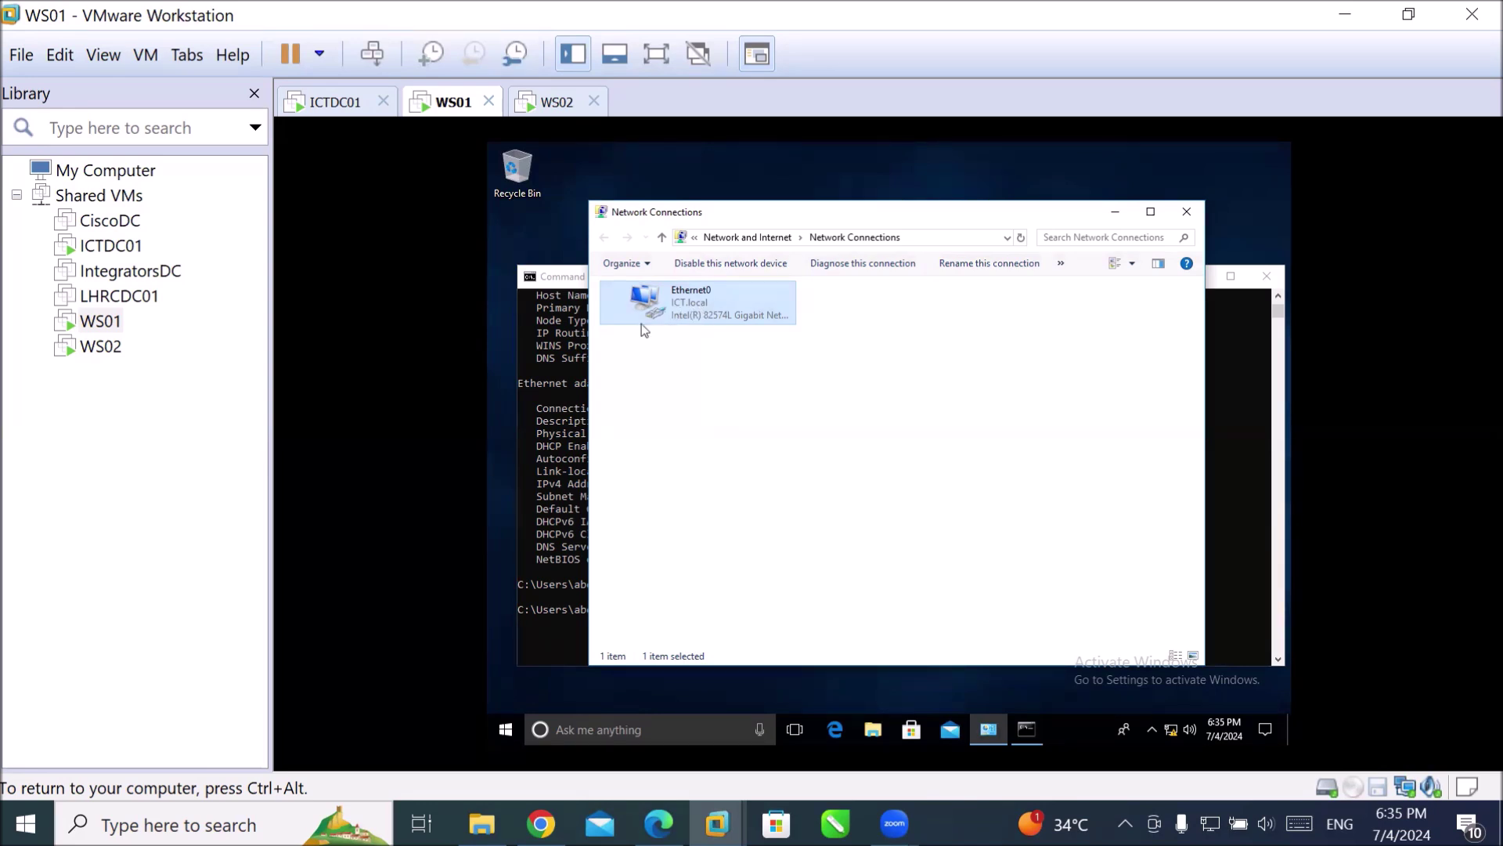
double_click(680, 301)
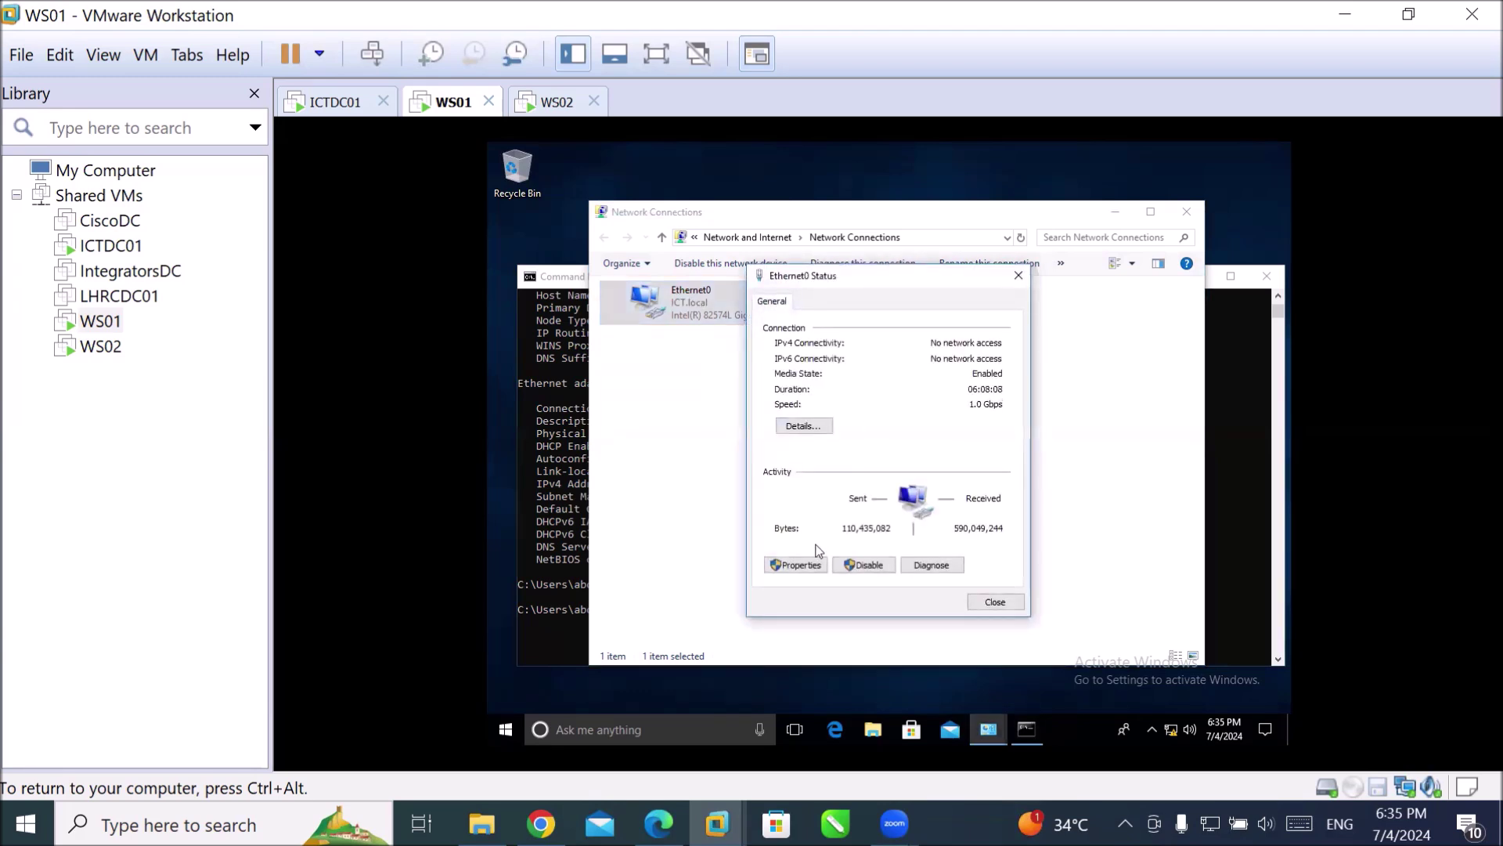
click(806, 572)
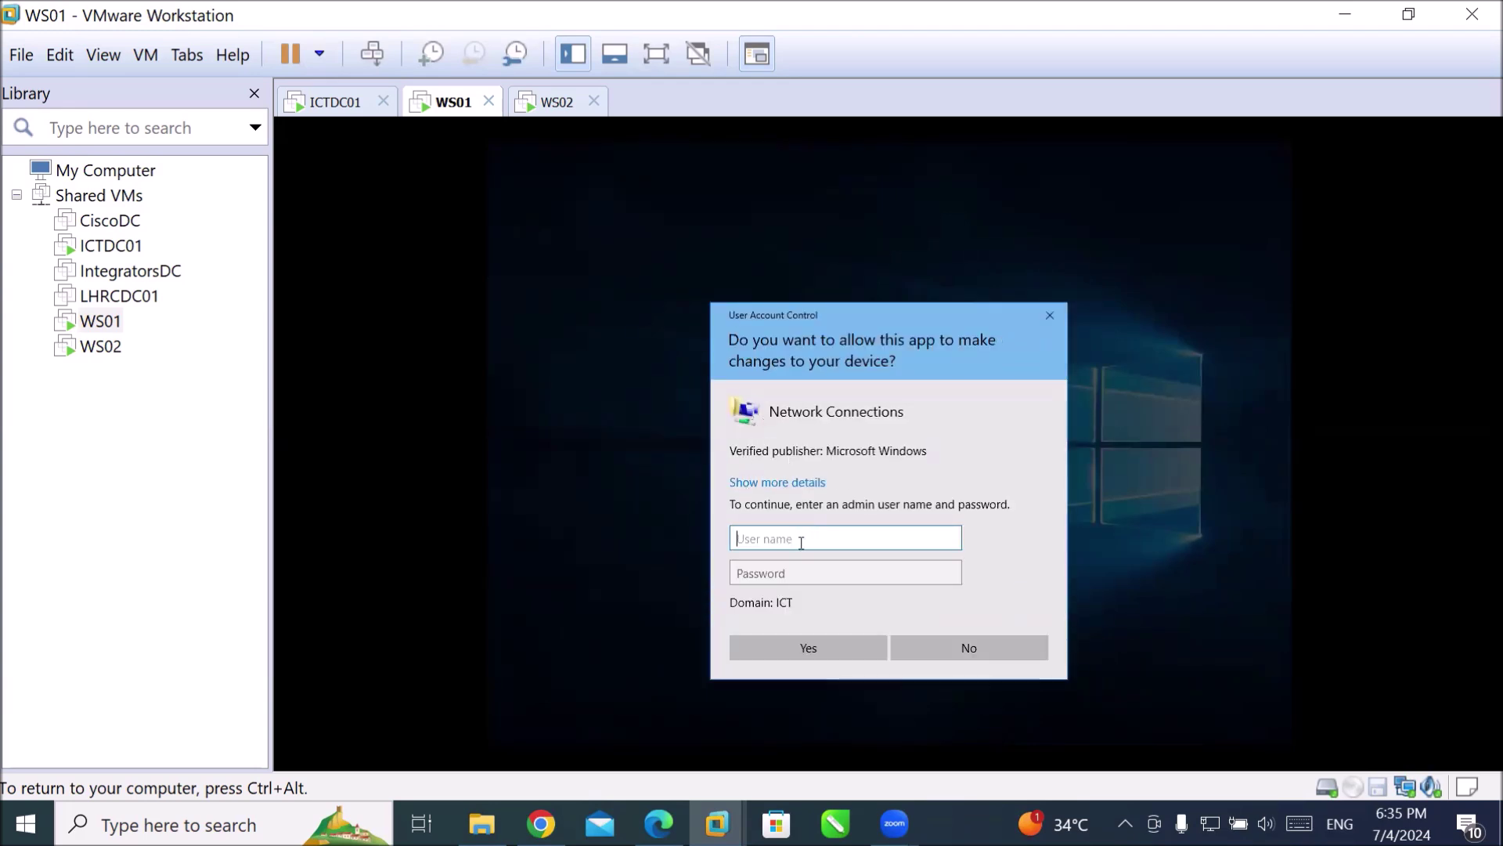
text(administrator)
key(Tab)
text(••••••)
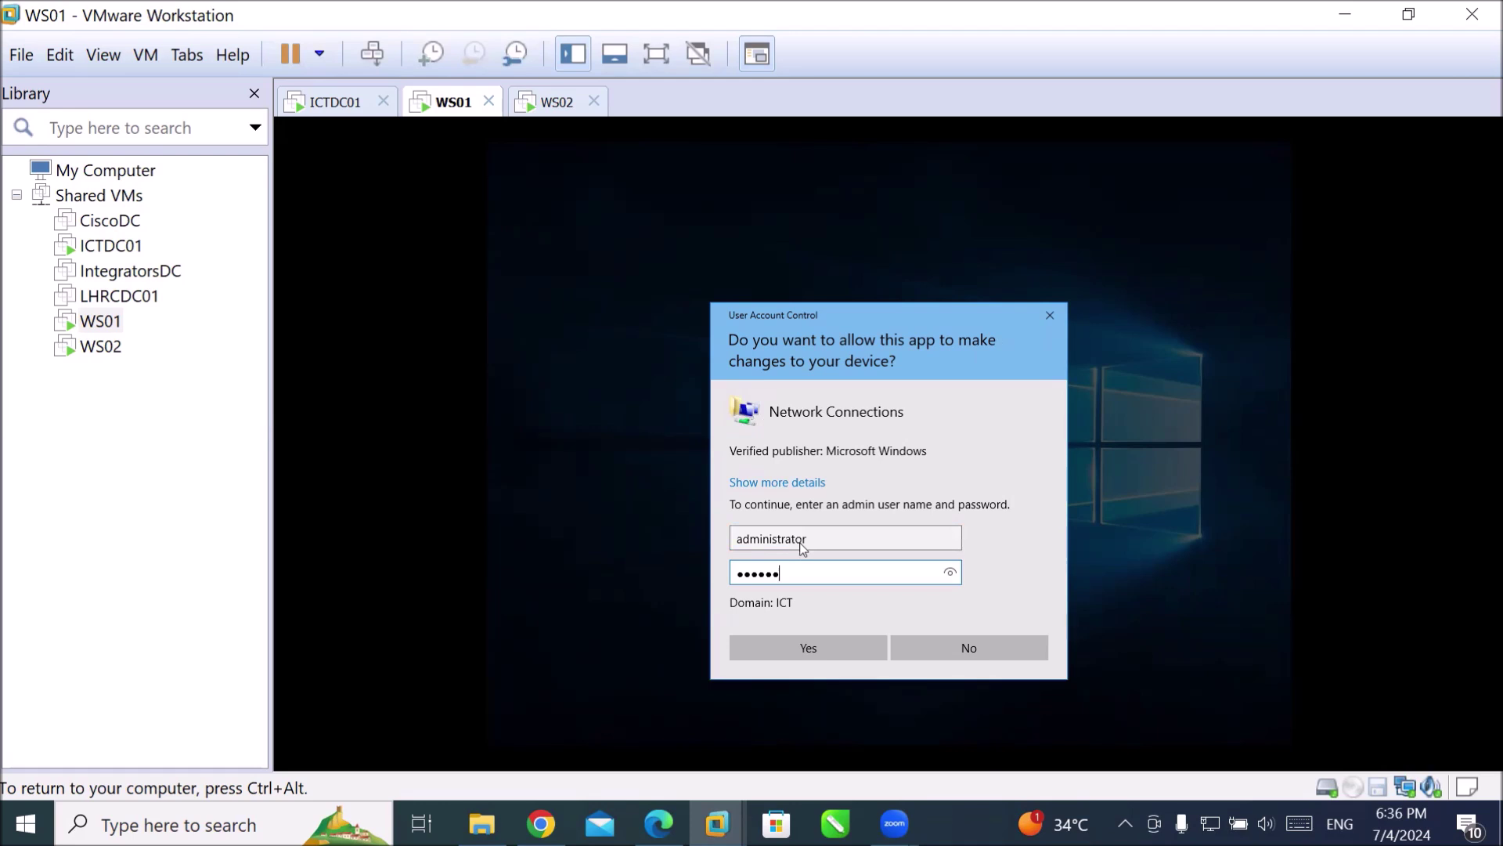
key(Return)
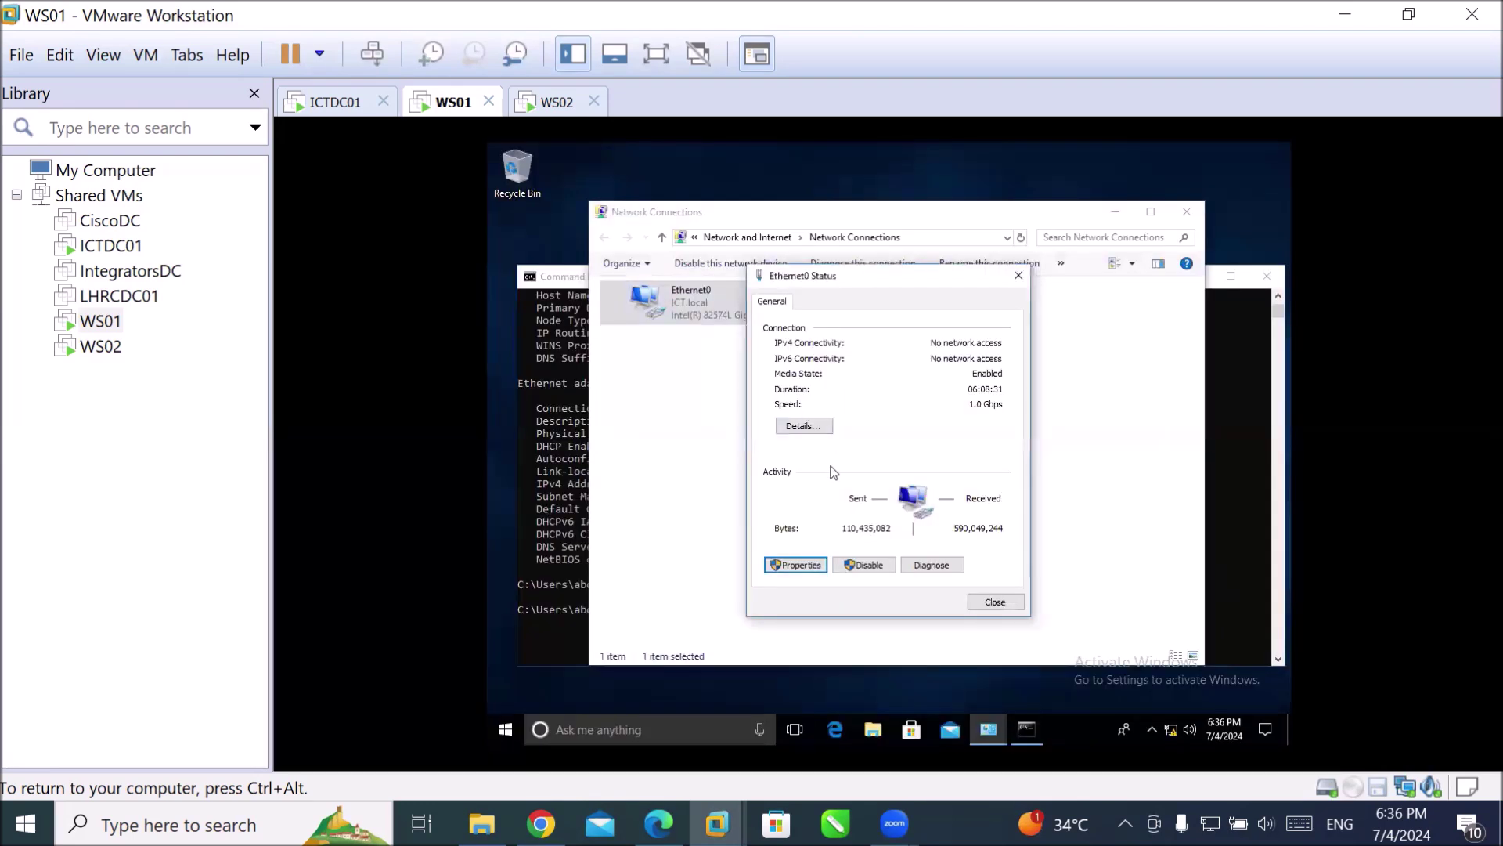
click(817, 564)
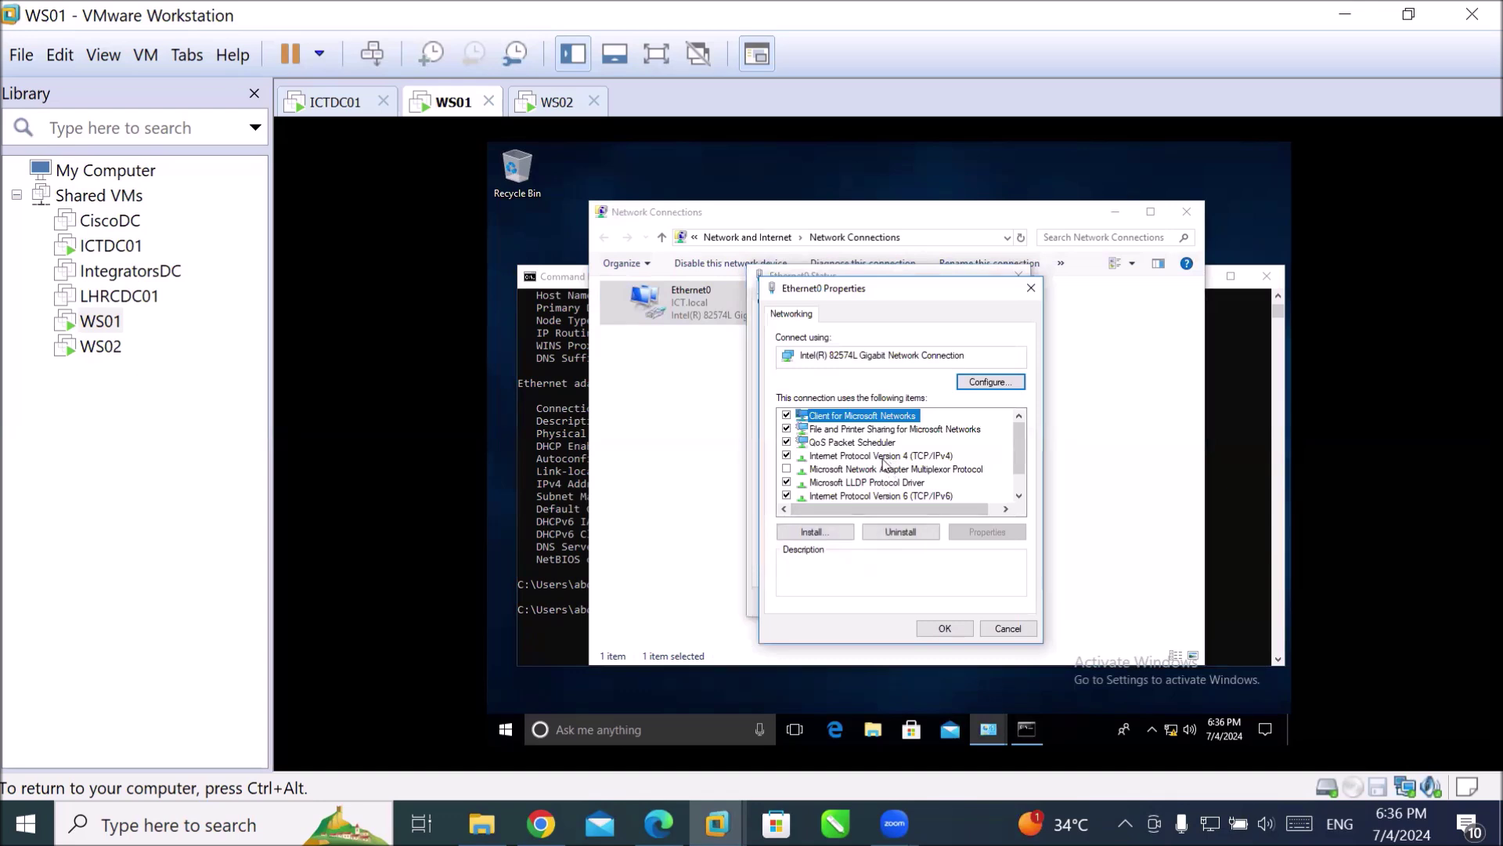
double_click(882, 458)
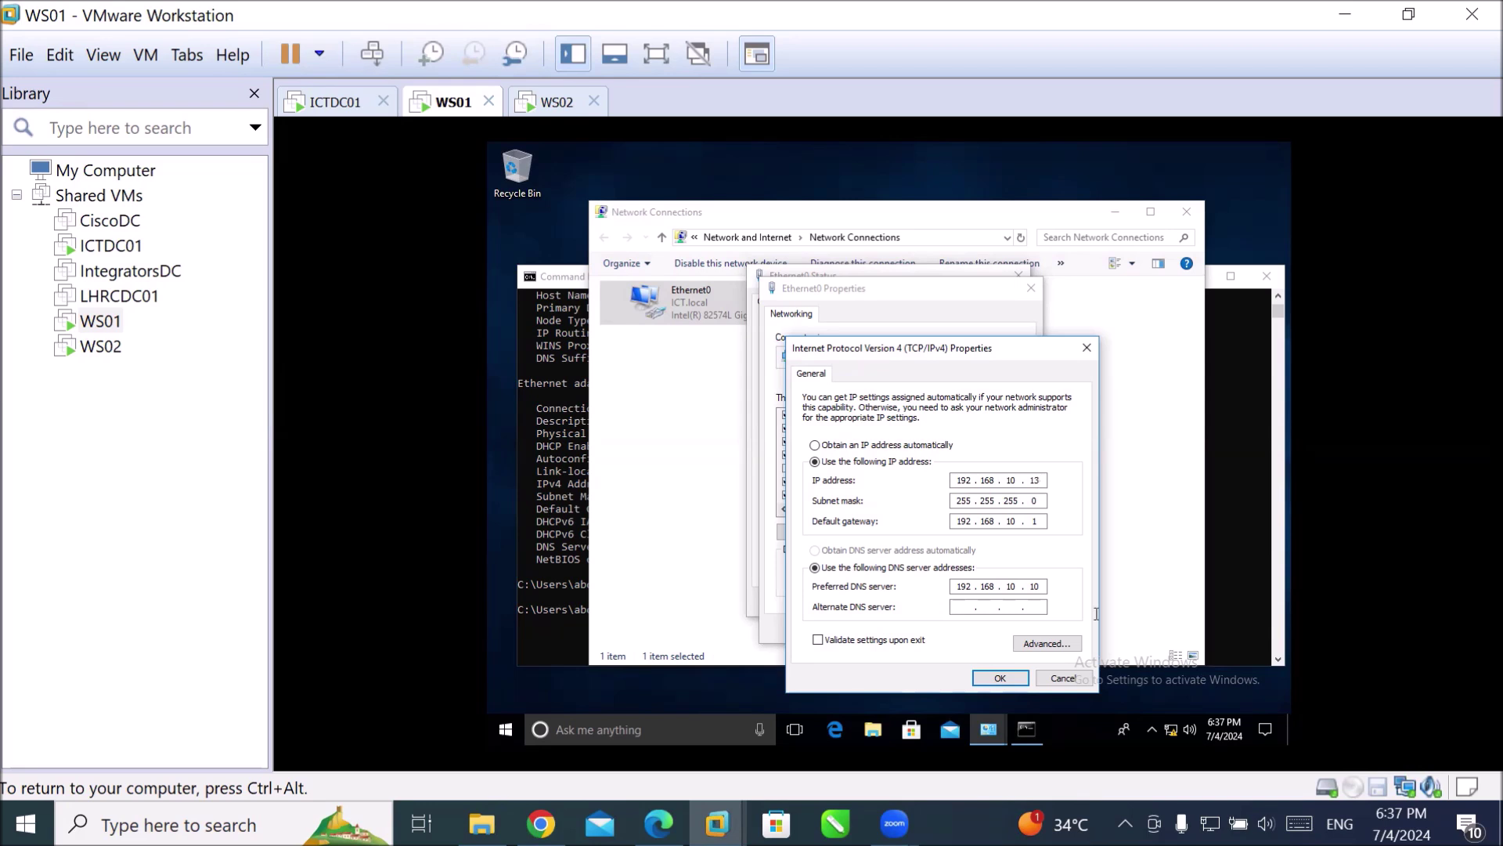
click(1062, 680)
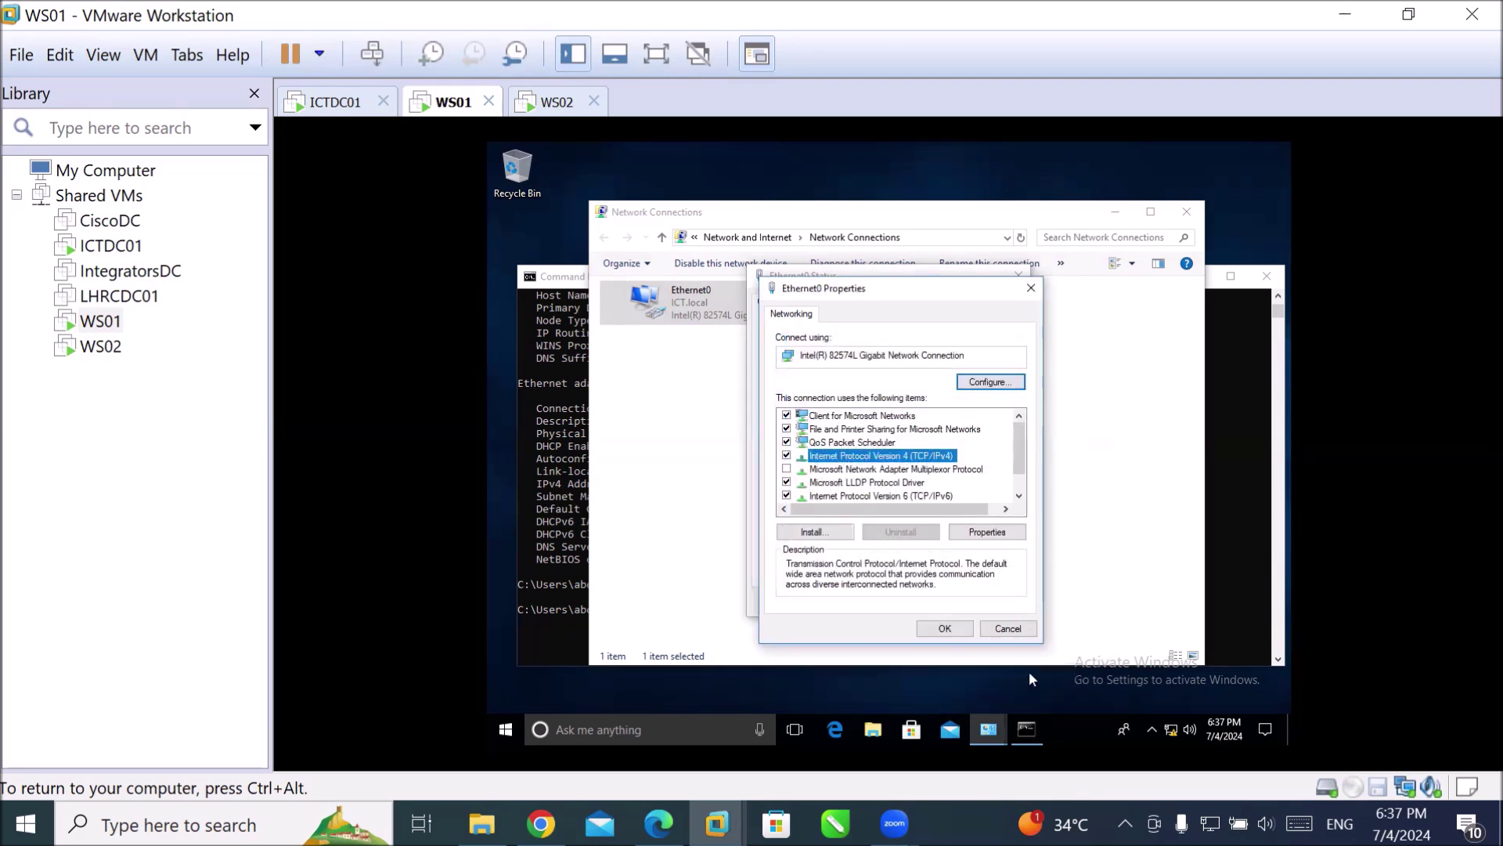
click(1008, 628)
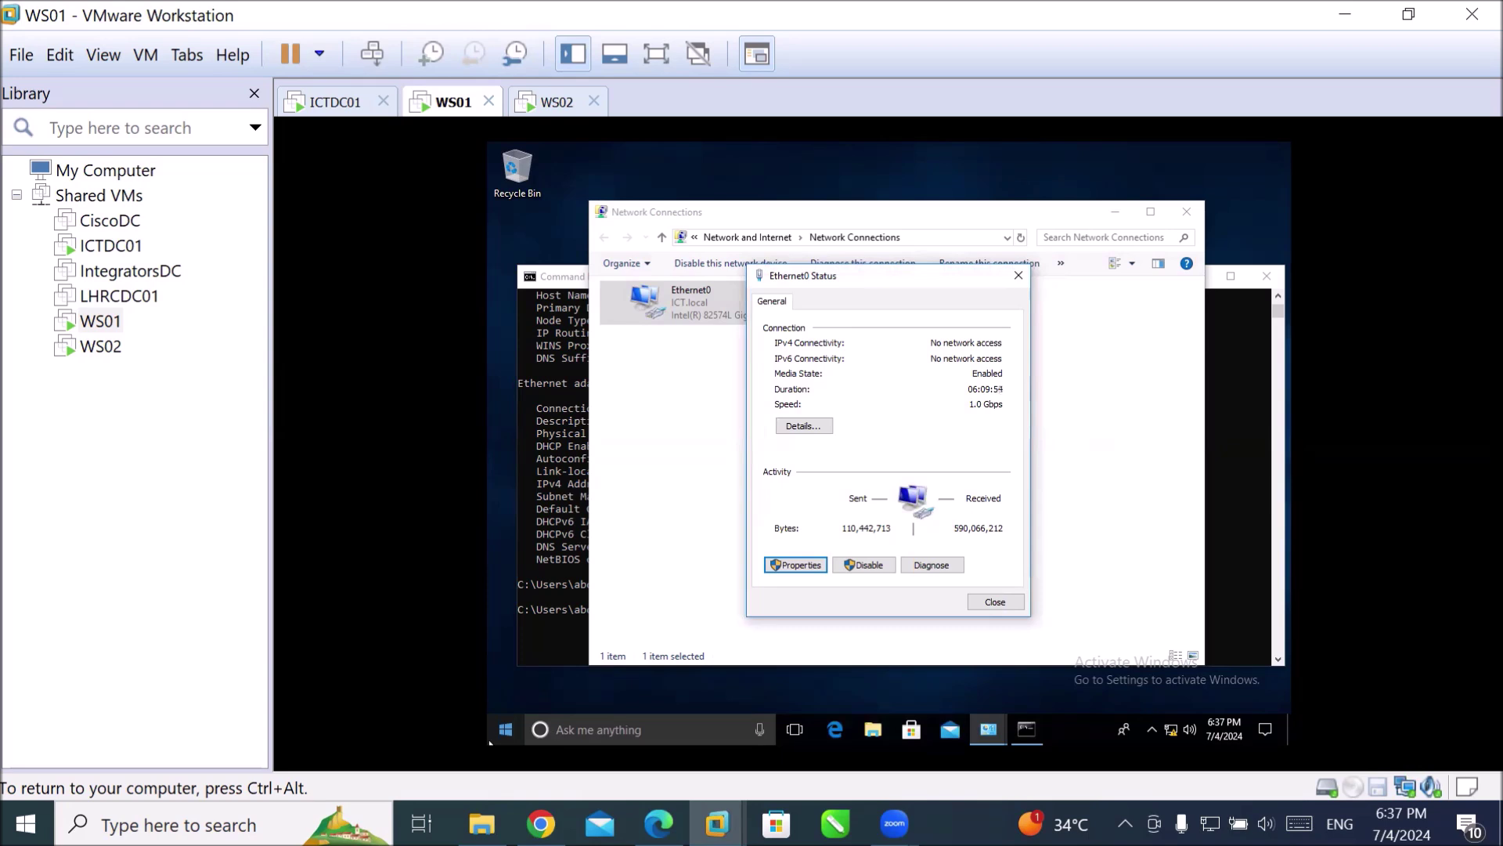
key(ctrl+alt)
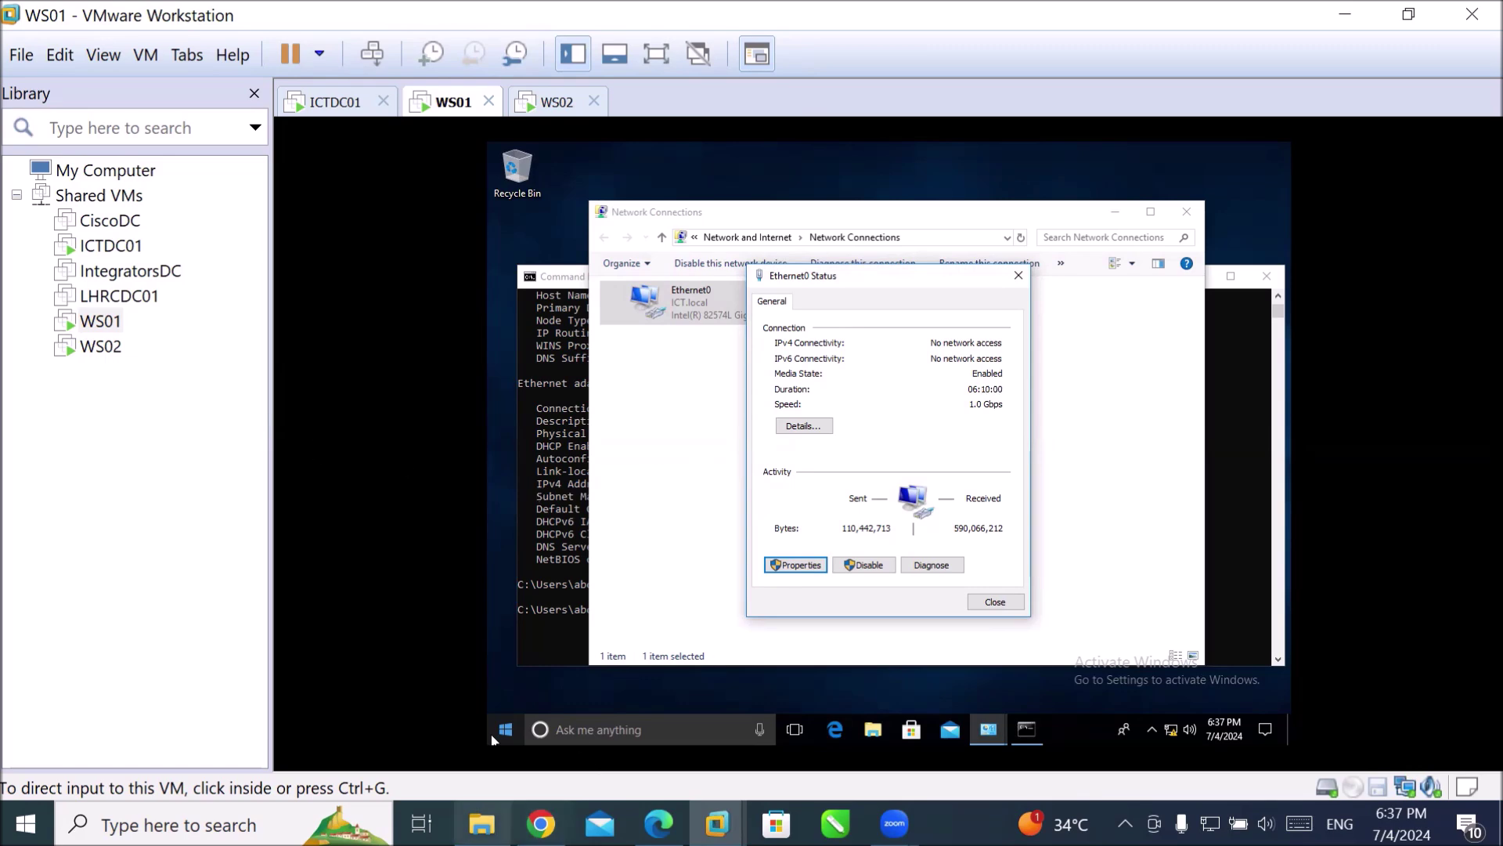
Switch to File Explorer and browse from D: through MCSE-Lessons into the 70-742 Lessons folder.
click(482, 823)
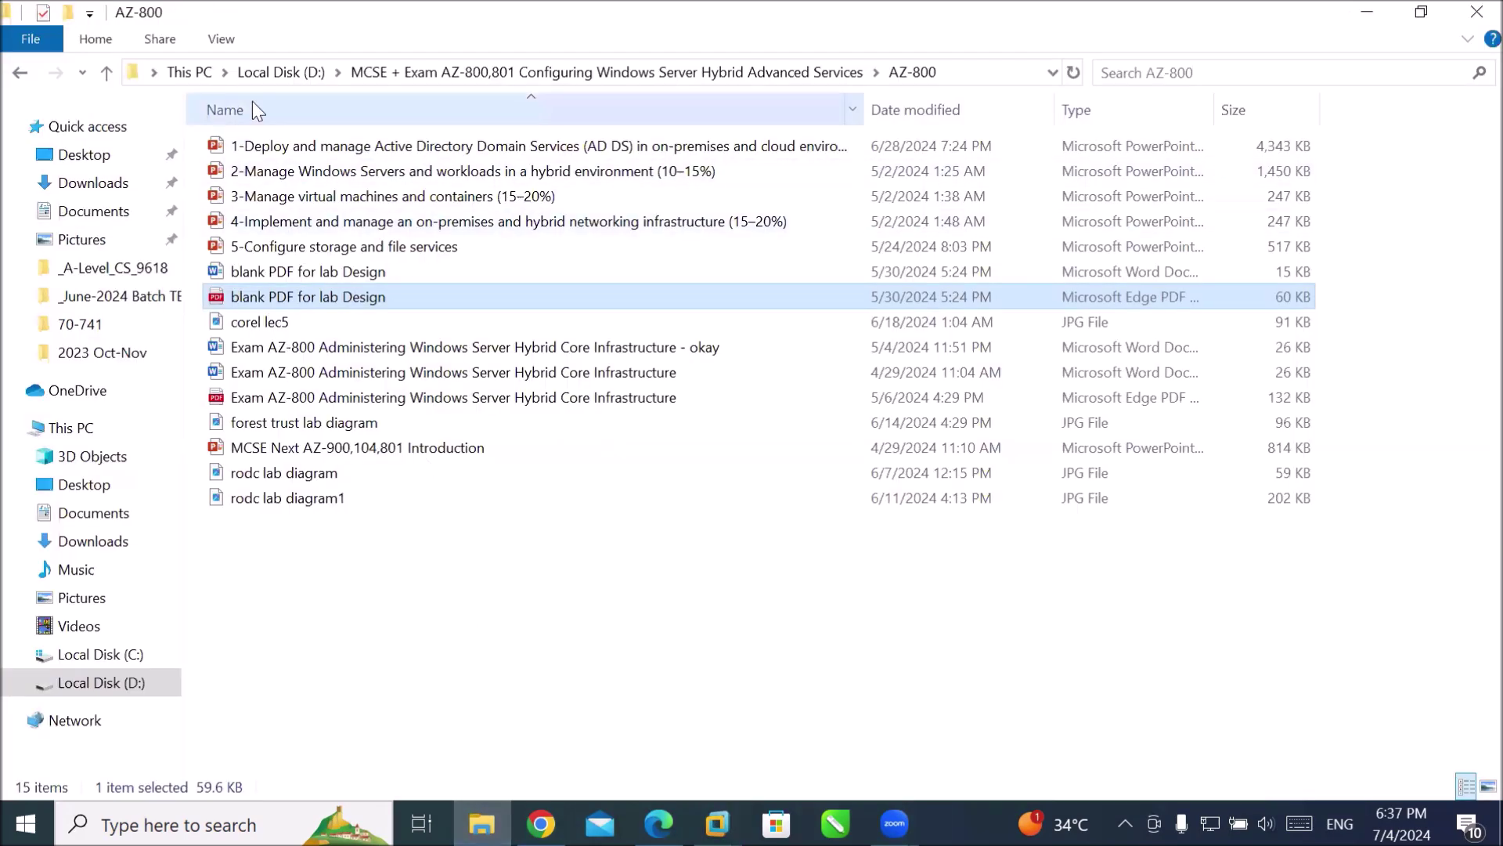
click(312, 78)
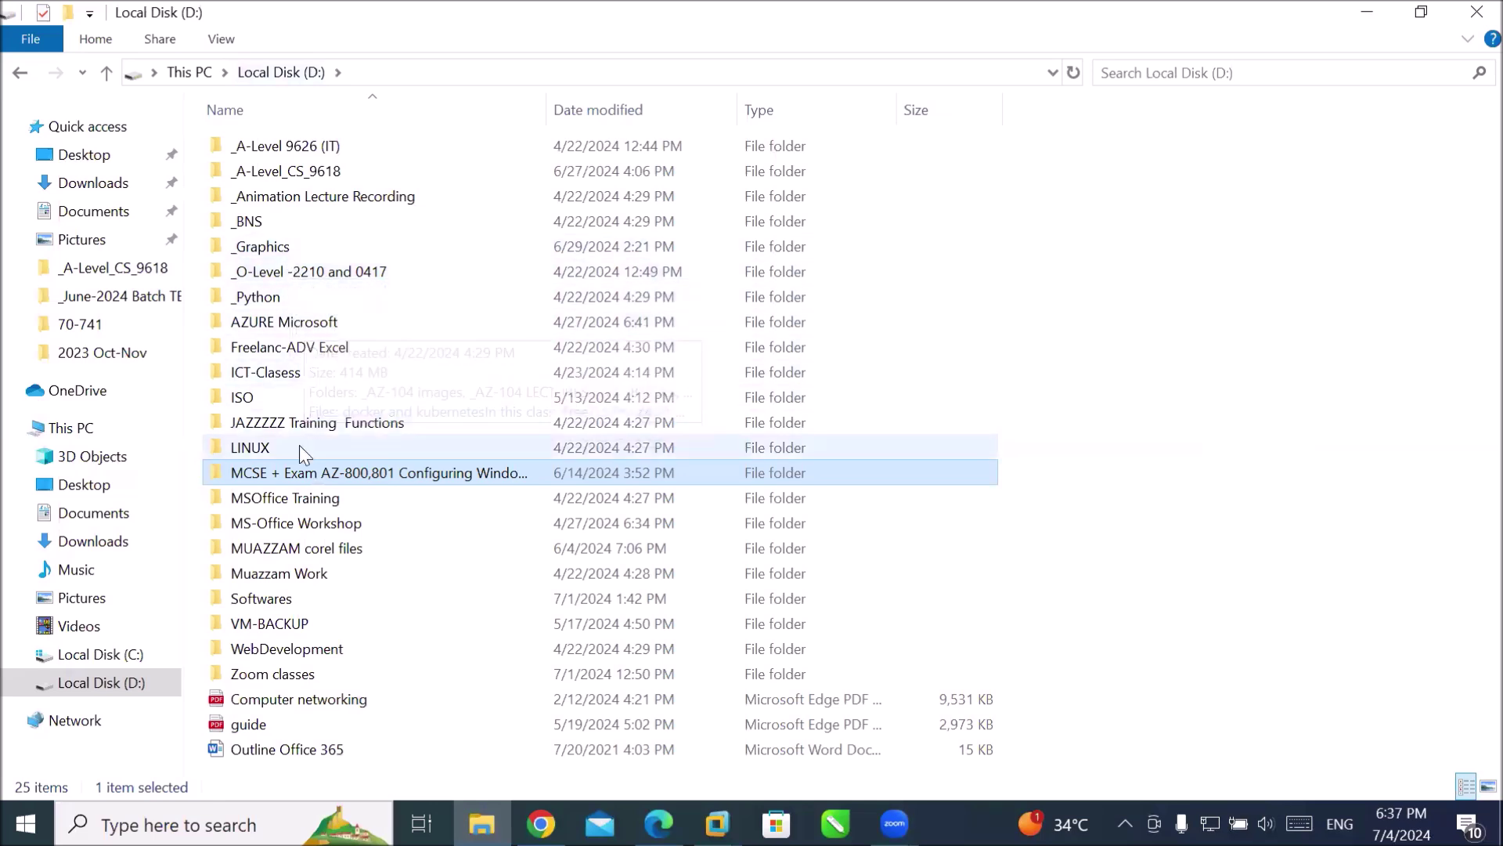
double_click(302, 470)
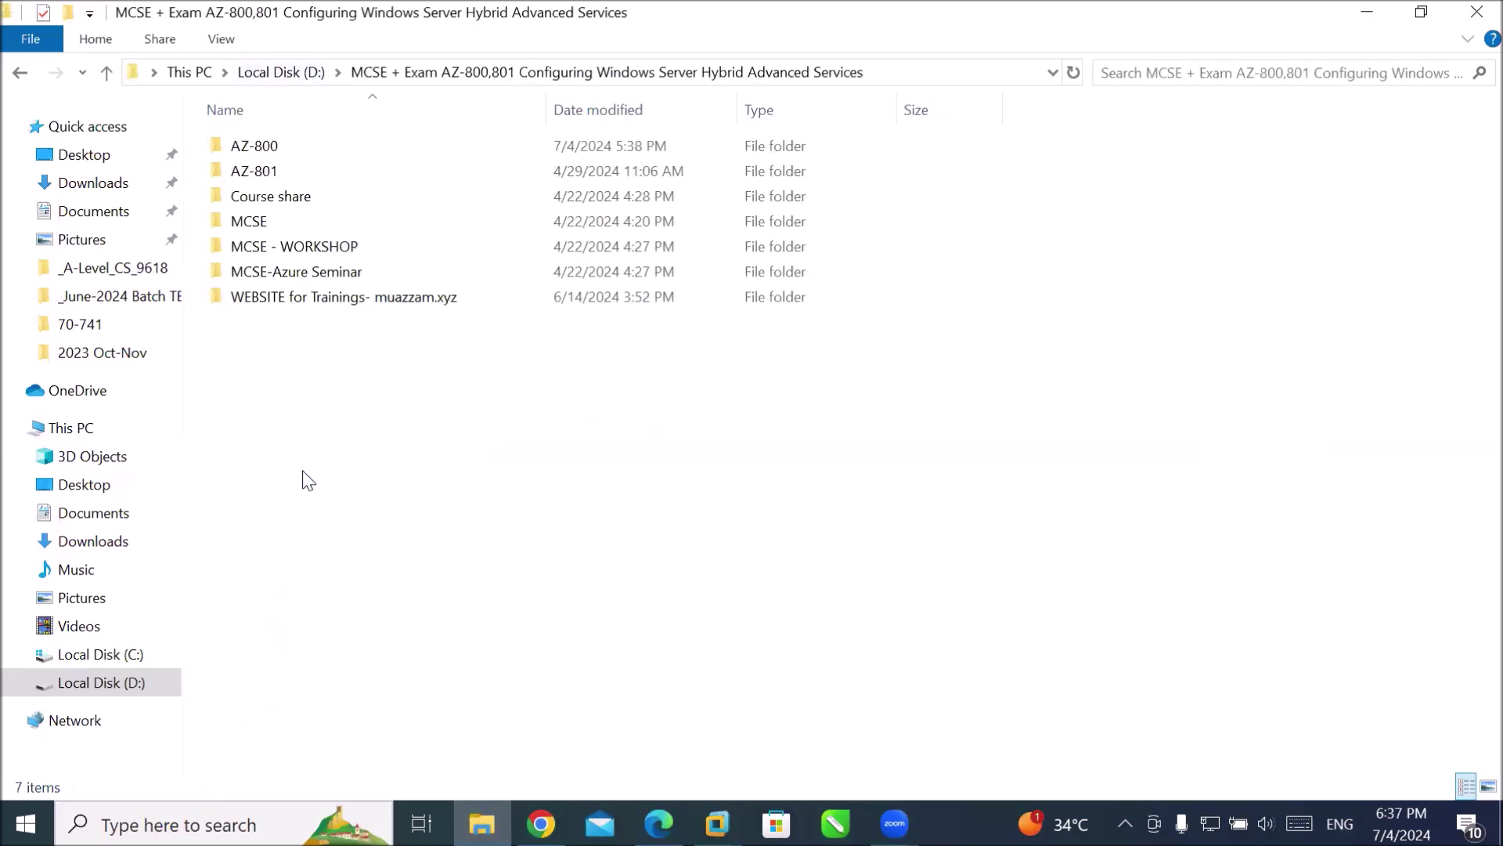
double_click(267, 223)
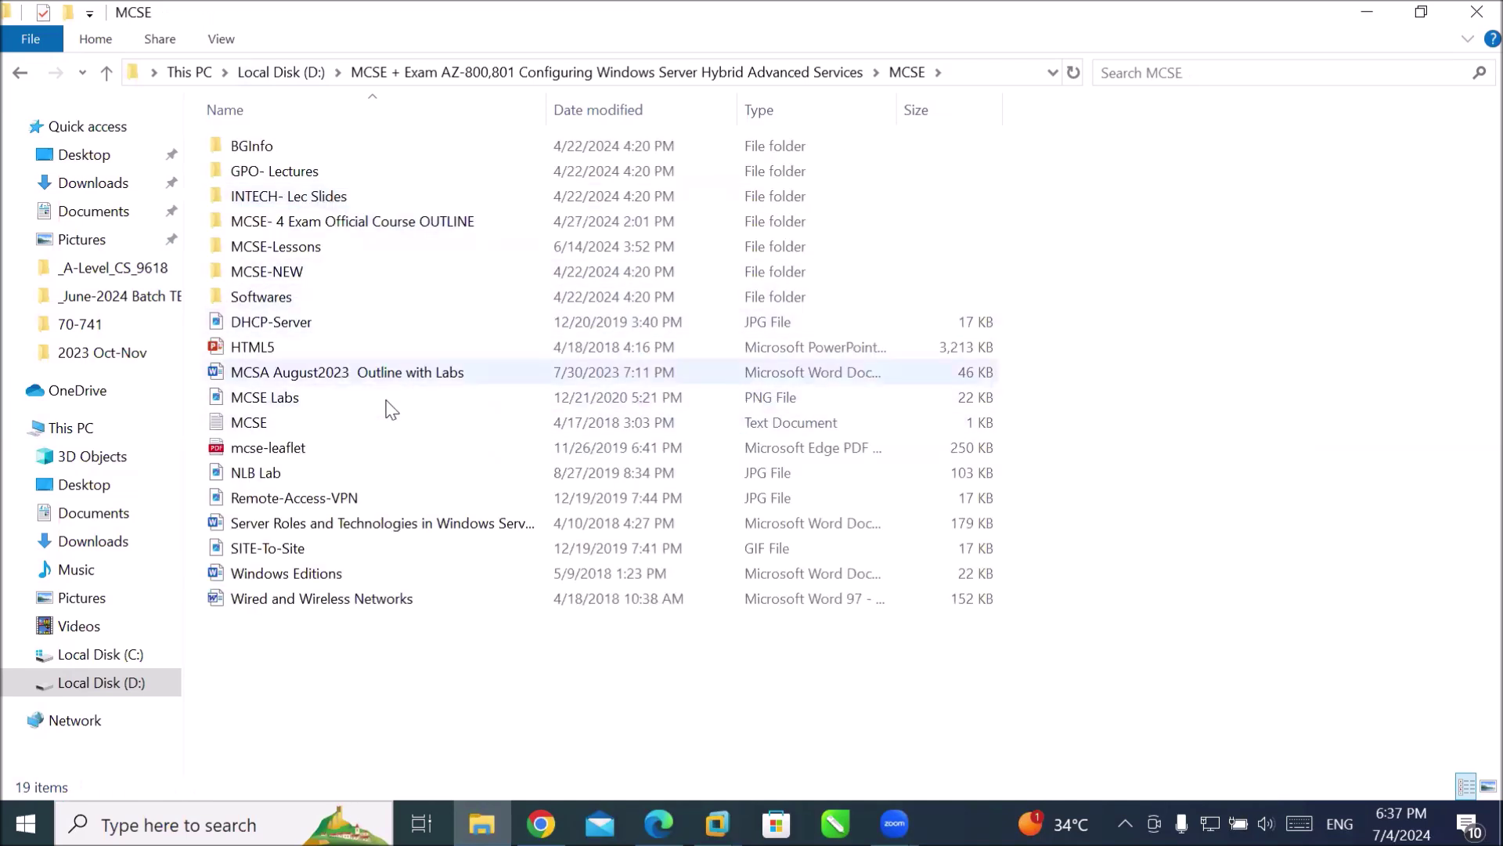
double_click(298, 247)
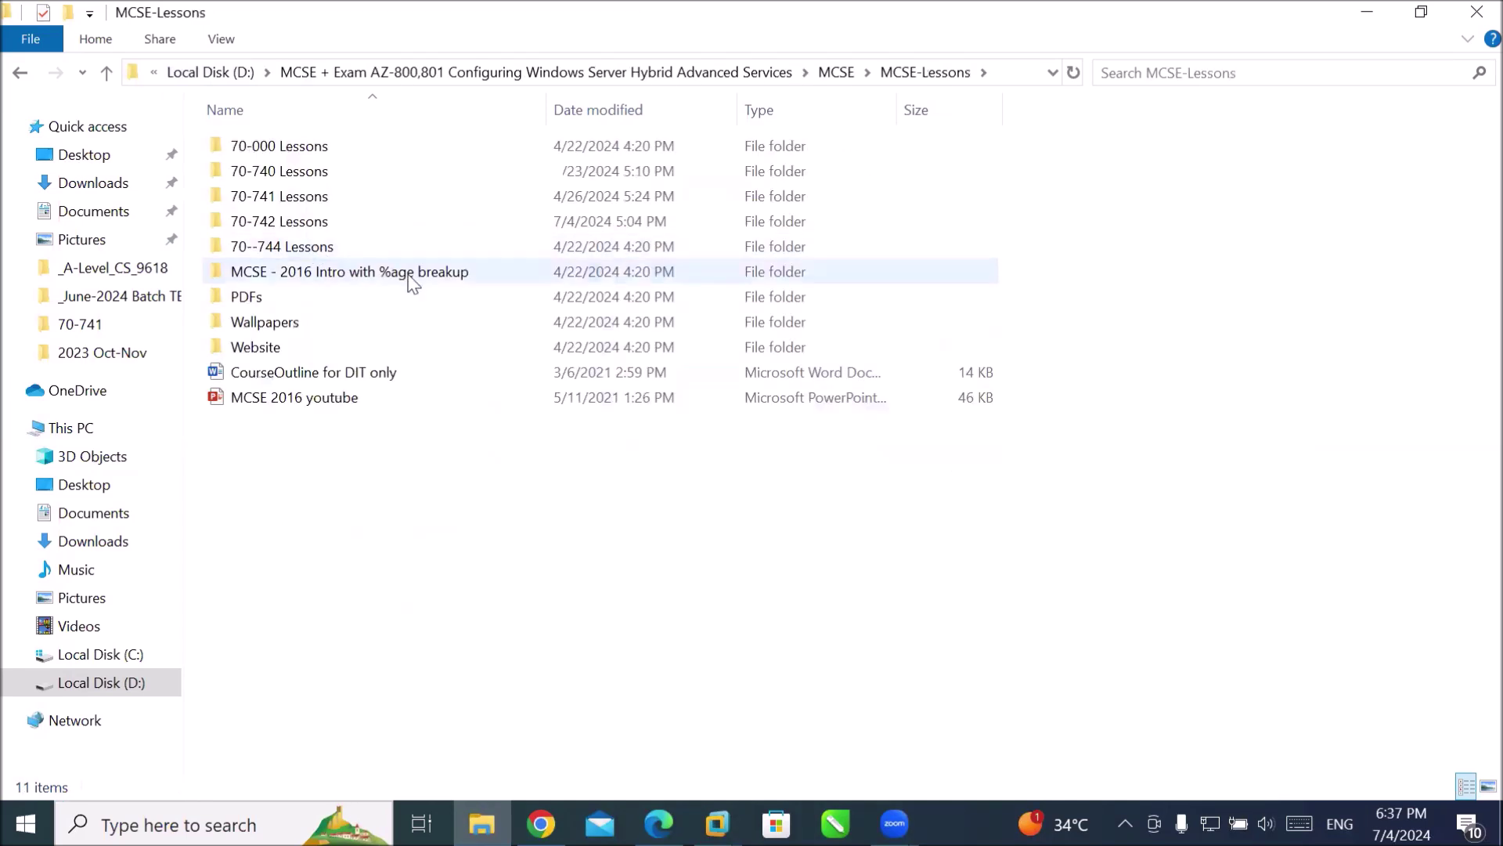
double_click(323, 223)
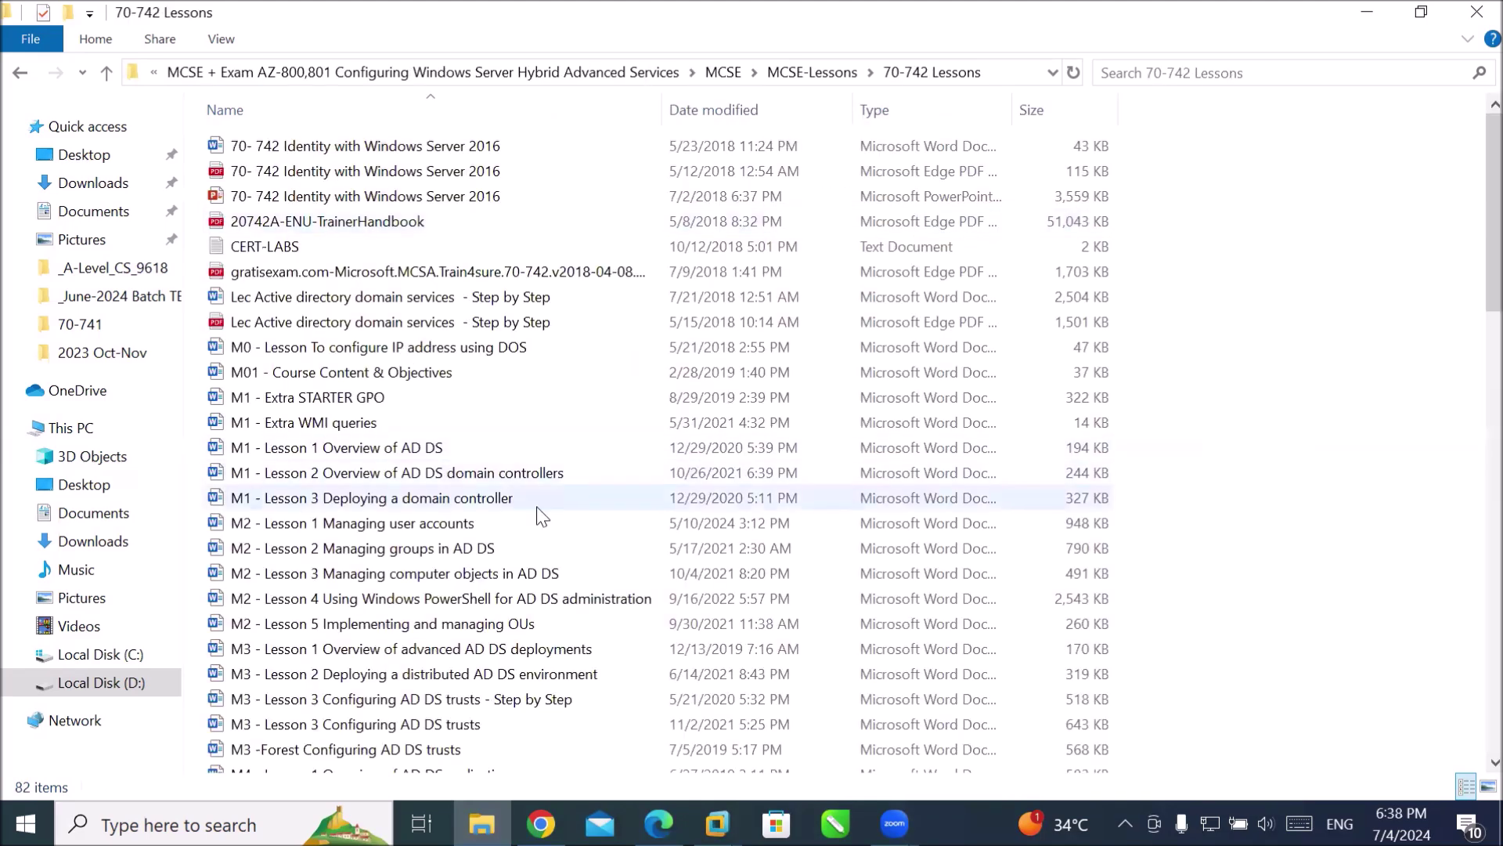
scroll(533, 509, down, 4)
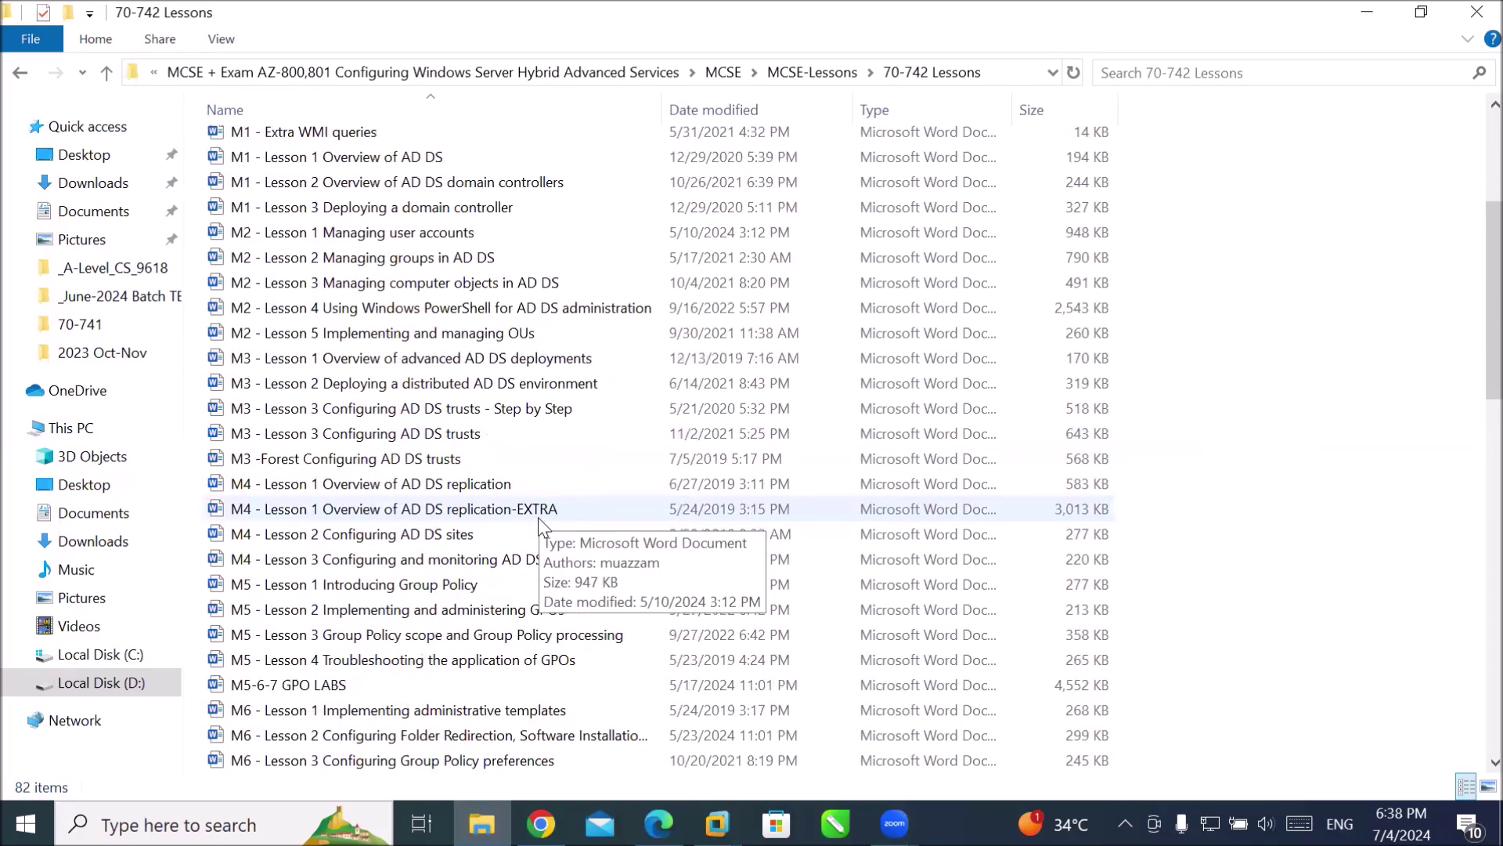
scroll(541, 525, down, 2)
scroll(540, 526, up, 2)
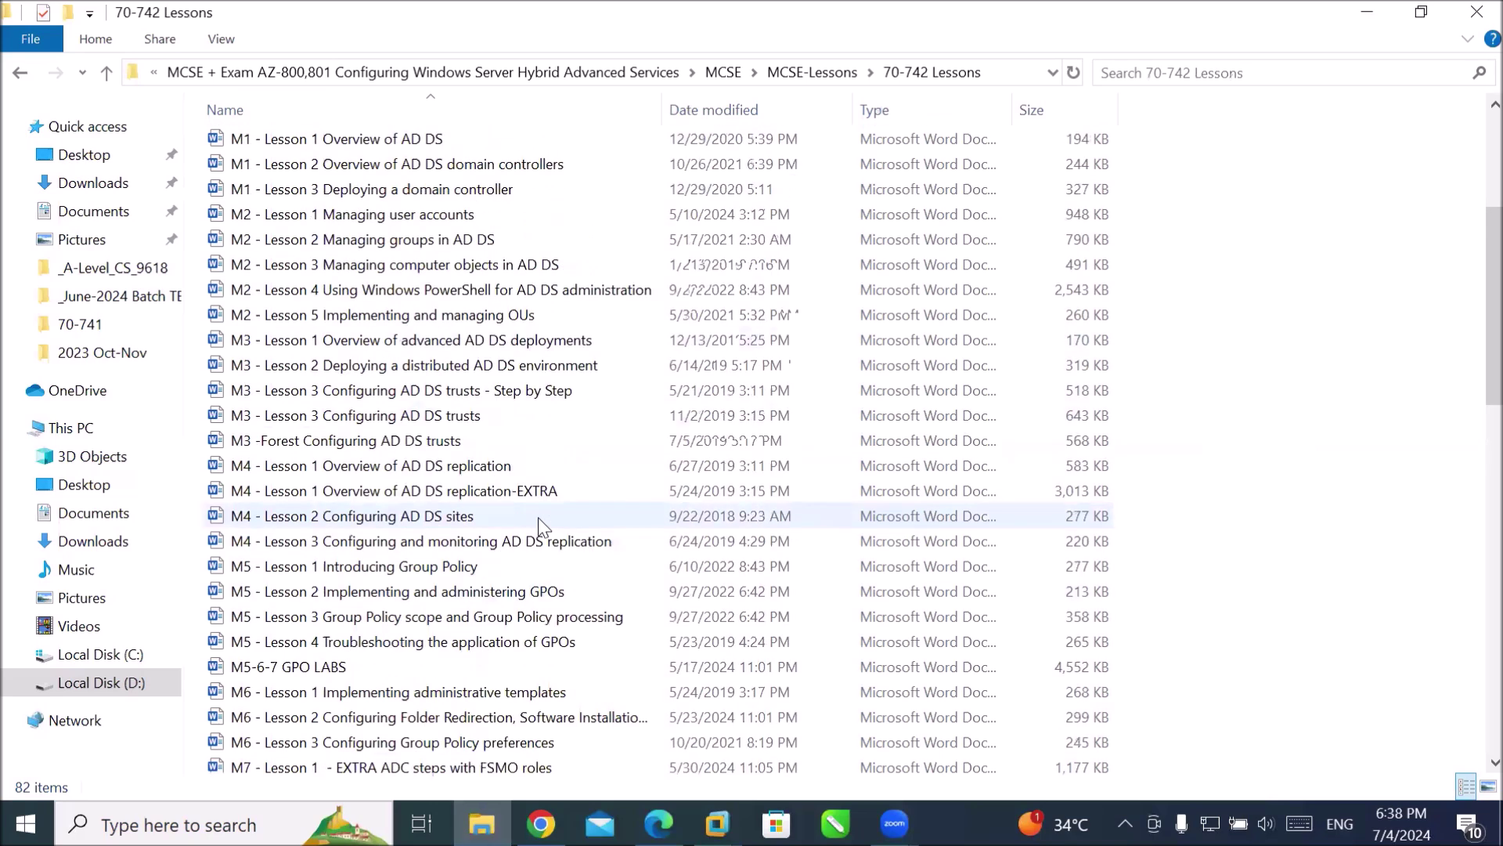
Go back to the 70-741 Lessons folder and open the M2 - Lesson 1 DHCP server role document.
click(253, 72)
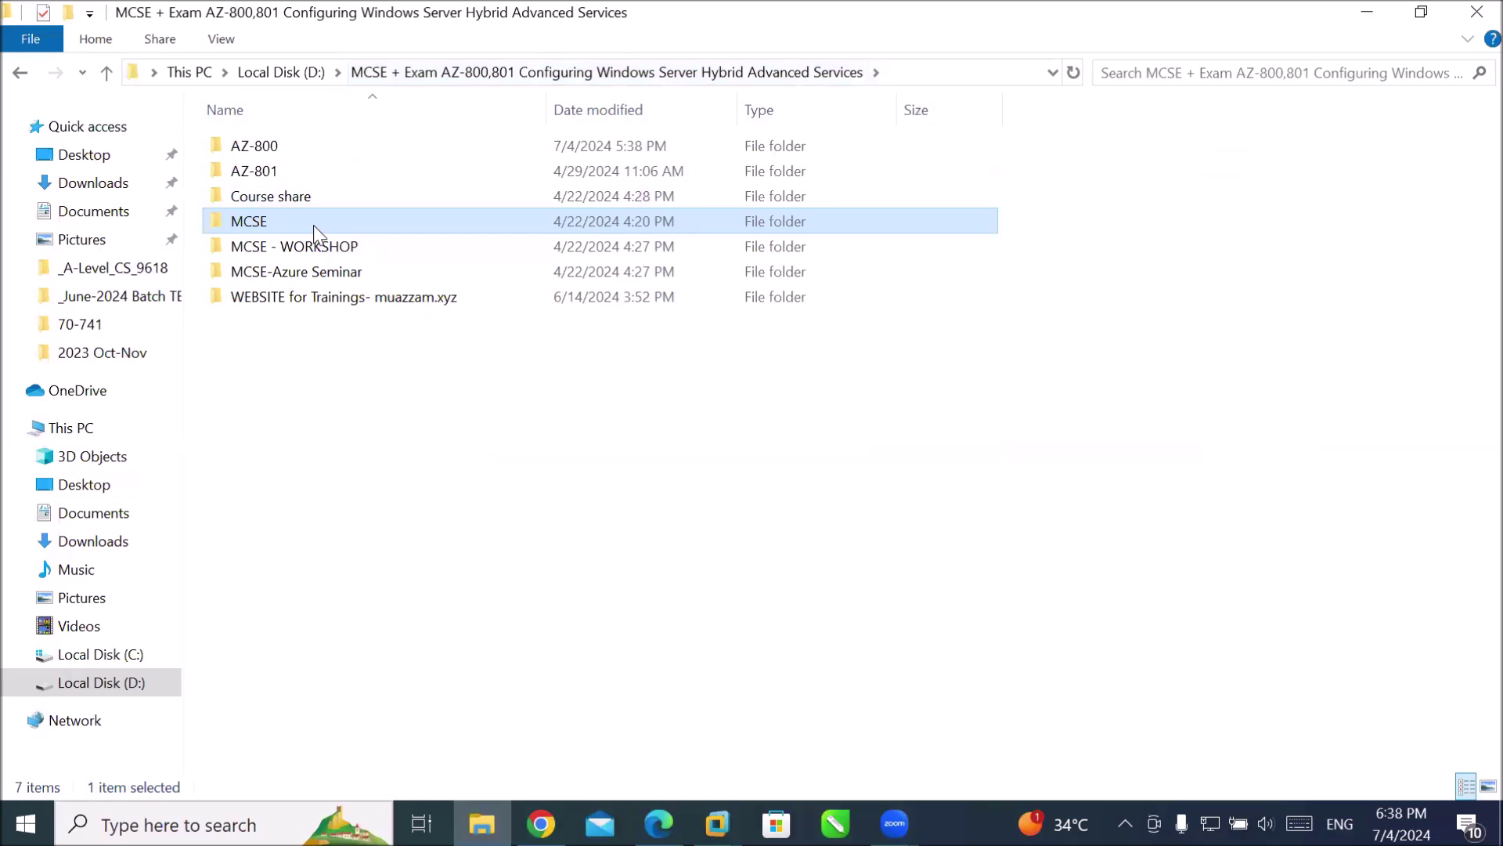
double_click(313, 224)
double_click(395, 248)
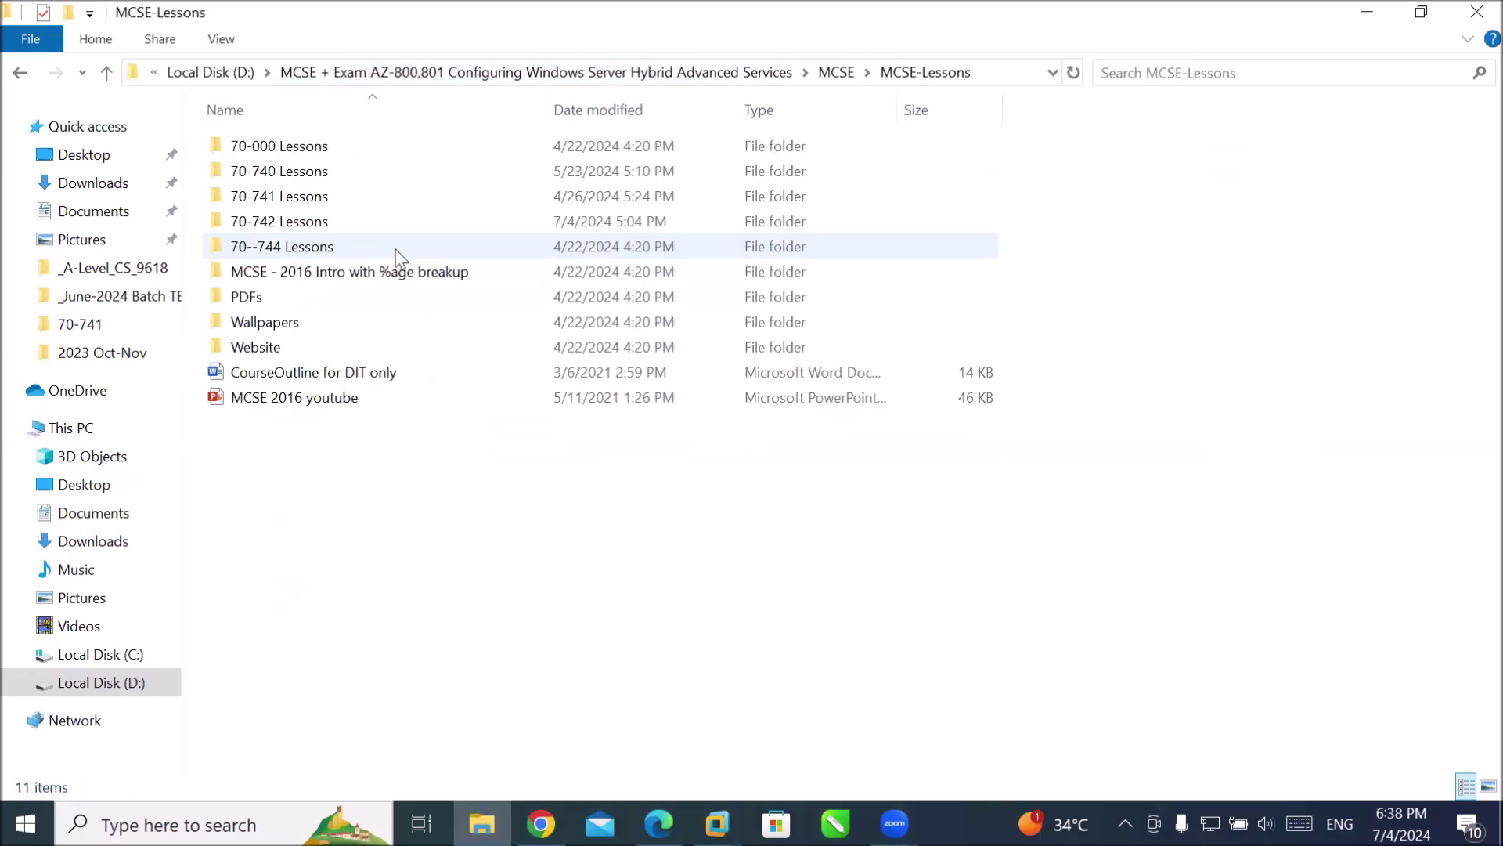
double_click(314, 202)
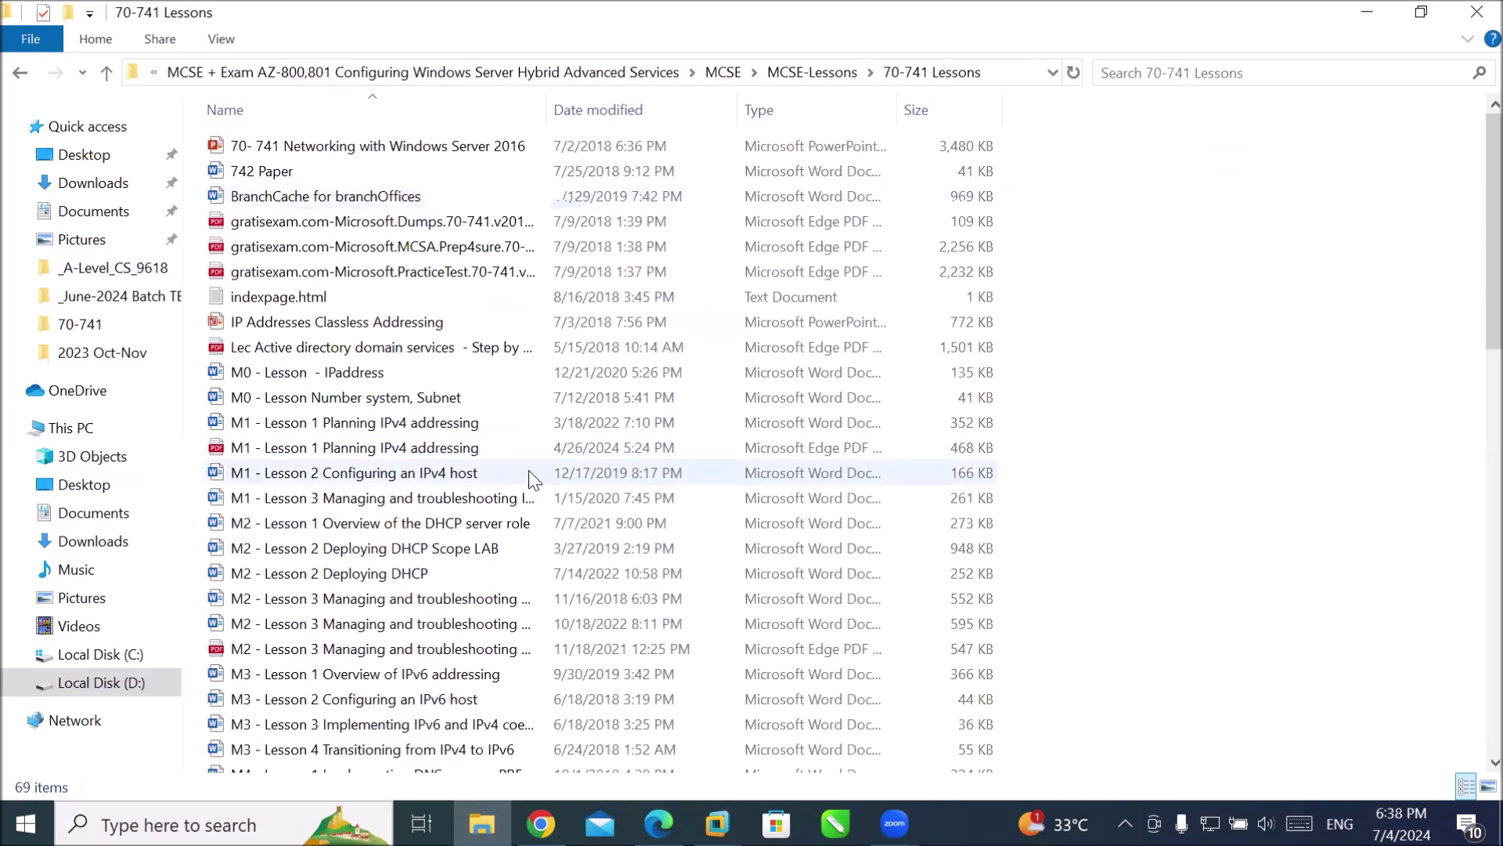
double_click(372, 528)
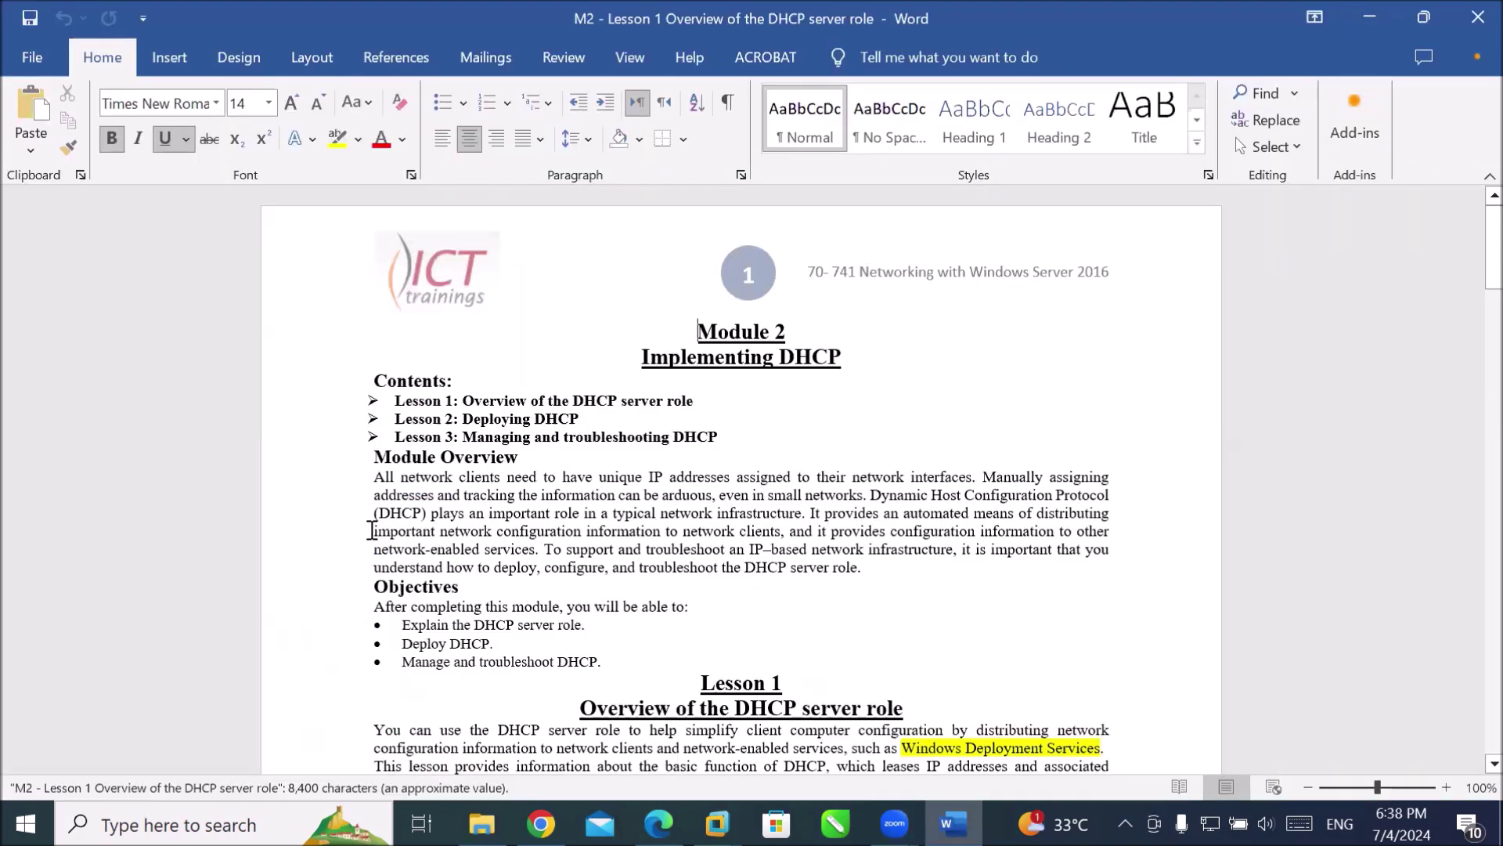
click(1447, 786)
click(1447, 787)
click(1447, 787)
click(1447, 787)
click(1447, 787)
click(1447, 787)
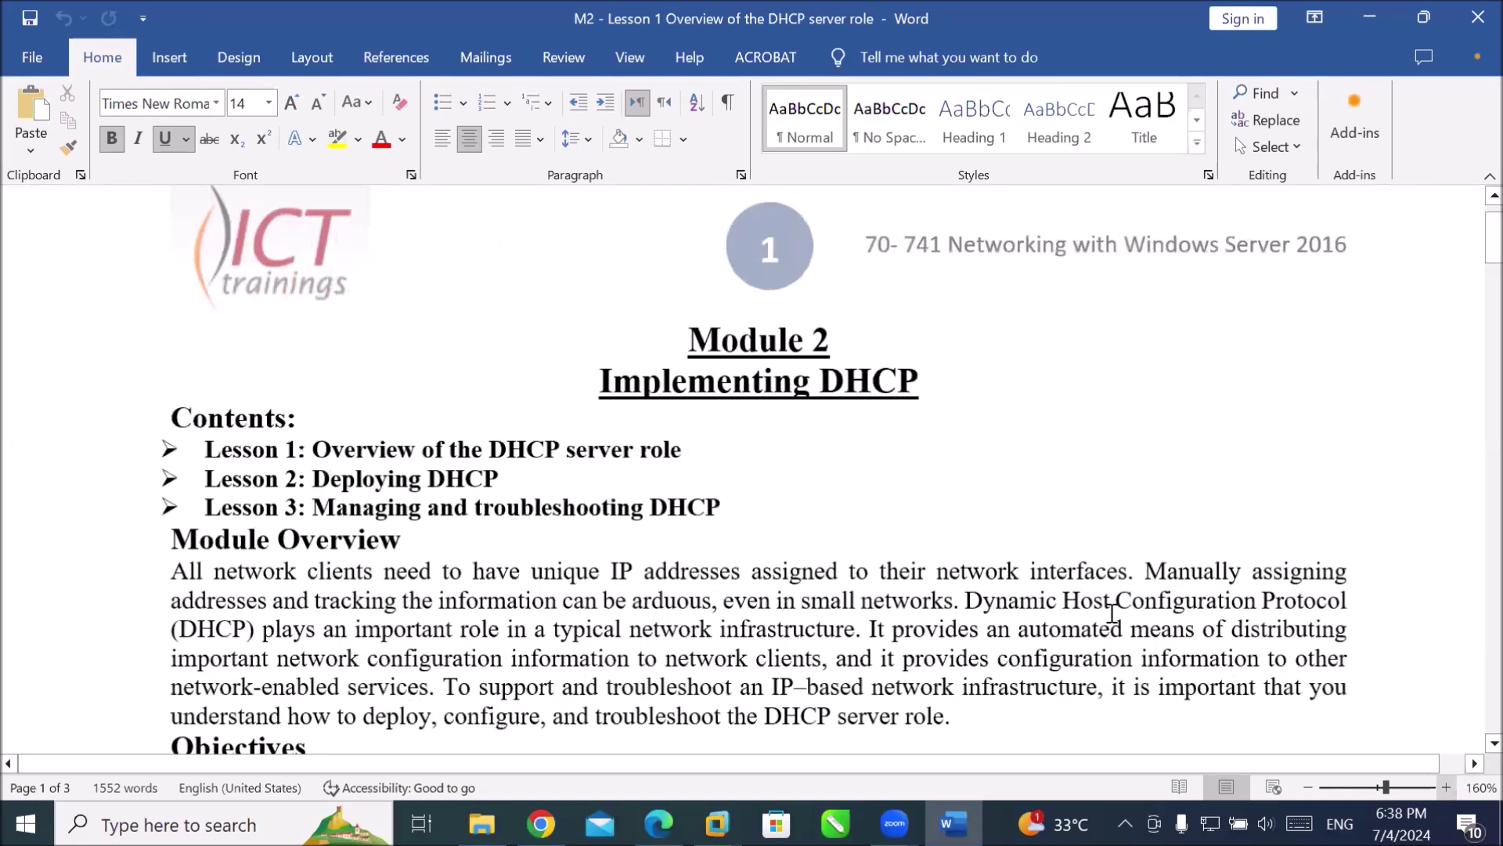
scroll(724, 391, down, 8)
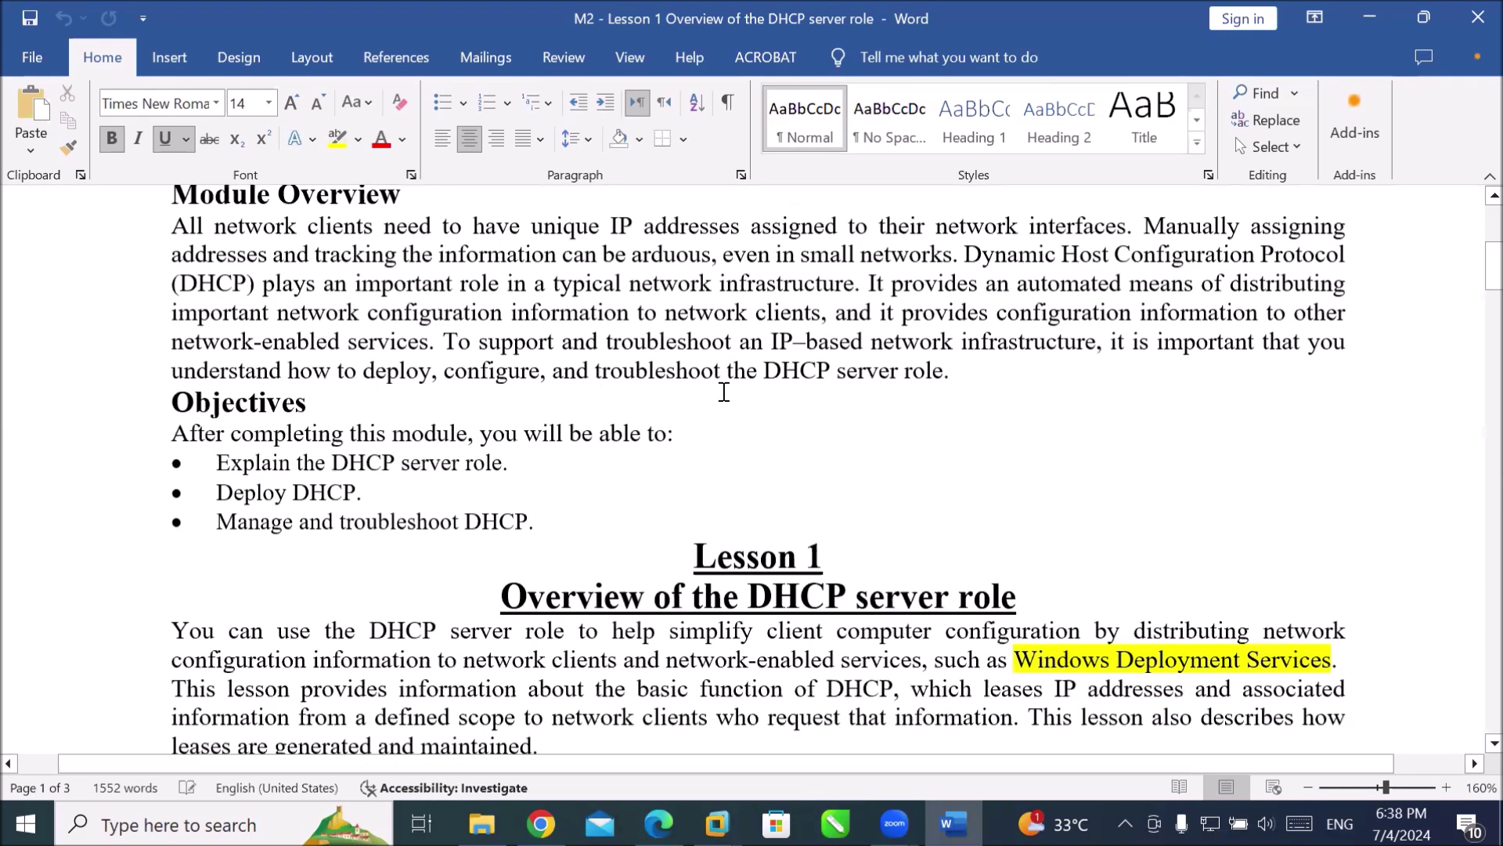
scroll(723, 392, down, 5)
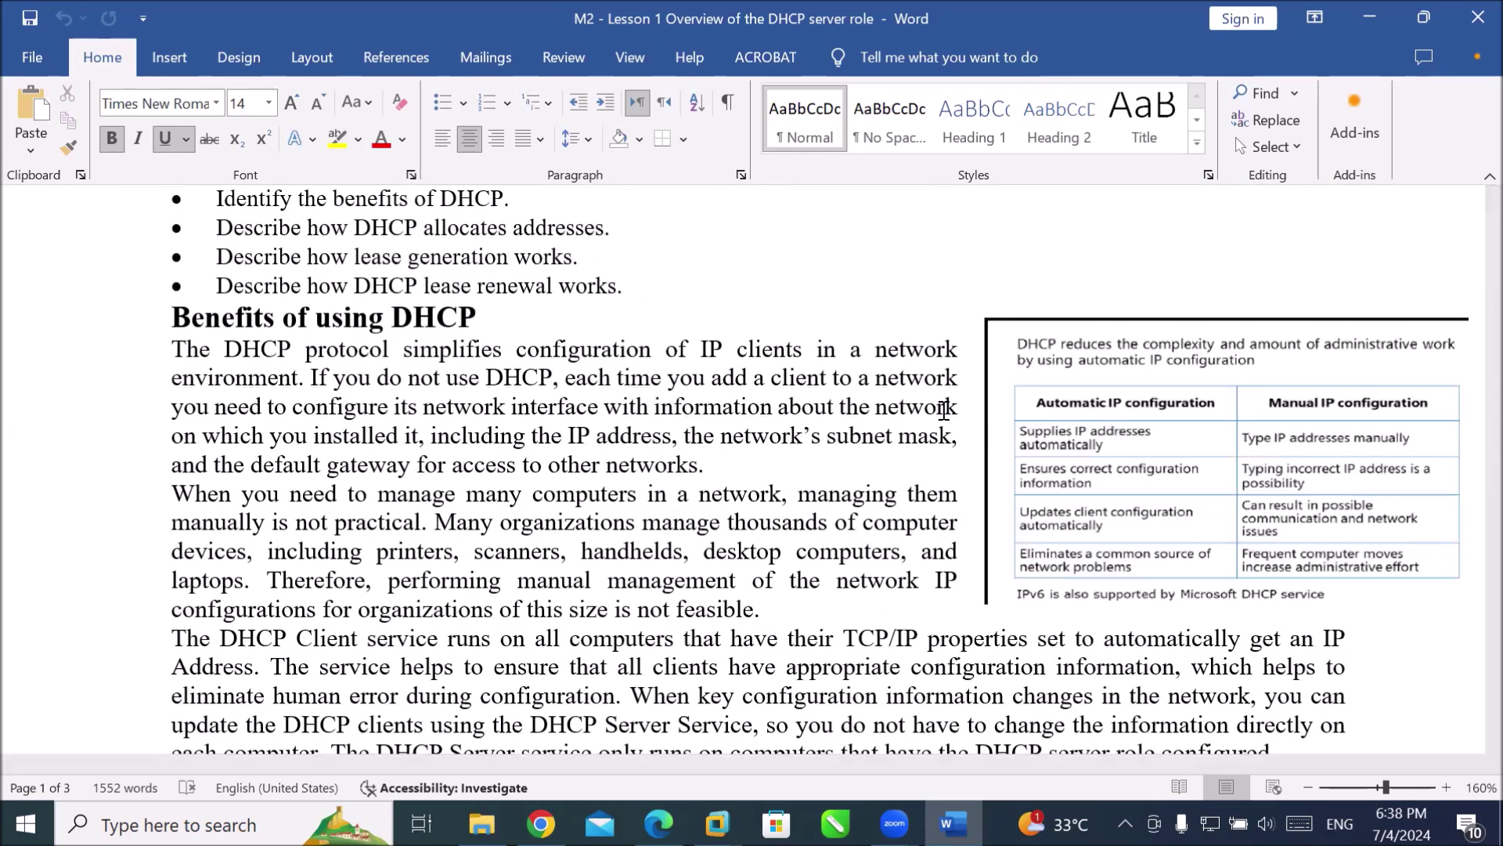
scroll(944, 410, down, 13)
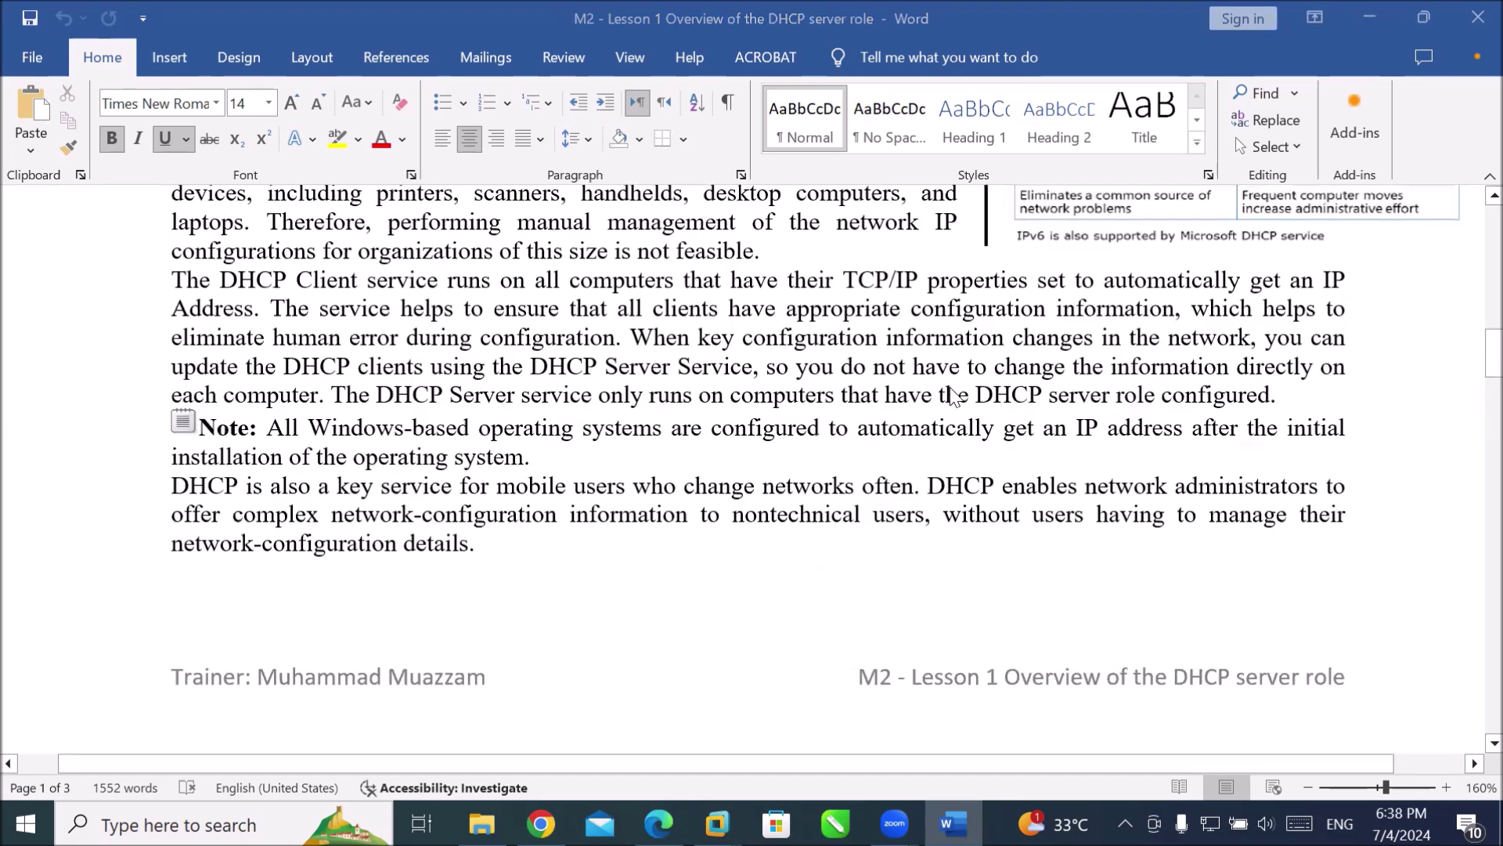
scroll(946, 380, down, 4)
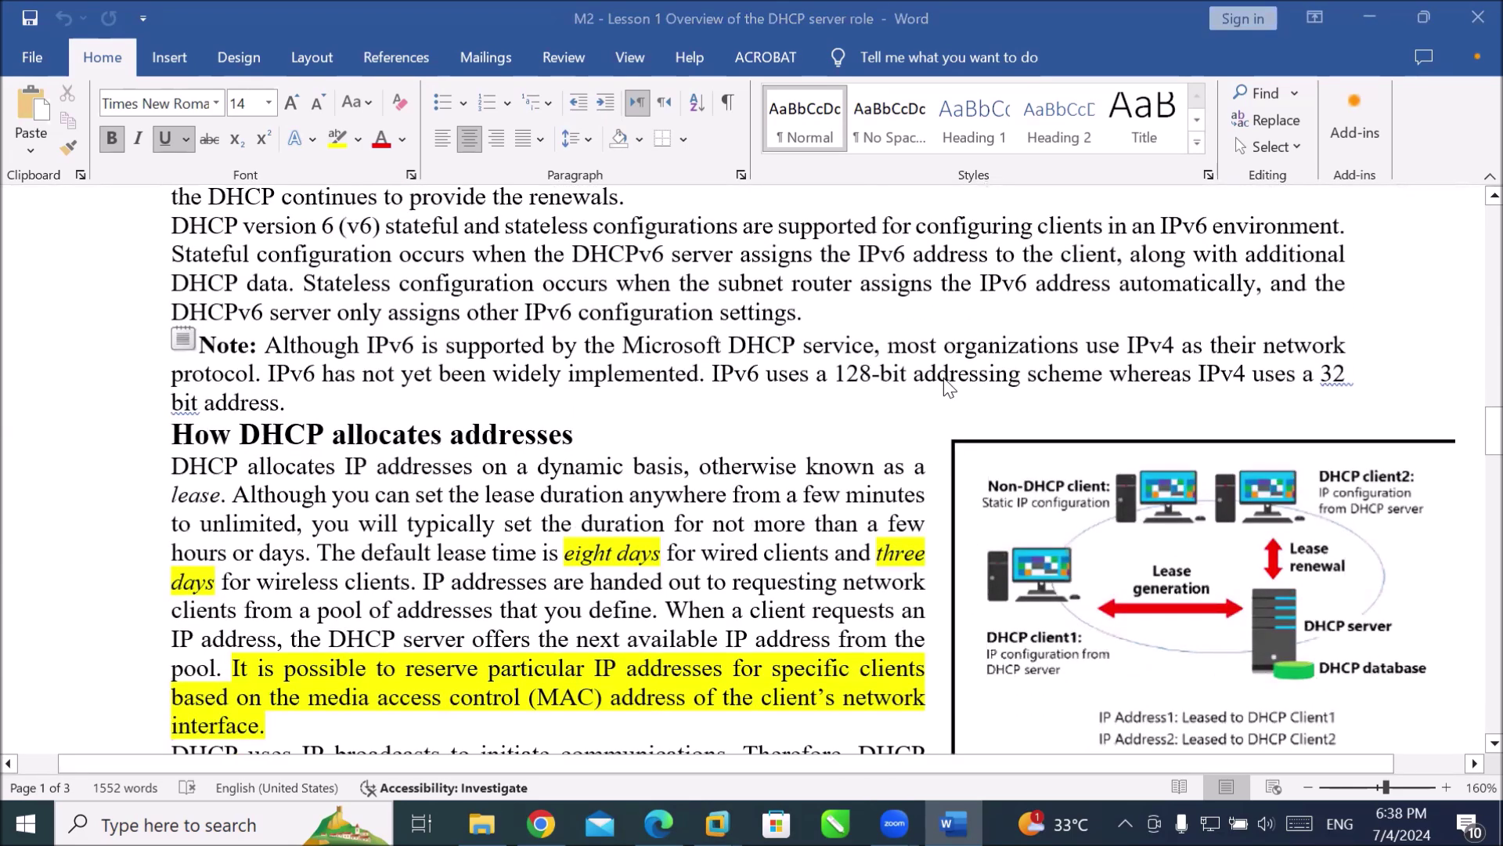
scroll(949, 385, down, 2)
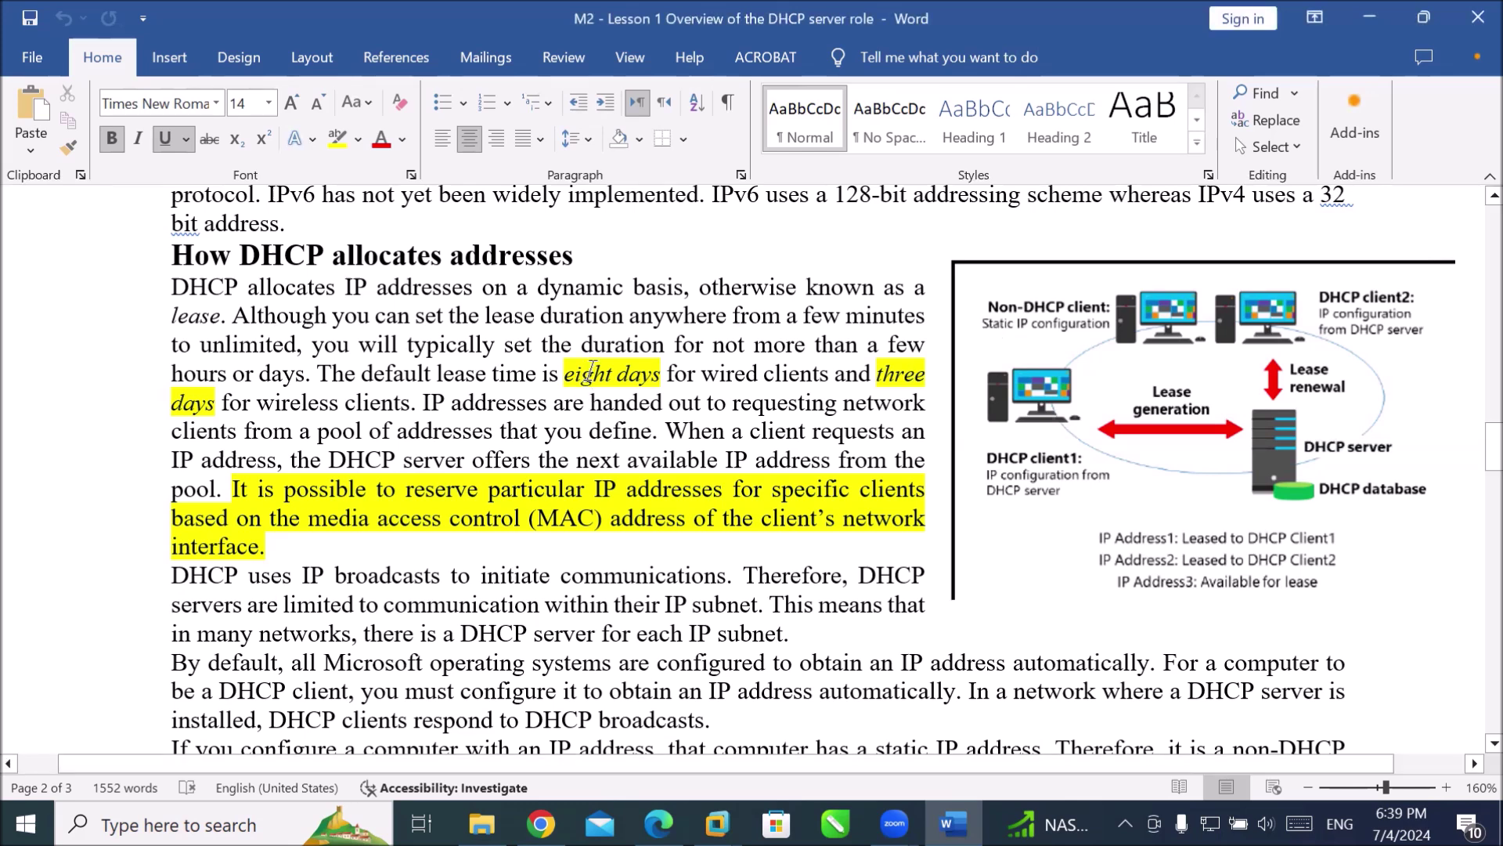
drag(564, 374, 665, 382)
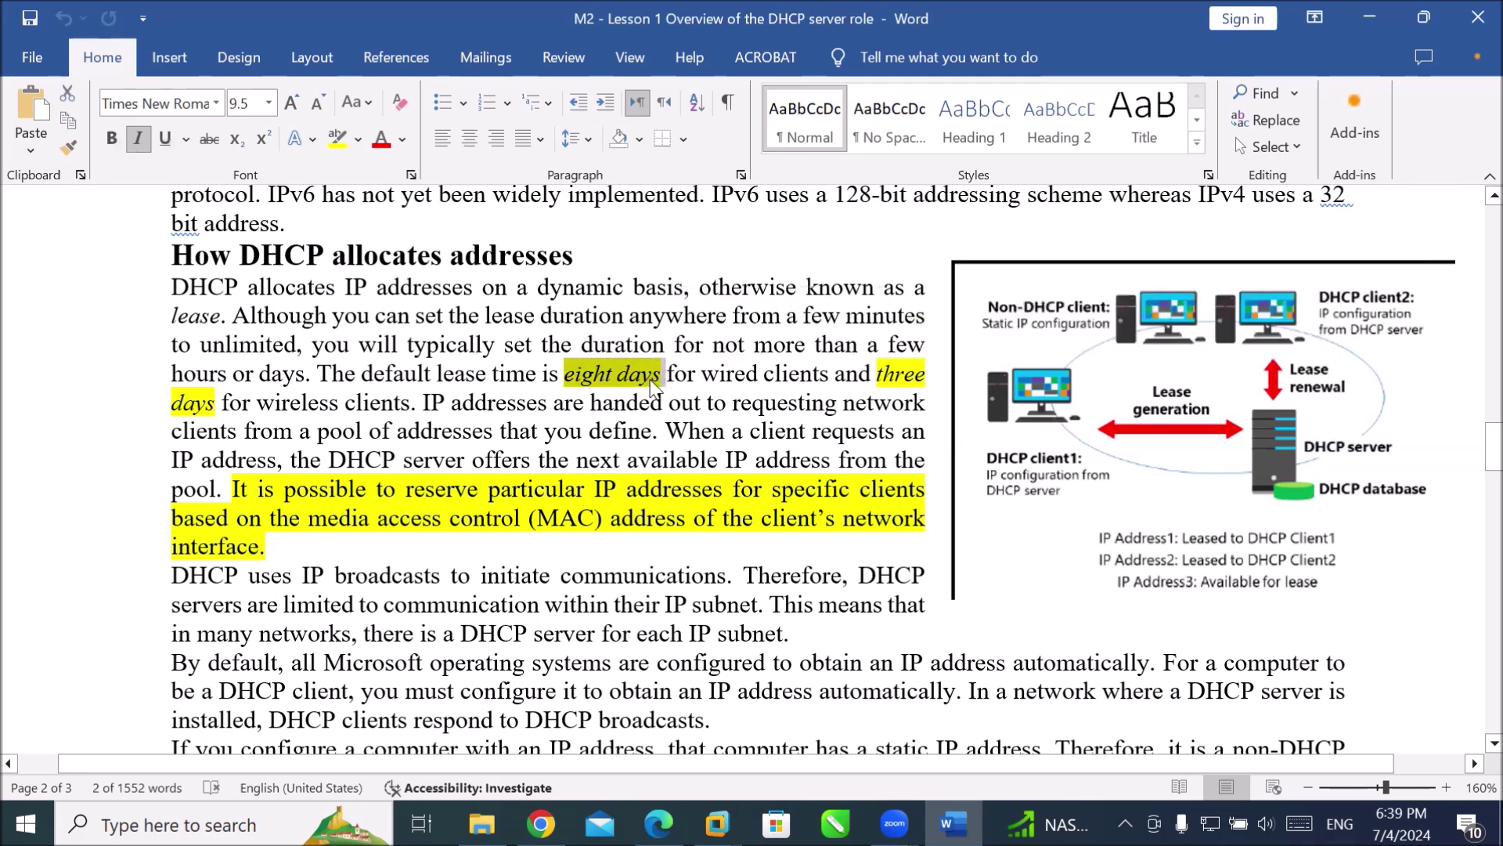
click(655, 384)
drag(701, 377, 812, 372)
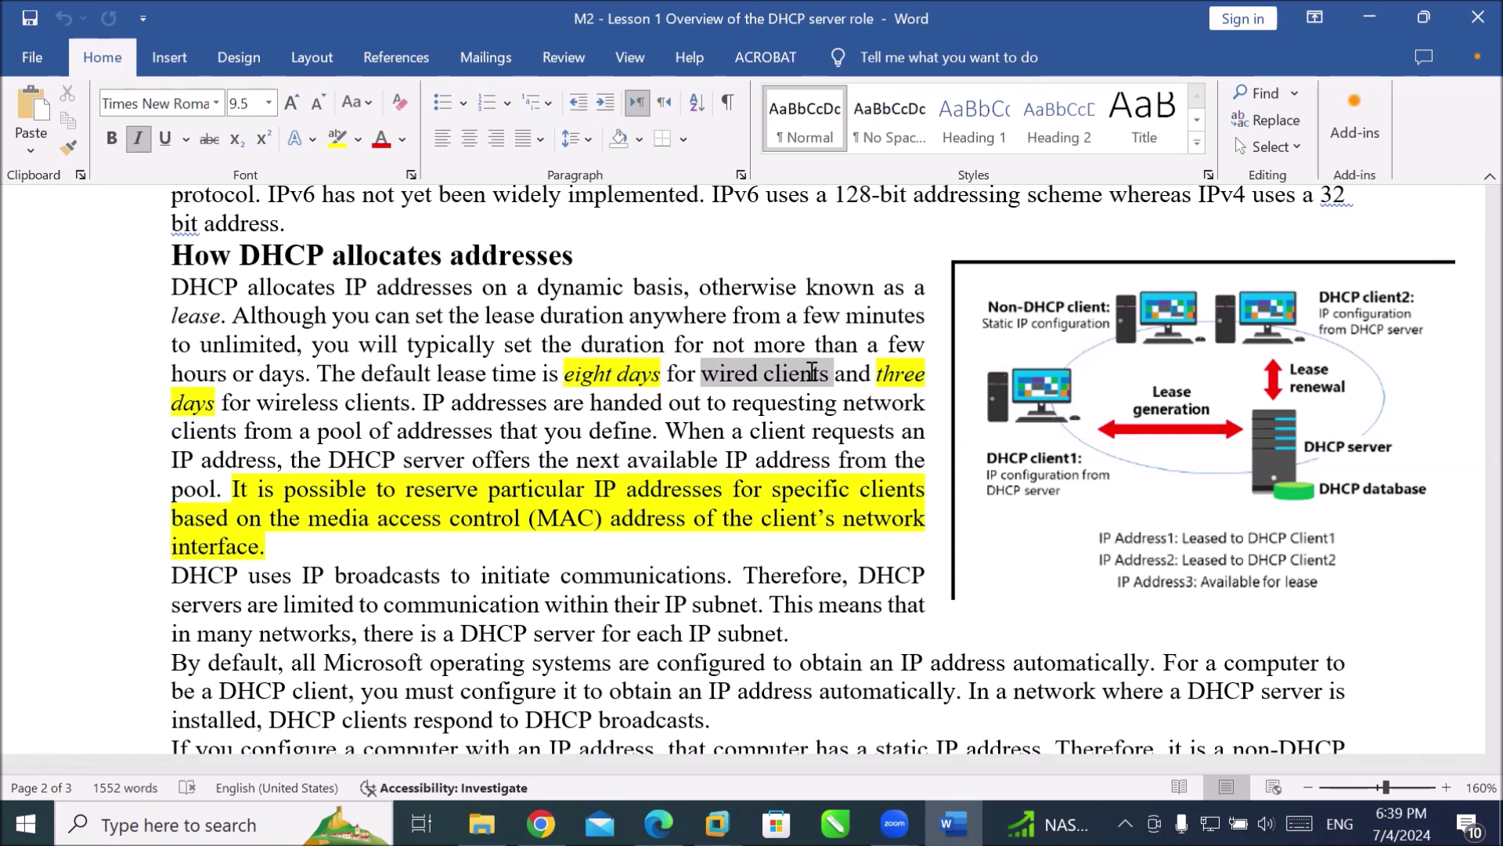
drag(812, 373, 815, 377)
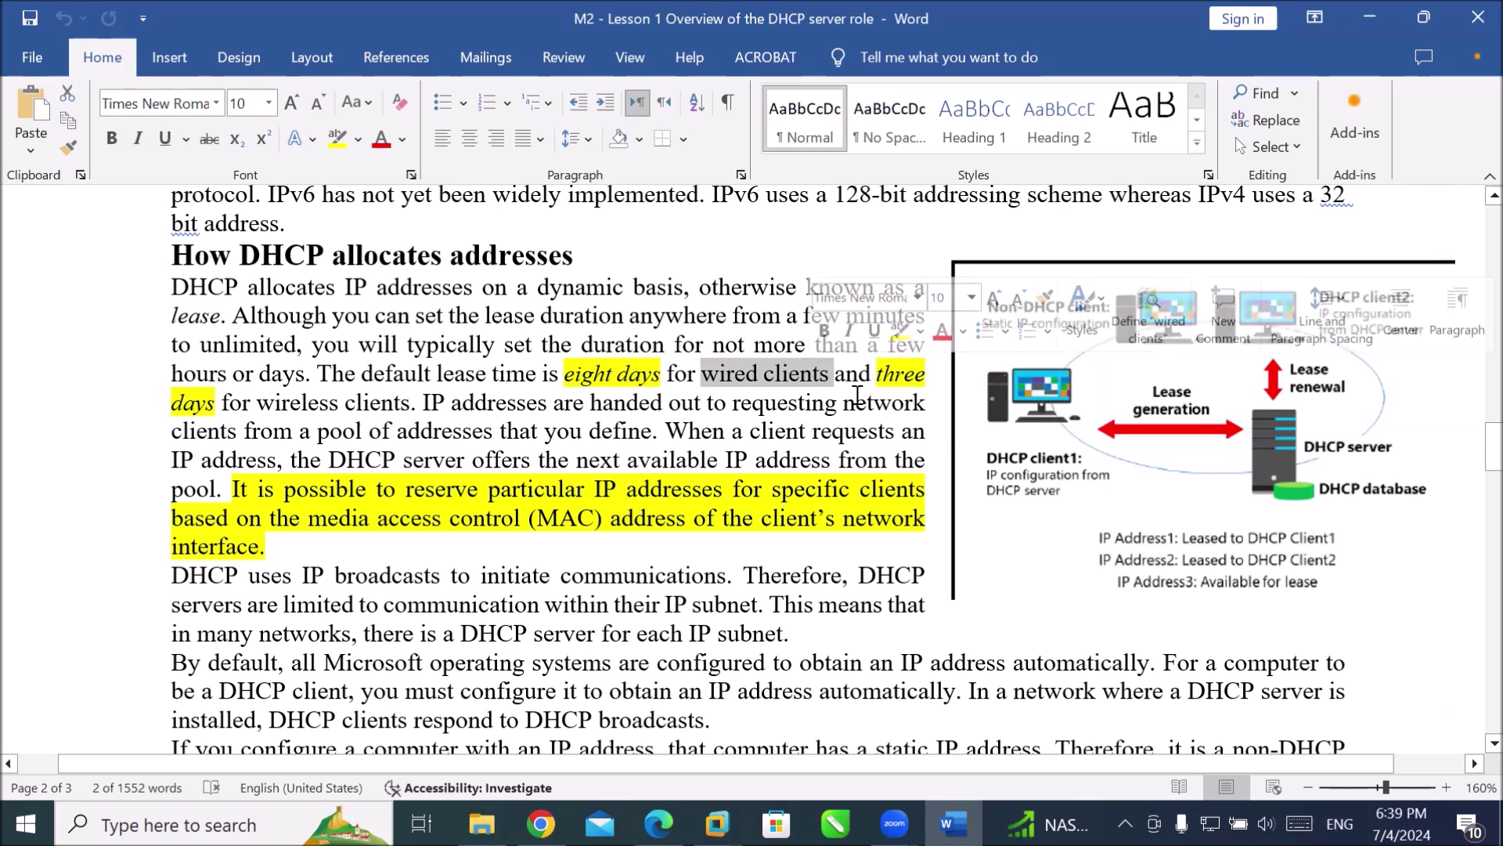
click(933, 373)
double_click(933, 373)
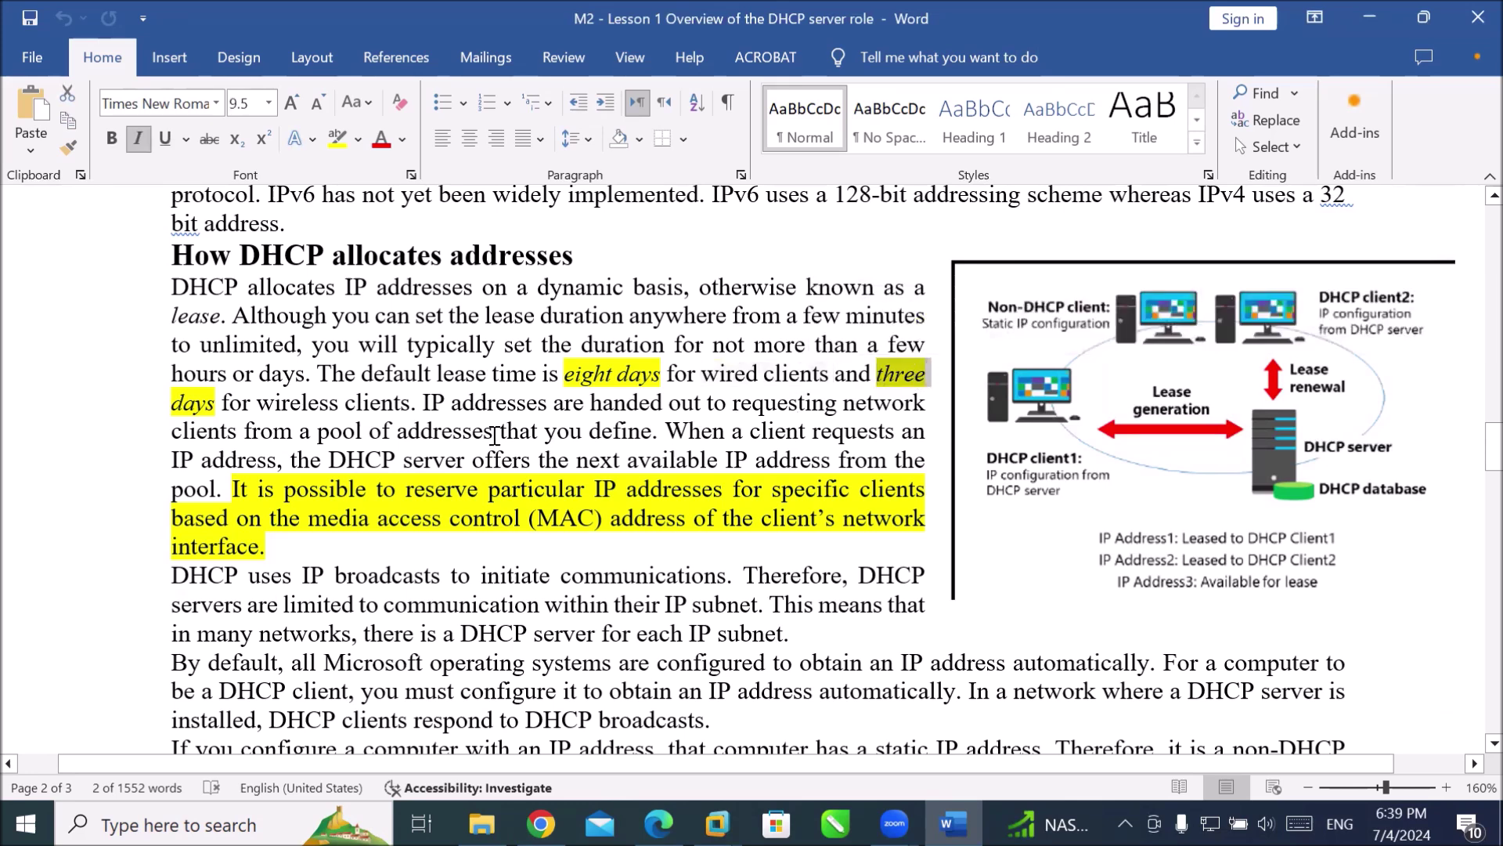
drag(256, 401, 390, 415)
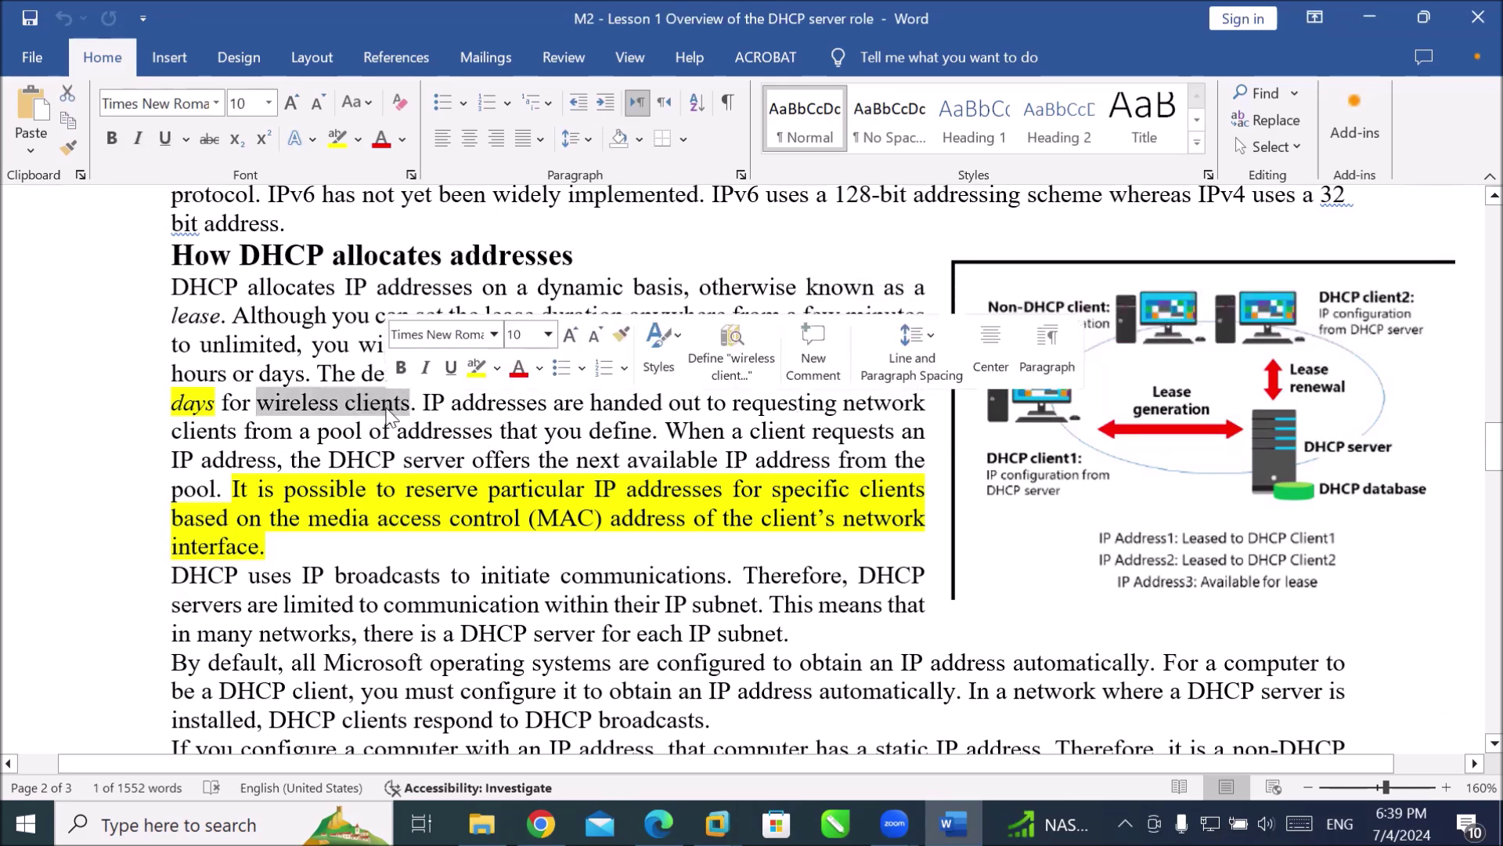
click(430, 404)
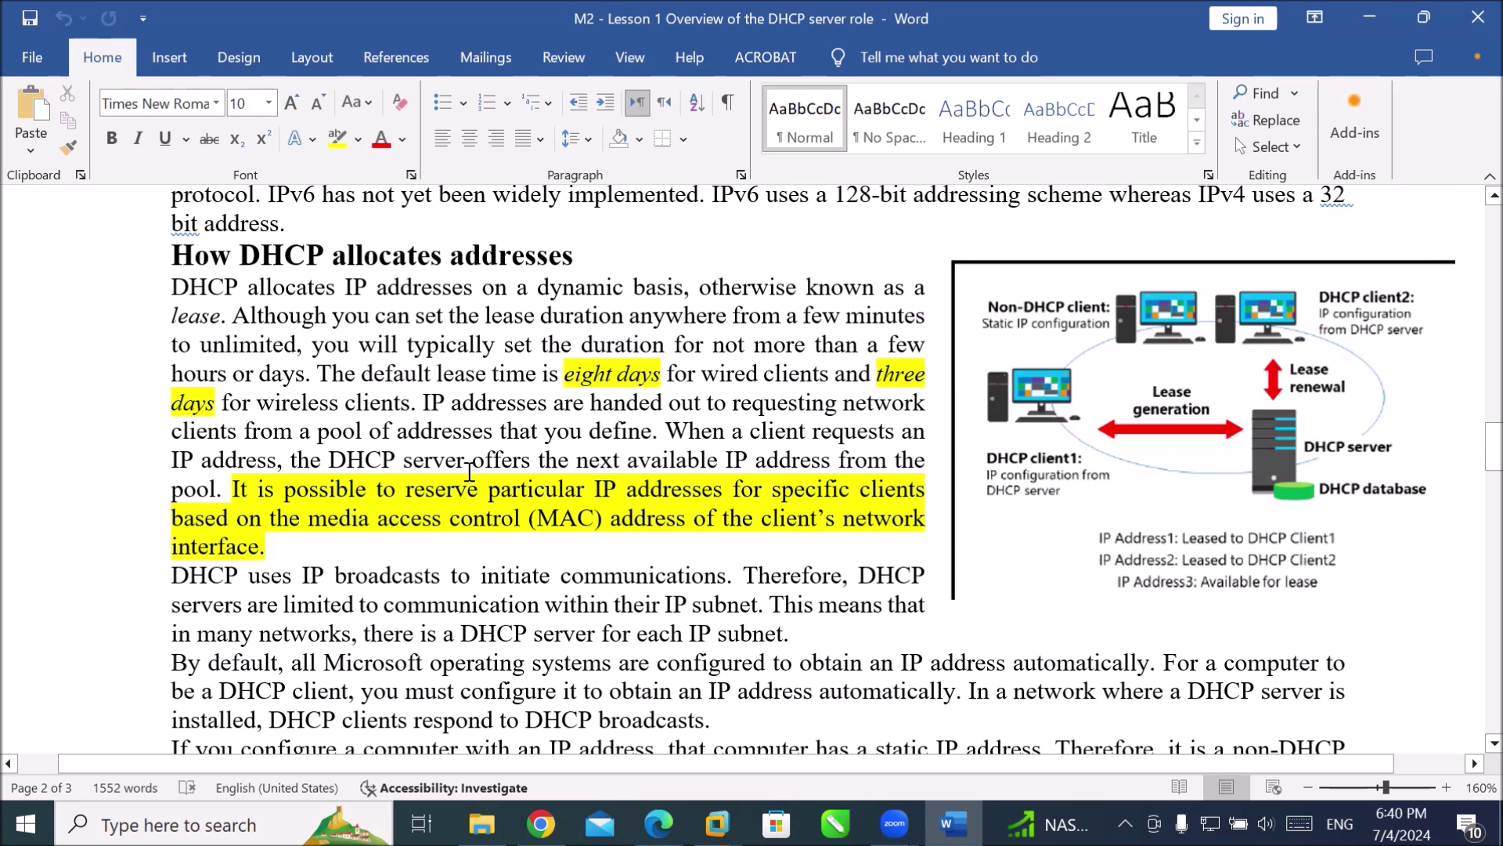
click(440, 487)
drag(587, 487, 859, 491)
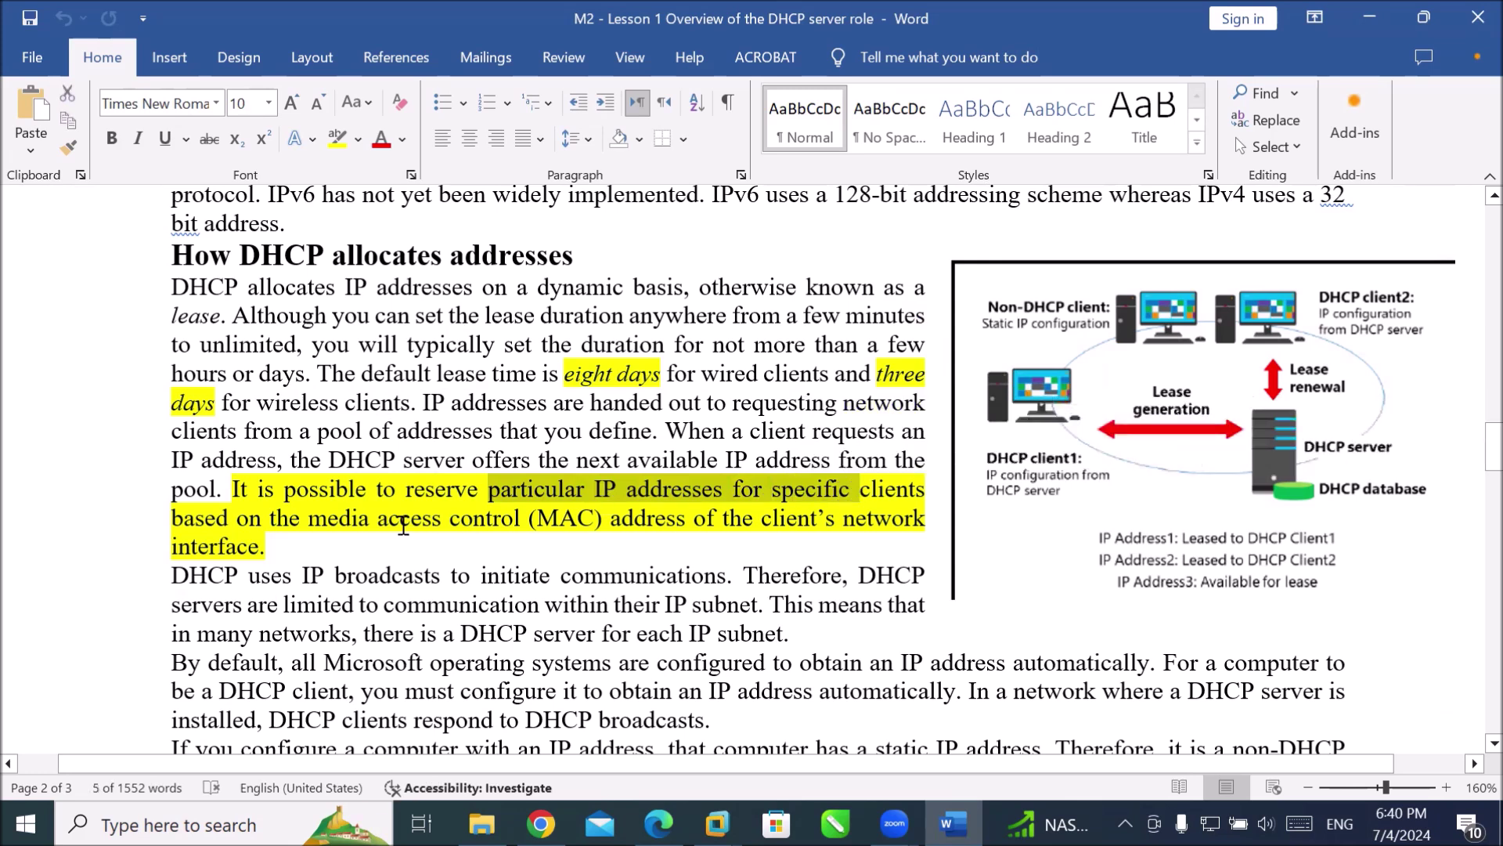
drag(310, 519, 604, 516)
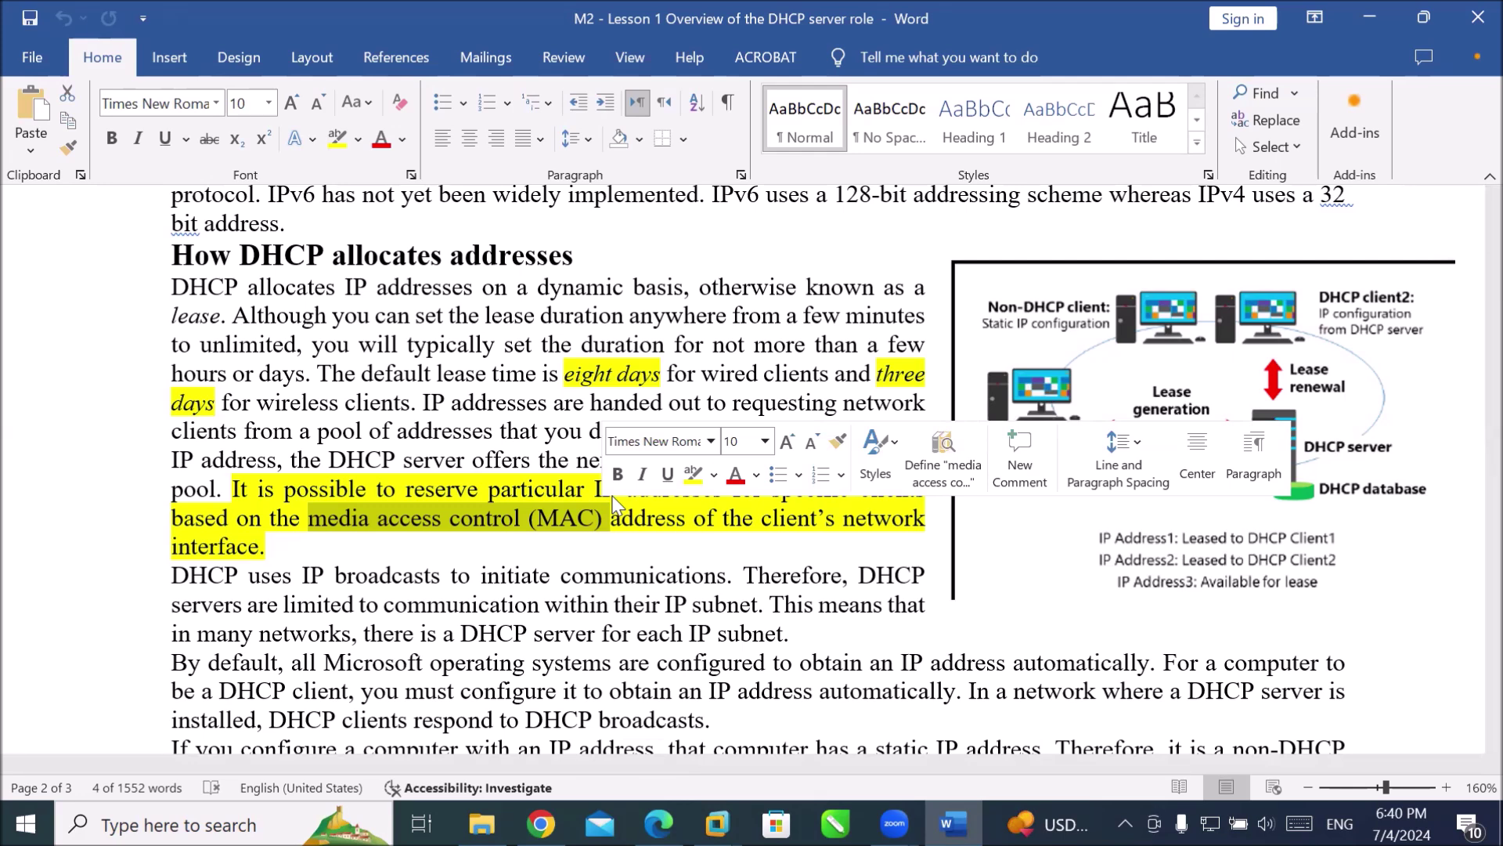
click(530, 519)
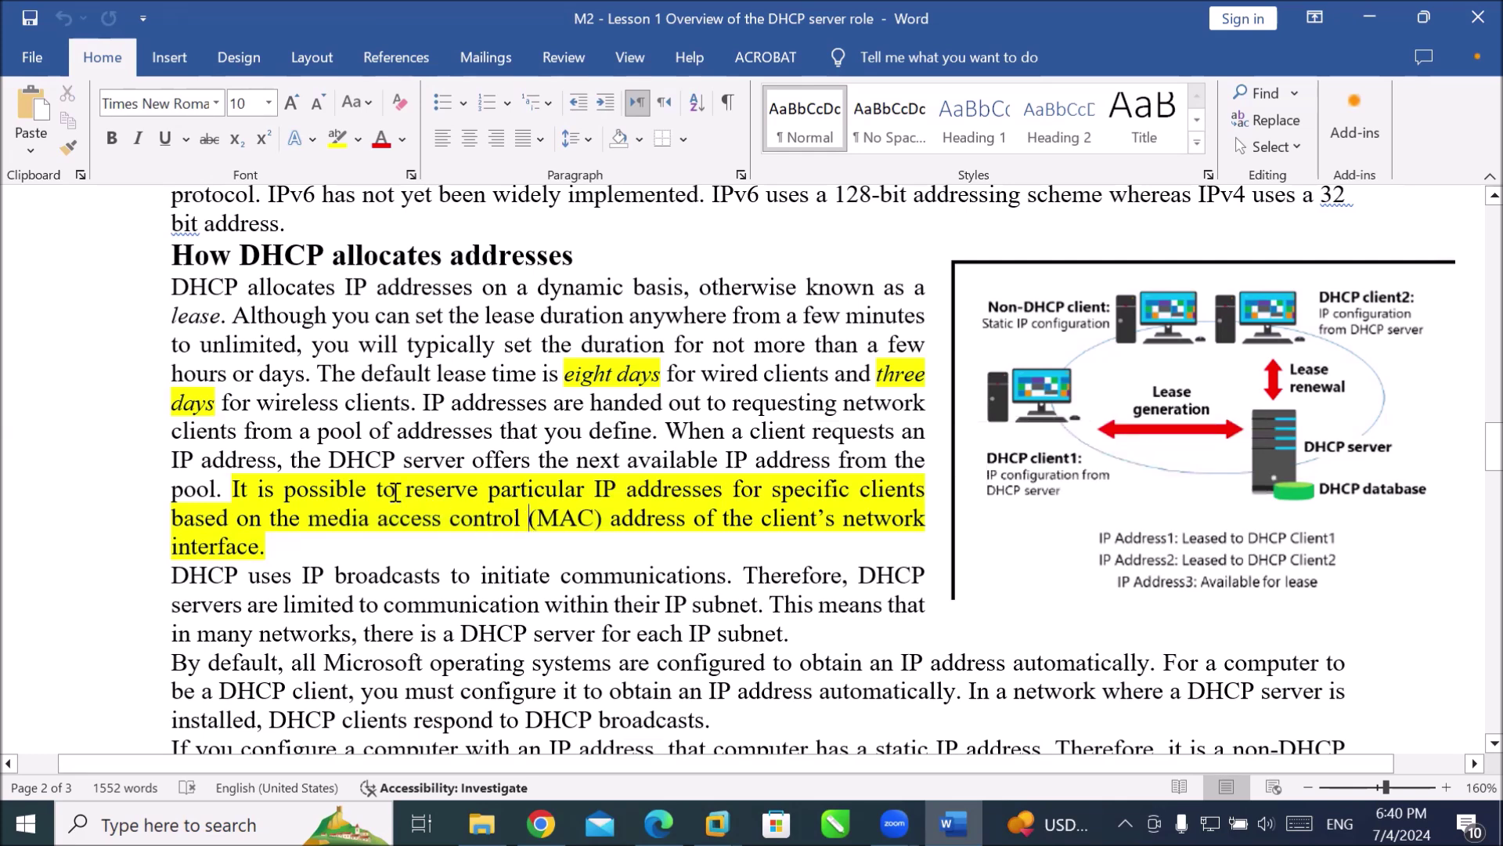
drag(395, 492, 478, 482)
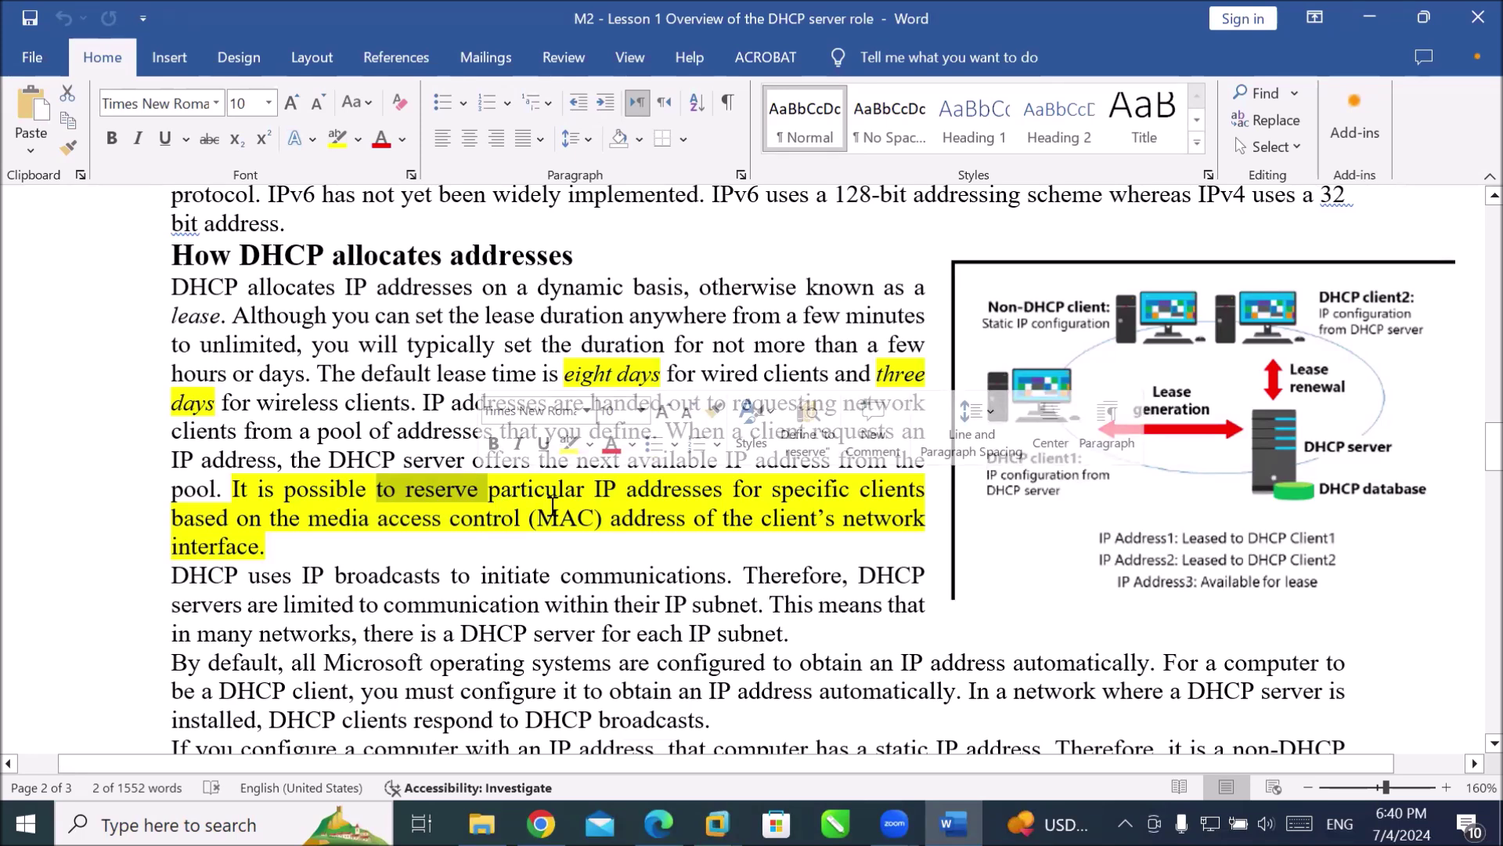
scroll(552, 506, down, 2)
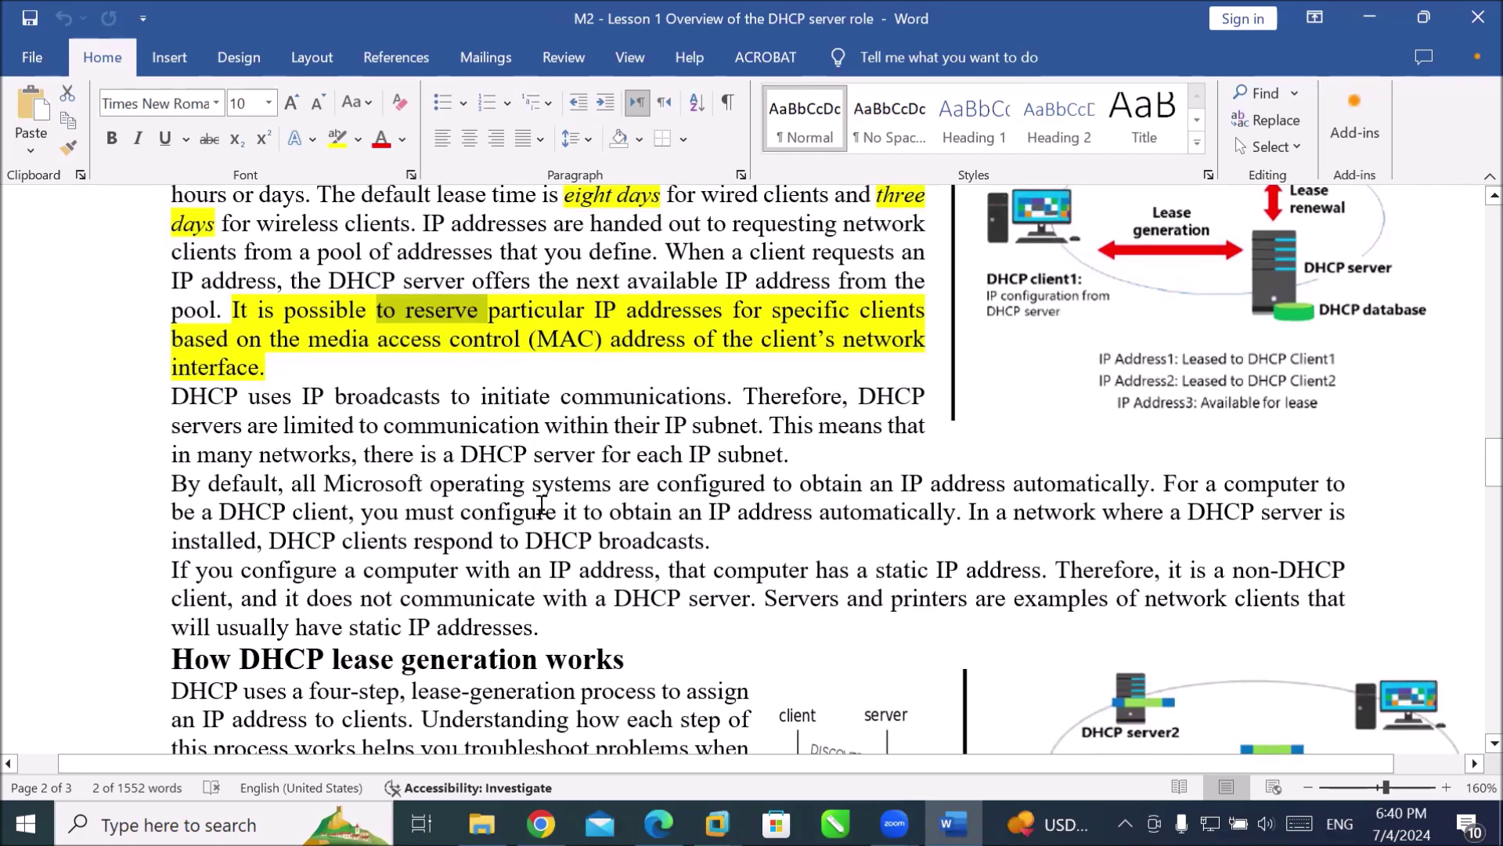
click(478, 400)
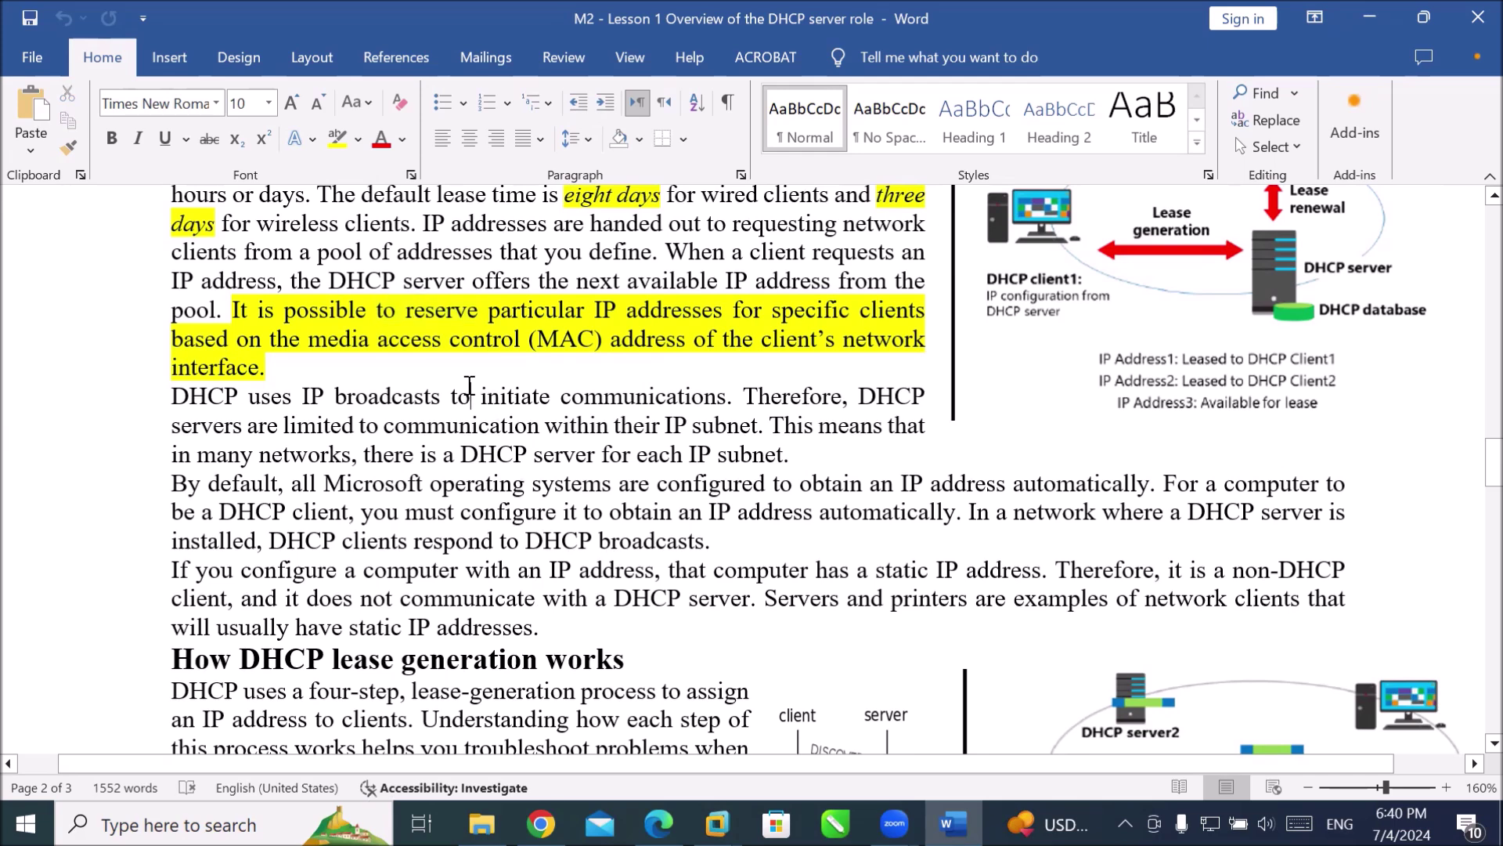
scroll(562, 421, up, 2)
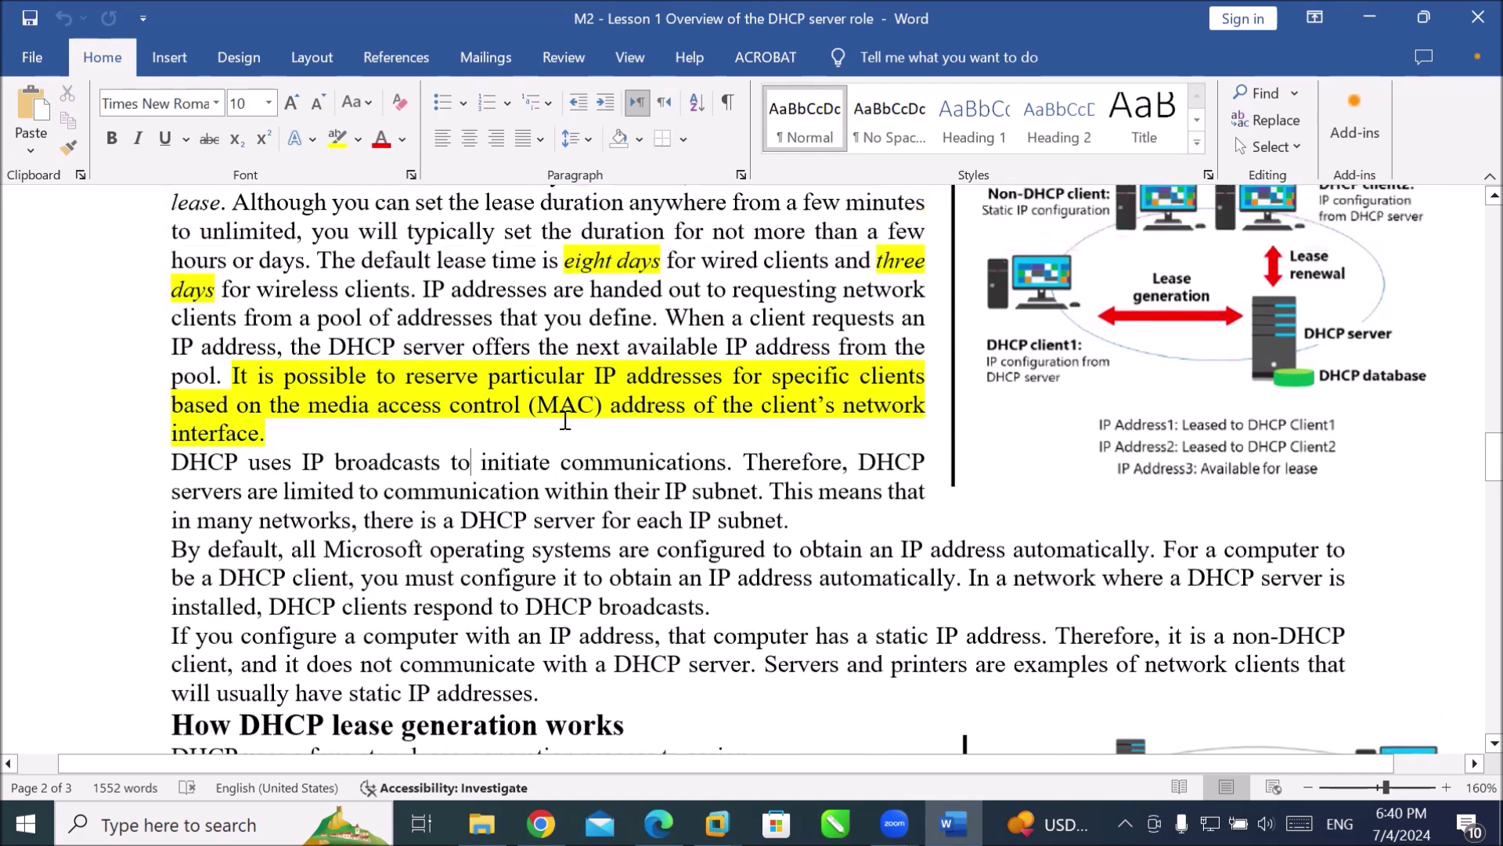
scroll(563, 422, down, 1)
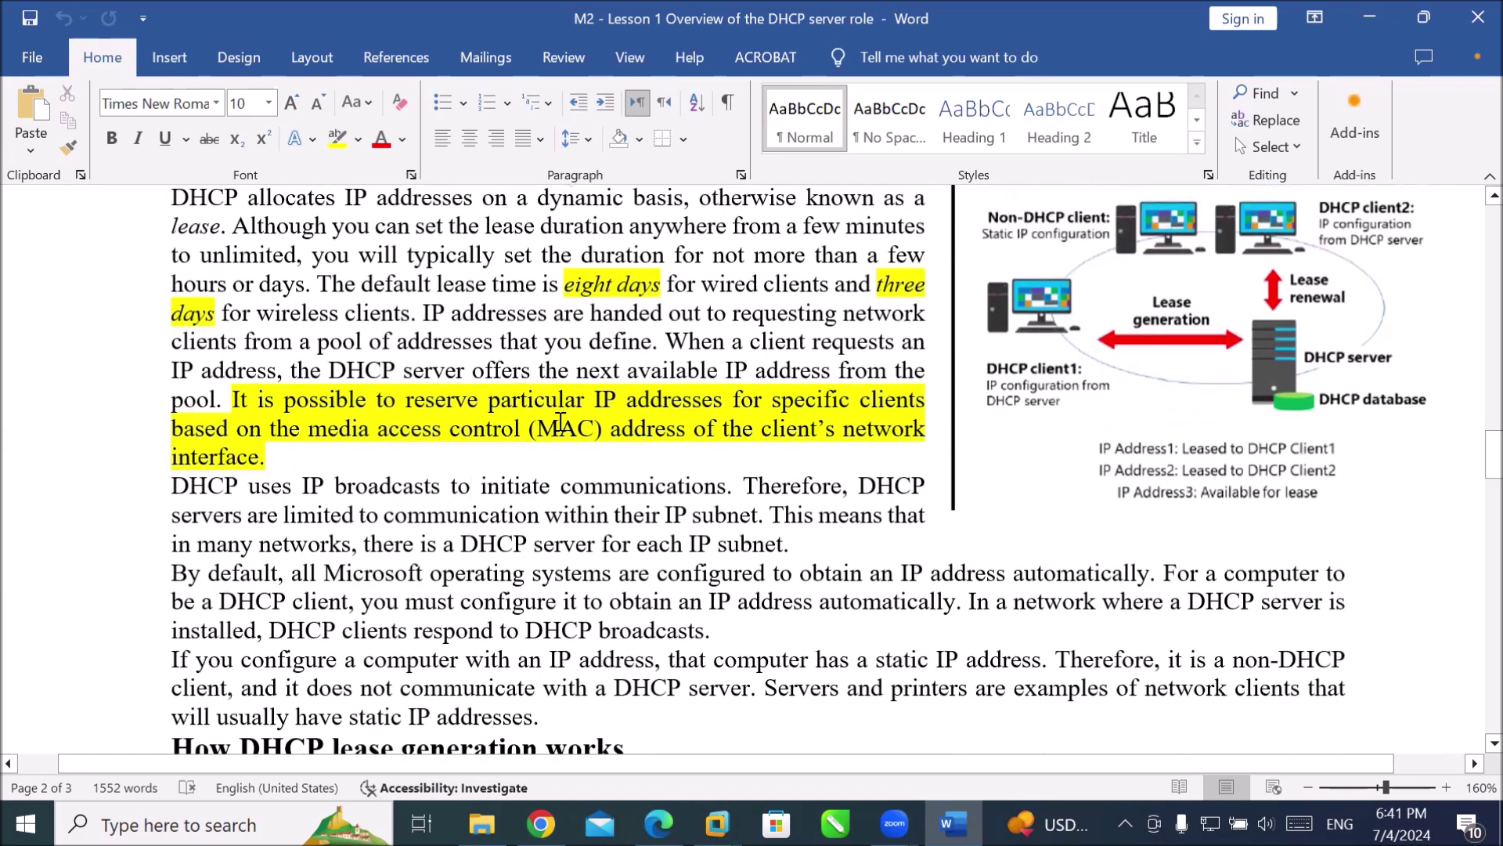
drag(481, 487, 502, 487)
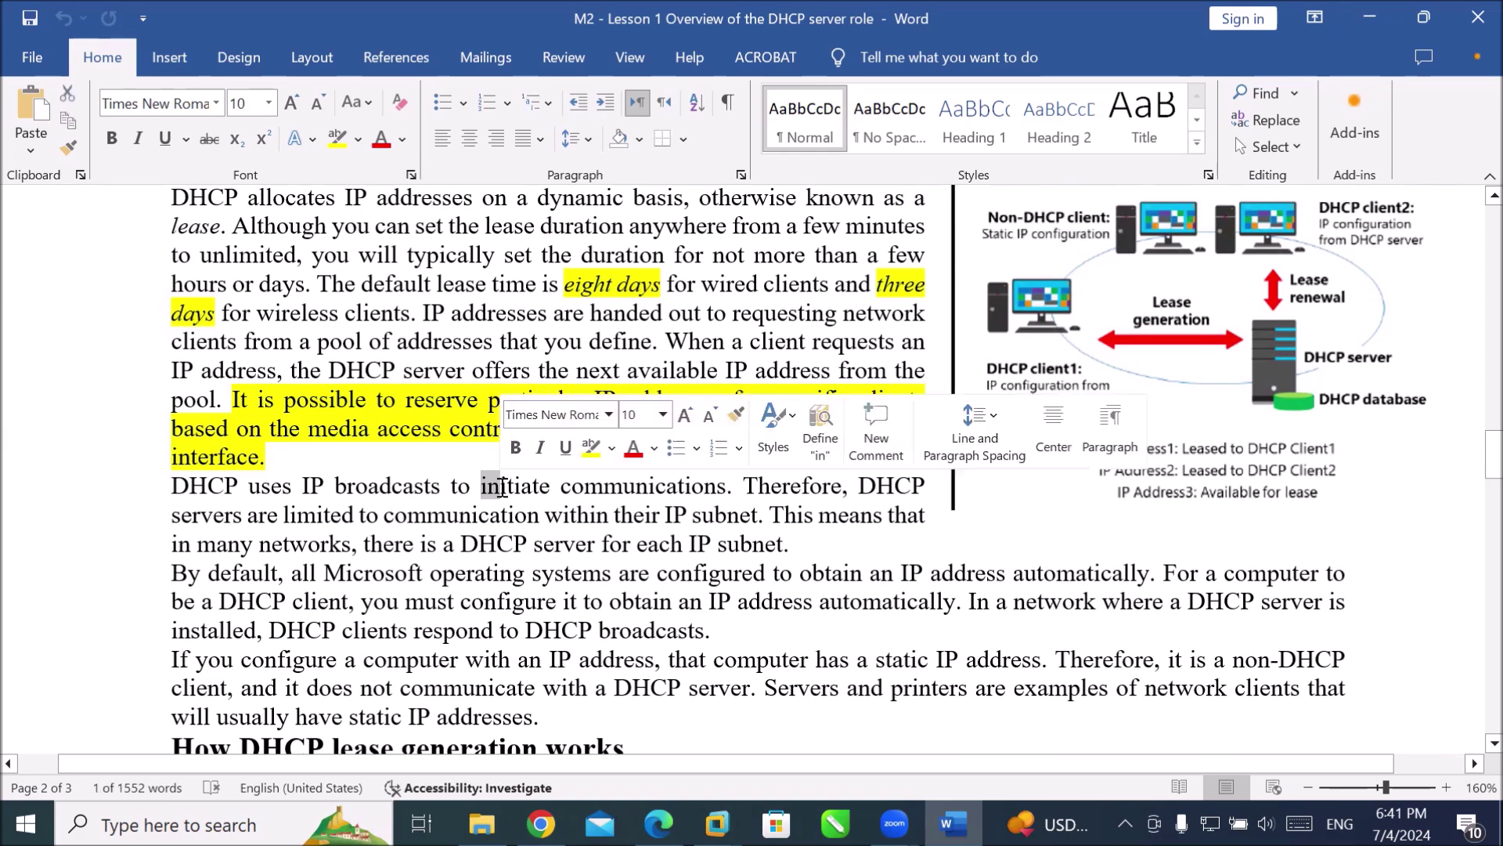
click(559, 491)
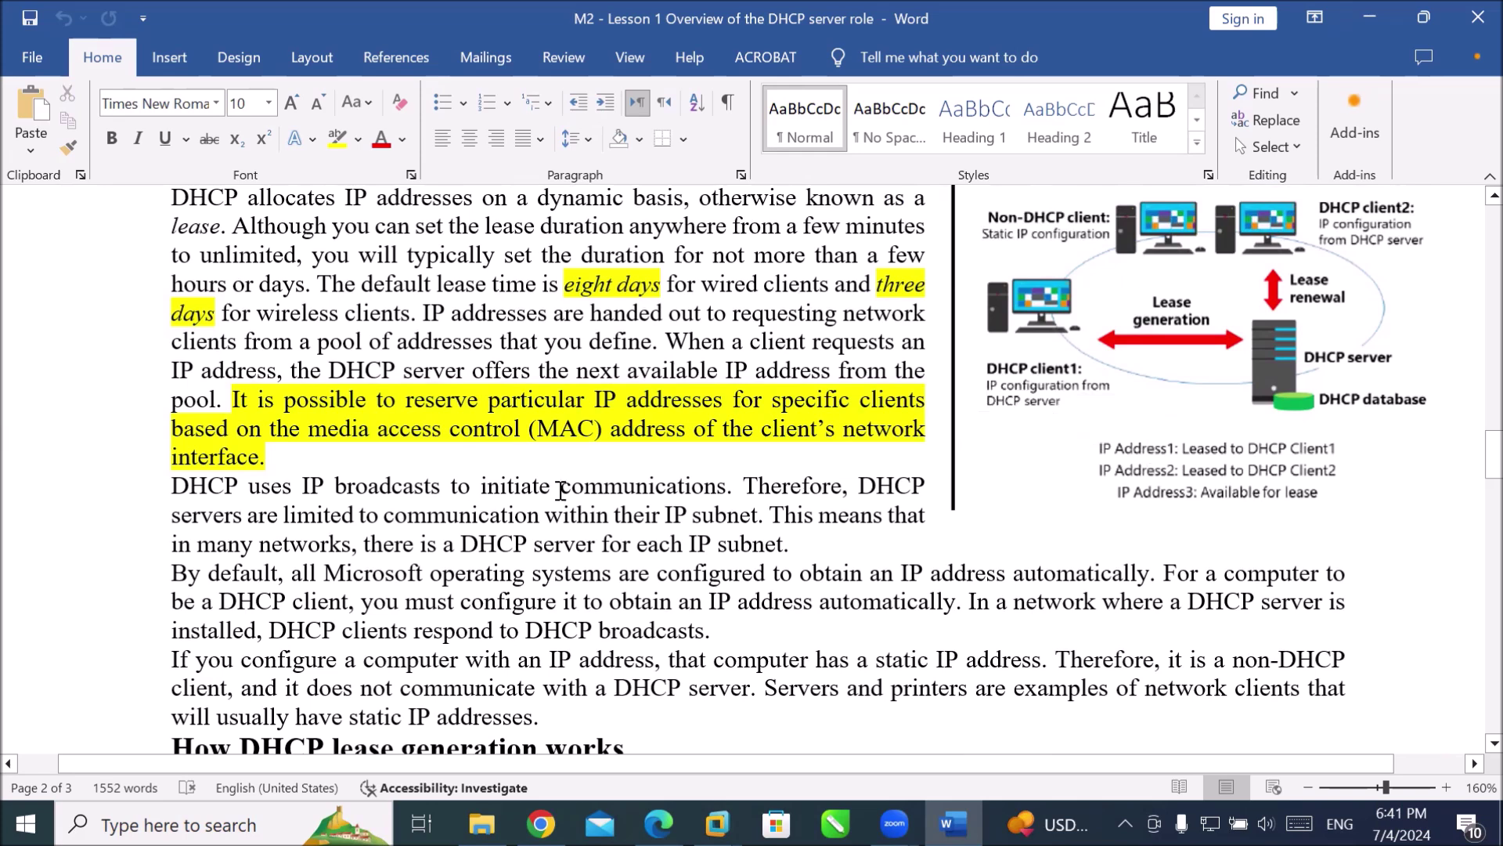
drag(544, 284, 654, 283)
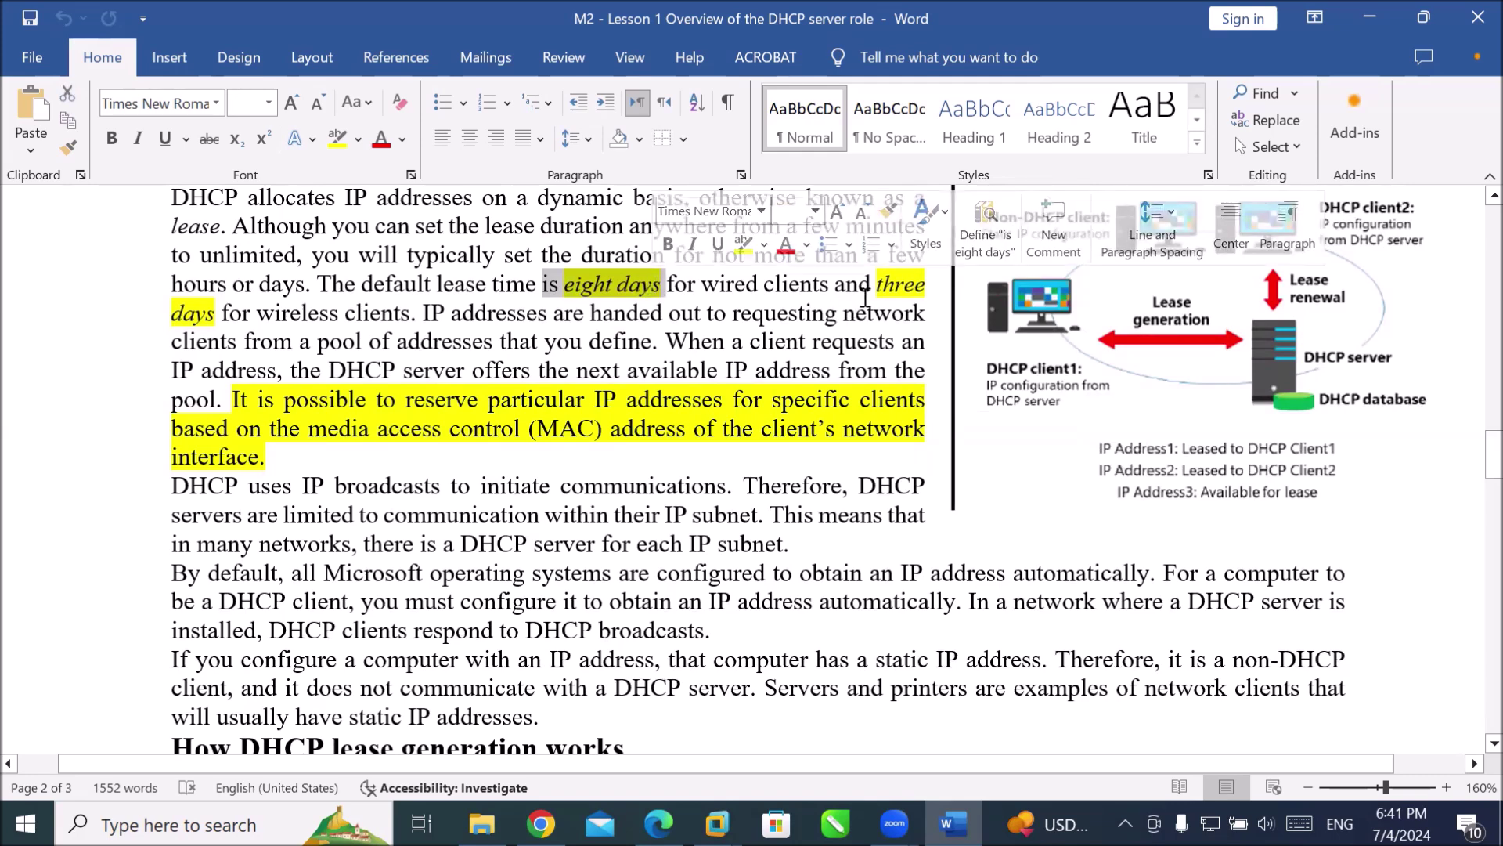
drag(862, 284, 932, 282)
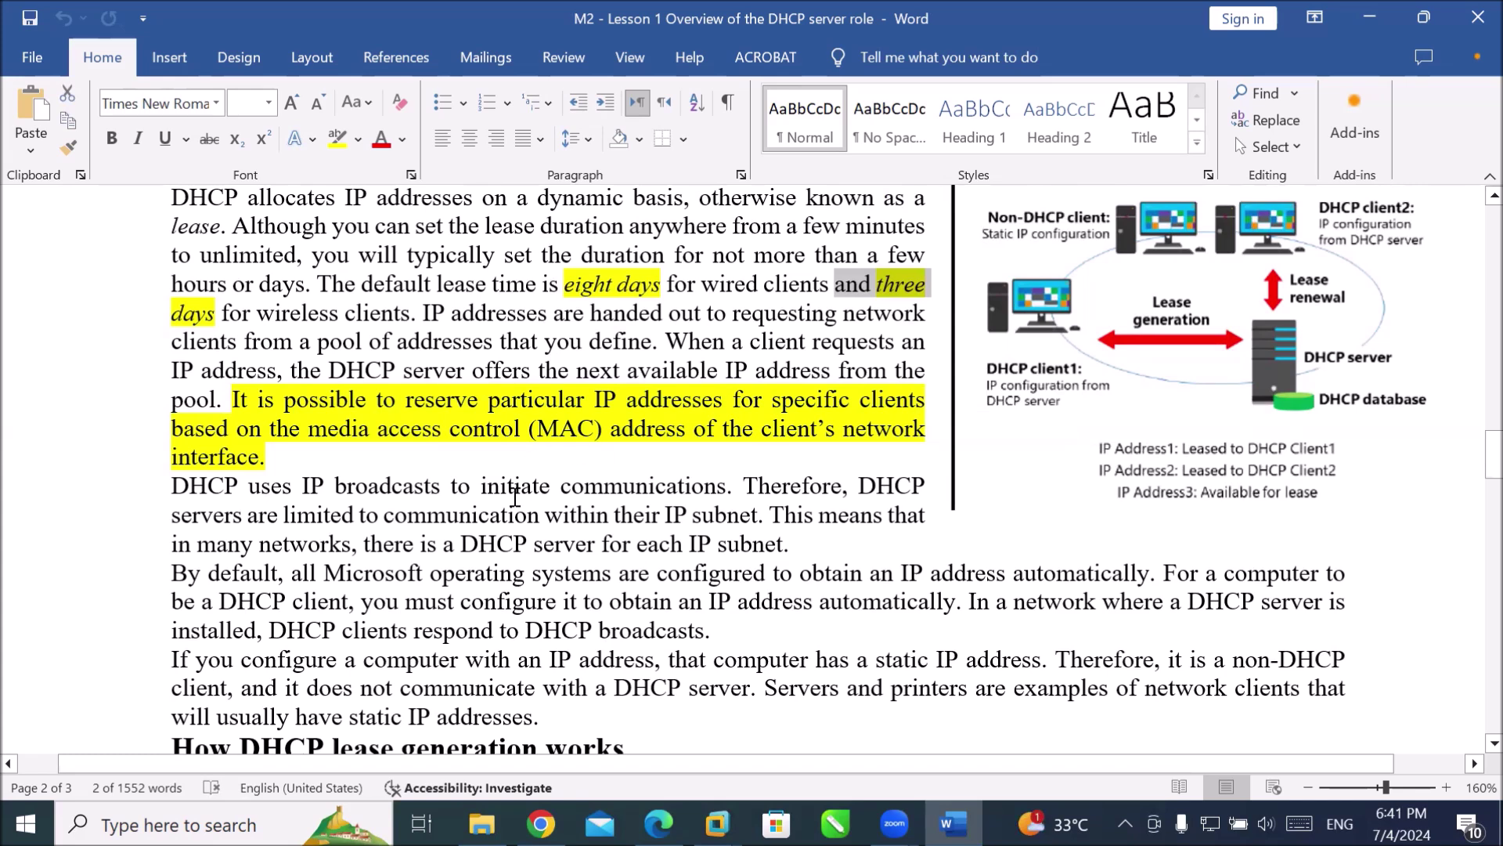
drag(459, 429, 685, 439)
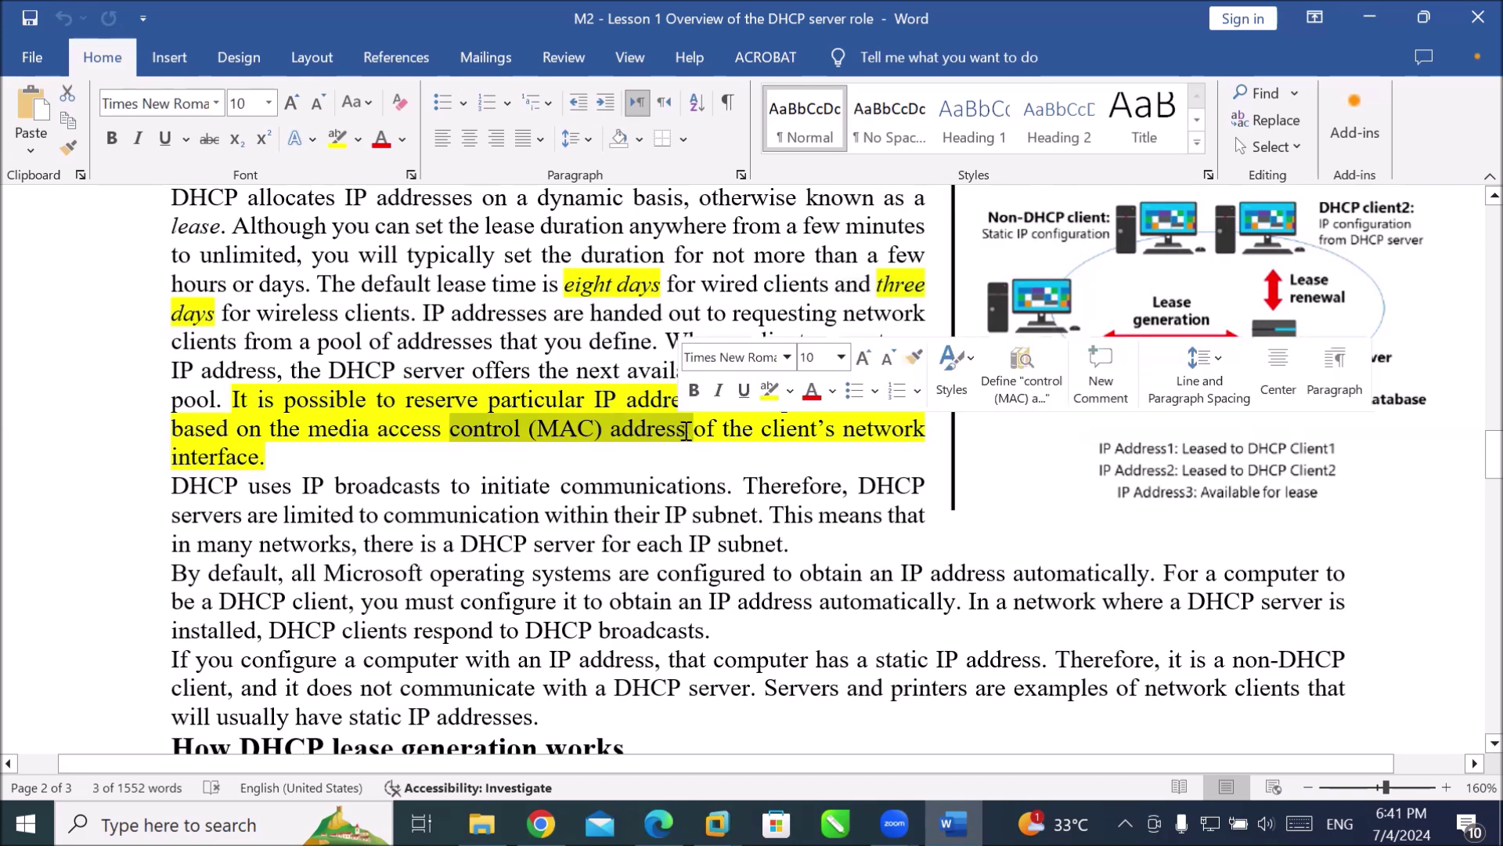
scroll(686, 434, down, 3)
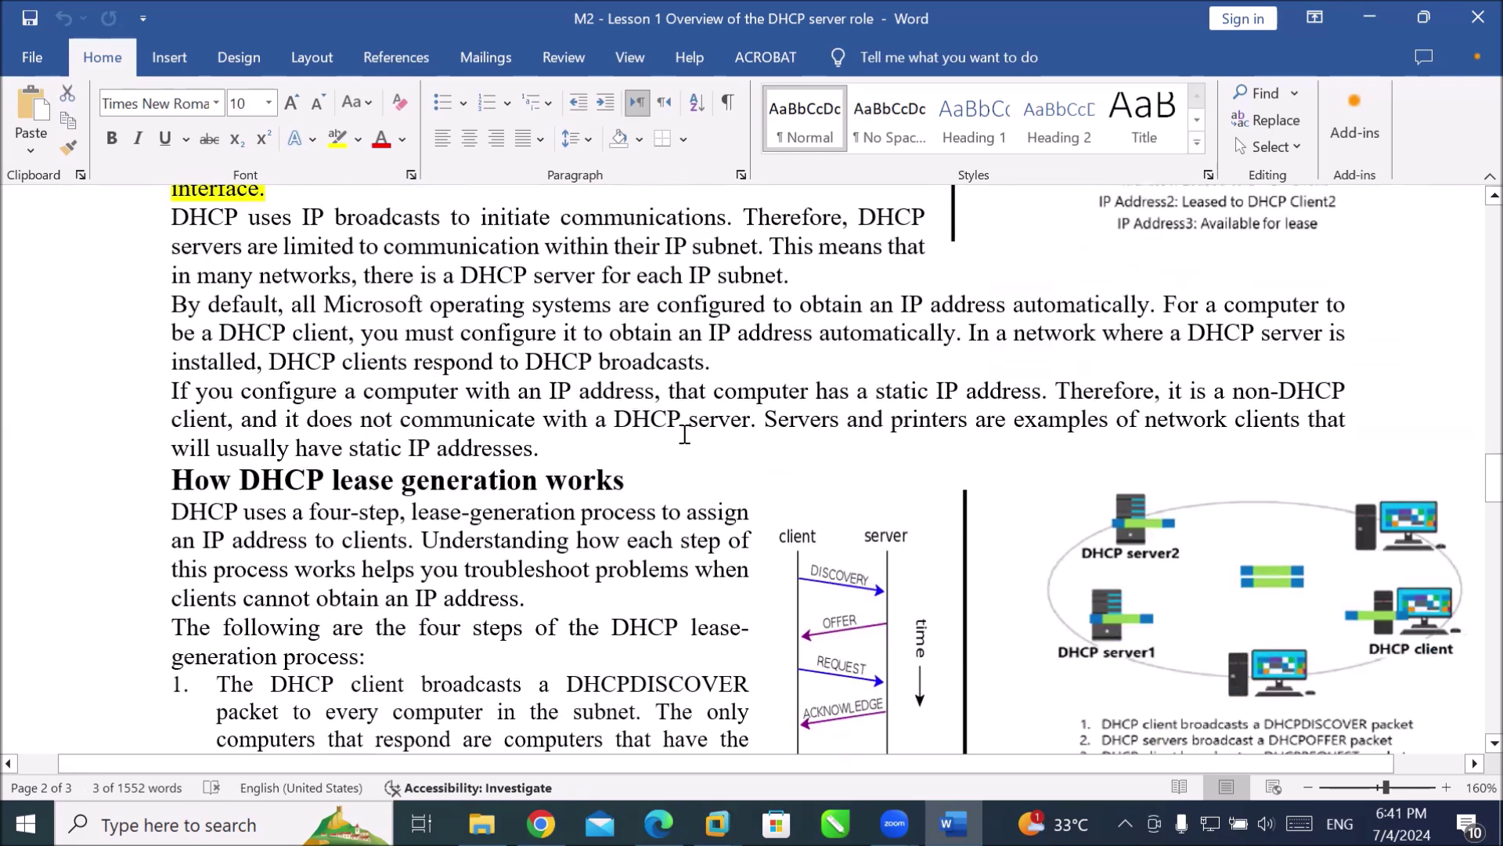
Enlarge the client/server and network diagrams, and nudge the client/server picture slightly left.
scroll(685, 435, down, 2)
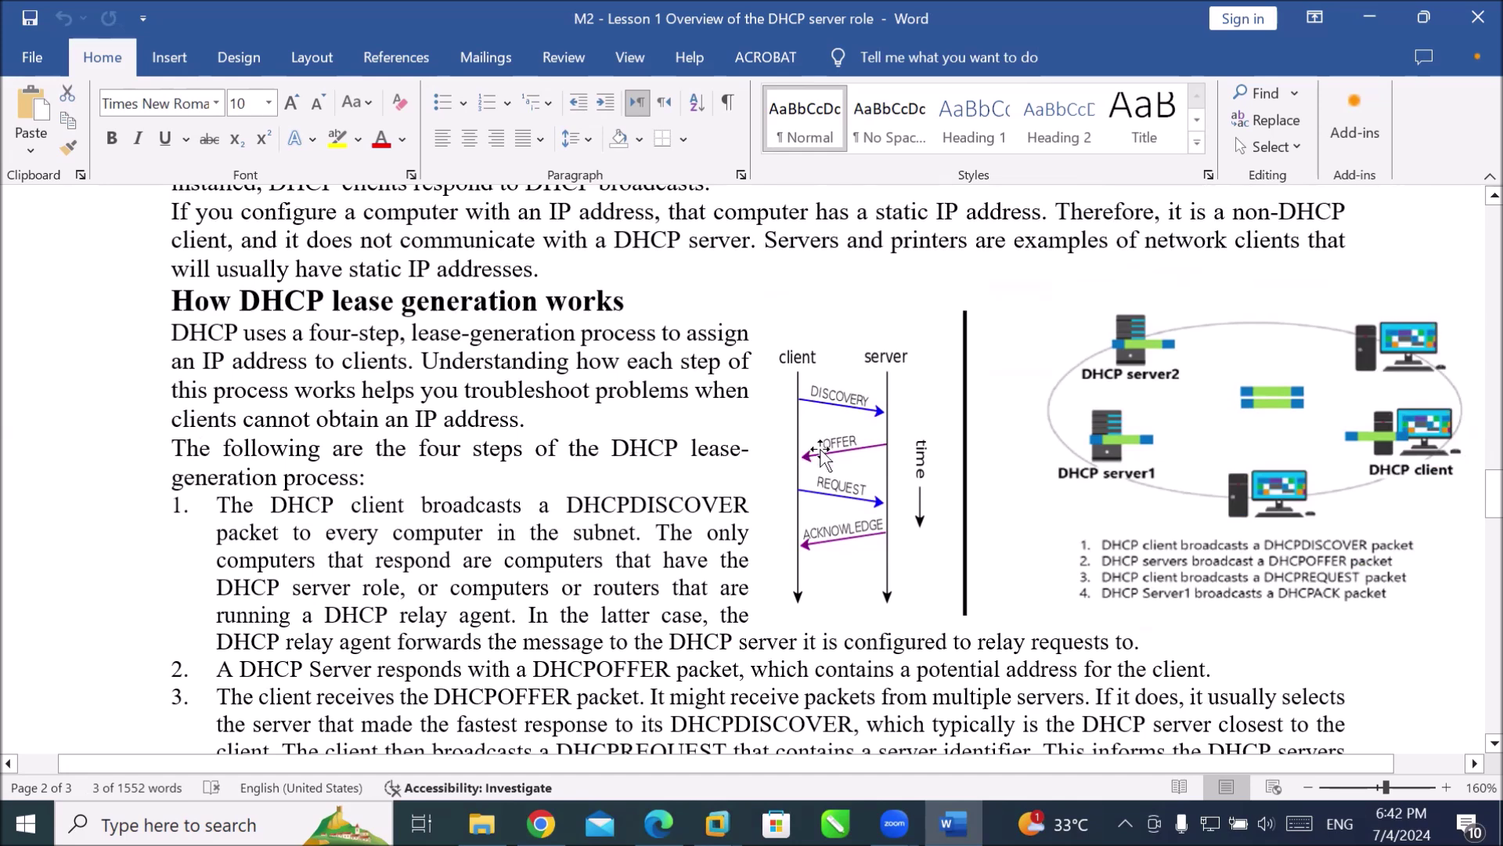
click(819, 454)
drag(769, 615, 729, 614)
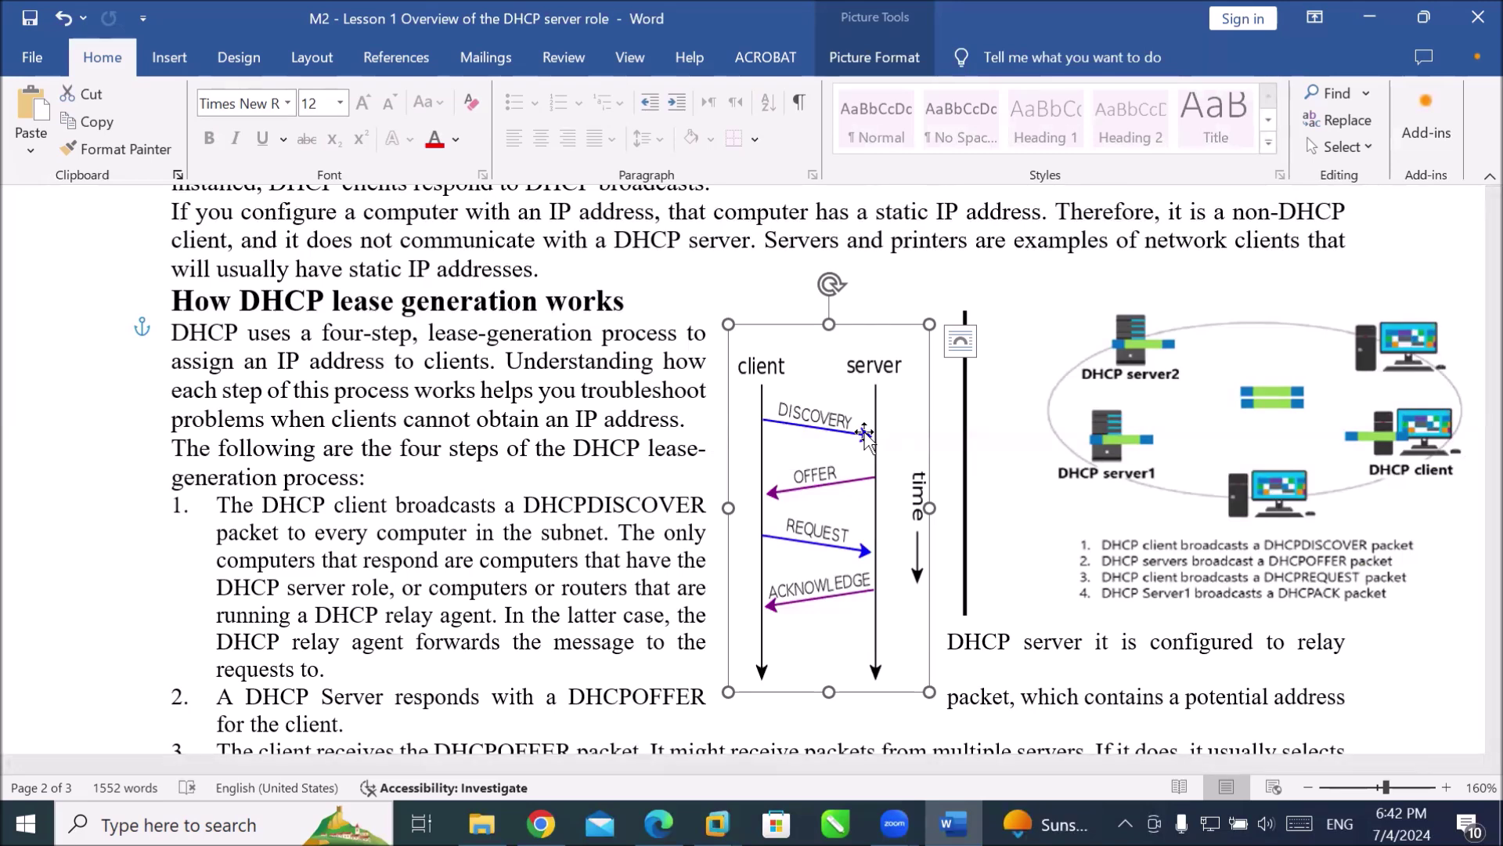
click(1082, 440)
drag(969, 619, 815, 703)
drag(767, 541, 696, 544)
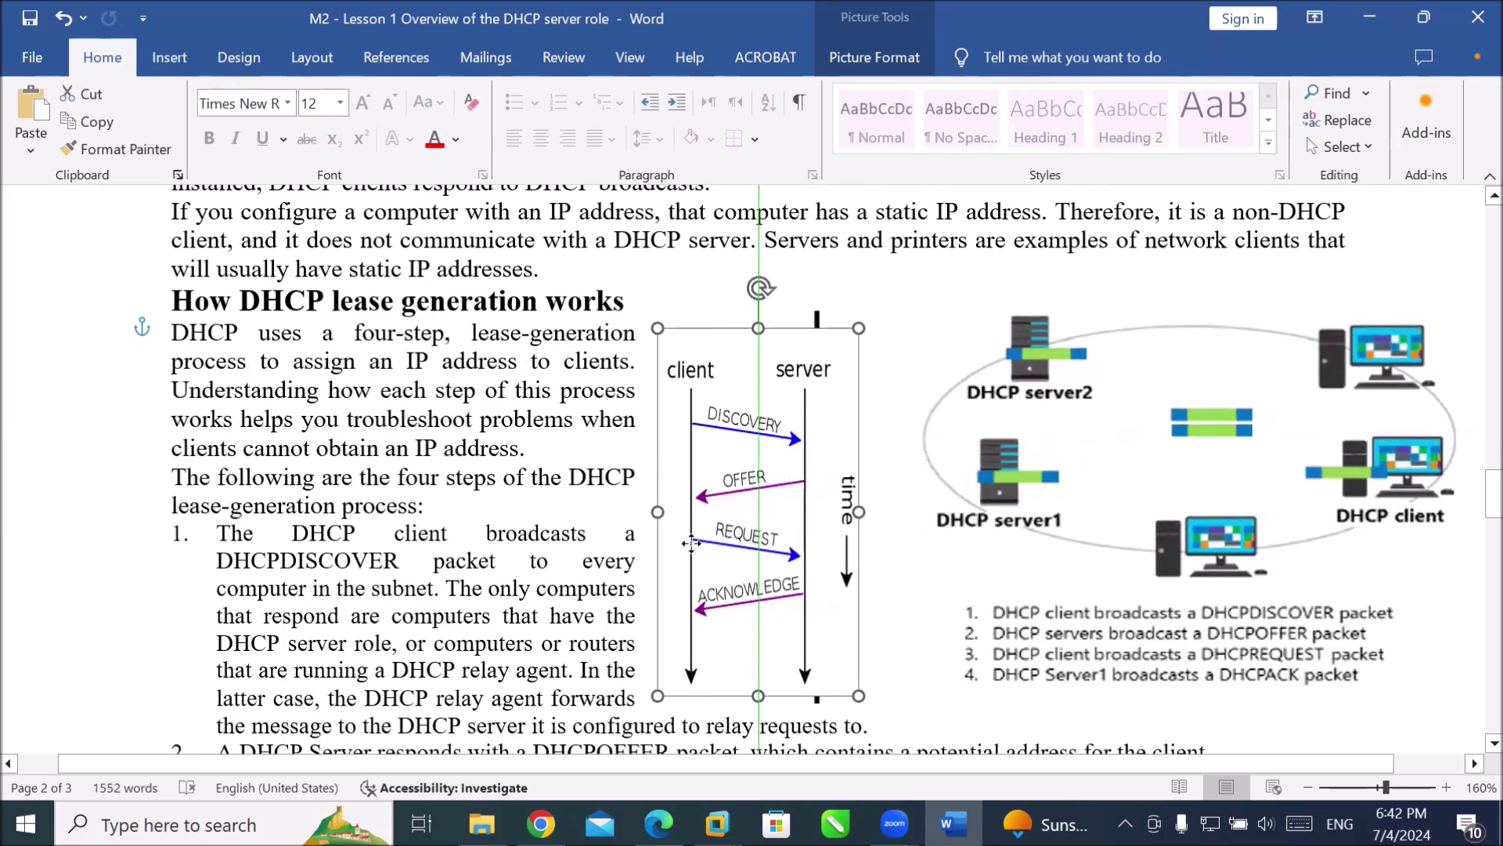
click(1342, 523)
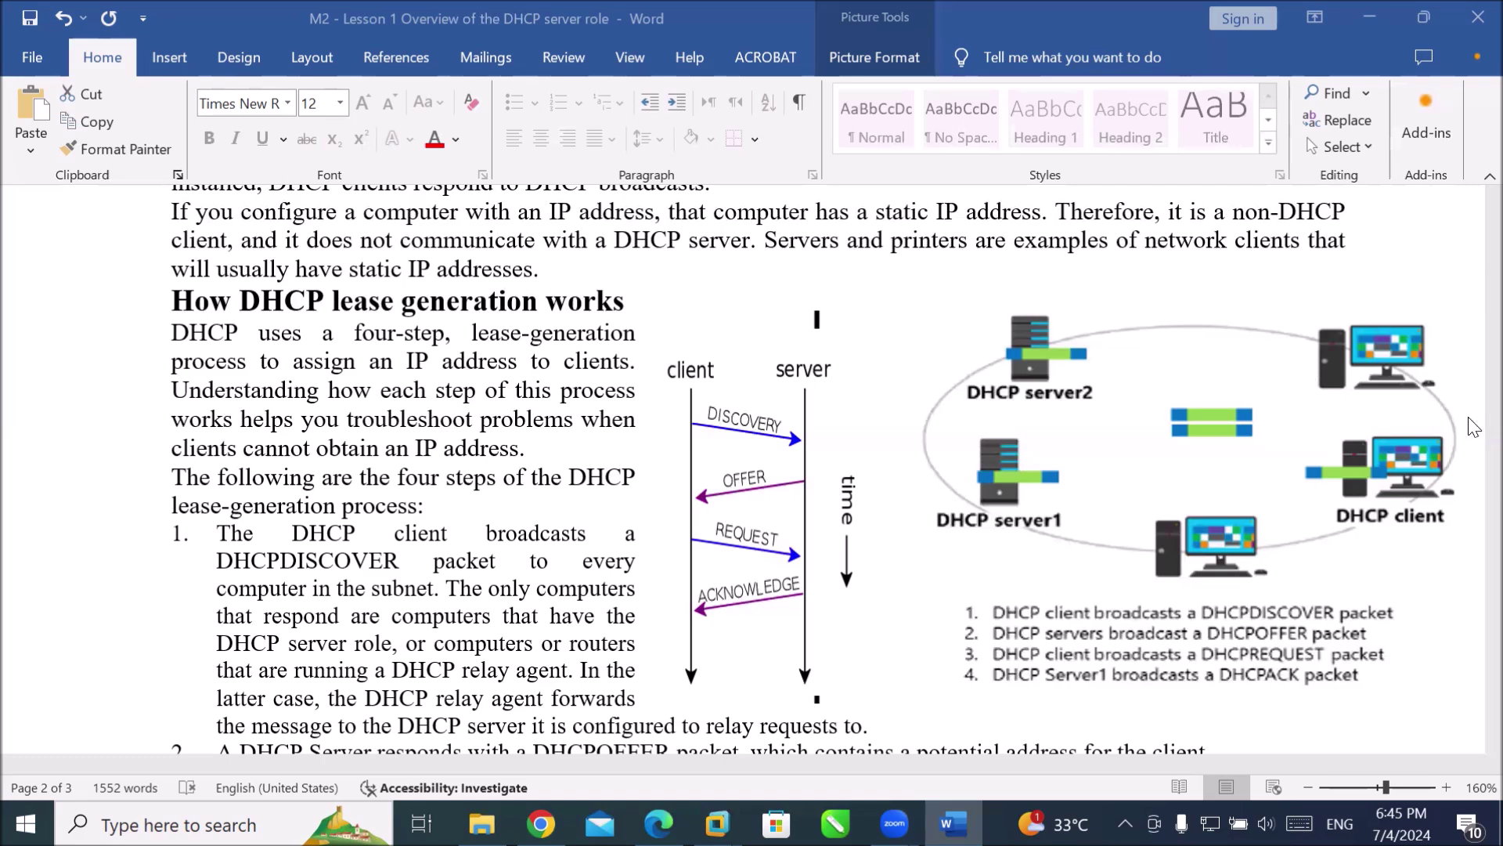
scroll(1050, 377, down, 1)
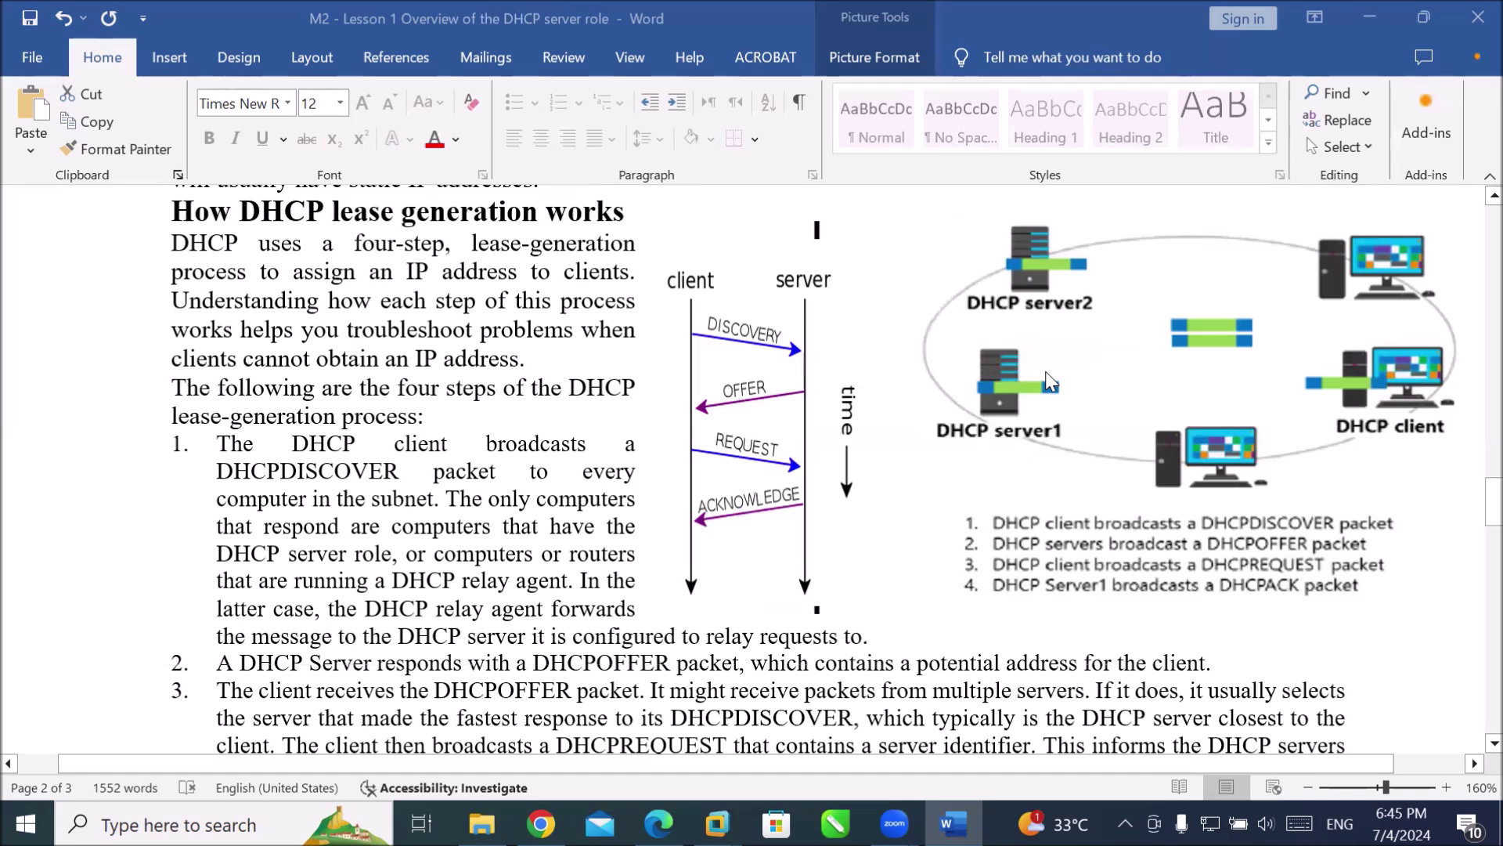
scroll(1050, 378, up, 1)
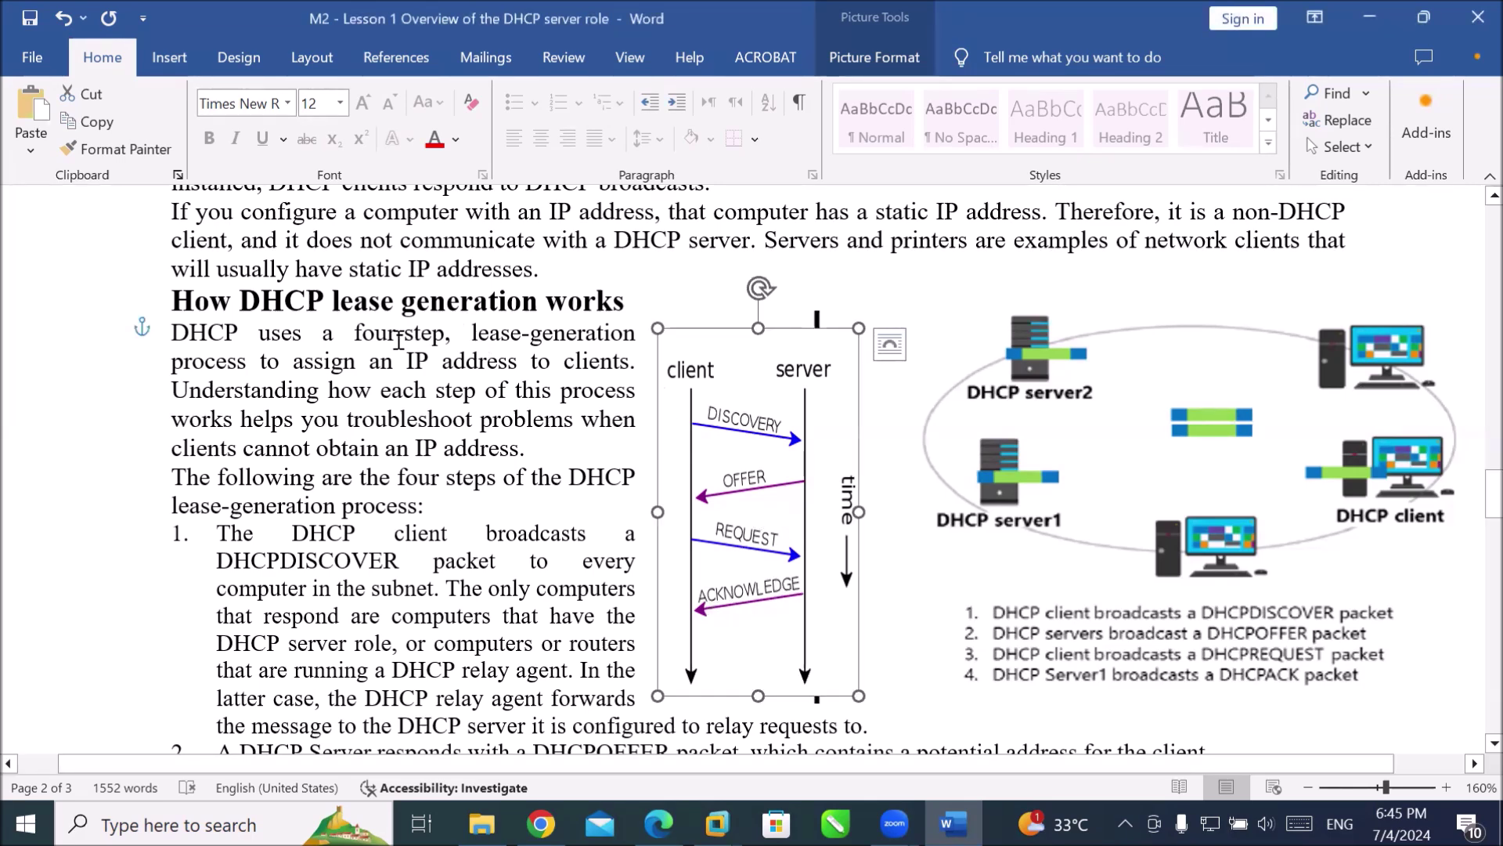
drag(358, 335, 570, 427)
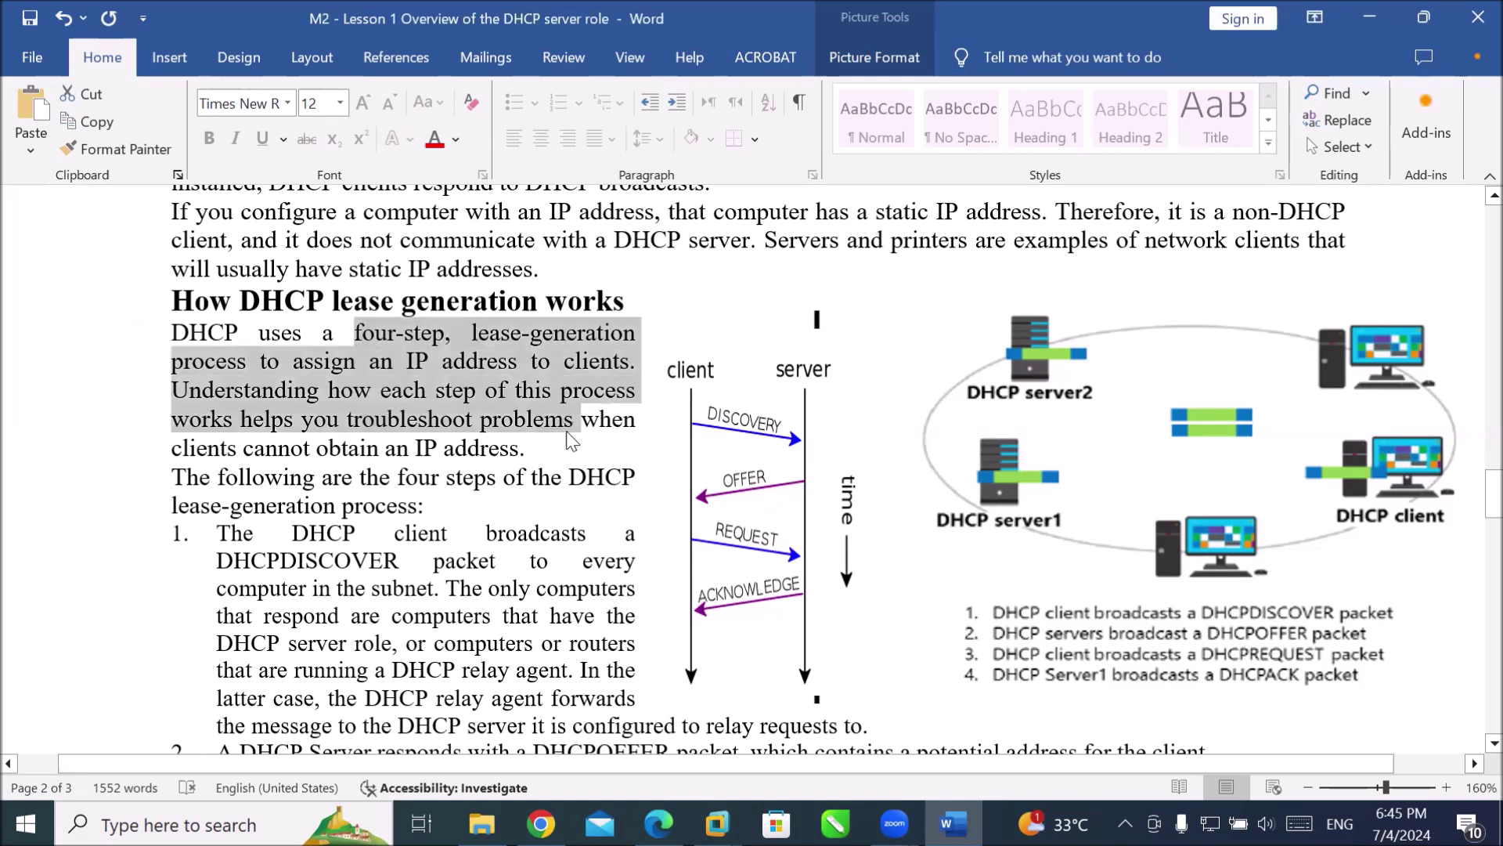
scroll(560, 423, down, 2)
drag(218, 383, 344, 362)
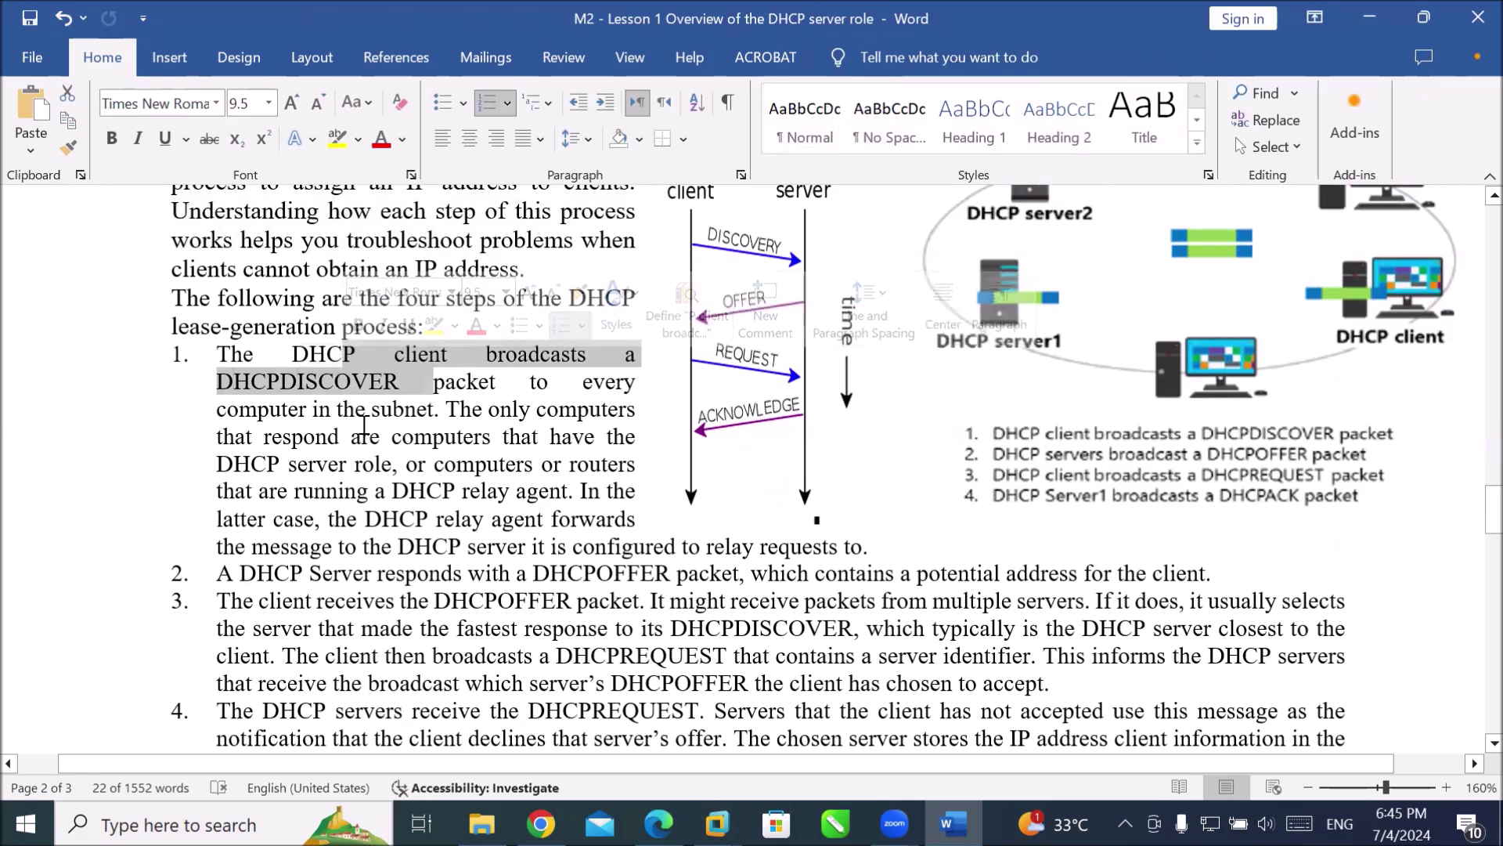
scroll(368, 423, down, 2)
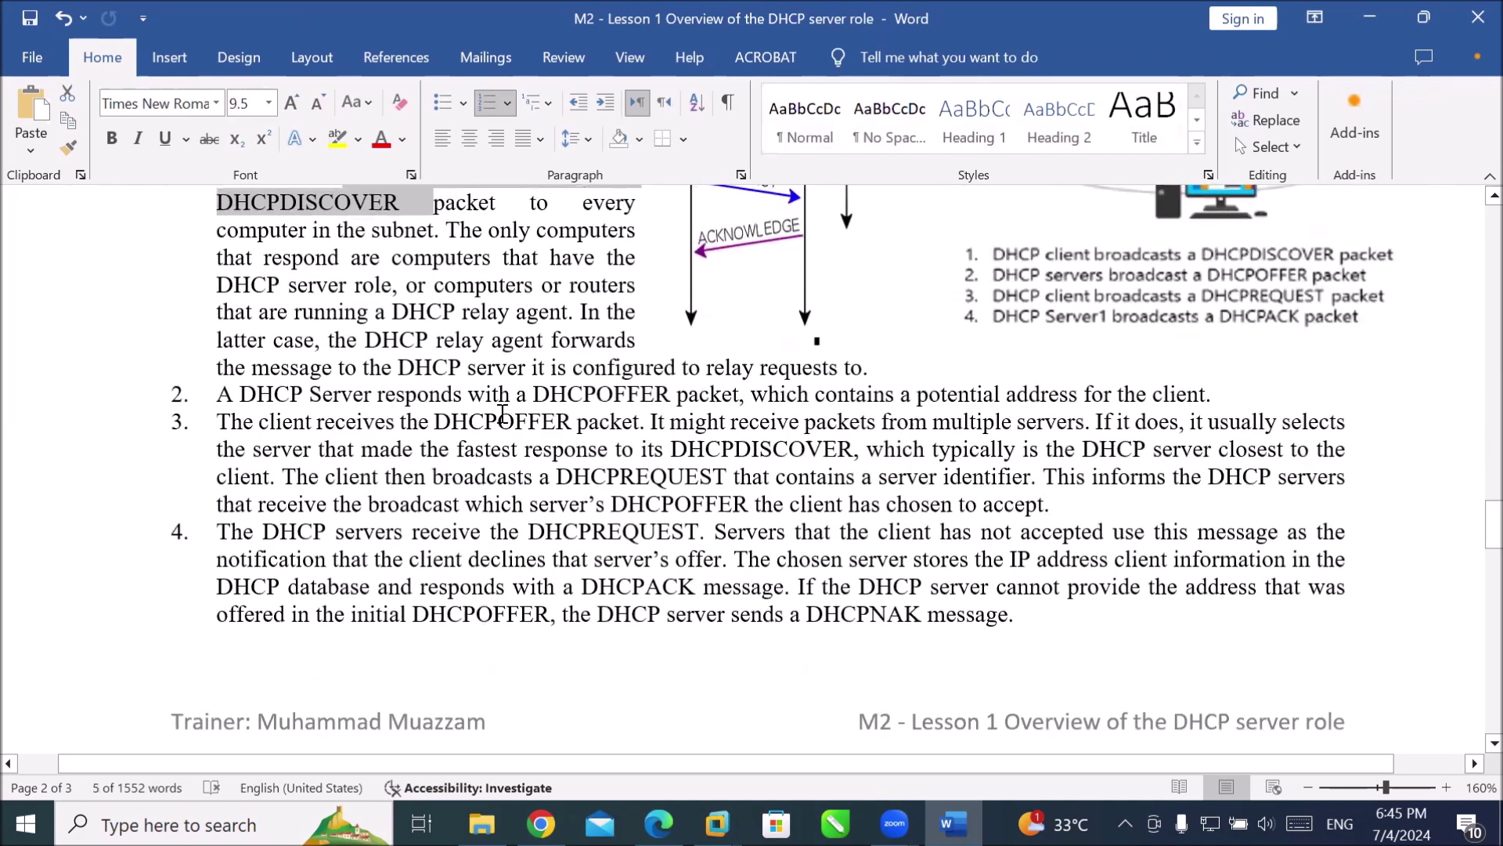
drag(533, 394, 649, 375)
drag(552, 394, 674, 456)
scroll(670, 454, down, 1)
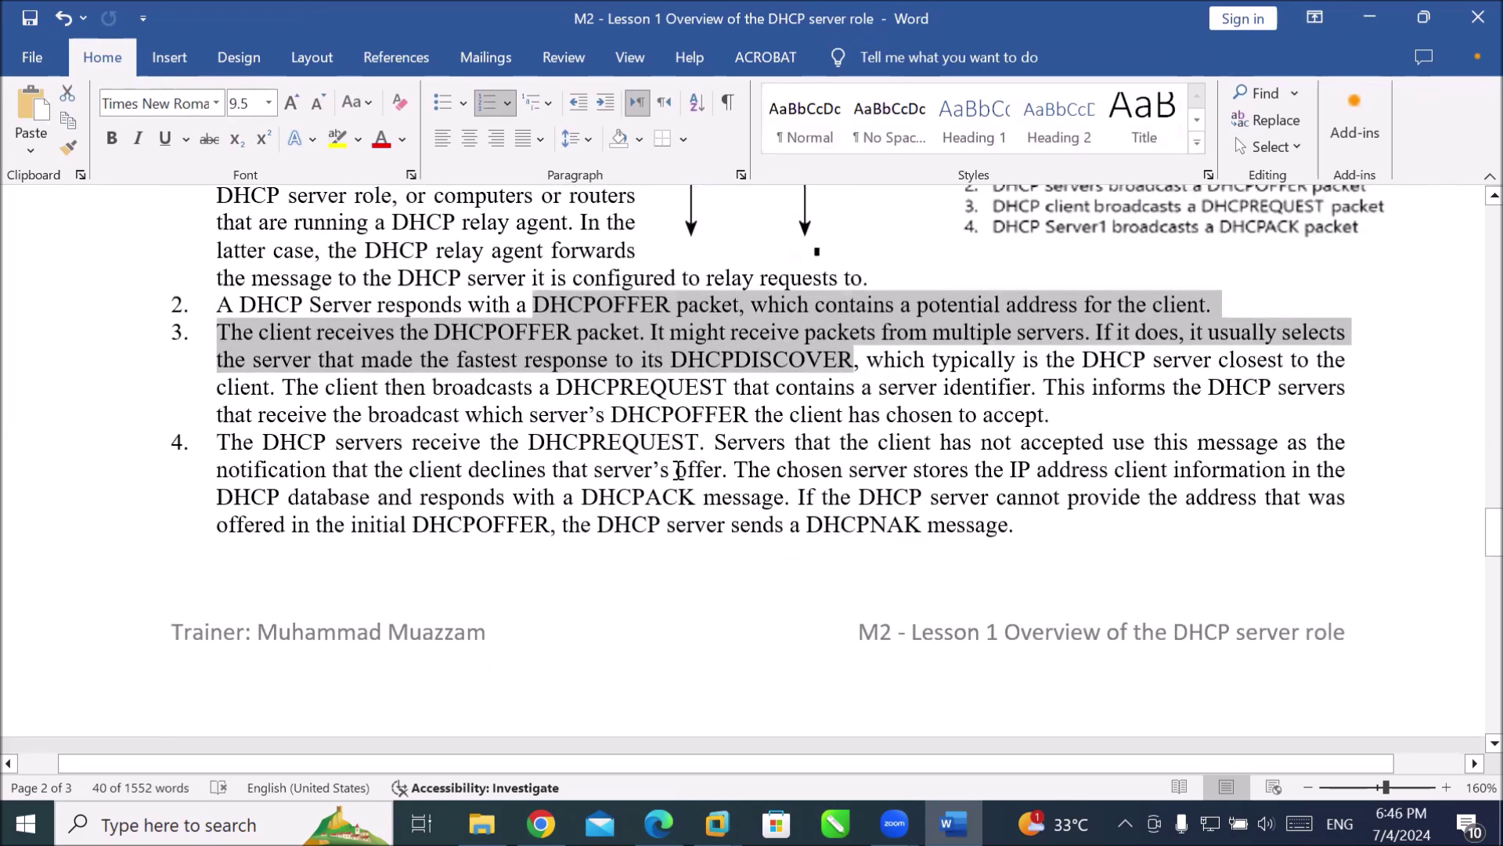
drag(581, 497, 929, 520)
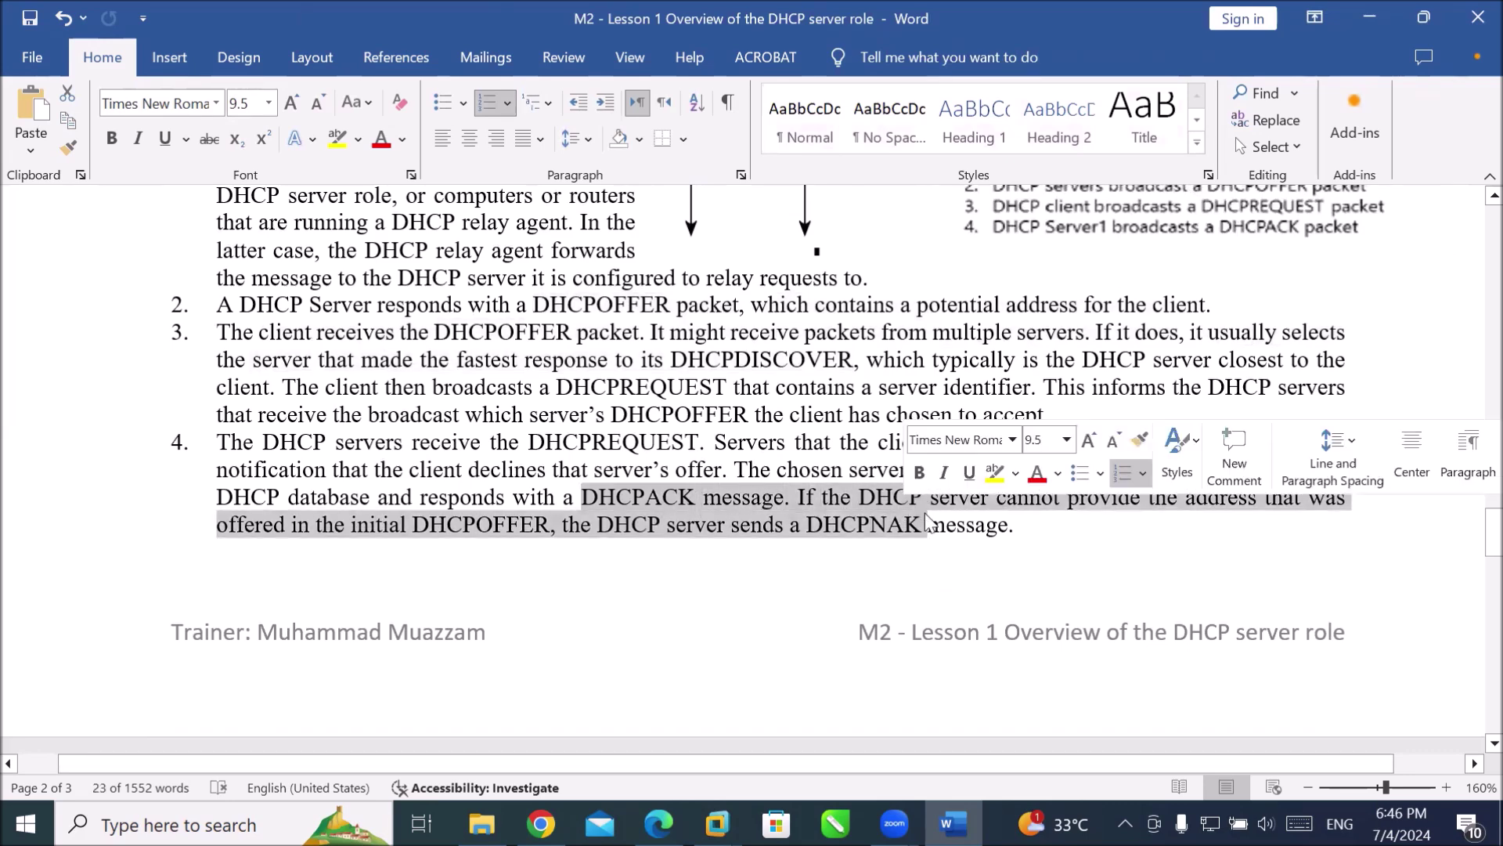
scroll(926, 520, up, 5)
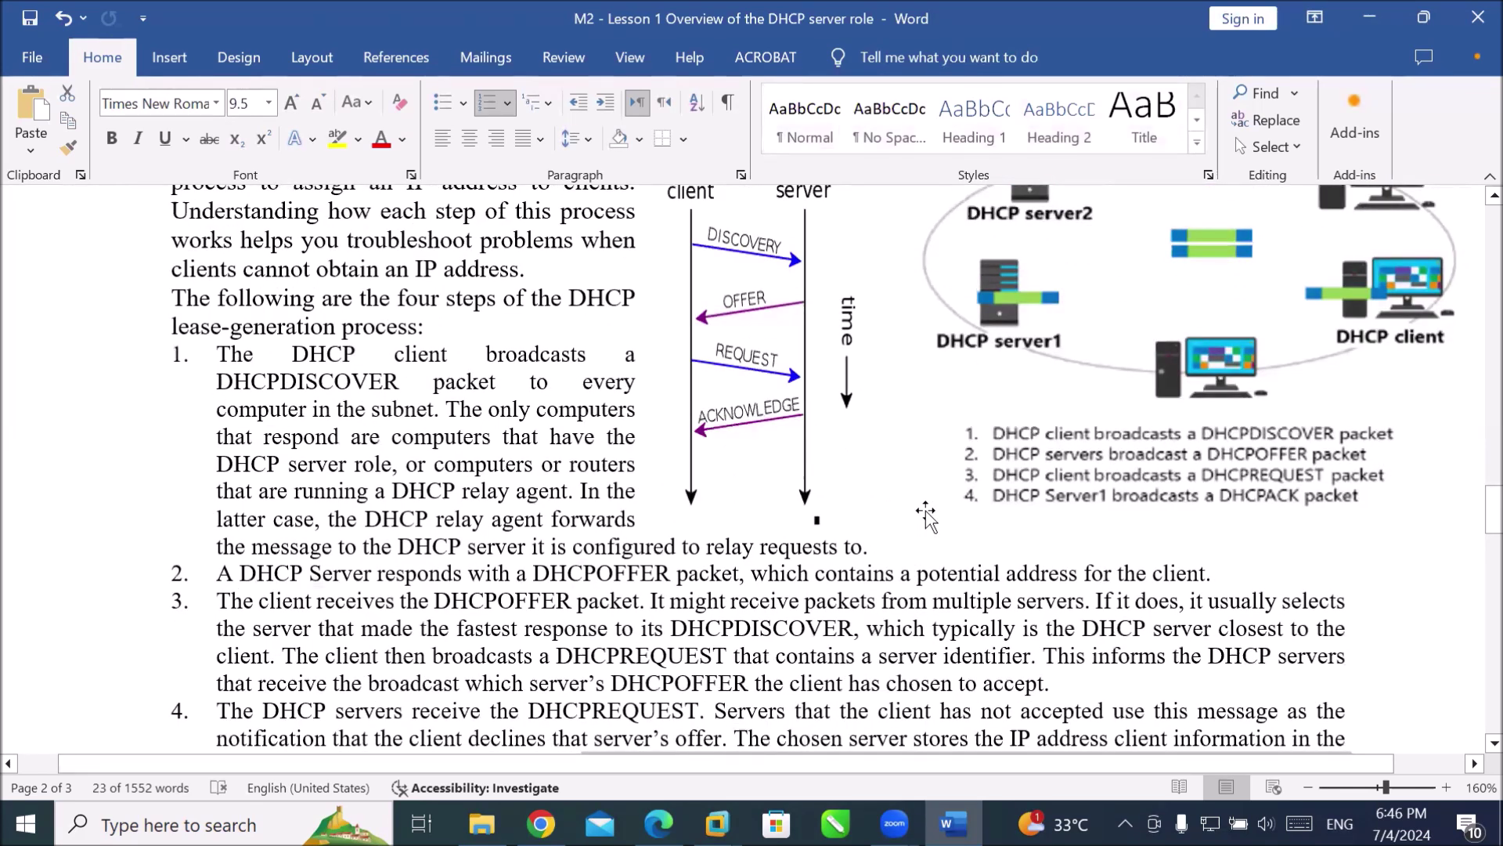
scroll(929, 515, up, 2)
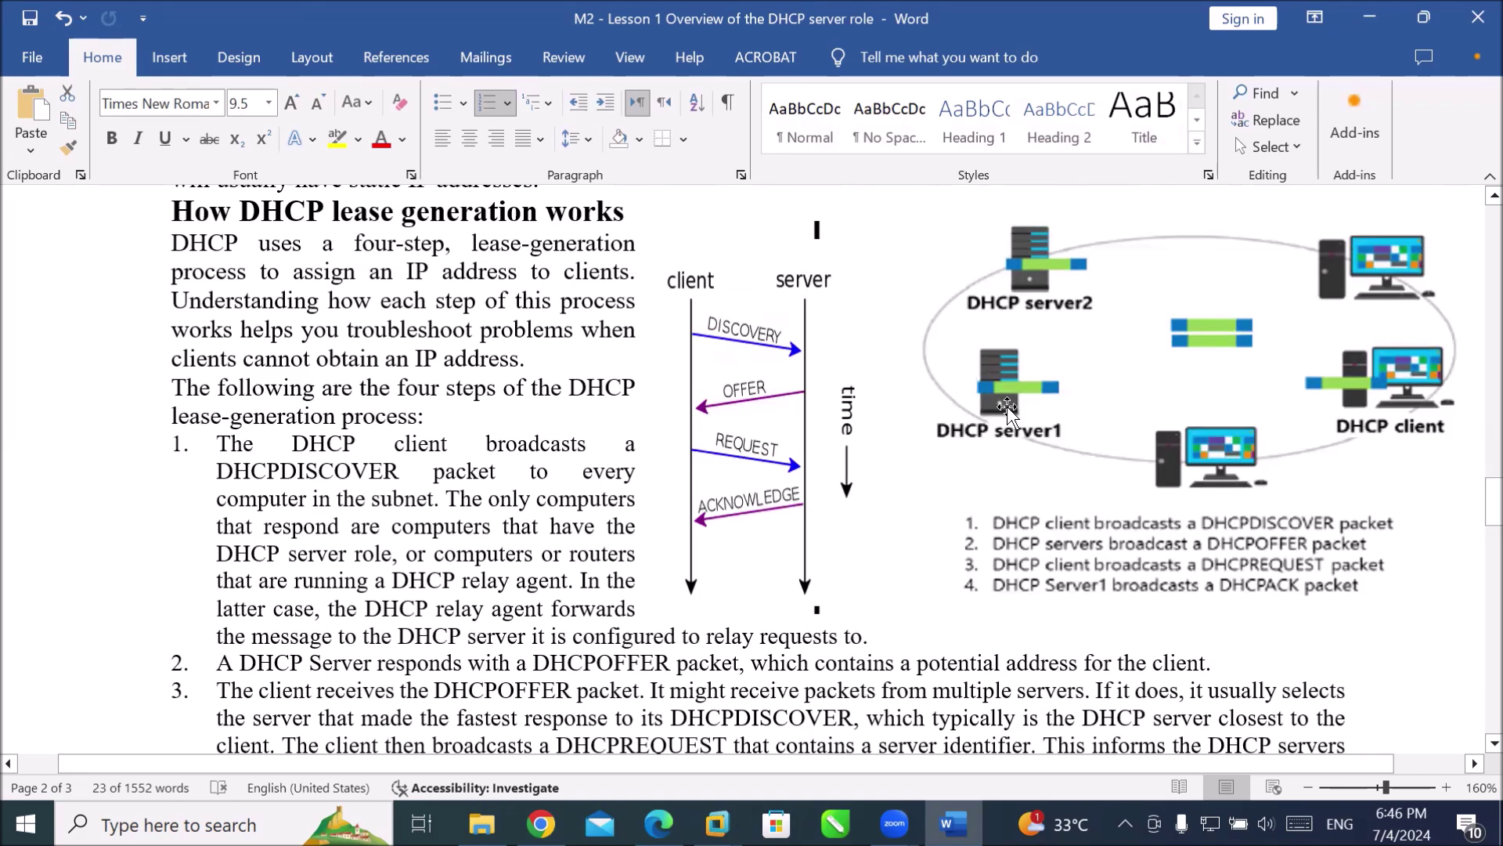
scroll(947, 348, down, 5)
Scroll to page 3 and select 'until 87.5 percent' and 'a unicast' in the renewal text.
scroll(946, 346, down, 10)
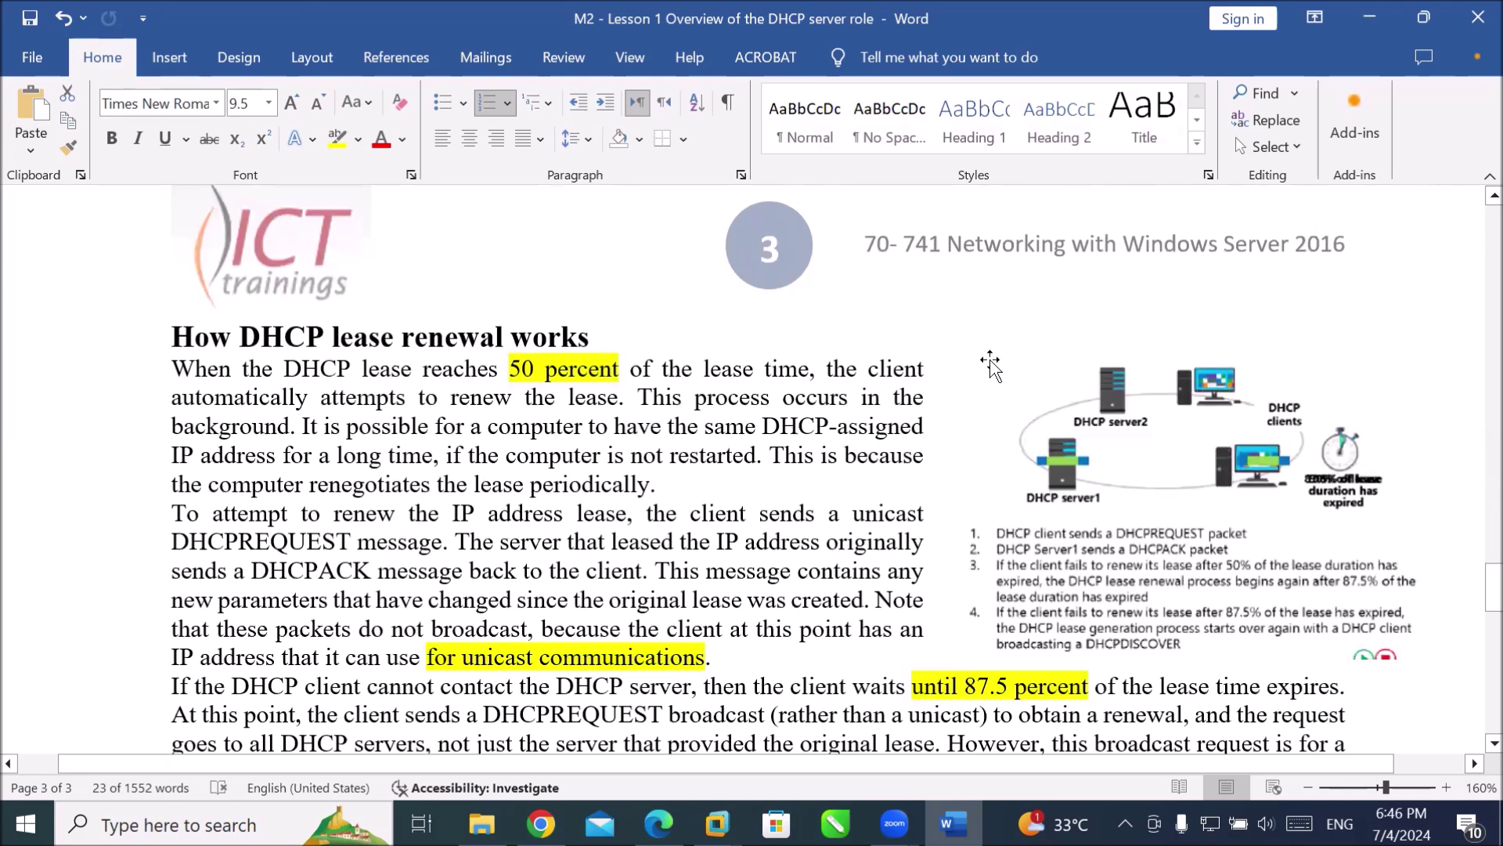
scroll(946, 374, down, 1)
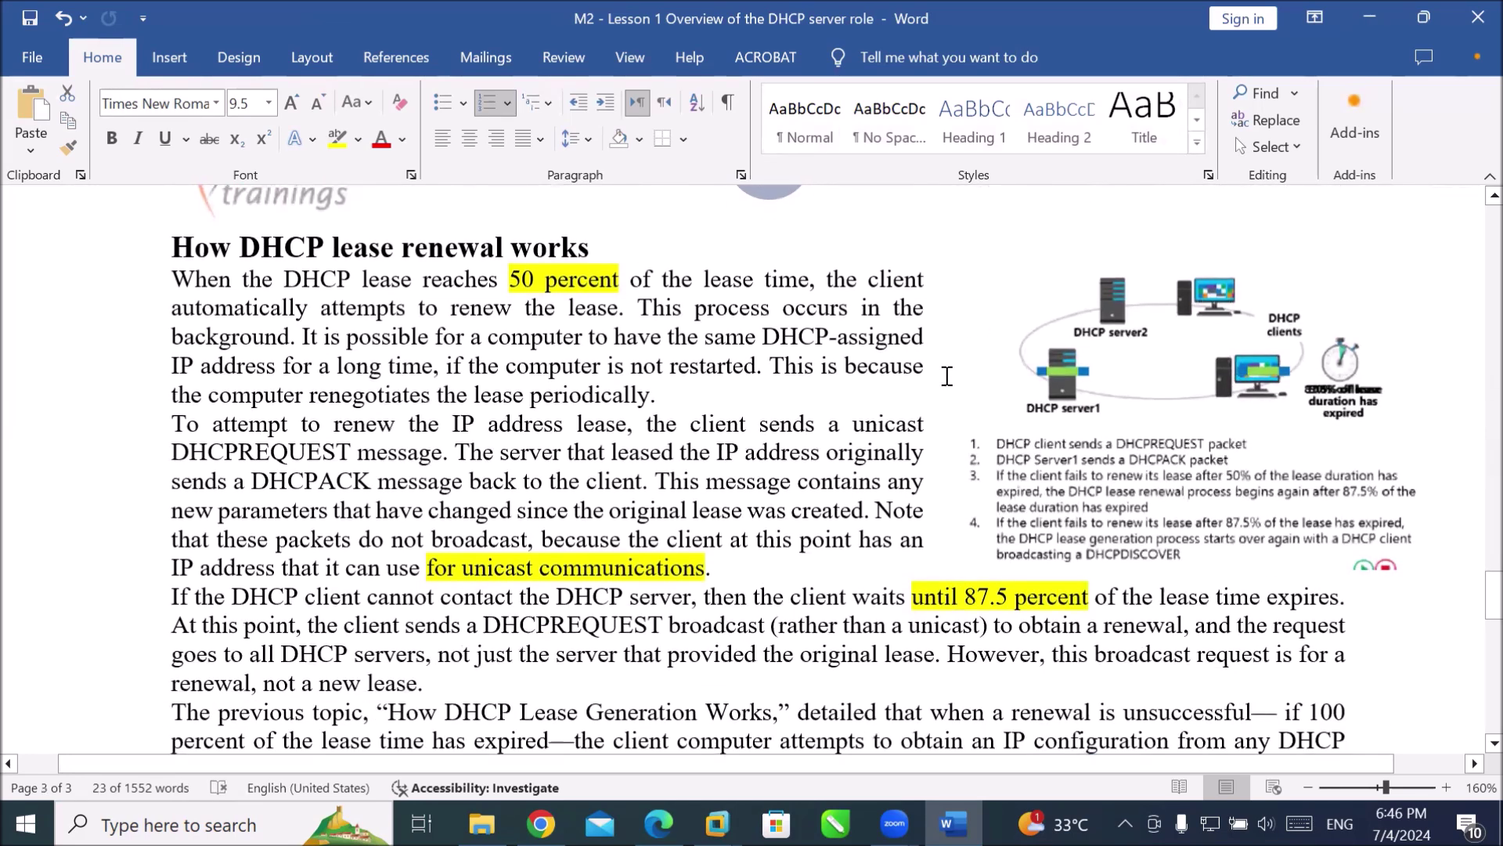
scroll(946, 376, down, 1)
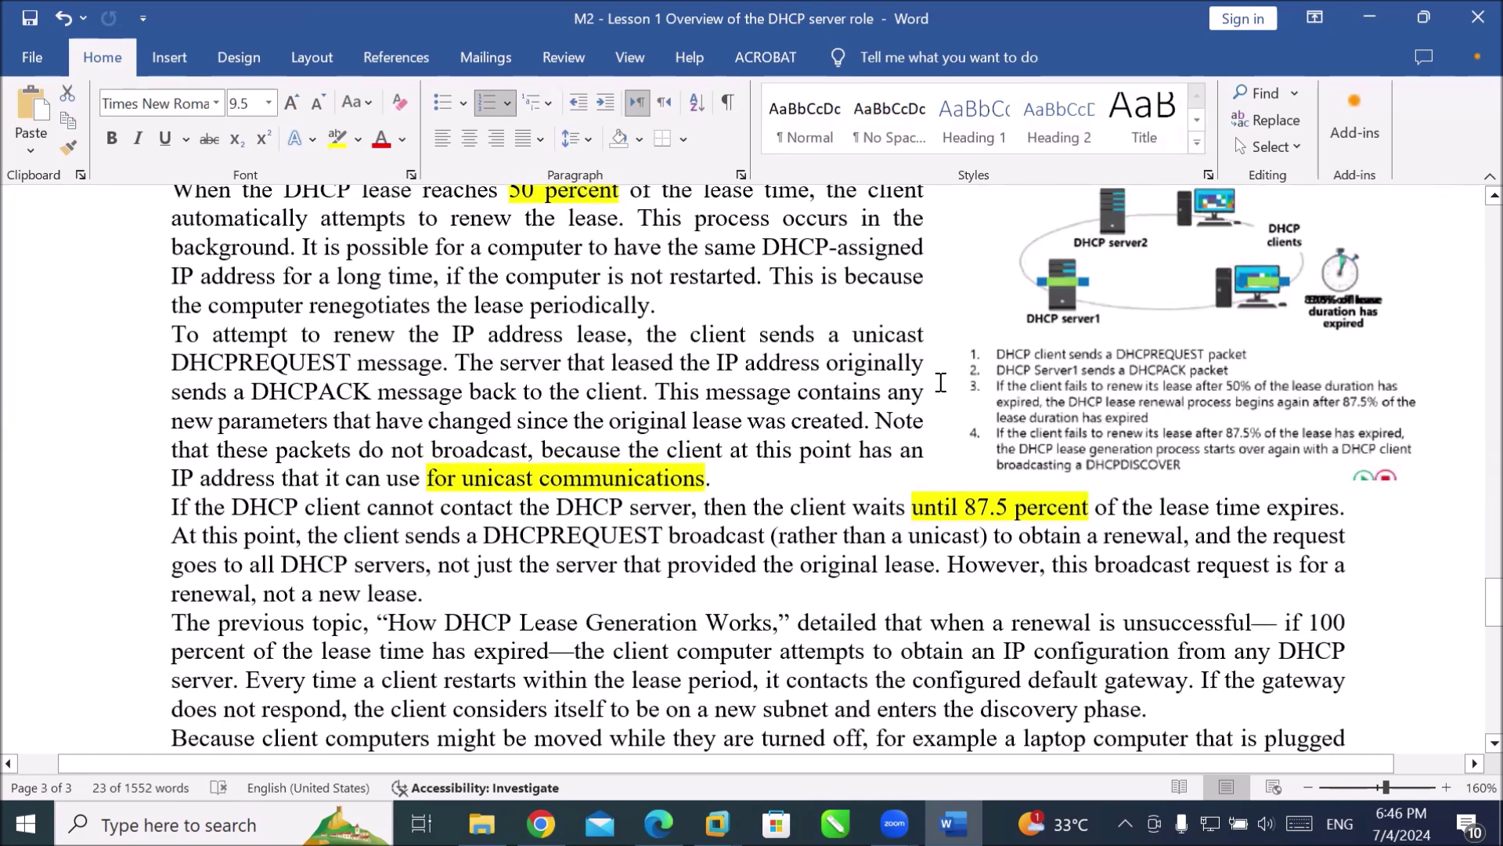
scroll(917, 419, up, 1)
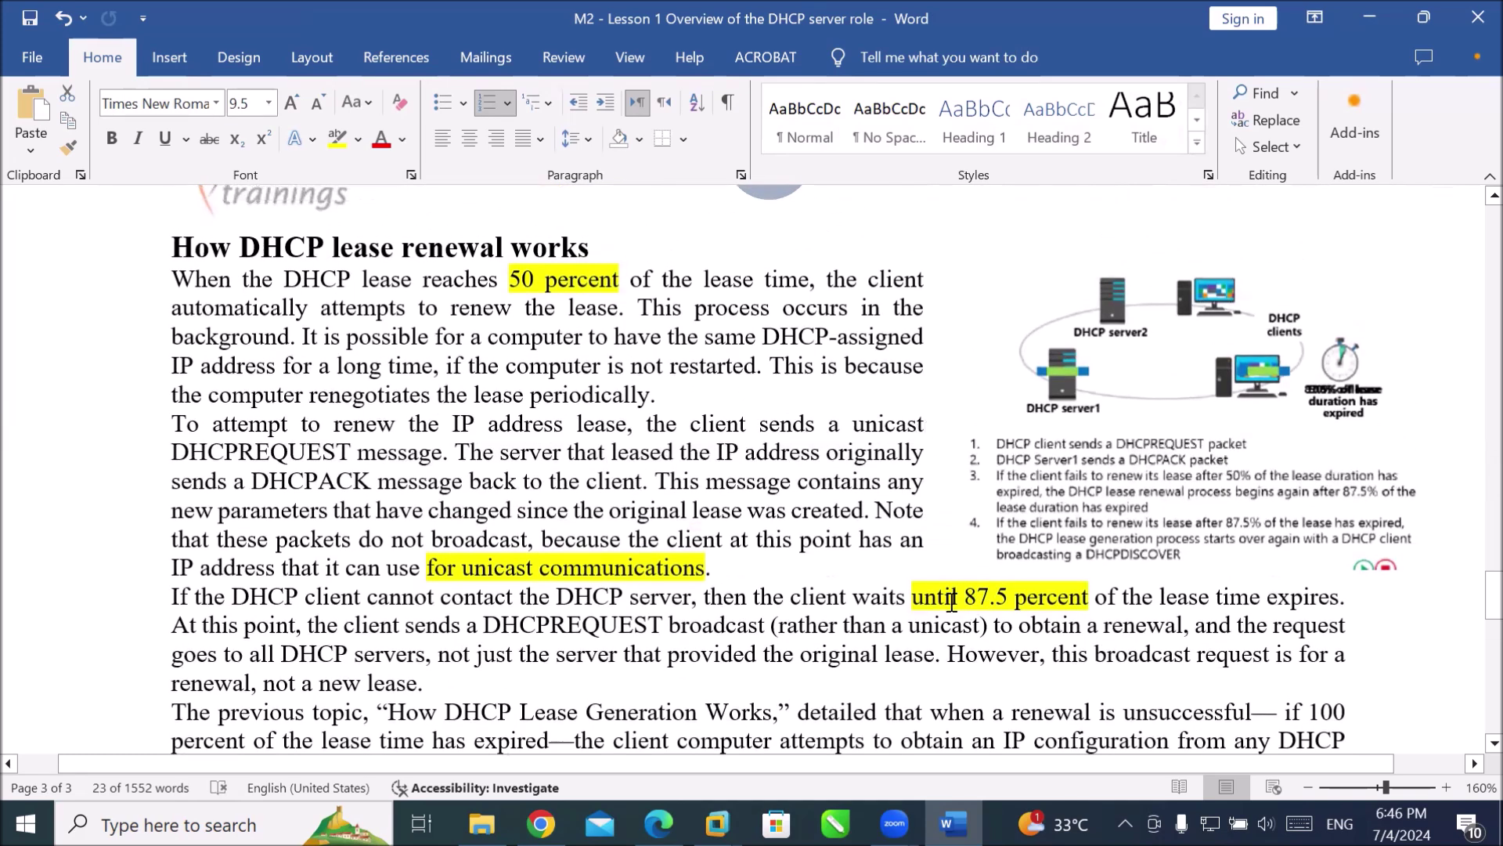
drag(913, 599, 1332, 607)
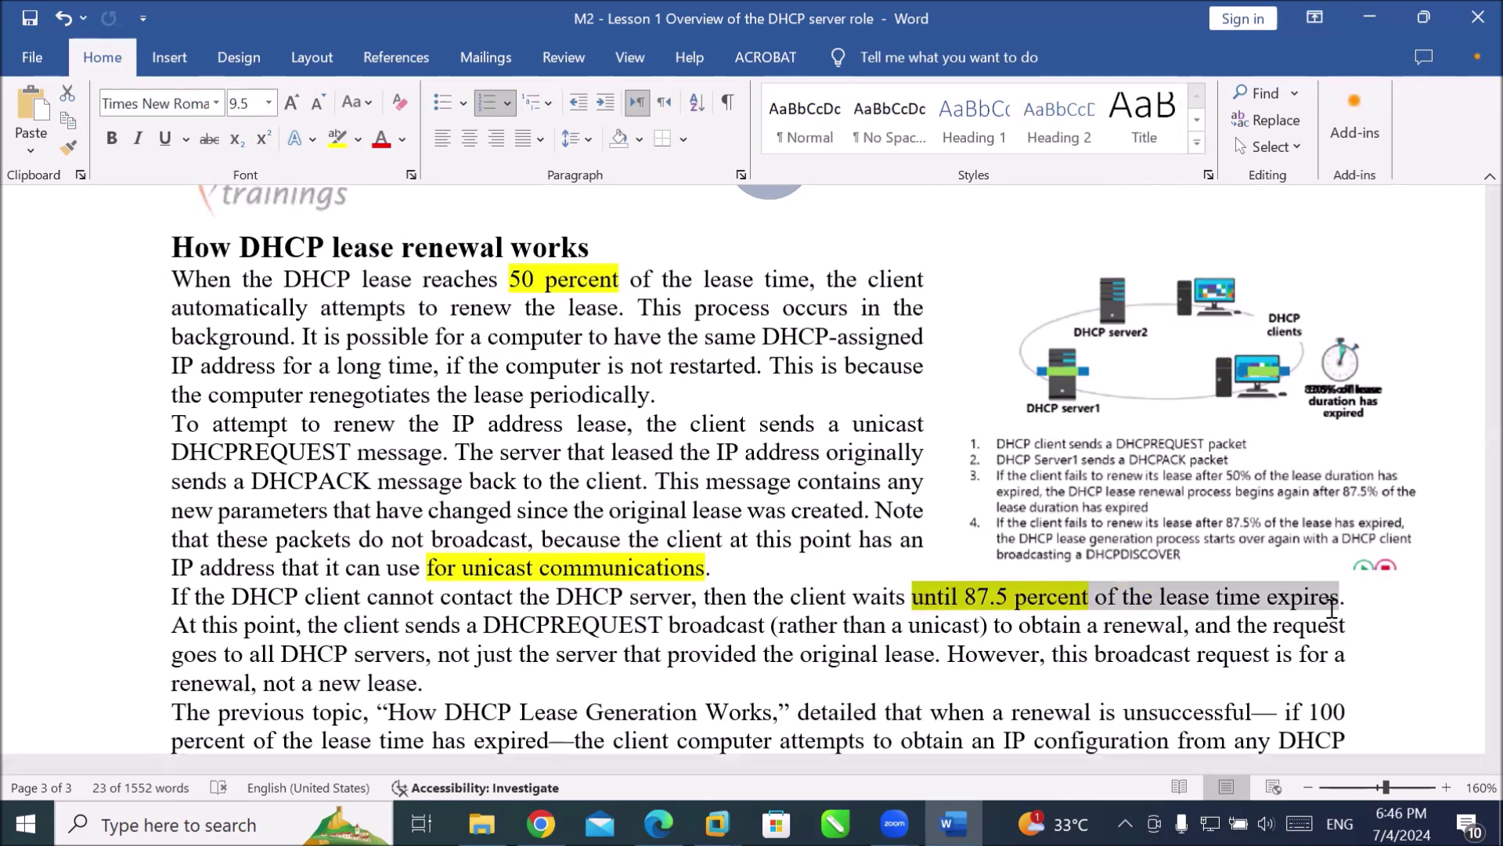
drag(1332, 608, 1328, 606)
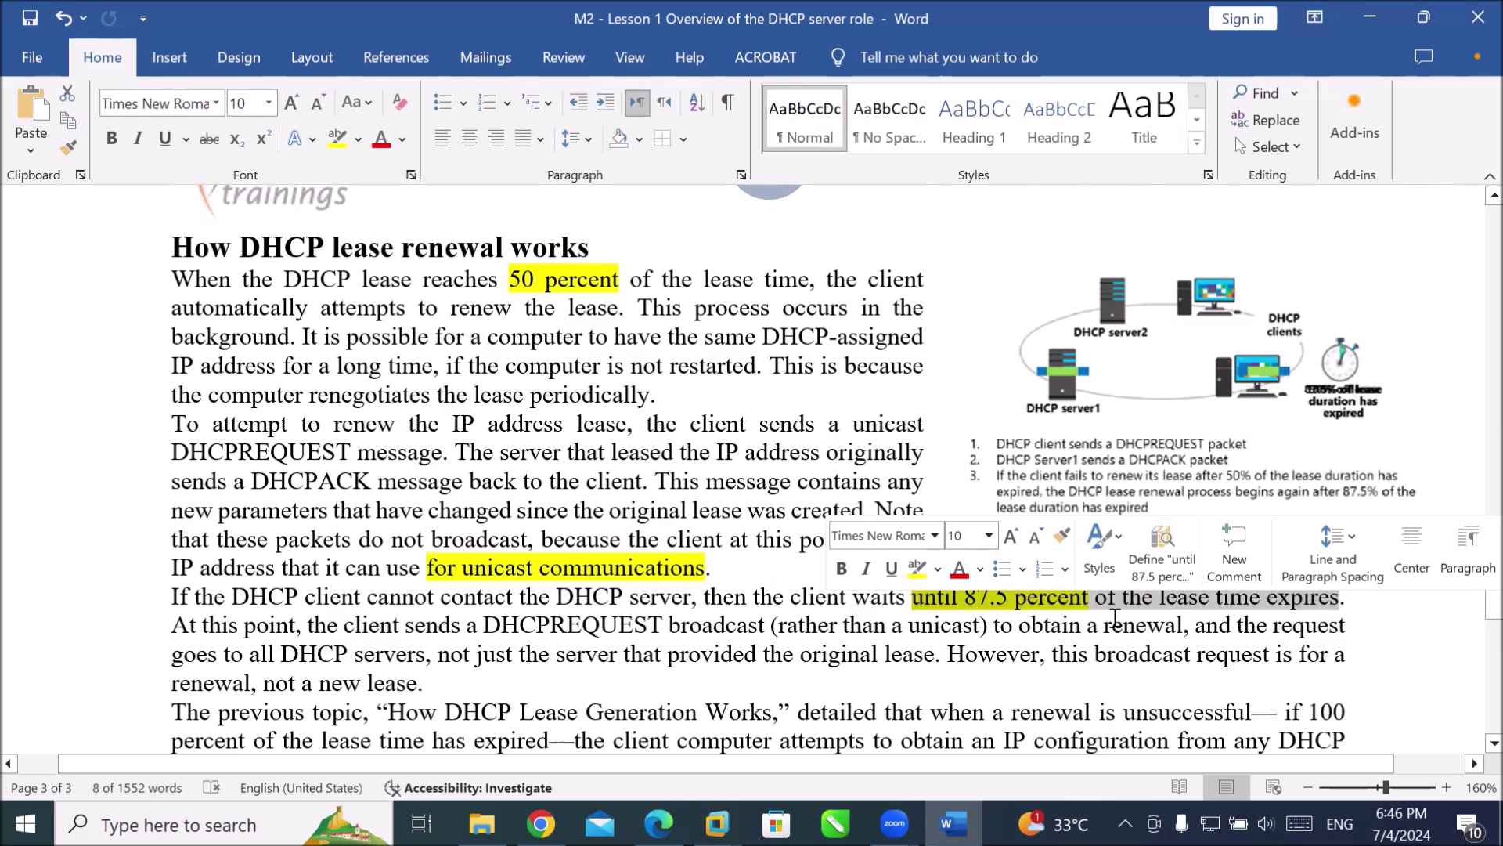
click(1108, 618)
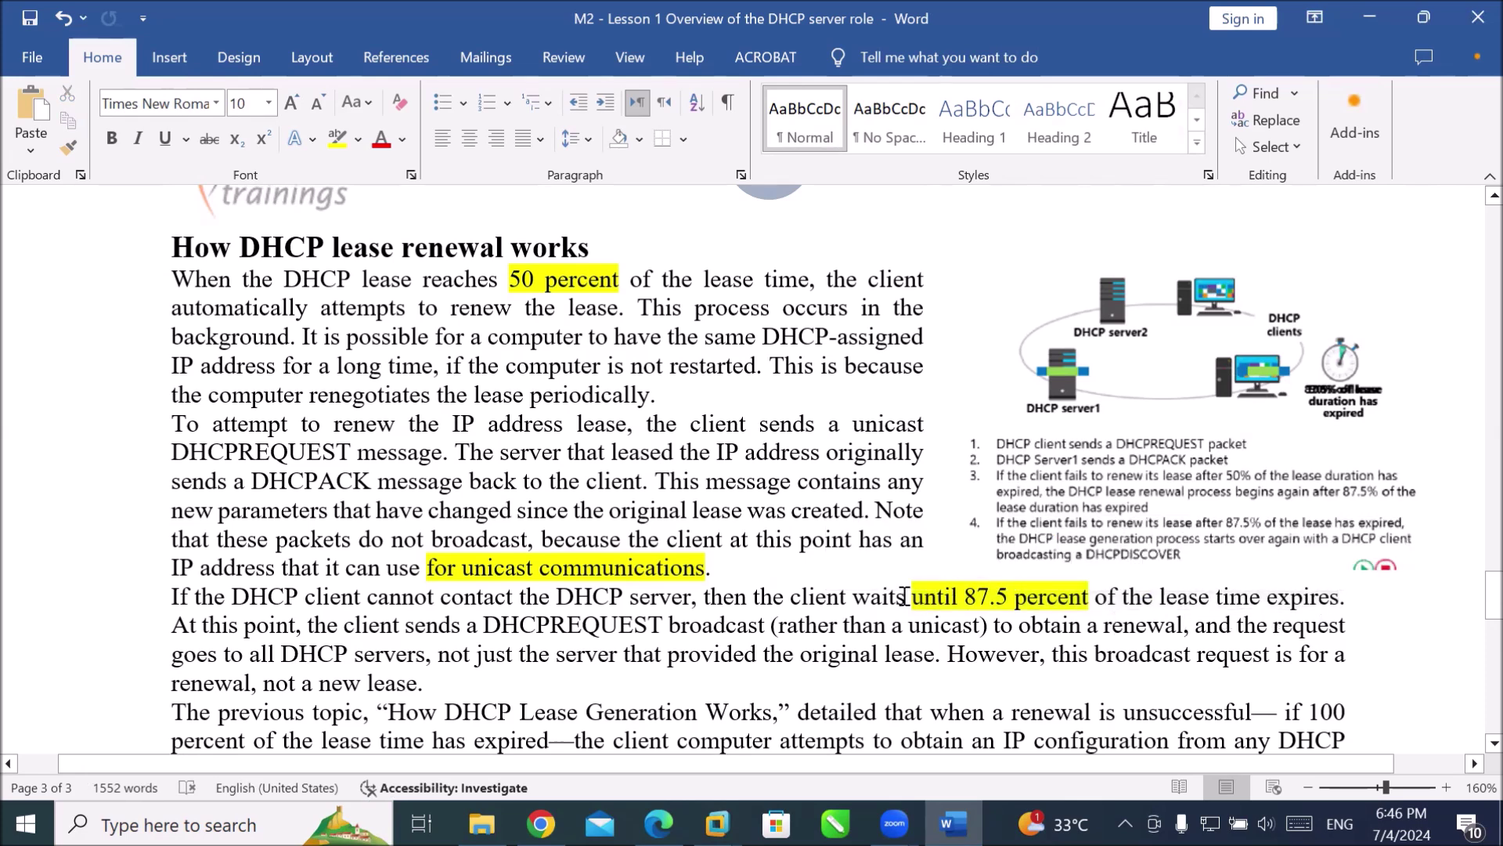
click(906, 596)
drag(891, 625, 981, 632)
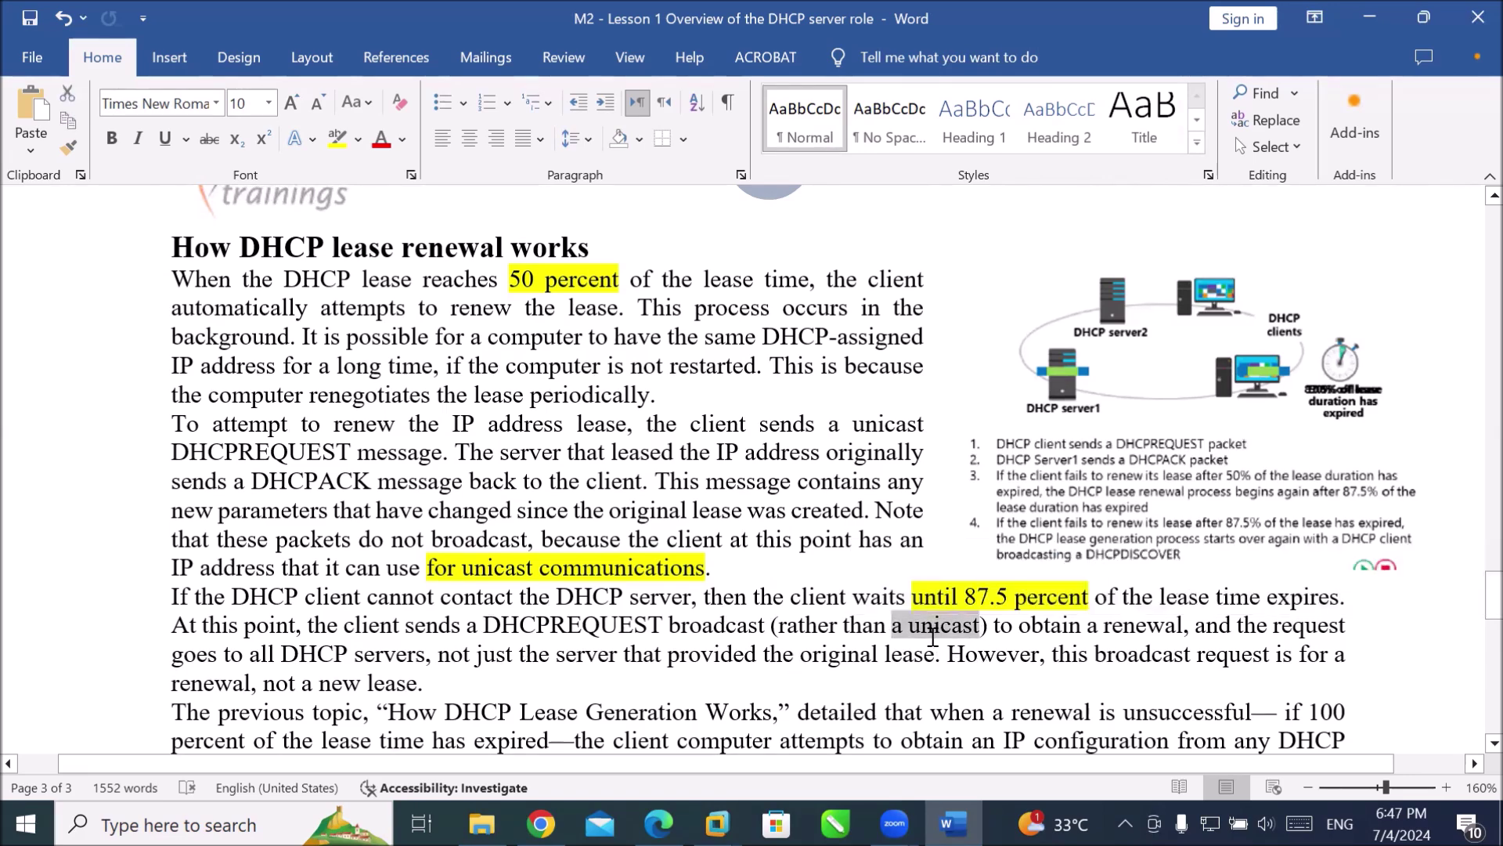
scroll(940, 626, up, 6)
scroll(919, 627, up, 5)
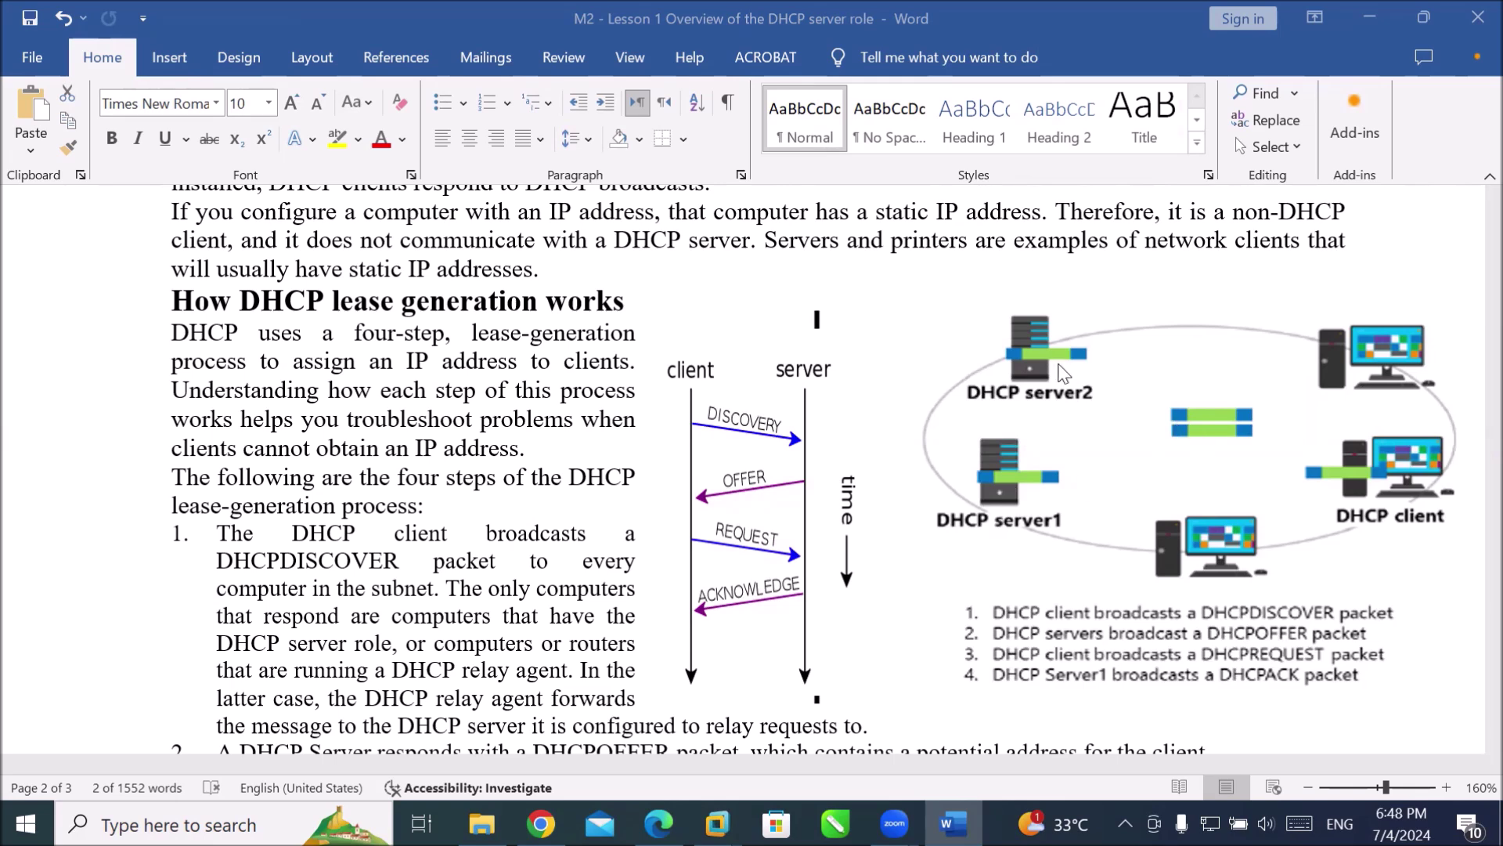
scroll(913, 441, down, 3)
scroll(908, 438, down, 10)
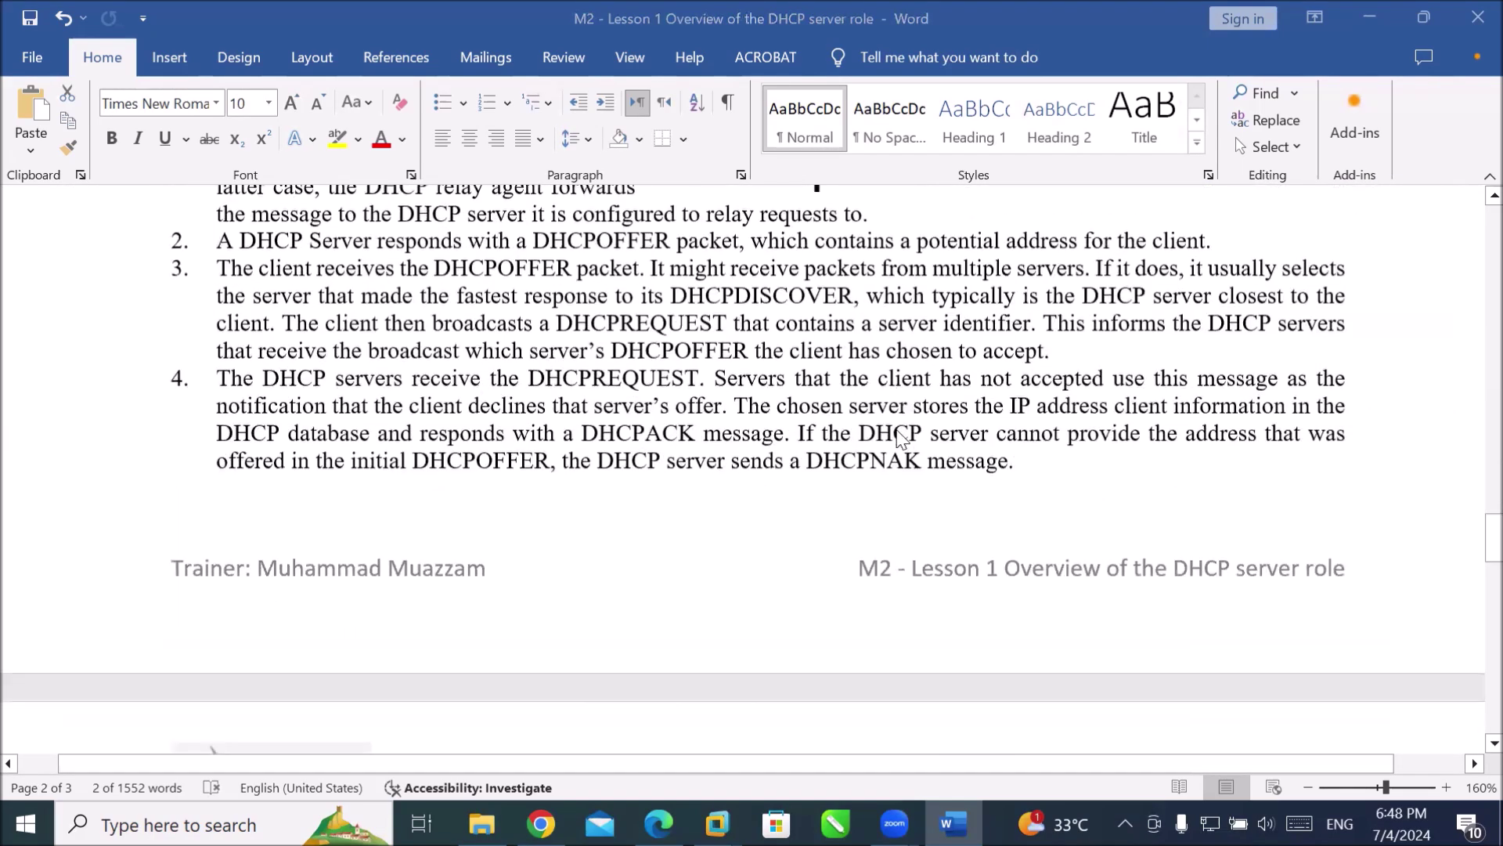
scroll(887, 432, down, 3)
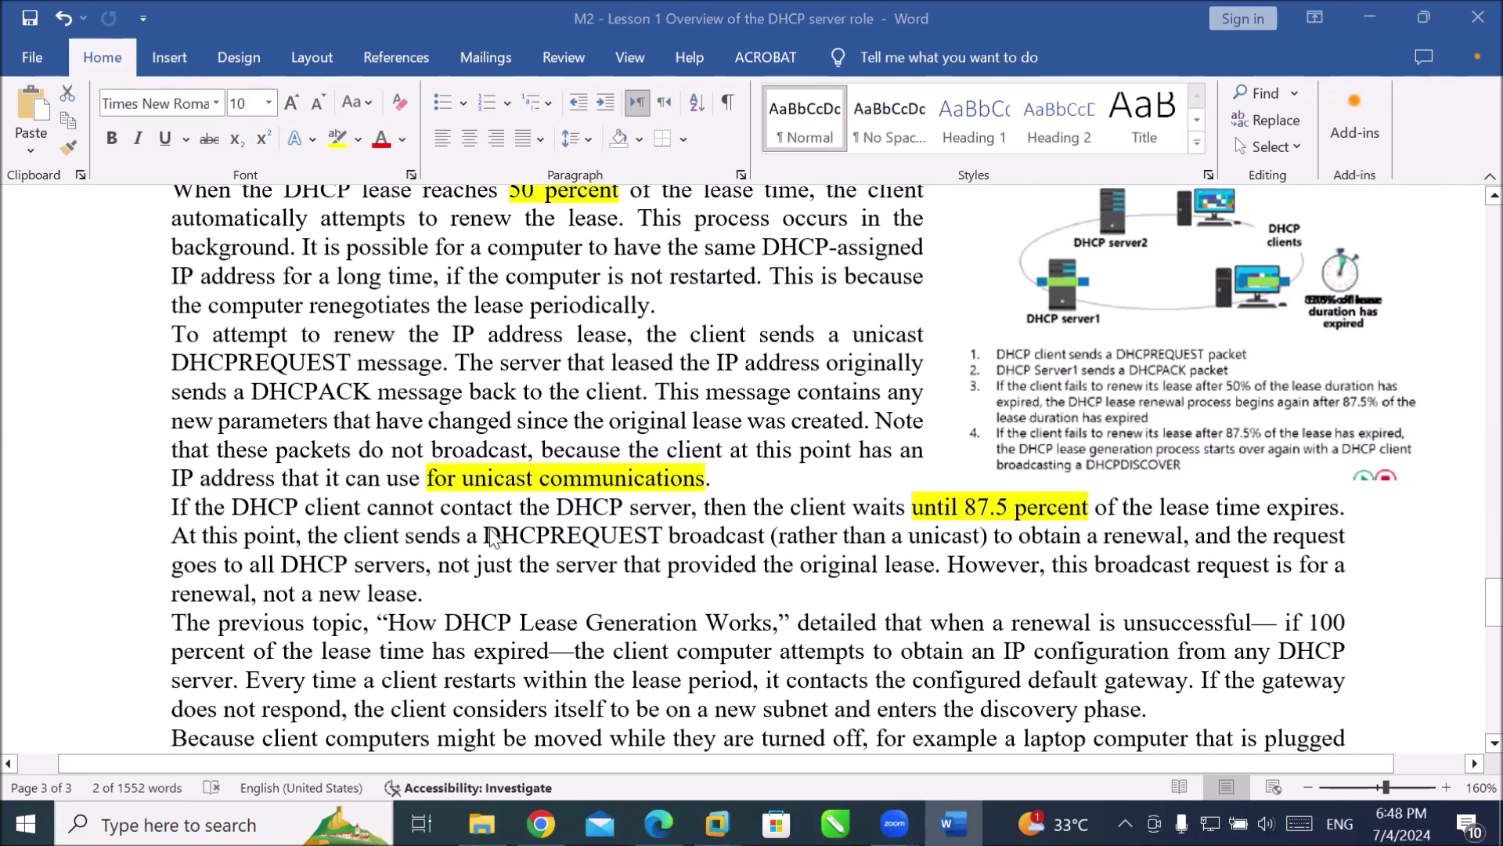
scroll(492, 539, down, 2)
scroll(492, 539, down, 10)
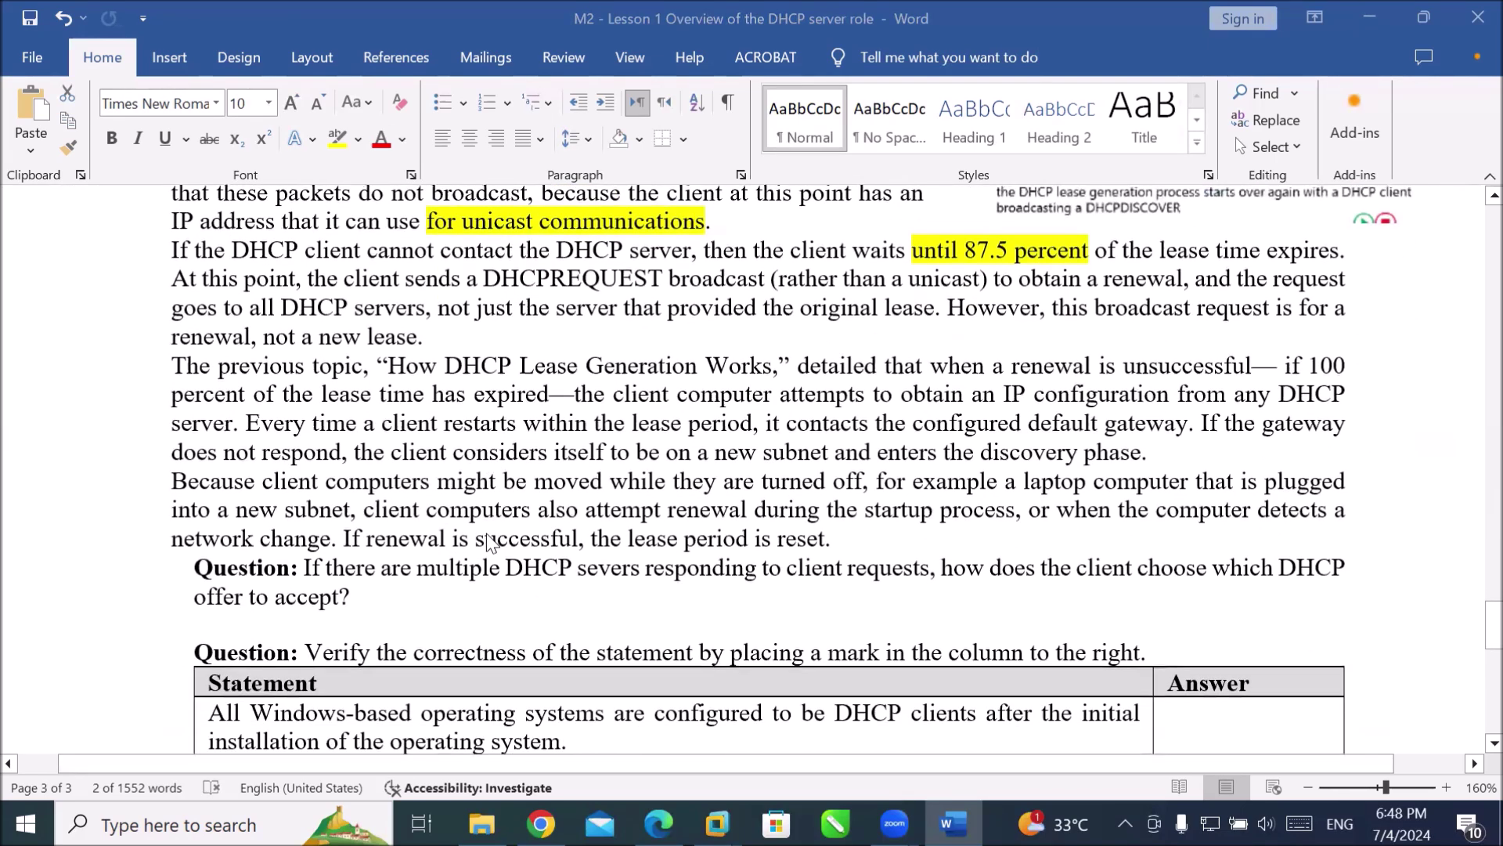
scroll(487, 544, up, 12)
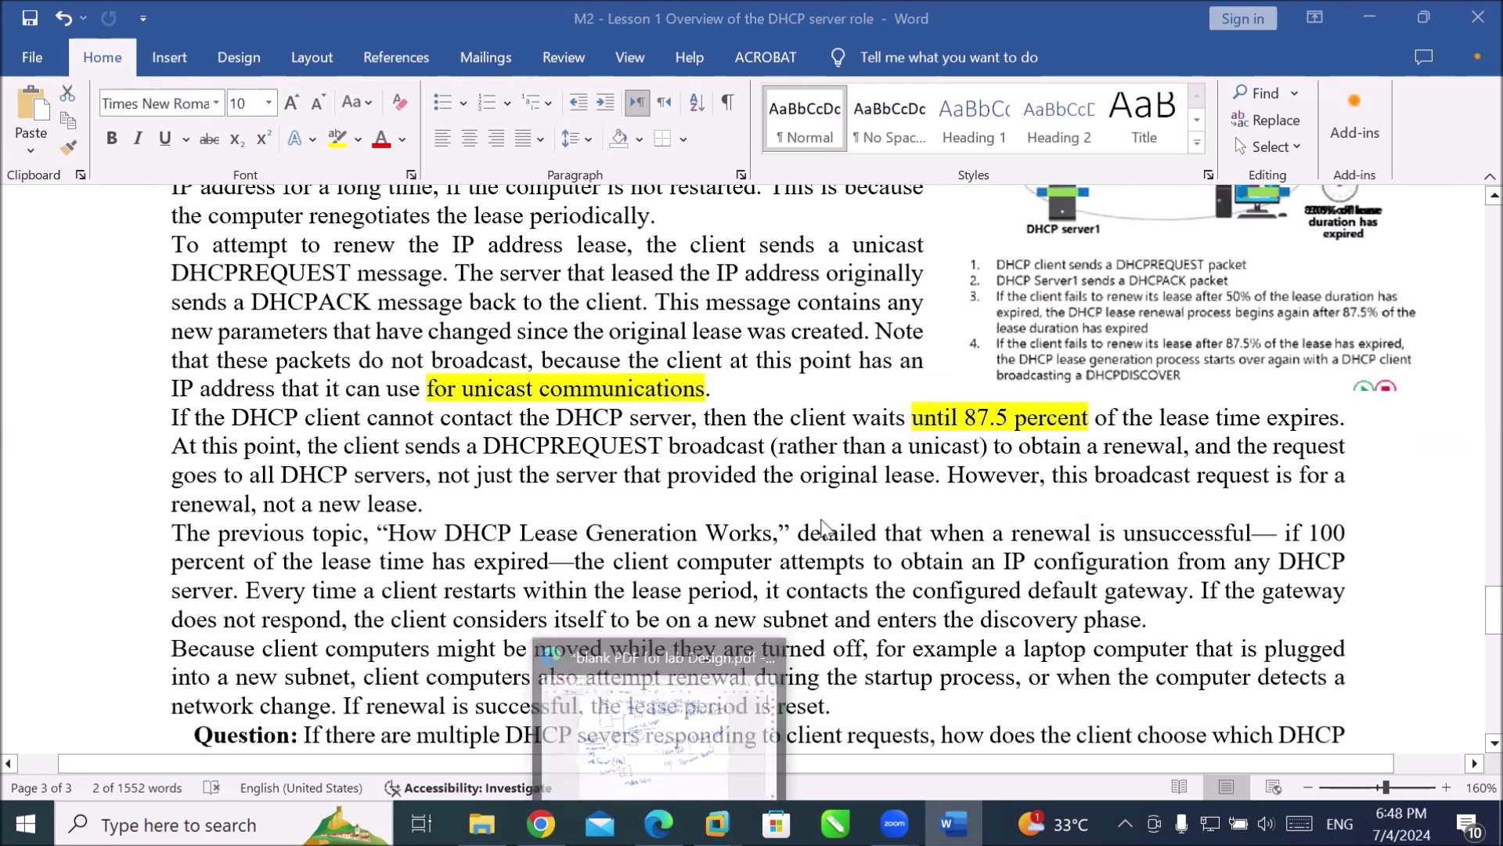
scroll(854, 502, up, 3)
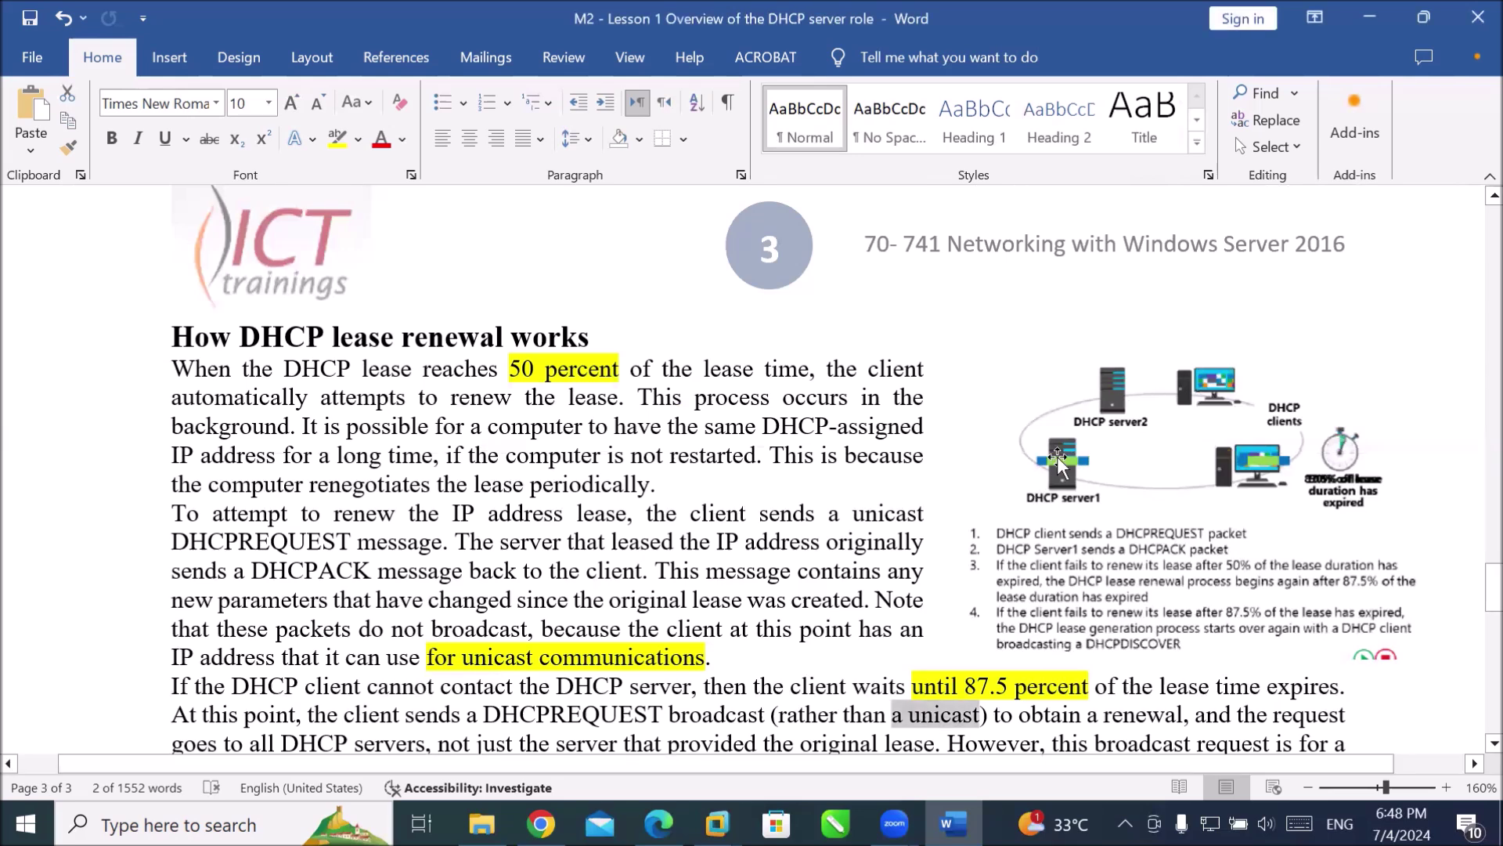
Enlarge the lease renewal diagram from its top-left corner and read further down the section.
click(1060, 461)
drag(946, 342, 843, 318)
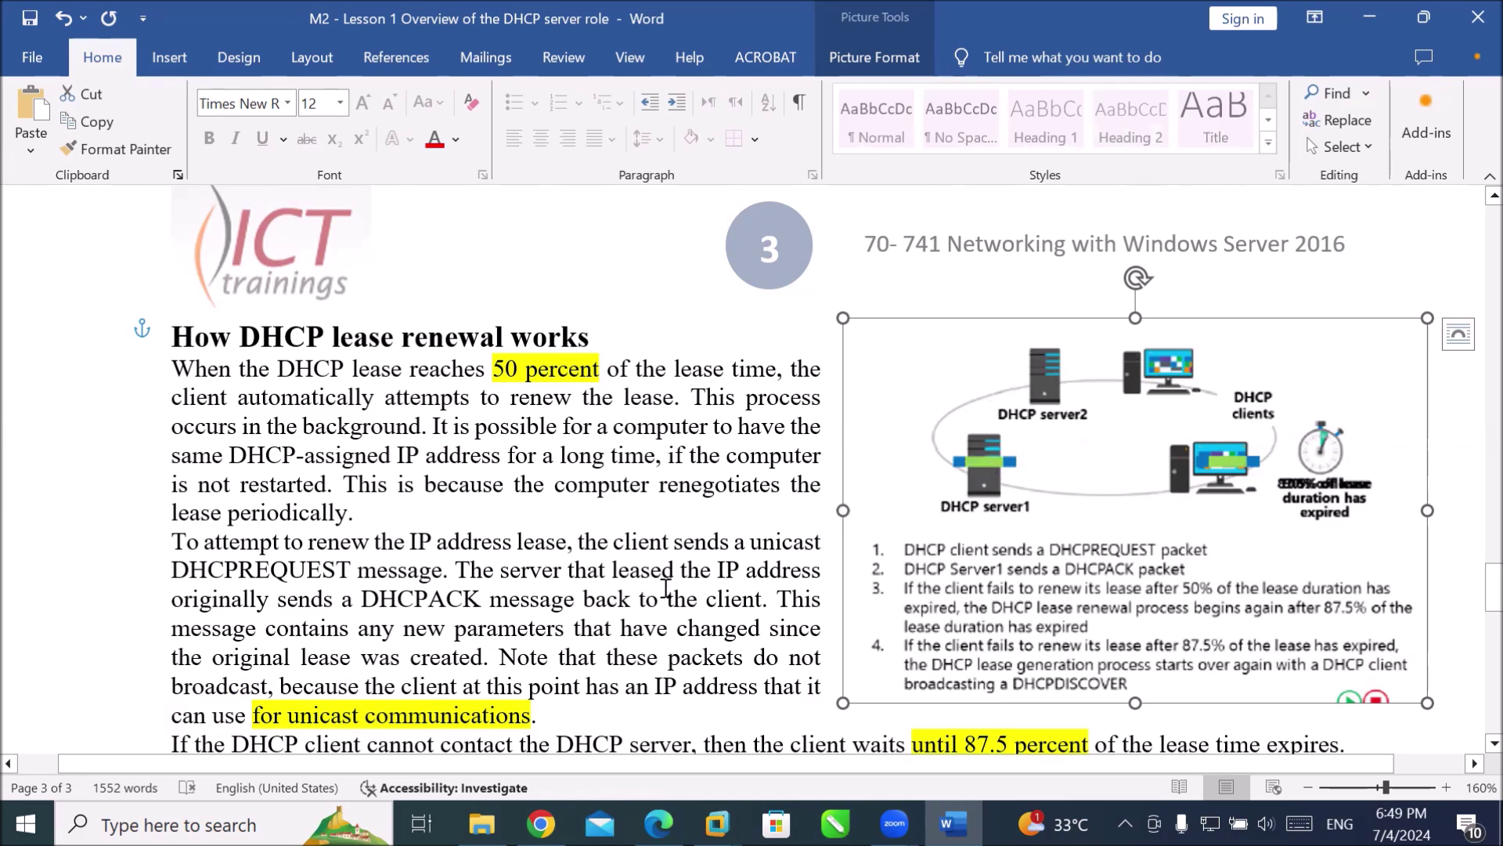
scroll(662, 591, down, 2)
scroll(661, 591, down, 1)
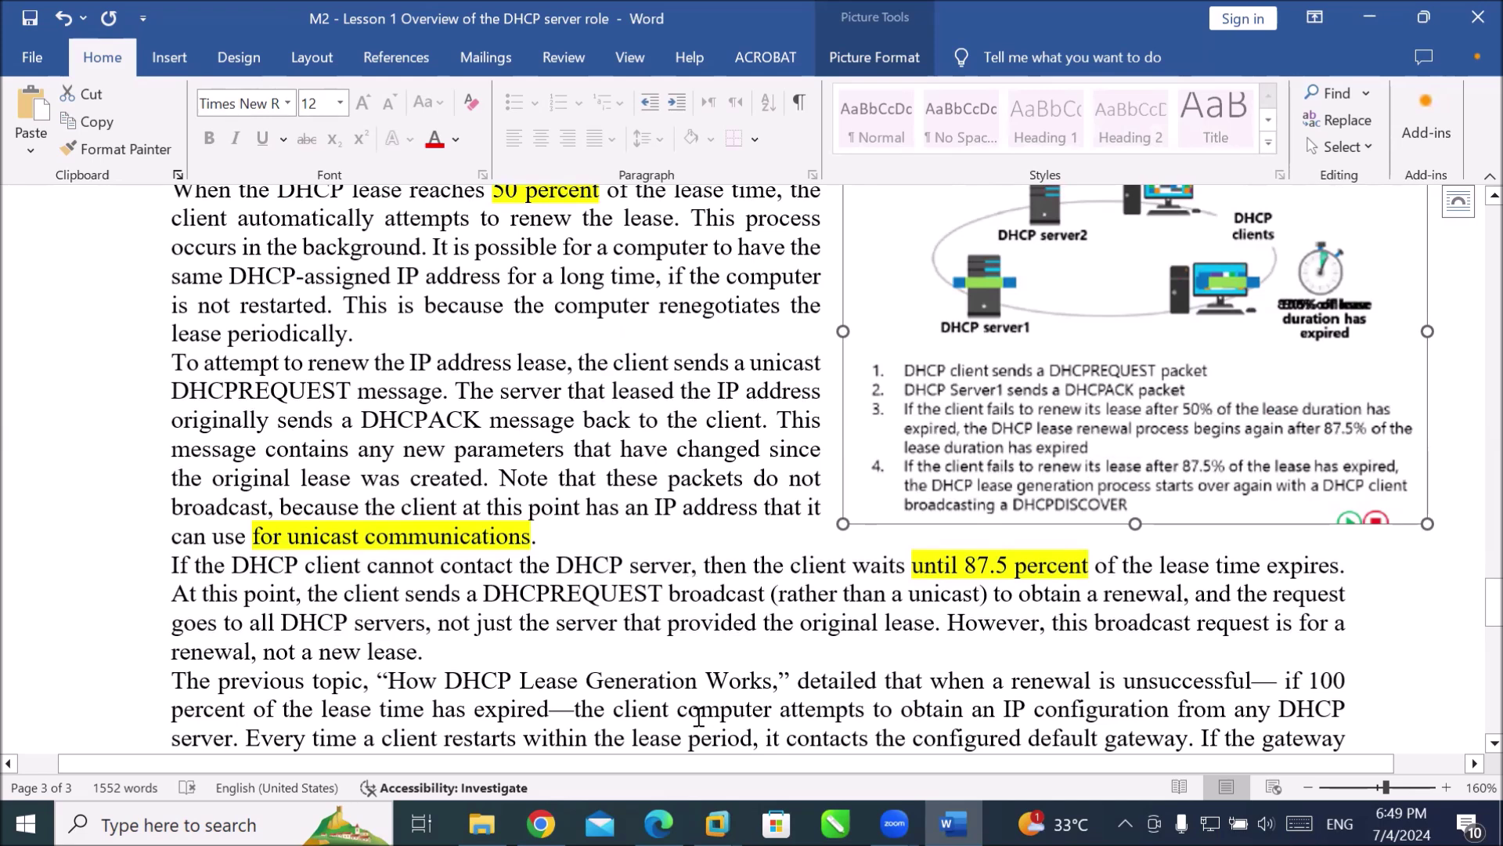
mouse_move(658, 824)
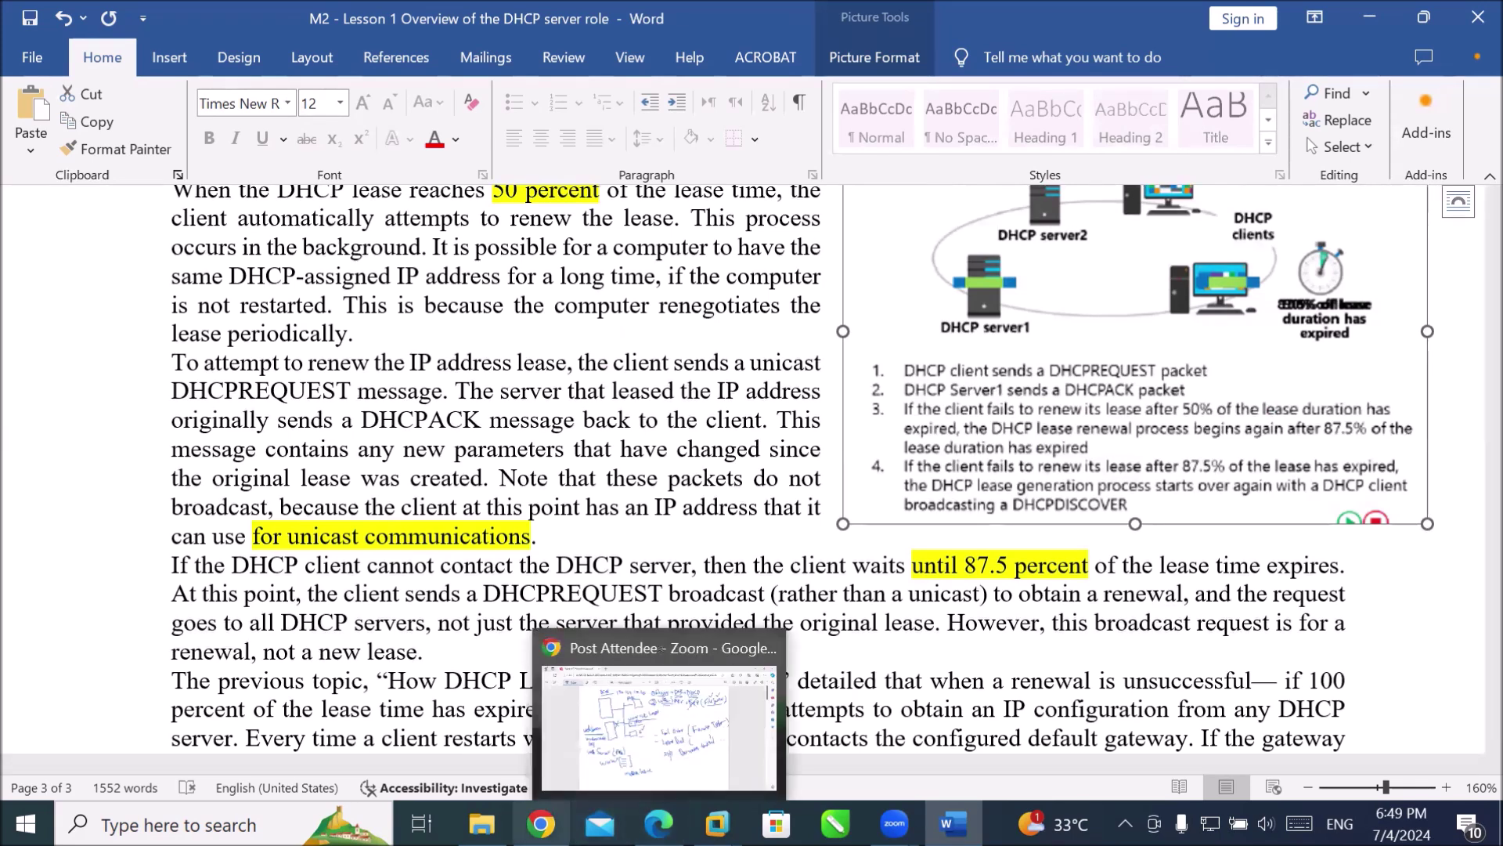
mouse_move(717, 824)
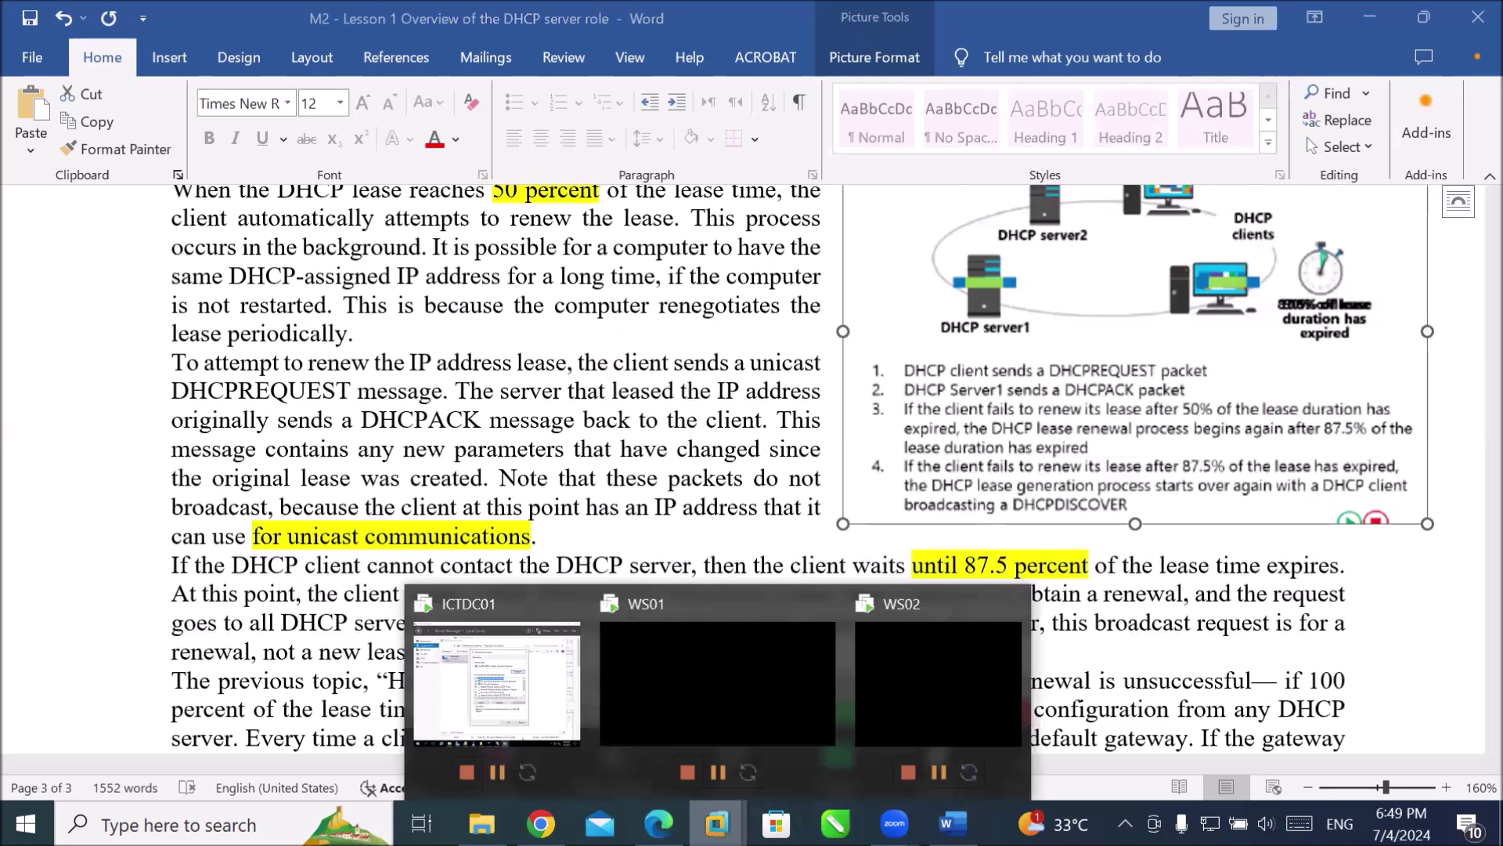
Switch to the ICTDC01 virtual machine and sign in with the administrator password.
click(498, 691)
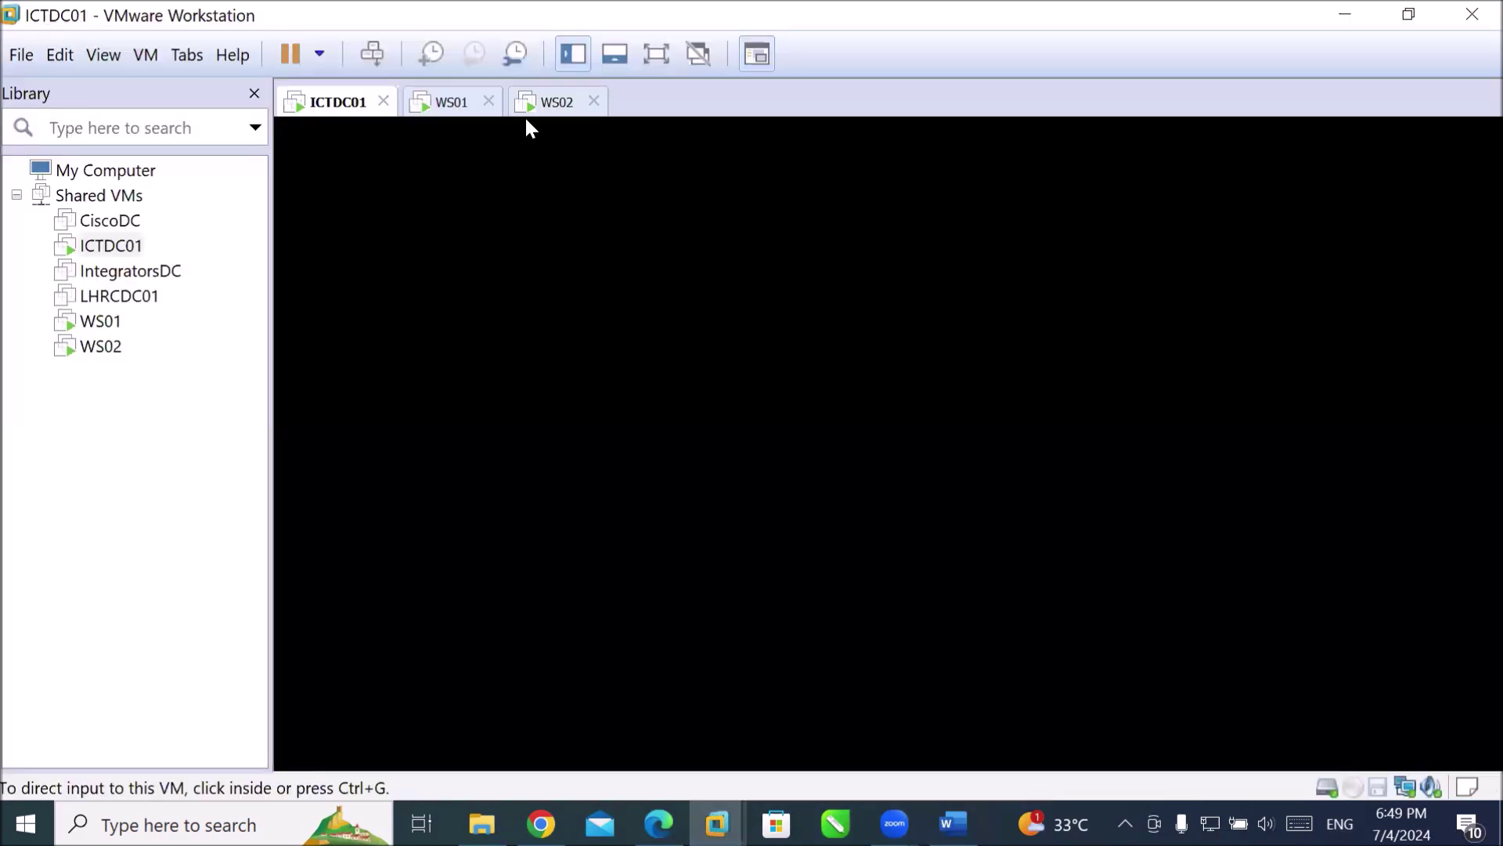
click(370, 54)
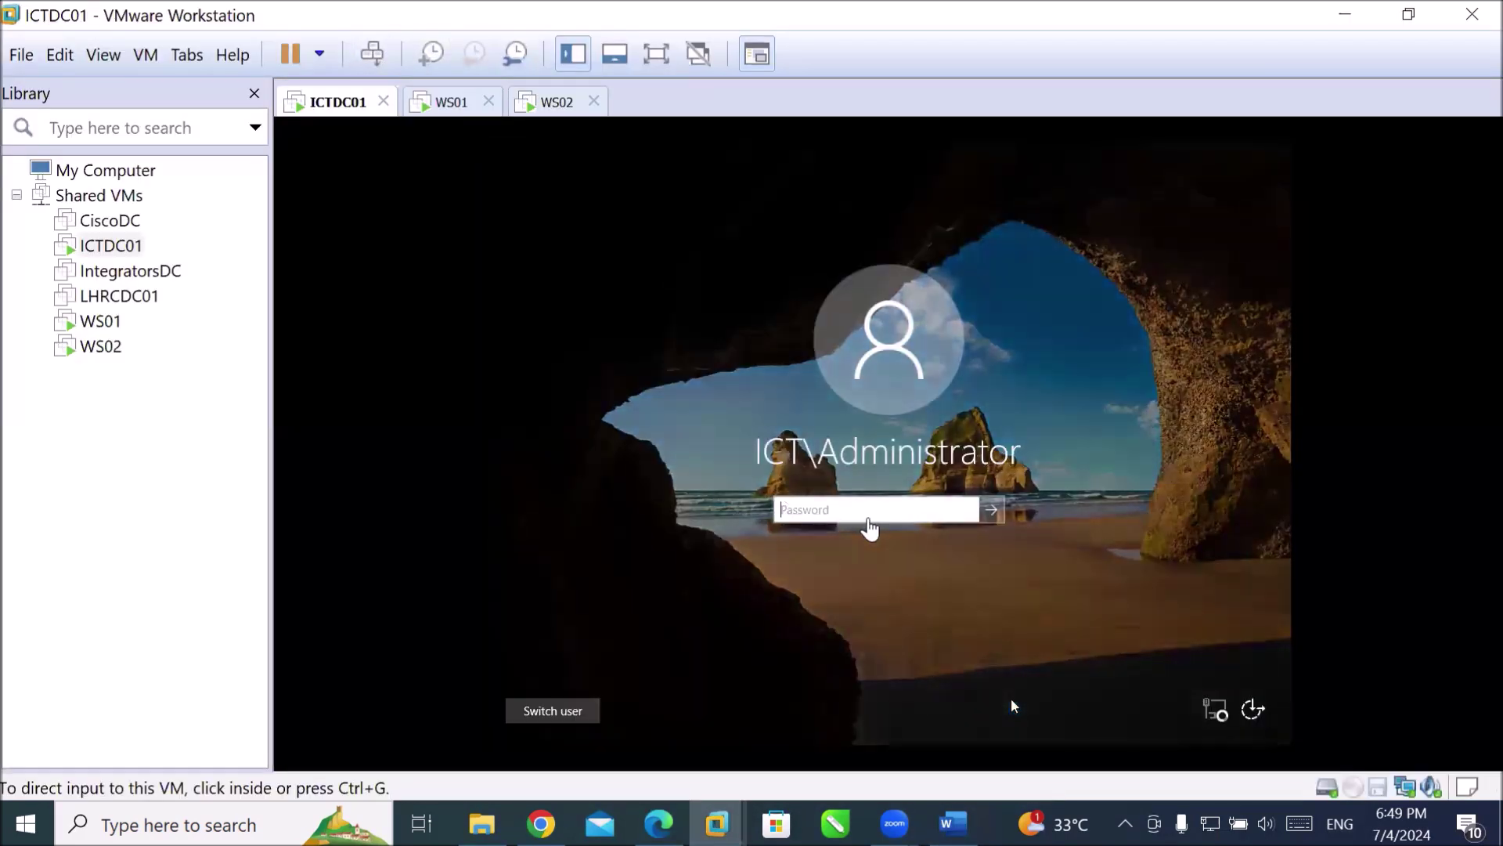
click(1012, 705)
text(•••)
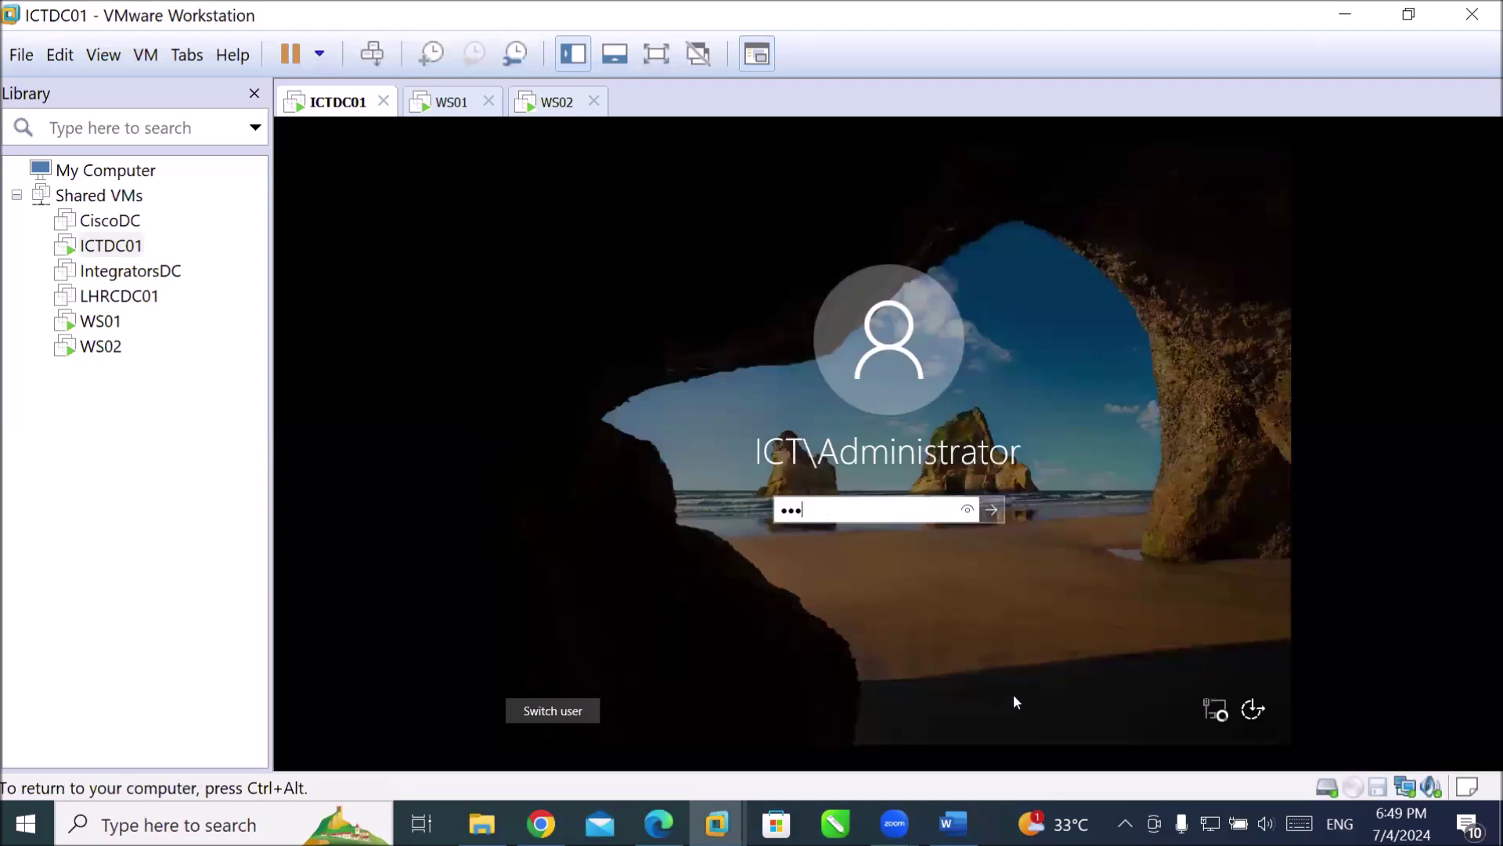
text(••••)
key(Return)
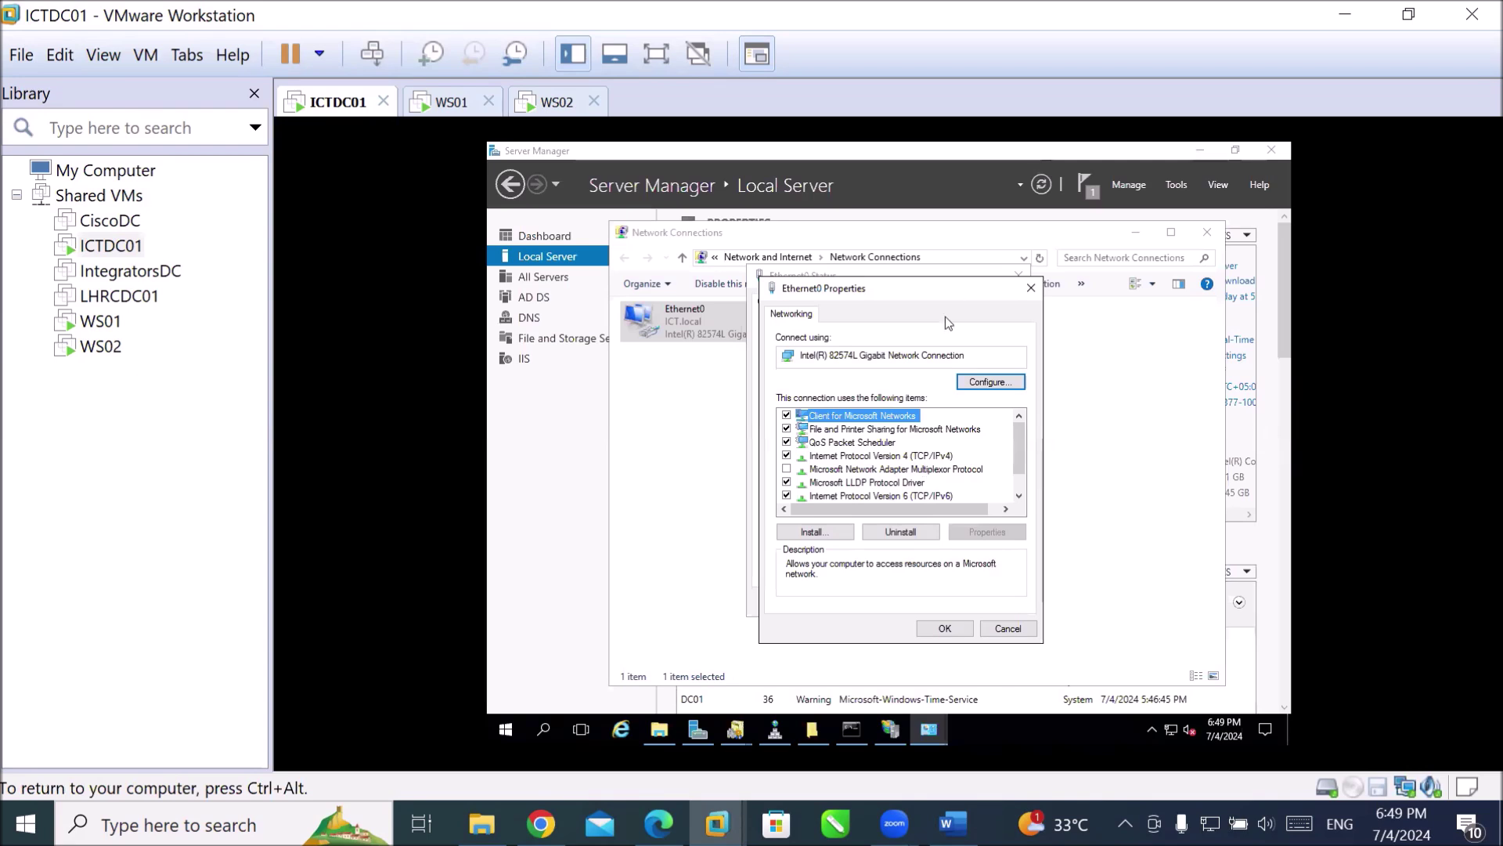
Close the Ethernet0 properties and status windows and bring Server Manager's Local Server page forward.
click(1030, 289)
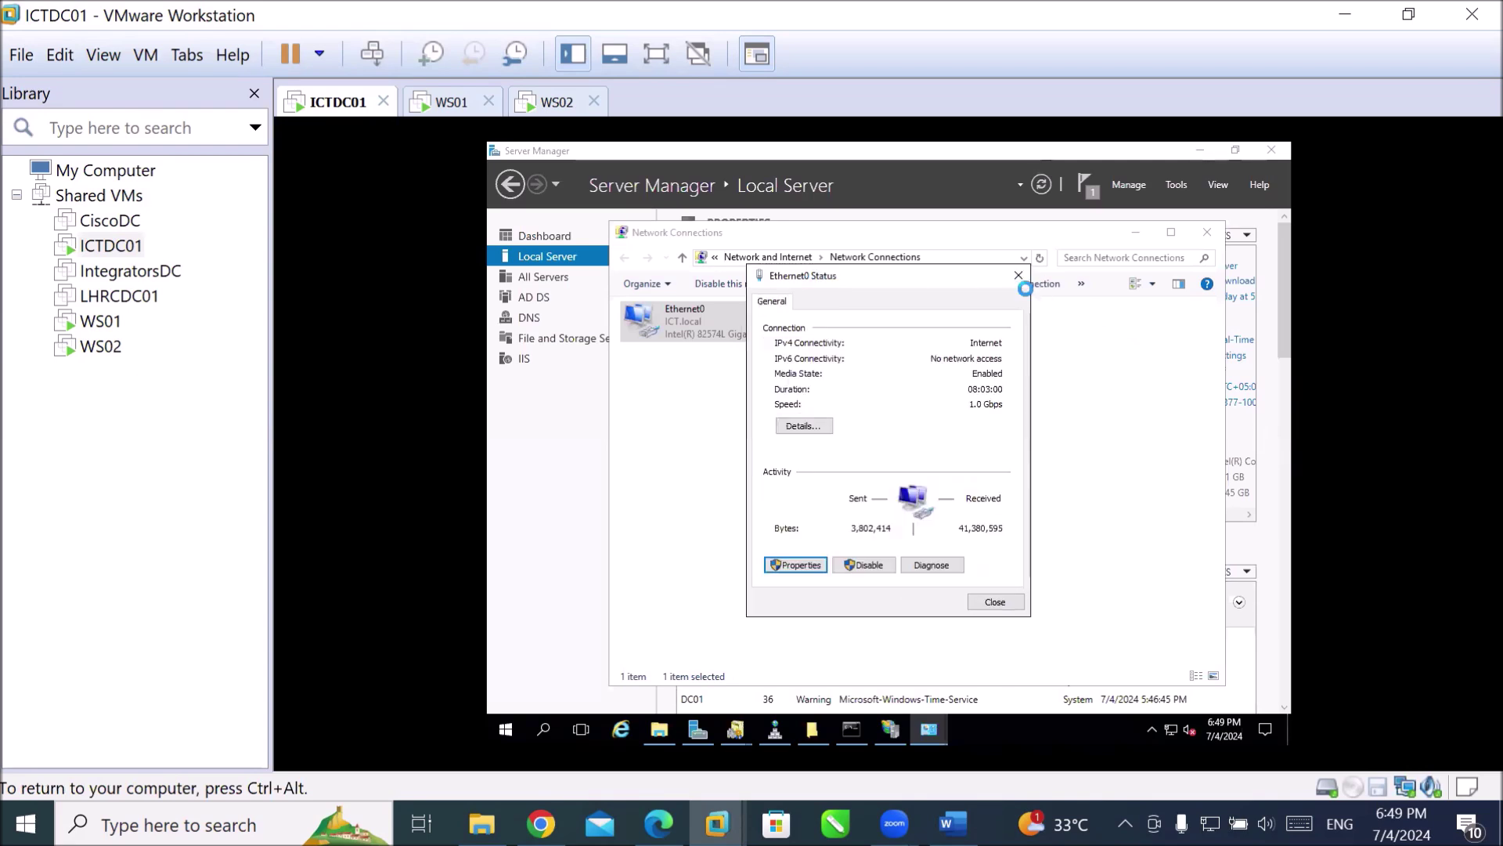
click(993, 602)
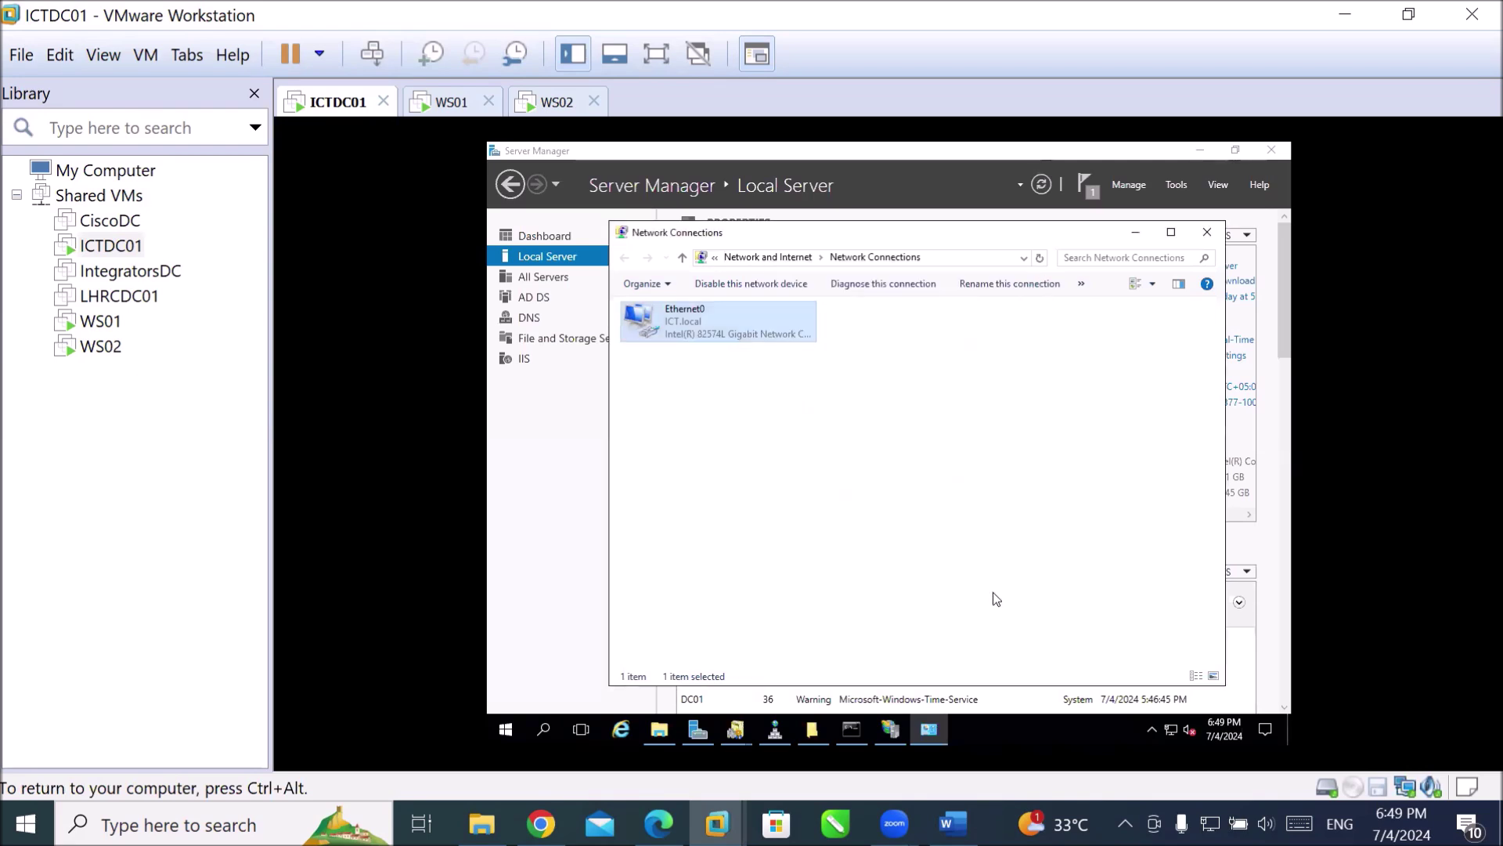
click(537, 256)
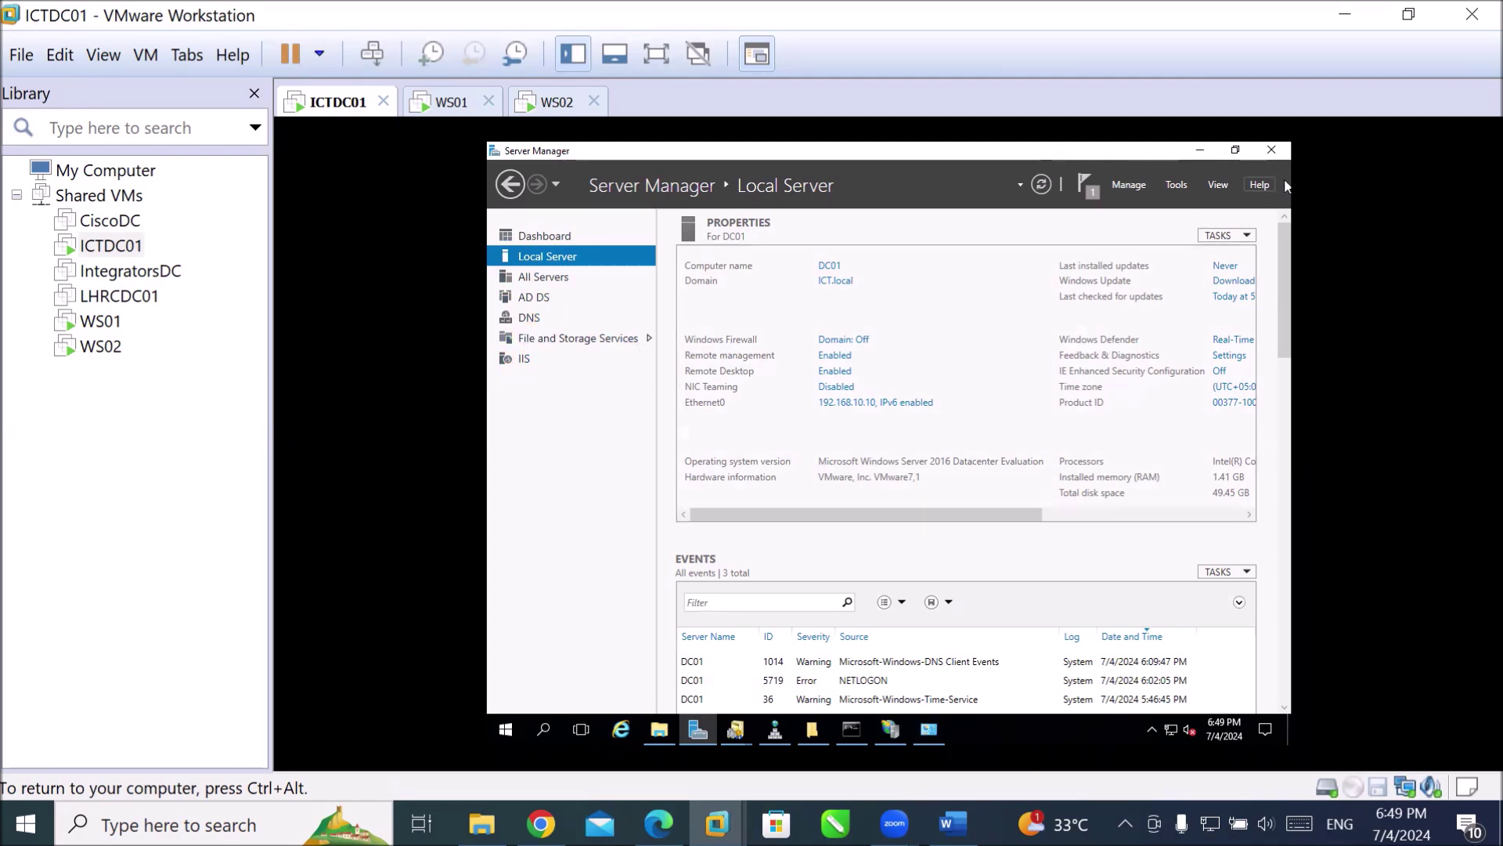
click(1170, 186)
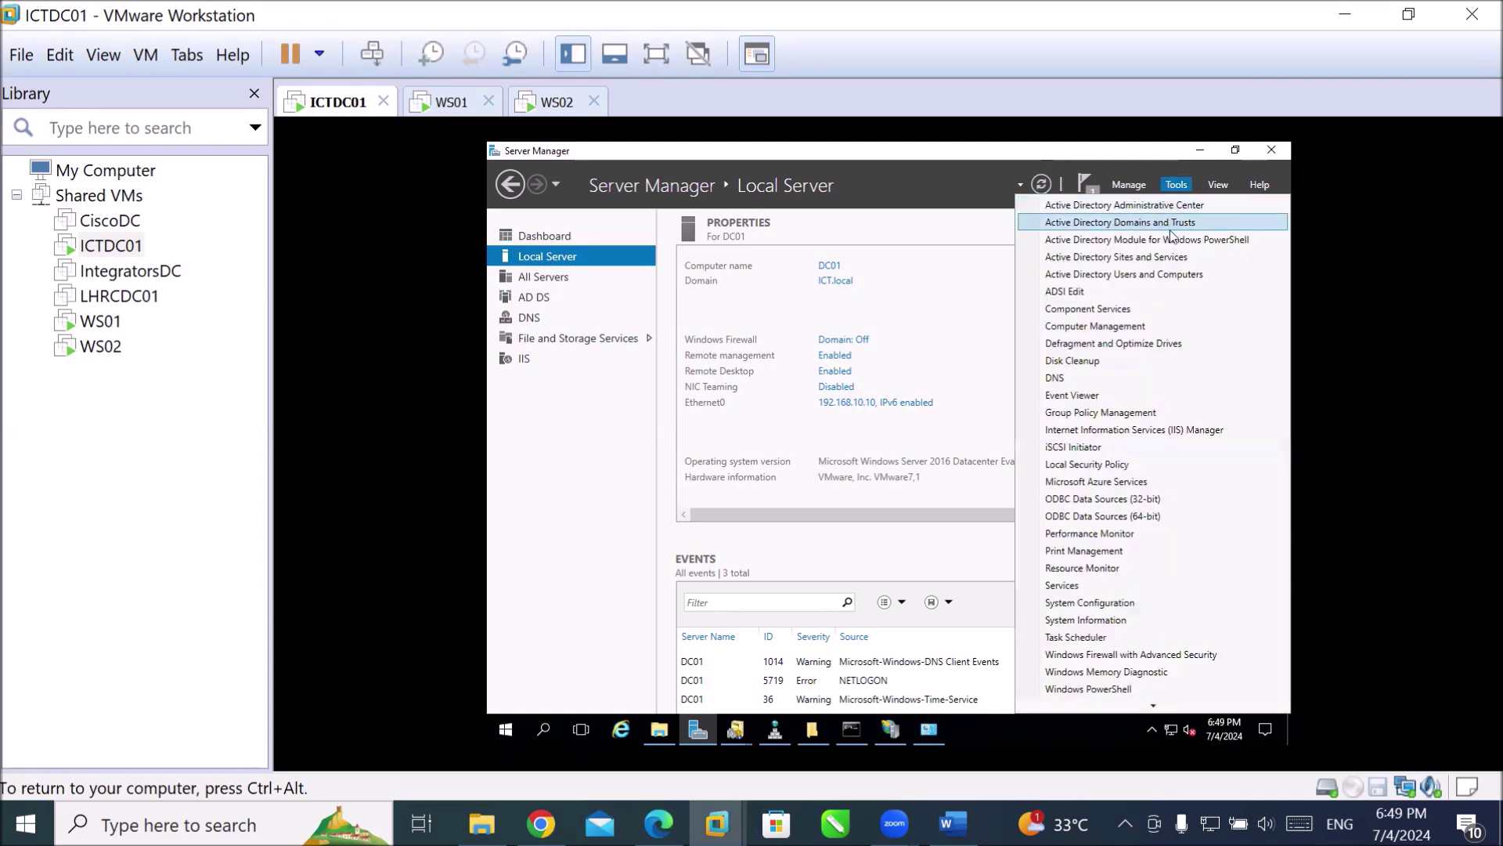
Start Add Roles and Features from Manage, keeping default installation type and DC01 as destination.
click(1126, 191)
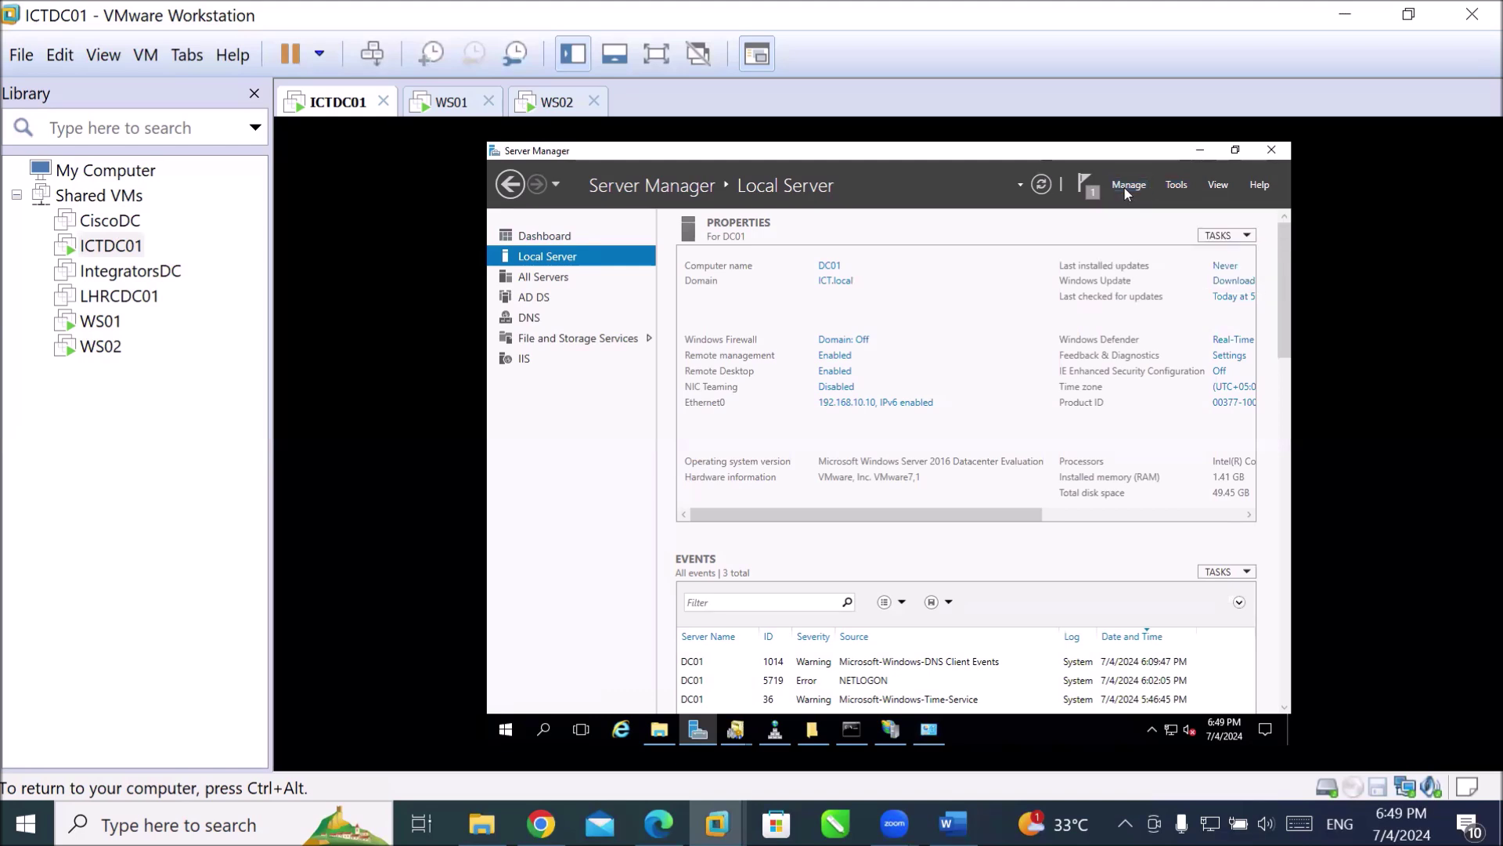
click(1126, 190)
click(1144, 206)
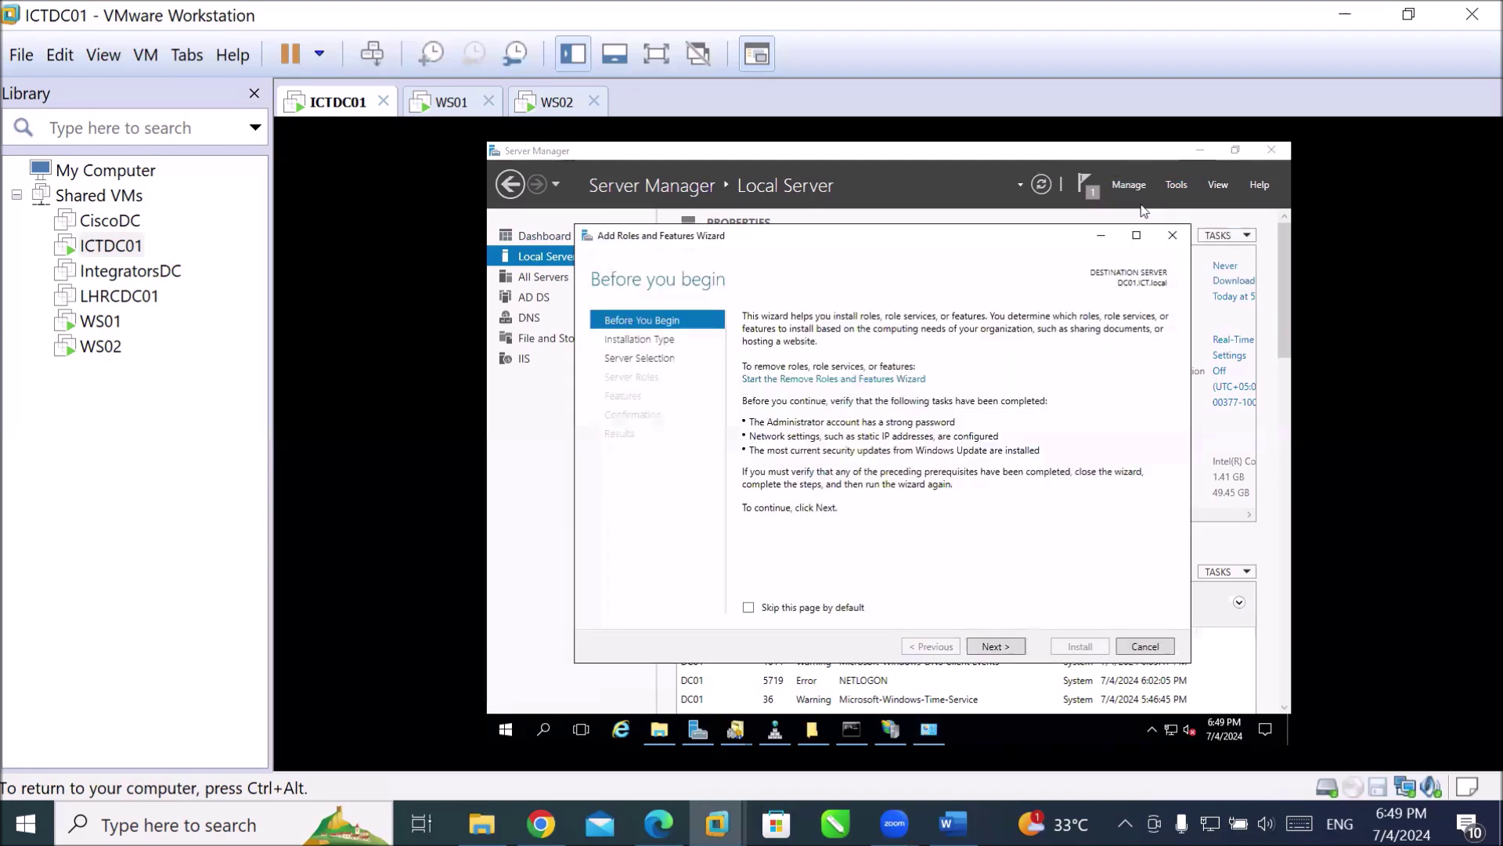
click(991, 646)
click(989, 647)
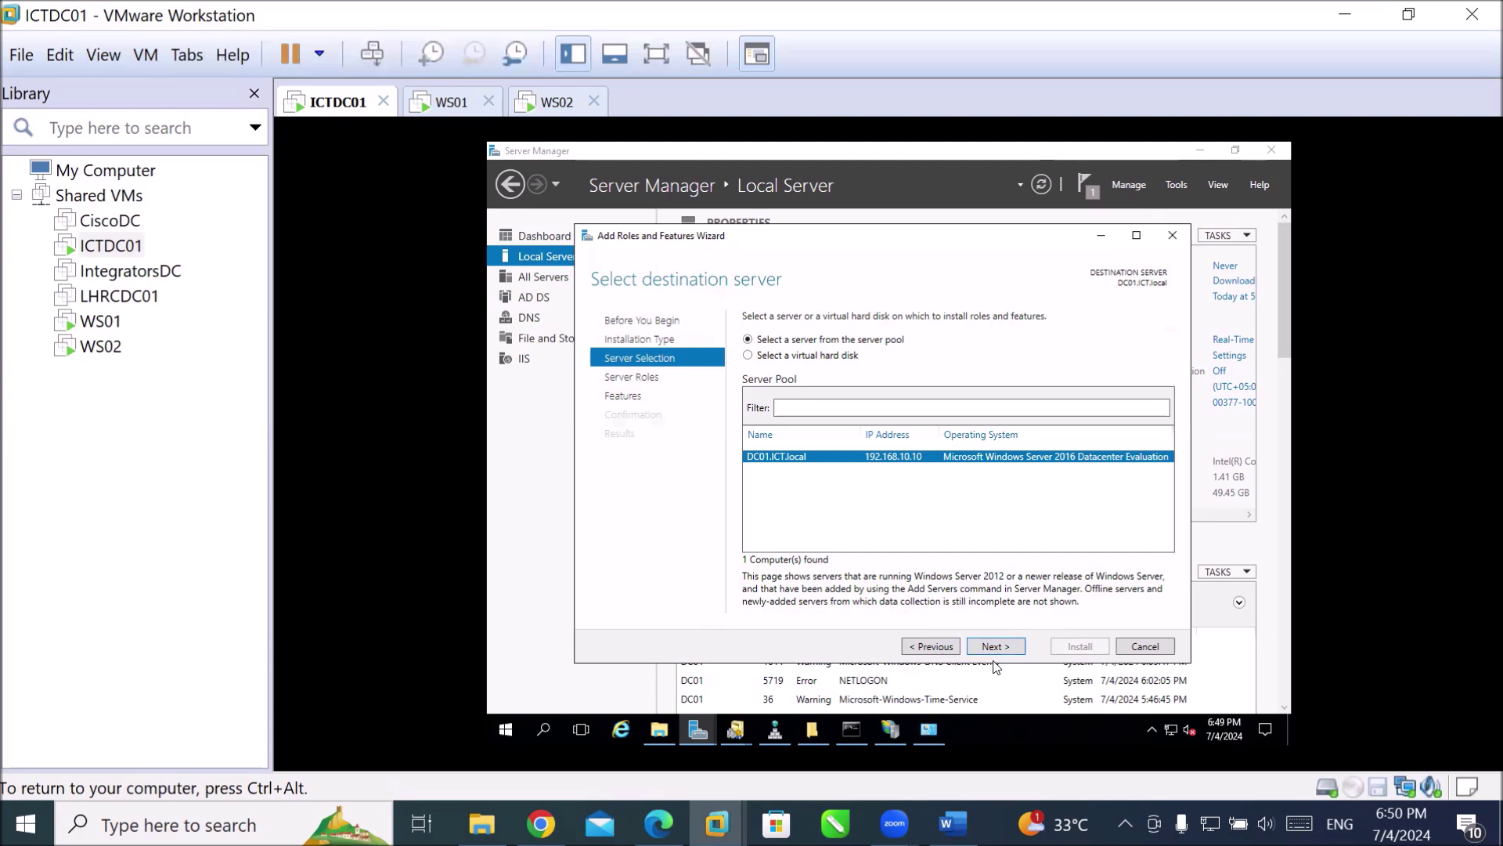
click(1018, 647)
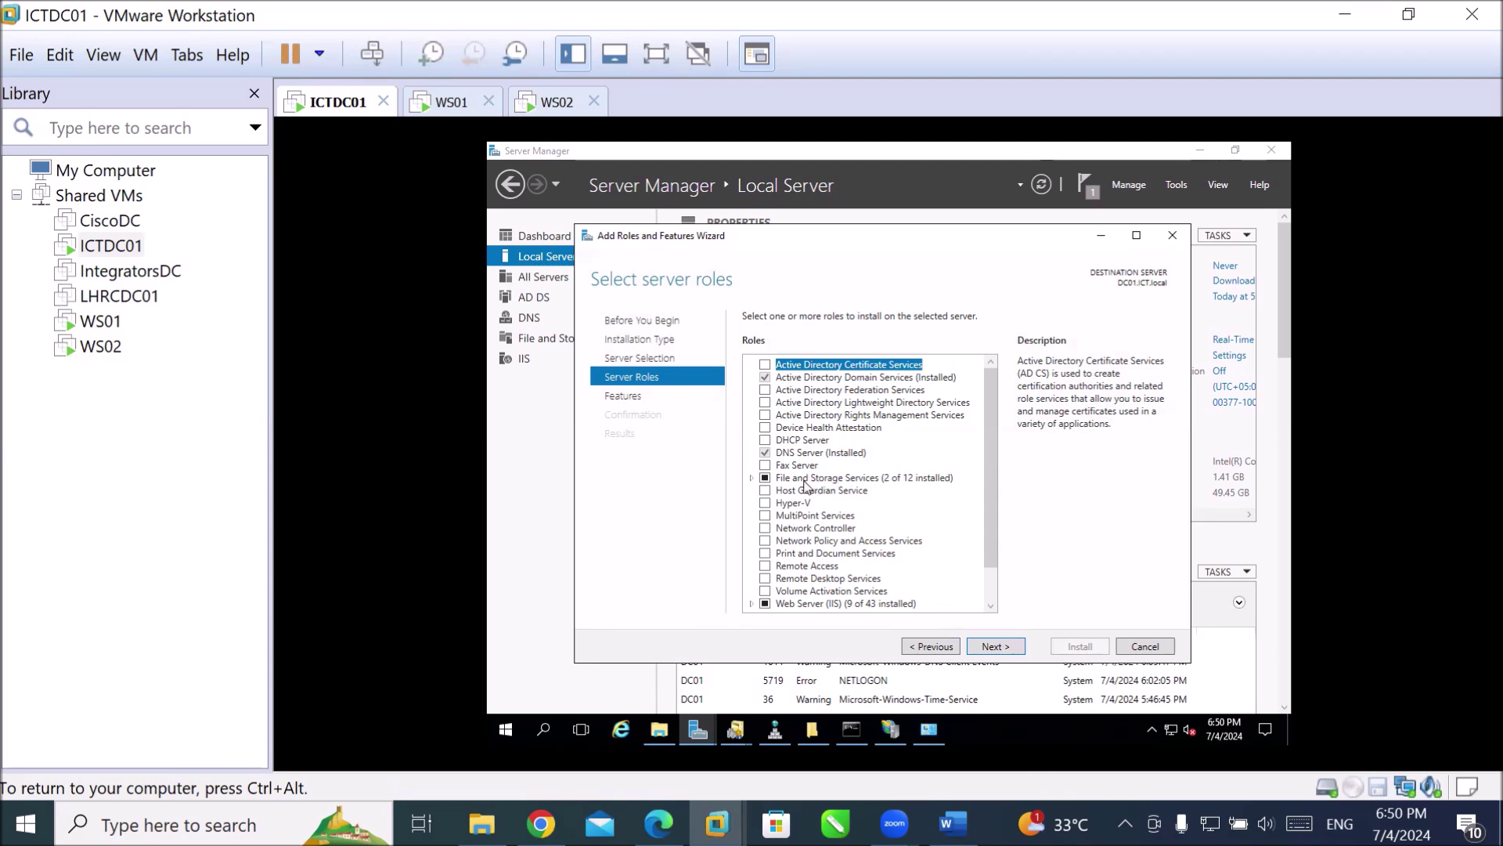
Tick the DHCP Server role, accept its required management tools, and continue to Features.
scroll(817, 536, down, 2)
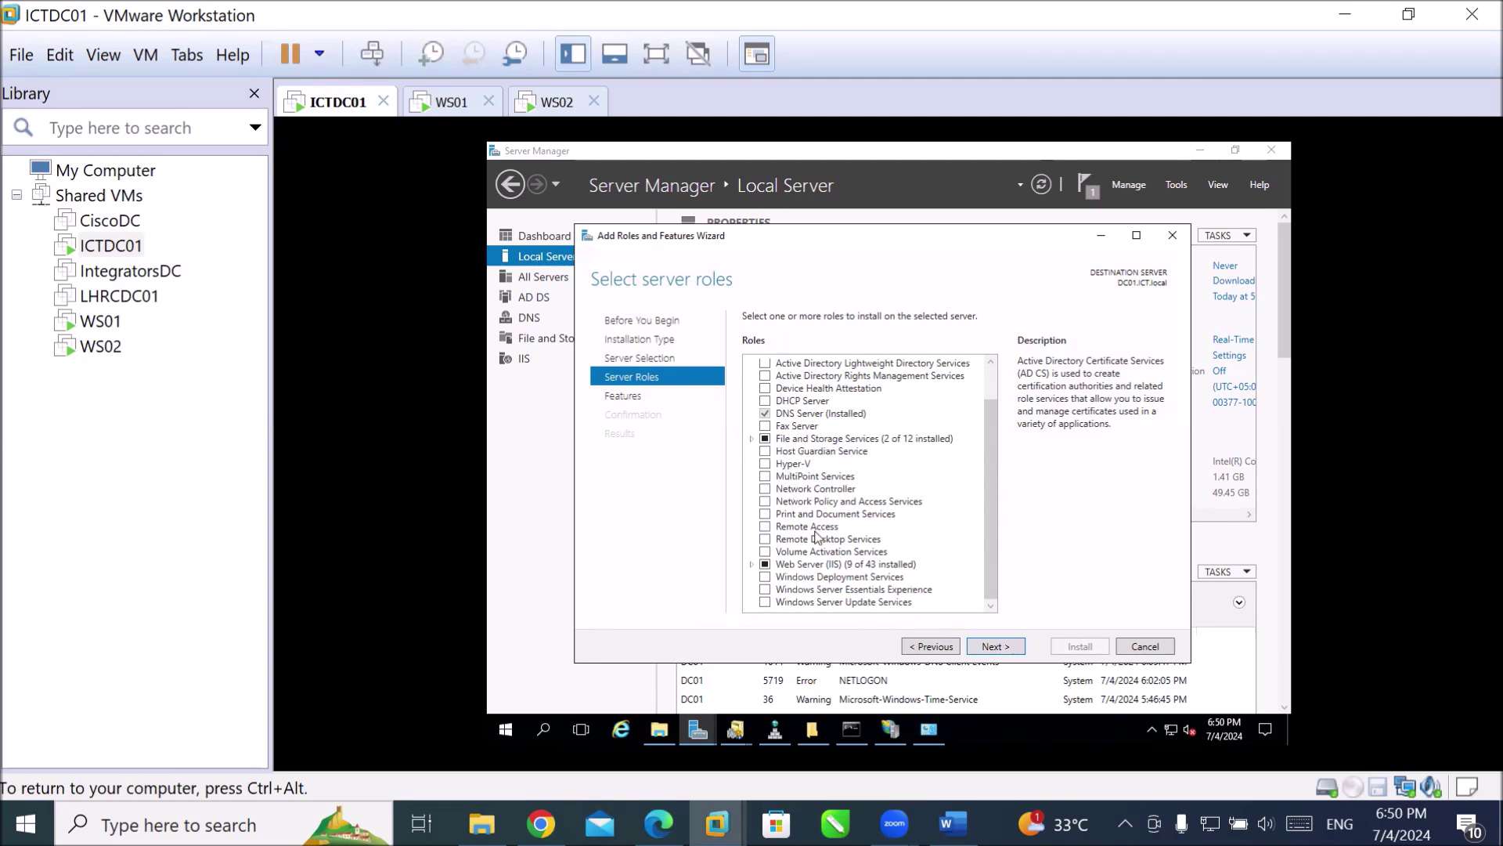
scroll(814, 536, up, 2)
click(765, 440)
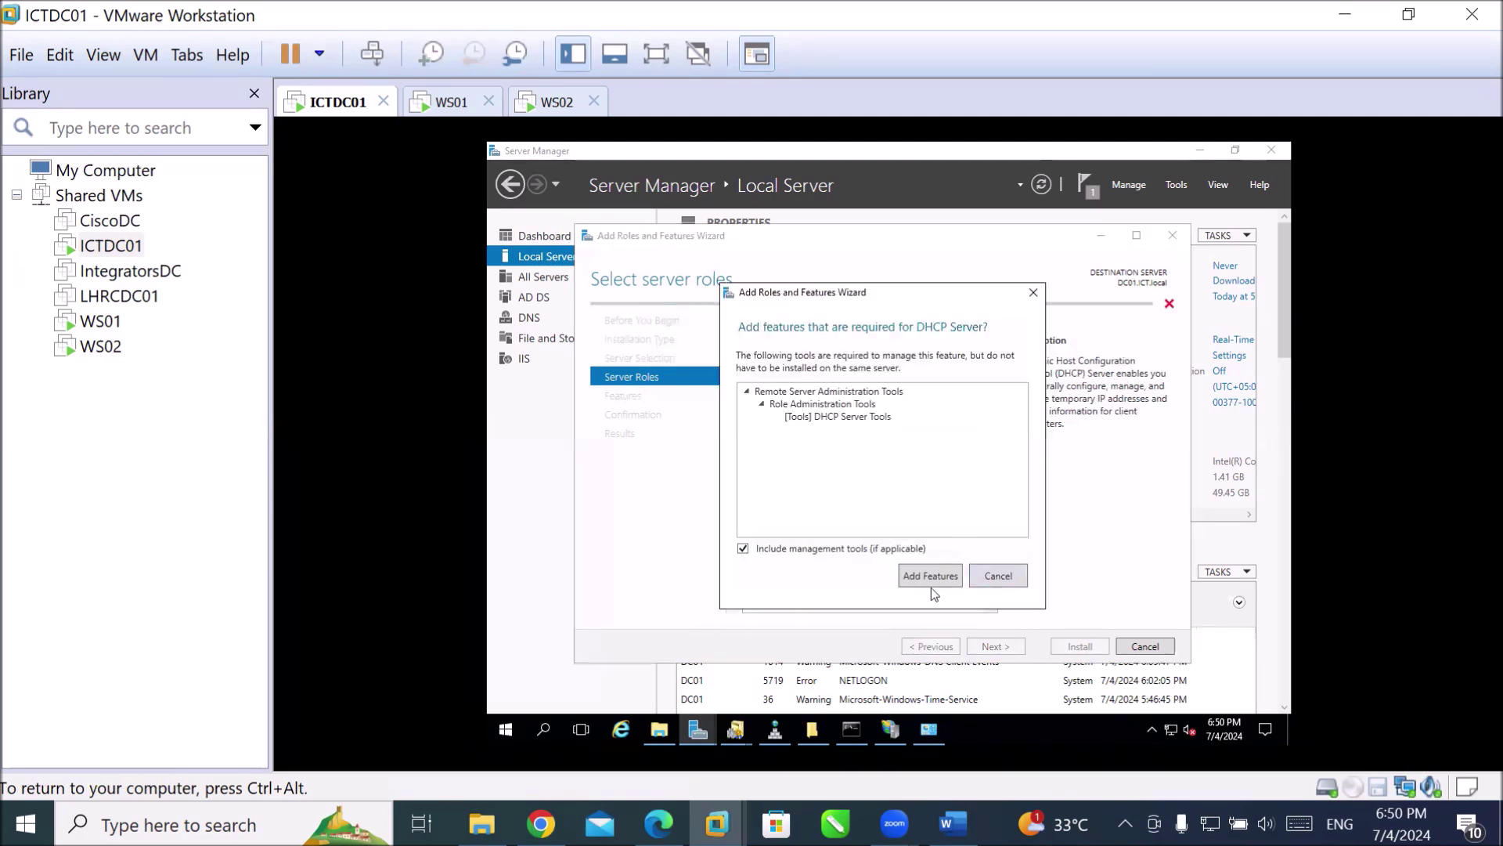
click(932, 579)
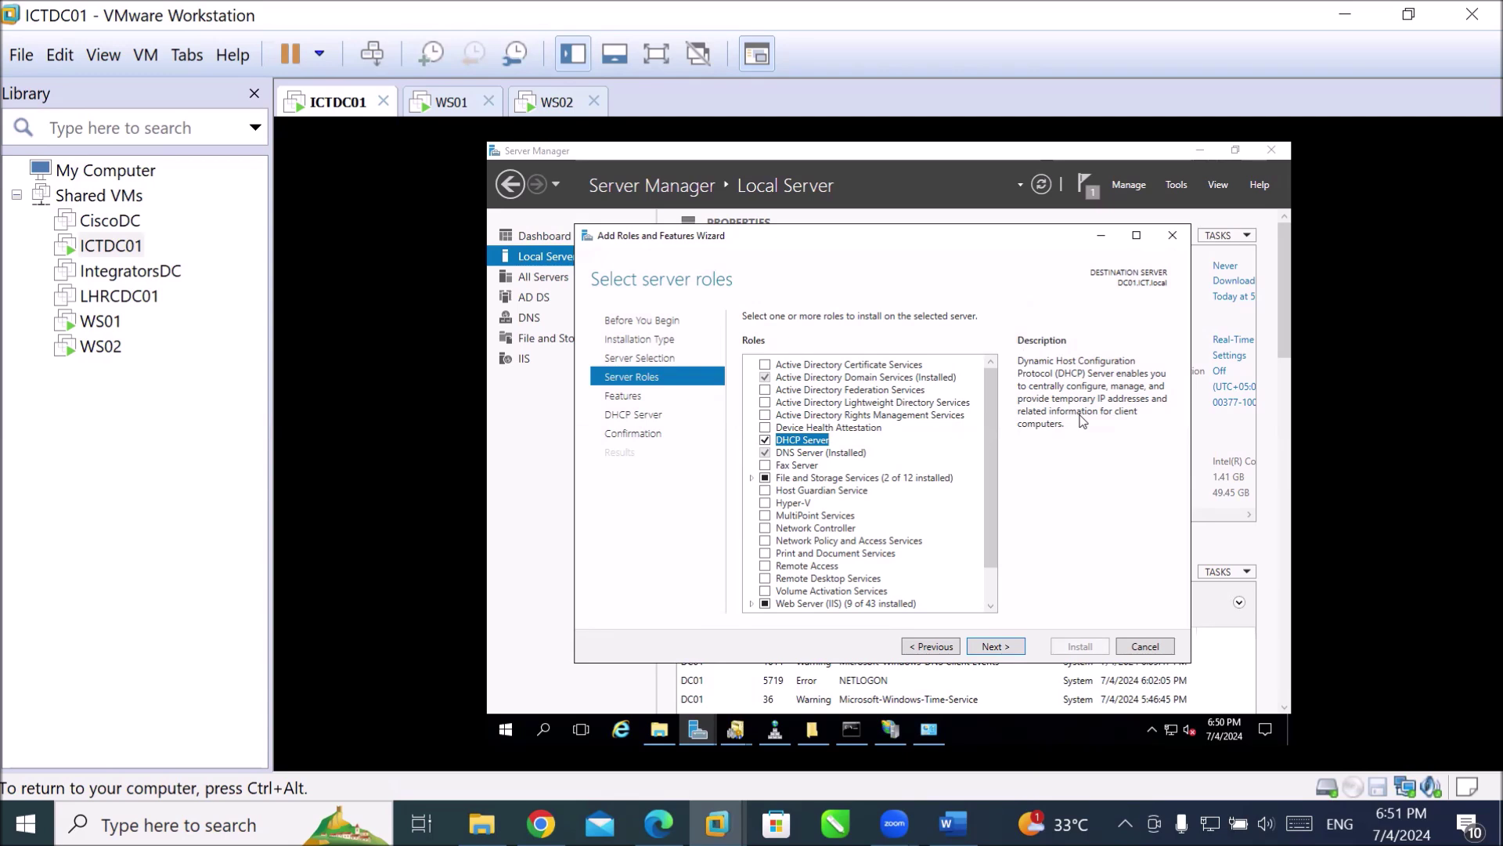
click(991, 650)
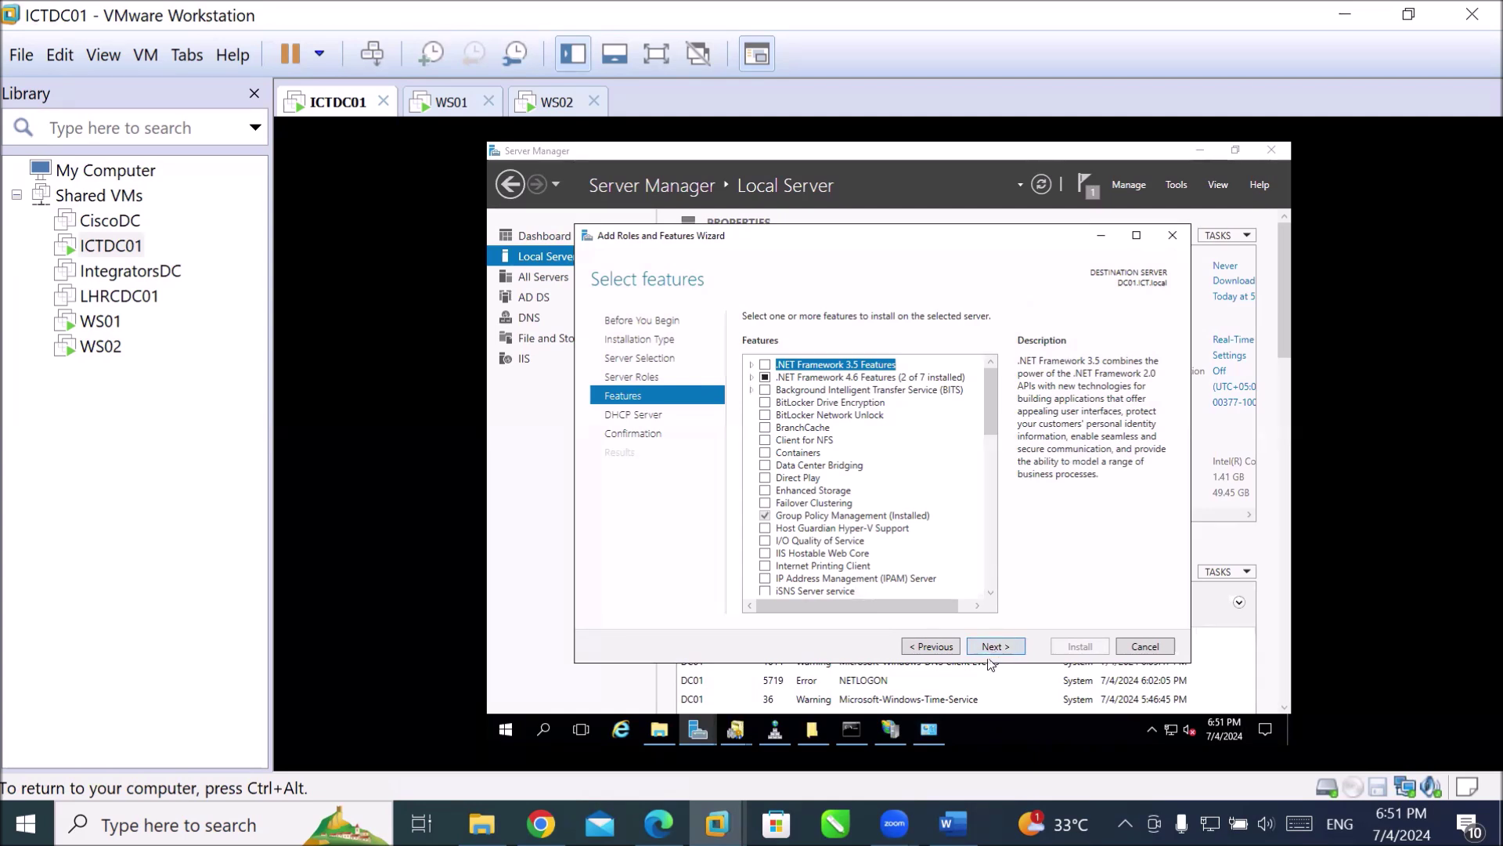
Advance past Features and DHCP Server notes, then allow automatic restarts on the confirmation page.
click(991, 646)
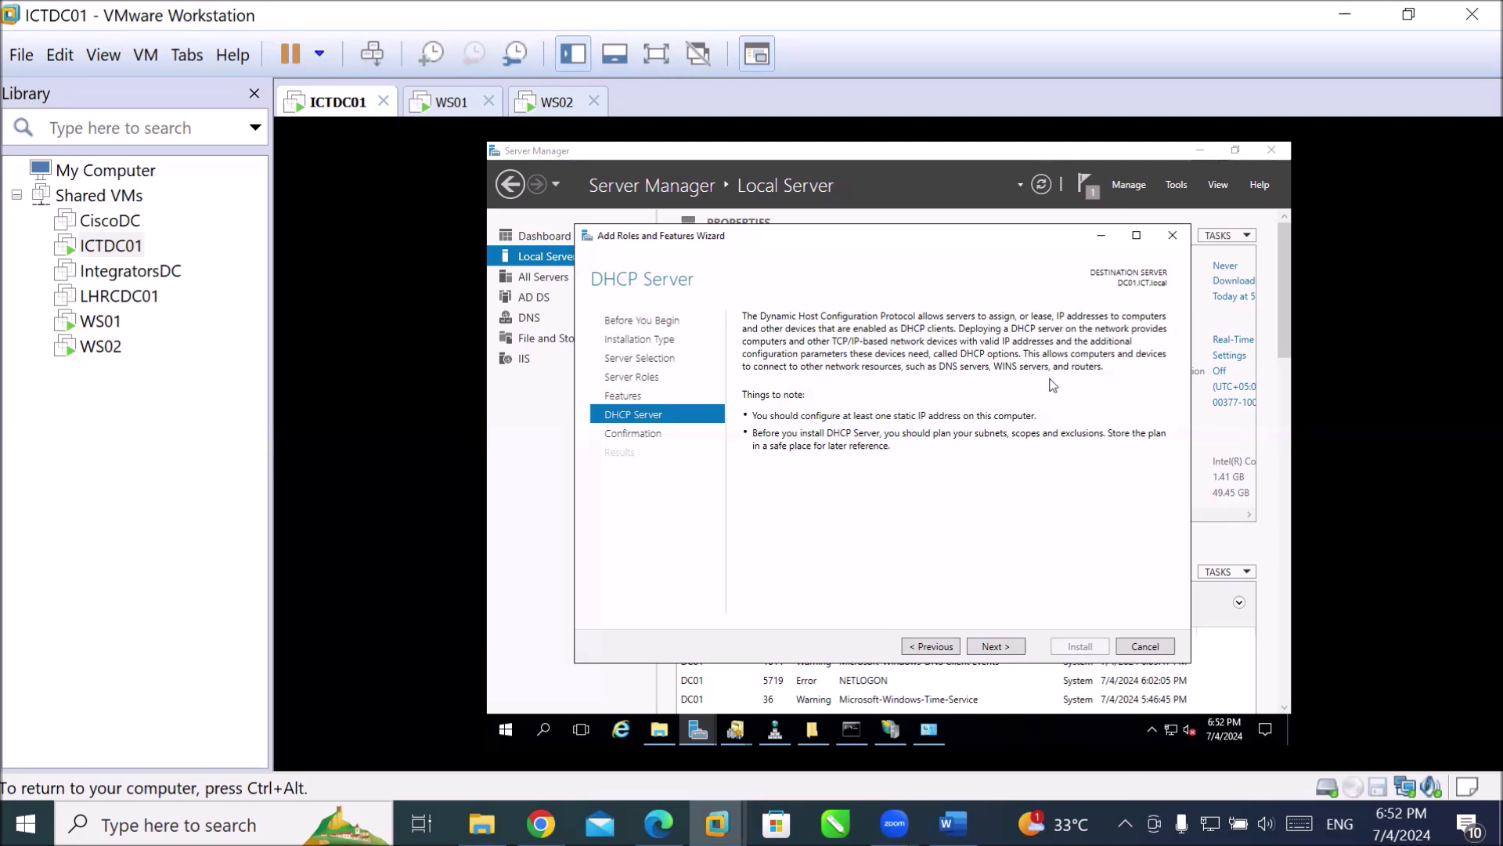
click(993, 649)
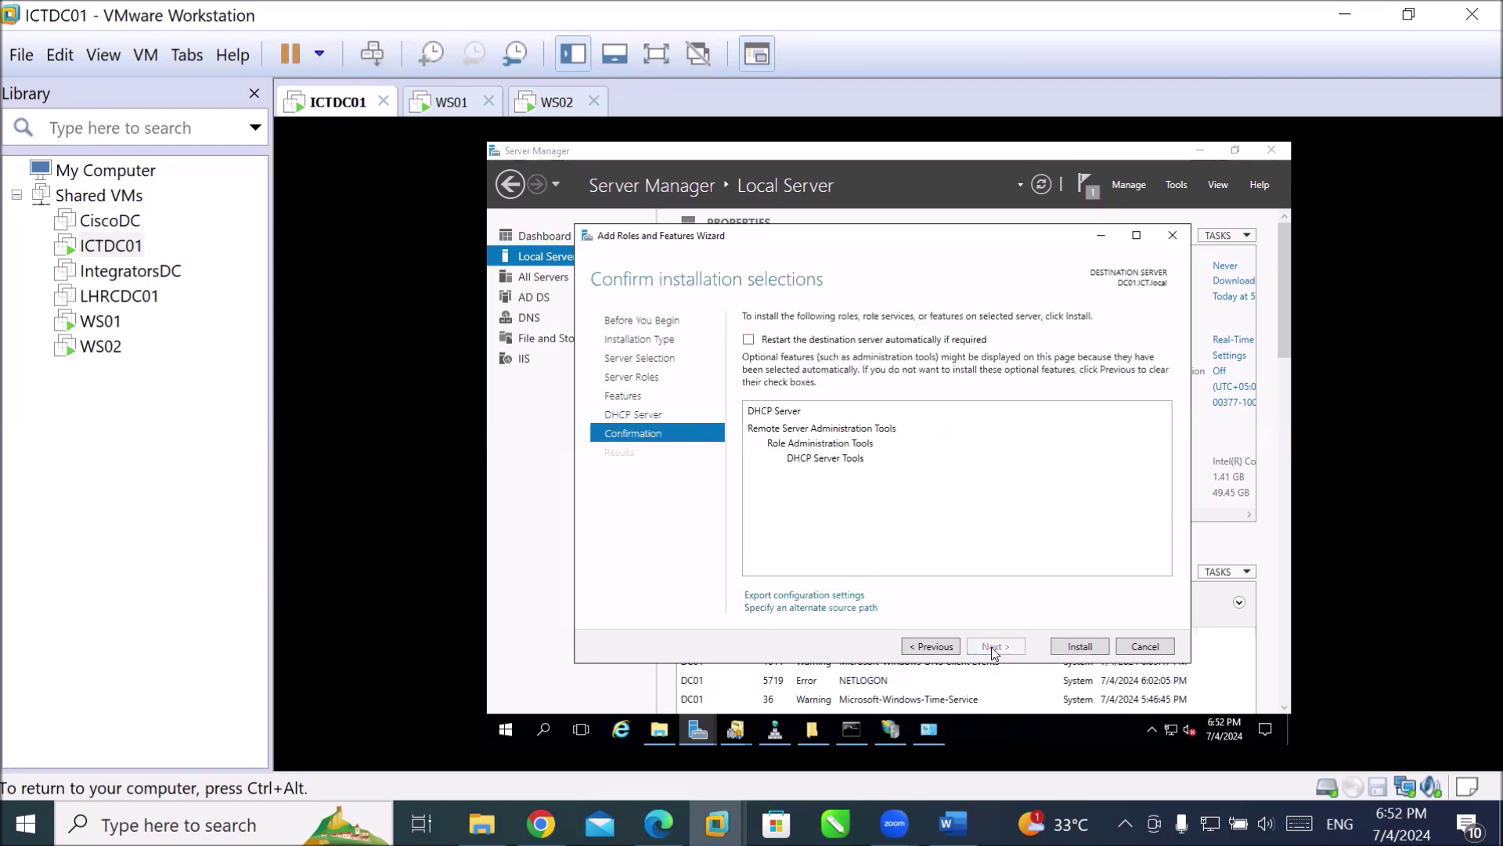
click(837, 342)
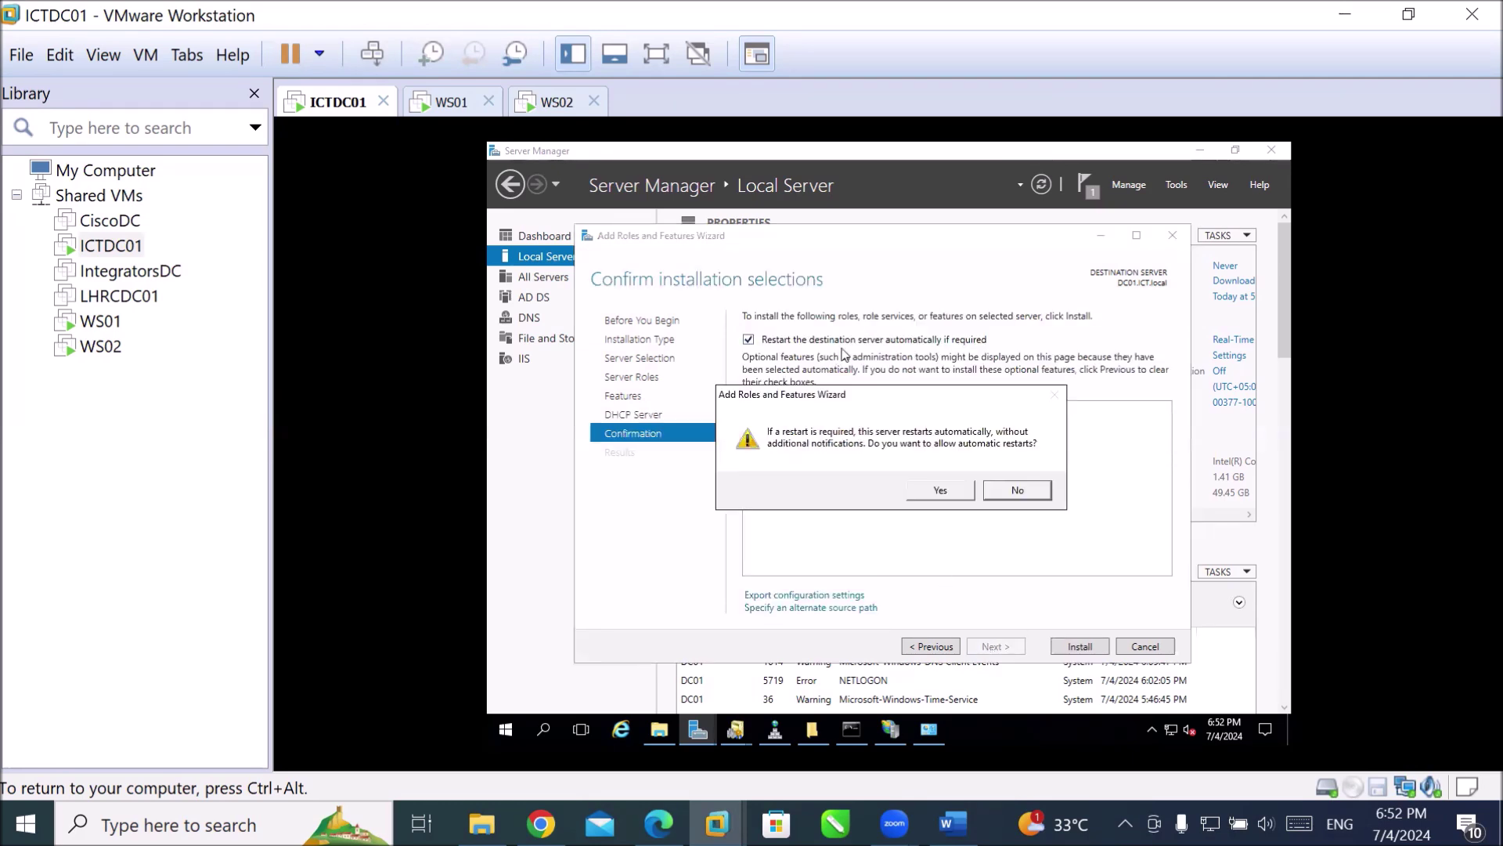
click(936, 490)
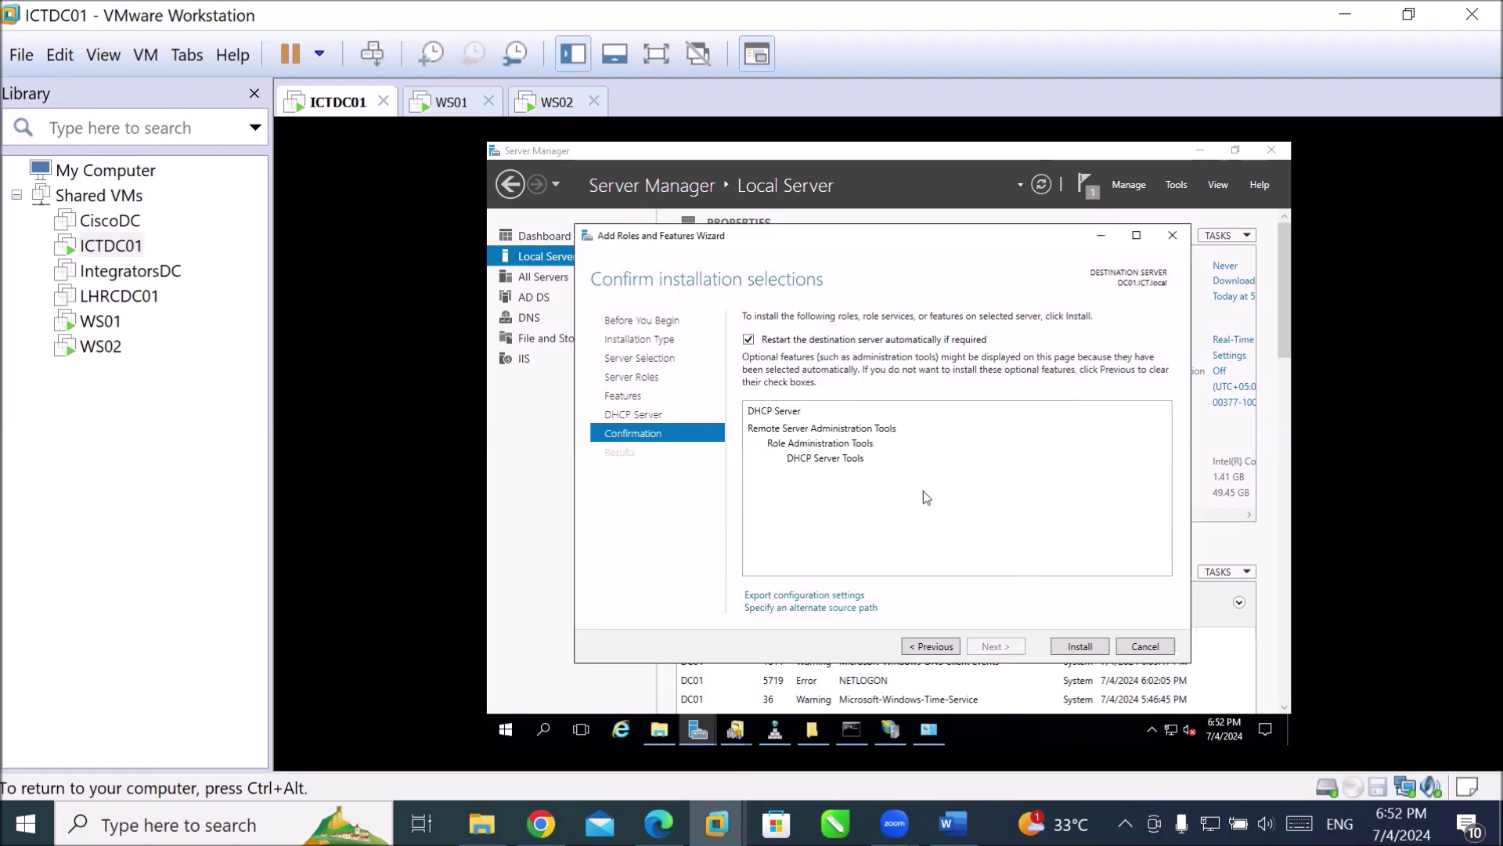
Install the DHCP Server role with its tools on DC01.
click(1098, 653)
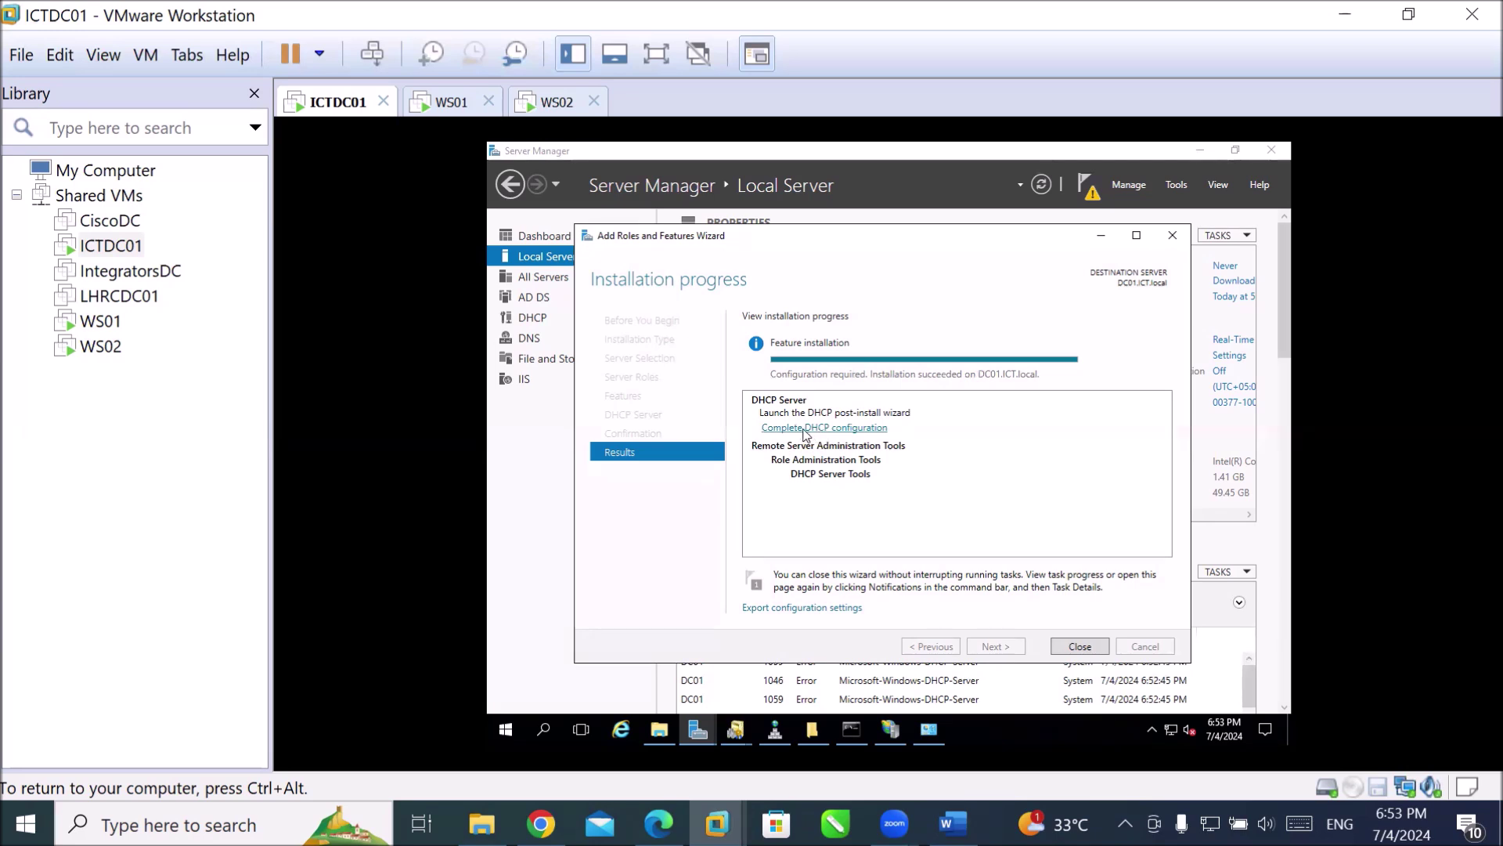
Launch Complete DHCP configuration and advance the post-install wizard to the Authorization user name.
click(846, 432)
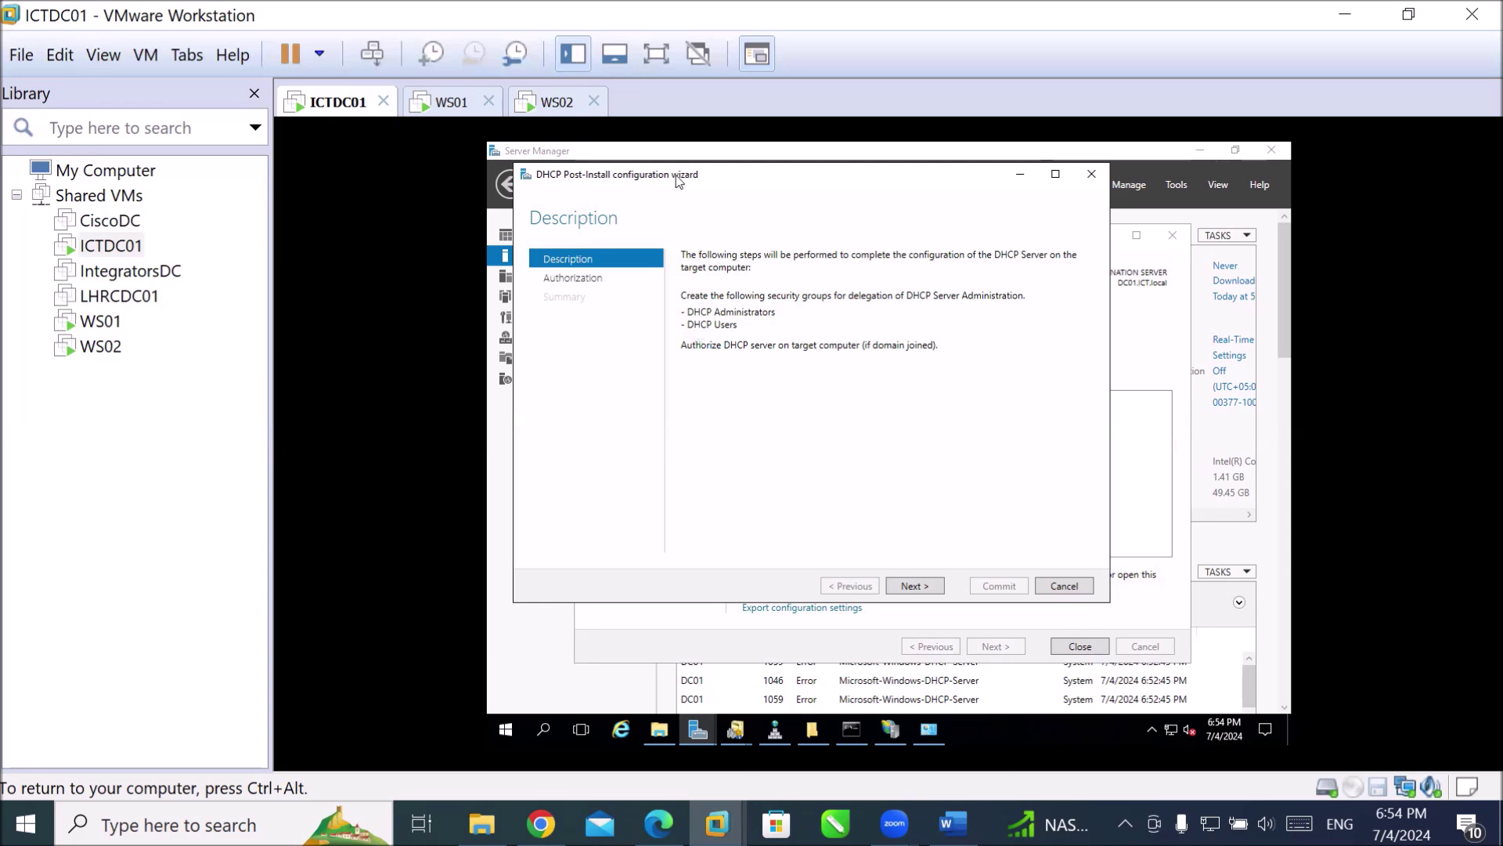
drag(684, 180, 818, 199)
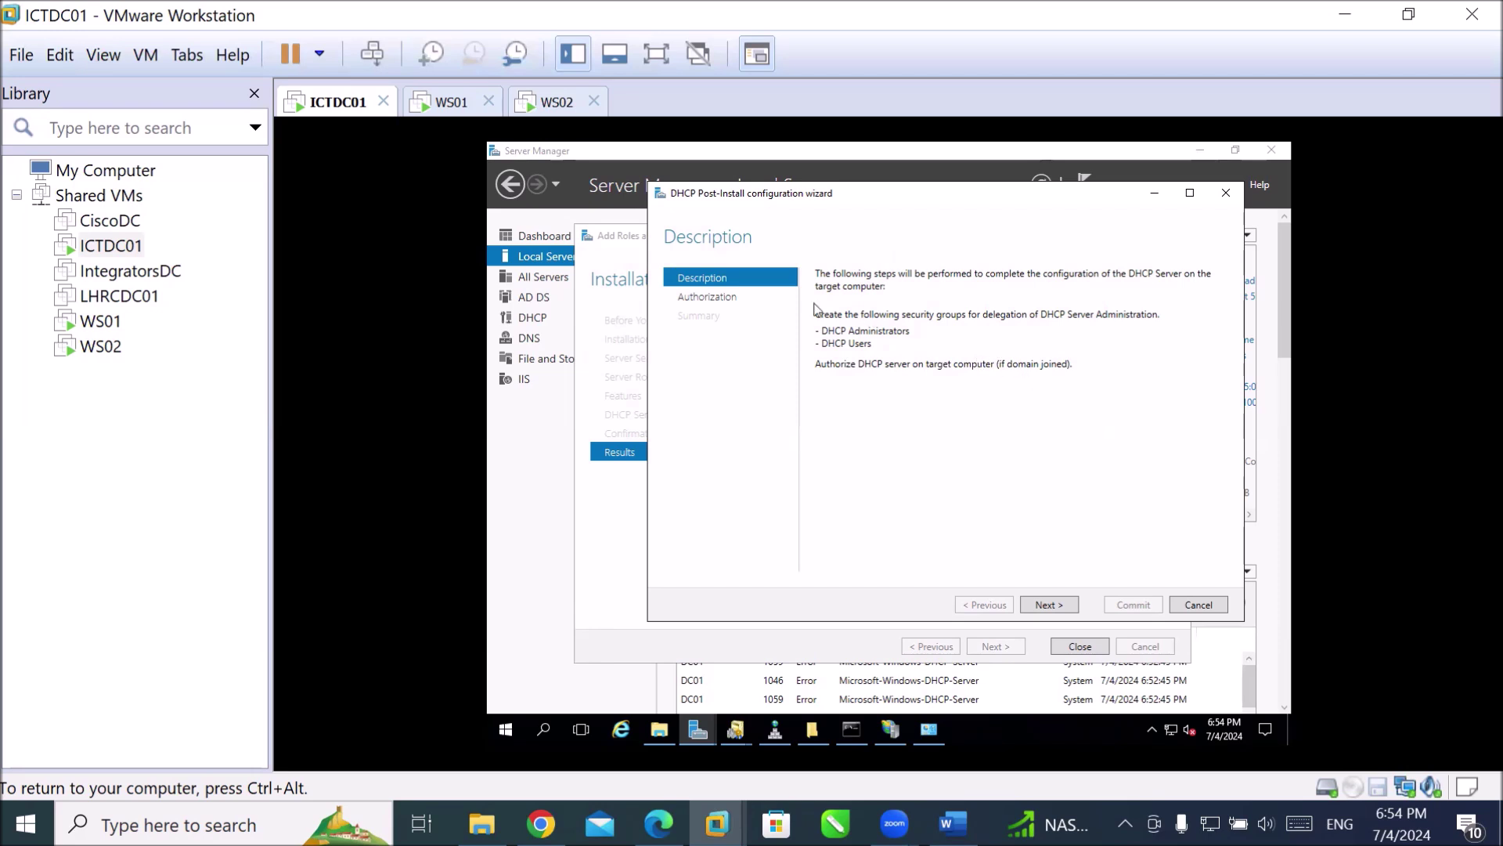
click(1061, 605)
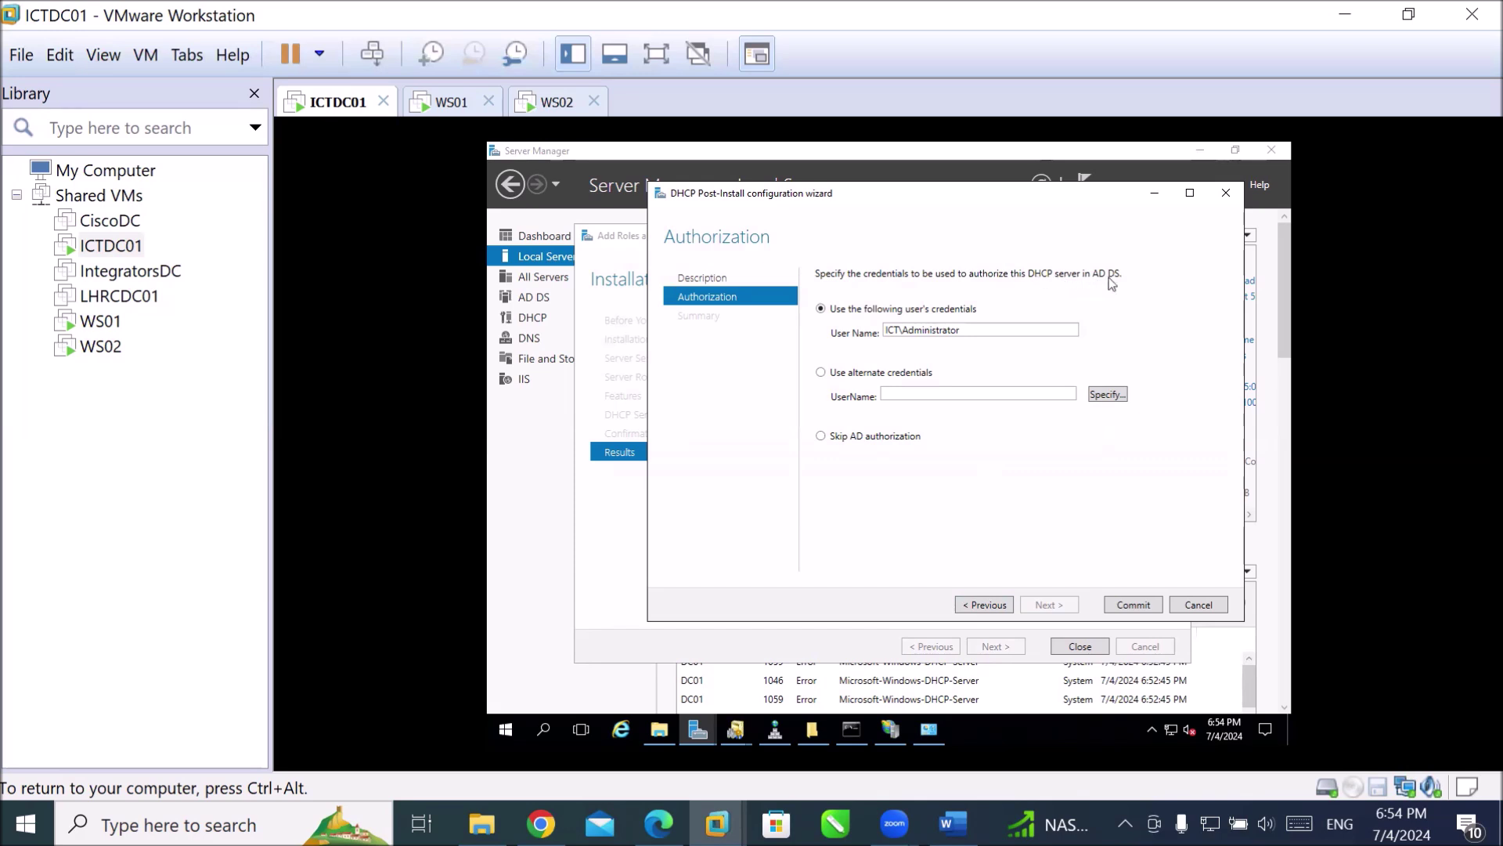
double_click(986, 330)
Commit the DHCP authorization and security group creation, then close both wizards.
click(979, 335)
click(1135, 604)
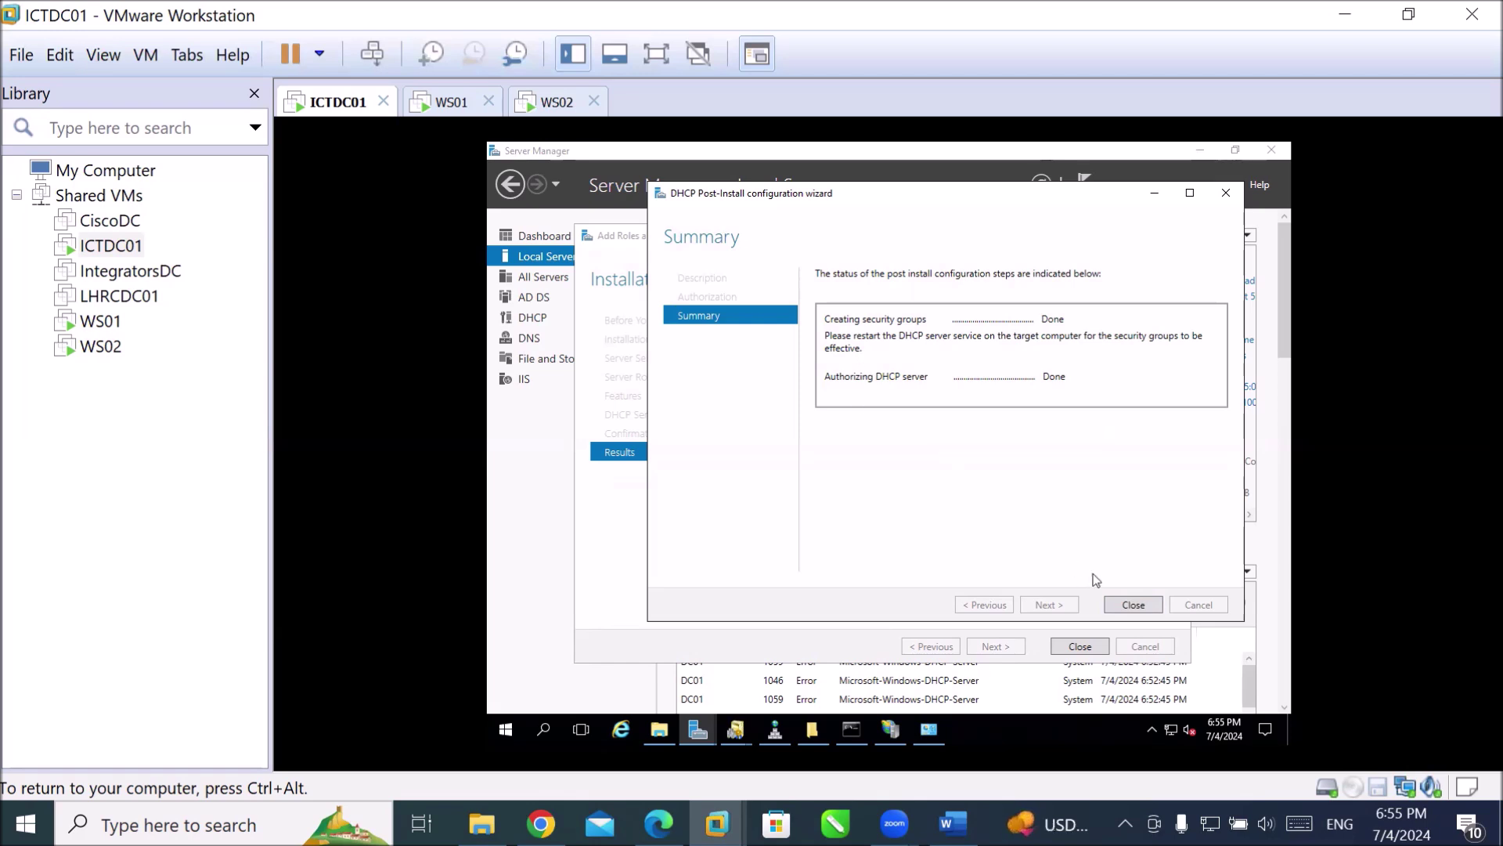
click(1147, 607)
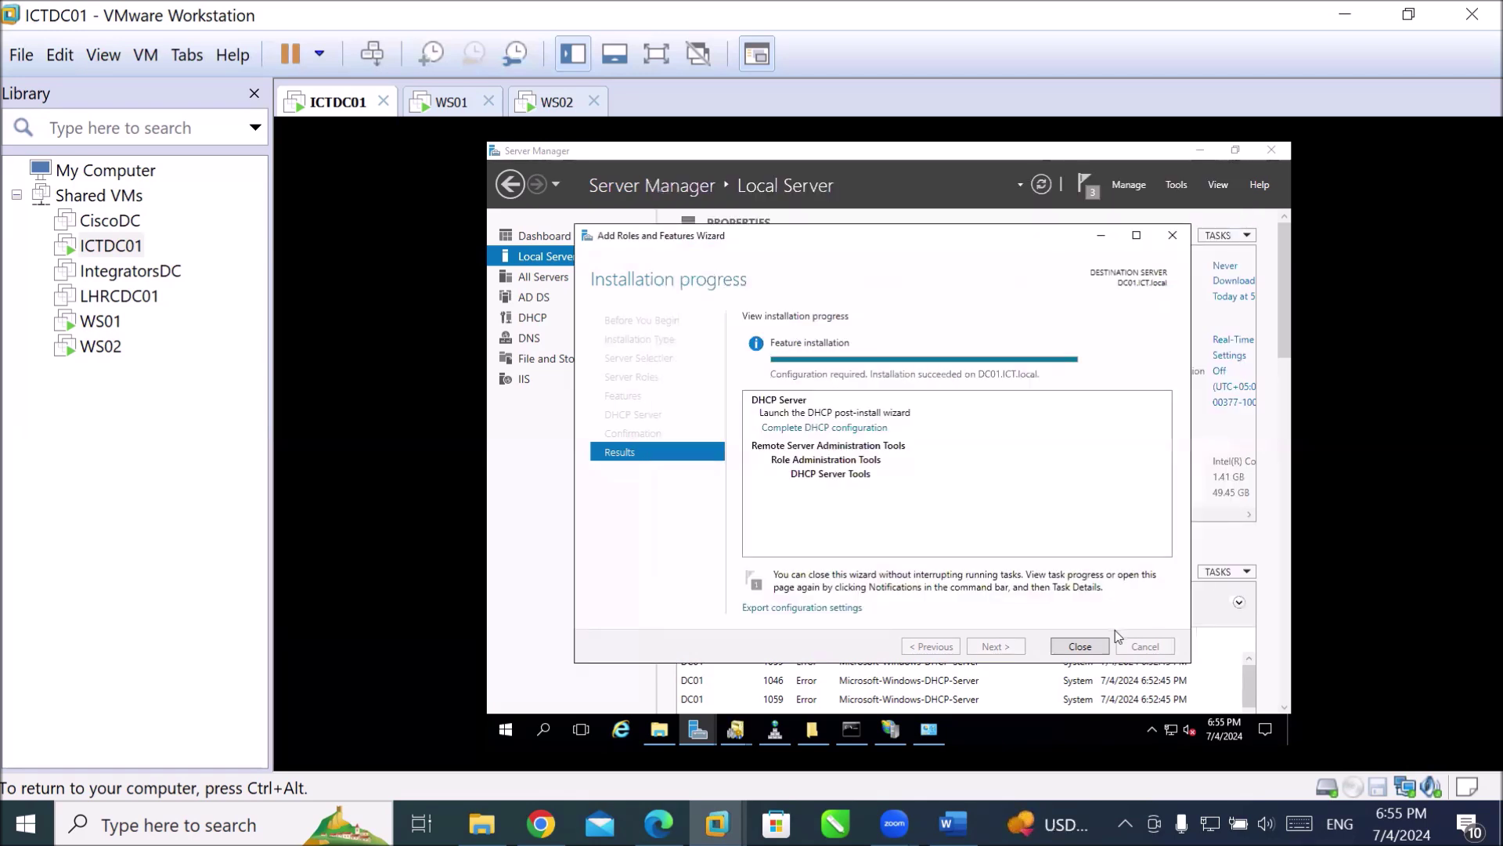
click(1088, 646)
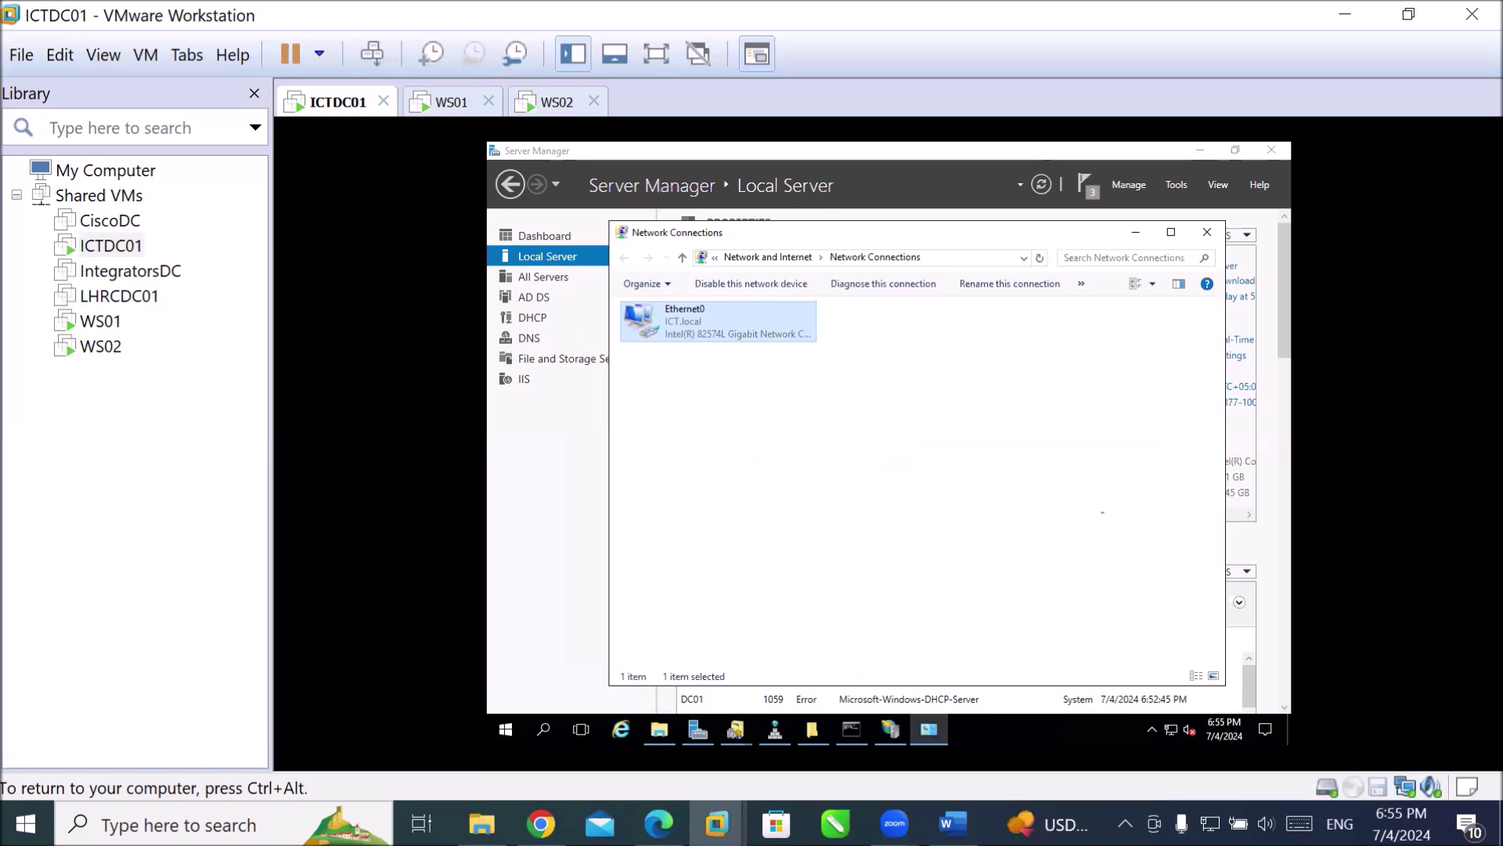
Choose DHCP from Server Manager's Tools menu to open the console for dc01.ict.local.
click(1173, 186)
click(1173, 185)
click(1173, 185)
click(1172, 186)
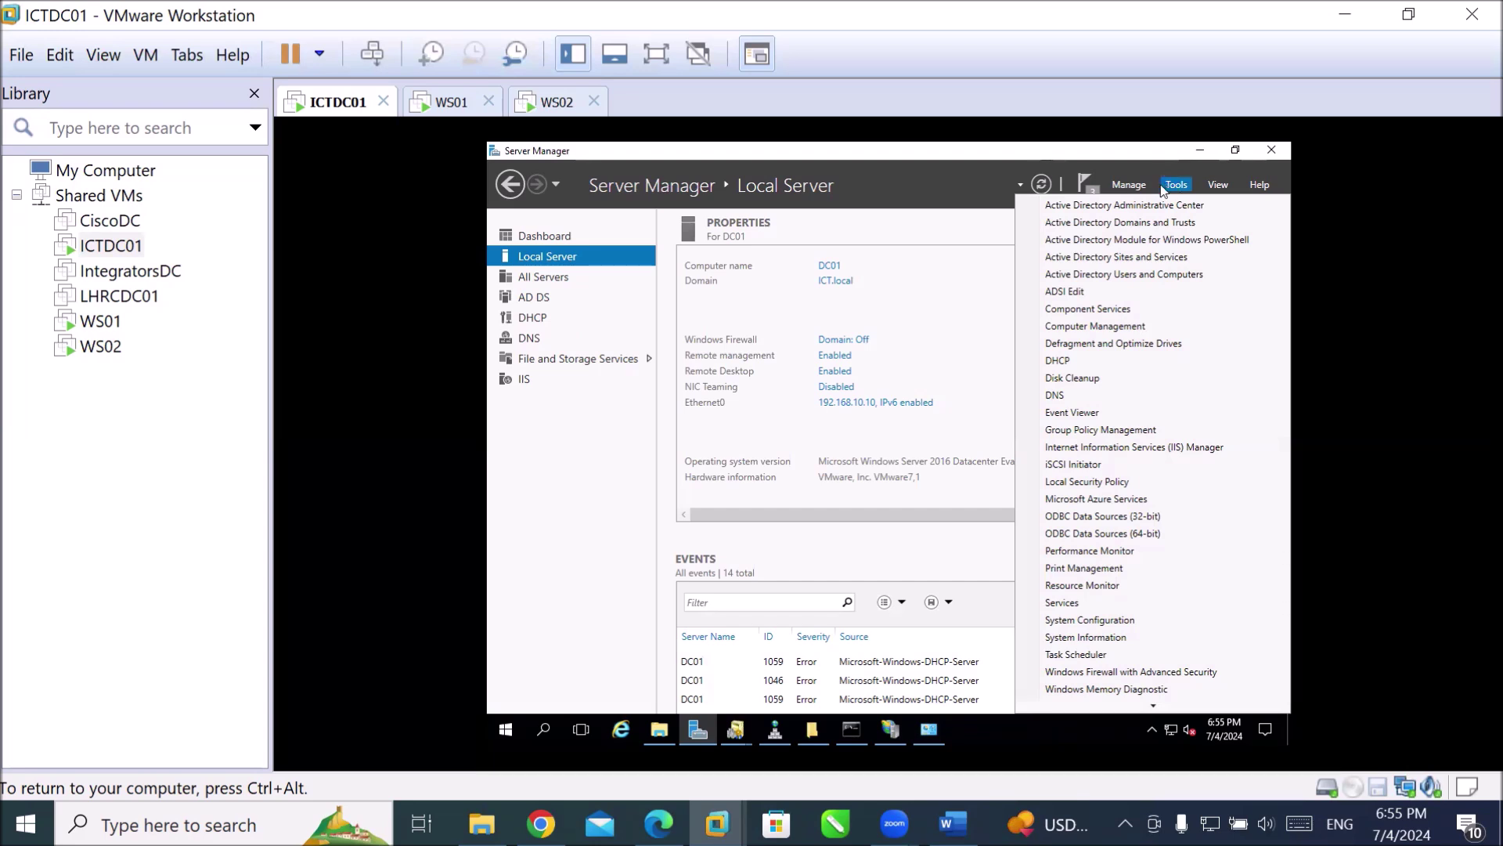
click(1067, 363)
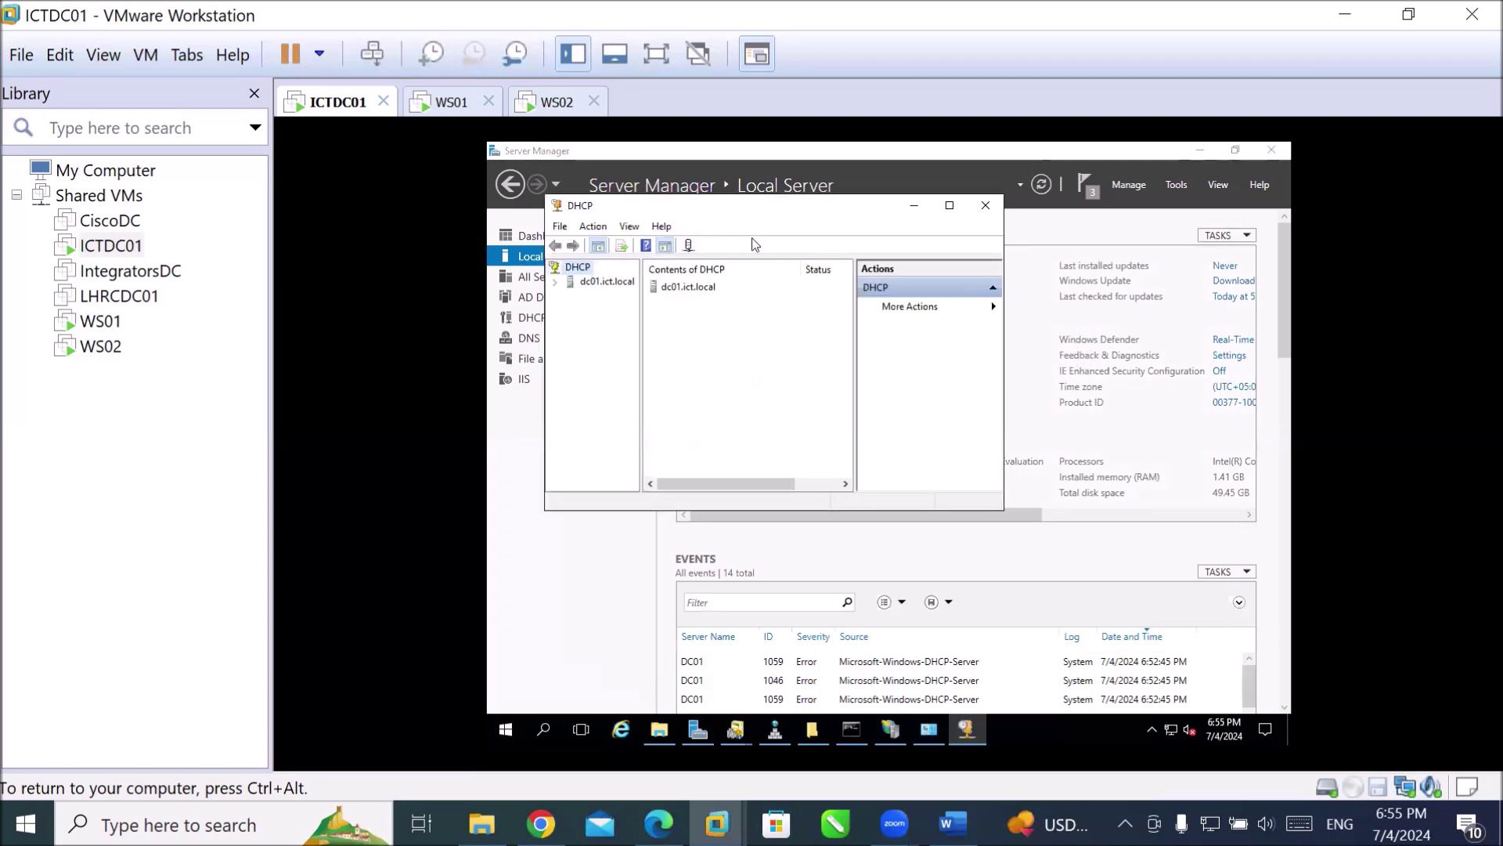
Maximize the DHCP console, widen the tree pane and expand dc01.ict.local to show IPv4 and IPv6.
click(950, 206)
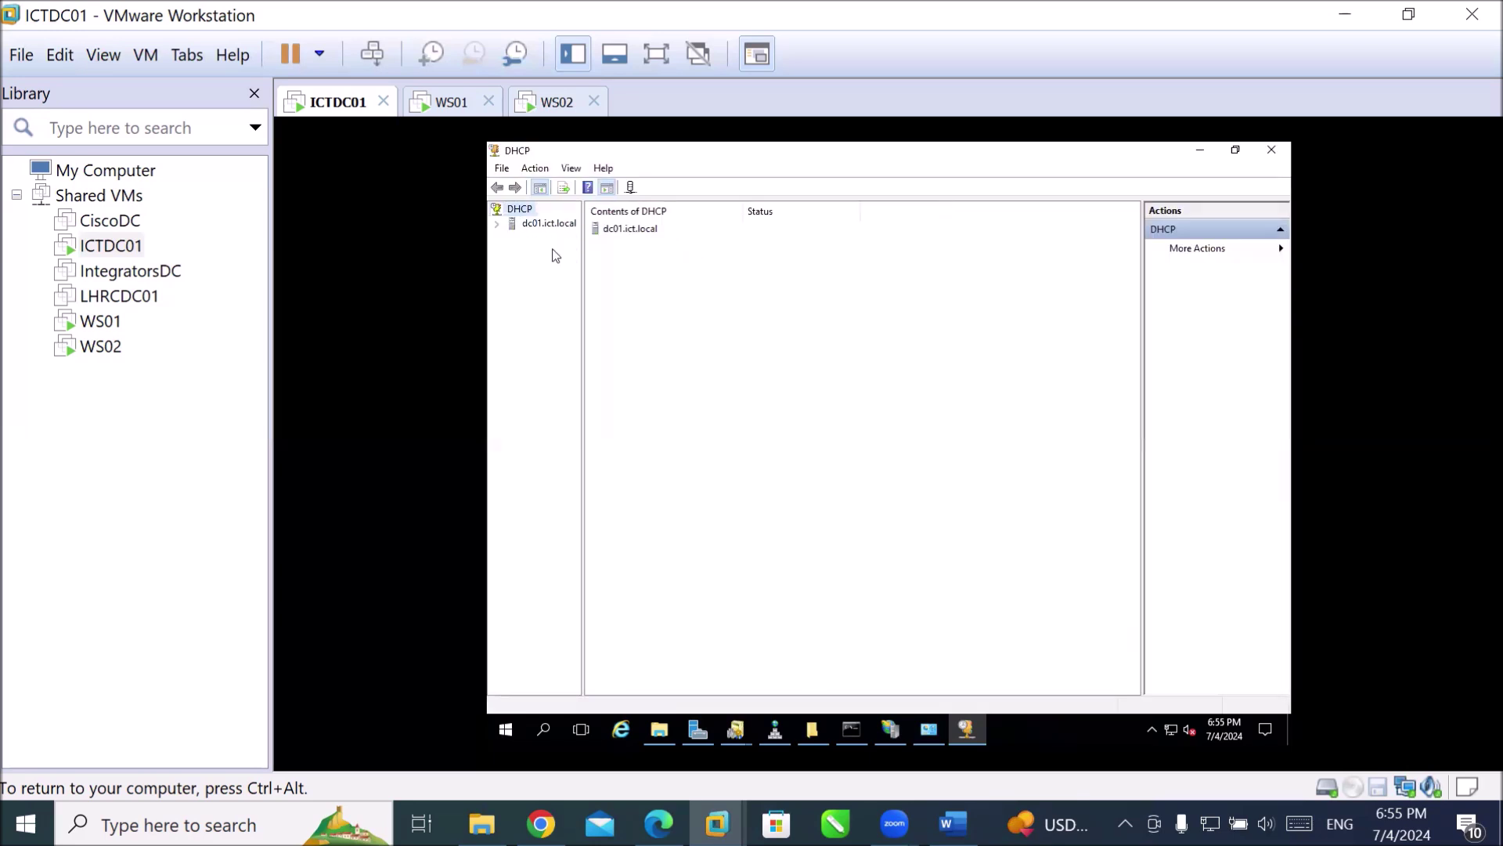
drag(583, 298, 696, 325)
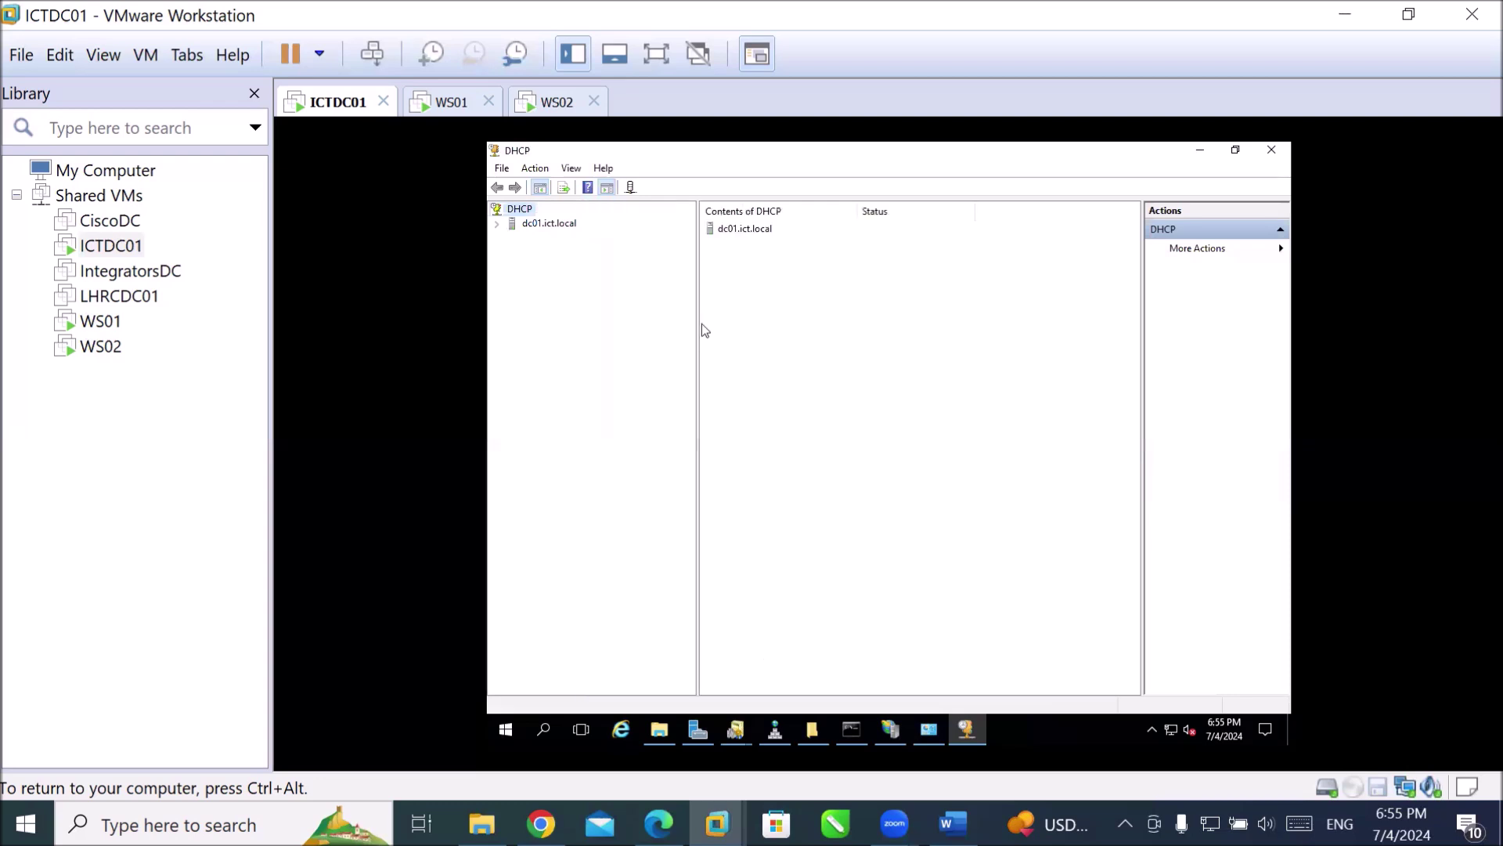
click(497, 225)
click(544, 226)
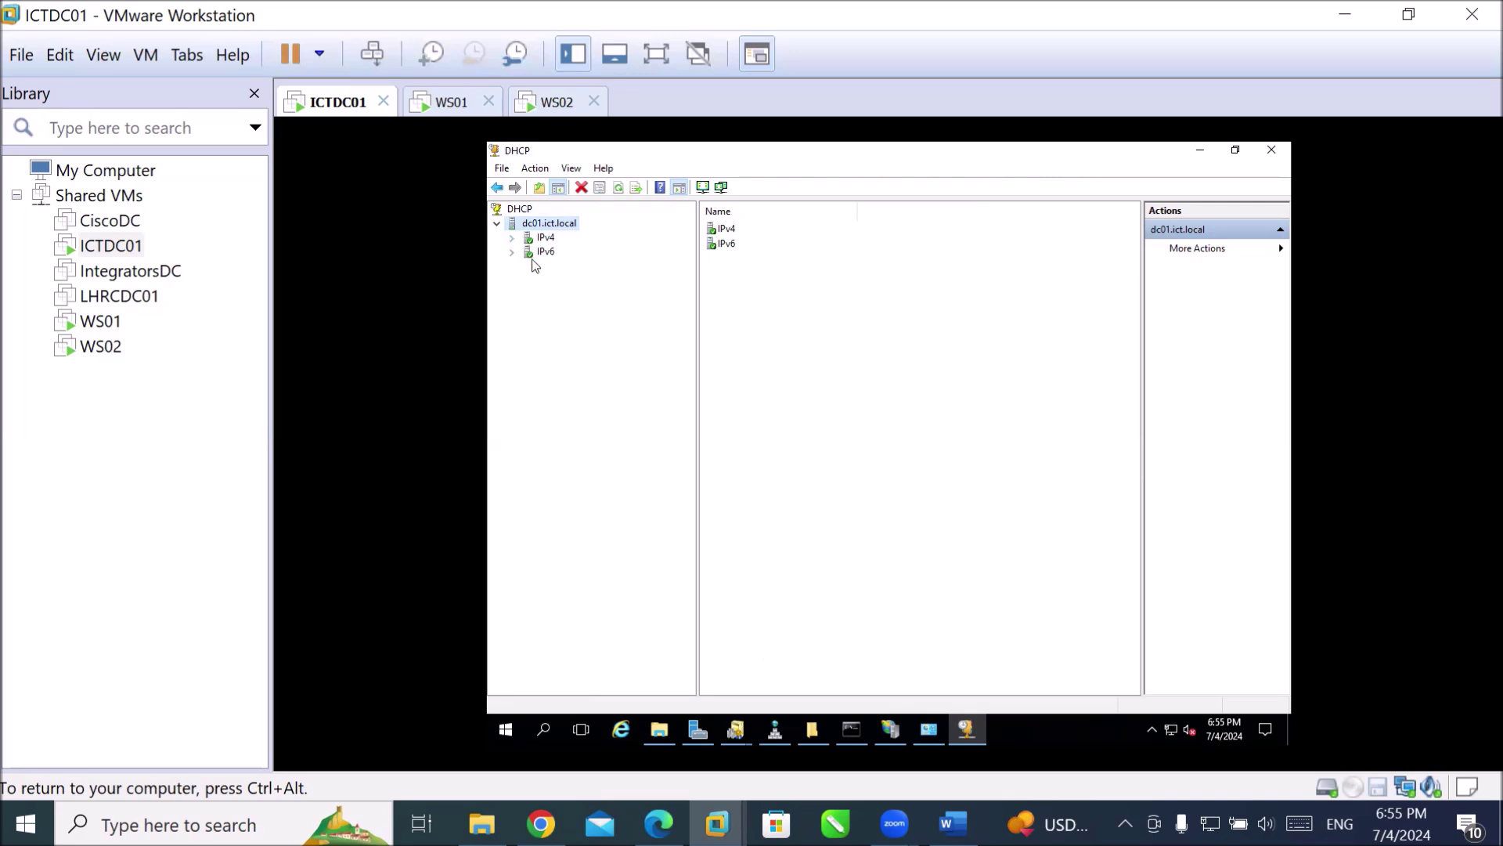
Restart the DHCP service on dc01.ict.local via All Tasks > Restart.
right_click(547, 229)
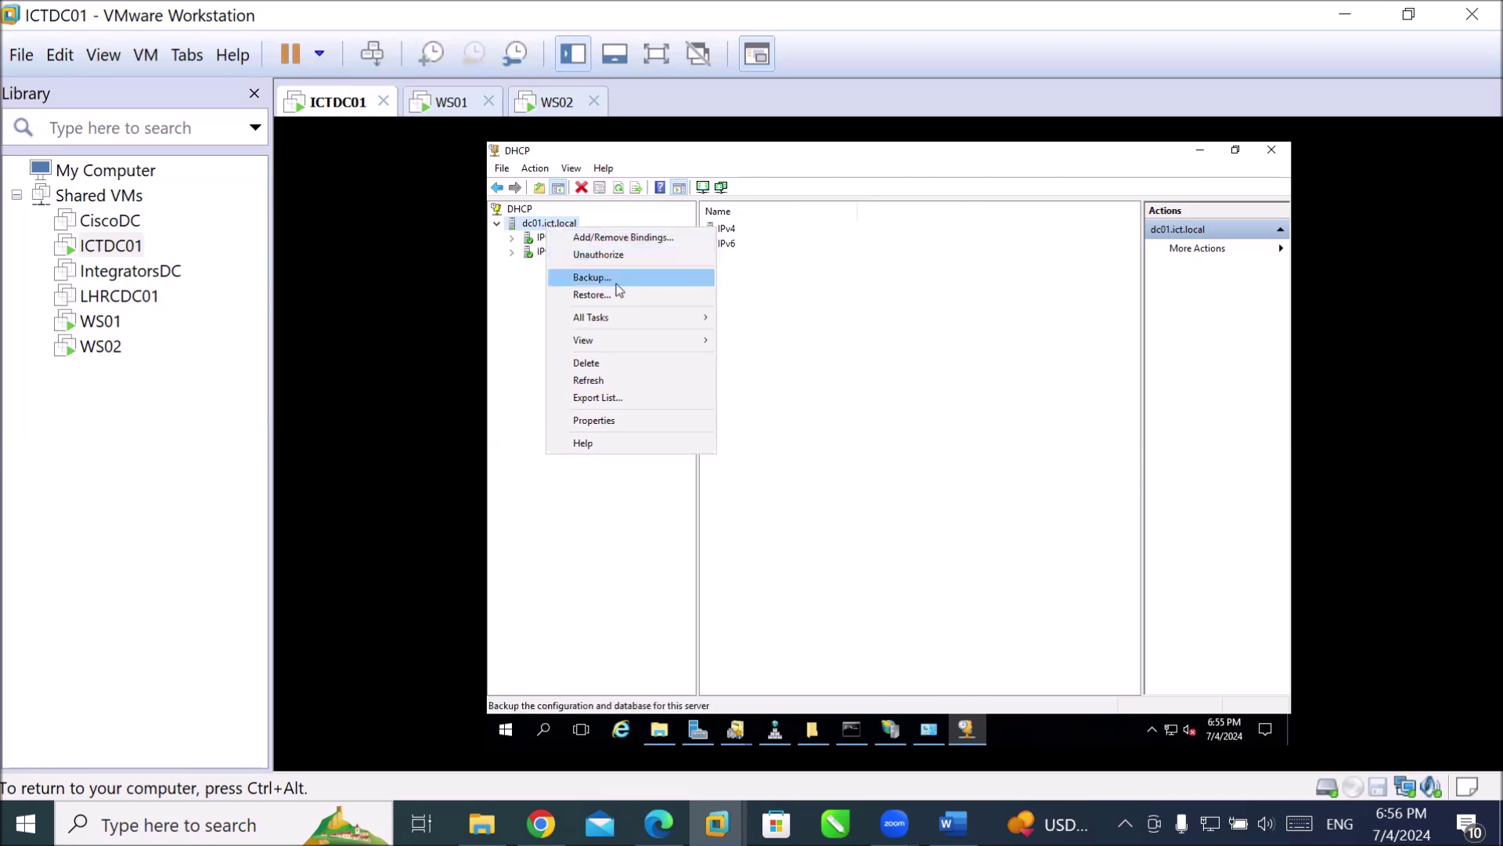
mouse_move(634, 321)
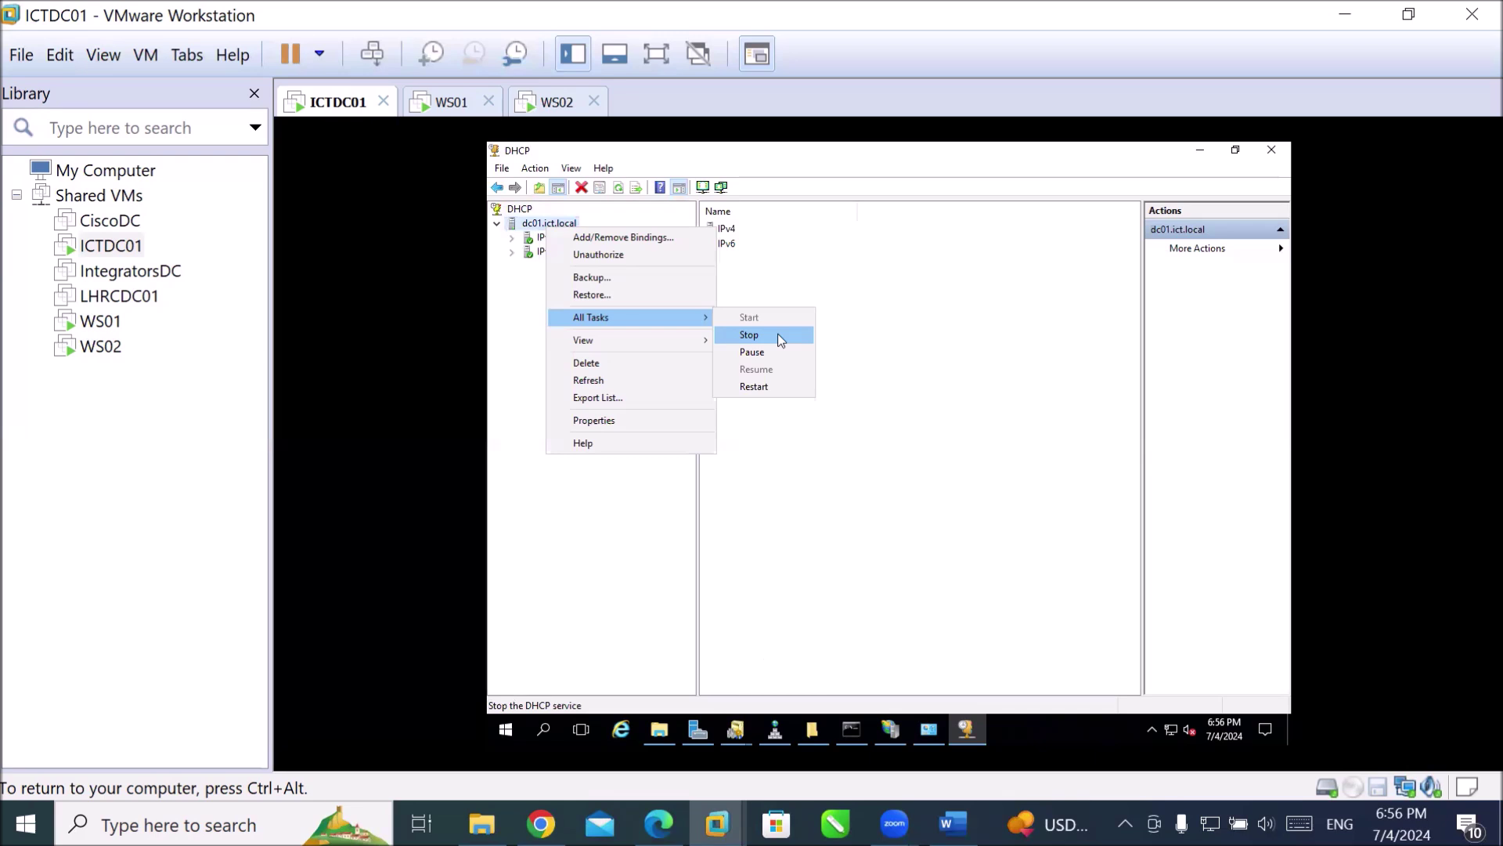
click(773, 386)
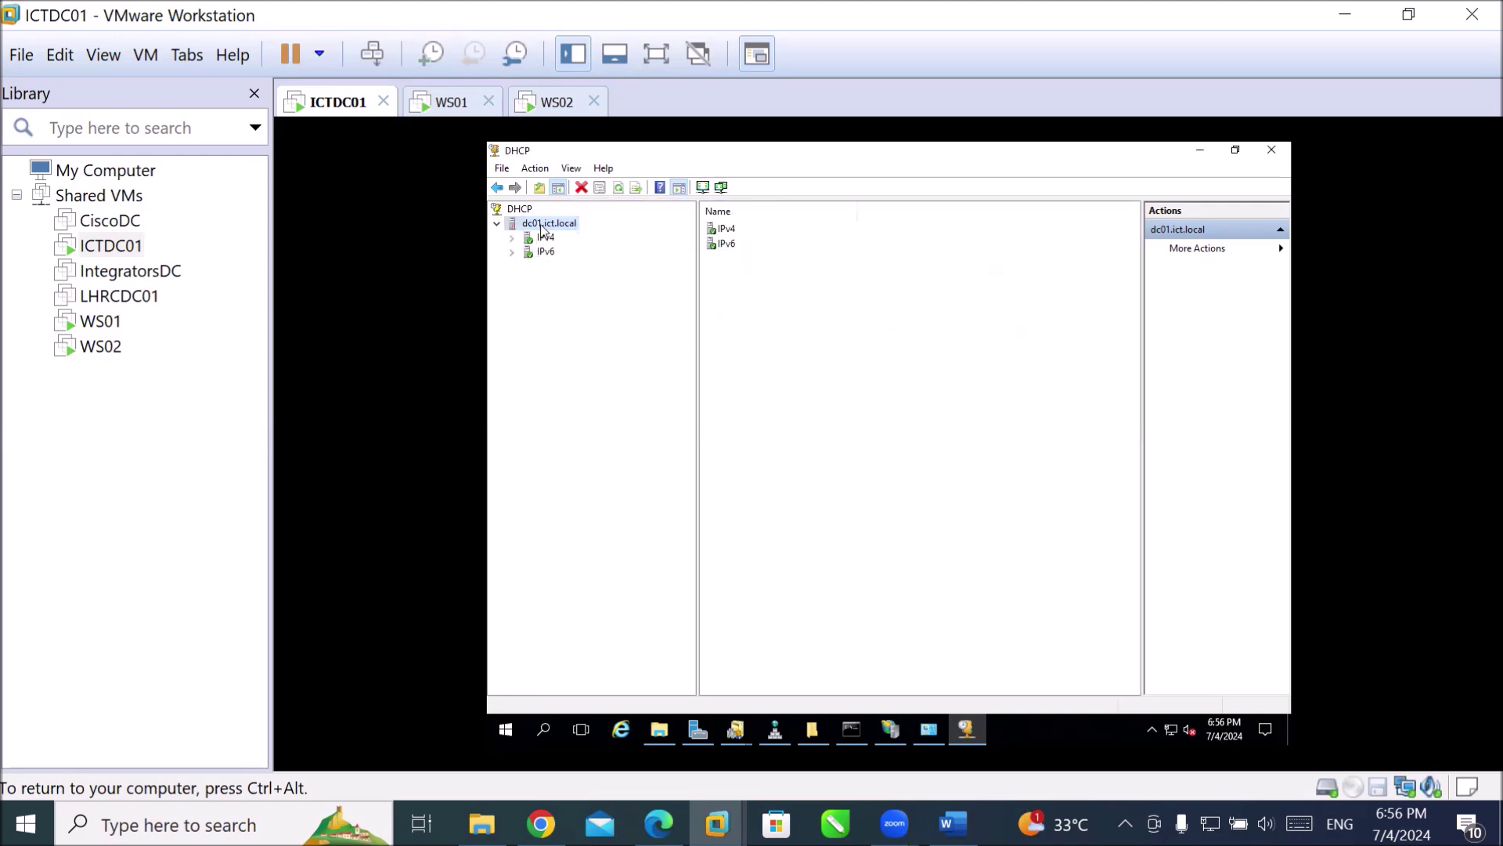
Expand IPv4, view its Policies, then expand Filters and select Deny to show its empty MAC list.
click(512, 239)
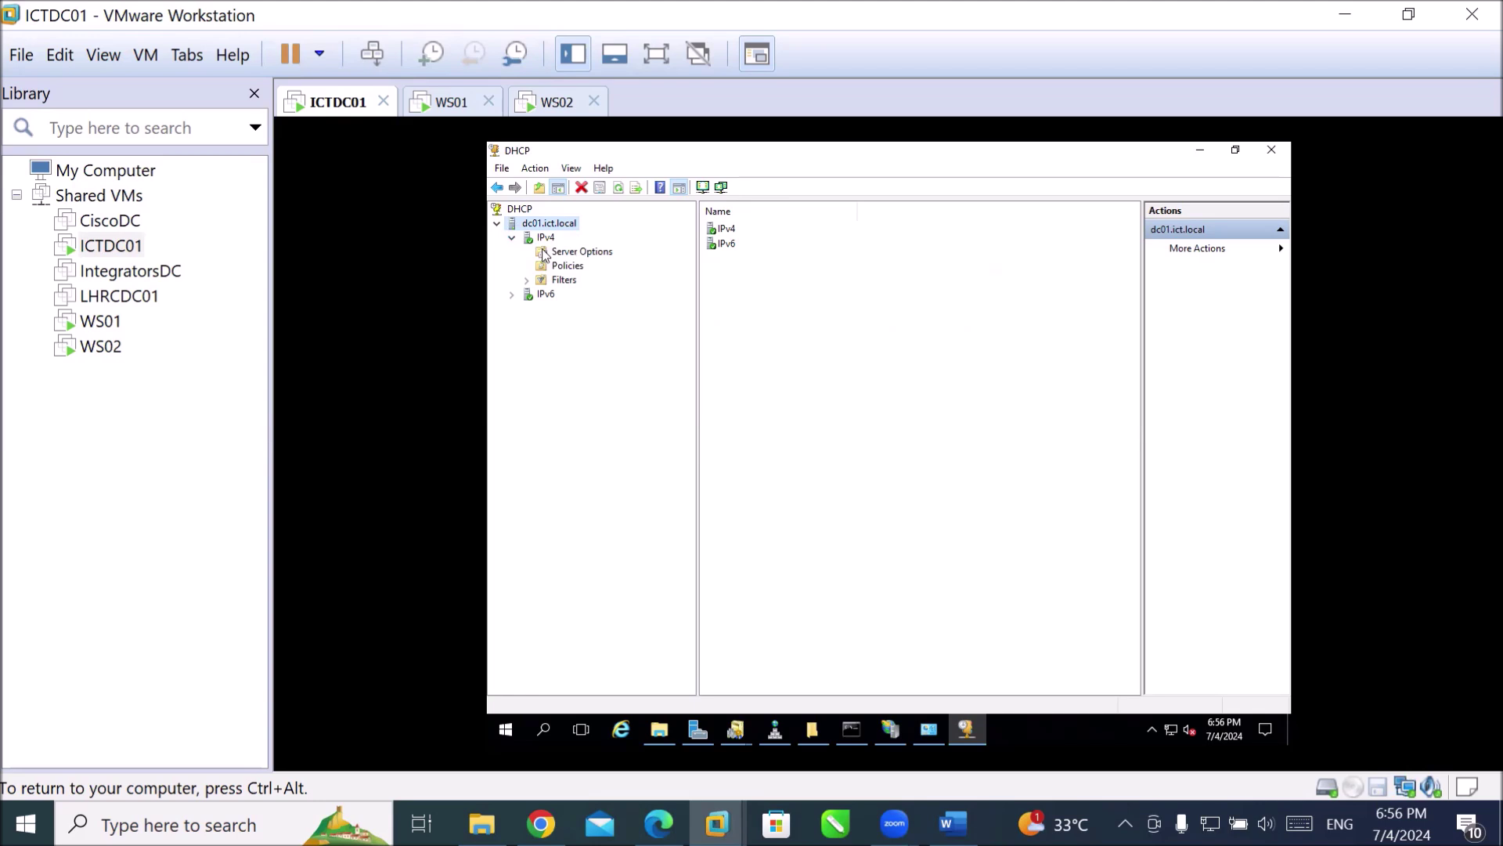
click(513, 295)
click(512, 295)
click(562, 270)
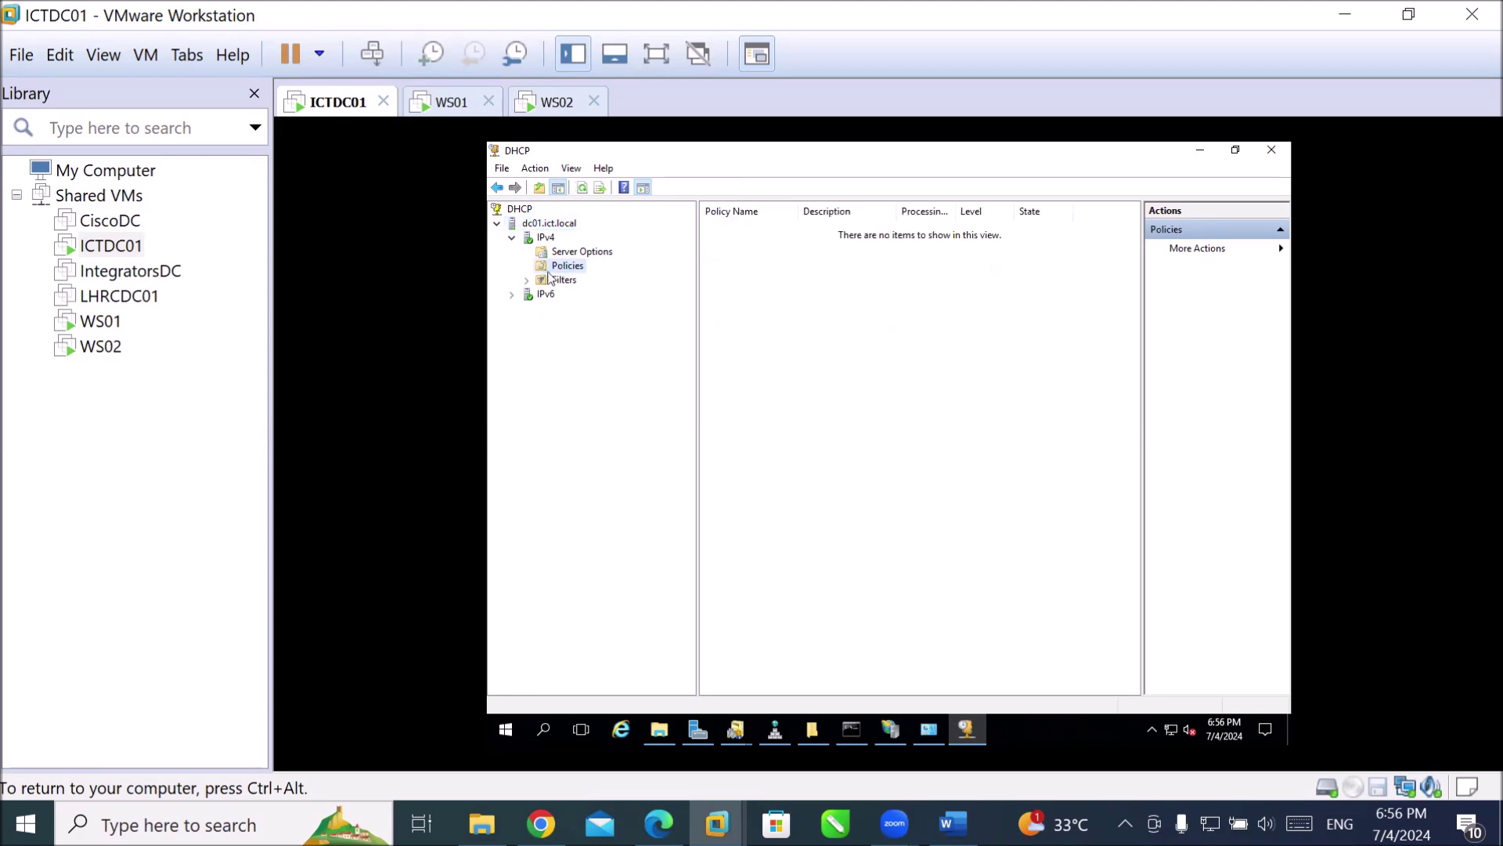
click(527, 280)
click(548, 284)
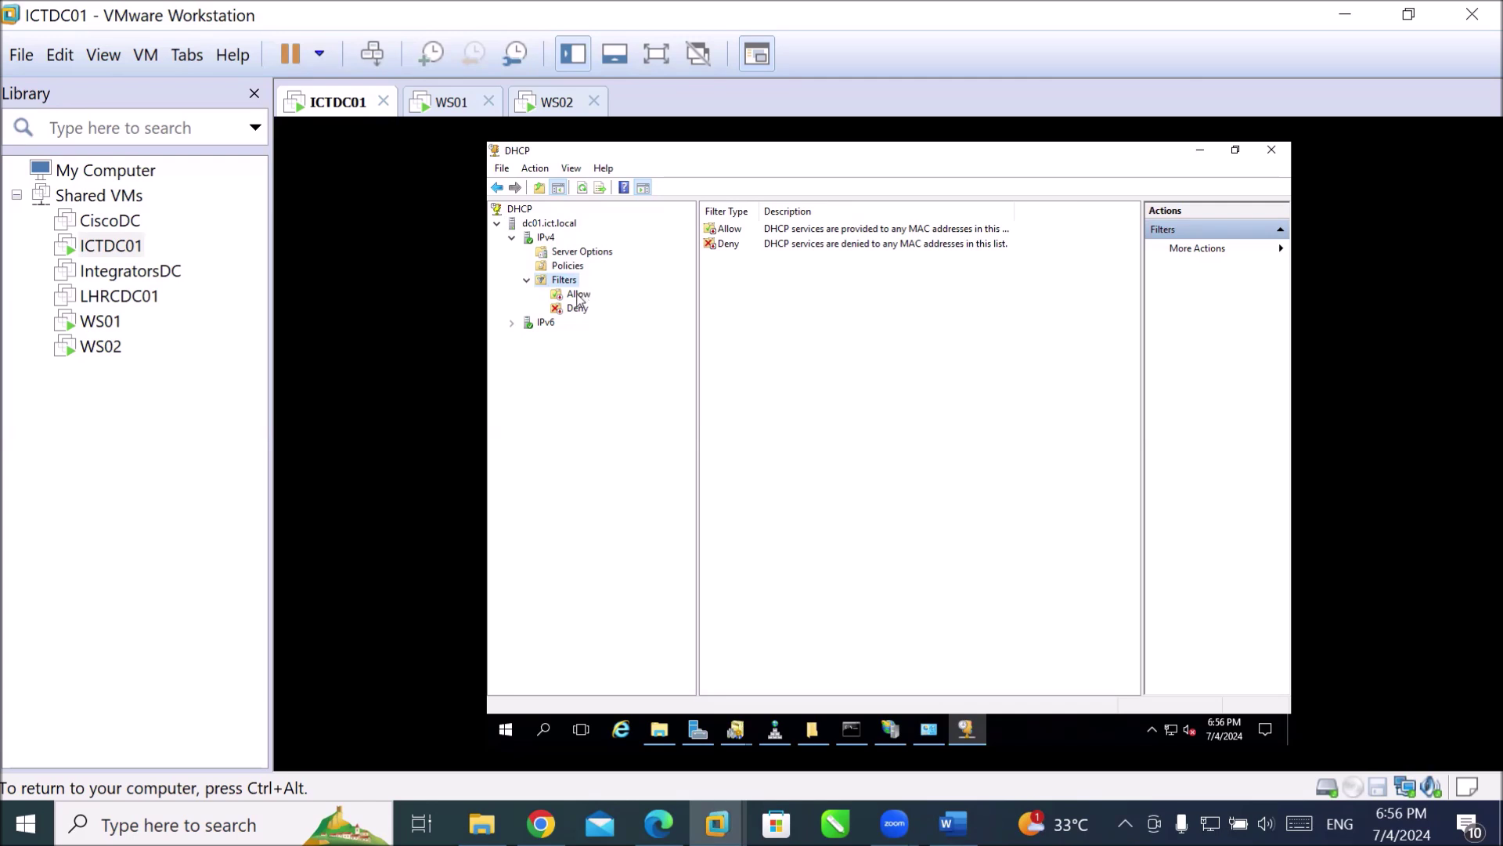
click(572, 310)
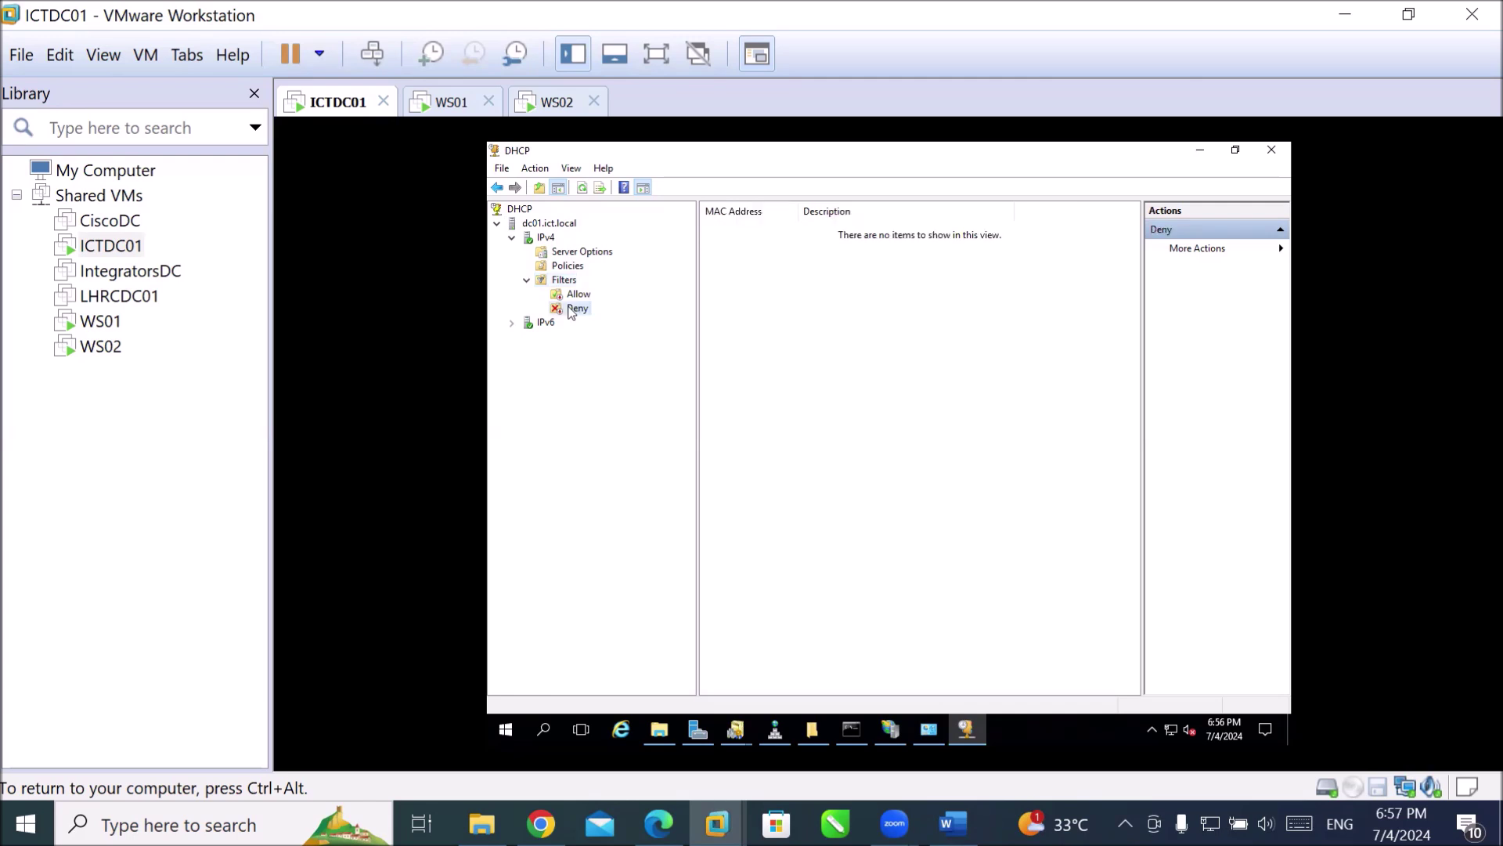
Open the new Deny filter form and close it without adding a MAC address.
right_click(572, 310)
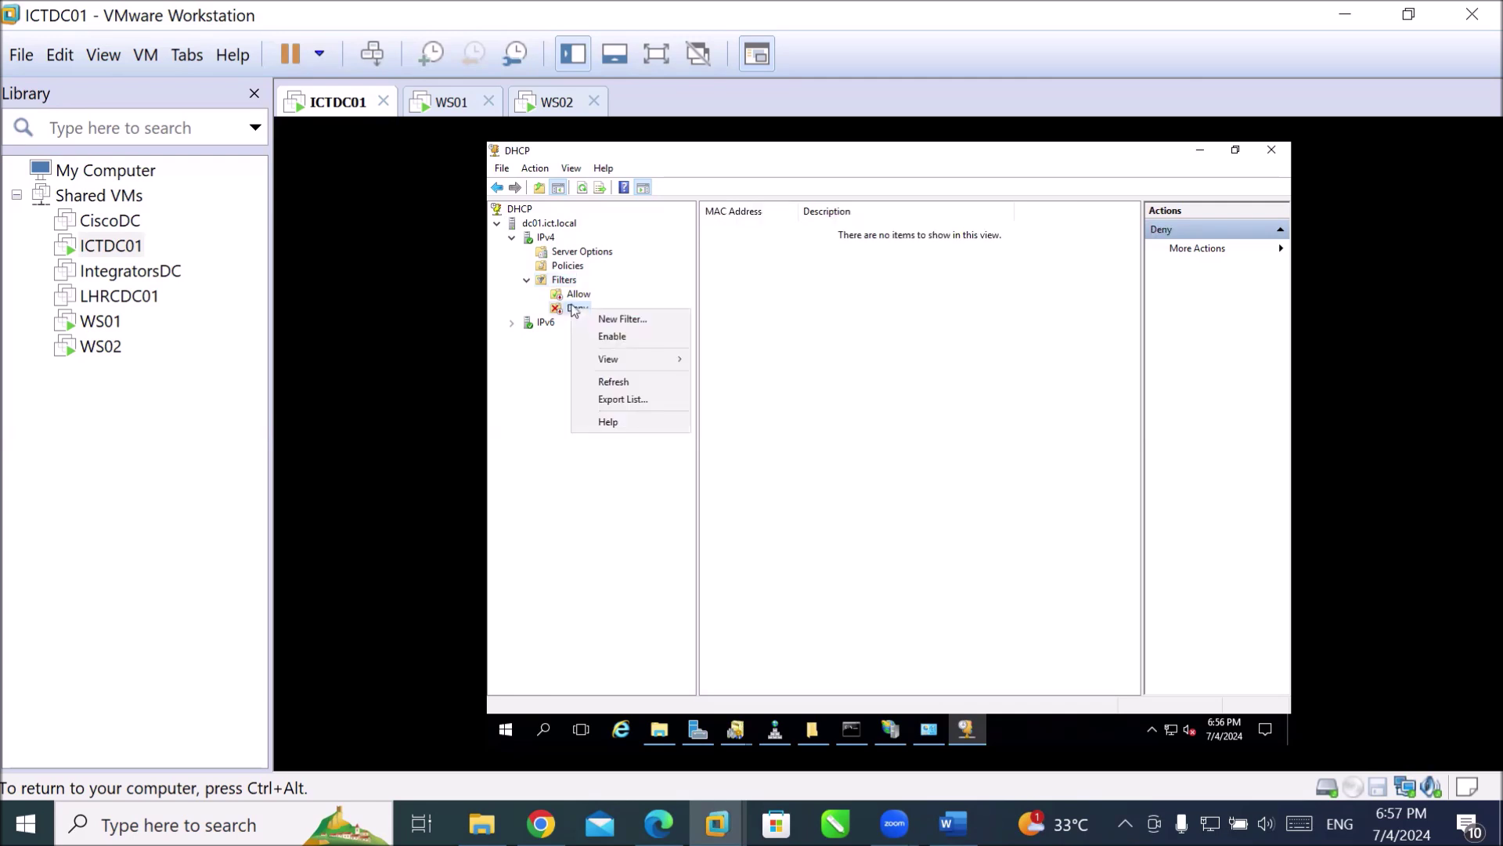
click(608, 320)
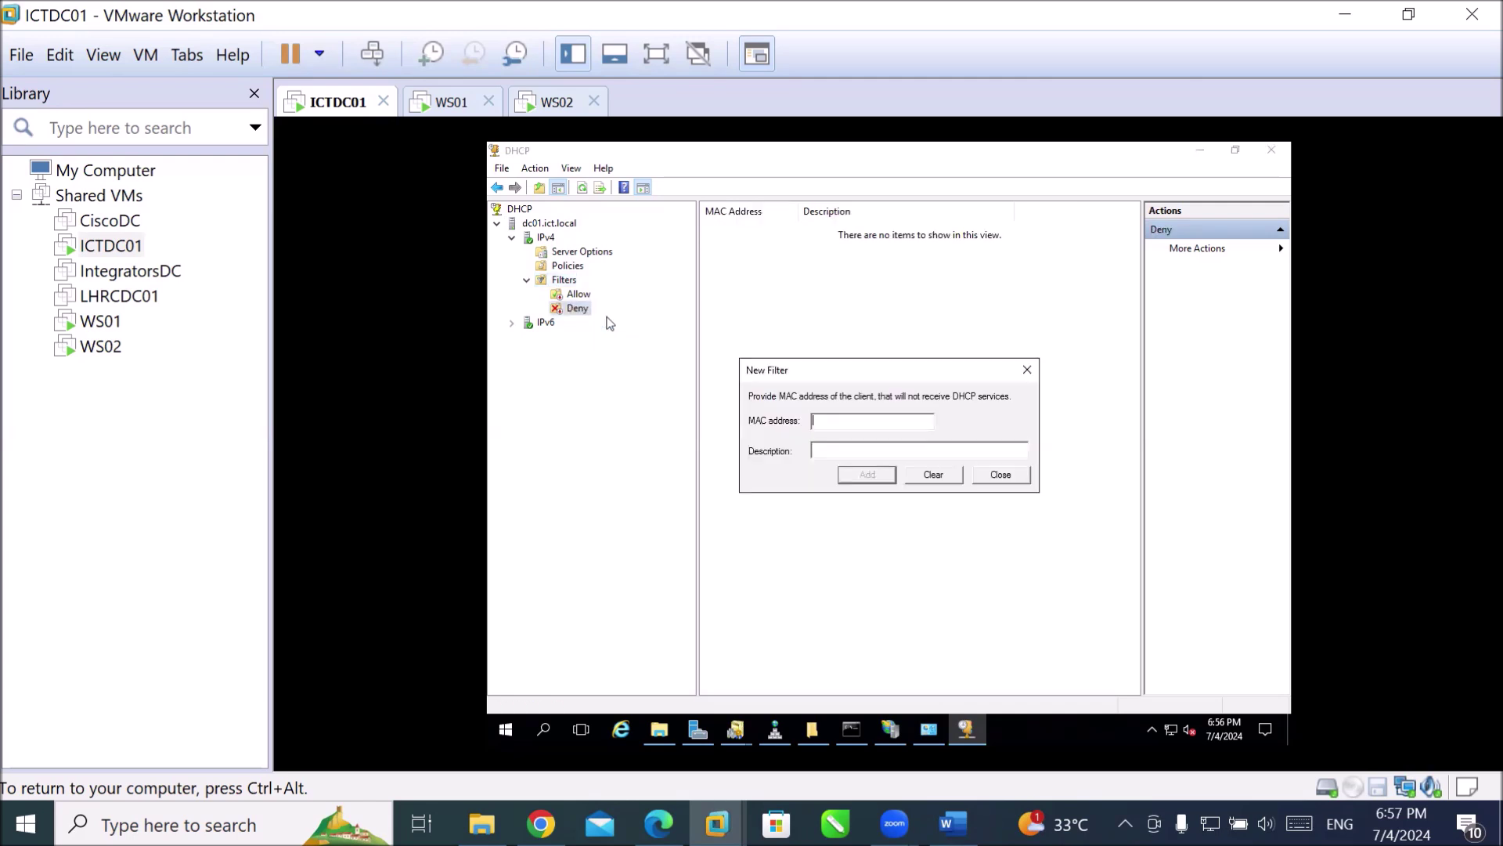
click(831, 419)
click(995, 476)
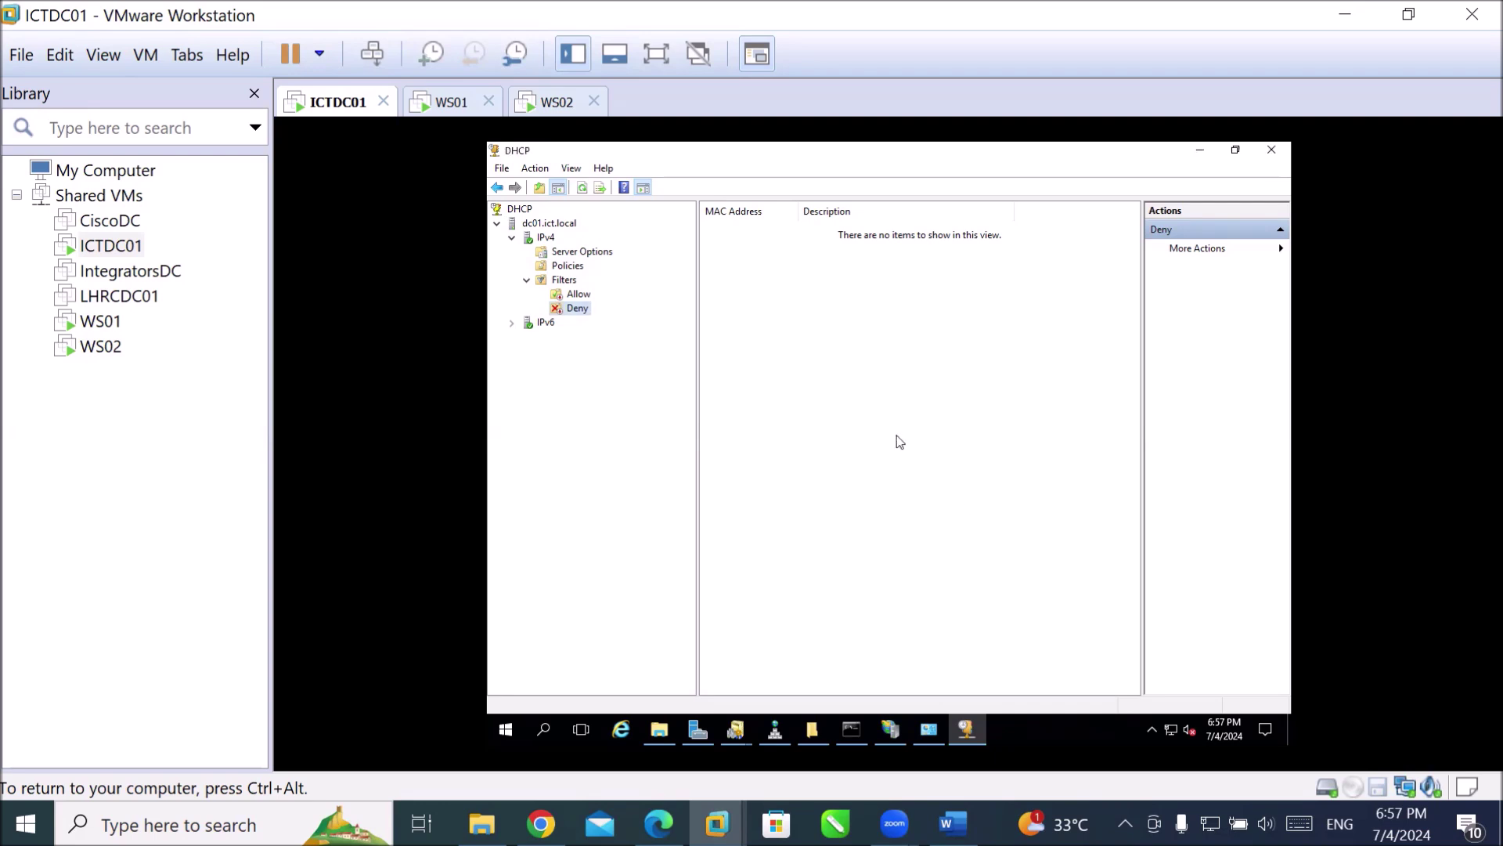
Open and close the new Allow filter form, then select IPv4 Policies and show its actions.
click(563, 298)
right_click(564, 296)
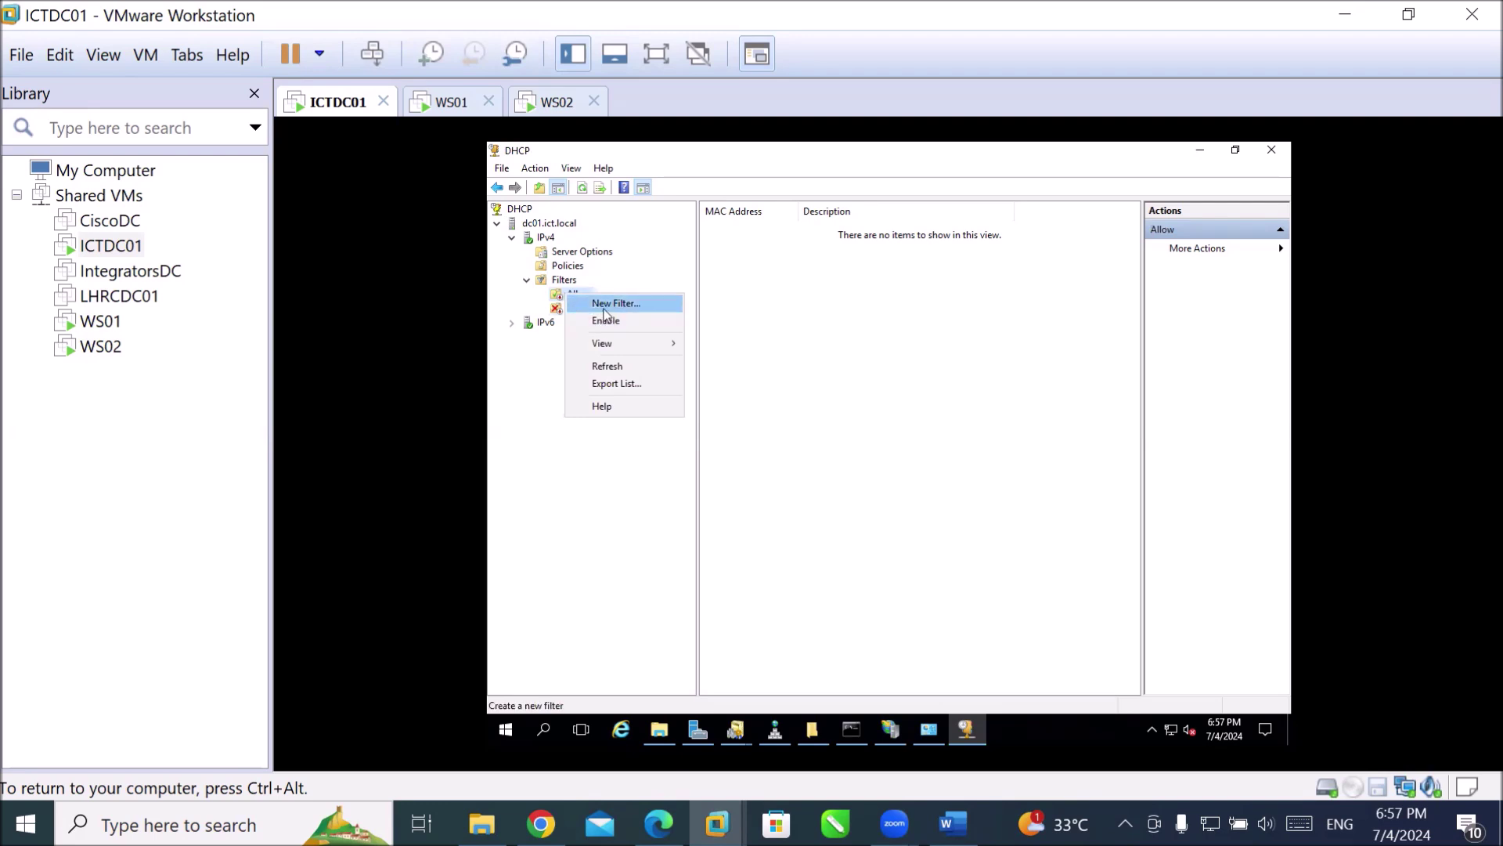
click(610, 304)
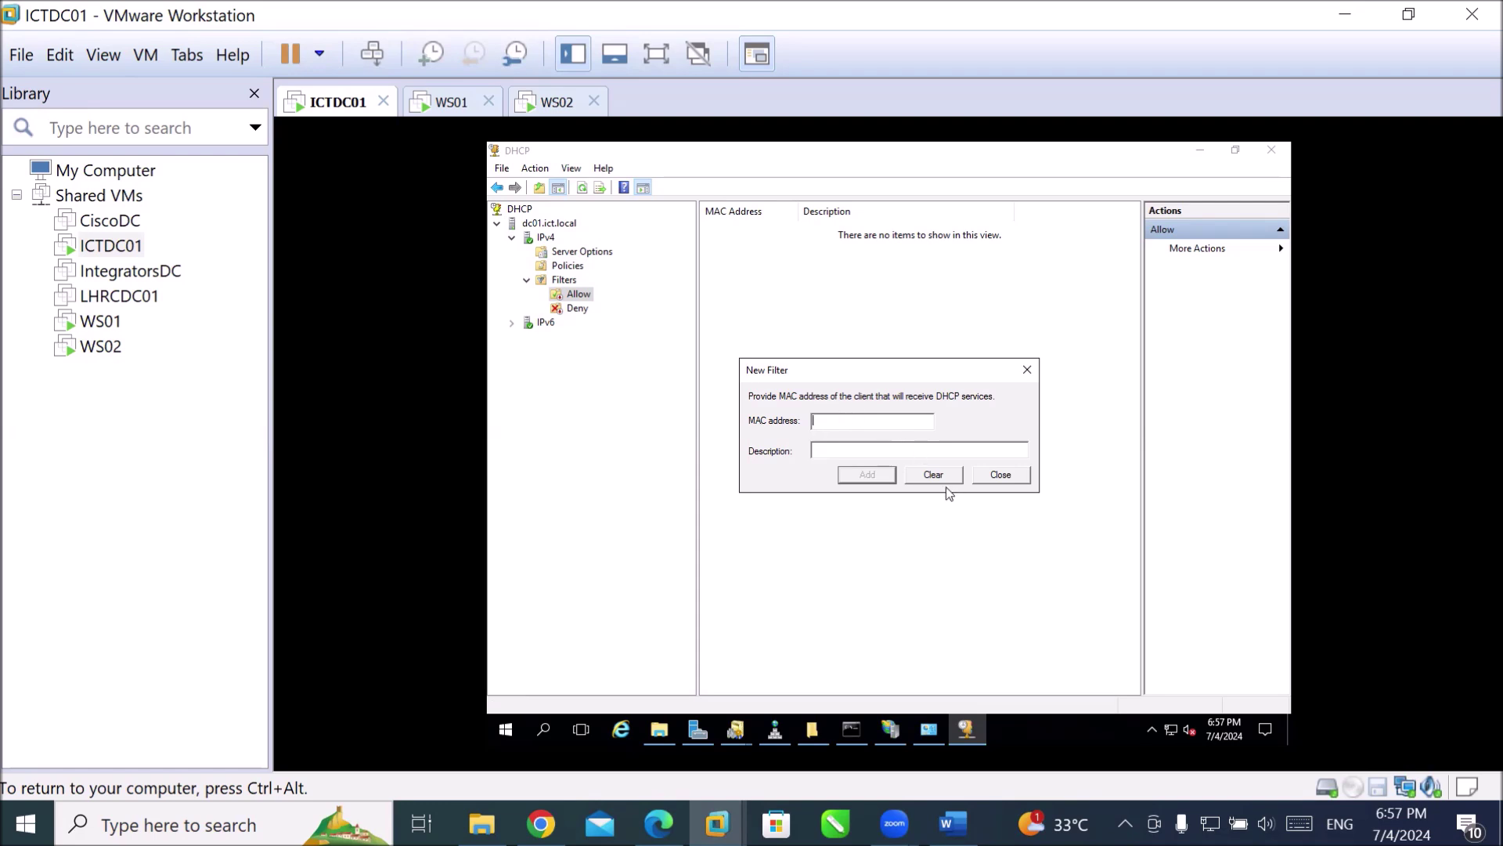
click(1000, 475)
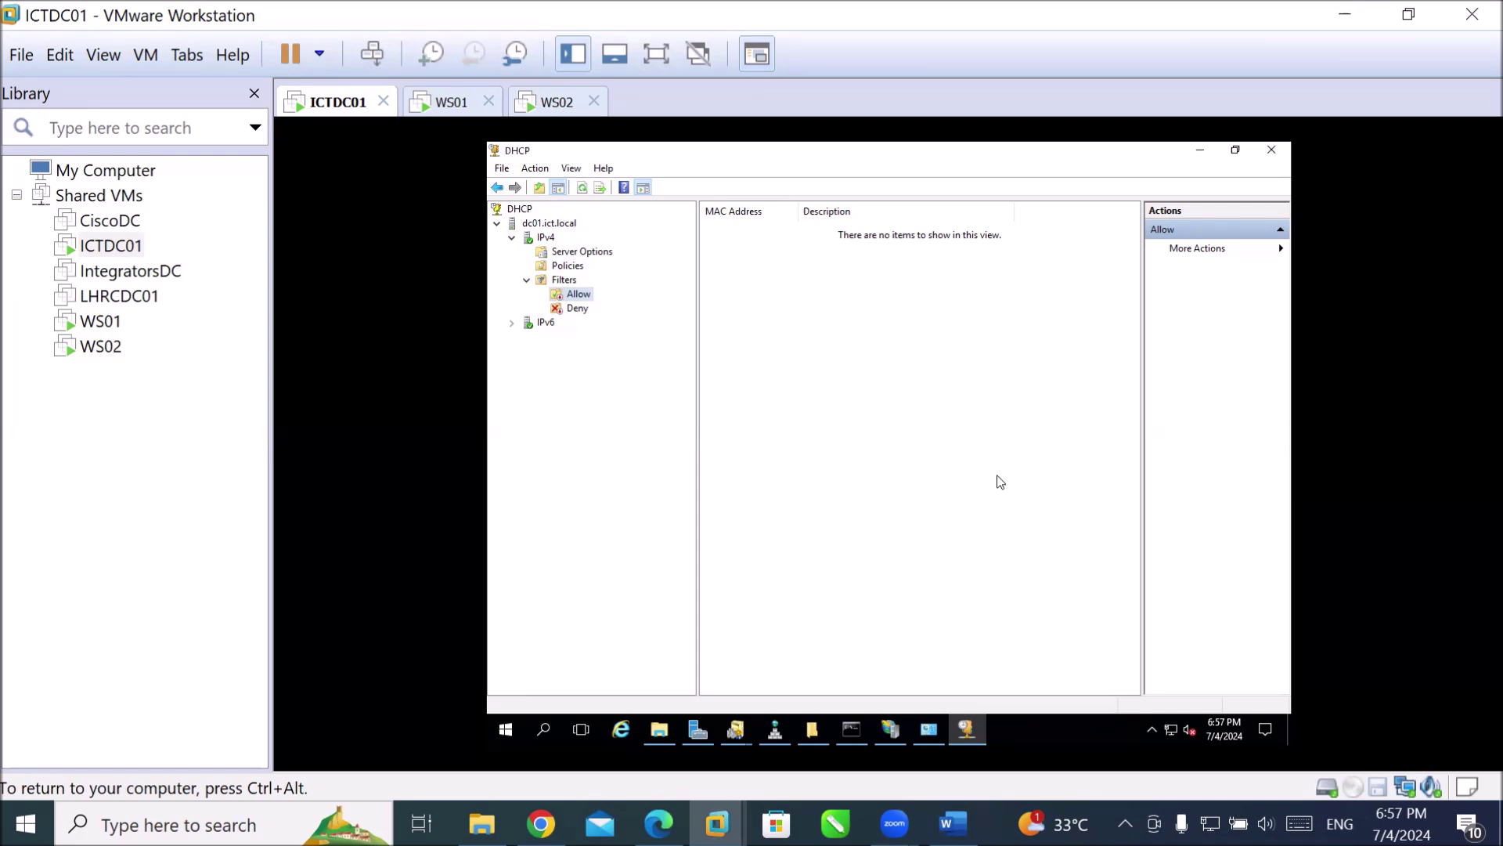
click(559, 268)
right_click(561, 272)
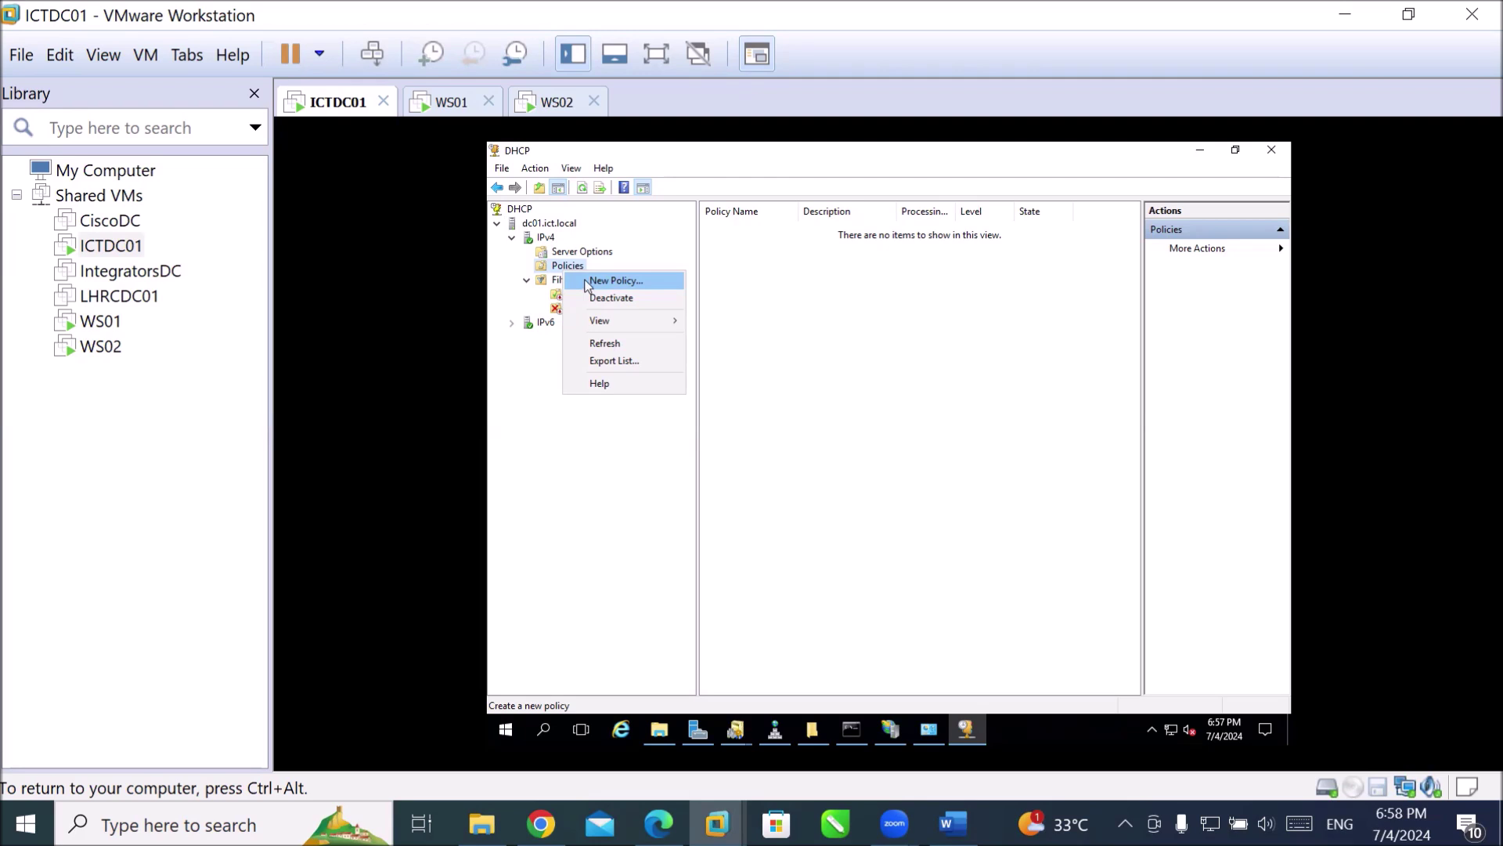
Cancel the DHCP Policy Configuration Wizard without creating a policy, then select Server Options.
click(588, 284)
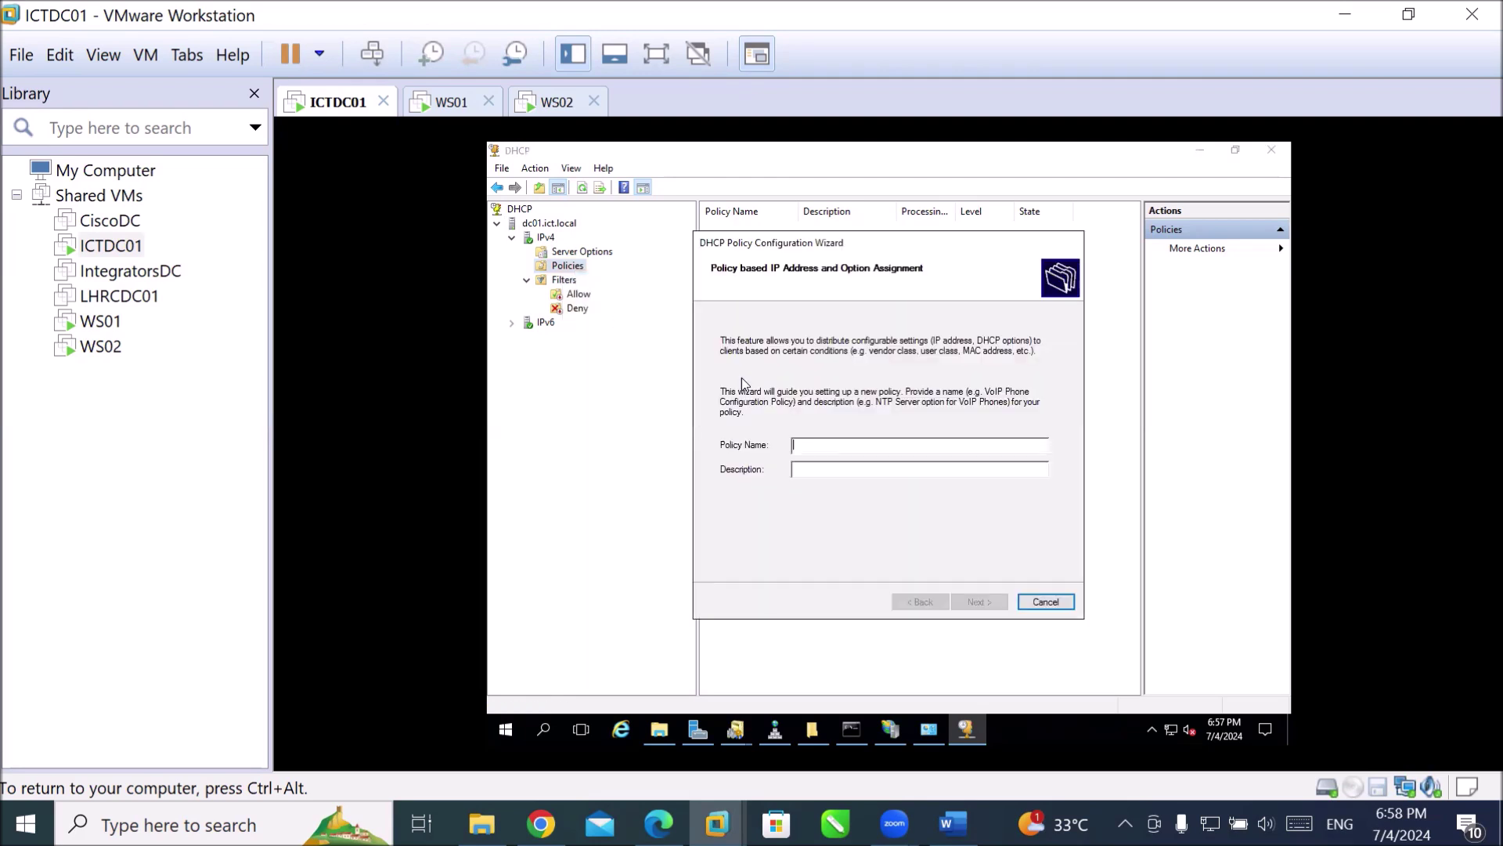
click(1047, 604)
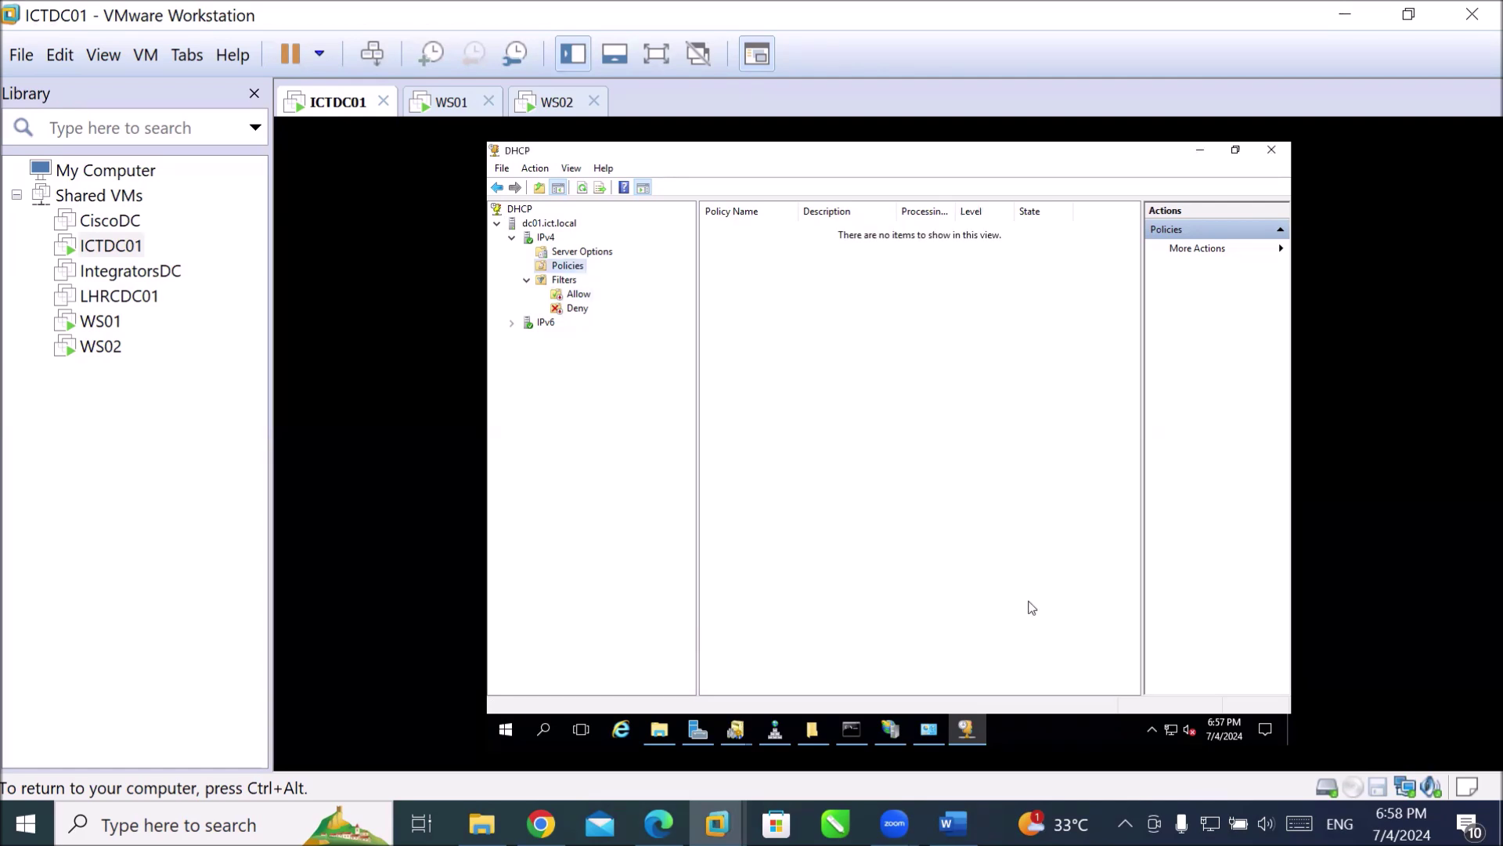
click(575, 253)
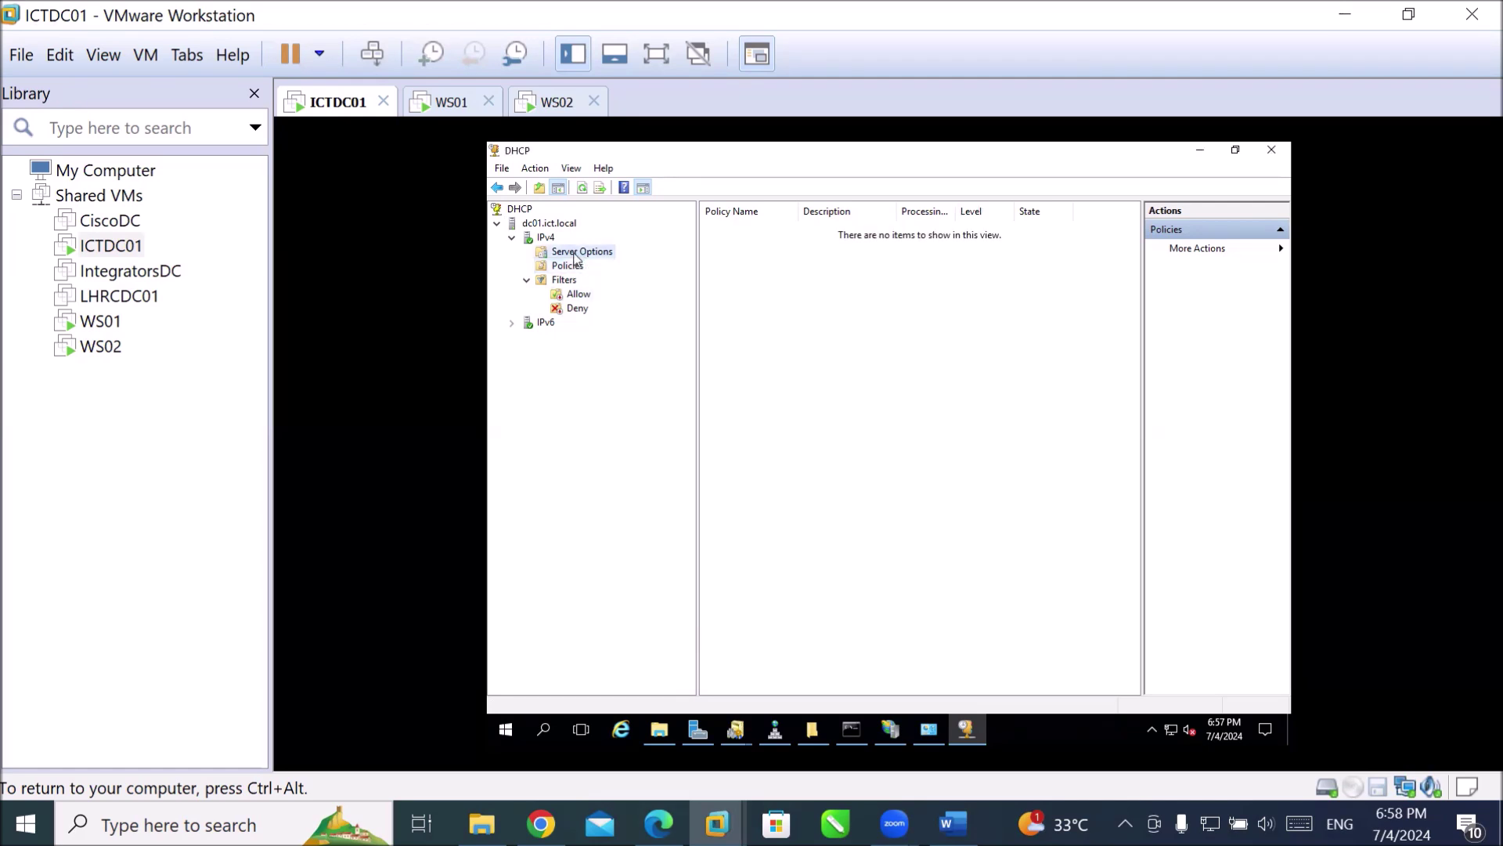
Inspect server options 003 Router, 004 Time Server and 005 Name Servers, cancel, then select IPv4.
right_click(576, 256)
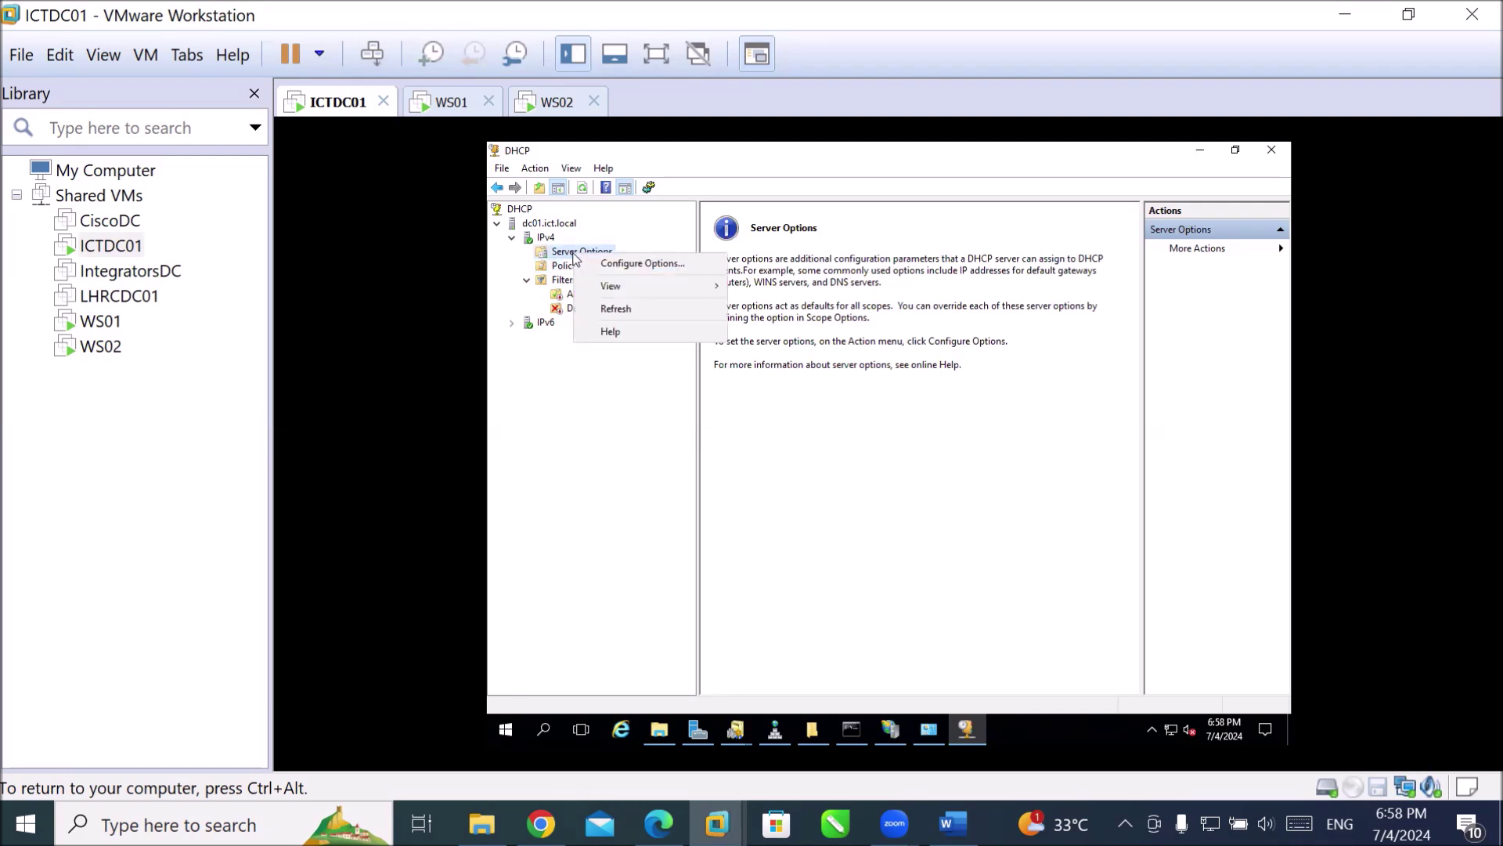
click(632, 266)
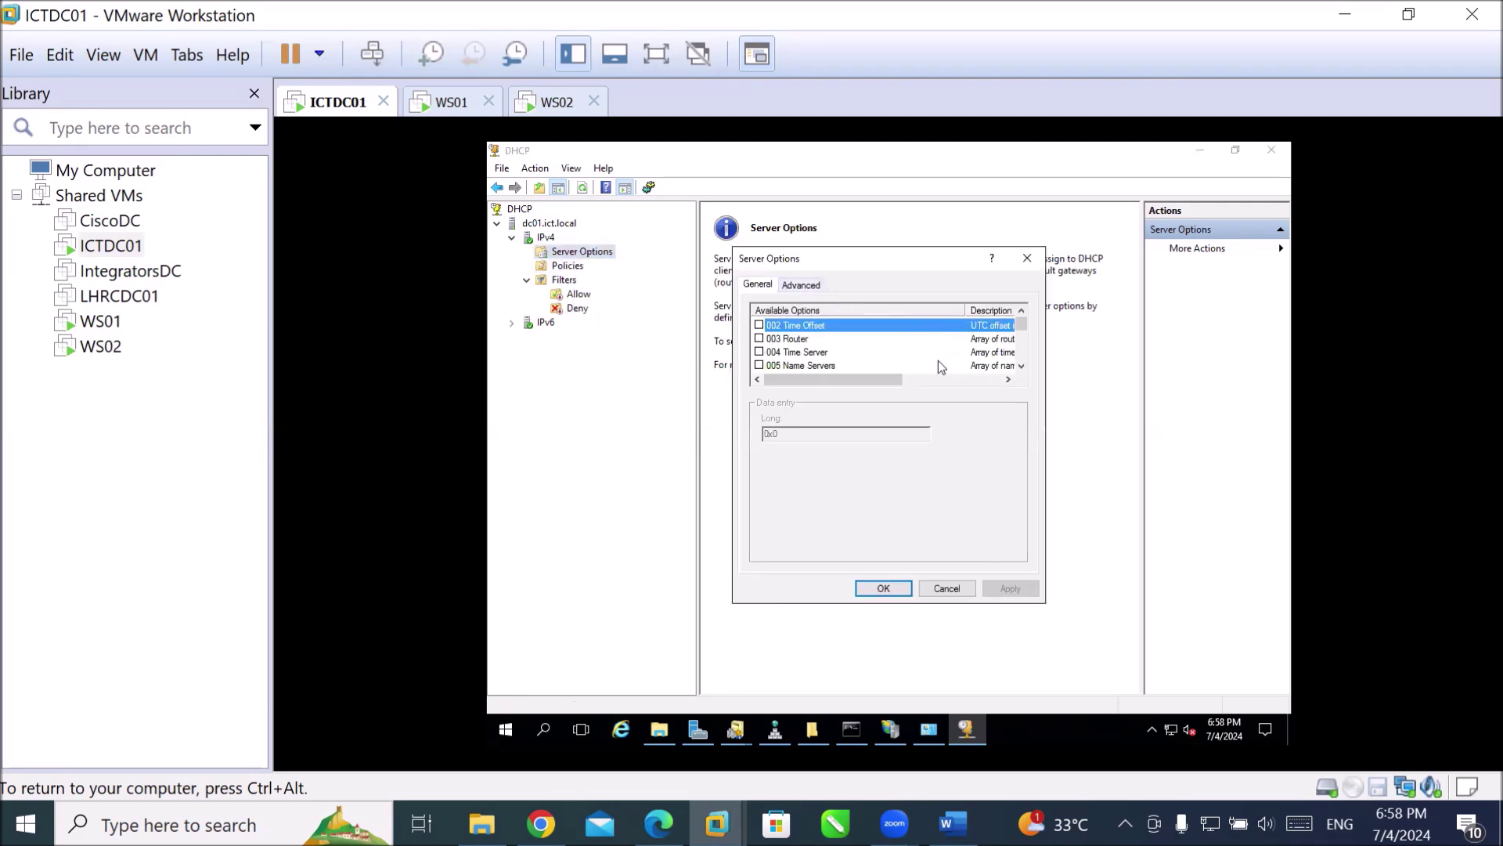
click(785, 340)
click(798, 354)
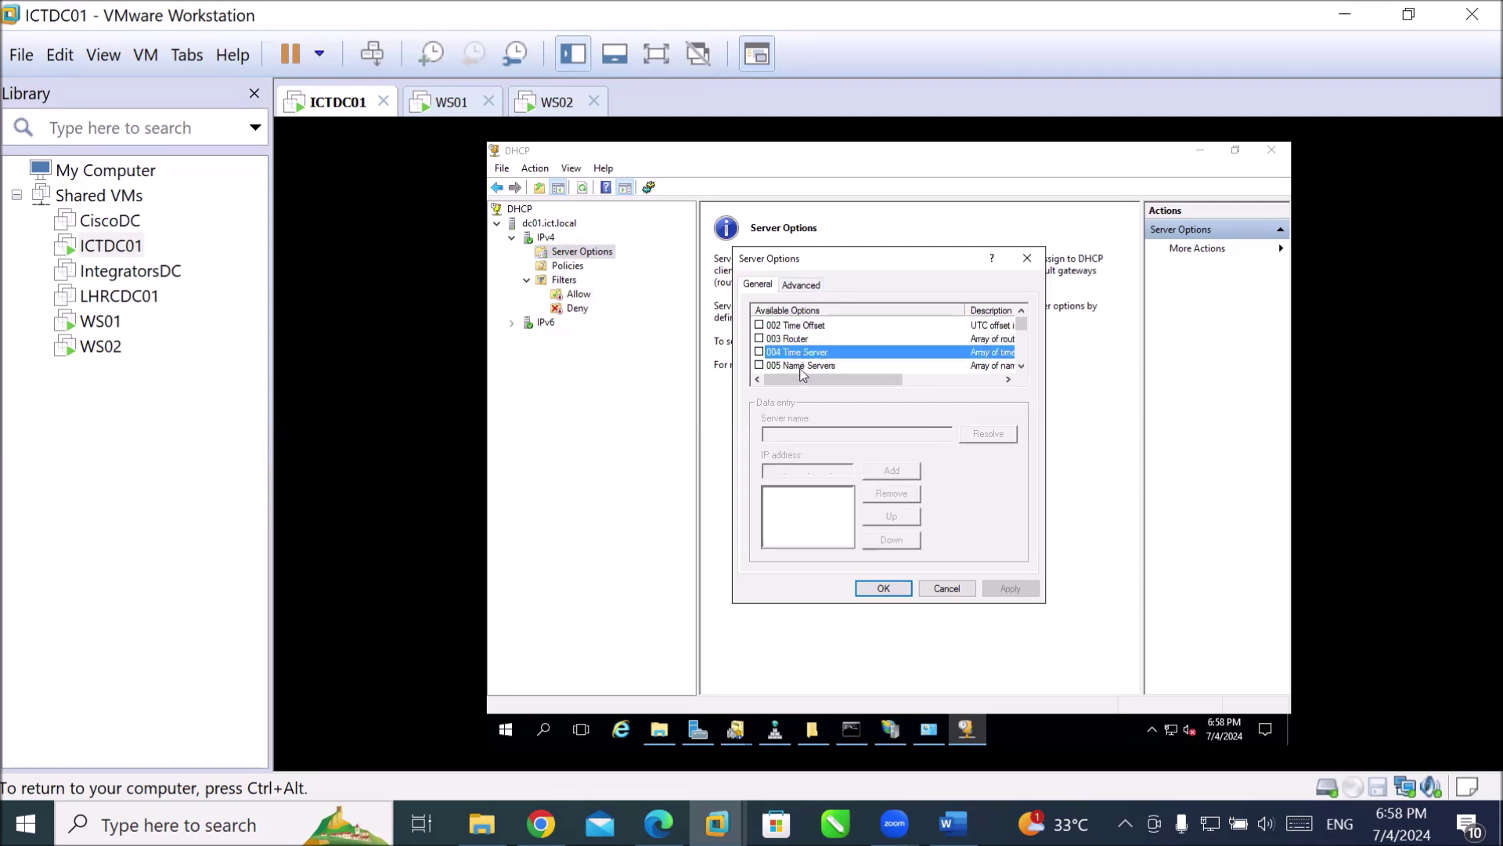
click(802, 366)
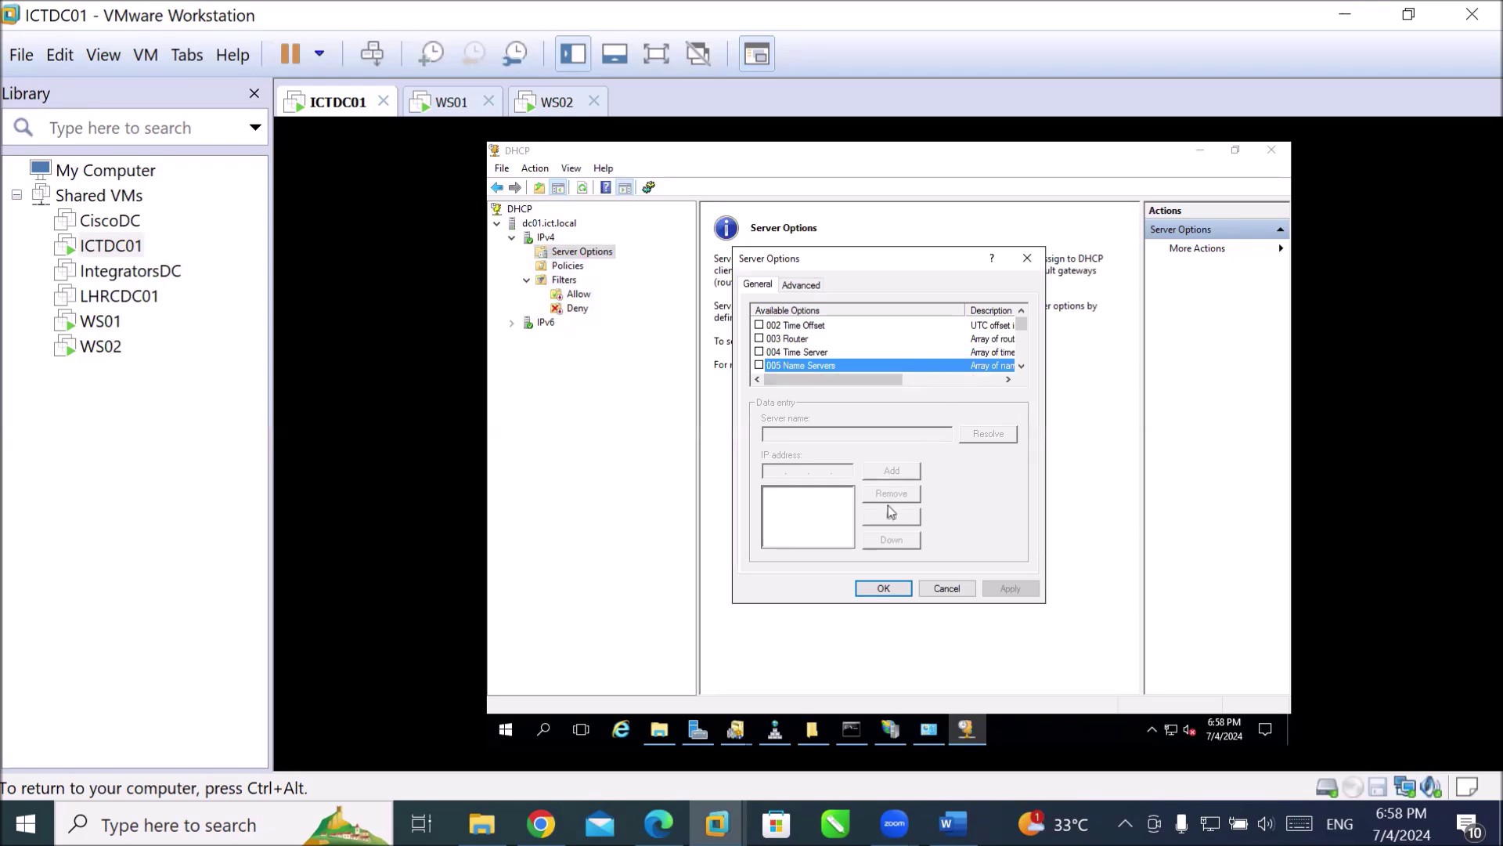
click(929, 586)
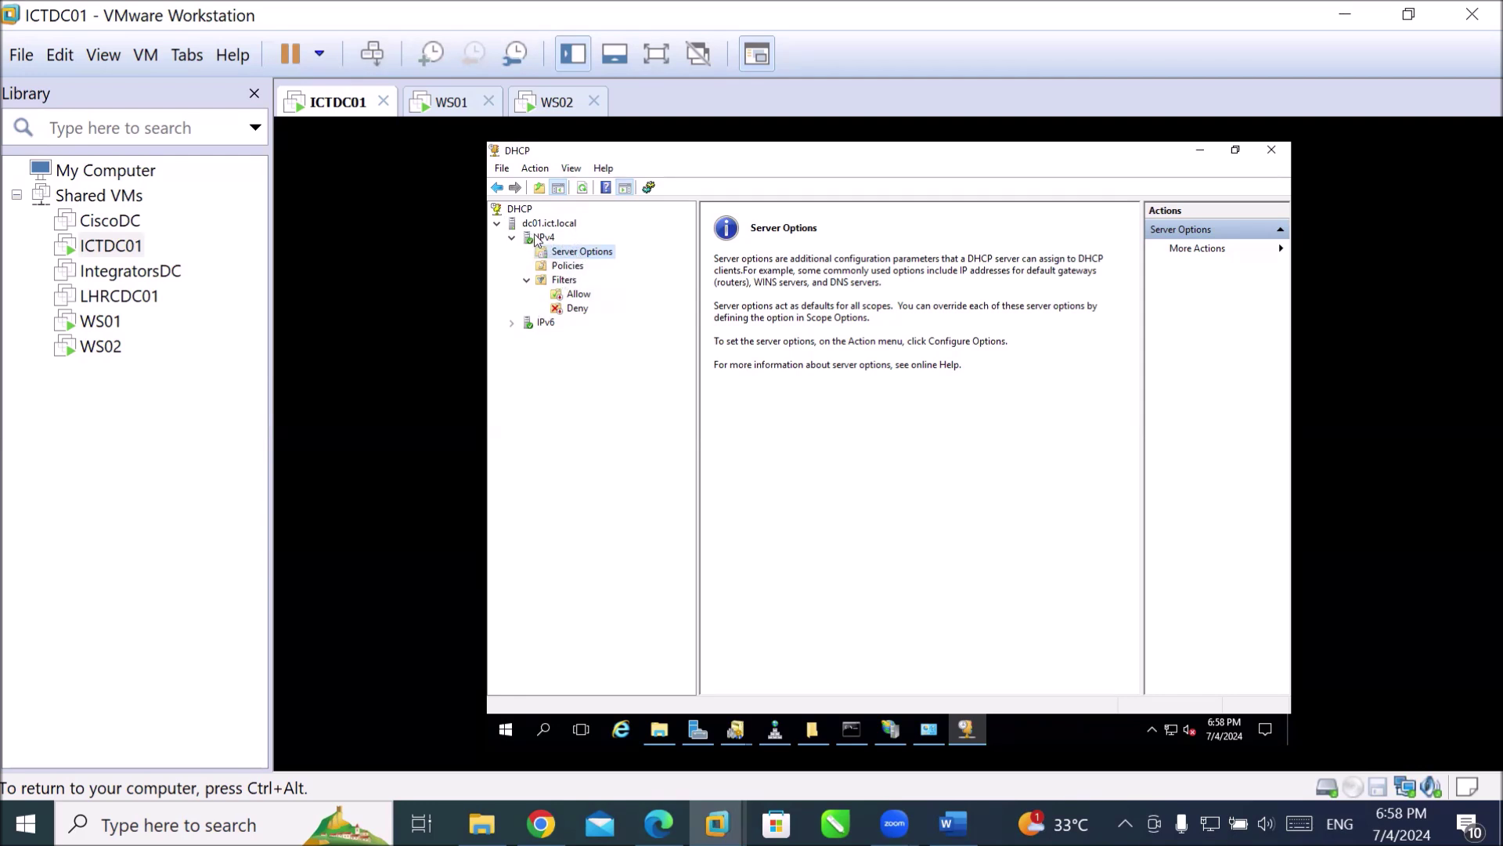
click(541, 238)
right_click(545, 241)
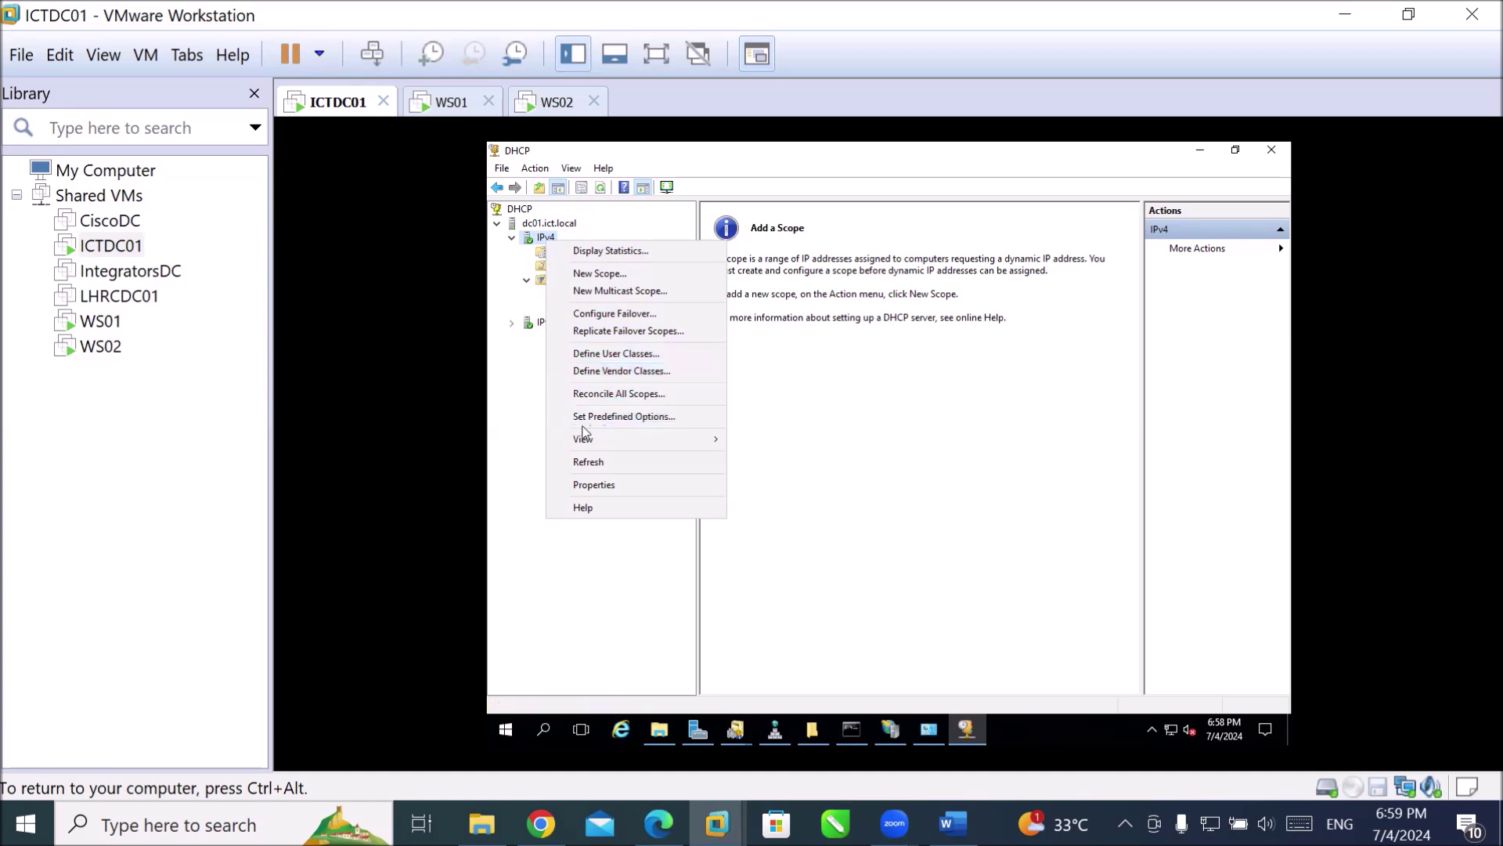
Launch the New Scope Wizard from IPv4 and name the scope 'IPforConnectedDevices'.
click(531, 239)
right_click(531, 235)
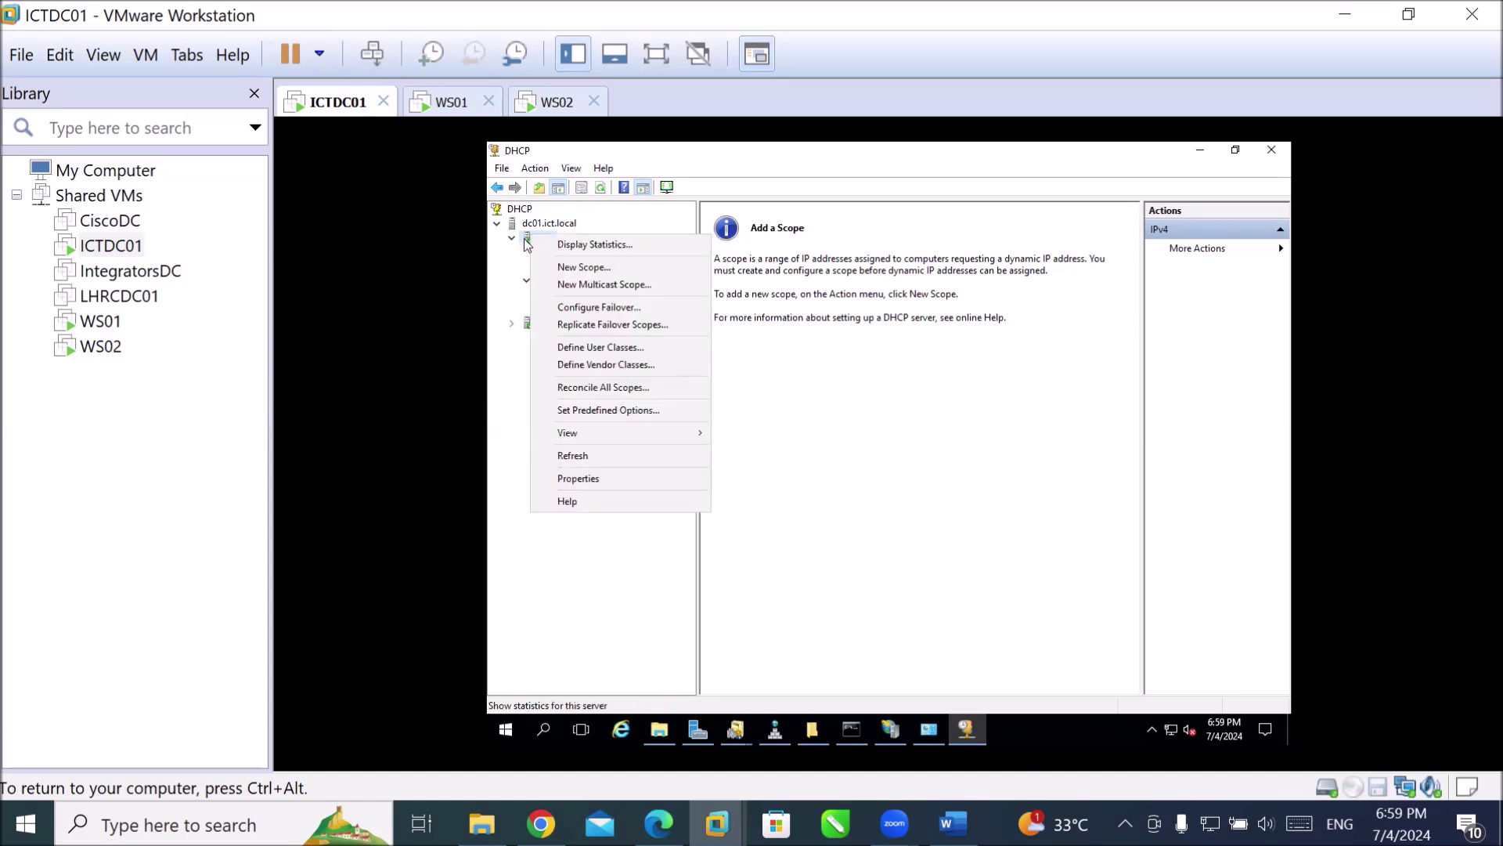
click(583, 267)
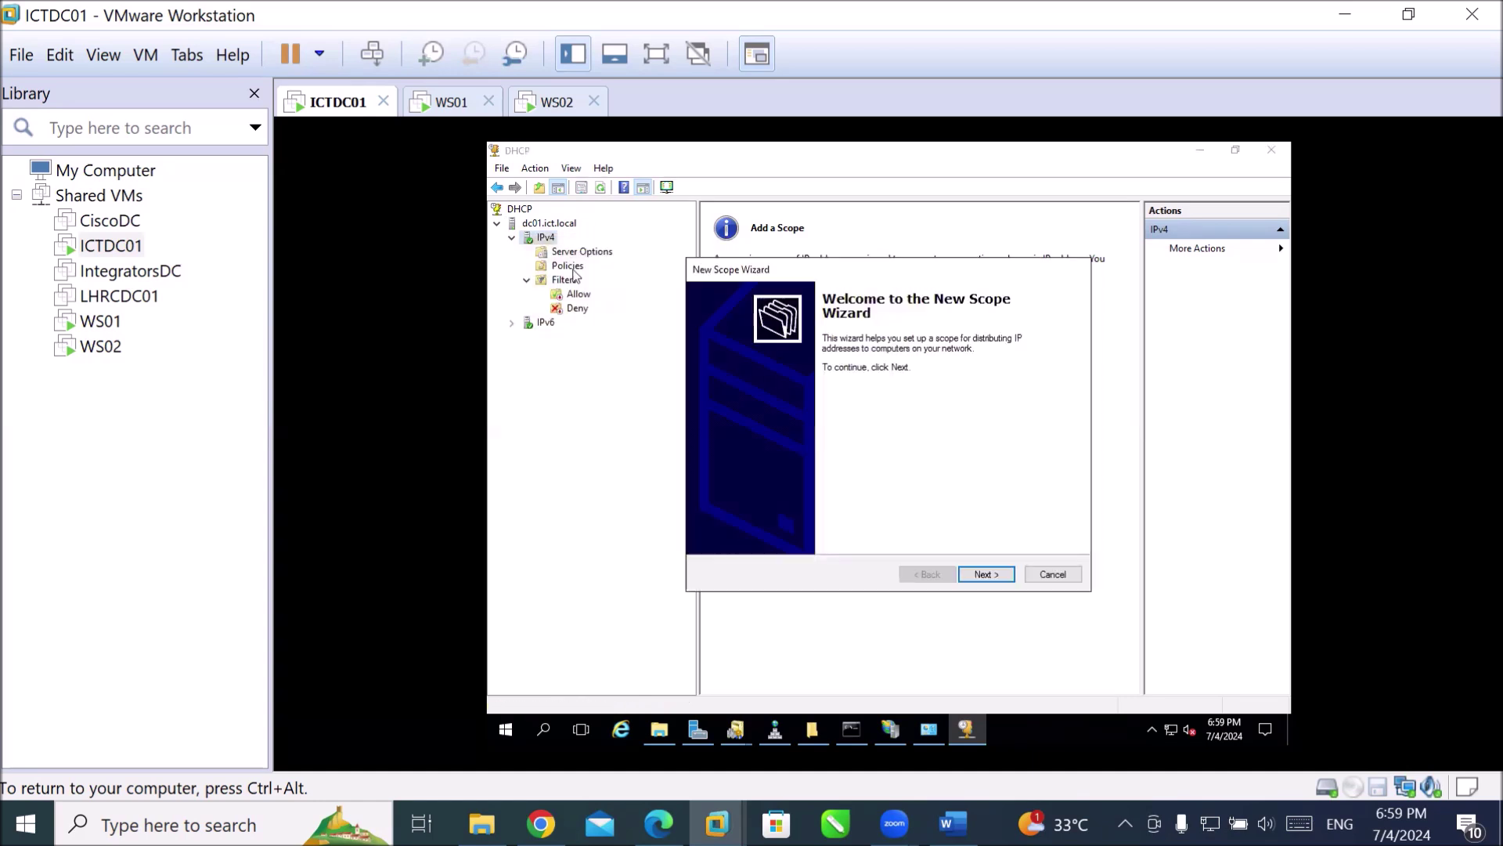
click(985, 574)
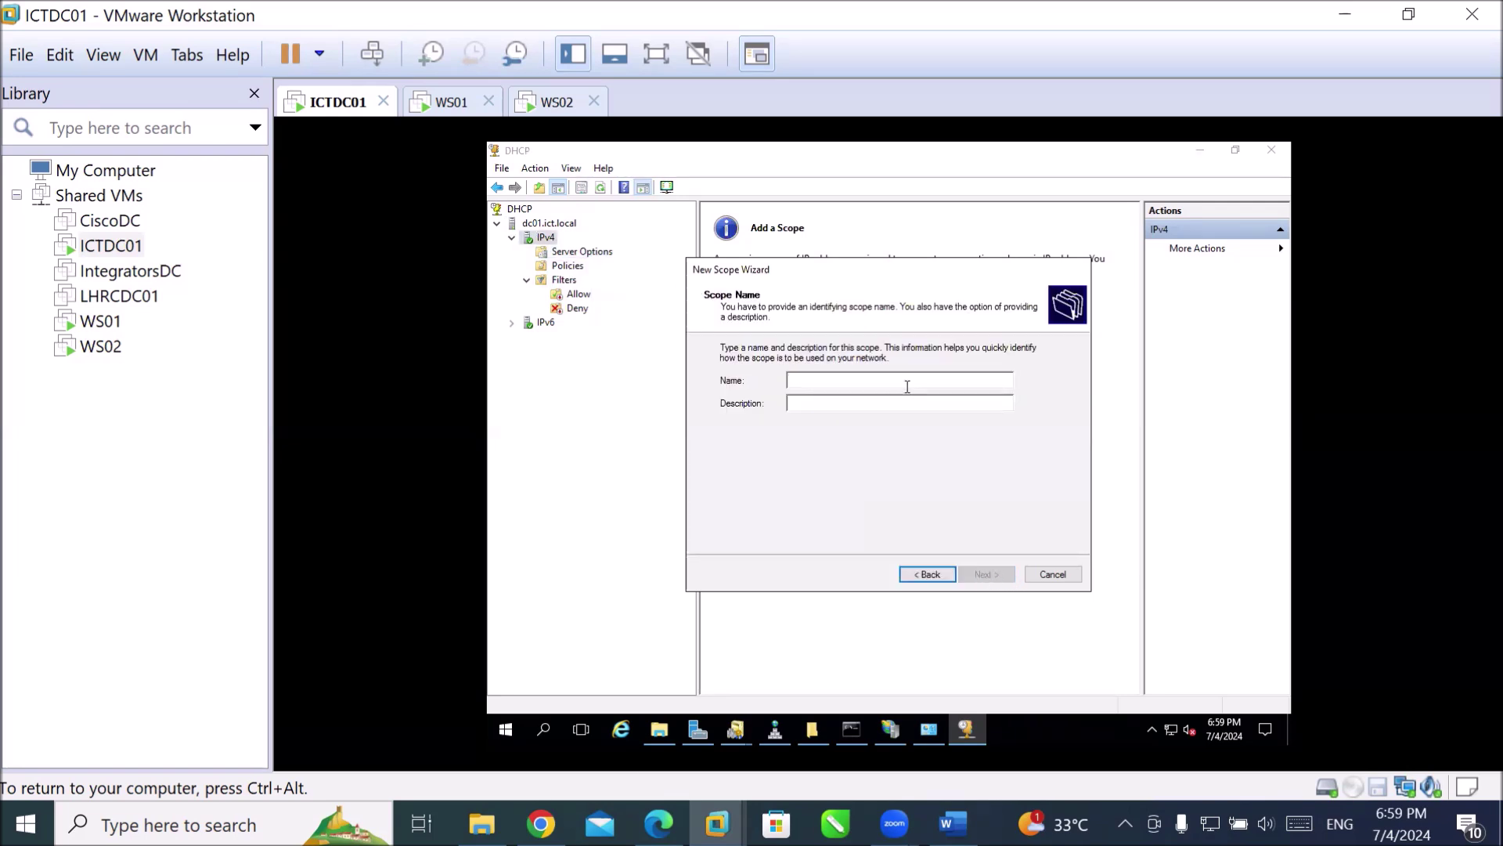
text(IPfor)
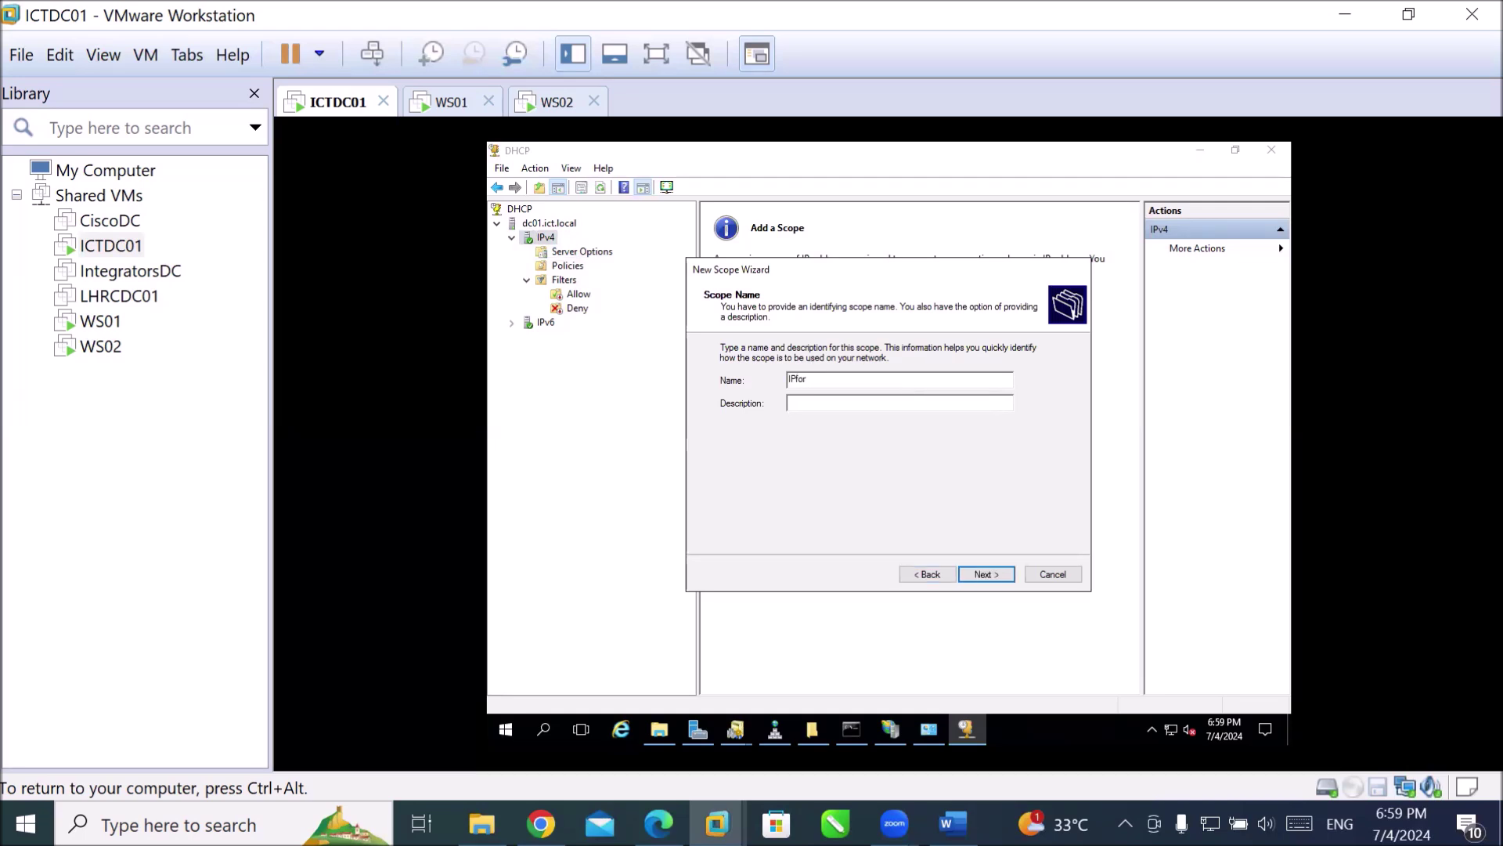
text(Connected de)
key(BackSpace)
text(Devices)
click(988, 575)
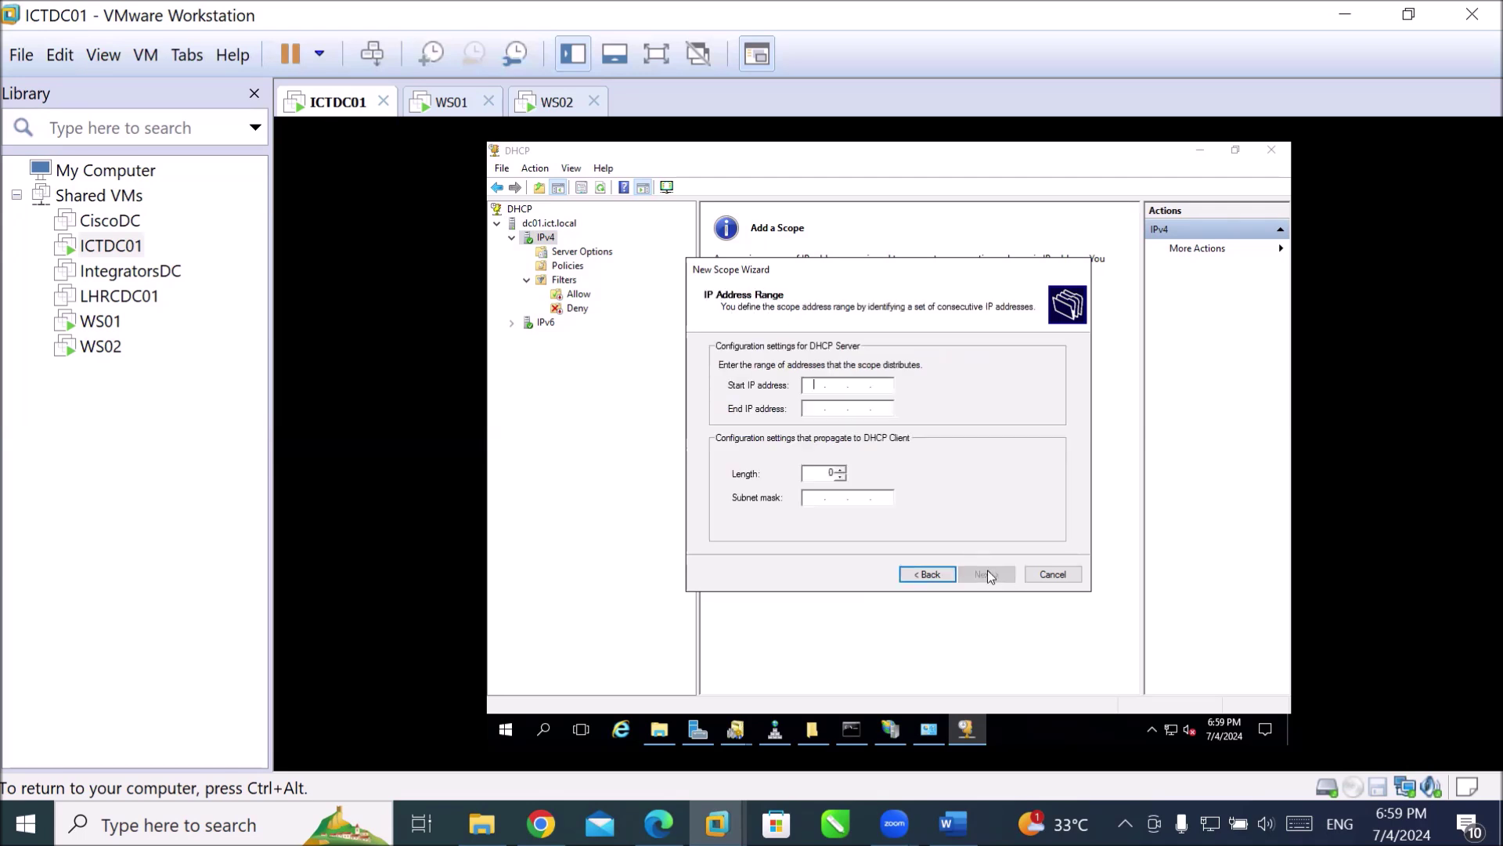
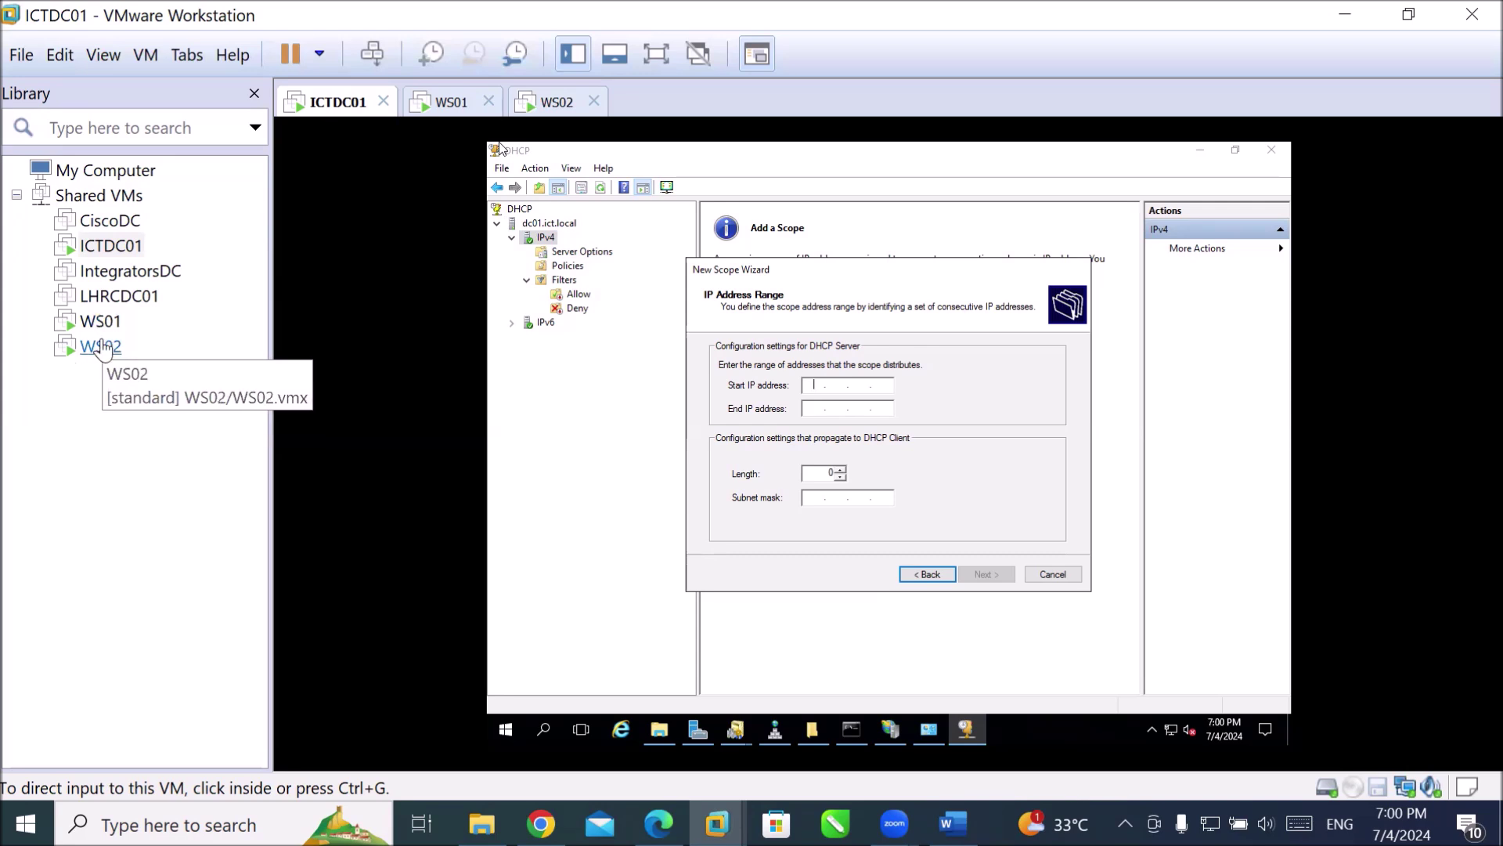
Enter the scope address range 192.168.10.200 to 192.168.10.250.
click(814, 390)
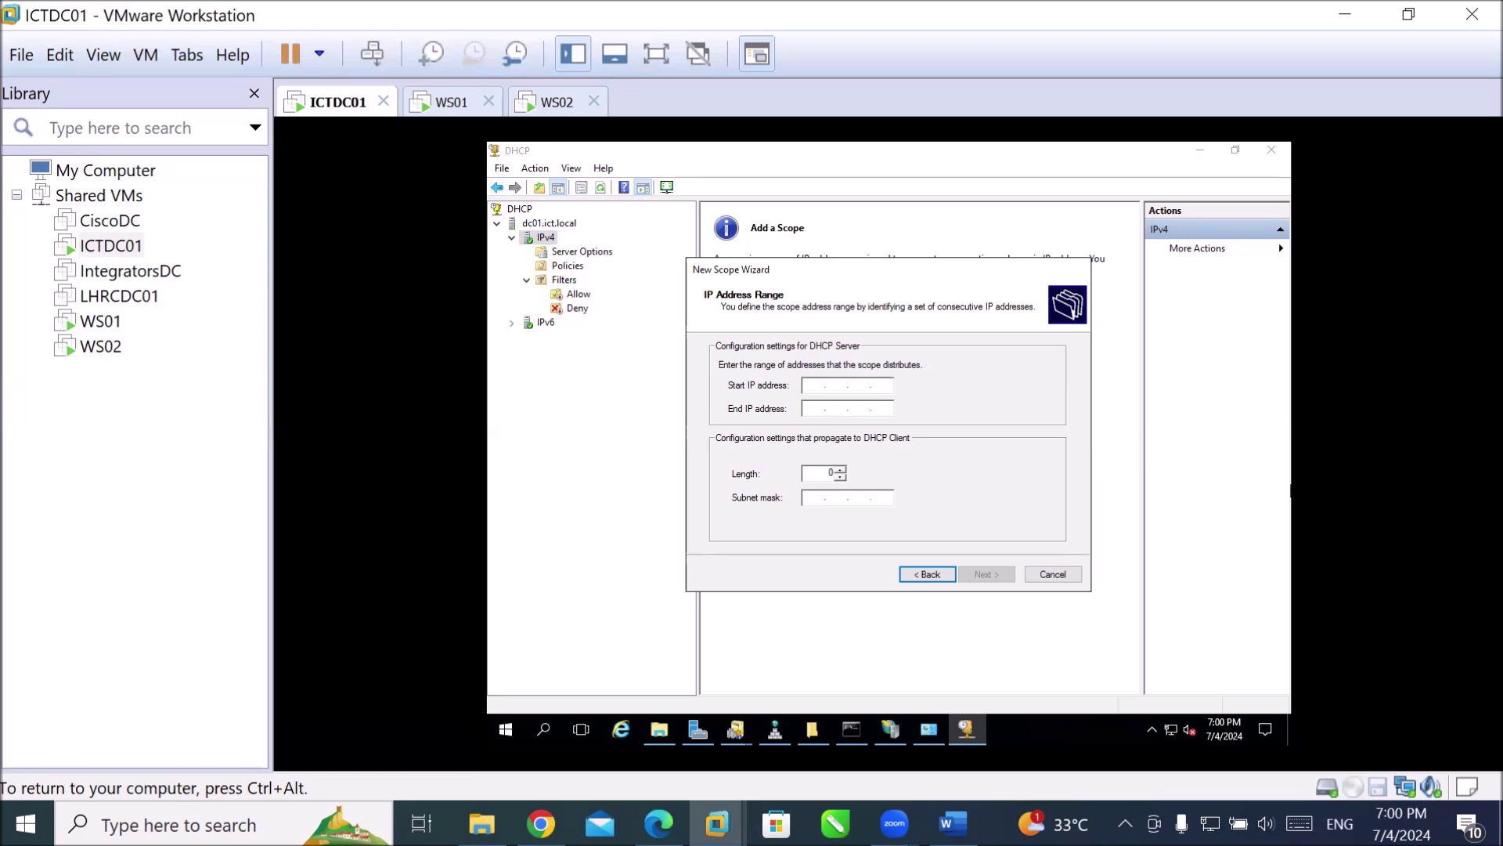
text(192 . 168 . 10 . 200)
key(Tab)
text(192 . 168 . 10 )
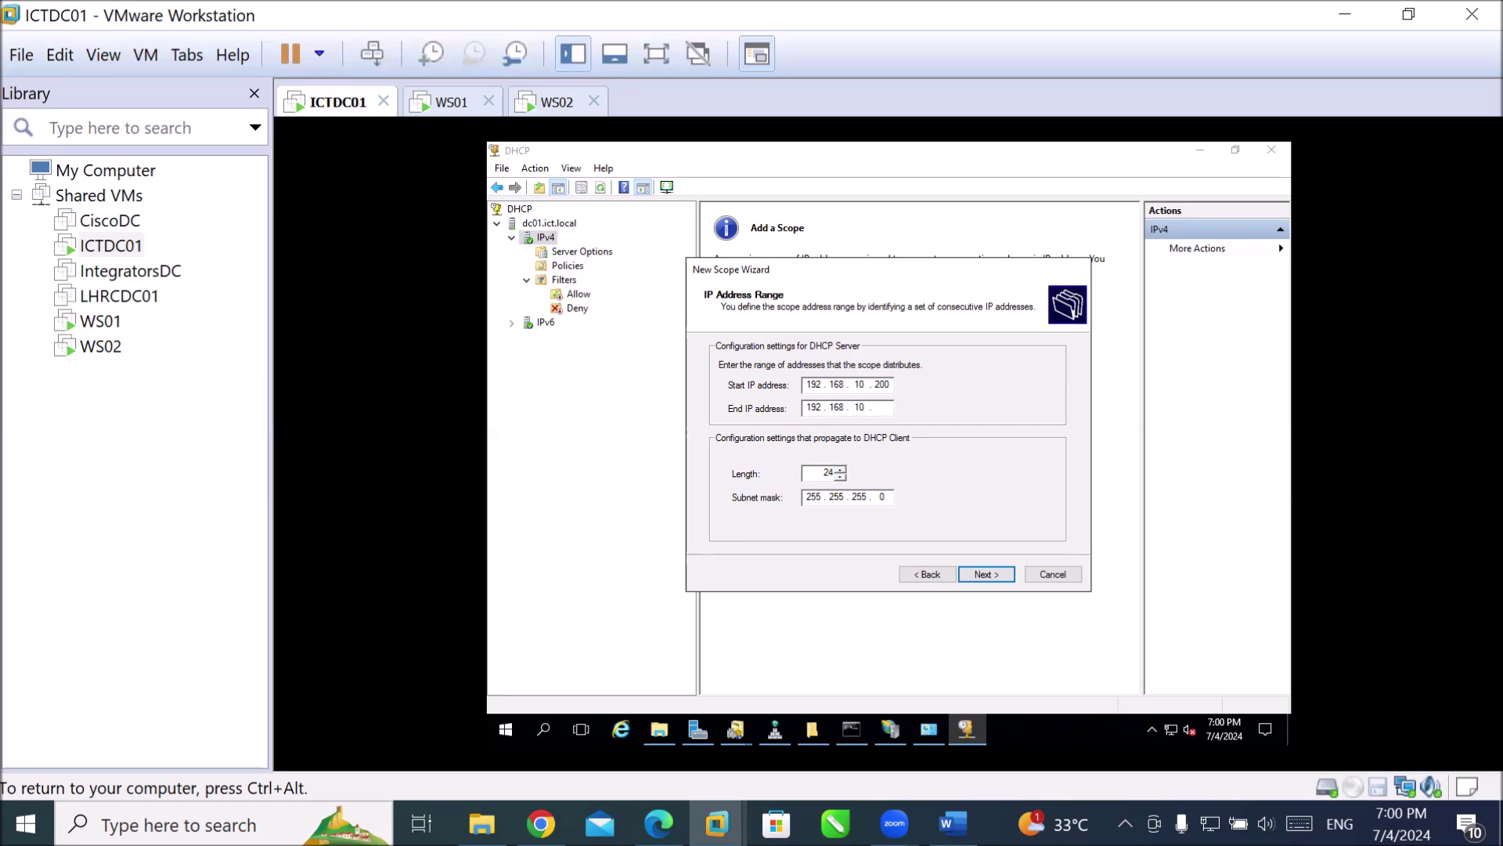
text(. 250)
Highlight the start octets 200, 192 and 10, the /24 length and mask 255.255.255.0.
drag(876, 384, 897, 384)
drag(807, 384, 823, 383)
drag(849, 387, 866, 387)
double_click(824, 472)
double_click(811, 497)
Enter exclusion range 192.168.10.200 to 192.168.10.210, correcting a mistyped octet.
click(984, 575)
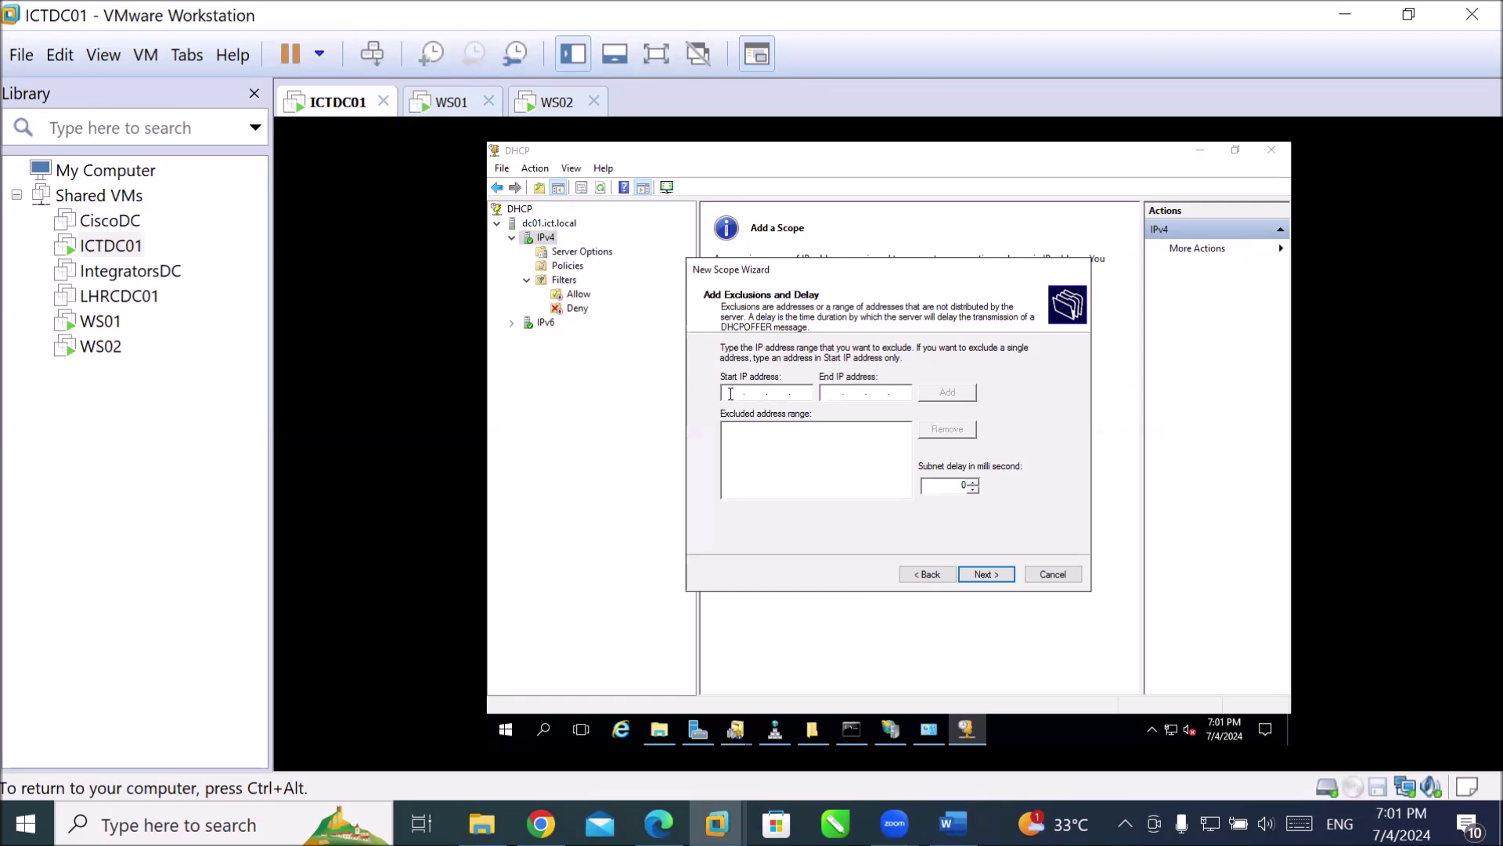
text(19)
text(2)
text(68 . 2)
text(00)
text(192 . 1)
text(68 . )
text(10 .)
double_click(779, 390)
text(10 . )
text(20)
text(210)
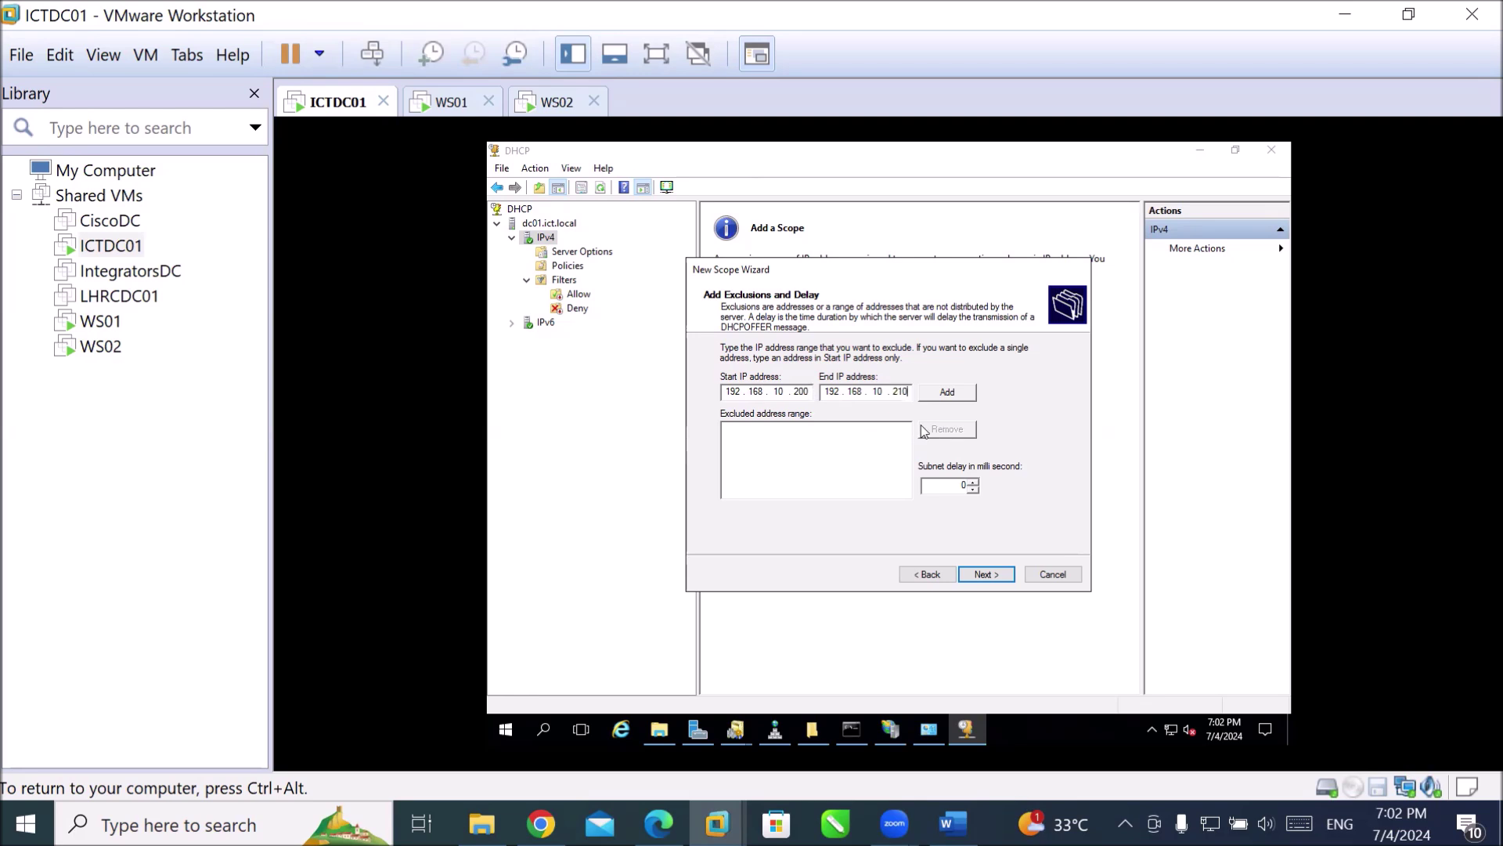
Add the 192.168.10.200–192.168.10.210 exclusion and point out the listed range.
click(933, 394)
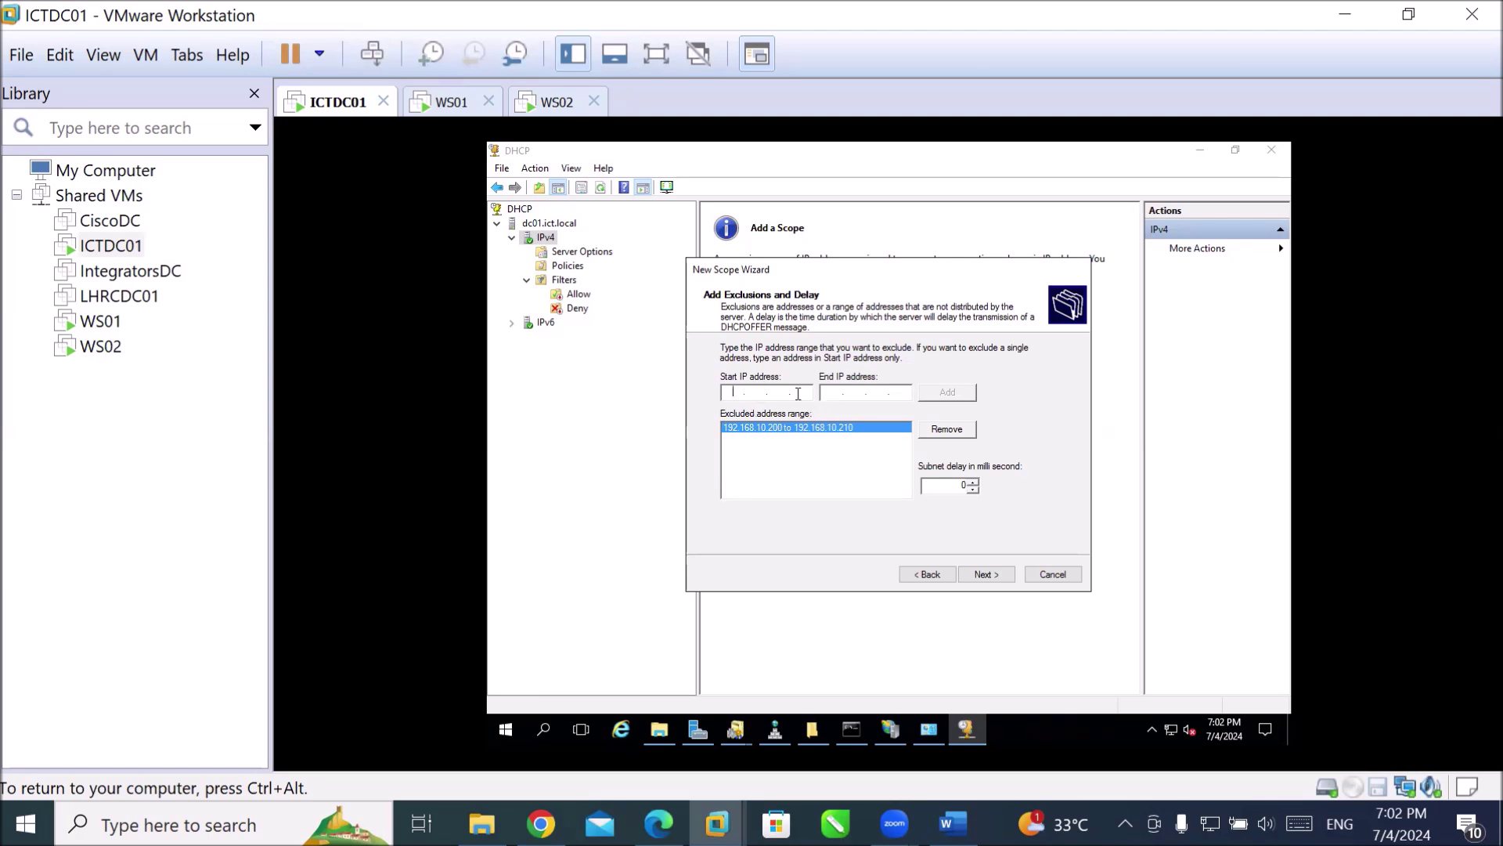
click(740, 392)
click(814, 435)
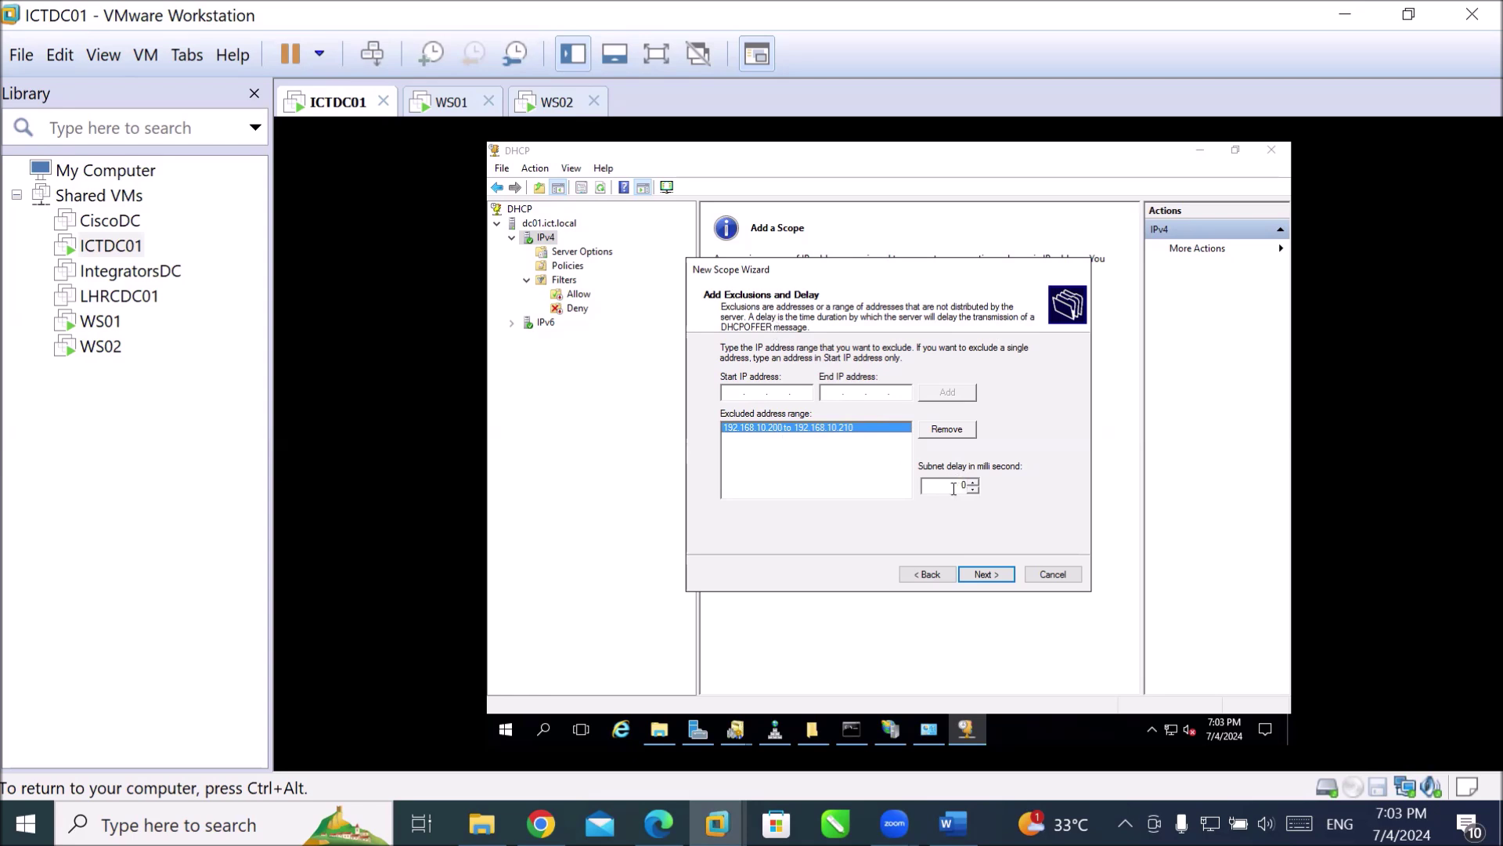
Try a 5 ms subnet delay, return it to 0, and move on to Lease Duration.
drag(959, 485, 978, 485)
click(952, 484)
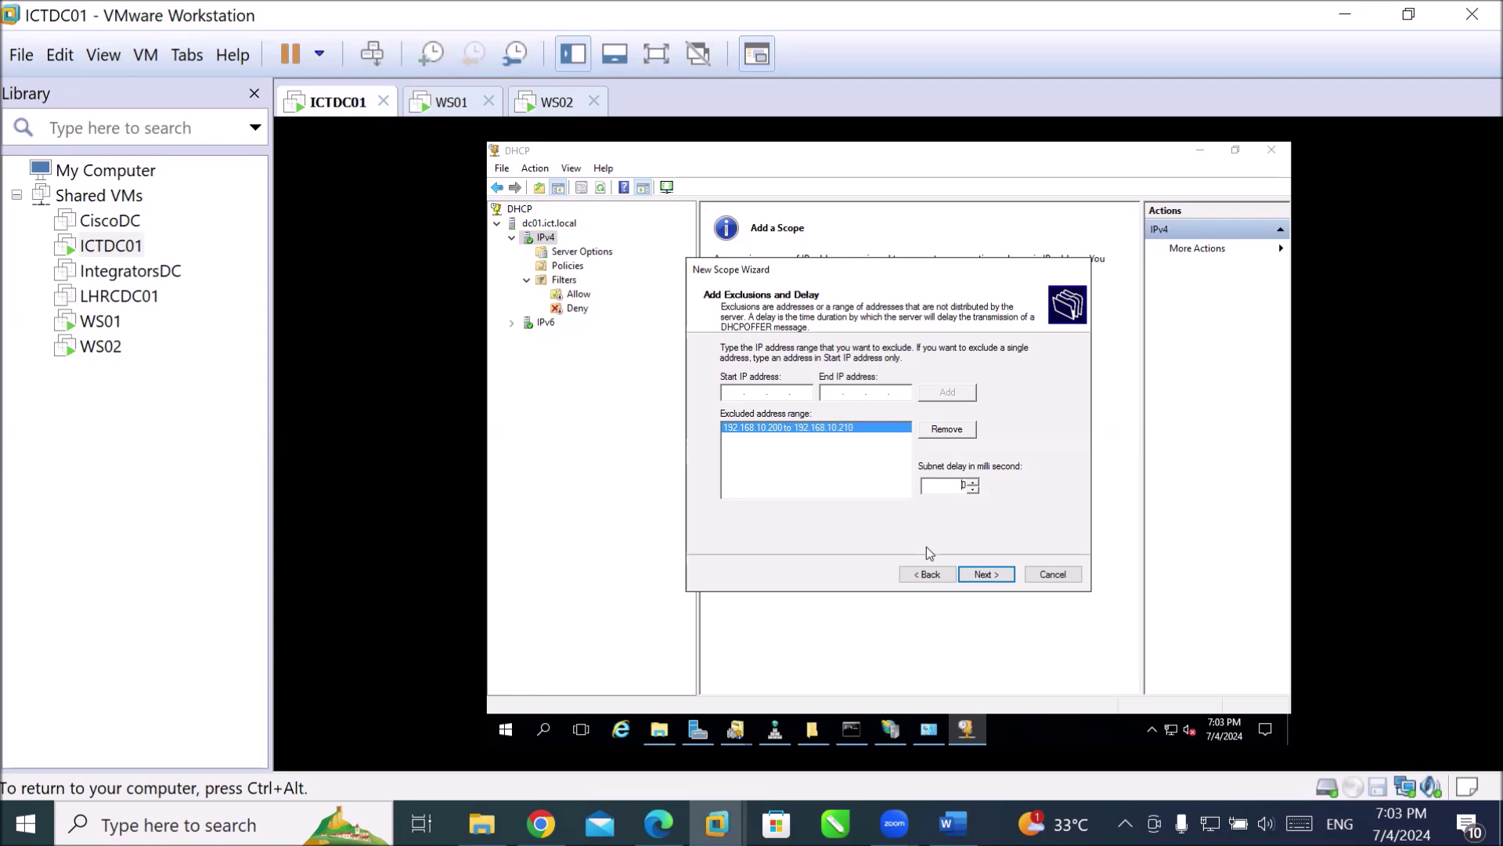
click(971, 481)
drag(959, 487, 984, 486)
click(952, 485)
click(956, 485)
click(985, 574)
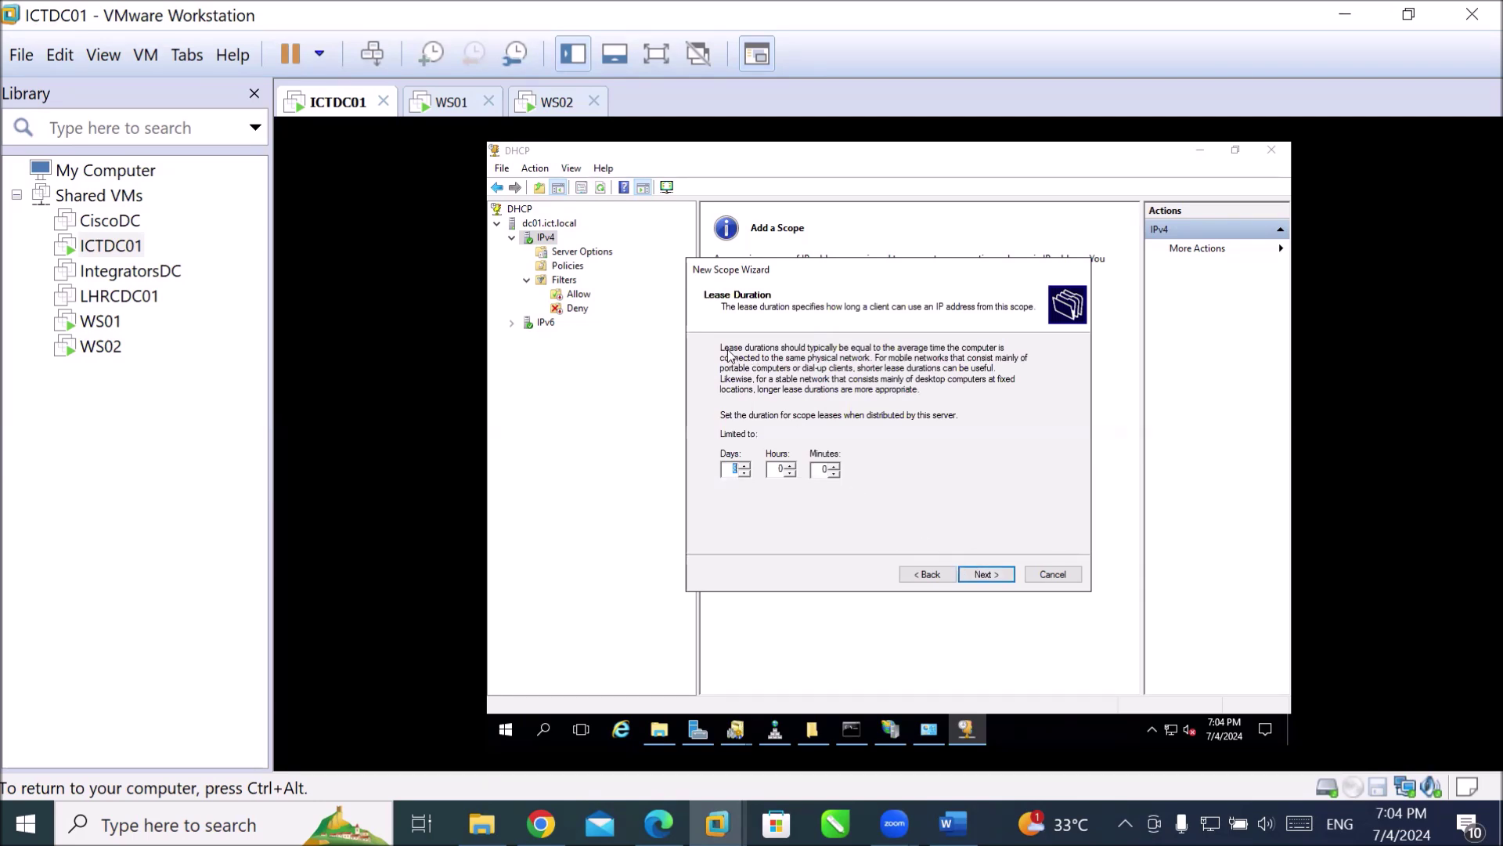
Edit the lease duration, typing 0 into the lease time field.
click(726, 473)
double_click(779, 469)
text(0)
key(Tab)
Raise the lease days with the spinner, set hours back to 0, and continue.
click(743, 465)
click(743, 464)
click(745, 466)
click(744, 465)
click(790, 474)
click(820, 469)
click(991, 576)
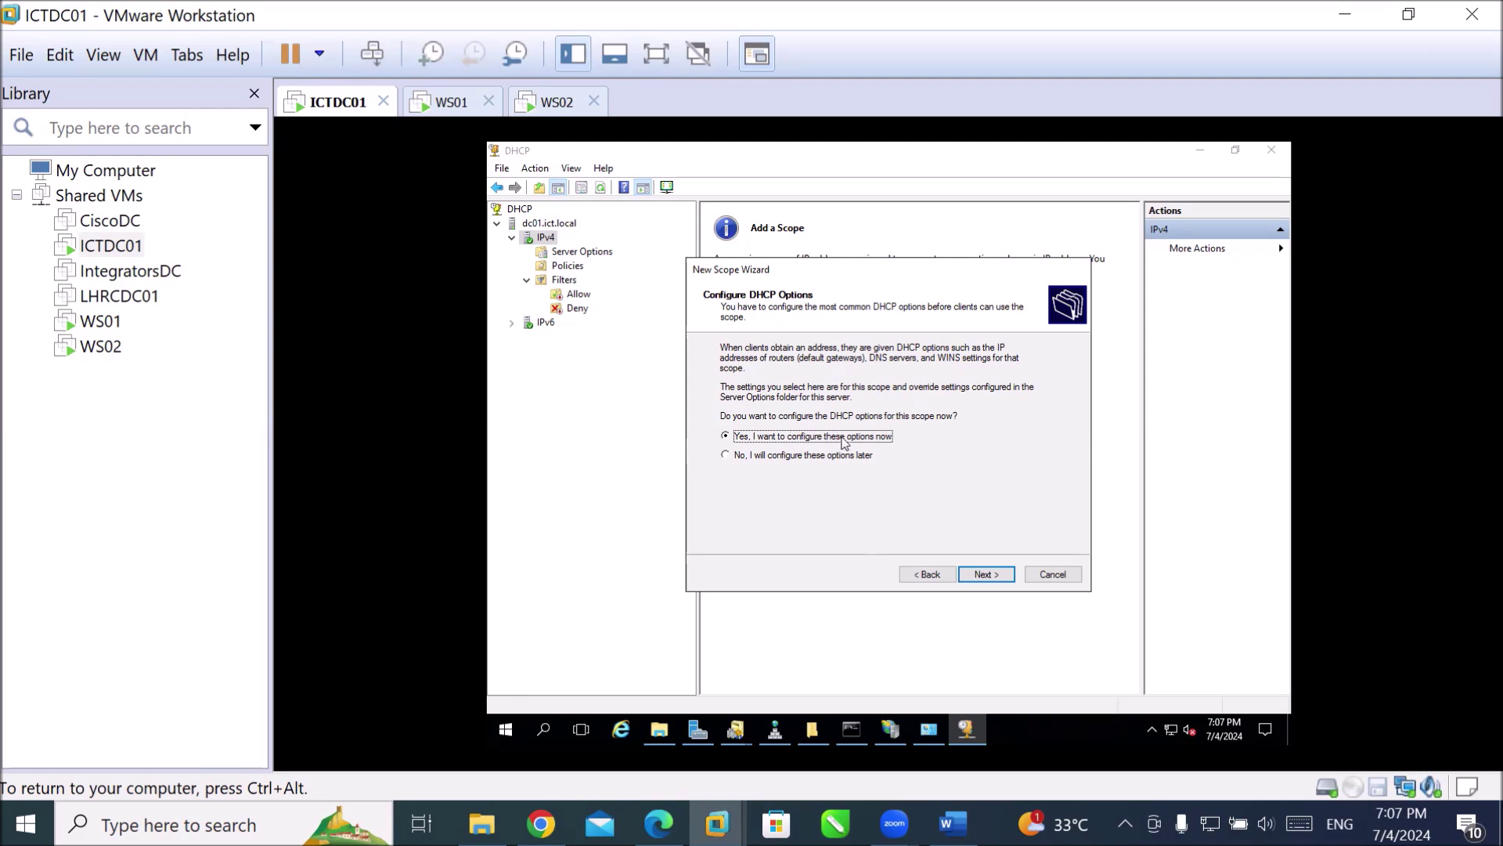
Add 192.168.10.1 as the scope's router address.
click(967, 576)
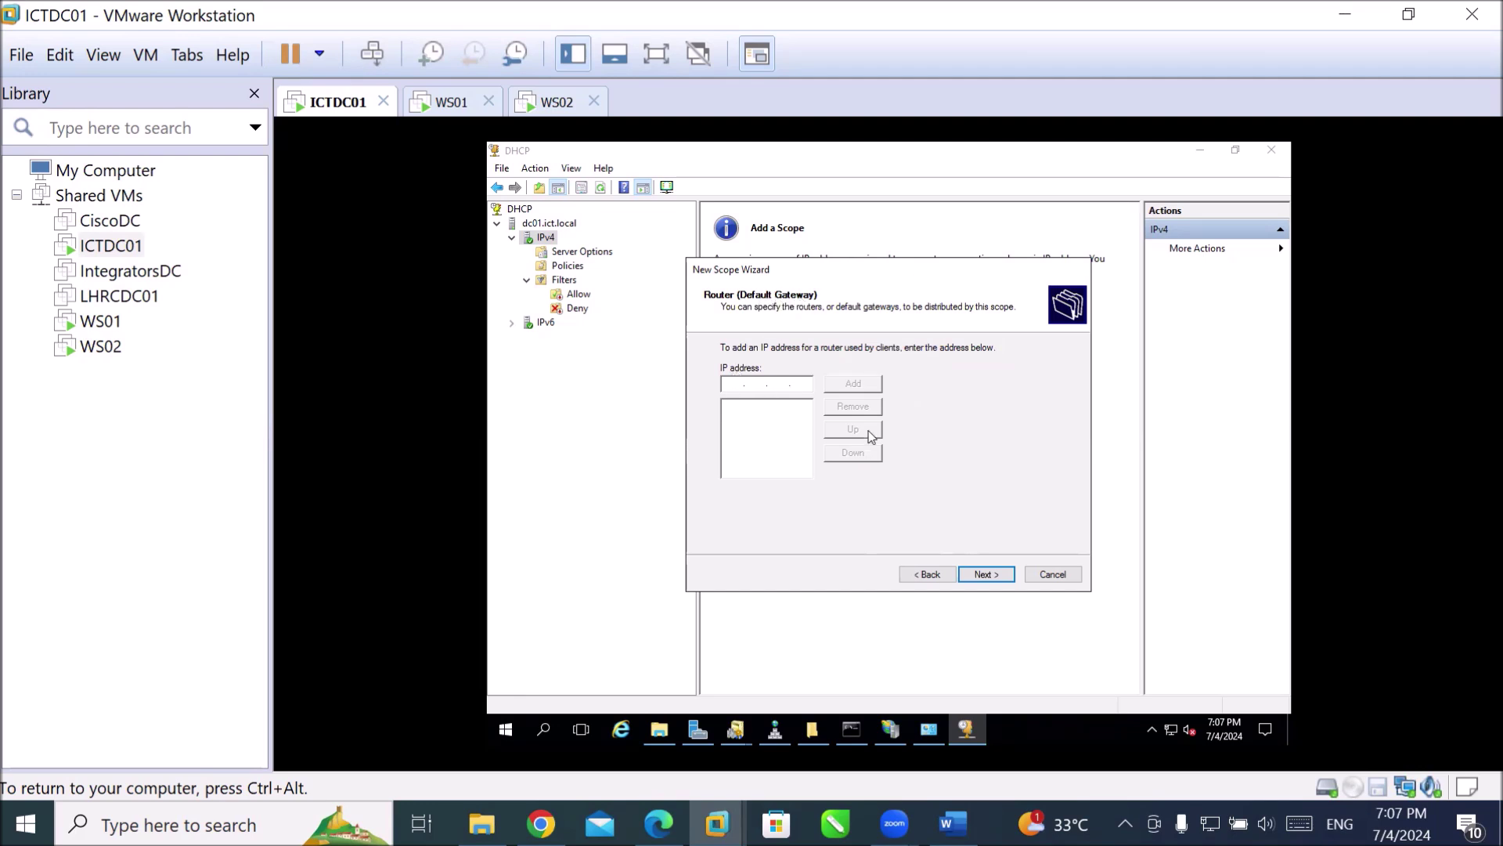
text(192 . 168 . 10 . 1)
click(847, 385)
Review parent domain ICT.local and the existing 192.168.10.10 DNS server entry.
click(996, 576)
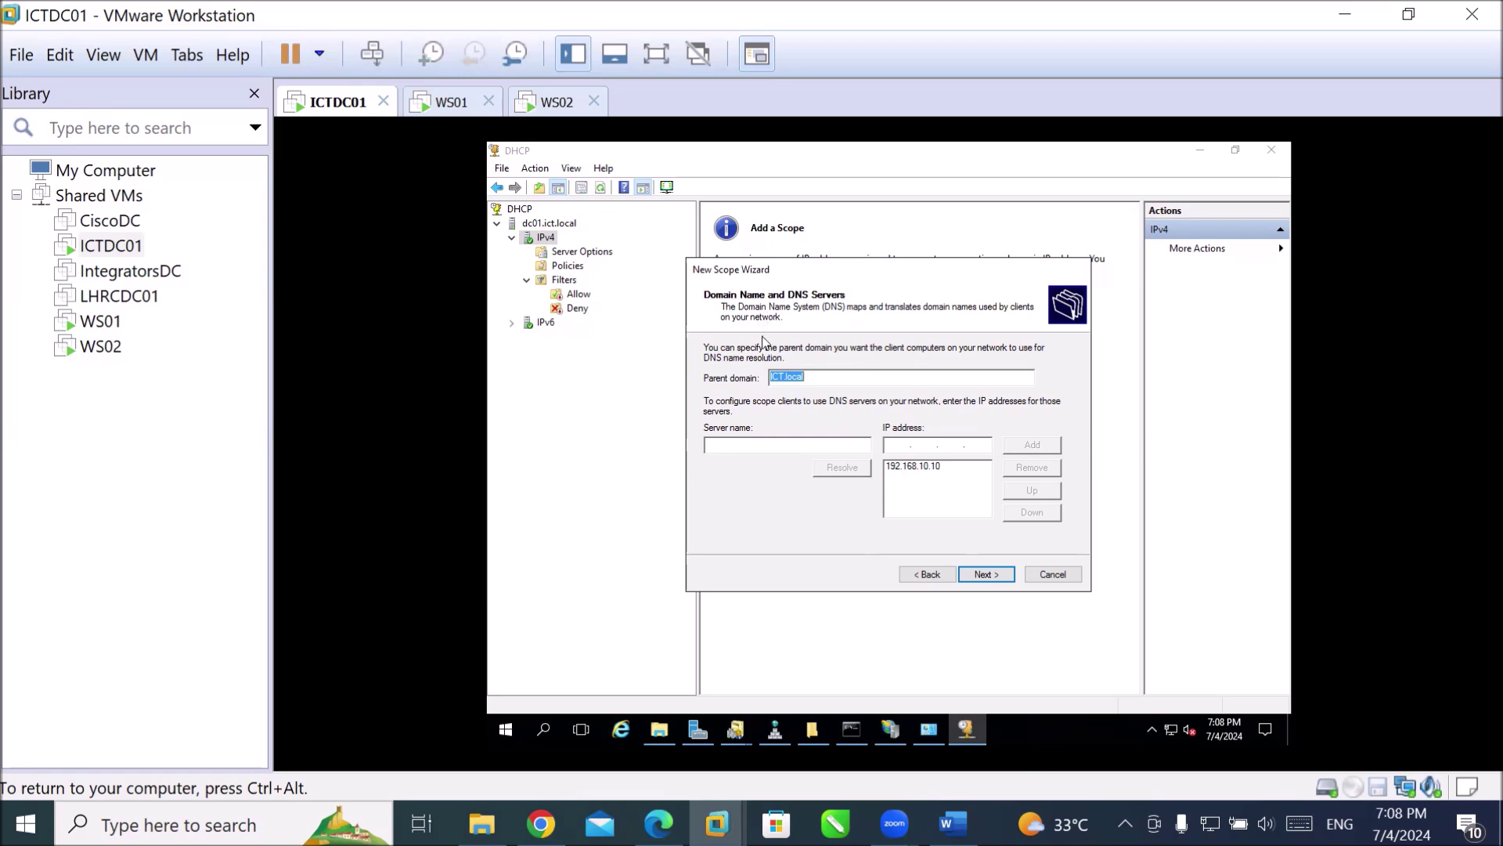
click(823, 378)
click(913, 468)
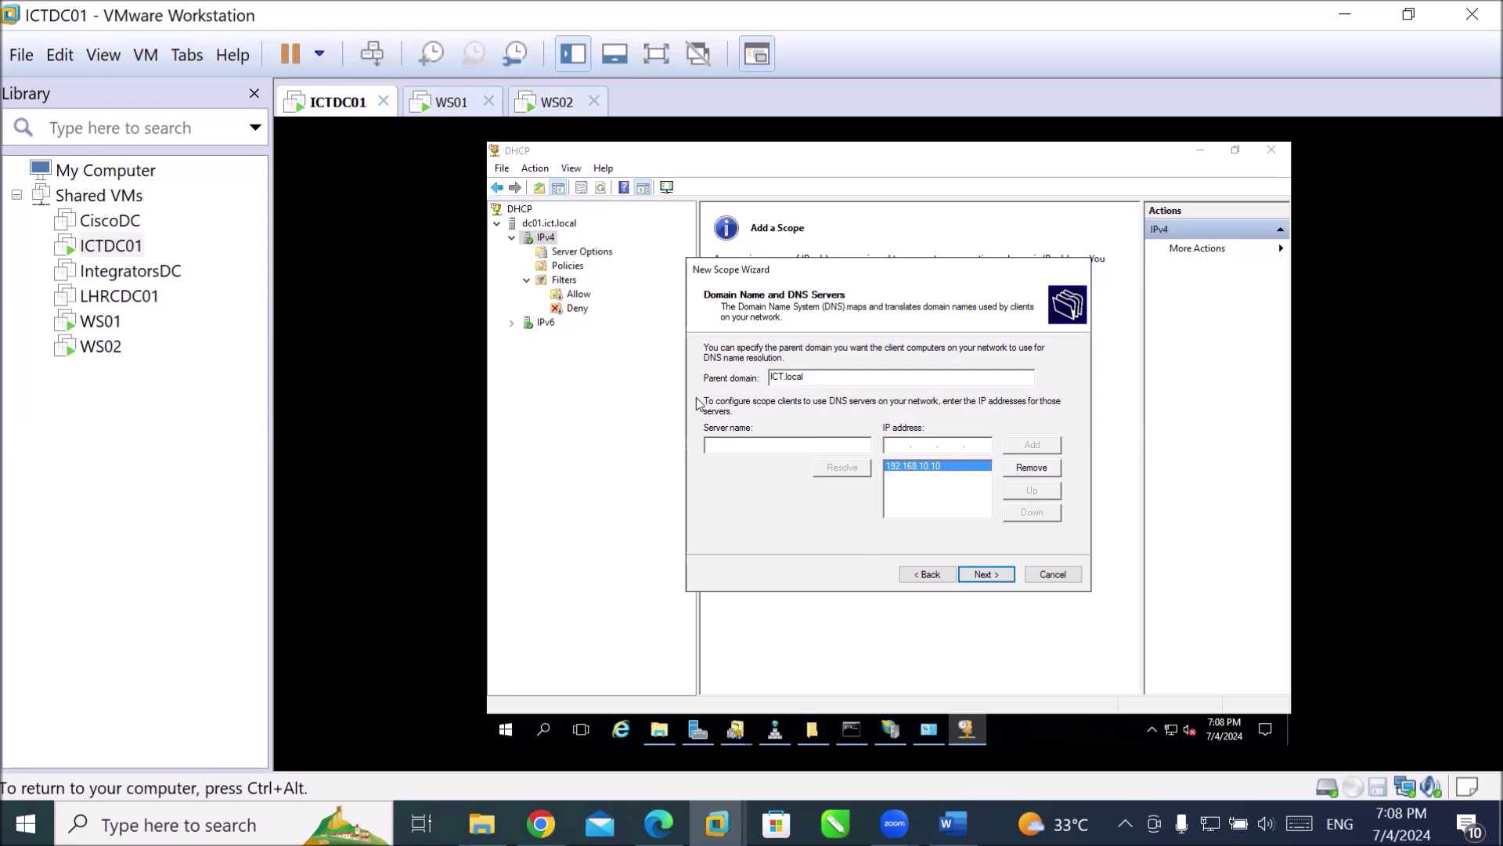
Resolve server name ict.local, add 192.168.10.10, then remove the duplicate entry.
text(ict.local)
key(Tab)
key(Tab)
key(Tab)
key(Tab)
key(Tab)
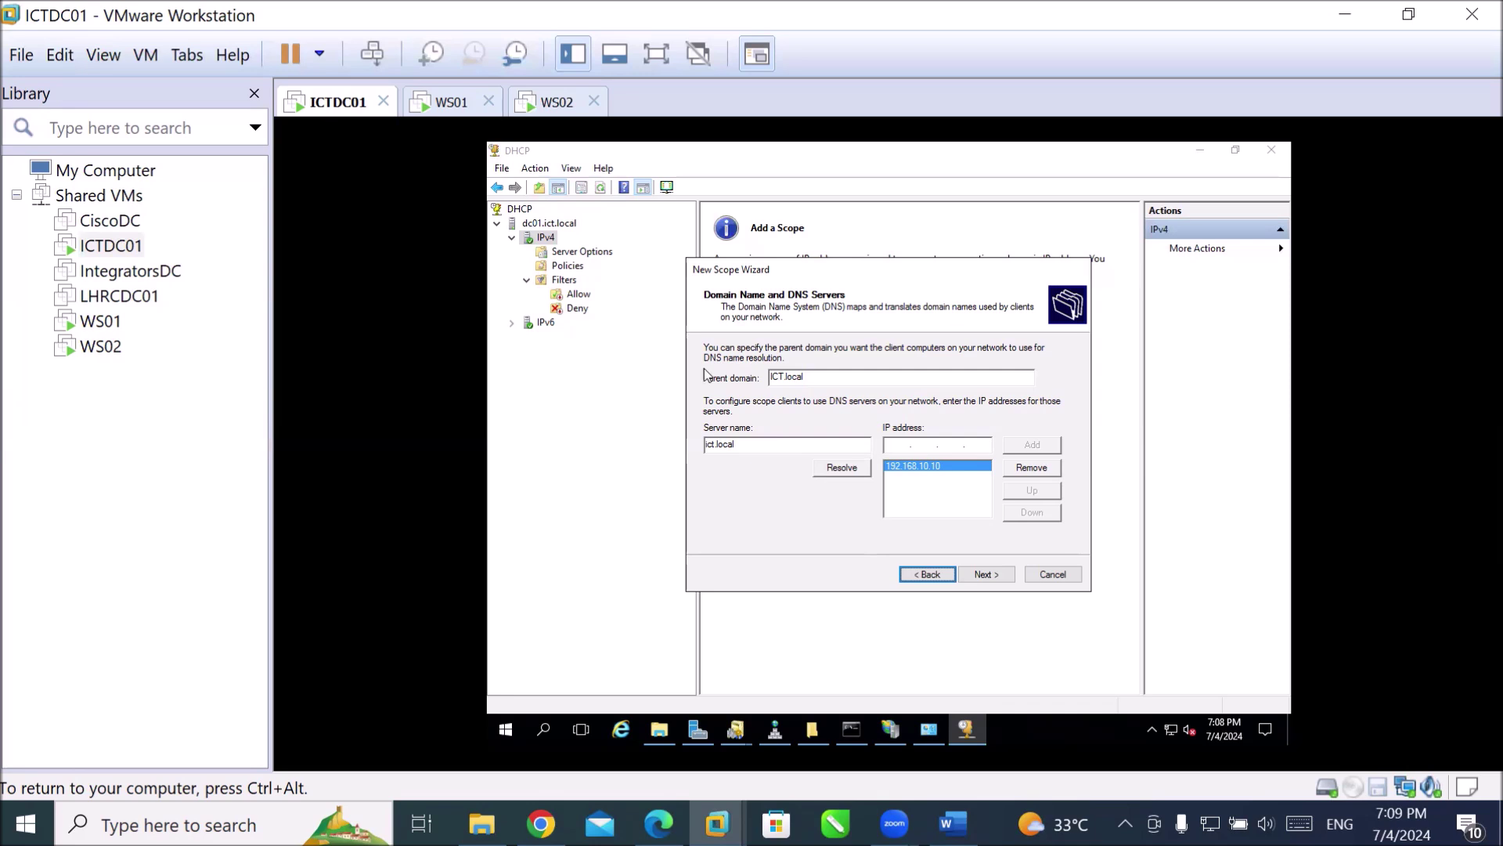
click(834, 474)
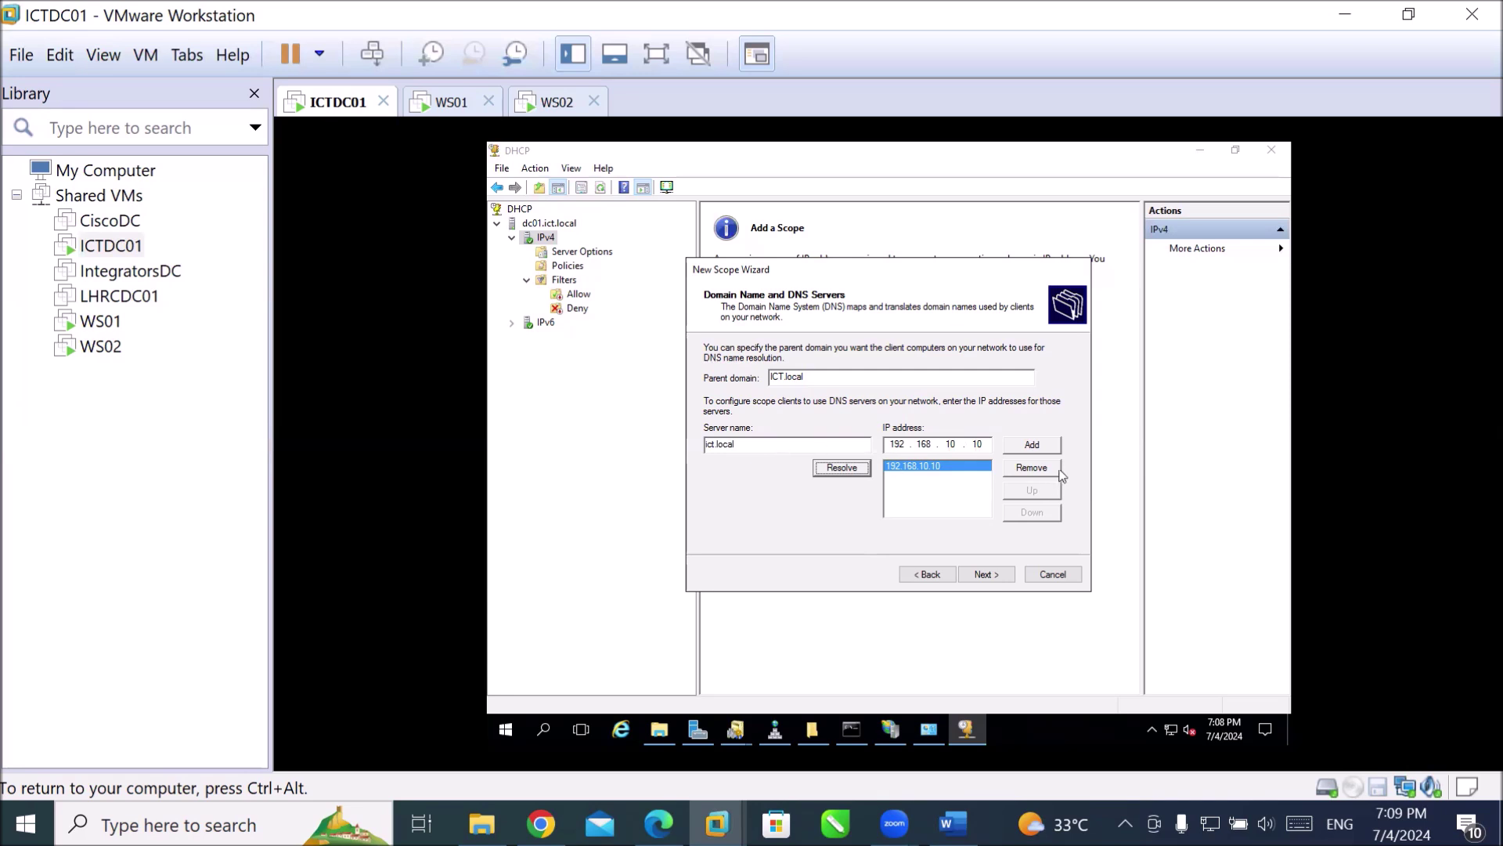
click(1034, 445)
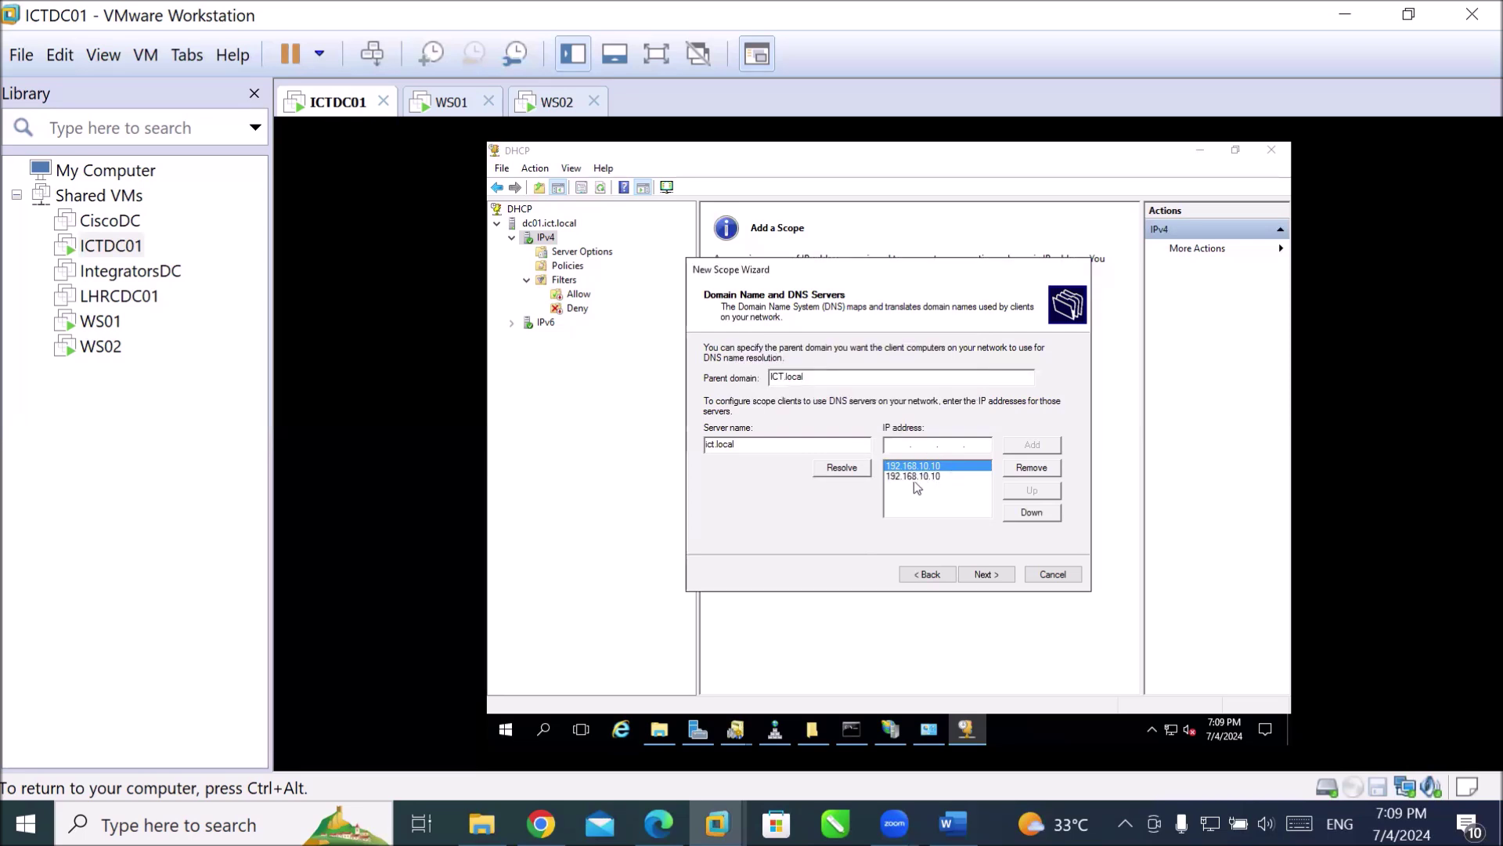
click(917, 477)
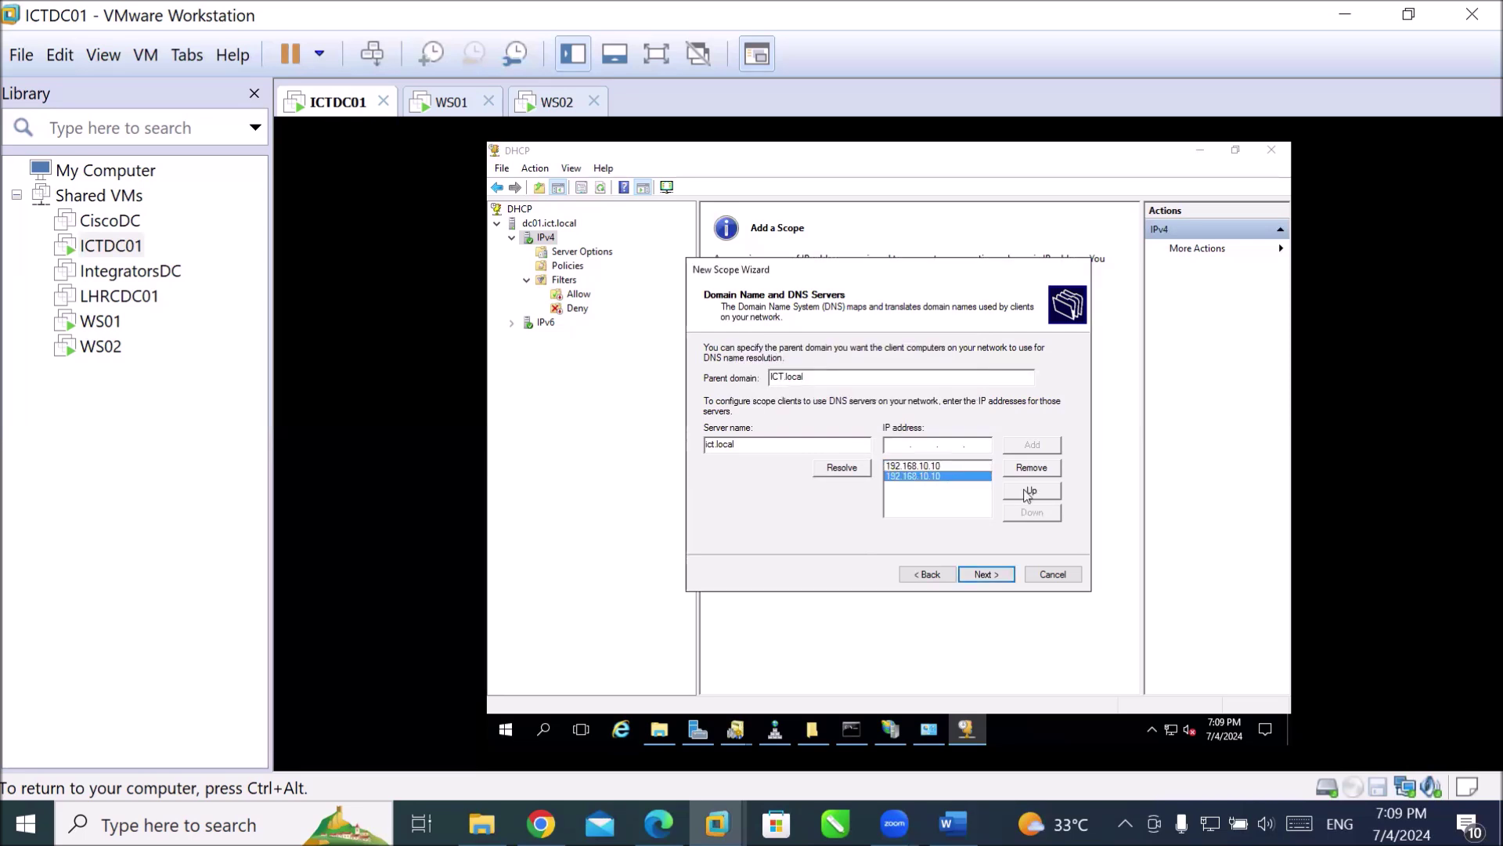
click(1031, 469)
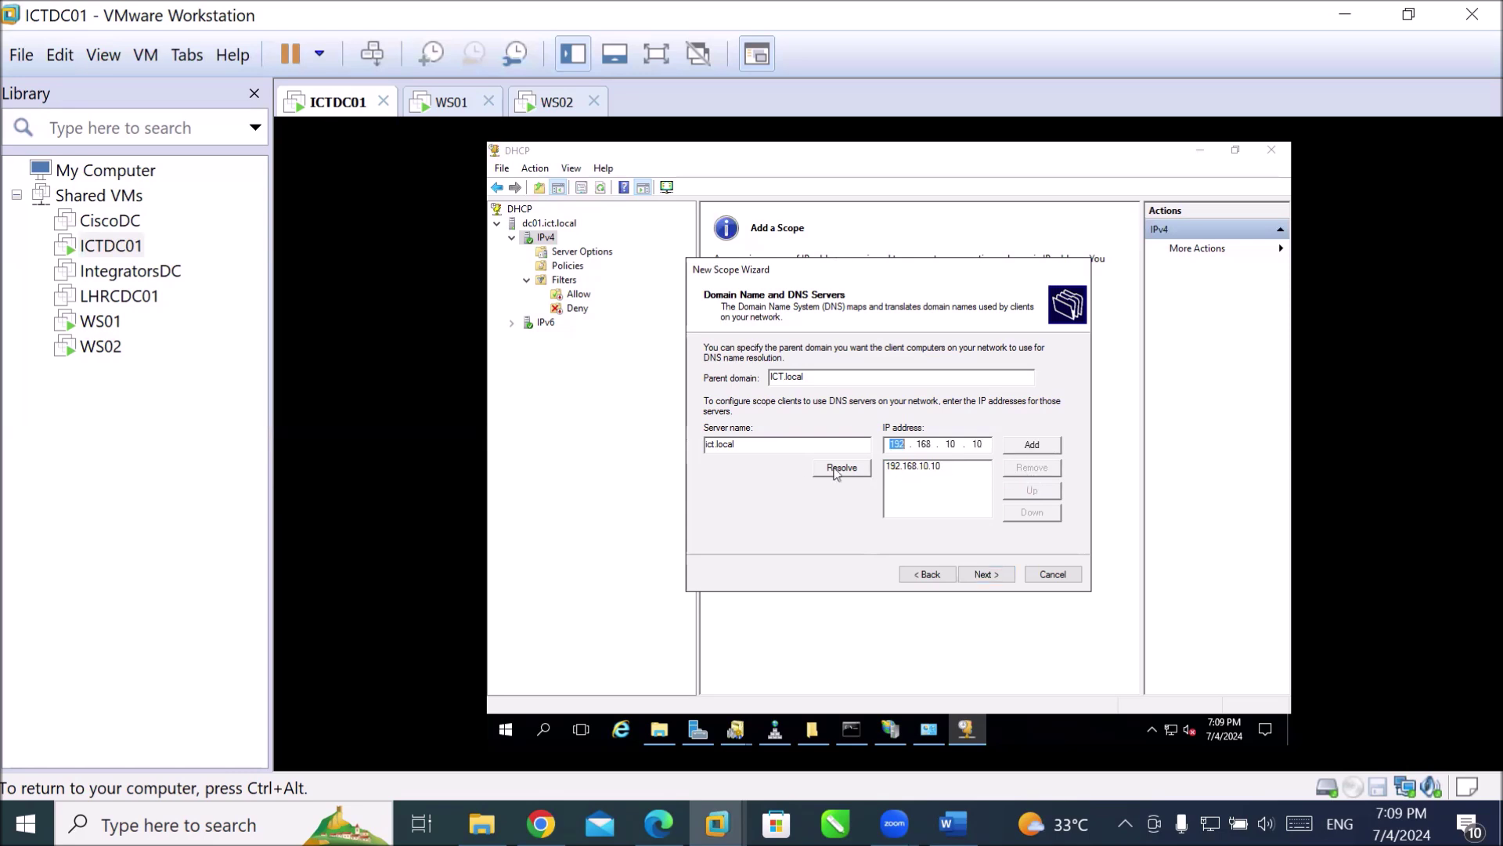
drag(762, 444, 712, 437)
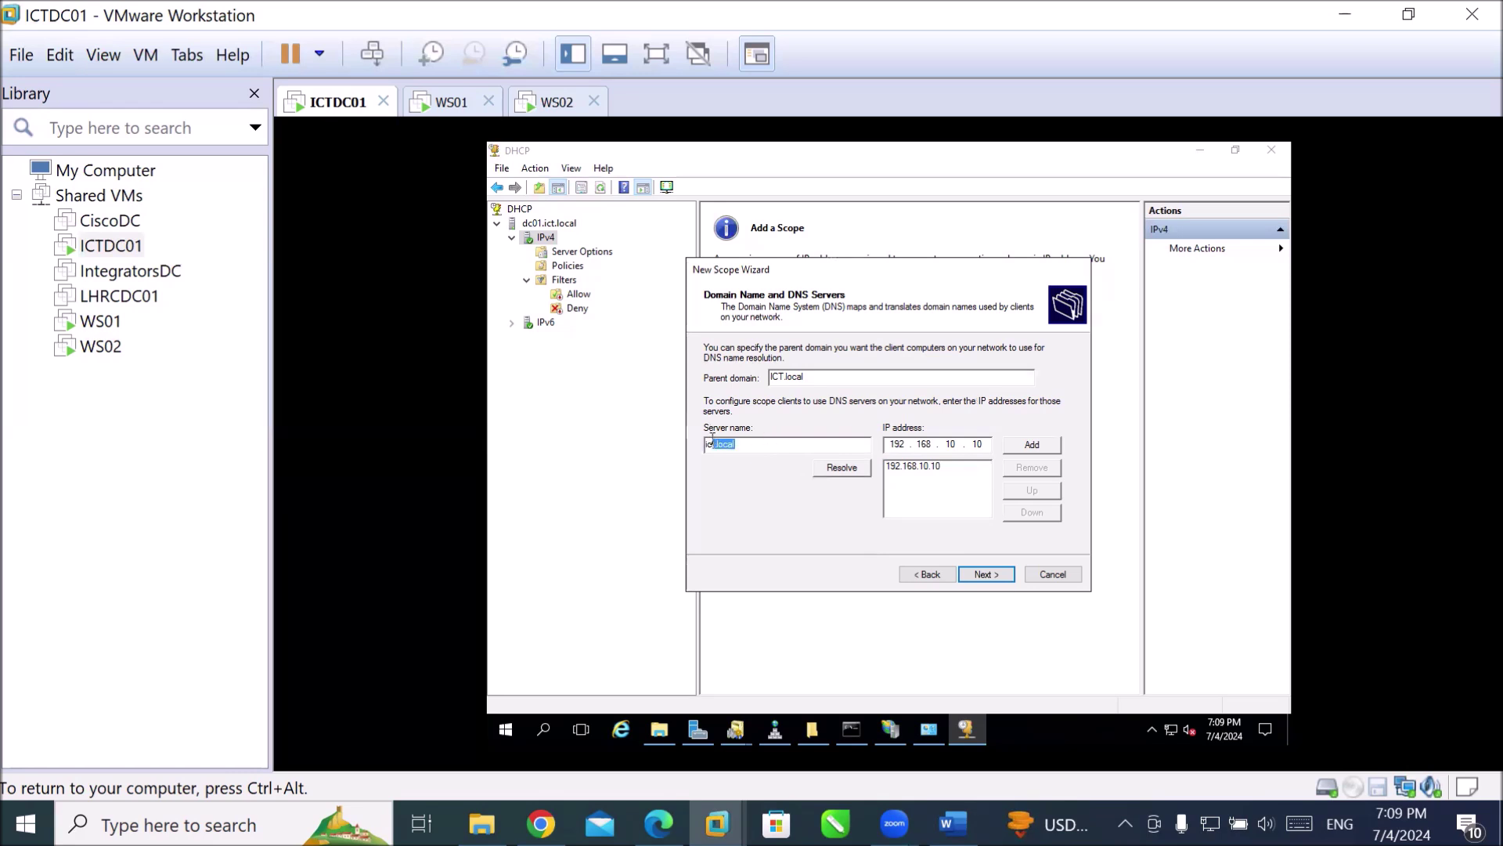
drag(713, 436, 731, 435)
Accept the DNS settings, leave WINS empty, and keep activating the scope now.
click(781, 440)
click(984, 583)
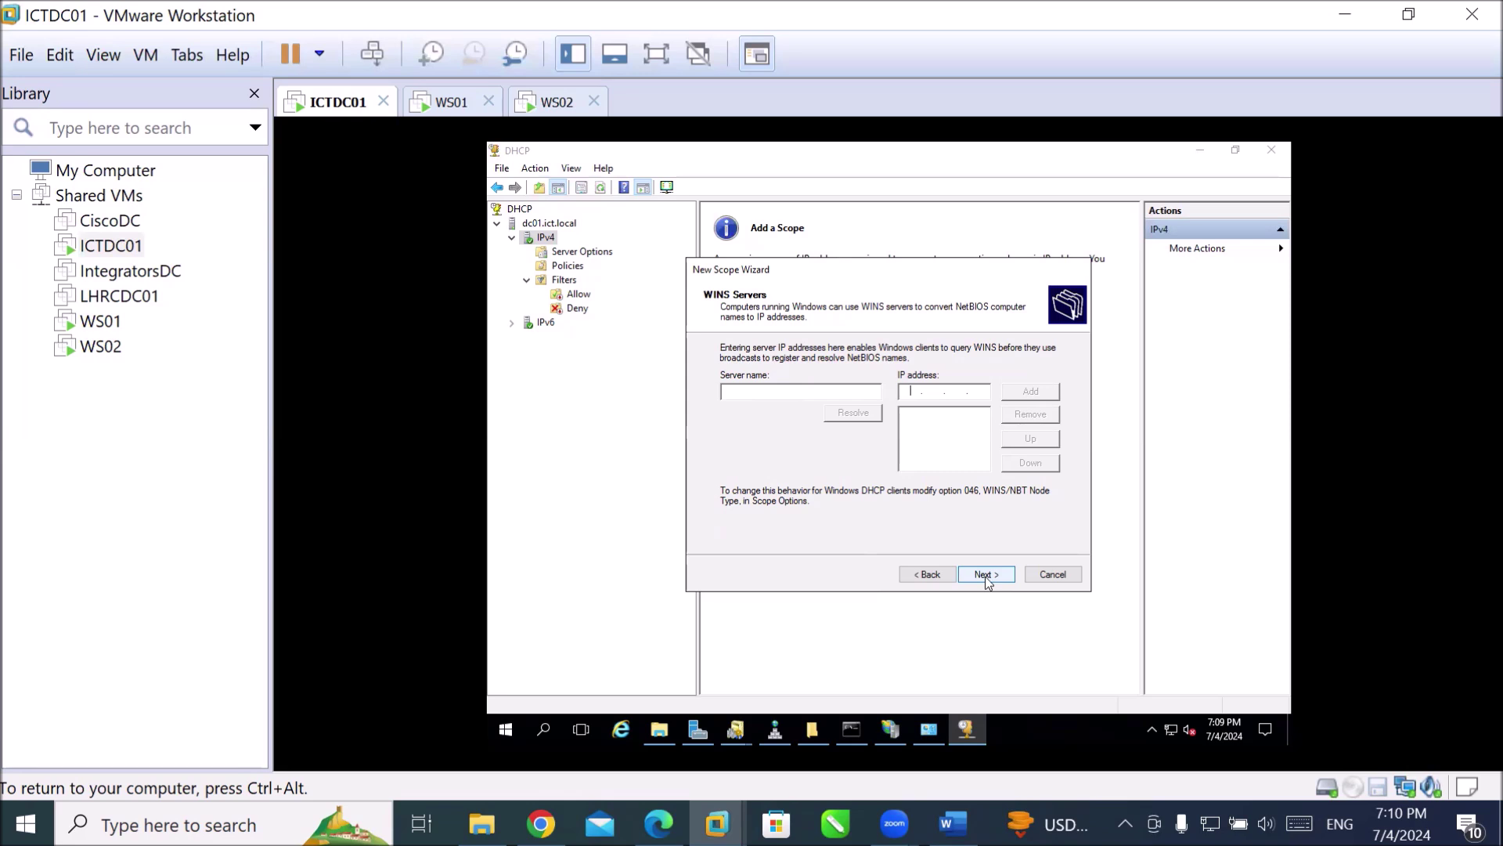
click(985, 576)
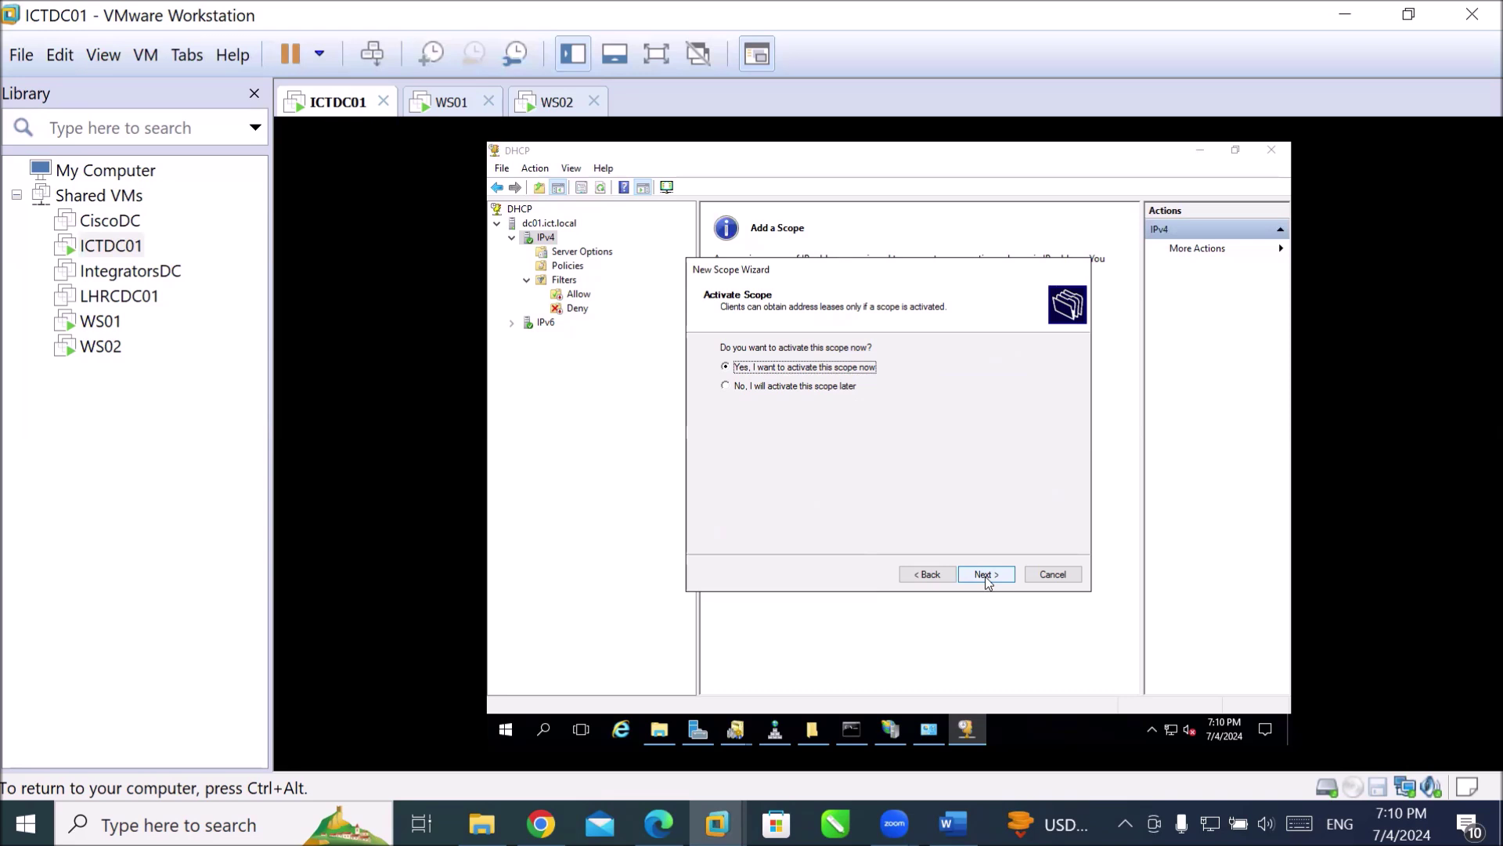
click(985, 575)
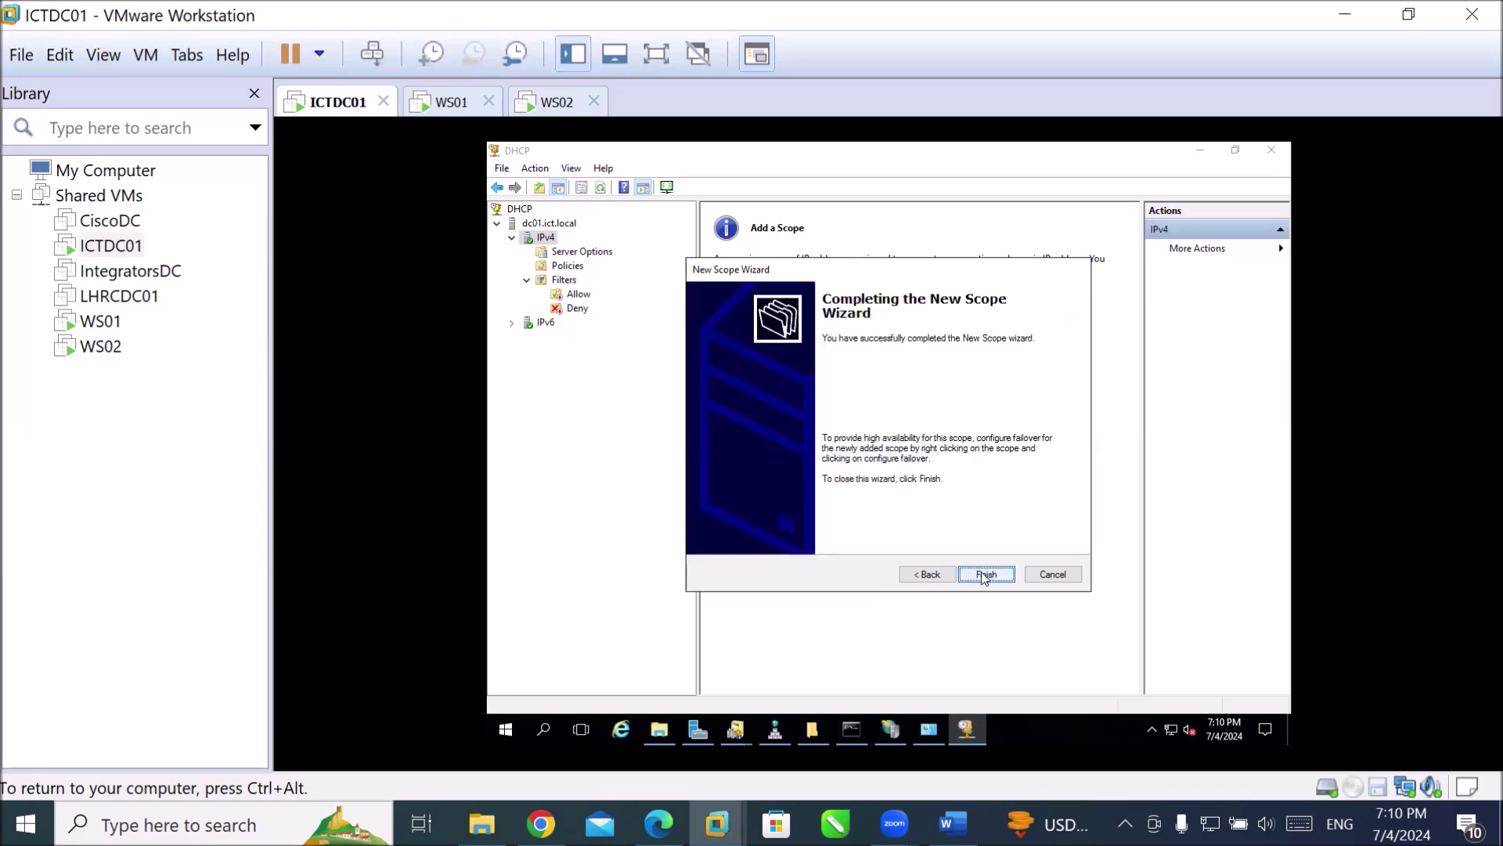
click(983, 572)
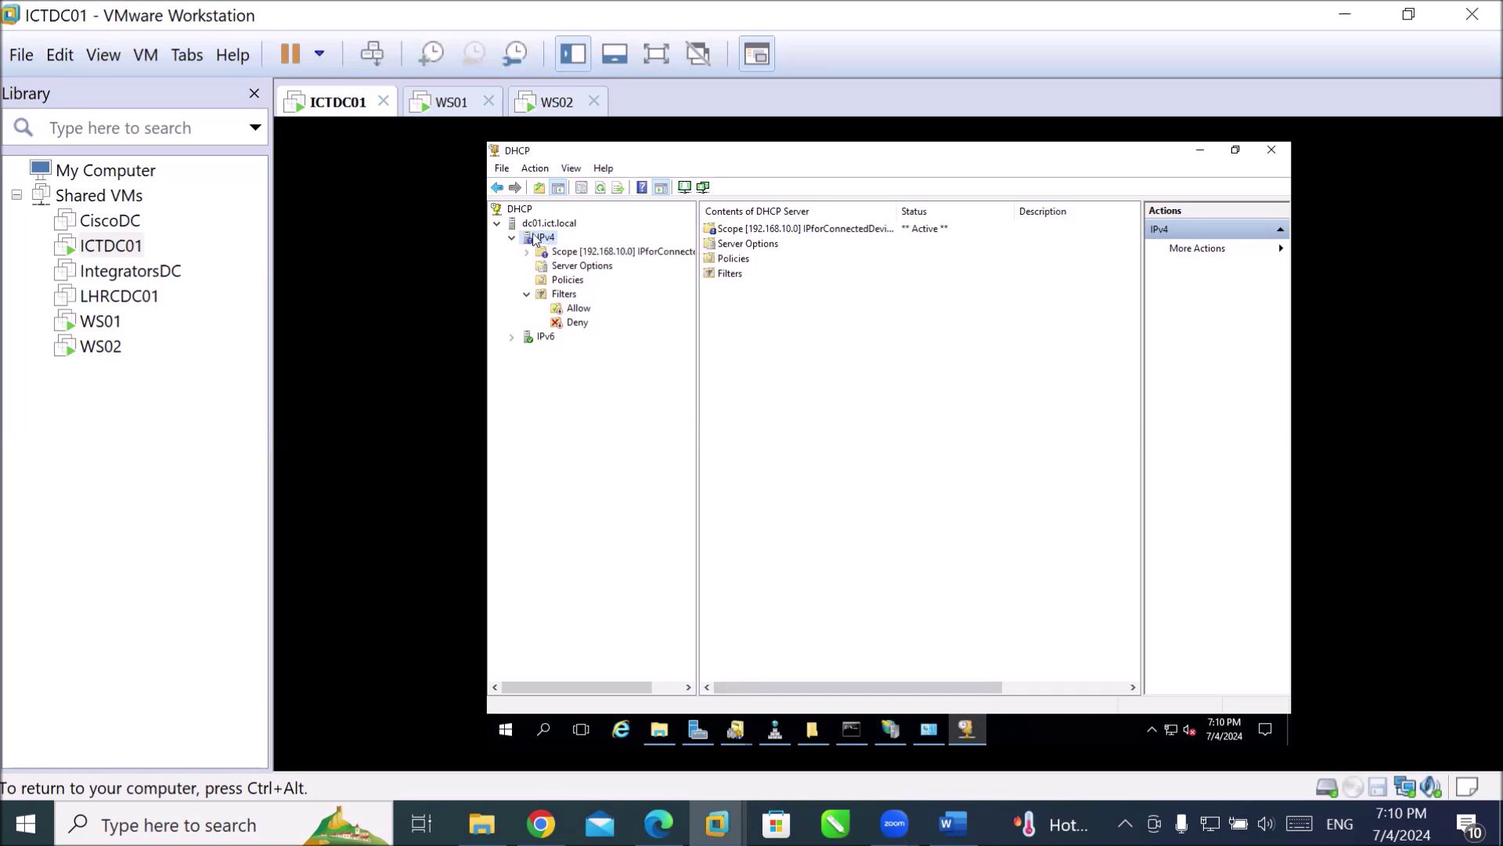
Refresh IPv4, expand Scope [192.168.10.0], and widen the tree to show its full name.
right_click(535, 238)
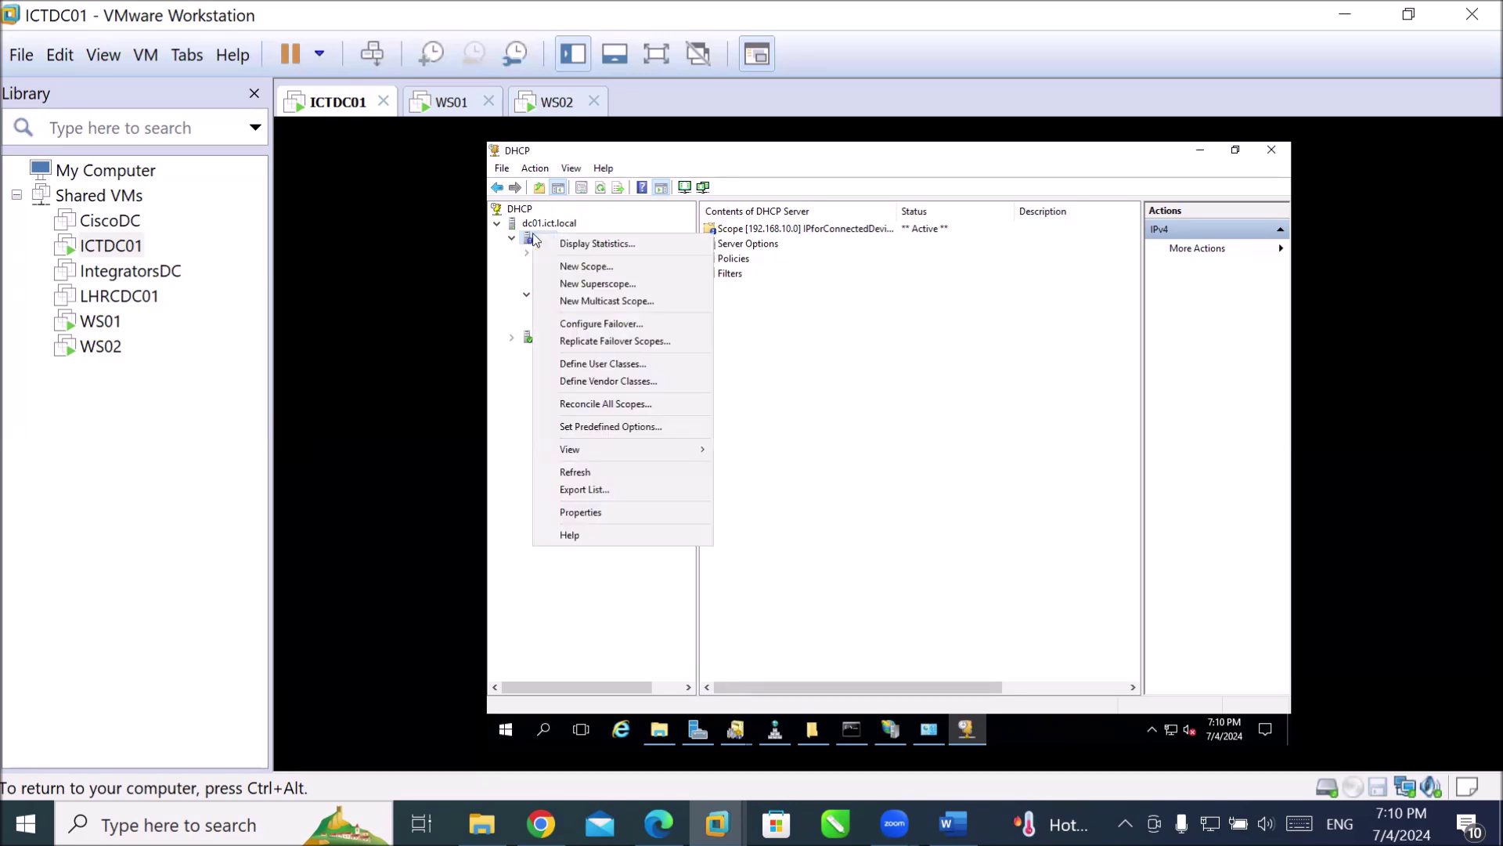
click(596, 474)
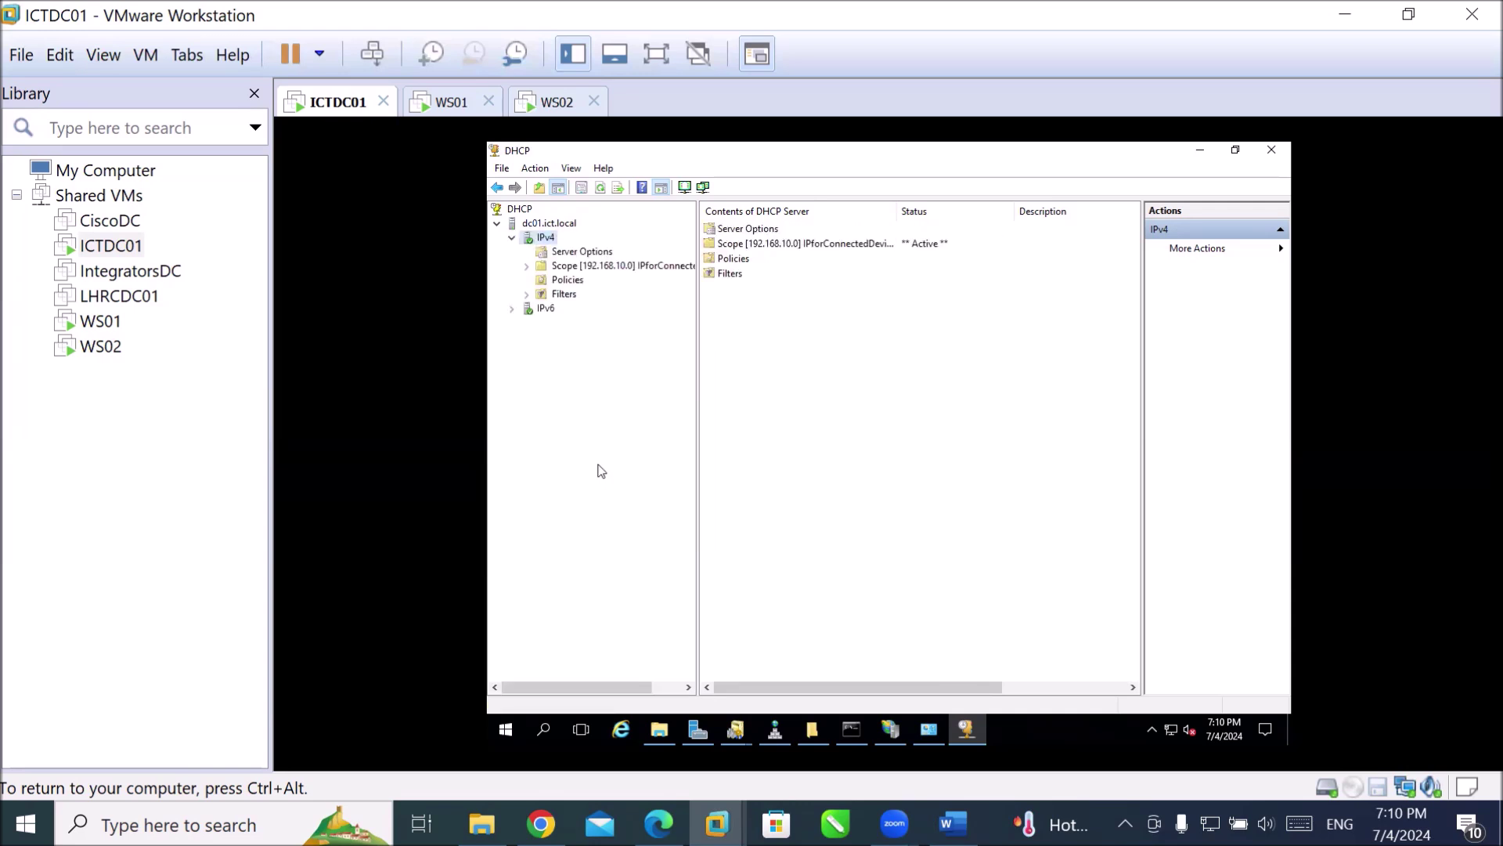
click(527, 267)
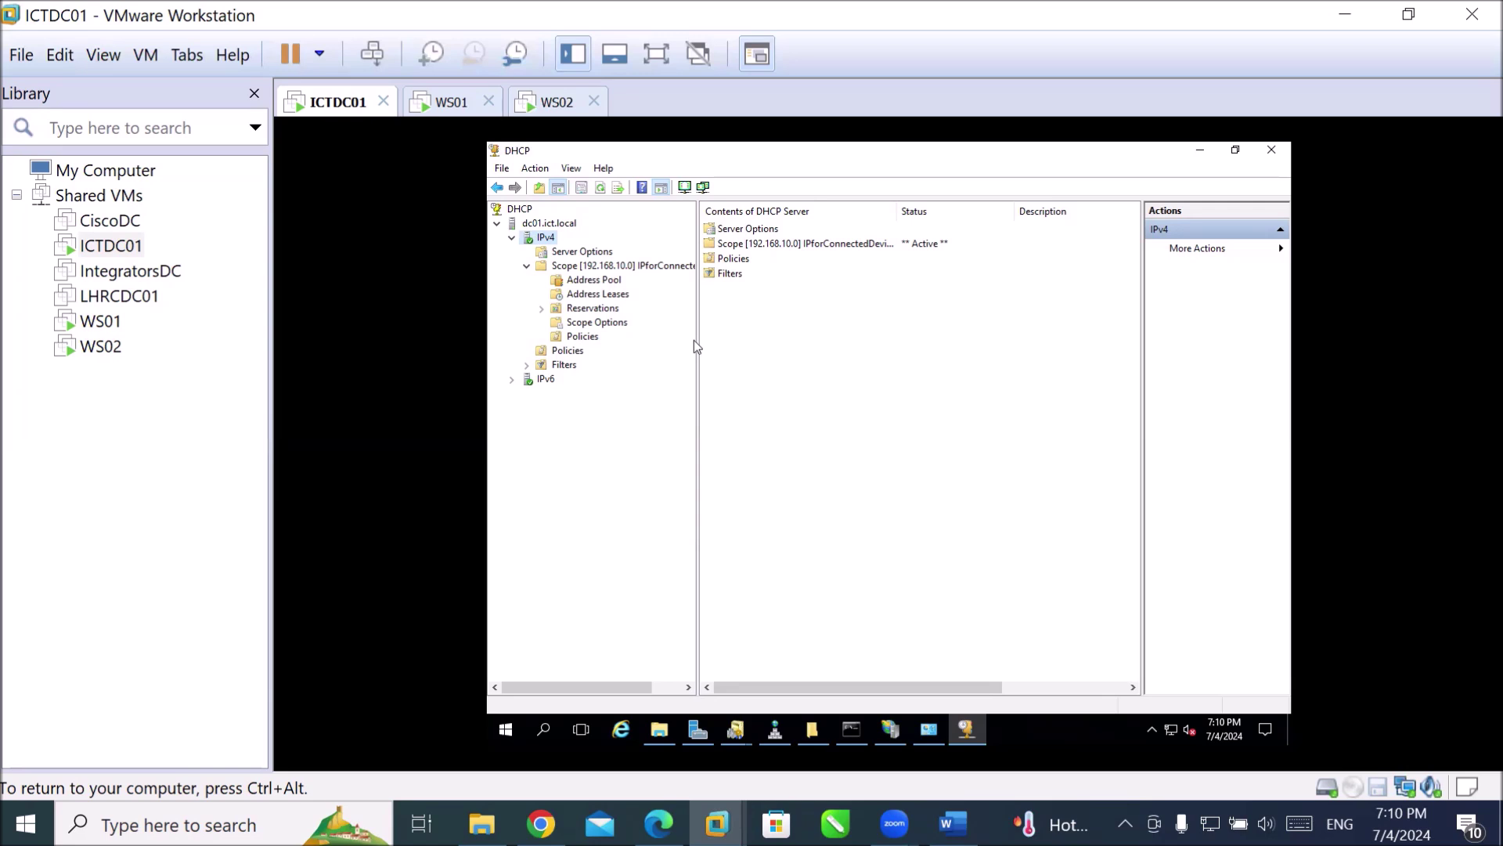
drag(698, 340, 782, 334)
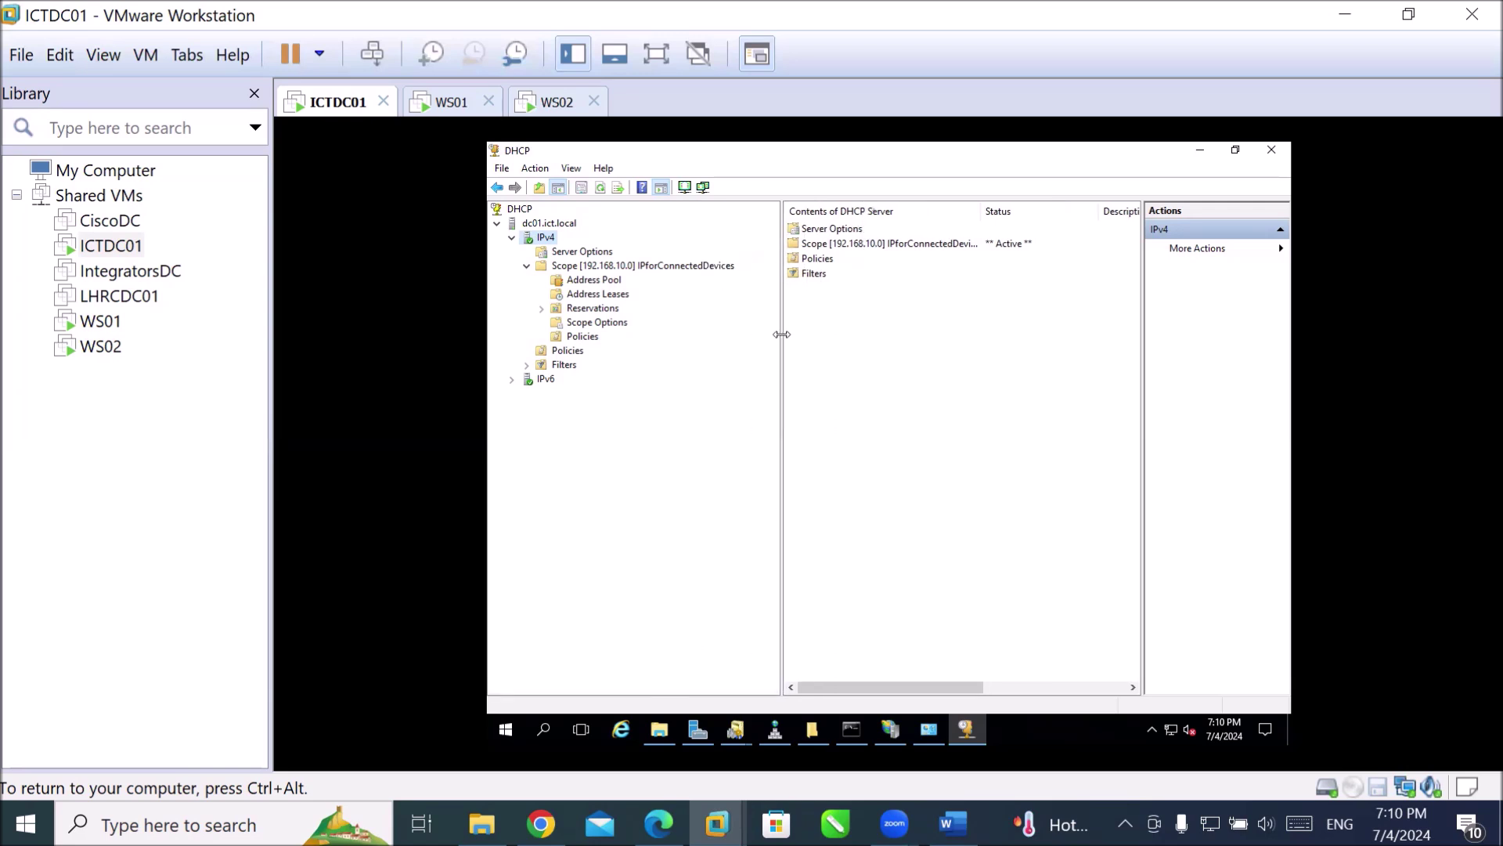
Review the address pool: range 192.168.10.200–250 and exclusion 192.168.10.200–210.
click(577, 280)
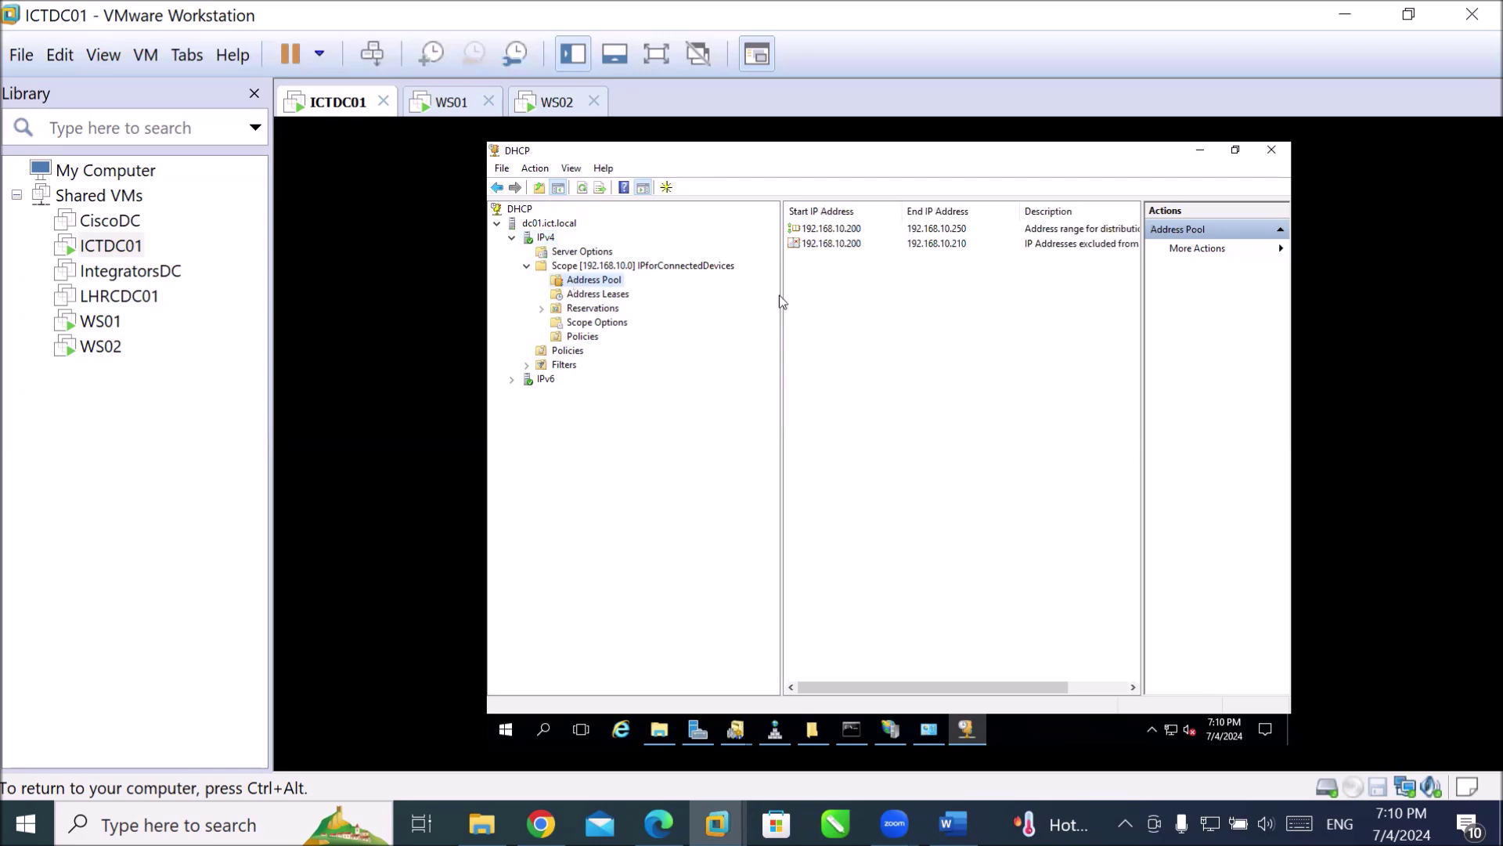
click(872, 229)
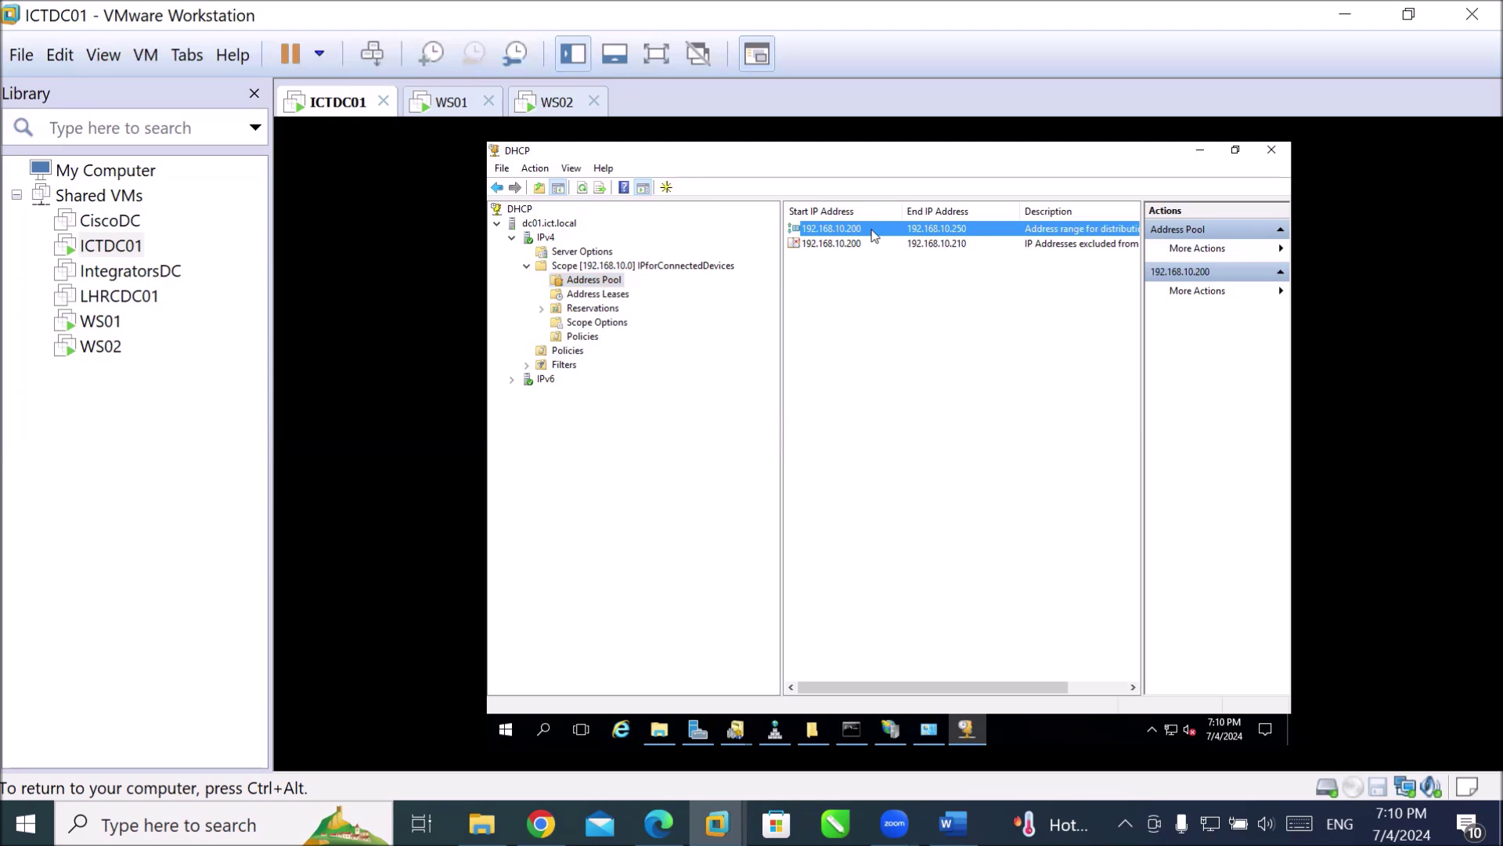
drag(1145, 349, 1175, 352)
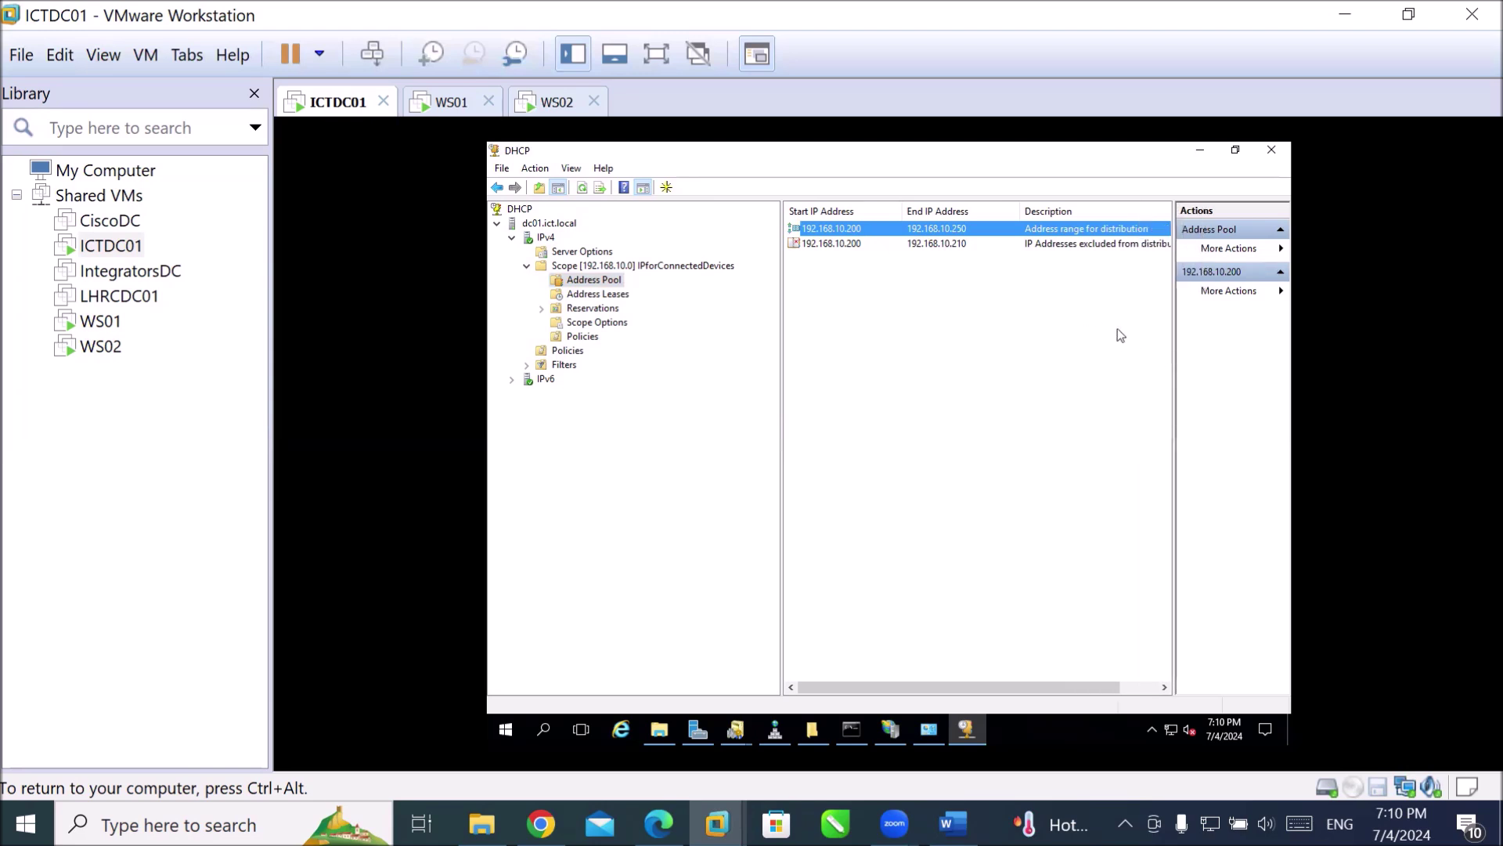
click(921, 245)
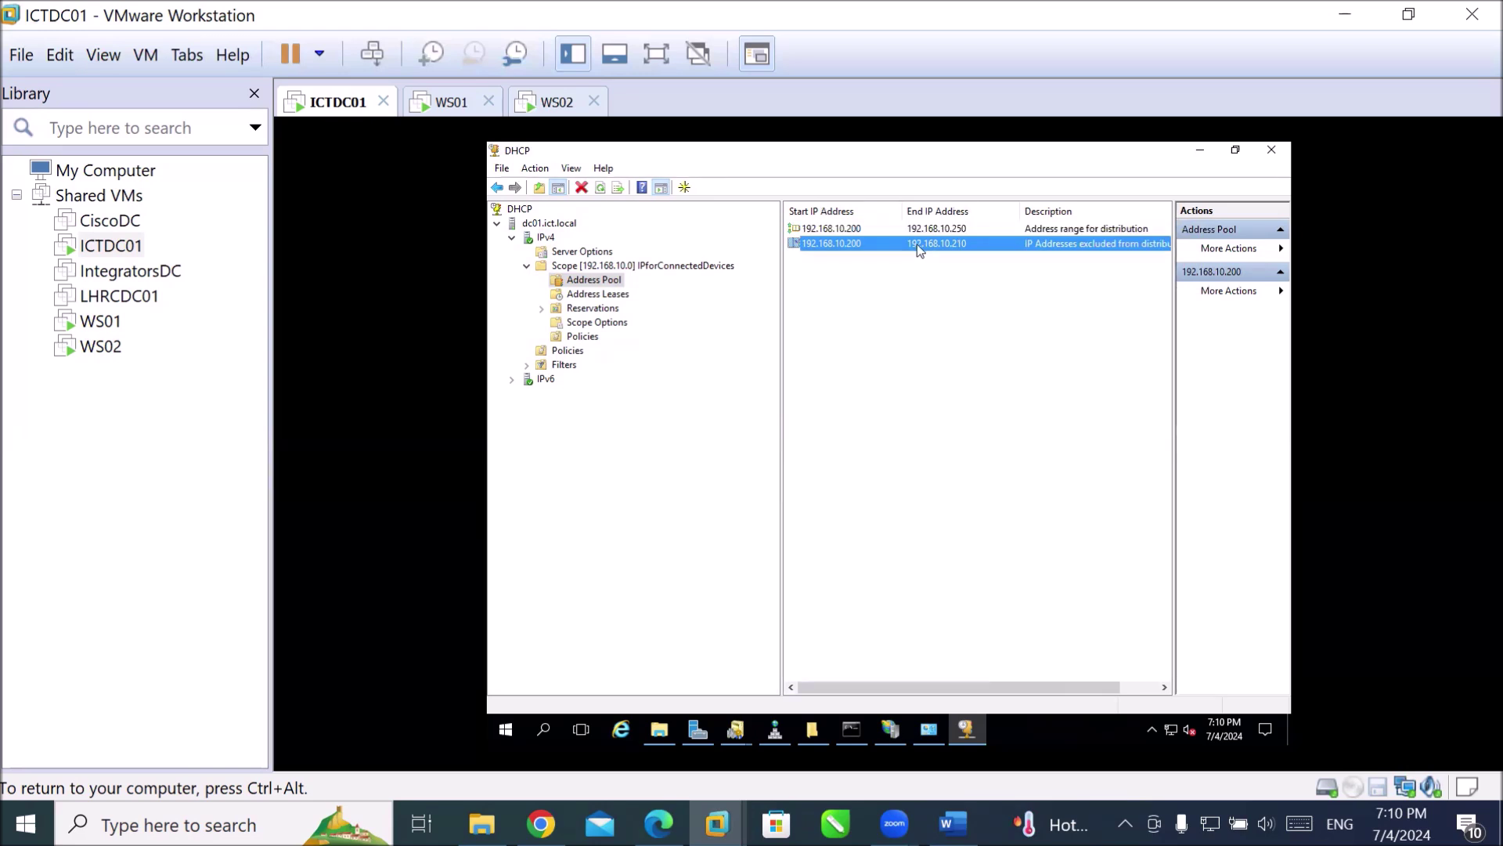
Browse leases, reservations, and scope options 003 Router, 006 DNS Servers, 015 DNS Domain Name.
click(613, 295)
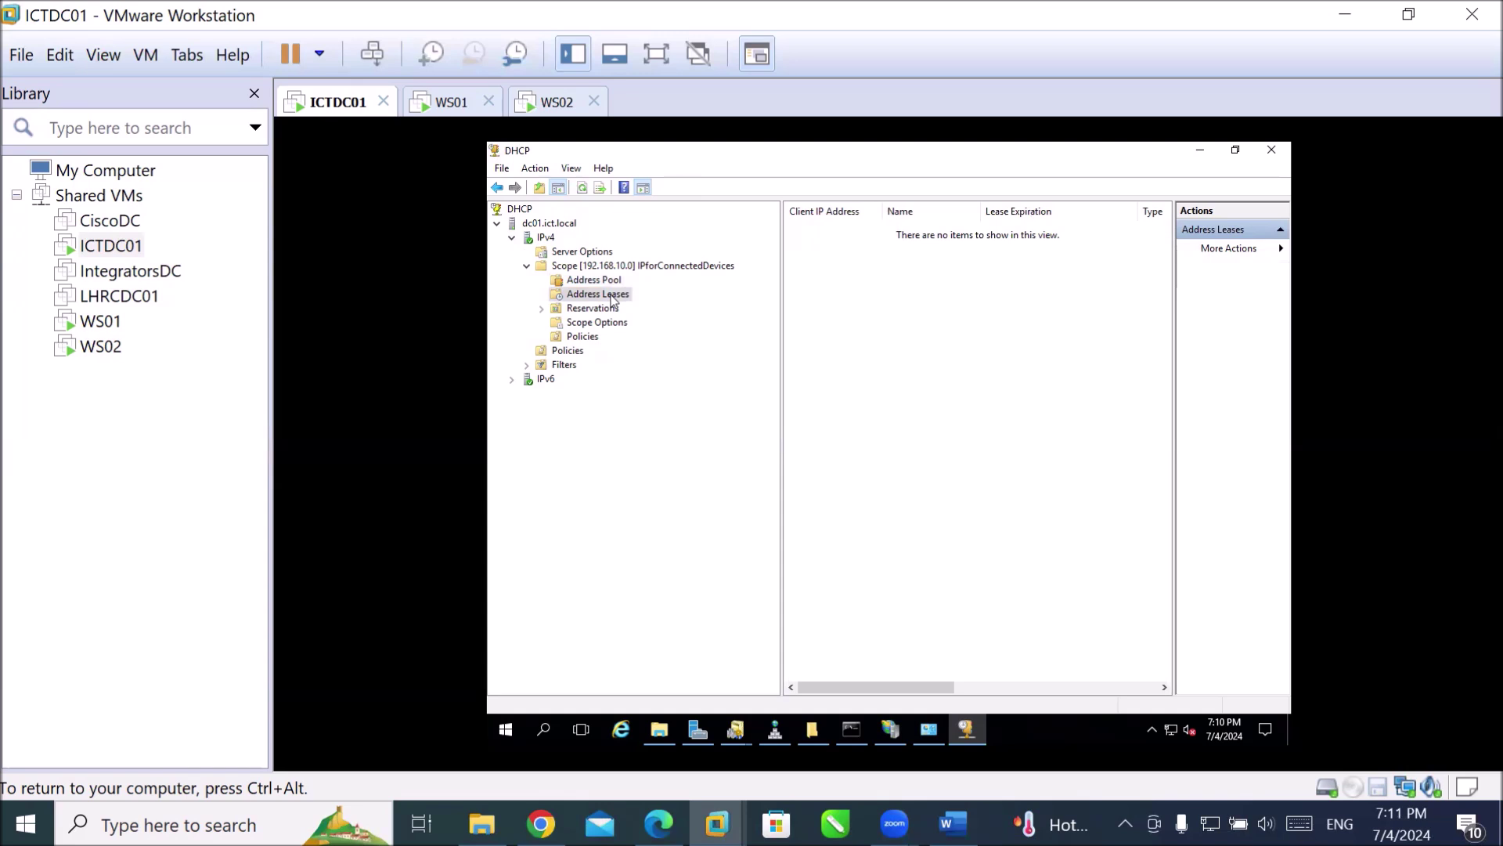
click(558, 313)
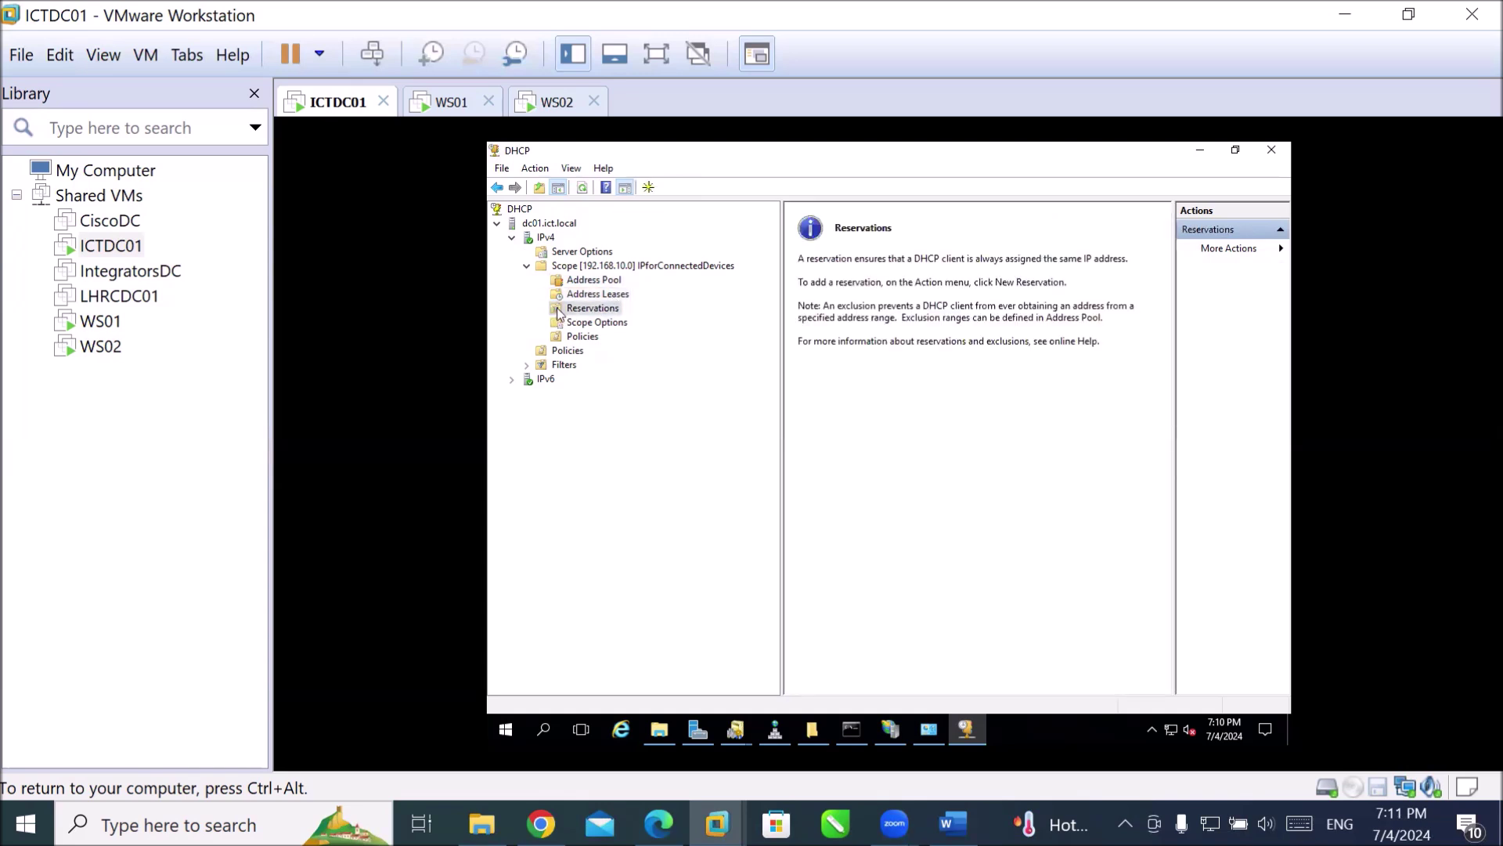
click(574, 326)
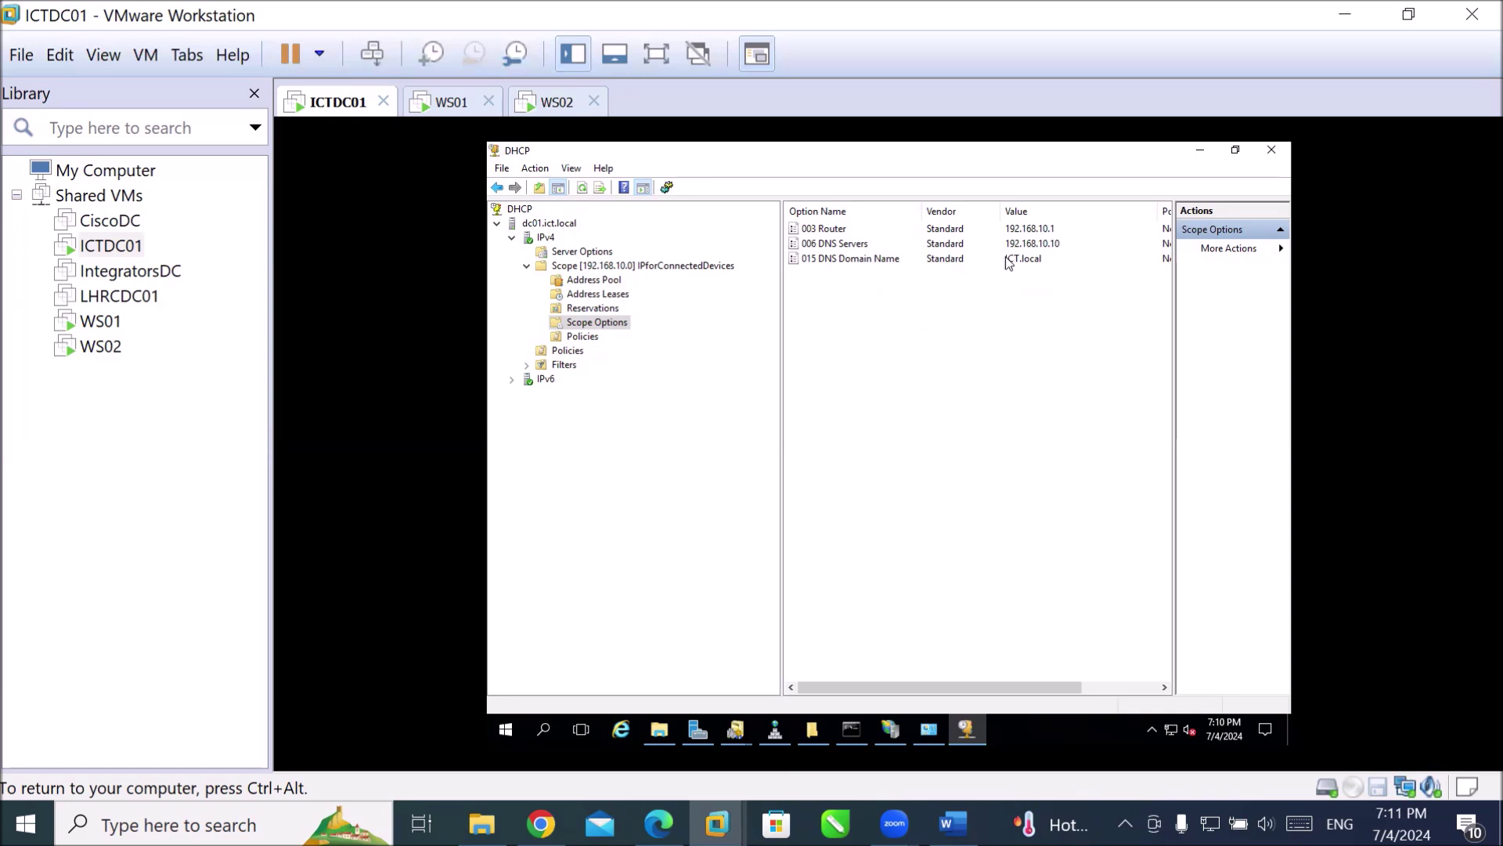
click(998, 263)
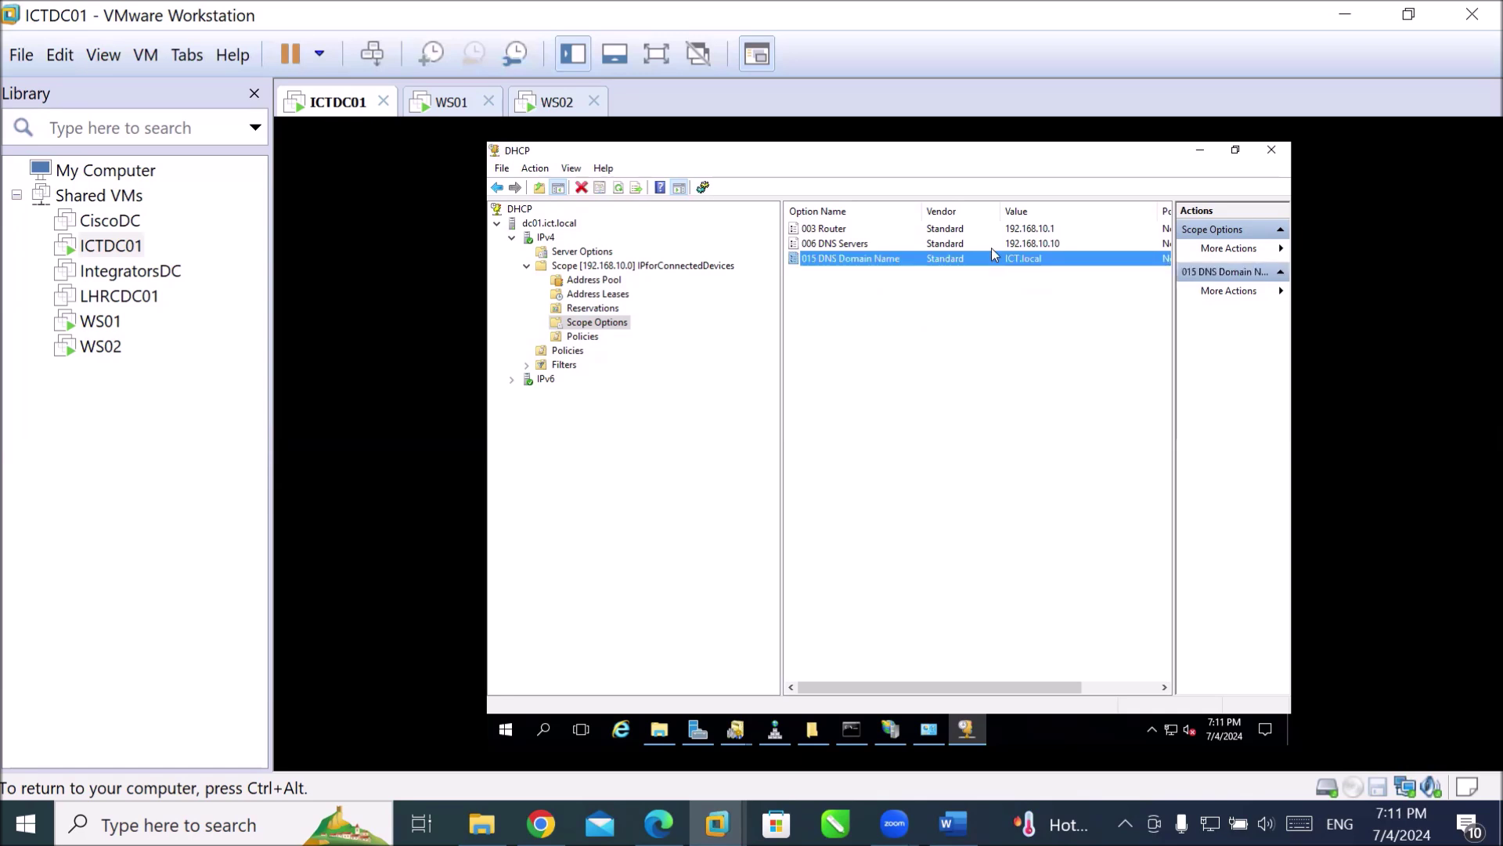
click(994, 243)
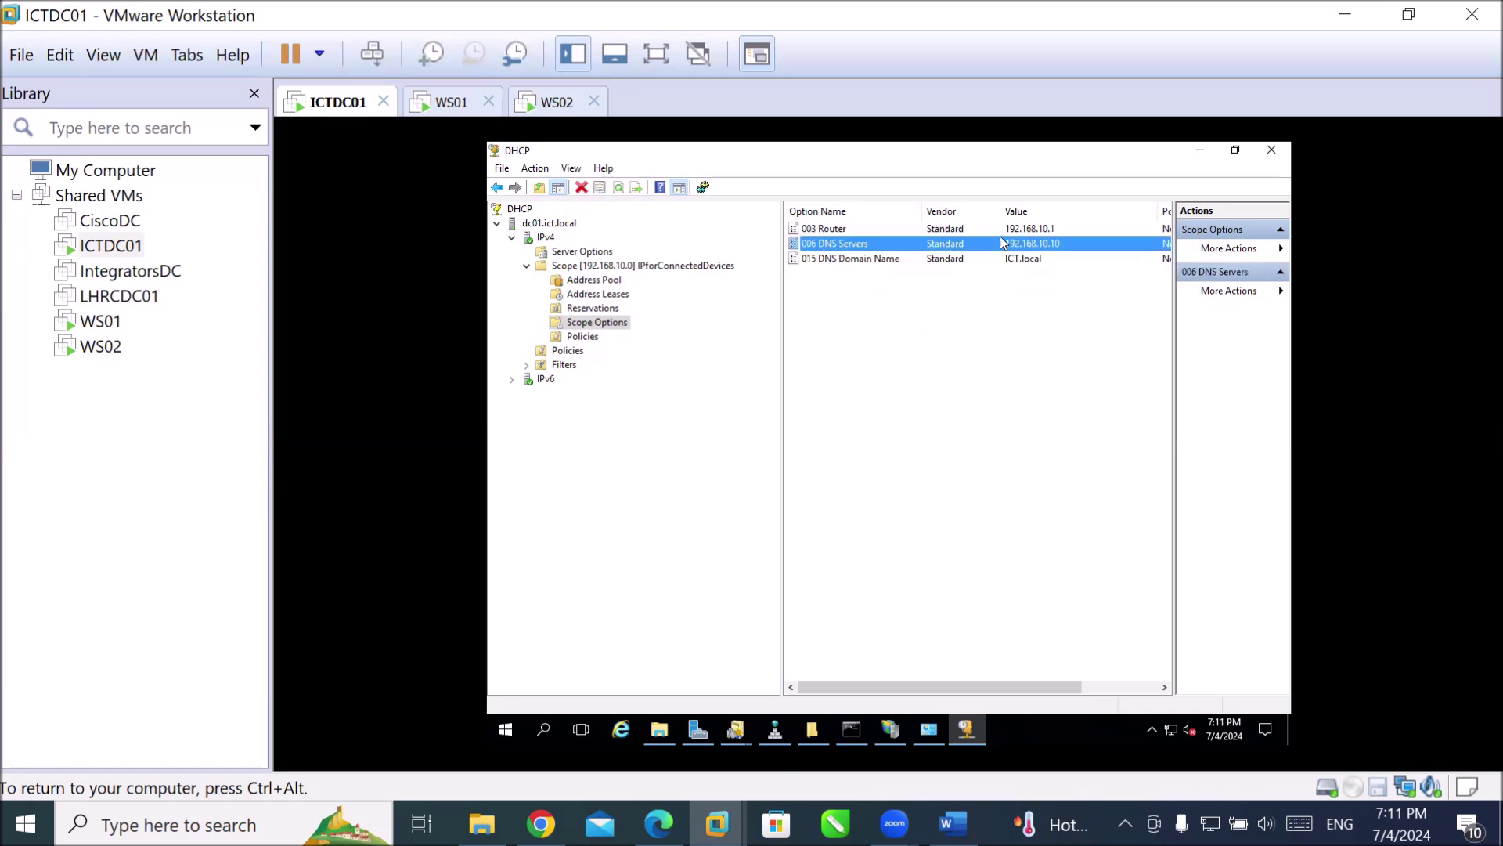
click(848, 227)
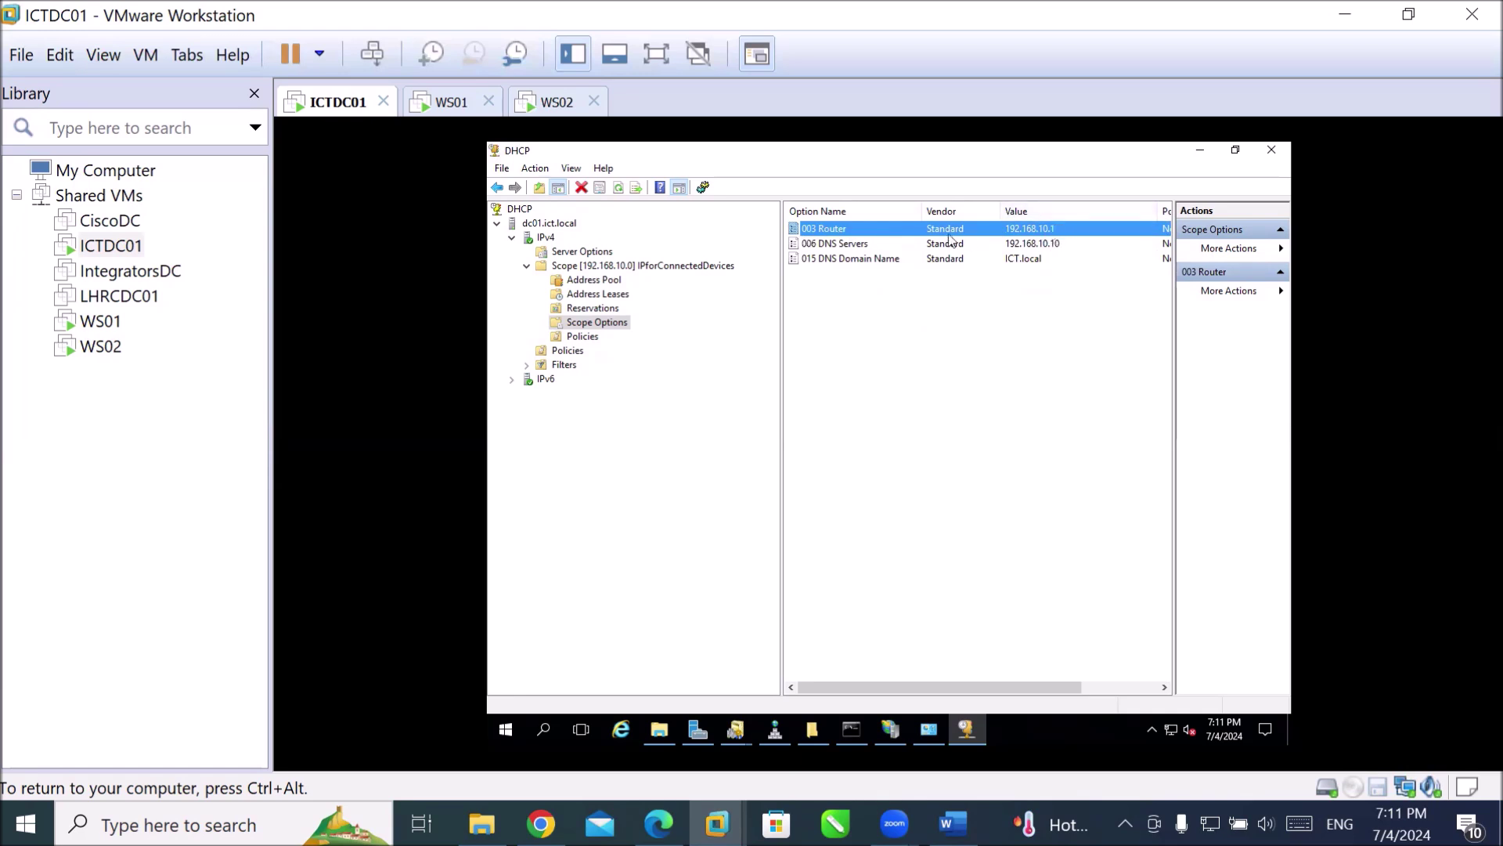
click(861, 246)
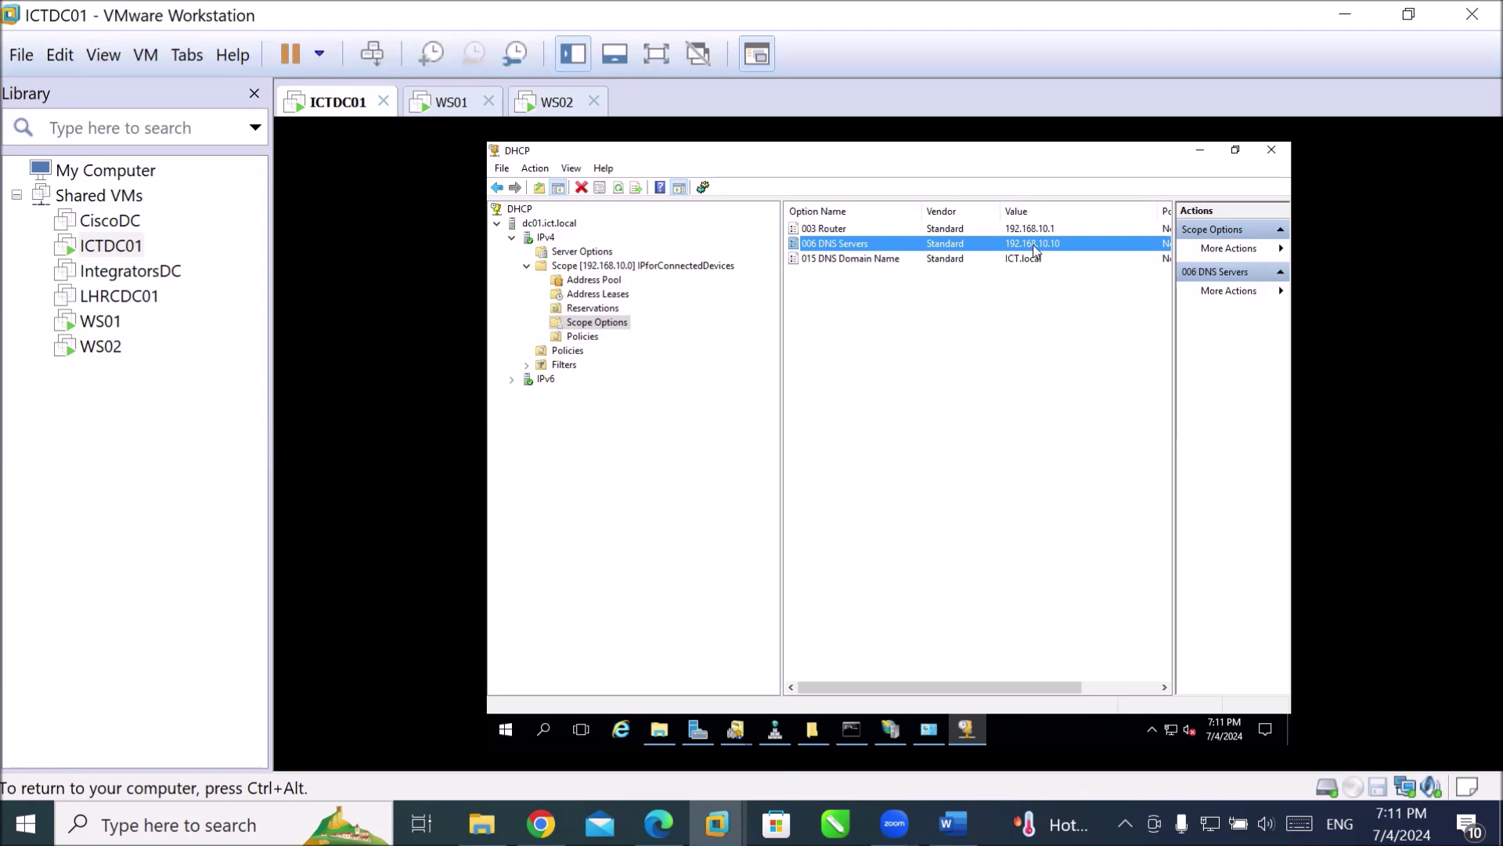
click(838, 261)
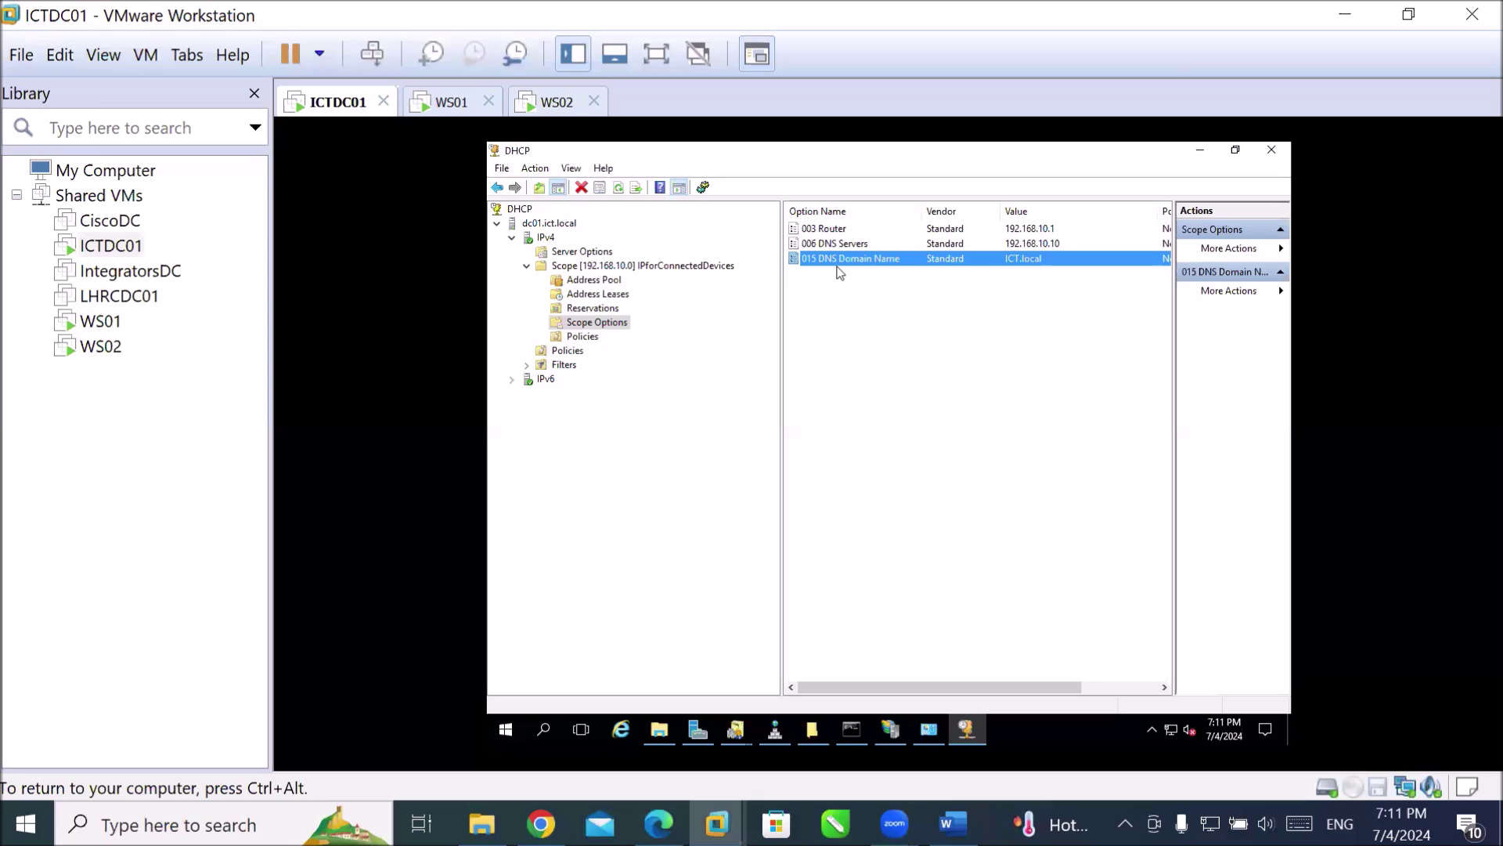
click(576, 339)
right_click(577, 340)
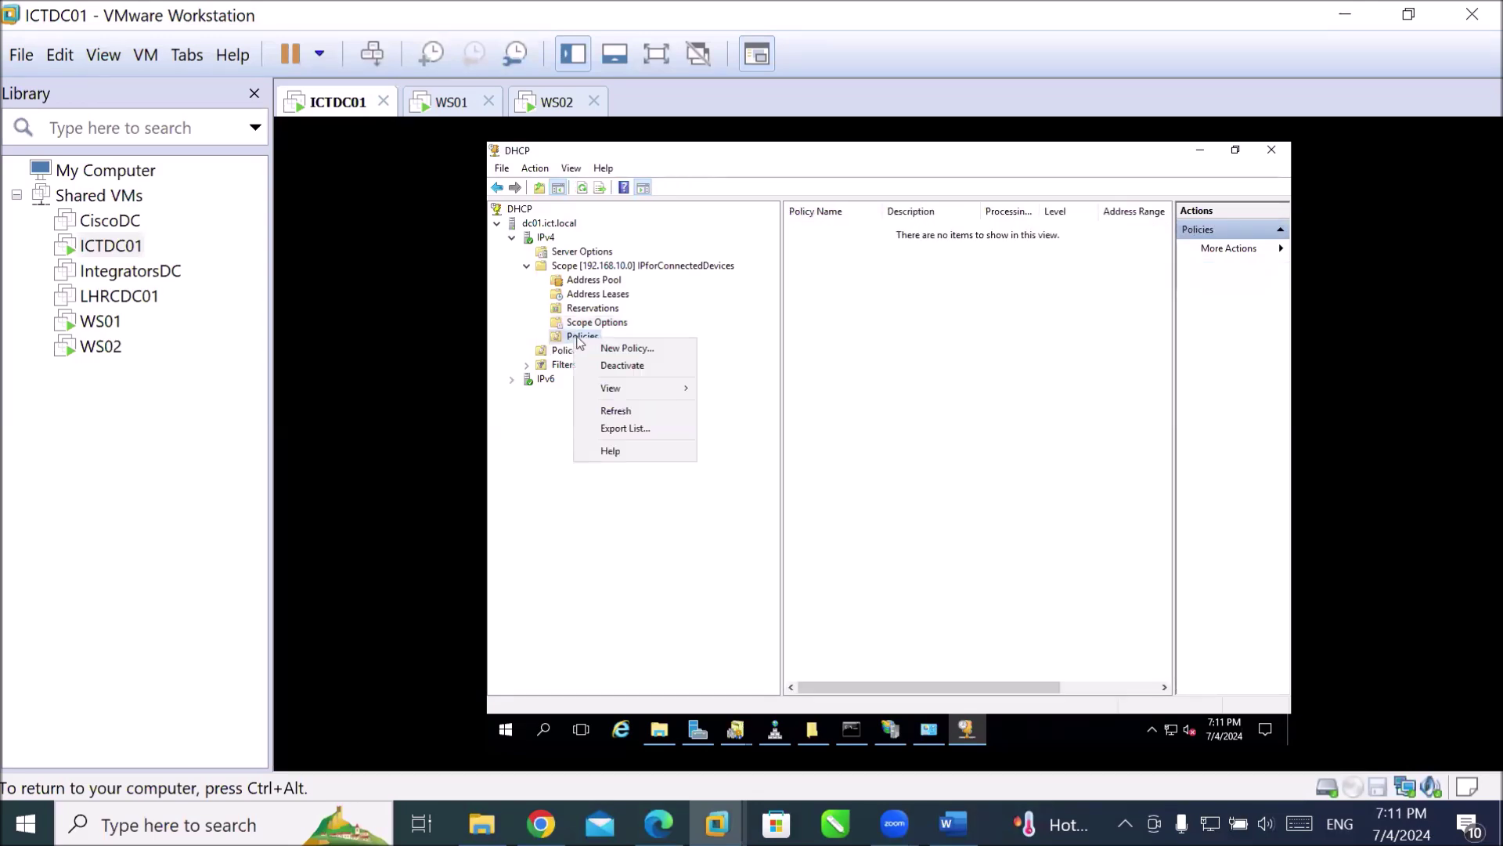
key(Escape)
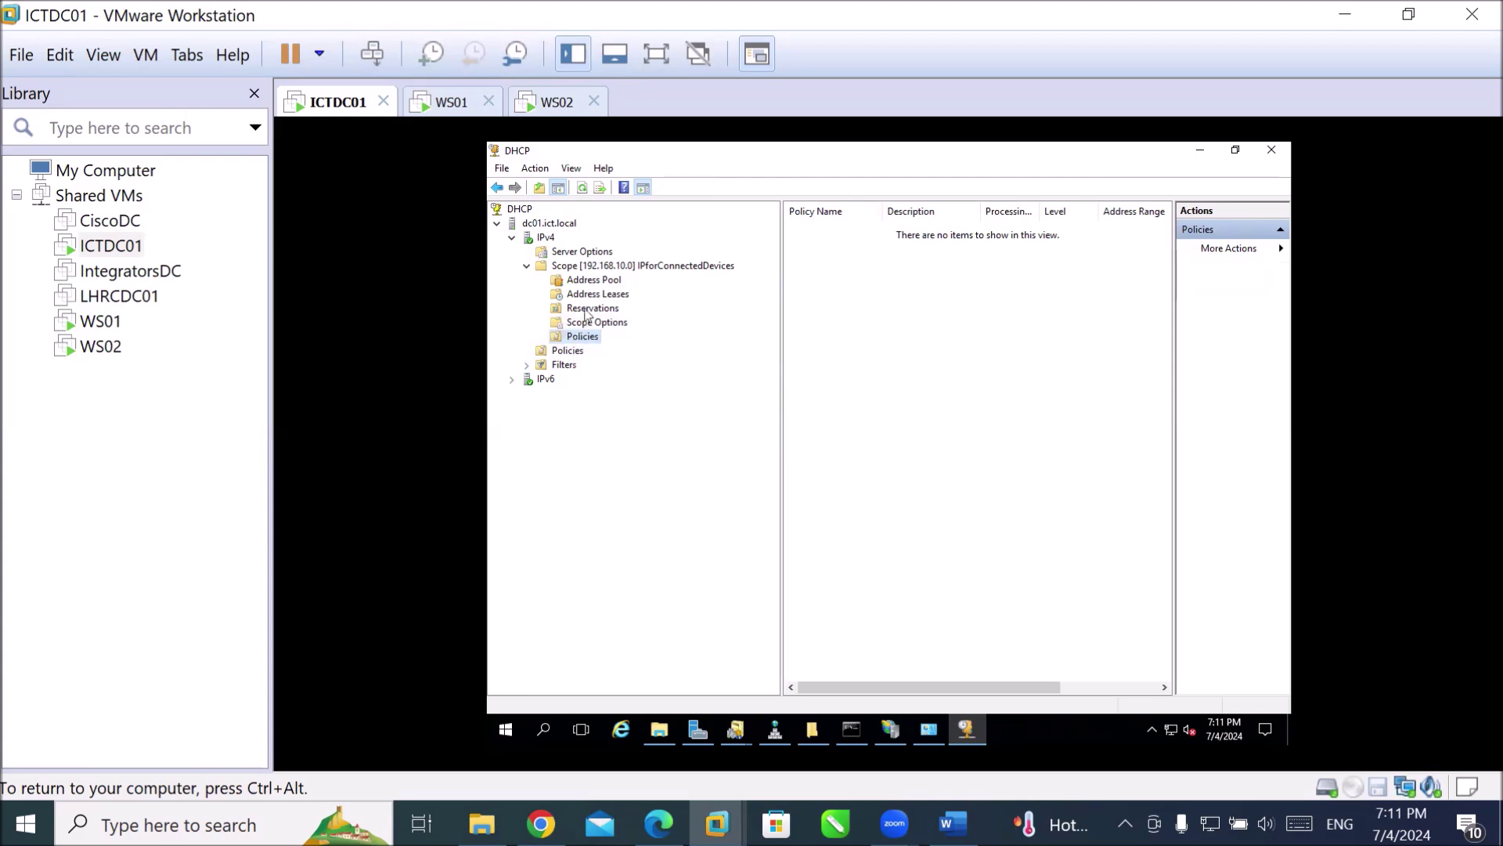
right_click(586, 310)
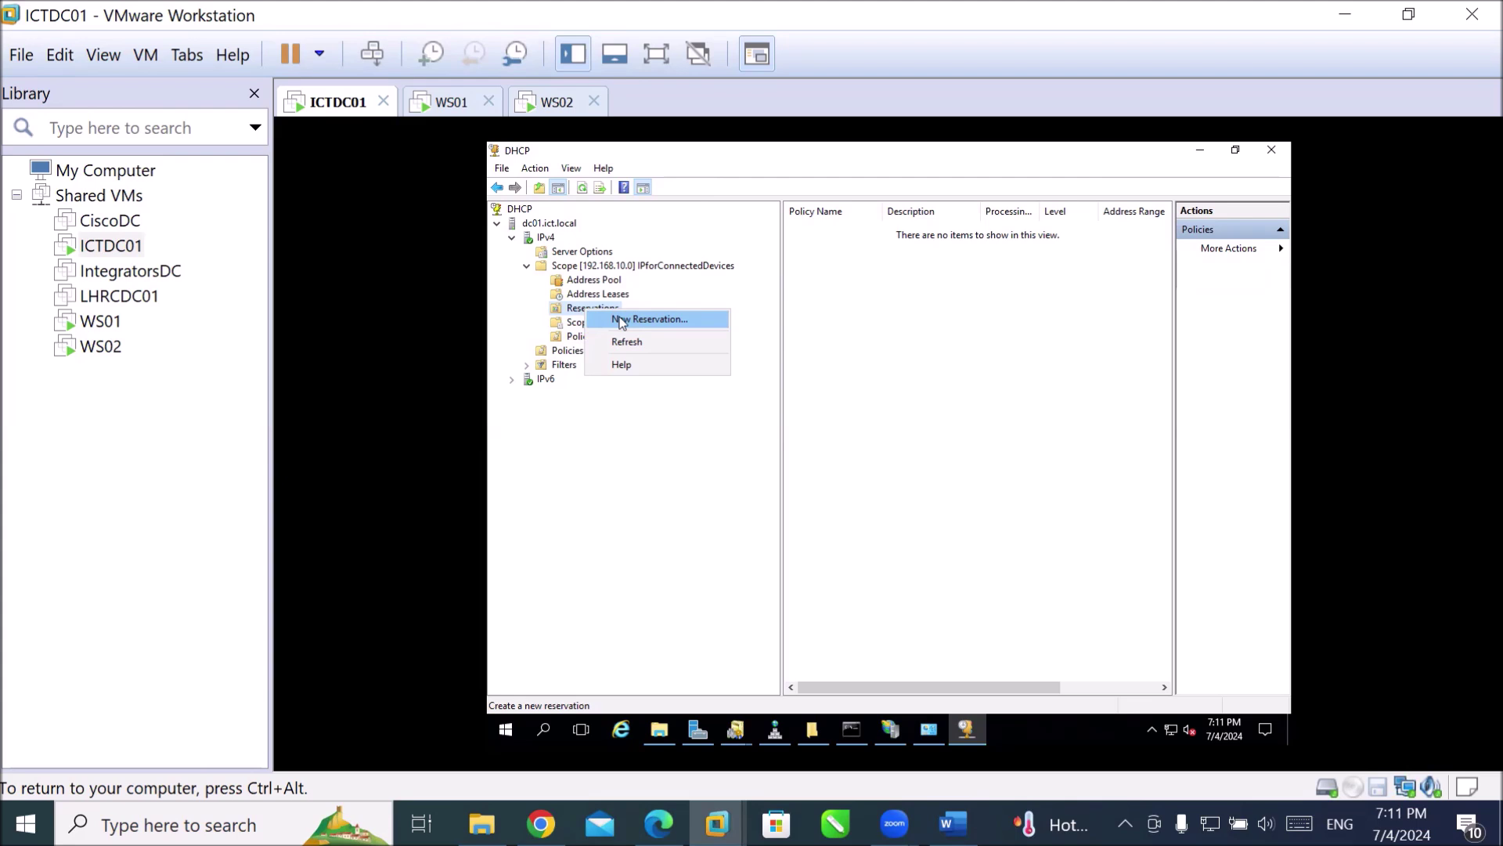
click(621, 322)
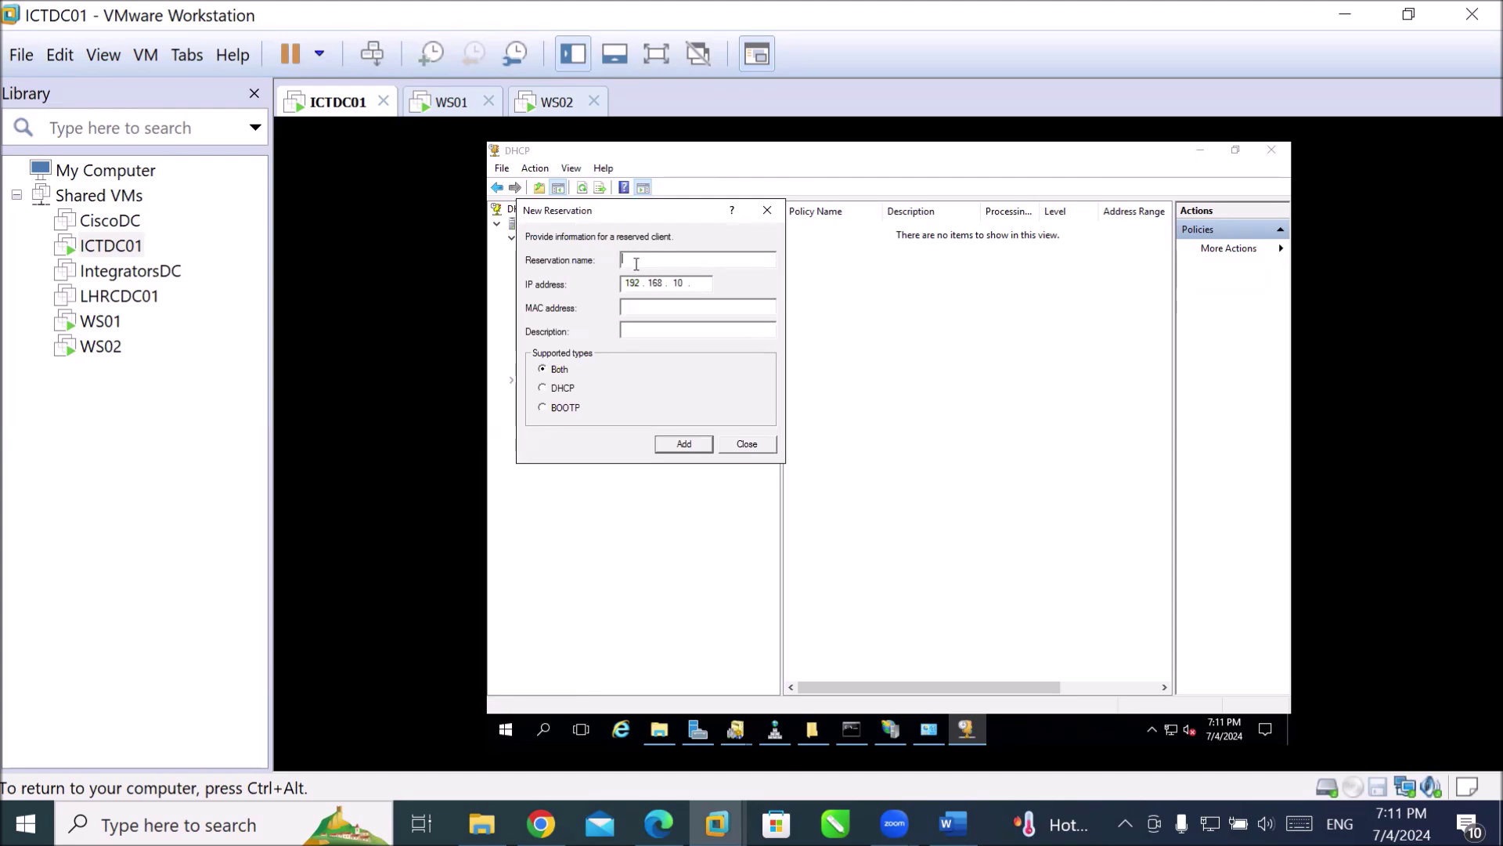
click(626, 307)
click(699, 284)
text(211)
click(636, 304)
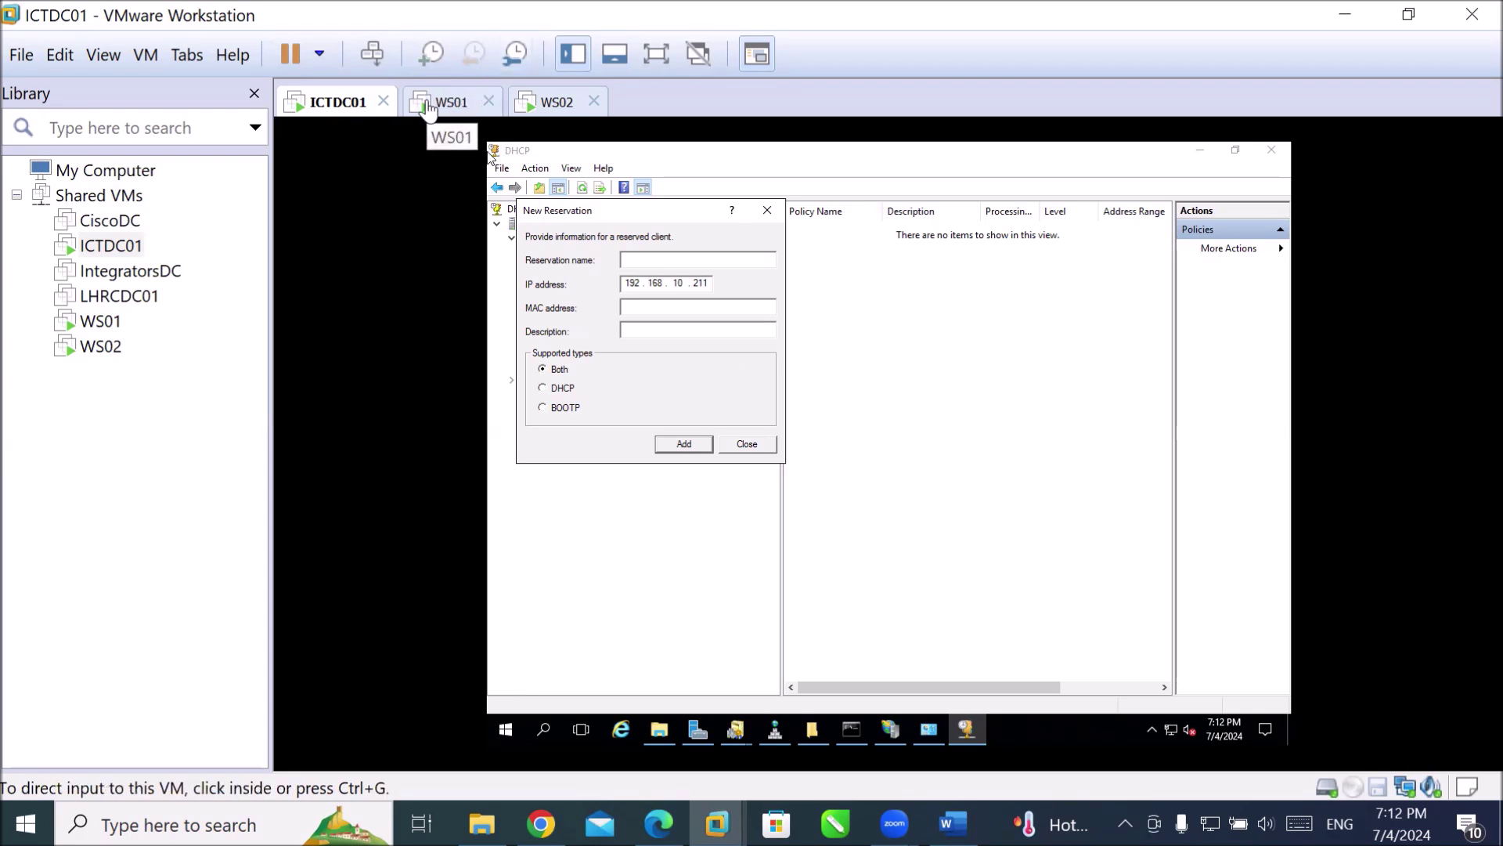
click(789, 441)
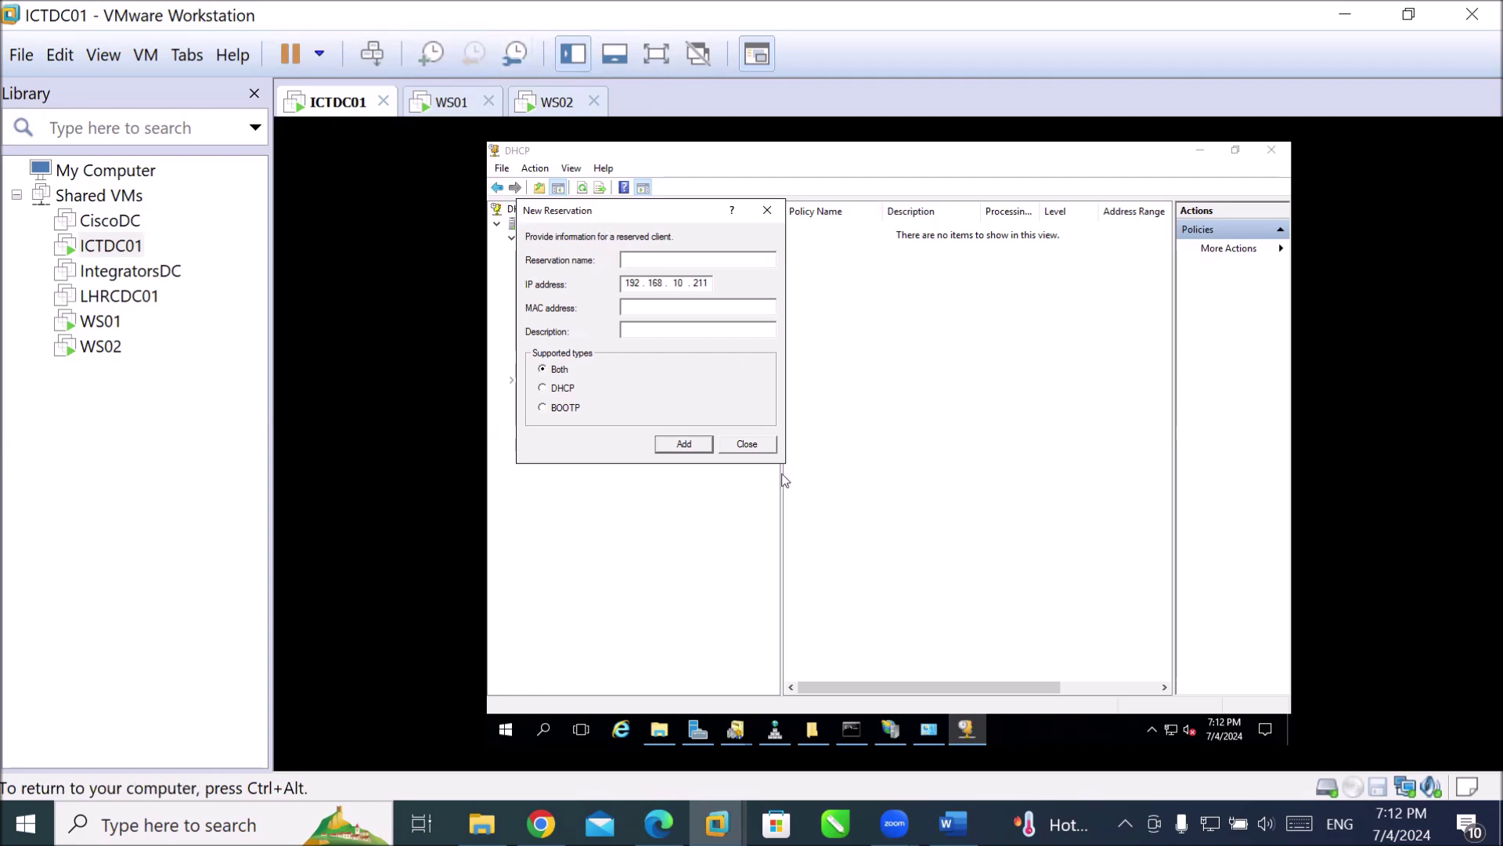
click(761, 446)
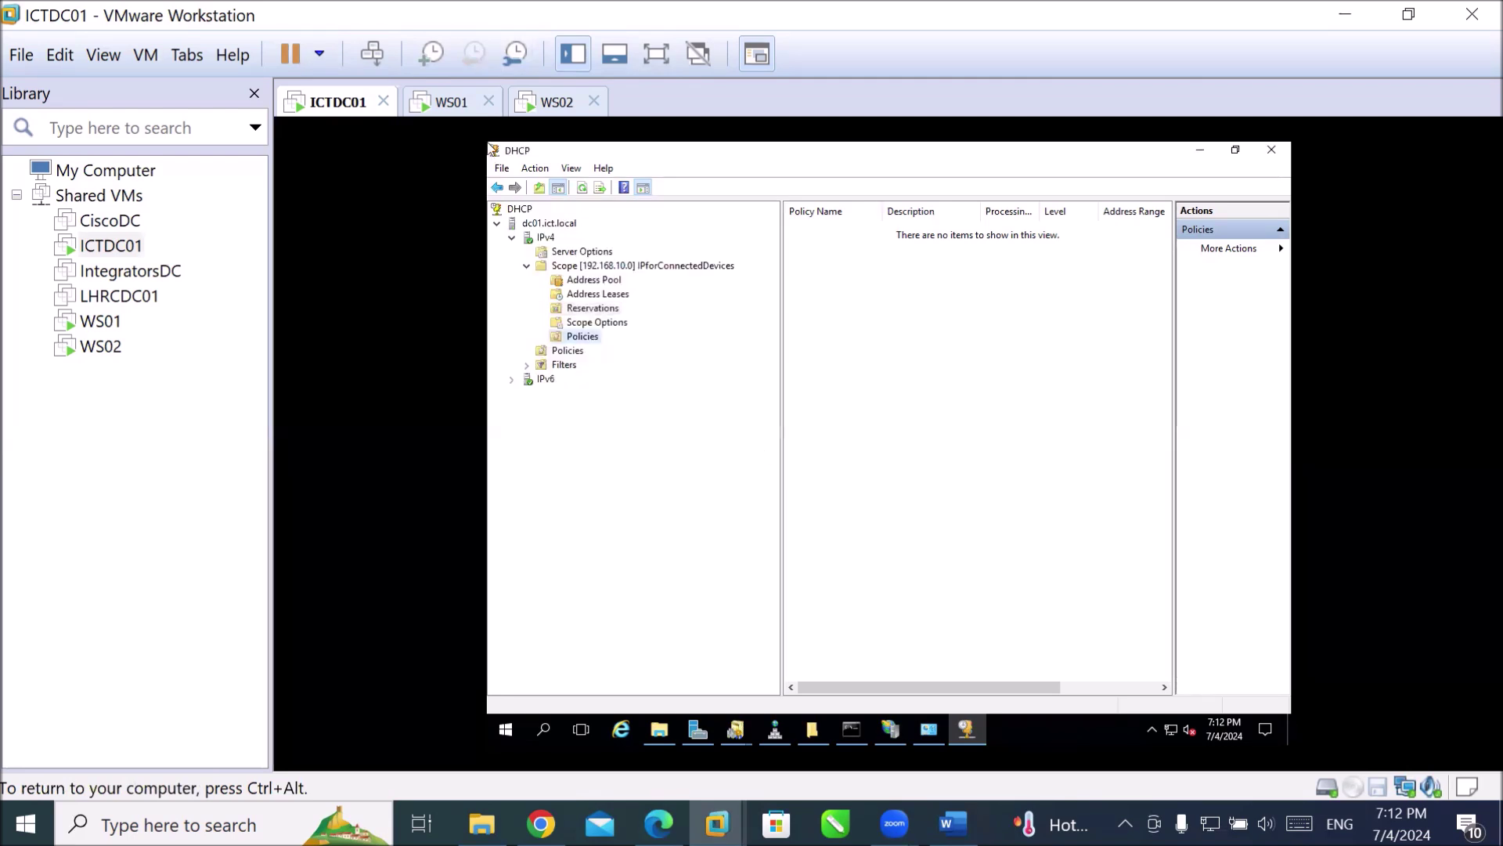
key(ctrl+alt)
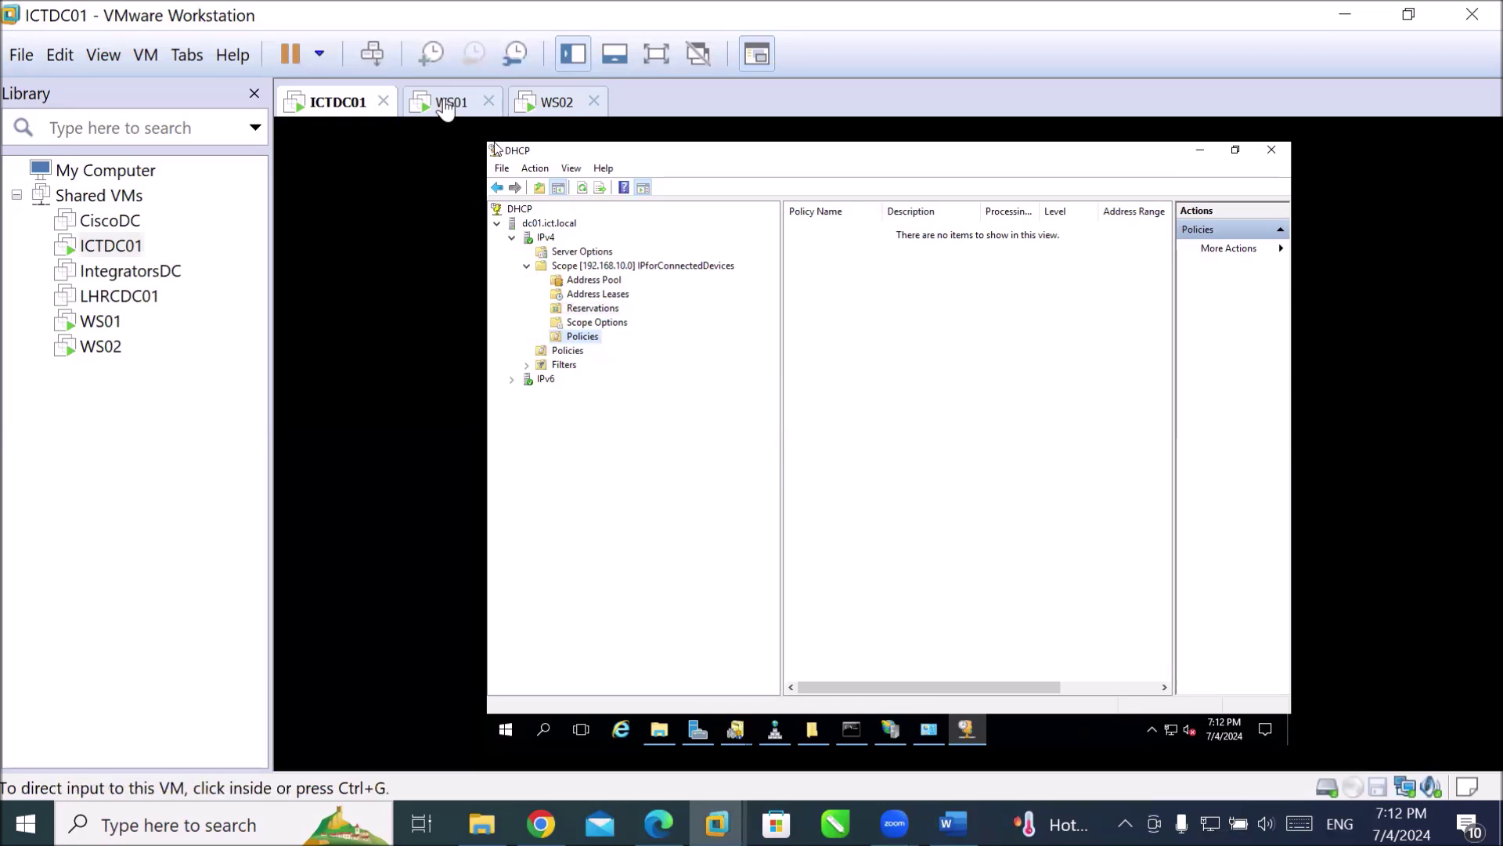
Switch to WS01 and sign in with the account password.
click(446, 106)
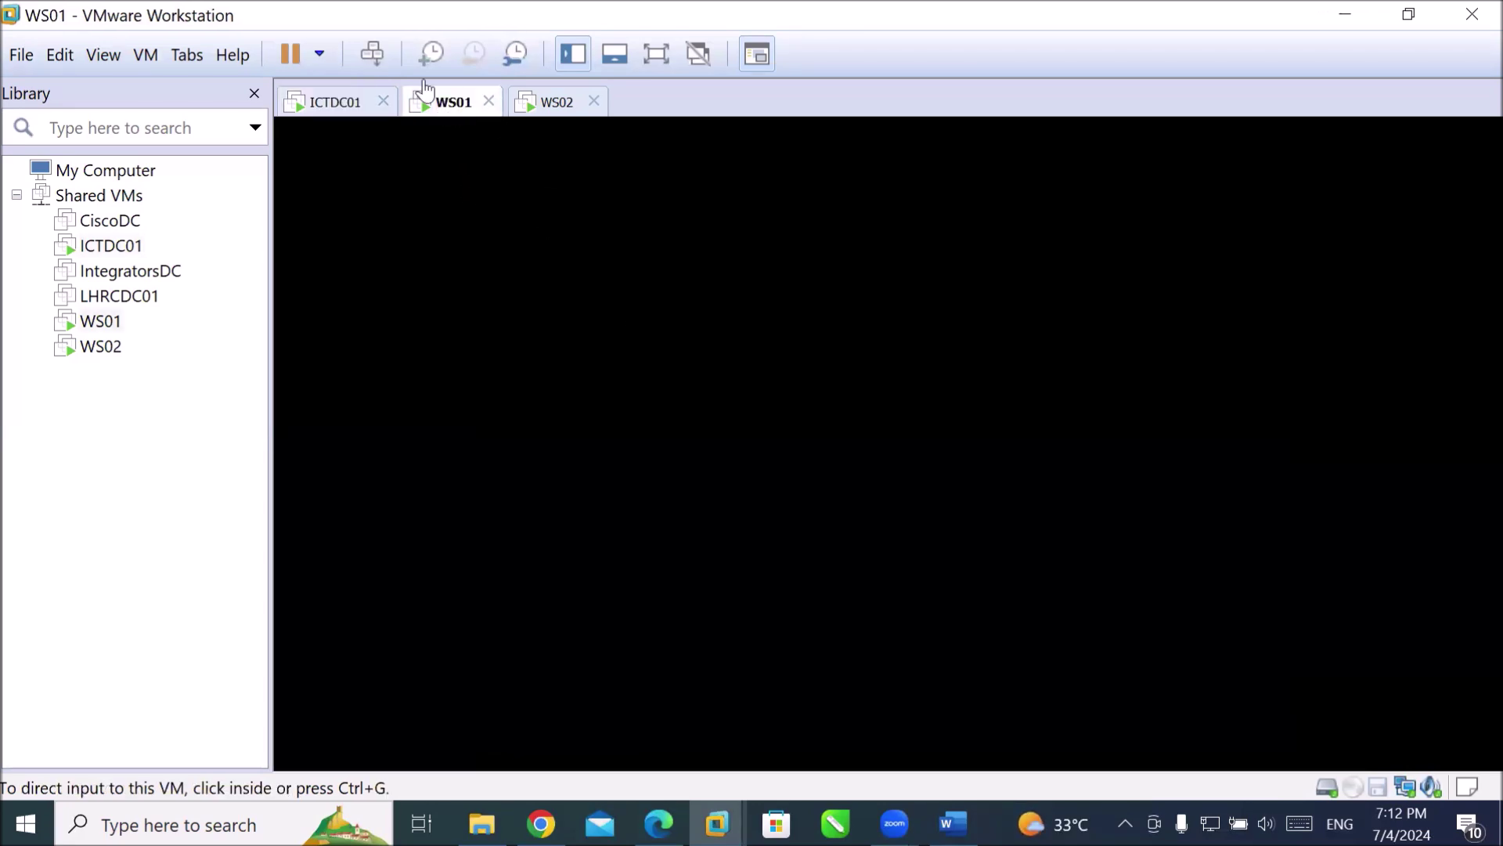
click(373, 54)
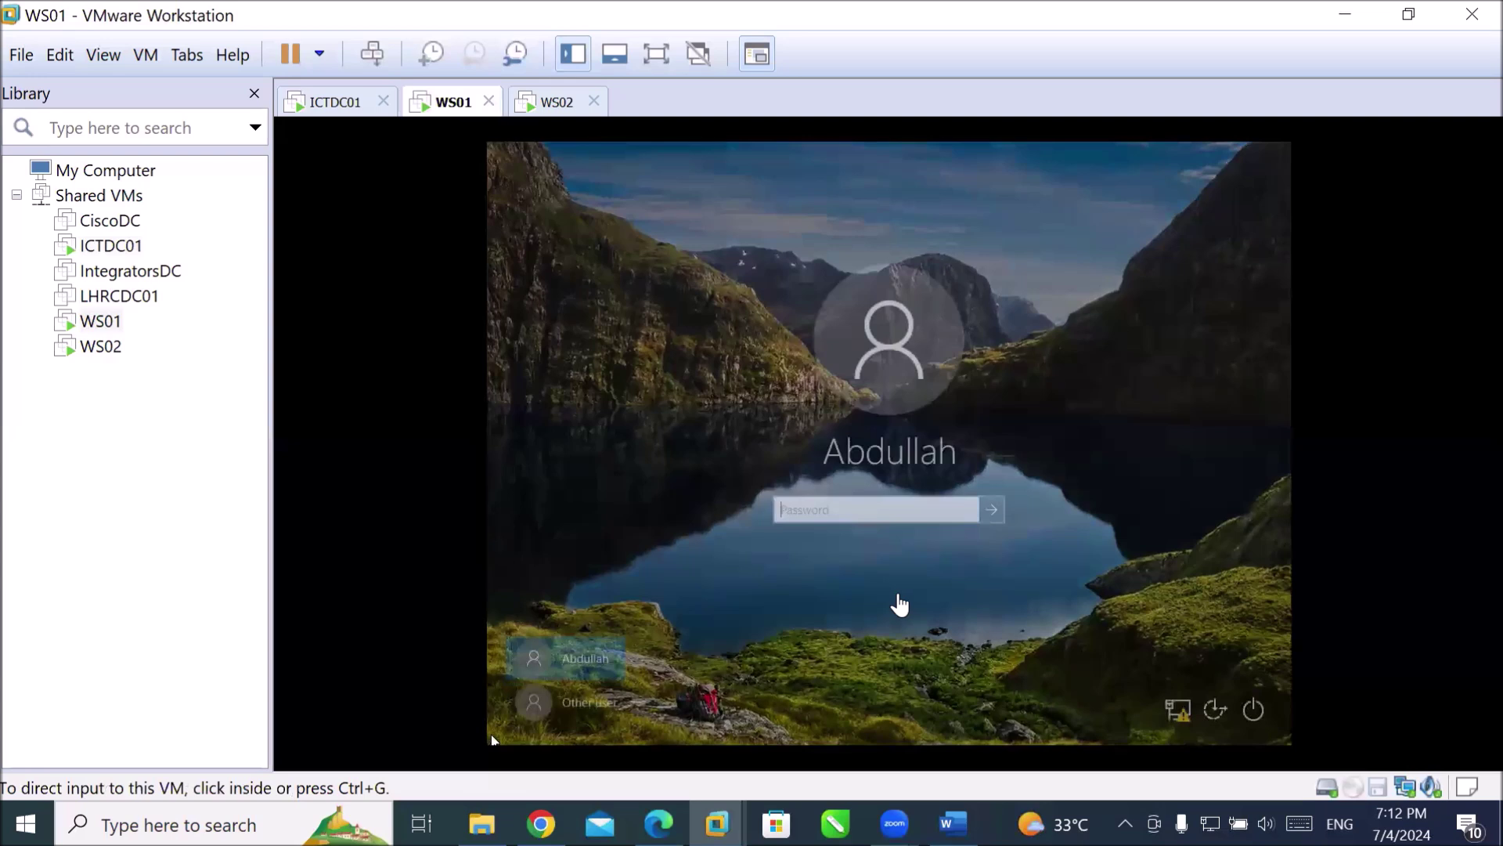
click(492, 739)
text(P@ssw0r)
key(Return)
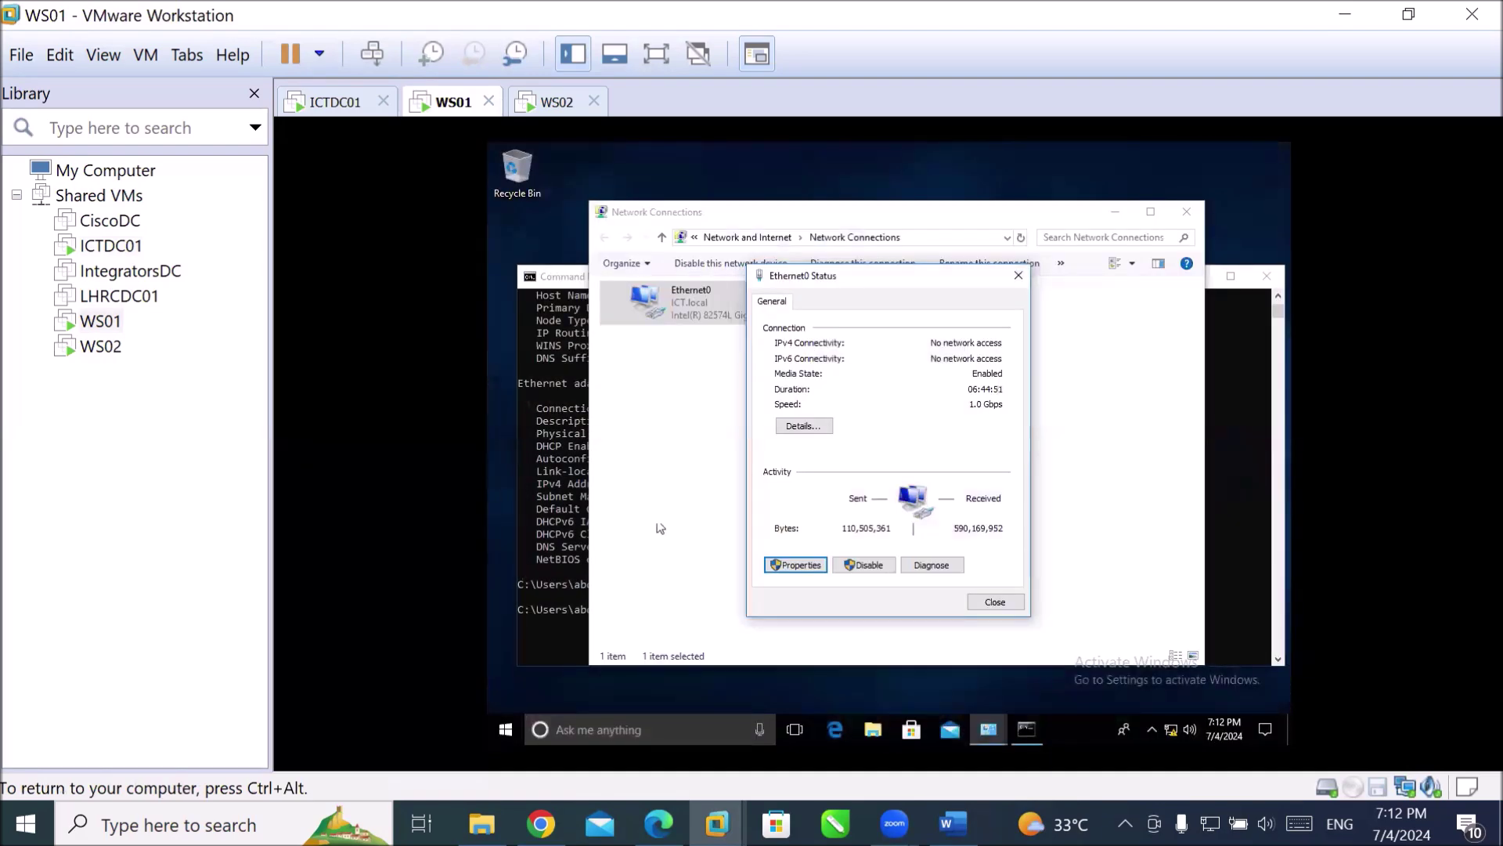
Show the Ethernet0 adapter details with its physical address, then return to ICTDC01.
click(783, 426)
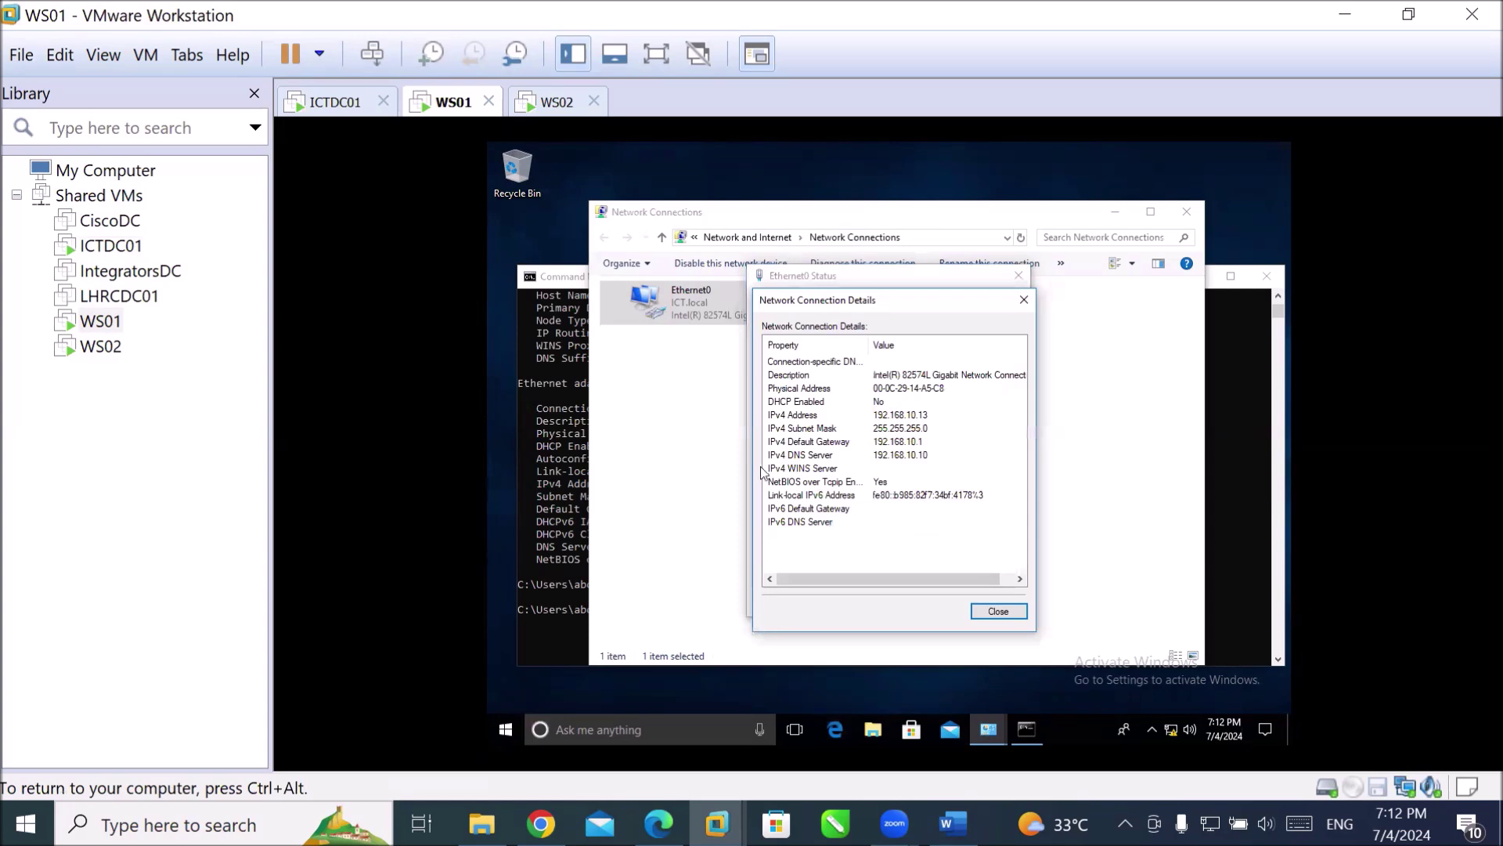
click(881, 391)
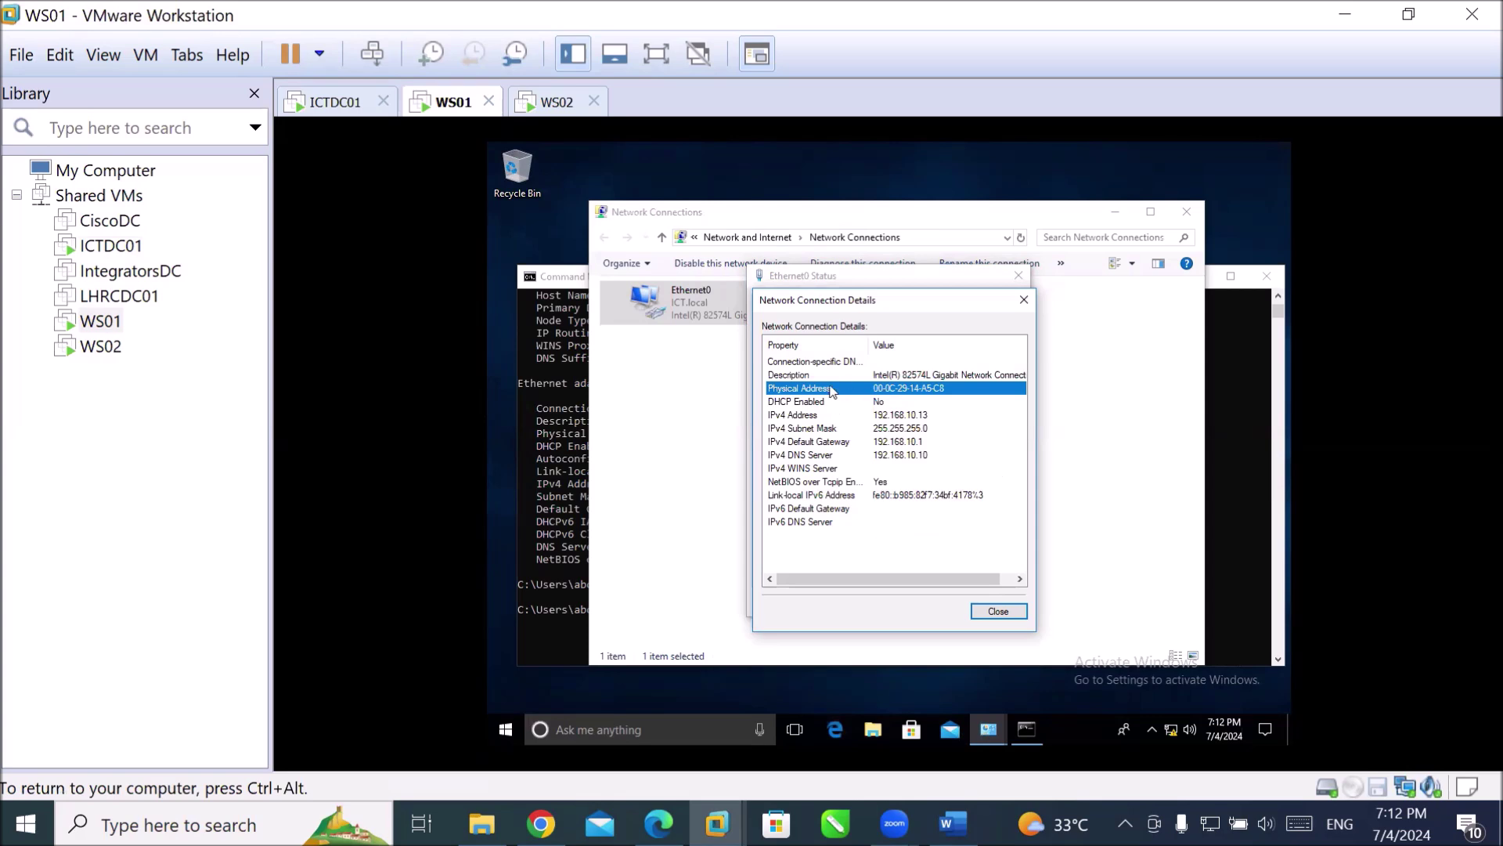
key(ctrl+alt)
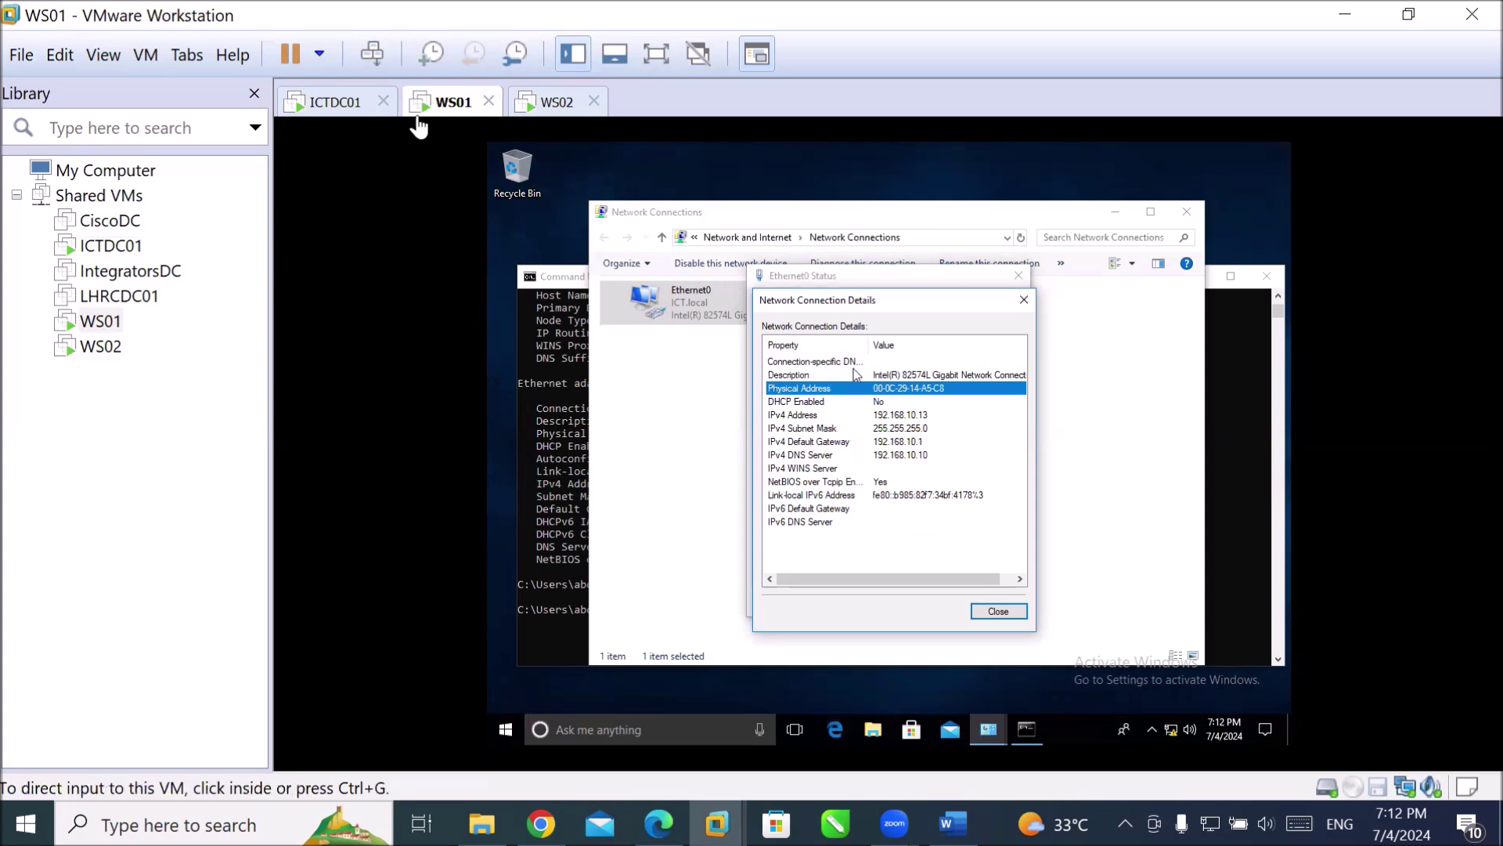
click(353, 105)
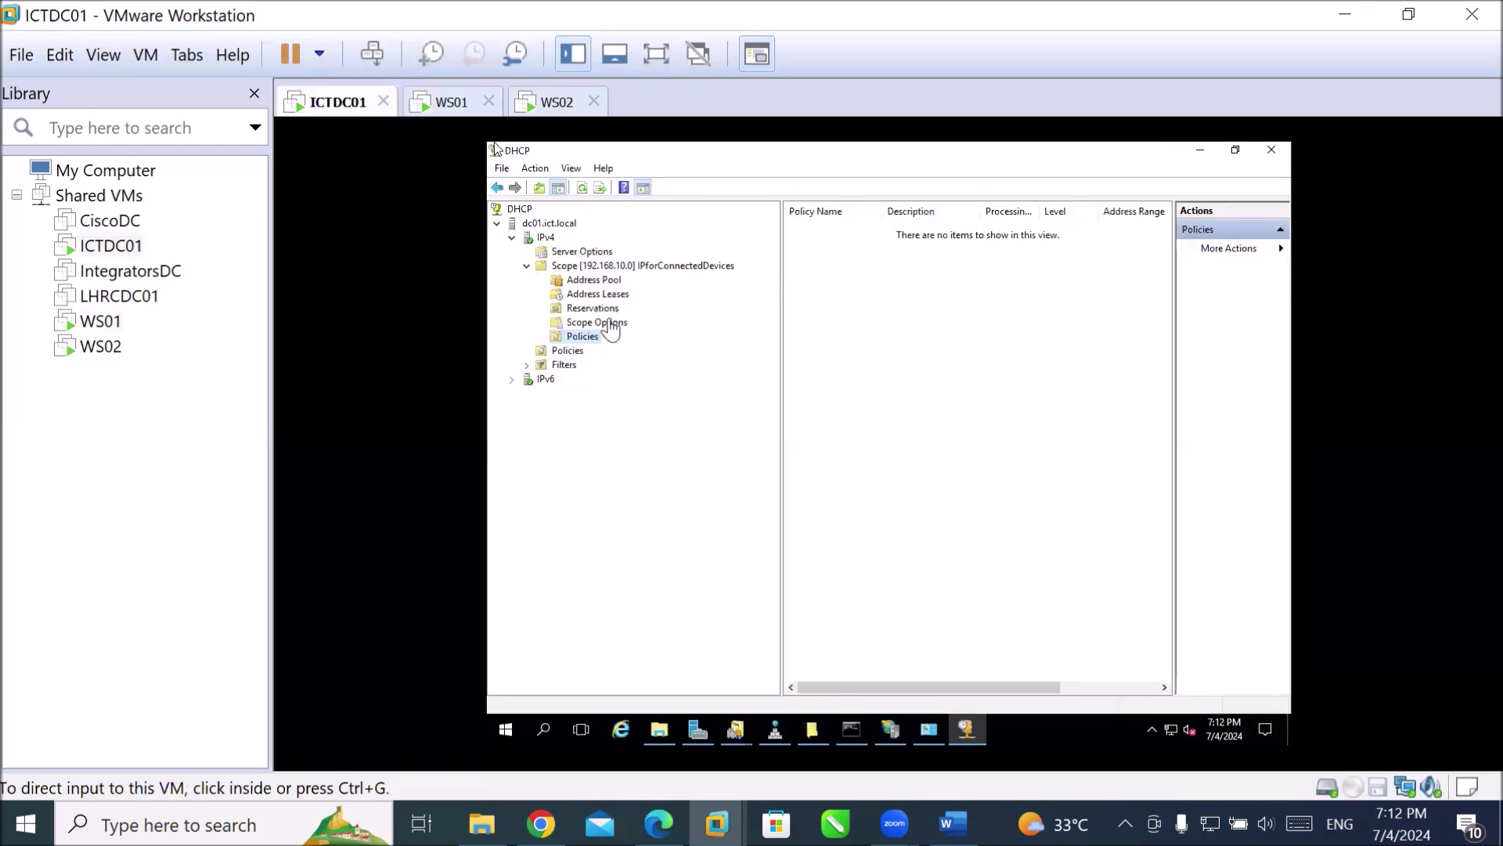
On ICTDC01, start a new reservation from the scope's Reservations node.
click(585, 335)
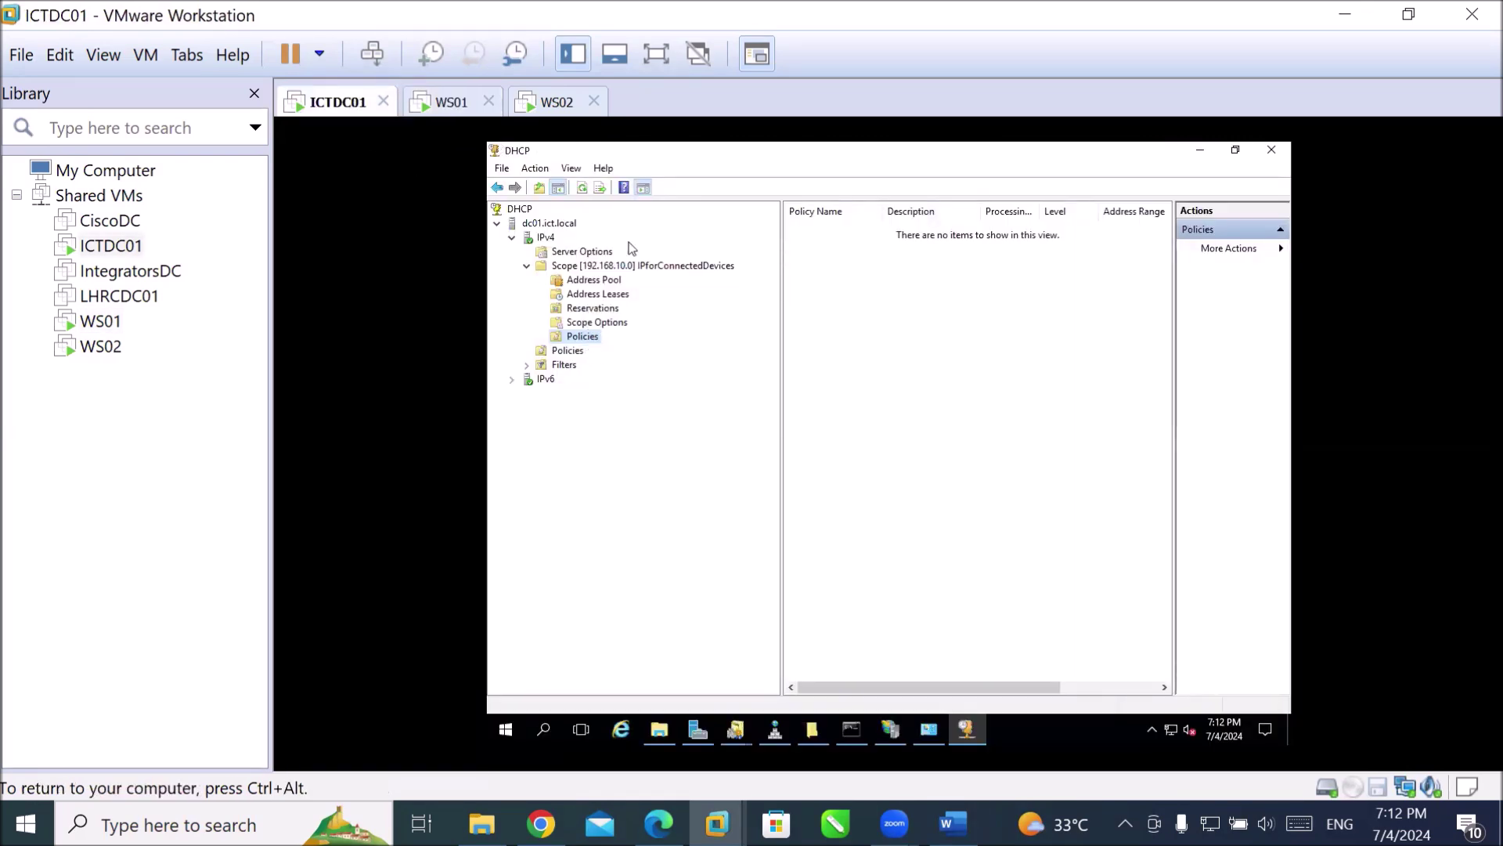
click(606, 307)
right_click(606, 308)
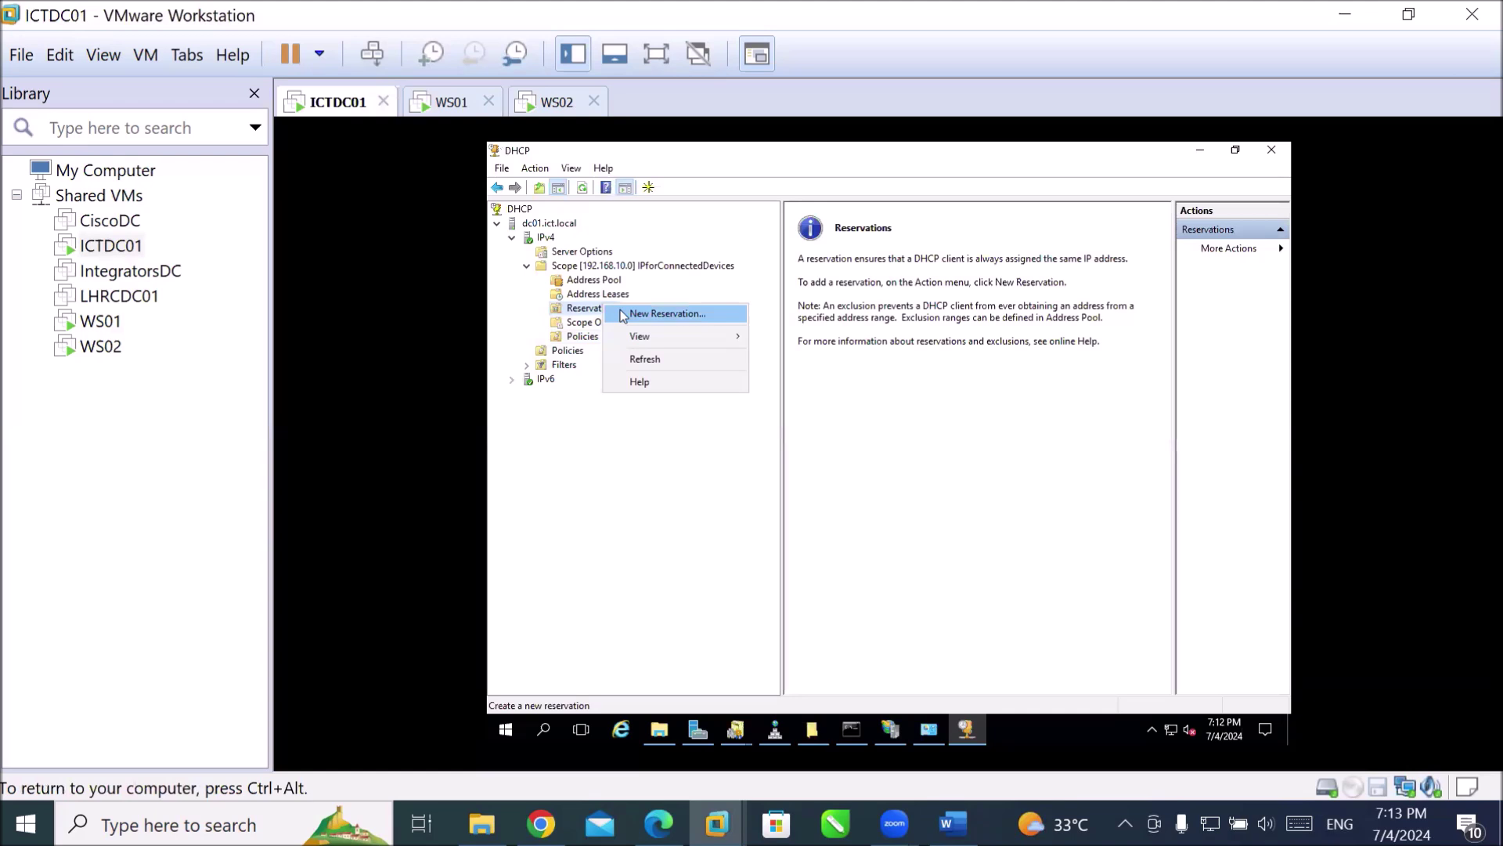
click(637, 315)
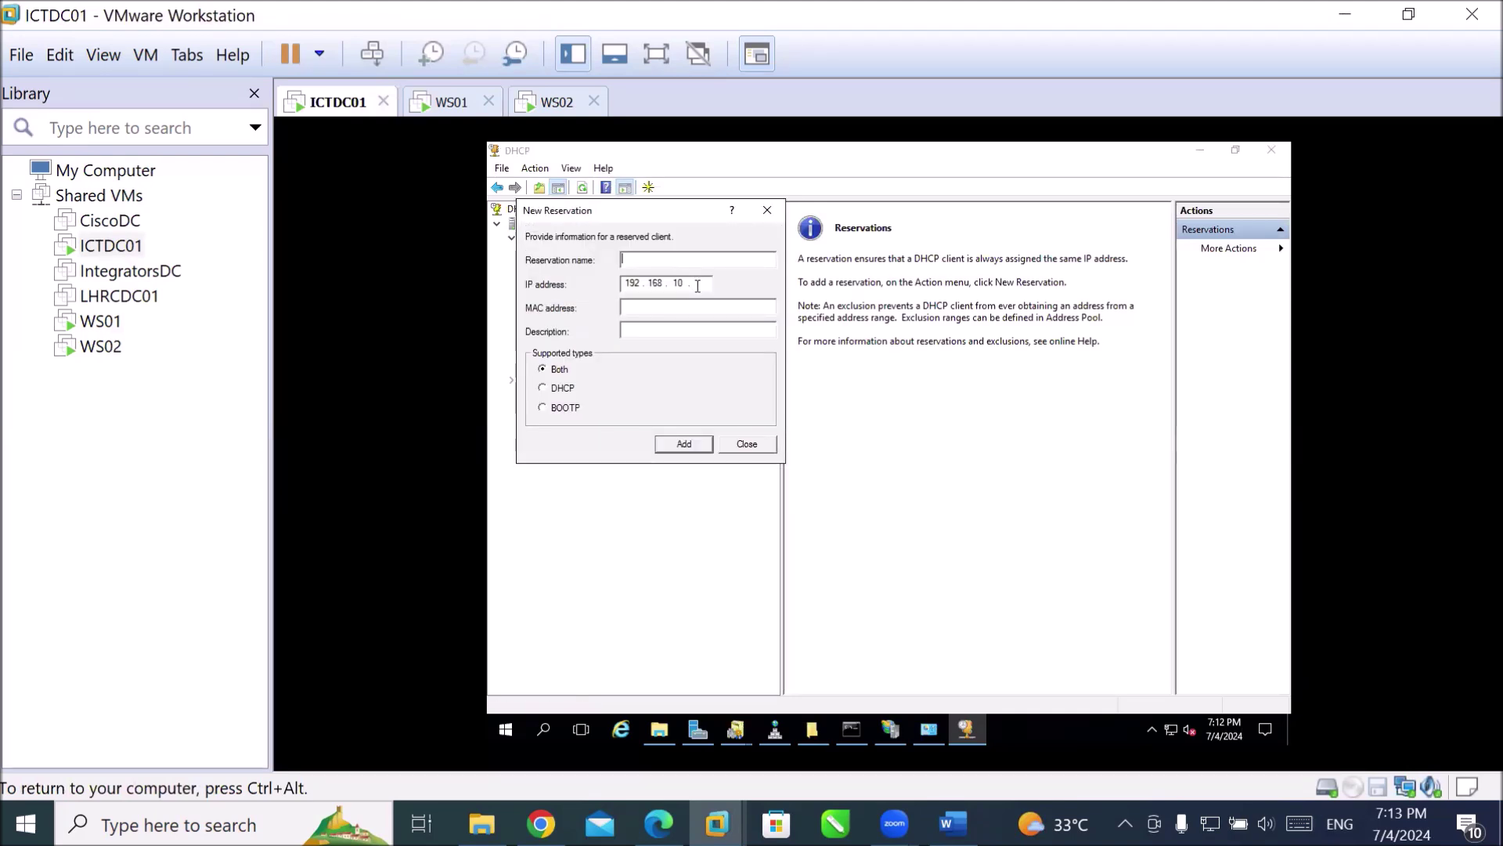
Name the reservation 'WS01 Reservation of IP' and begin the MAC address with 000c29.
text(WS)
text(01)
text( Res)
text(eve)
text(r)
key(BackSpace)
key(BackSpace)
key(BackSpace)
text(rvation of IP)
key(Tab)
key(Tab)
text(000c29)
Check WS01's physical address, then continue the MAC with 14A5 and change c to uppercase C.
click(458, 112)
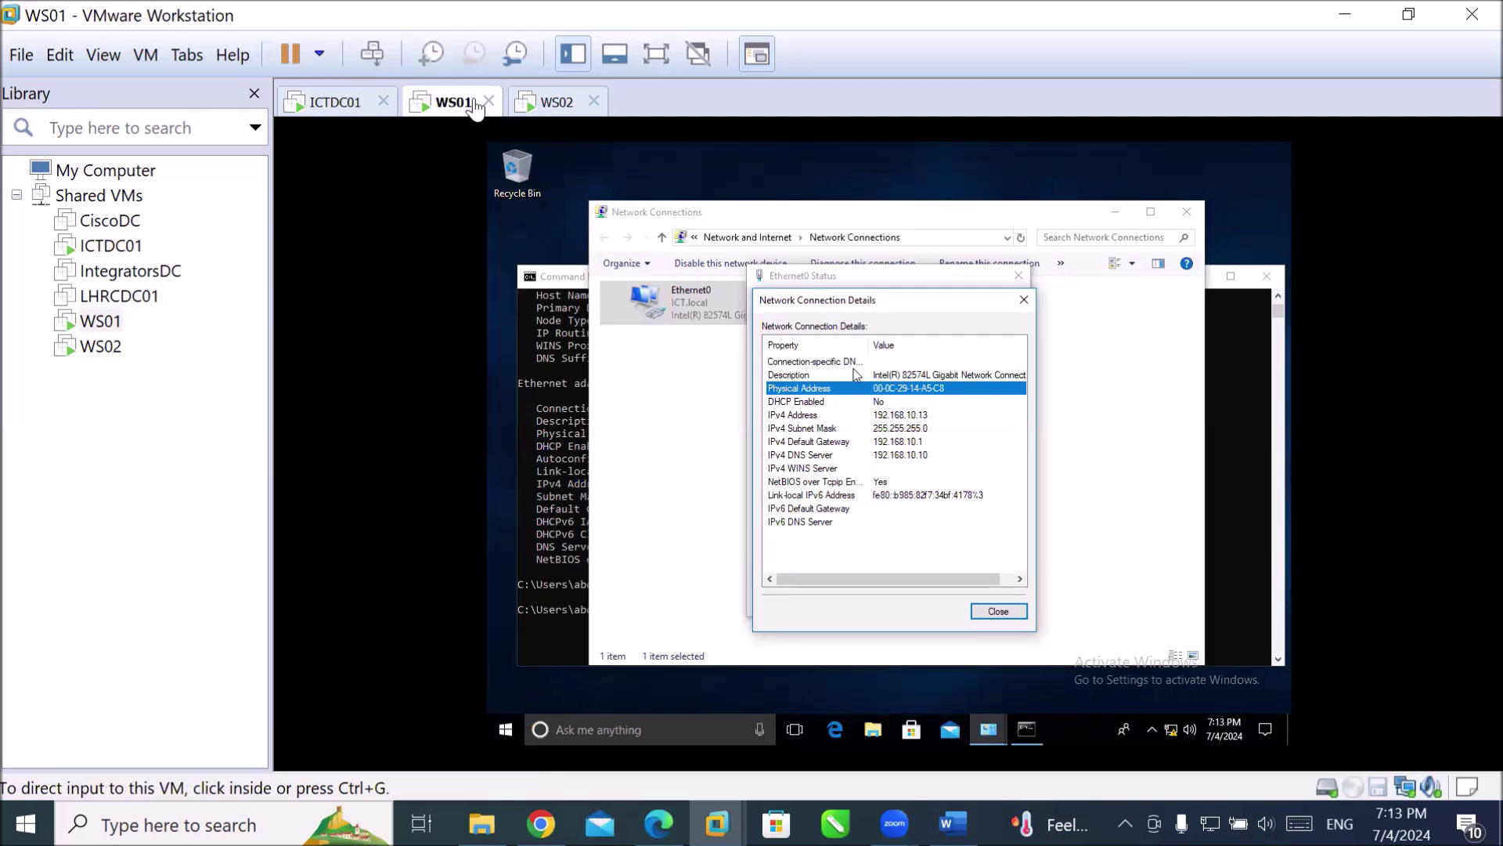
click(334, 110)
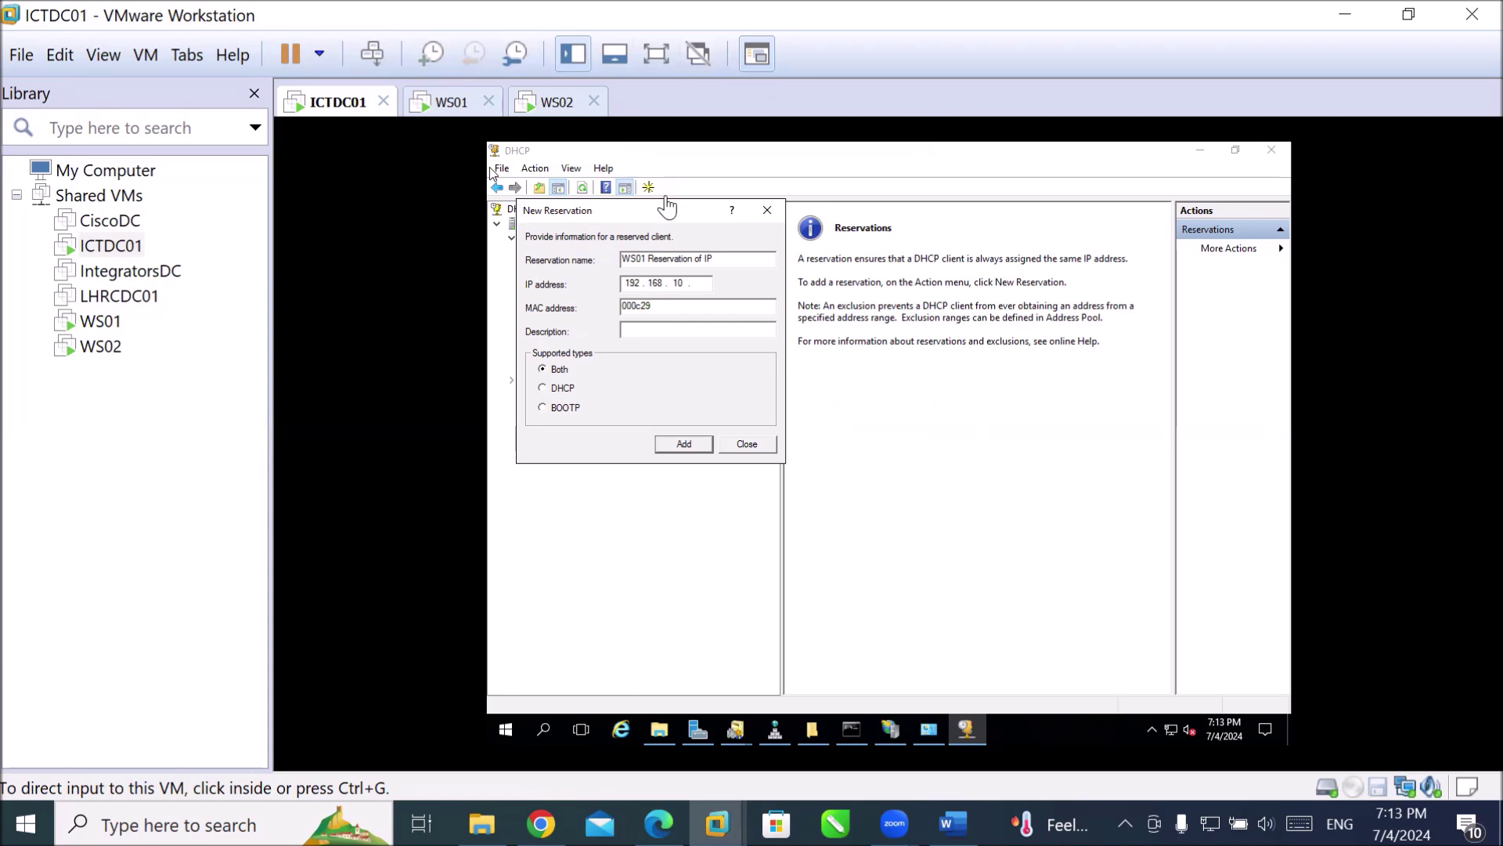
click(443, 105)
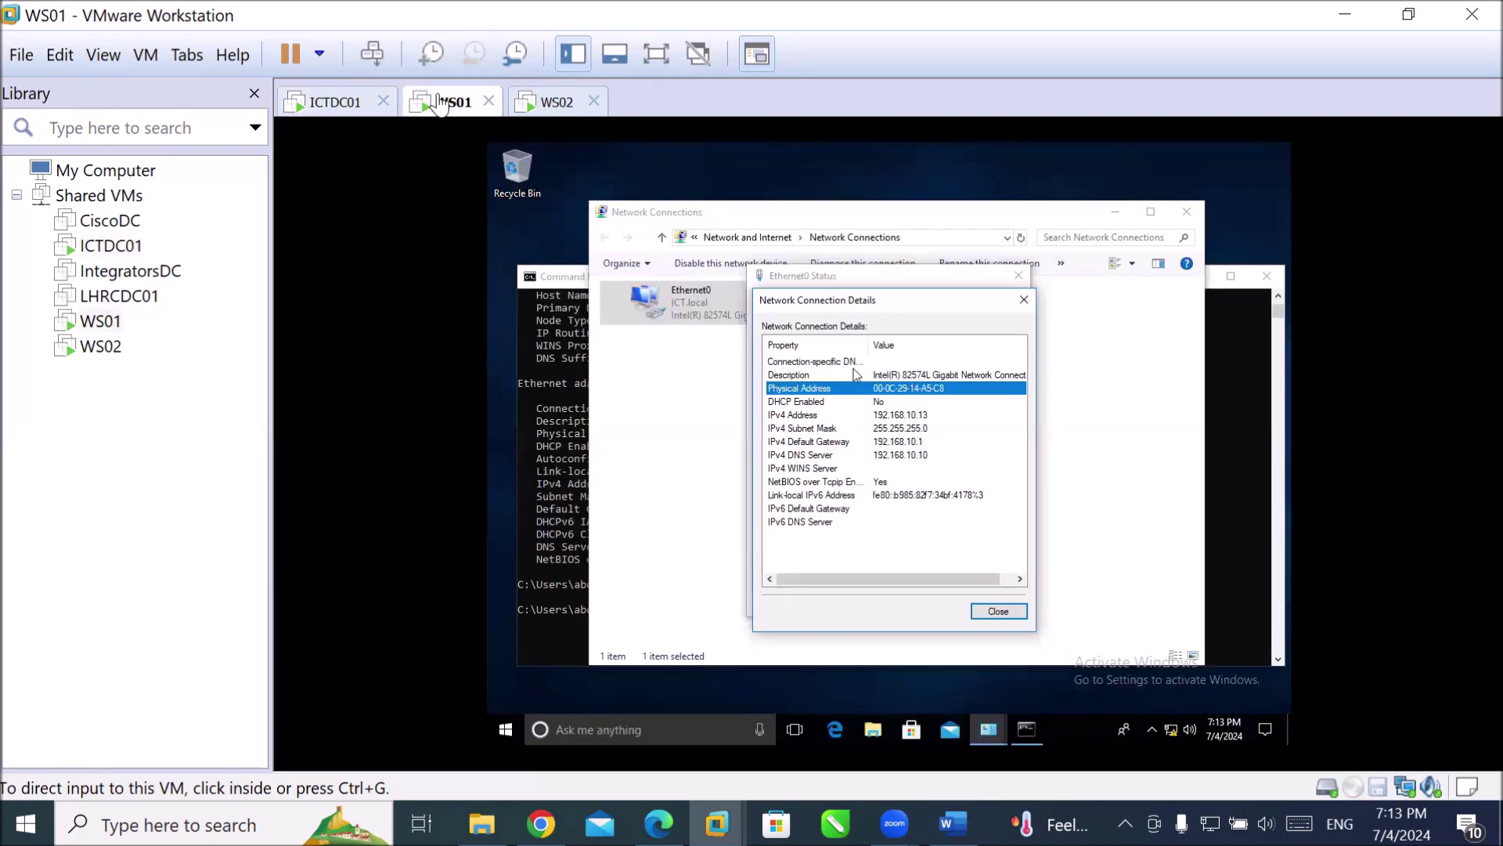
click(330, 101)
click(750, 347)
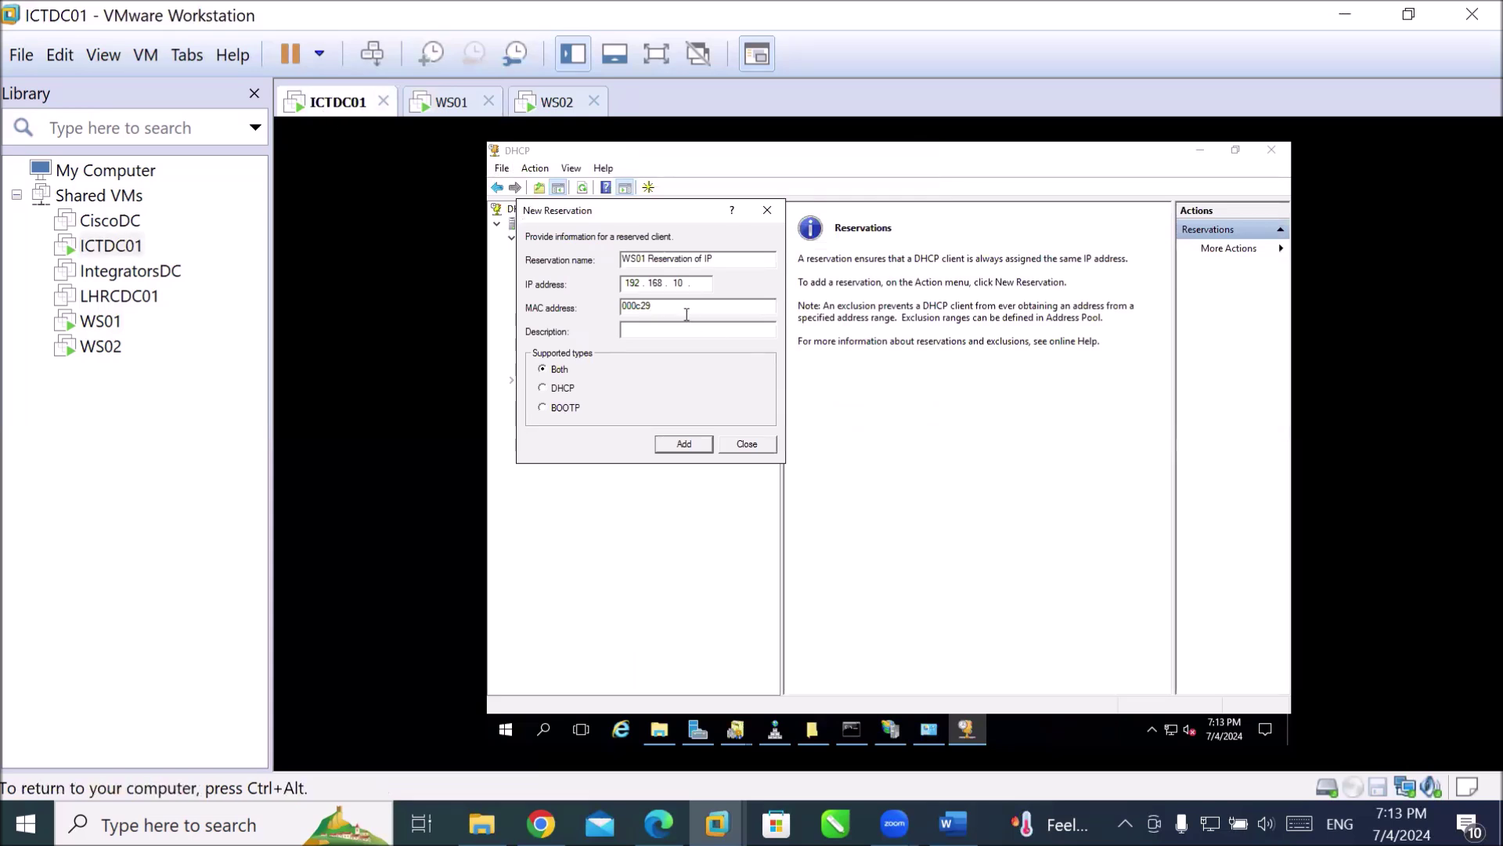
text(14A5)
click(642, 306)
key(BackSpace)
text(C)
Recheck WS01's address, finish the MAC, and add the reservation for 192.168.10.211.
click(452, 102)
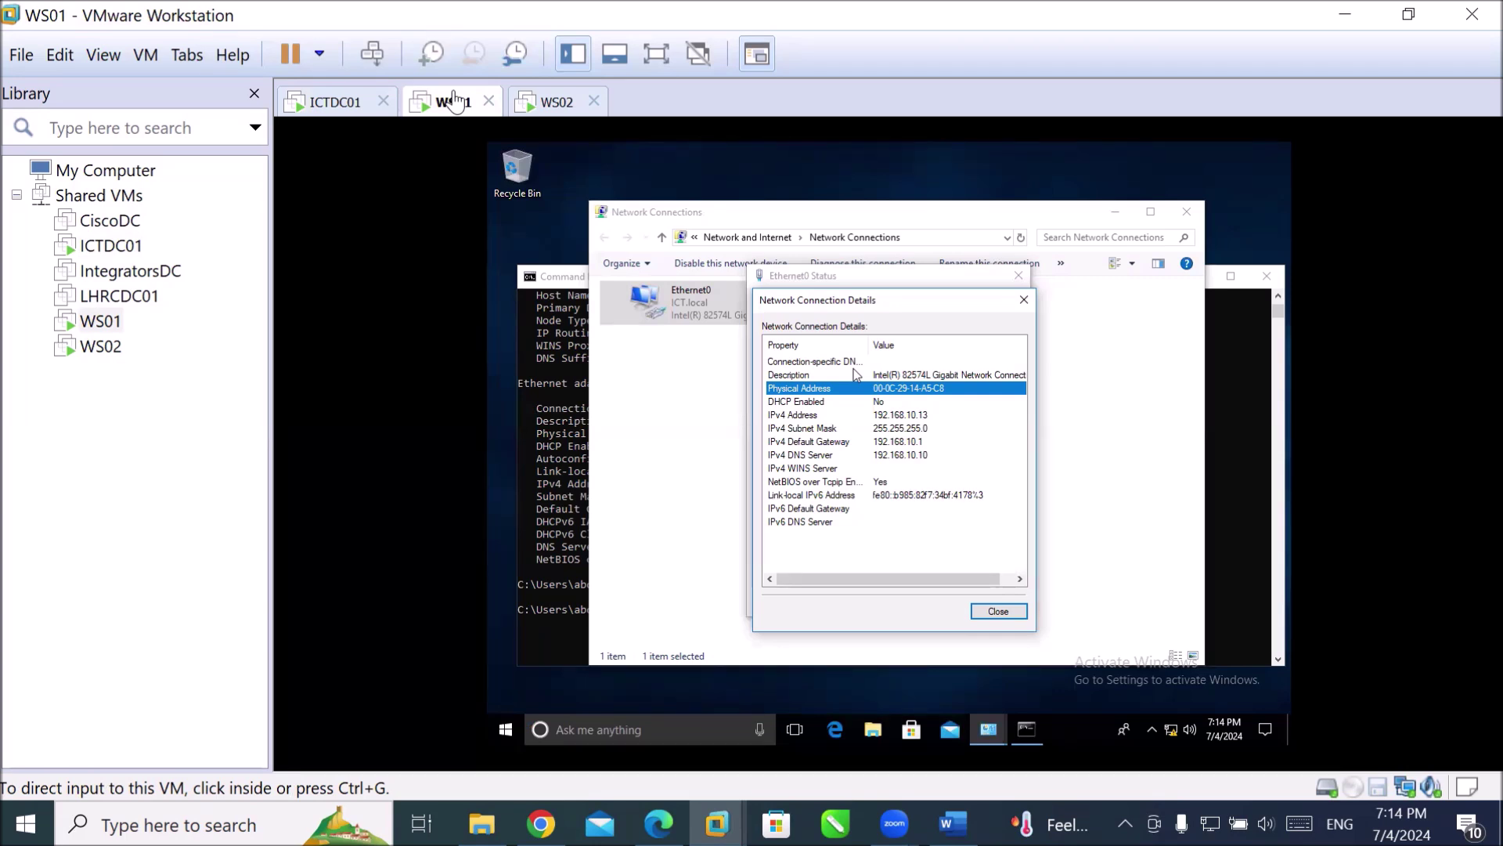
click(544, 105)
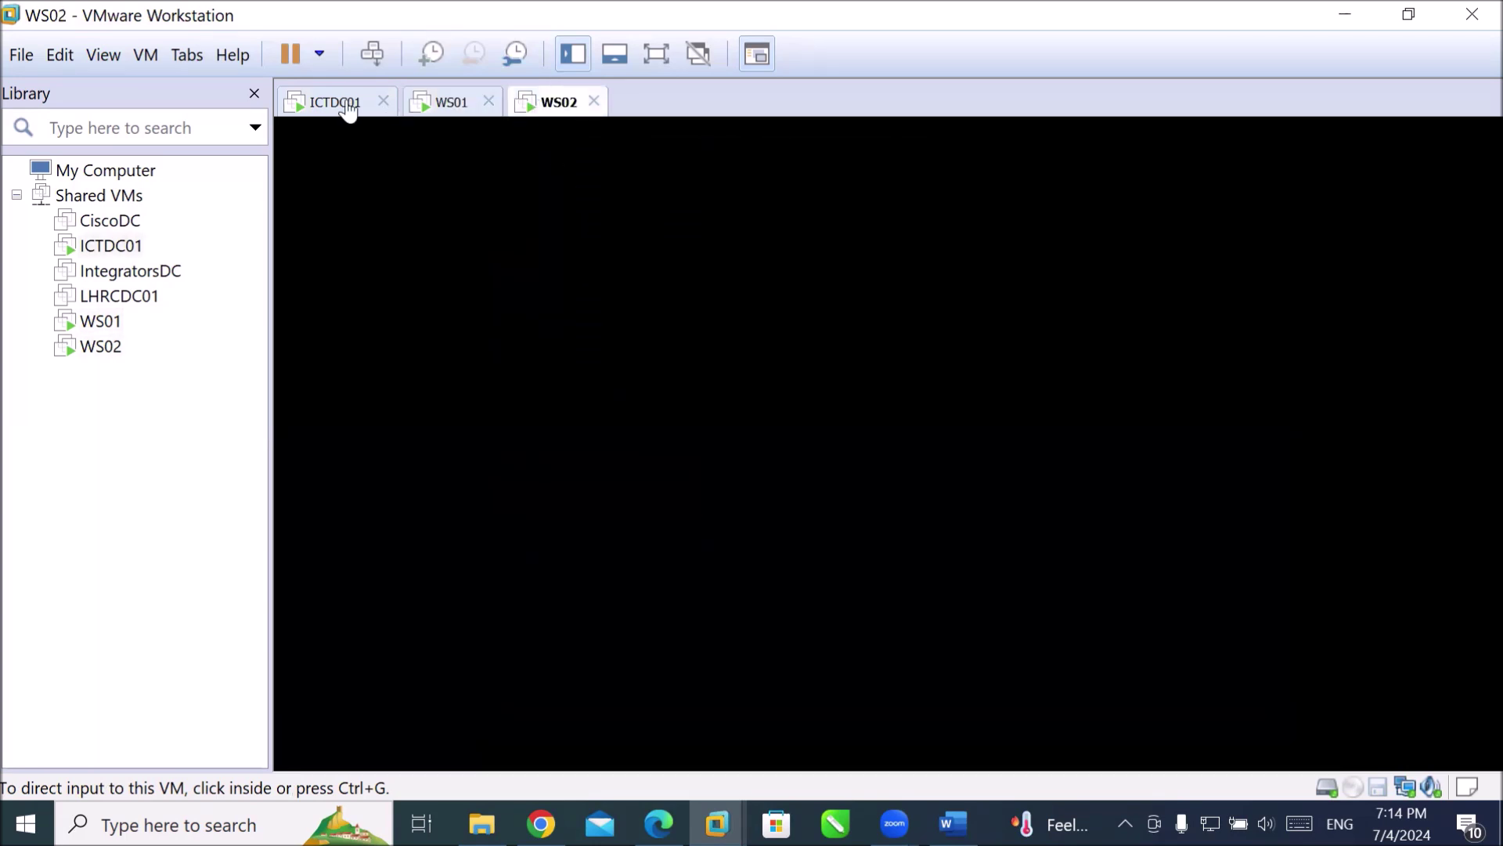
click(349, 109)
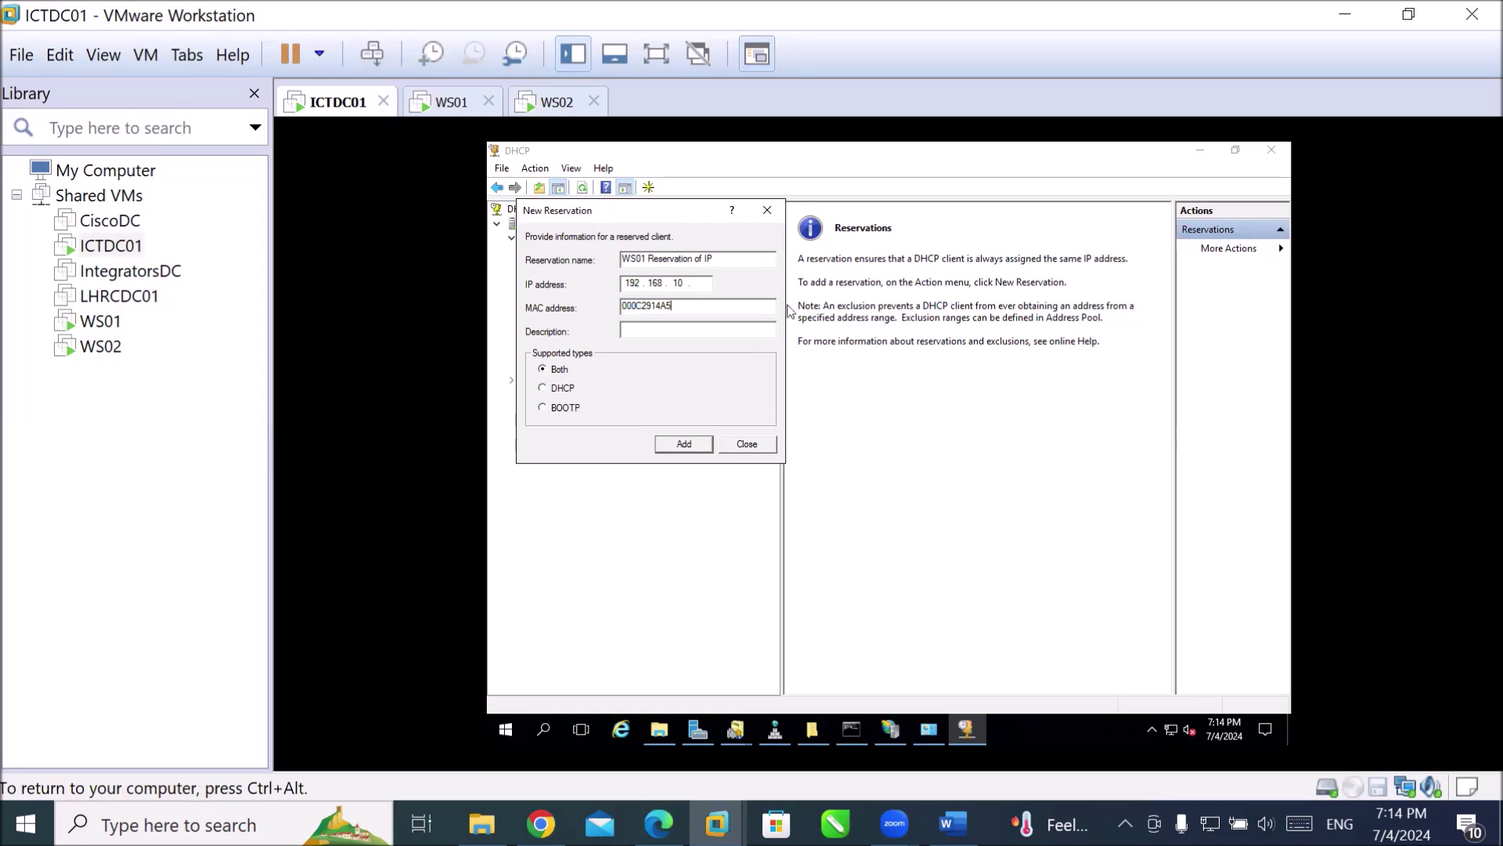
text(C)
text(211)
click(695, 446)
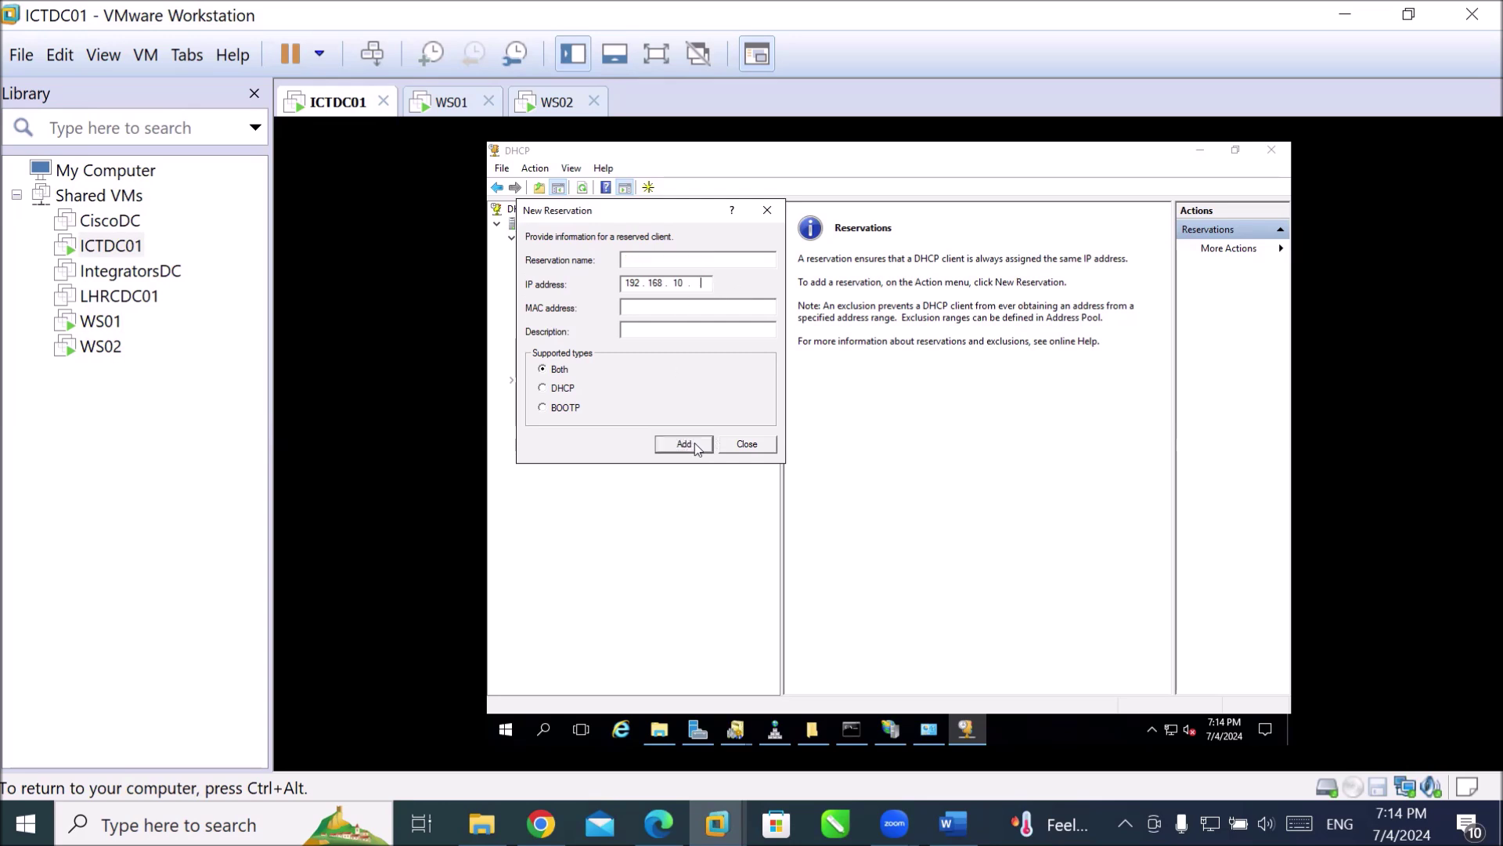
Close the New Reservation form and find the 192.168.10.211 reservation in Address Leases.
click(743, 444)
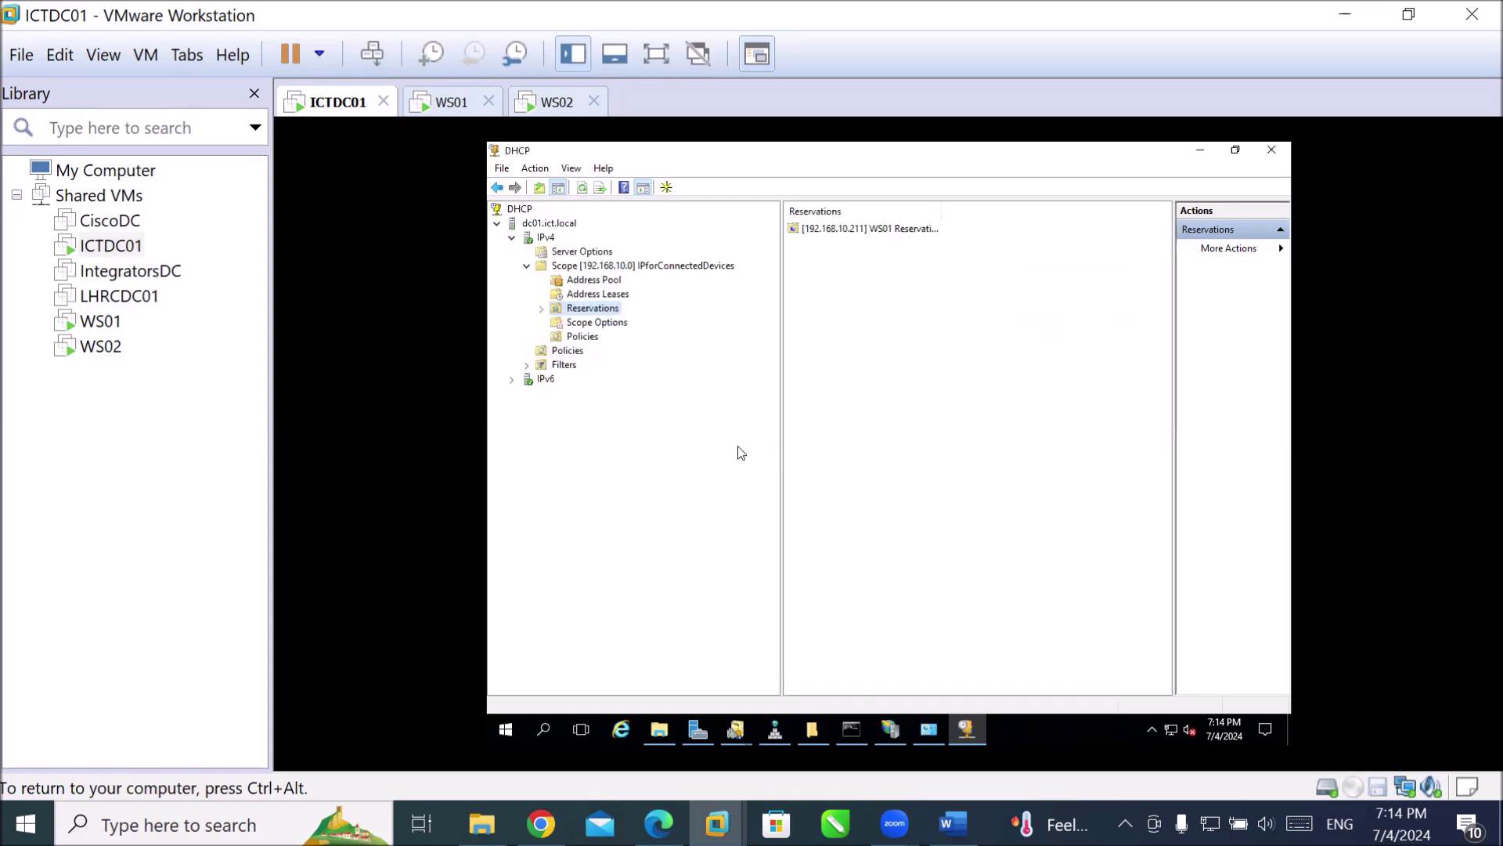
drag(943, 210, 1009, 236)
click(577, 295)
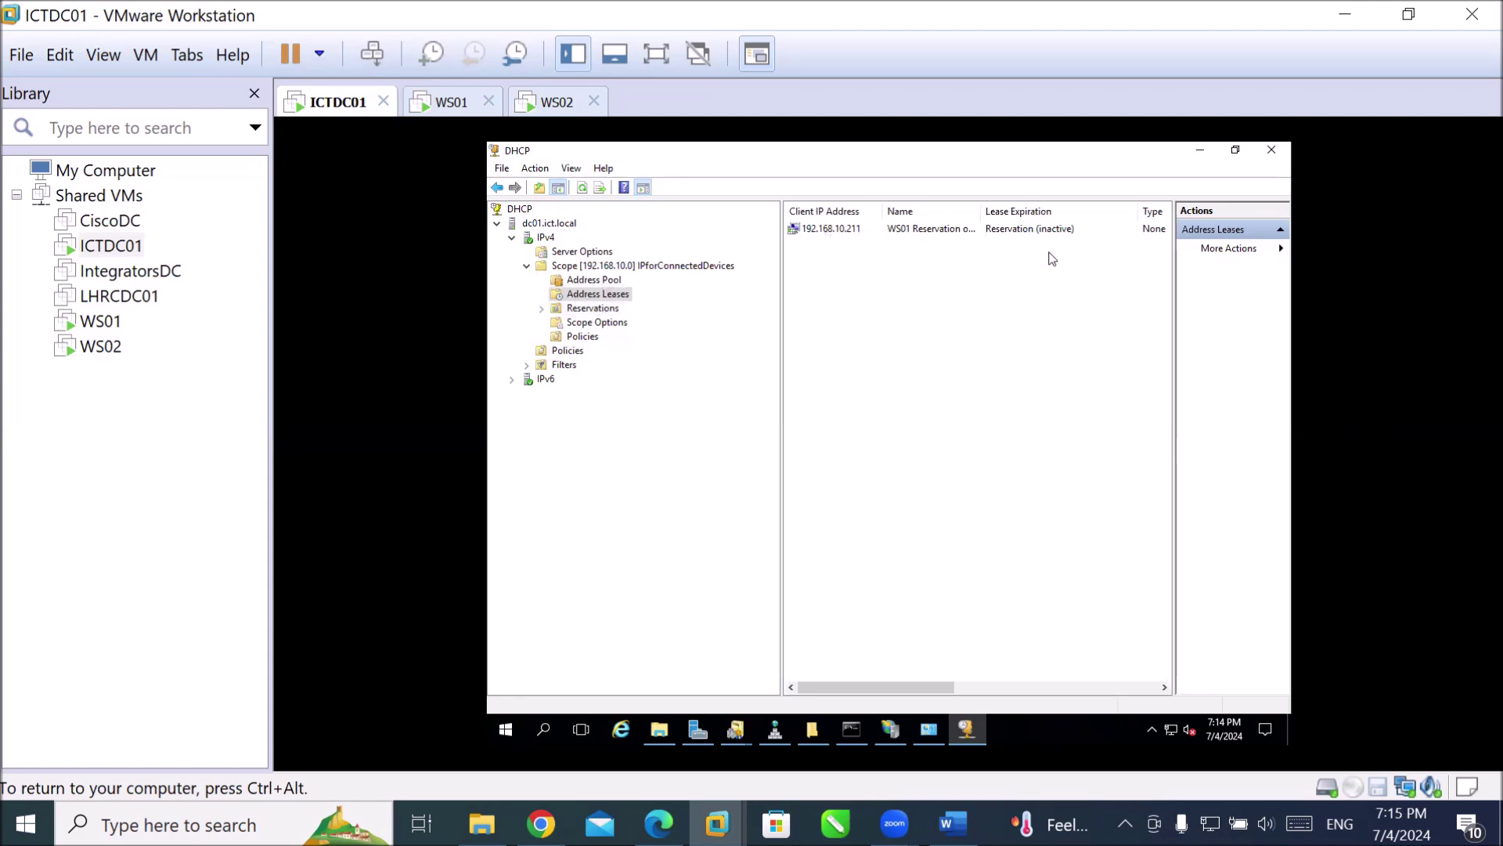
mouse_move(980, 207)
mouse_down()
mouse_move(1011, 207)
mouse_move(983, 212)
mouse_up()
click(1025, 235)
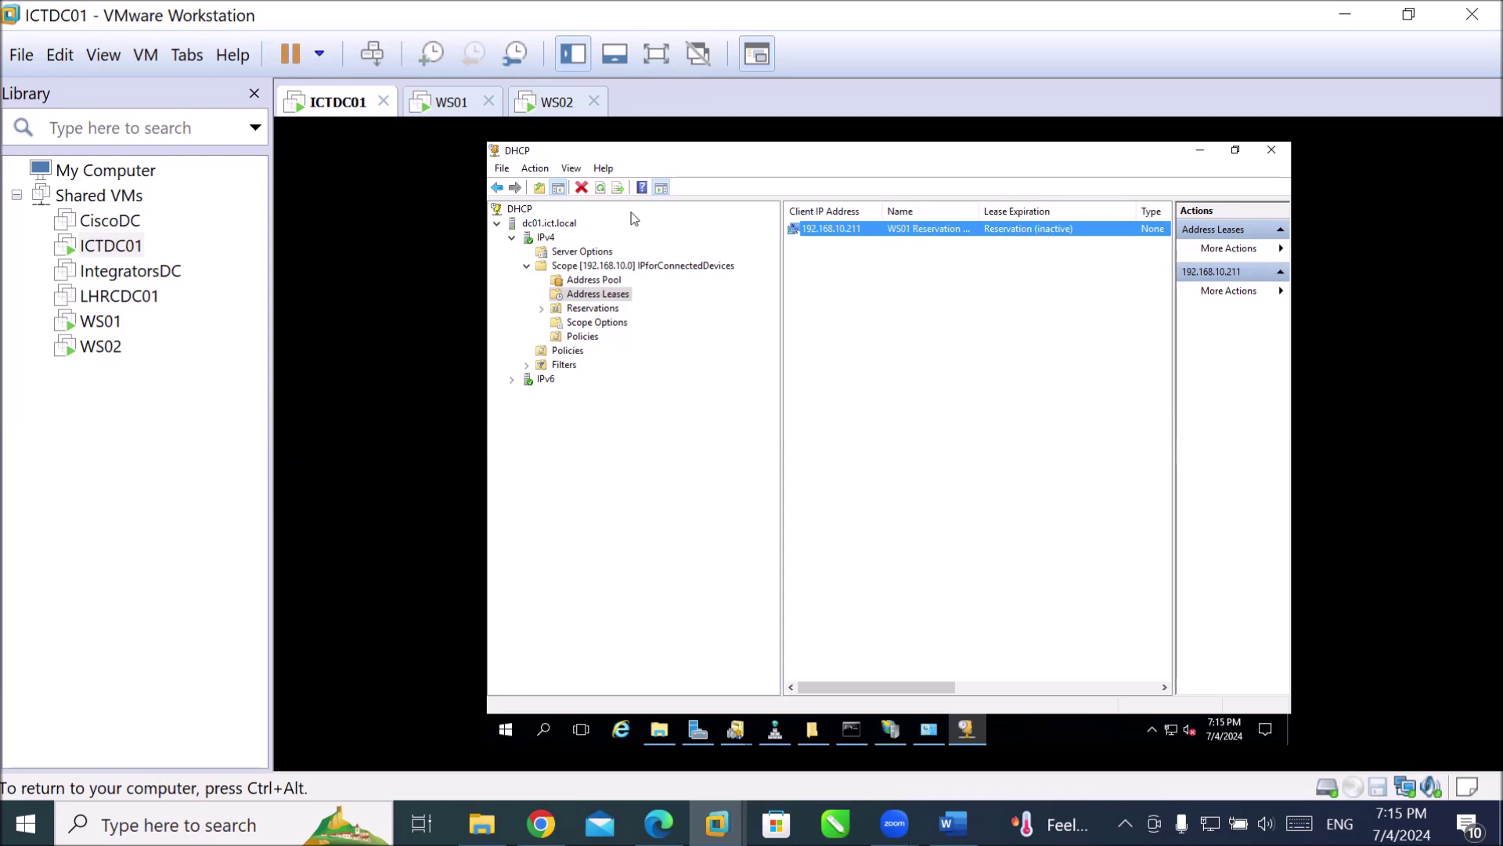
Glance at the Address Pool, return to Address Leases, then switch to the WS01 machine.
click(600, 188)
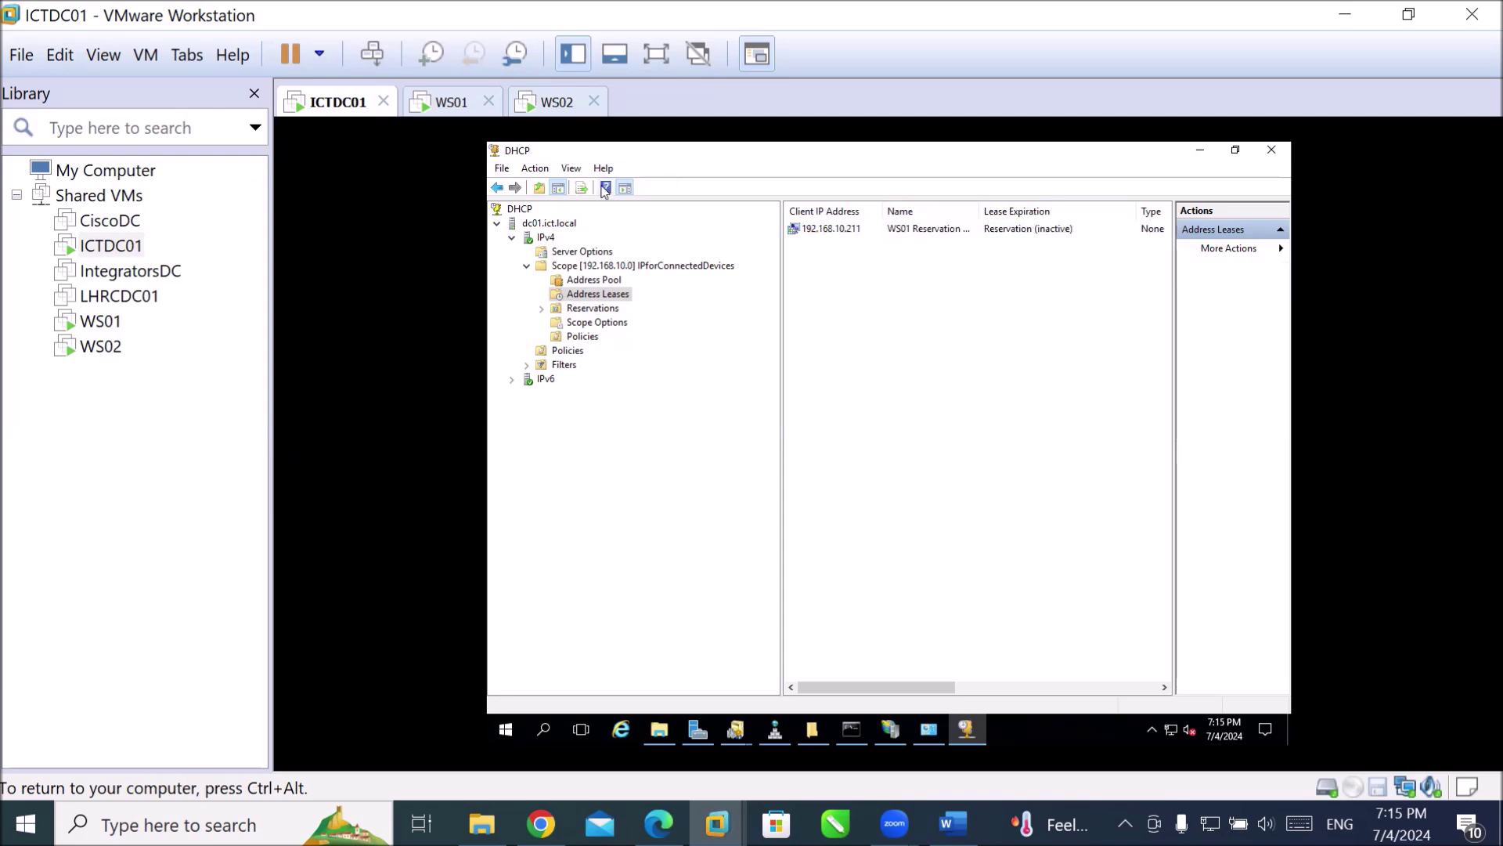
click(589, 281)
click(589, 296)
click(442, 105)
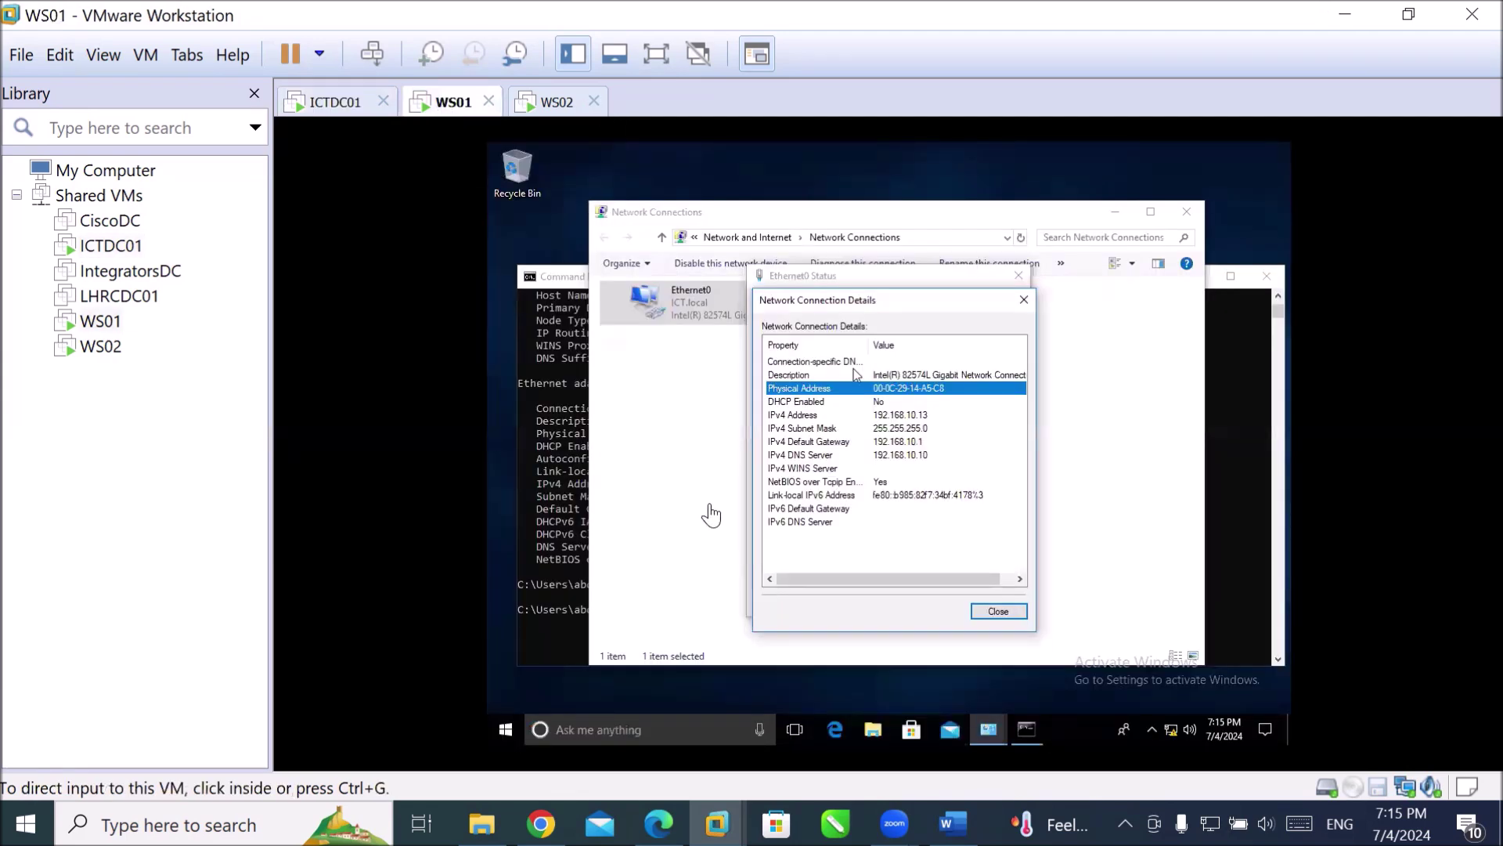
On WS01, run ncpa.cpl and open the Ethernet0 status window, closing its details view.
click(576, 469)
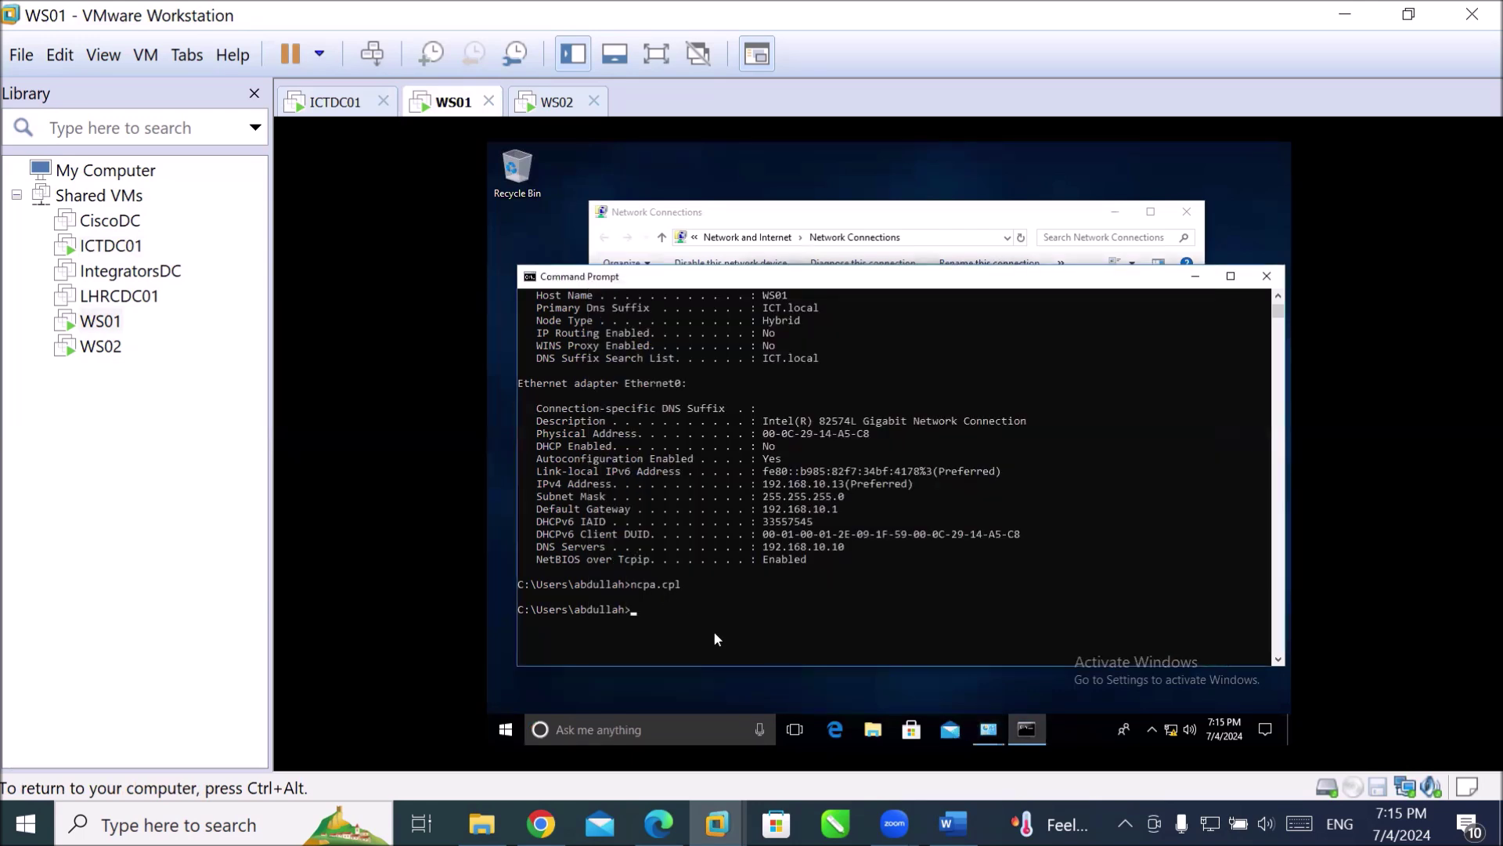
text(ncpa.cpl)
key(Return)
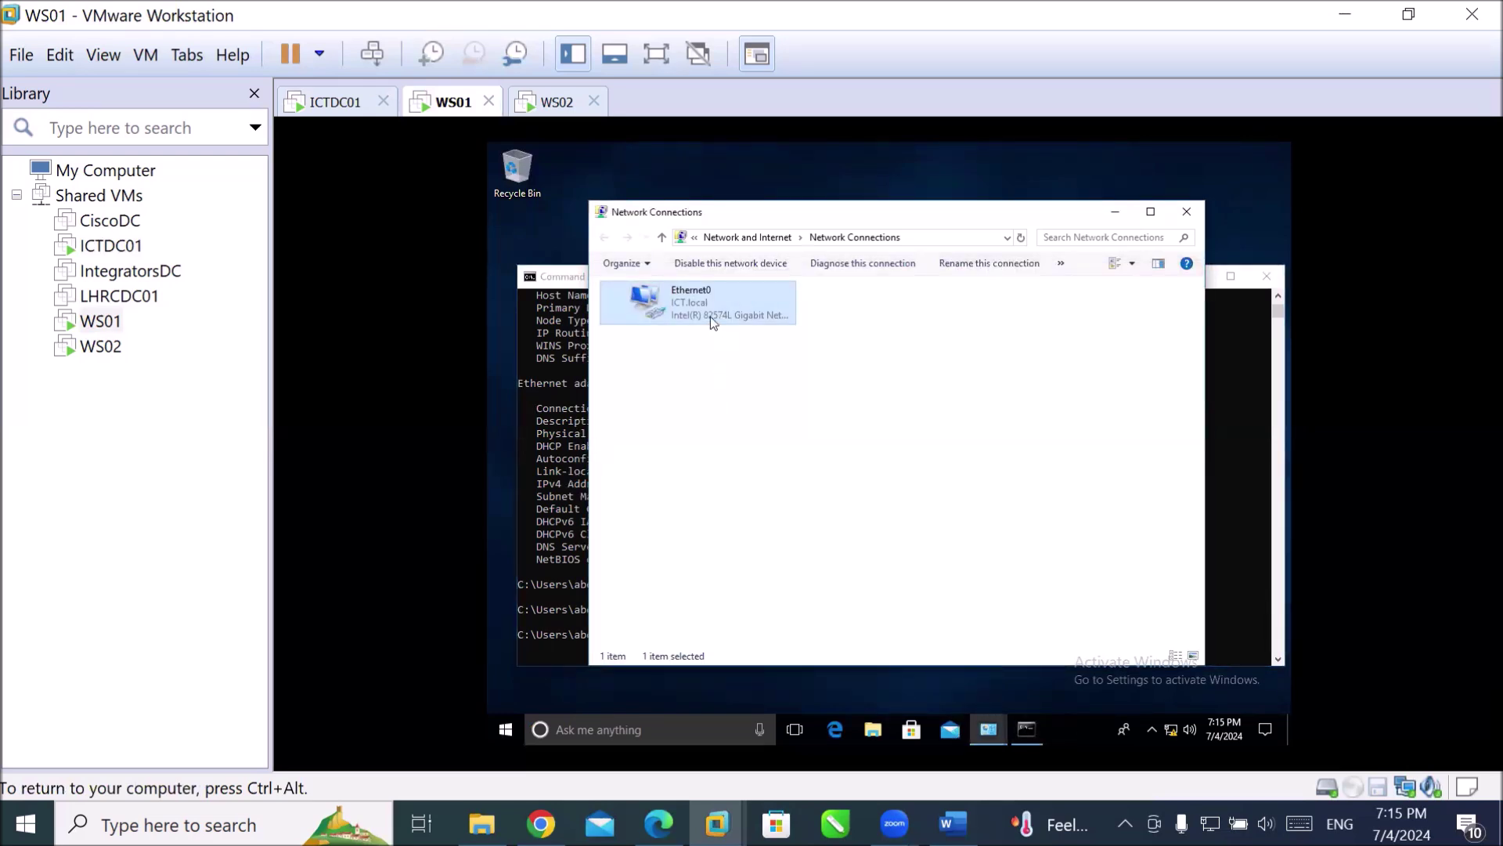
double_click(709, 312)
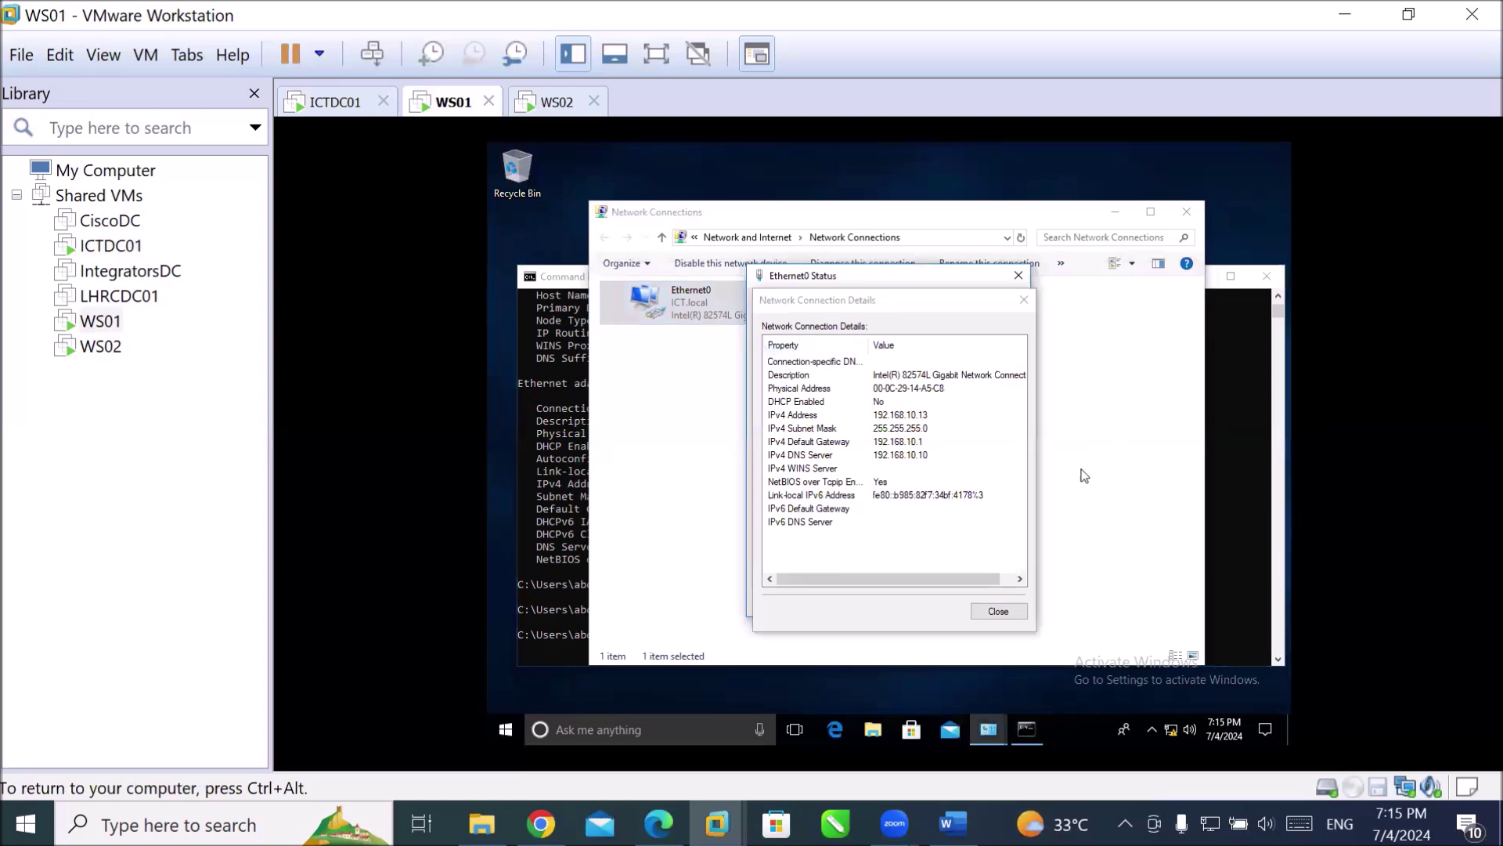
click(1000, 612)
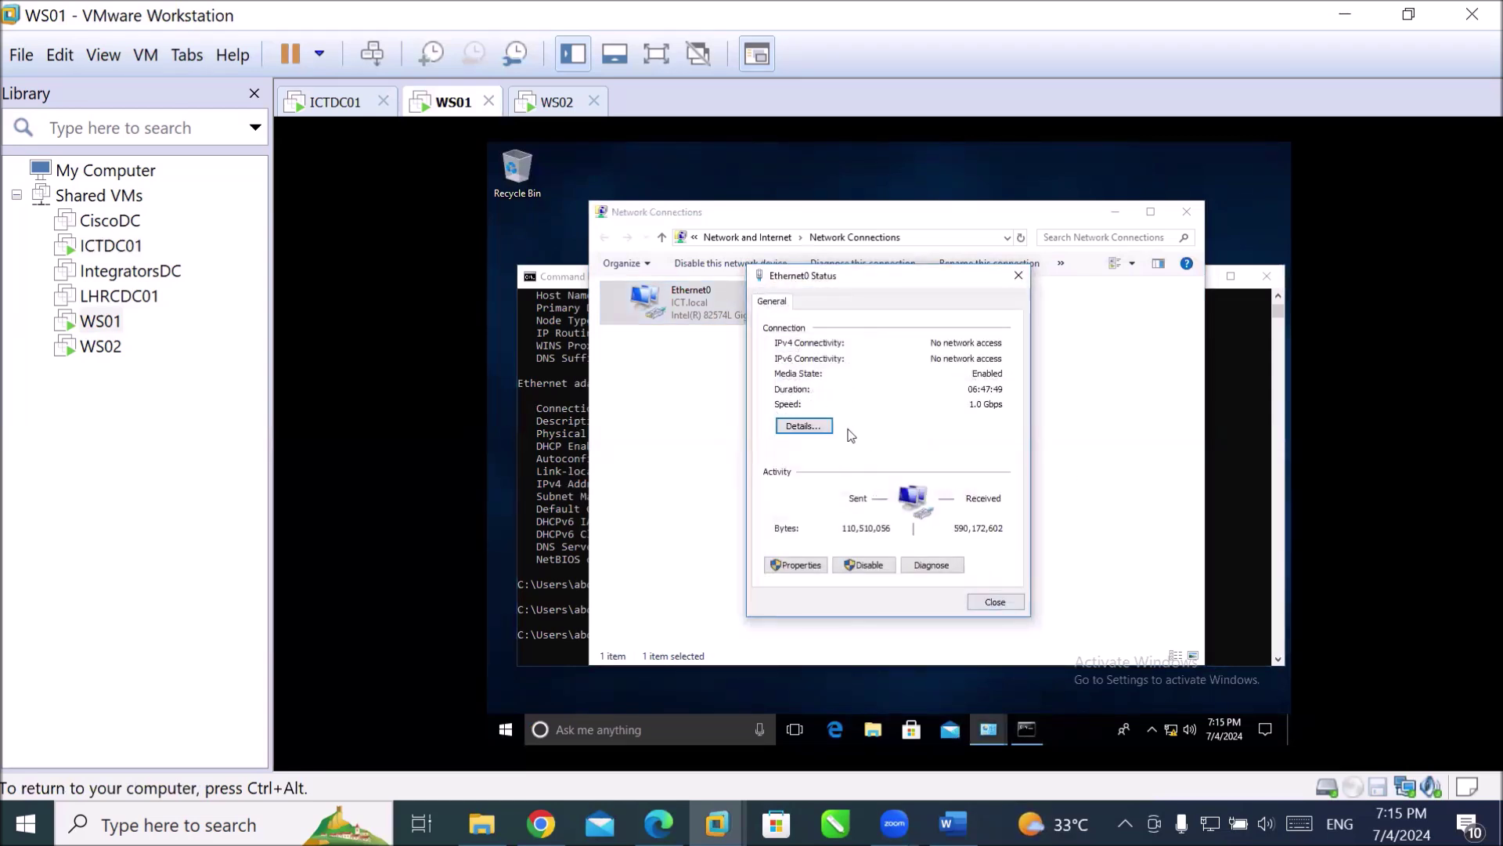
Open the Ethernet0 adapter properties, authenticating as administrator with its password.
click(807, 564)
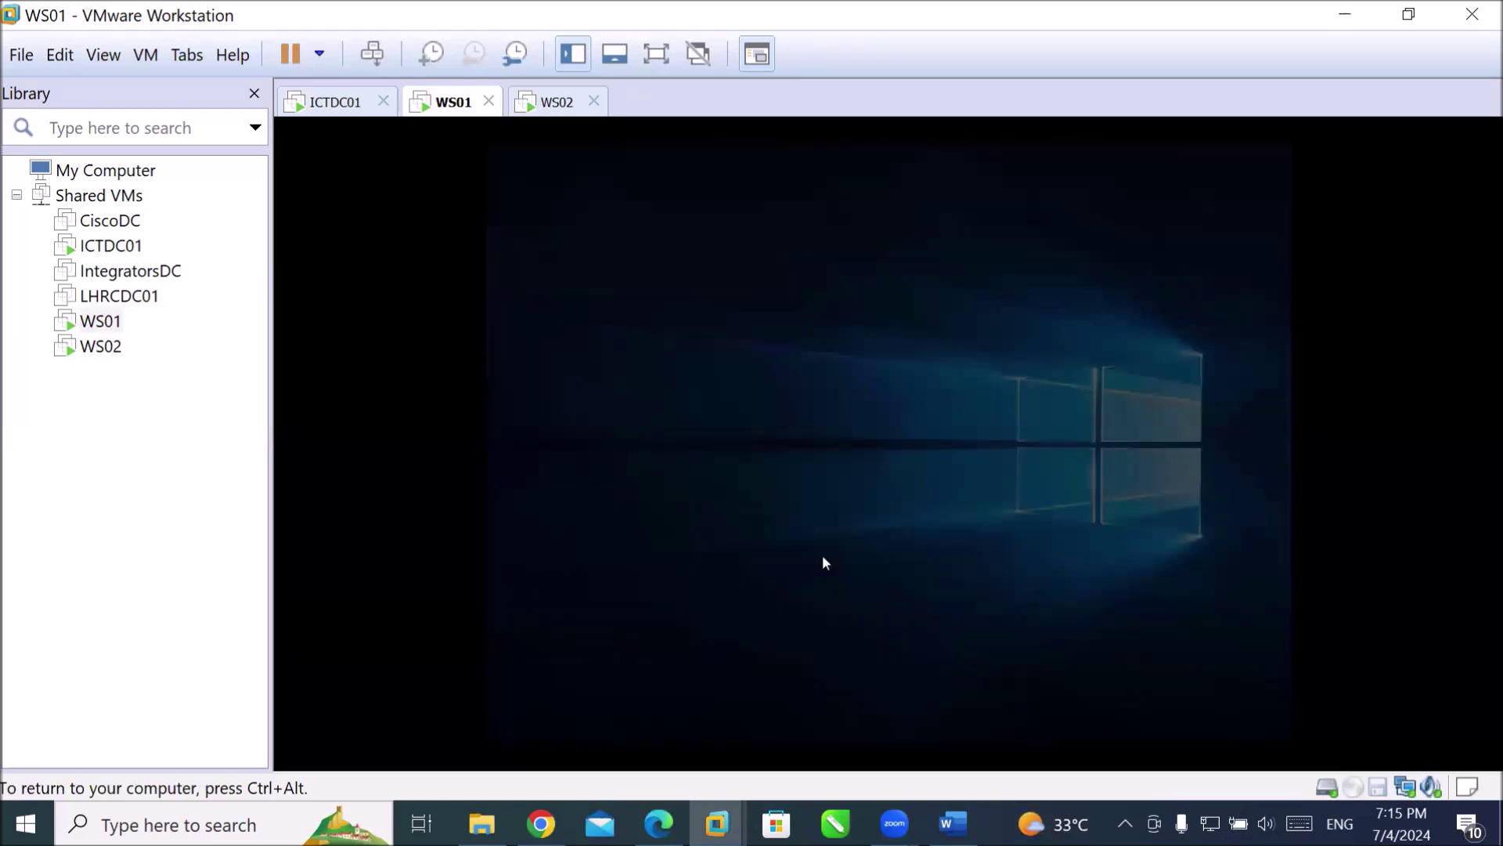
text(adm)
key(BackSpace)
key(BackSpace)
key(BackSpace)
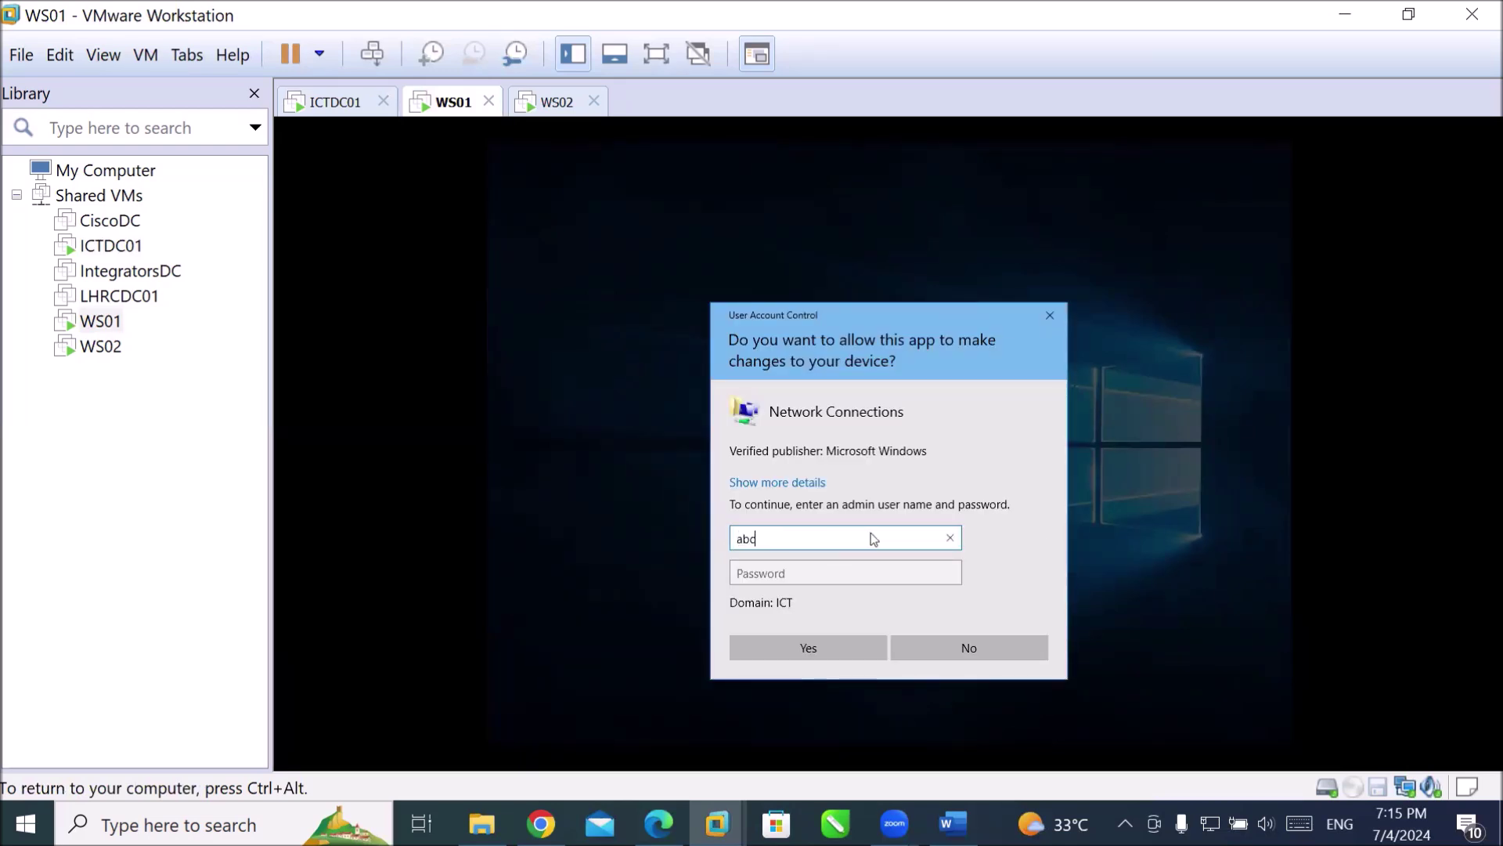
text(administrator)
key(Tab)
text(••••••••)
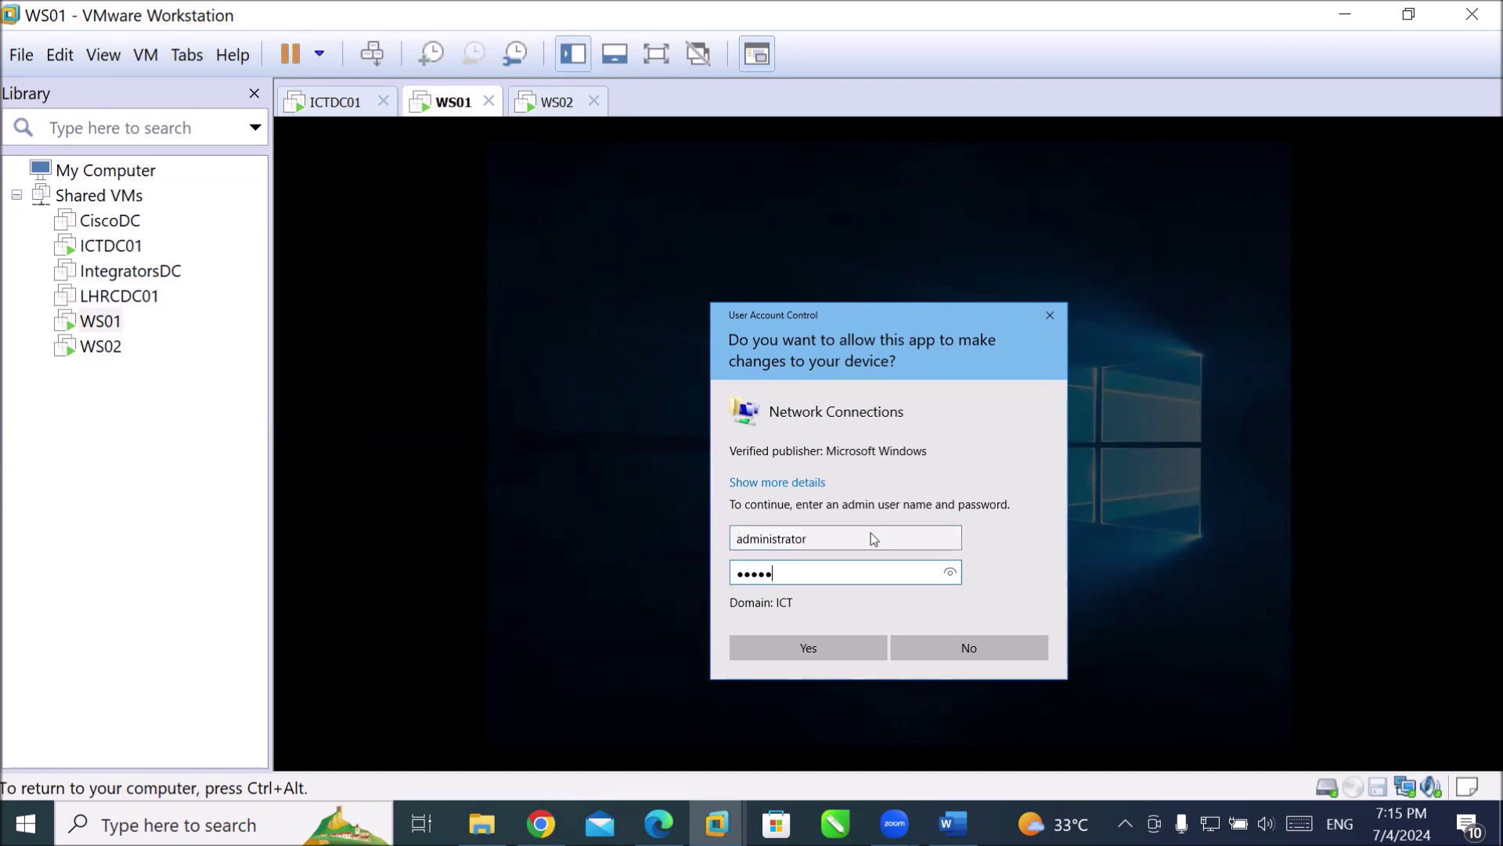
key(Return)
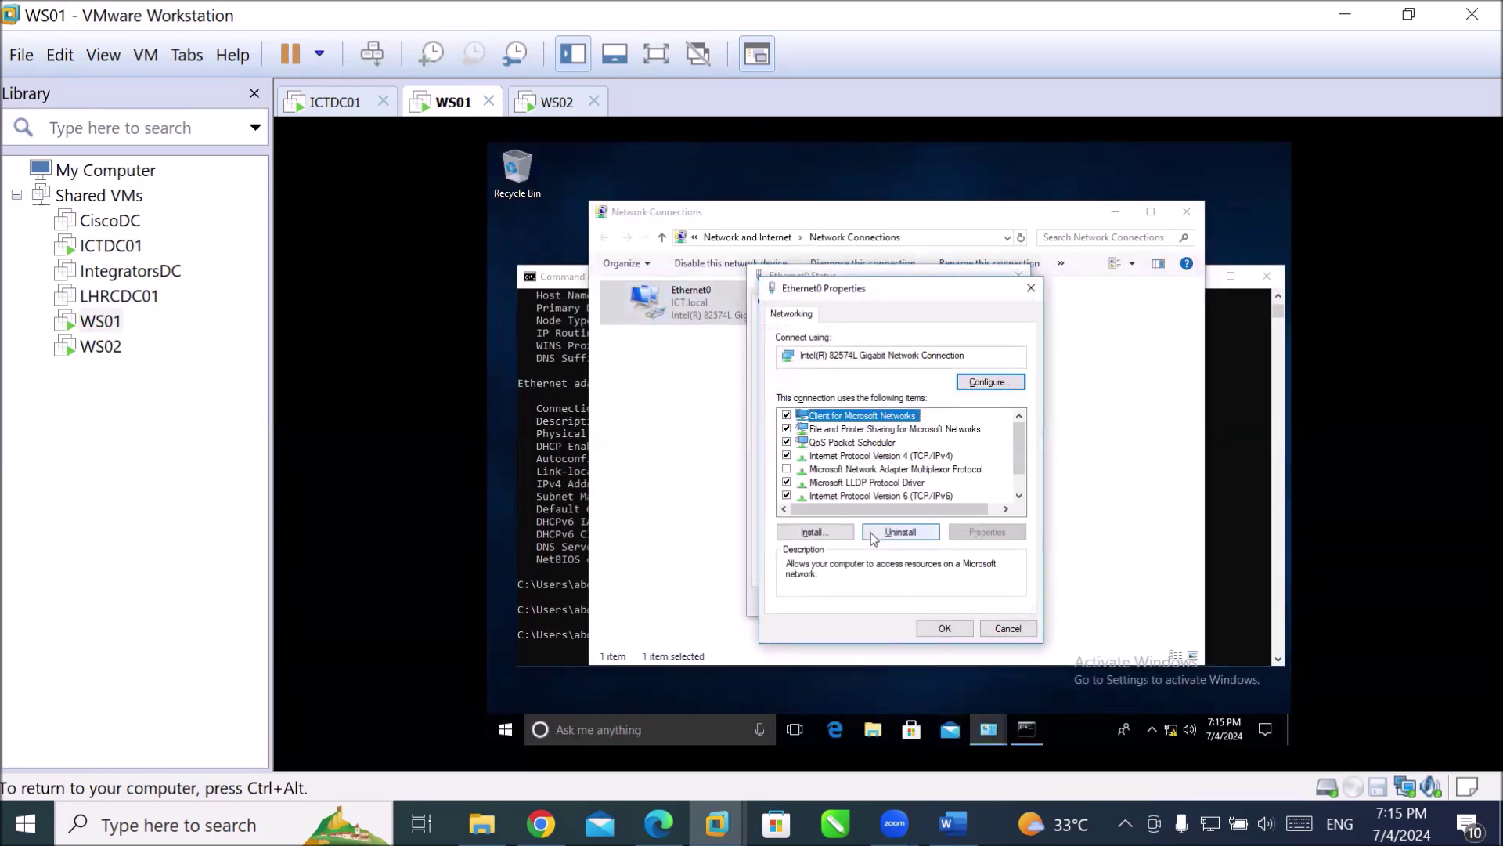
Set IPv4 to obtain the IP address and DNS server automatically, then close the adapter windows.
double_click(871, 455)
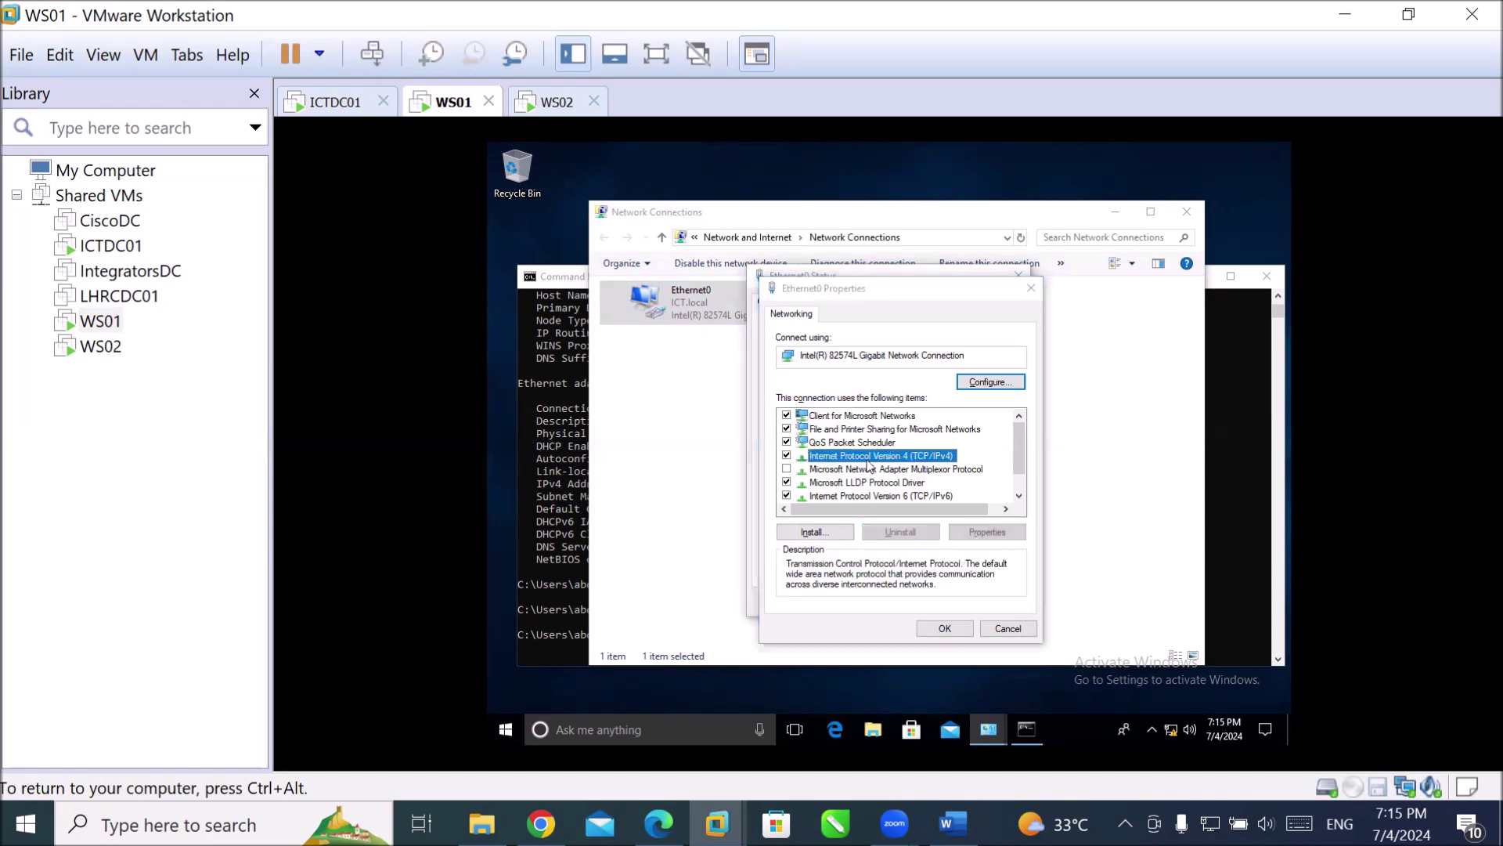
click(875, 446)
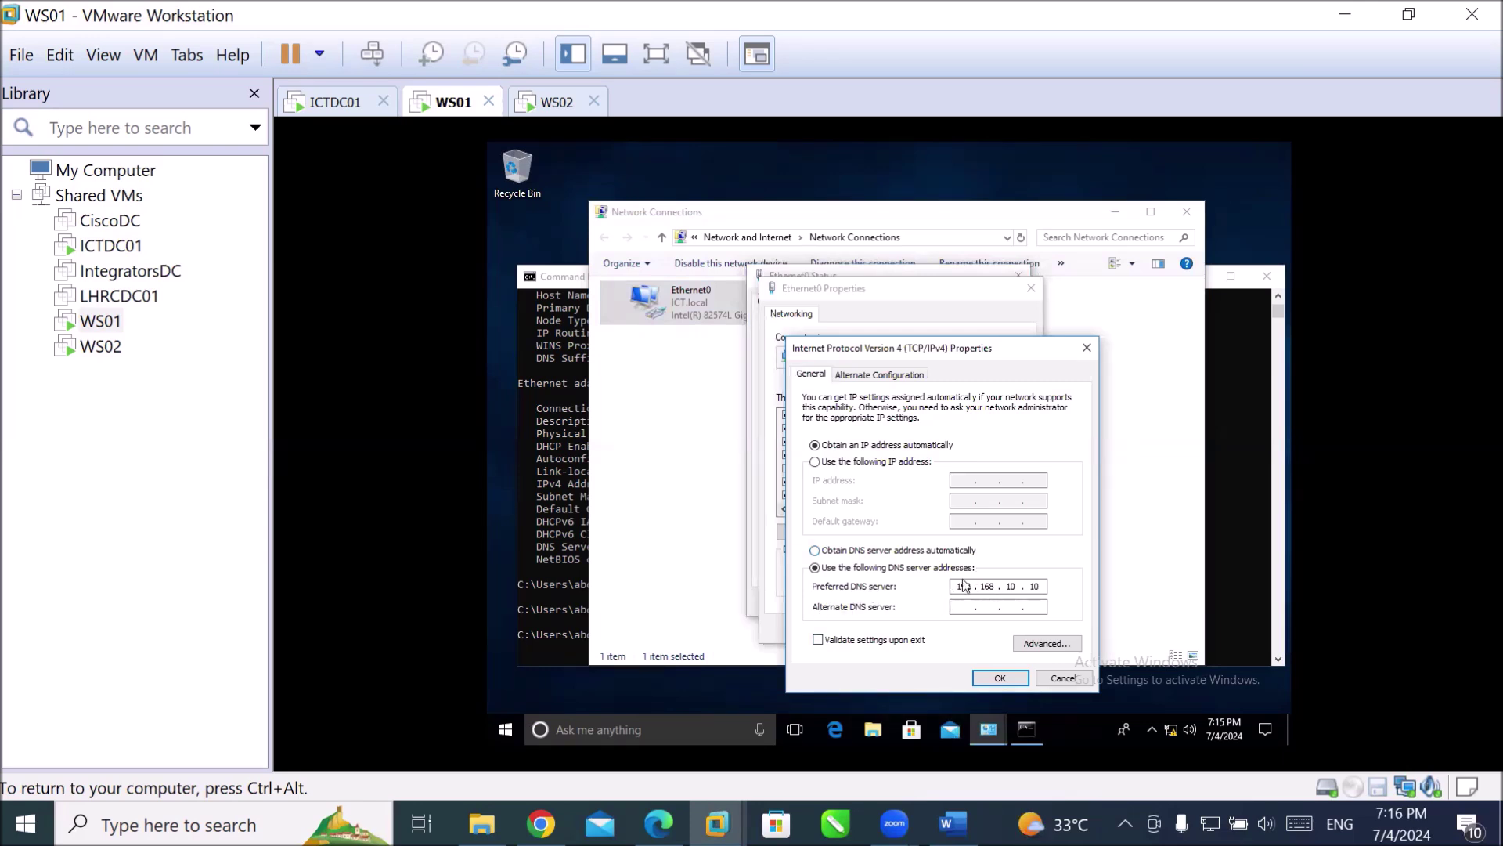
click(844, 550)
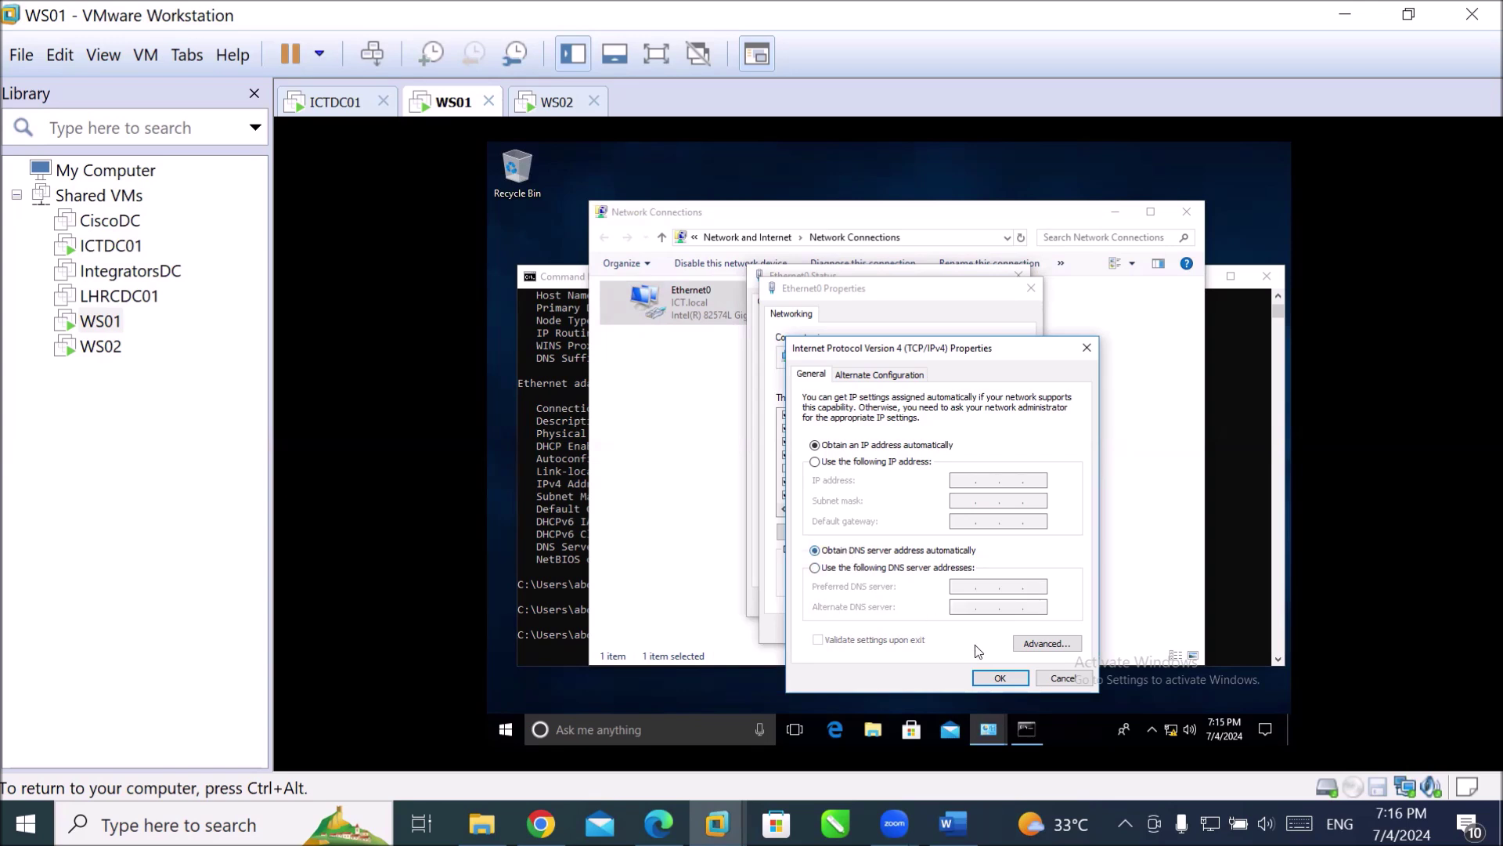
click(1000, 678)
click(945, 629)
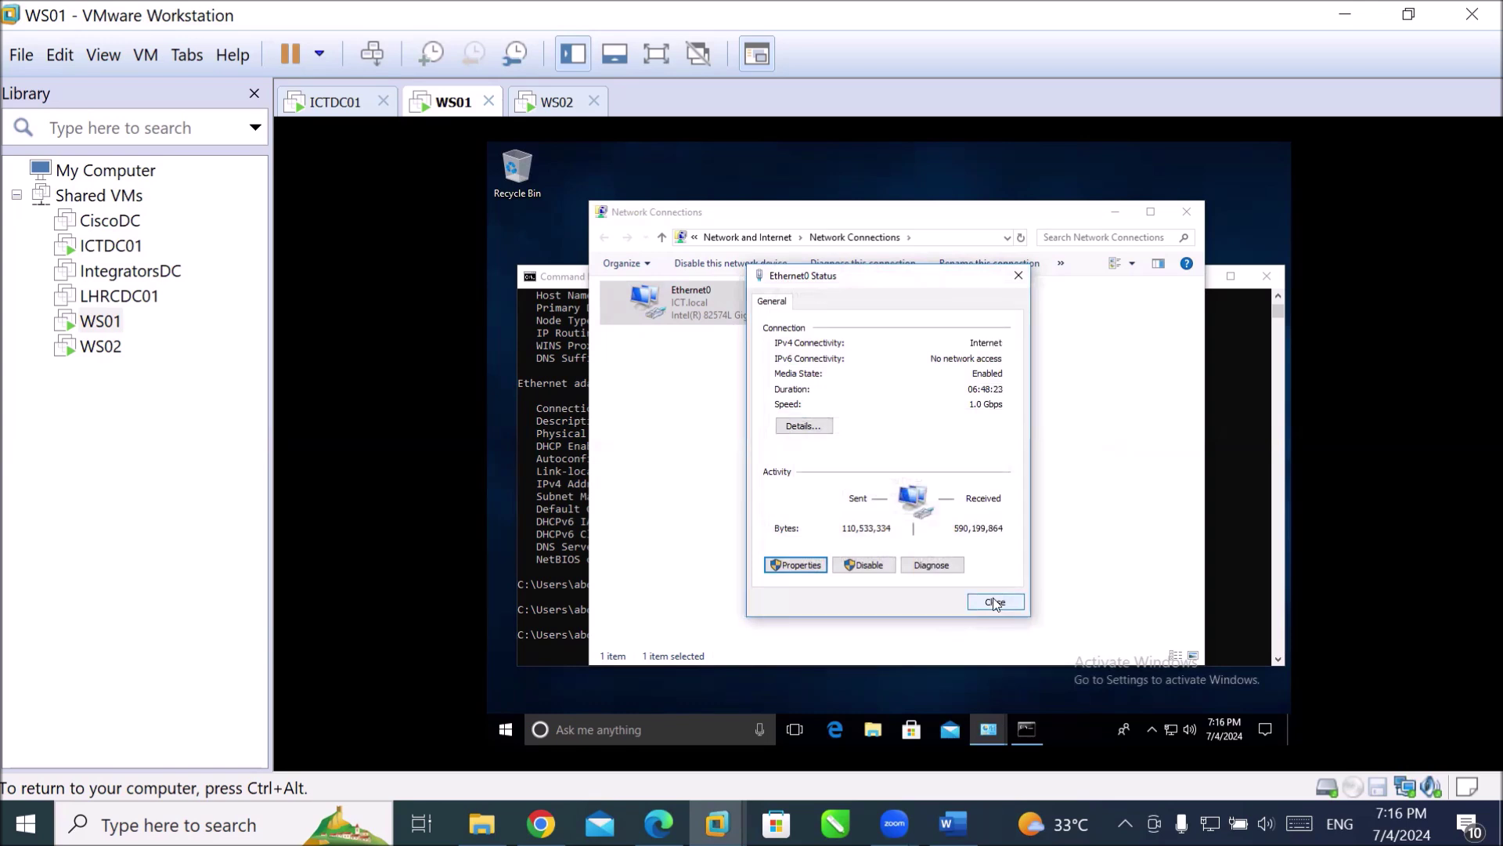
click(994, 602)
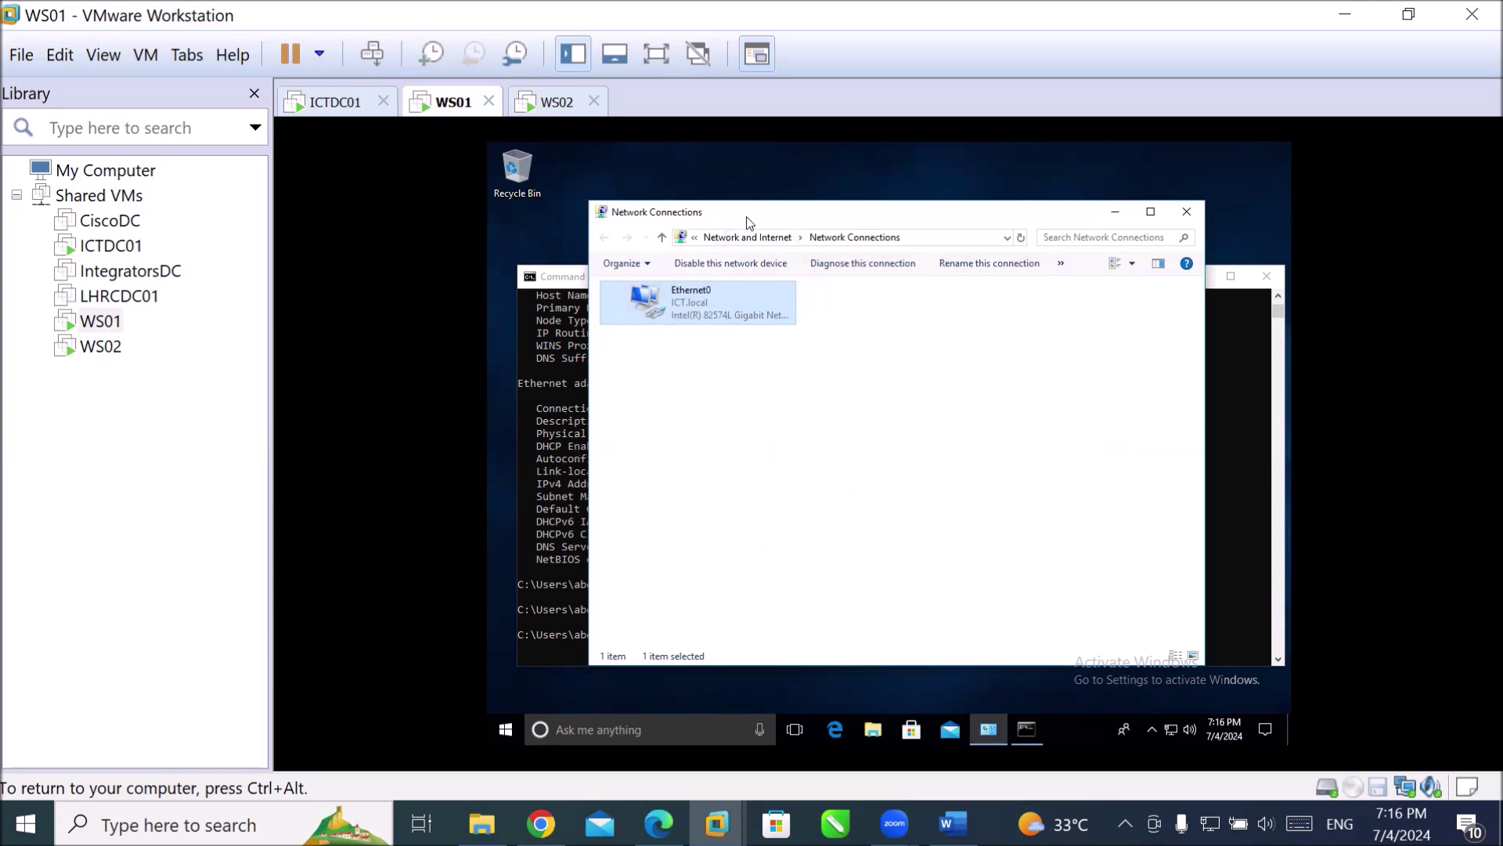
Run ipconfig /all on WS01 and highlight the IPv4 address 192.168.10.211 and subnet mask.
drag(745, 223, 1022, 182)
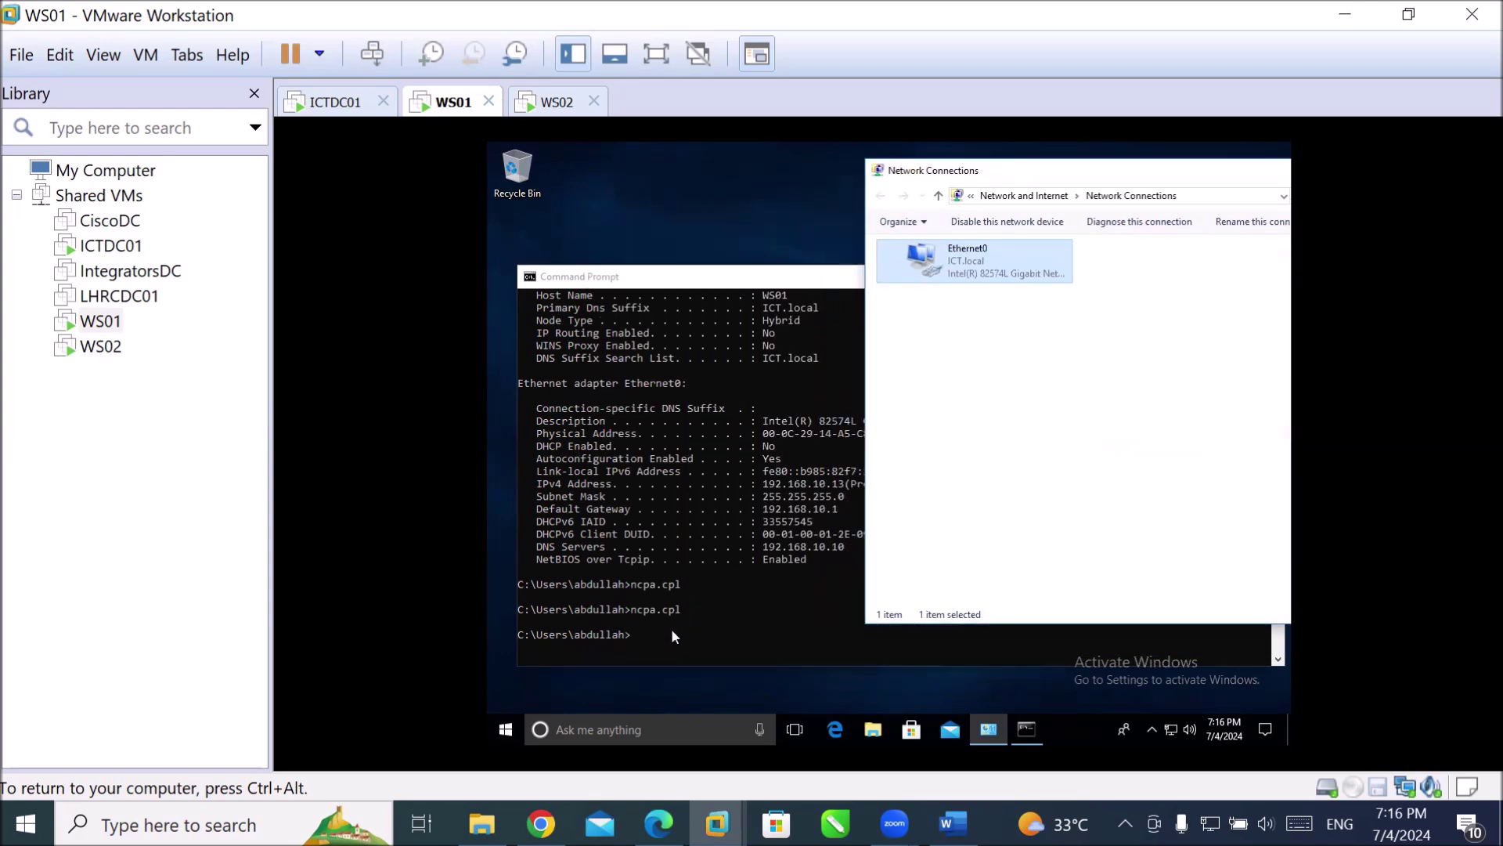
click(670, 627)
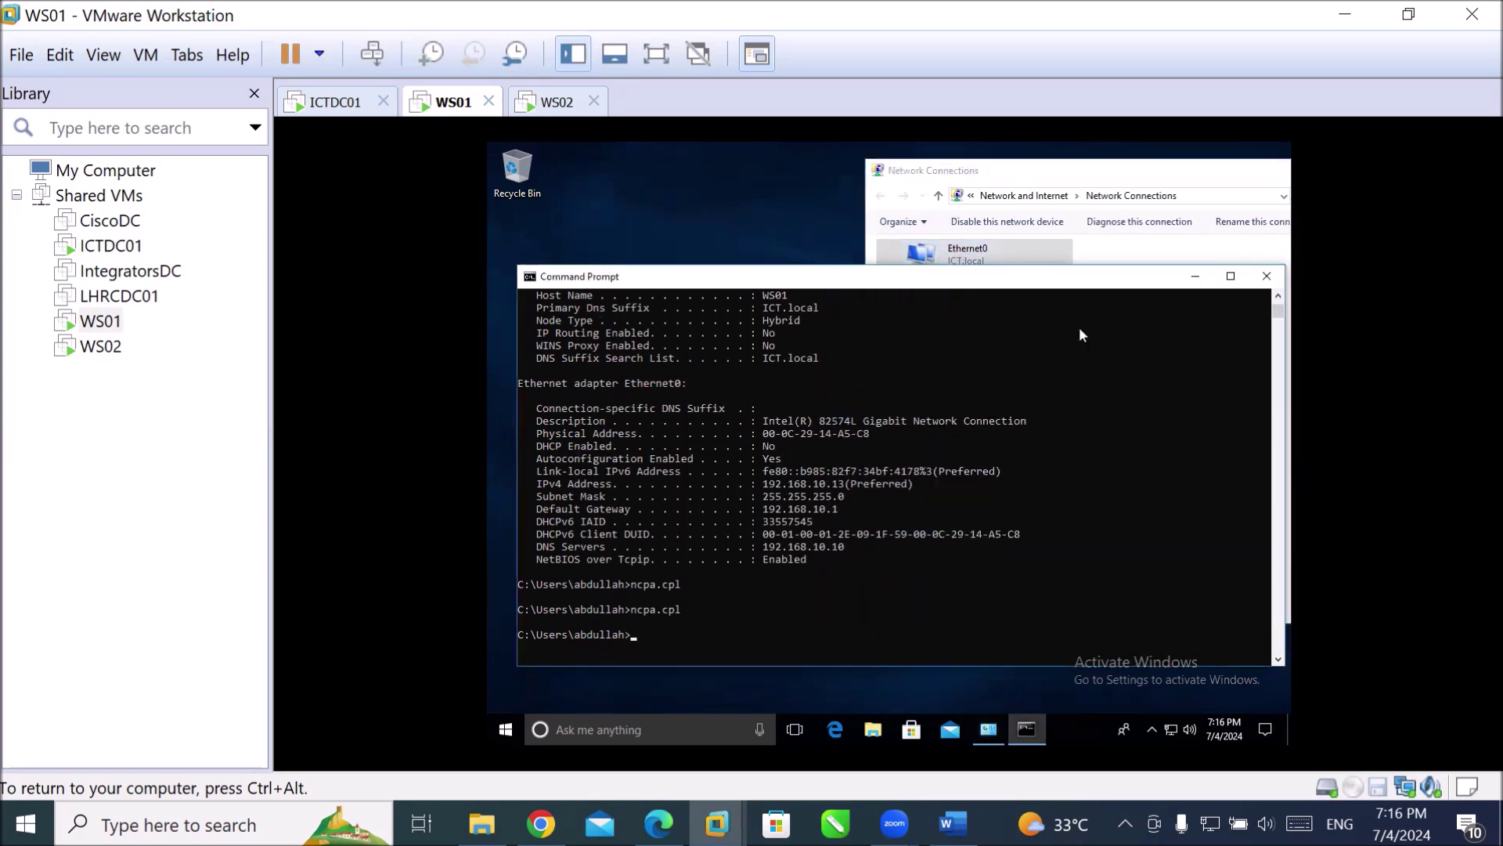
text(ipconfig /all)
key(Return)
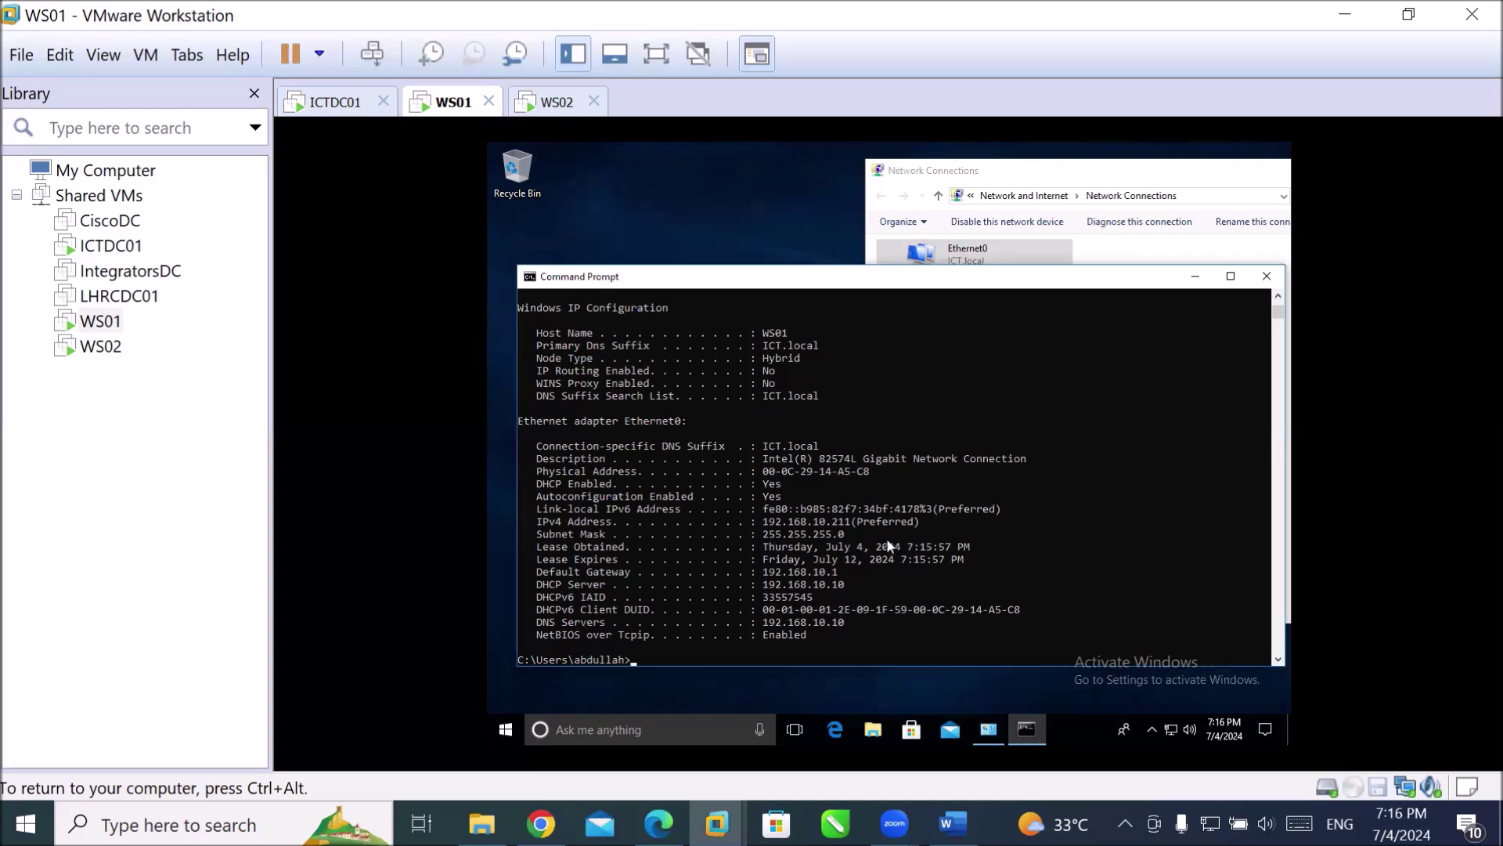
click(847, 520)
drag(844, 520, 769, 525)
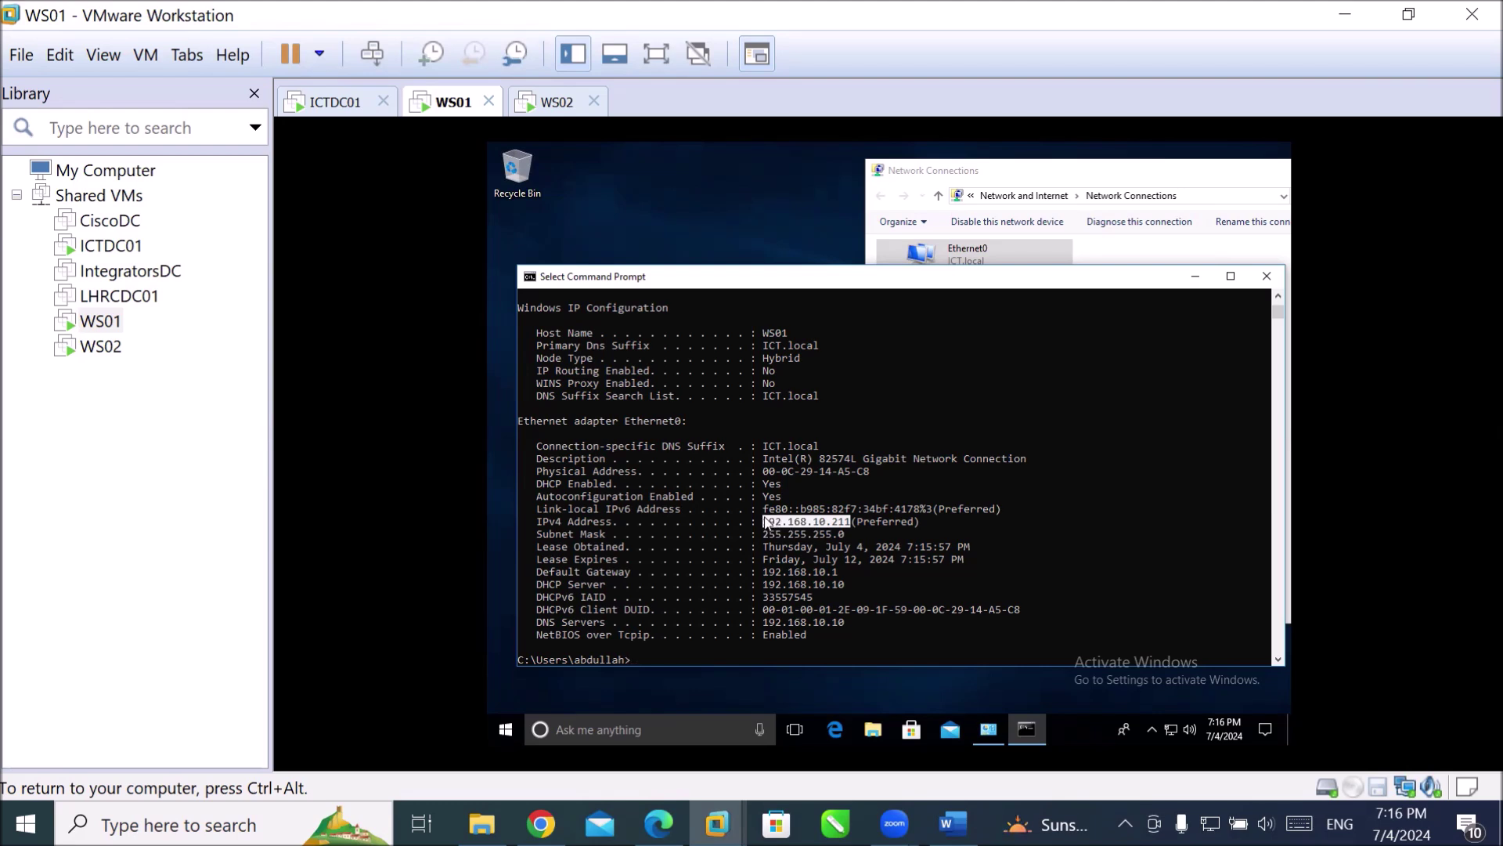
drag(758, 528, 848, 542)
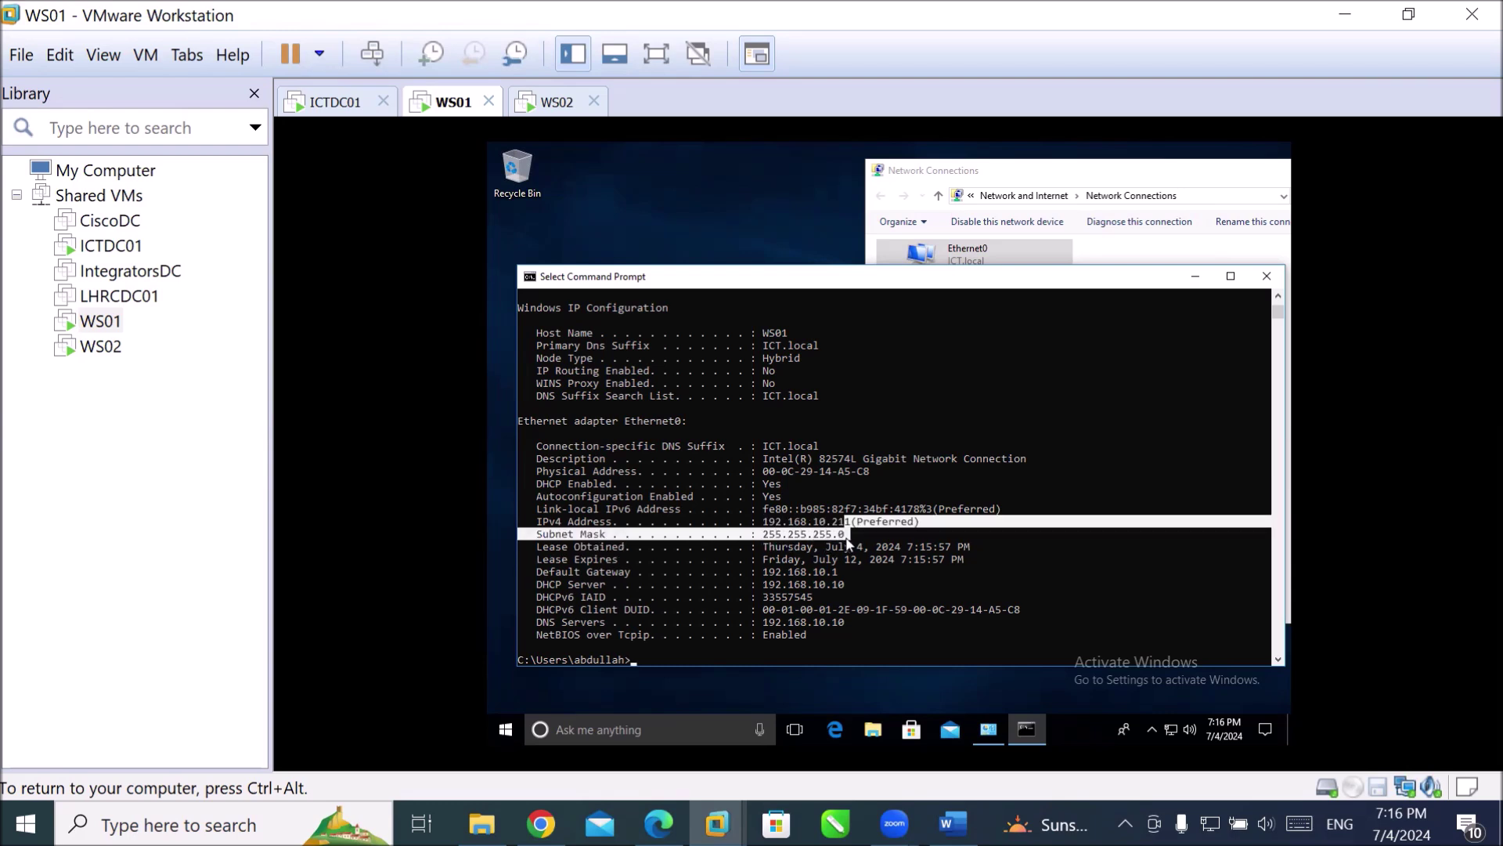
Highlight lease times, gateway 192.168.10.1, DHCP server and DNS 192.168.10.10, then switch to WS02.
right_click(836, 546)
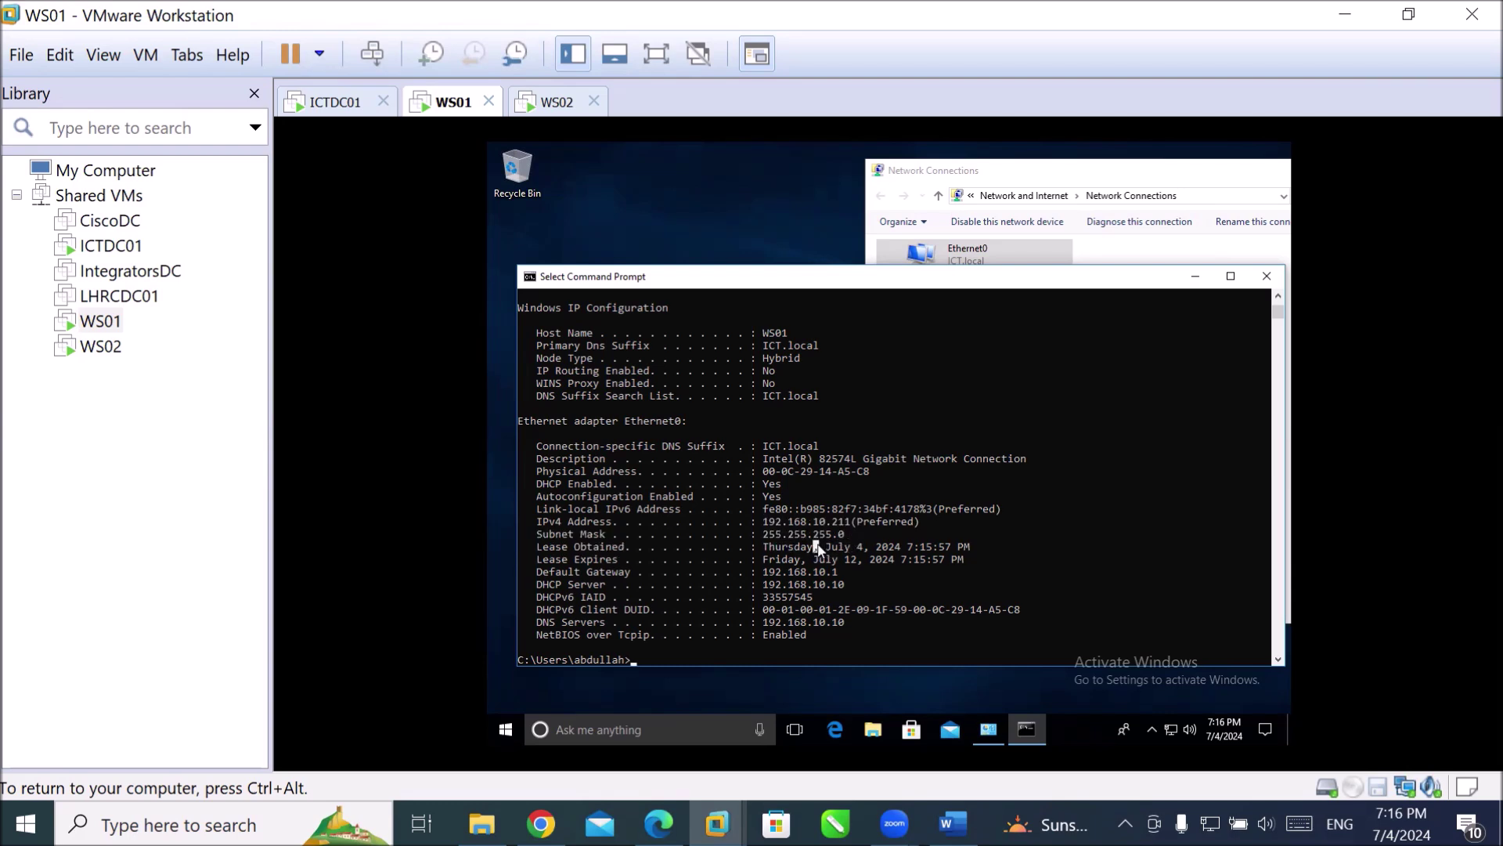
drag(866, 547, 979, 564)
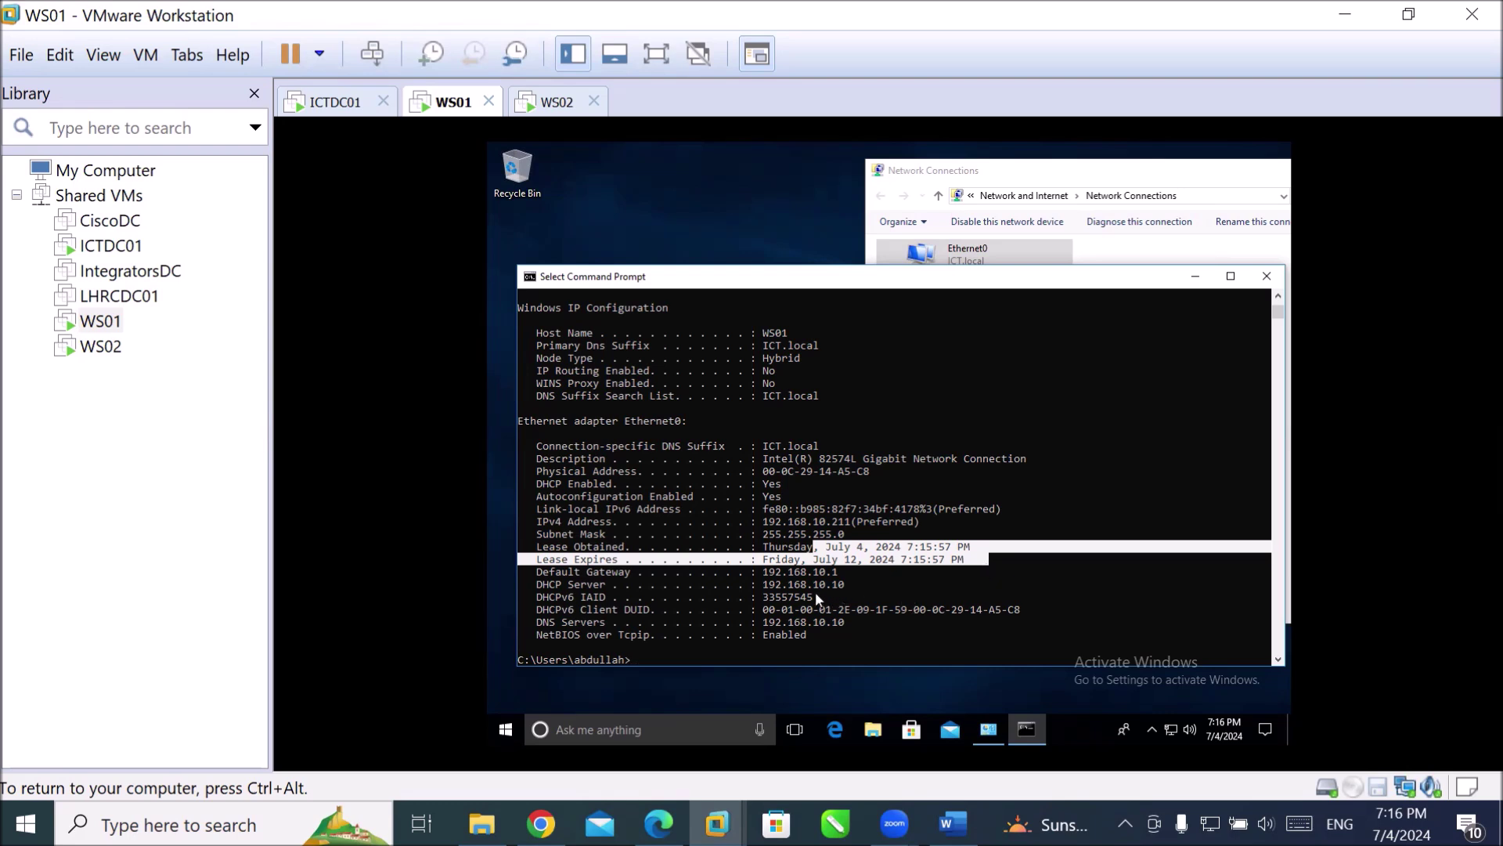
click(805, 575)
drag(807, 577, 855, 583)
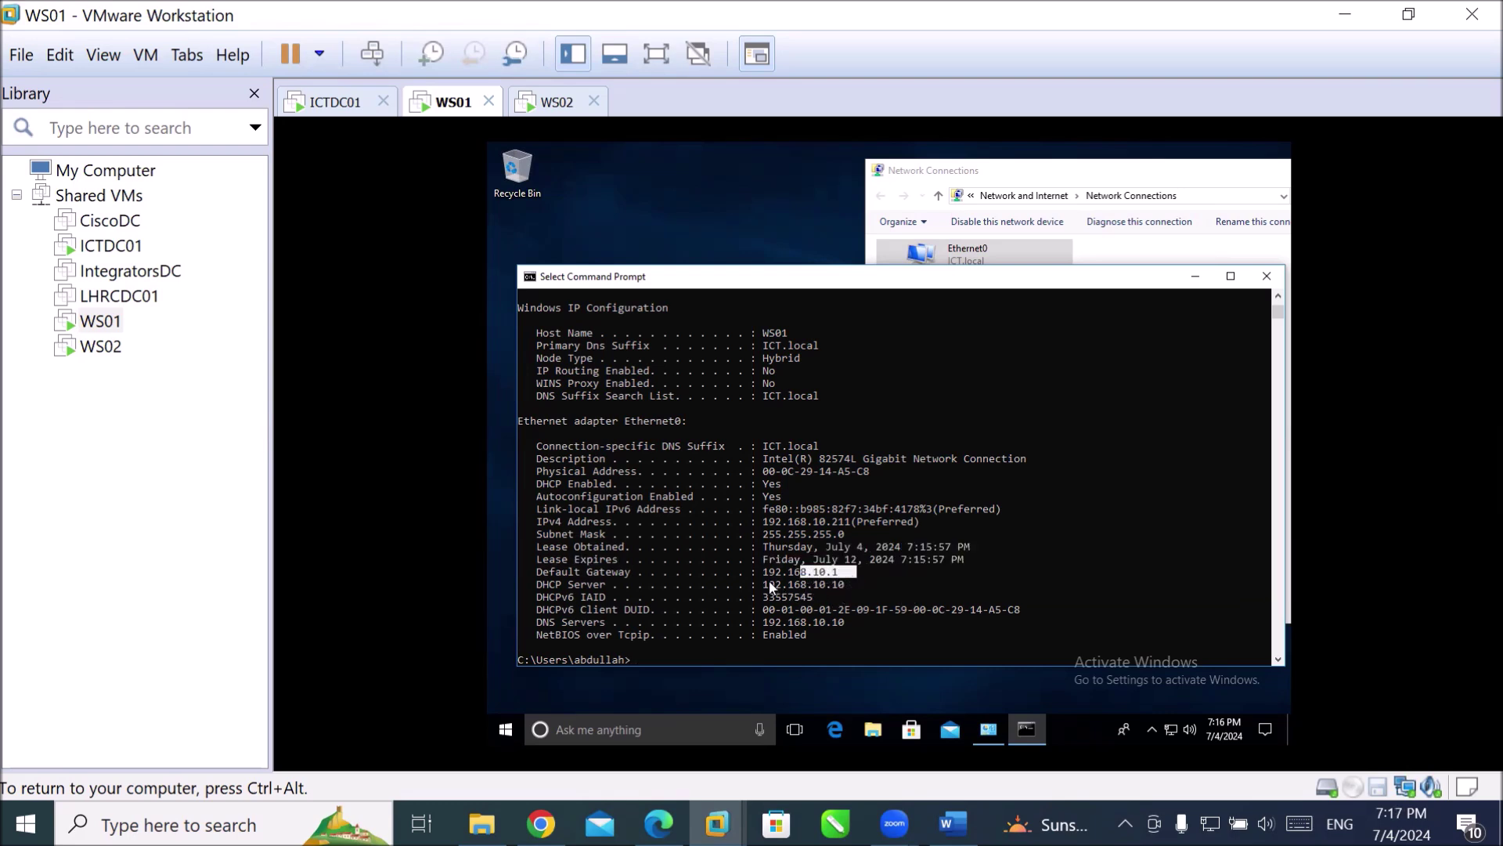
drag(766, 586, 796, 593)
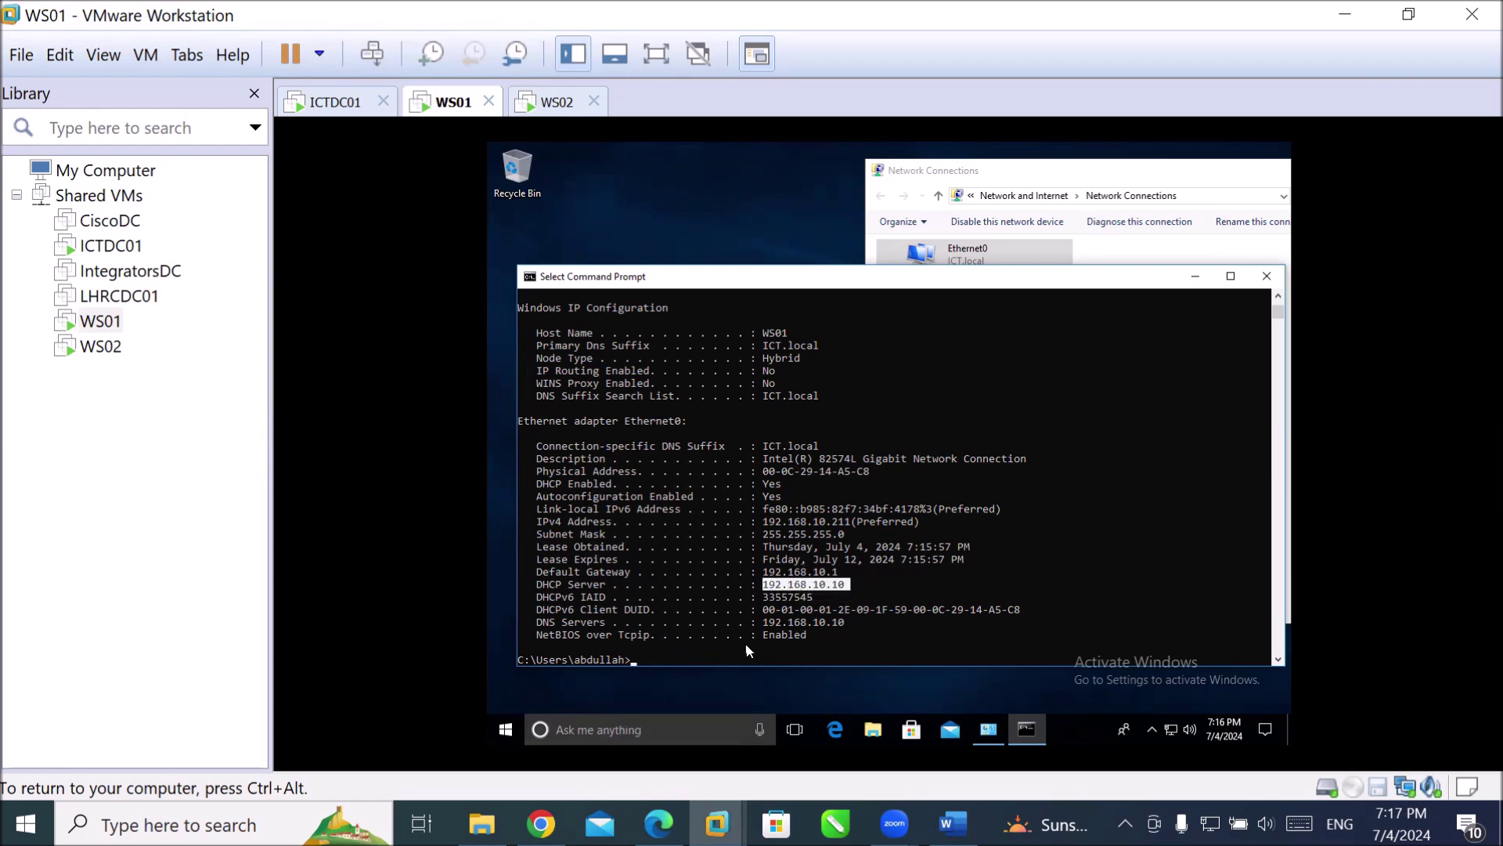
drag(758, 624, 873, 628)
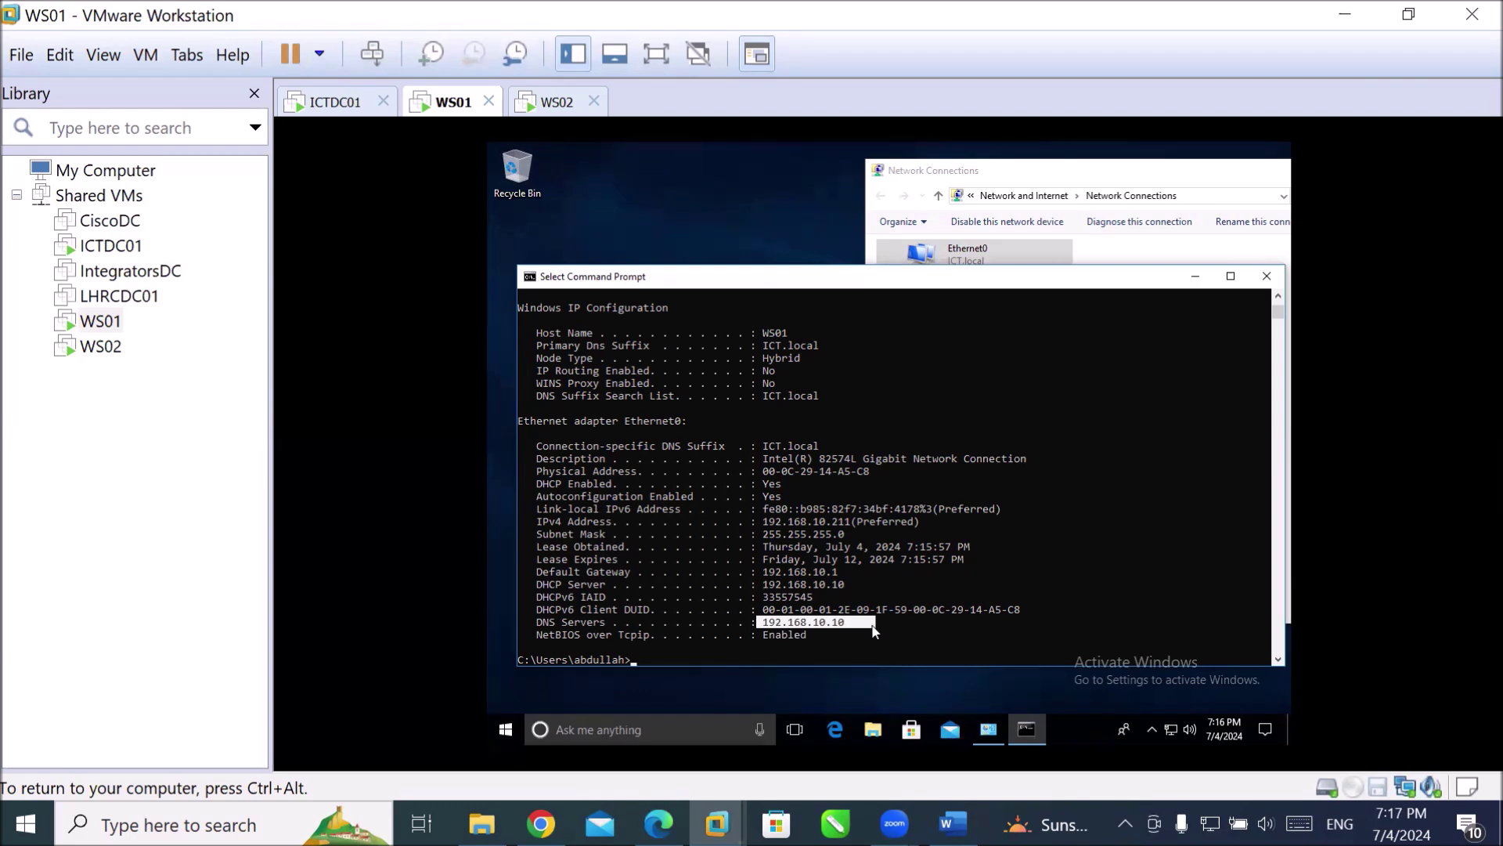
key(ctrl+alt)
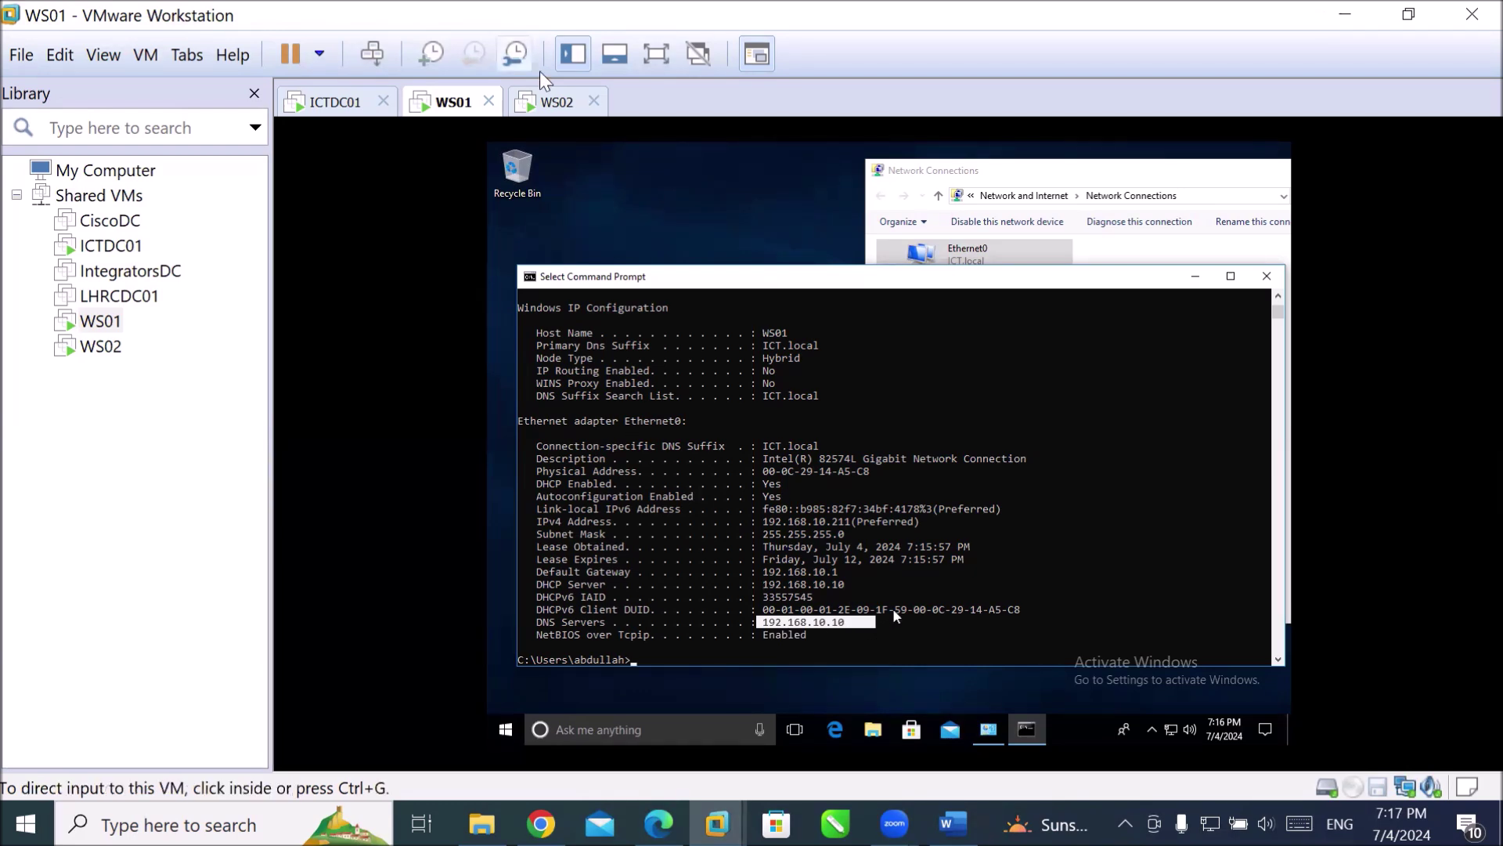
click(553, 103)
Bring WS02 to its Other user sign-in screen, then switch to ICTDC01 in the Library.
click(371, 54)
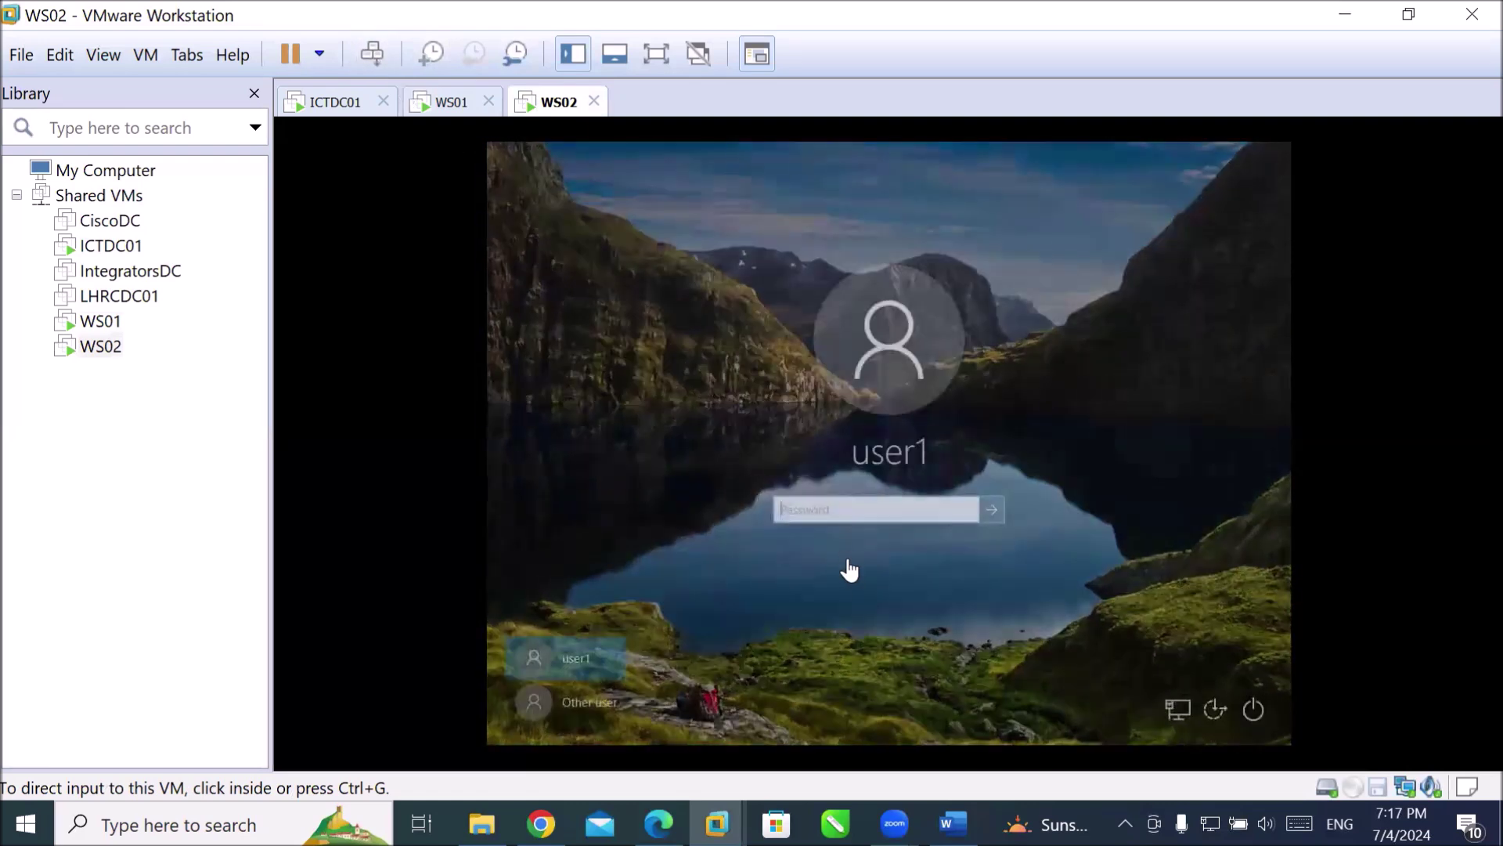
click(862, 523)
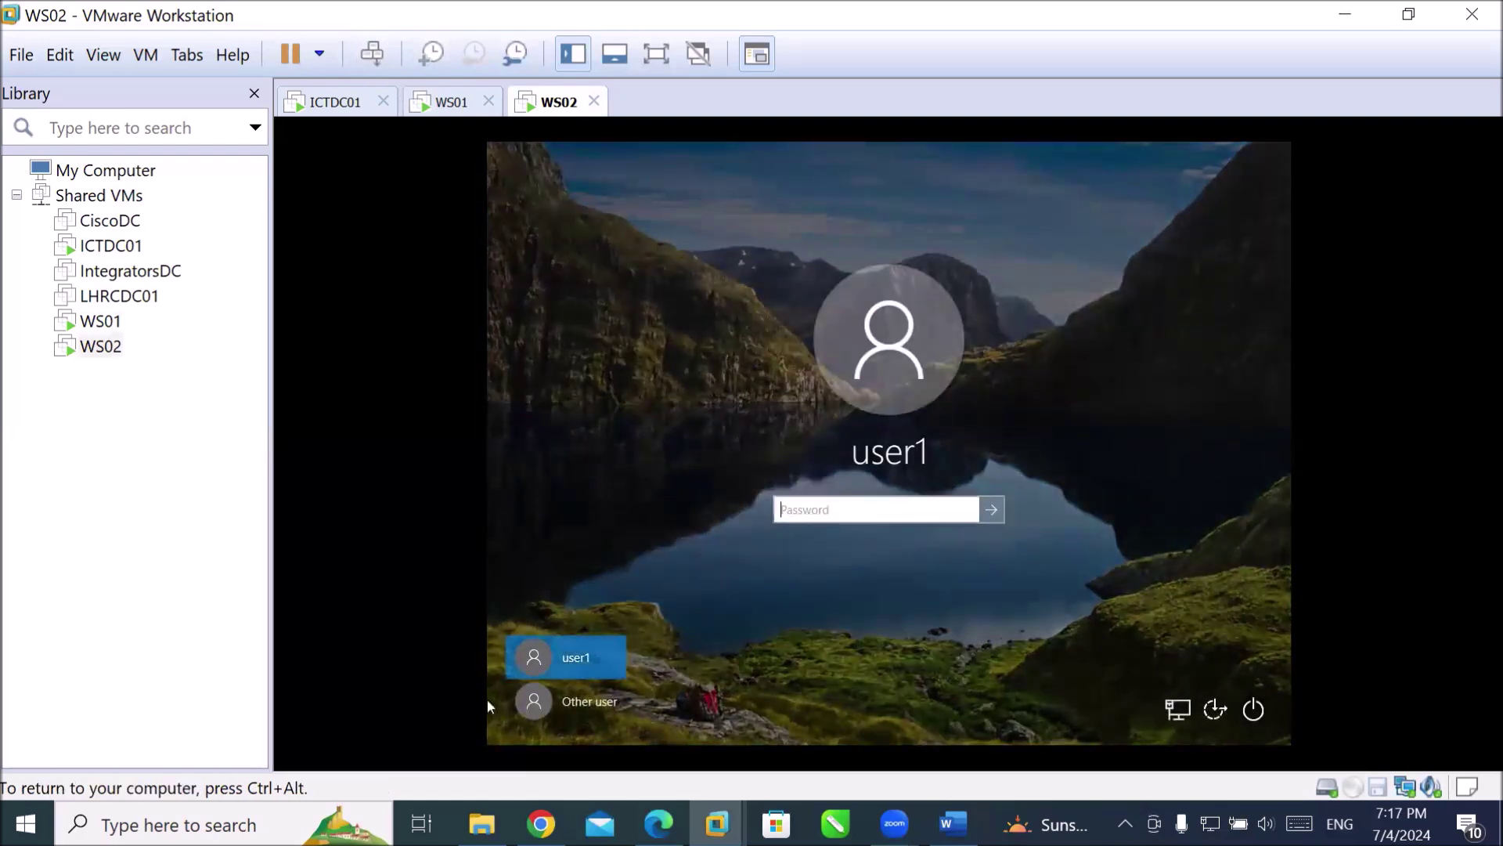
click(581, 708)
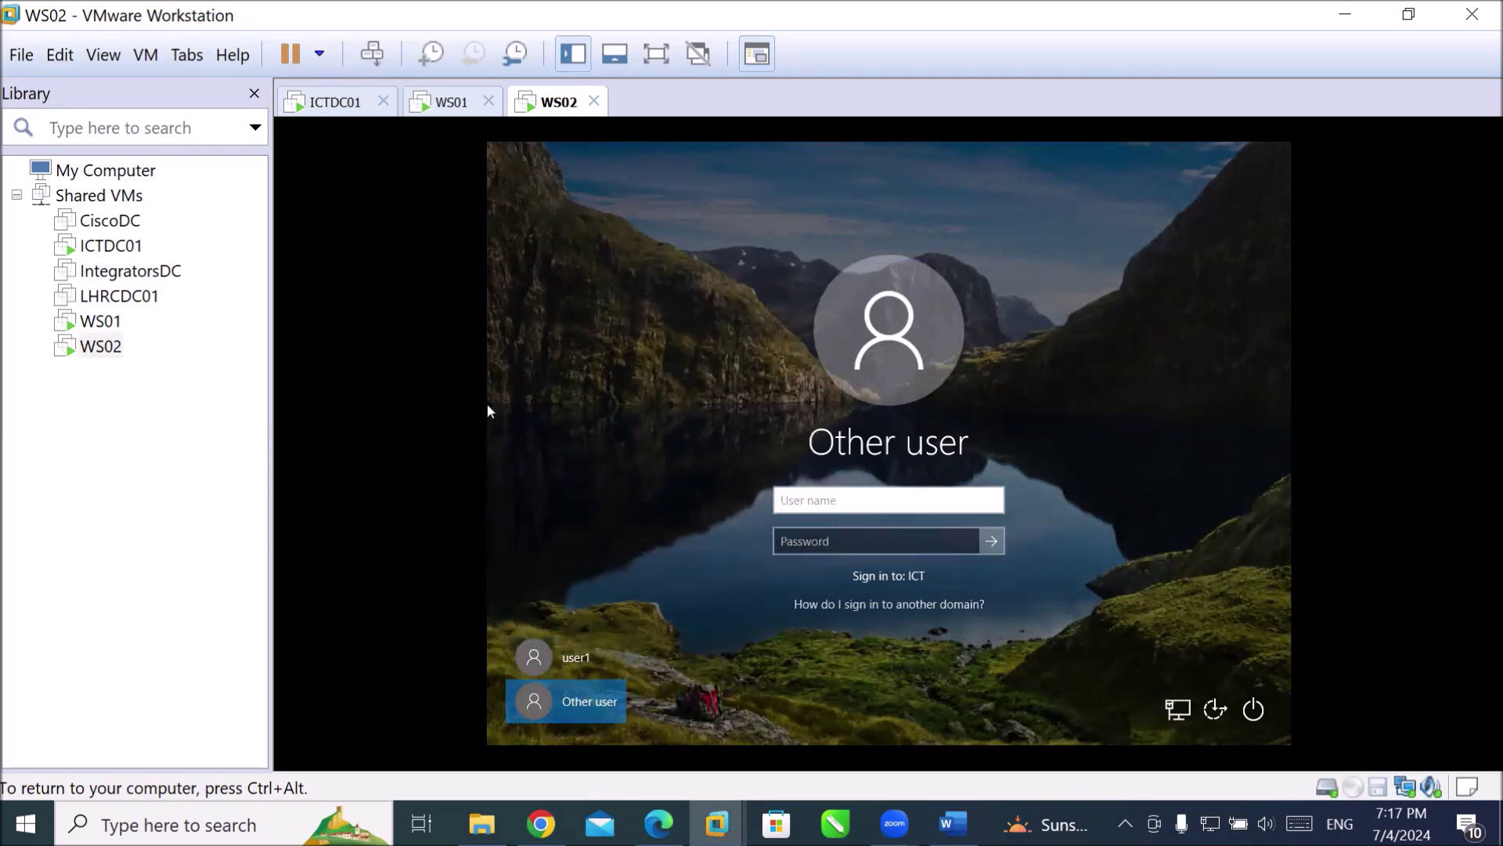
key(ctrl+alt)
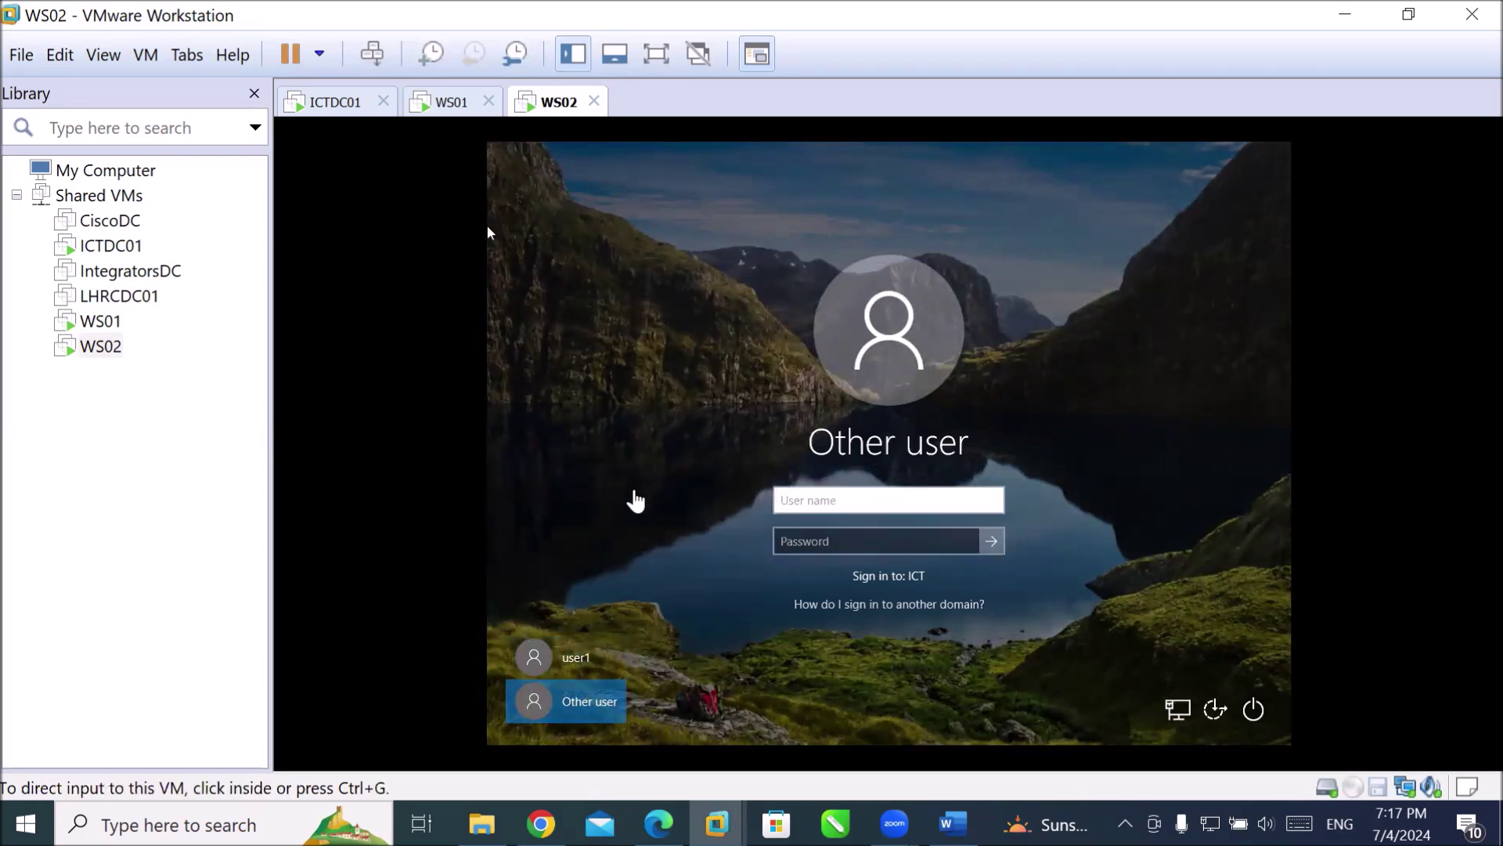
click(92, 246)
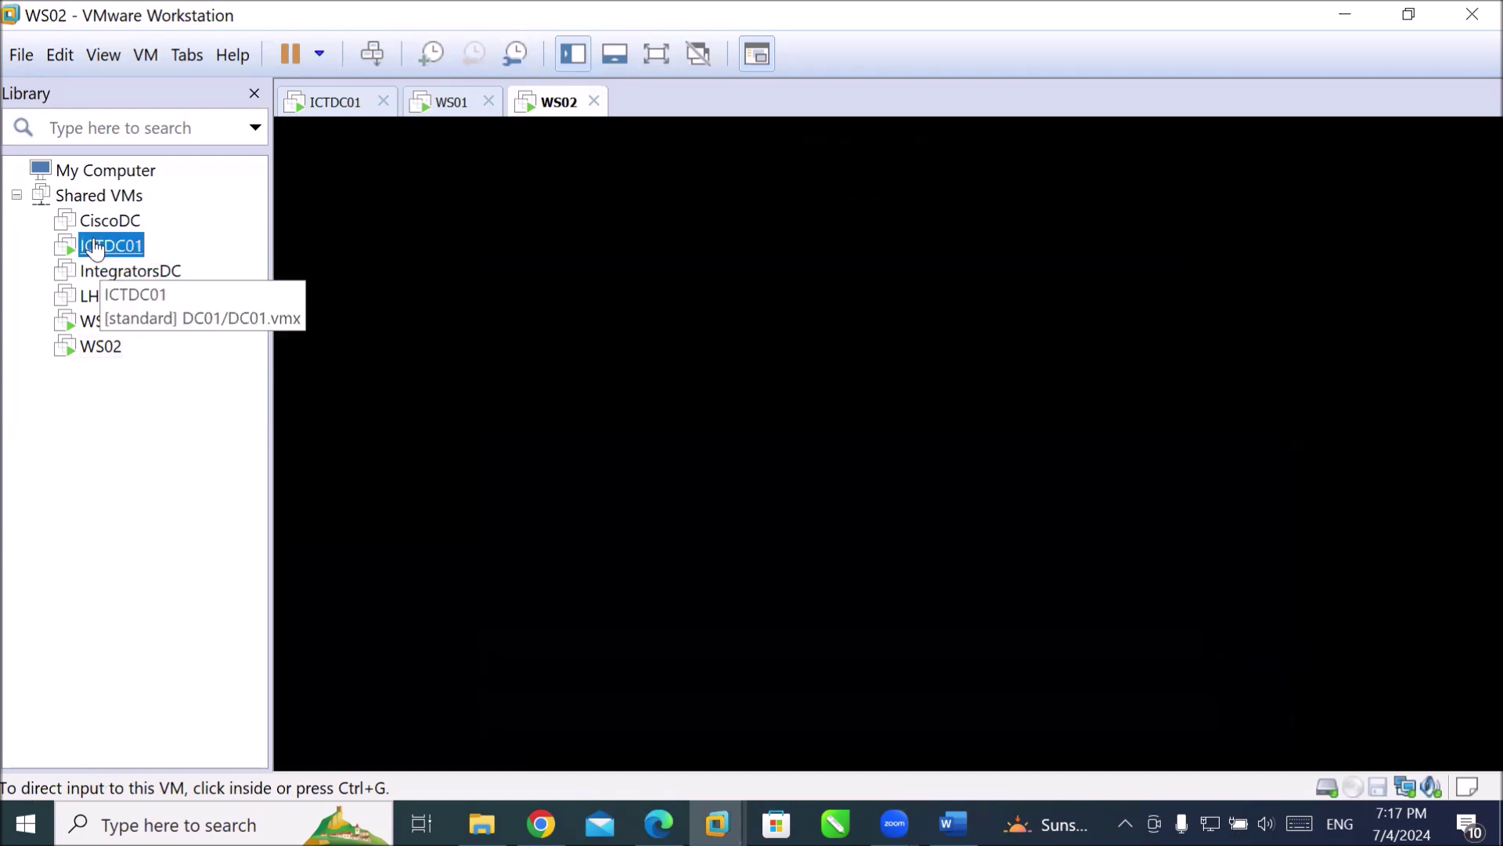
On ICTDC01, bring Server Manager forward from the taskbar and open its Tools menu.
click(397, 570)
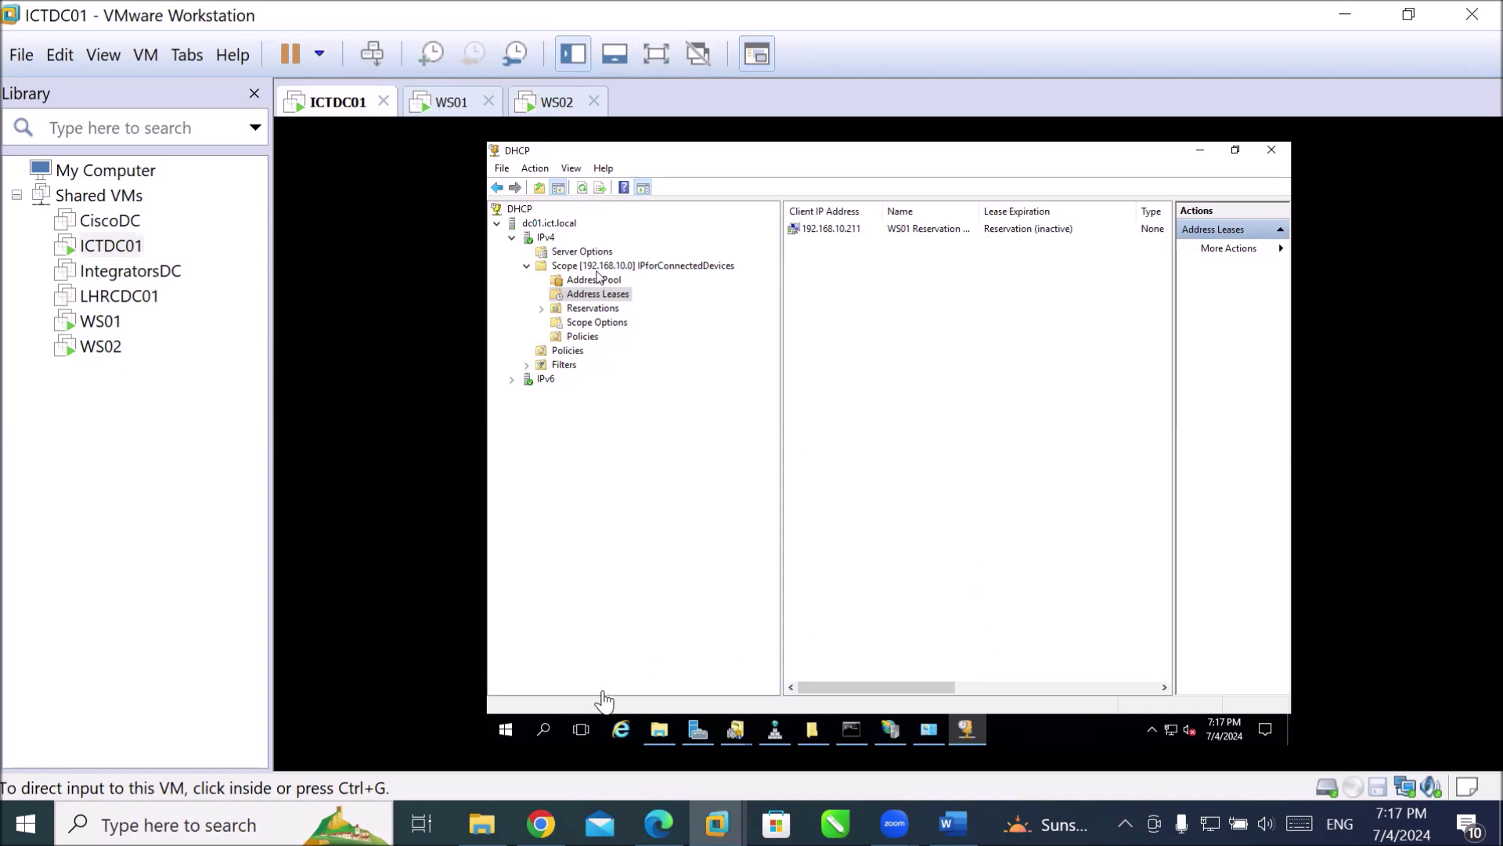
click(976, 587)
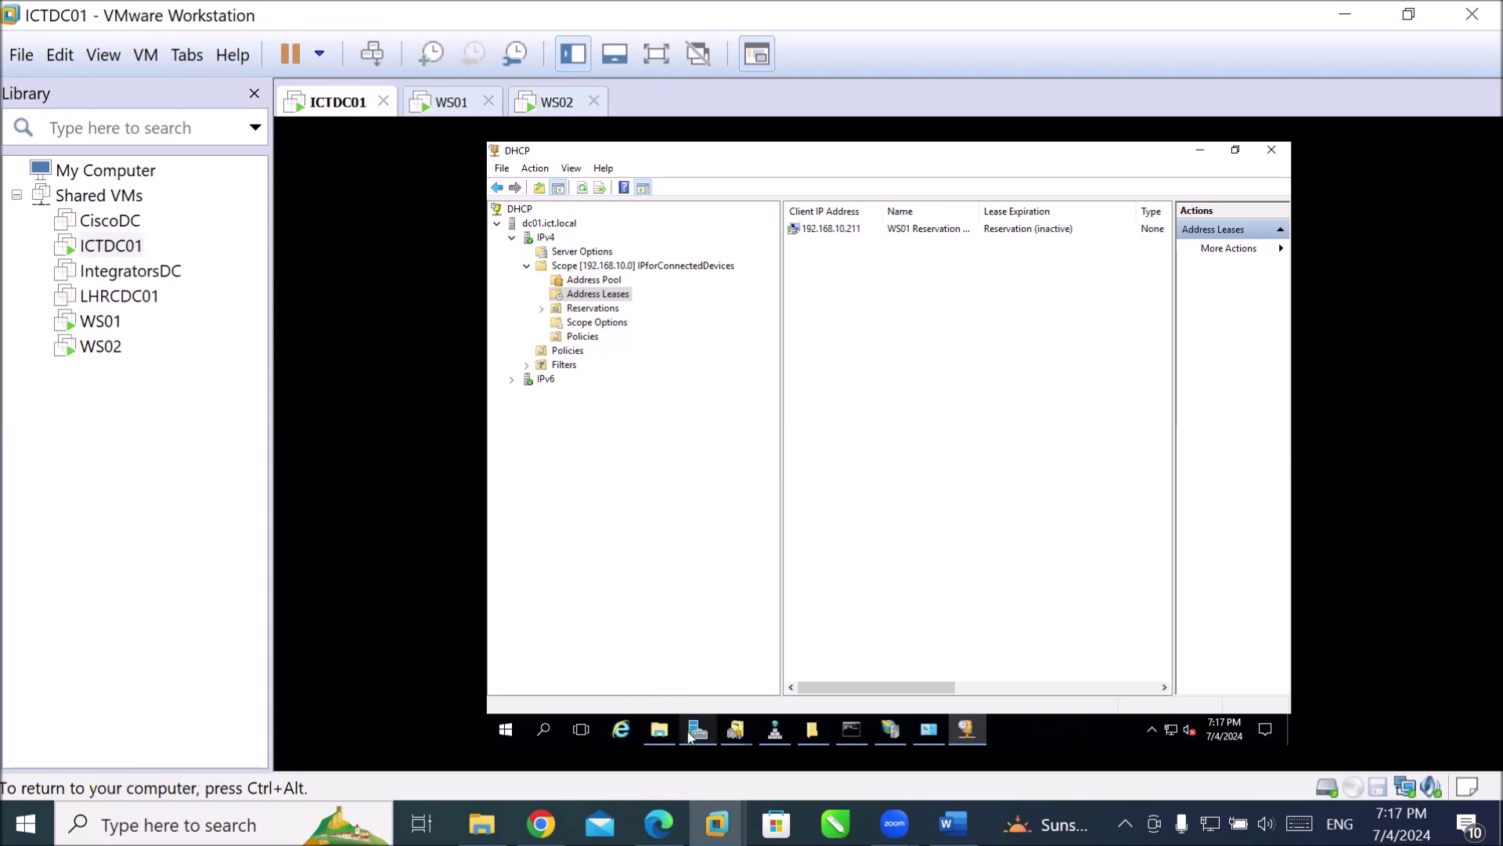
mouse_move(690, 736)
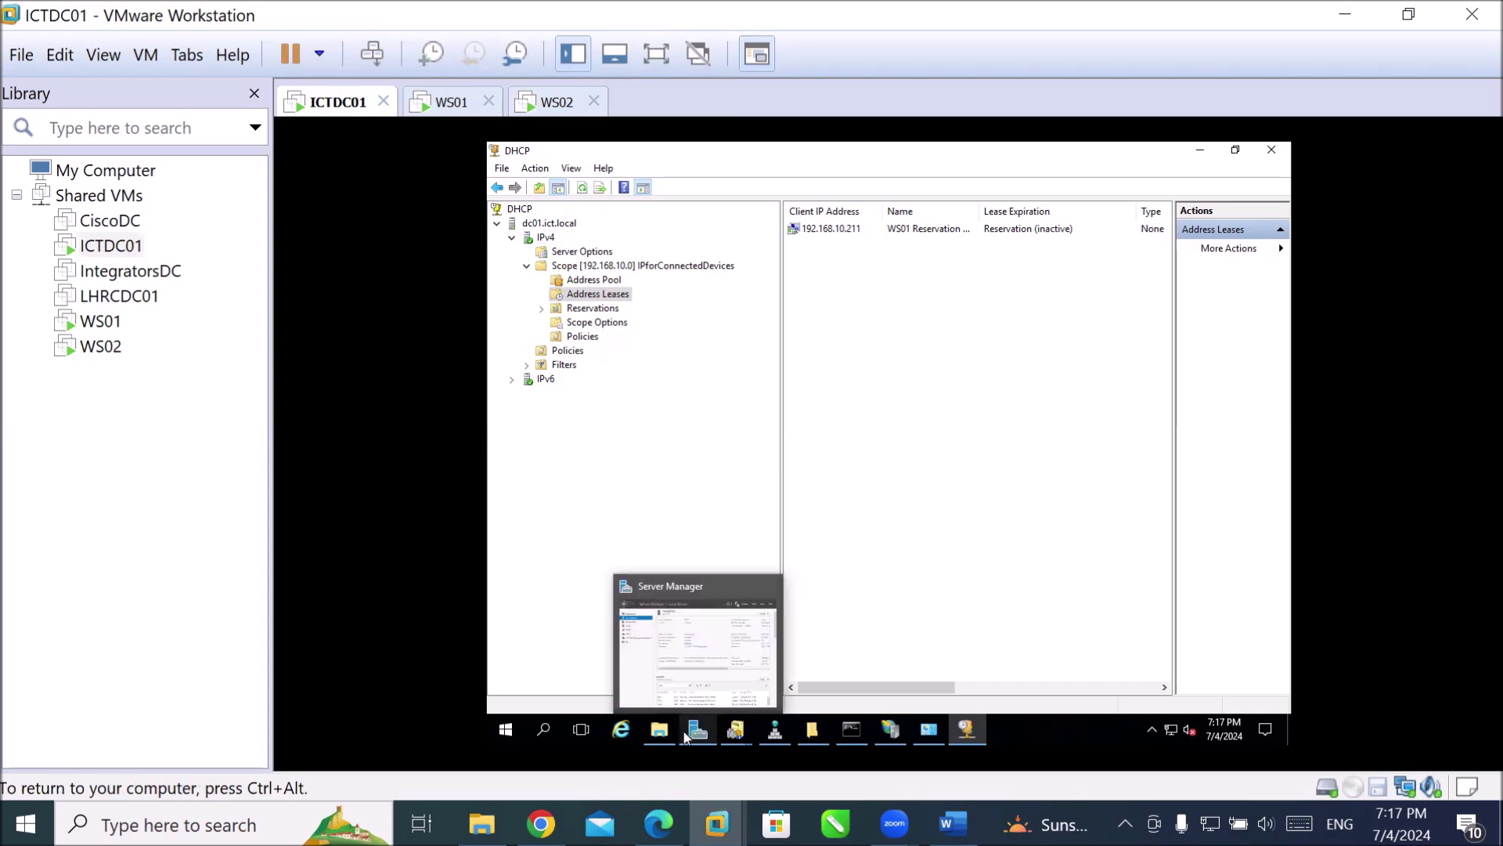
mouse_move(751, 736)
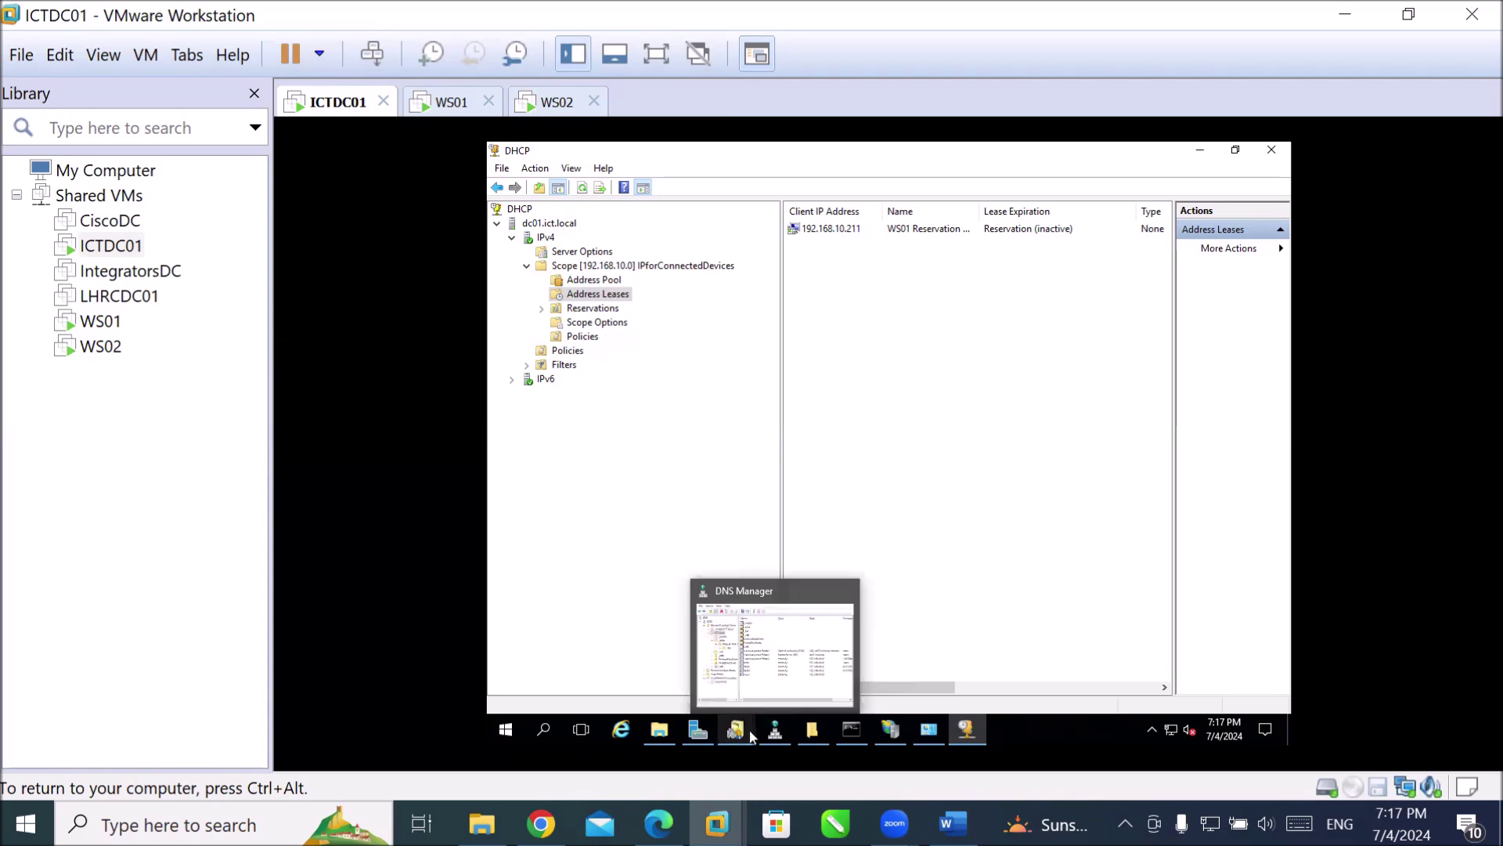
click(711, 732)
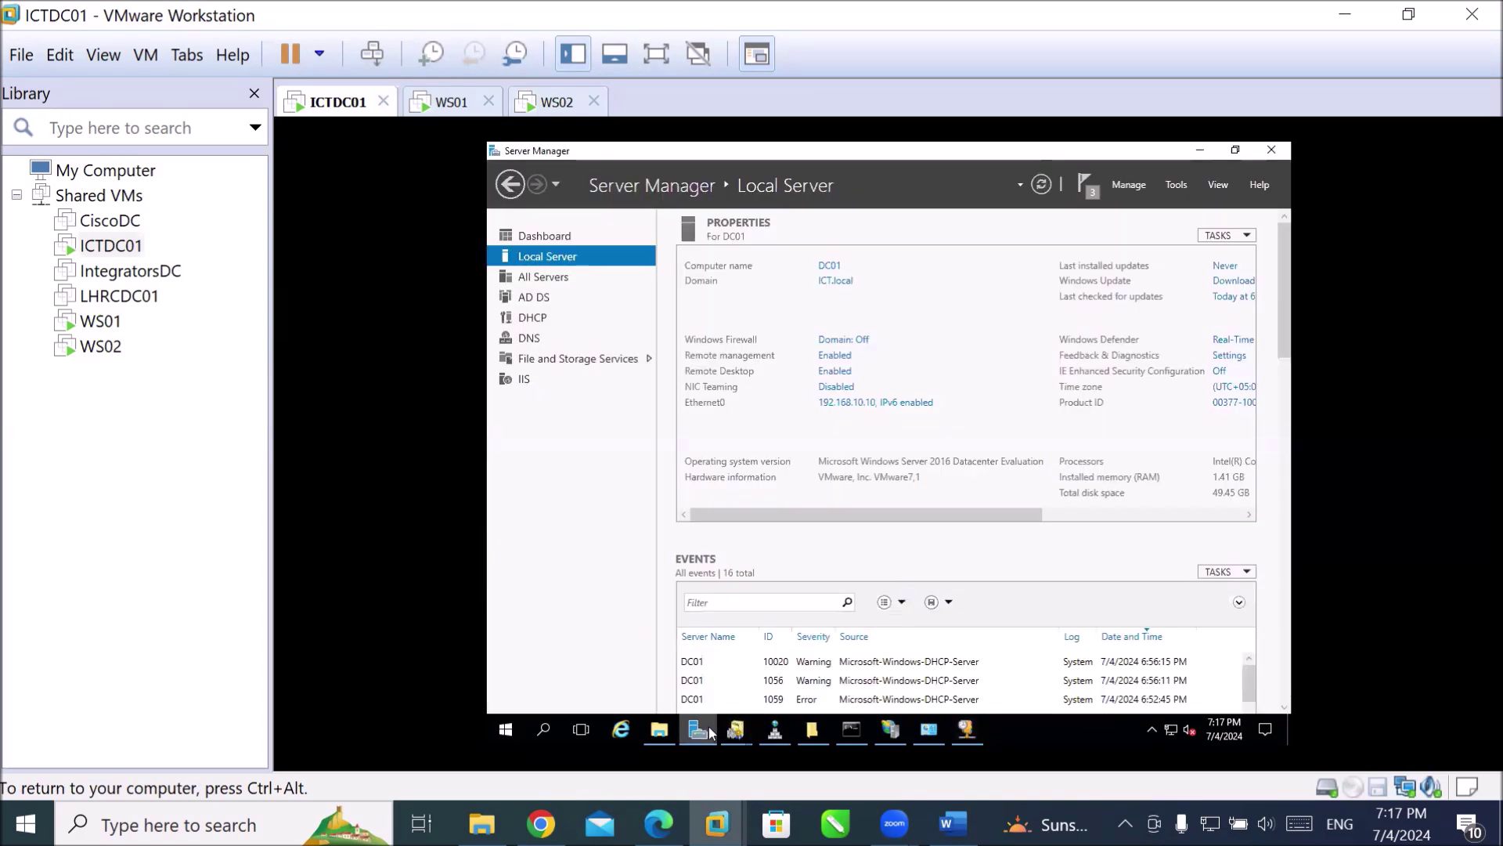
click(1179, 185)
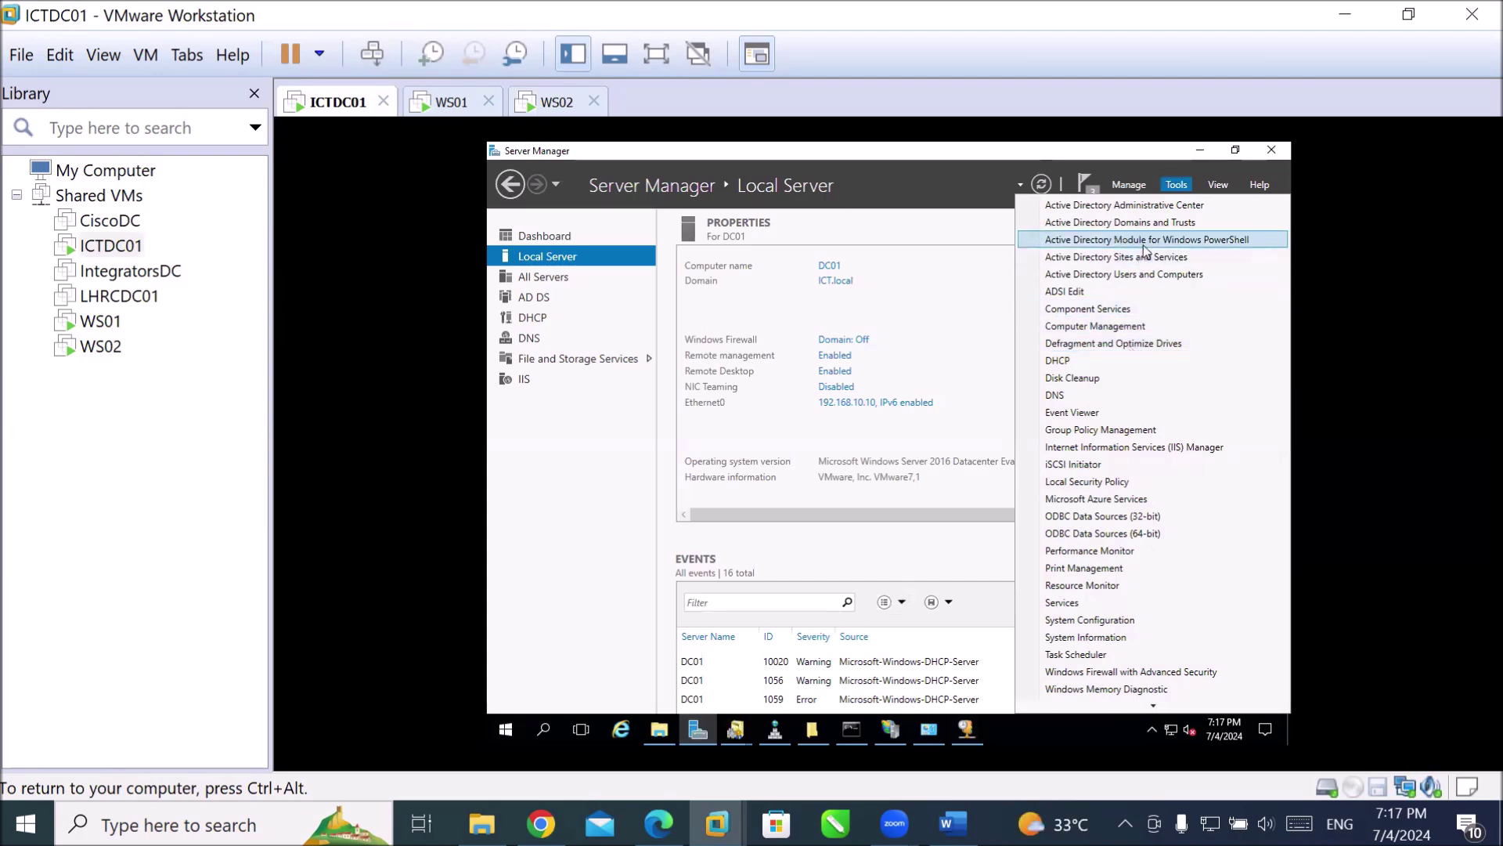
Open Active Directory Users and Computers, browse the London and Lahore OUs, then switch to WS02.
click(1158, 274)
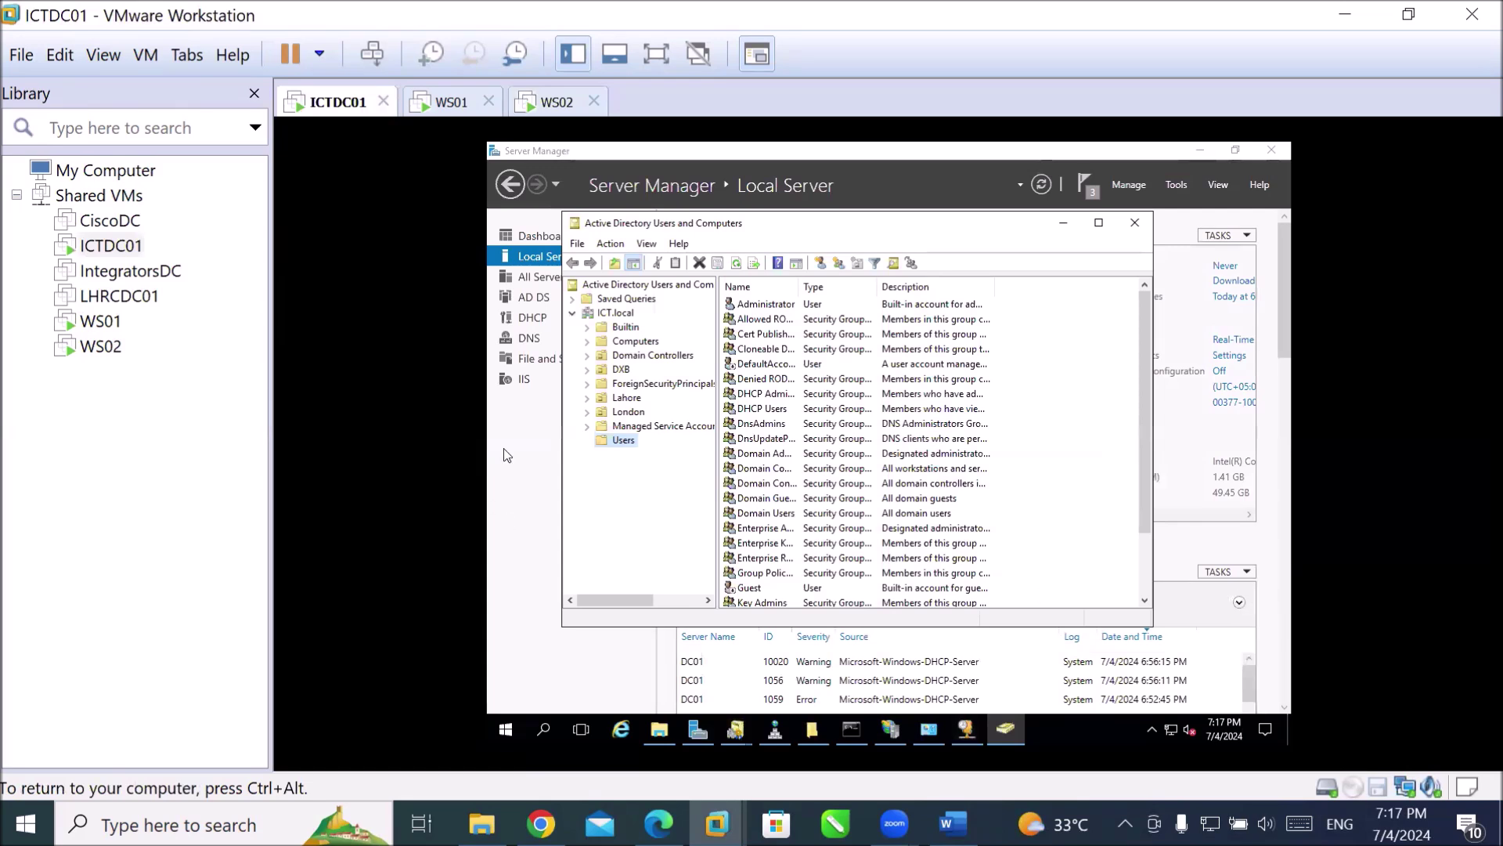
click(624, 412)
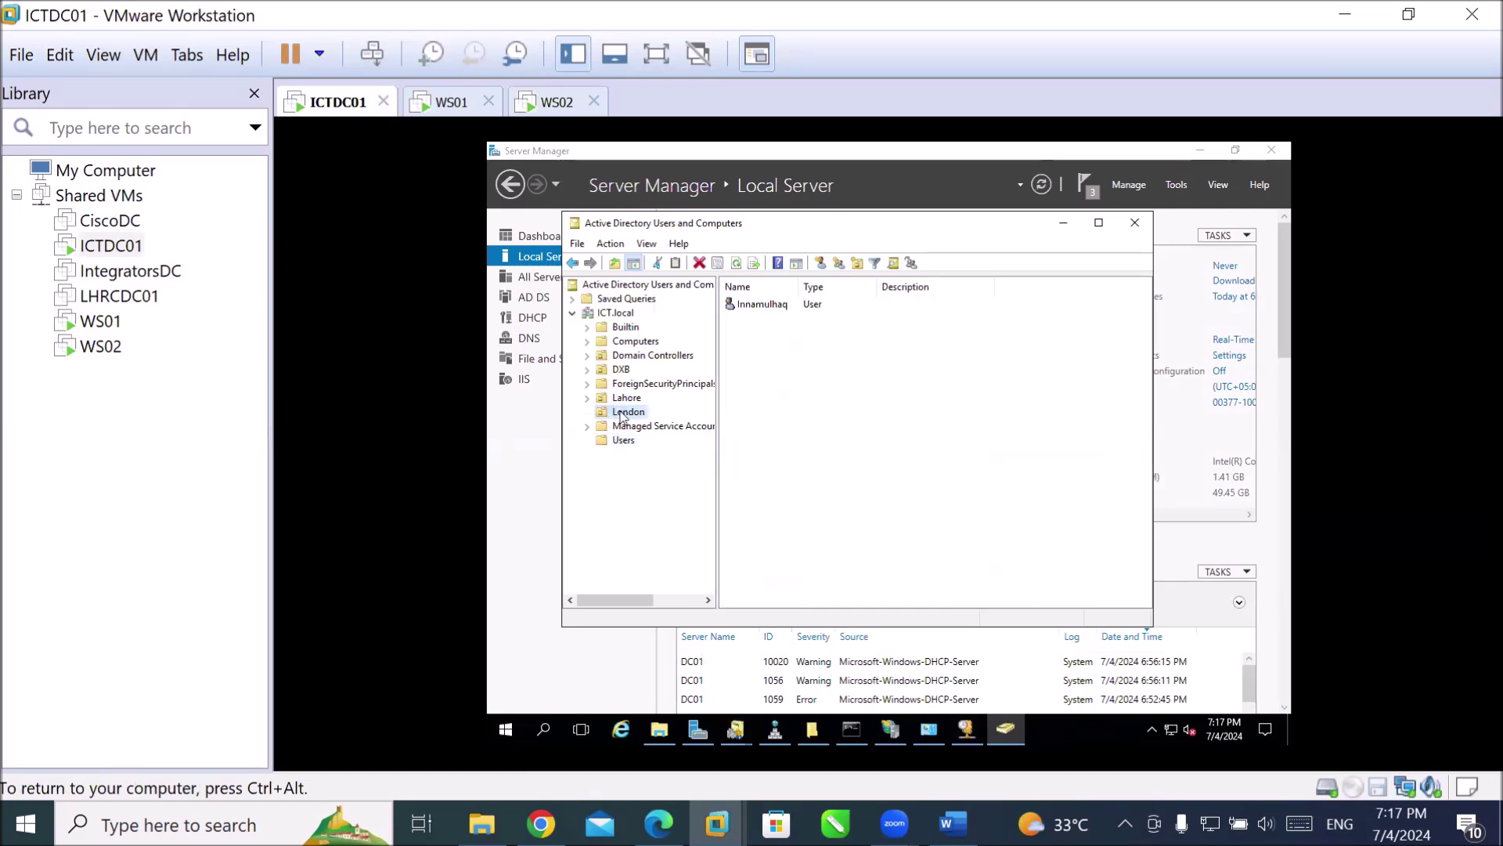
click(625, 401)
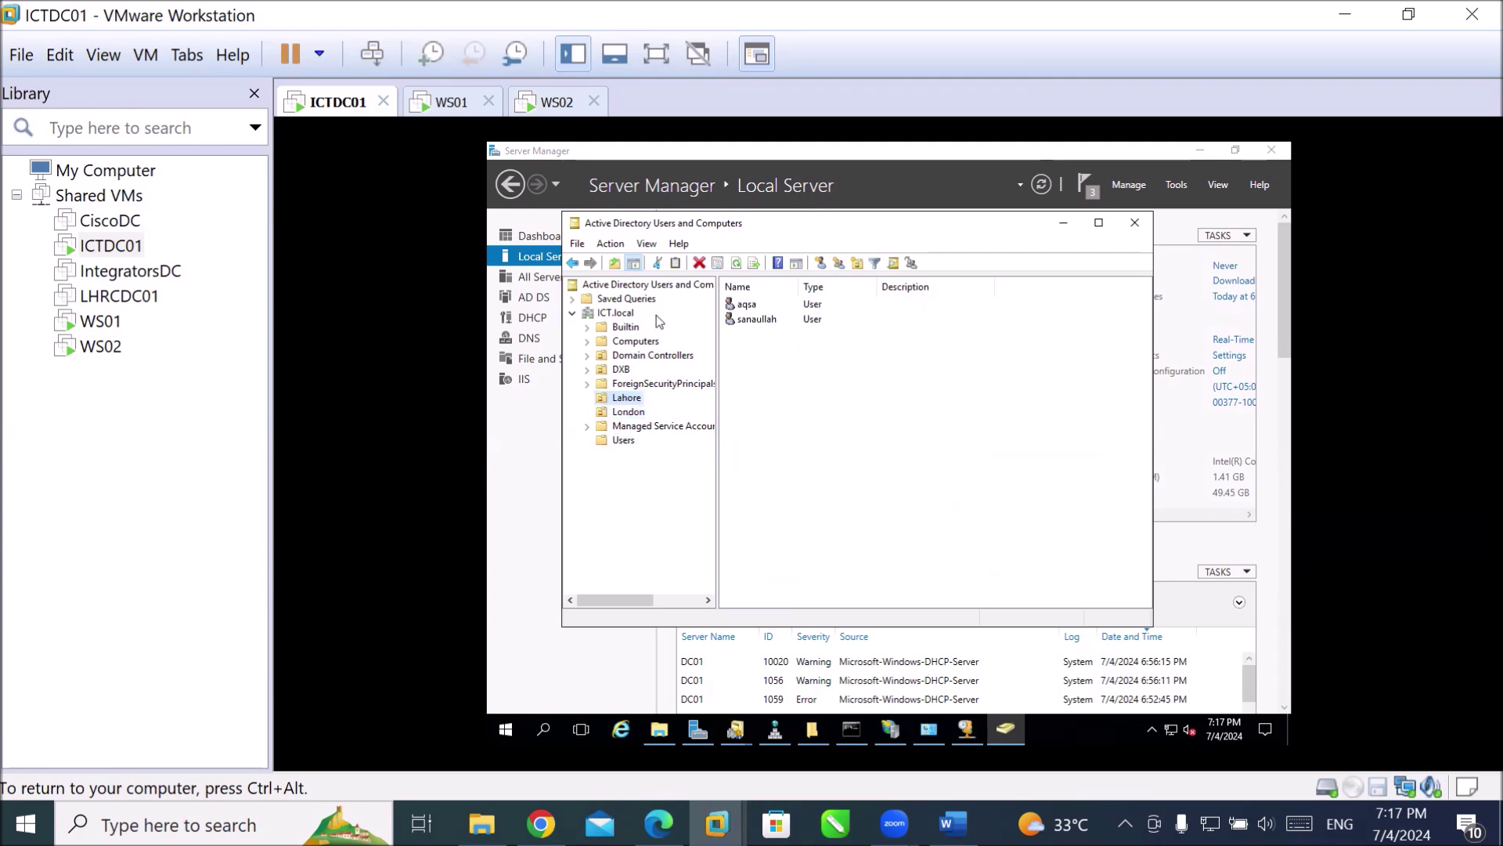
click(548, 102)
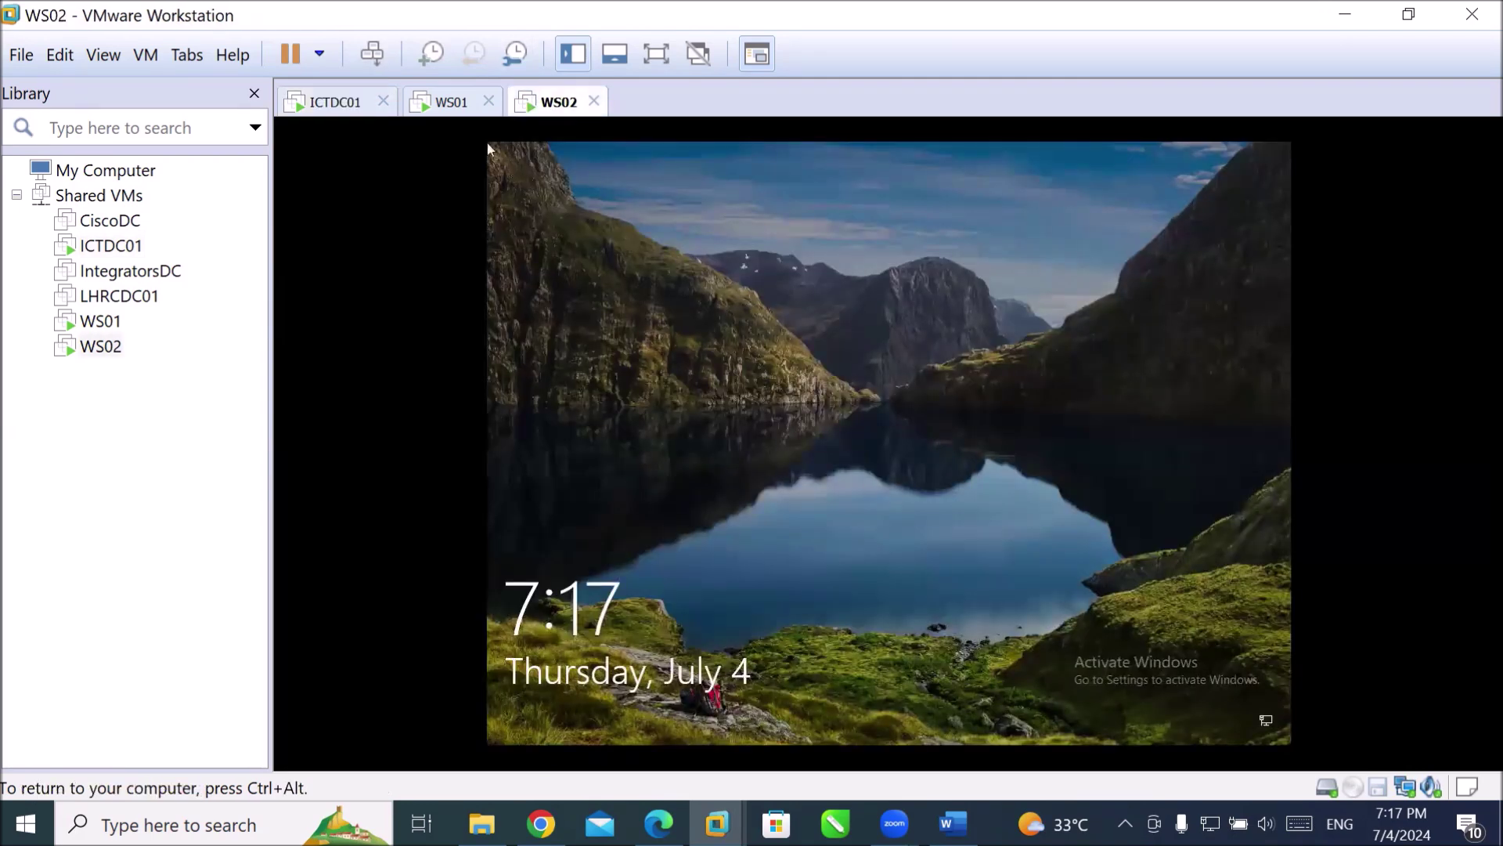
key(ctrl+alt+Insert)
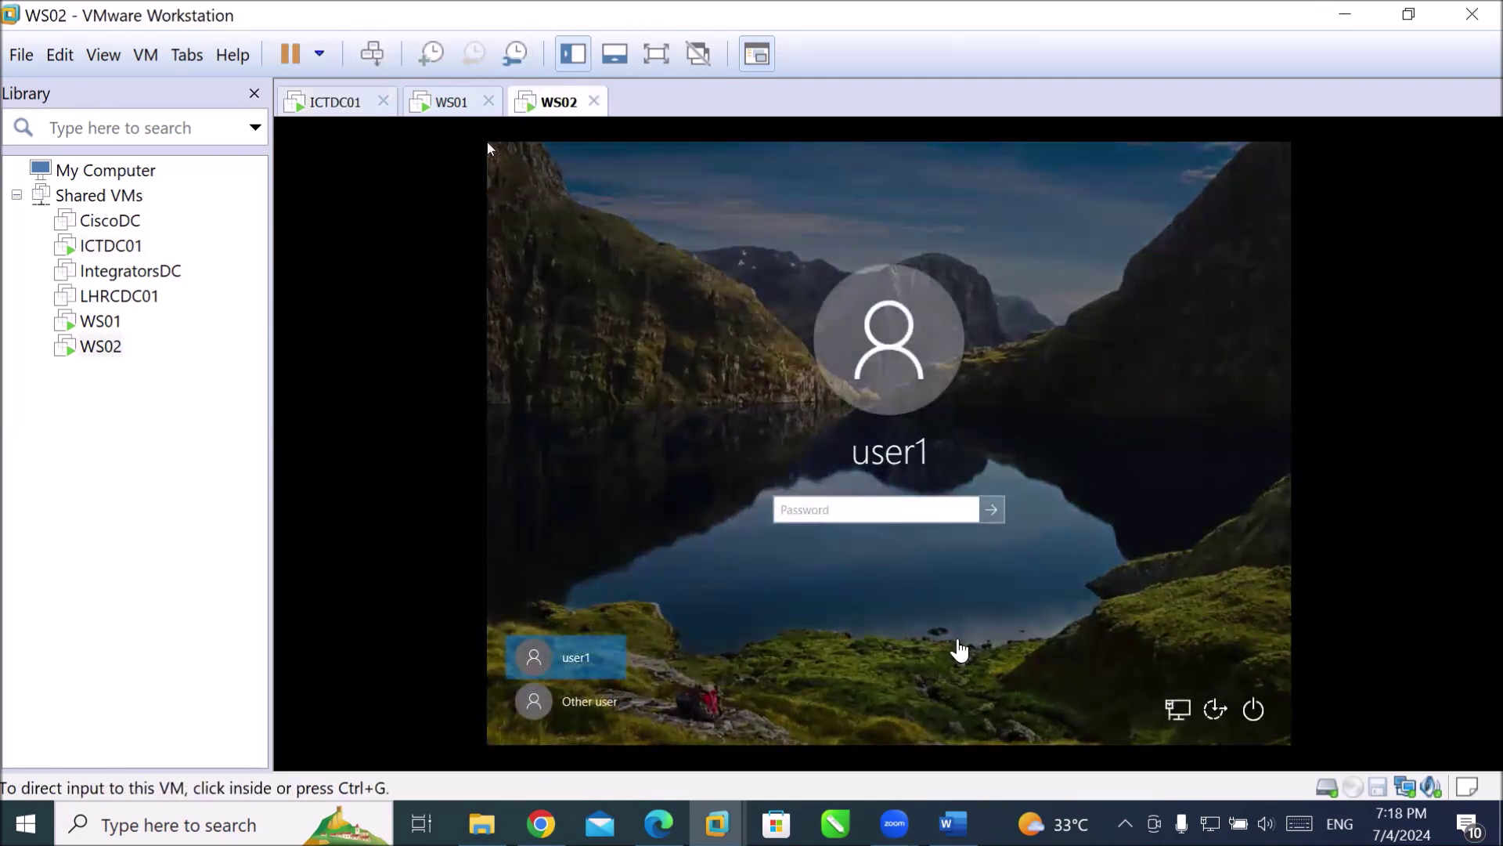
click(794, 165)
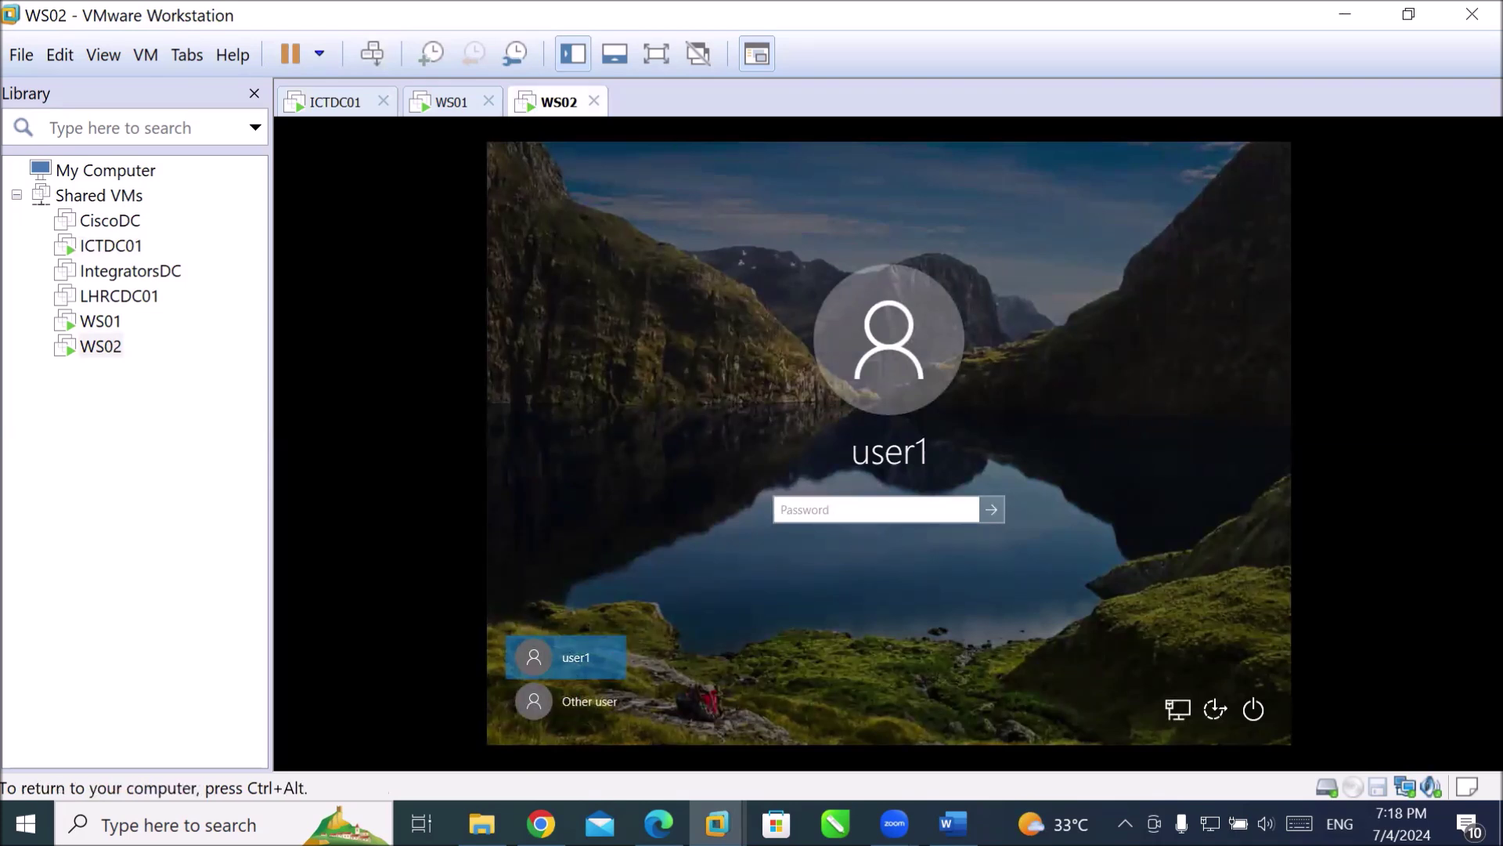
click(585, 705)
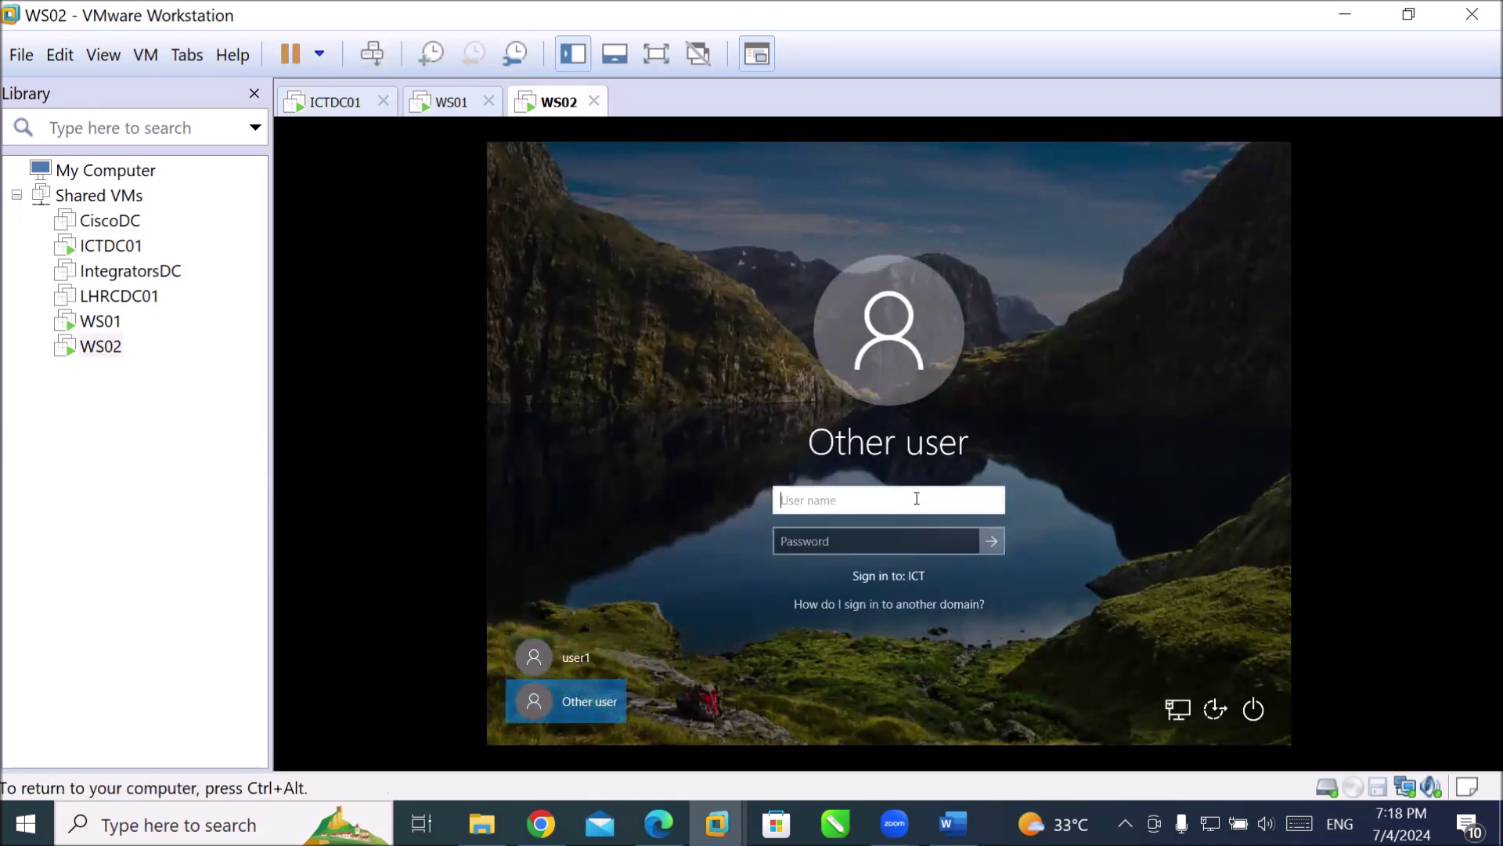
text(sanaullah)
key(Tab)
text(P)
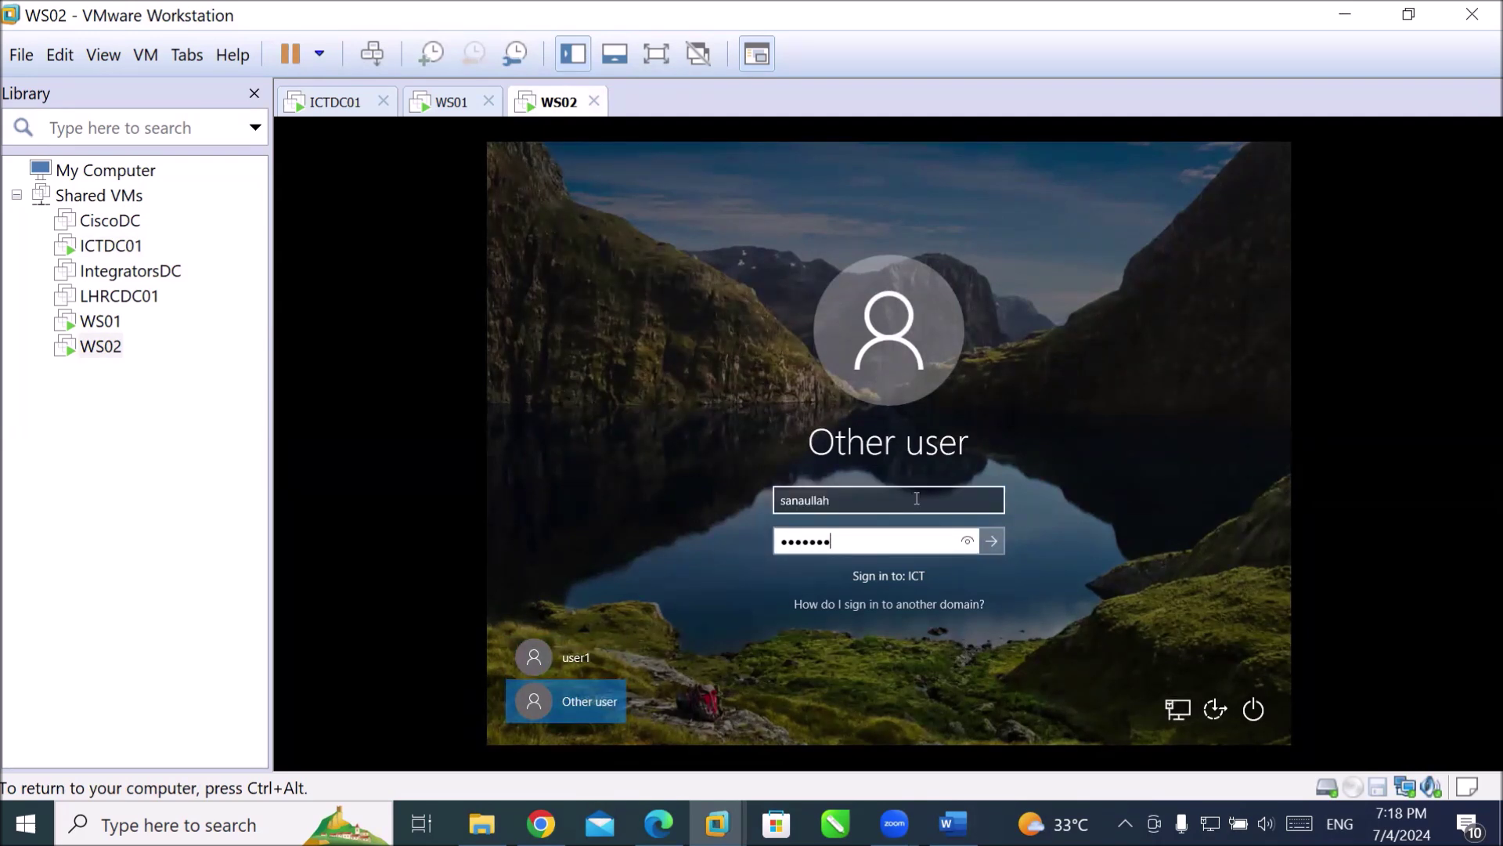
click(916, 498)
text(@ict.l)
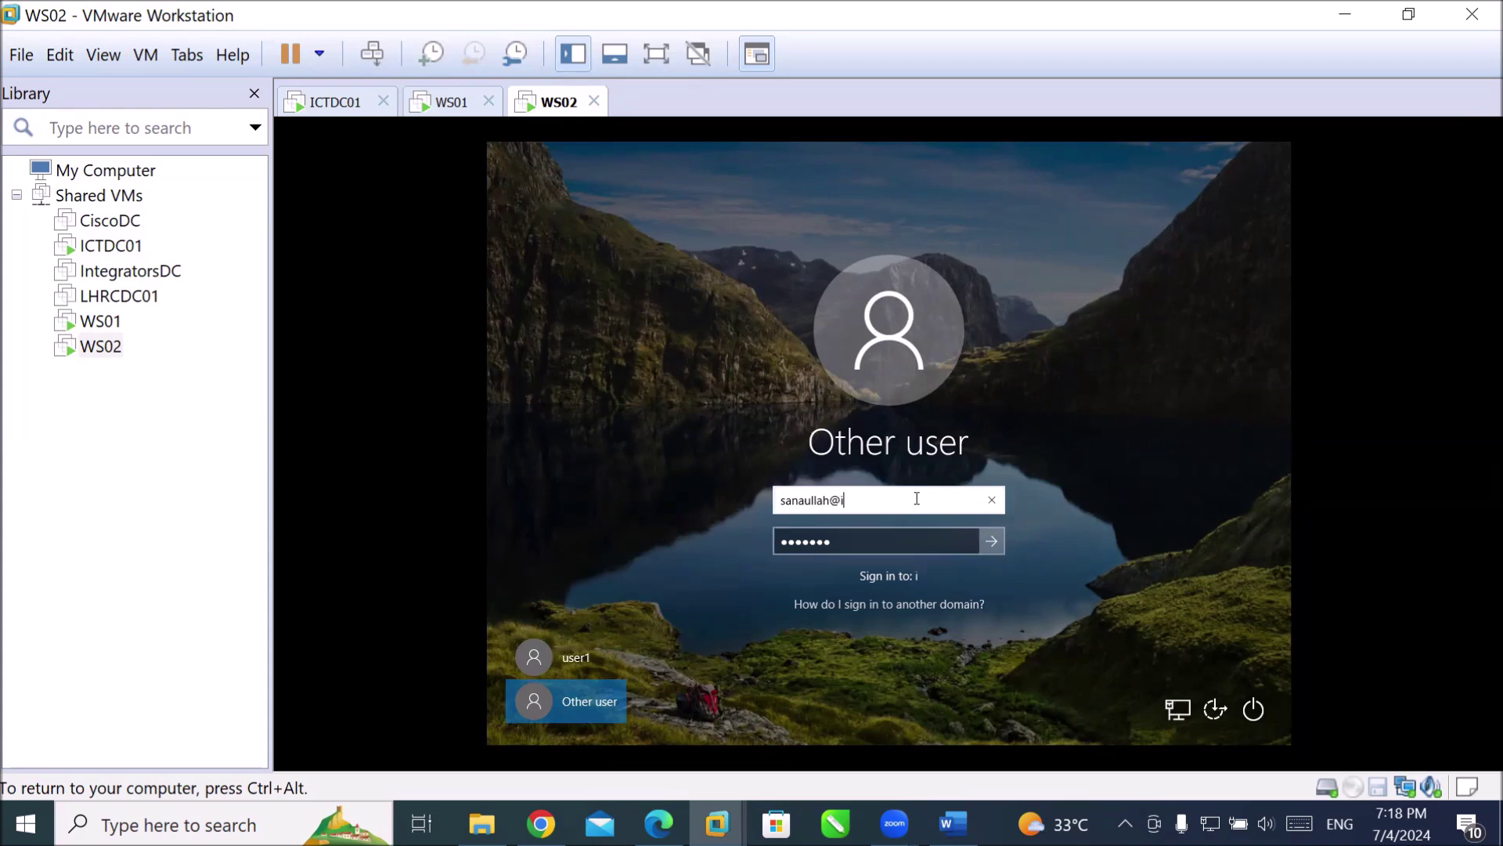
text(ocal)
key(Return)
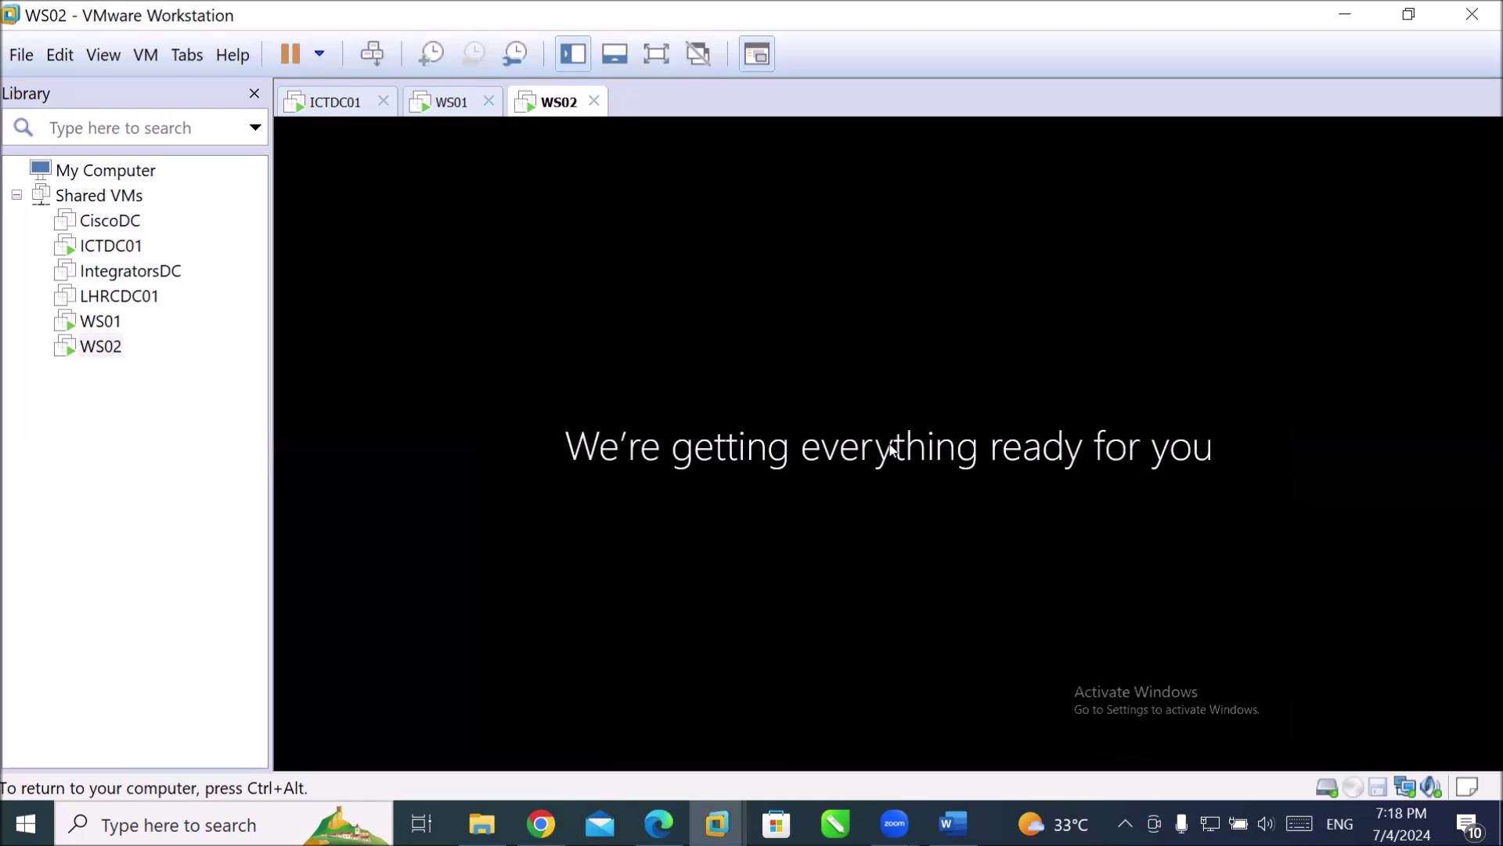
key(ctrl+alt)
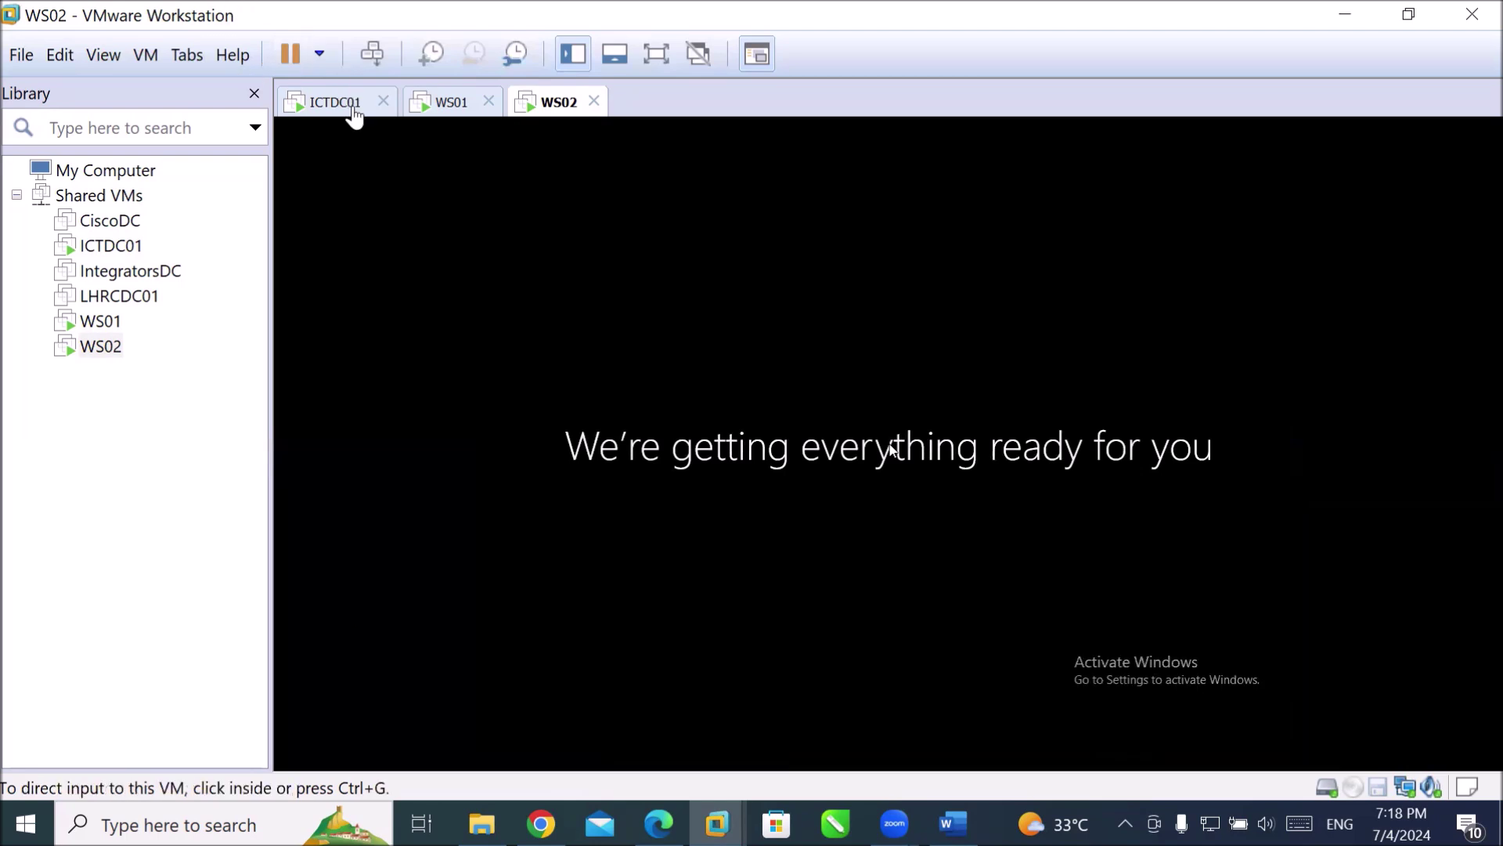
On ICTDC01, open the DHCP server statistics from the IPv4 node and enlarge the window.
click(348, 115)
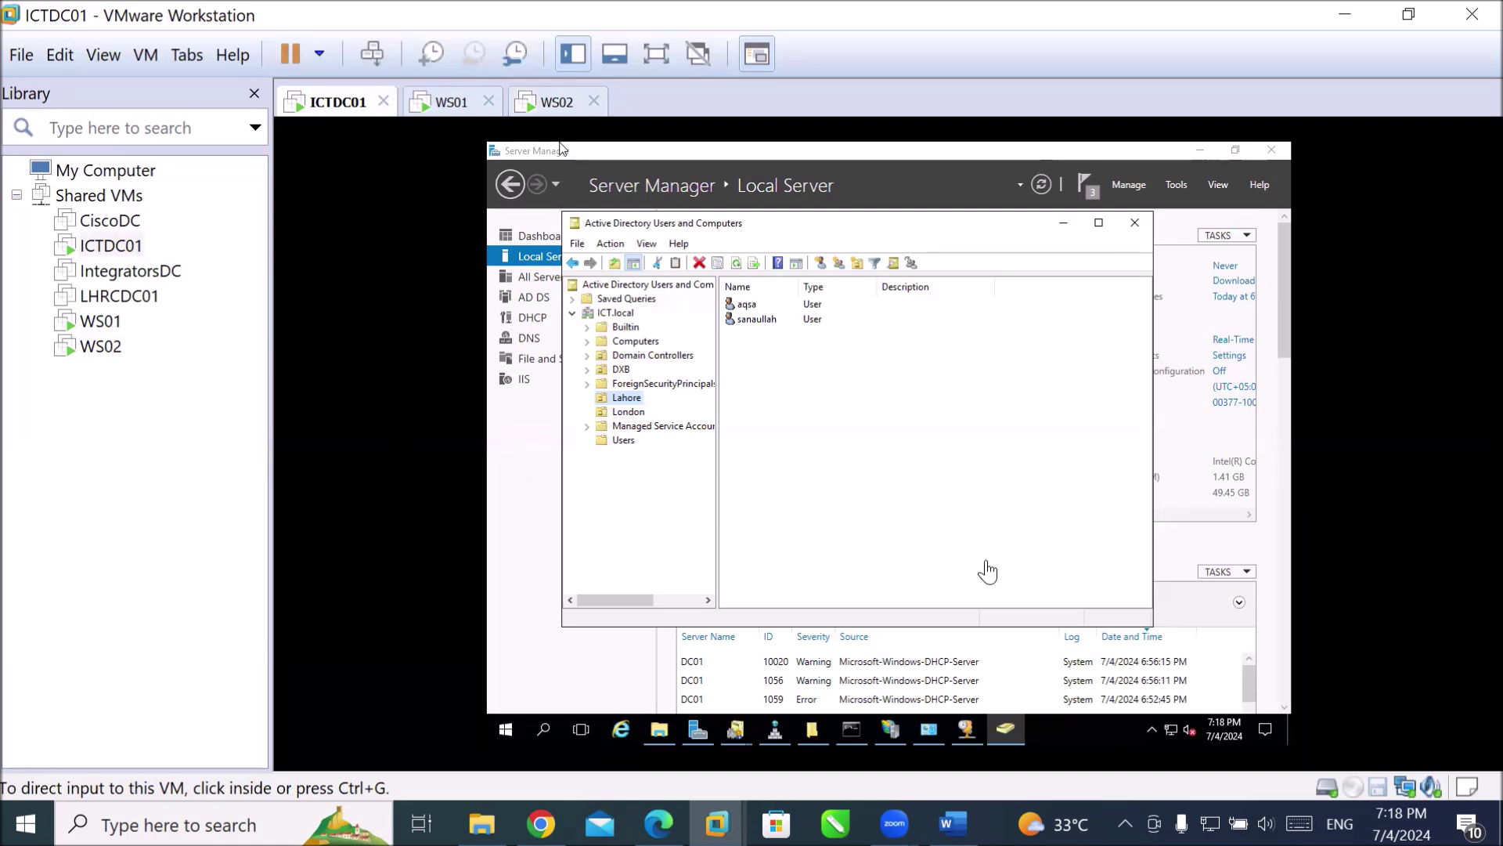
click(599, 194)
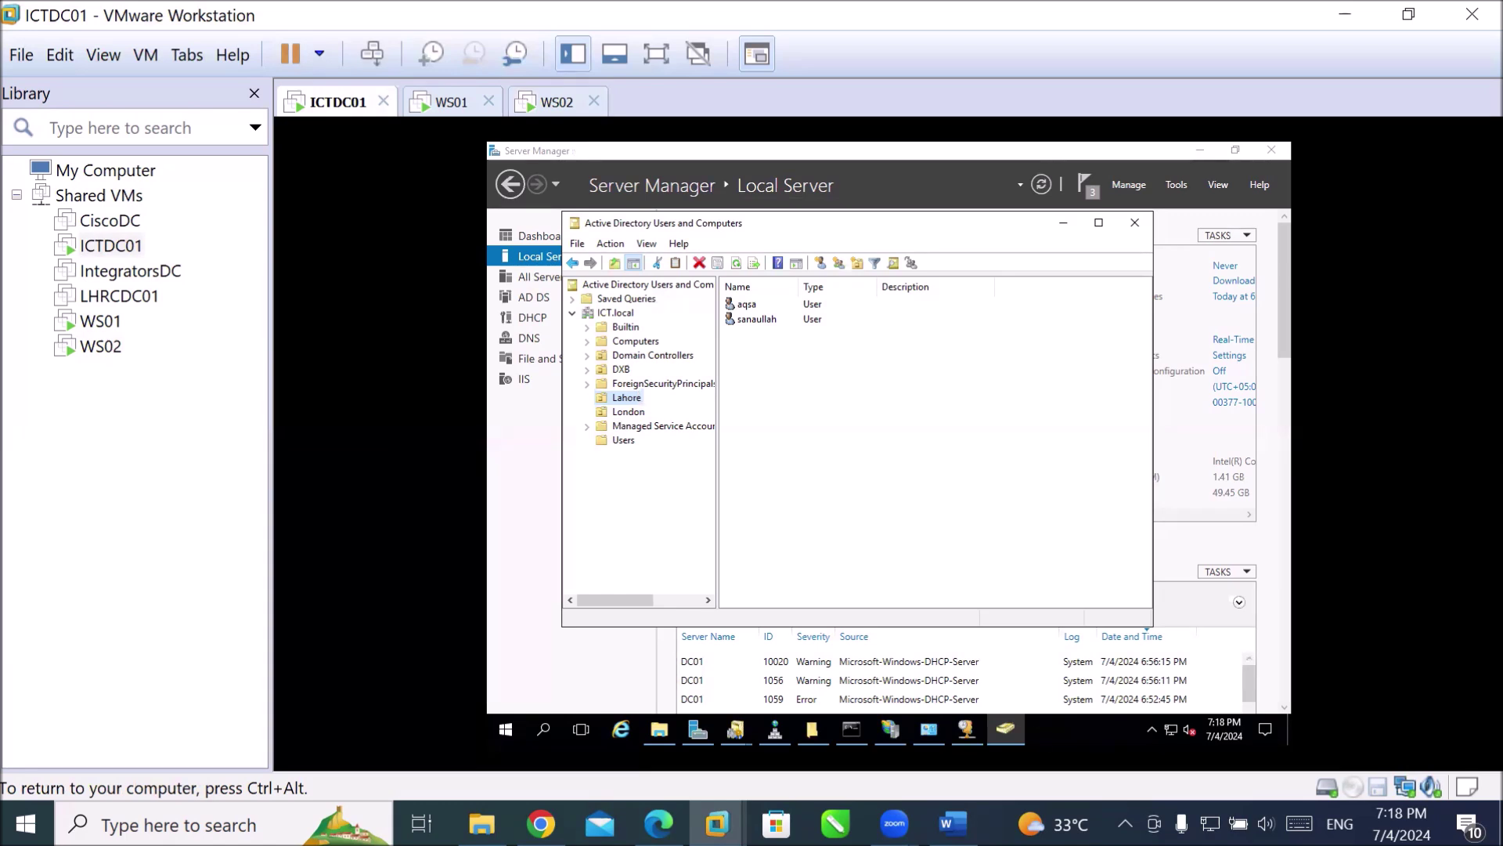
click(964, 730)
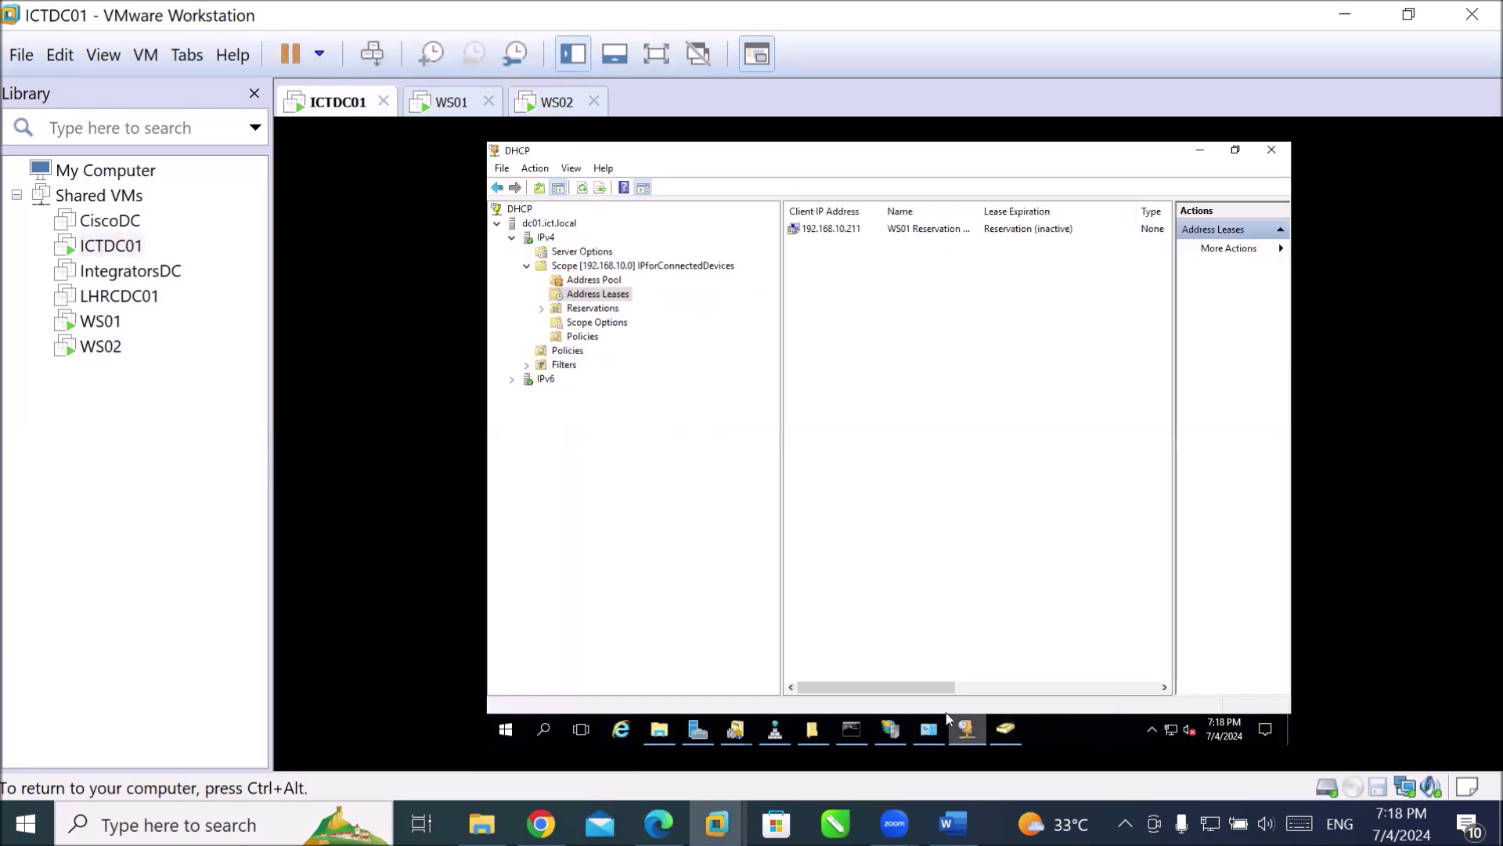
click(548, 237)
right_click(548, 237)
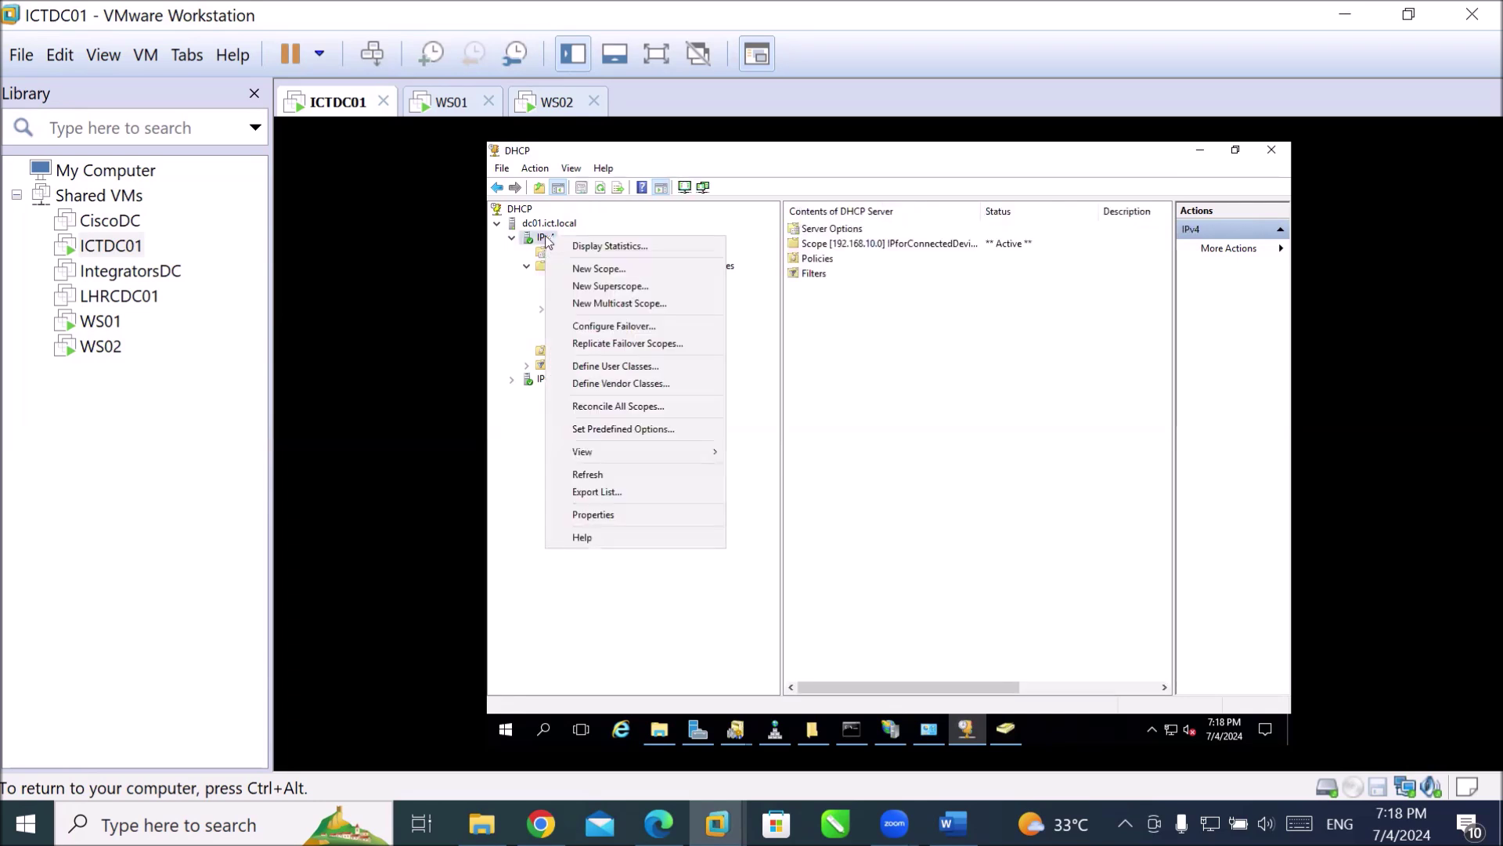
click(587, 247)
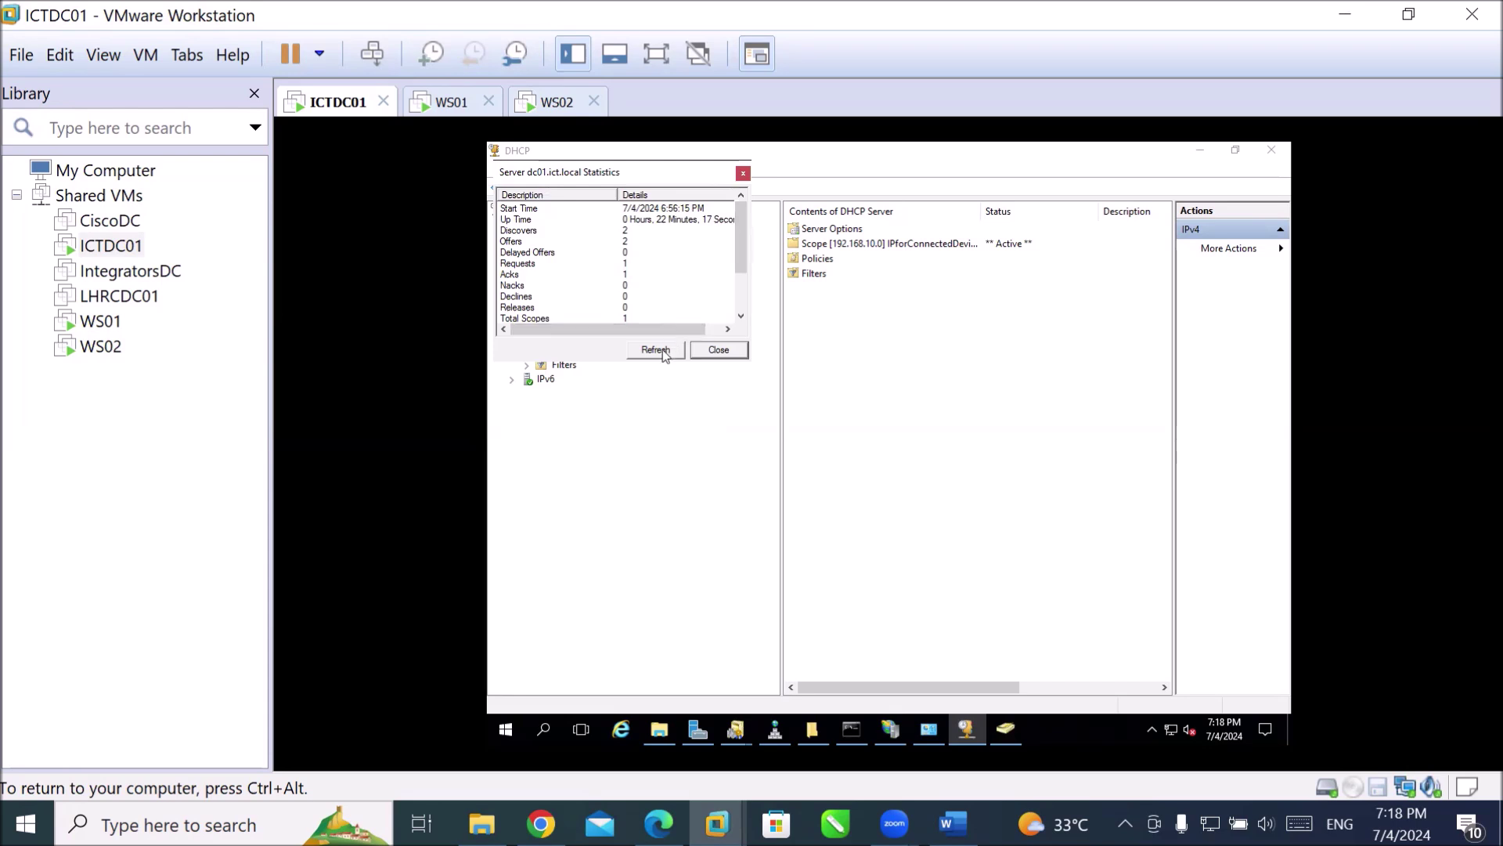
drag(621, 361, 615, 568)
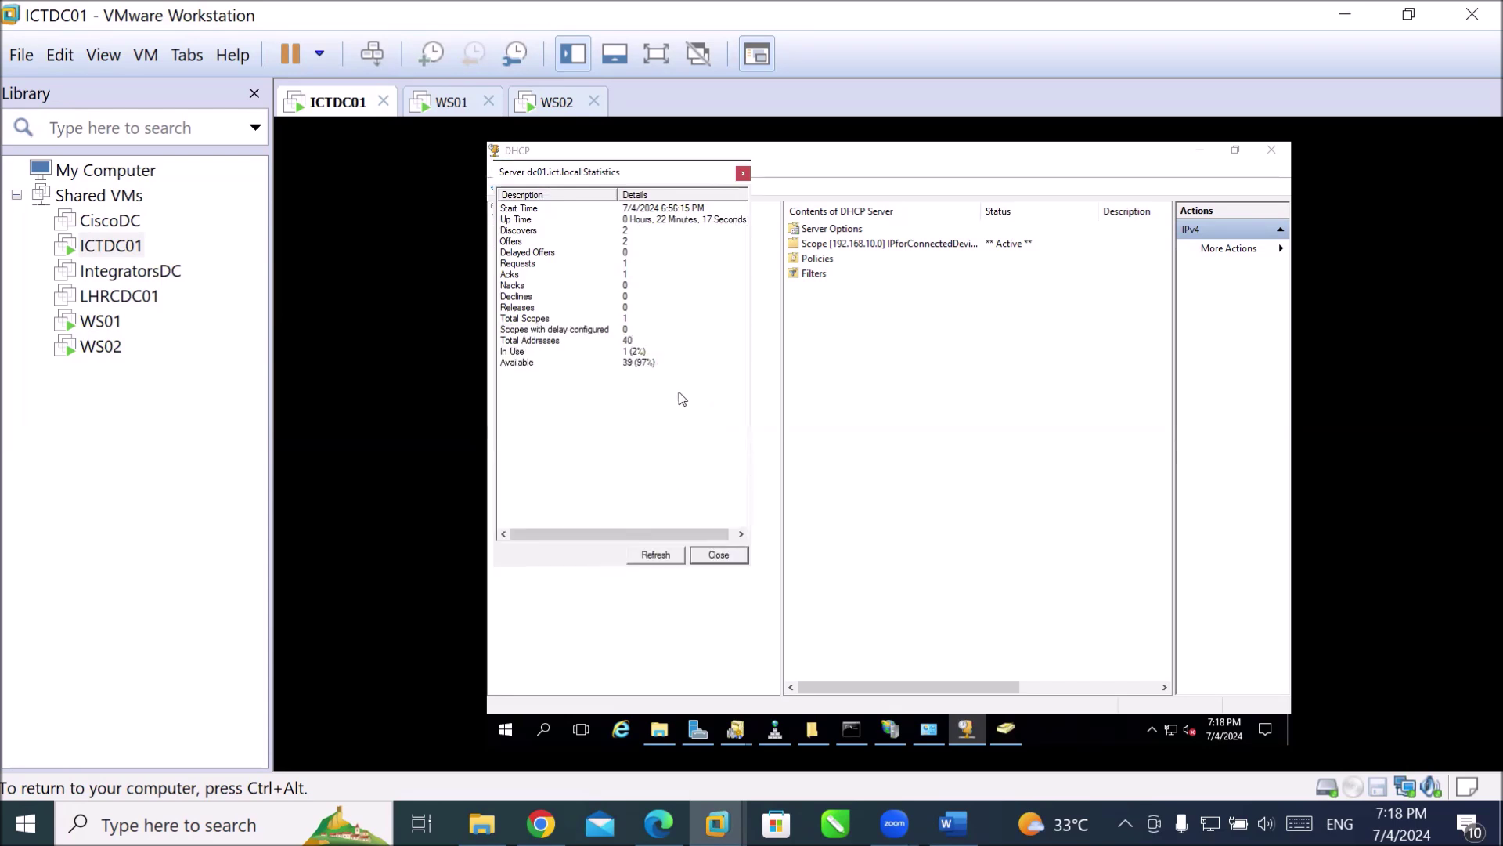
Review the statistics rows (40 total addresses, 1 in use, 39 available), then close the window.
click(531, 209)
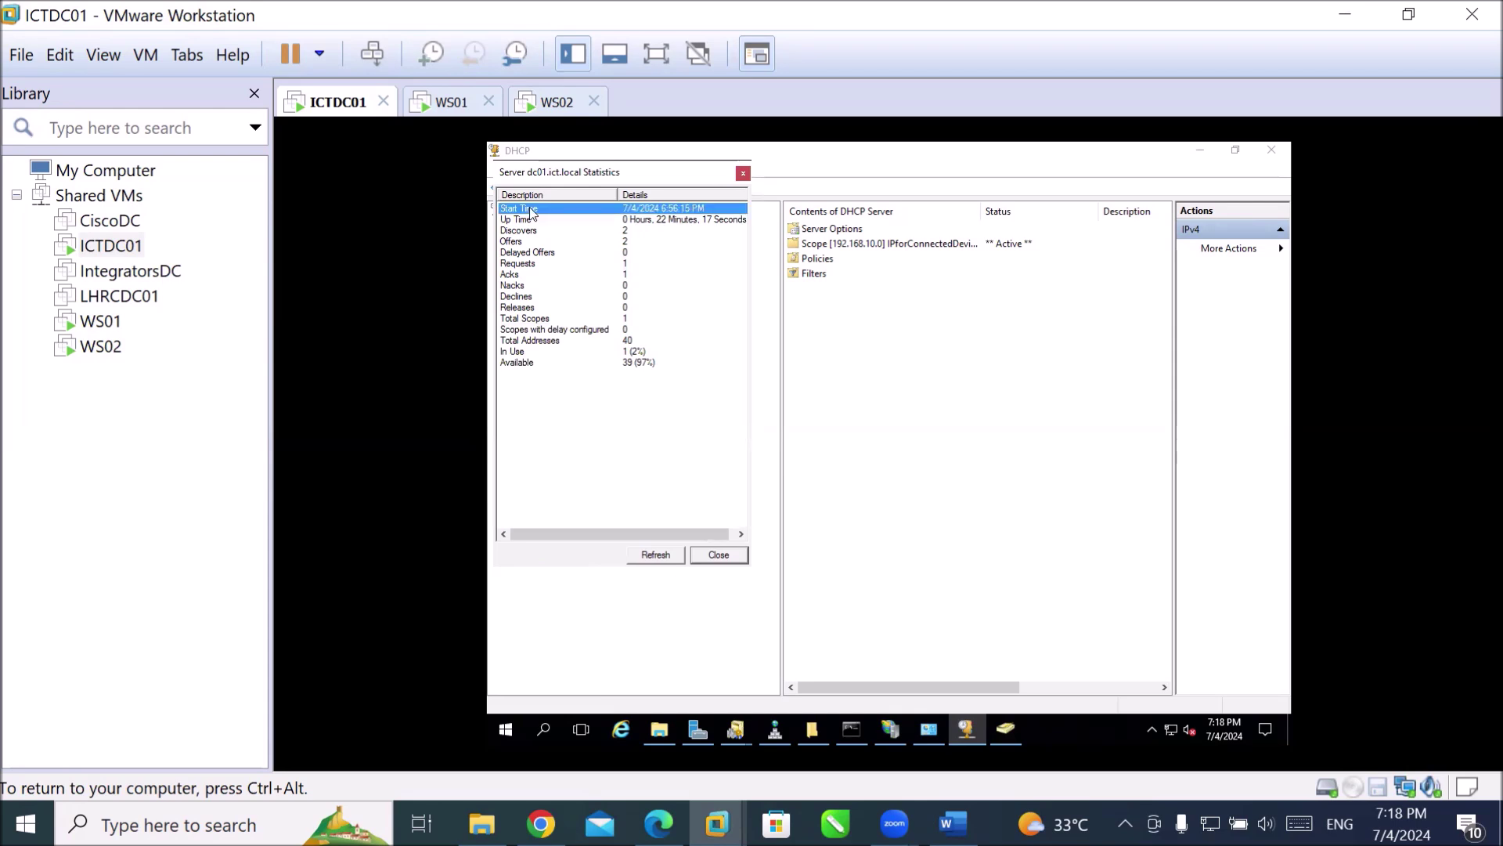
click(537, 221)
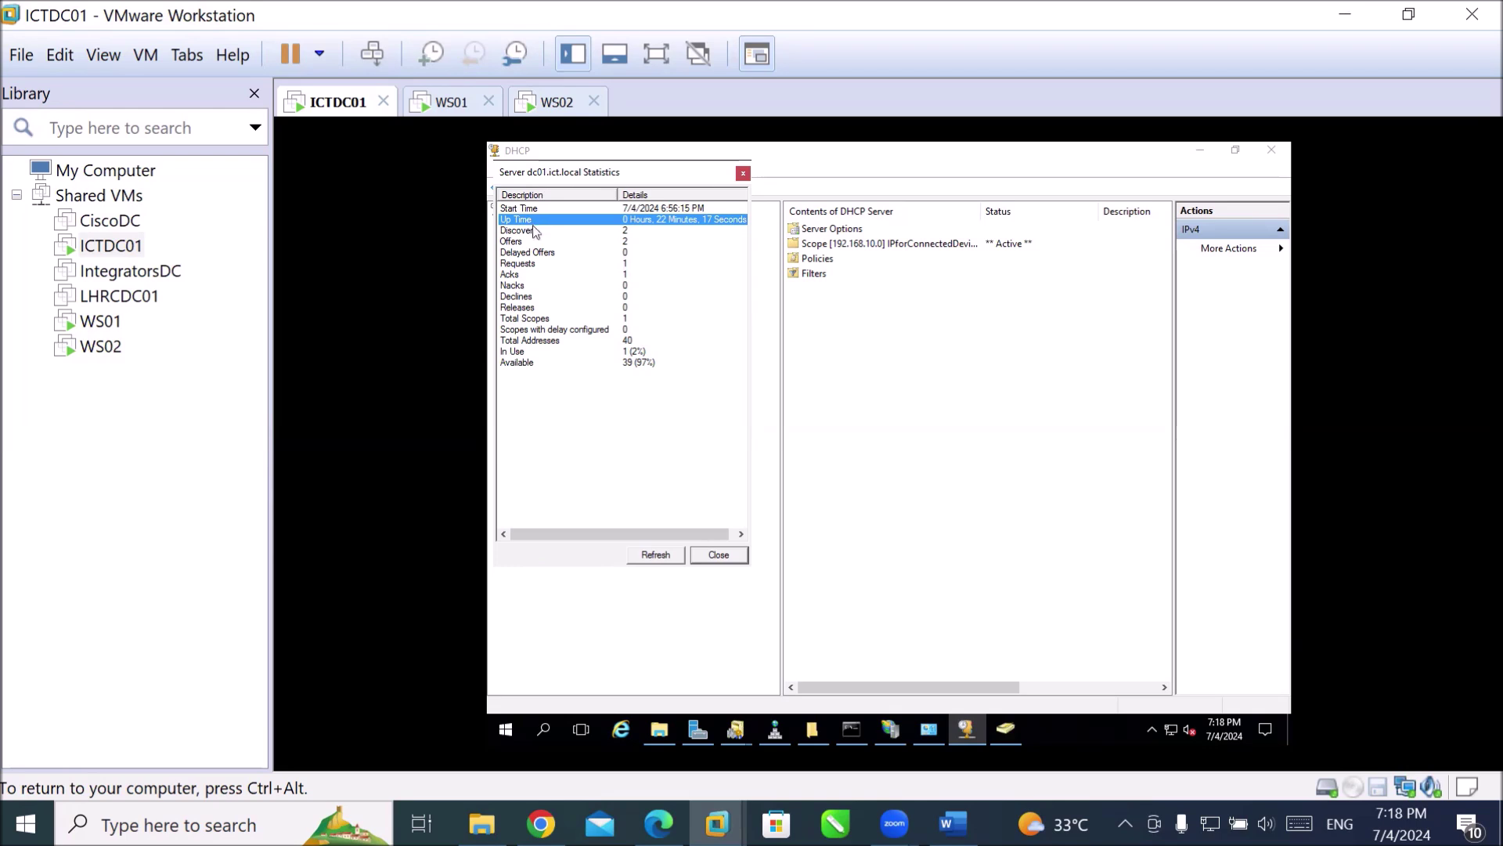
click(530, 233)
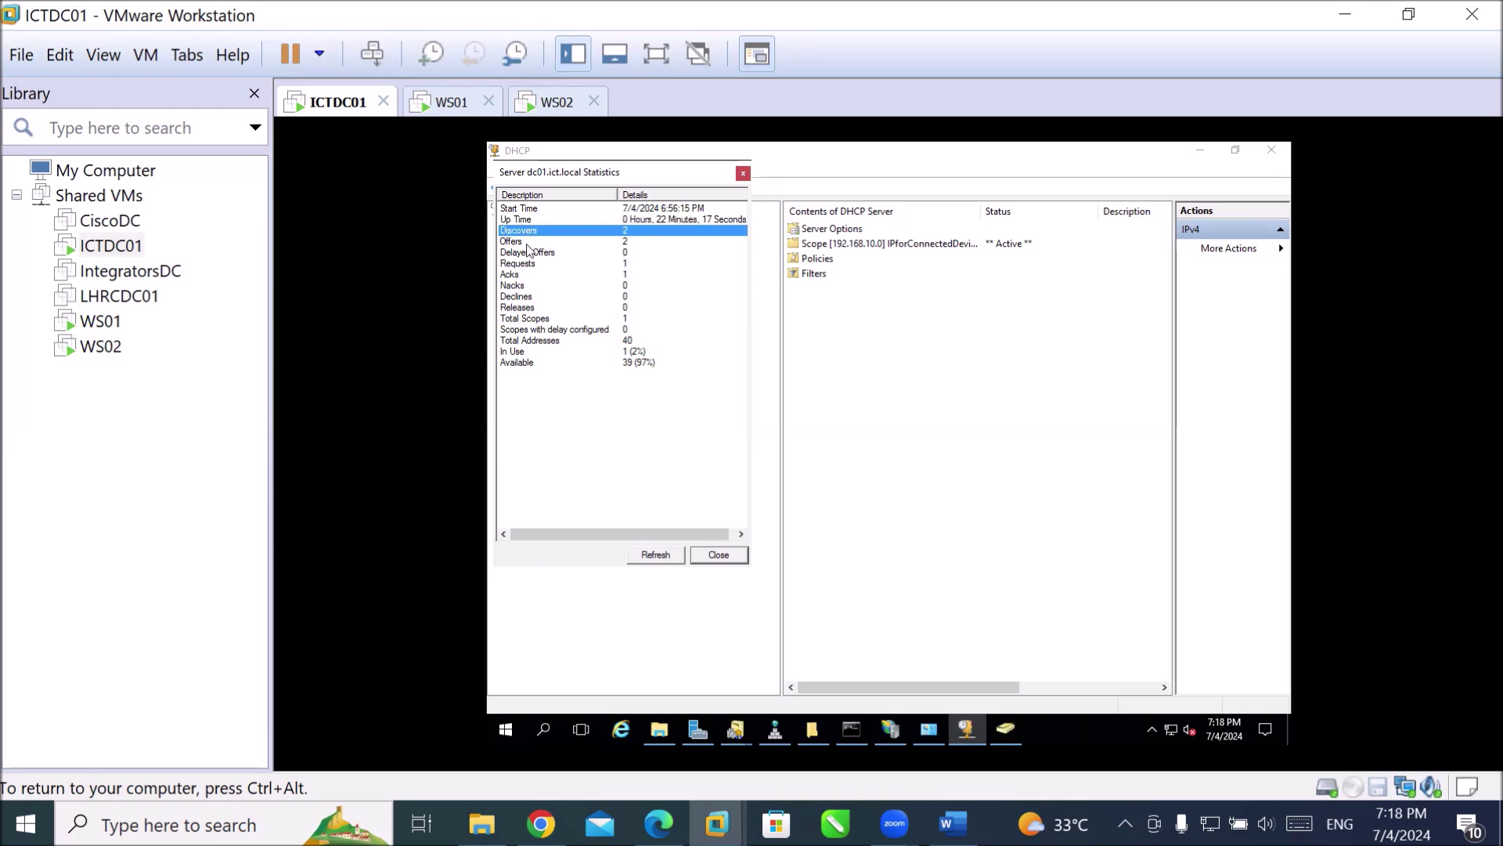
click(531, 241)
click(528, 253)
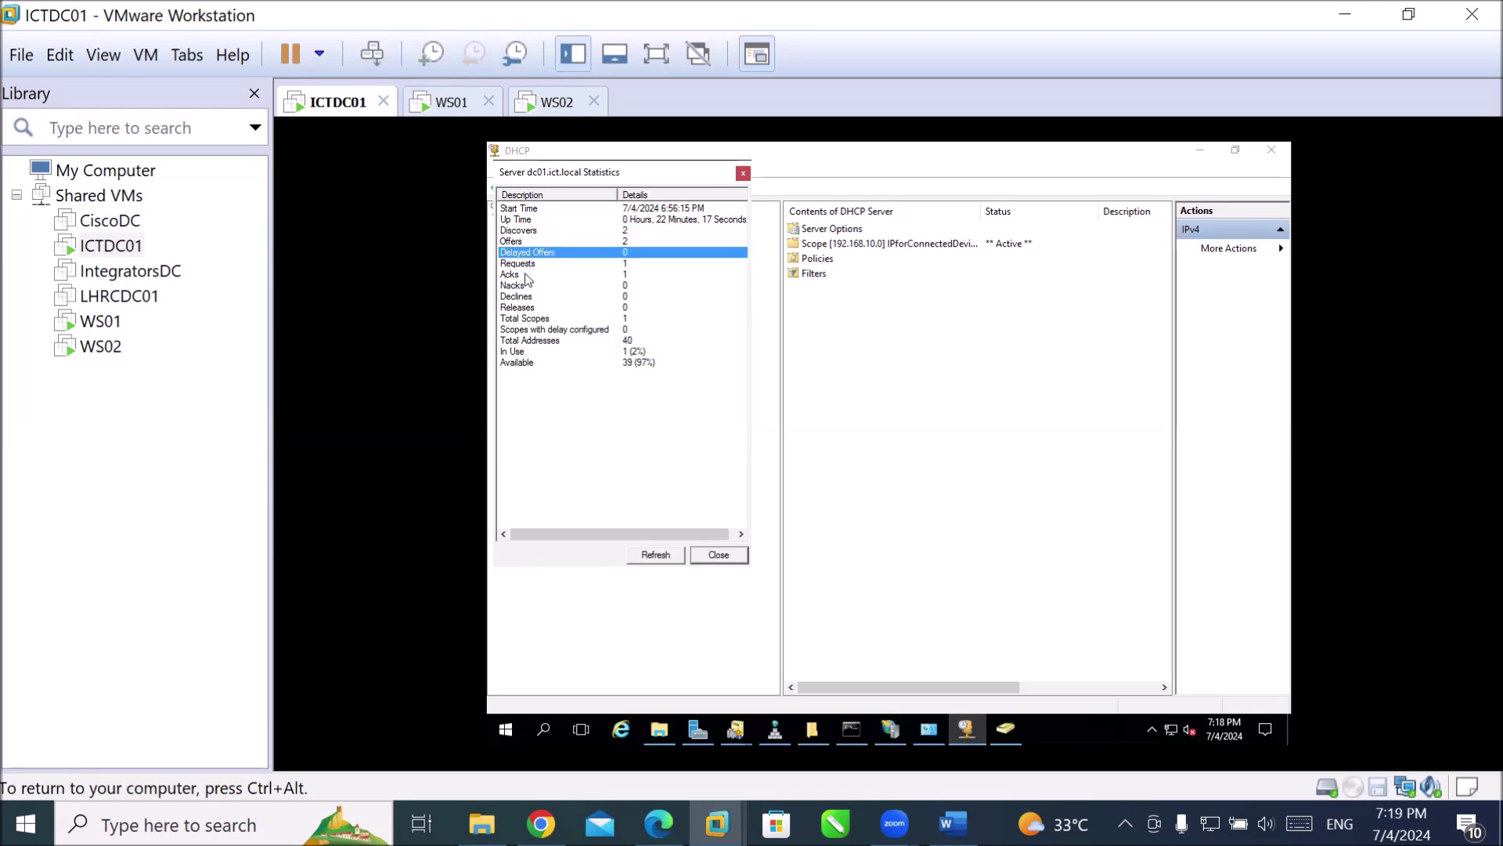
click(529, 276)
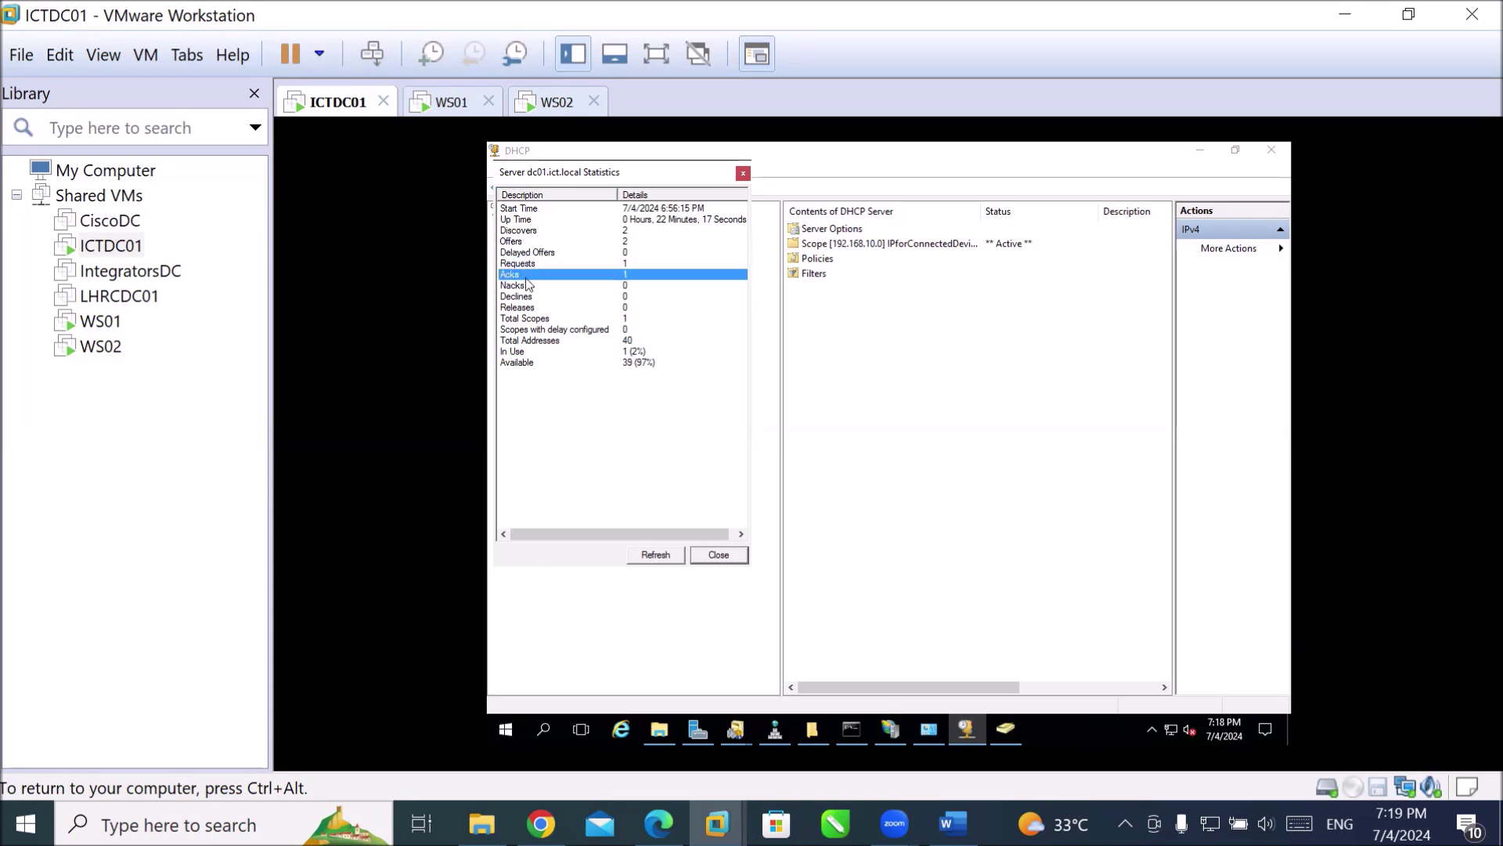
click(519, 319)
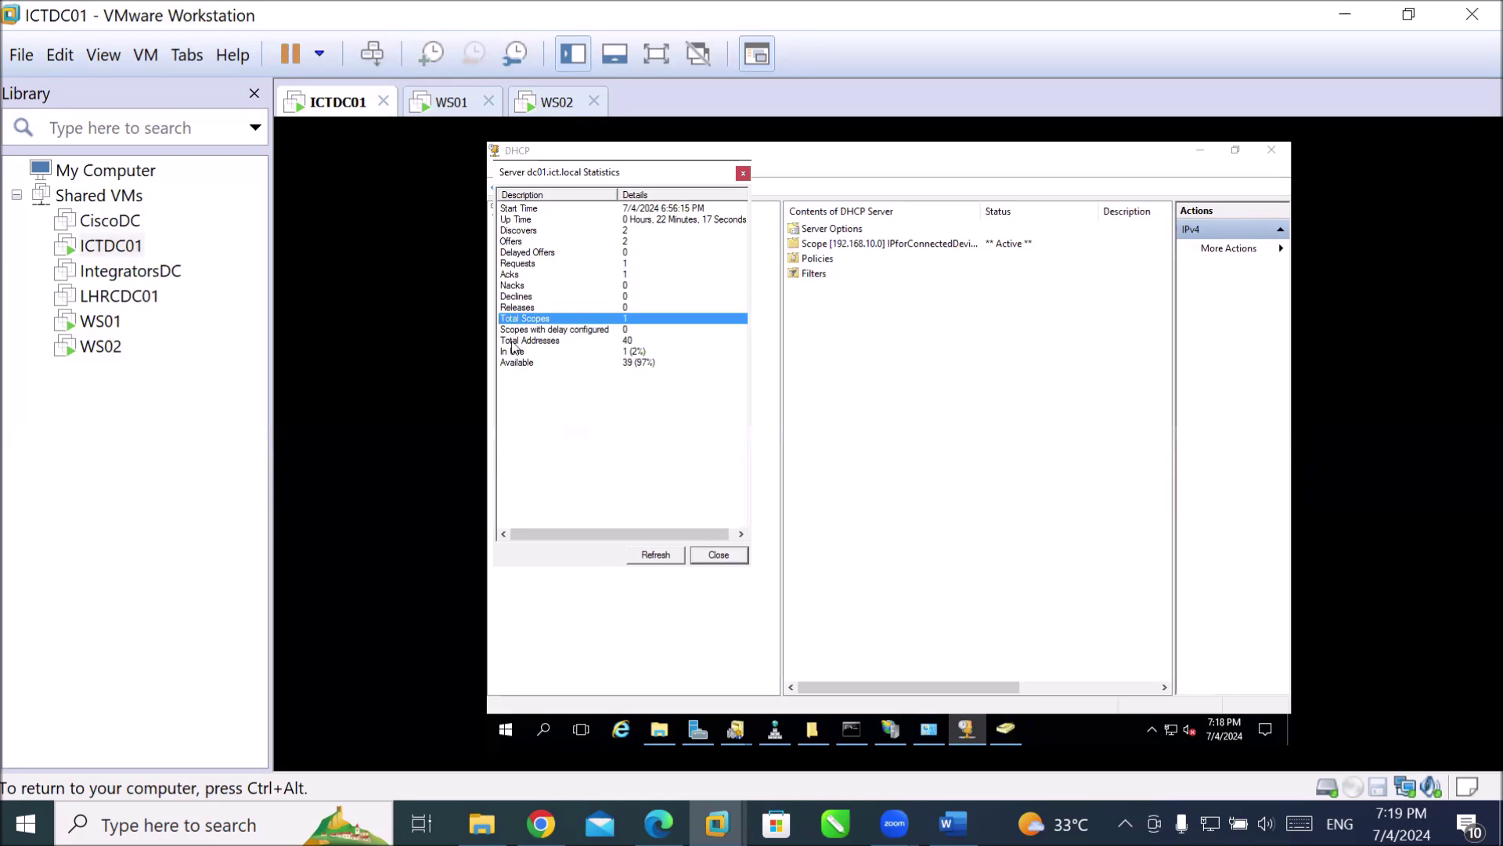
click(513, 342)
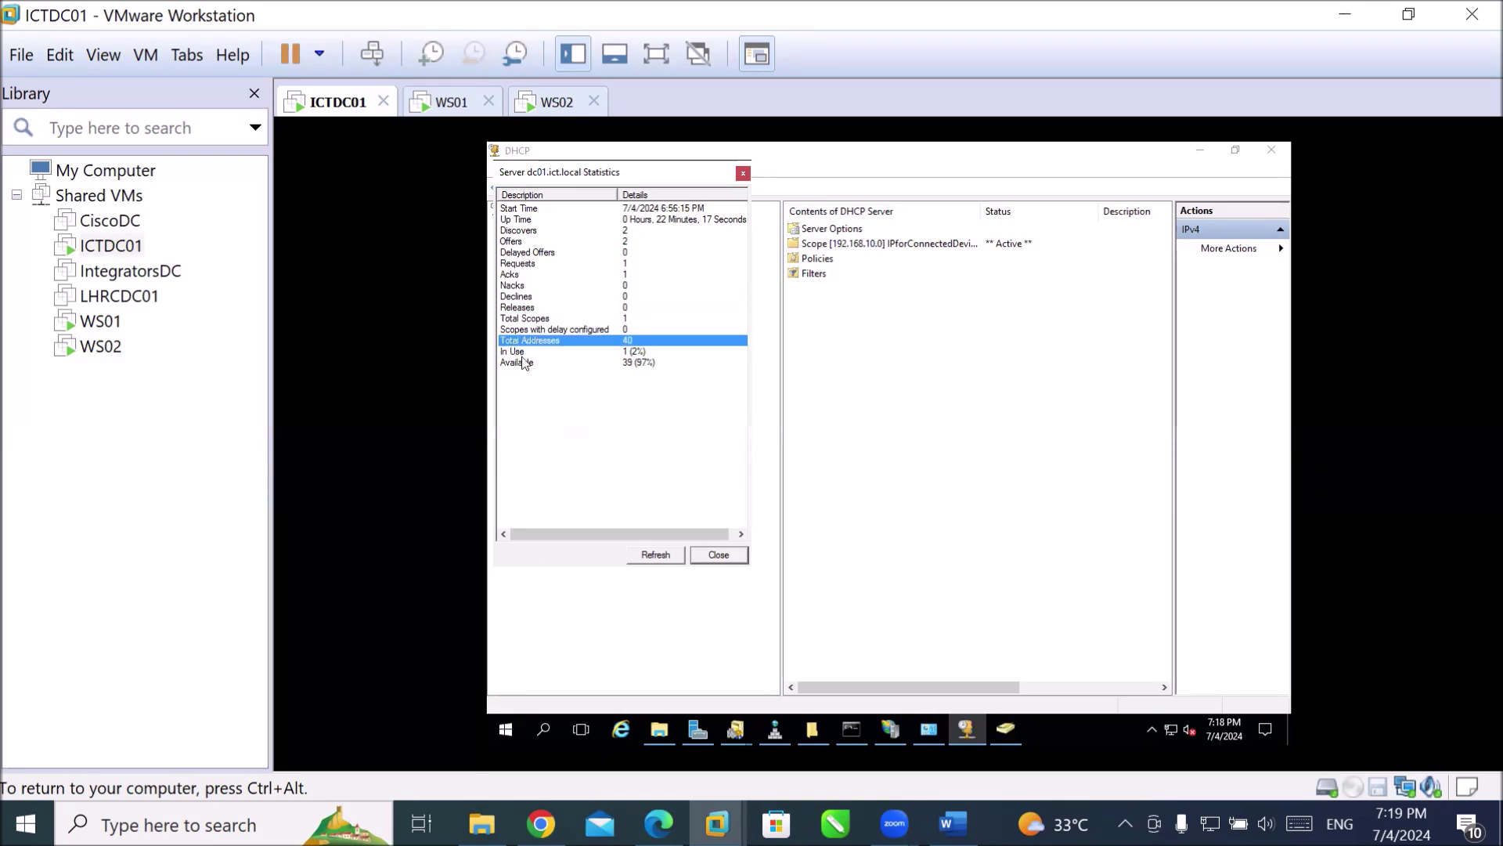
click(523, 352)
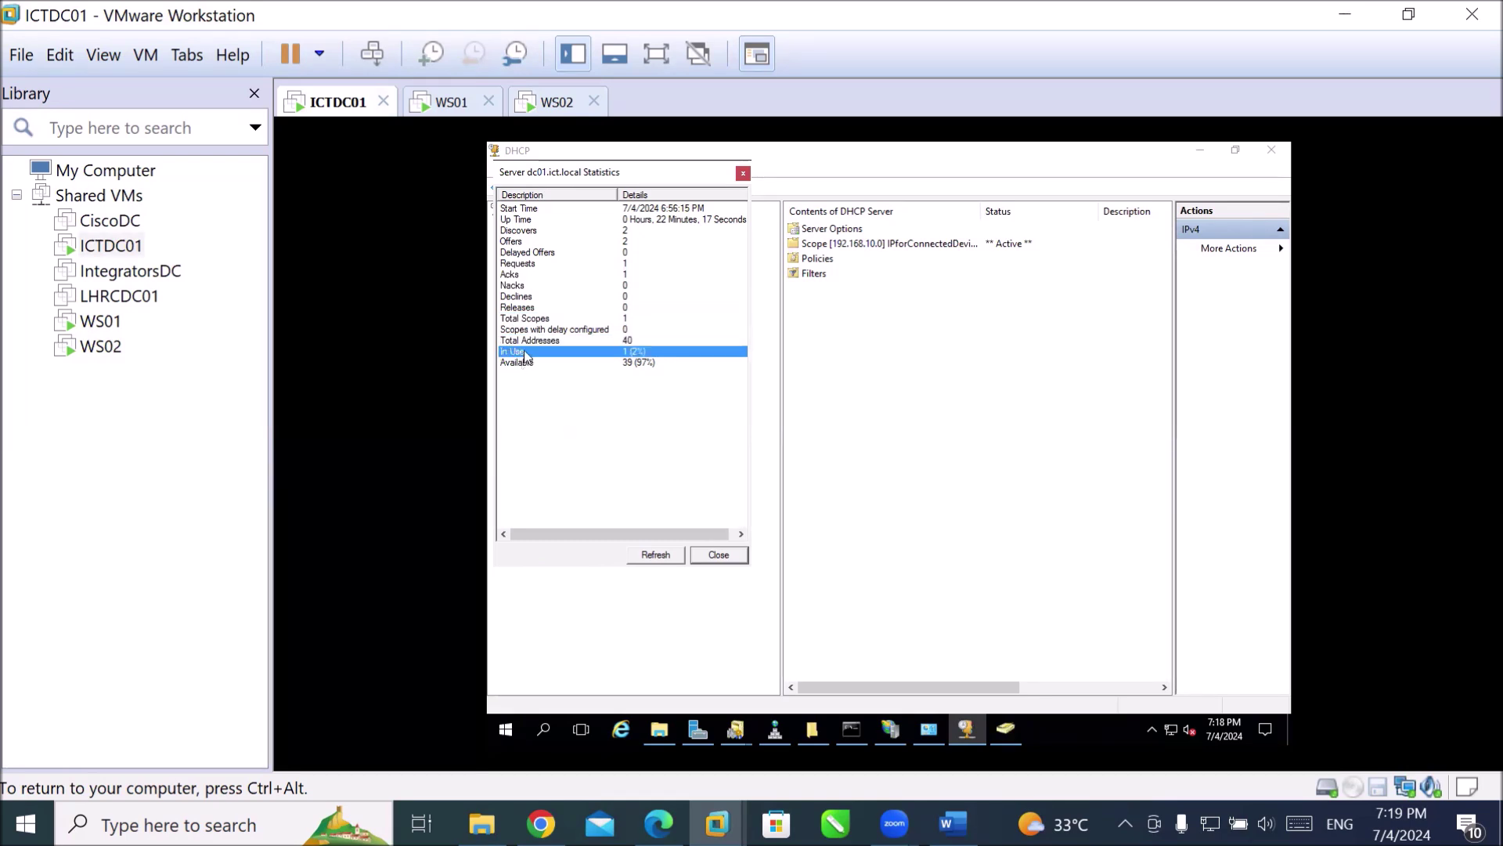
click(526, 363)
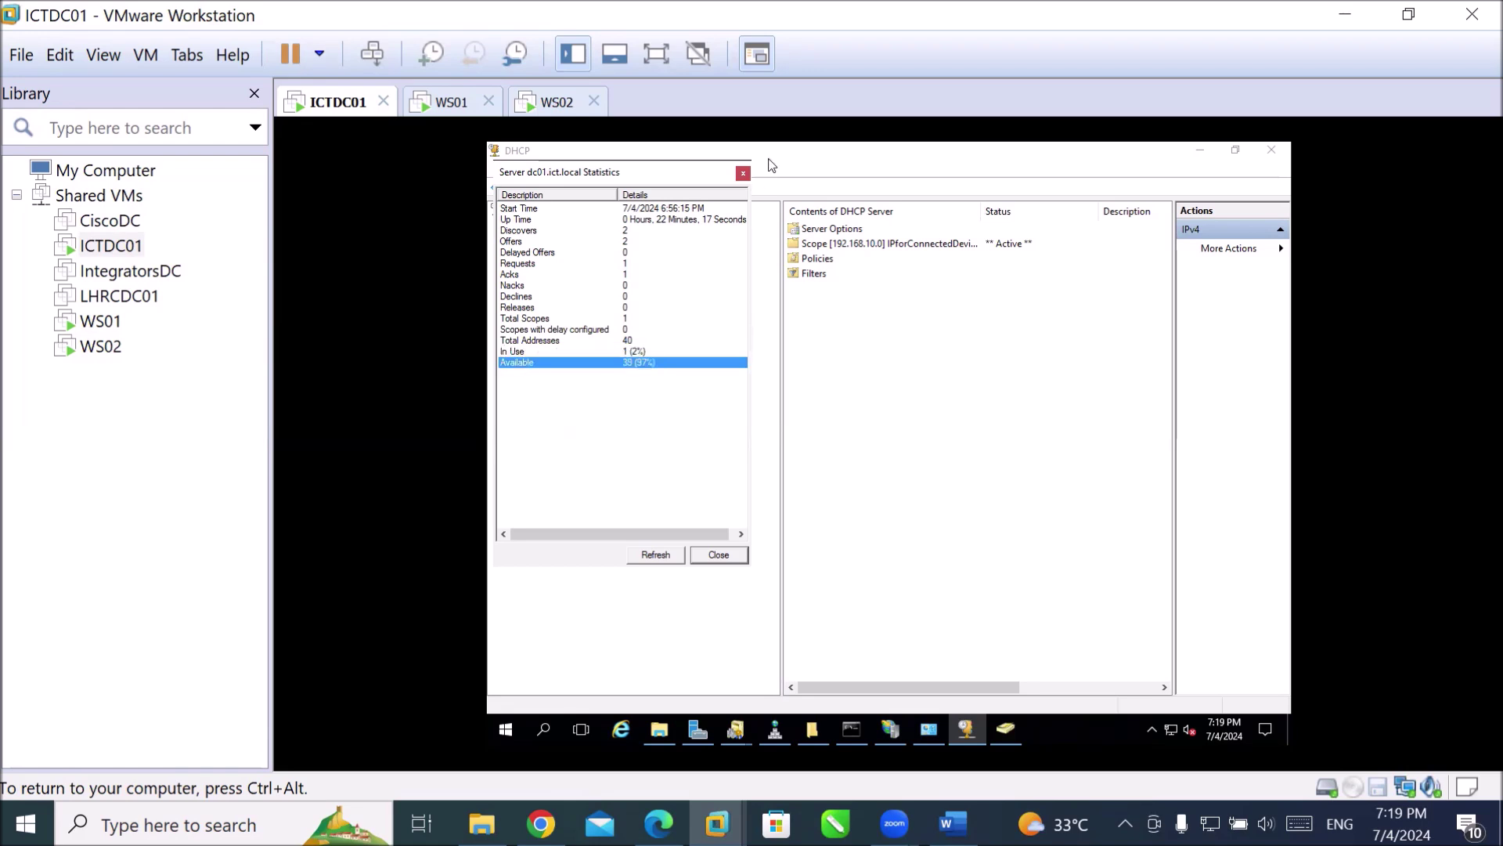
click(743, 173)
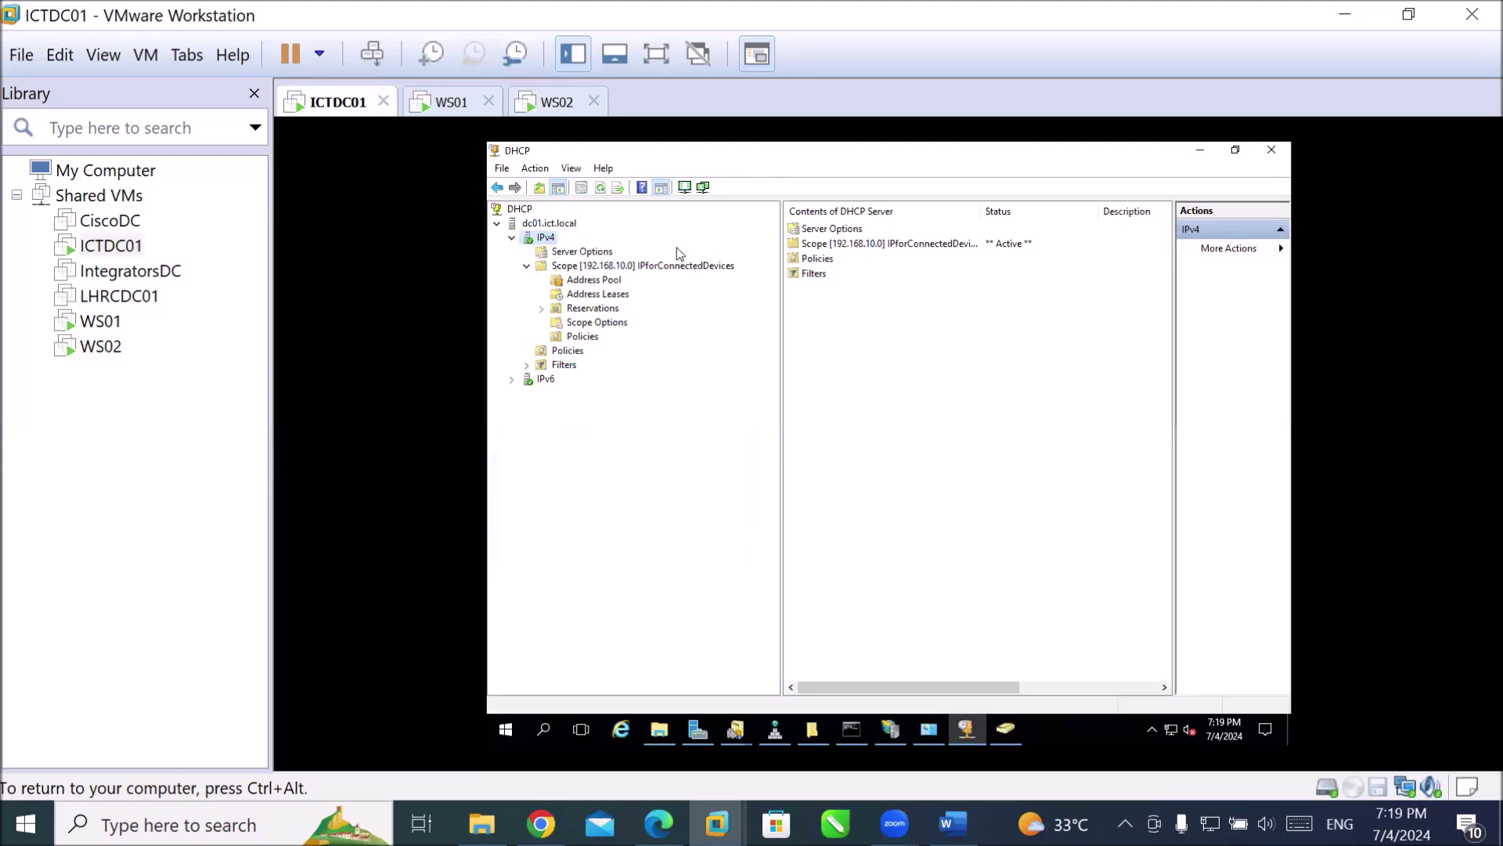
Refresh the scope's address leases and select WS01's active 192.168.10.211 reservation.
click(625, 294)
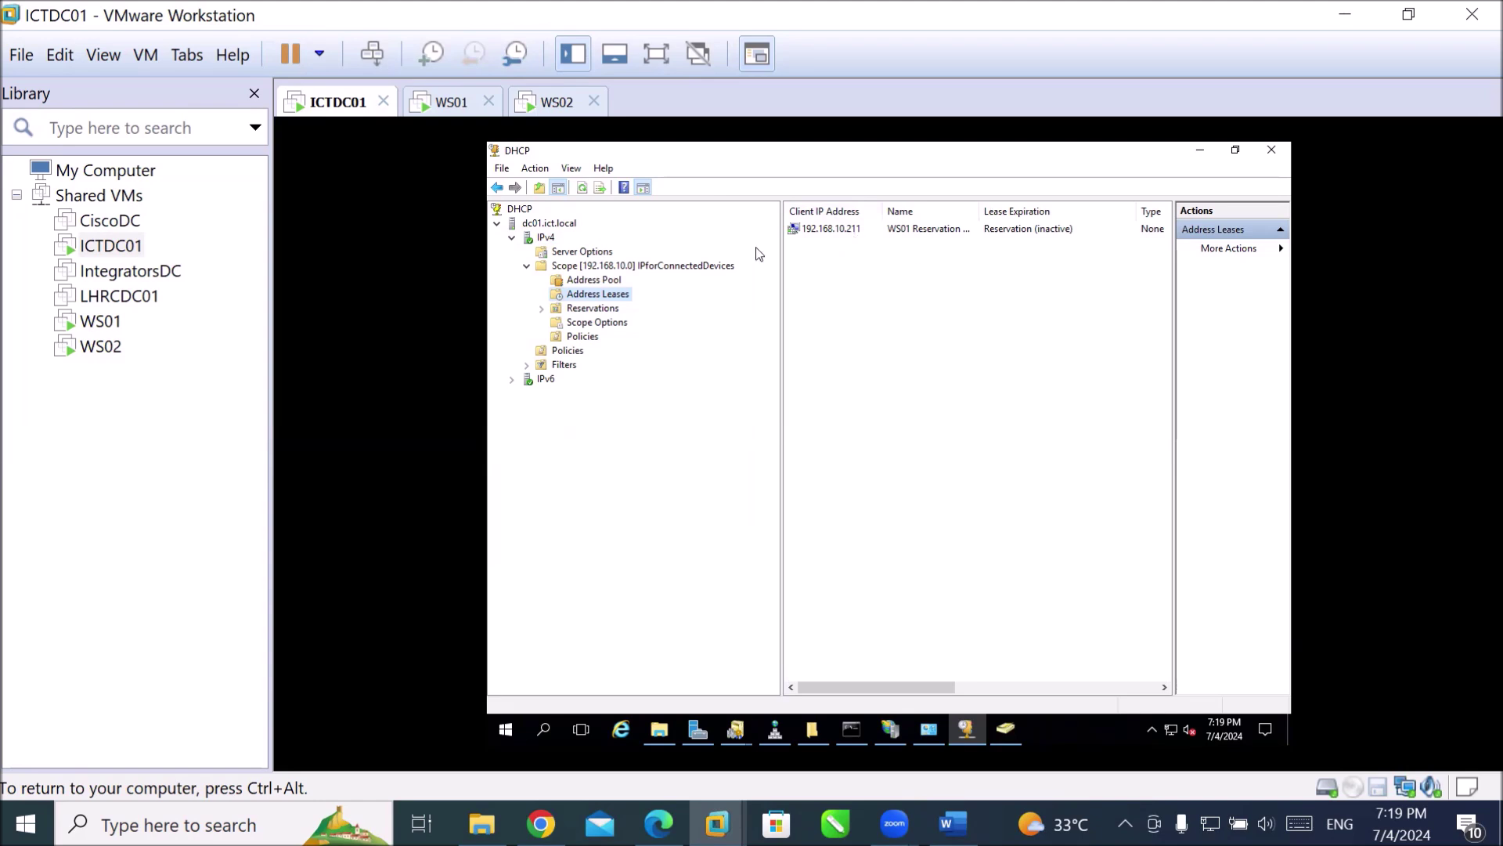
right_click(624, 303)
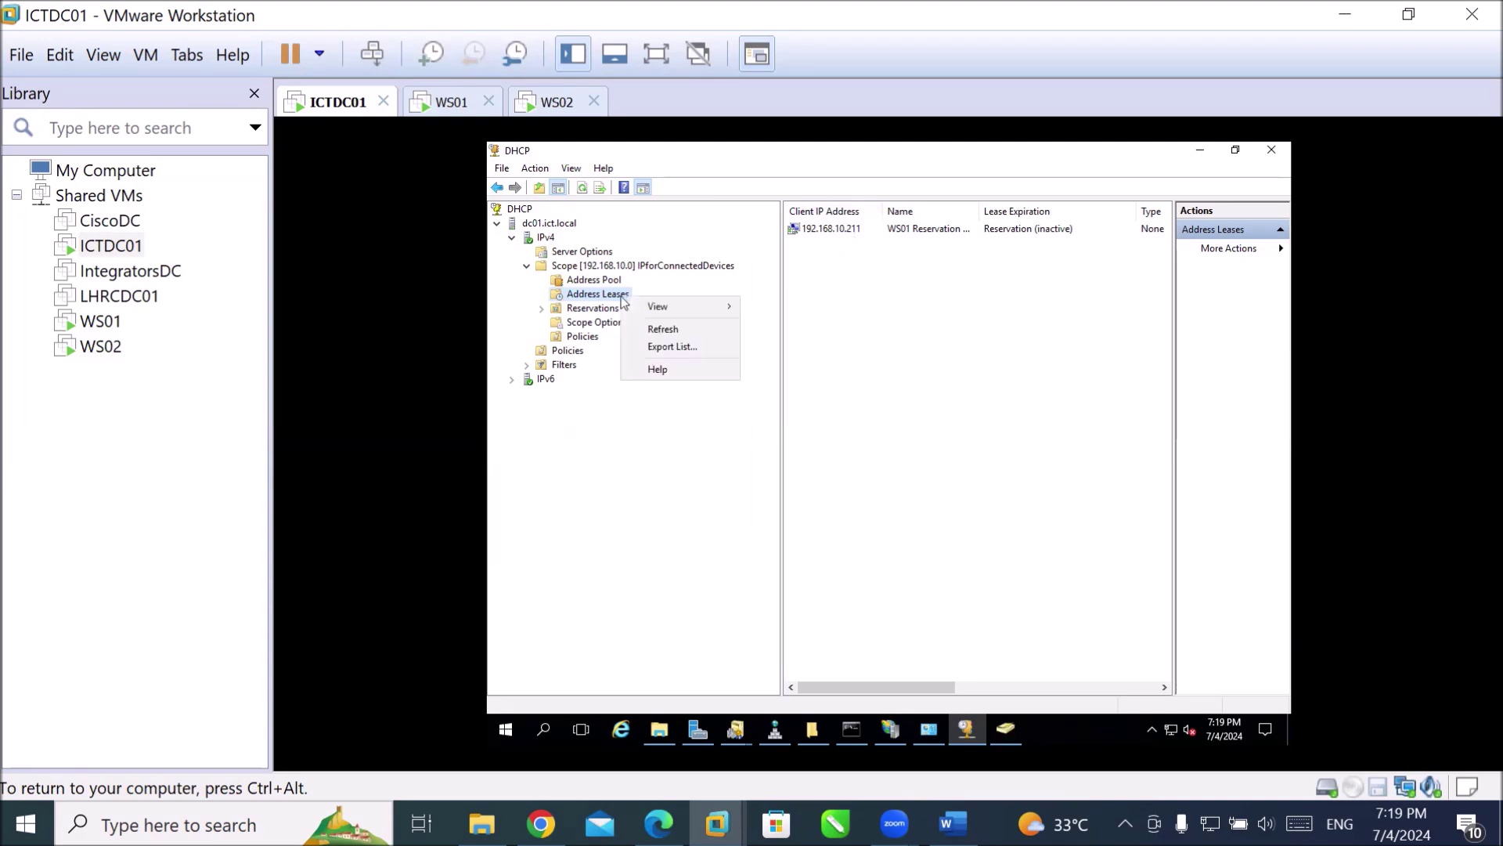
click(650, 328)
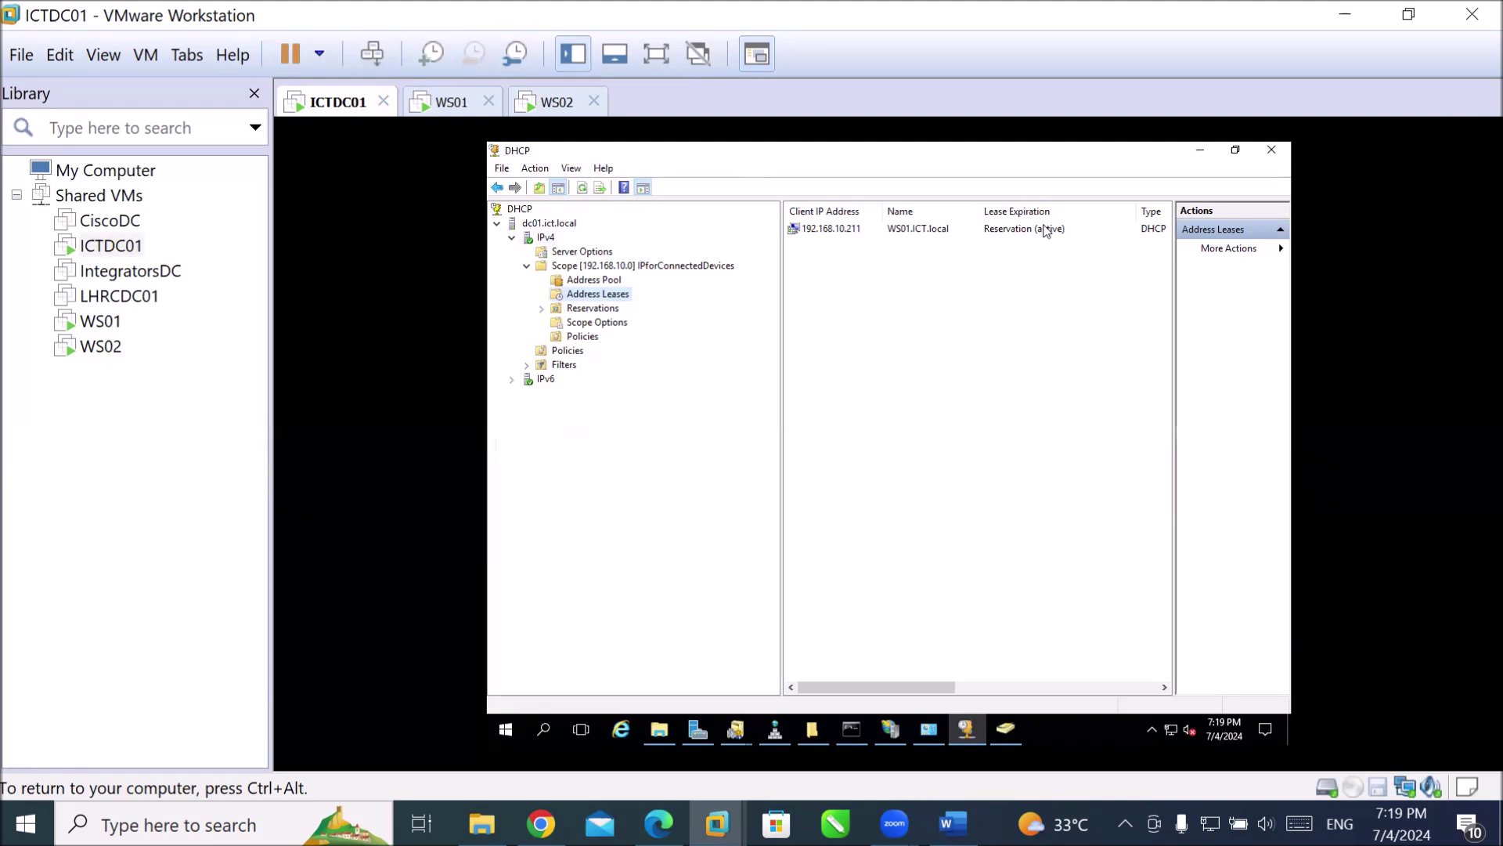
click(1041, 229)
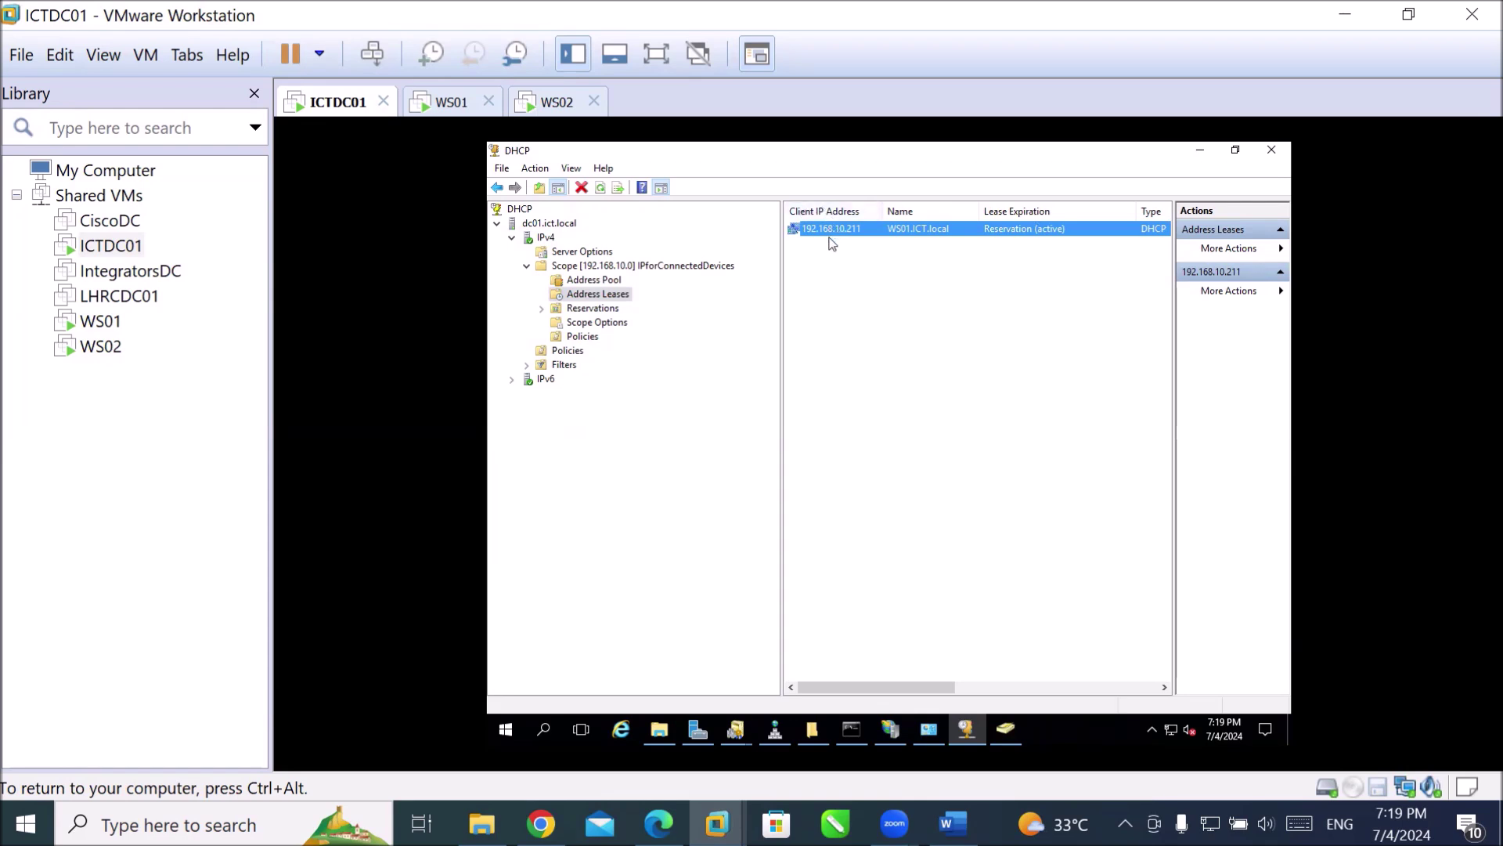
click(550, 108)
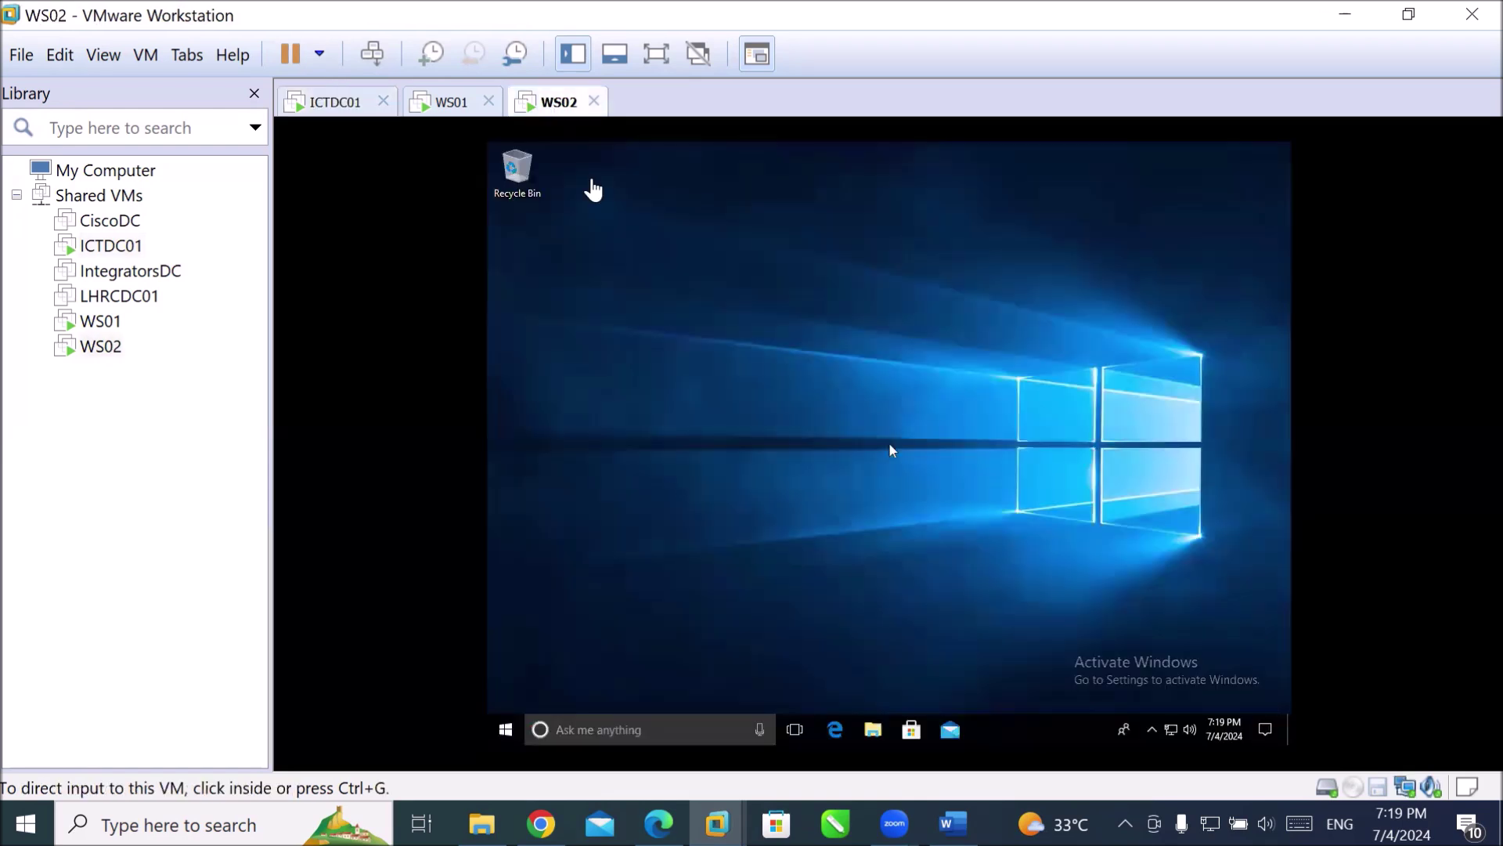
On WS02, search for ncpa.cpl and launch the Network Connections item.
click(813, 522)
click(690, 741)
text(nc)
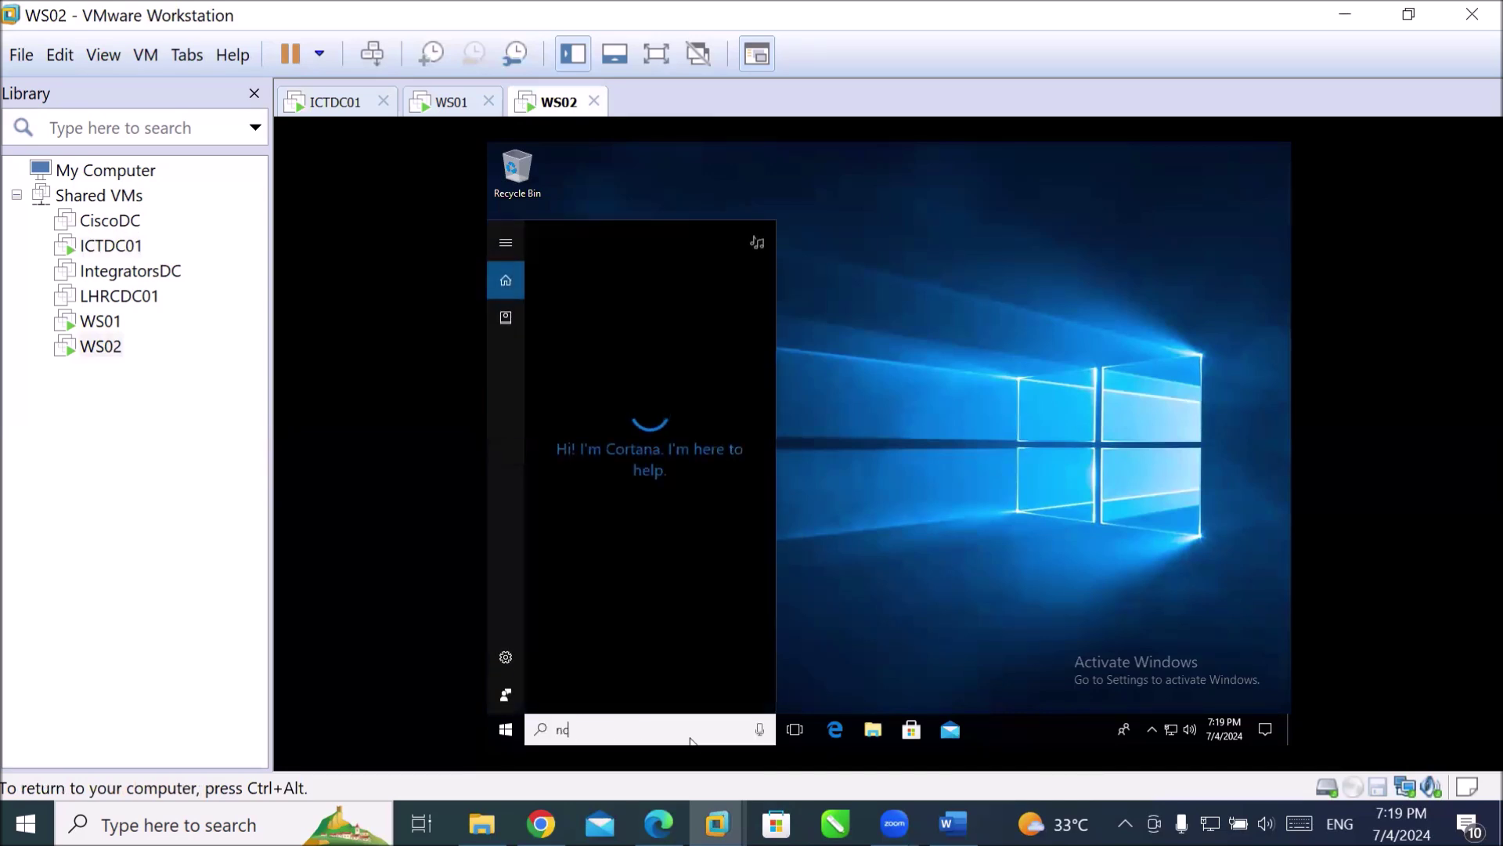
text(pa.cpl)
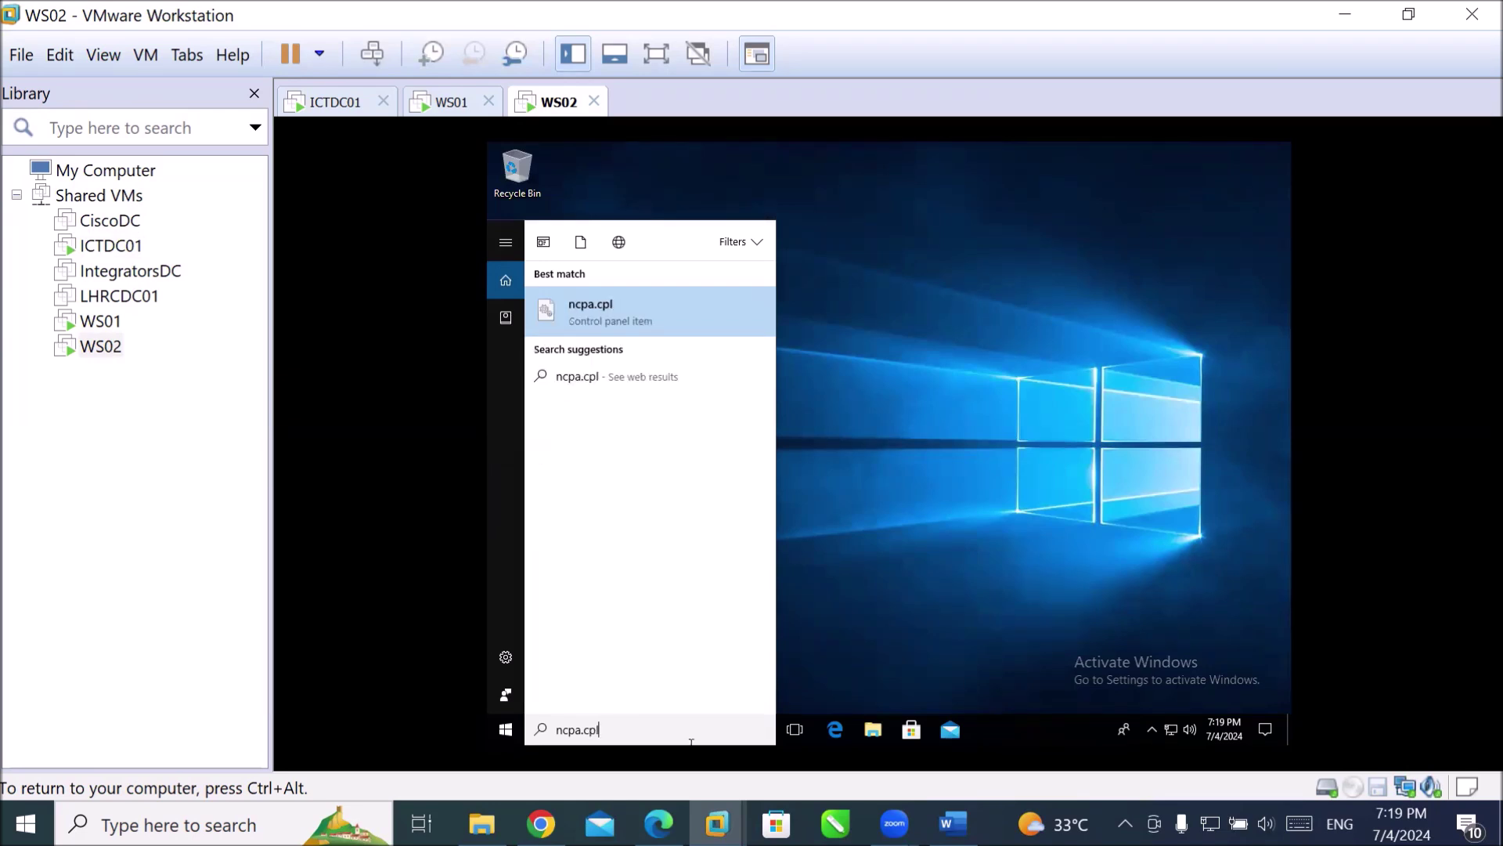
key(Return)
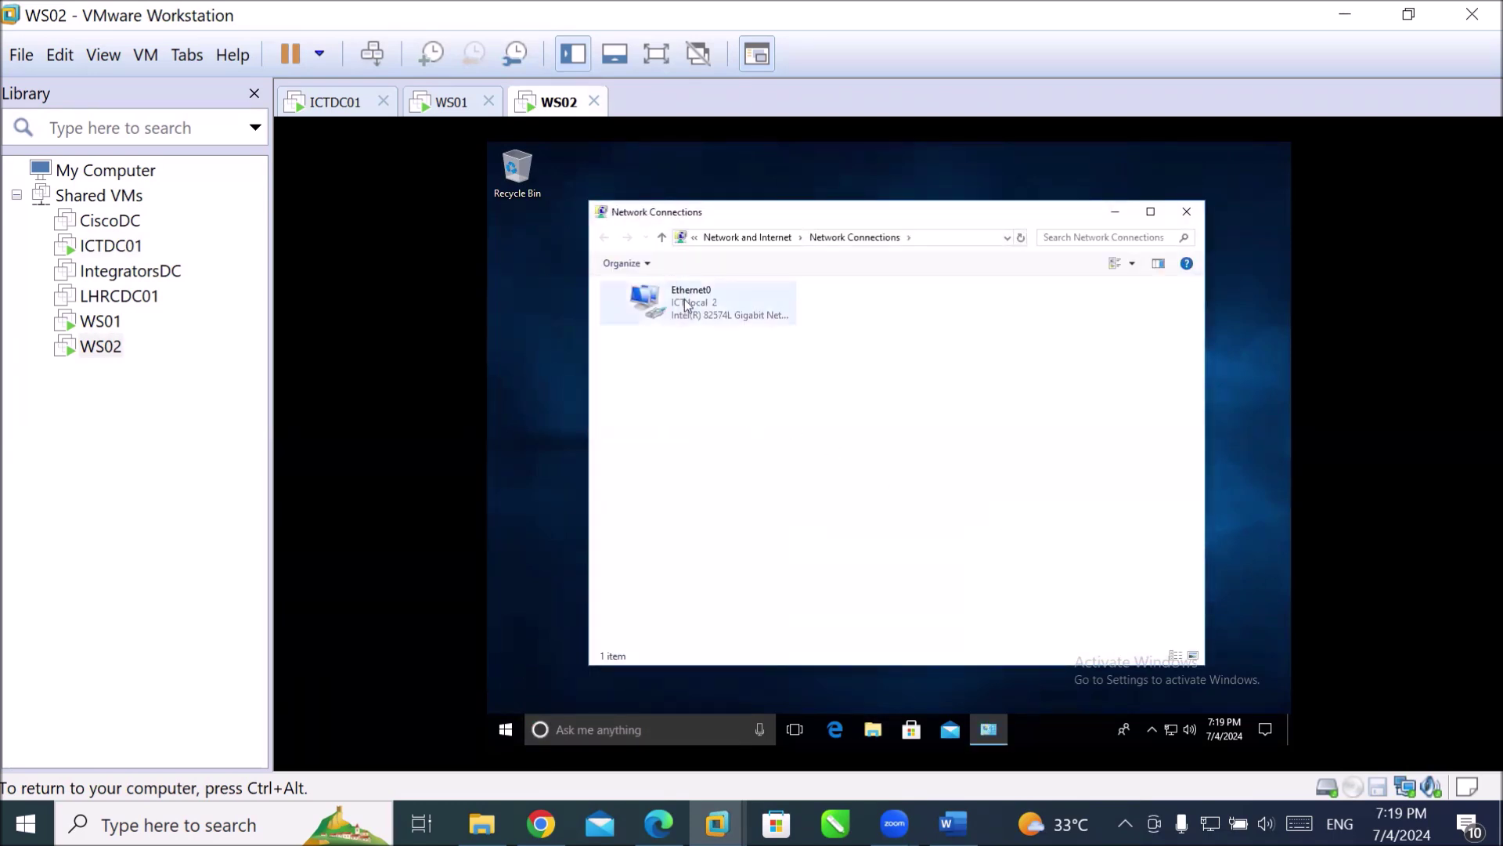
Open Ethernet0's adapter properties, authenticating as administrator with the account password.
double_click(685, 300)
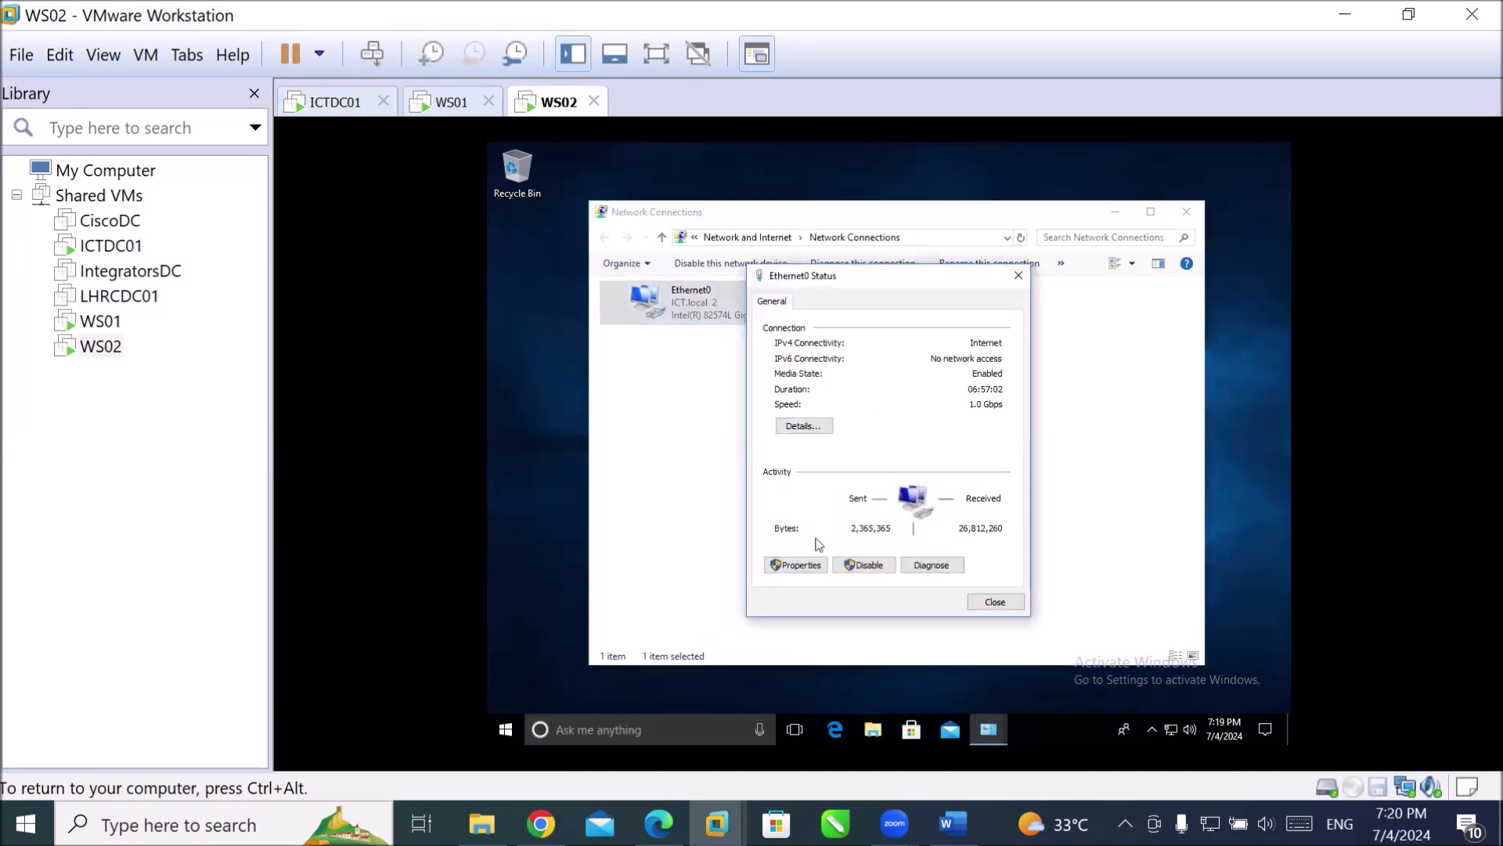
click(797, 564)
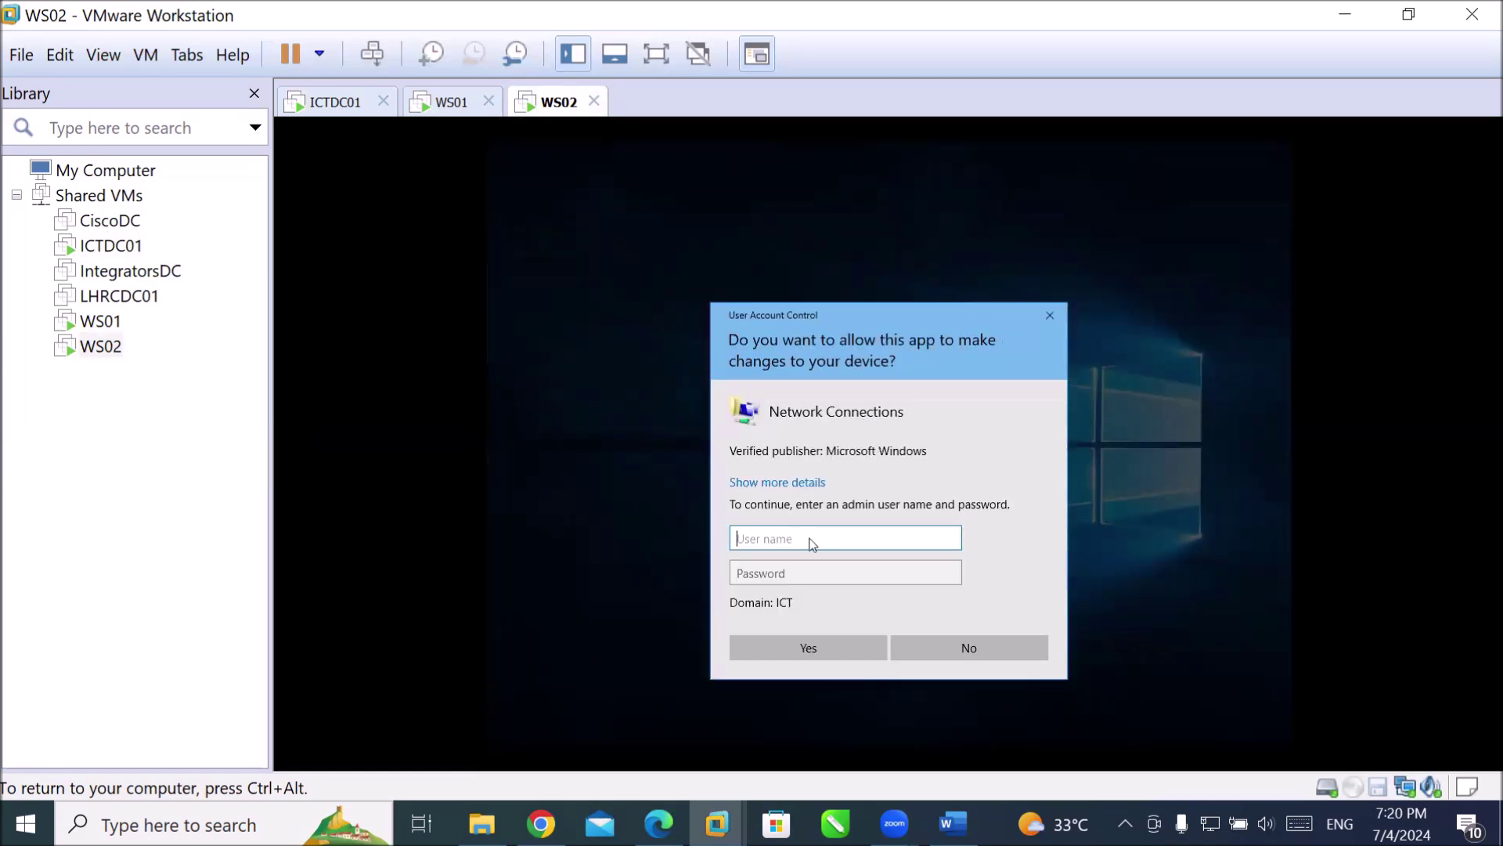
text(administrator)
key(Tab)
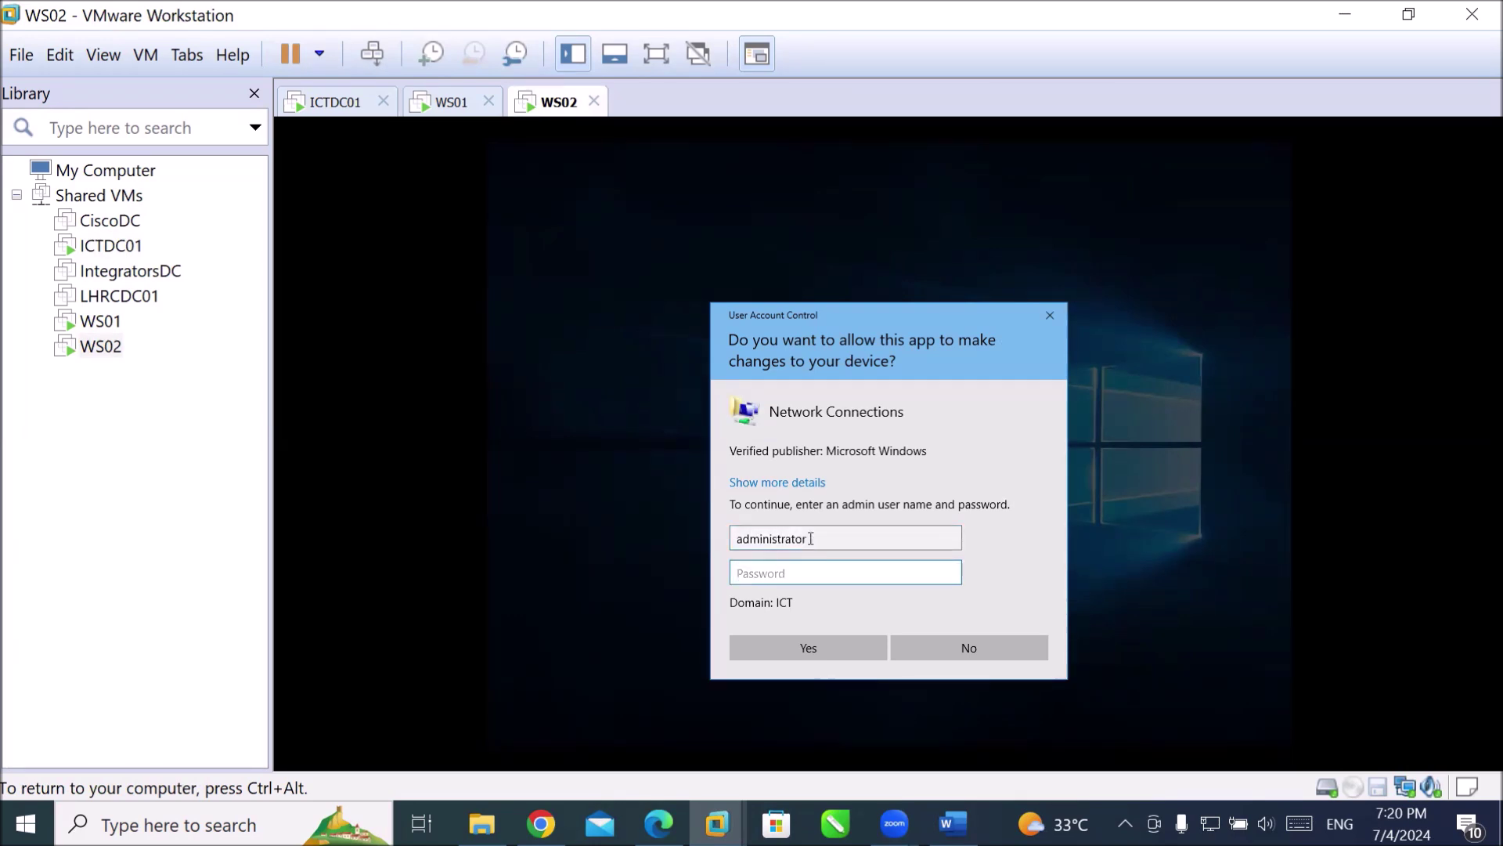
text(•••••••)
key(Return)
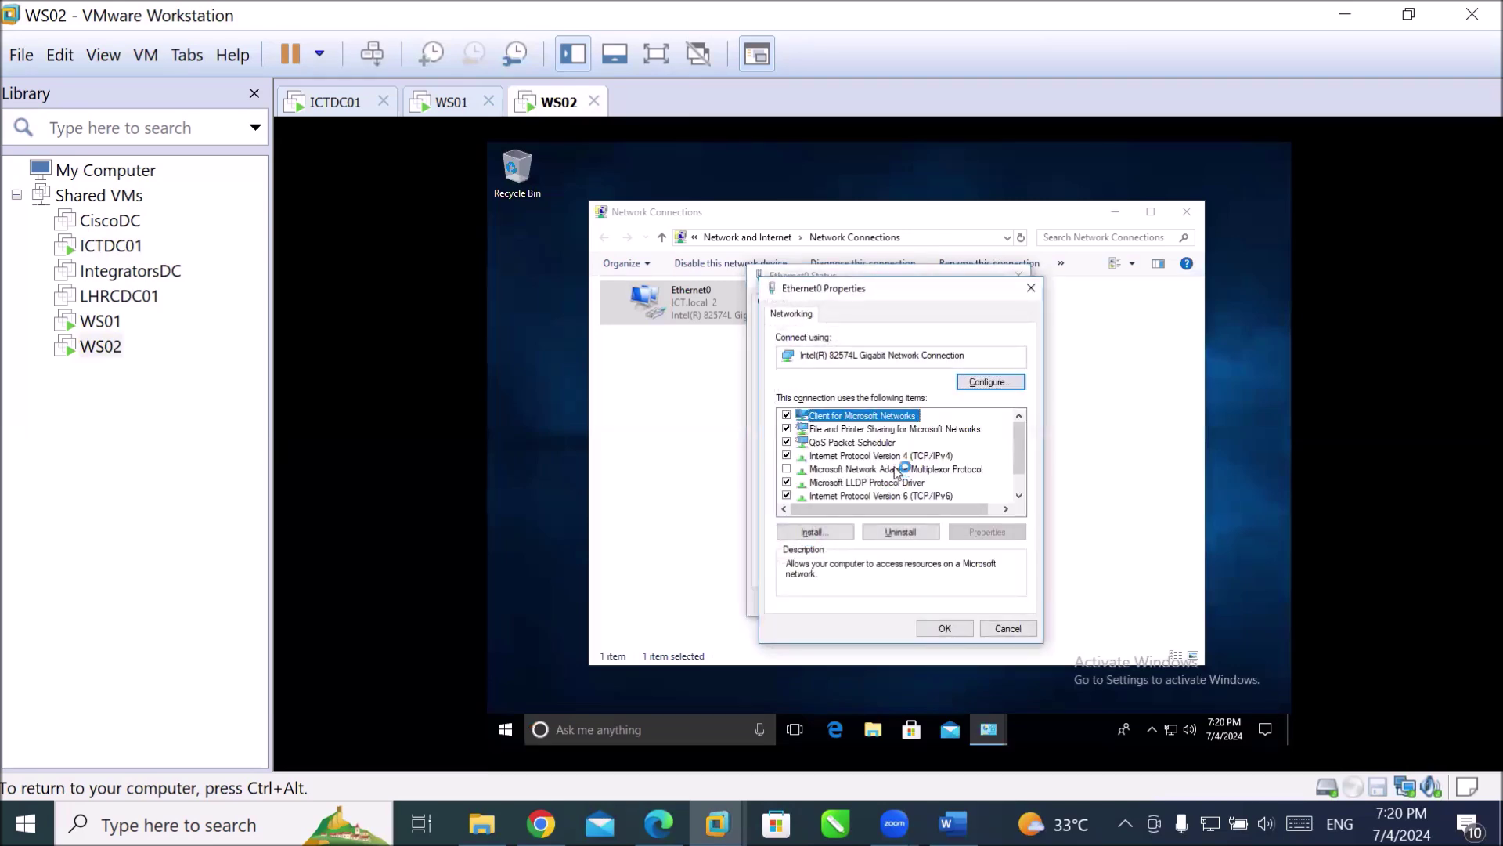
Set Ethernet0's IPv4 to obtain the IP address and DNS server automatically, and confirm.
double_click(898, 457)
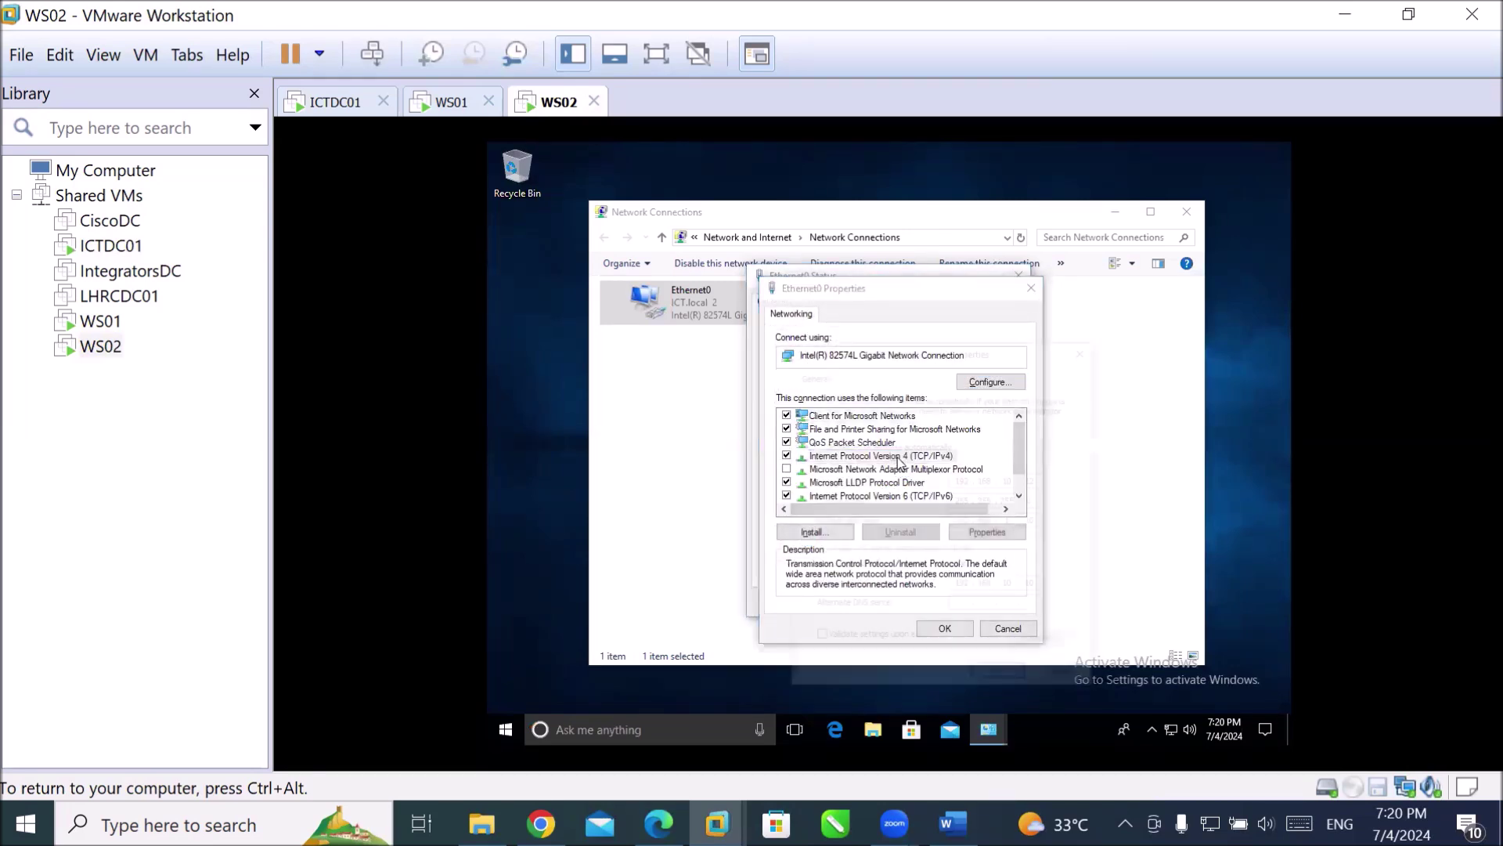
click(852, 446)
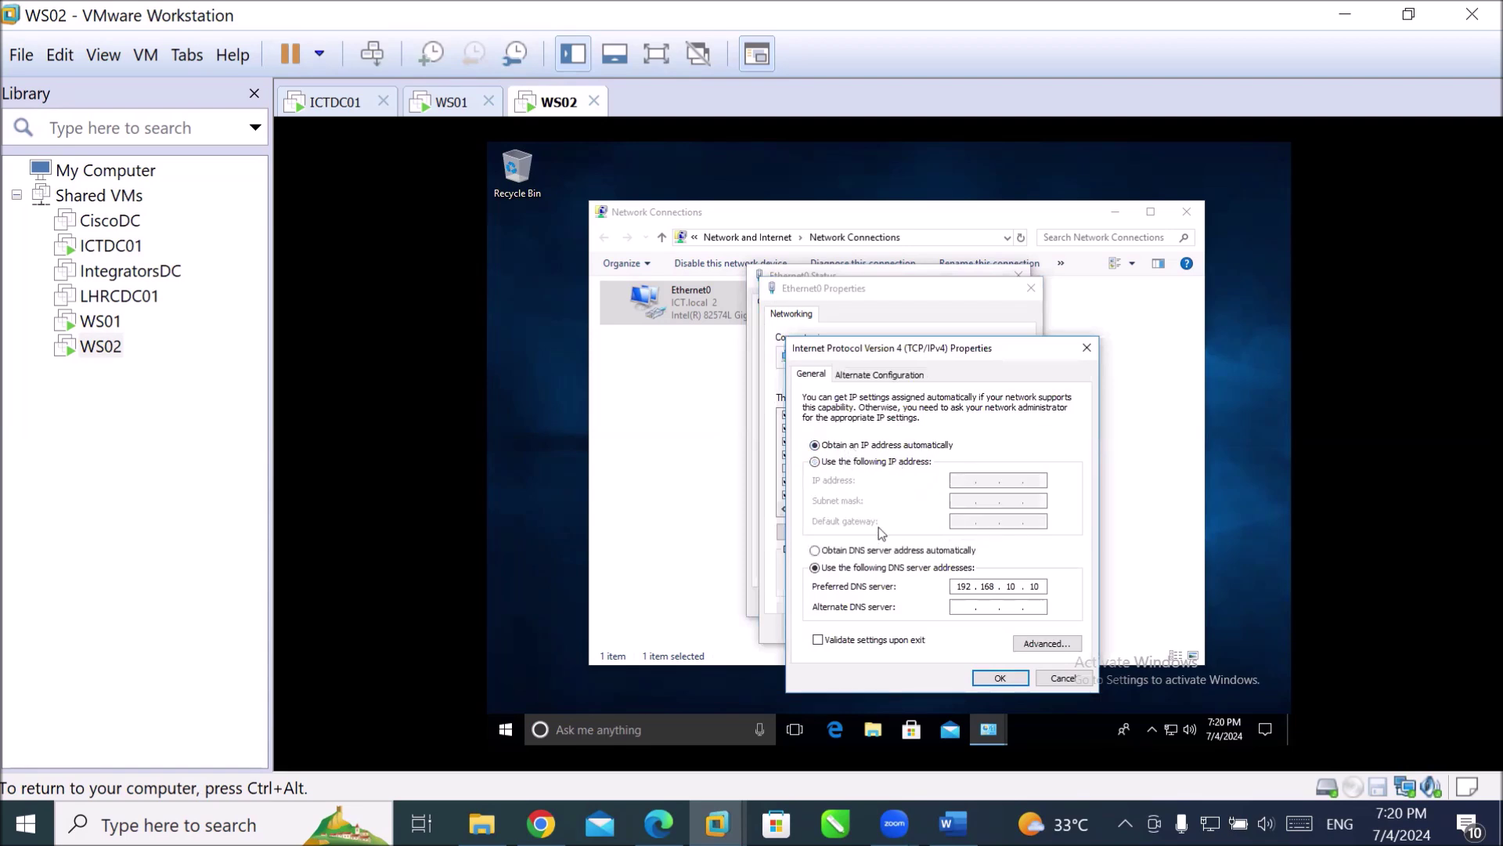
click(865, 551)
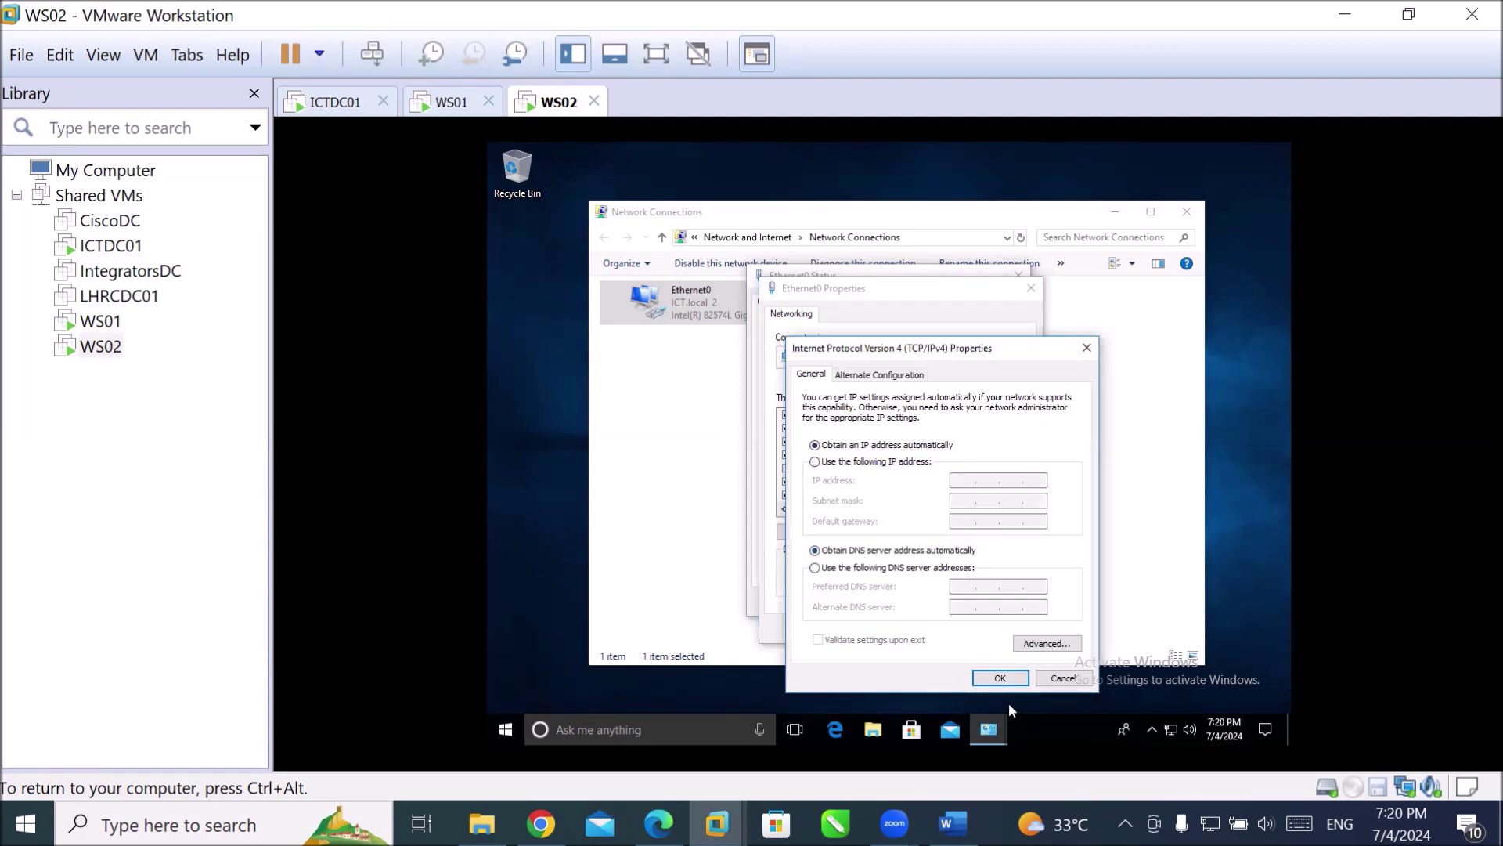
click(999, 677)
click(967, 629)
click(993, 603)
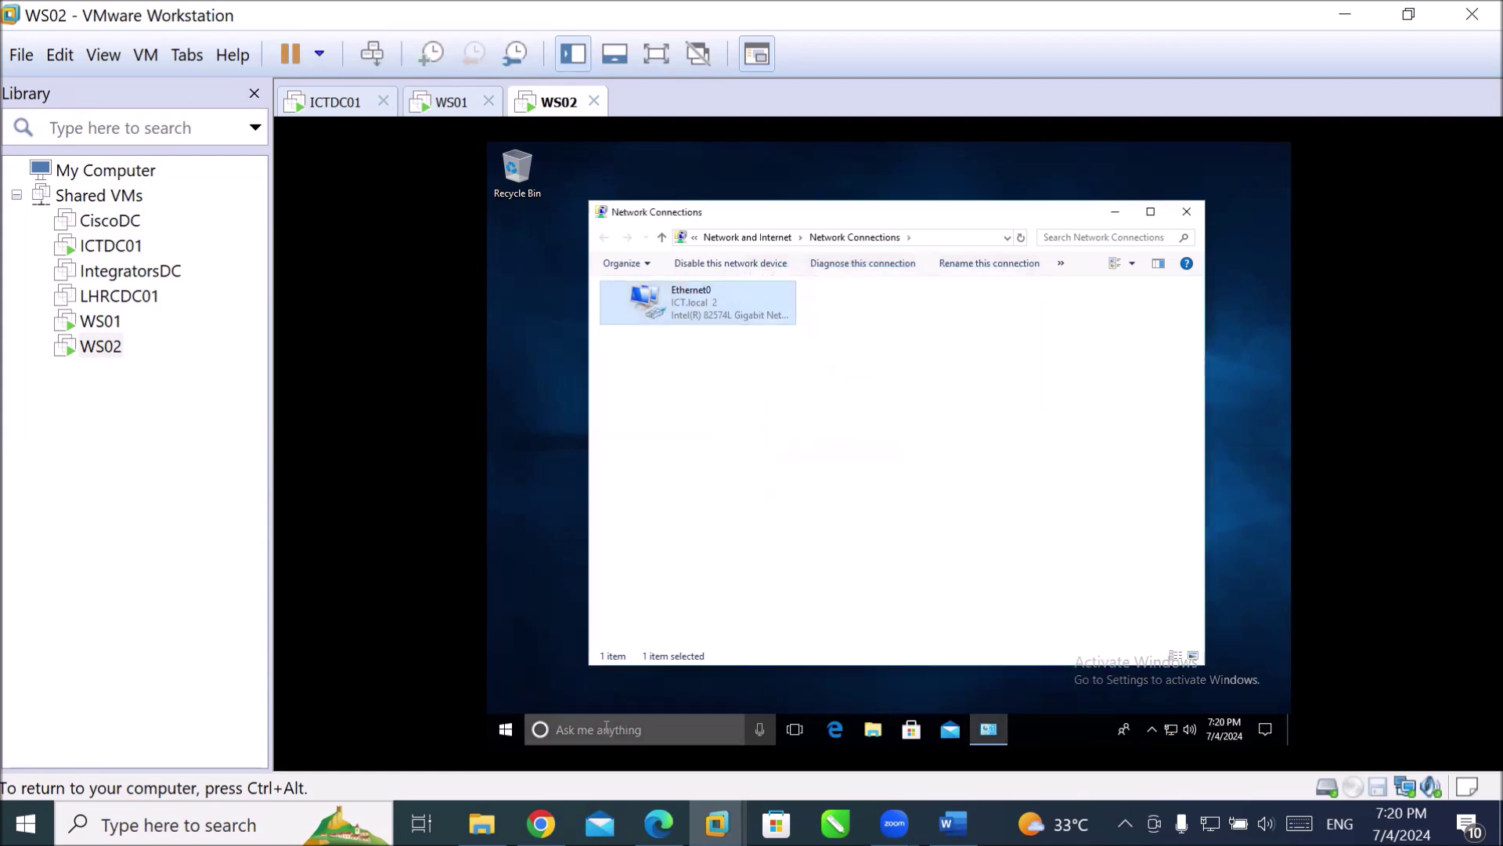
click(634, 717)
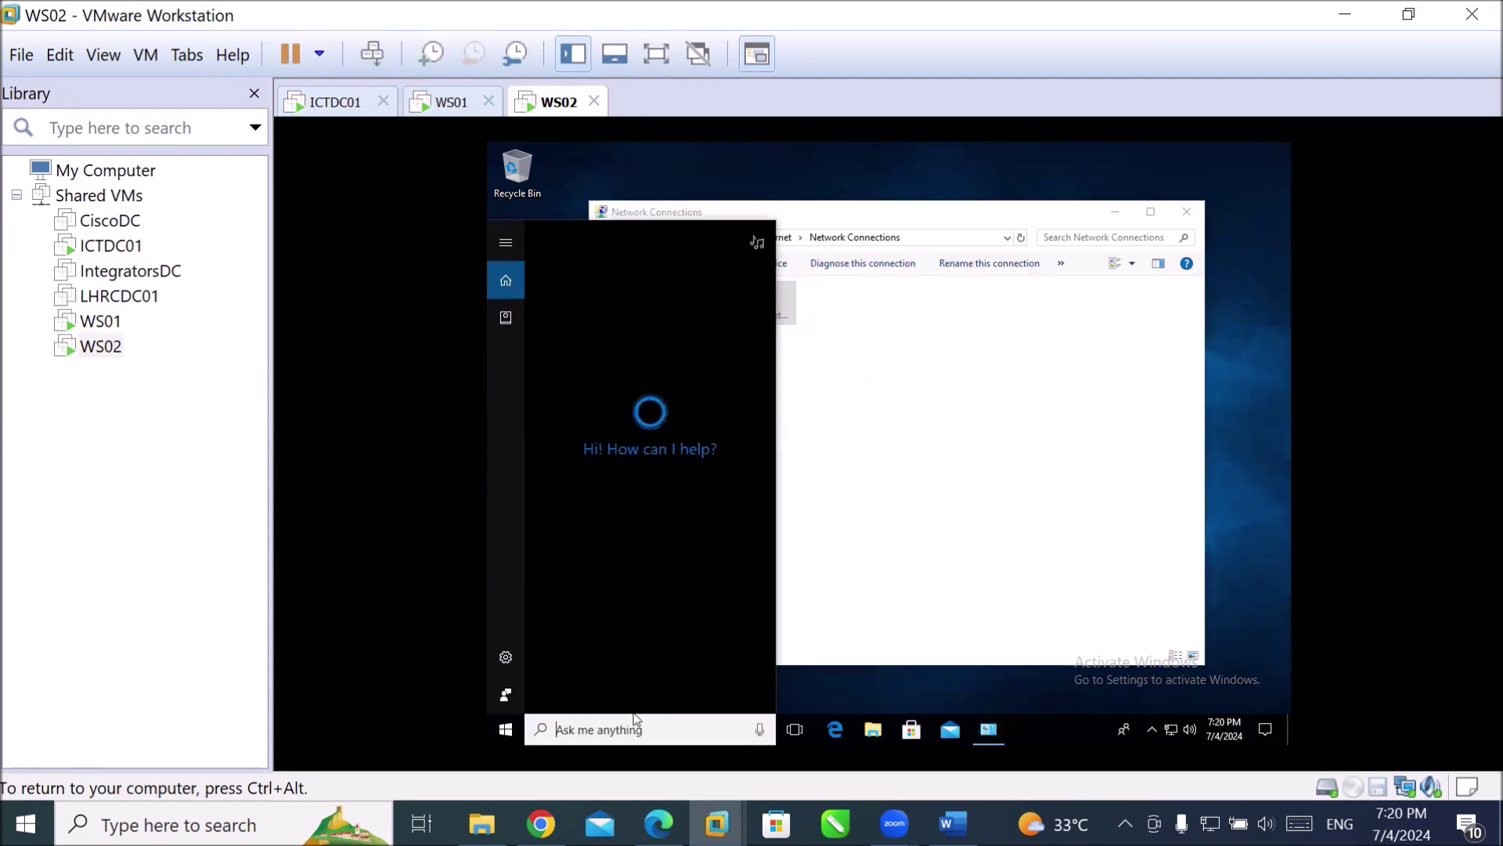
Open Command Prompt on WS02 and run ipconfig /all.
text(cmd)
key(Return)
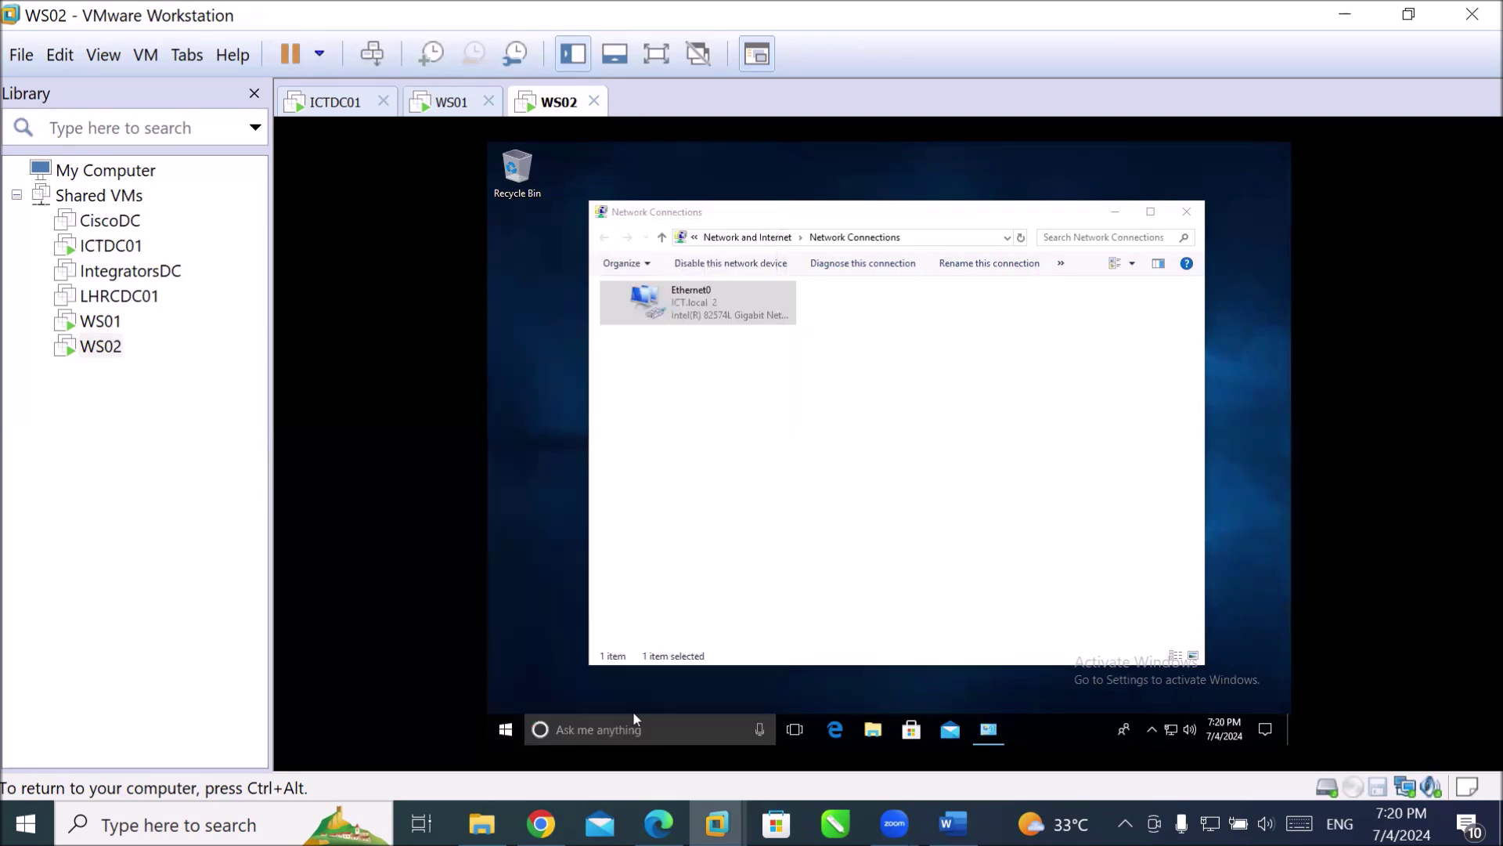
text(ipconfig /all)
key(Return)
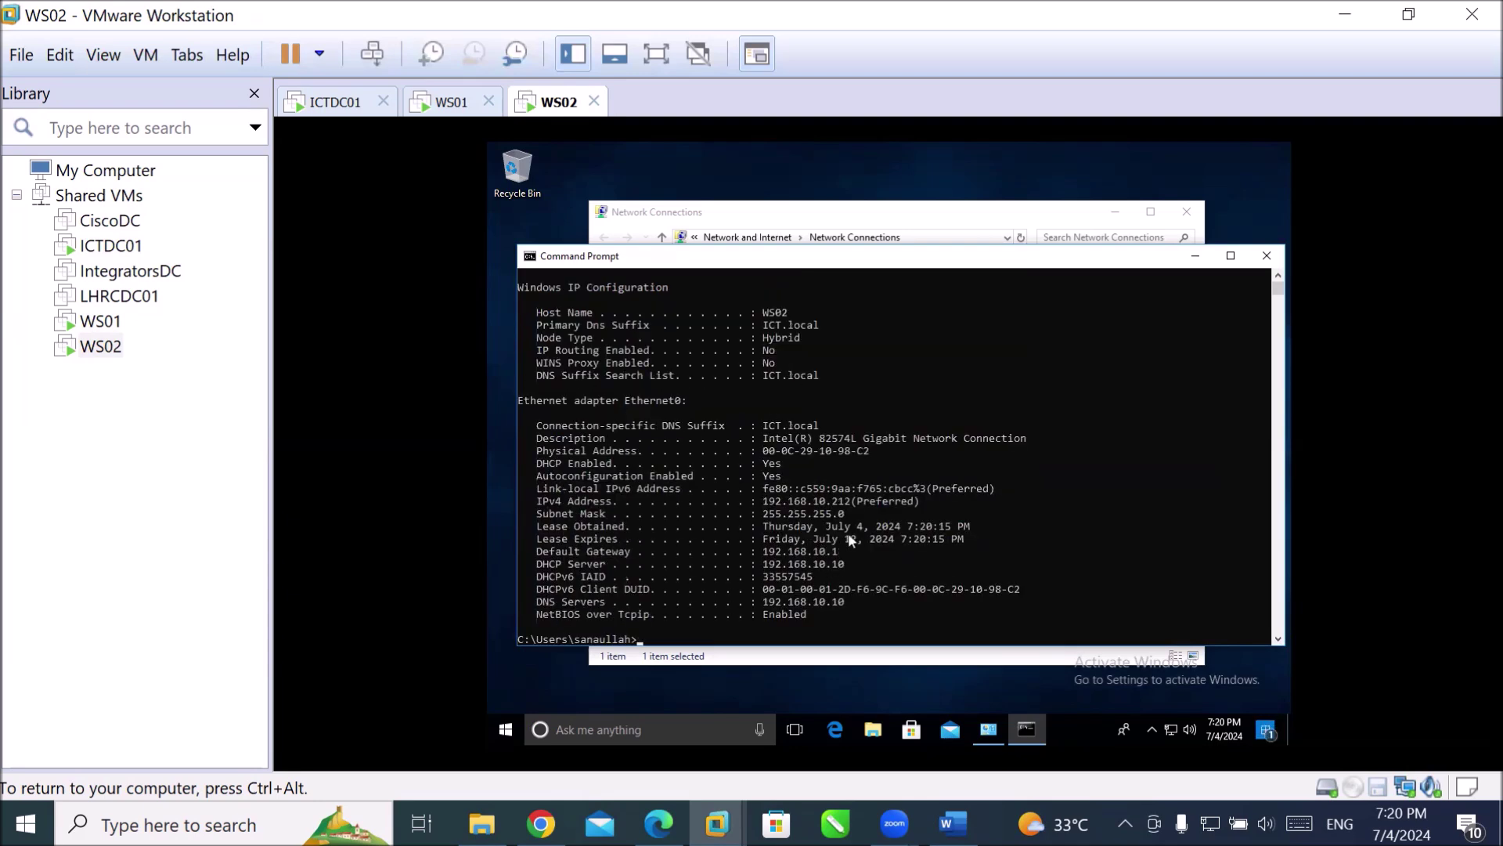
Highlight the 192.168.10.212 IPv4 lease lines and the DHCP Enabled line in the output.
click(835, 501)
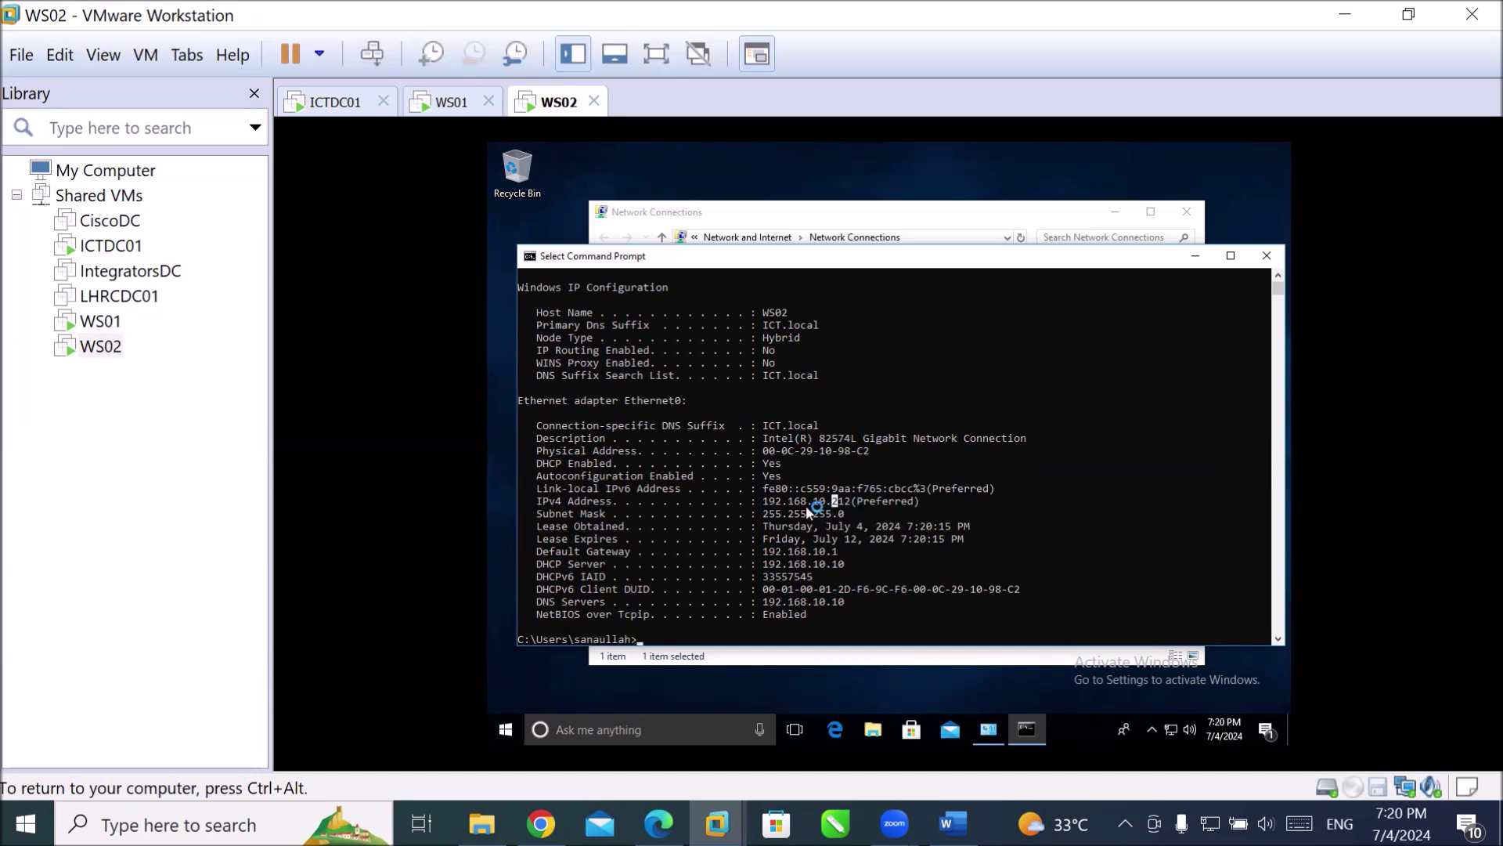
drag(779, 506, 930, 607)
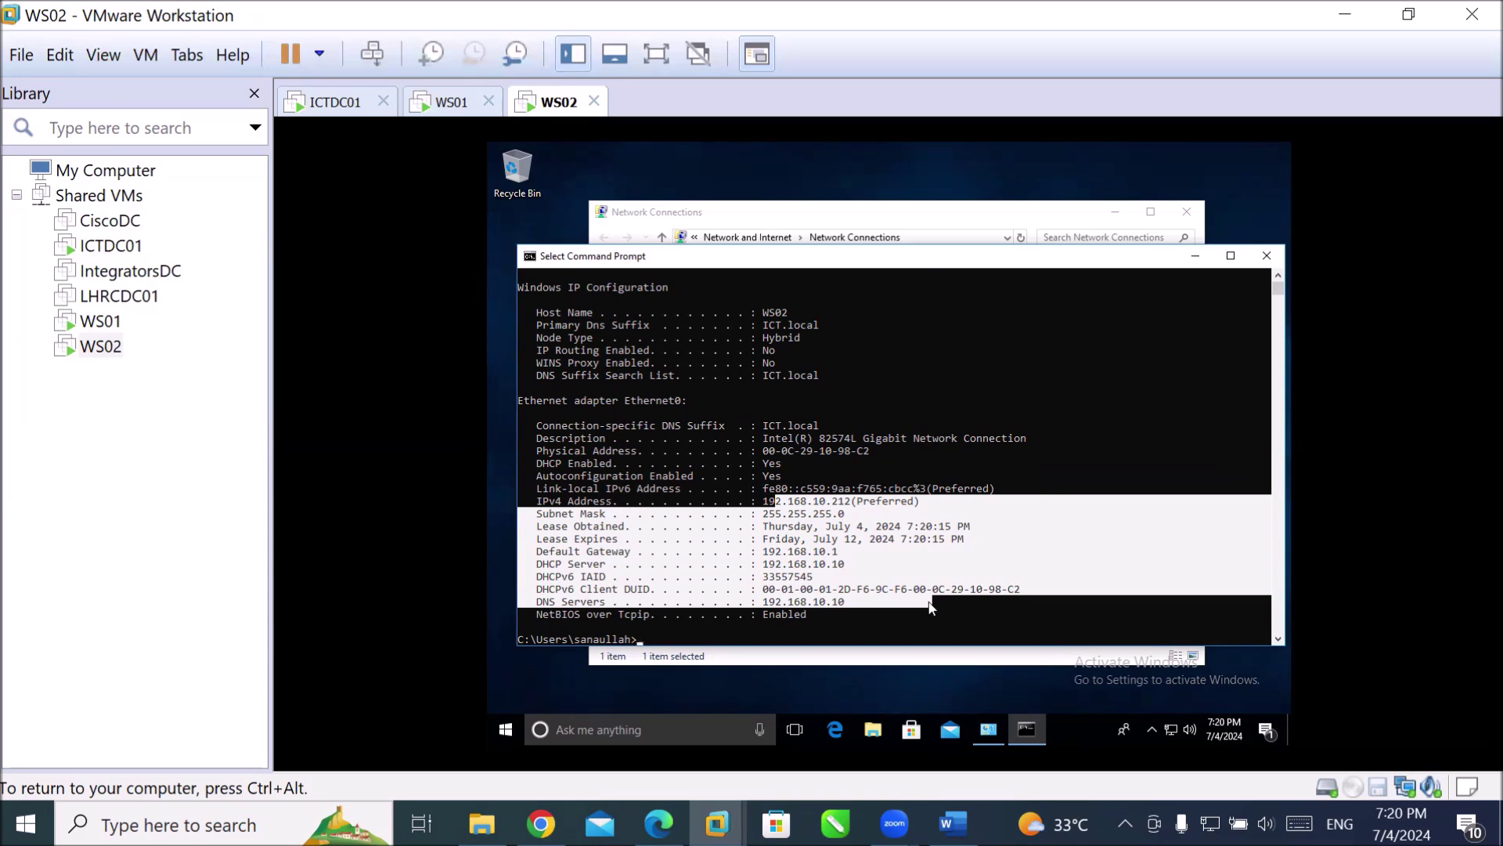
click(934, 614)
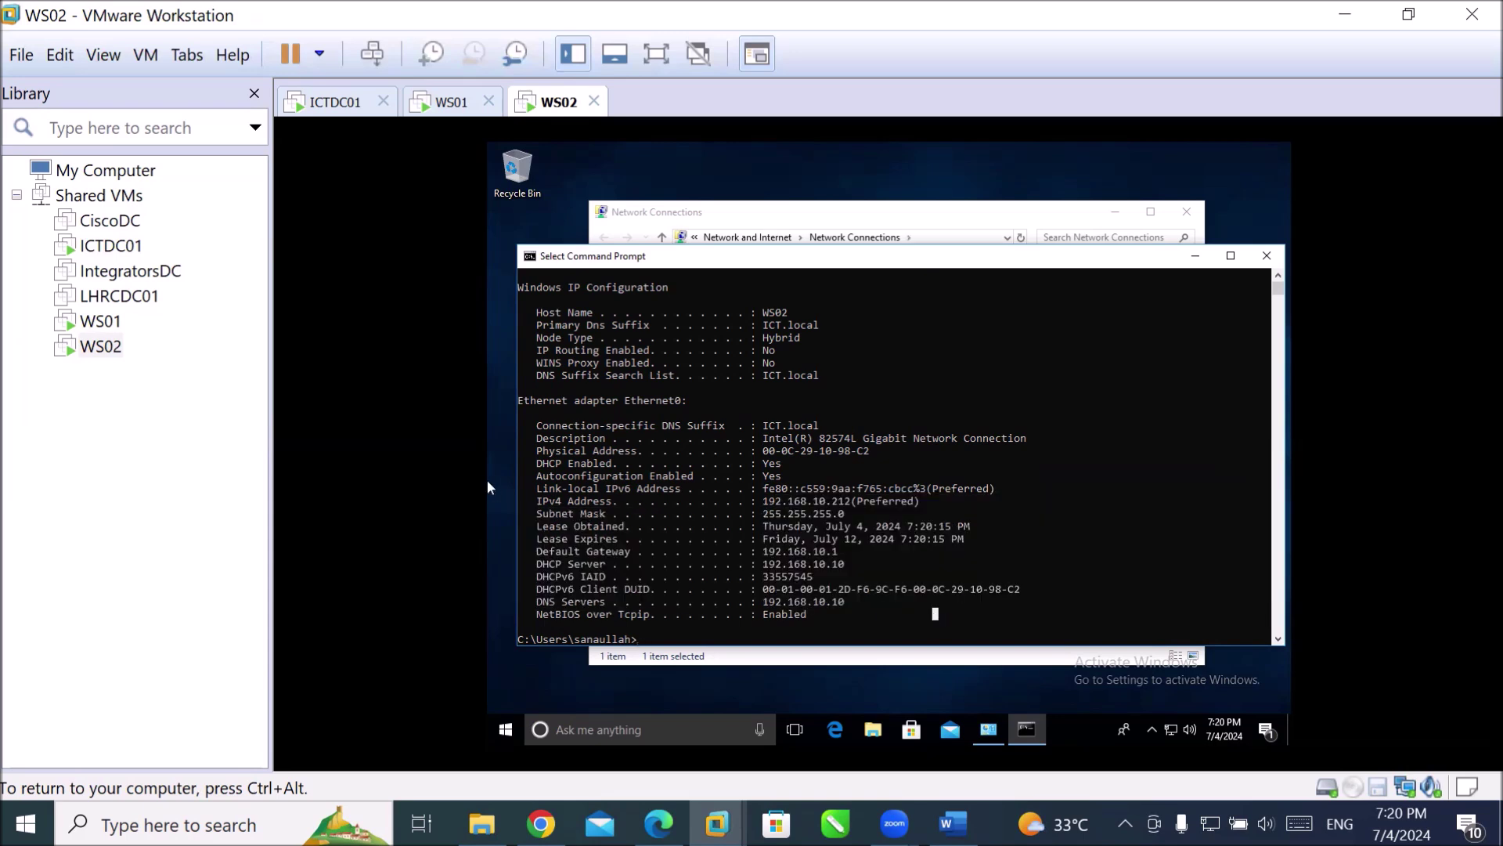
drag(526, 464, 791, 468)
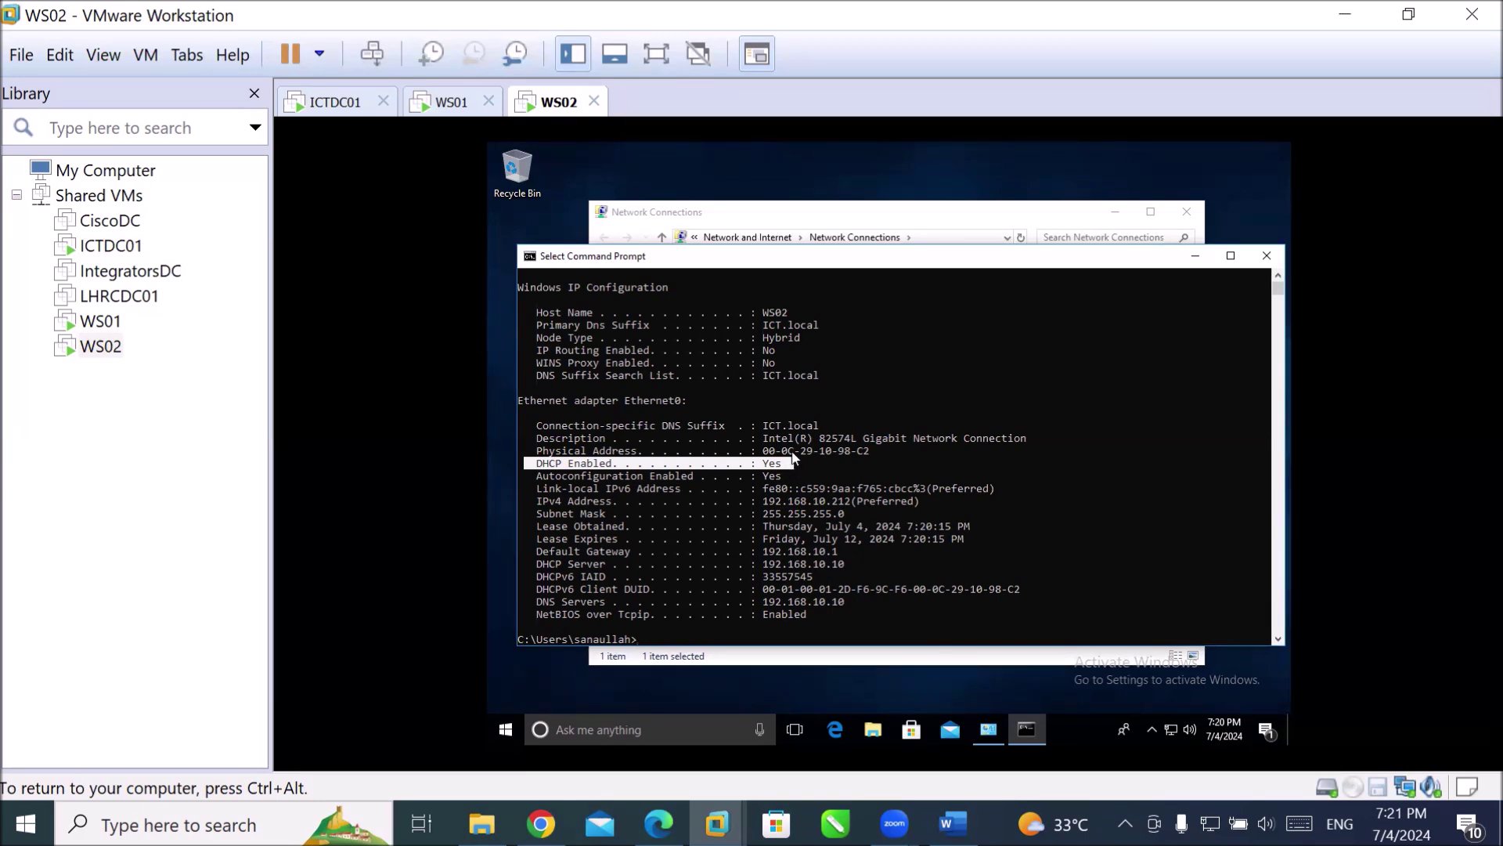
key(ctrl+alt)
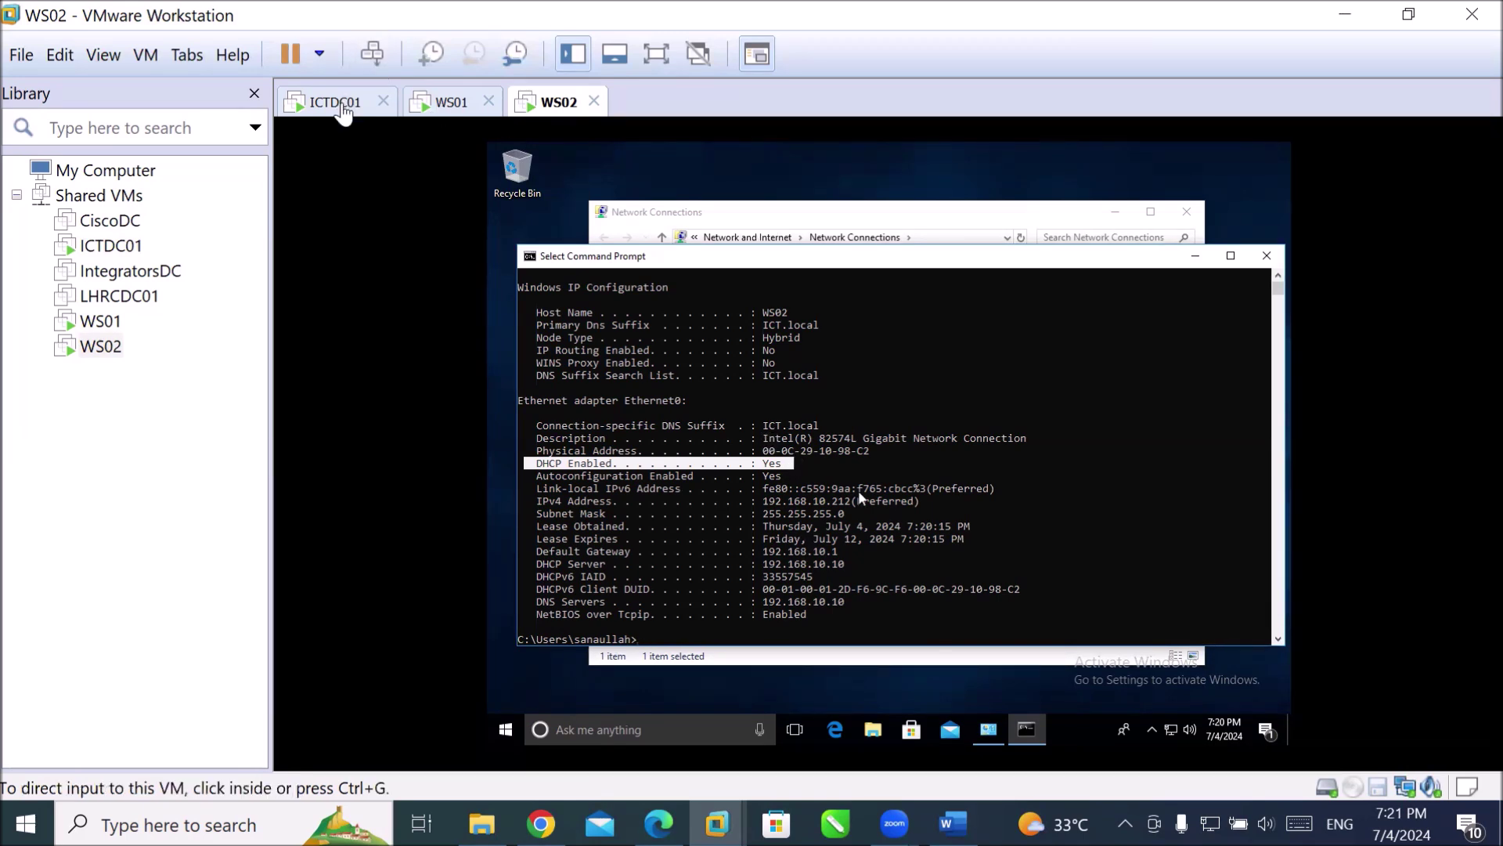
Stop the DHCP service on ICTDC01's dc01.ict.local server via All Tasks > Stop.
click(335, 105)
click(830, 235)
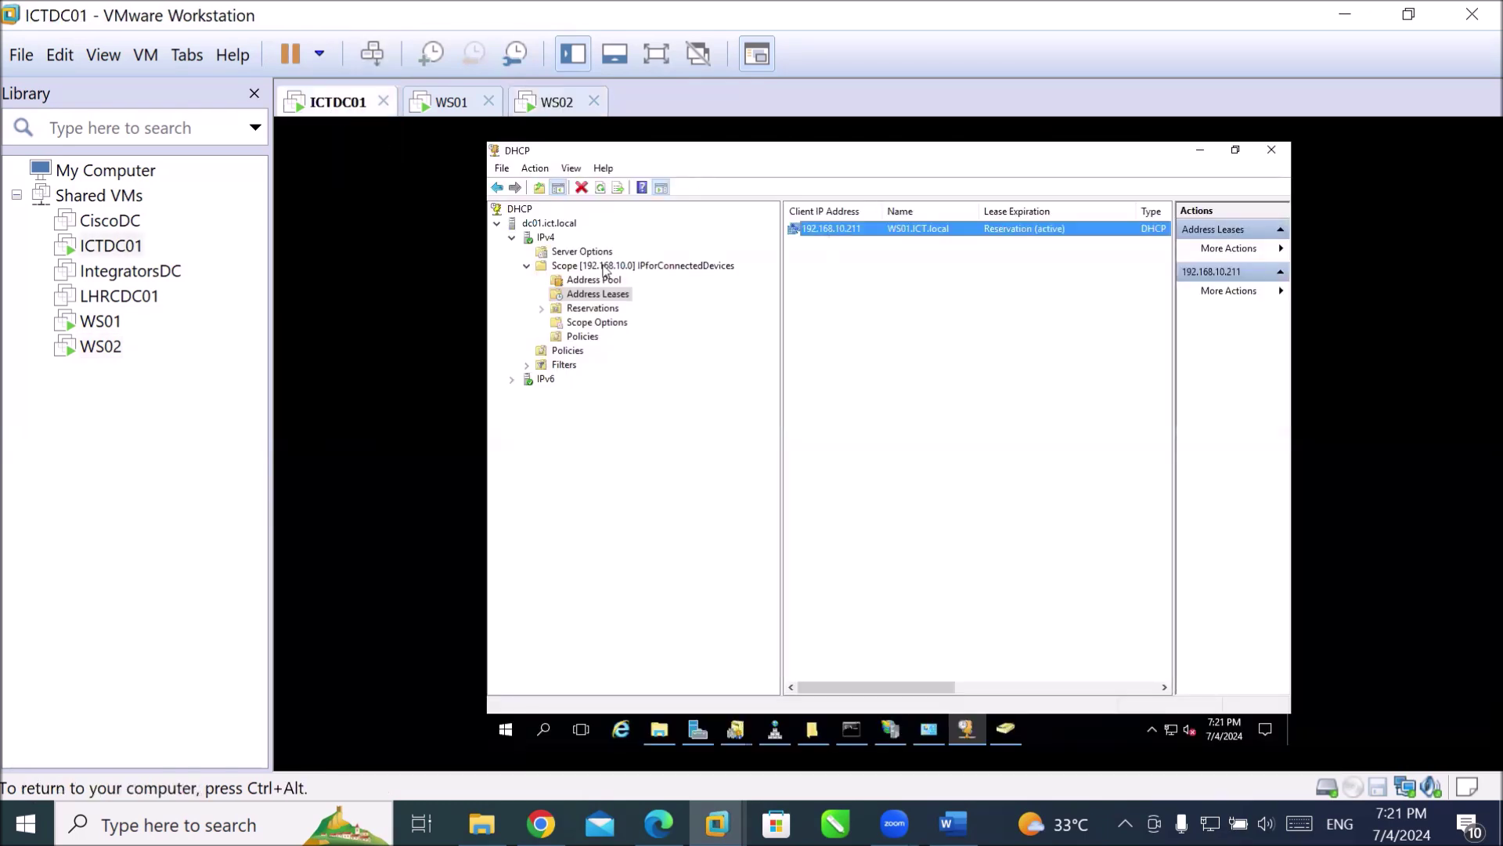
click(545, 238)
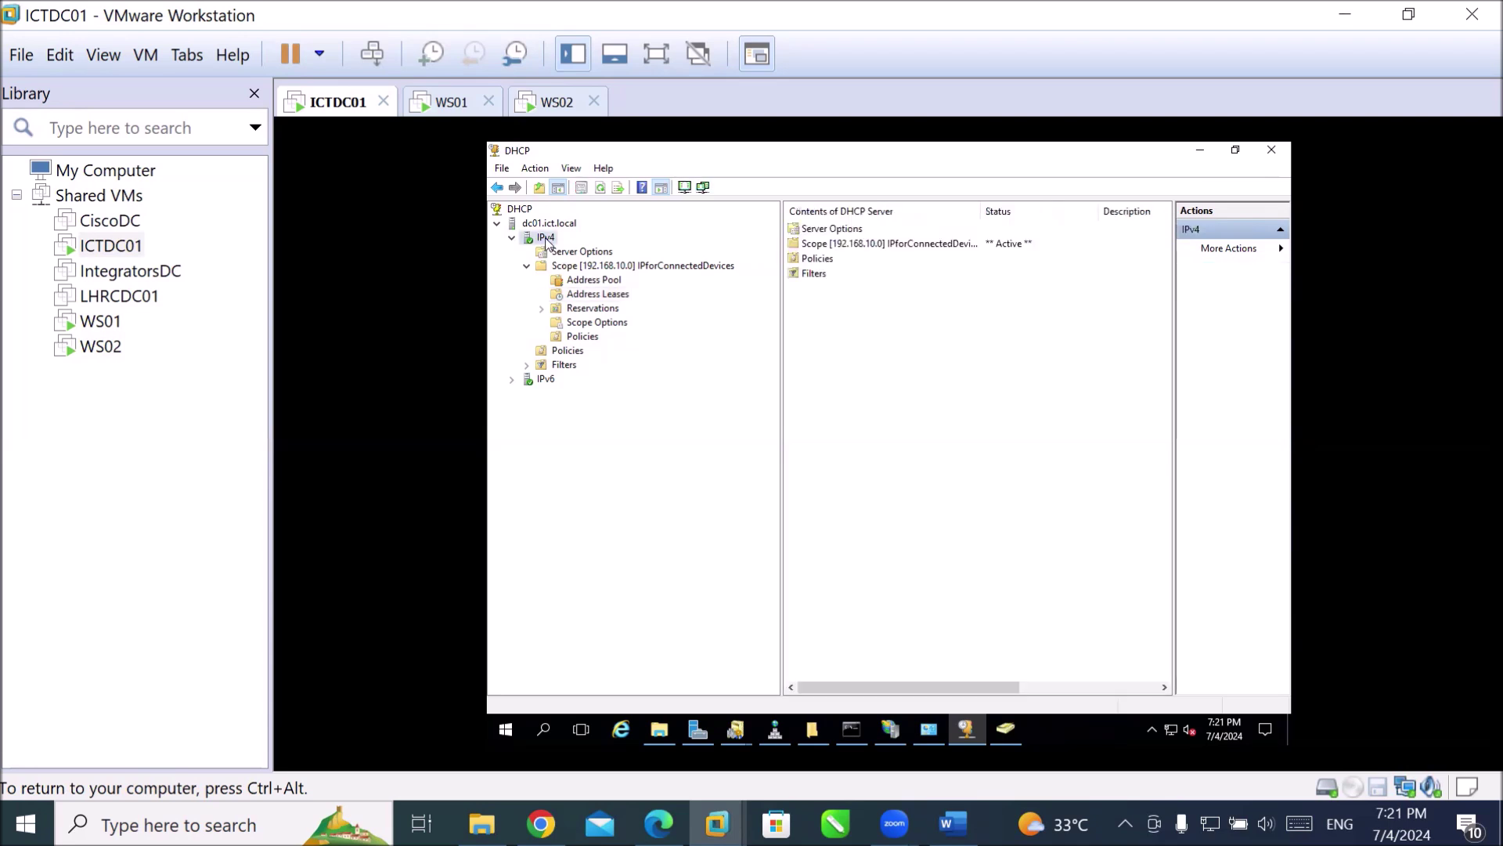
right_click(546, 239)
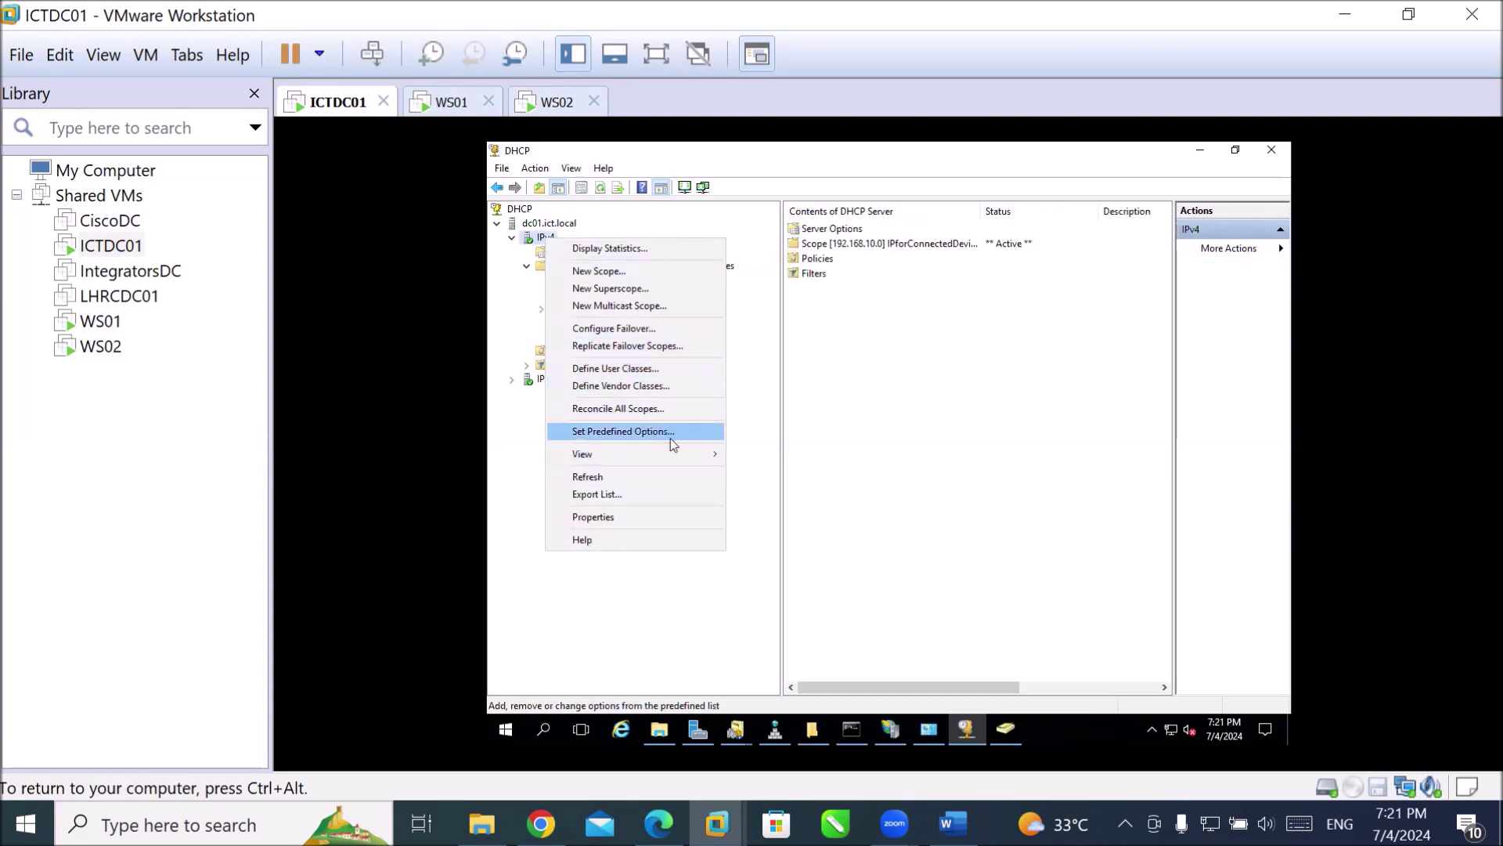
right_click(531, 227)
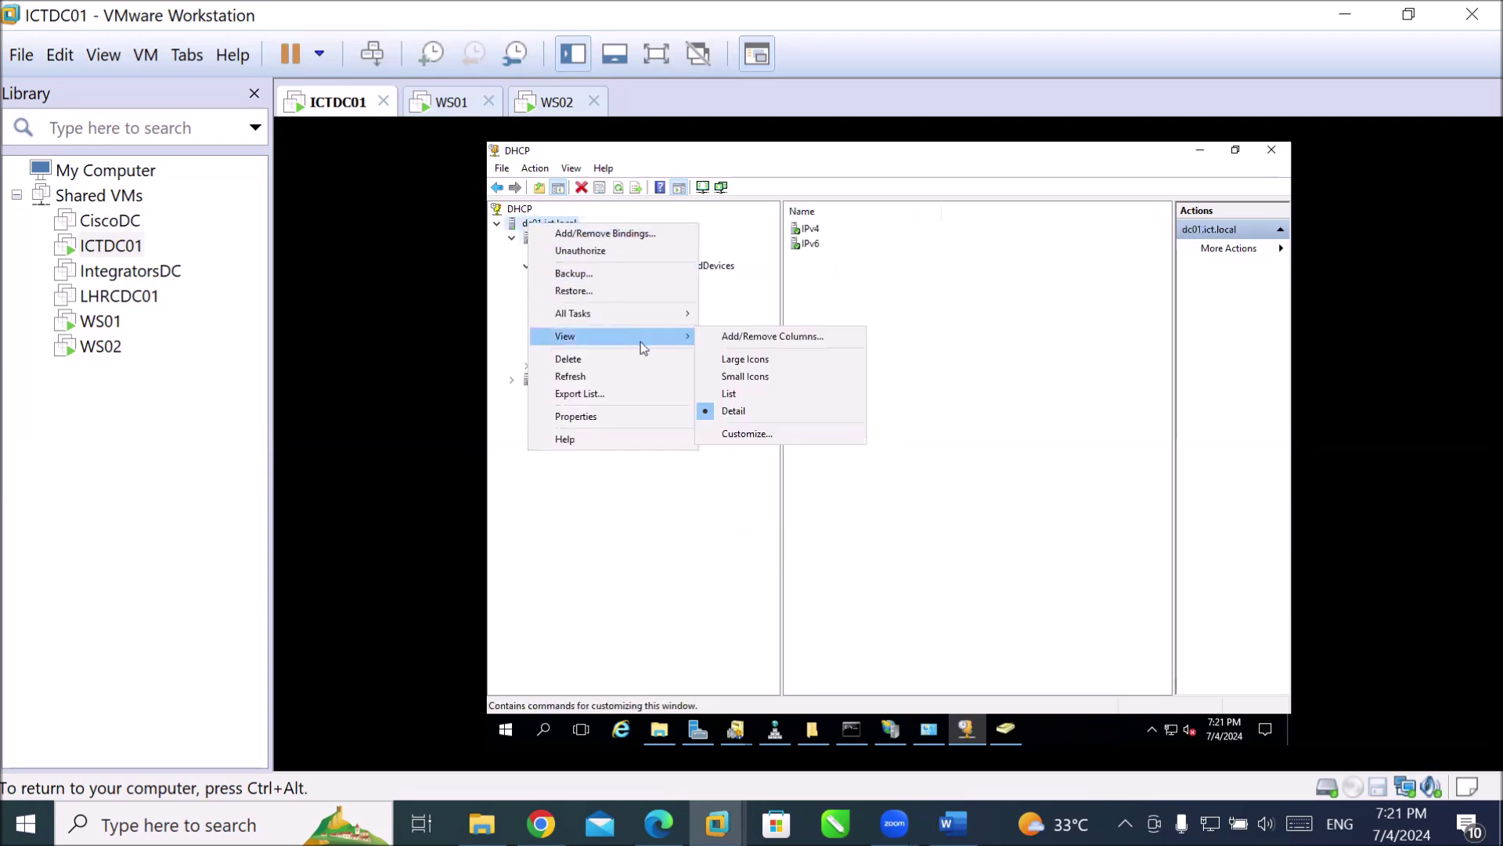
mouse_move(654, 322)
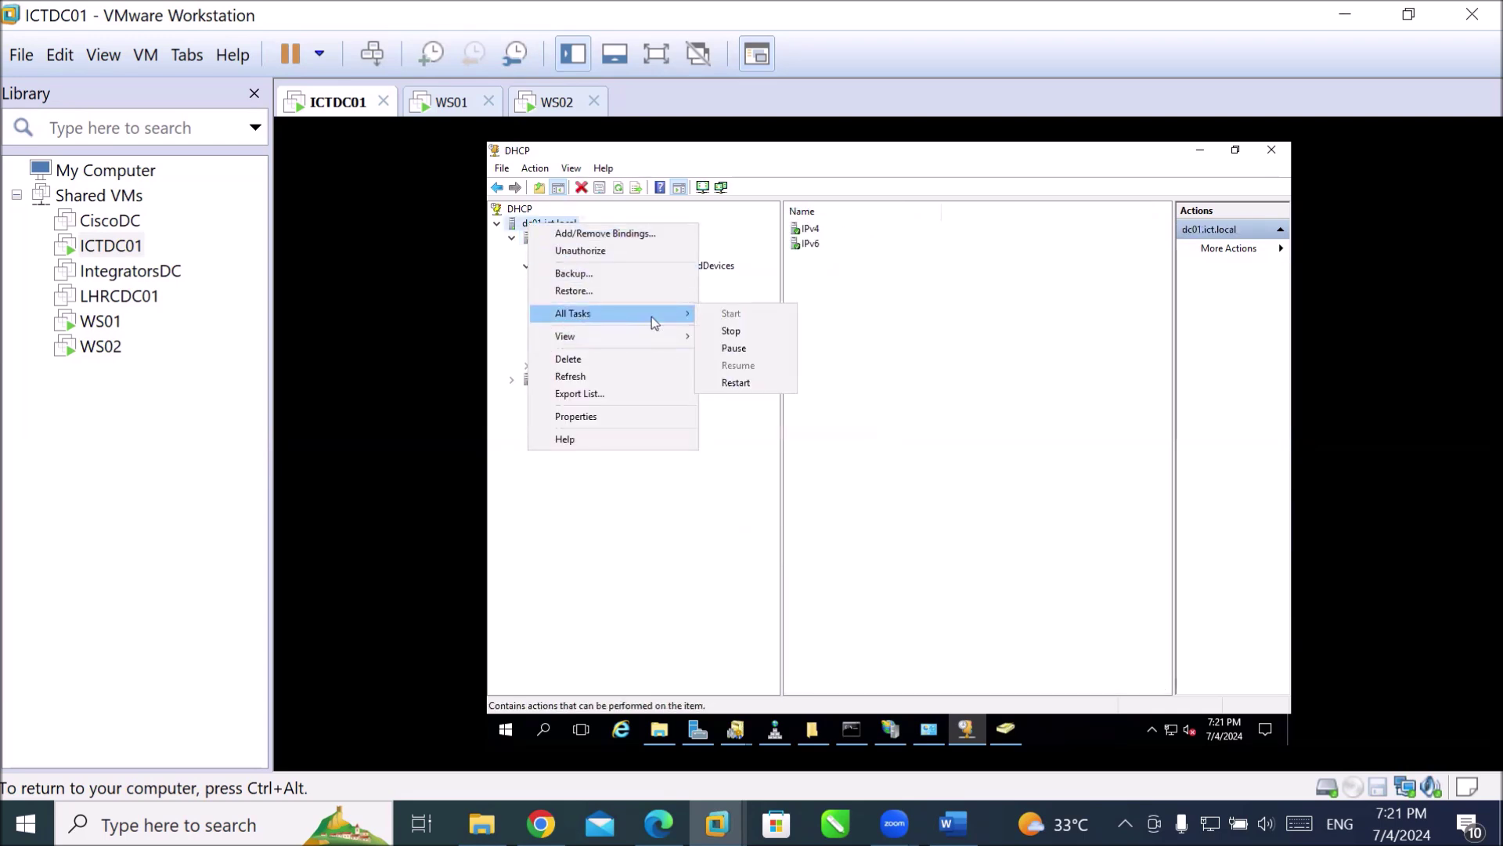
click(731, 332)
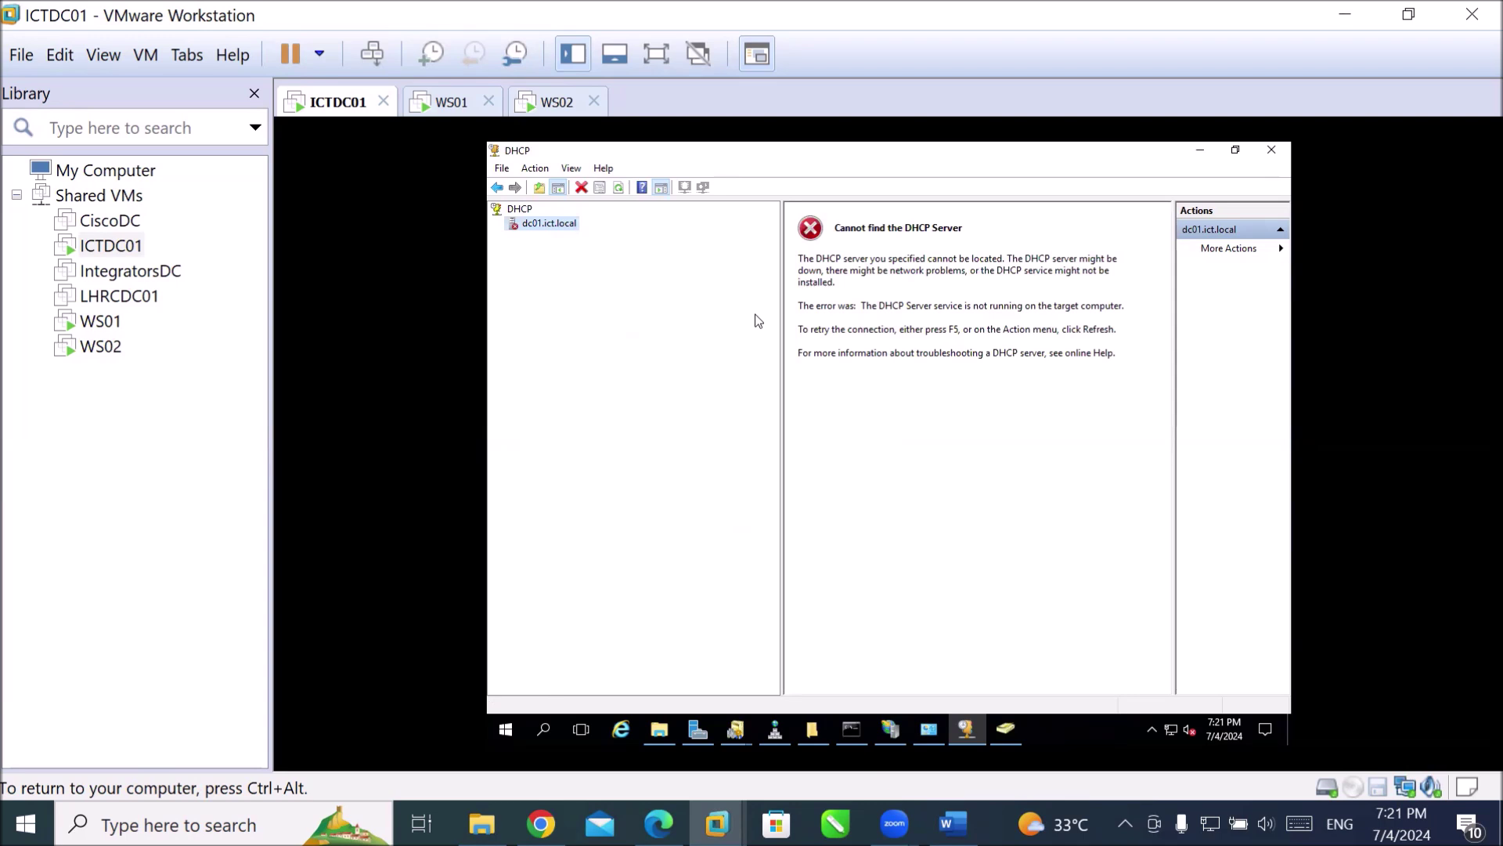
click(445, 101)
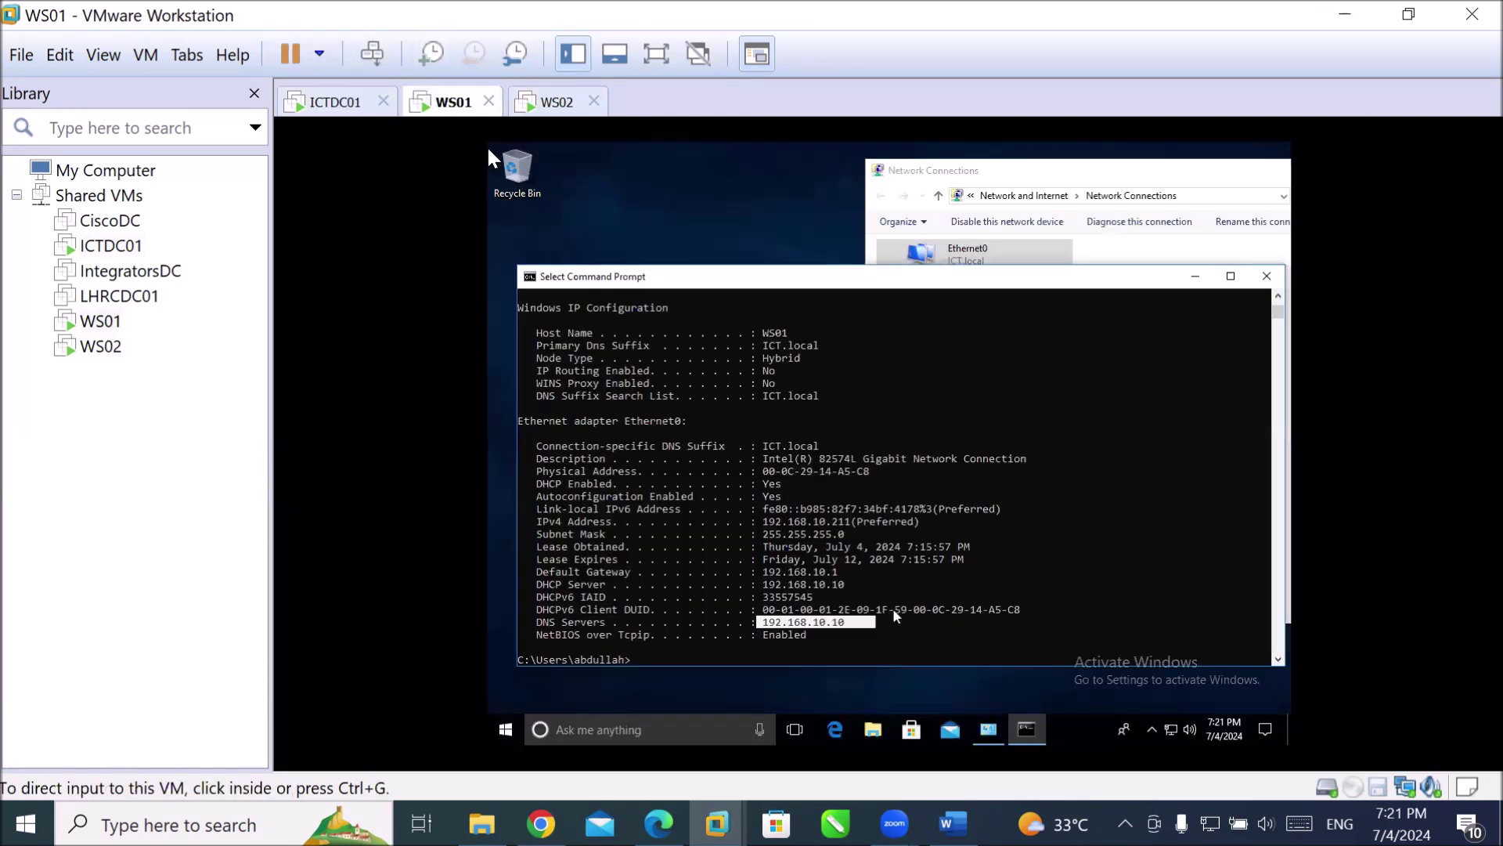
On WS02, highlight the IPv4 address, then run ipconfig /release and clear the console.
click(560, 119)
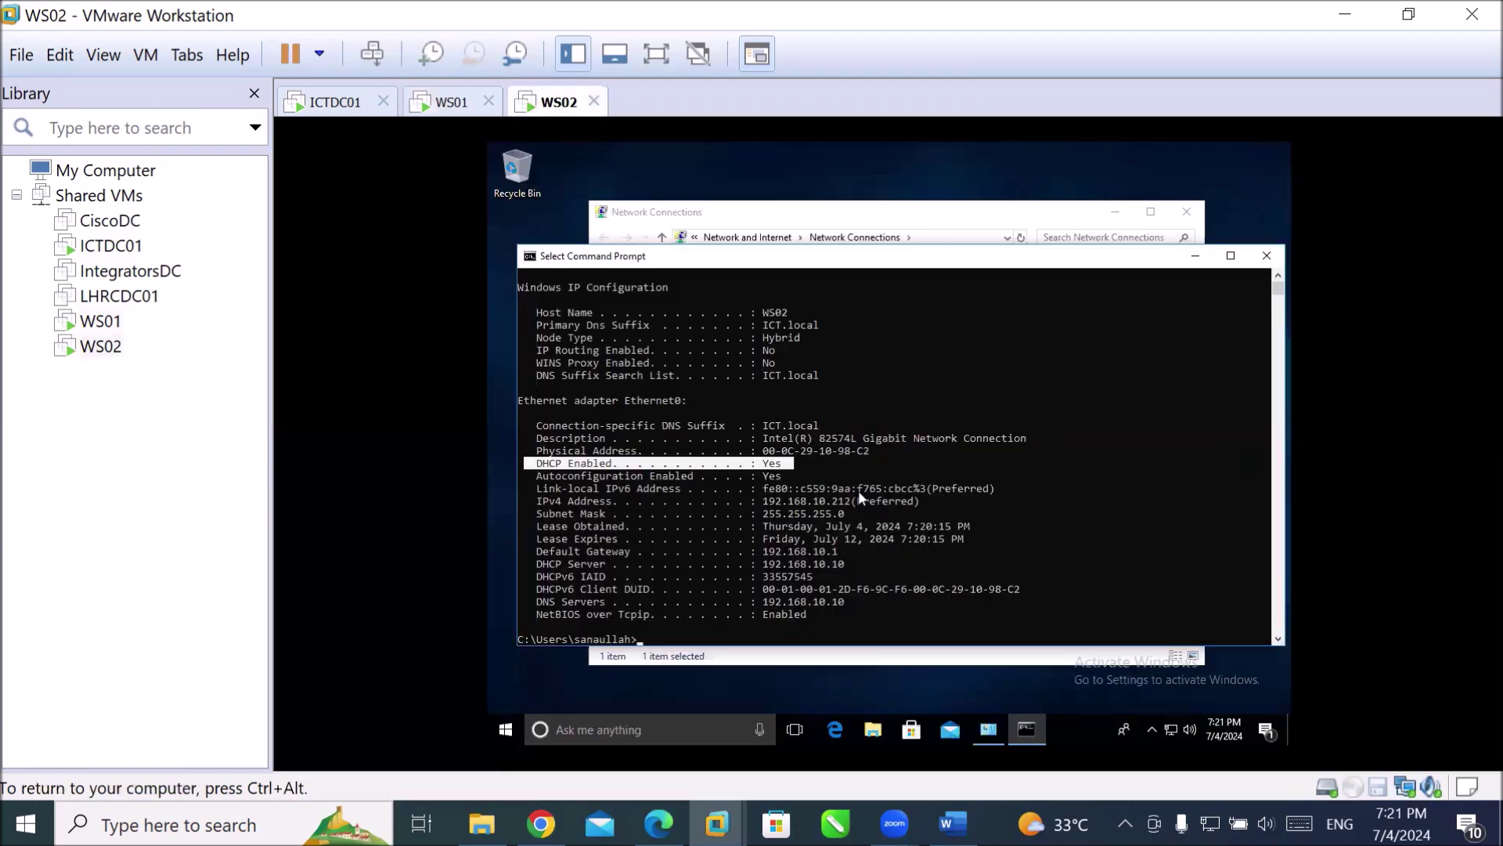
click(829, 640)
scroll(791, 482, down, 2)
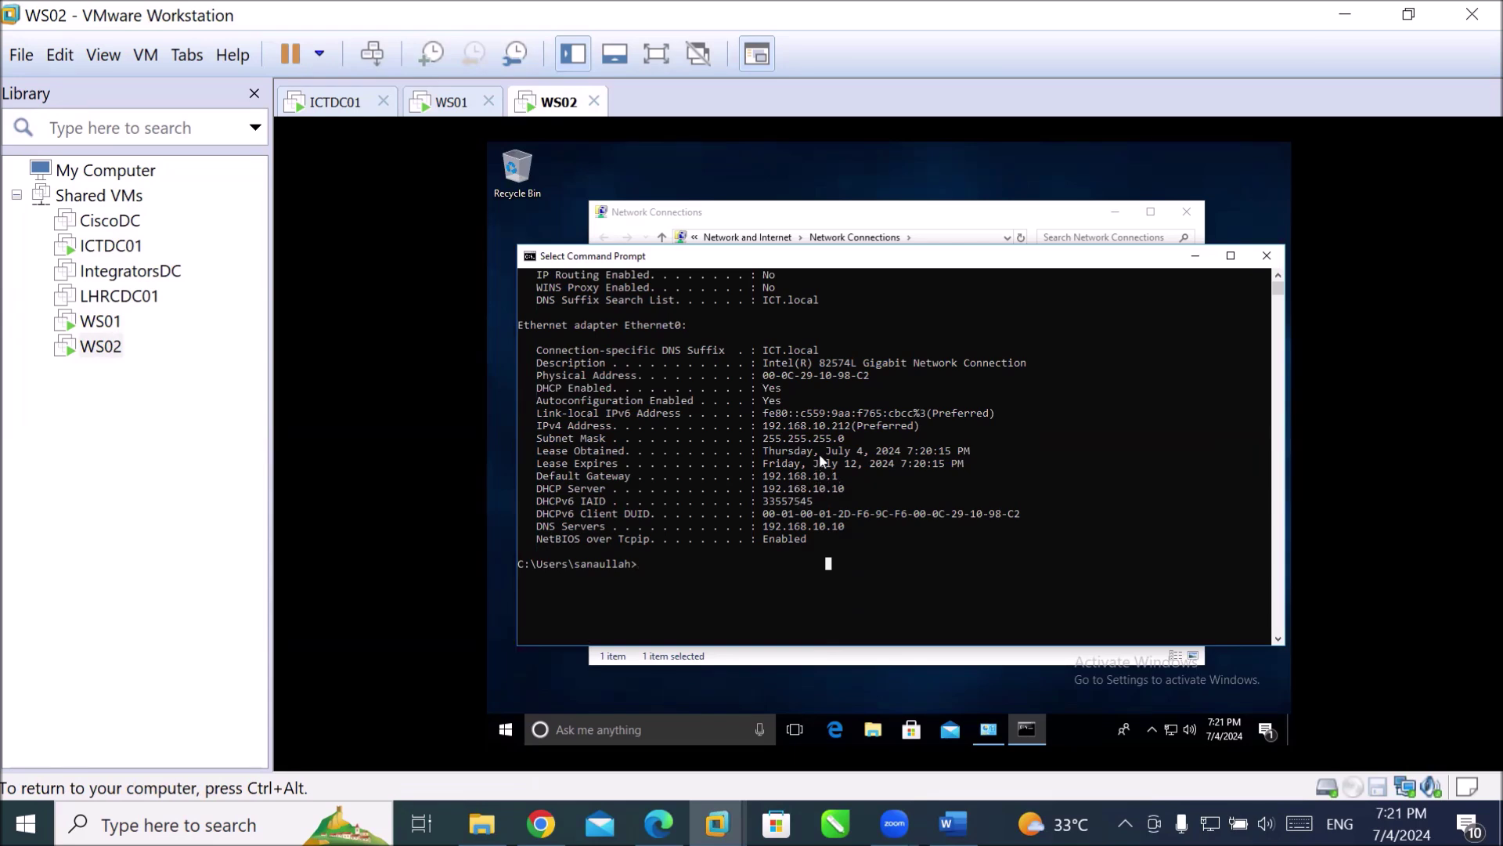
drag(801, 431, 863, 429)
click(710, 580)
text(ipconfig /release)
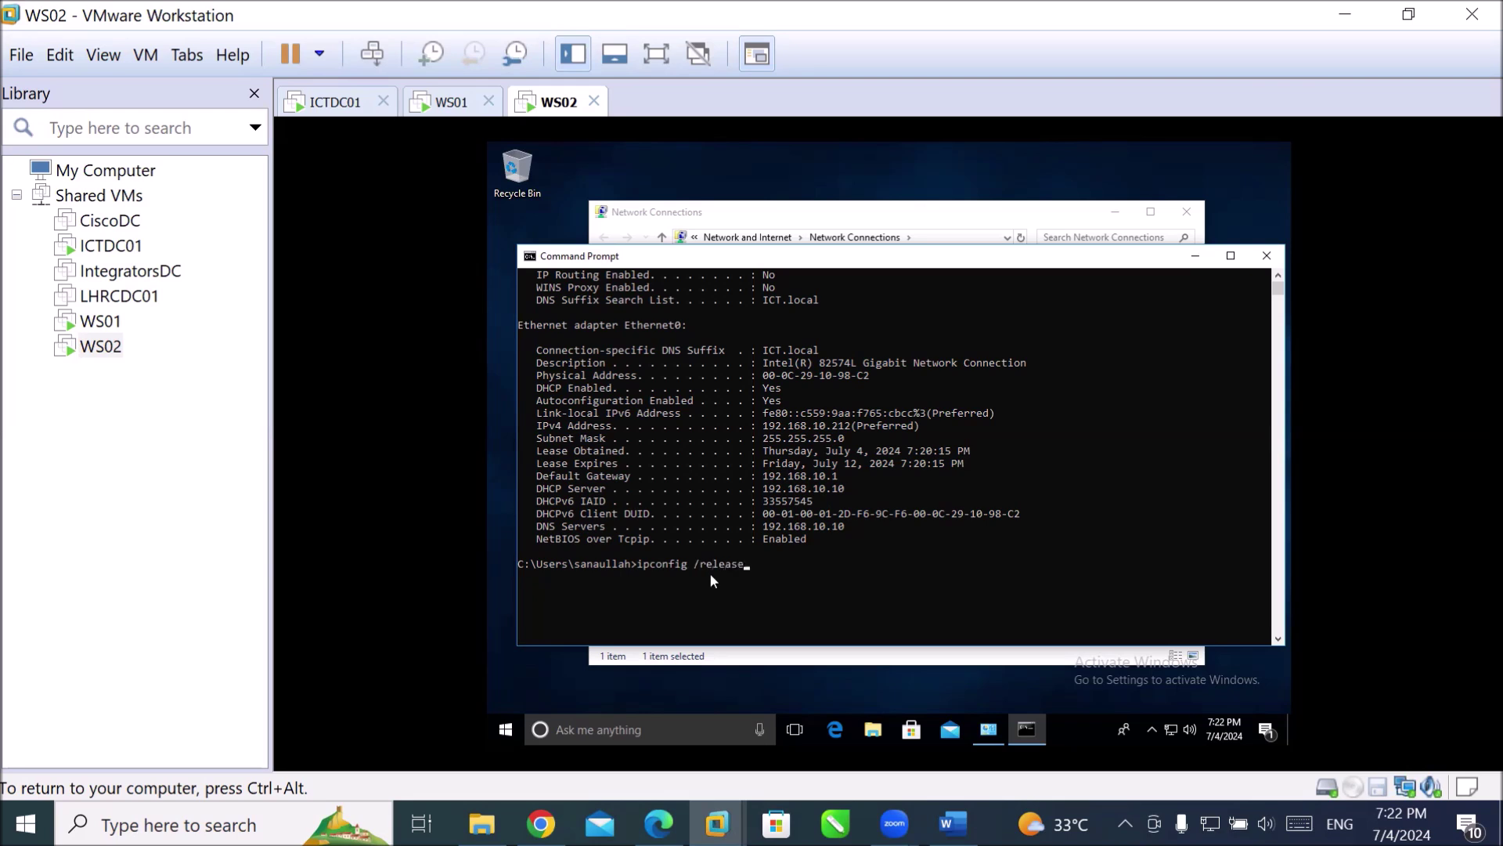
key(Return)
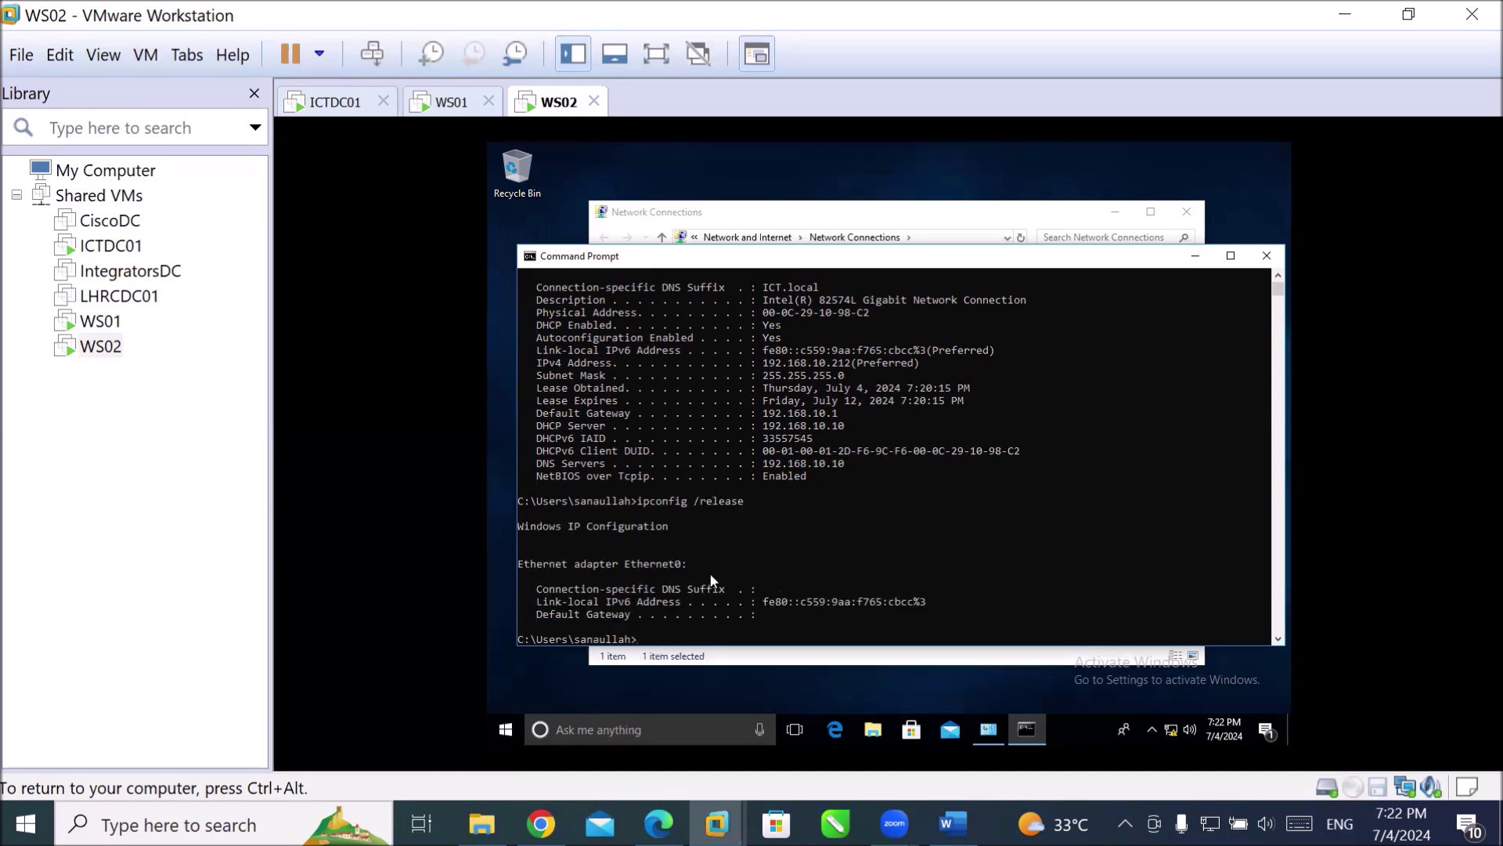
text(cls)
key(Return)
Run ipconfig /renew and ipconfig /flushdns, then clear the console with cls.
text(ip)
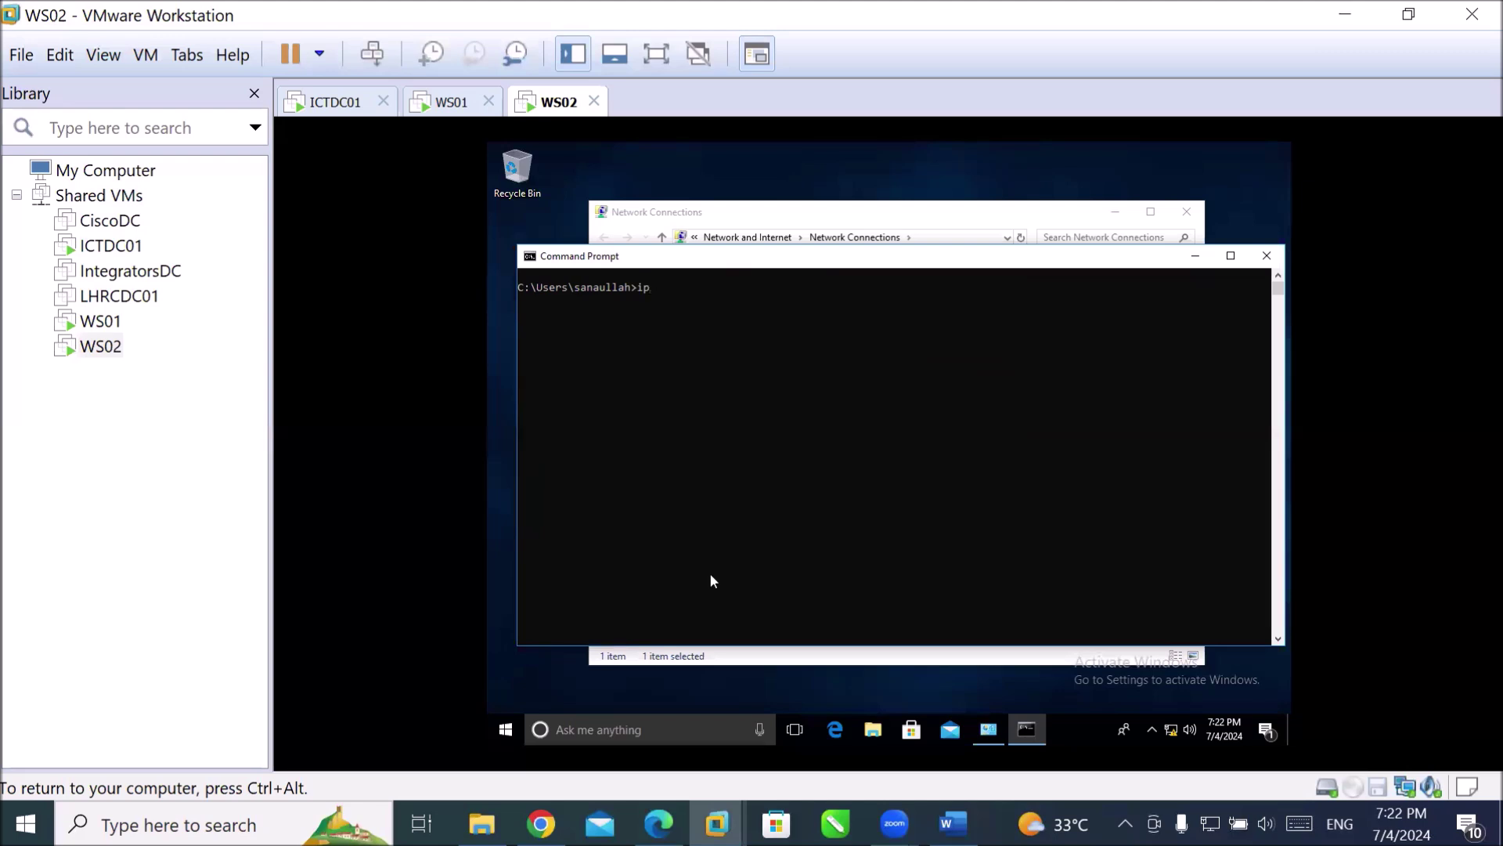
text(config /renew)
key(Return)
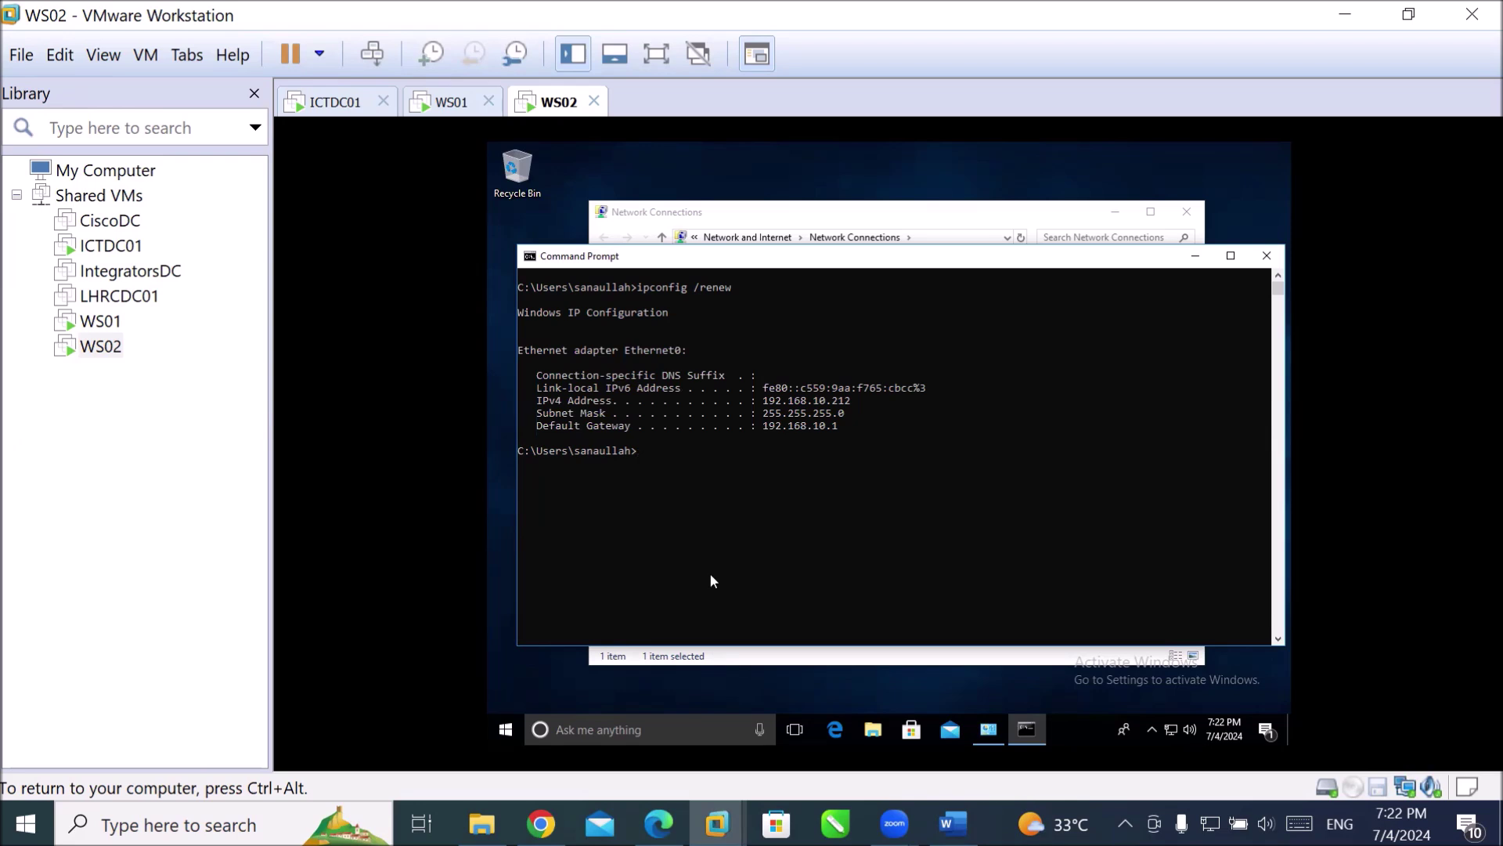
text(ipconfig /flushdns)
key(Return)
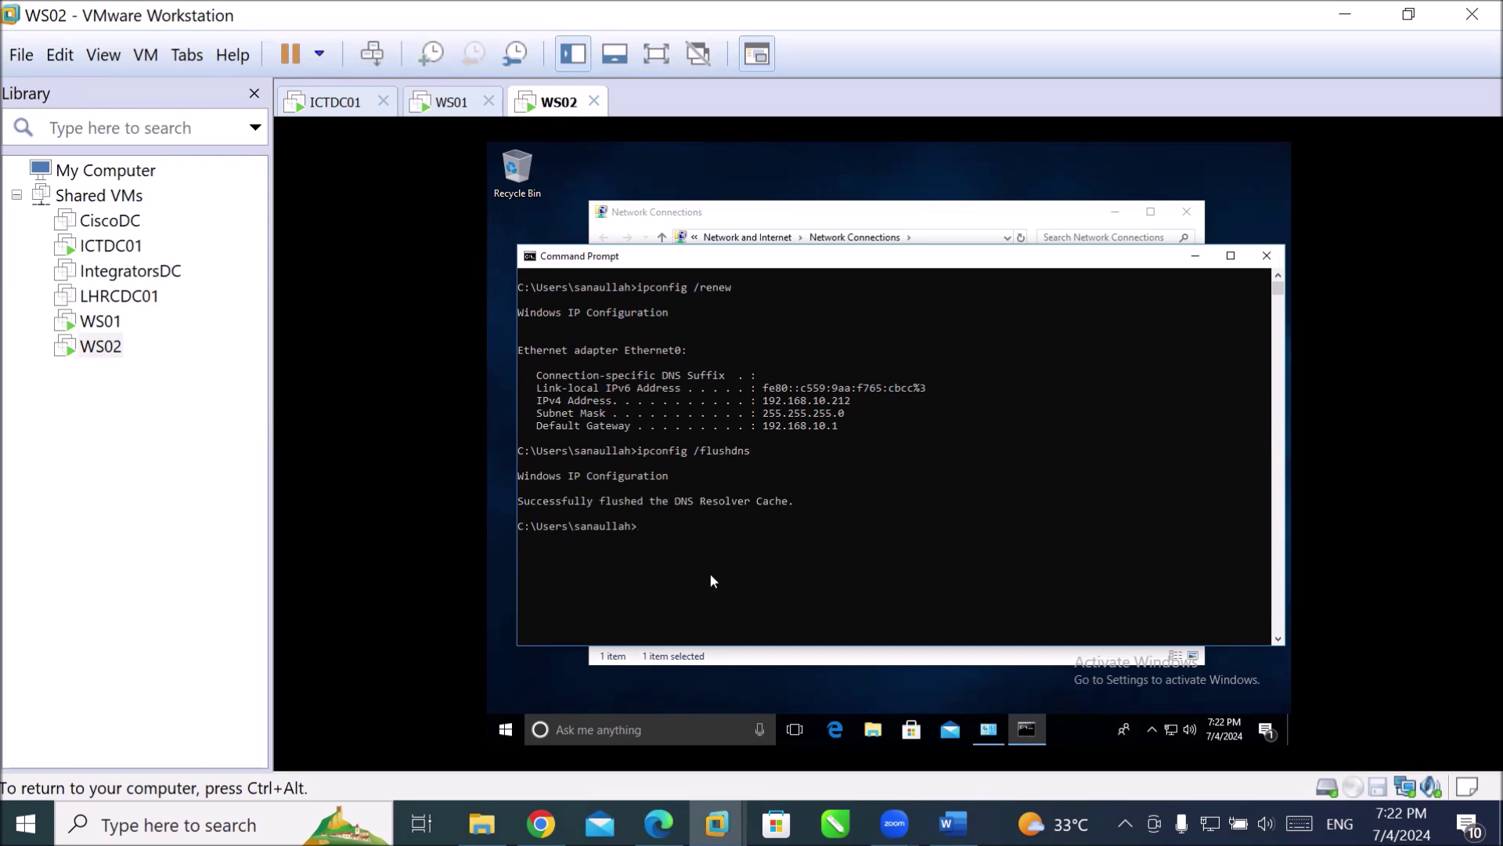
text(cls)
key(Return)
click(505, 729)
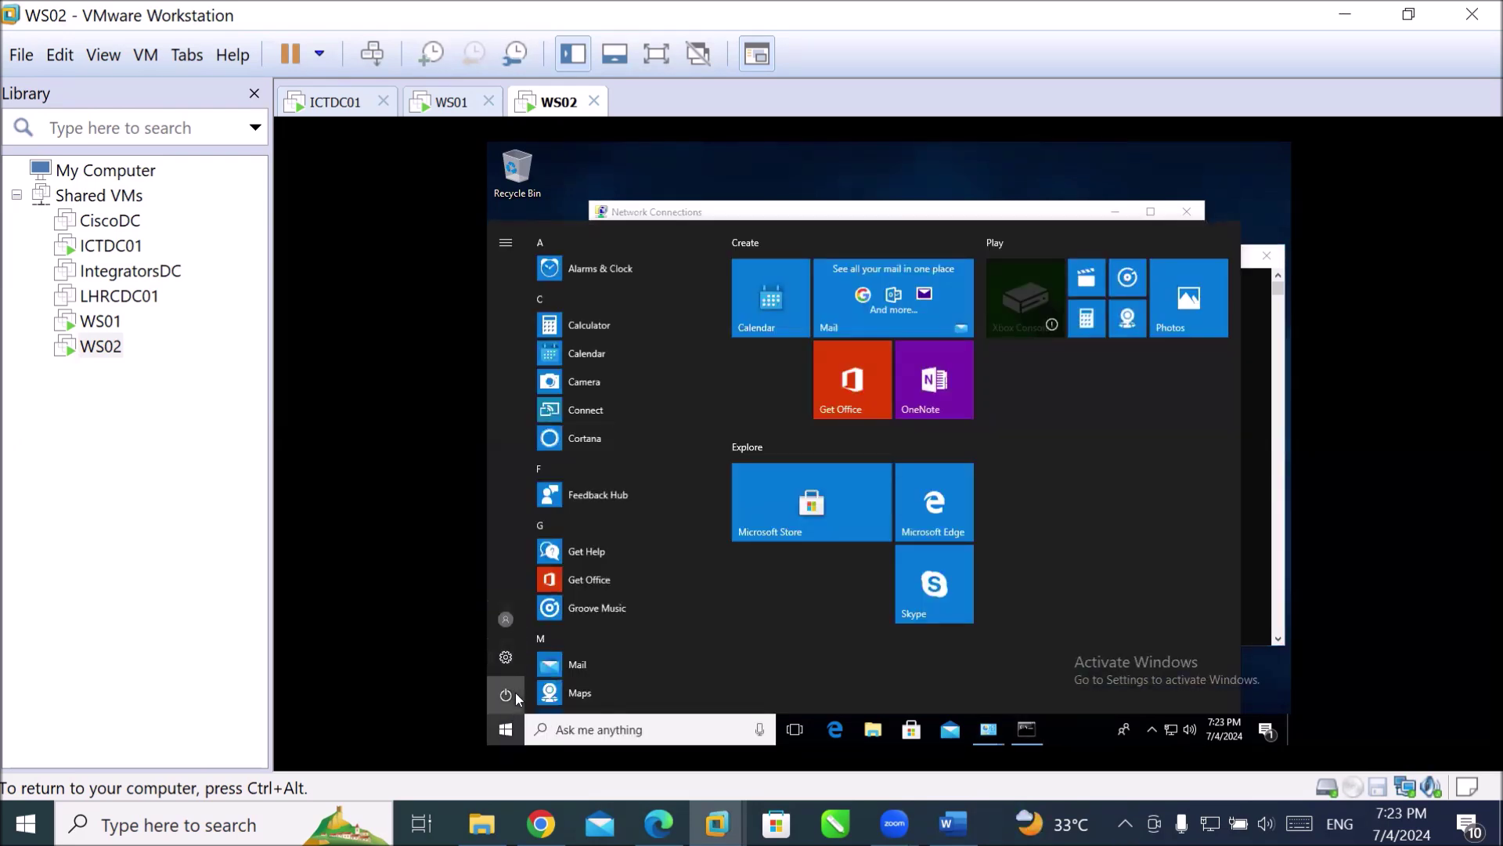
Restart WS02 anyway despite the other signed-in user, then send Ctrl+Alt+Del at the sign-in screen.
click(513, 694)
click(517, 653)
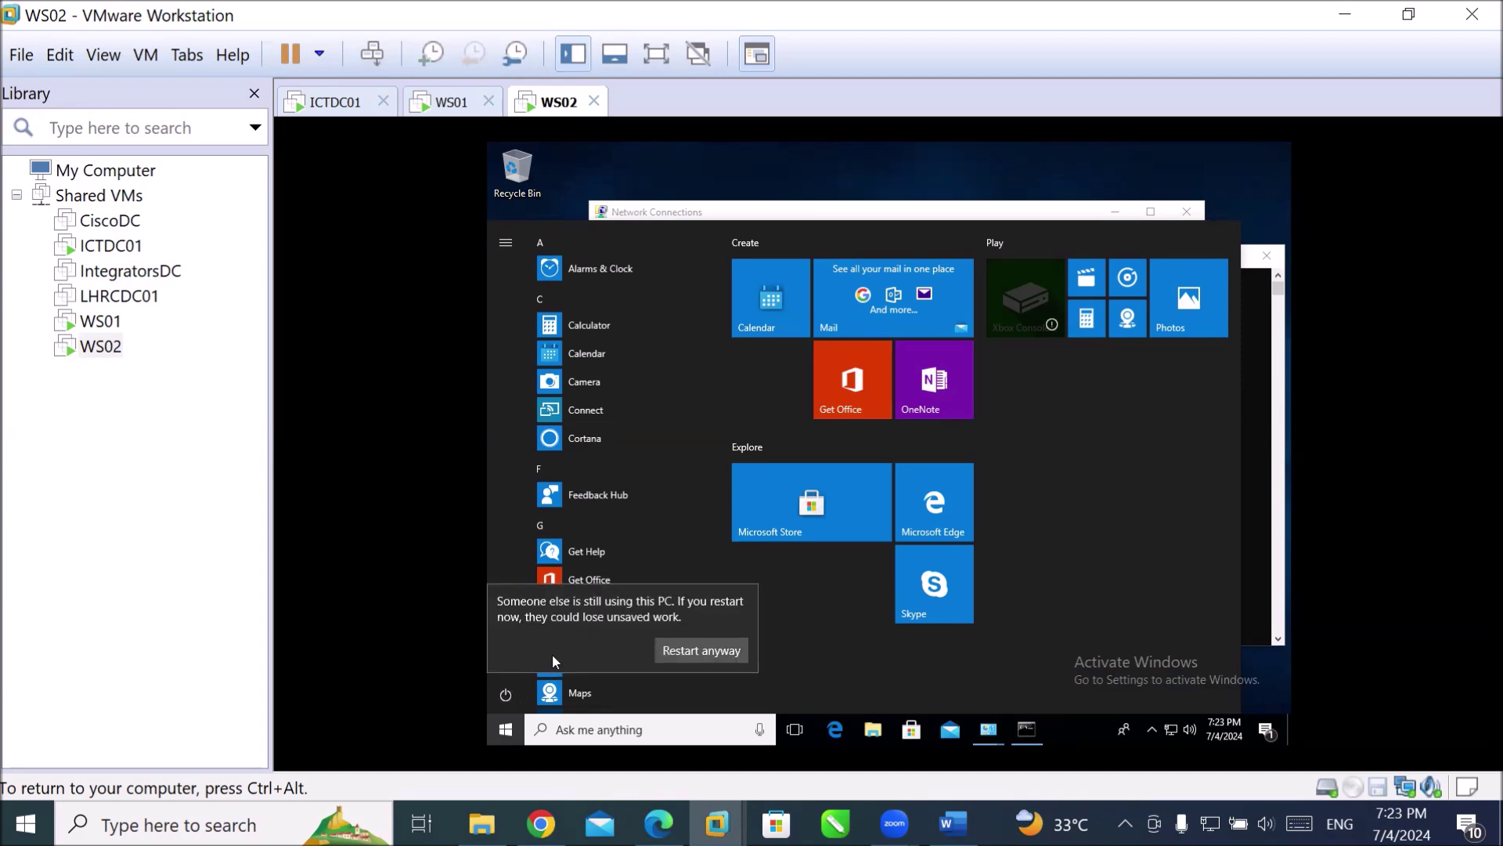
click(676, 653)
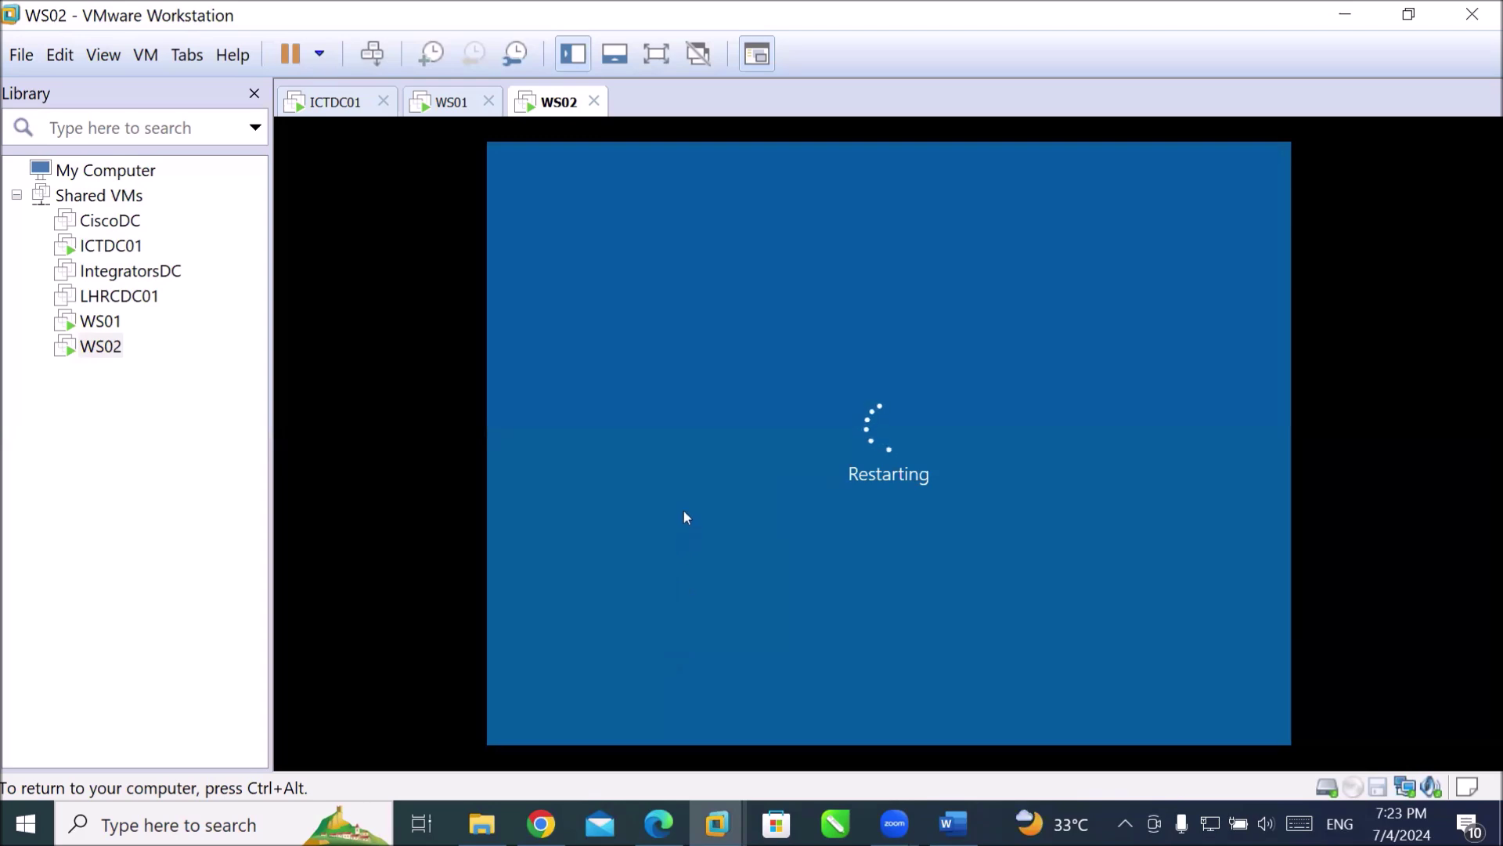
key(ctrl+alt)
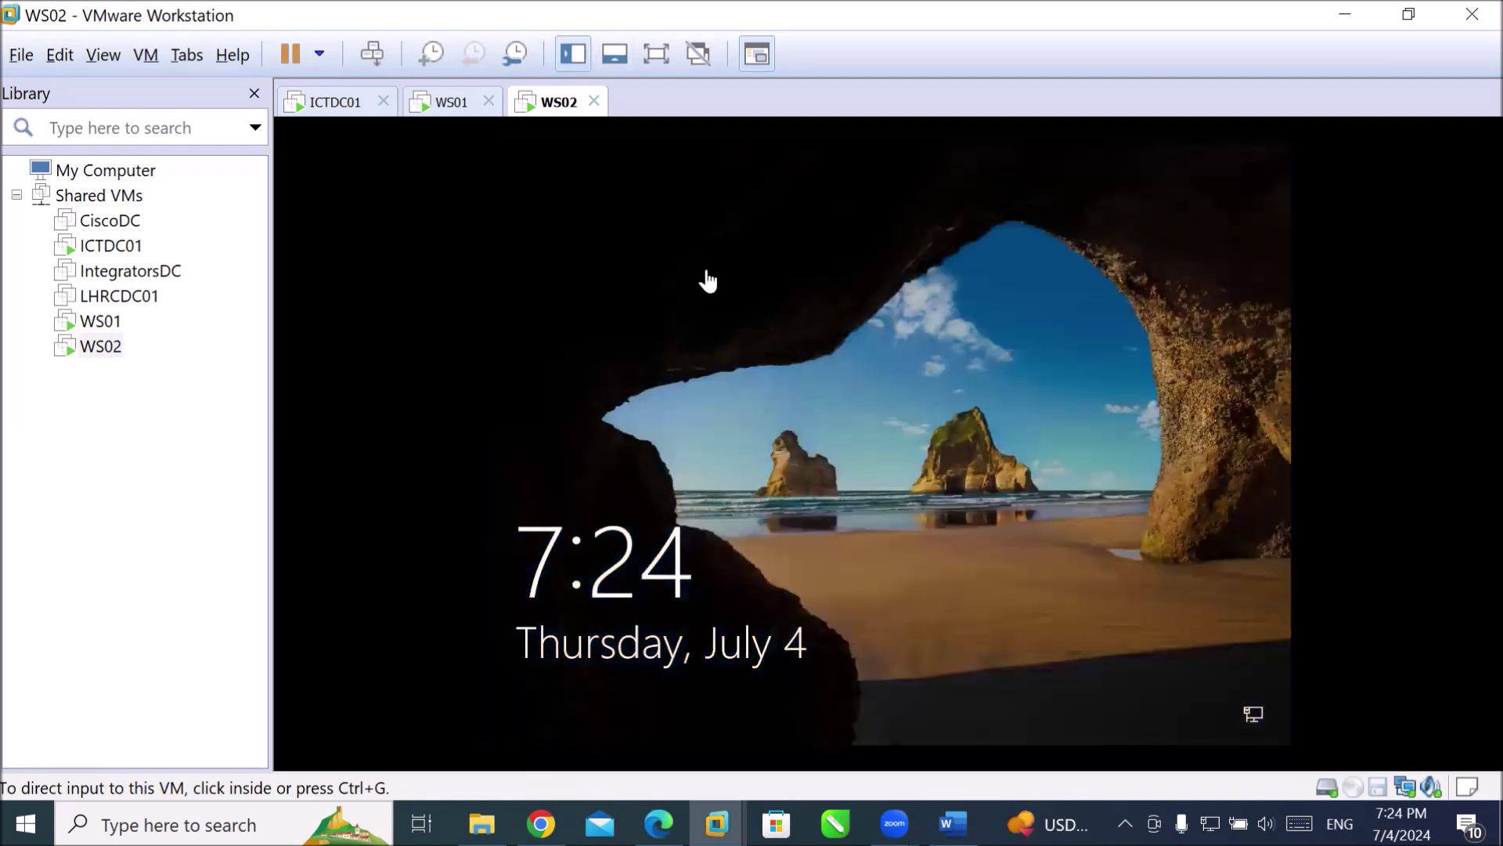
click(375, 53)
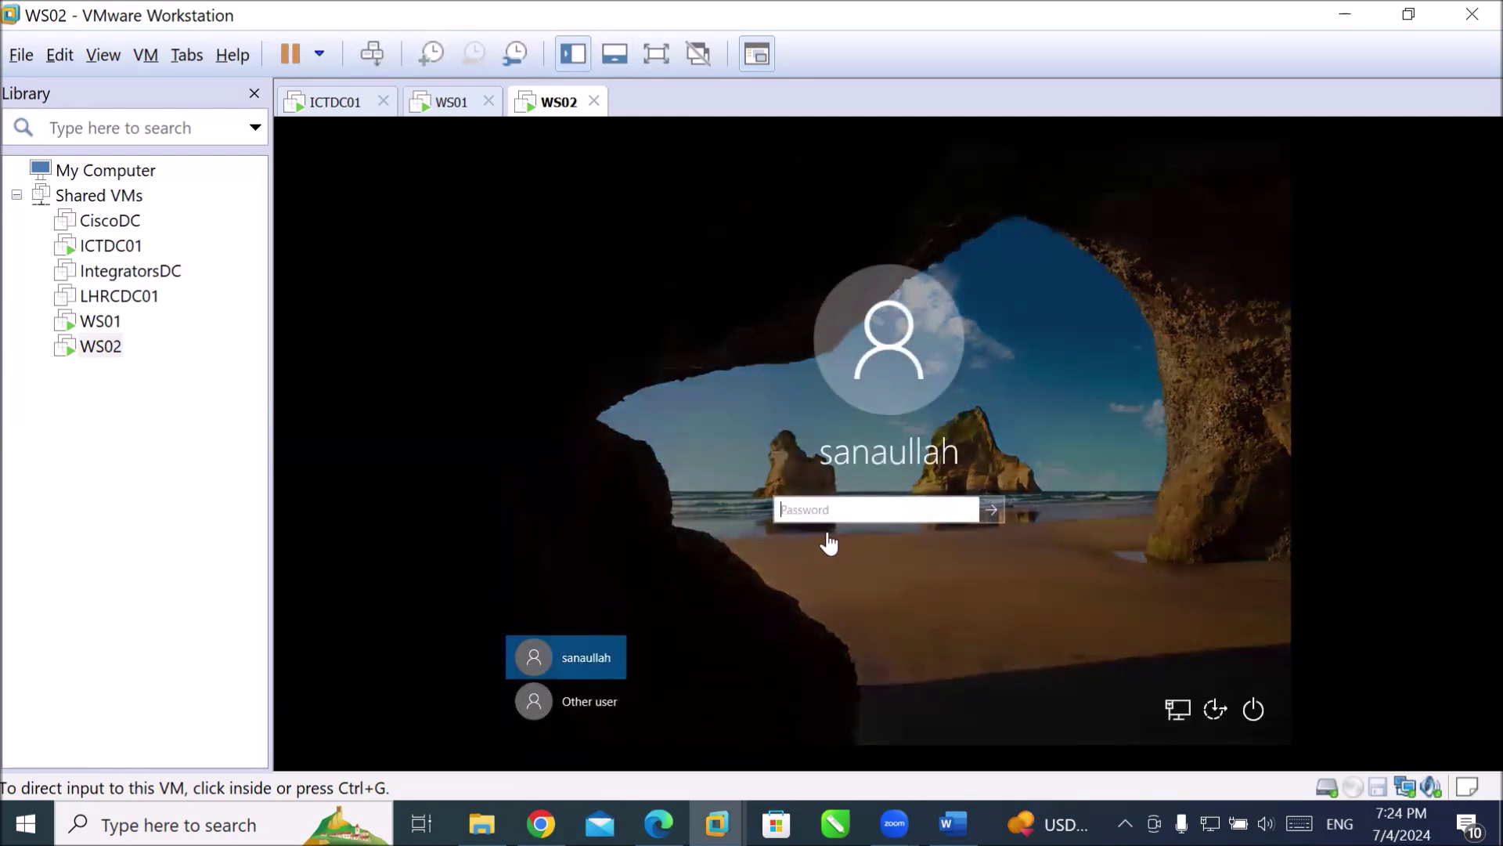
Sign in to WS02 with the account password after the reboot.
click(854, 517)
text(••••••)
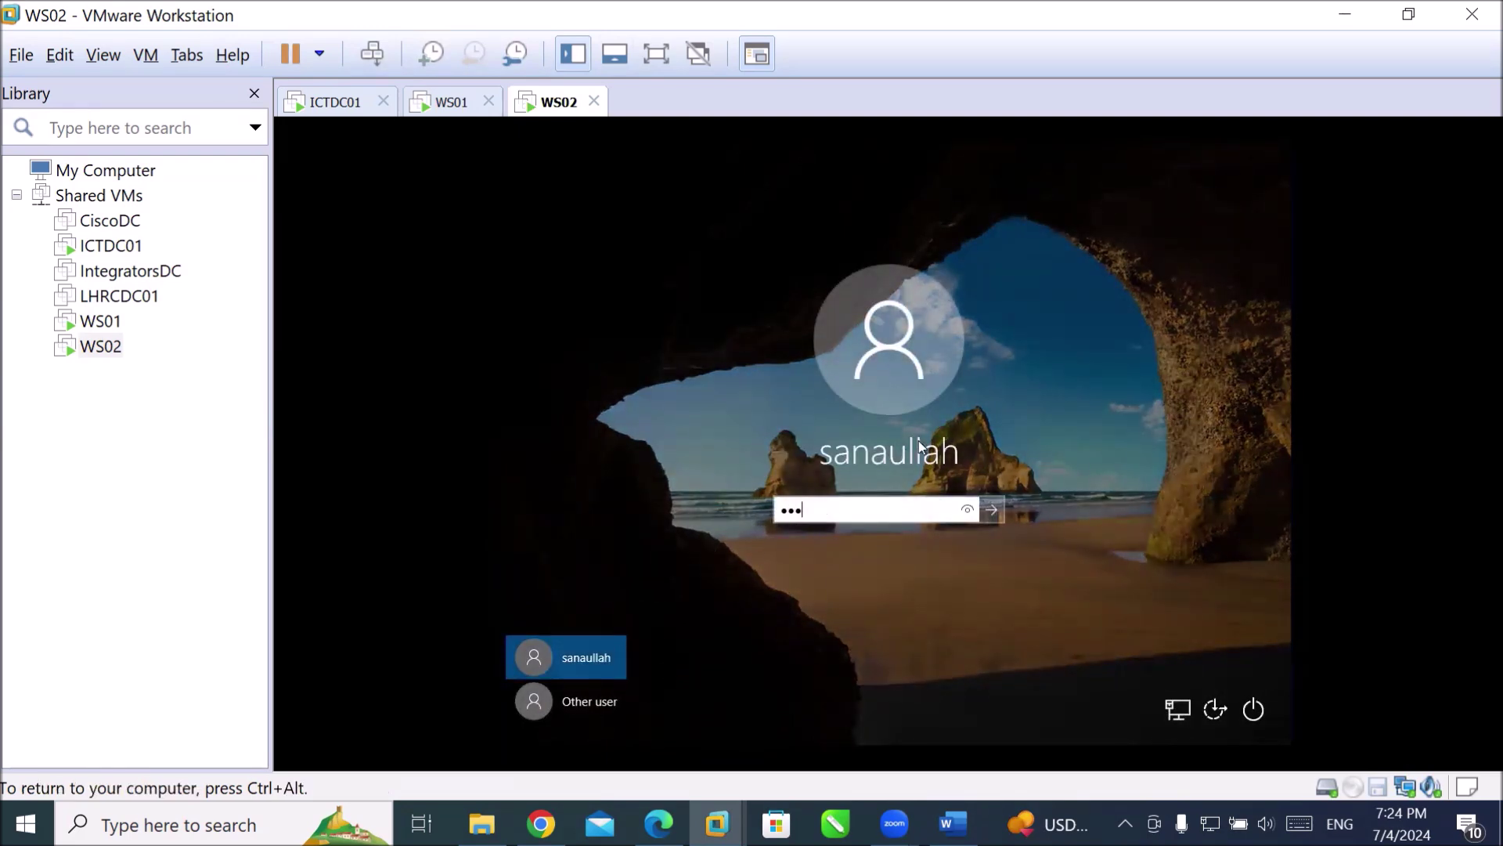
text(•)
key(Return)
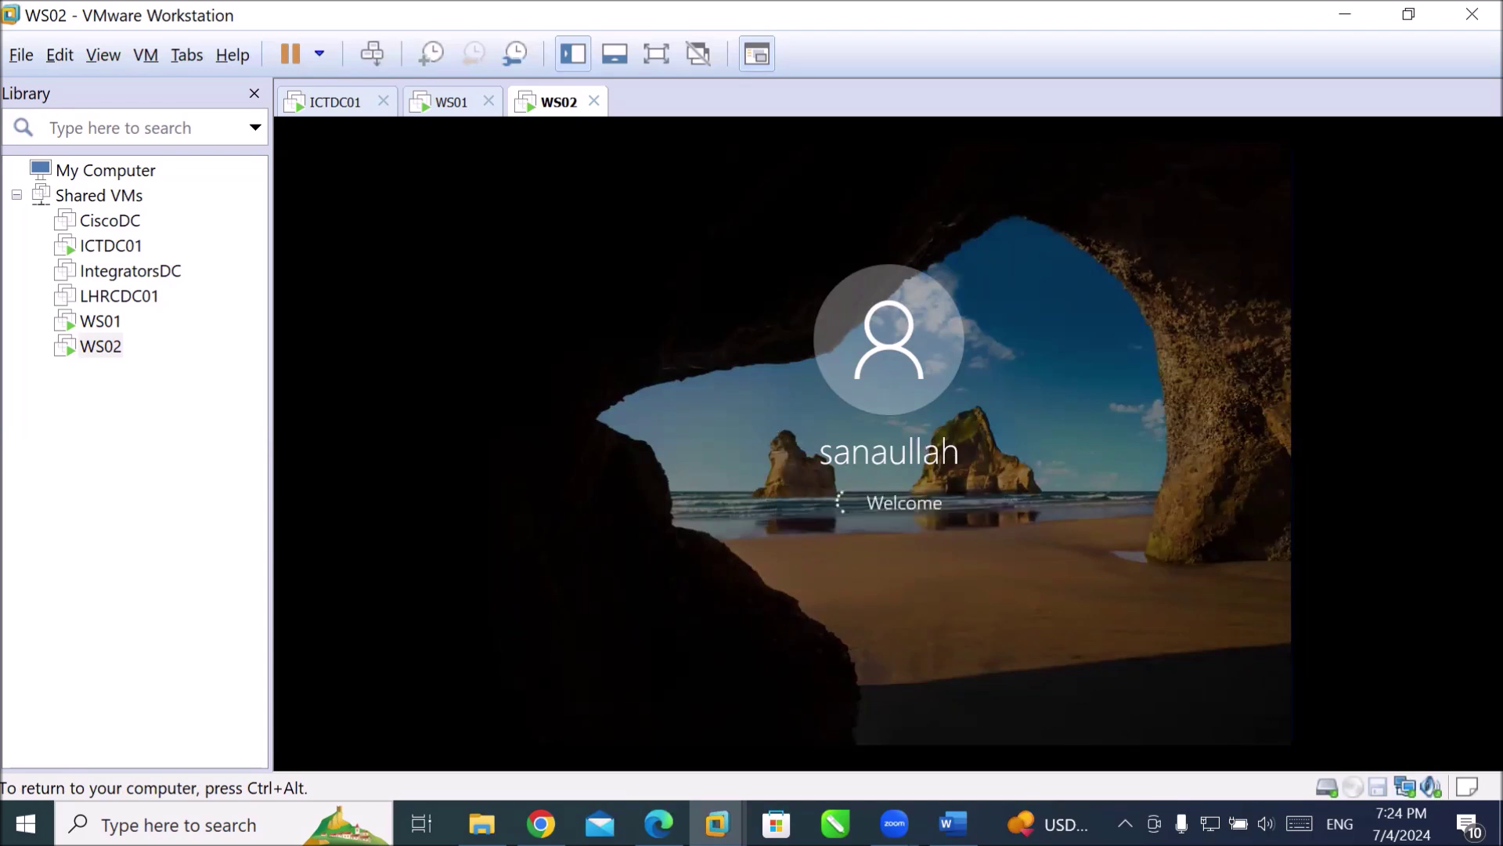
key(ctrl+alt)
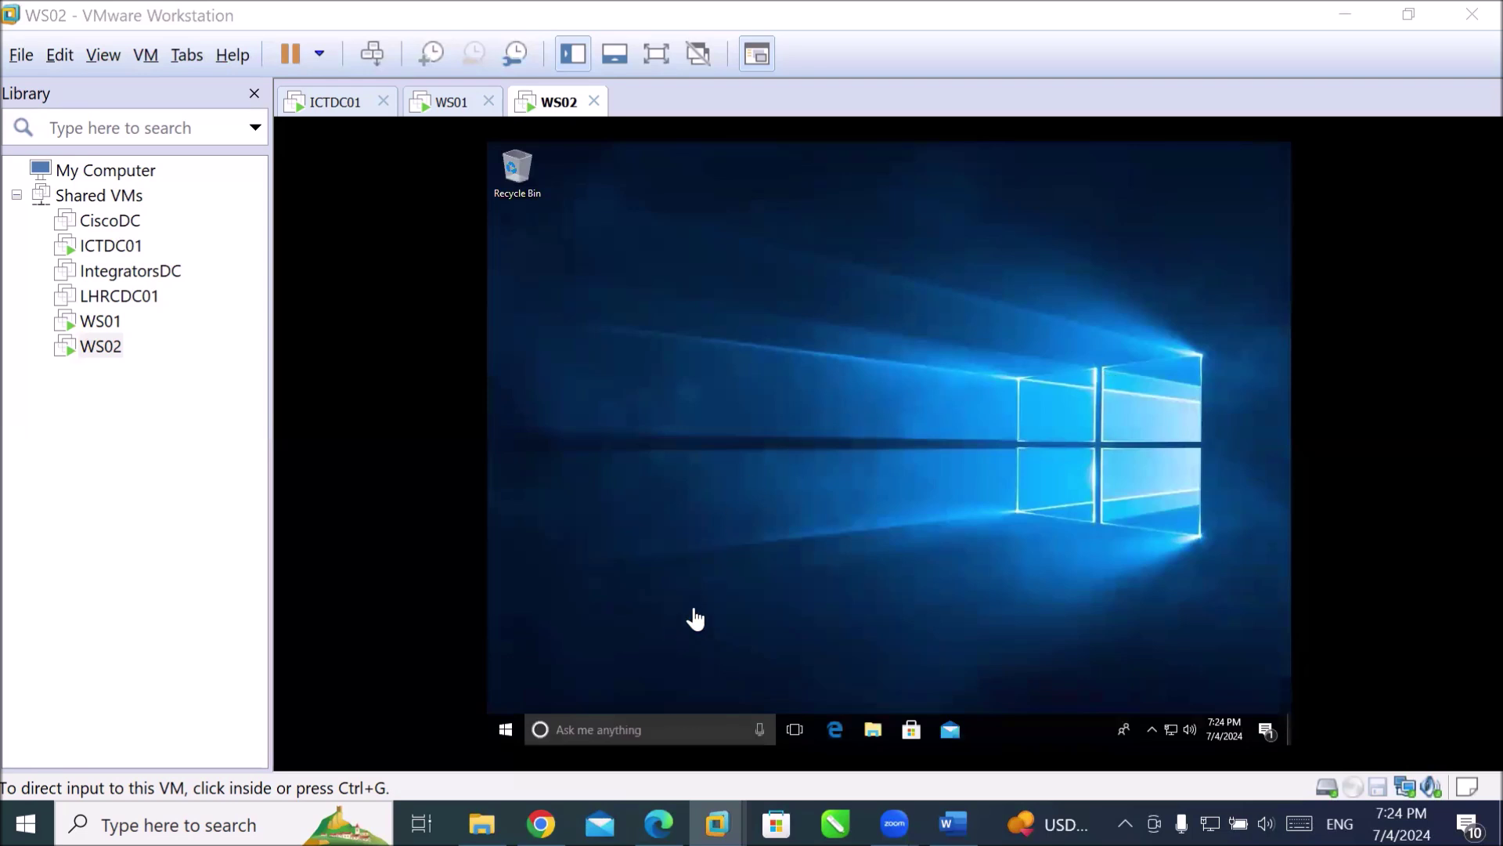
click(691, 612)
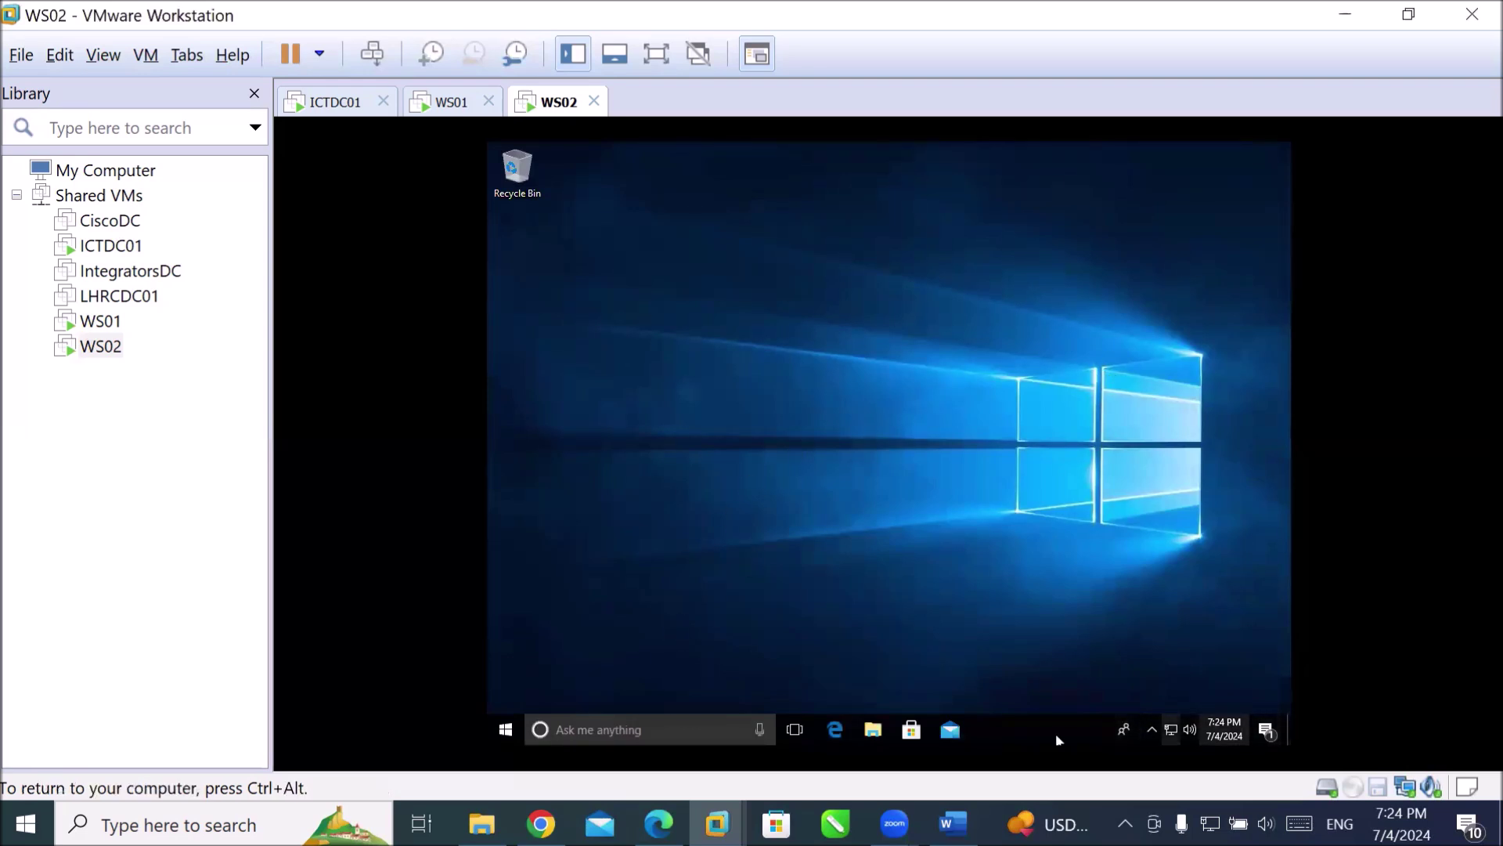
Open Command Prompt on WS02, check ipconfig, release the DHCP address with ipconfig /release, and recheck.
click(680, 727)
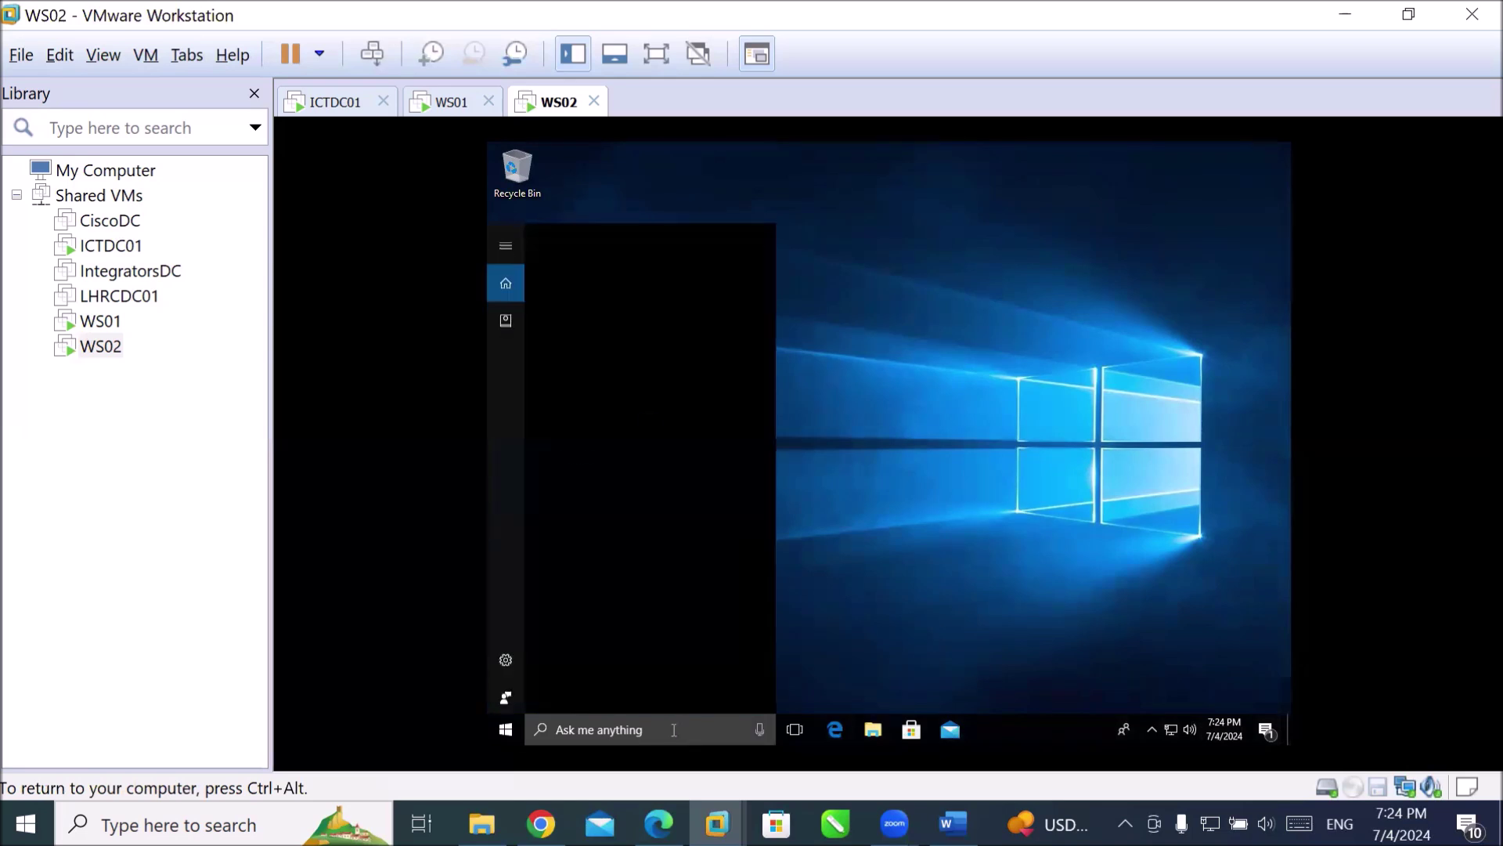
text(cmd)
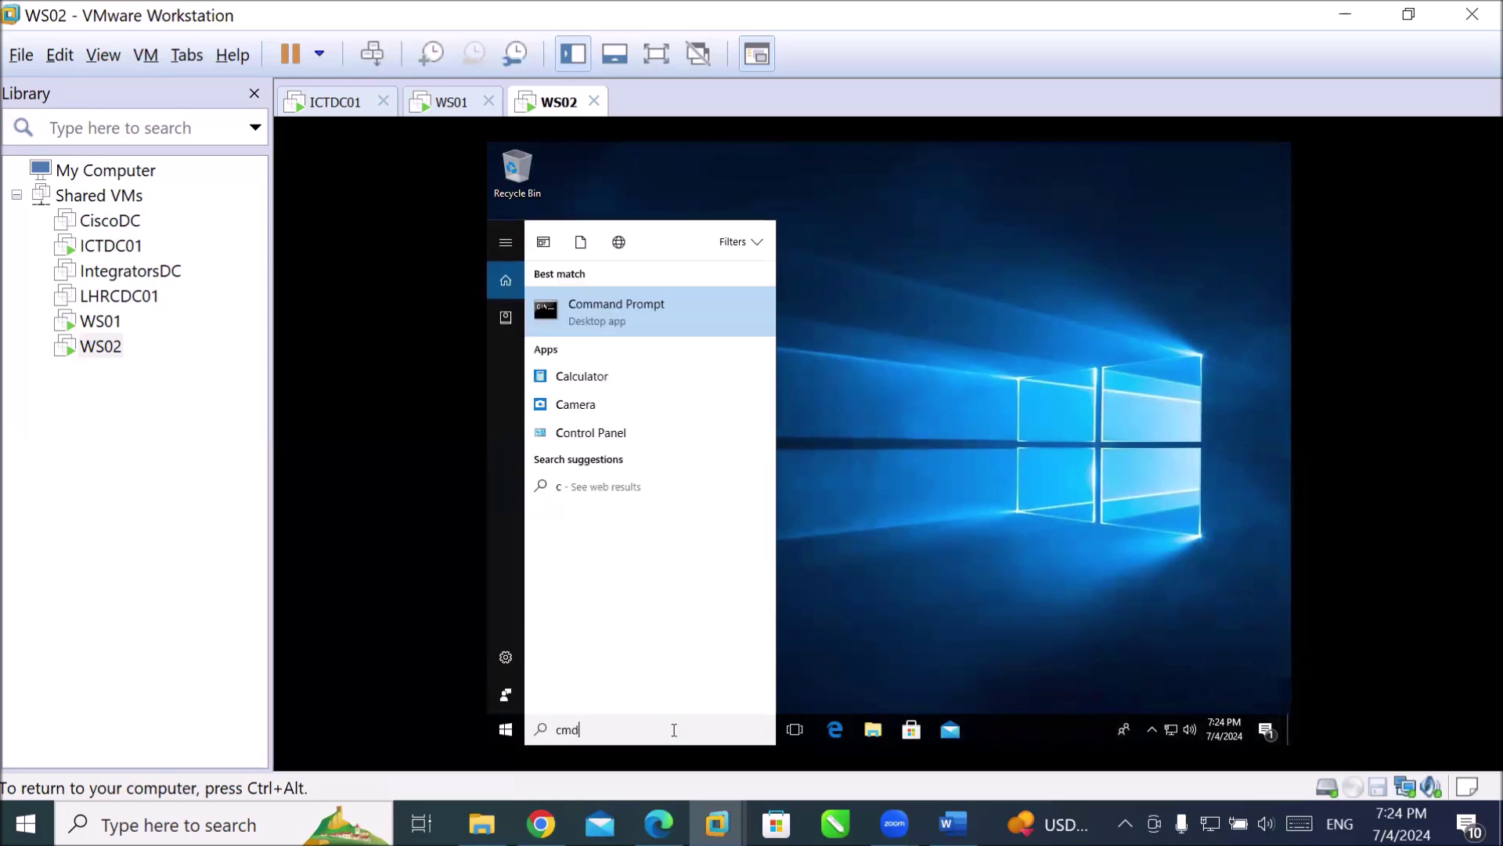
key(Return)
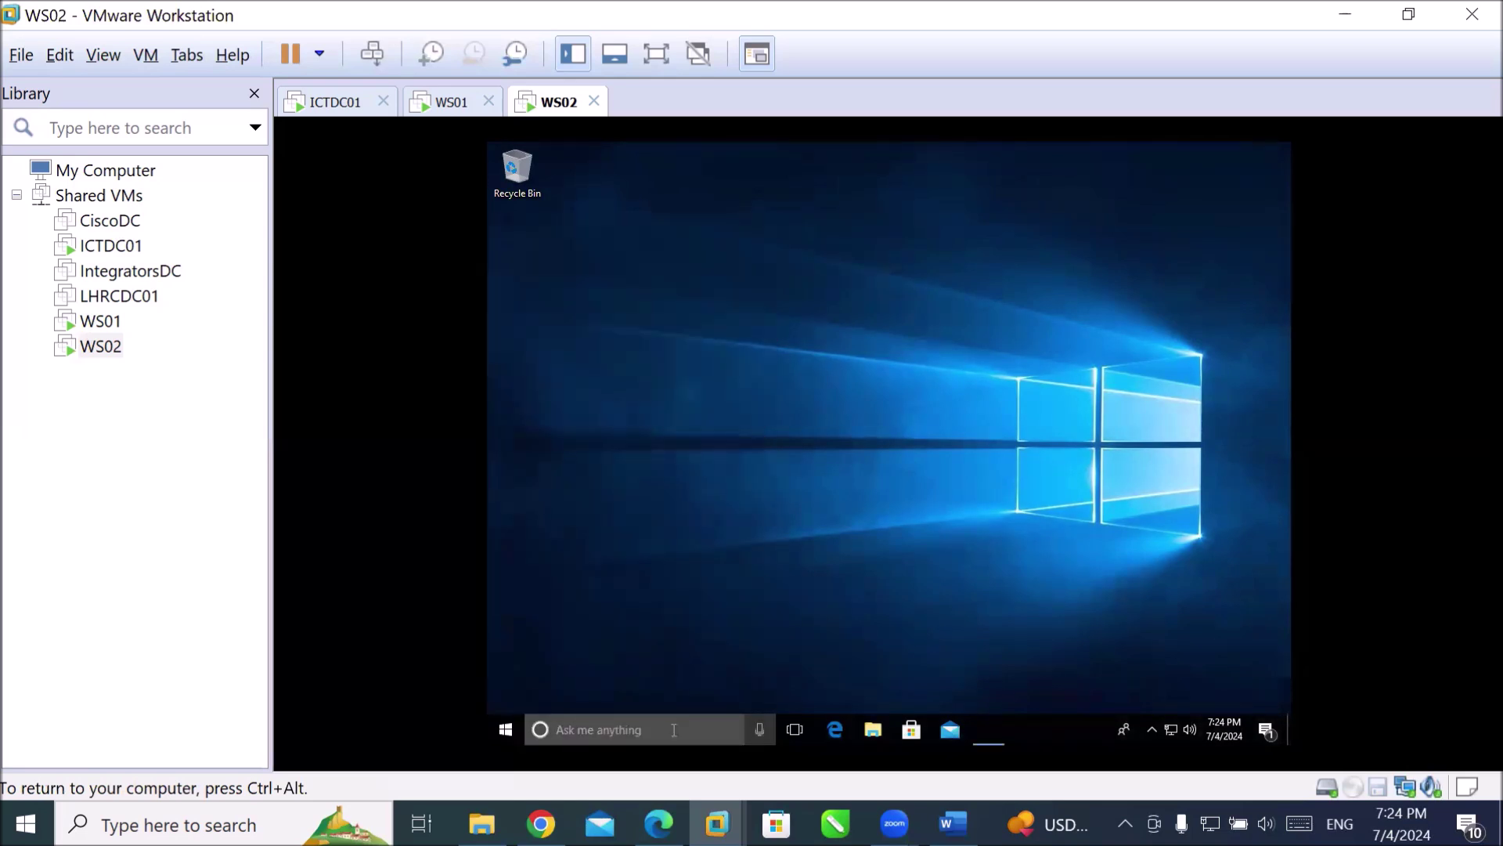
text(ipconfig)
key(Return)
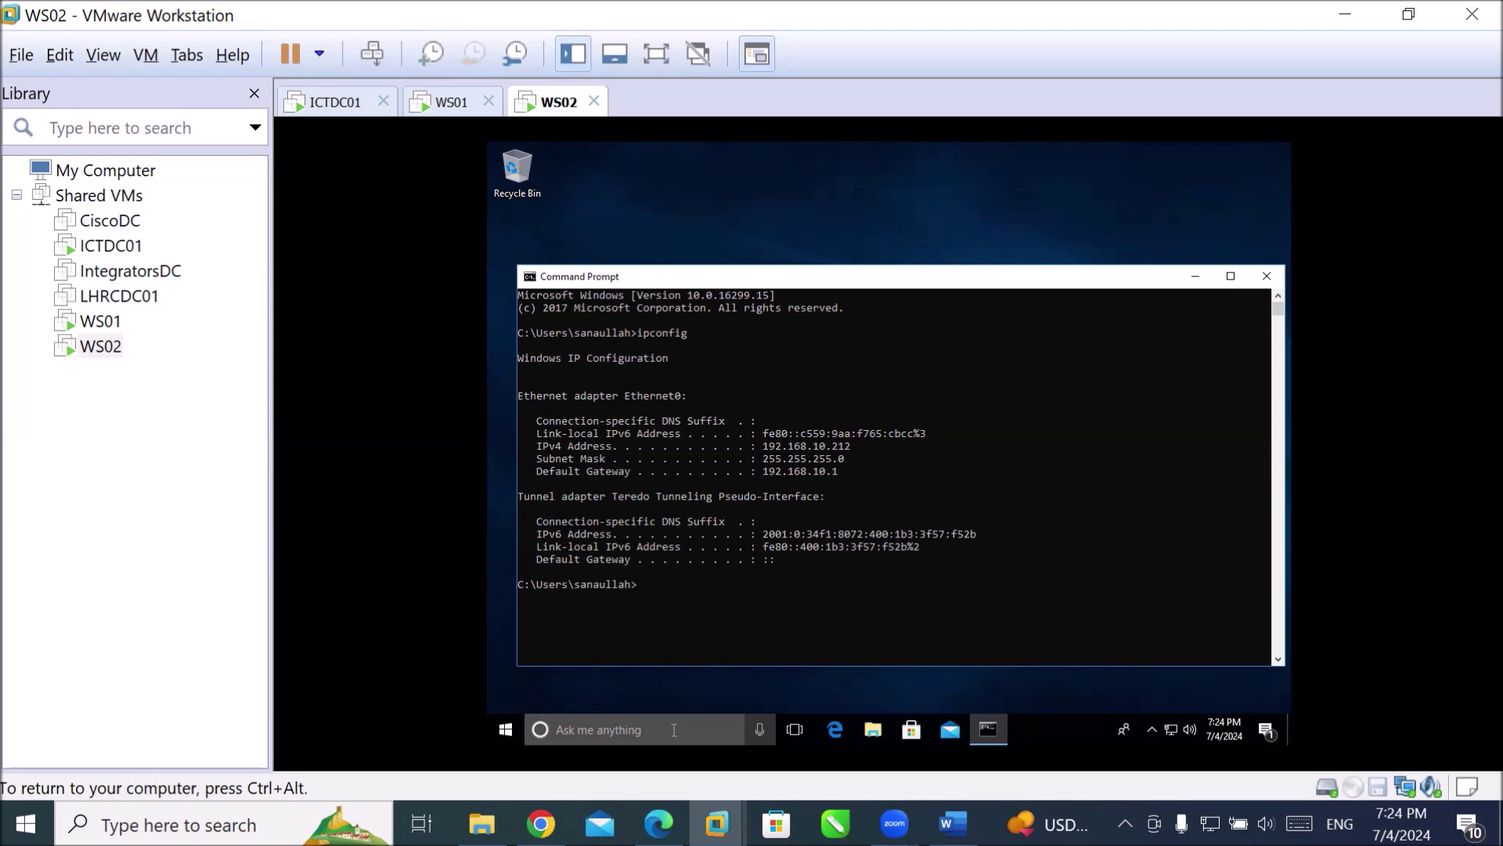
text(ipconfig /release)
key(Return)
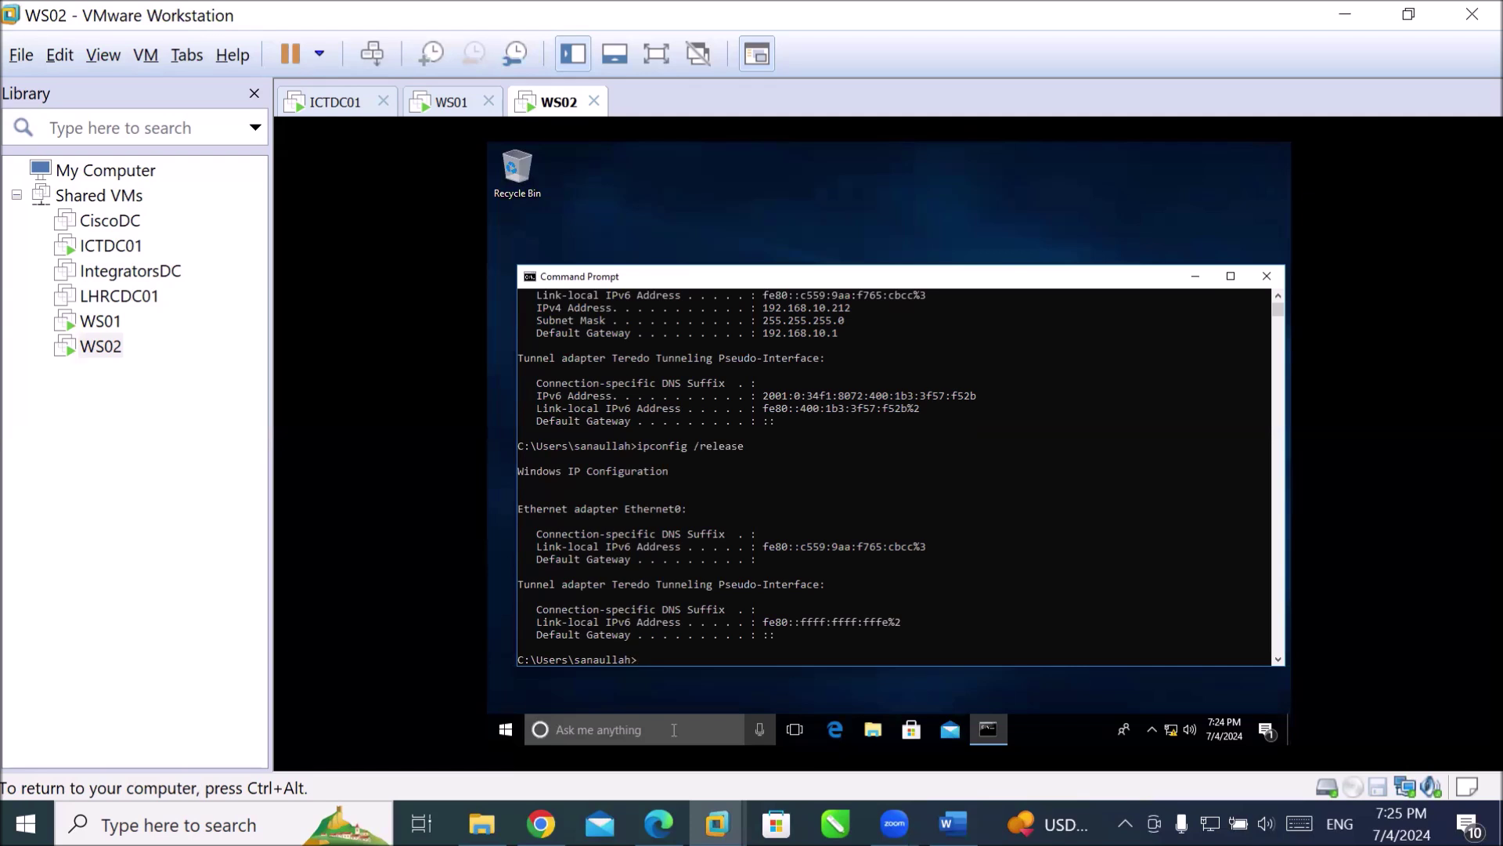
text(ipconfig)
key(Return)
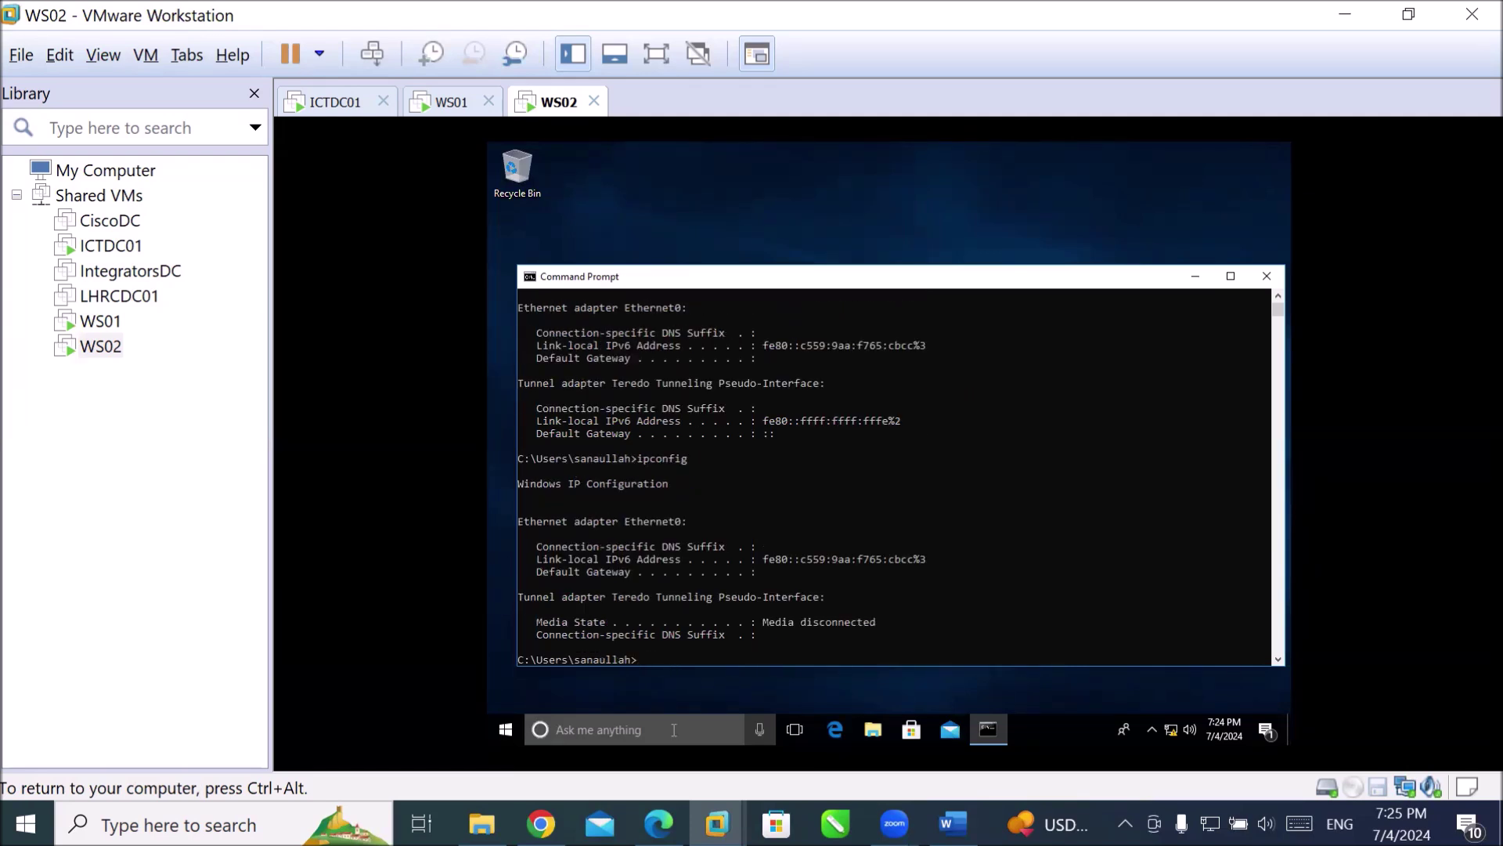
Run ipconfig /renew to get 192.168.10.212 back with gateway 192.168.10.1.
text(ipconfig)
key(Return)
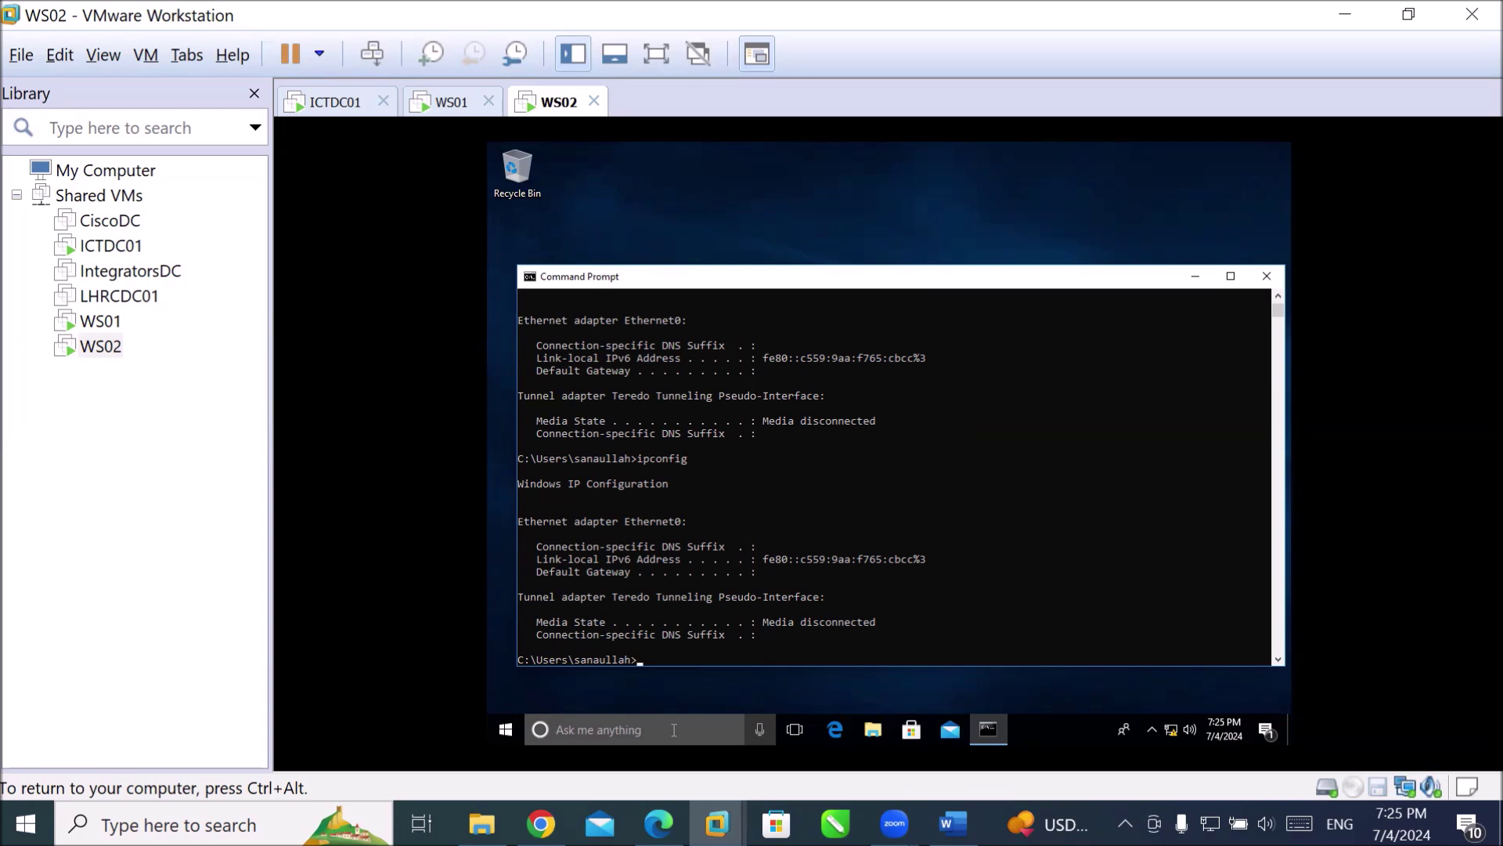
text(ip)
text(config /renew)
key(Return)
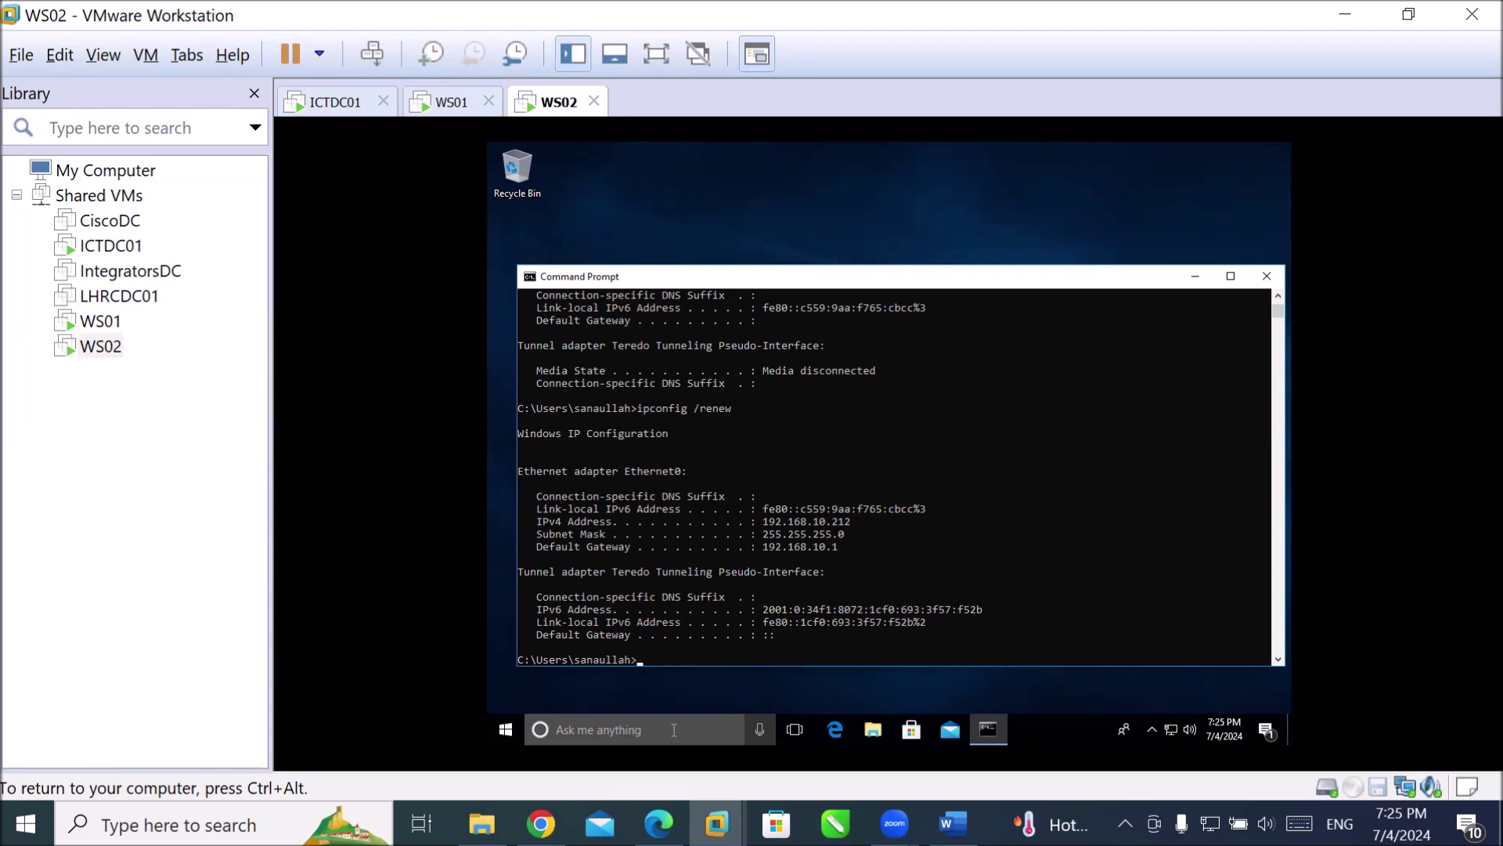
key(ctrl+alt)
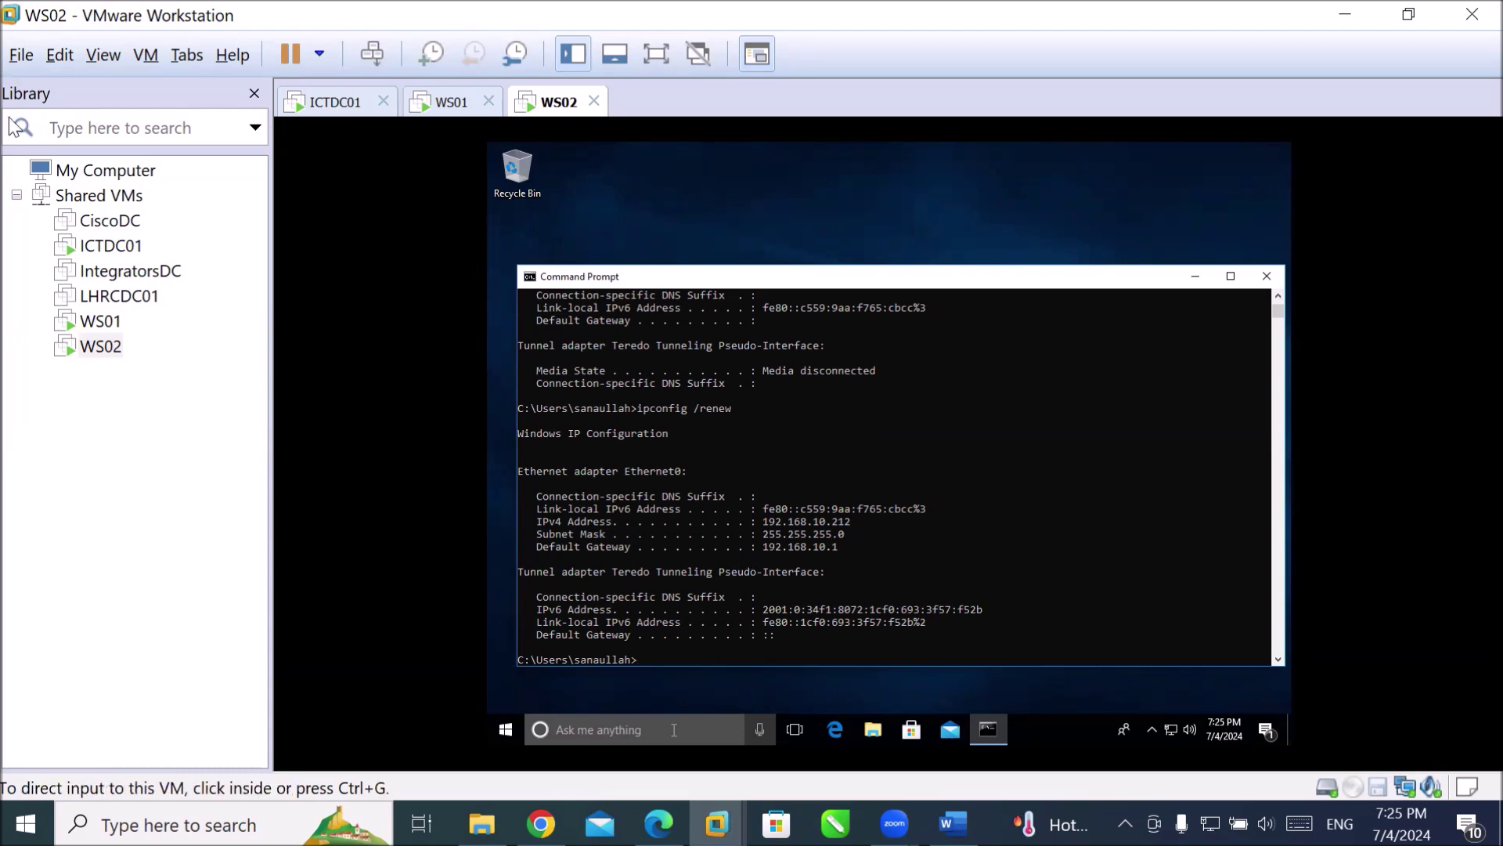
Power off the ICTDC01 DHCP server VM from the Library and confirm the Power Off prompt.
click(124, 249)
right_click(126, 256)
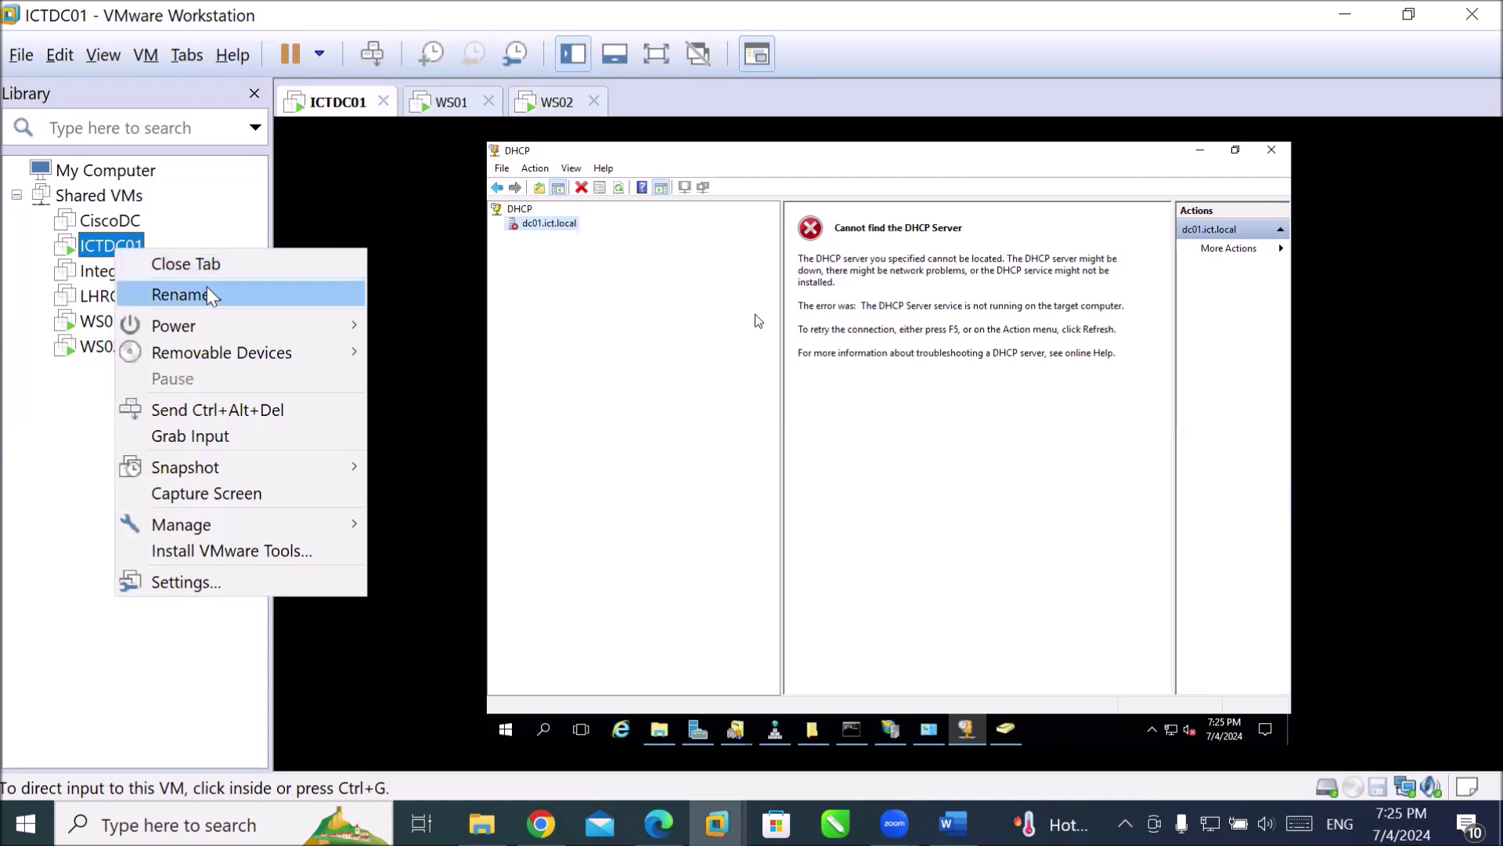
mouse_move(204, 326)
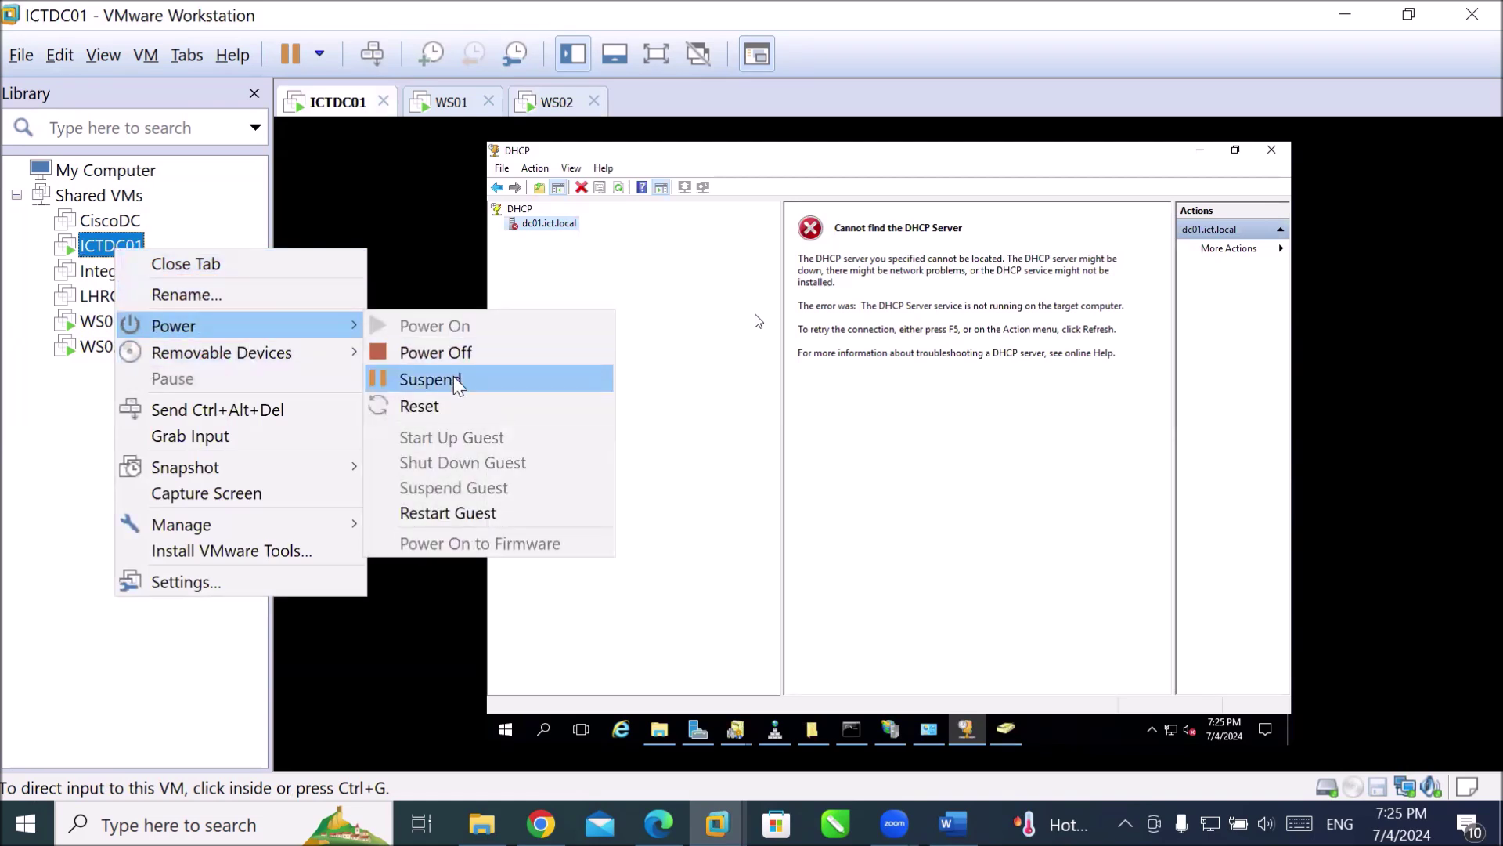
click(472, 353)
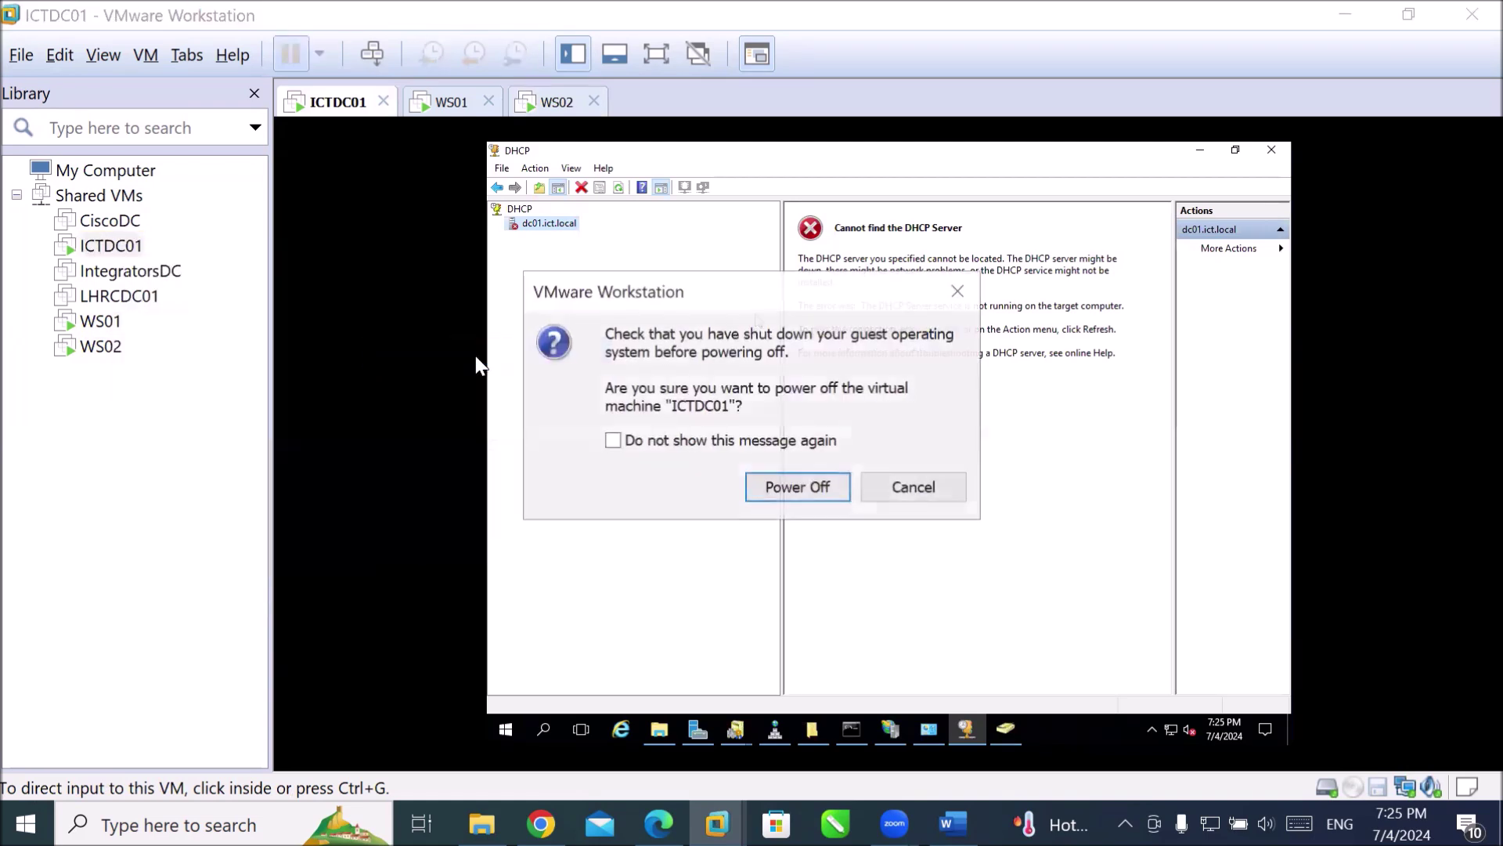
click(779, 494)
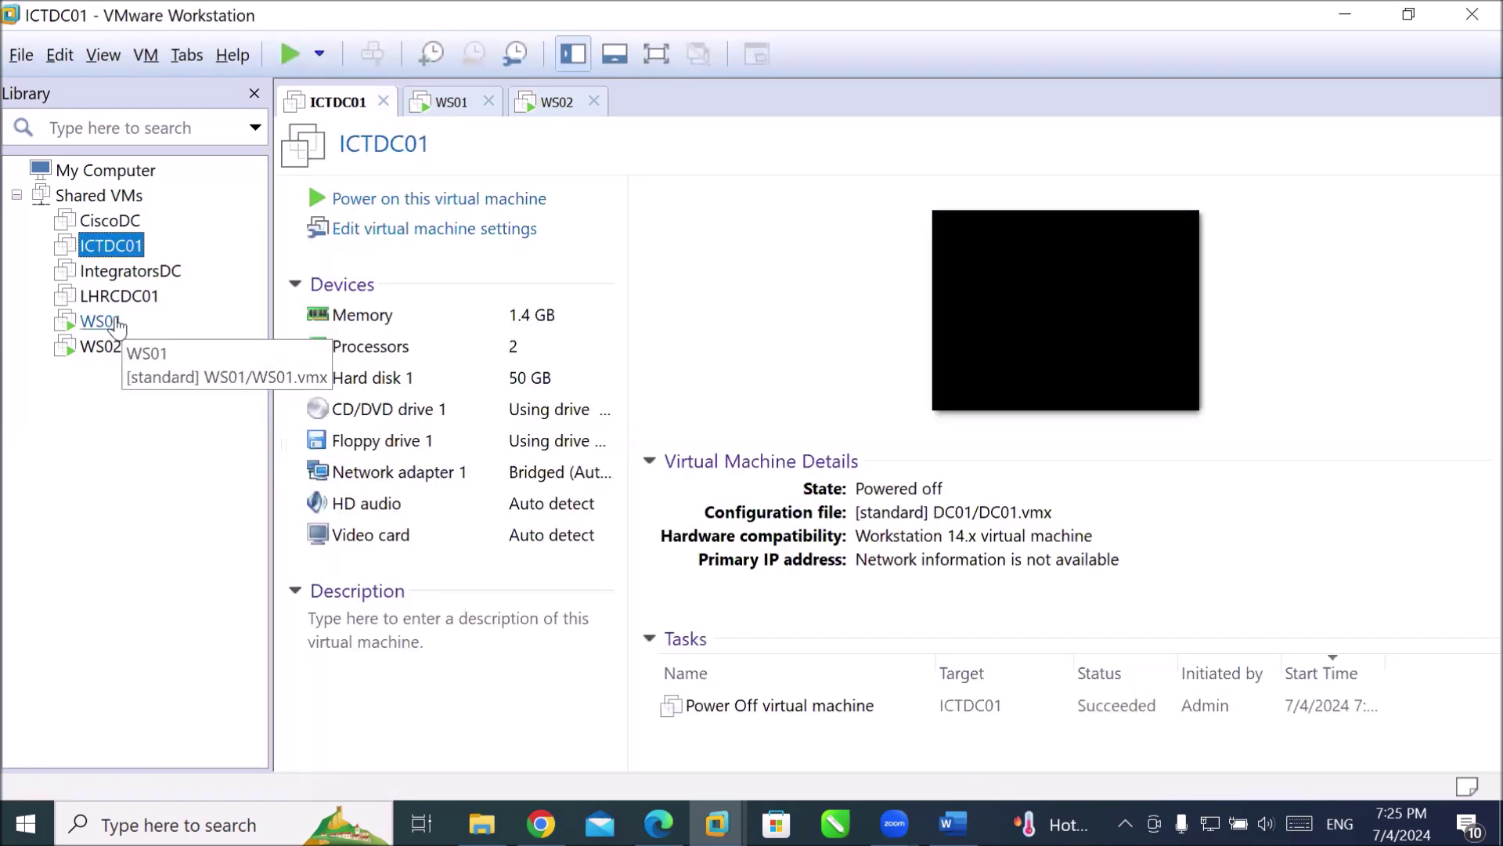
On WS02, retry ipconfig /renew twice with the DHCP server off, then check ipconfig /all.
click(110, 351)
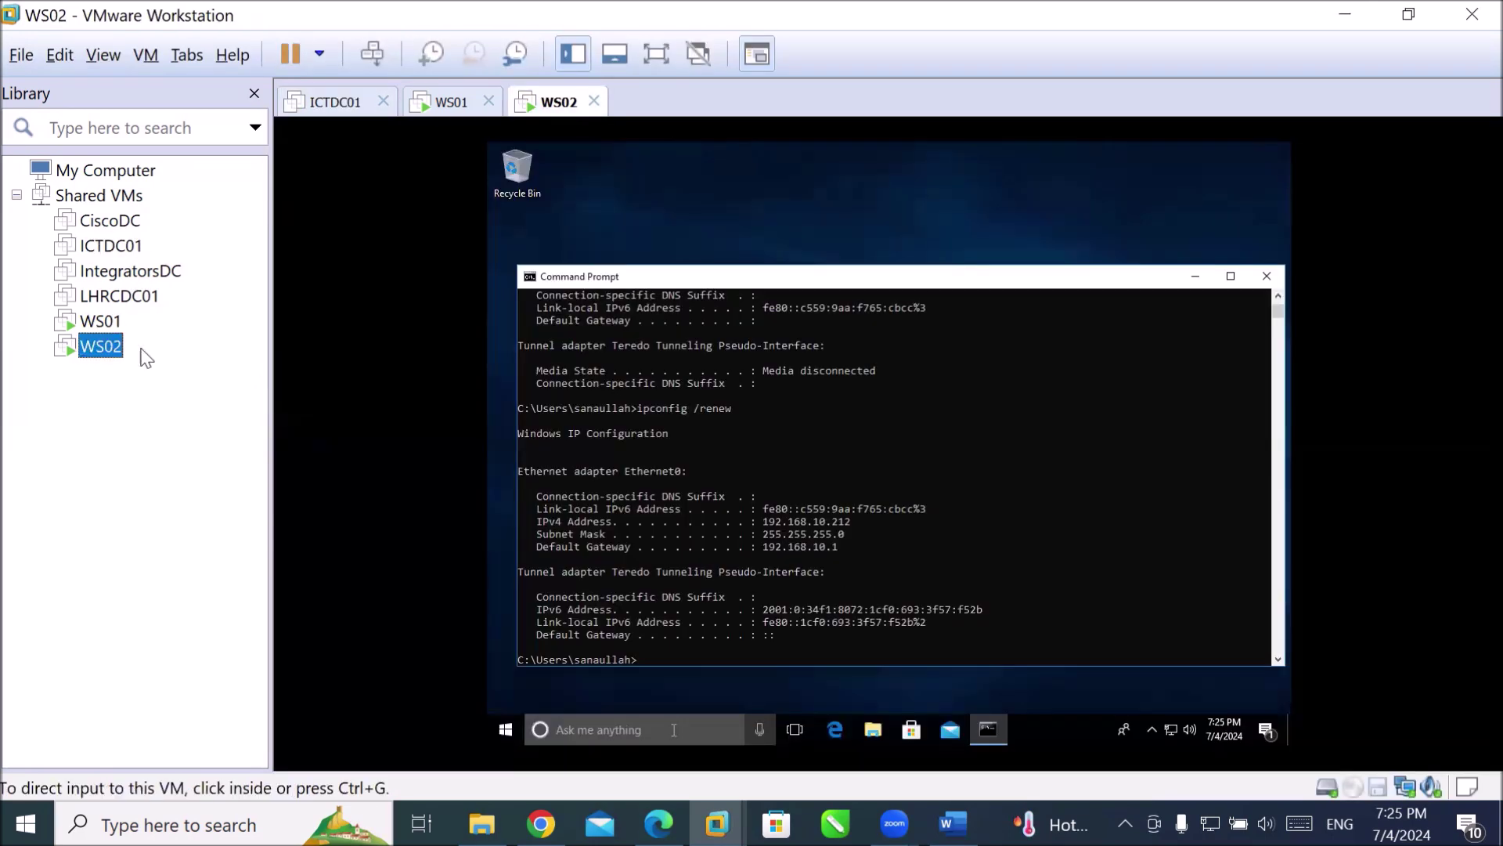
click(828, 602)
key(Up)
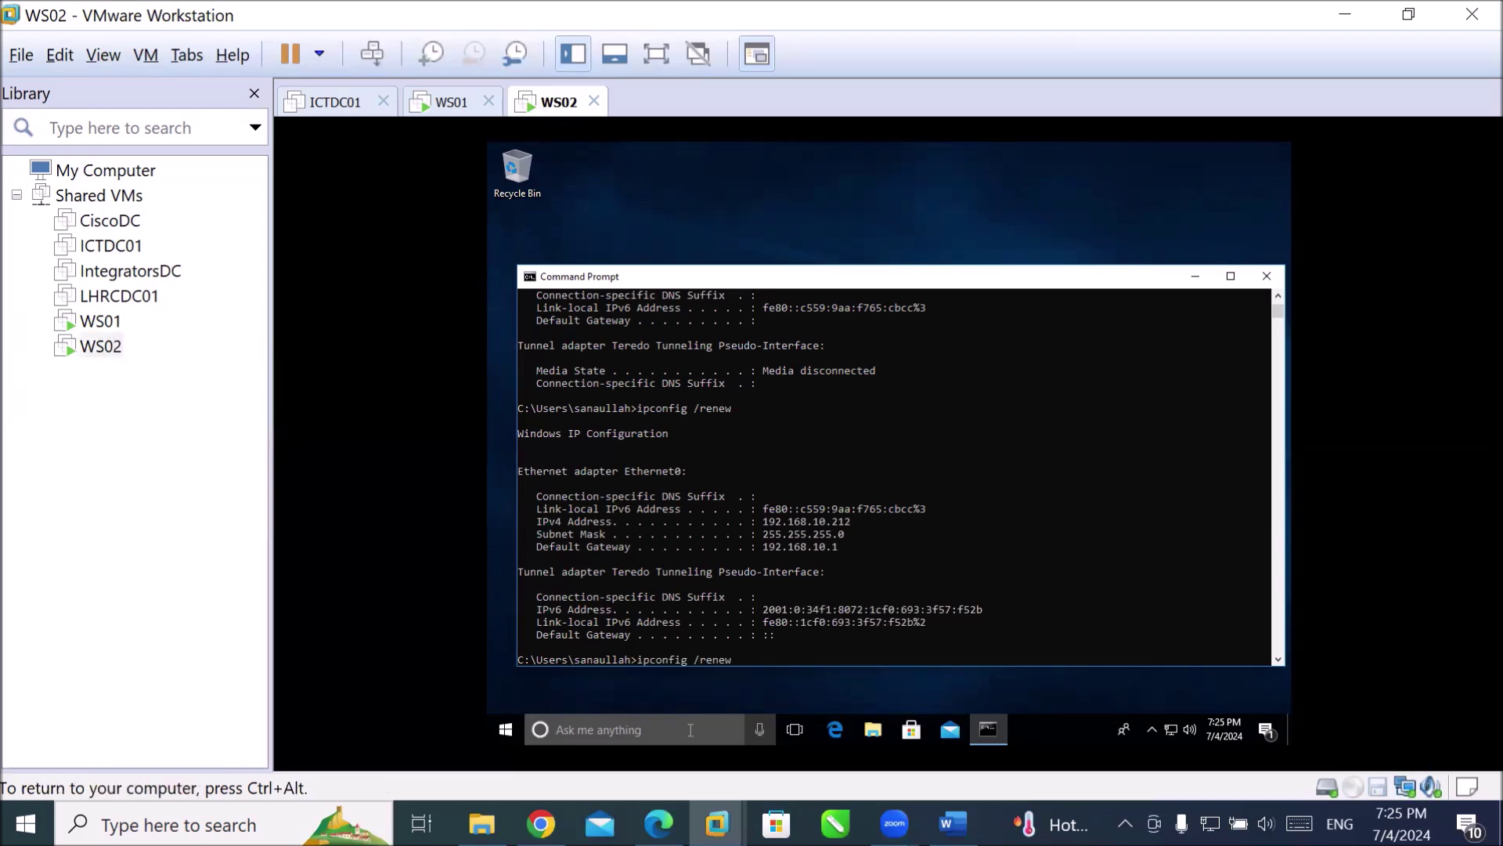
key(Return)
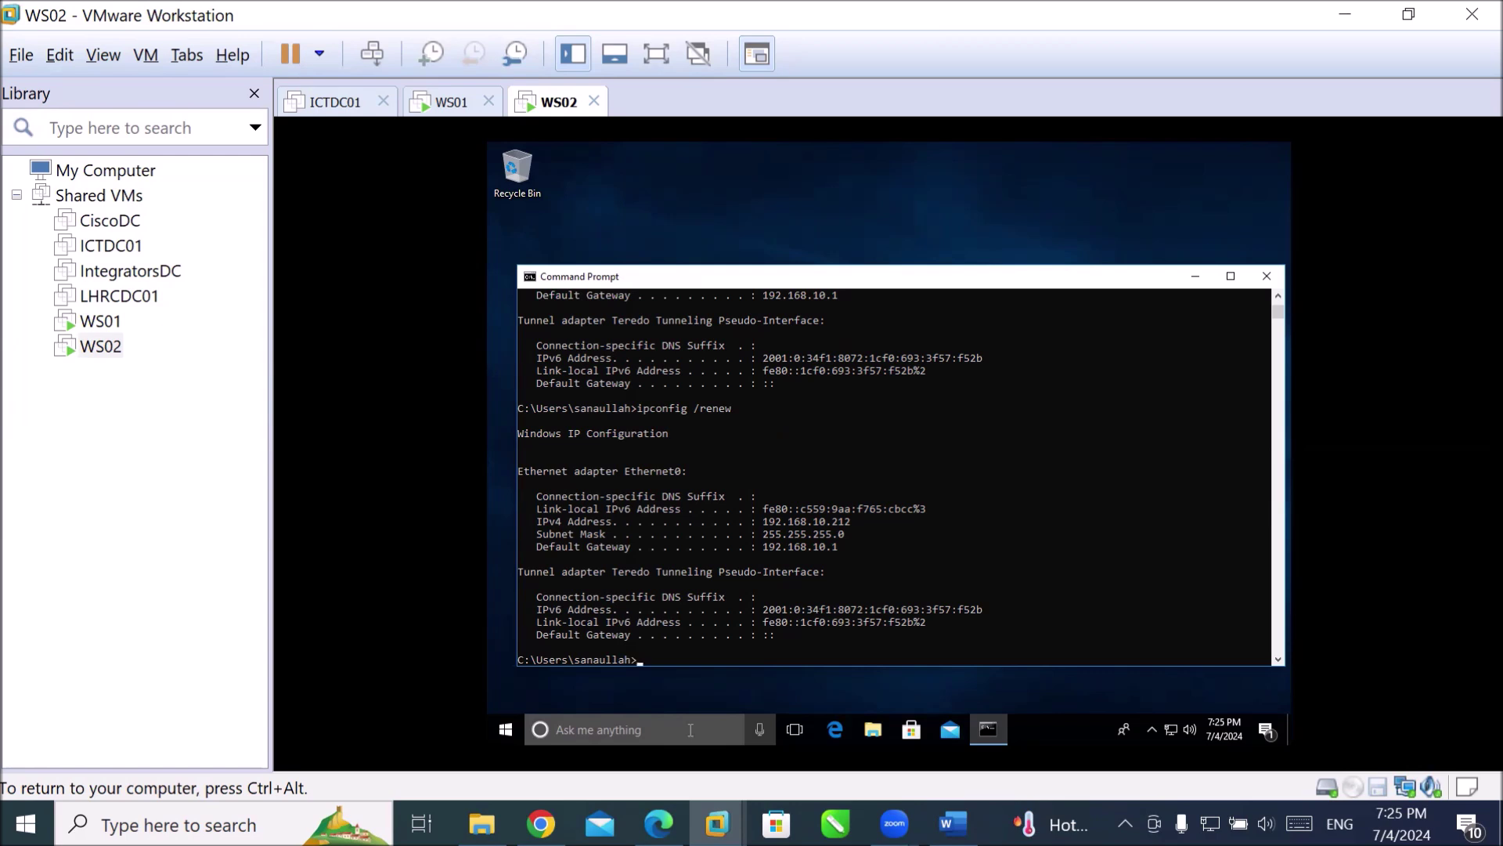
key(Up)
key(Return)
text(ipconfig /all)
key(Return)
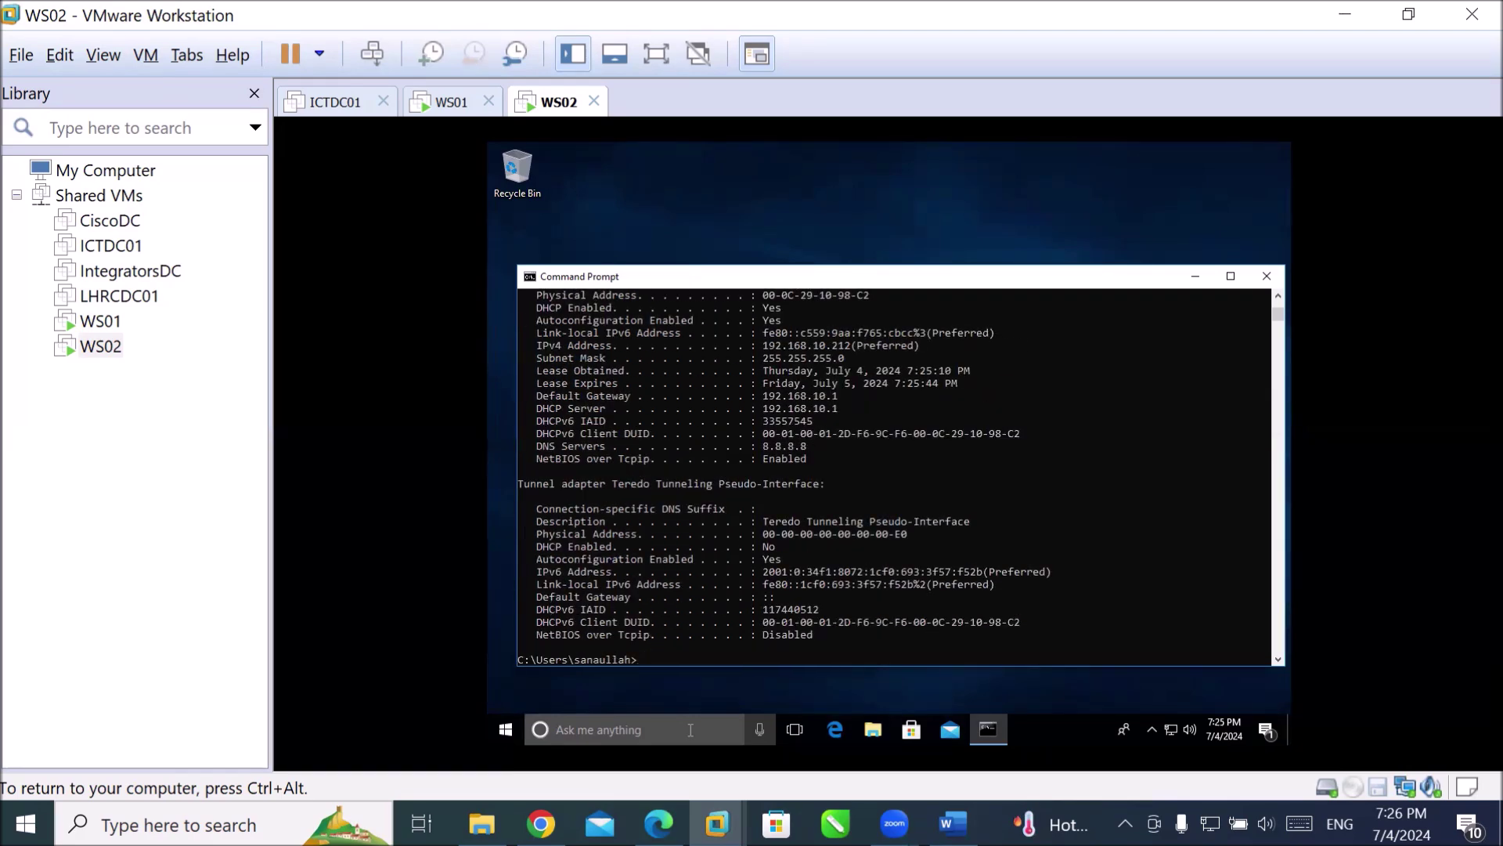
Run ipconfig /release, then confirm ipconfig /all shows 169.254.203.204 with mask 255.255.0.0 and no gateway.
text(ipconfig )
text(/)
text(releas)
text(e)
key(Return)
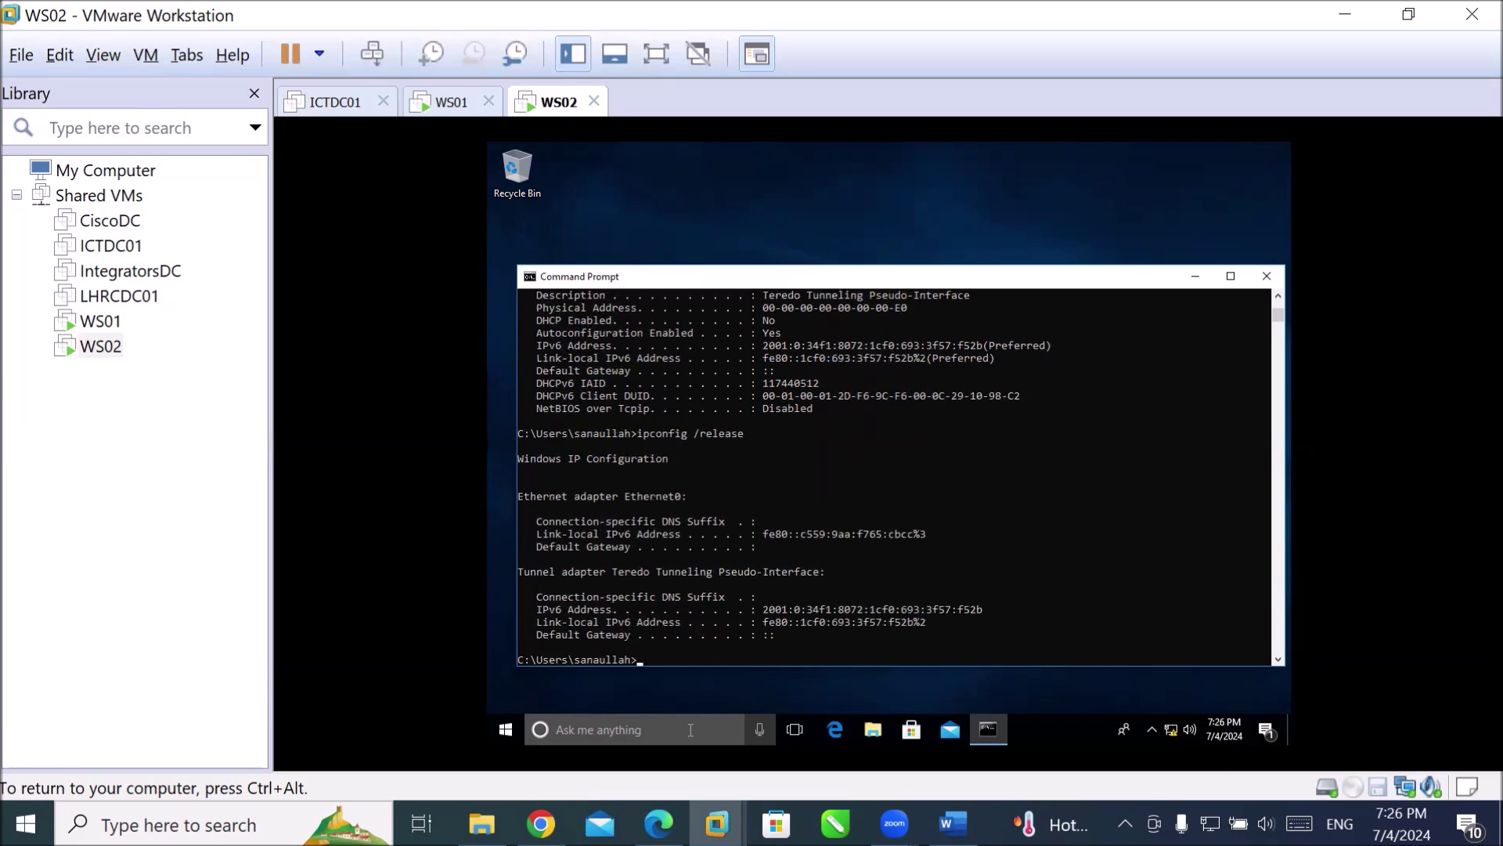
text(ipconfig)
key(Return)
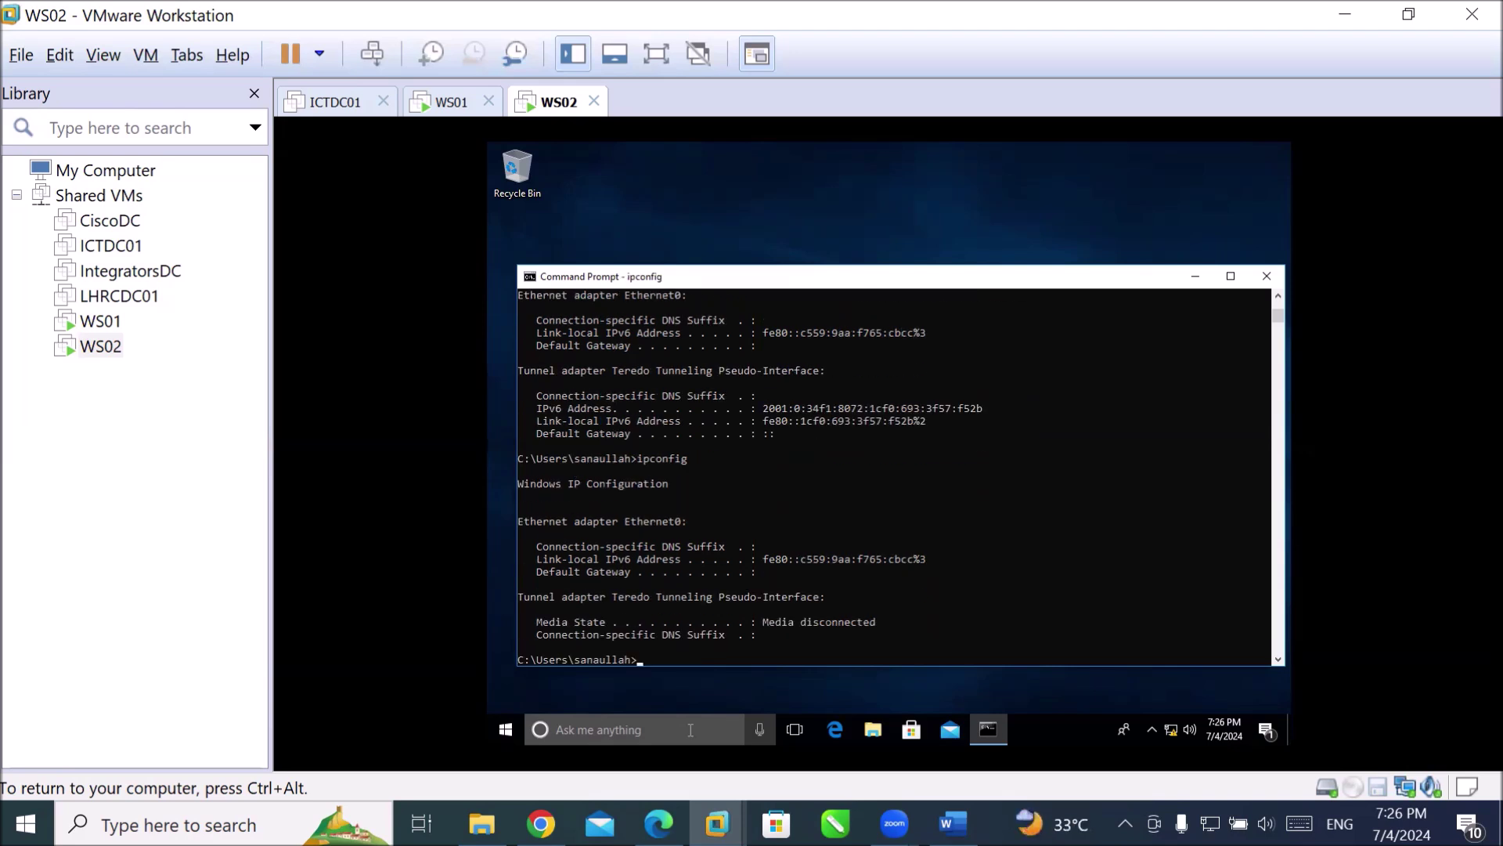
key(Return)
key(Return)
key(Return)
key(Return)
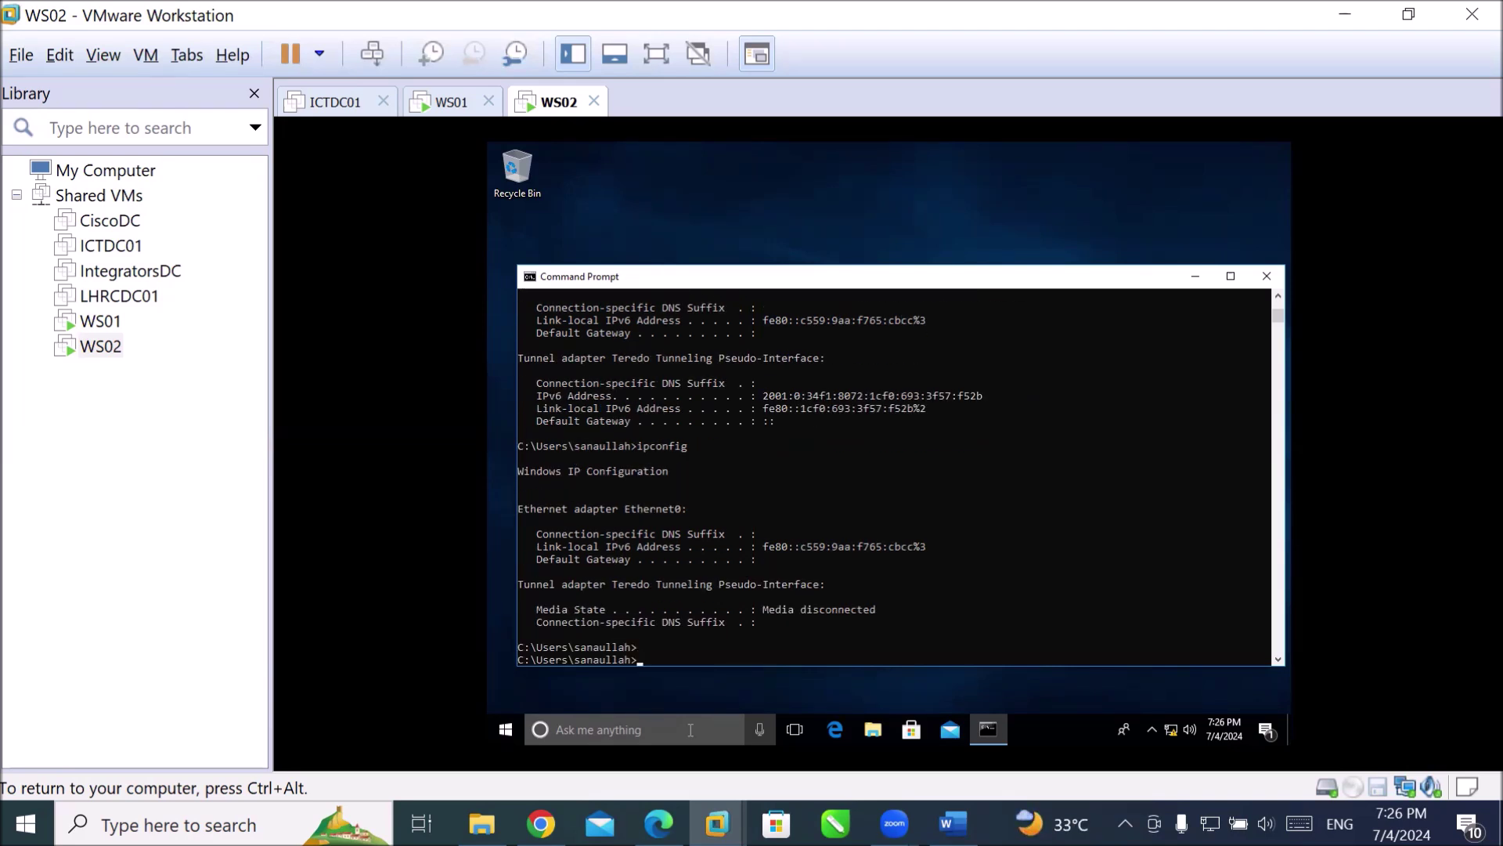
text(ip)
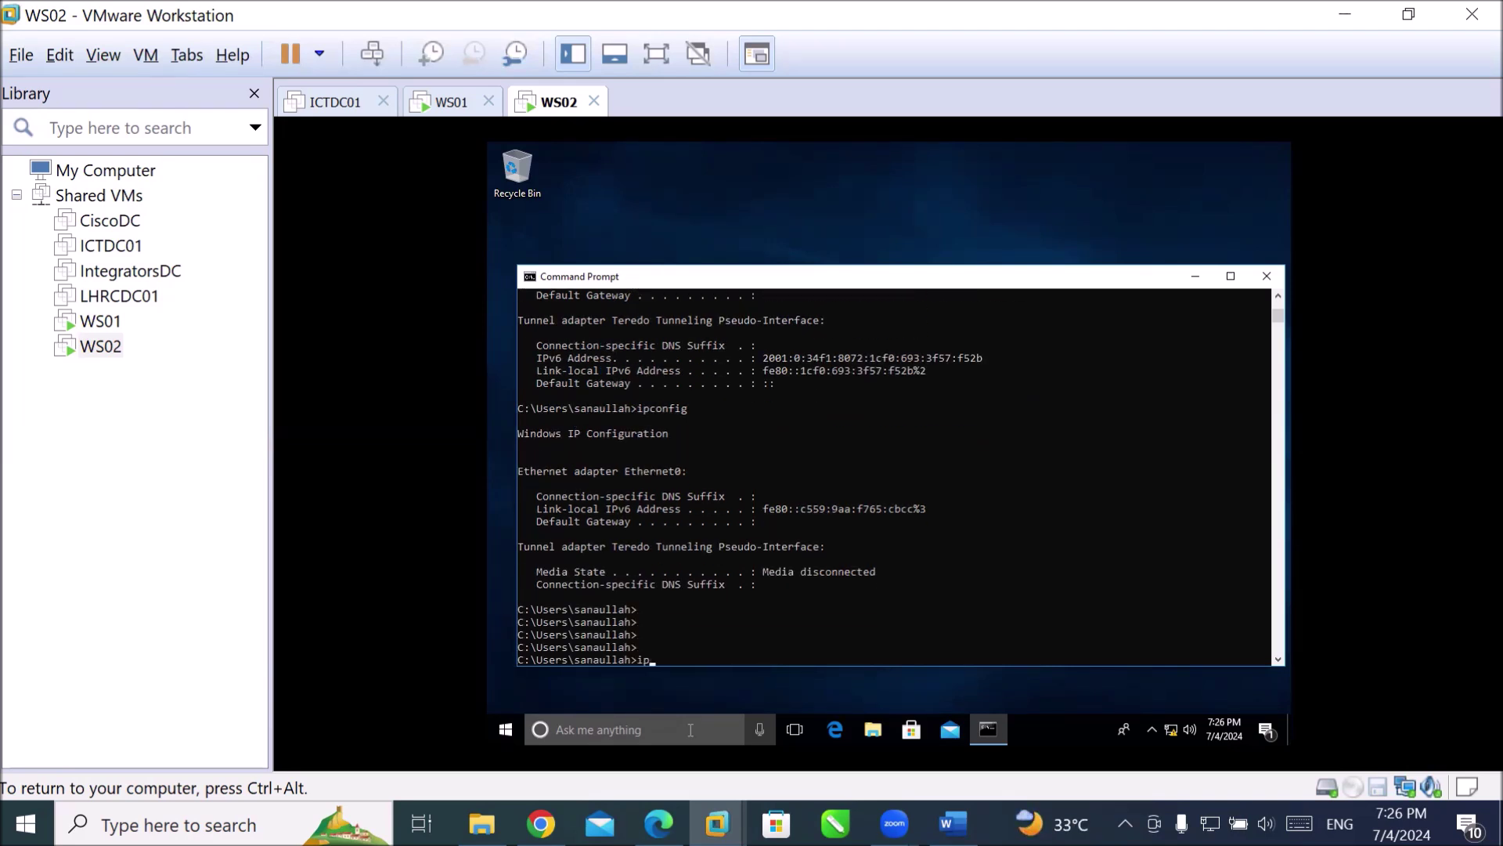
text(config /all)
key(Return)
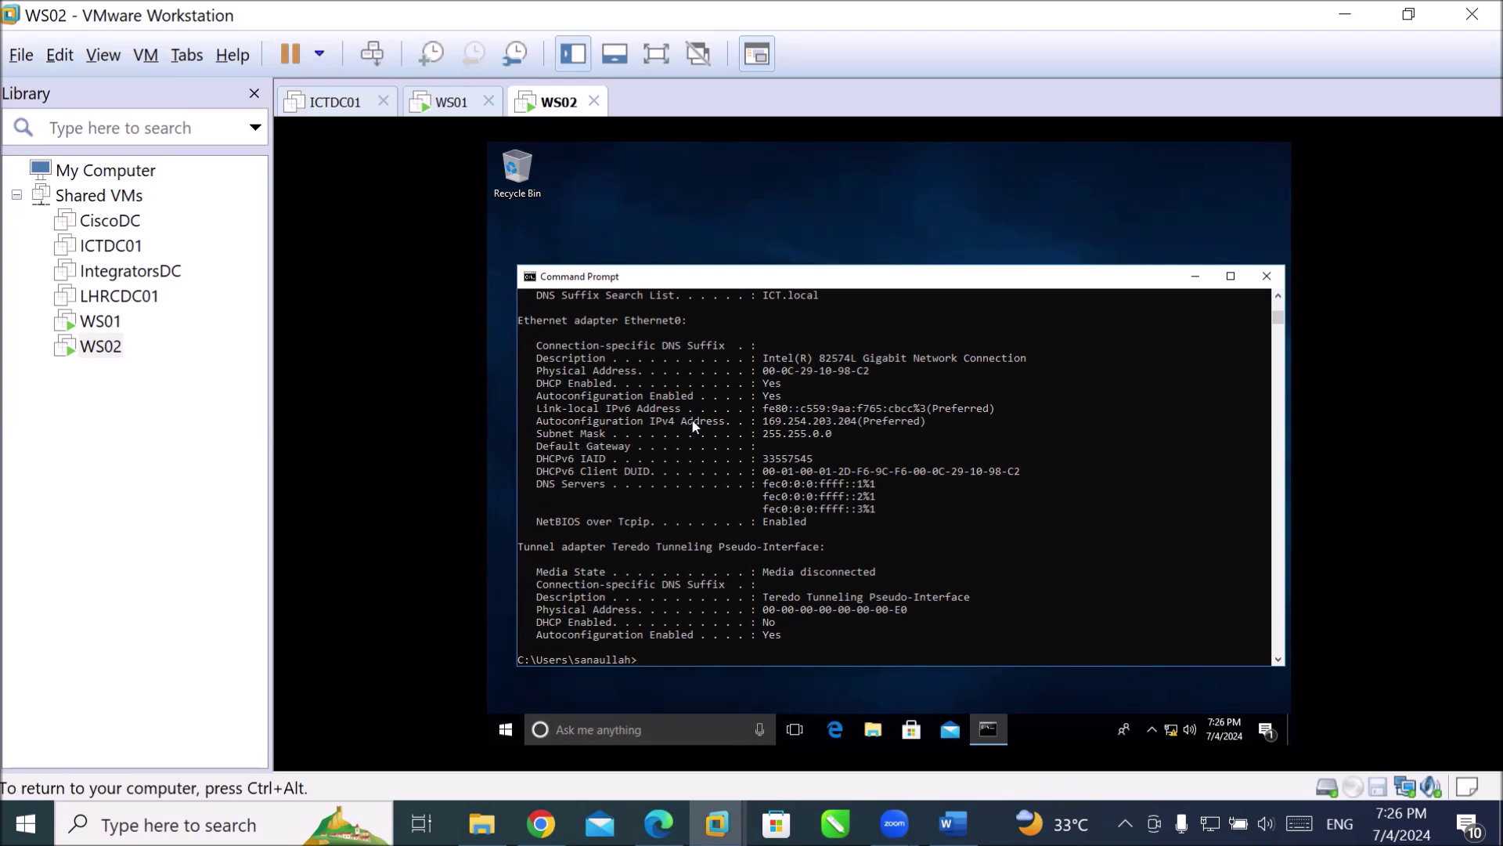
click(762, 423)
drag(764, 425, 877, 431)
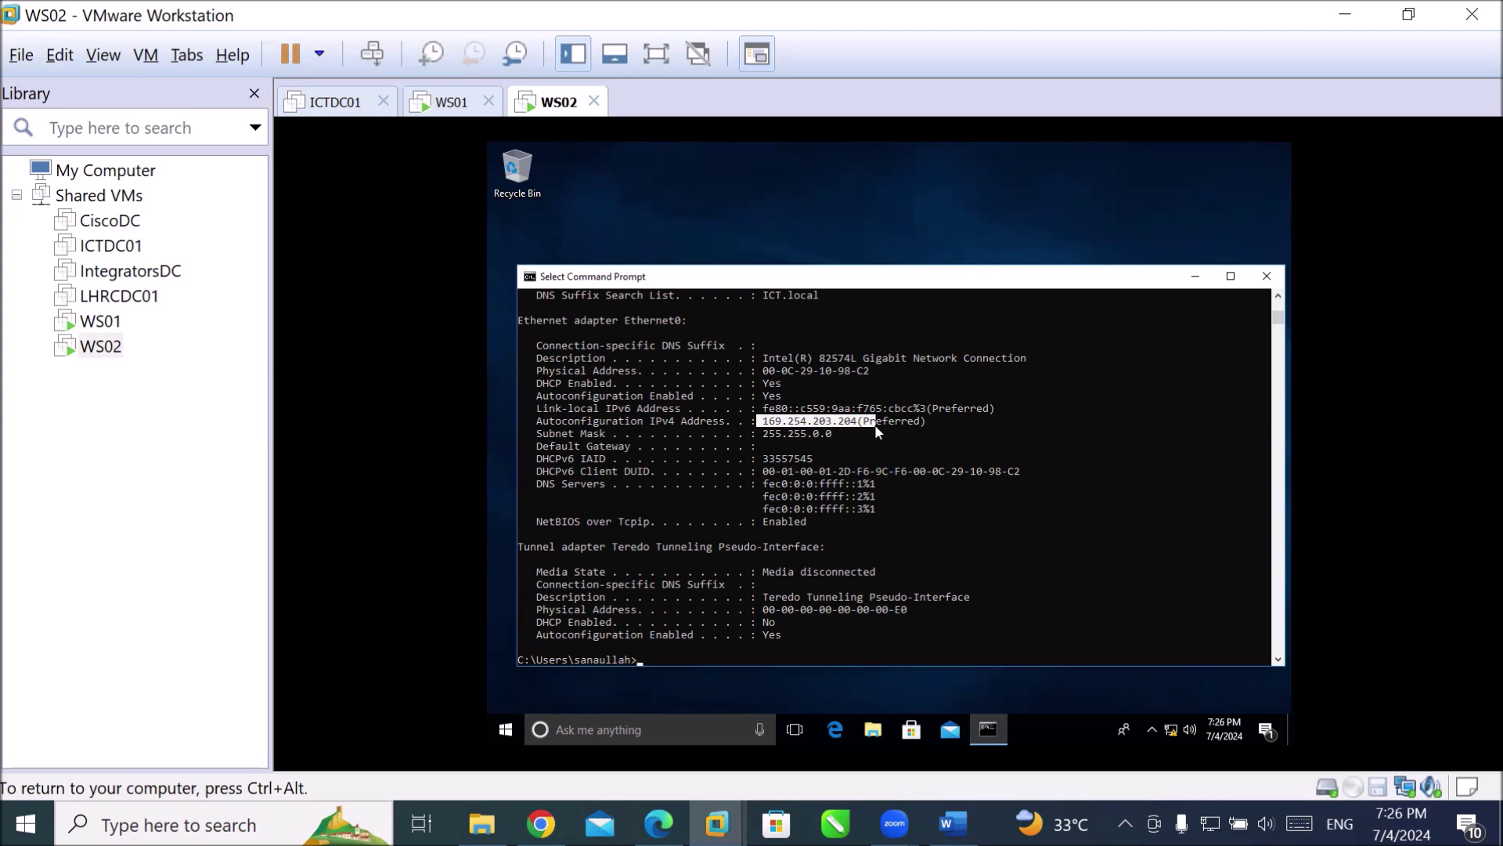
drag(877, 431, 895, 626)
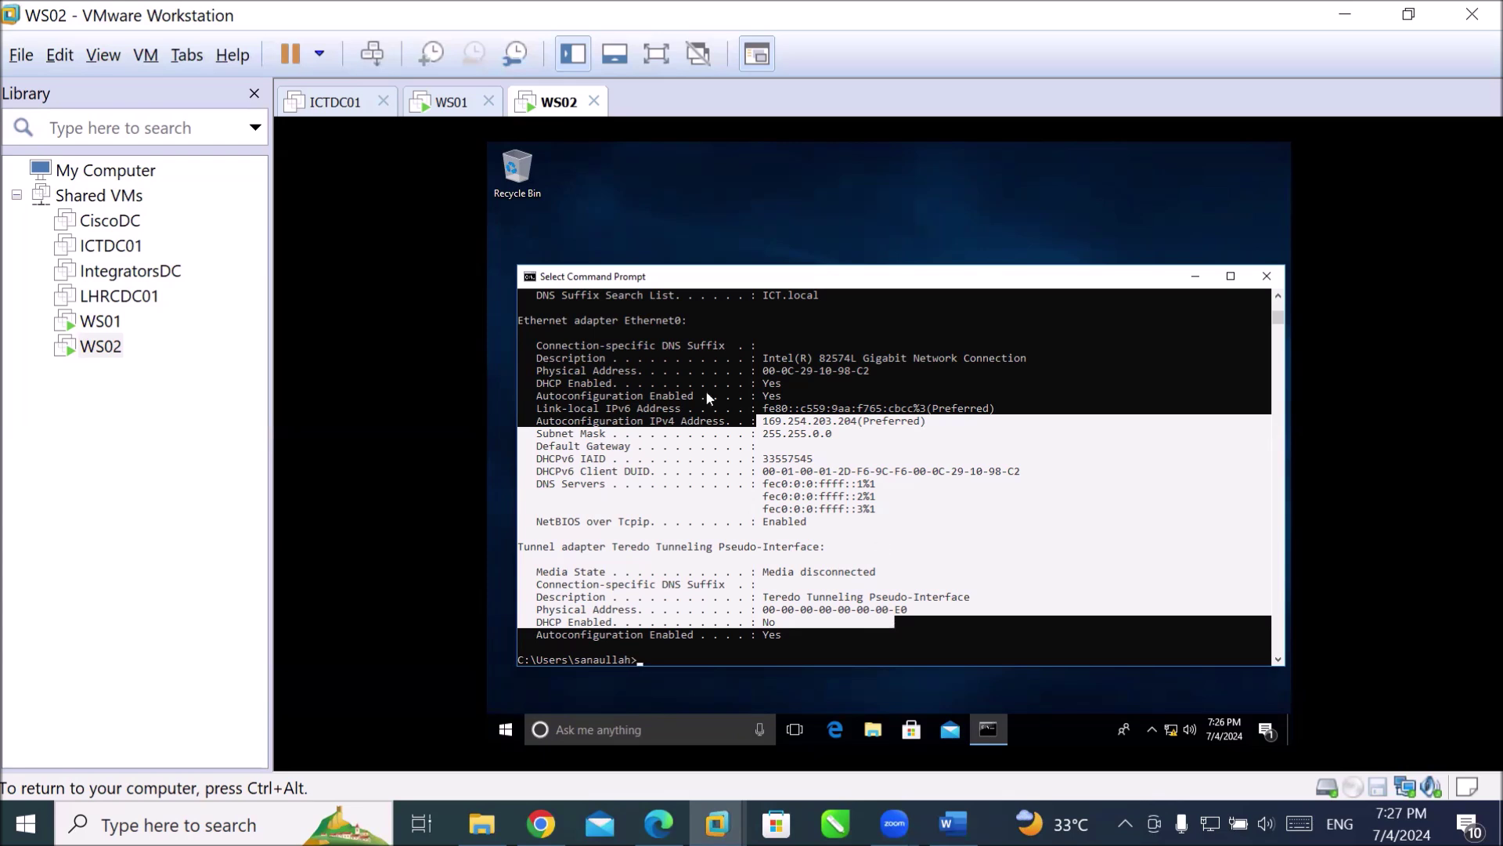
drag(534, 383, 781, 383)
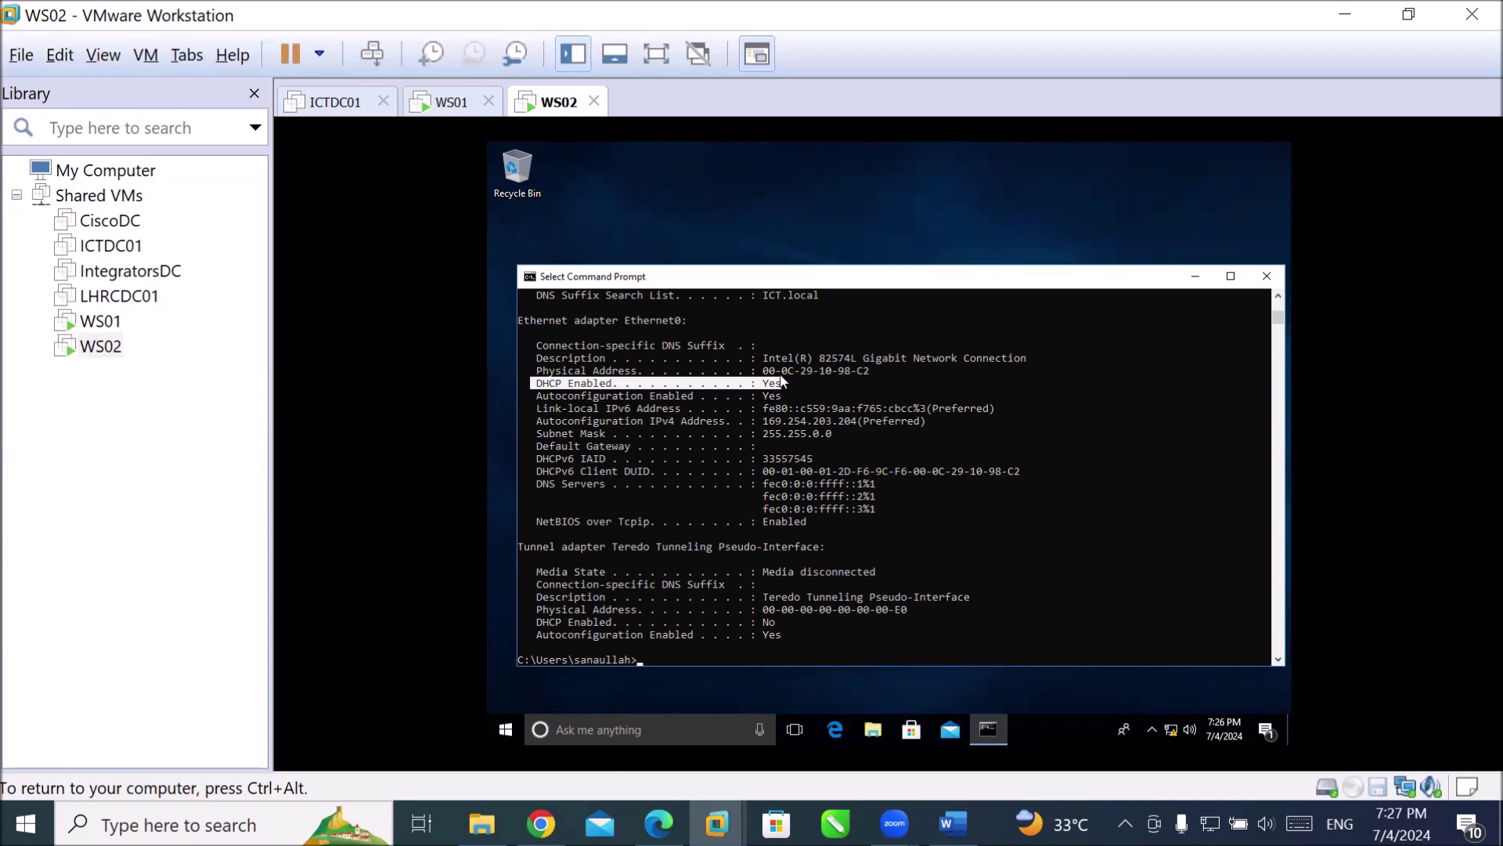
drag(750, 420, 926, 424)
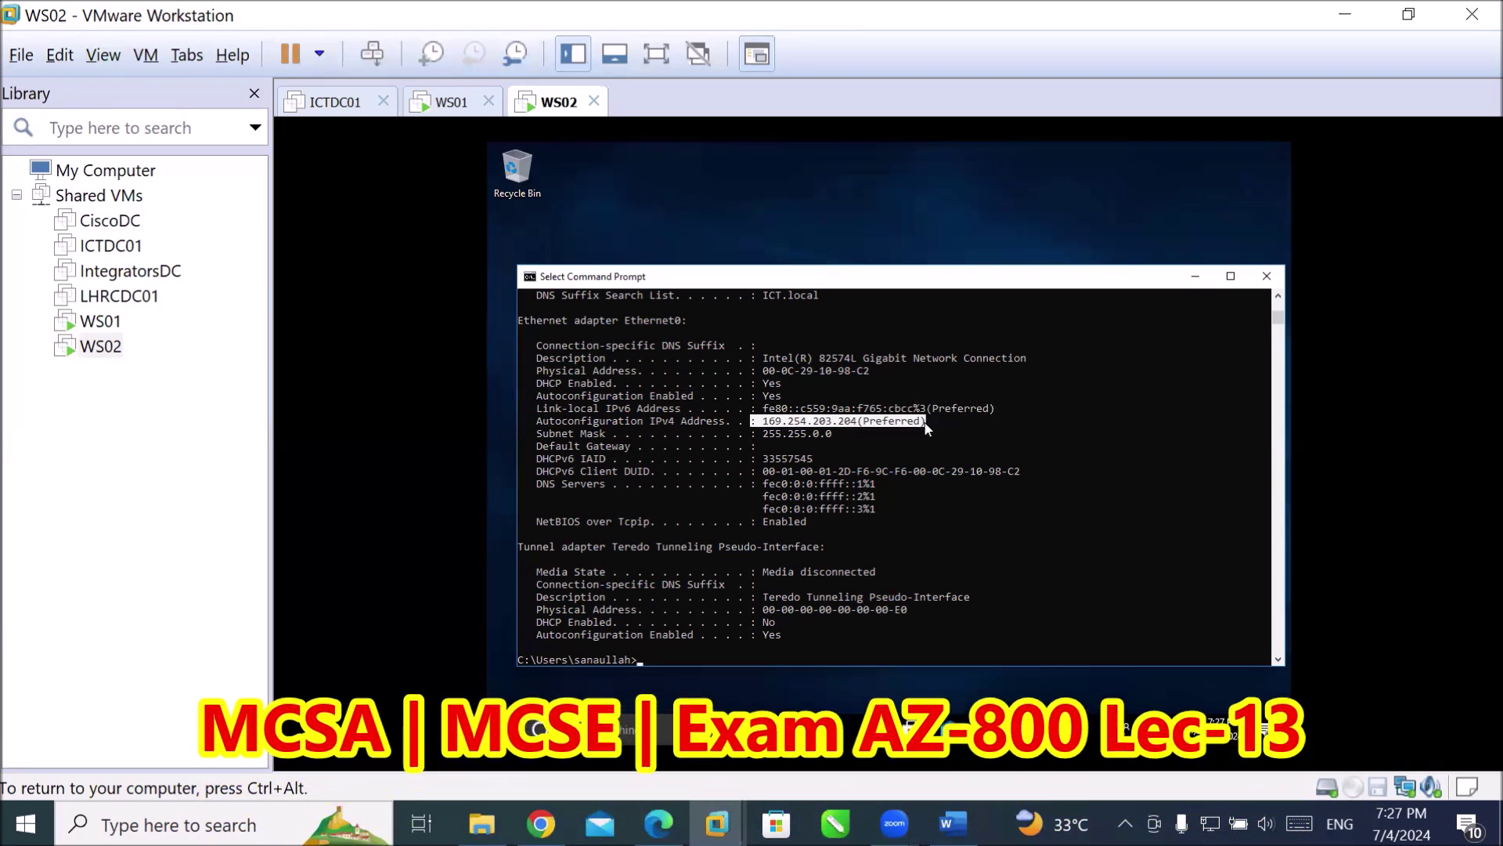